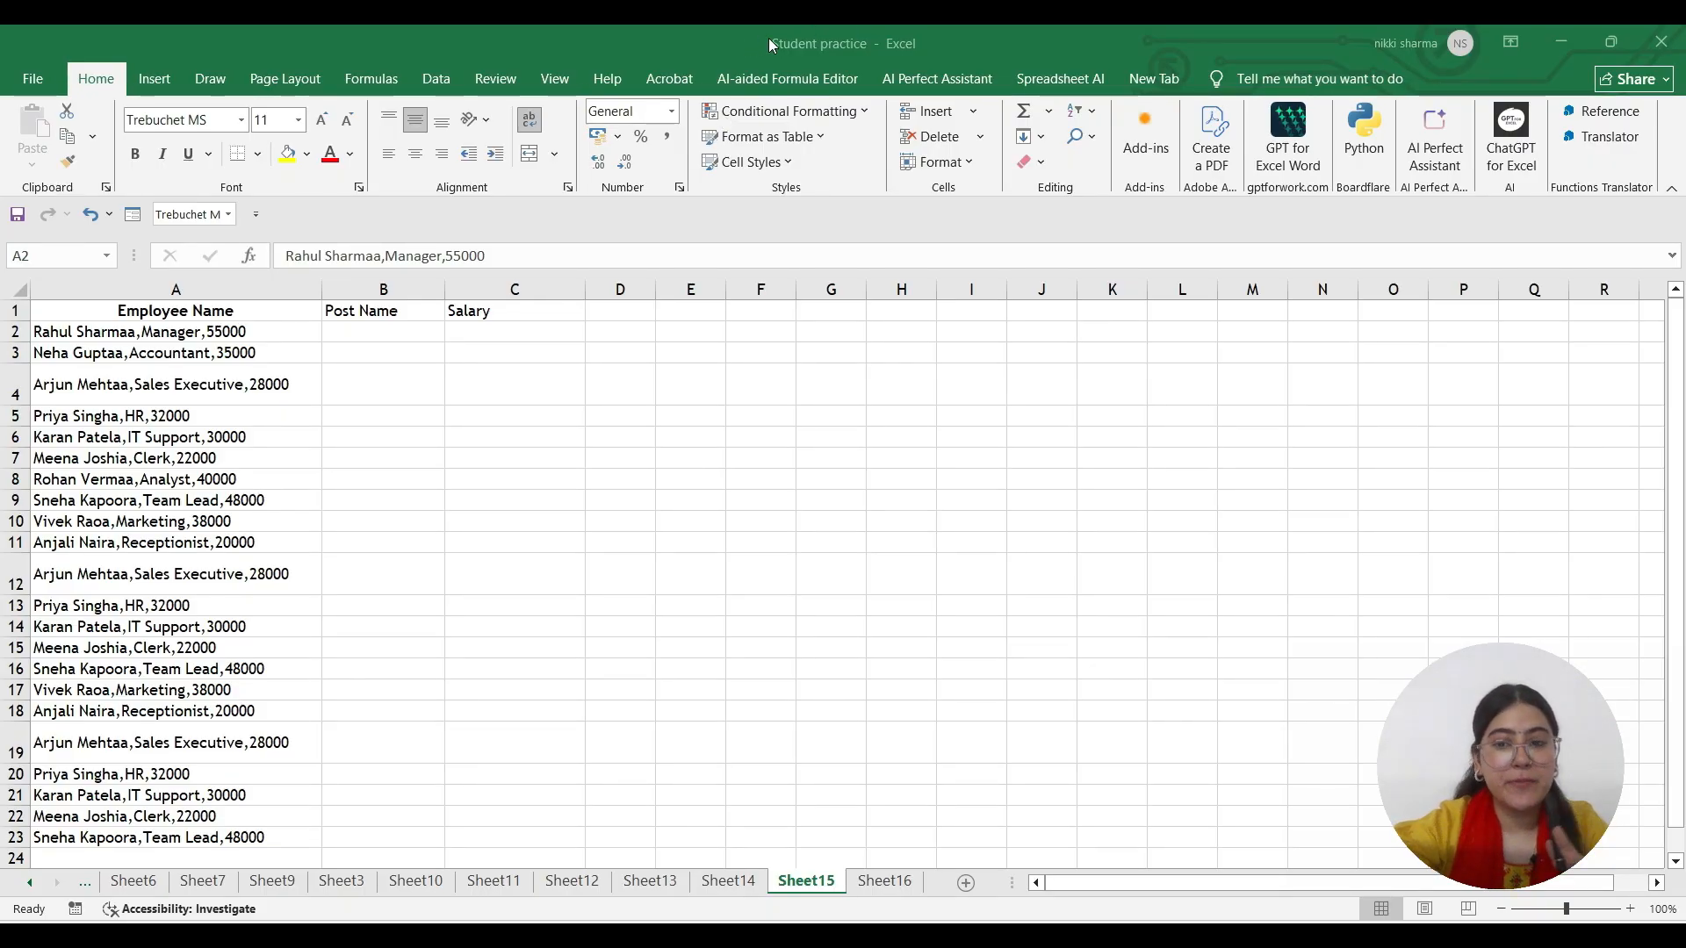
# Uncheck Home under Main Tabs in Excel Options' Customize Ribbon and apply the change
pyautogui.click(17, 82)
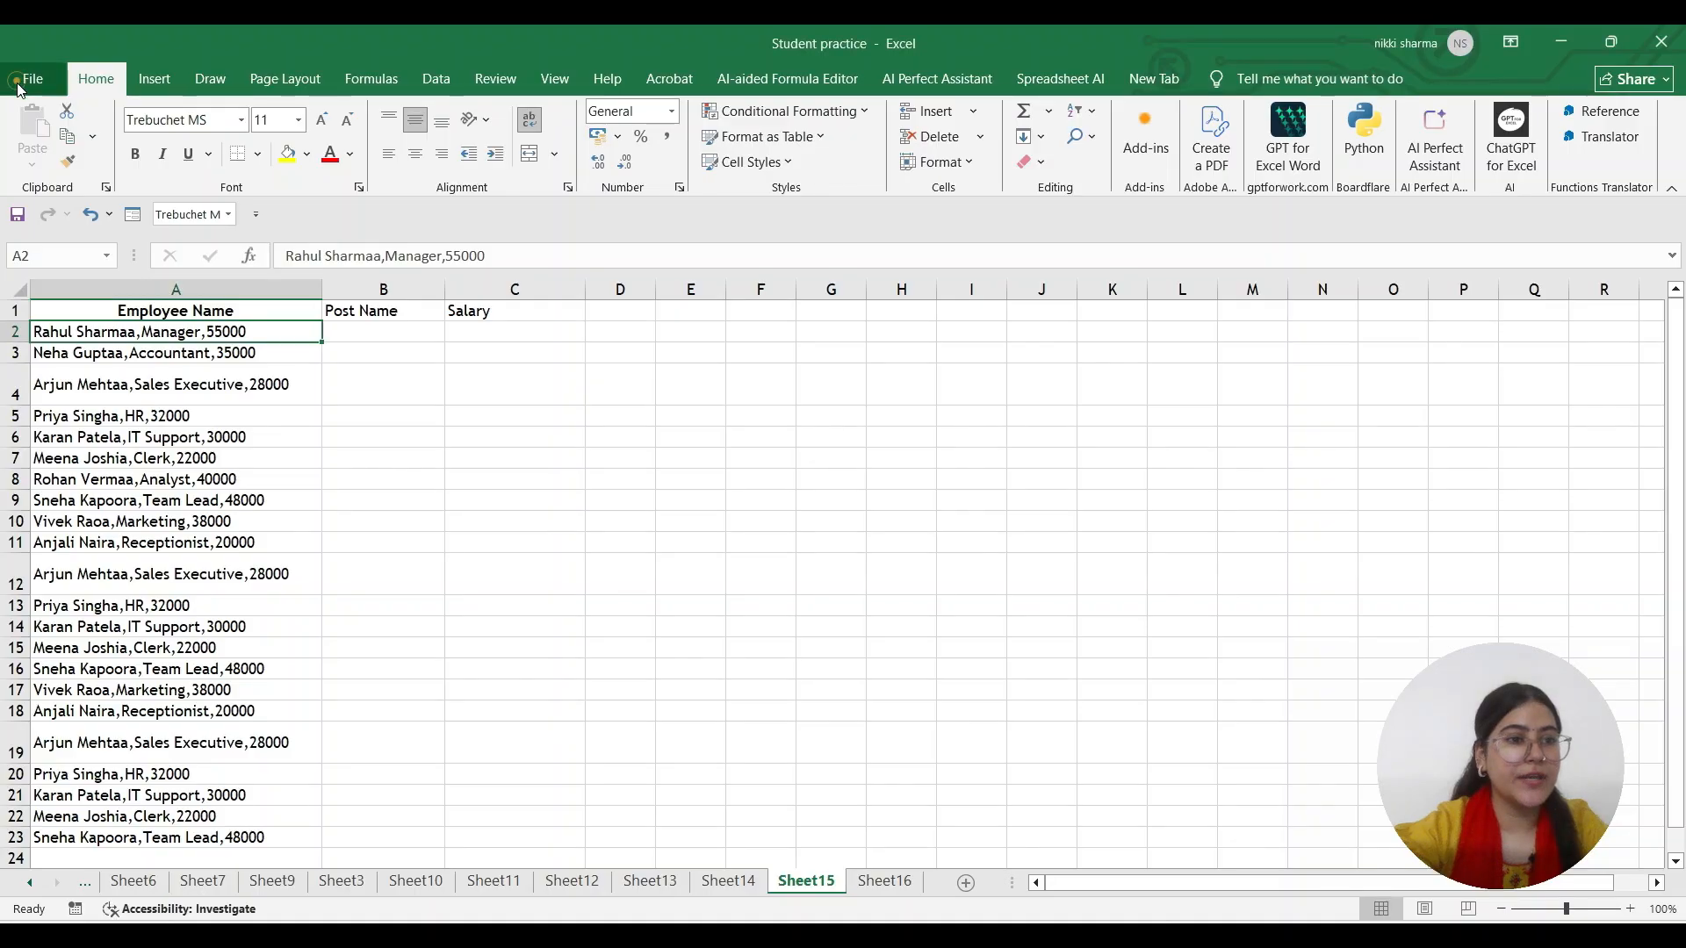
pyautogui.click(18, 84)
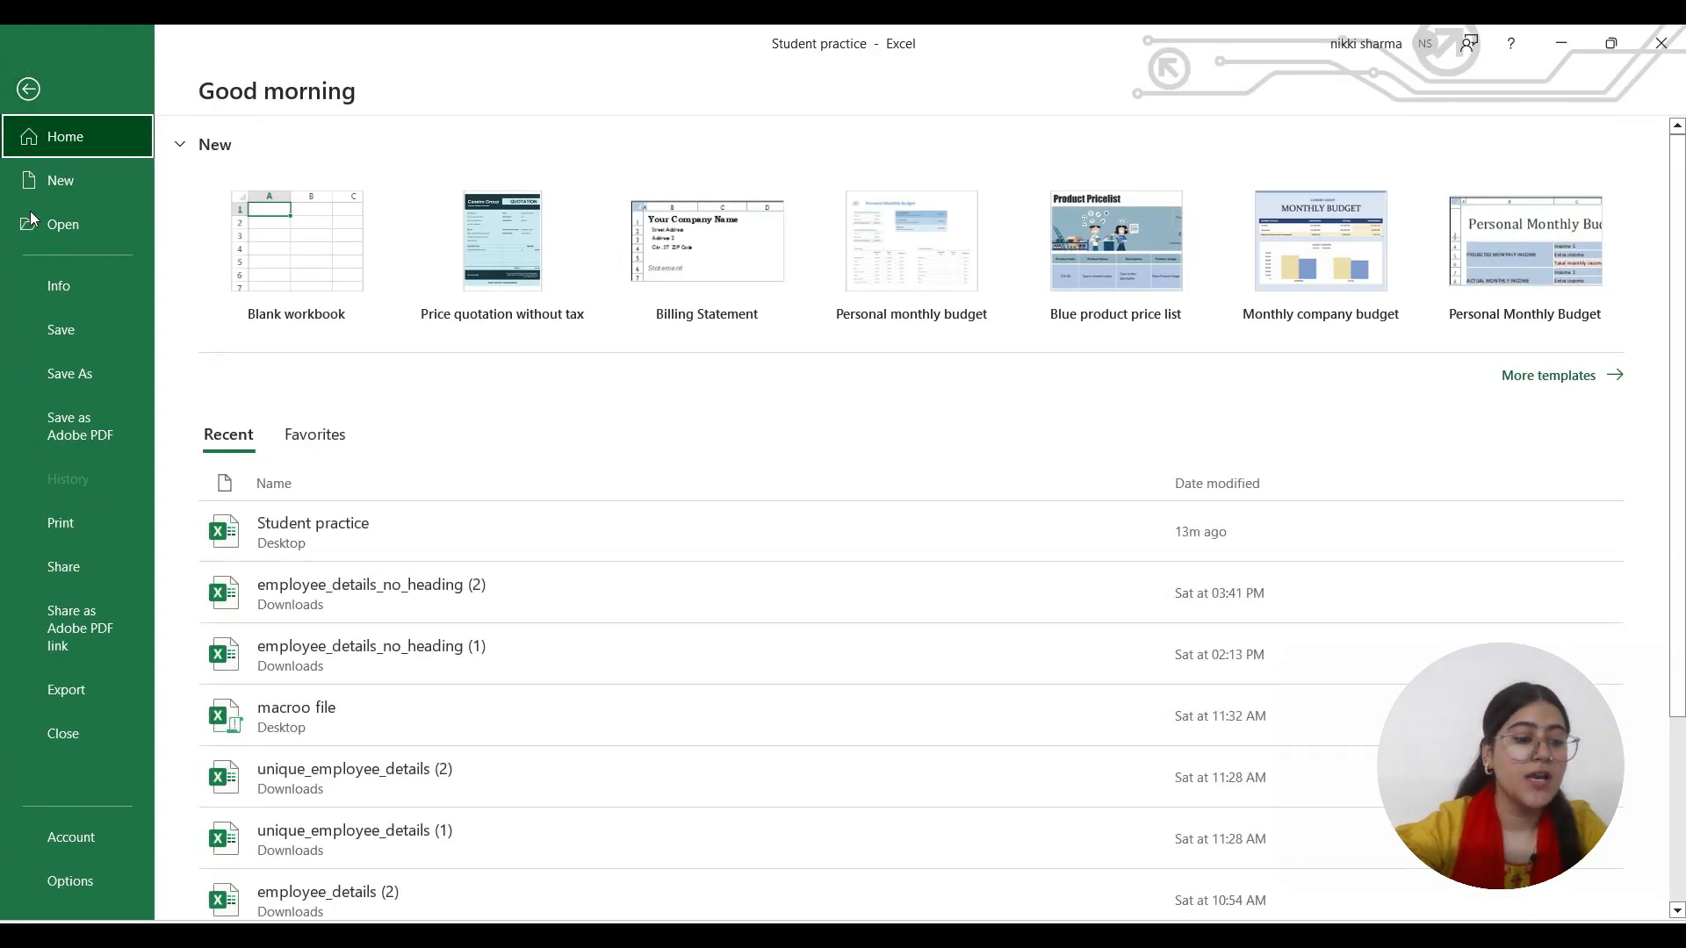
pyautogui.click(82, 874)
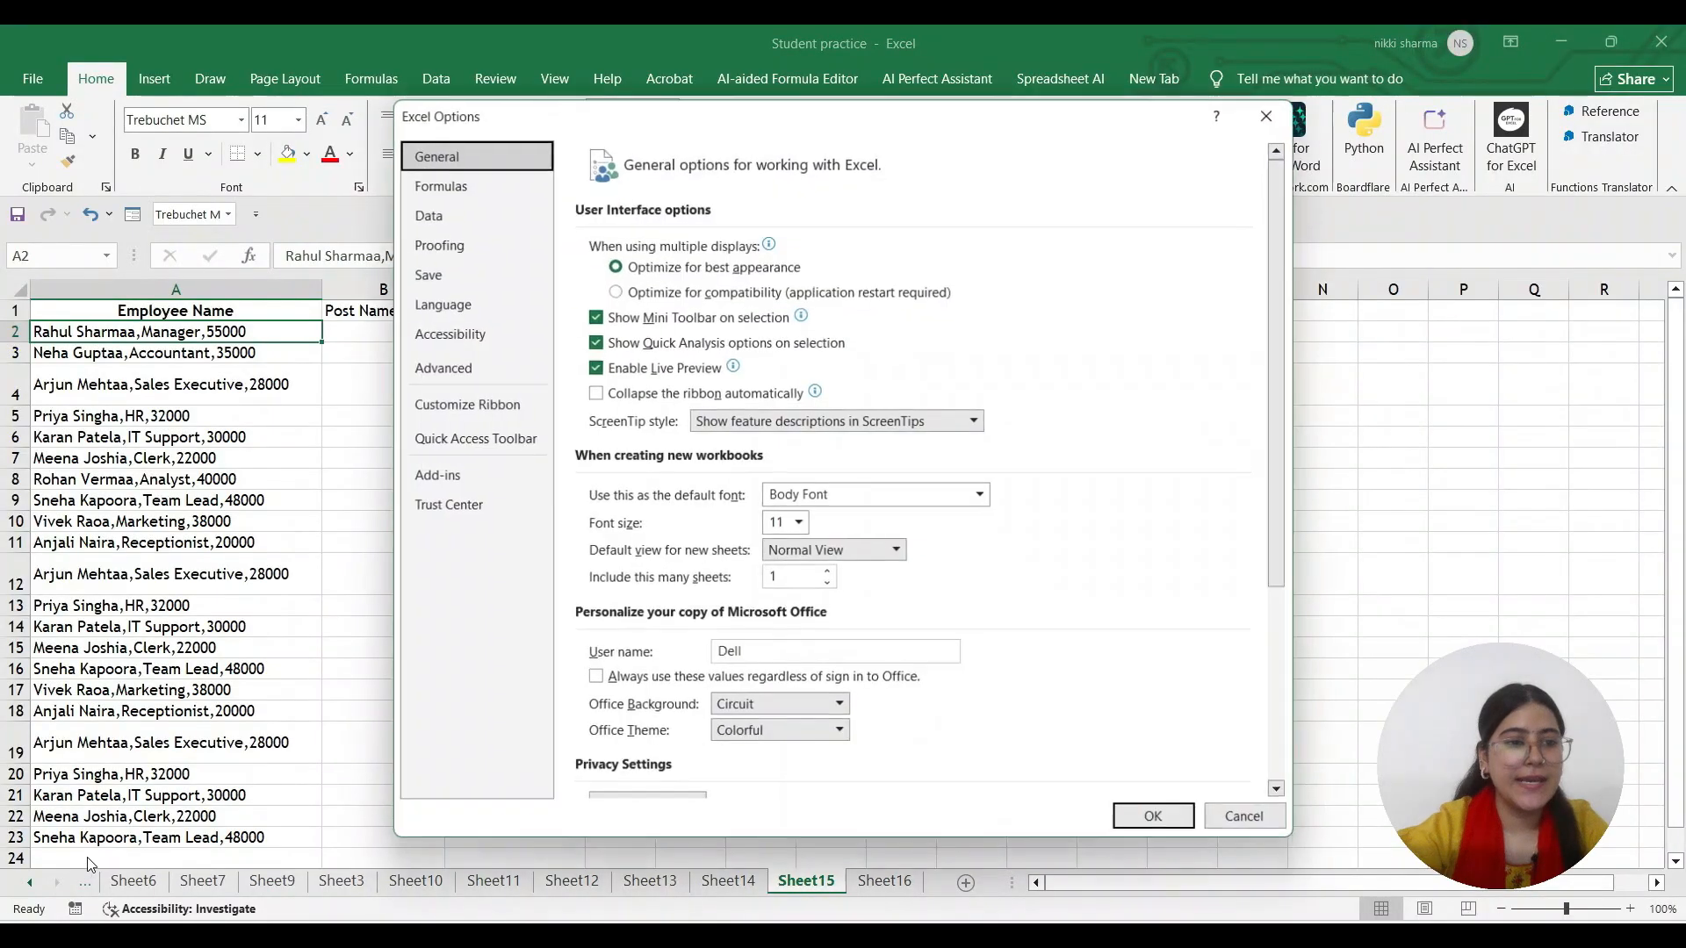
pyautogui.click(421, 409)
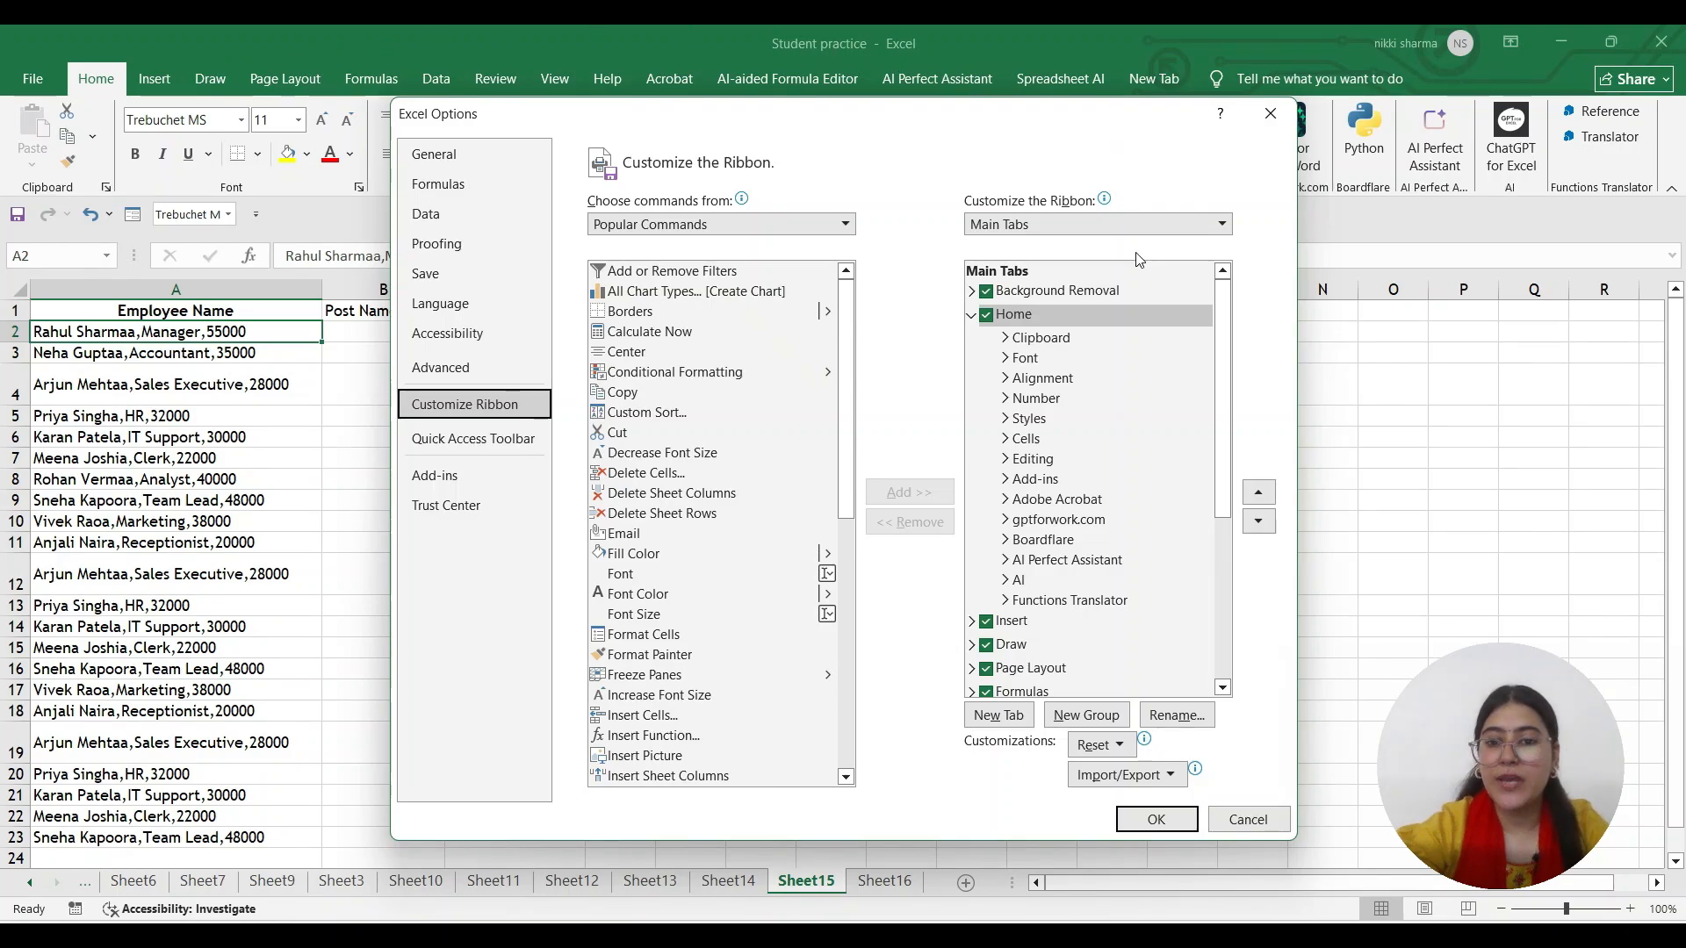
pyautogui.click(991, 316)
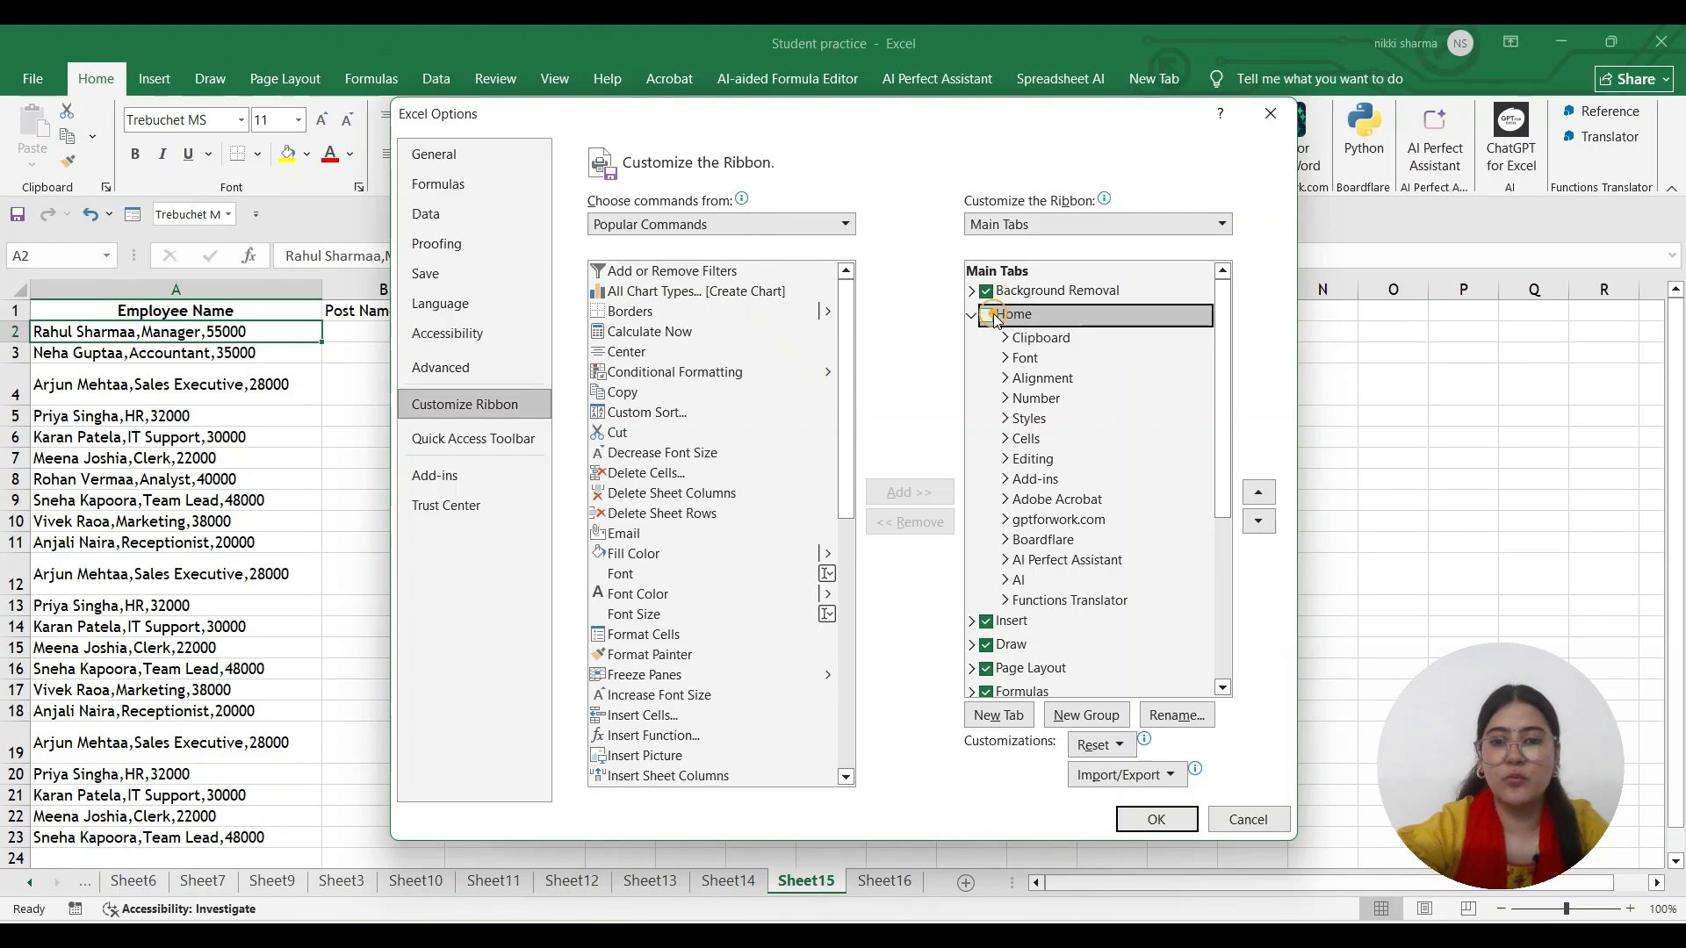
pyautogui.click(1156, 819)
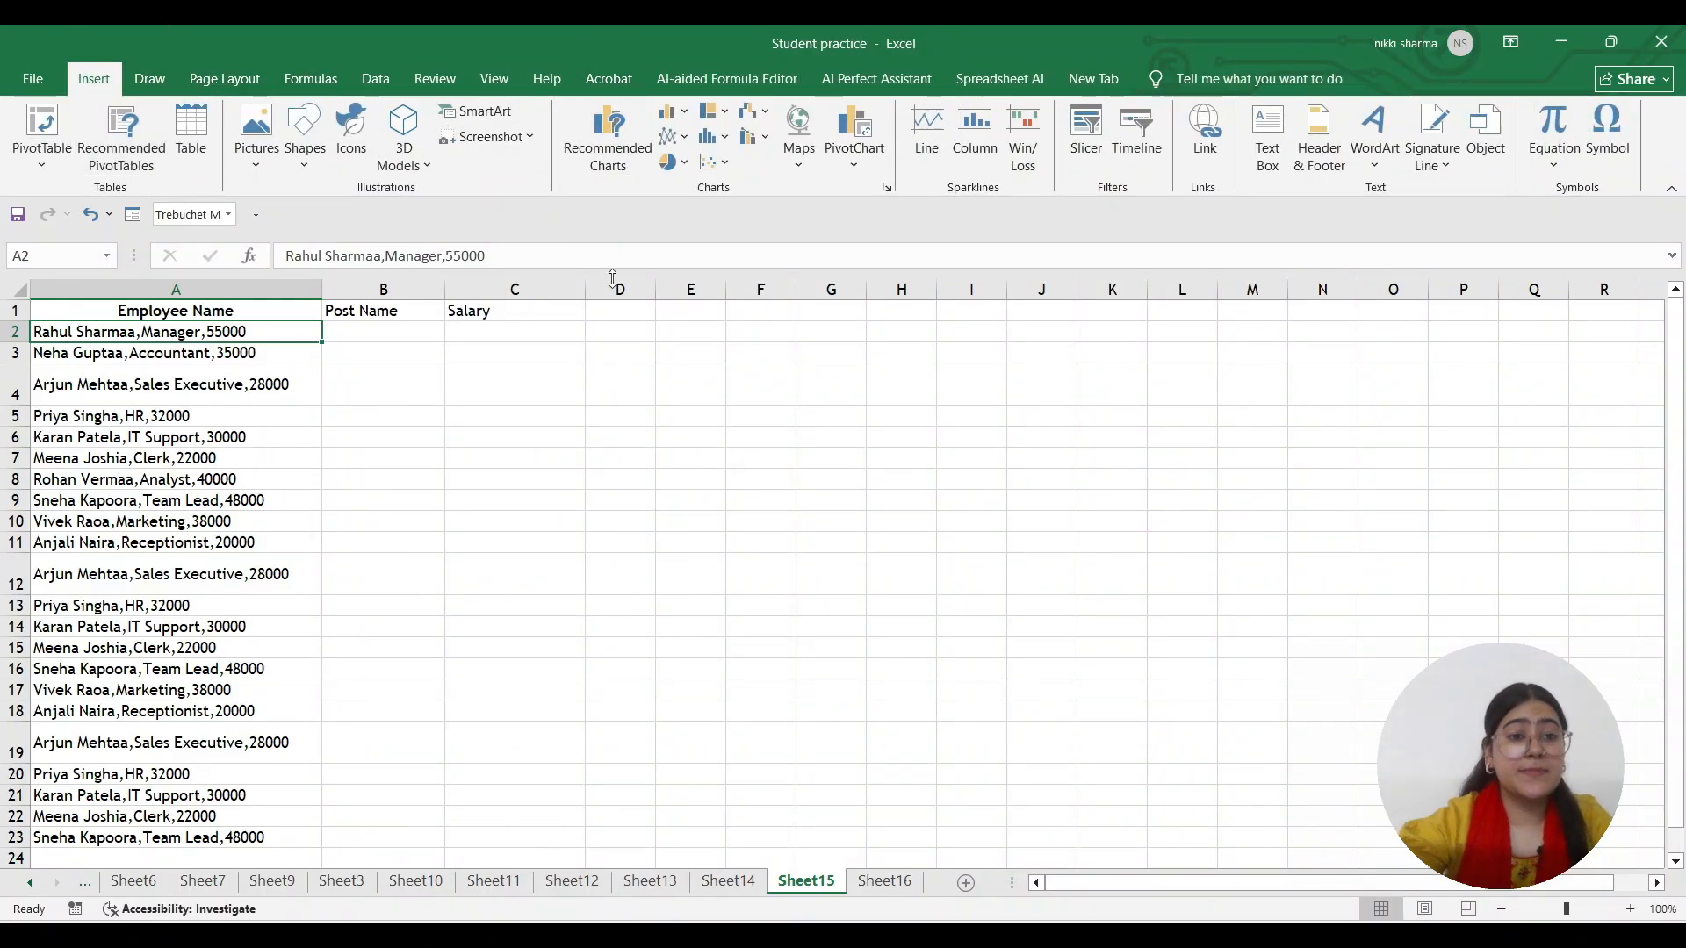
# Check both Home and Developer under Main Tabs in Customize Ribbon and confirm
pyautogui.click(11, 82)
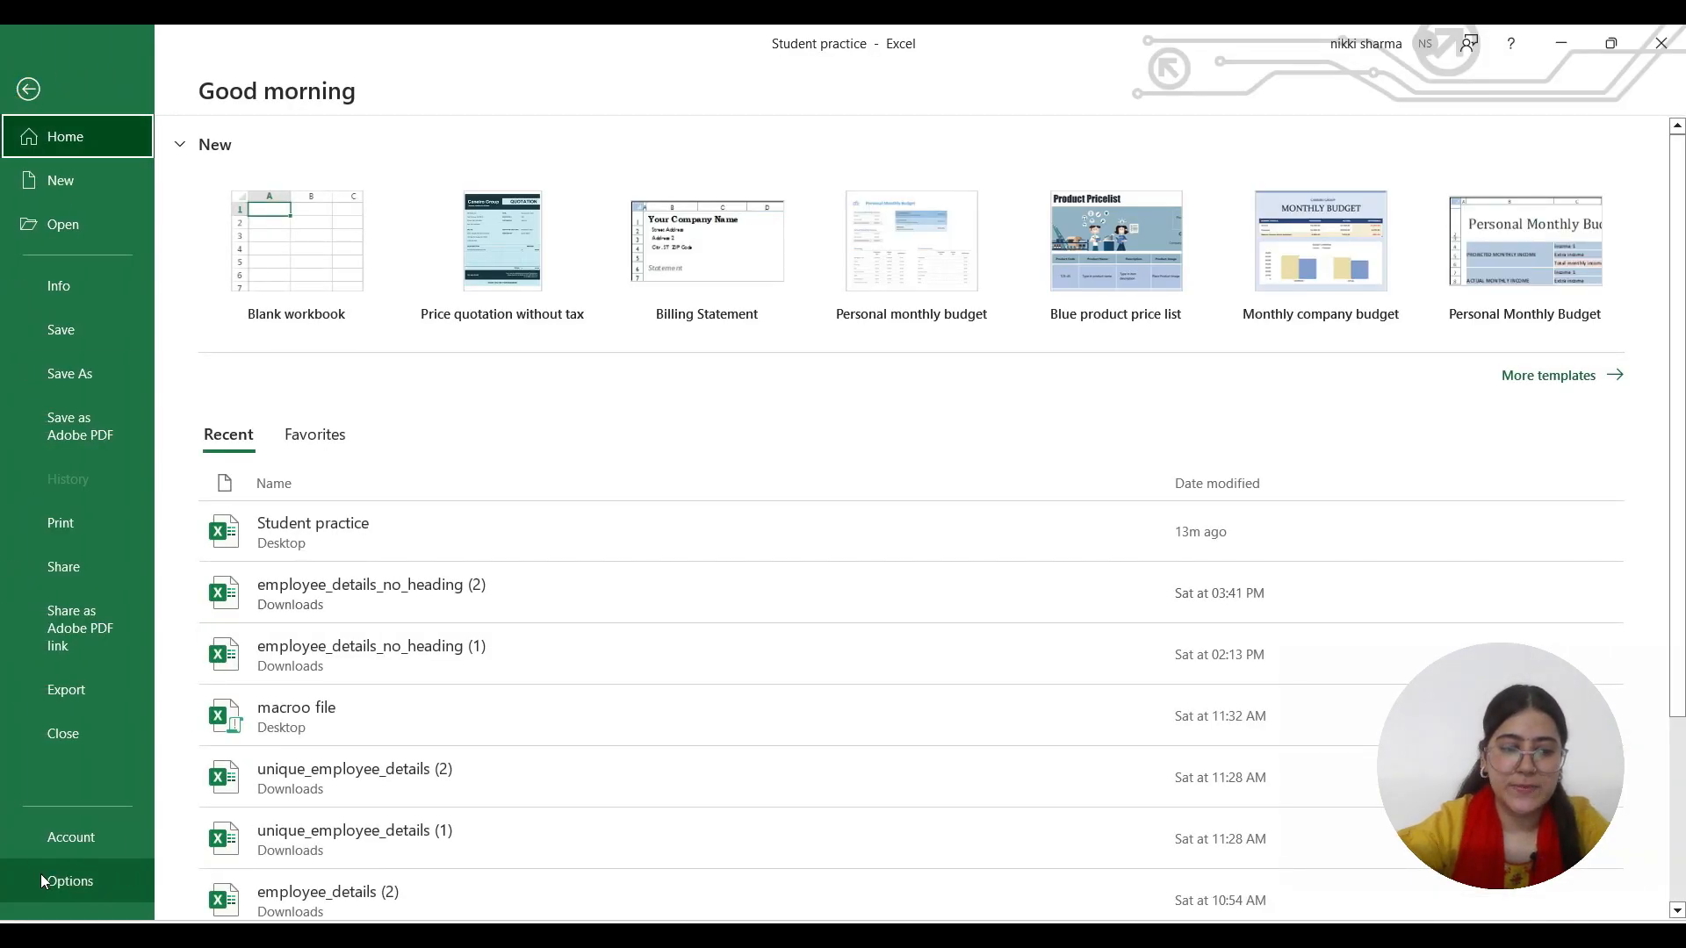
pyautogui.click(40, 873)
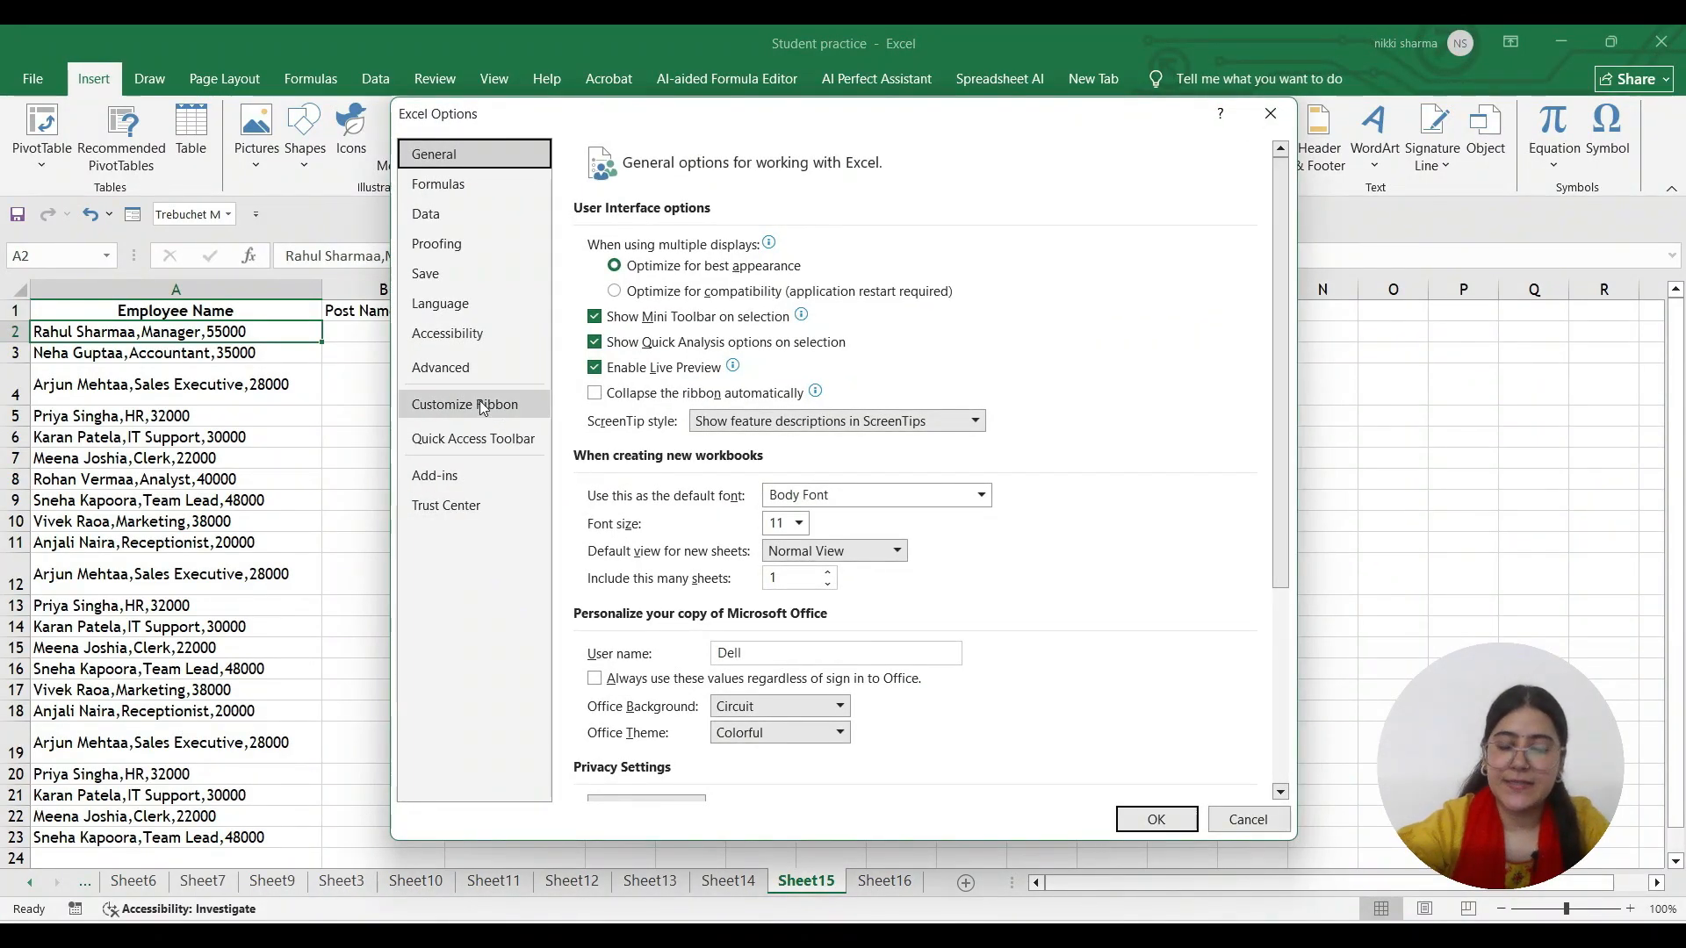
pyautogui.click(480, 402)
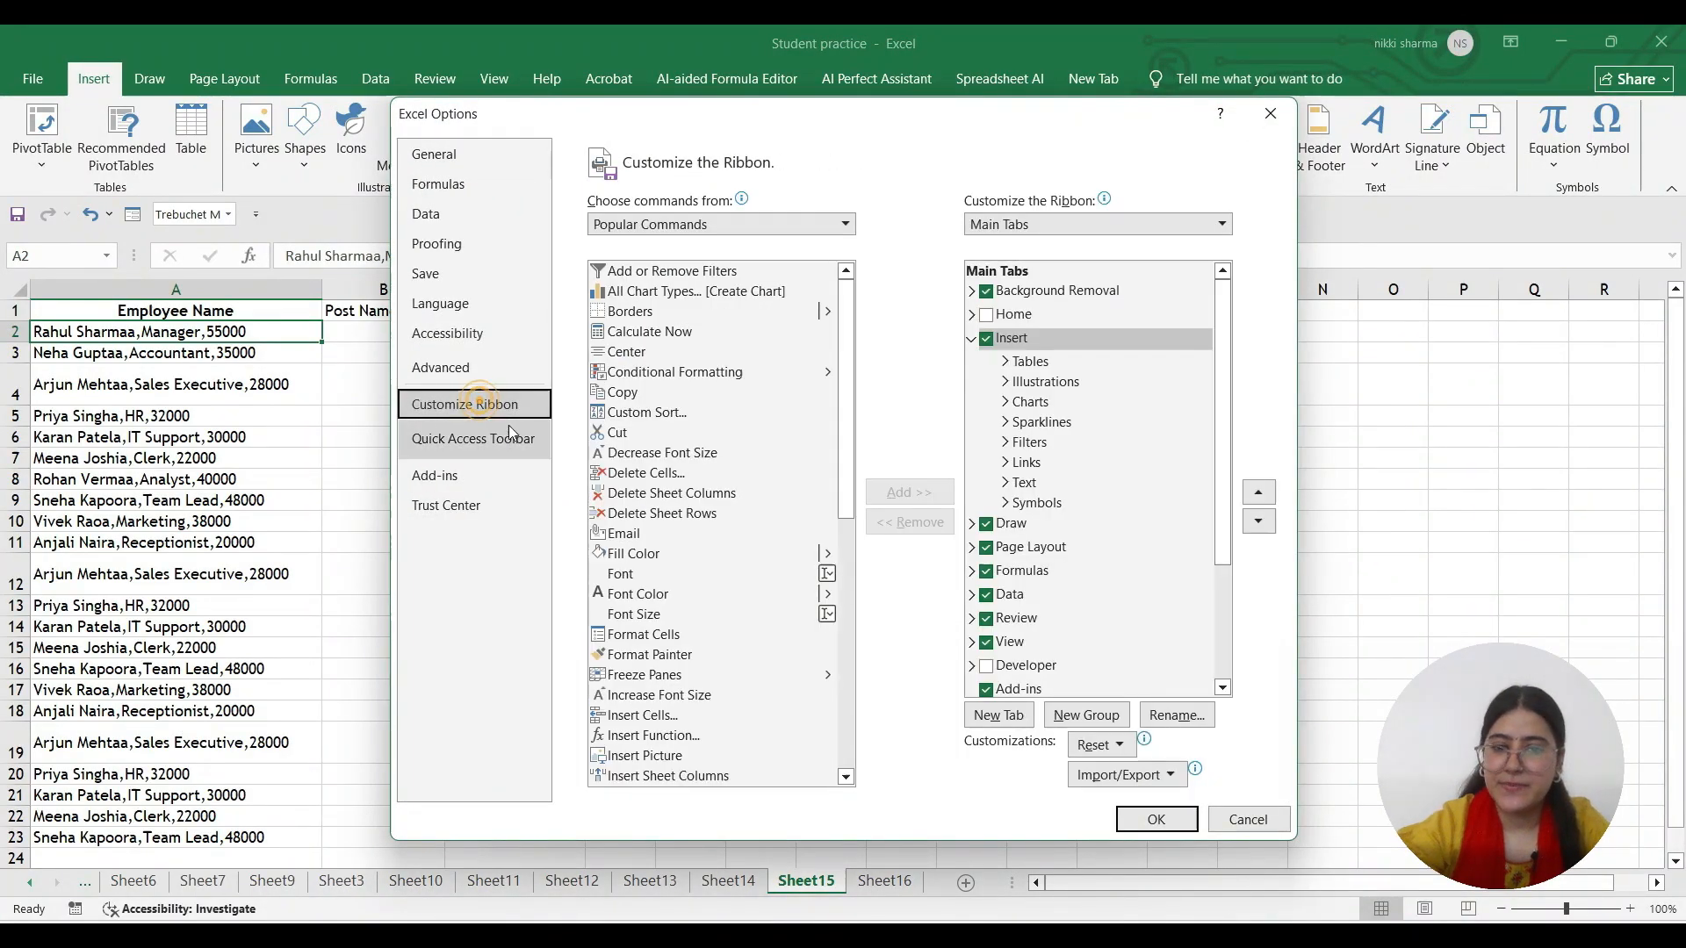
pyautogui.click(987, 315)
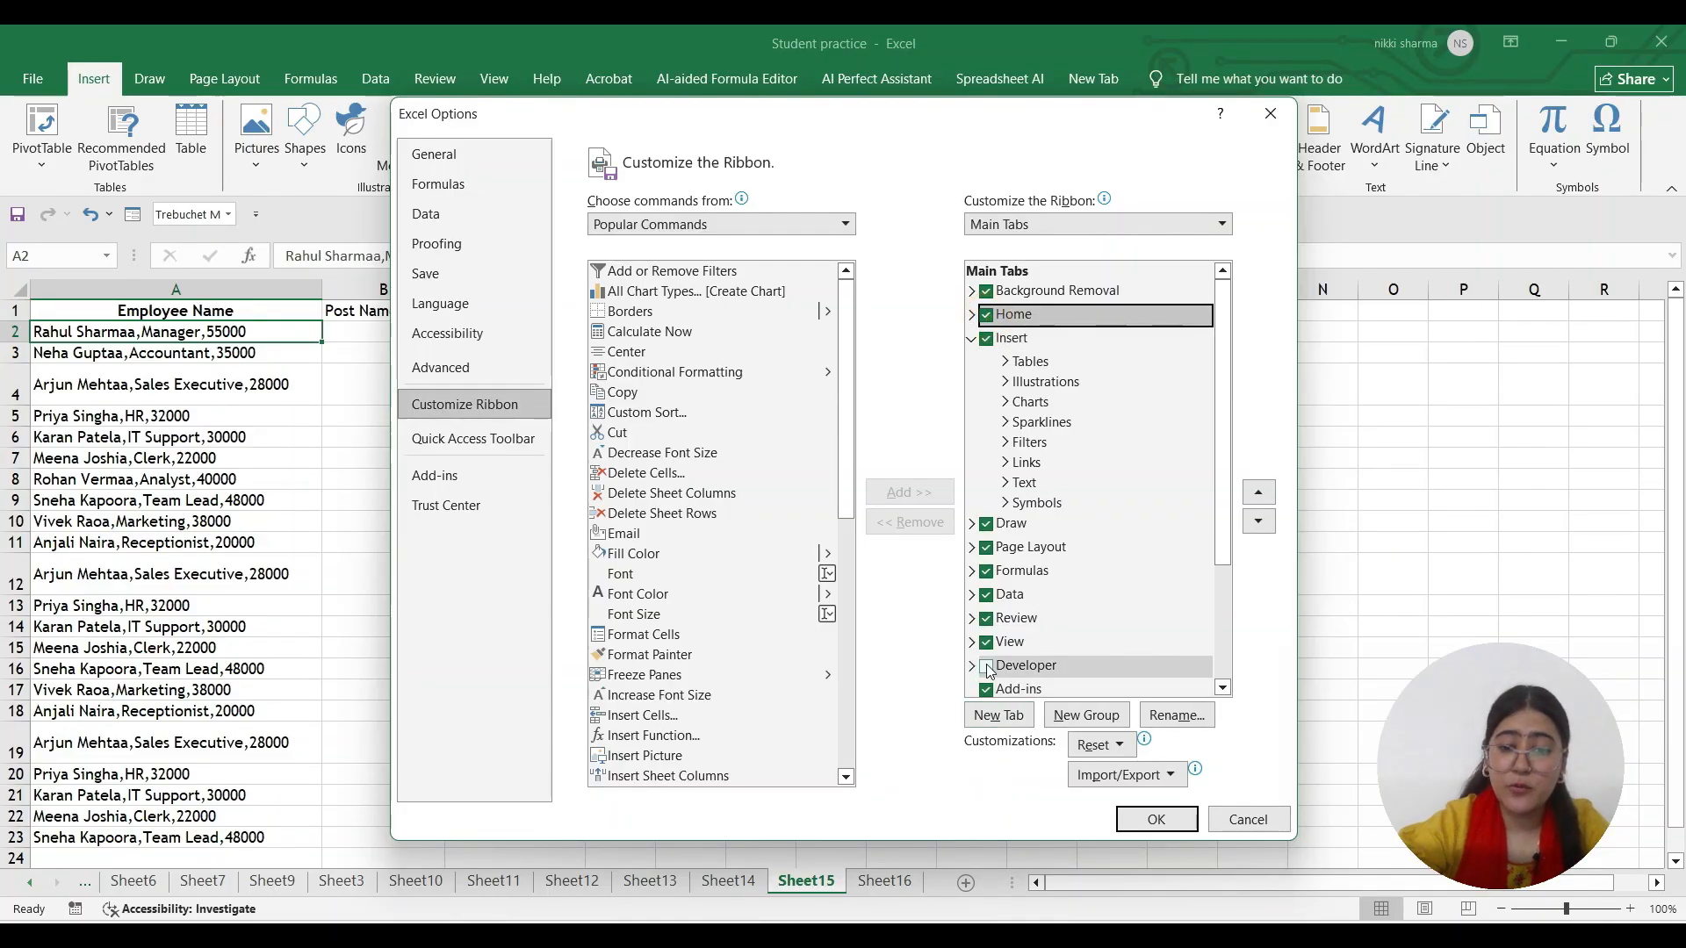
pyautogui.scroll(-1, 989, 672)
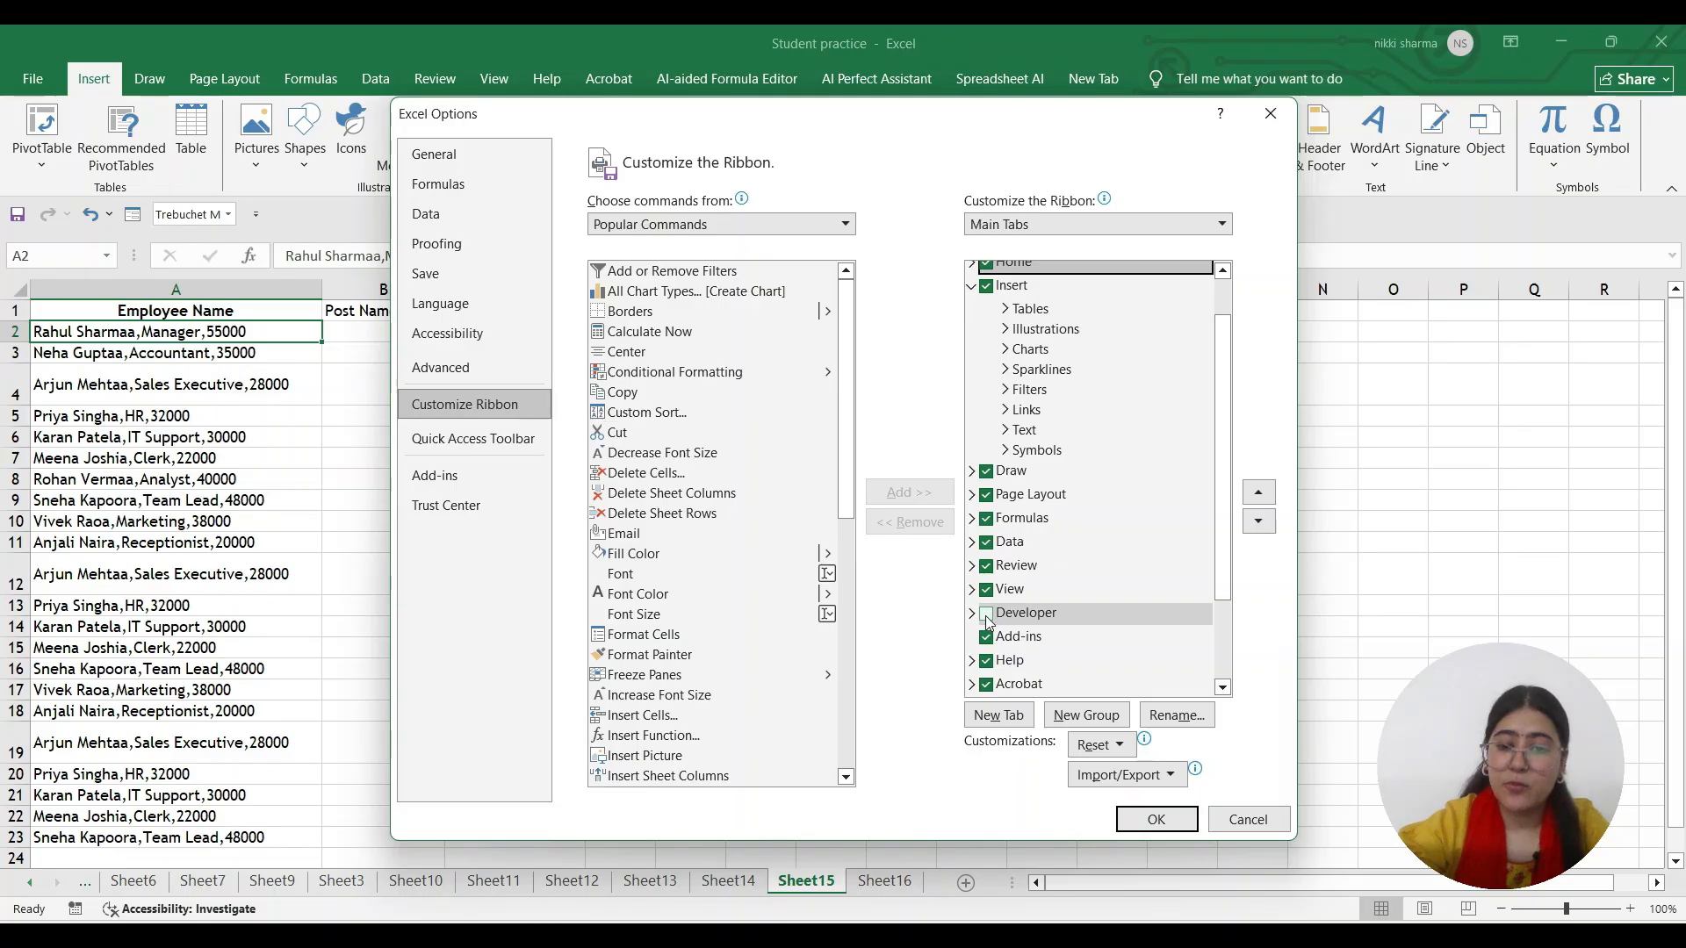
pyautogui.click(987, 614)
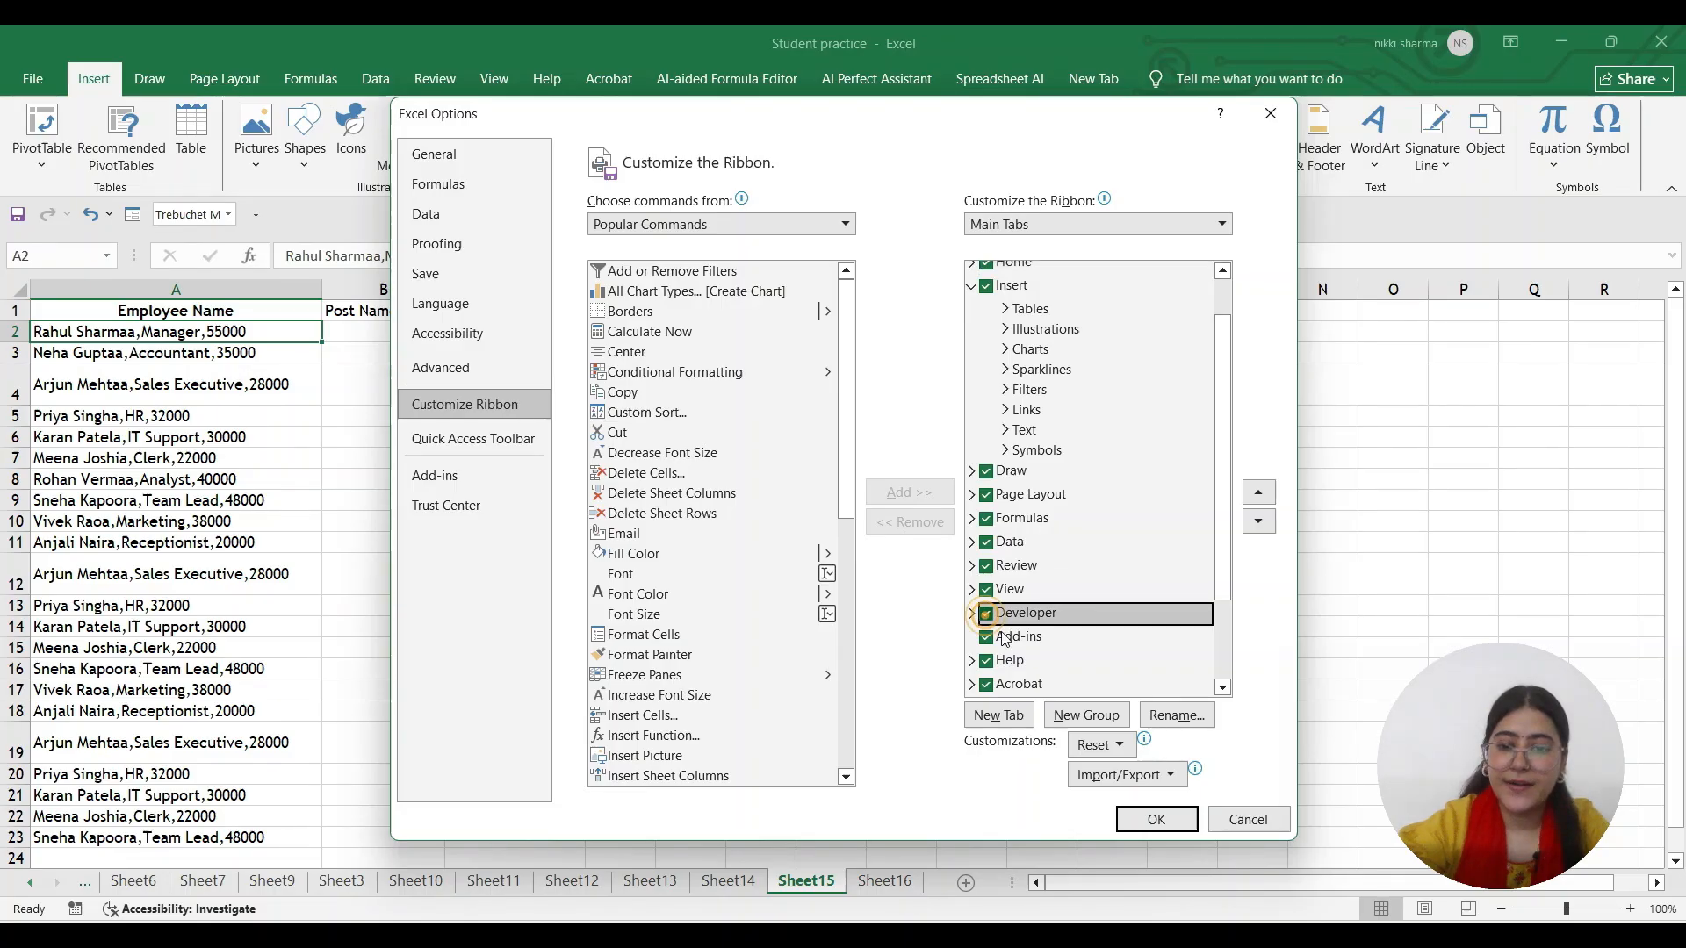
pyautogui.click(1183, 829)
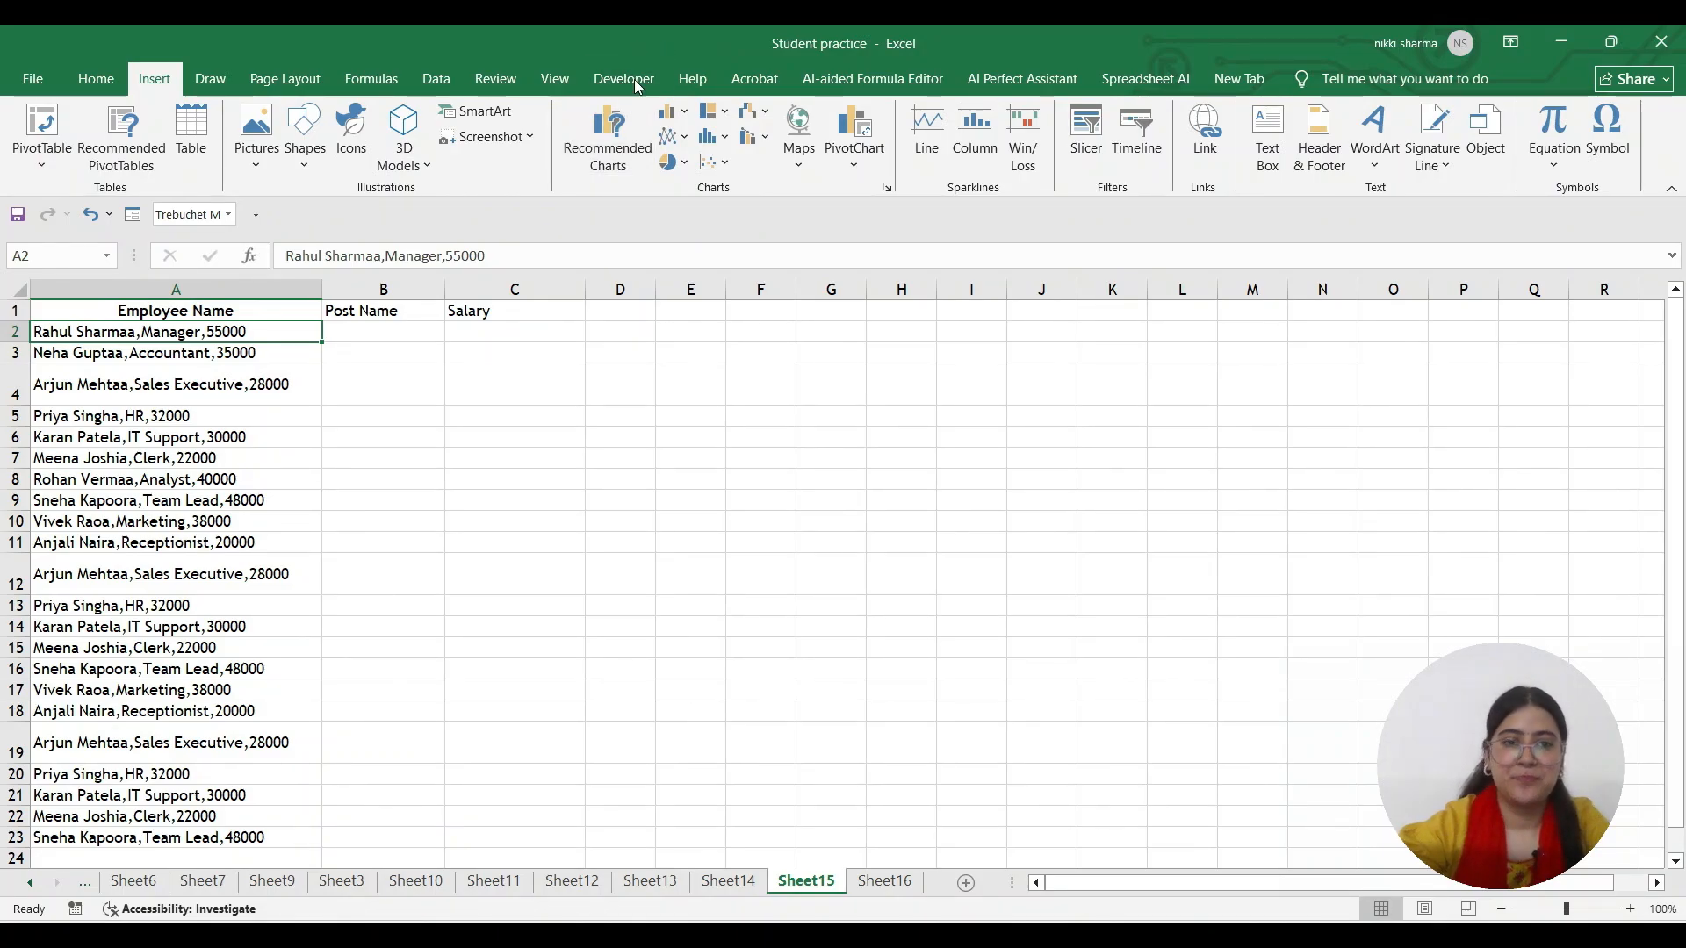
# Show the Developer tab's tools, then select the pink pen on the Draw tab
pyautogui.click(632, 79)
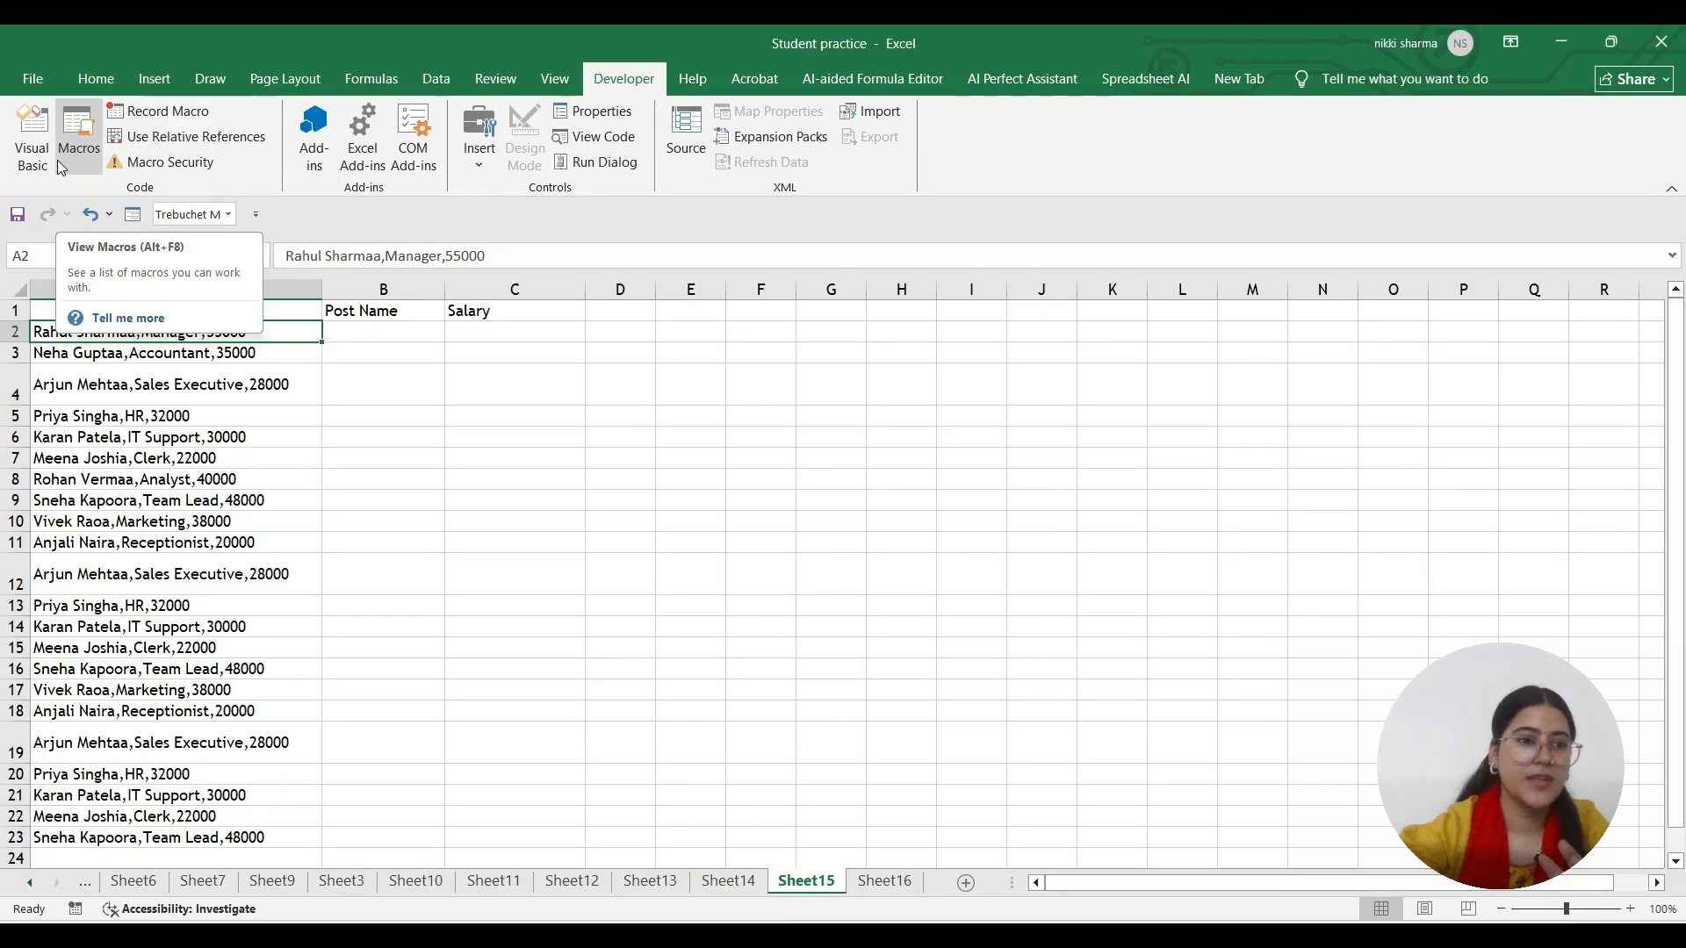
pyautogui.click(213, 75)
pyautogui.click(198, 154)
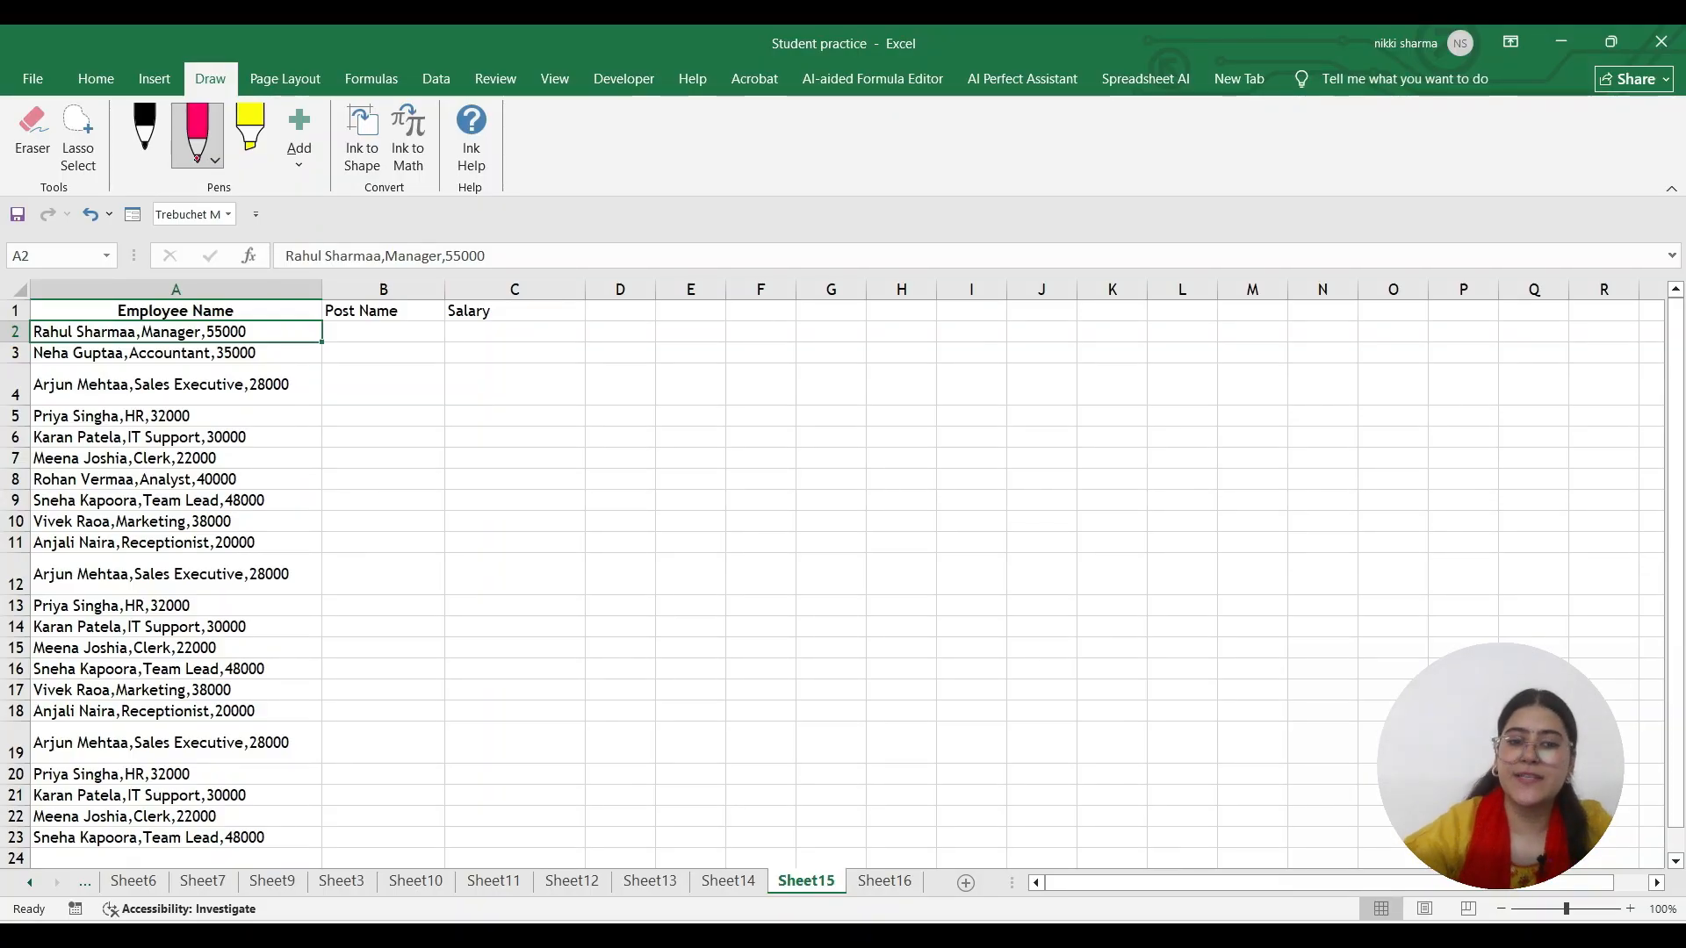
# Hand-write and circle 'macros' and 'SK' in pink beside the employee list
pyautogui.moveTo(669, 408)
pyautogui.mouseDown()
pyautogui.moveTo(679, 430)
pyautogui.moveTo(694, 399)
pyautogui.moveTo(716, 402)
pyautogui.mouseUp()
pyautogui.moveTo(726, 376)
pyautogui.mouseDown()
pyautogui.moveTo(721, 391)
pyautogui.moveTo(755, 352)
pyautogui.moveTo(761, 365)
pyautogui.mouseUp()
pyautogui.moveTo(766, 326)
pyautogui.mouseDown()
pyautogui.moveTo(671, 397)
pyautogui.moveTo(777, 332)
pyautogui.mouseUp()
pyautogui.moveTo(773, 400)
pyautogui.mouseDown()
pyautogui.moveTo(846, 400)
pyautogui.moveTo(892, 349)
pyautogui.moveTo(915, 399)
pyautogui.mouseUp()
pyautogui.moveTo(904, 318); pyautogui.dragTo(933, 345)
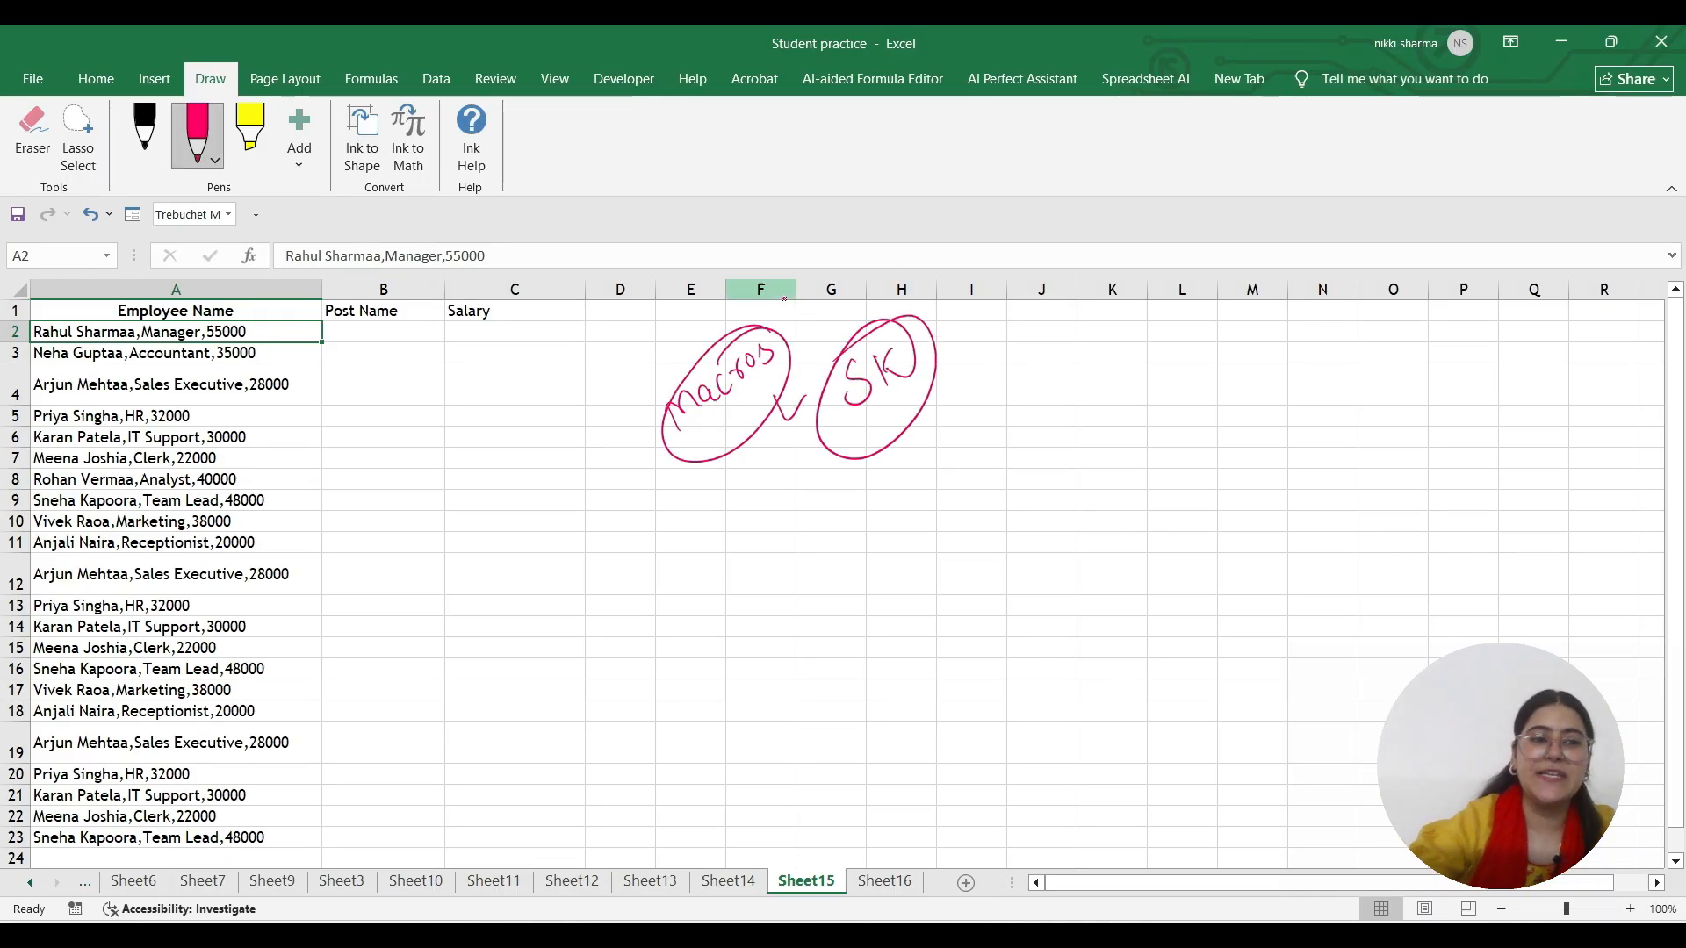
# Write and circle 'Alt+F8' in black pen below, then return to the Developer tab
pyautogui.click(136, 158)
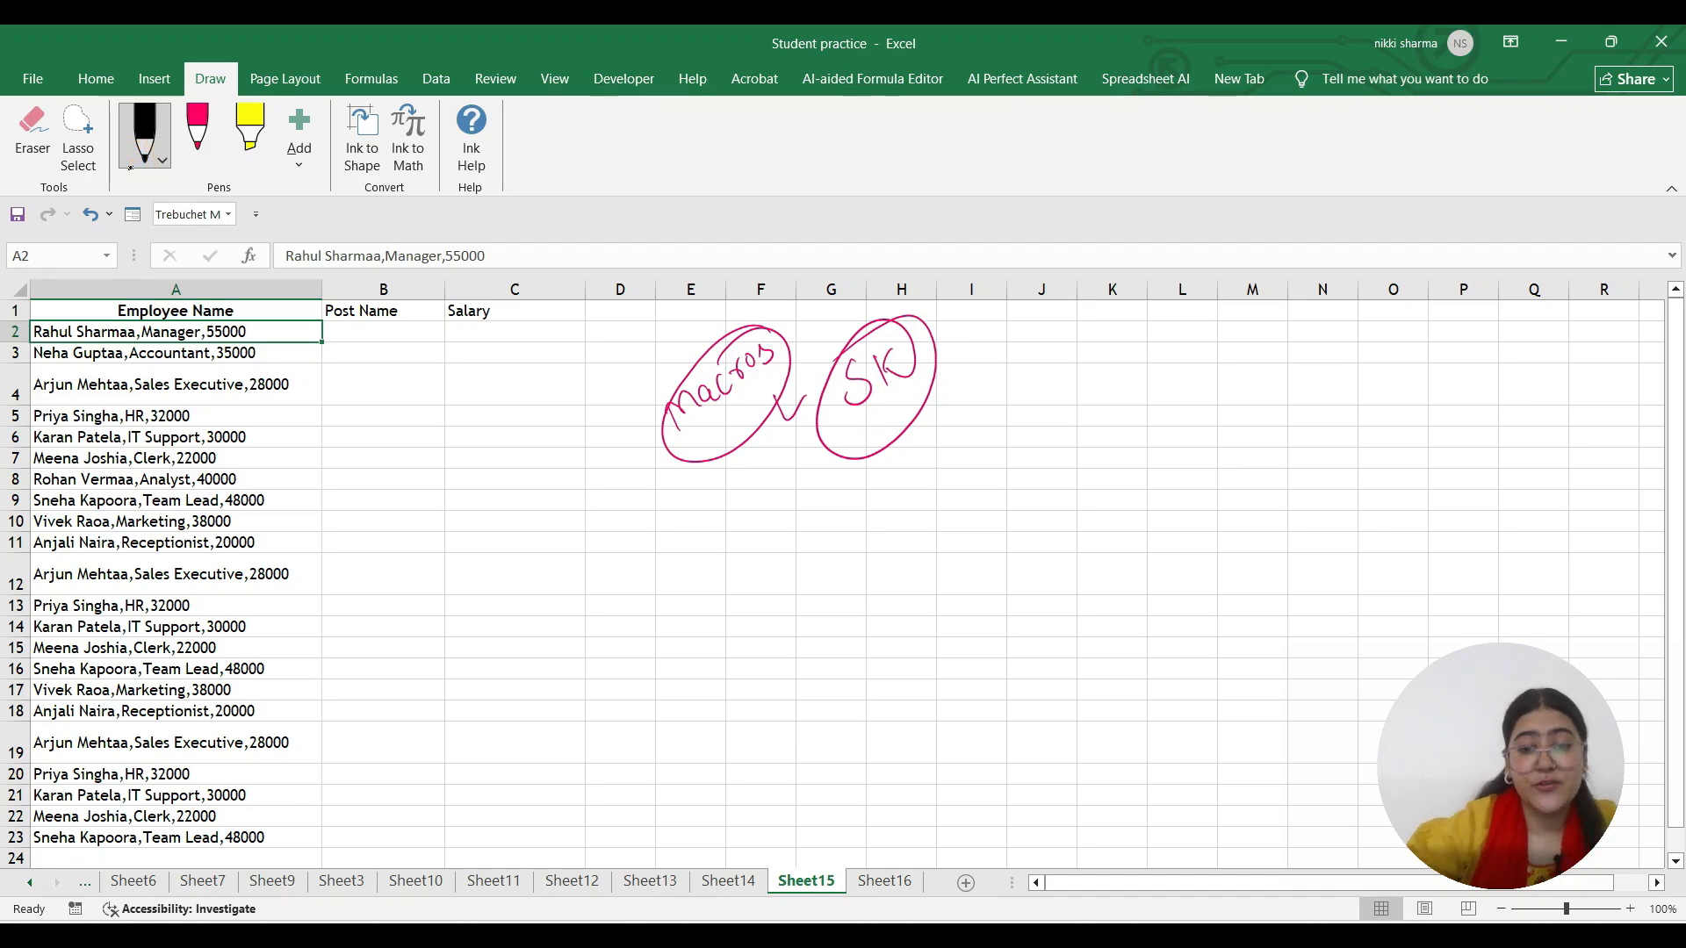
pyautogui.moveTo(717, 536)
pyautogui.mouseDown()
pyautogui.moveTo(724, 489)
pyautogui.moveTo(743, 533)
pyautogui.moveTo(740, 511)
pyautogui.moveTo(773, 532)
pyautogui.mouseUp()
pyautogui.moveTo(759, 510); pyautogui.dragTo(853, 499)
pyautogui.moveTo(839, 485)
pyautogui.mouseDown()
pyautogui.moveTo(844, 527)
pyautogui.moveTo(862, 524)
pyautogui.mouseUp()
pyautogui.moveTo(863, 480)
pyautogui.mouseDown()
pyautogui.moveTo(887, 468)
pyautogui.moveTo(899, 503)
pyautogui.mouseUp()
pyautogui.moveTo(914, 440)
pyautogui.mouseDown()
pyautogui.moveTo(706, 549)
pyautogui.moveTo(801, 471)
pyautogui.mouseUp()
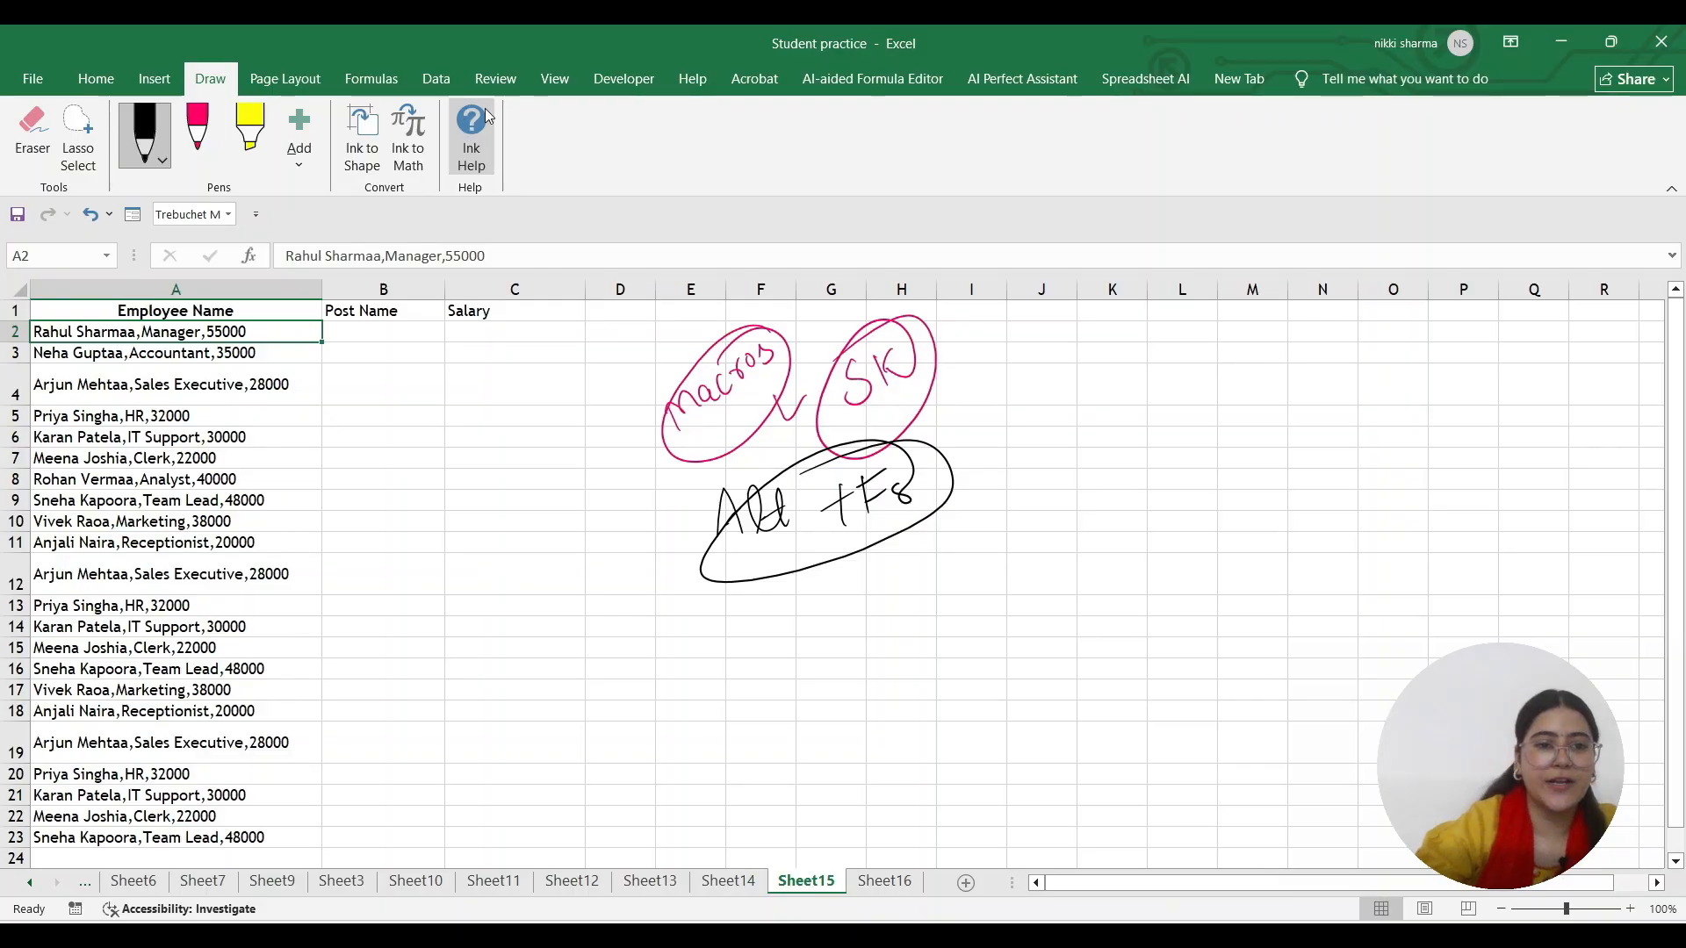
pyautogui.click(618, 77)
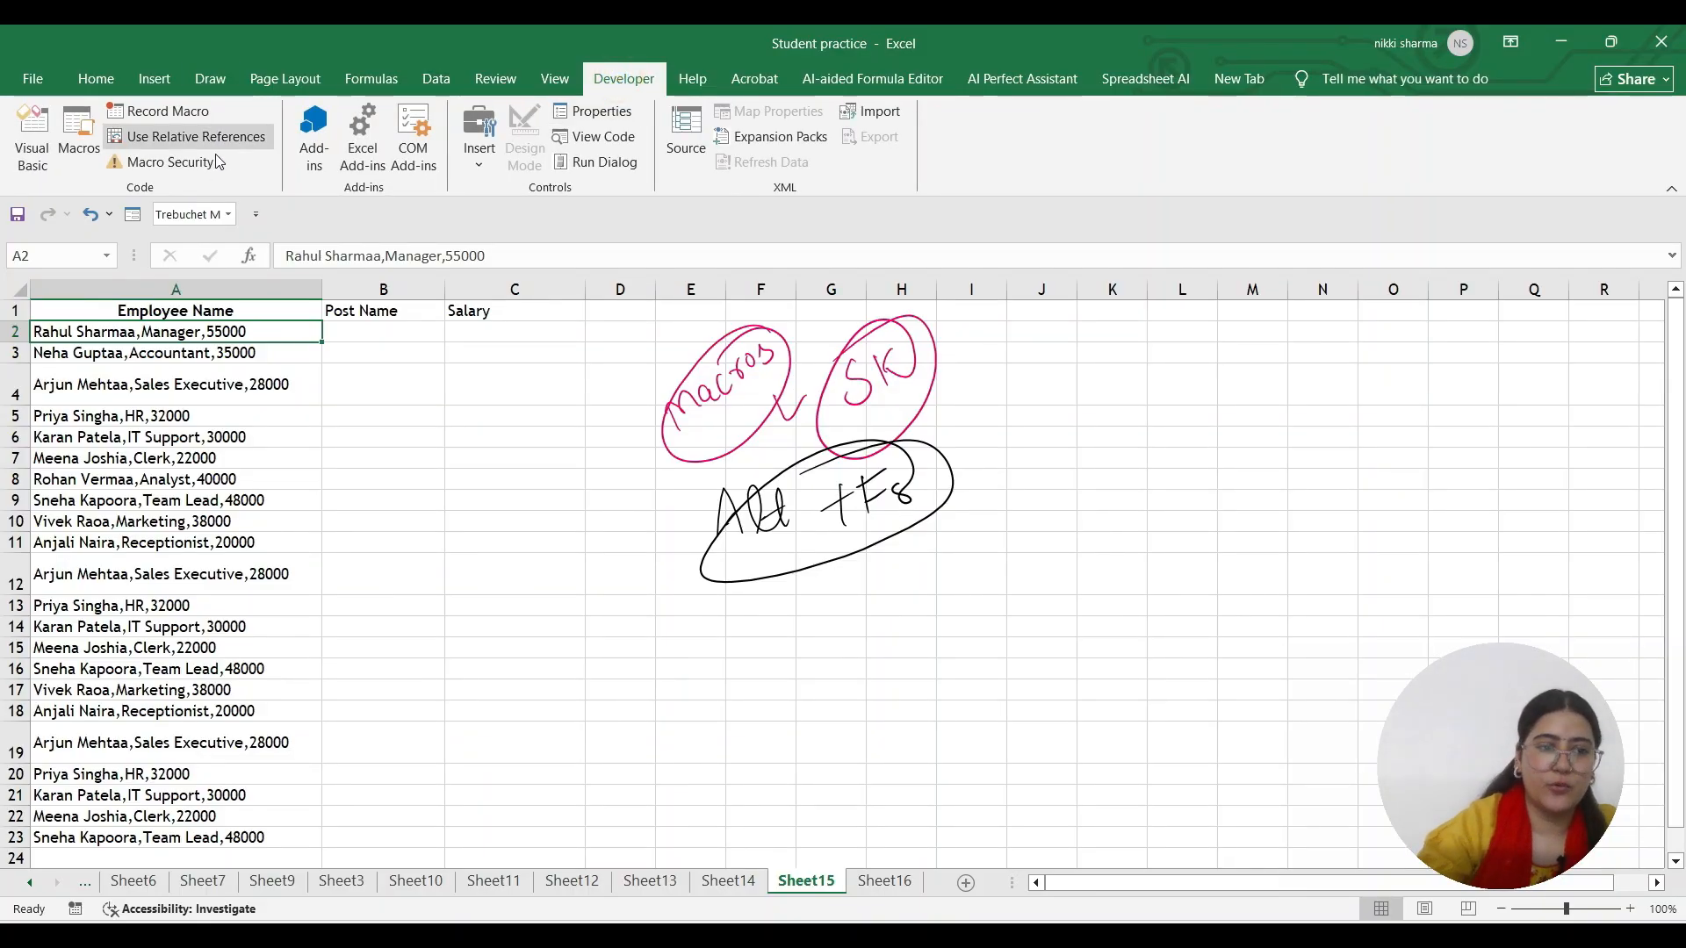
pyautogui.click(96, 141)
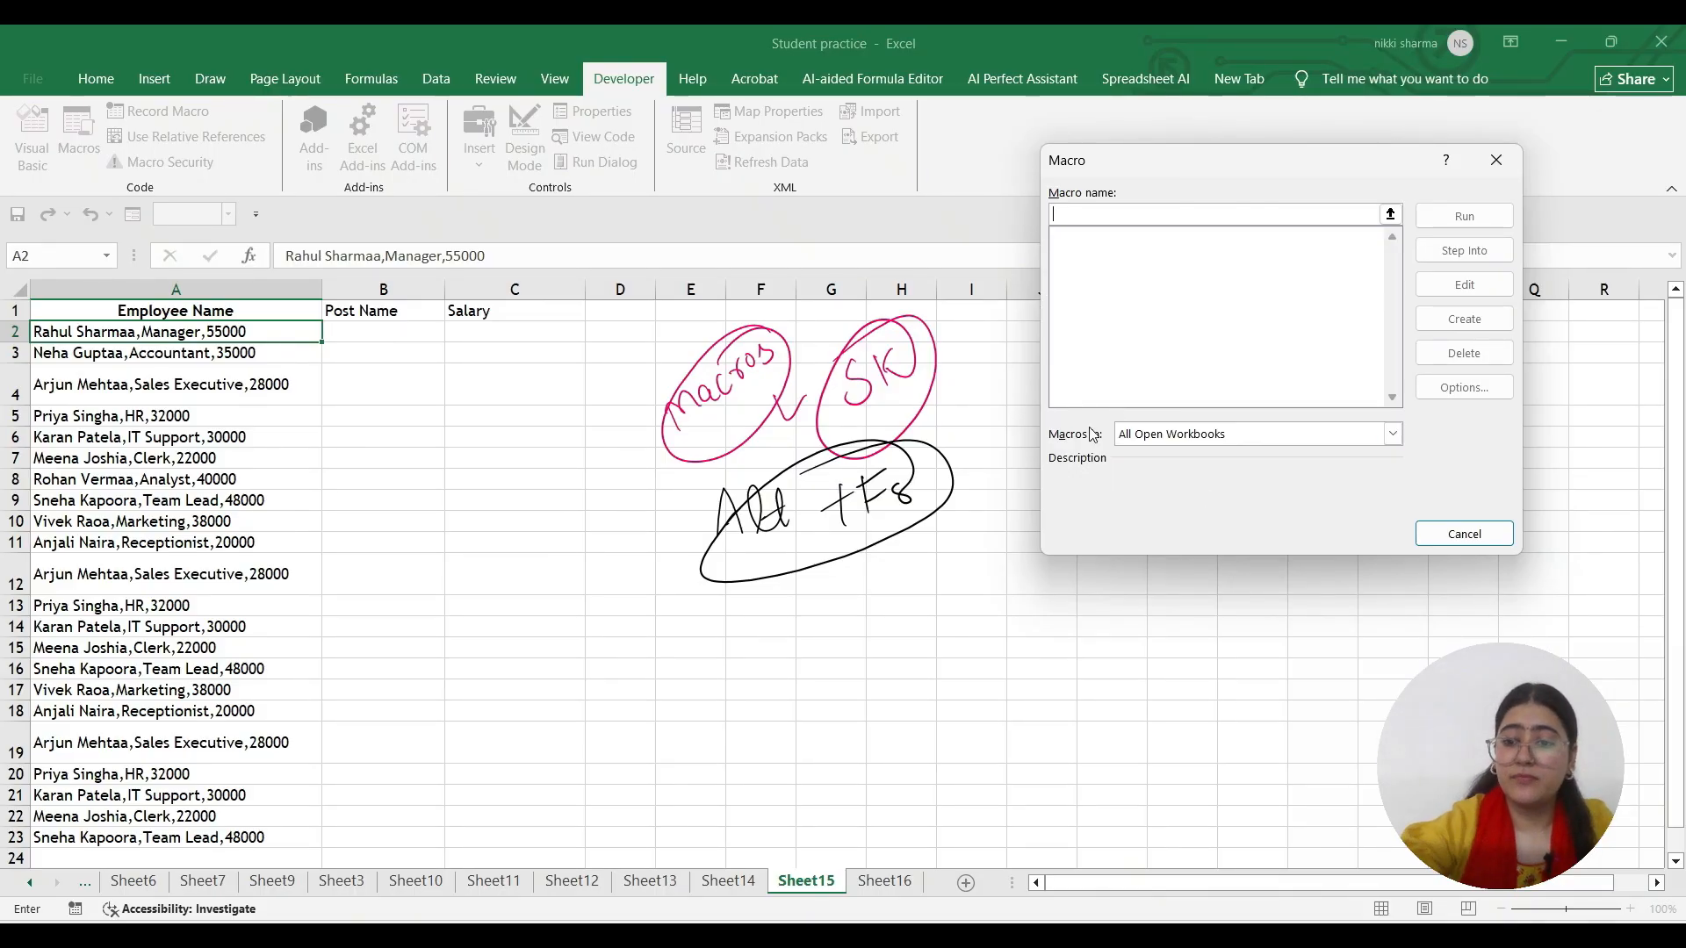
pyautogui.click(1463, 531)
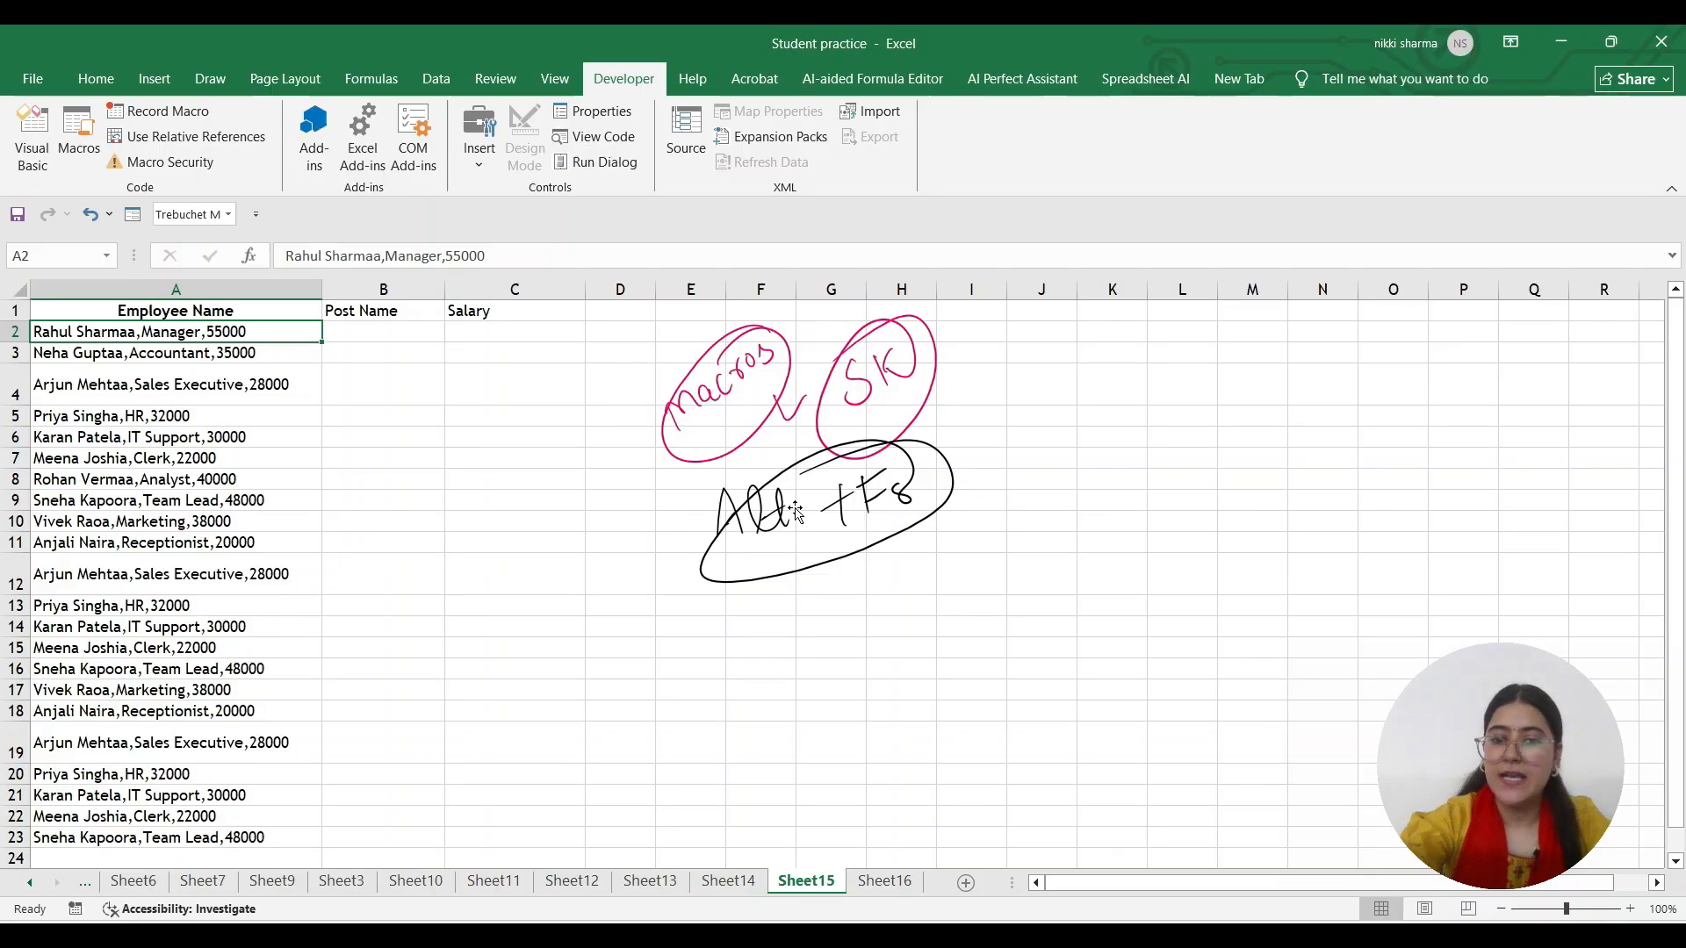
pyautogui.click(834, 448)
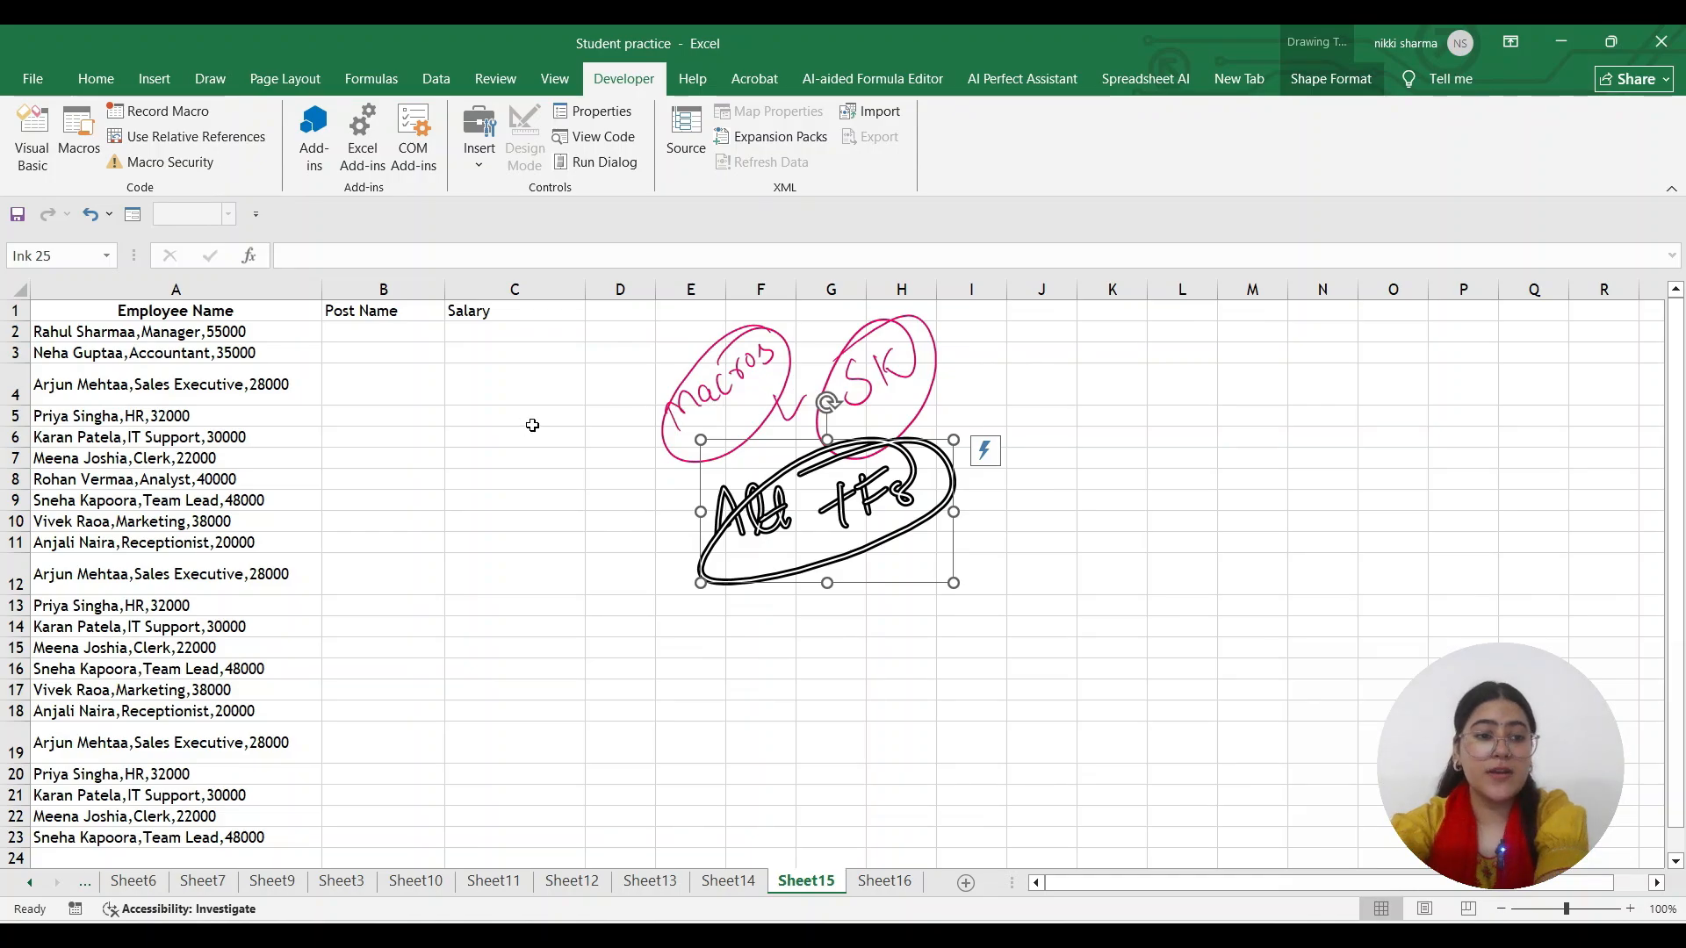
pyautogui.click(713, 399)
# Delete the handwritten ink notes and open Record Macro with default name Macro1
pyautogui.click(862, 452)
pyautogui.press('Delete')
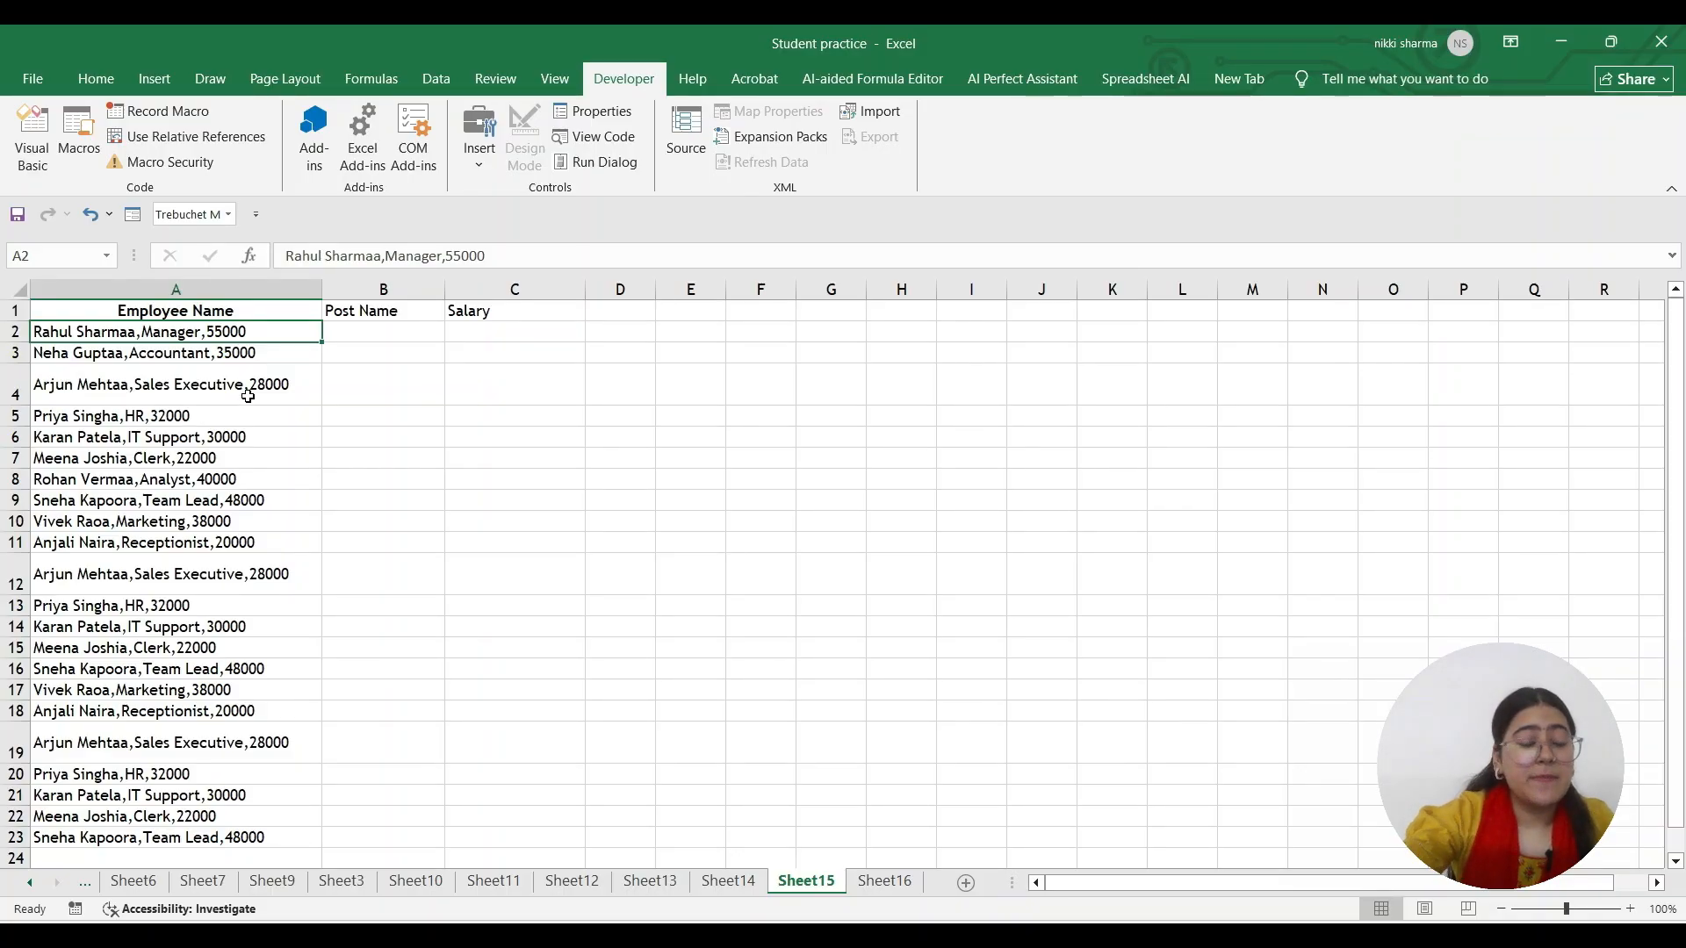
pyautogui.click(140, 118)
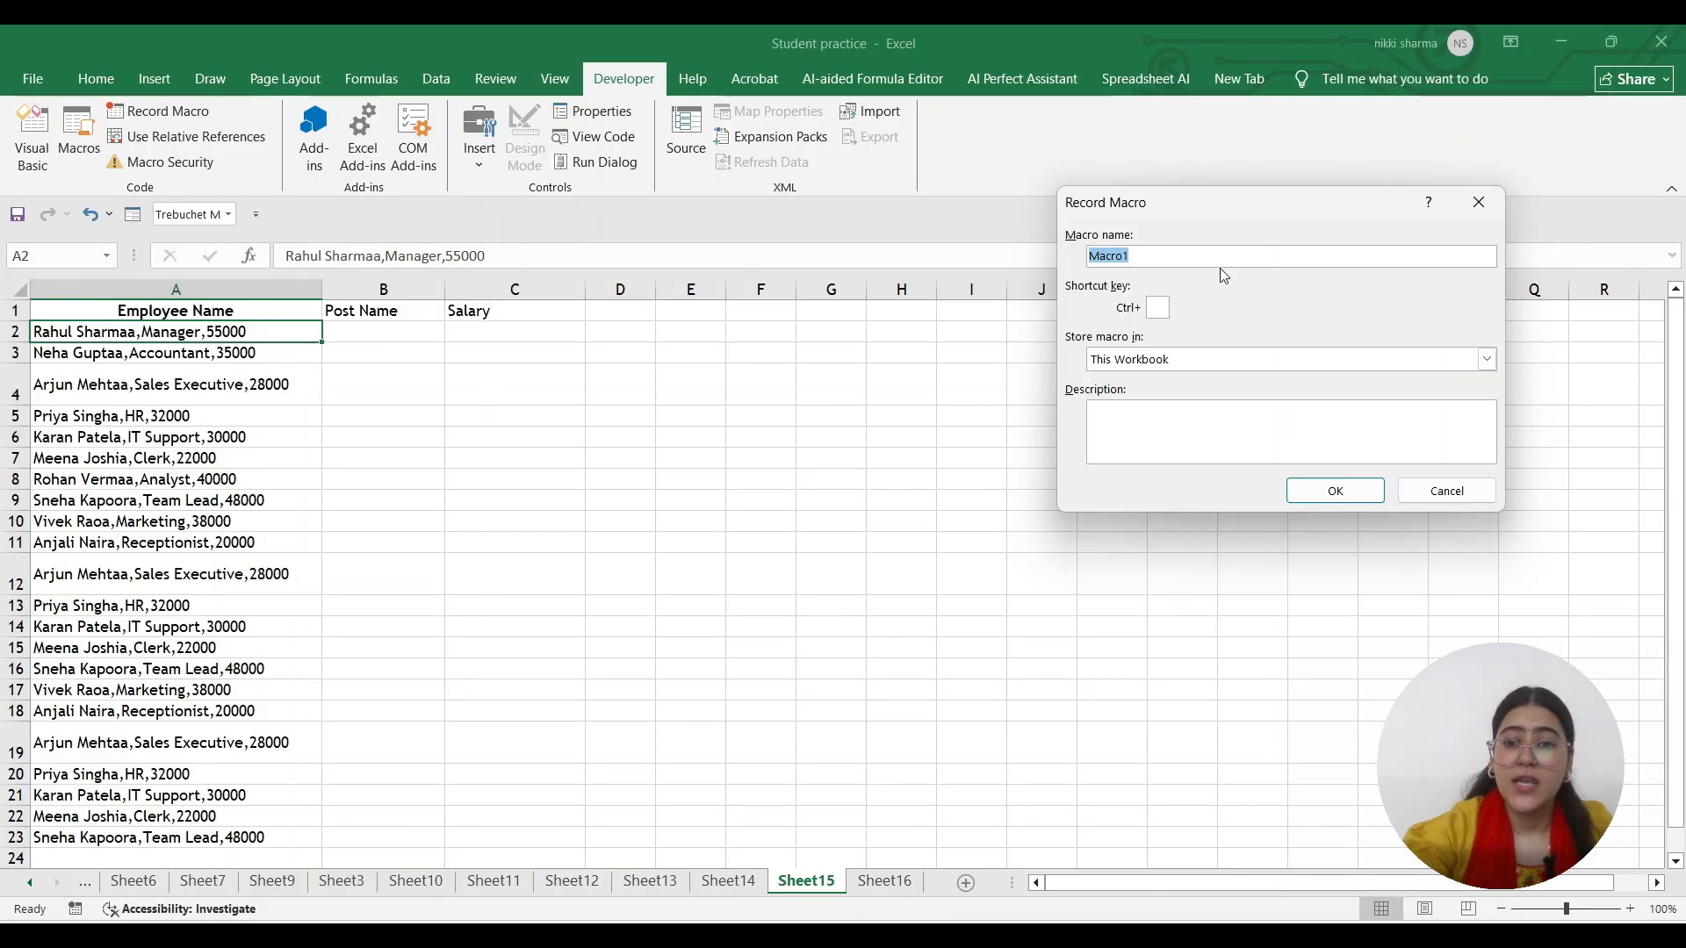
# Name the macro 'Formatting', give it shortcut Ctrl+a, and store it in This Workbook
pyautogui.press('BackSpace')
pyautogui.write('Fo')
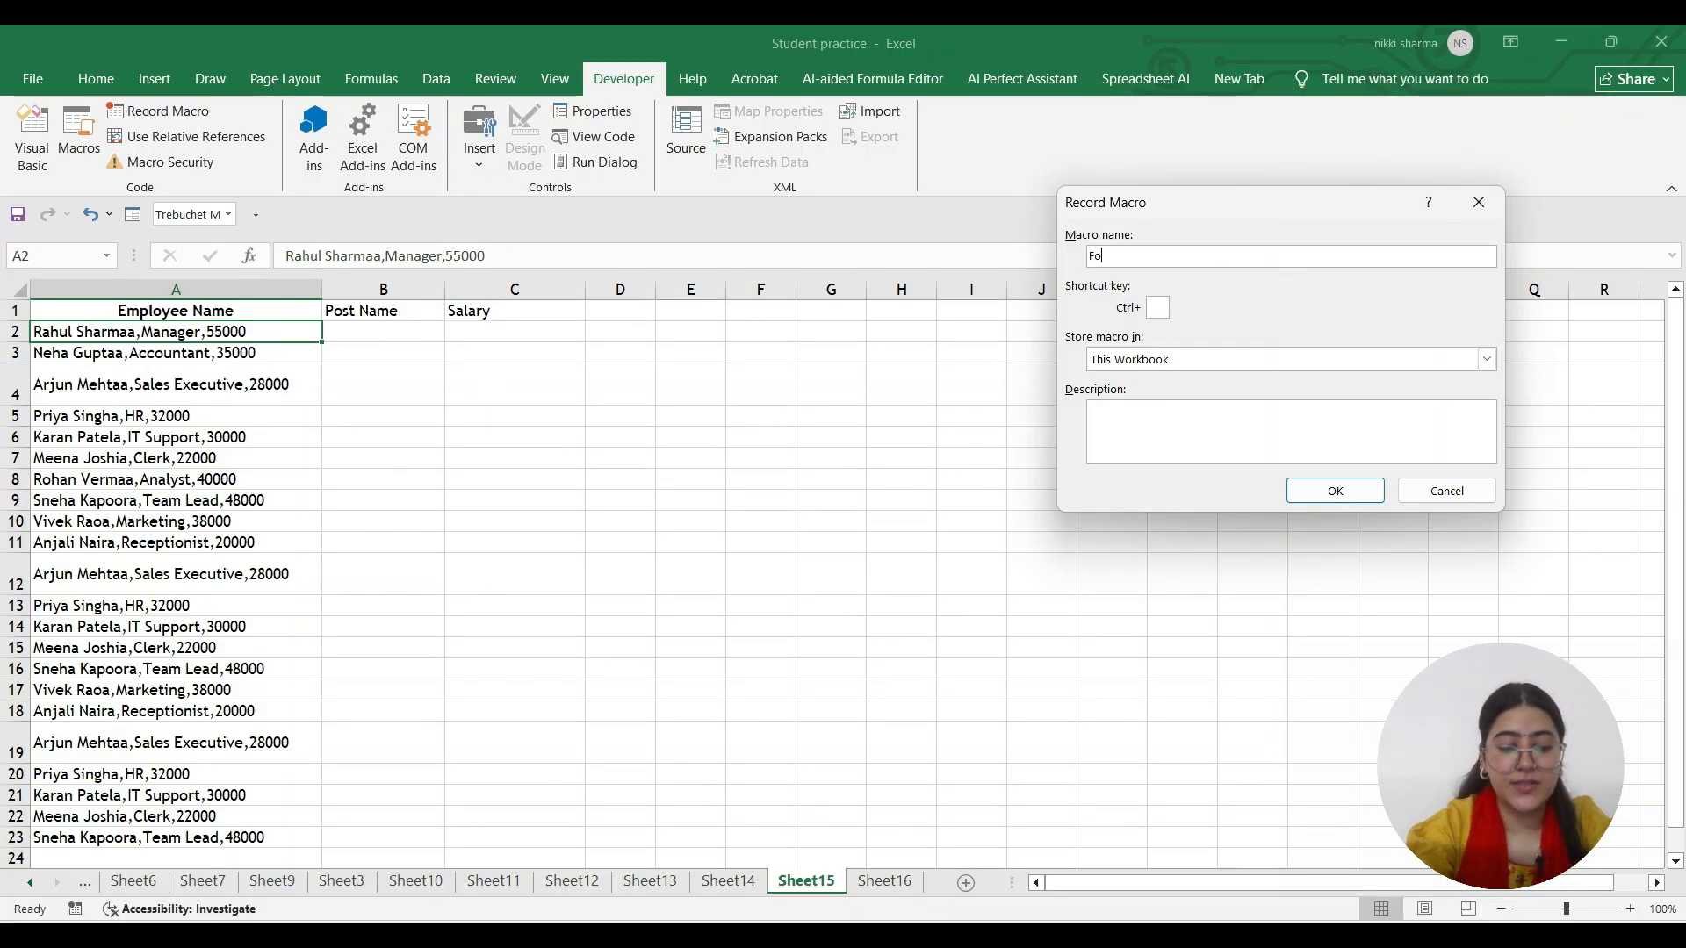
pyautogui.write('rmatting')
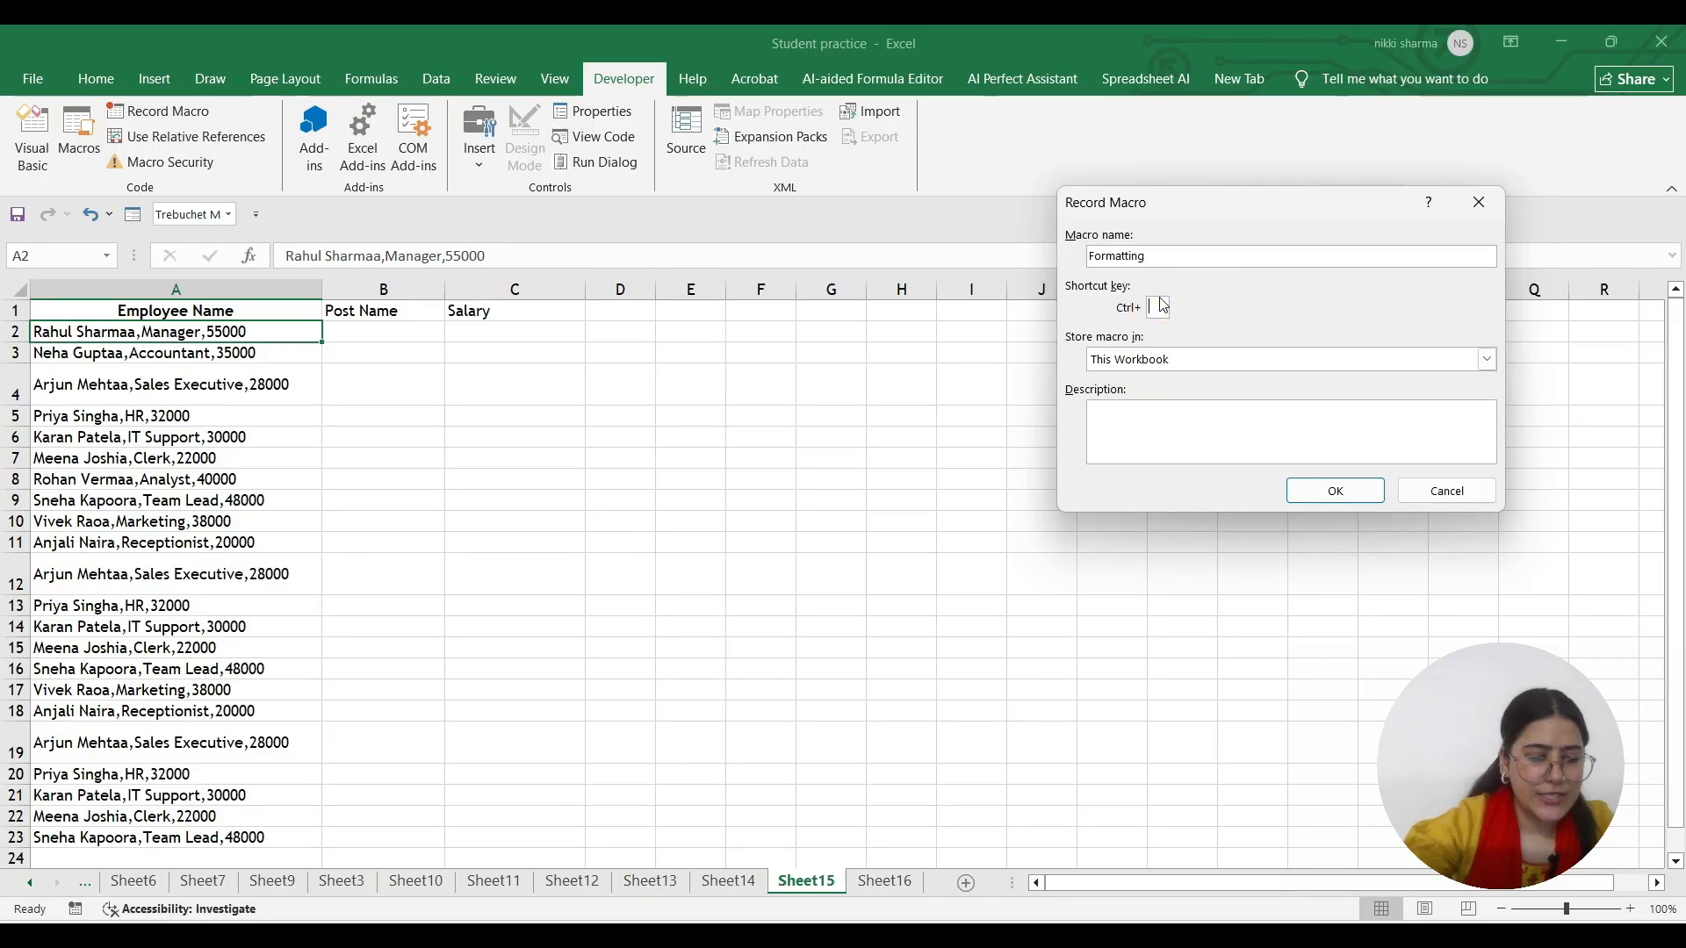
pyautogui.click(1159, 306)
pyautogui.write('a')
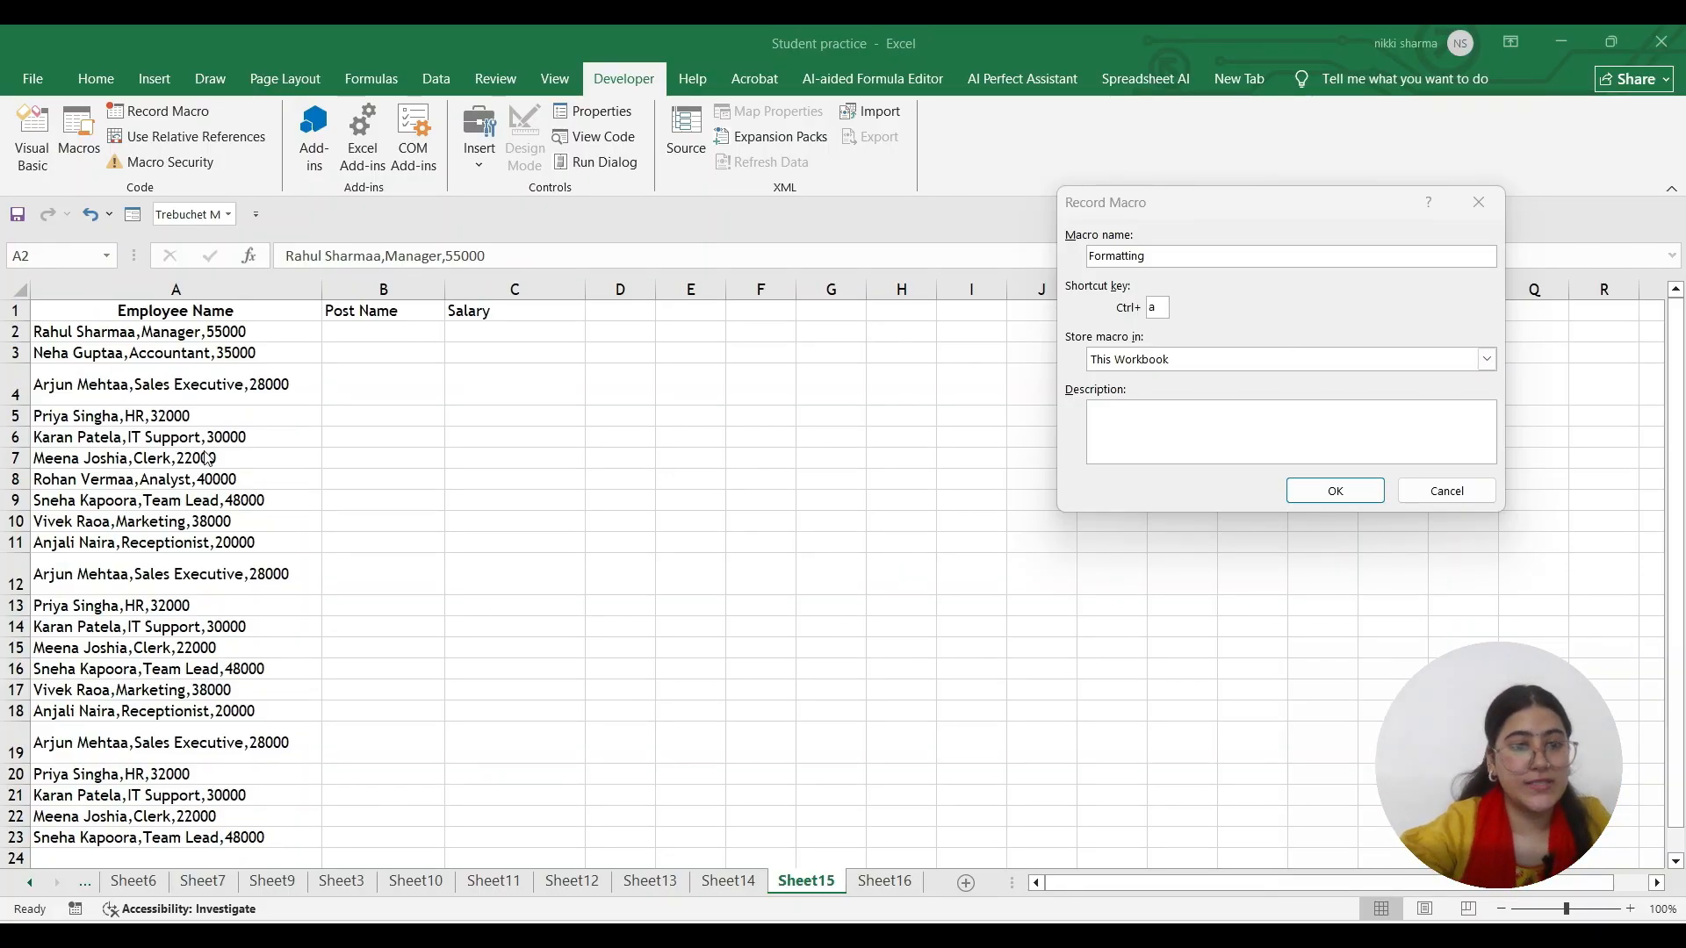
pyautogui.click(1495, 358)
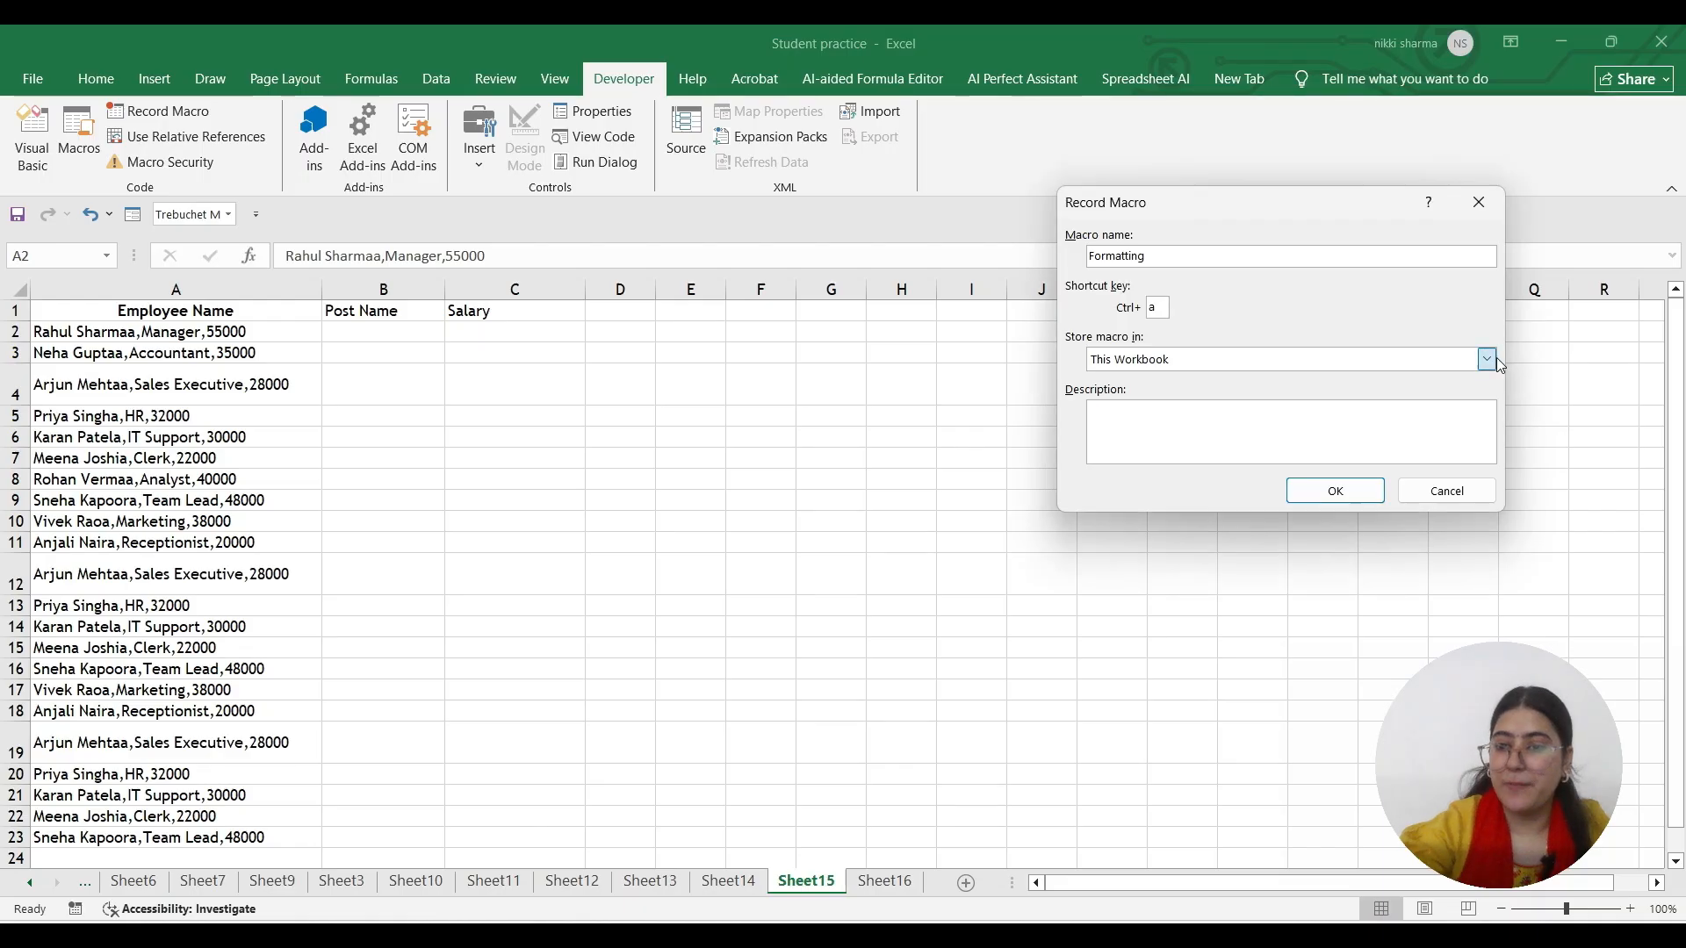
pyautogui.click(1486, 359)
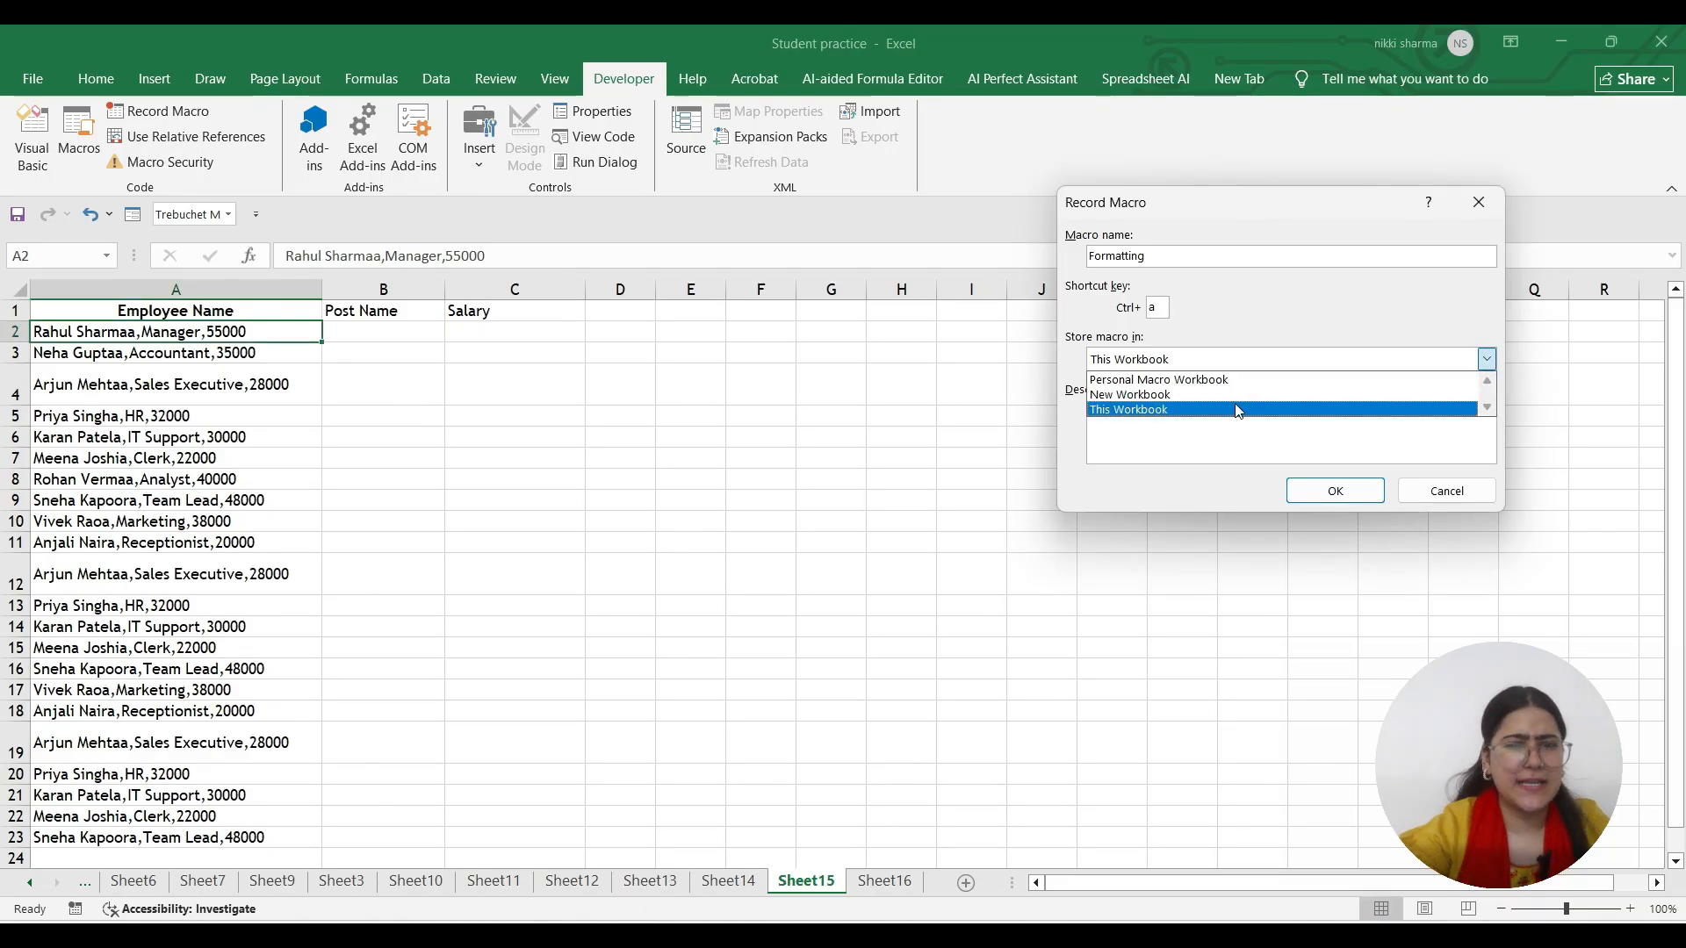
pyautogui.click(1140, 409)
# Start recording, then select the comma-joined employee entries in A2:A23 on Sheet15
pyautogui.click(1339, 491)
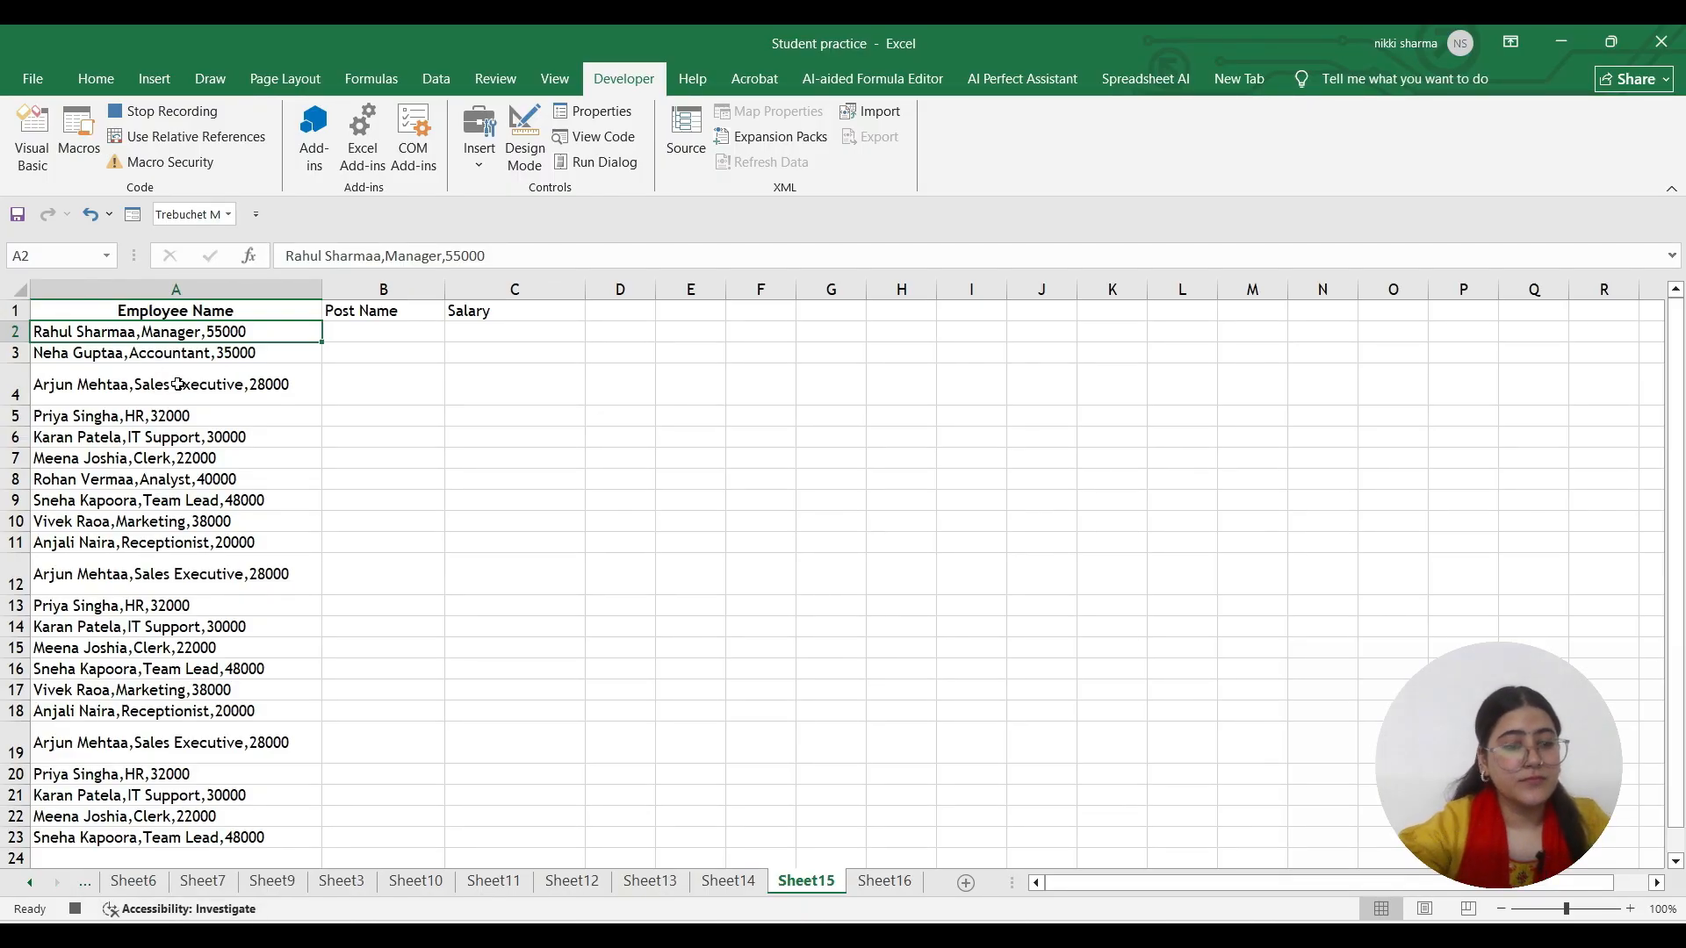
pyautogui.click(160, 483)
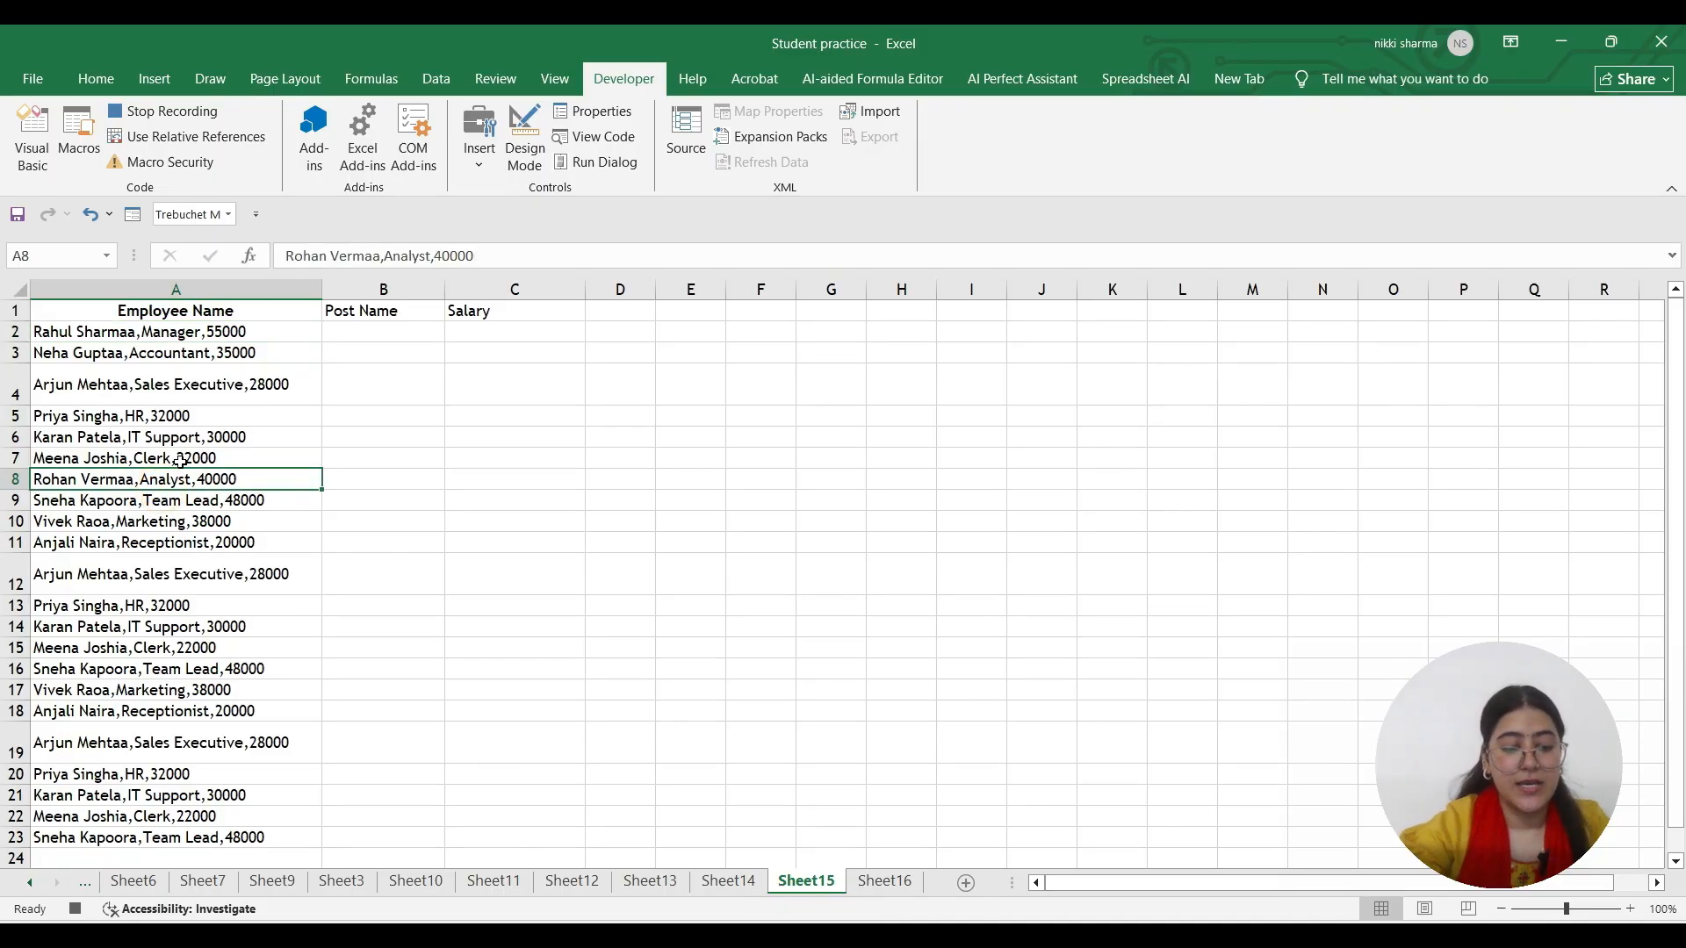
pyautogui.moveTo(188, 332); pyautogui.dragTo(259, 332)
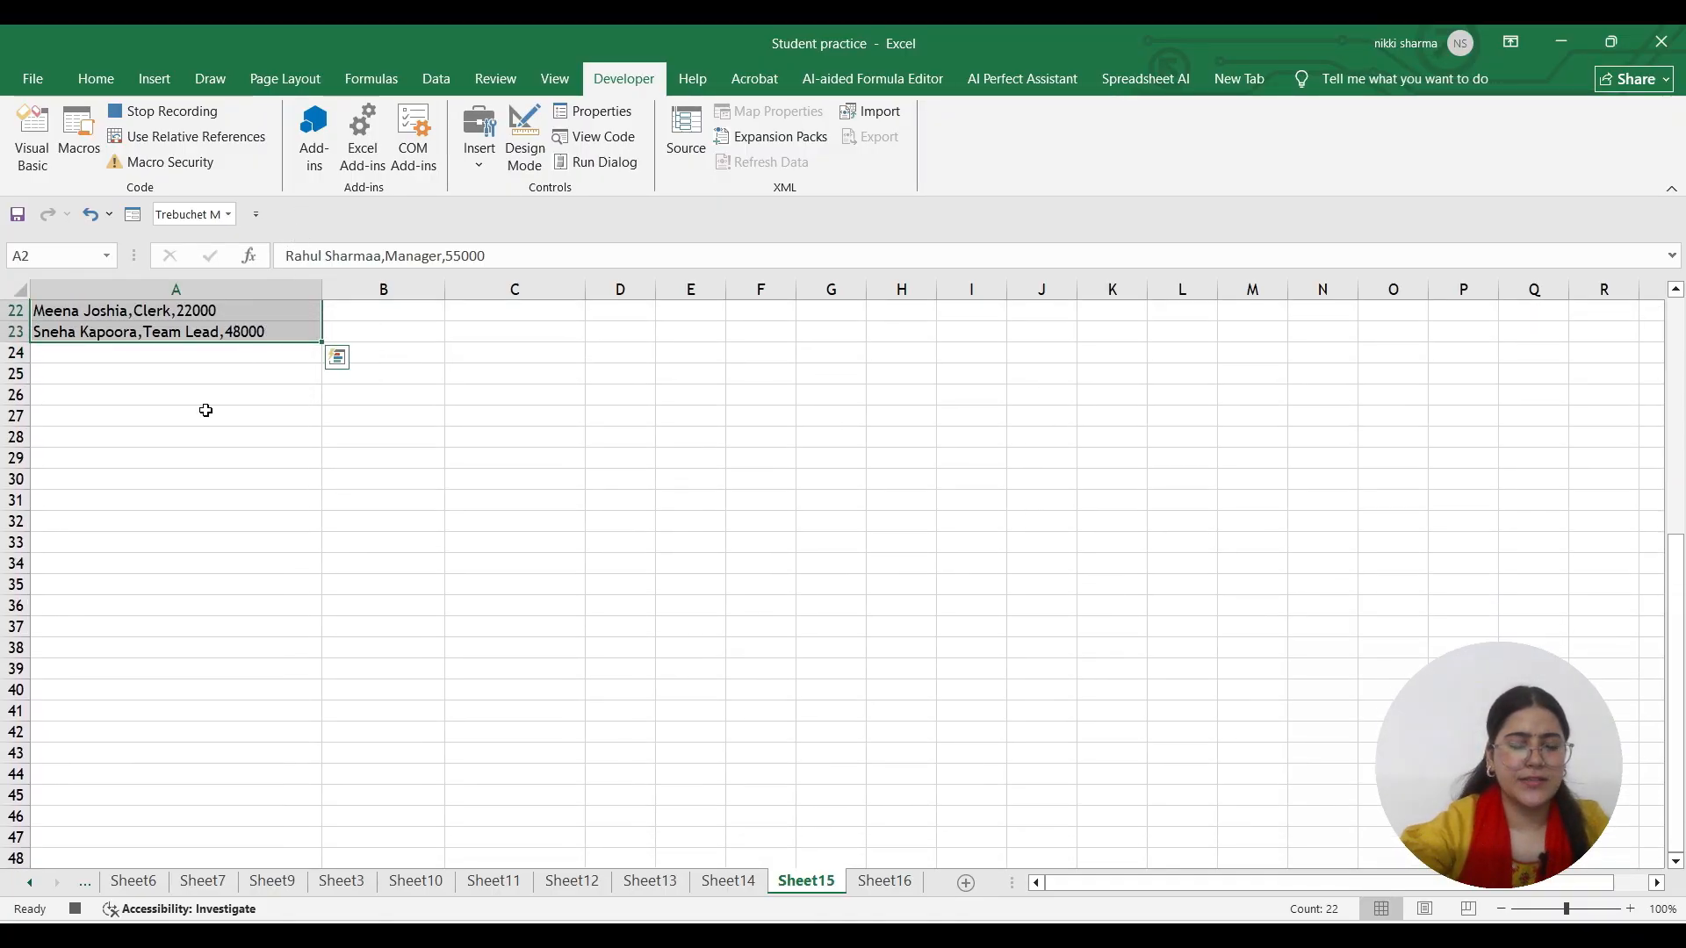
pyautogui.scroll(7, 205, 410)
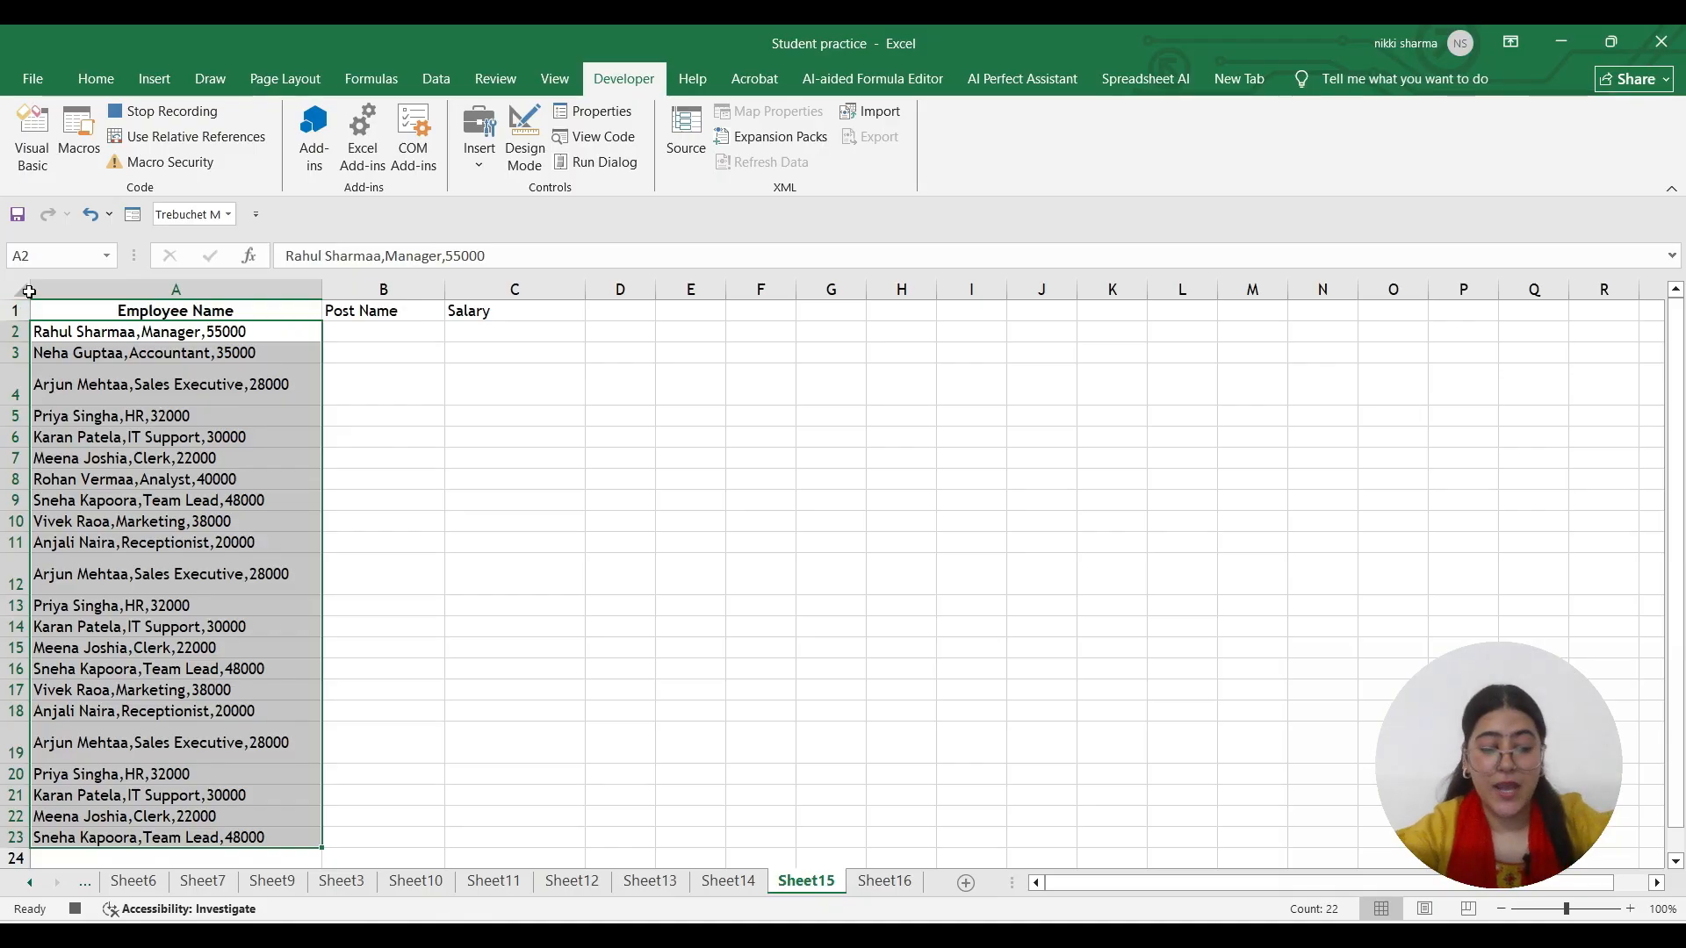
pyautogui.press('alt')
# Split the entries with Text to Columns, Delimited by Comma, into name, post and salary
pyautogui.press('a')
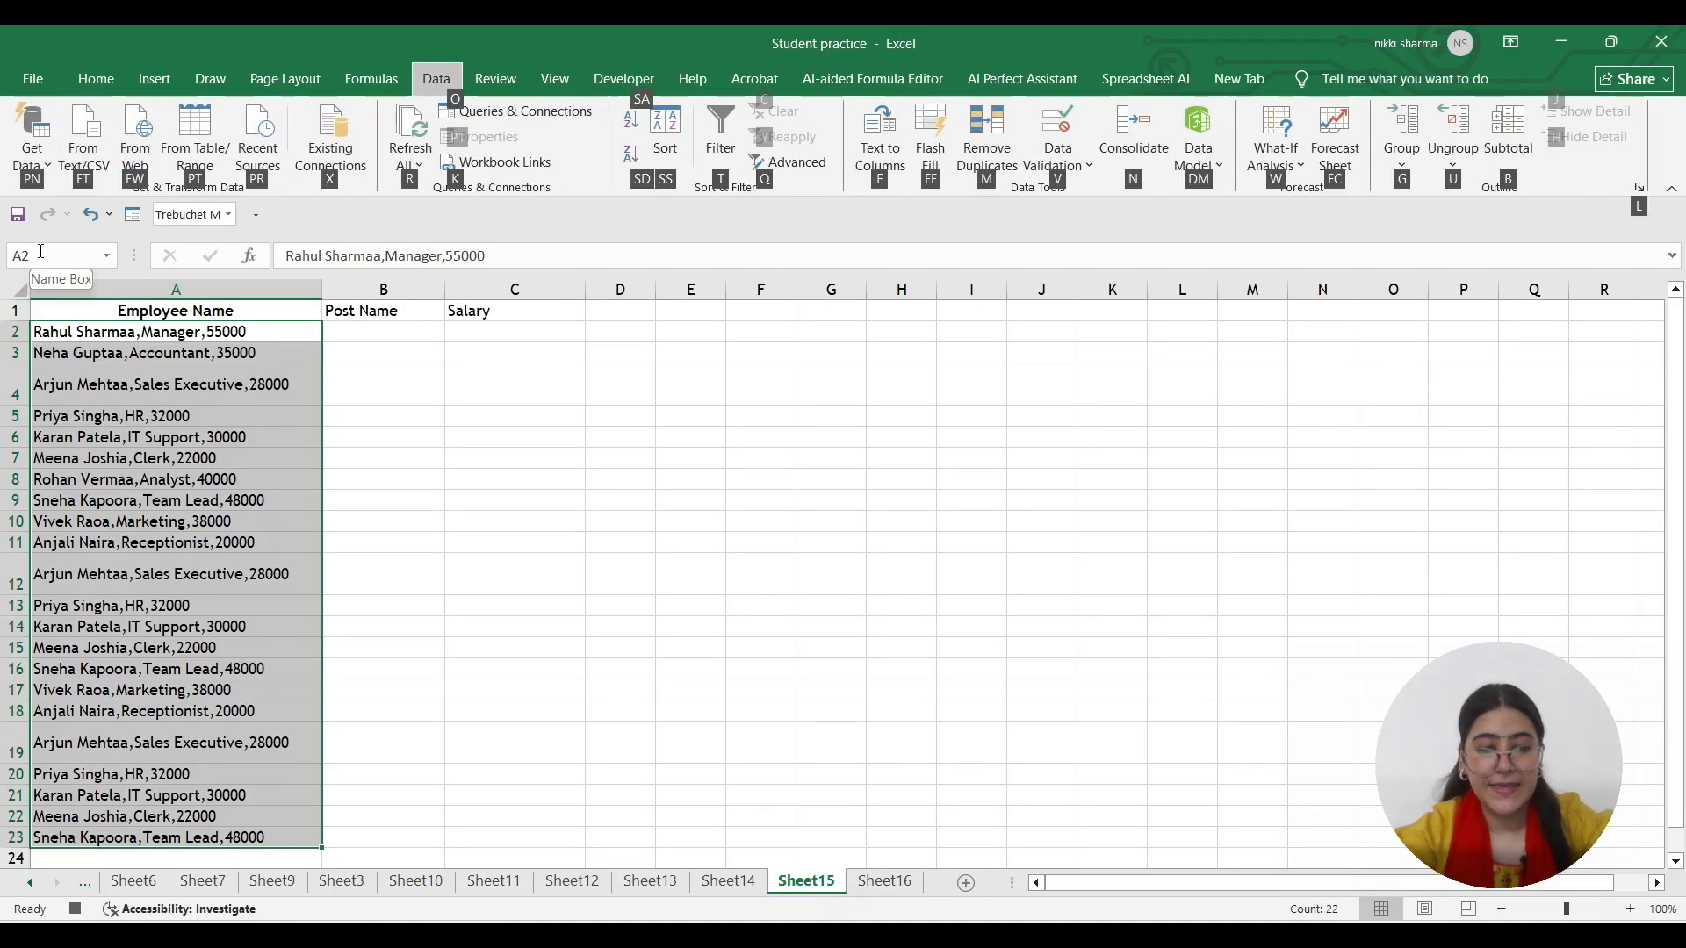
pyautogui.press('e')
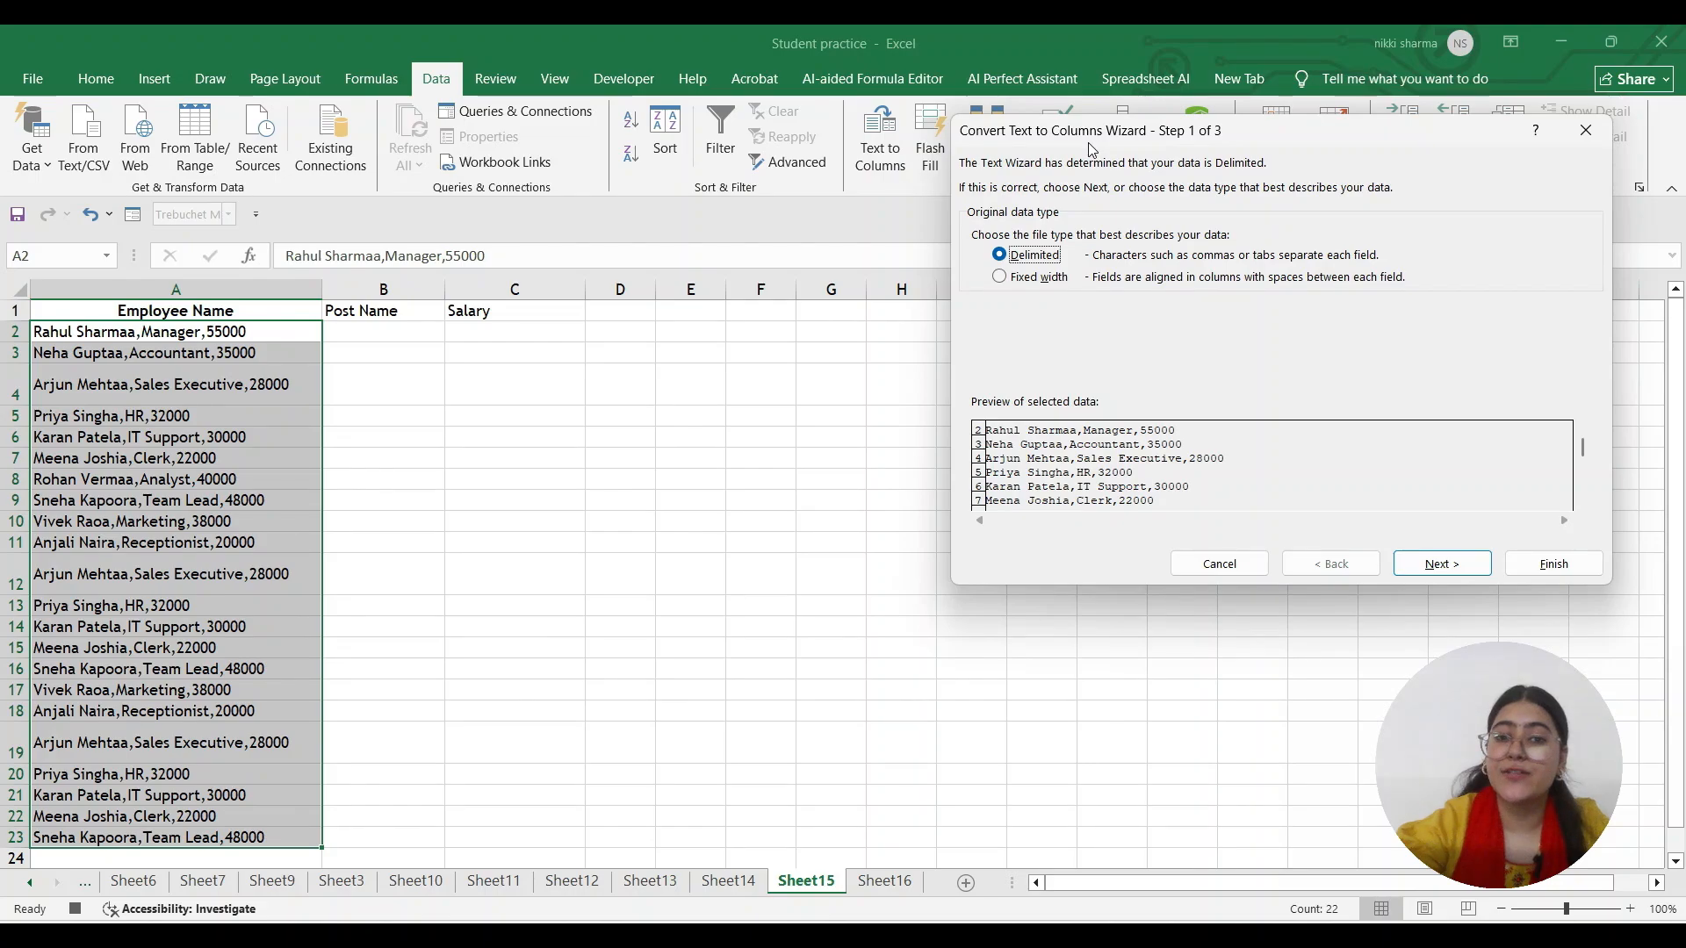
pyautogui.click(1451, 572)
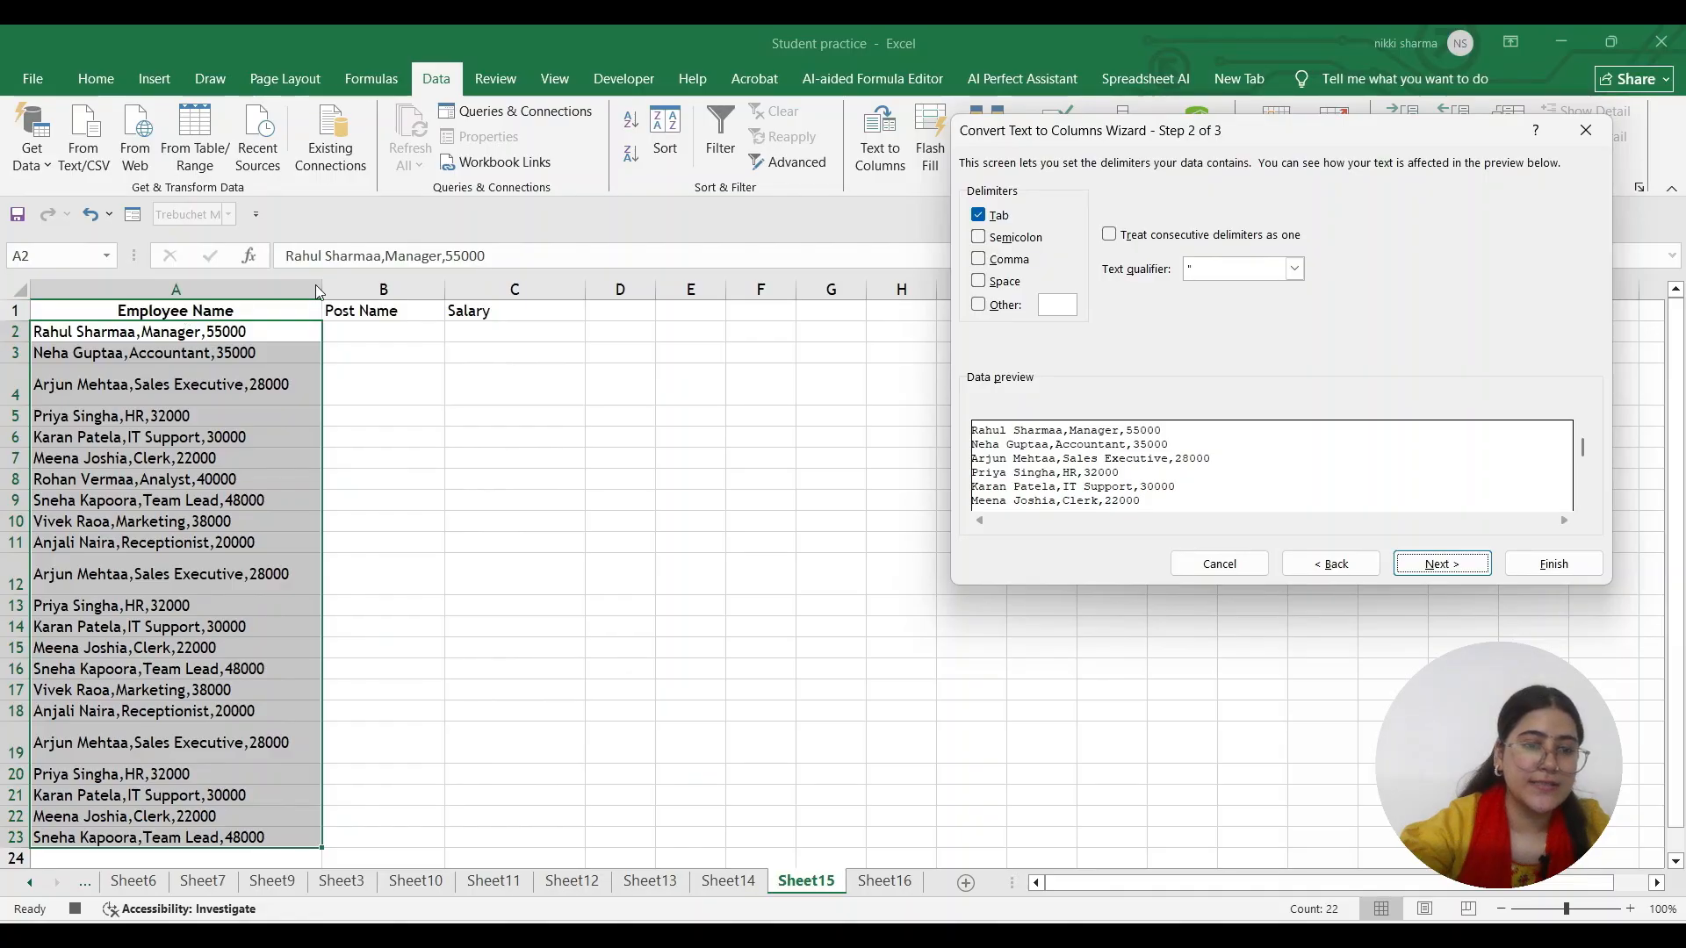
pyautogui.click(979, 259)
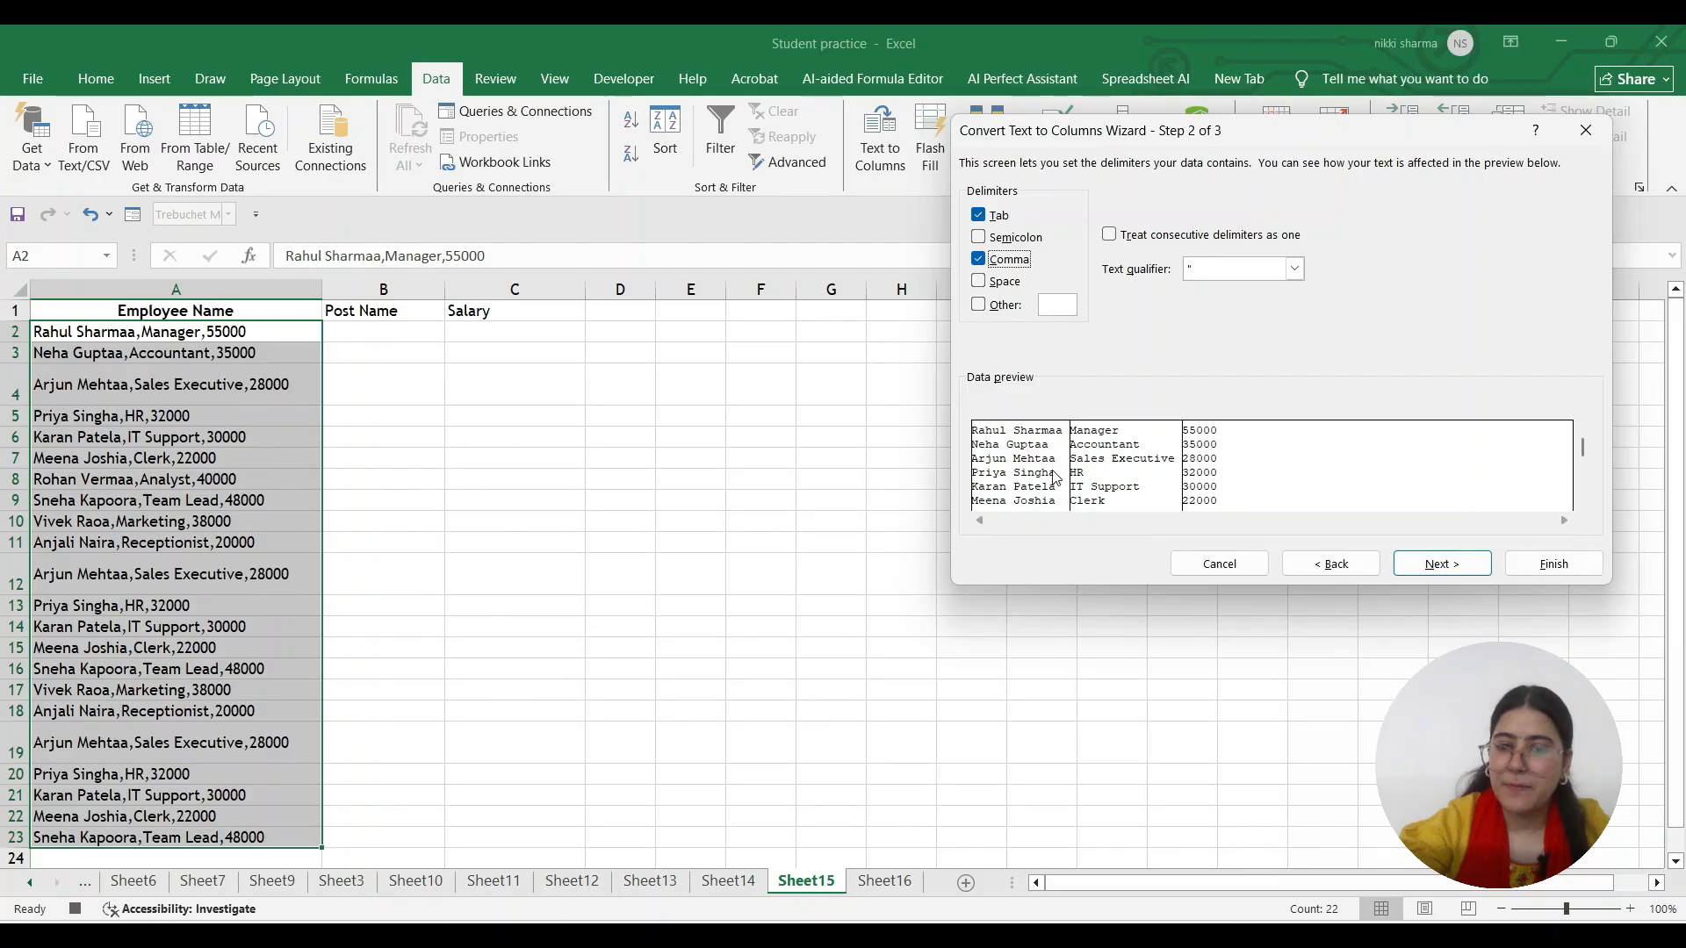
pyautogui.click(1404, 570)
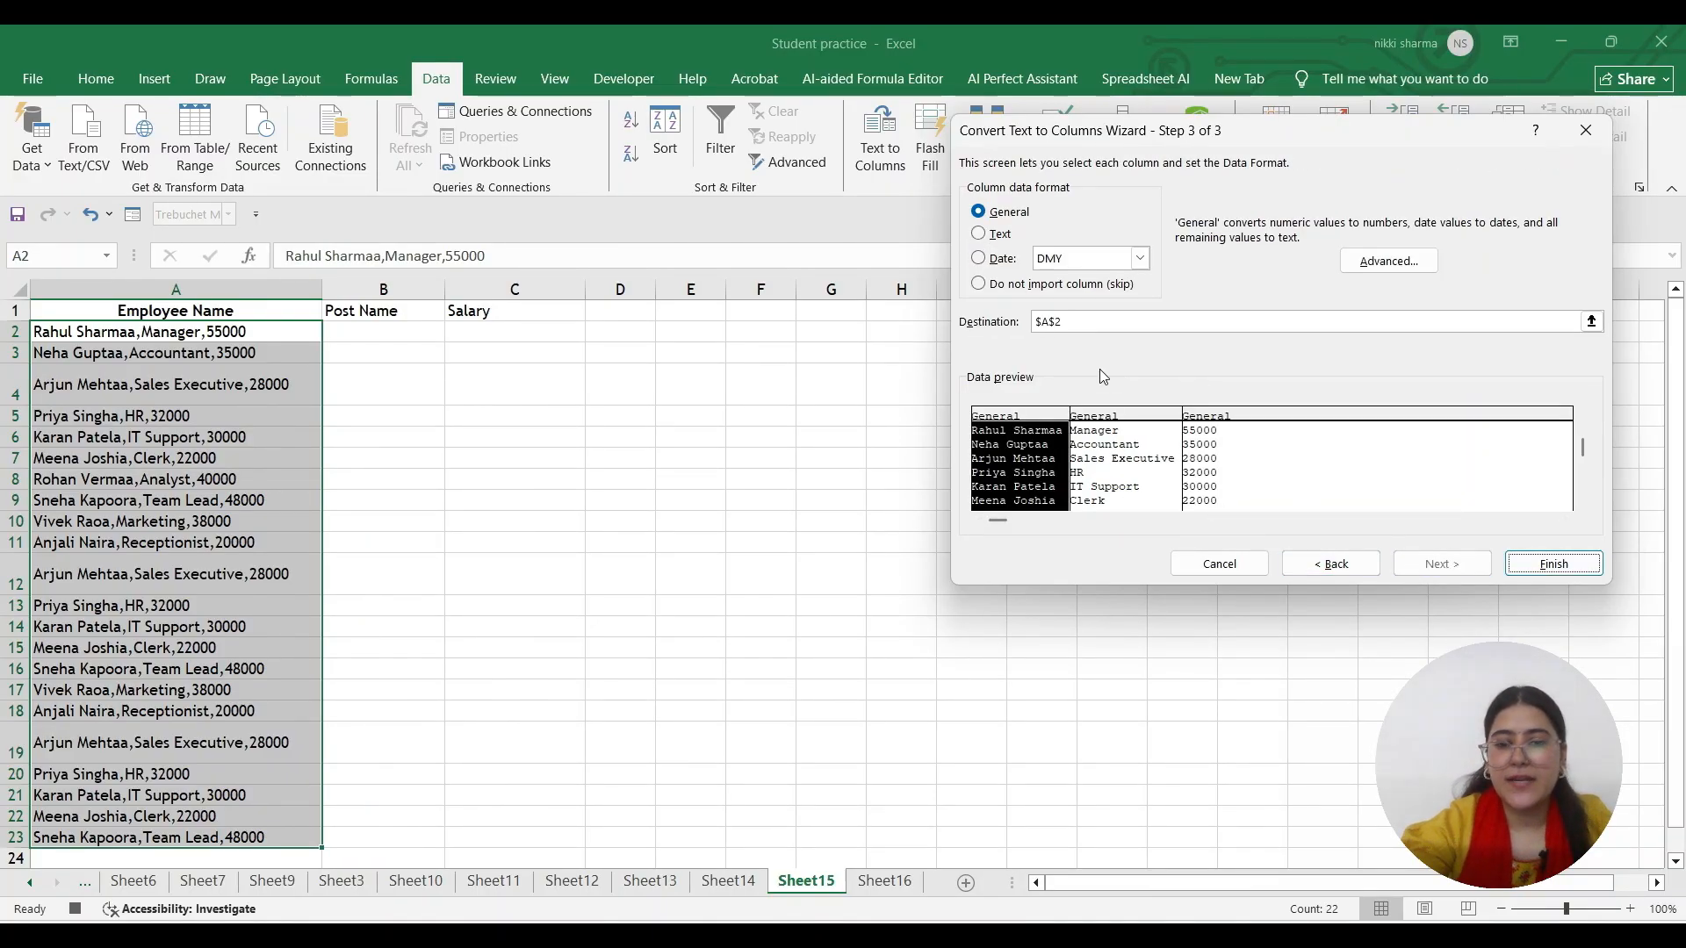
pyautogui.click(1532, 563)
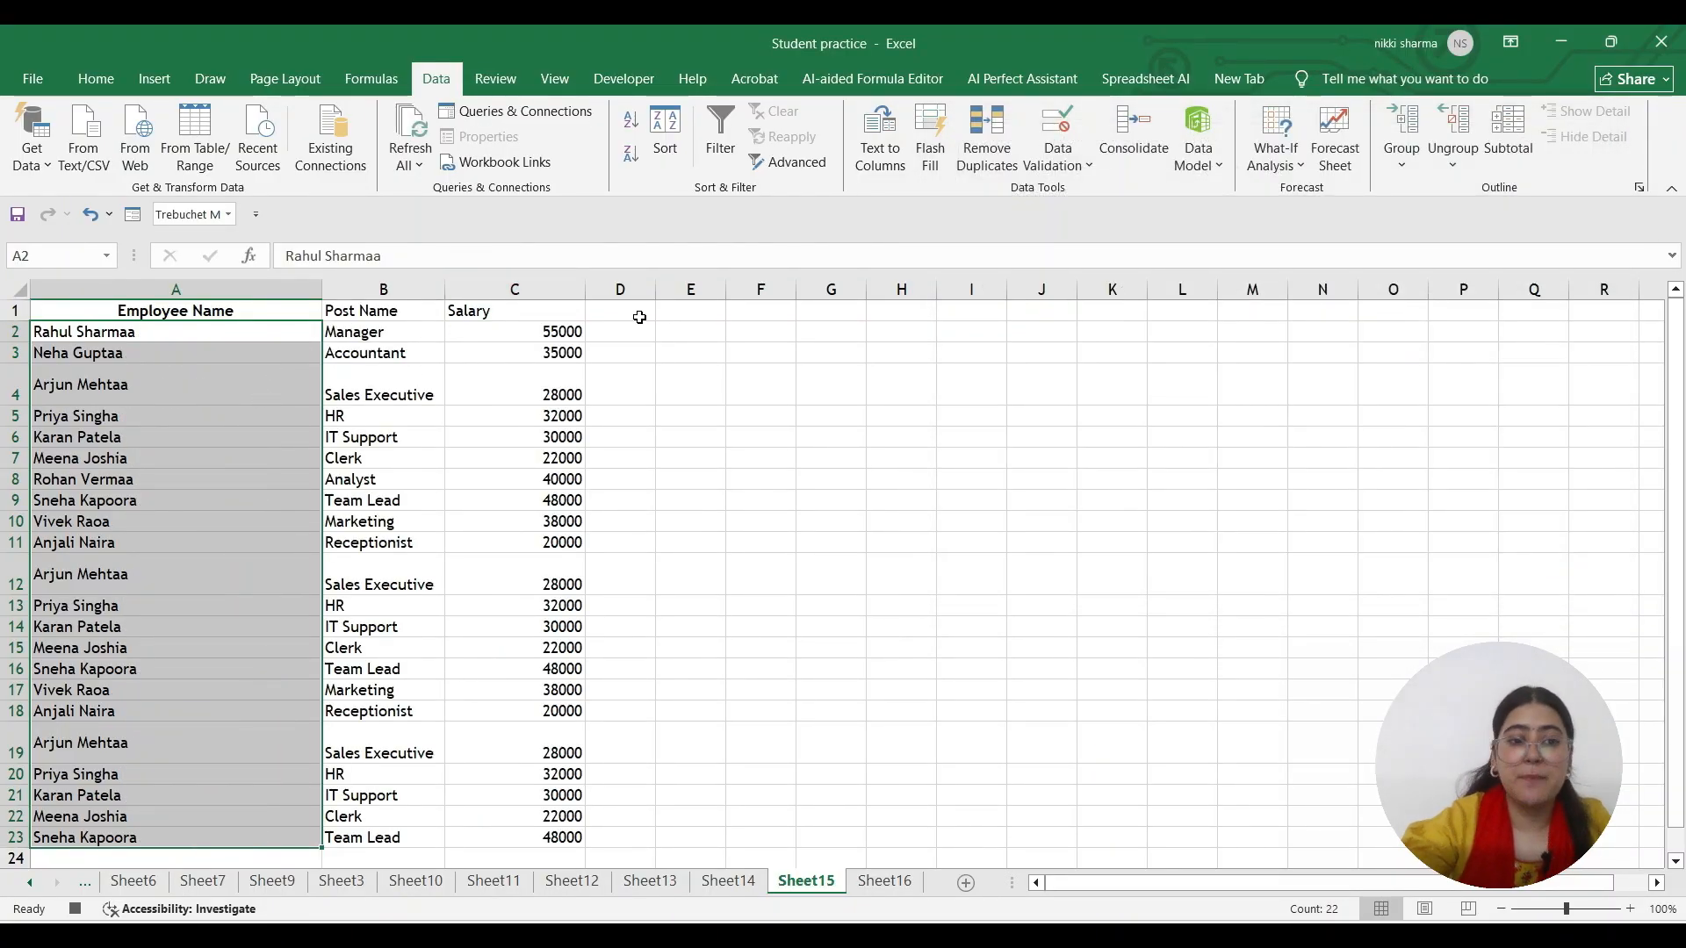
# Apply gold fill and bold to the Employee Name, Post Name and Salary headers in A1:C1
pyautogui.click(226, 348)
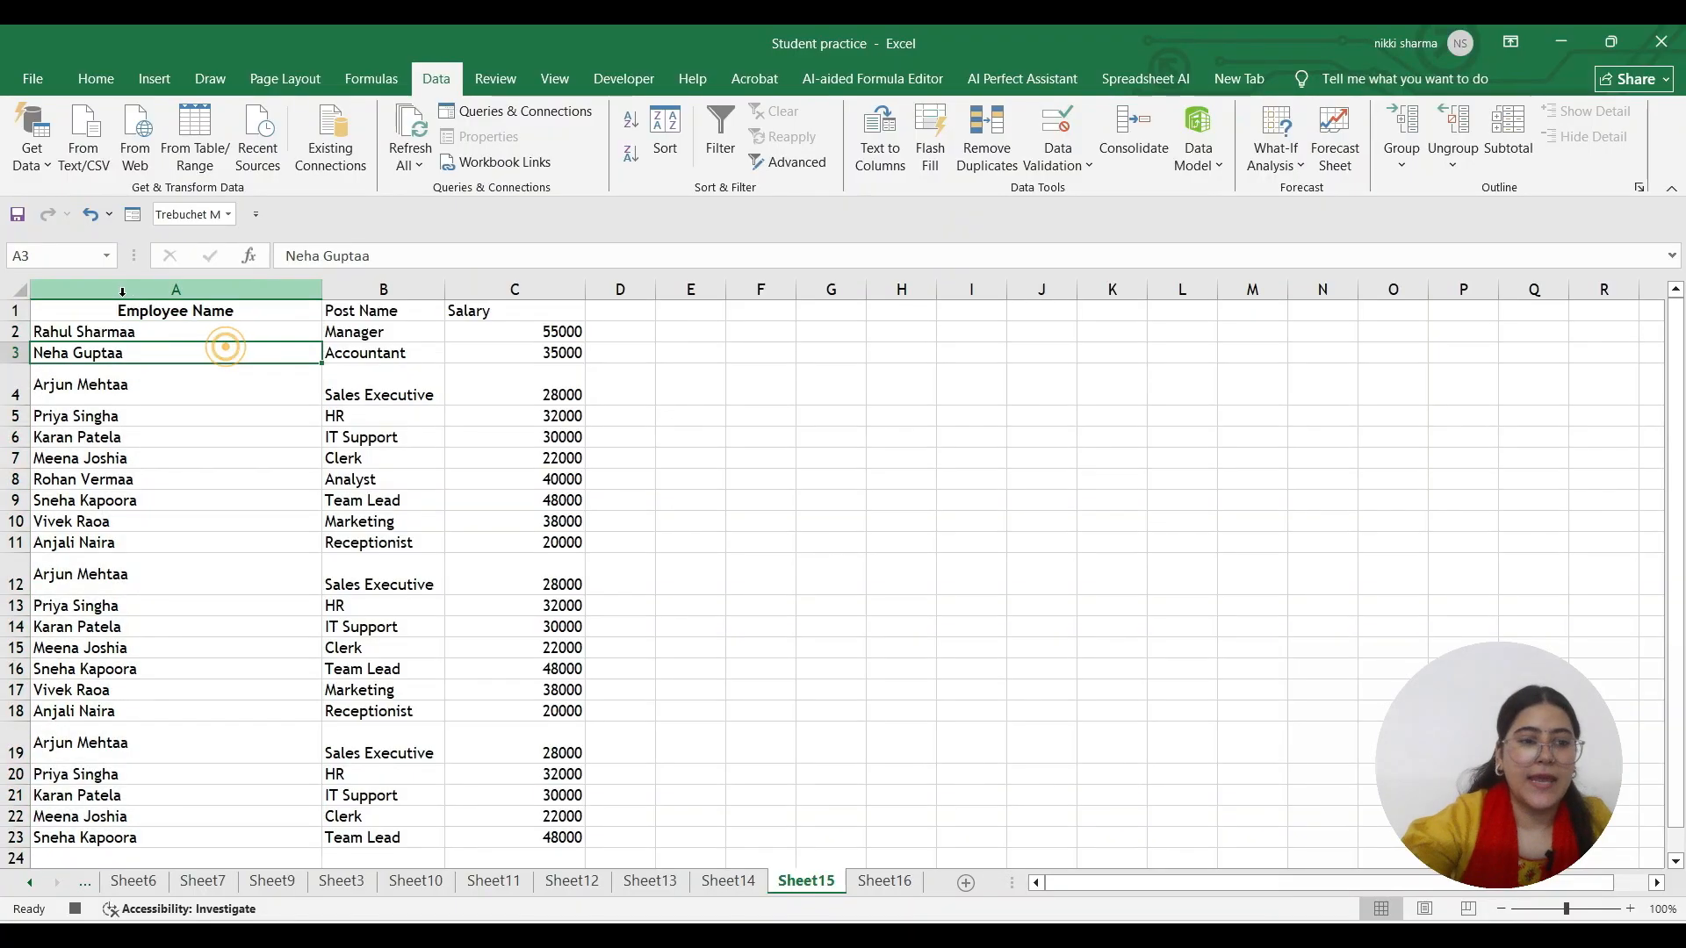
pyautogui.moveTo(103, 313); pyautogui.dragTo(515, 313)
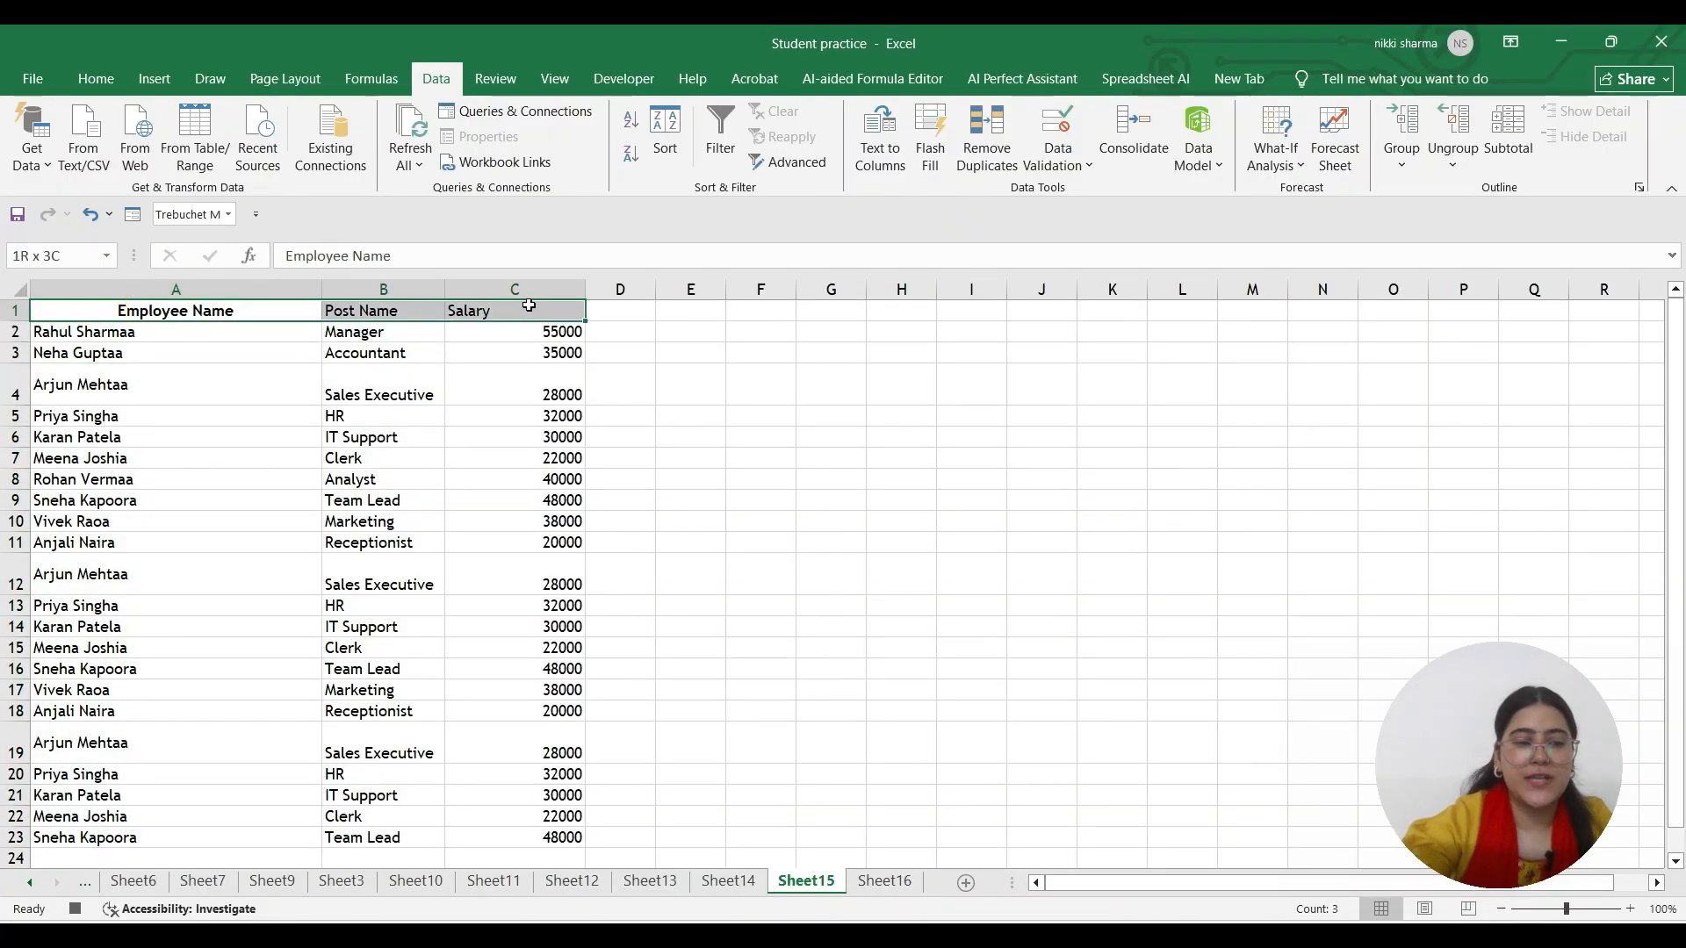
pyautogui.click(105, 70)
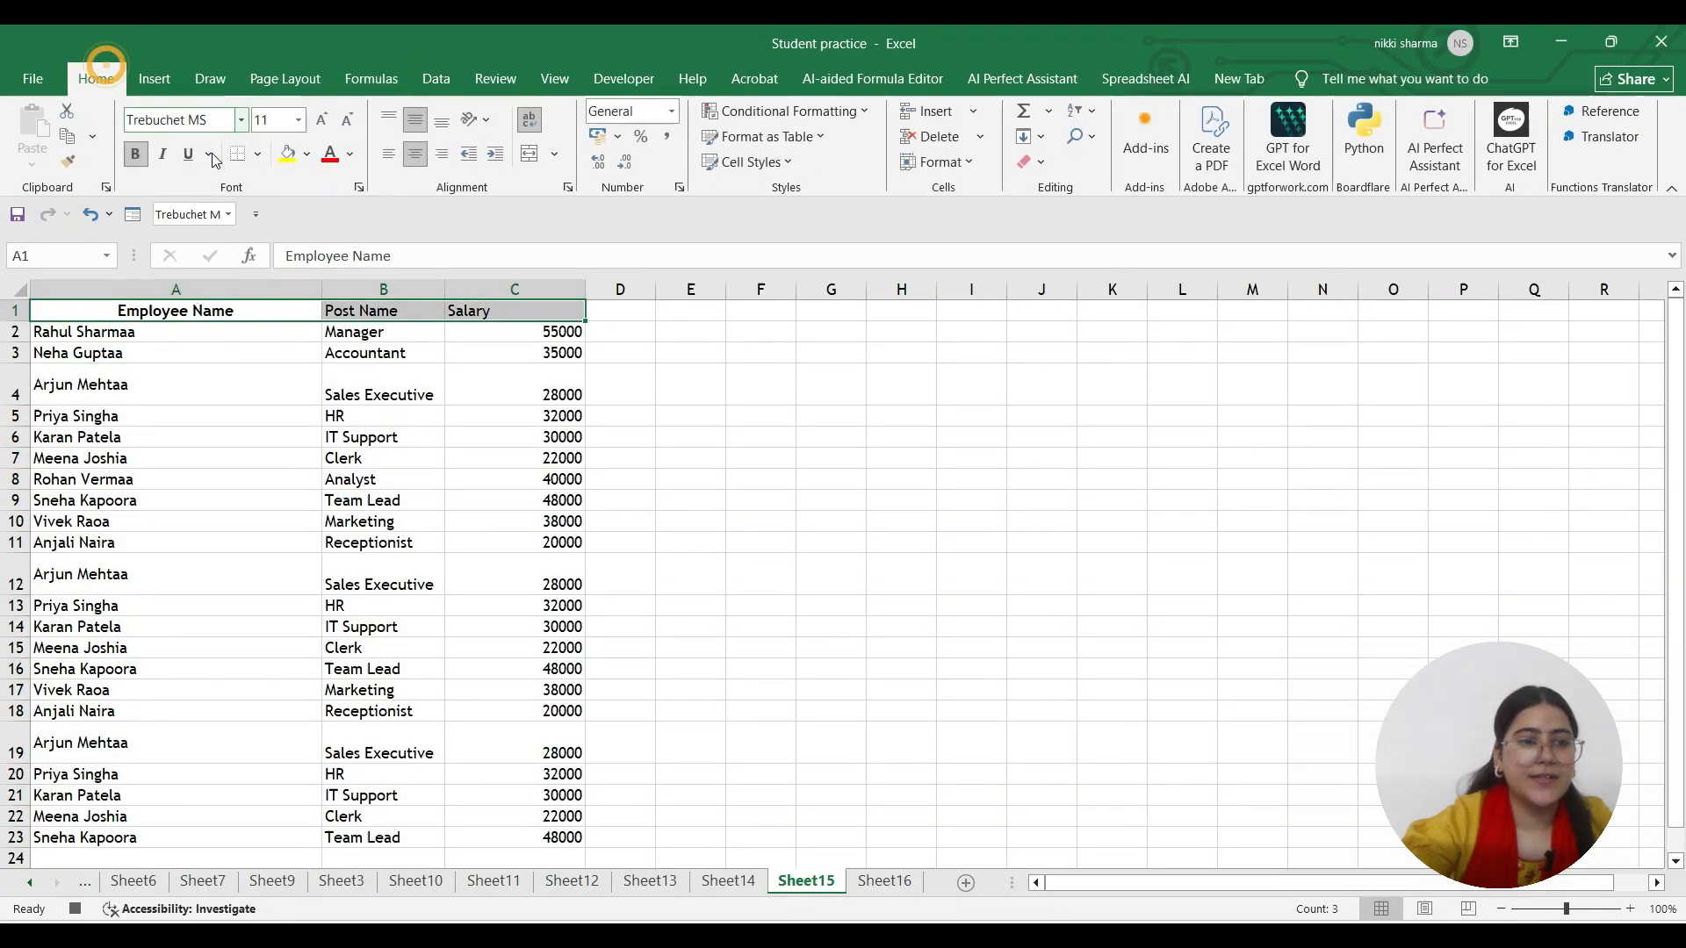
pyautogui.click(308, 158)
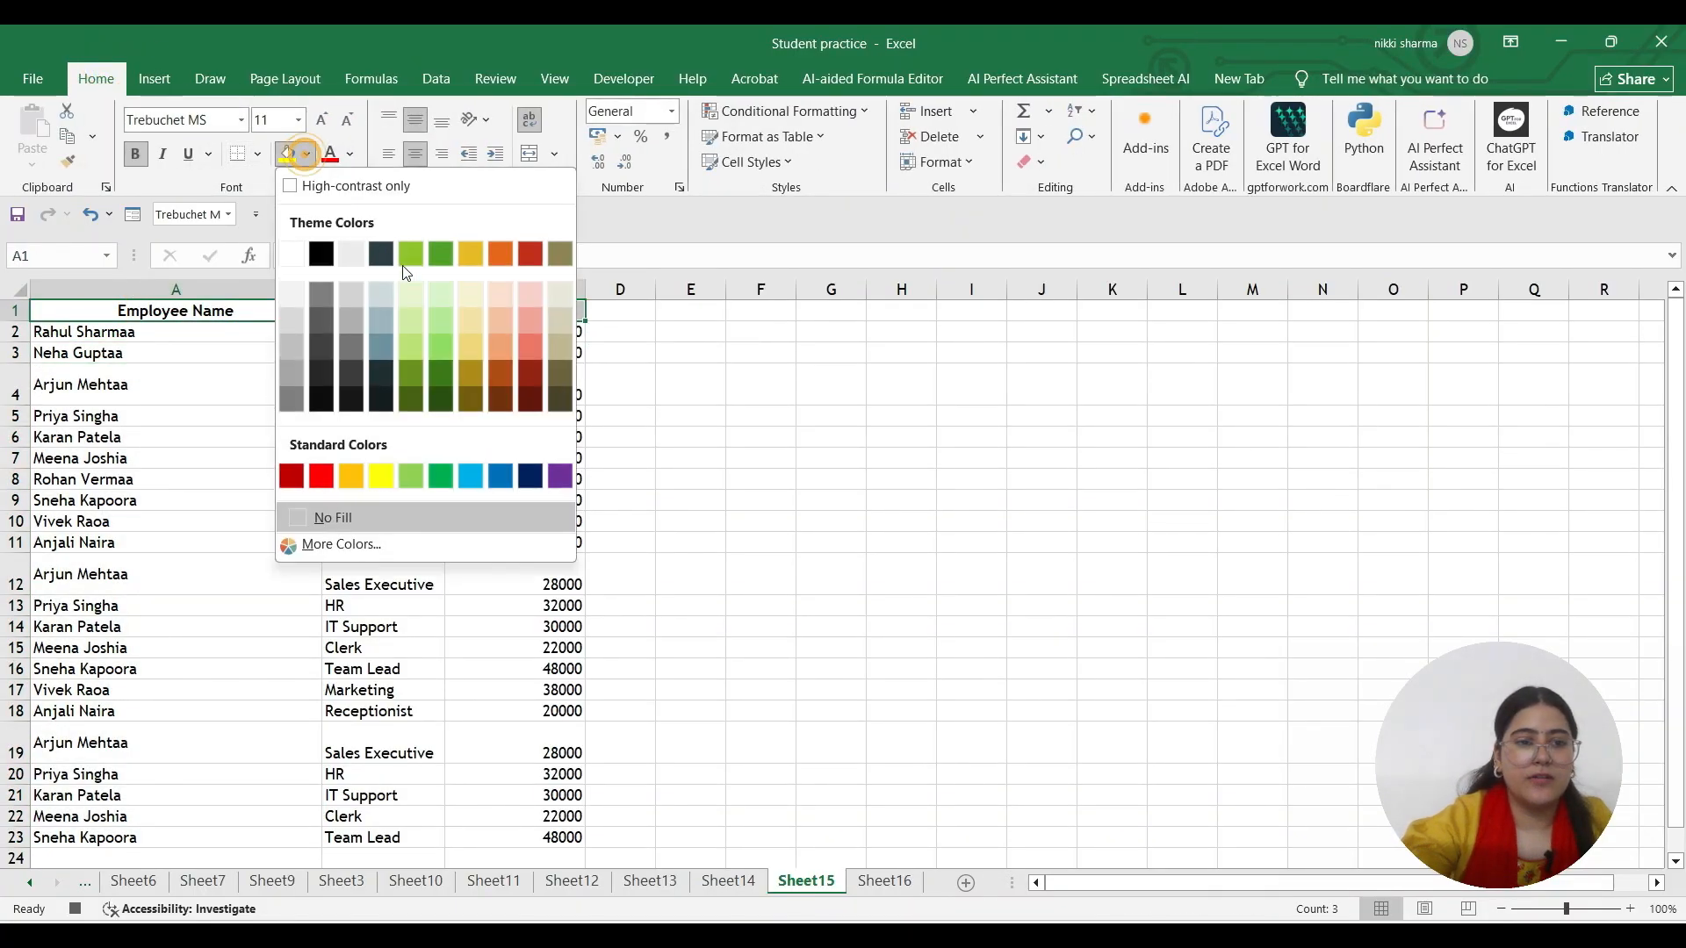
pyautogui.click(458, 255)
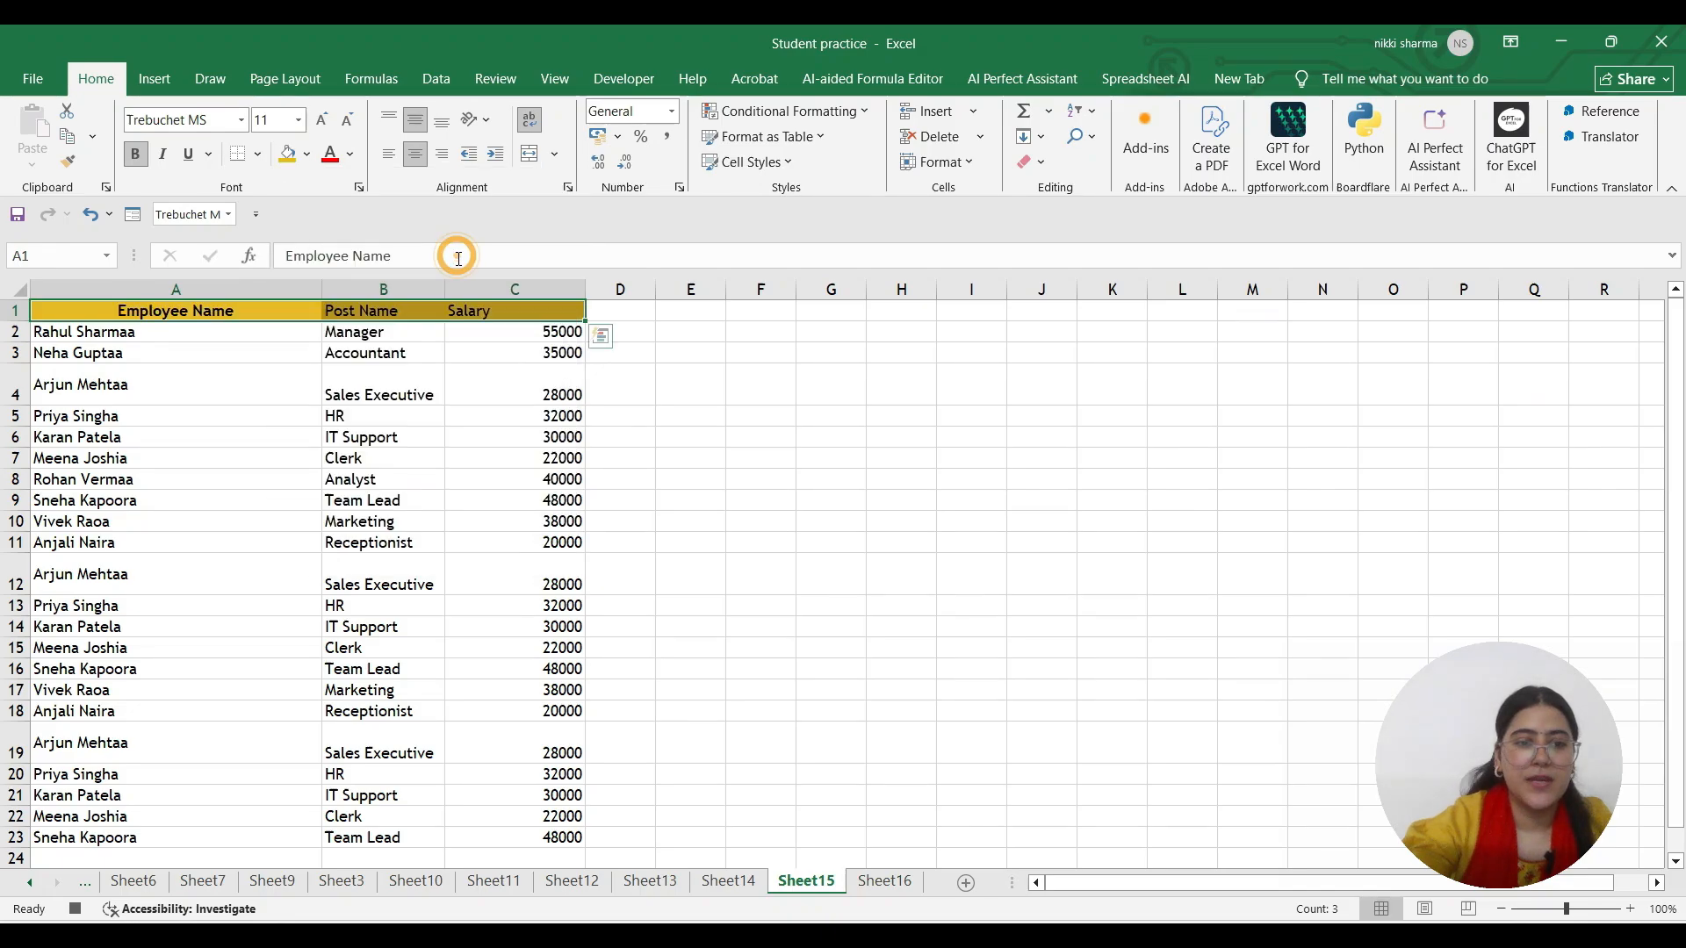
pyautogui.click(137, 155)
# Underline the header row A1:C1 and set it to font size 16
pyautogui.click(208, 154)
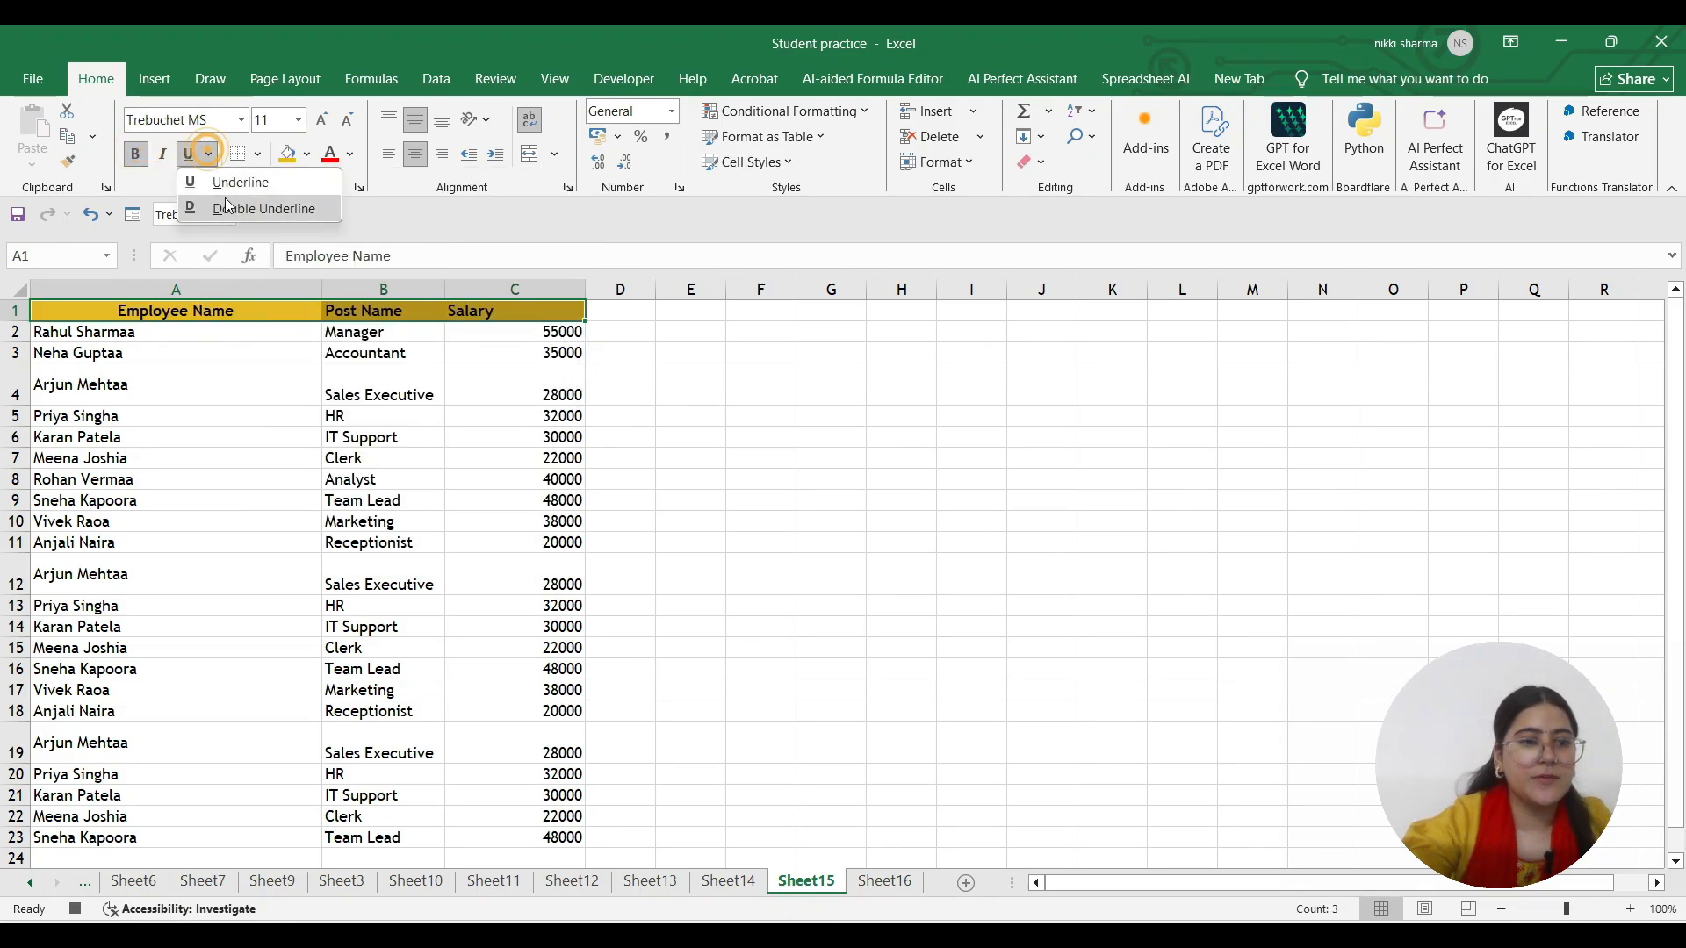
pyautogui.click(228, 194)
pyautogui.click(298, 120)
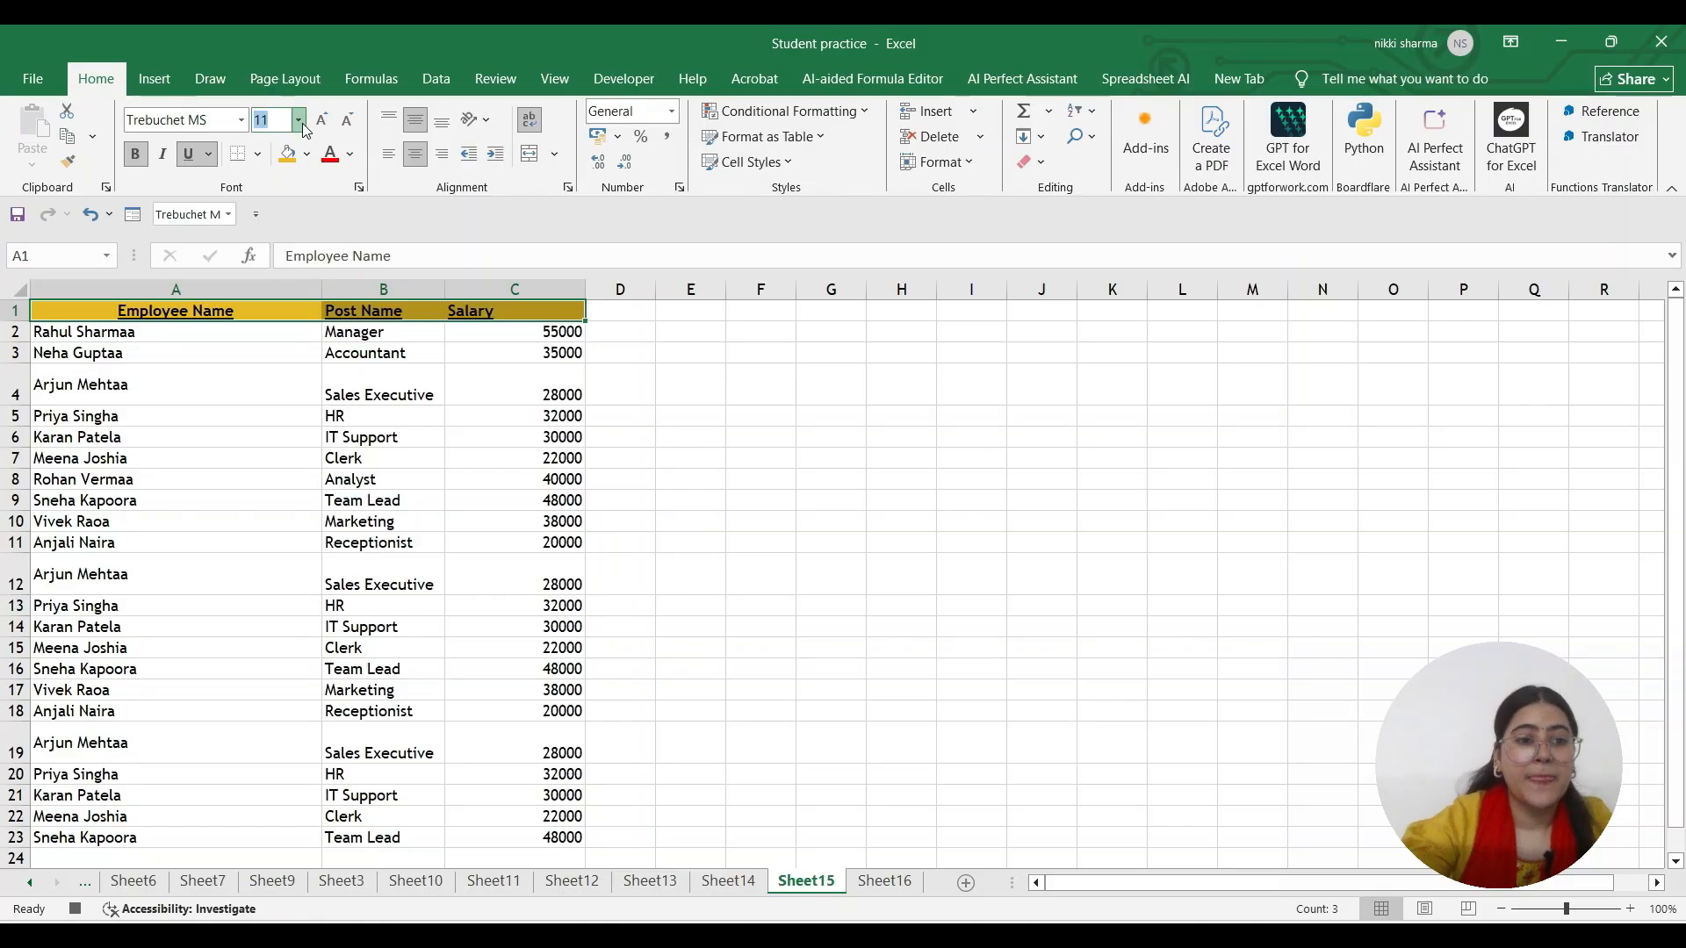
pyautogui.click(268, 269)
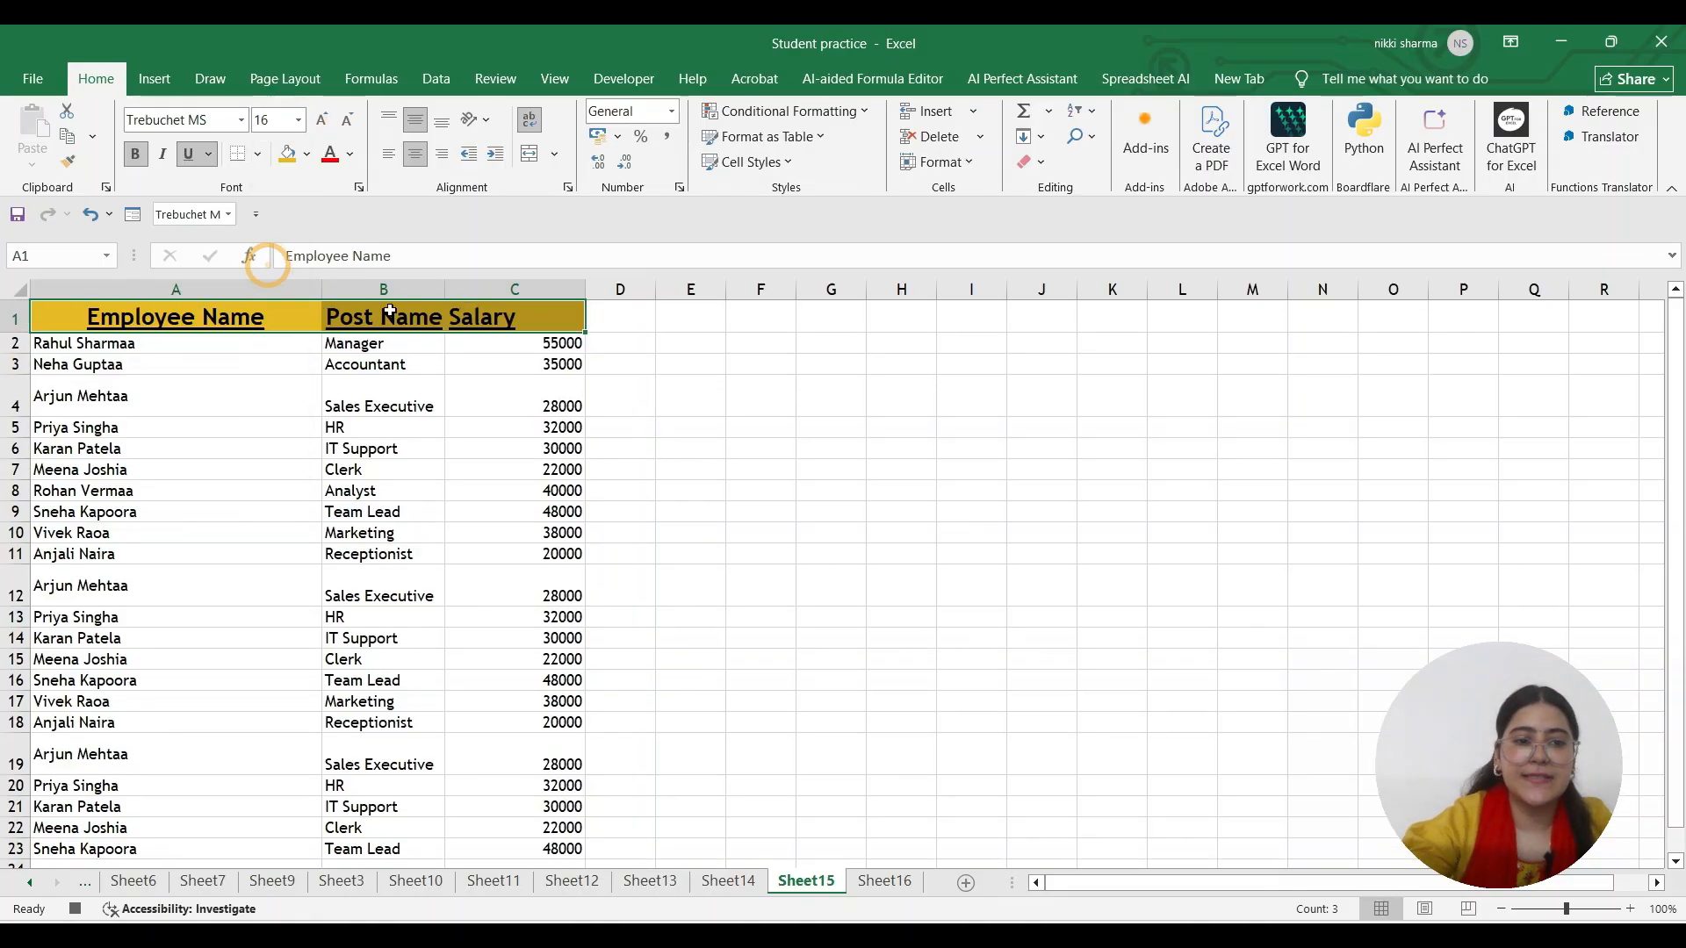
# Make the employee data A2:C23 bold, size 14, in green font colour
pyautogui.moveTo(190, 356); pyautogui.dragTo(565, 698)
pyautogui.scroll(2, 390, 470)
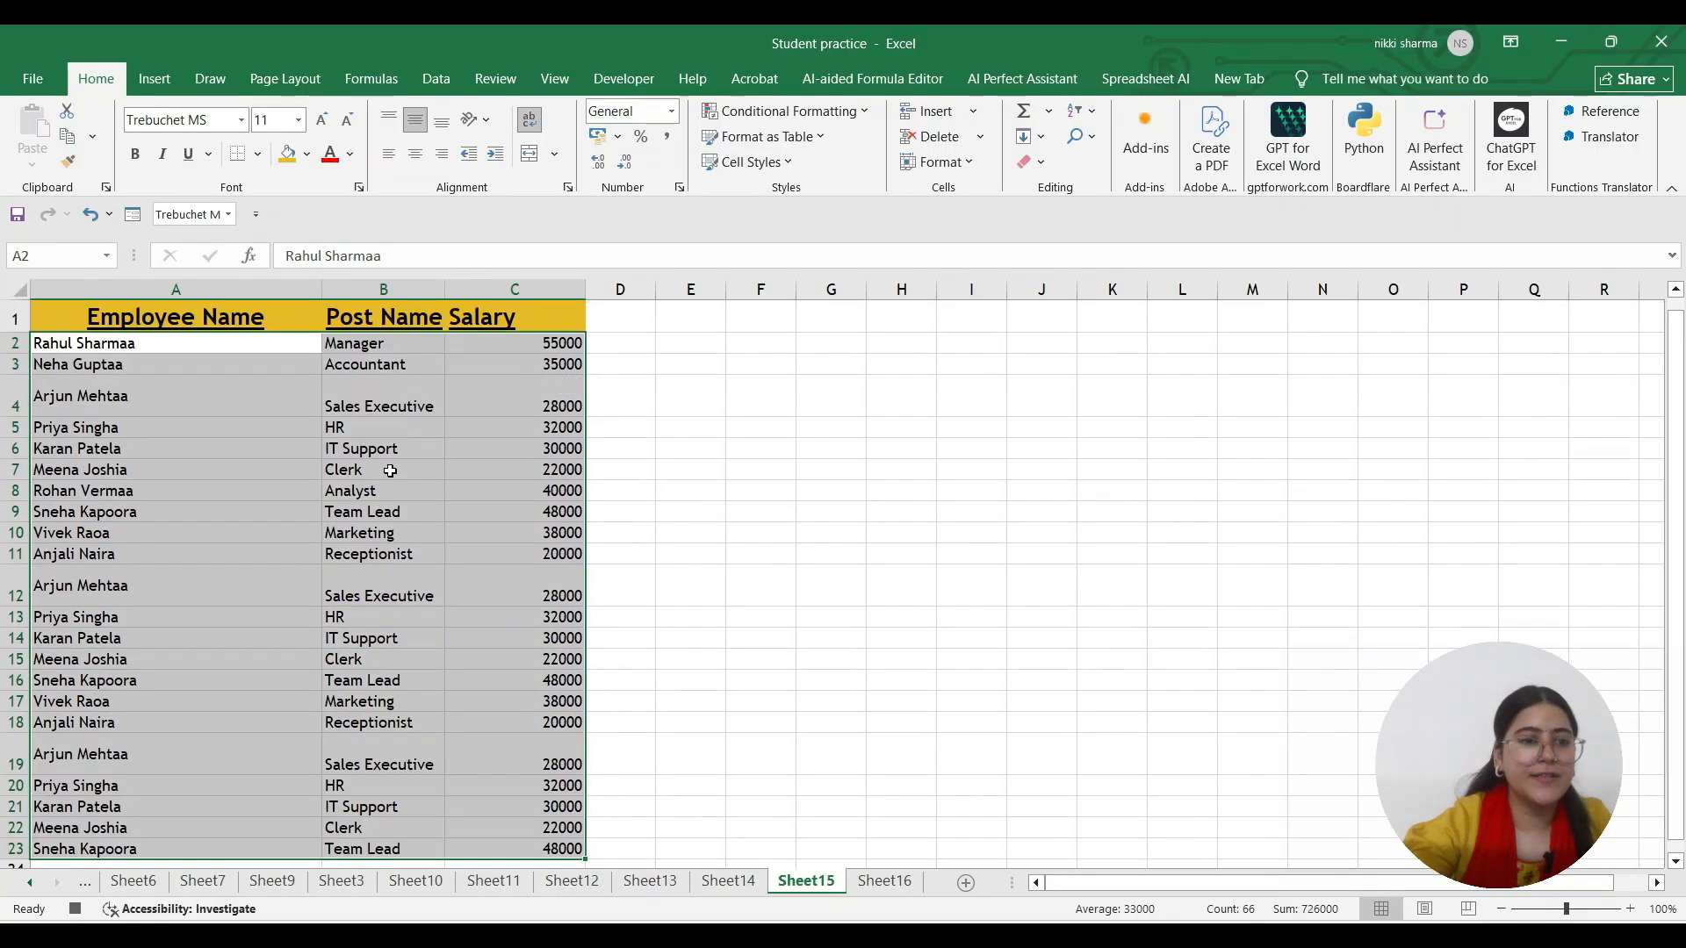
pyautogui.click(135, 155)
pyautogui.click(299, 121)
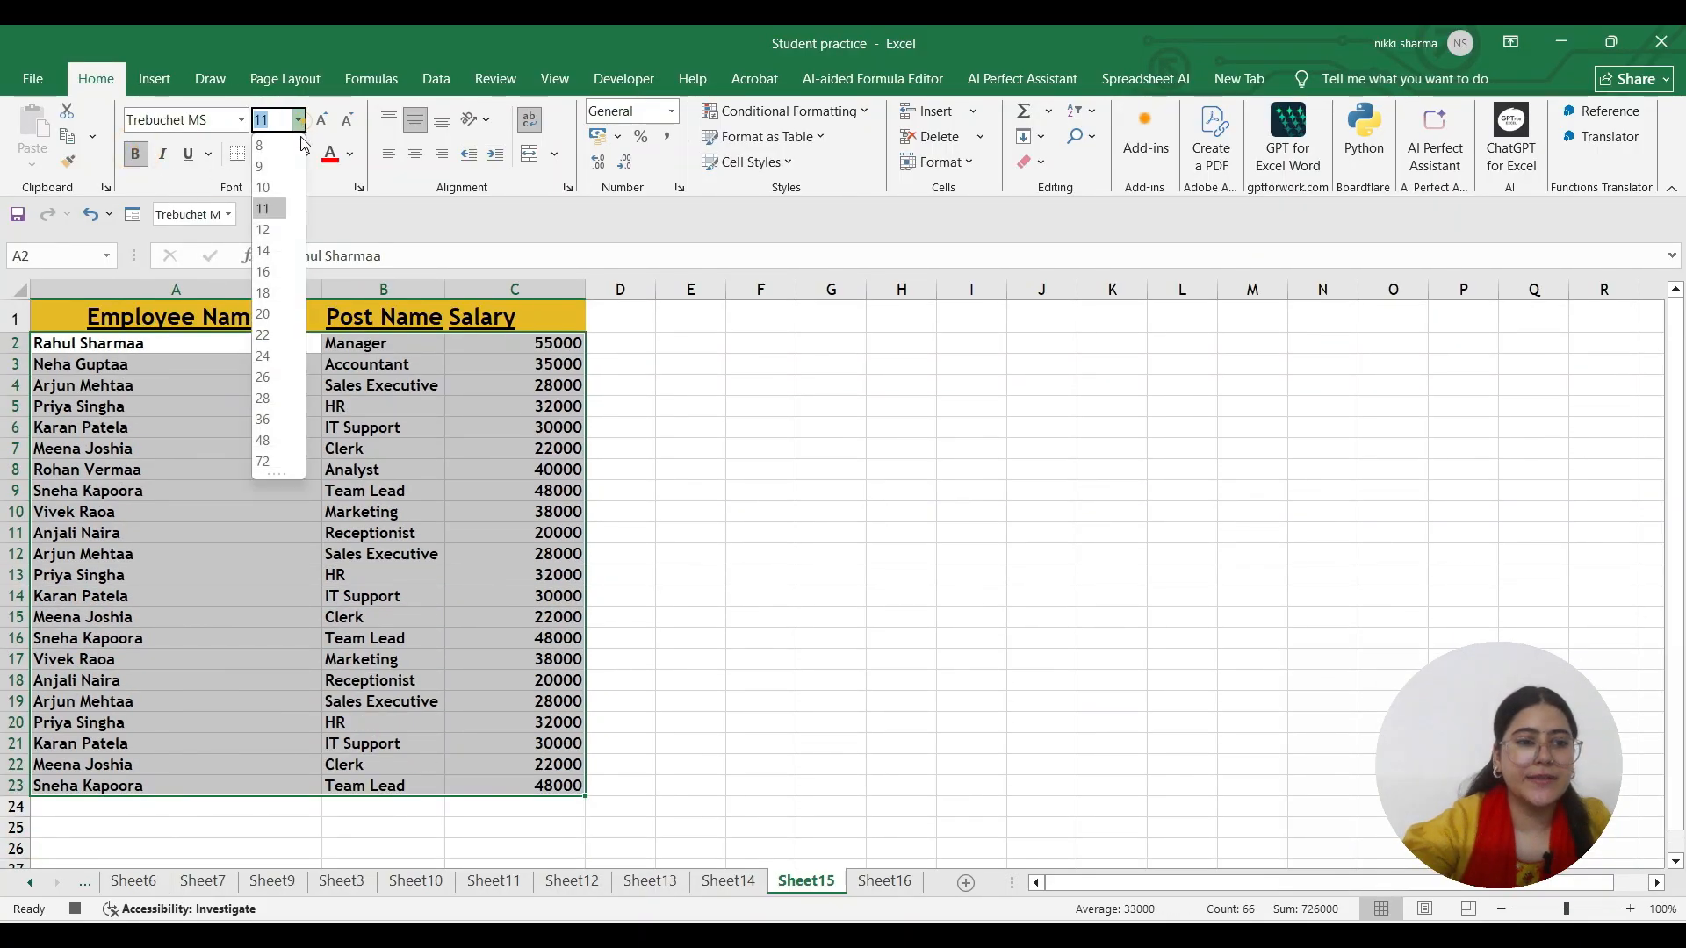
pyautogui.click(276, 251)
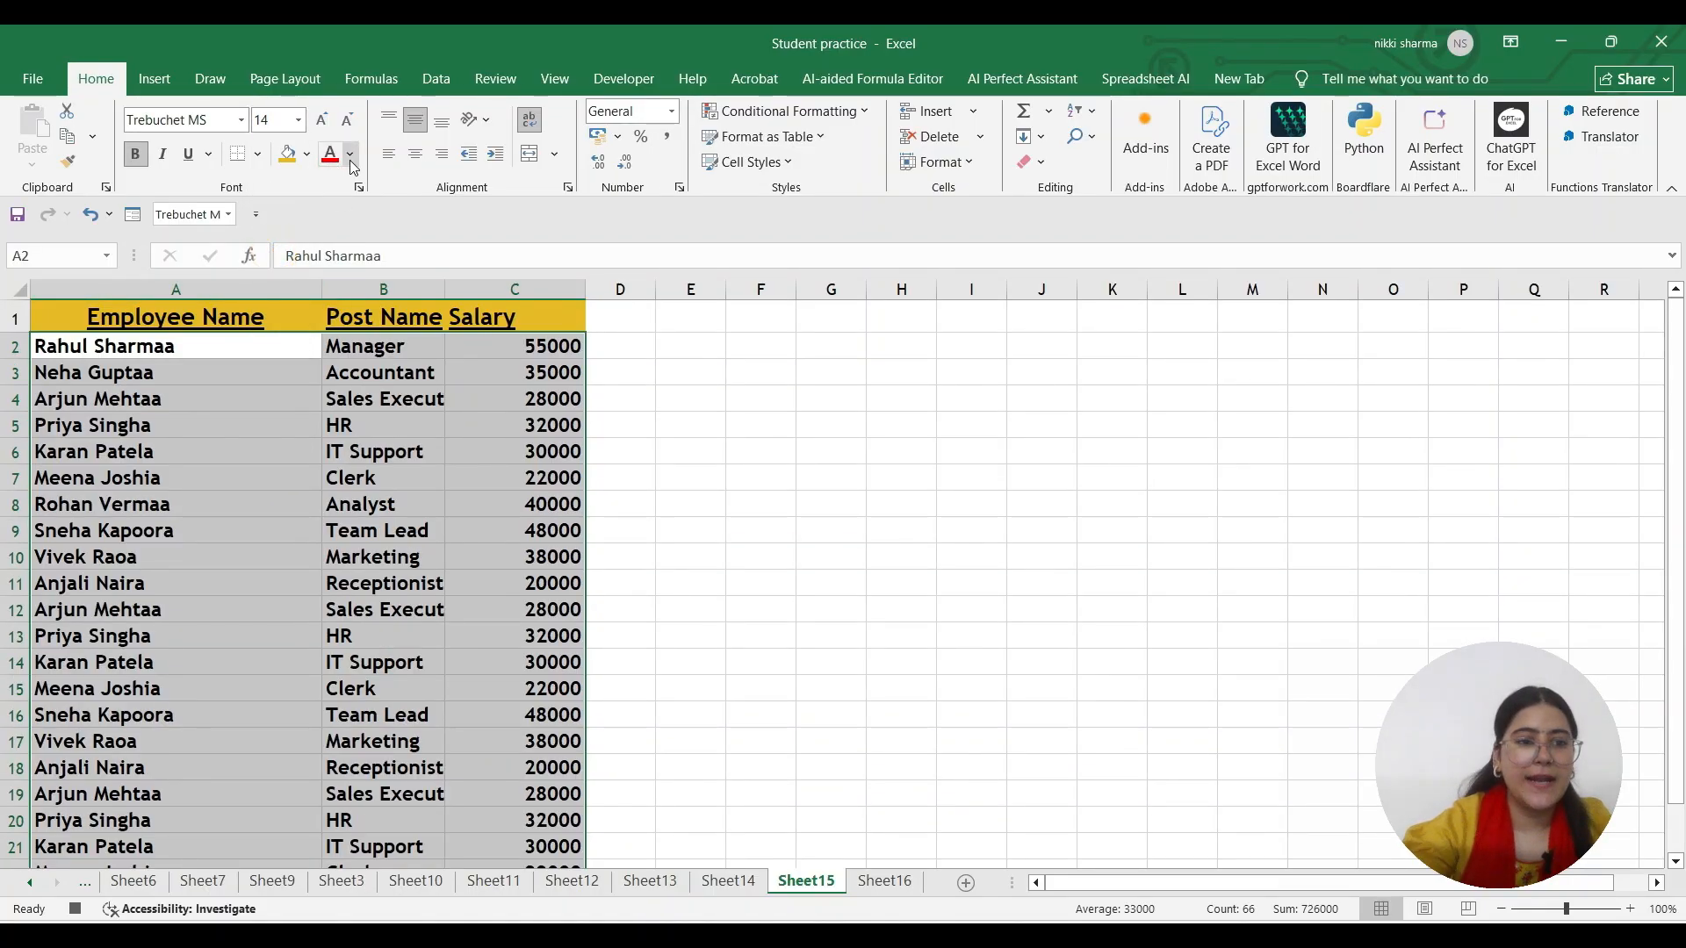
pyautogui.click(349, 154)
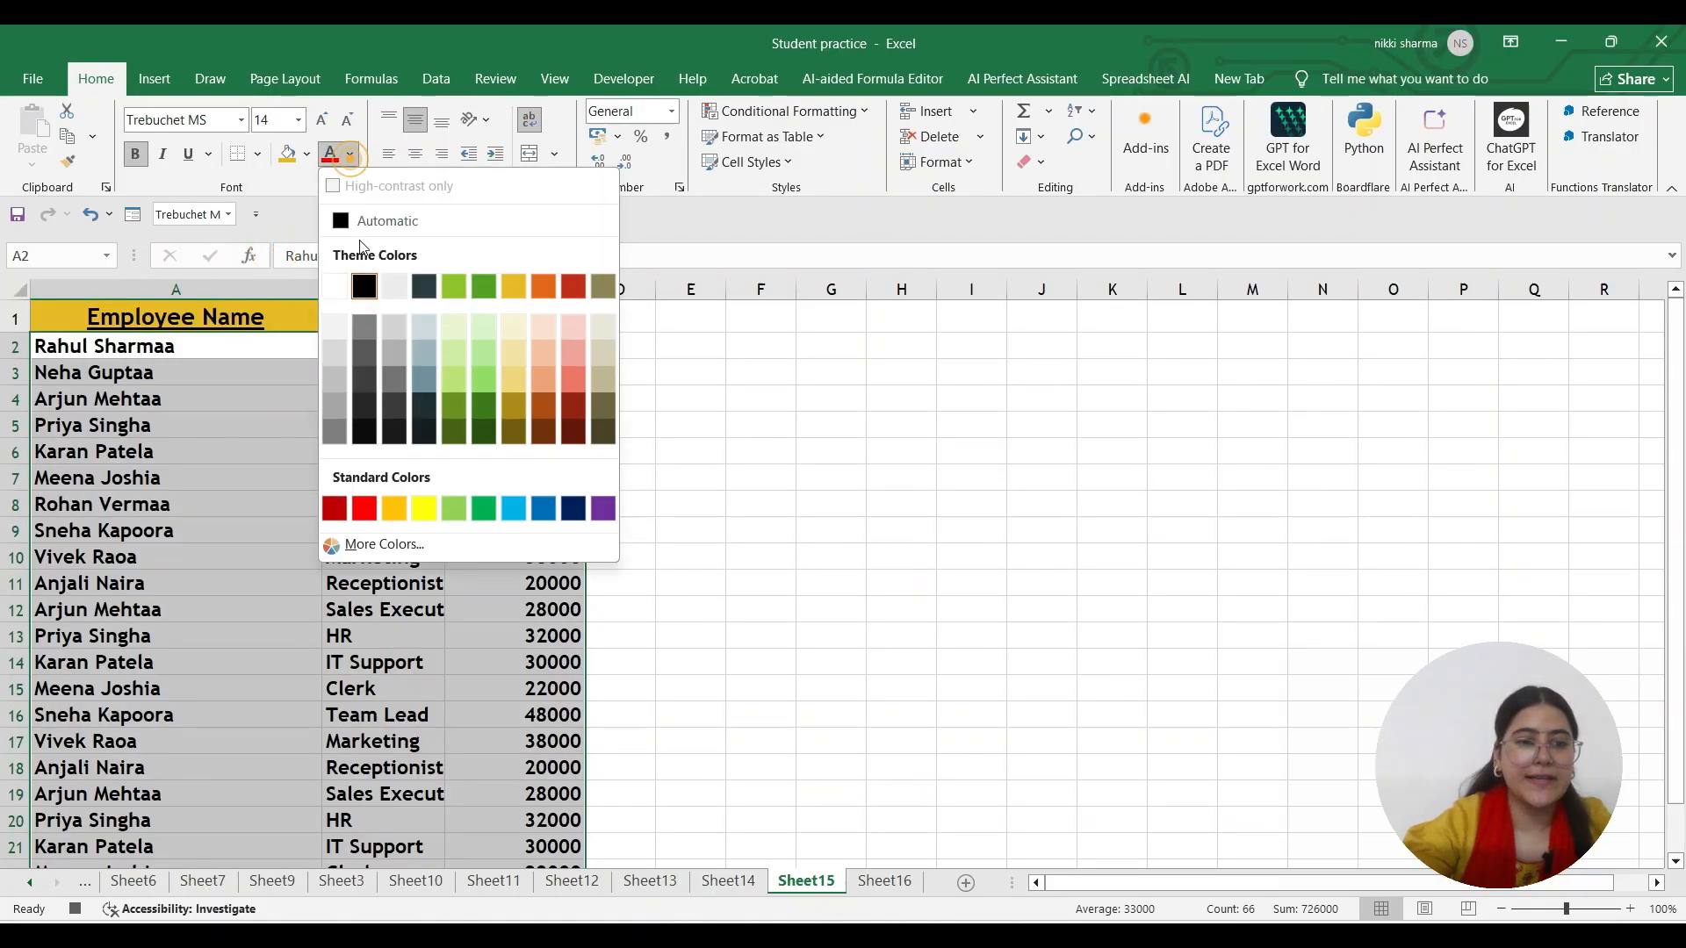
pyautogui.click(521, 400)
pyautogui.click(350, 159)
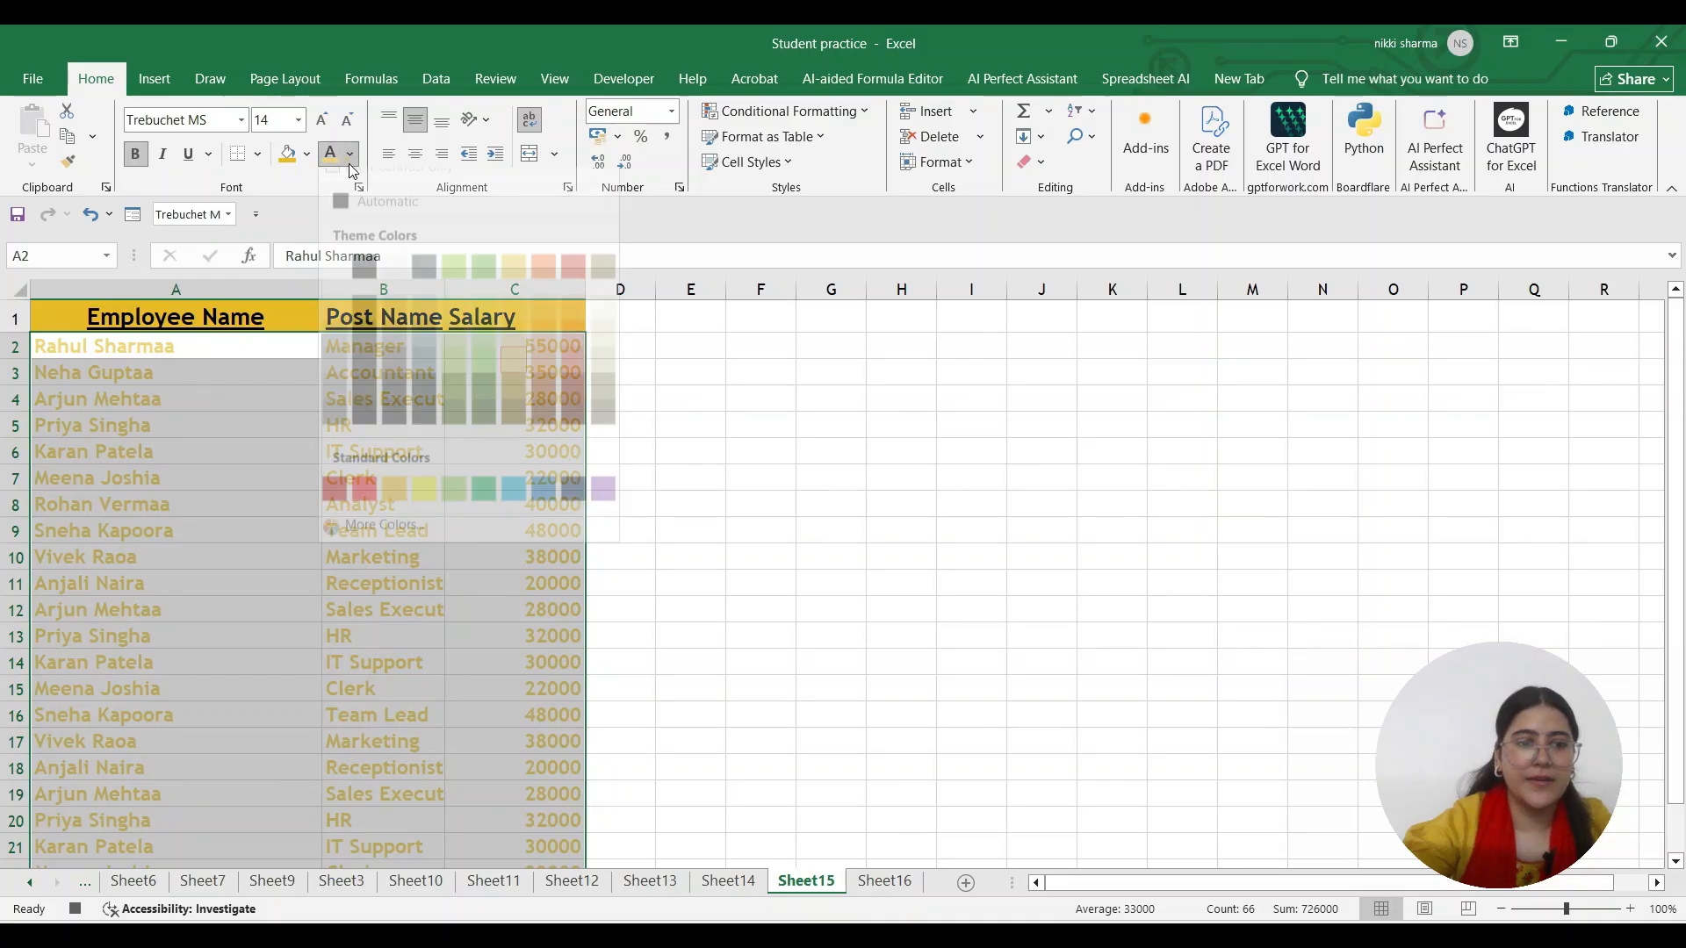
pyautogui.click(461, 376)
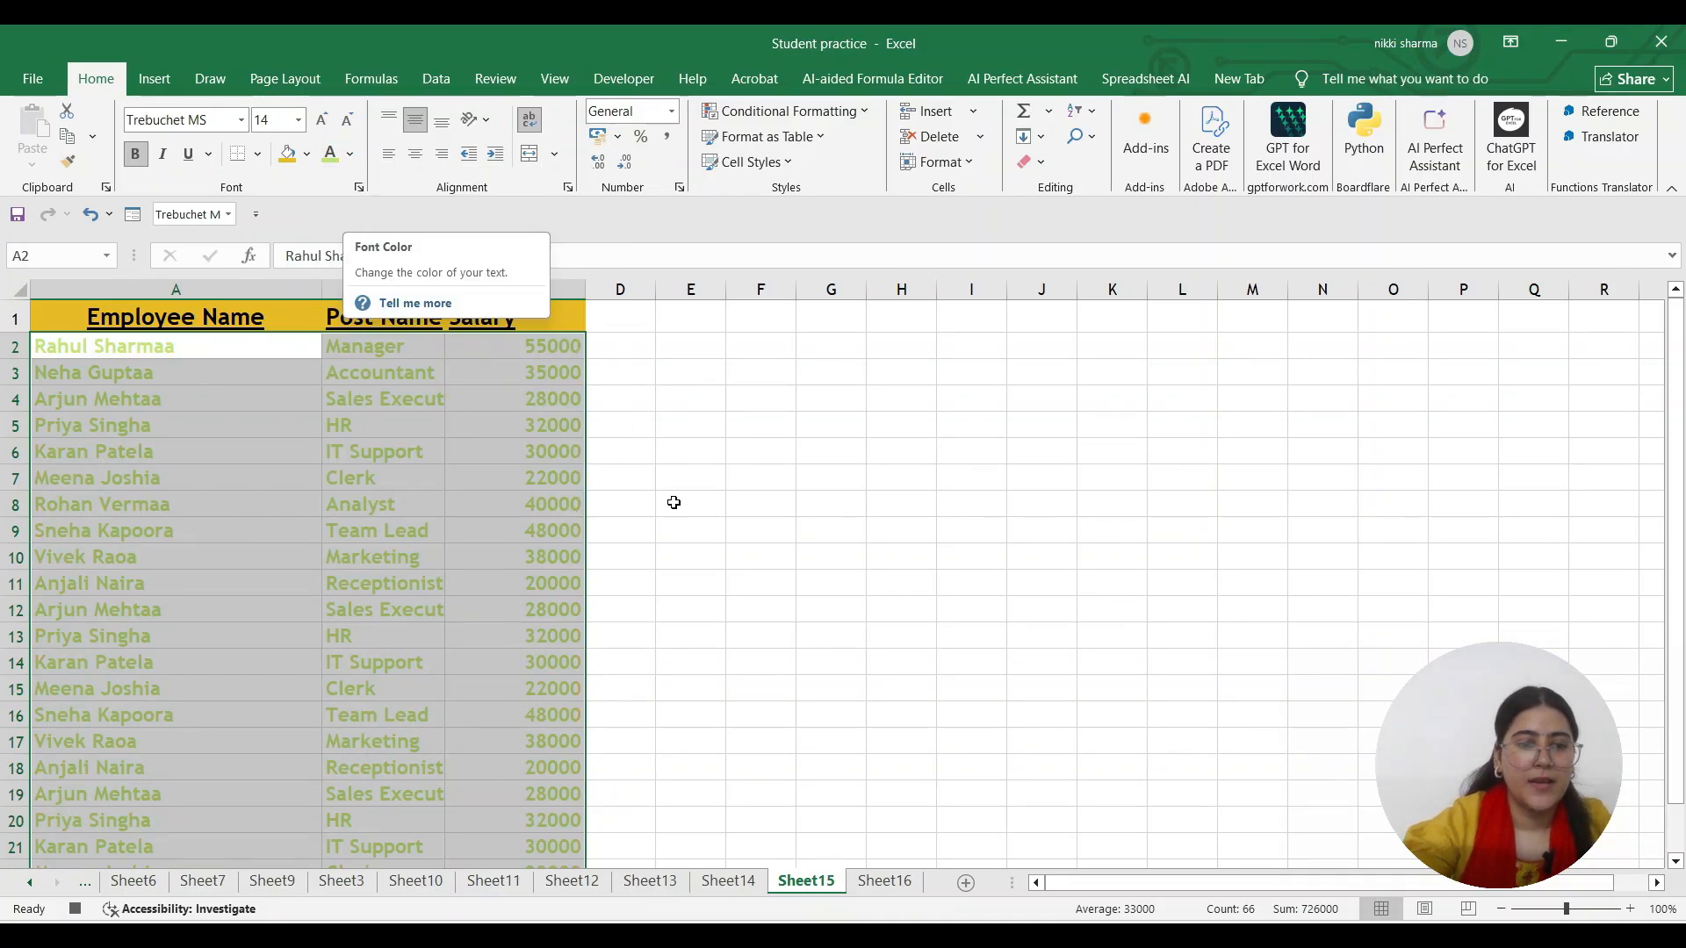
pyautogui.click(634, 419)
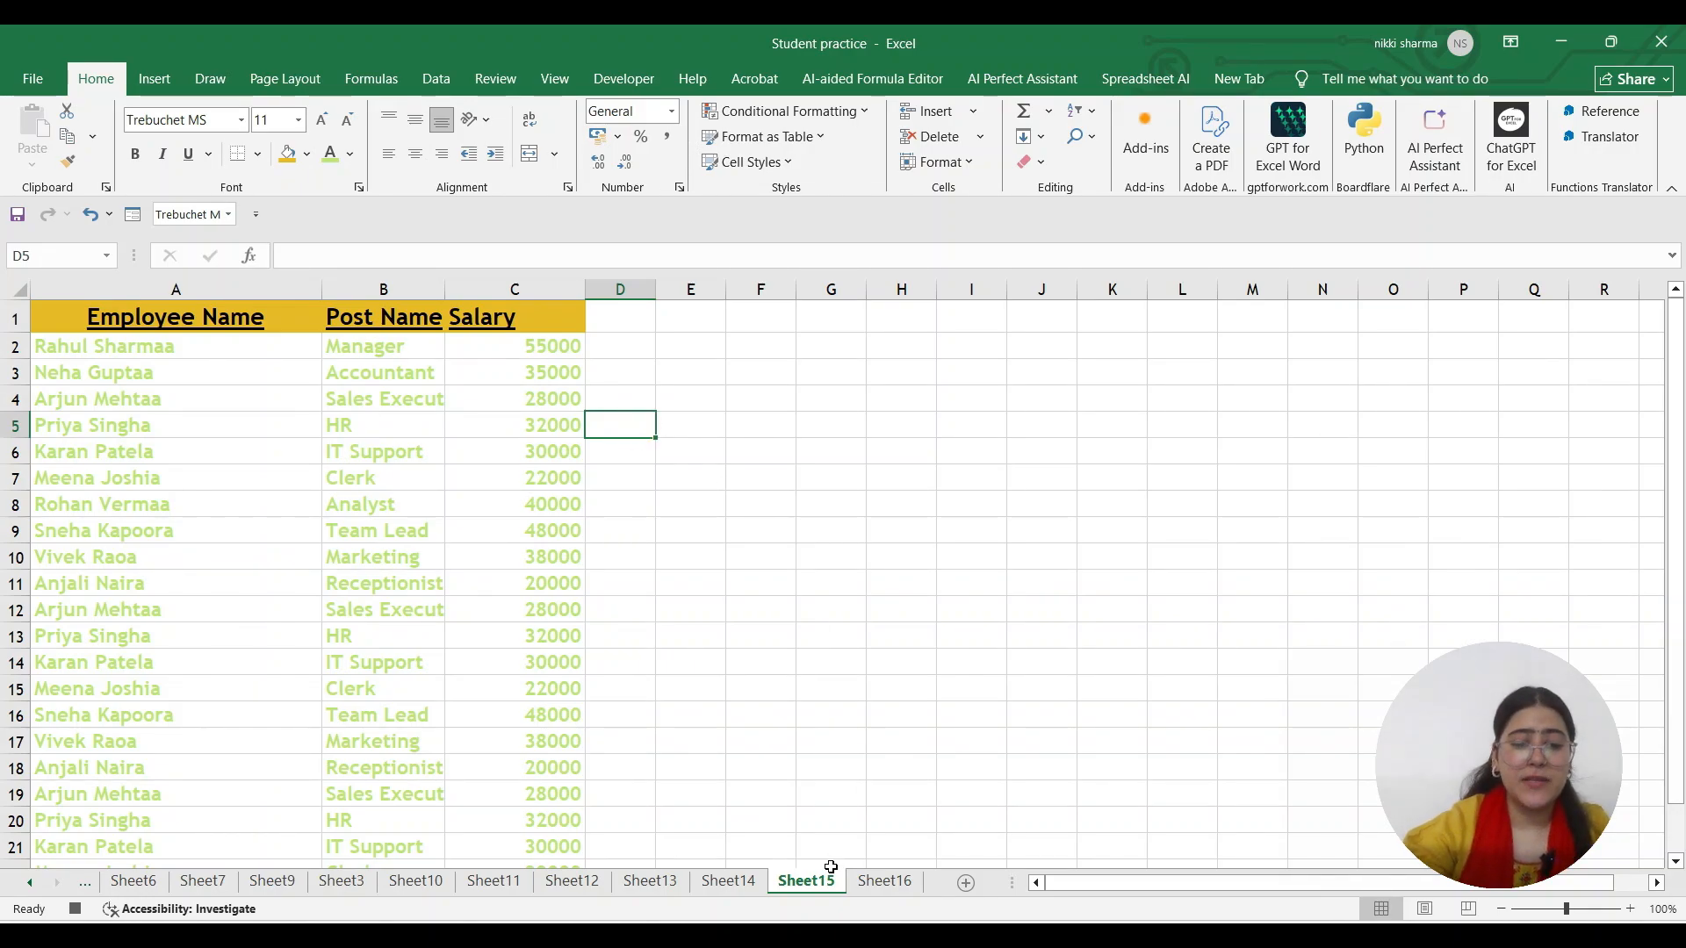
pyautogui.click(883, 880)
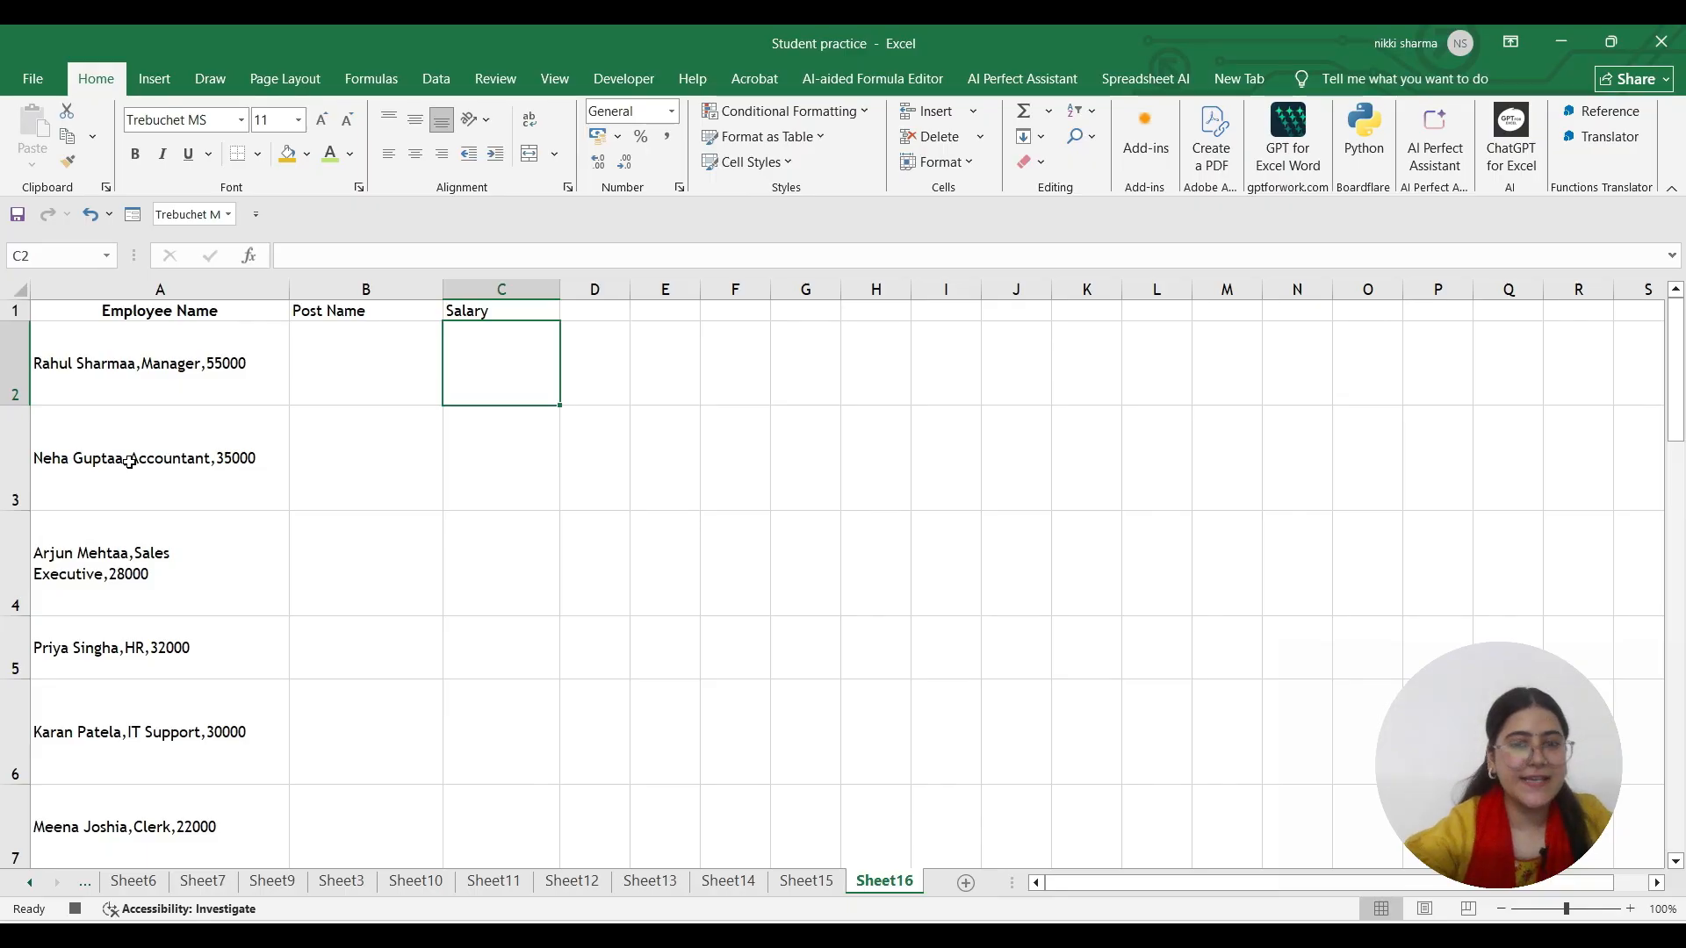
pyautogui.click(169, 374)
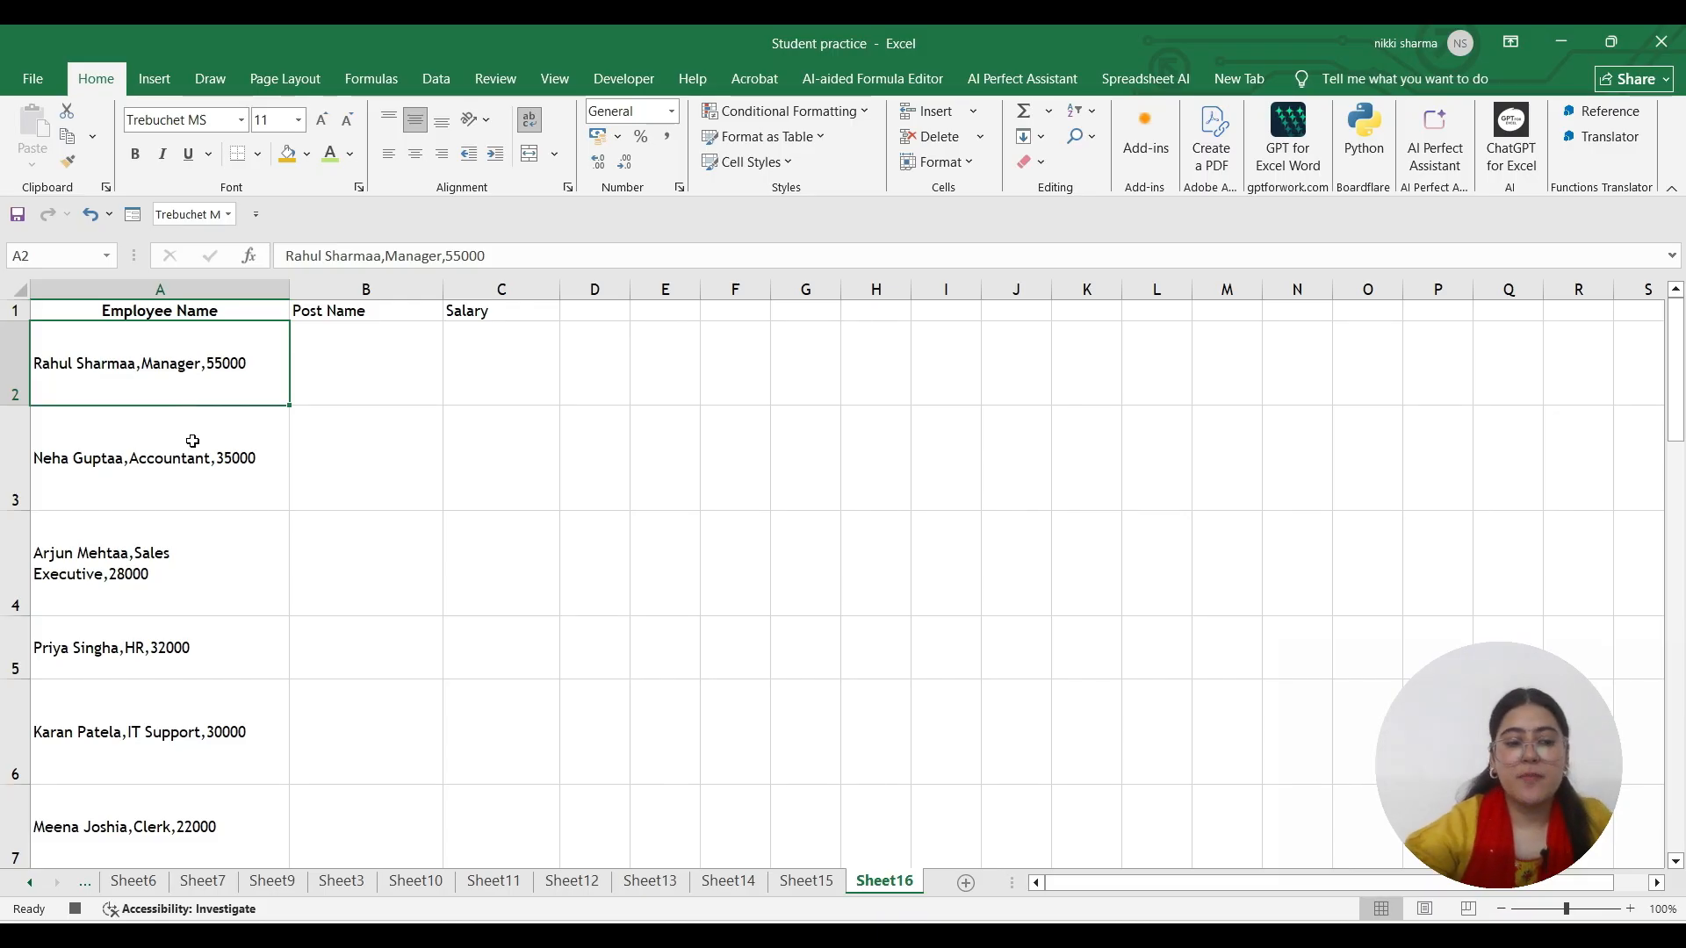
pyautogui.click(829, 883)
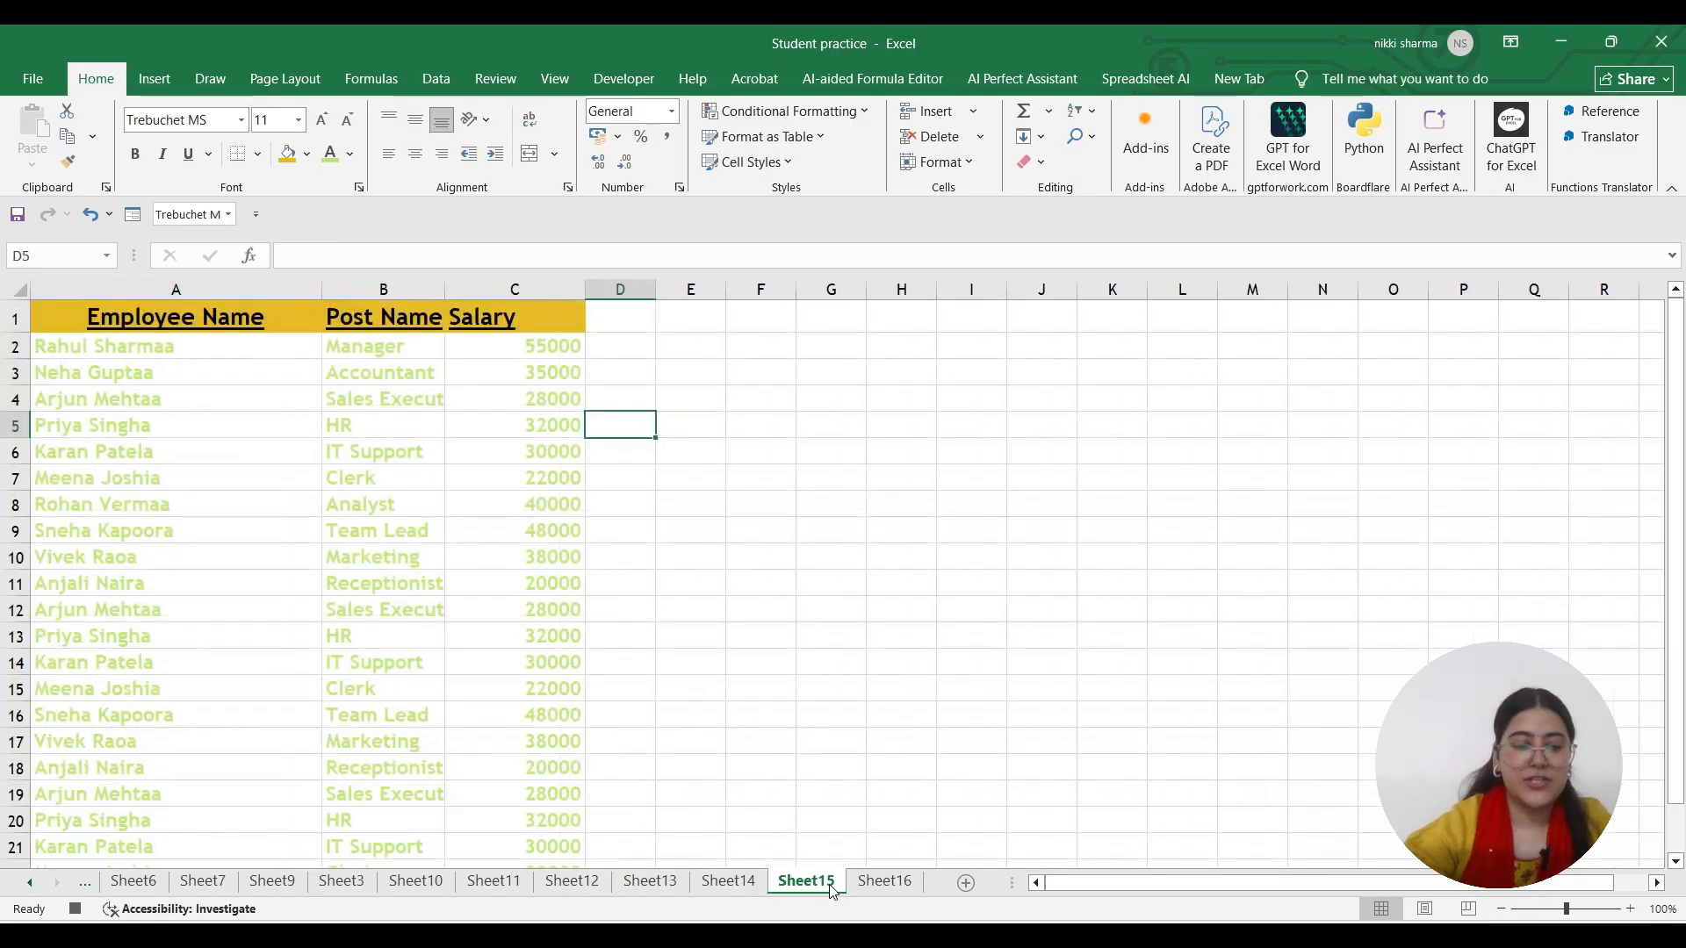
# Stop the macro recording from the Developer tab and return to Sheet16
pyautogui.click(607, 91)
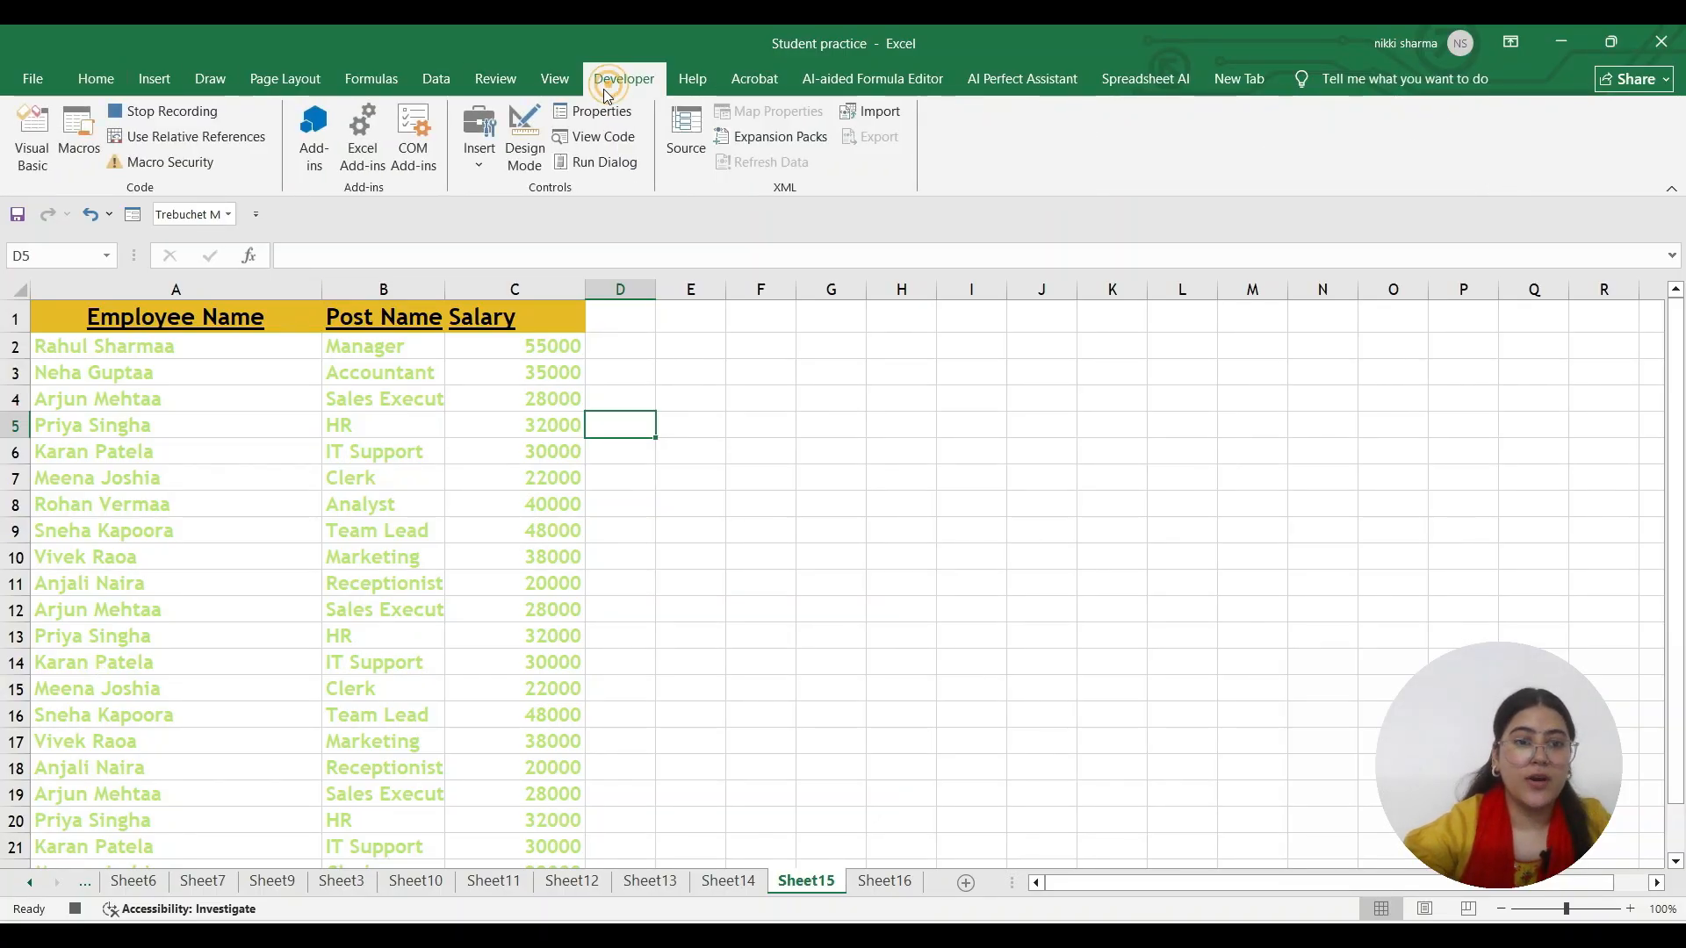
pyautogui.click(151, 113)
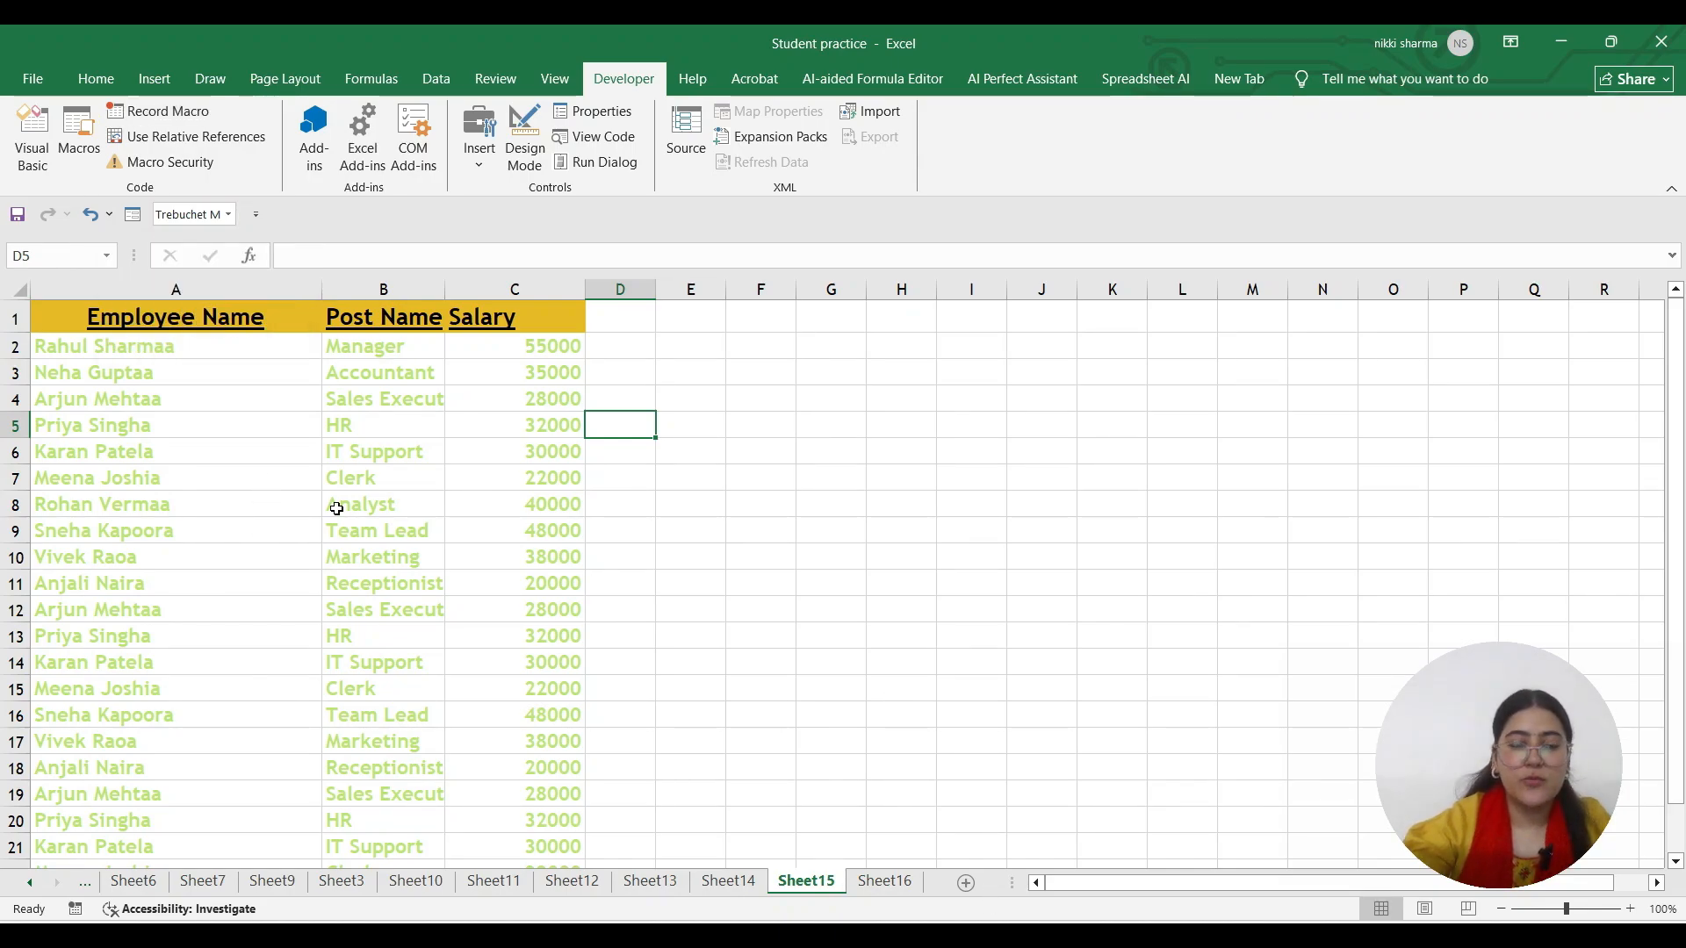
pyautogui.click(873, 881)
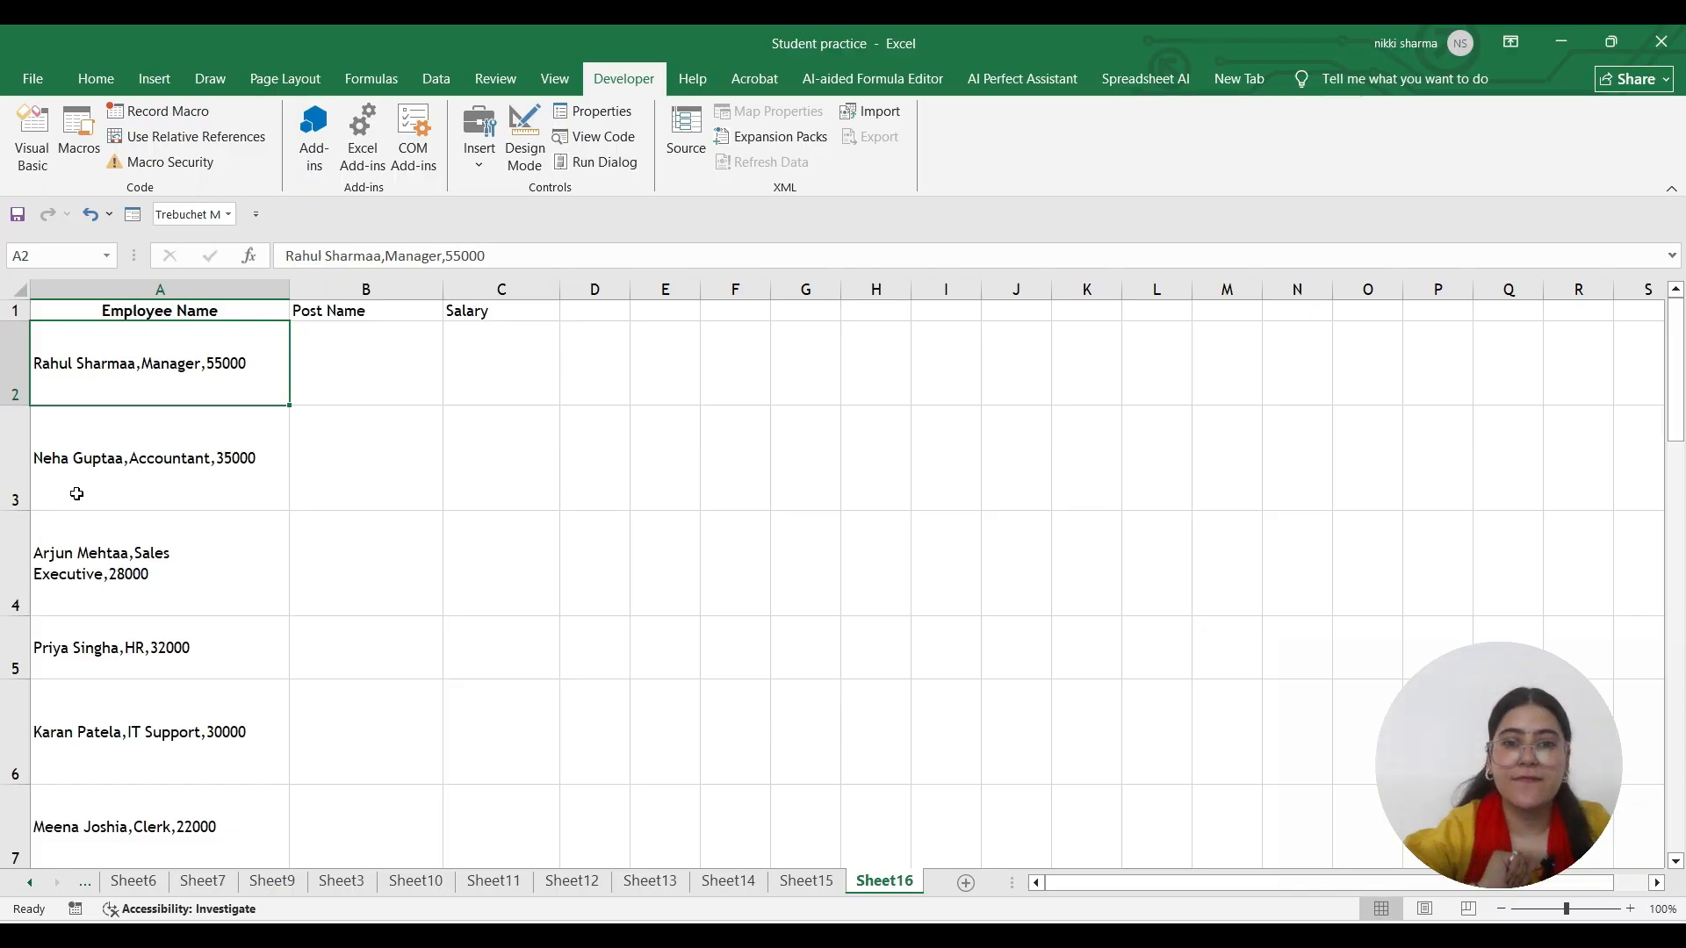
# Save the workbook to the Desktop as an Excel Macro-Enabled Workbook named Student practice
pyautogui.click(32, 78)
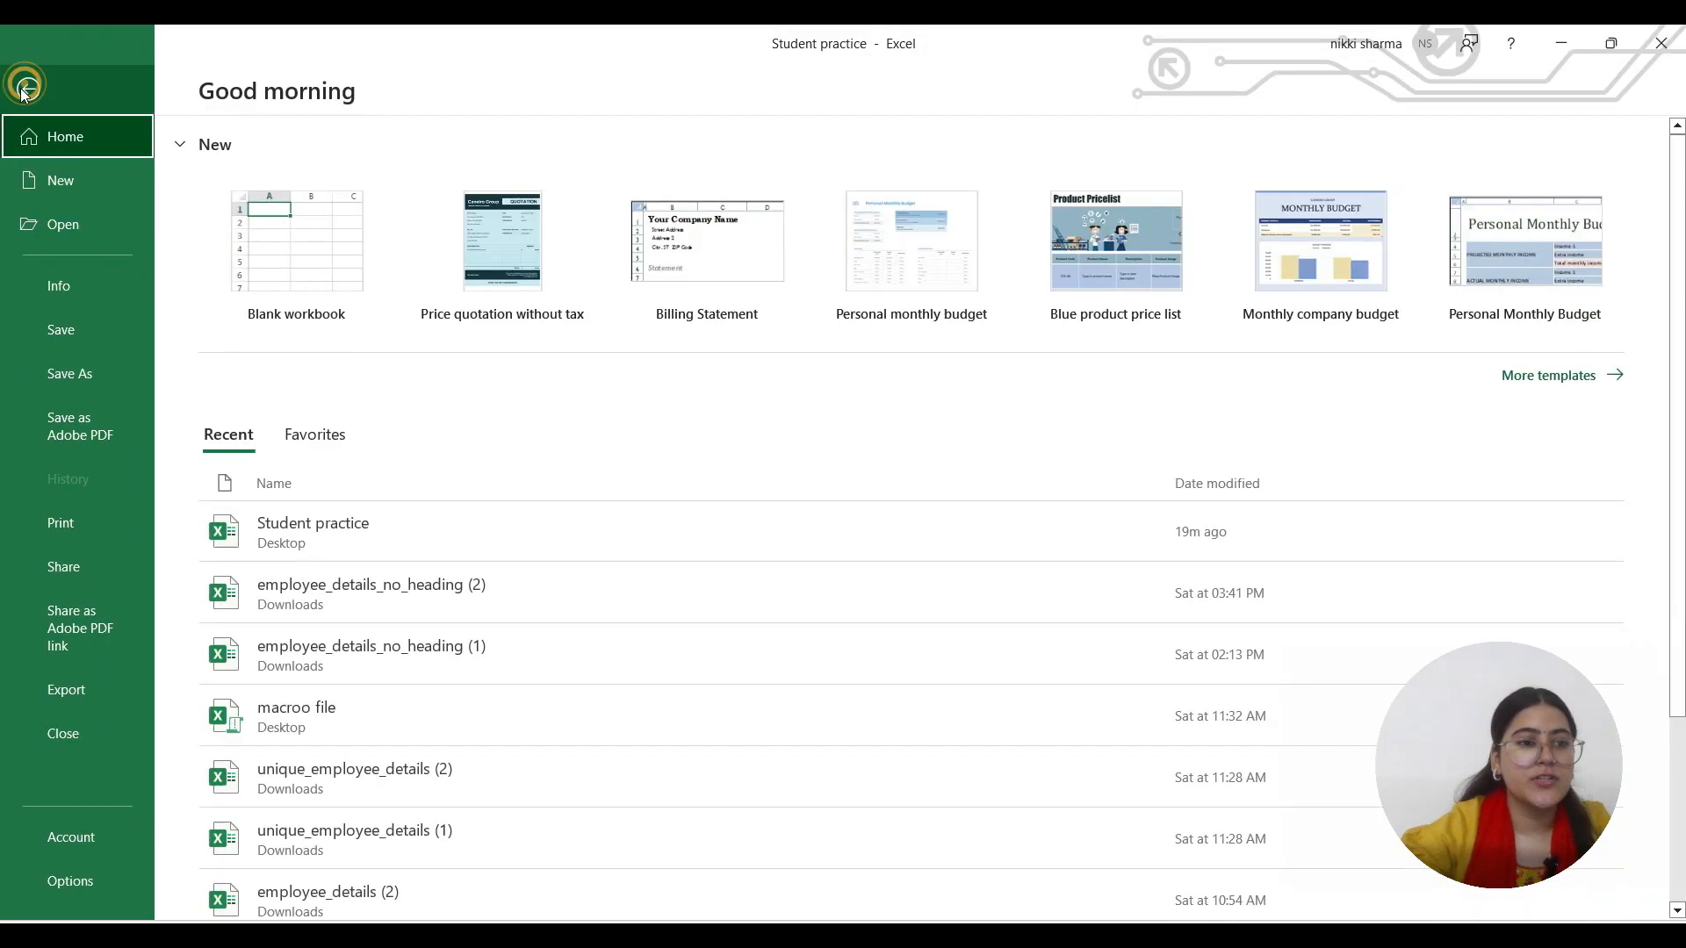
pyautogui.click(128, 344)
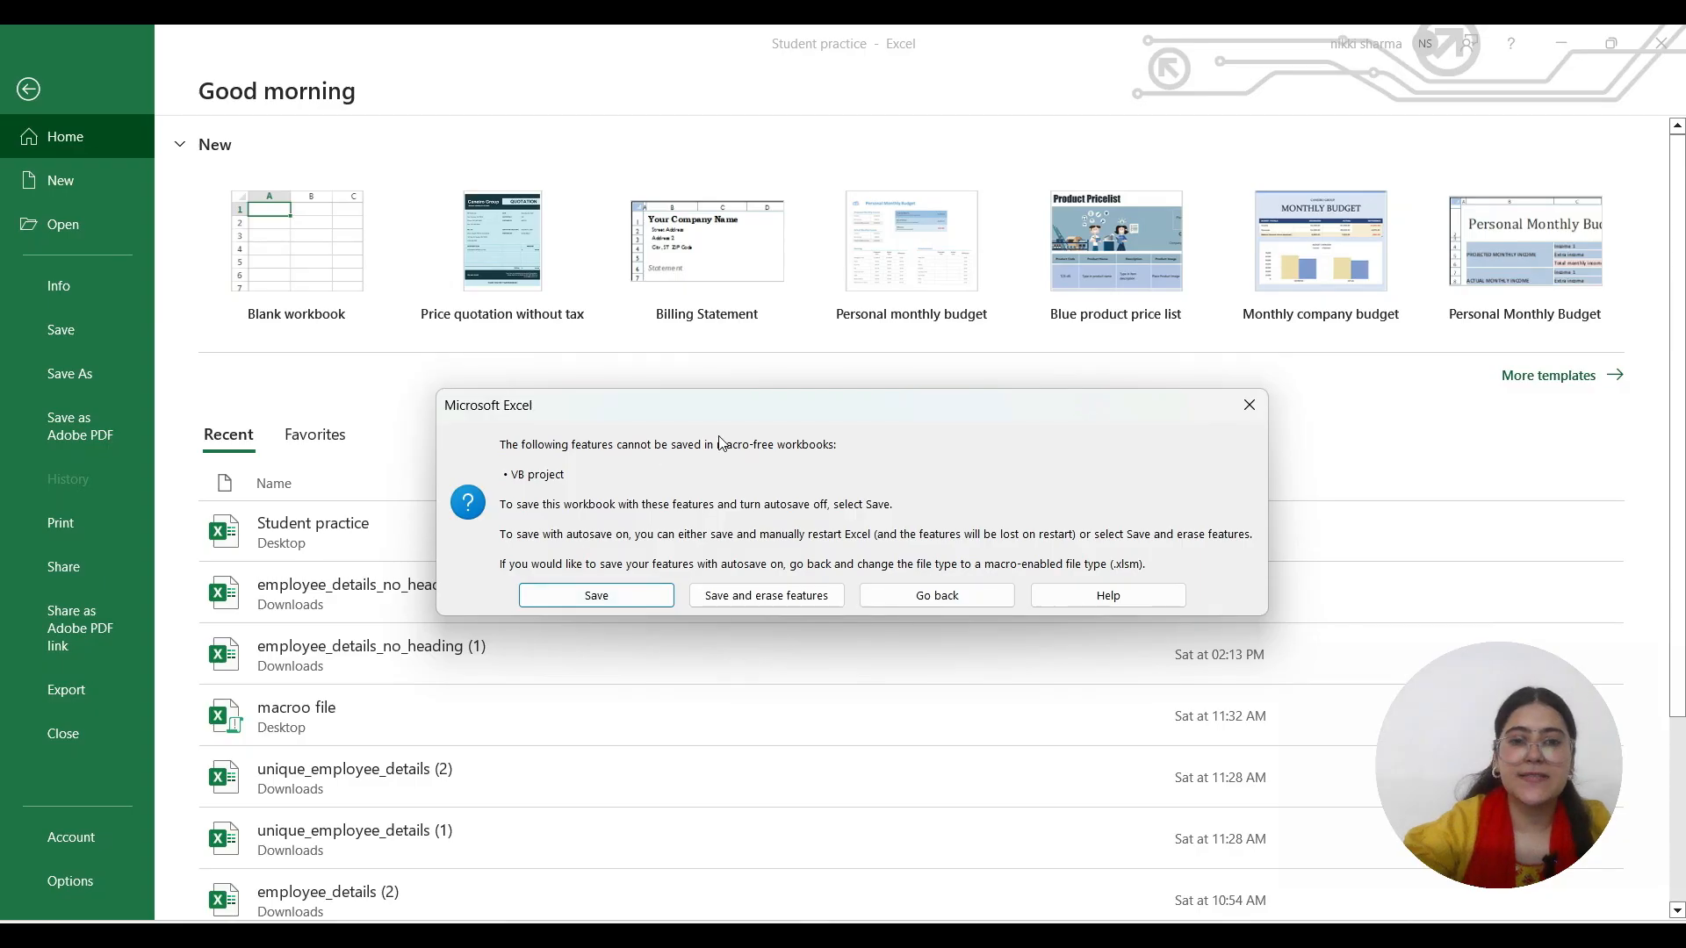
pyautogui.click(983, 593)
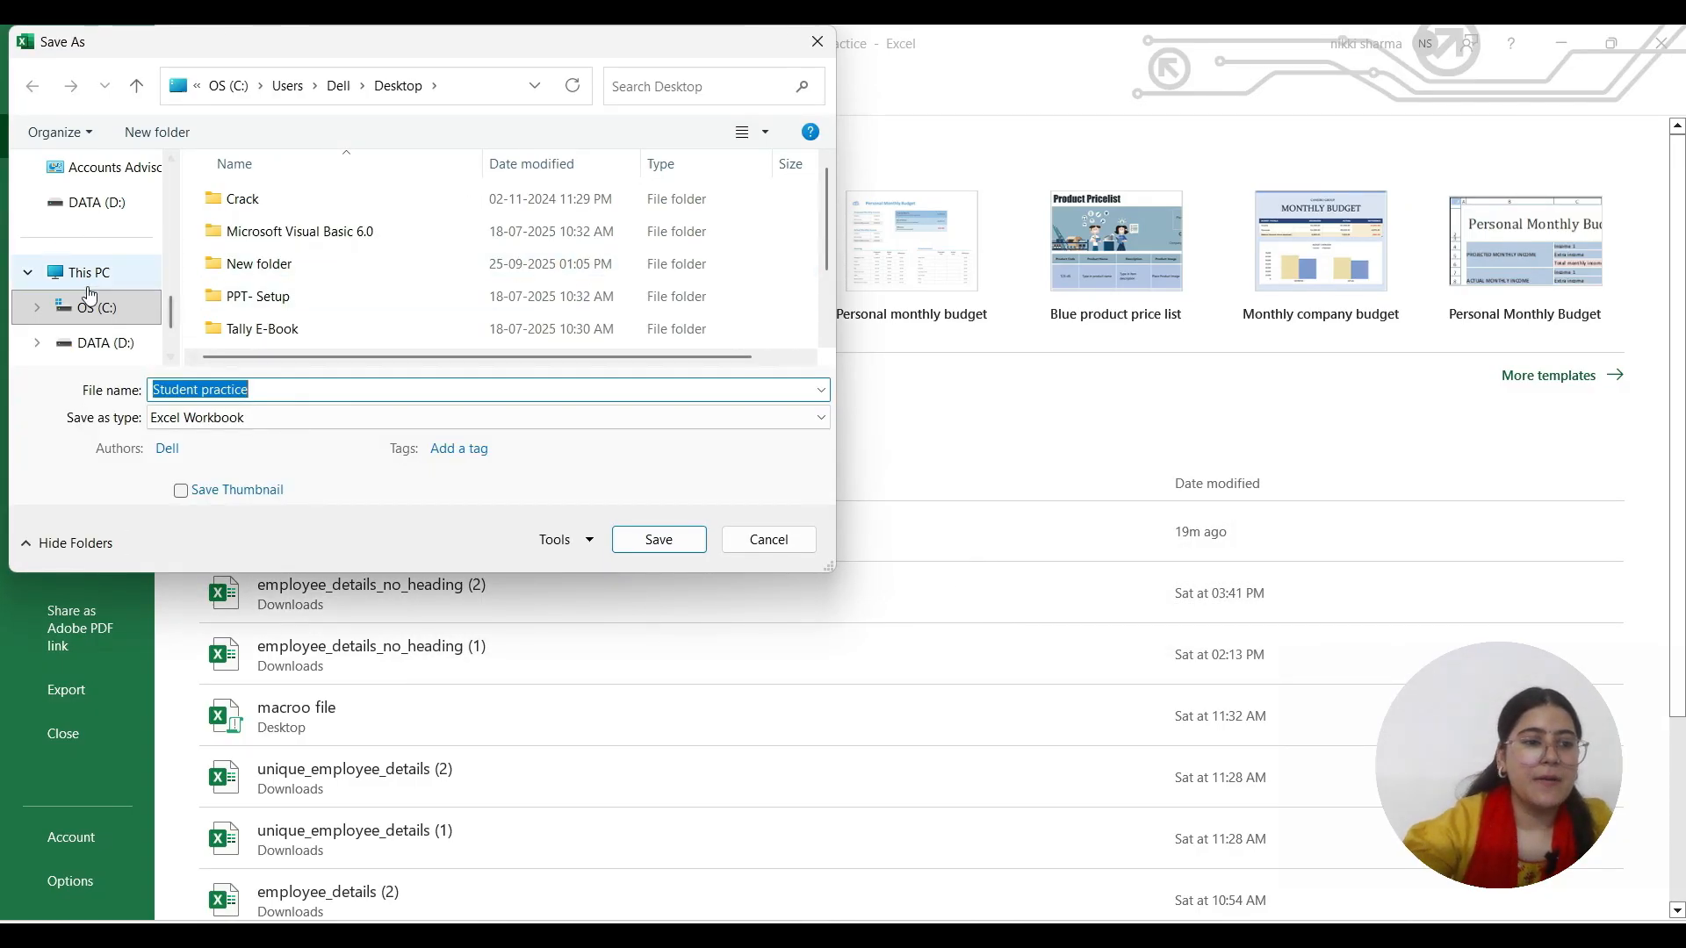
pyautogui.scroll(1, 96, 312)
pyautogui.scroll(3, 97, 312)
pyautogui.click(77, 201)
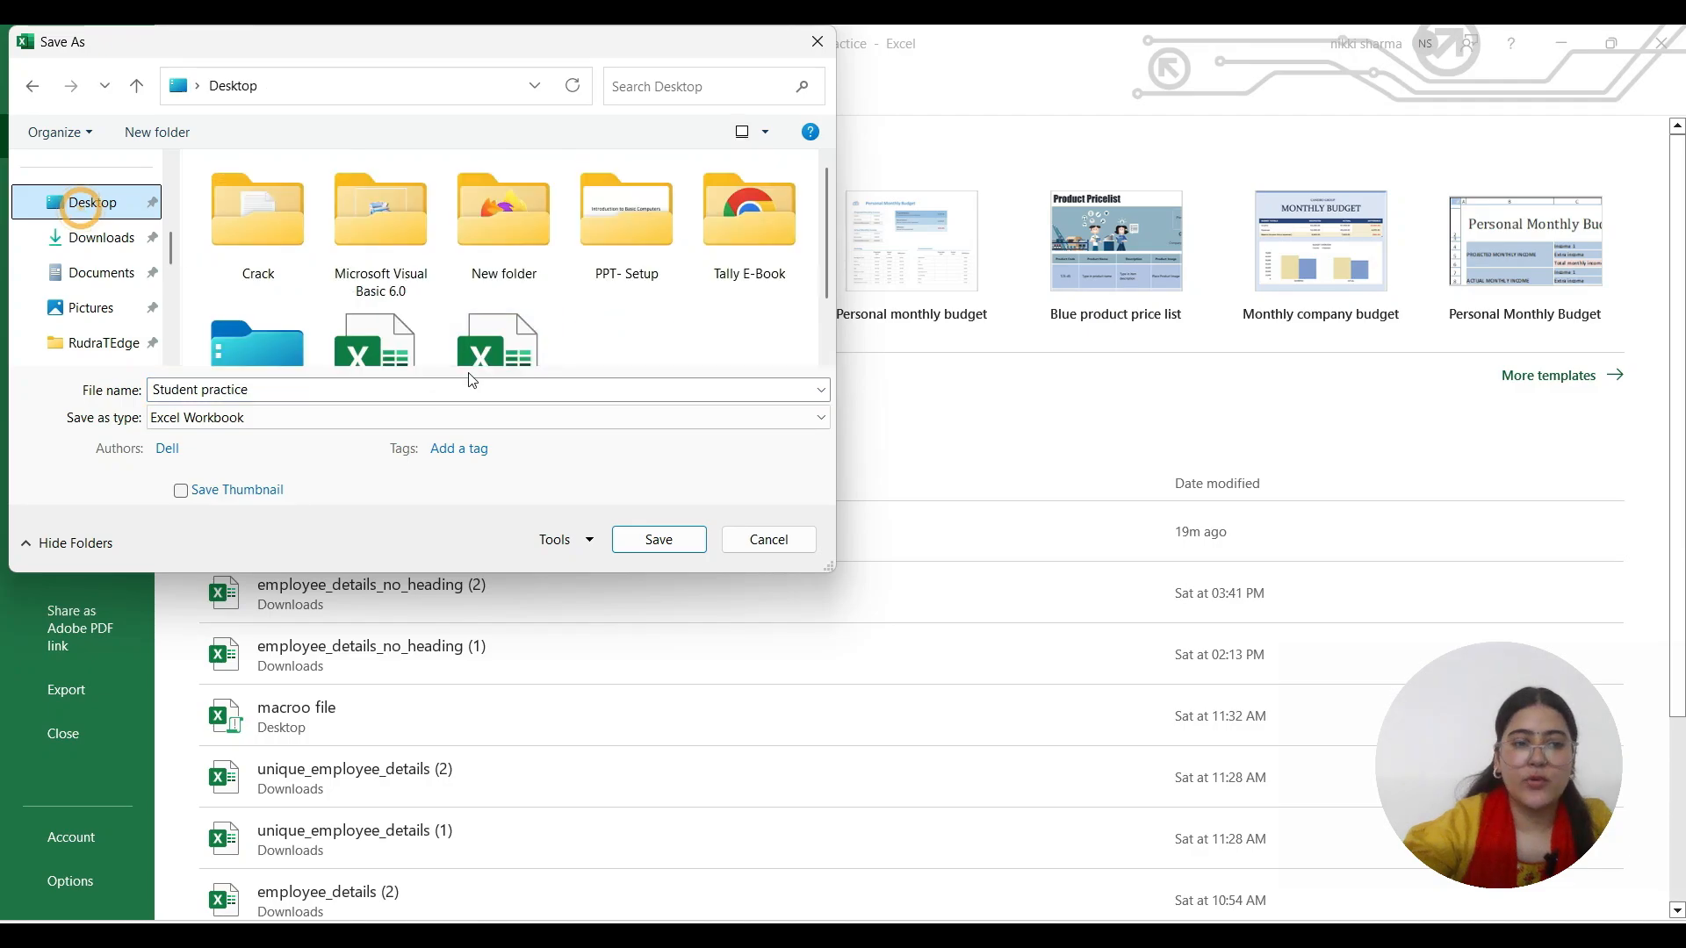
pyautogui.click(251, 425)
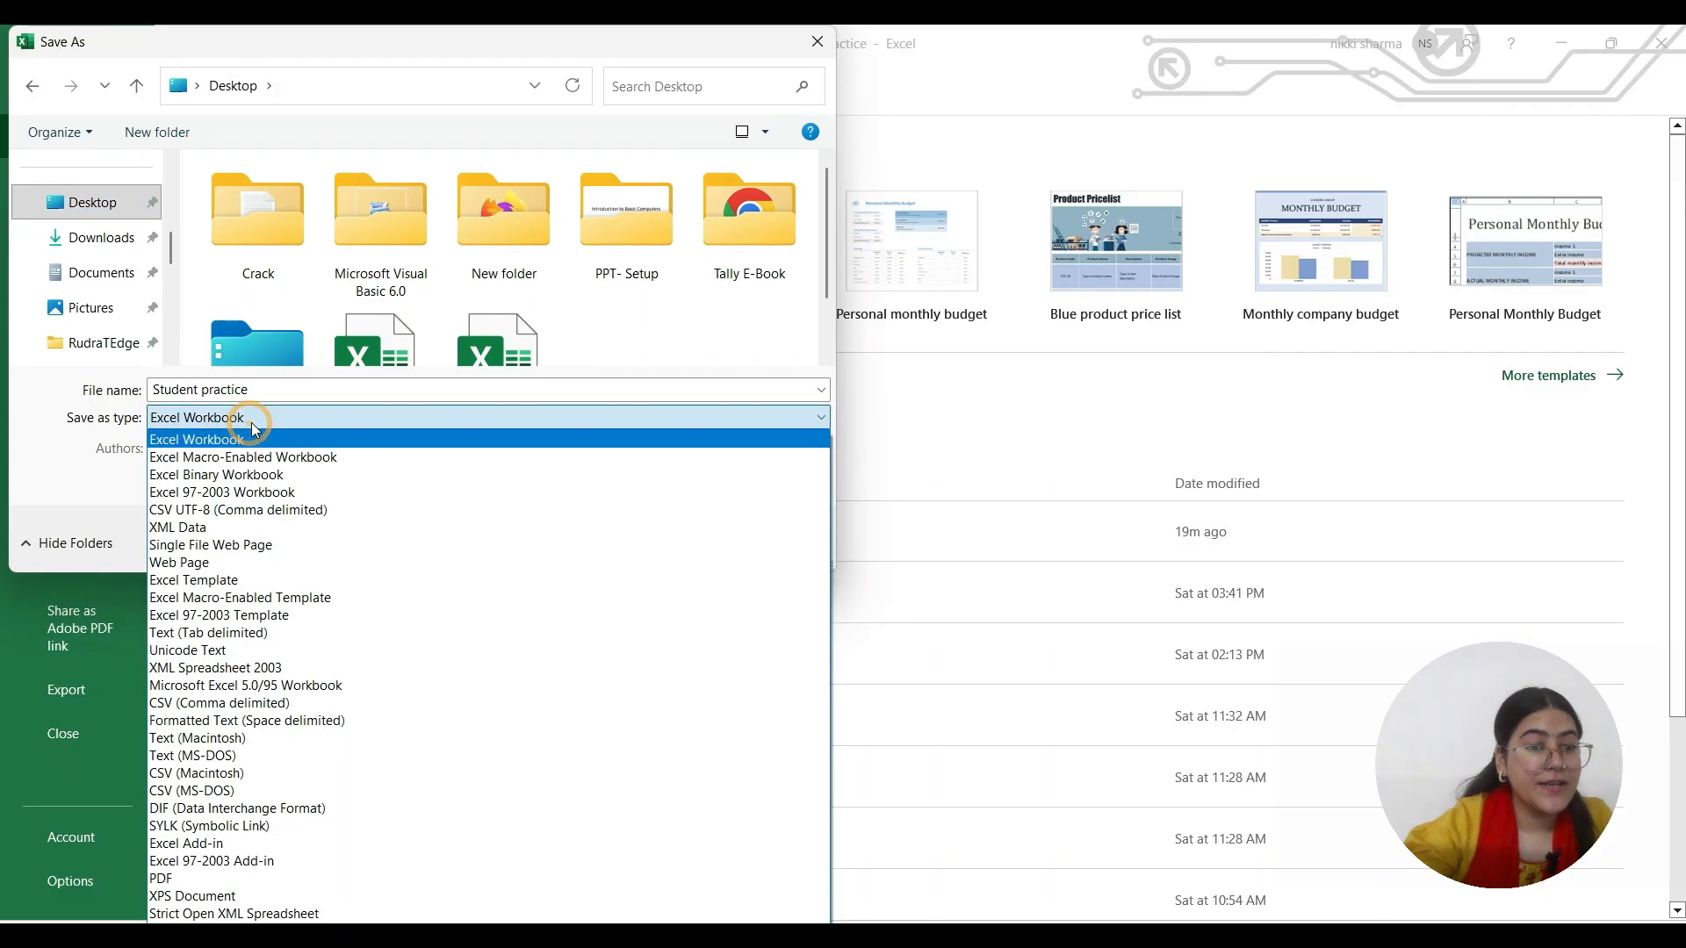
pyautogui.click(326, 457)
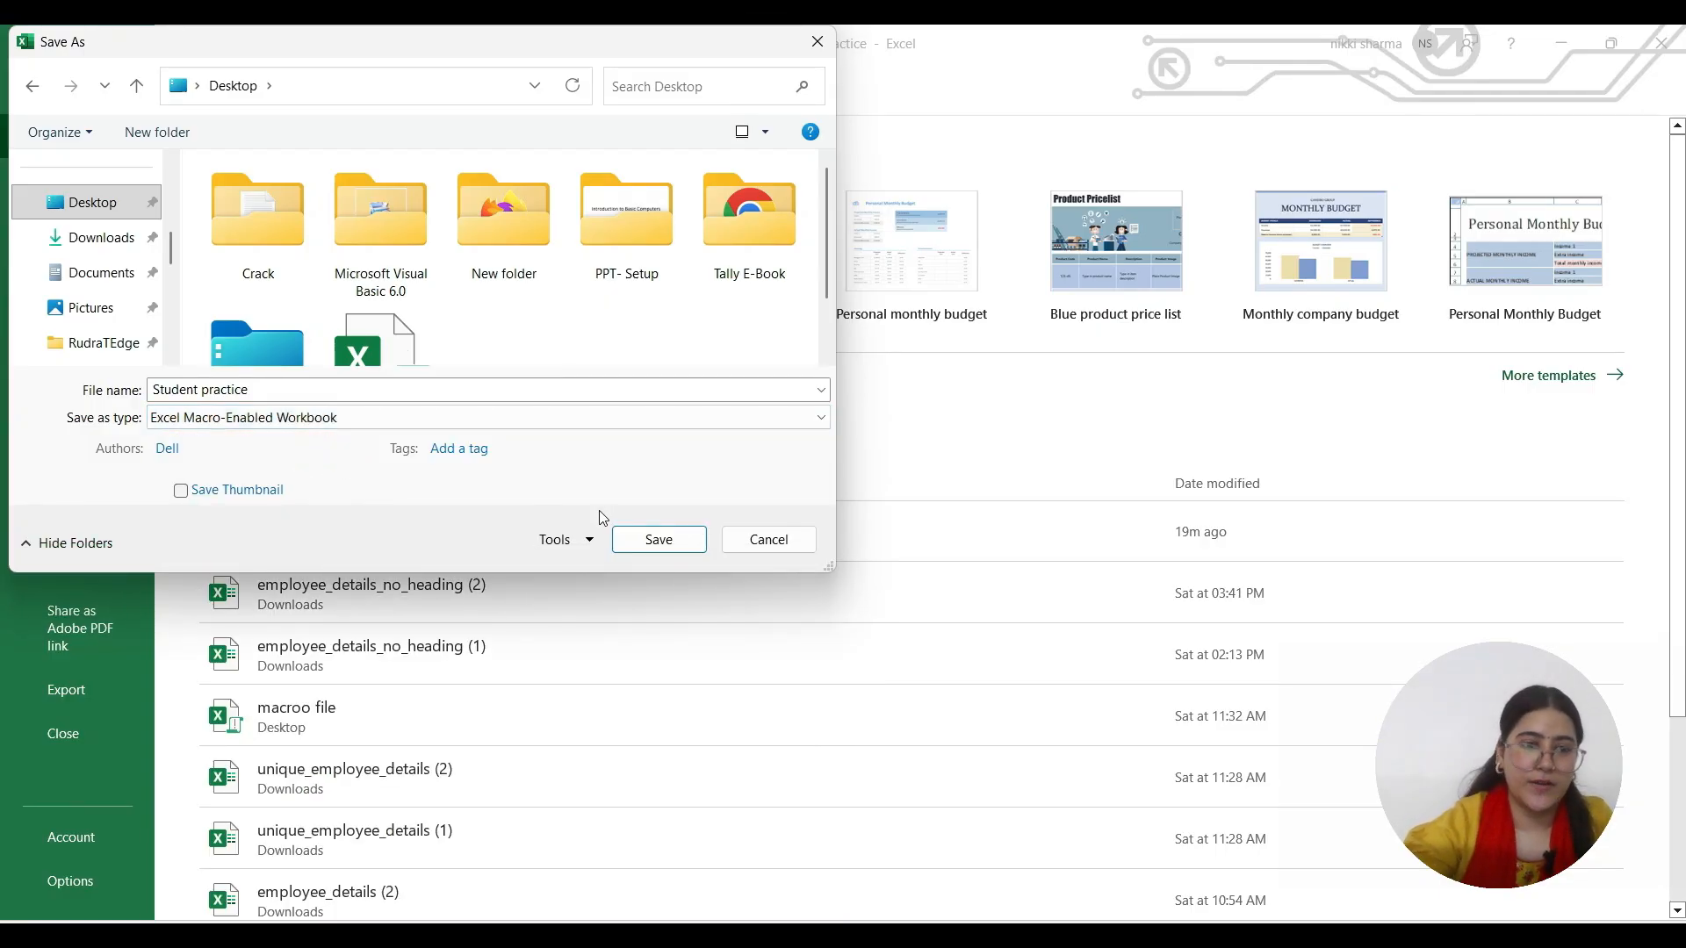
pyautogui.click(658, 541)
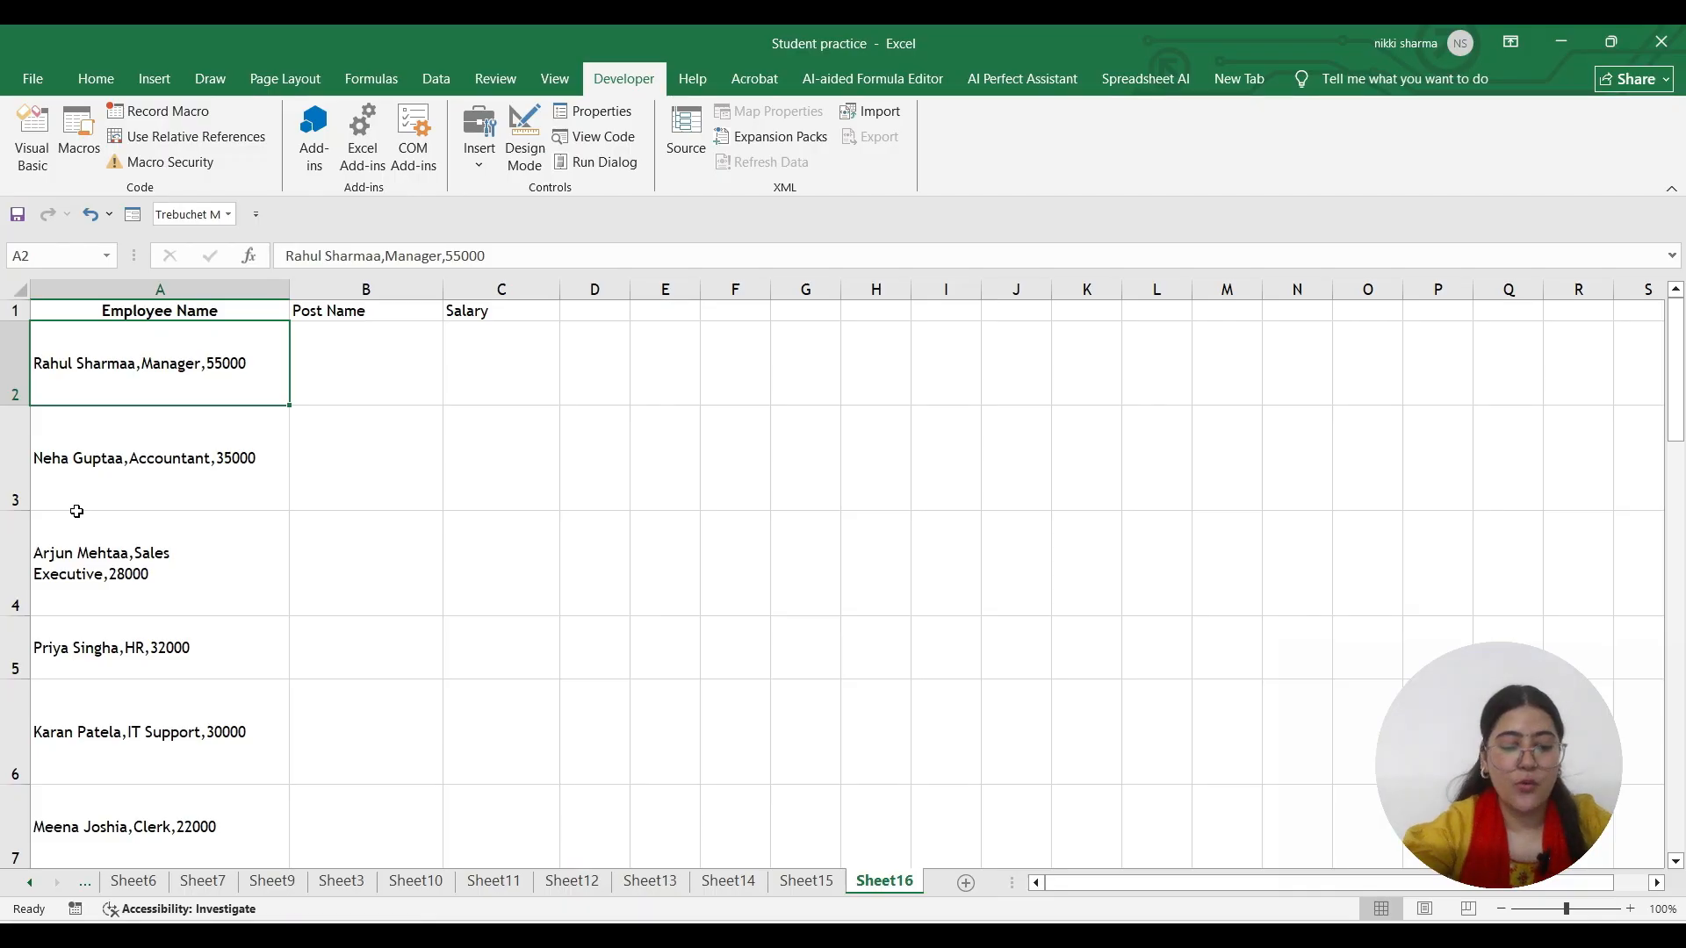
# Review Sheet14, Sheet15 and Sheet16, then add a new blank worksheet after Sheet16
pyautogui.hotkey('ctrl', 'pageup')
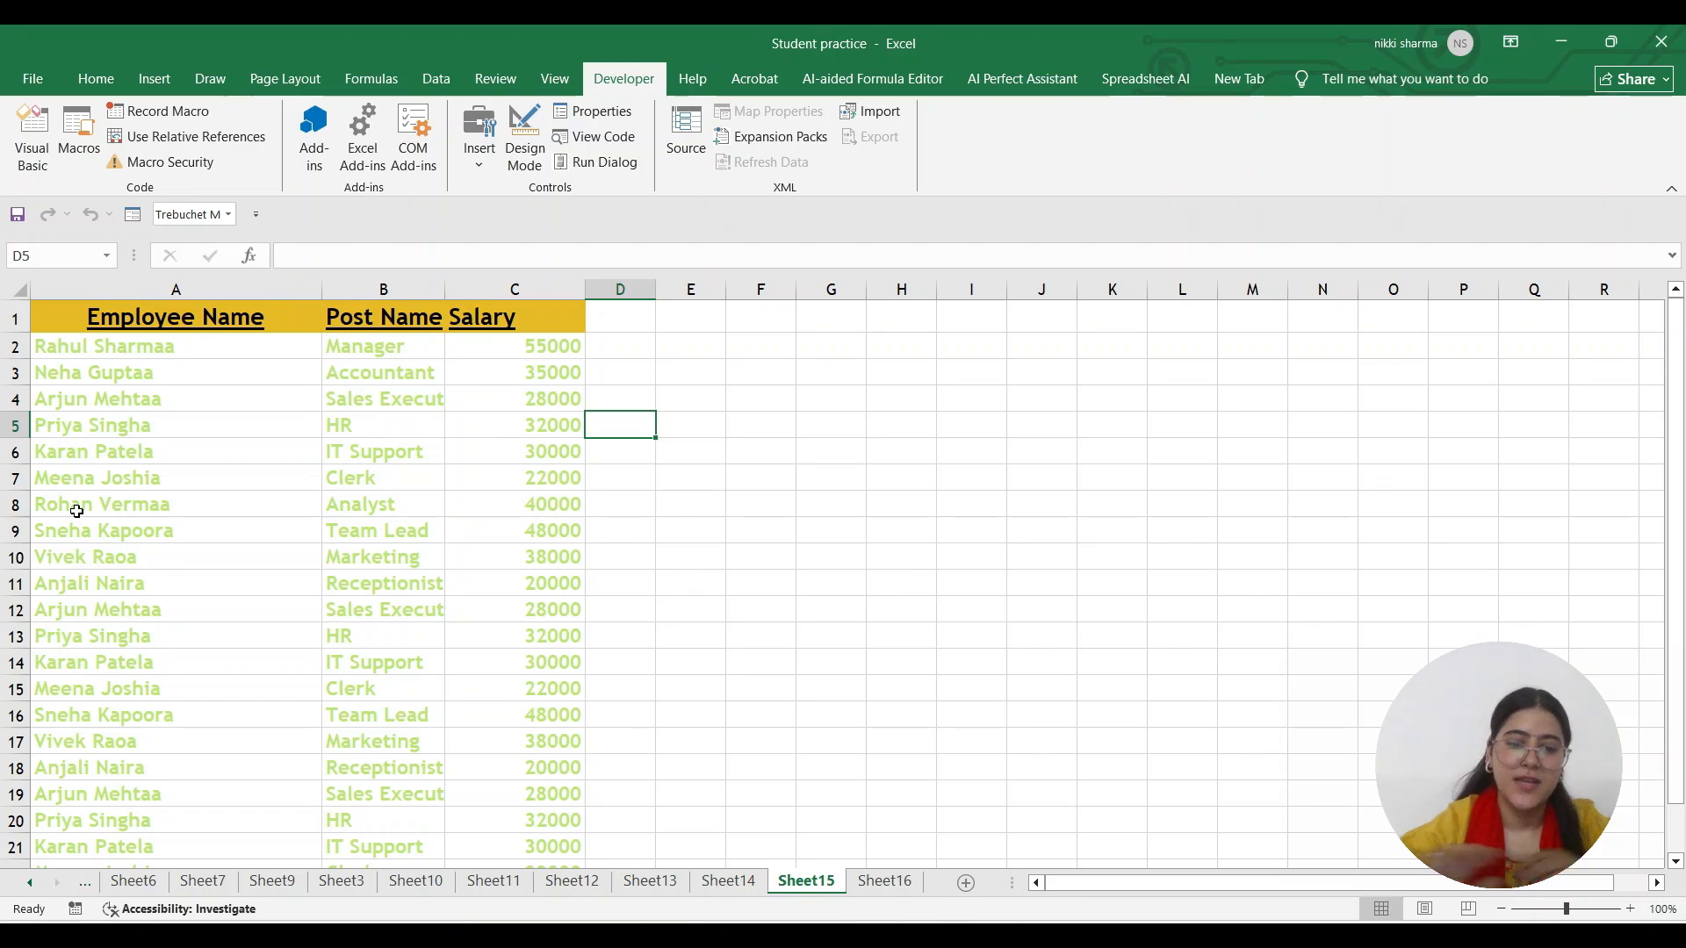
pyautogui.click(728, 882)
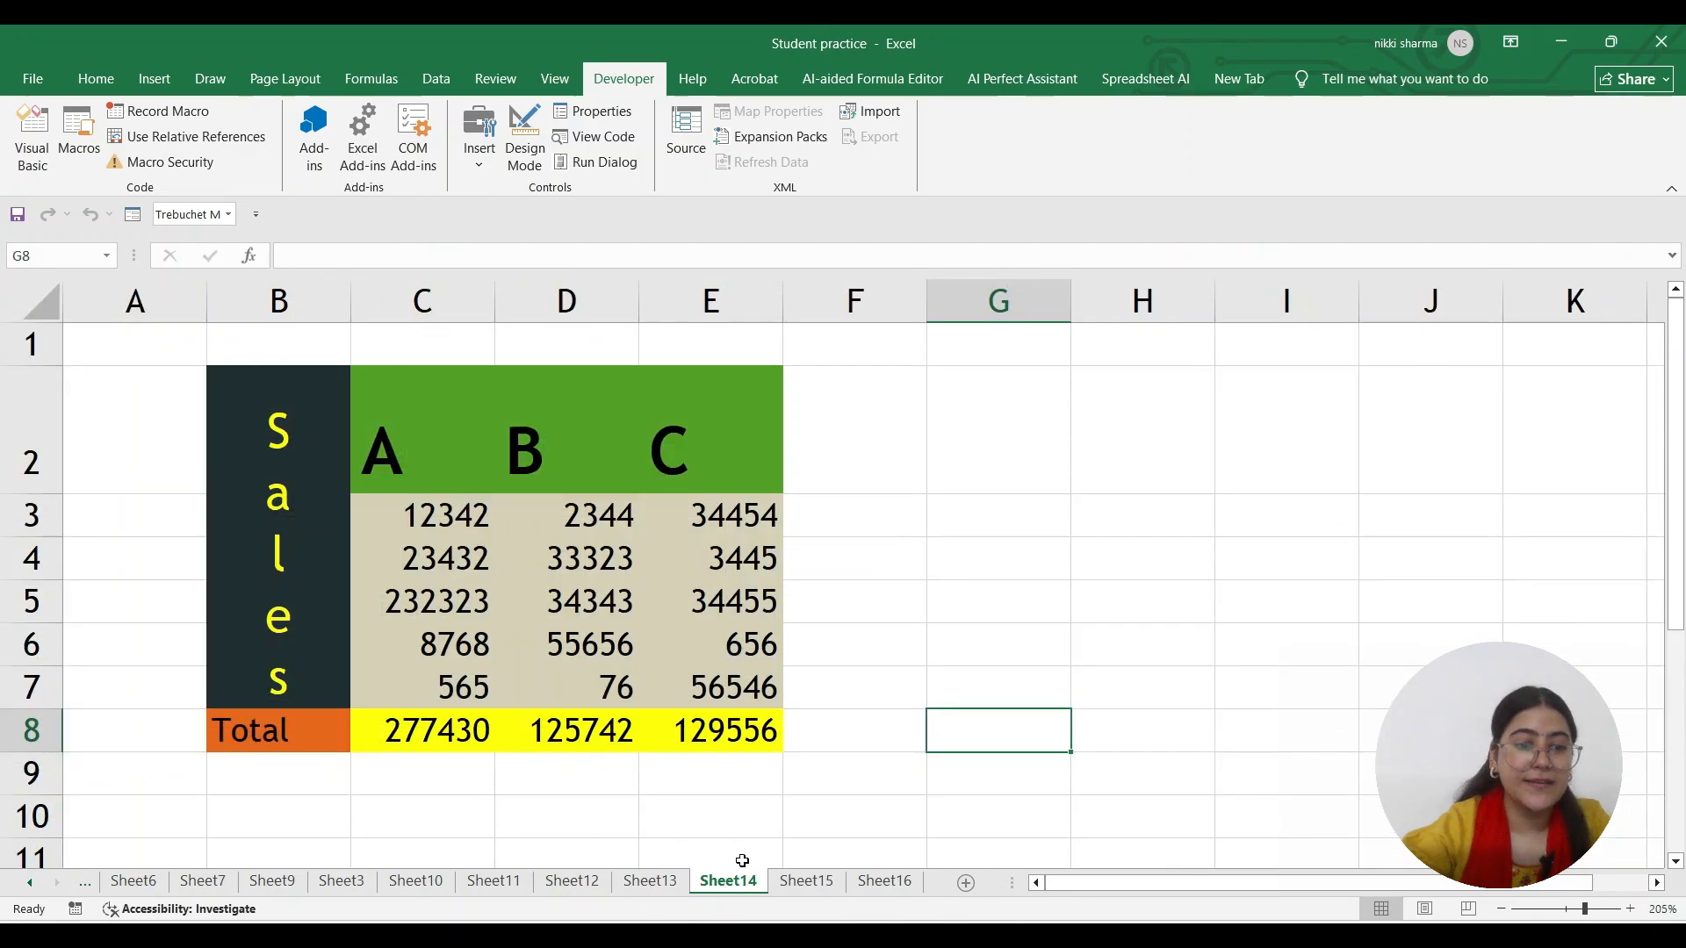
pyautogui.click(817, 881)
pyautogui.click(884, 880)
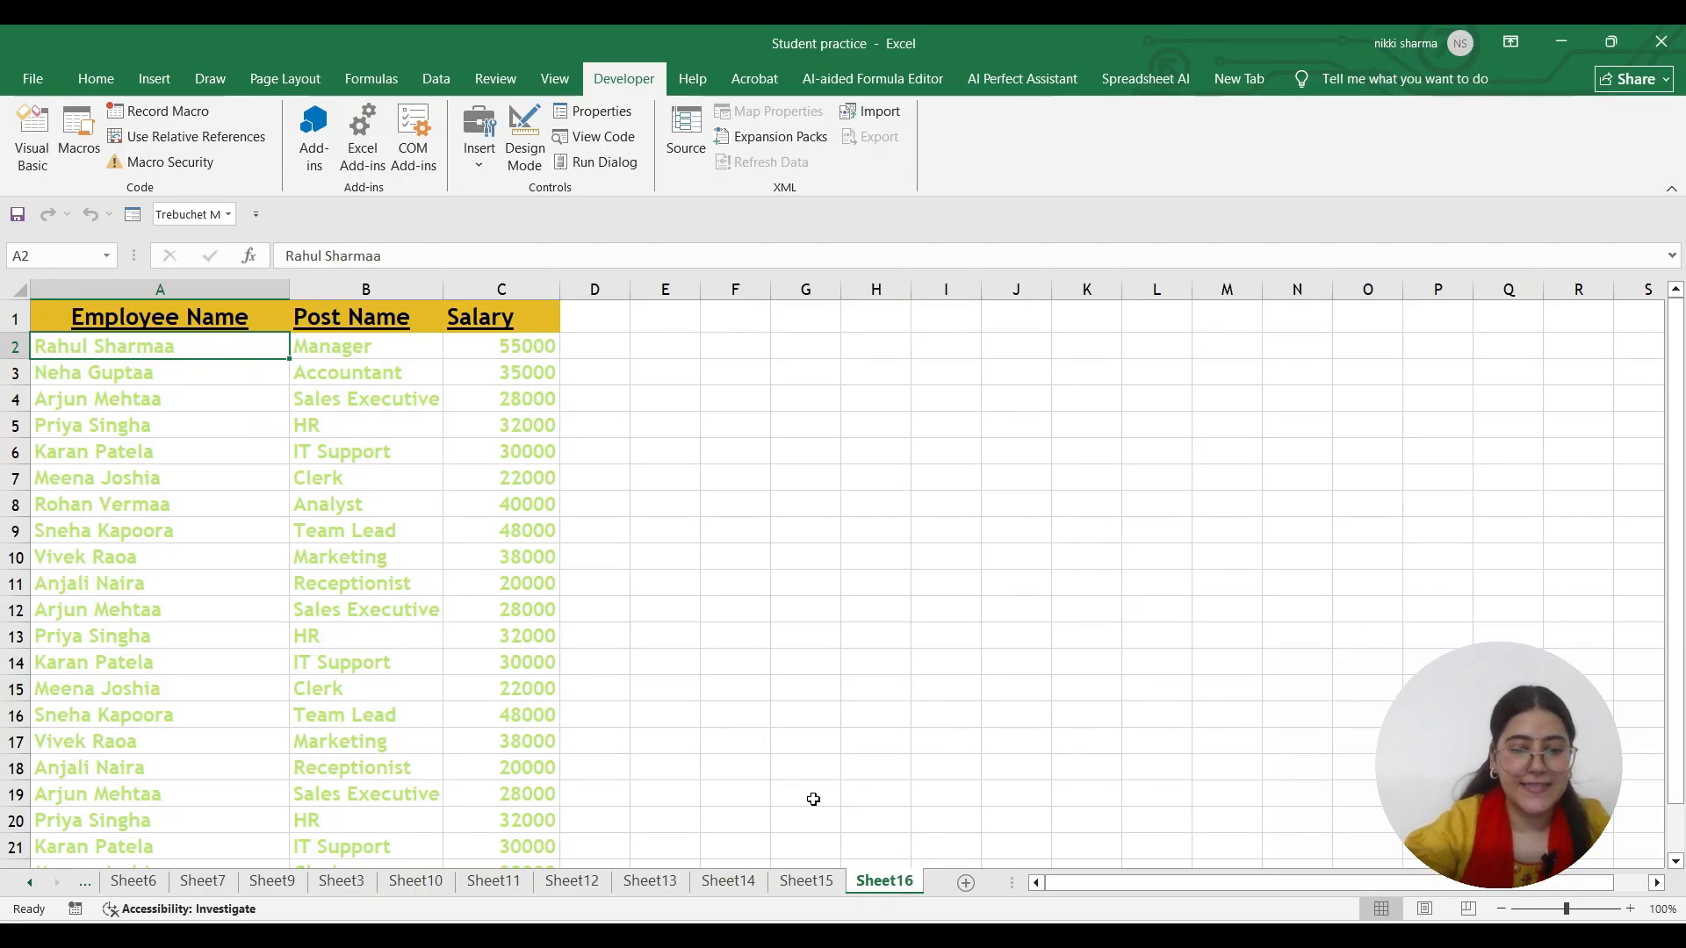
pyautogui.click(391, 504)
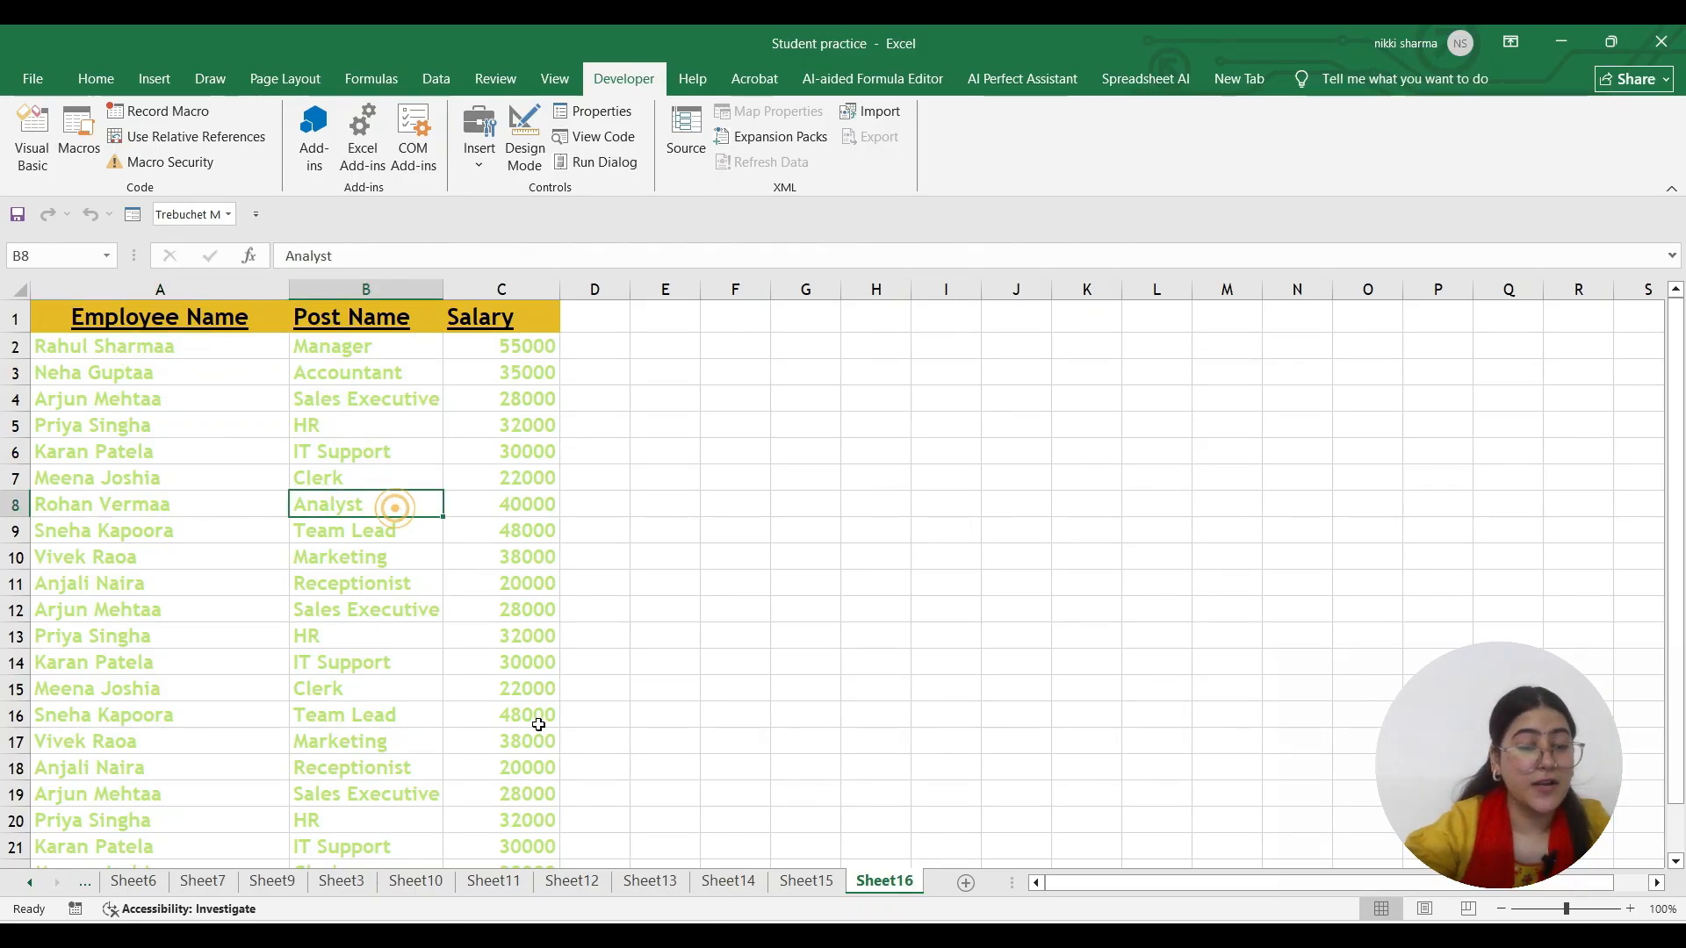
pyautogui.click(799, 881)
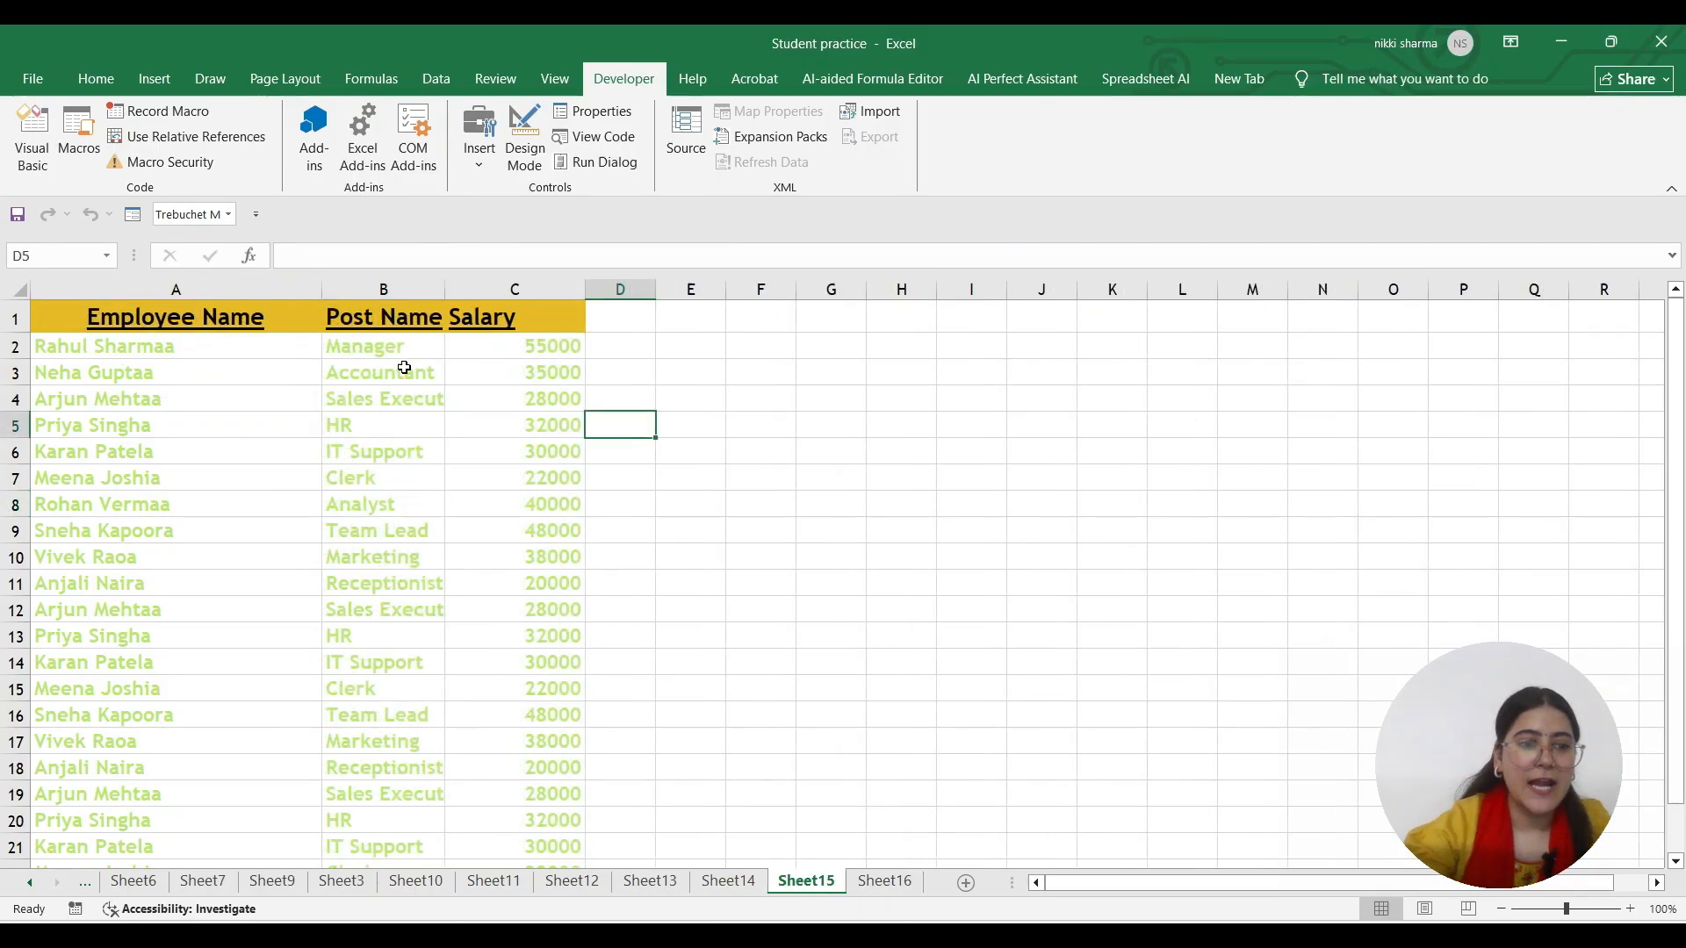
pyautogui.click(883, 883)
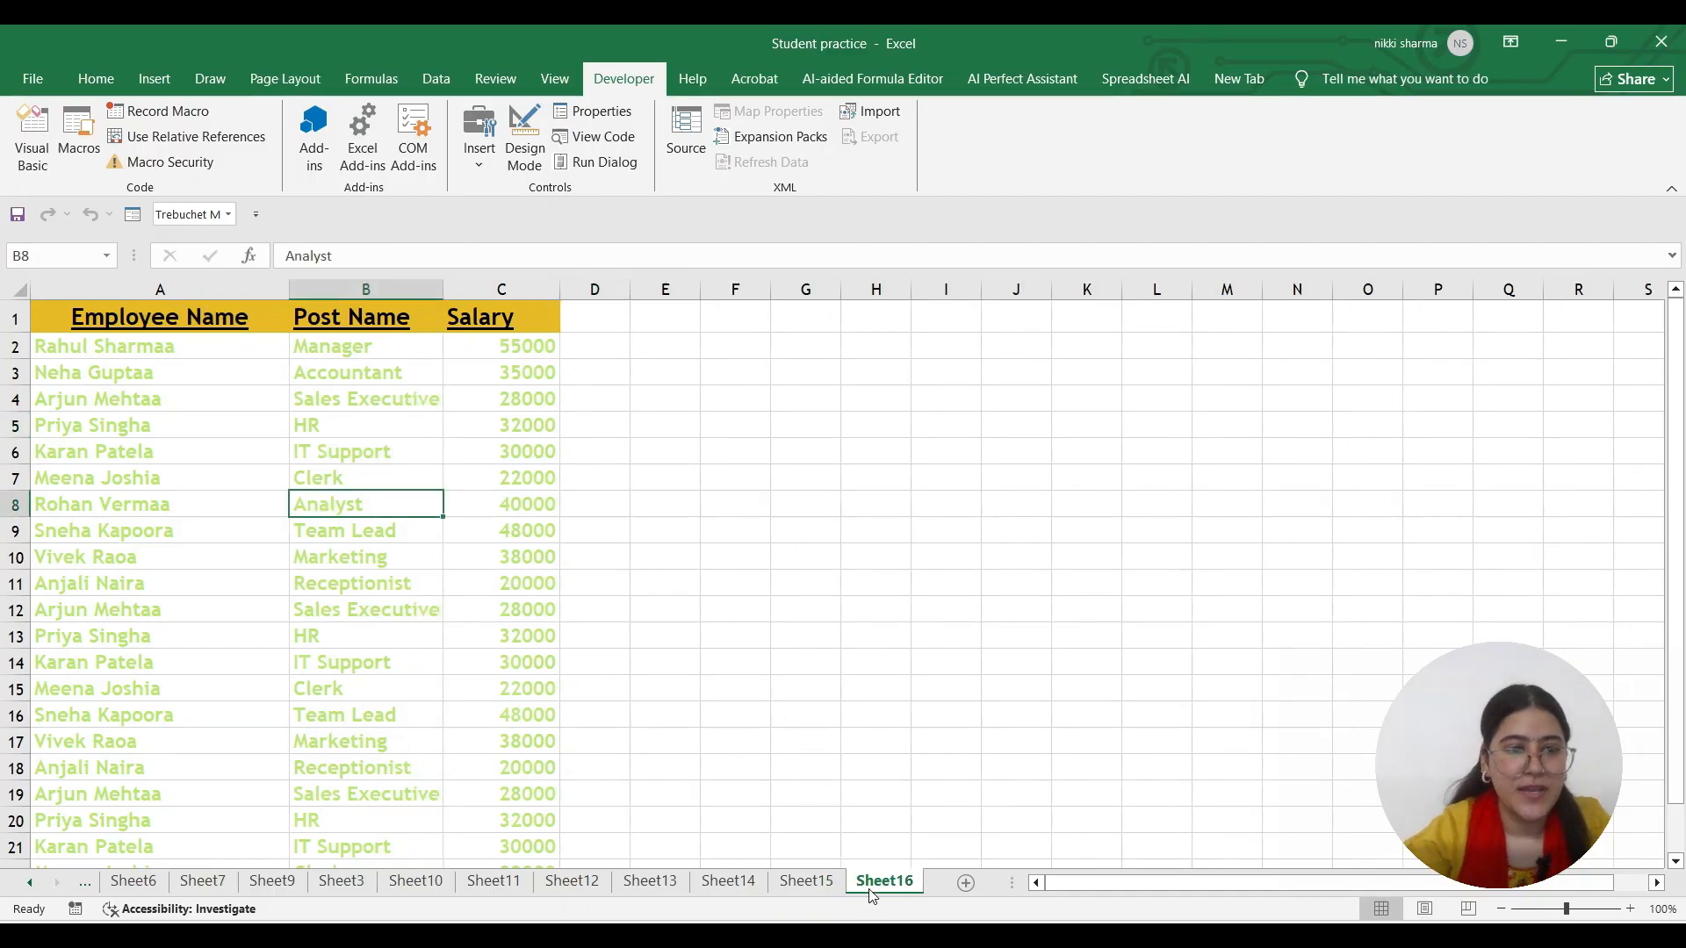
pyautogui.click(965, 883)
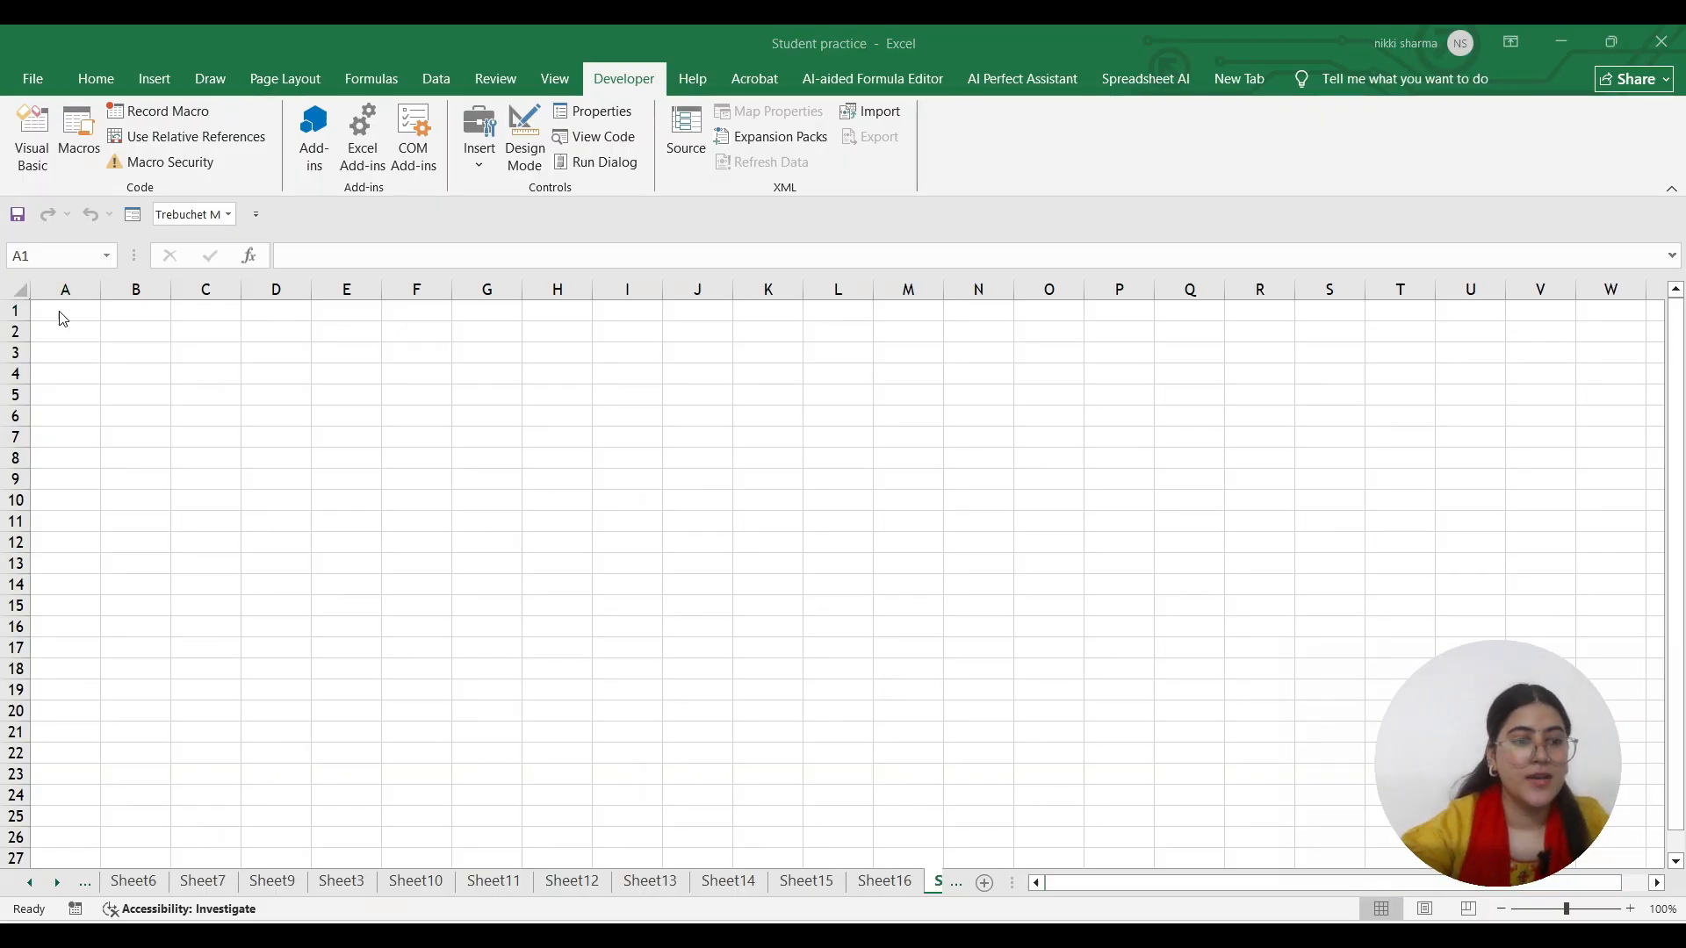
# Paste the employee lines into A1 and widen column A to fit them
pyautogui.click(63, 317)
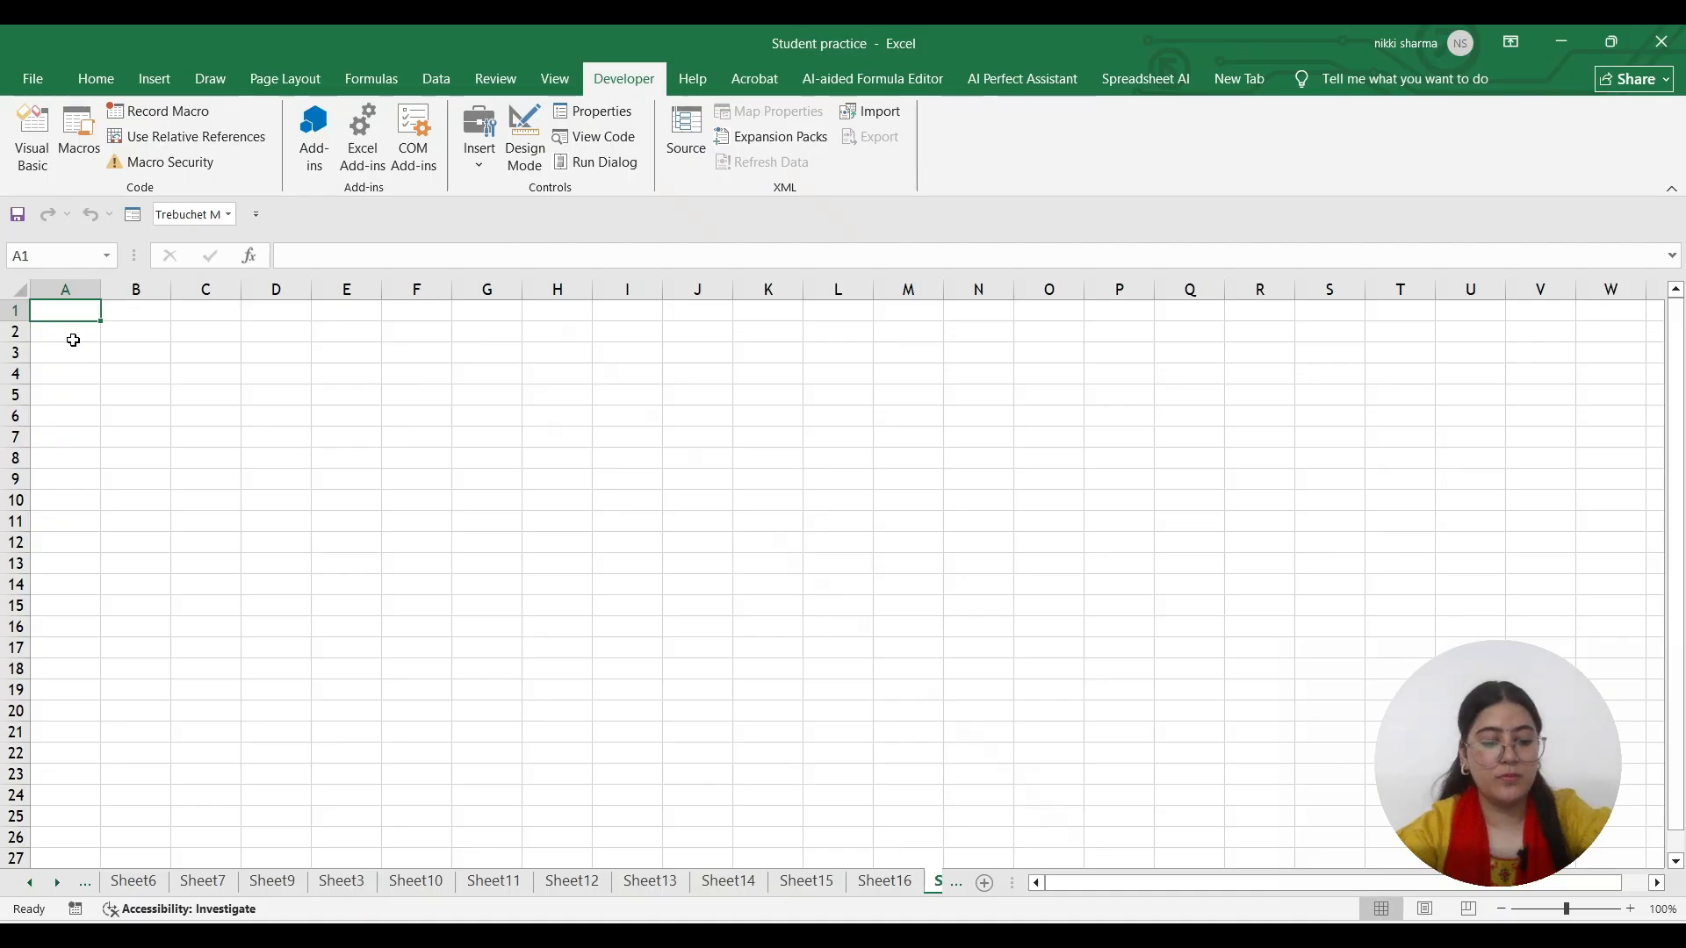
pyautogui.hotkey('ctrl', 'v')
pyautogui.moveTo(112, 293); pyautogui.dragTo(174, 293)
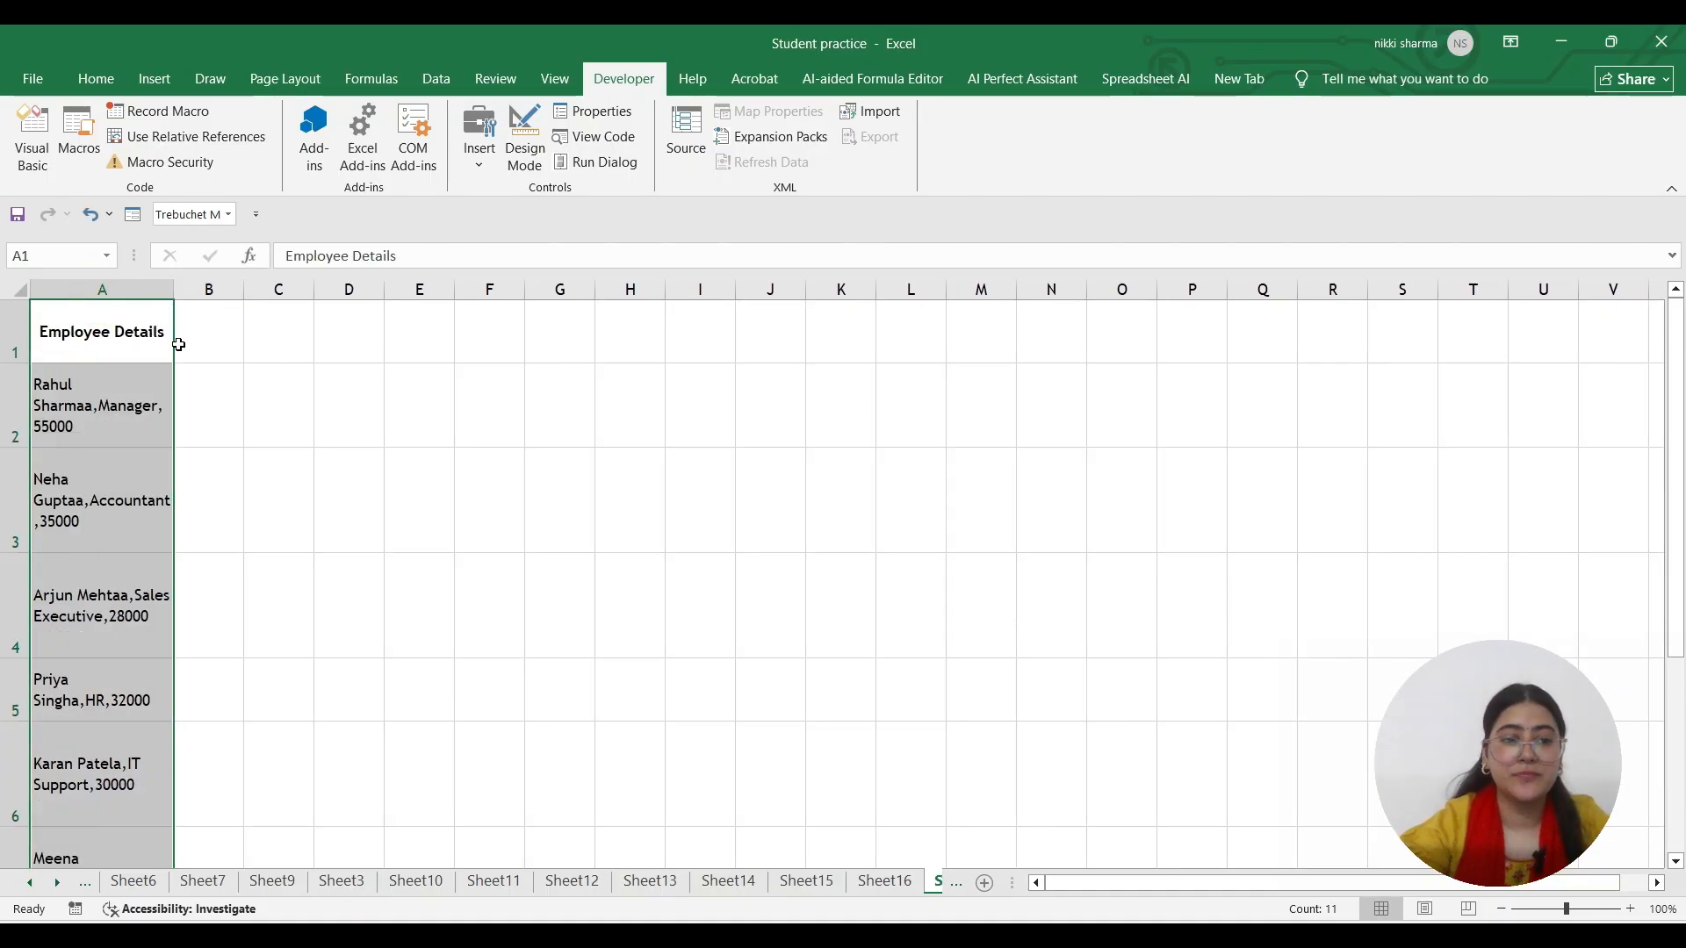
# Enter headings Employee Name, Post Name and Salary in A1, B1 and C1
pyautogui.click(210, 332)
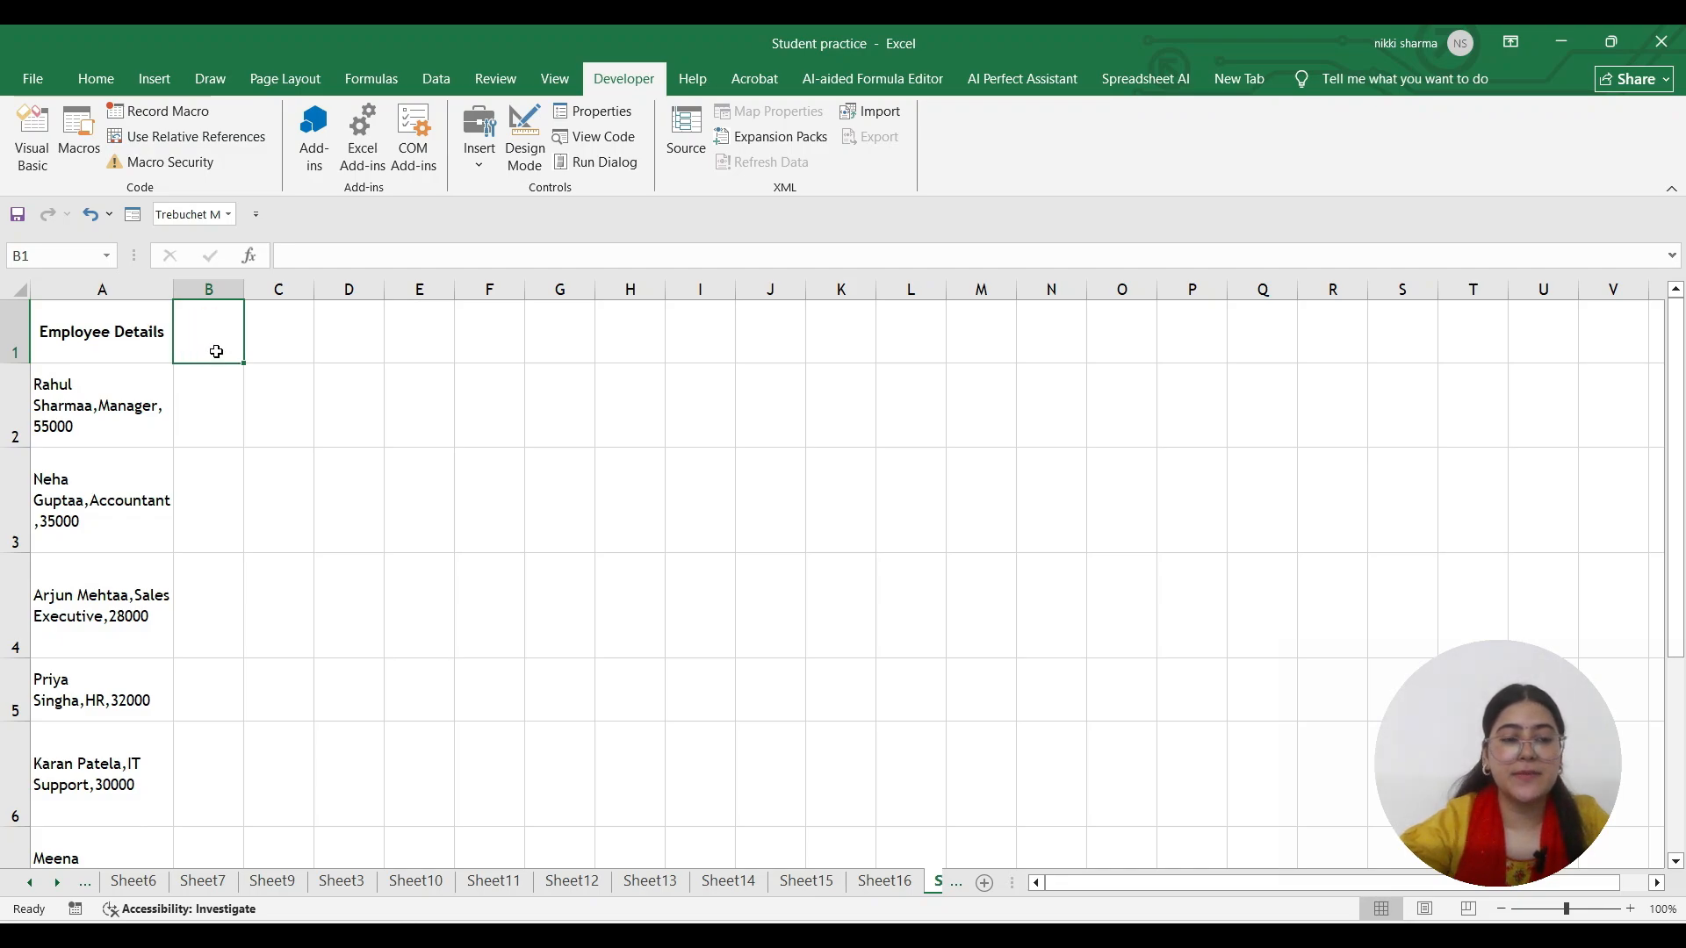
pyautogui.click(152, 331)
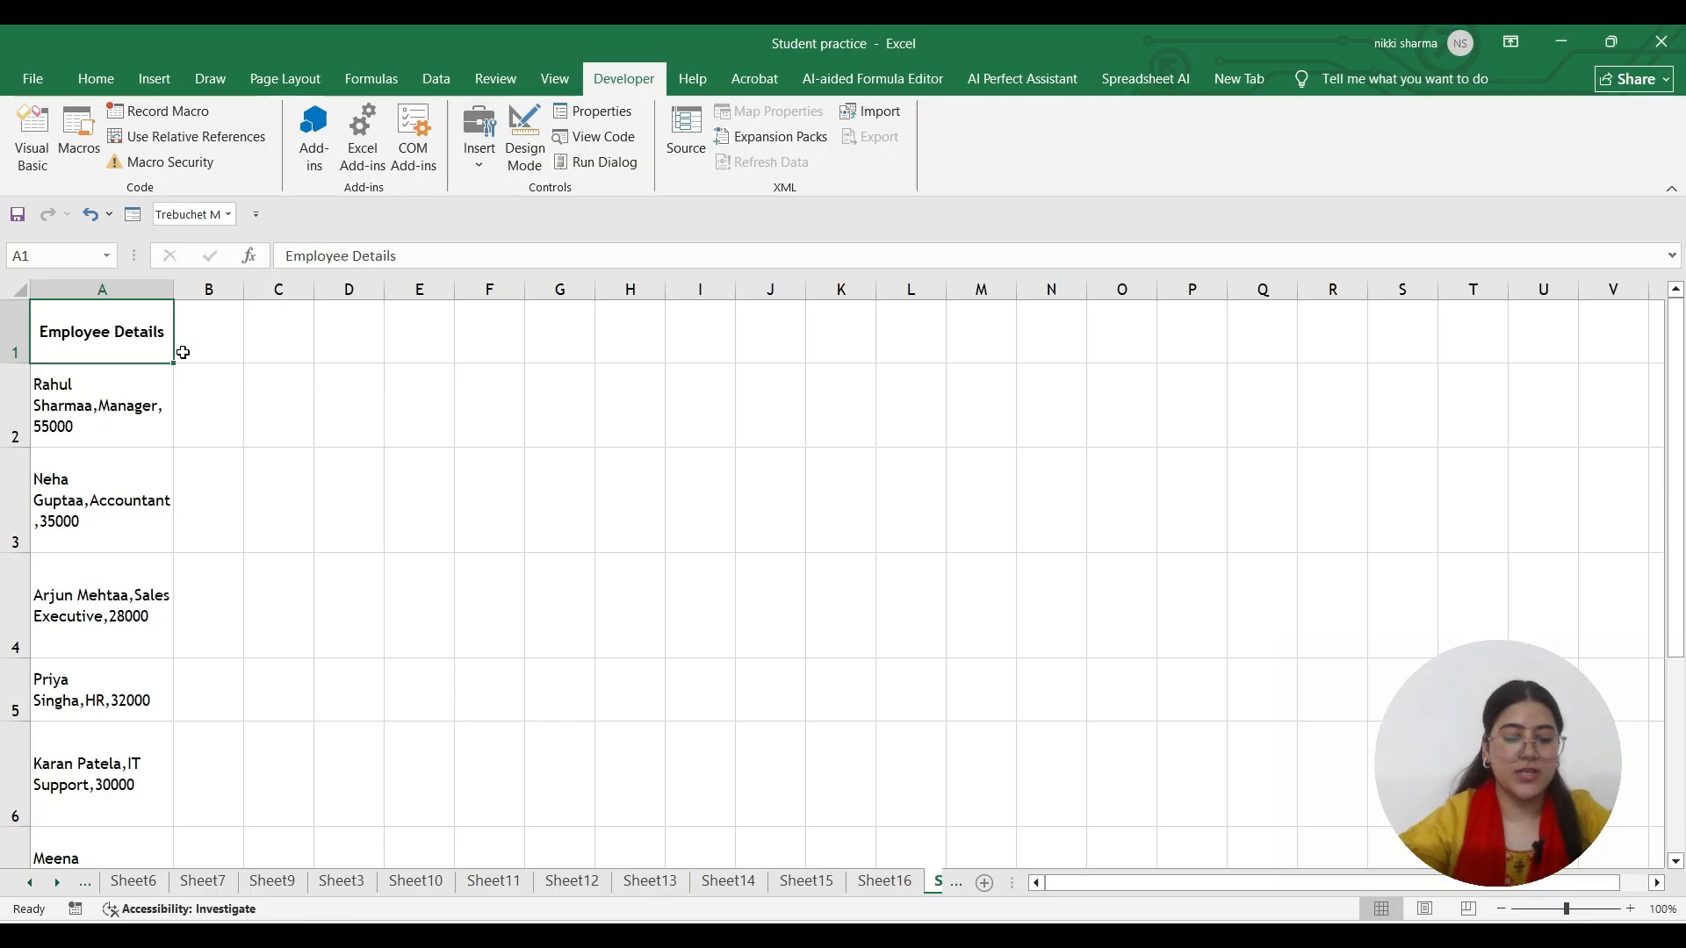
pyautogui.write('Em')
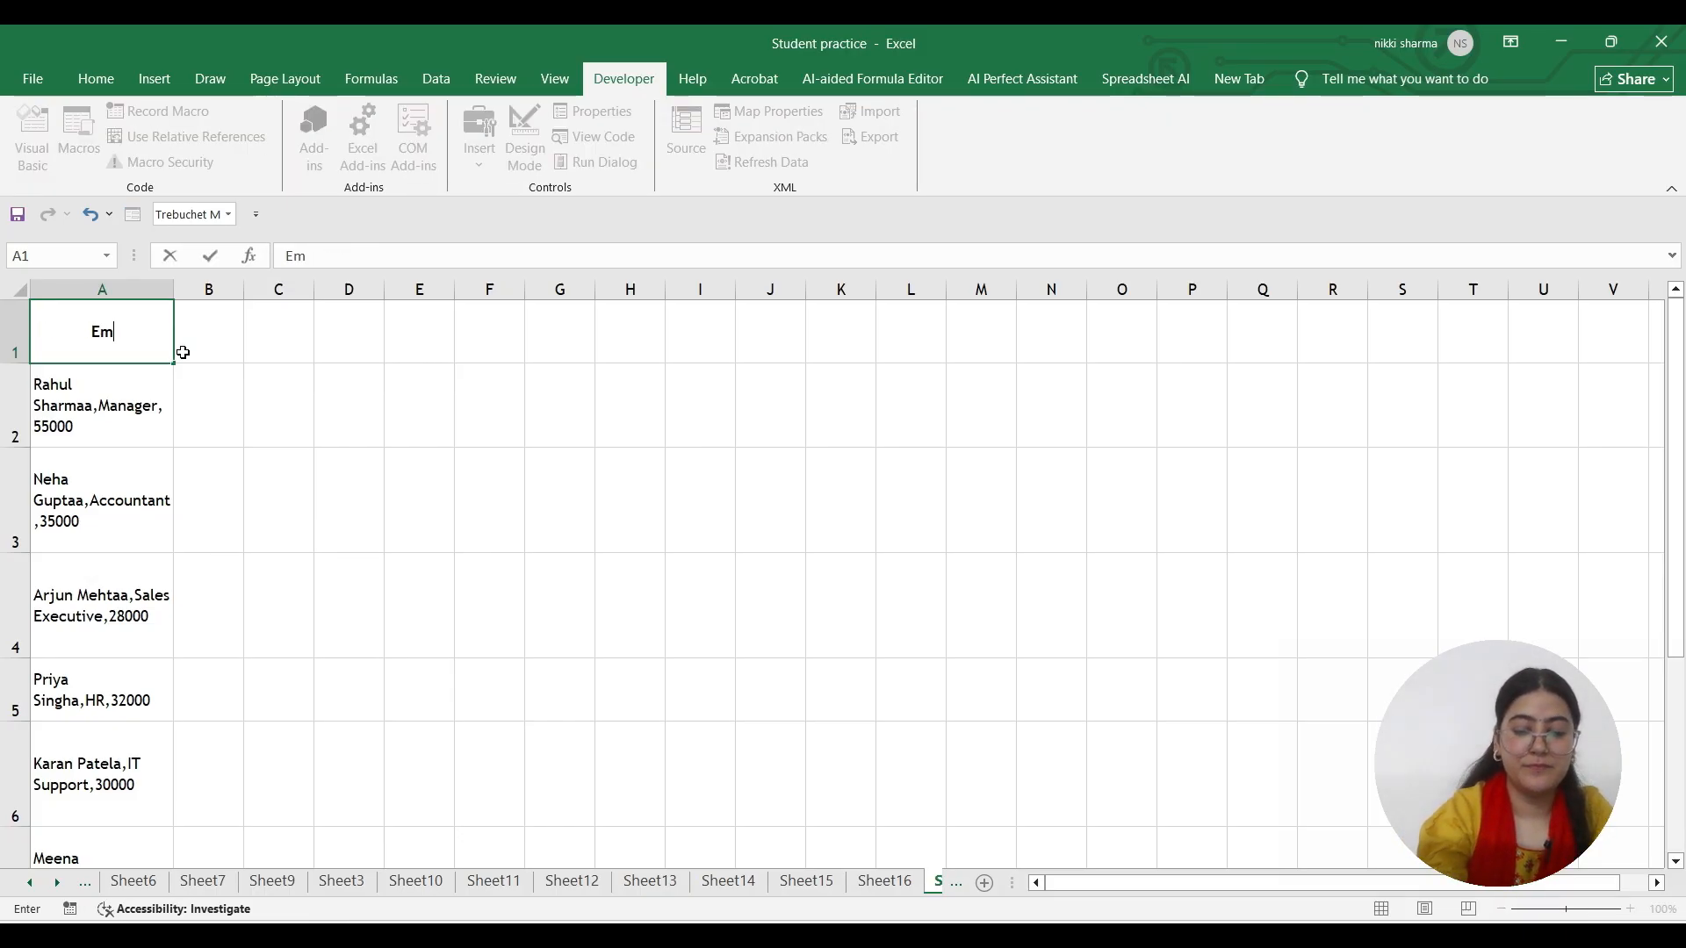
pyautogui.write('olployee')
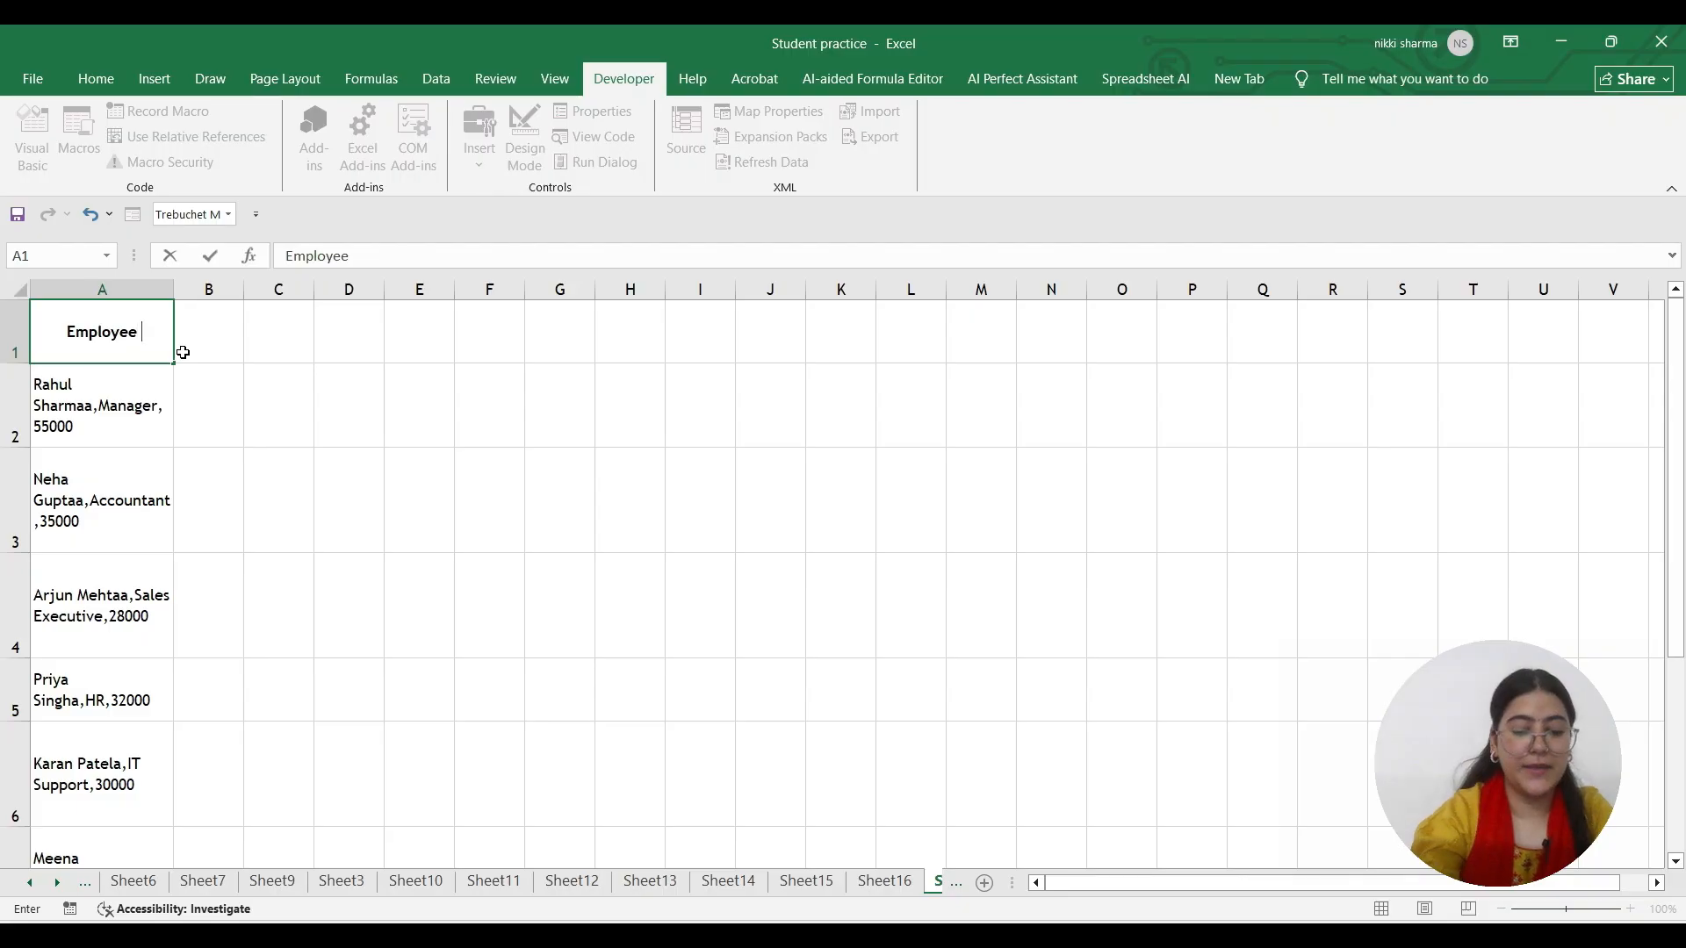
pyautogui.write(' Name')
pyautogui.press('Tab')
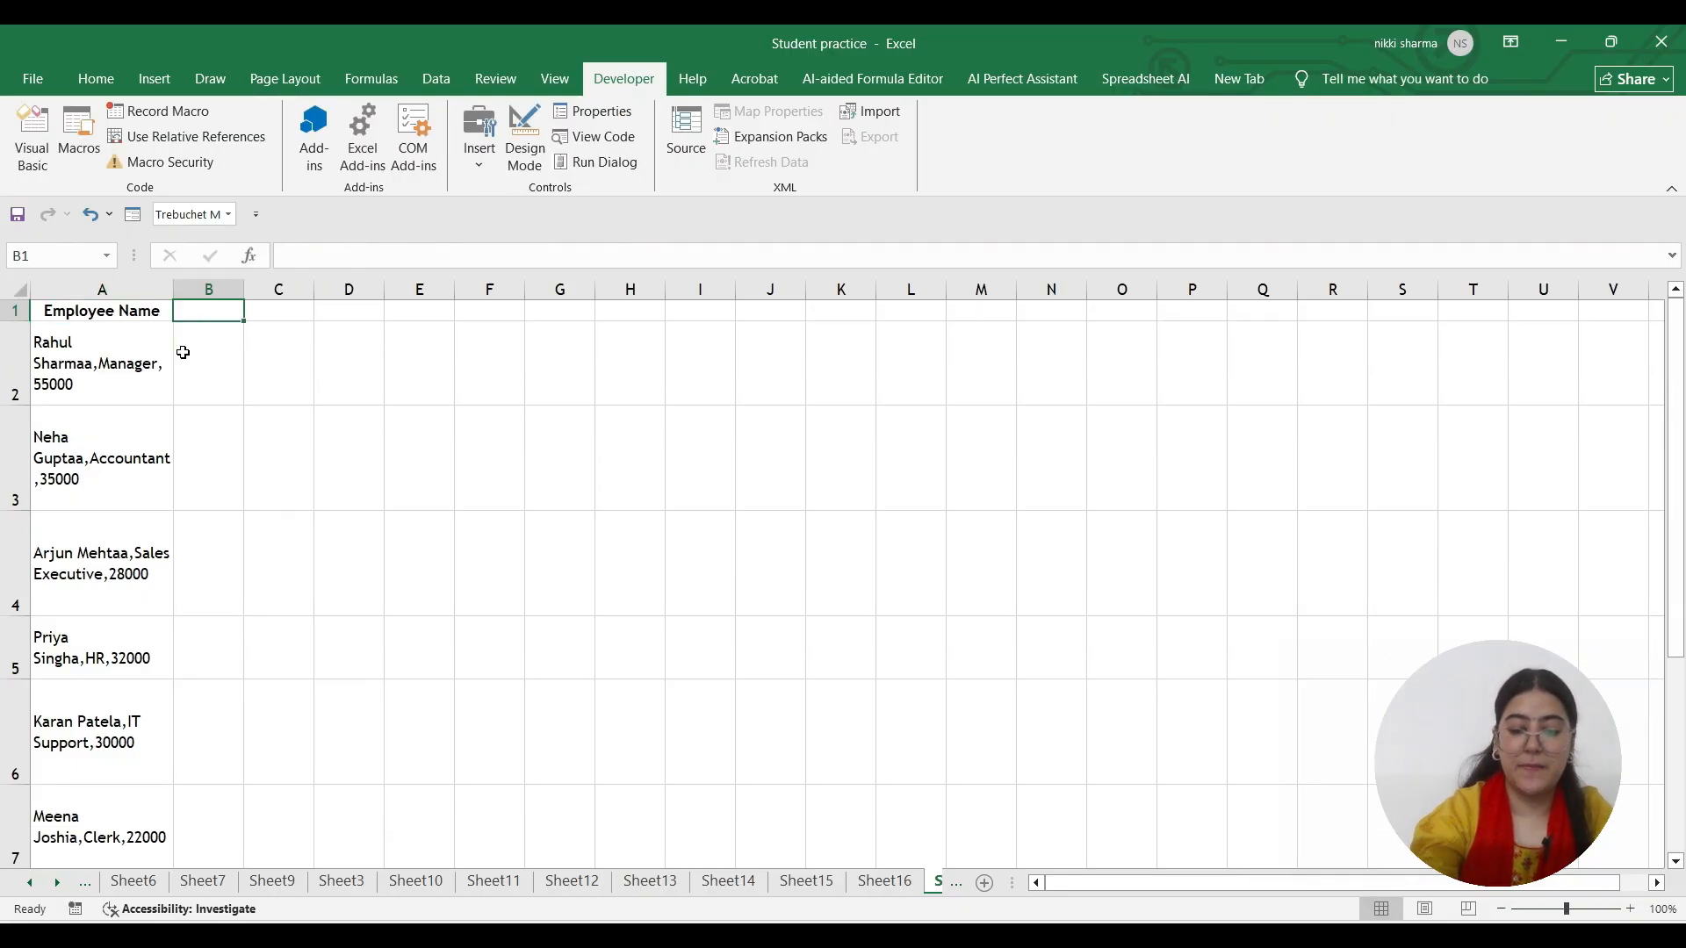
pyautogui.write('Post Name')
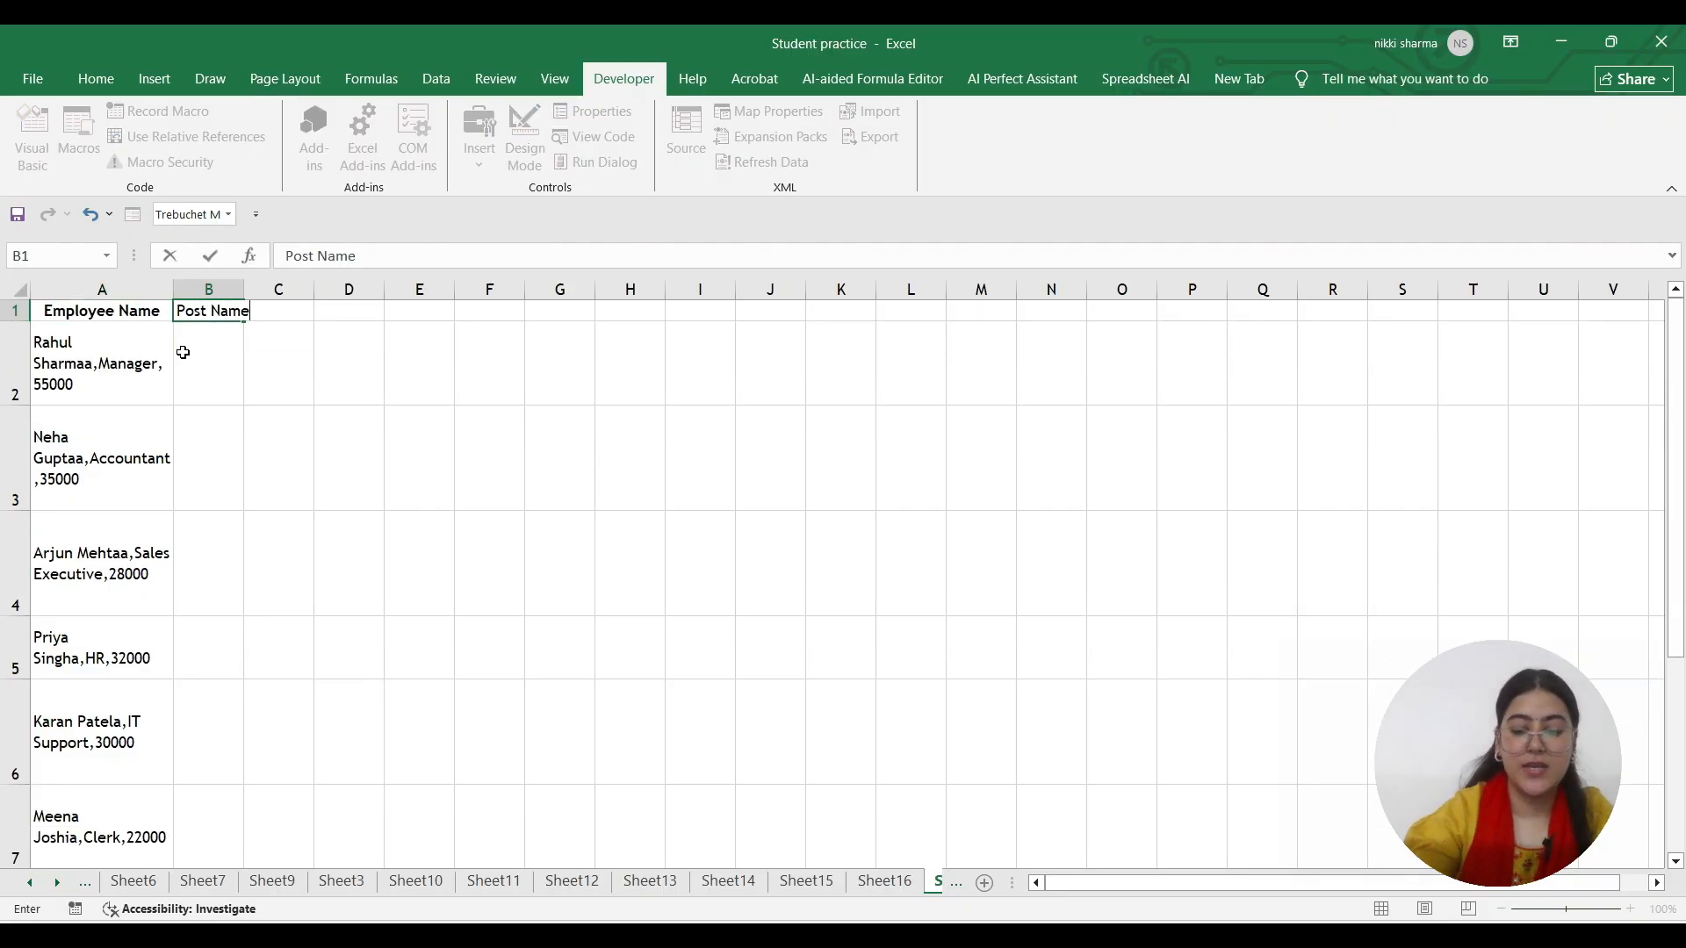
pyautogui.press('Tab')
pyautogui.write('Sala')
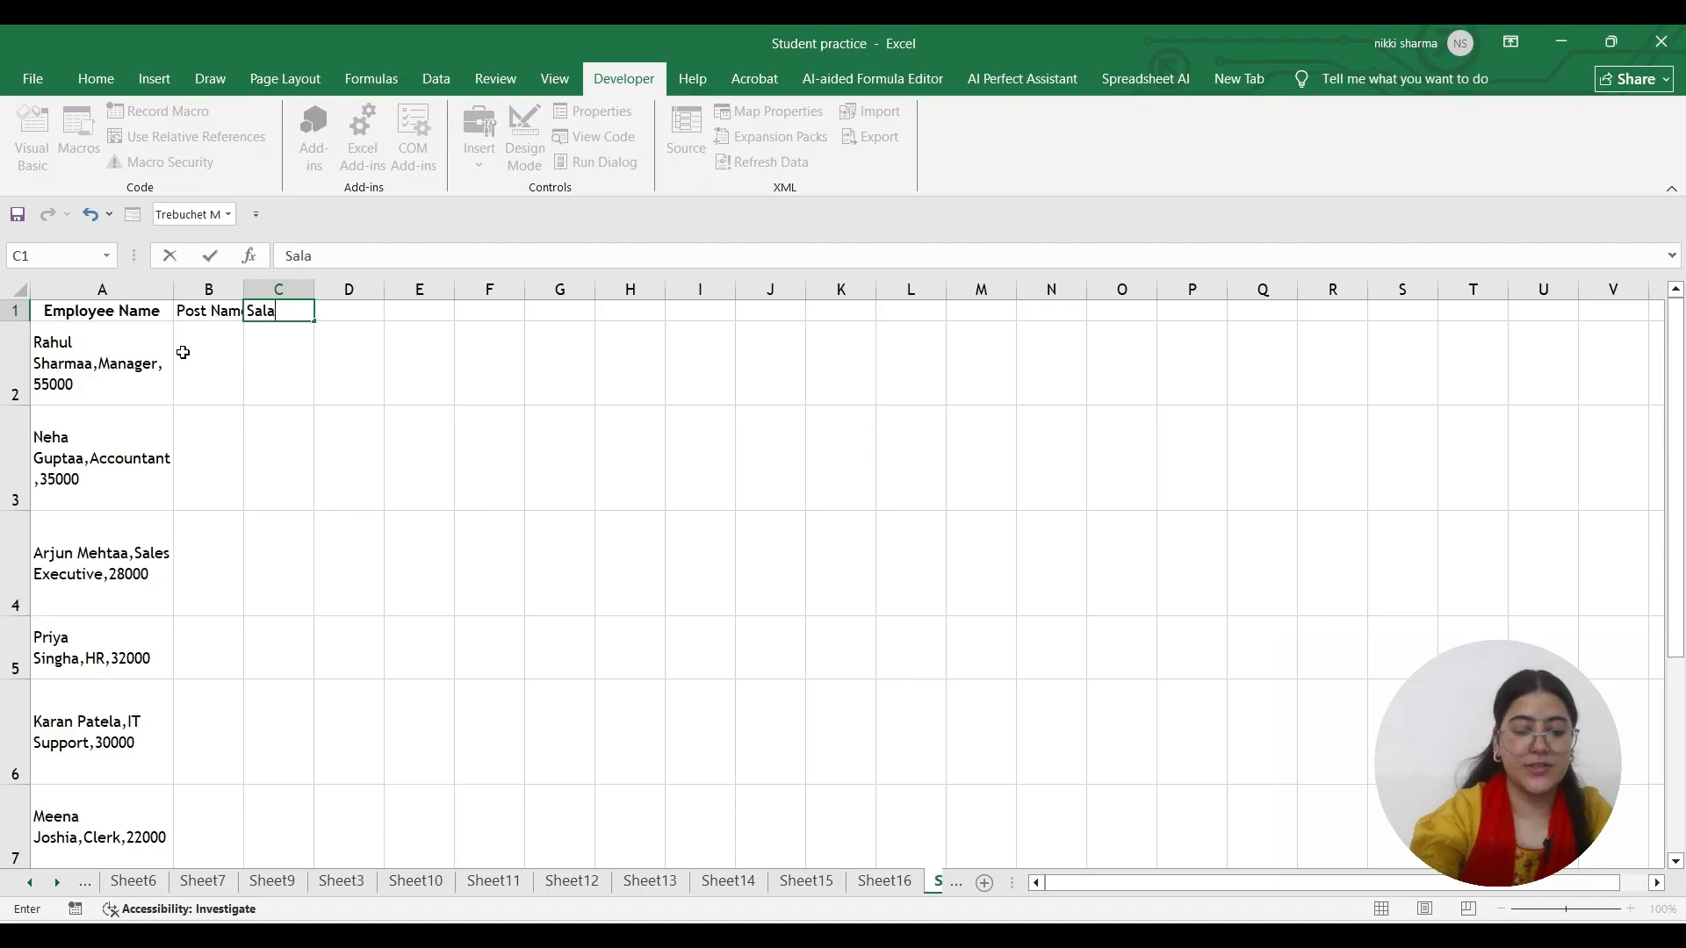
pyautogui.write('ry')
pyautogui.press('Return')
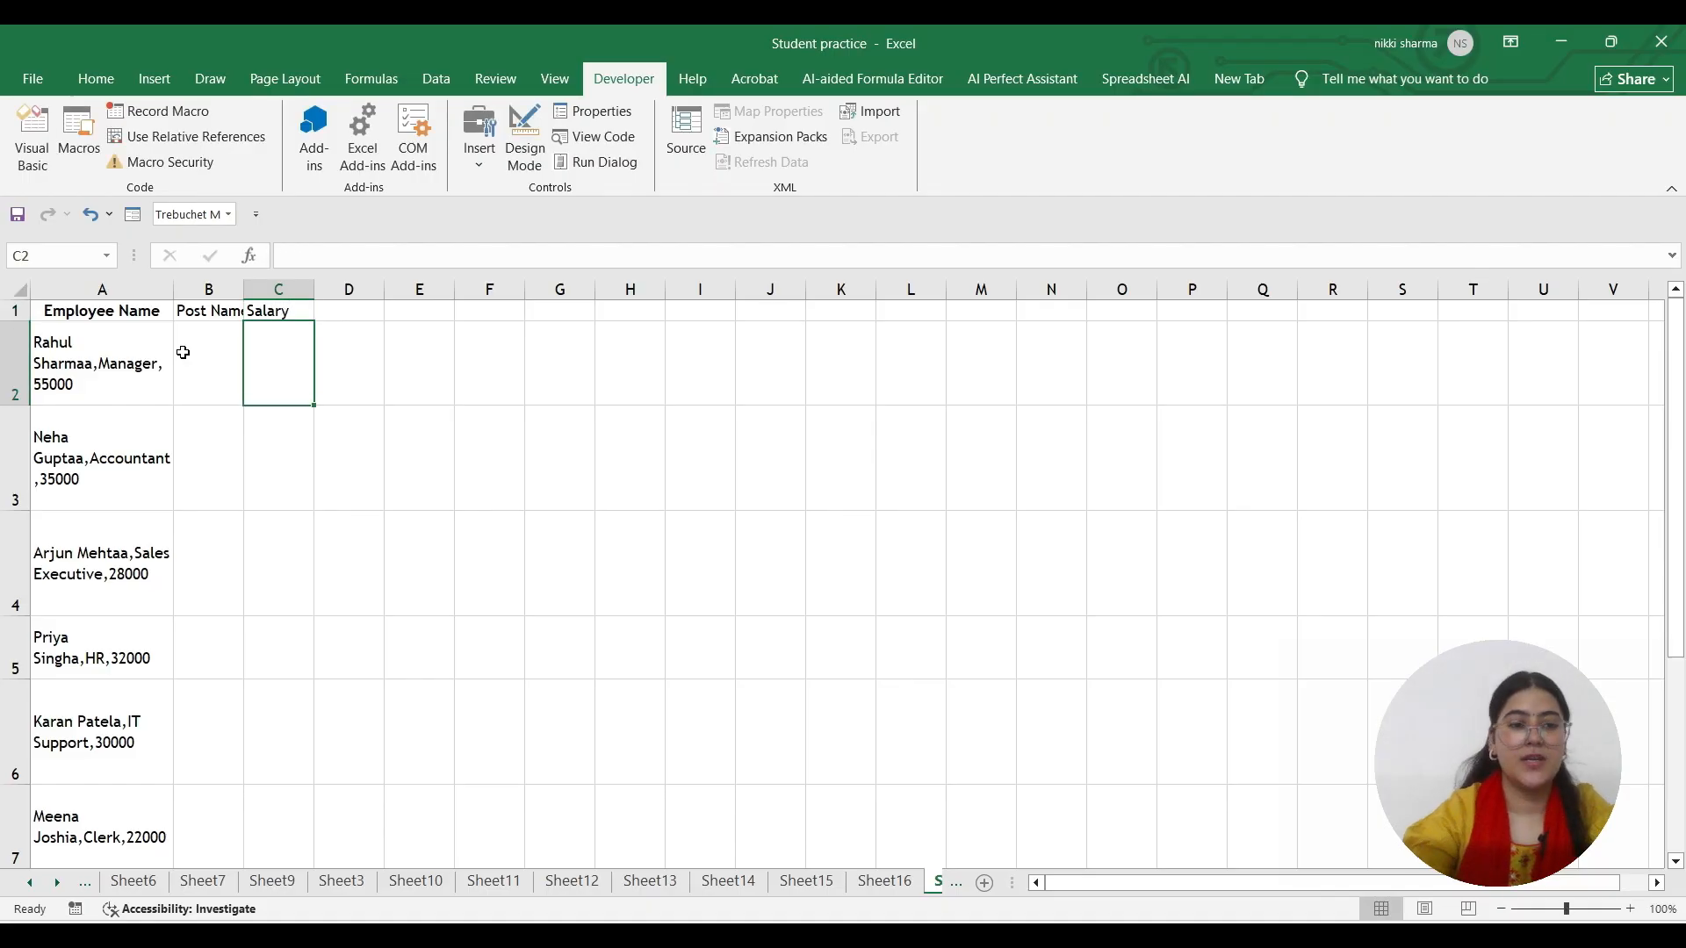
pyautogui.click(128, 374)
# Widen column B, then run the Formatting macro listed from Student practice.xlsm
pyautogui.moveTo(244, 289); pyautogui.dragTo(387, 290)
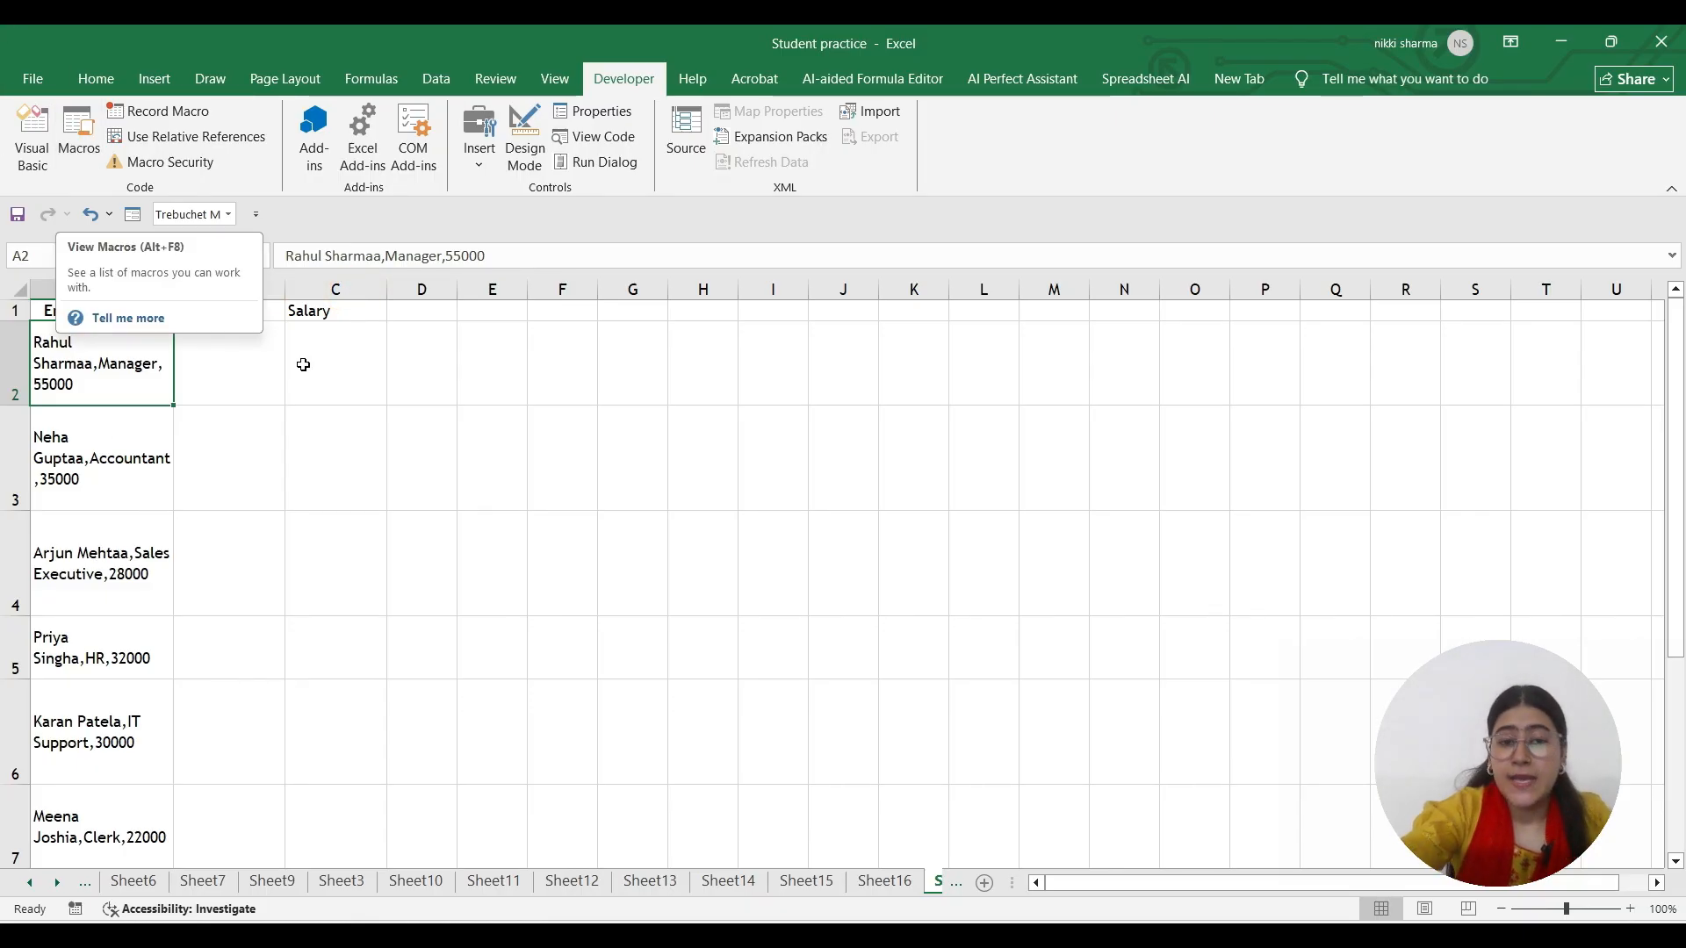
pyautogui.click(72, 132)
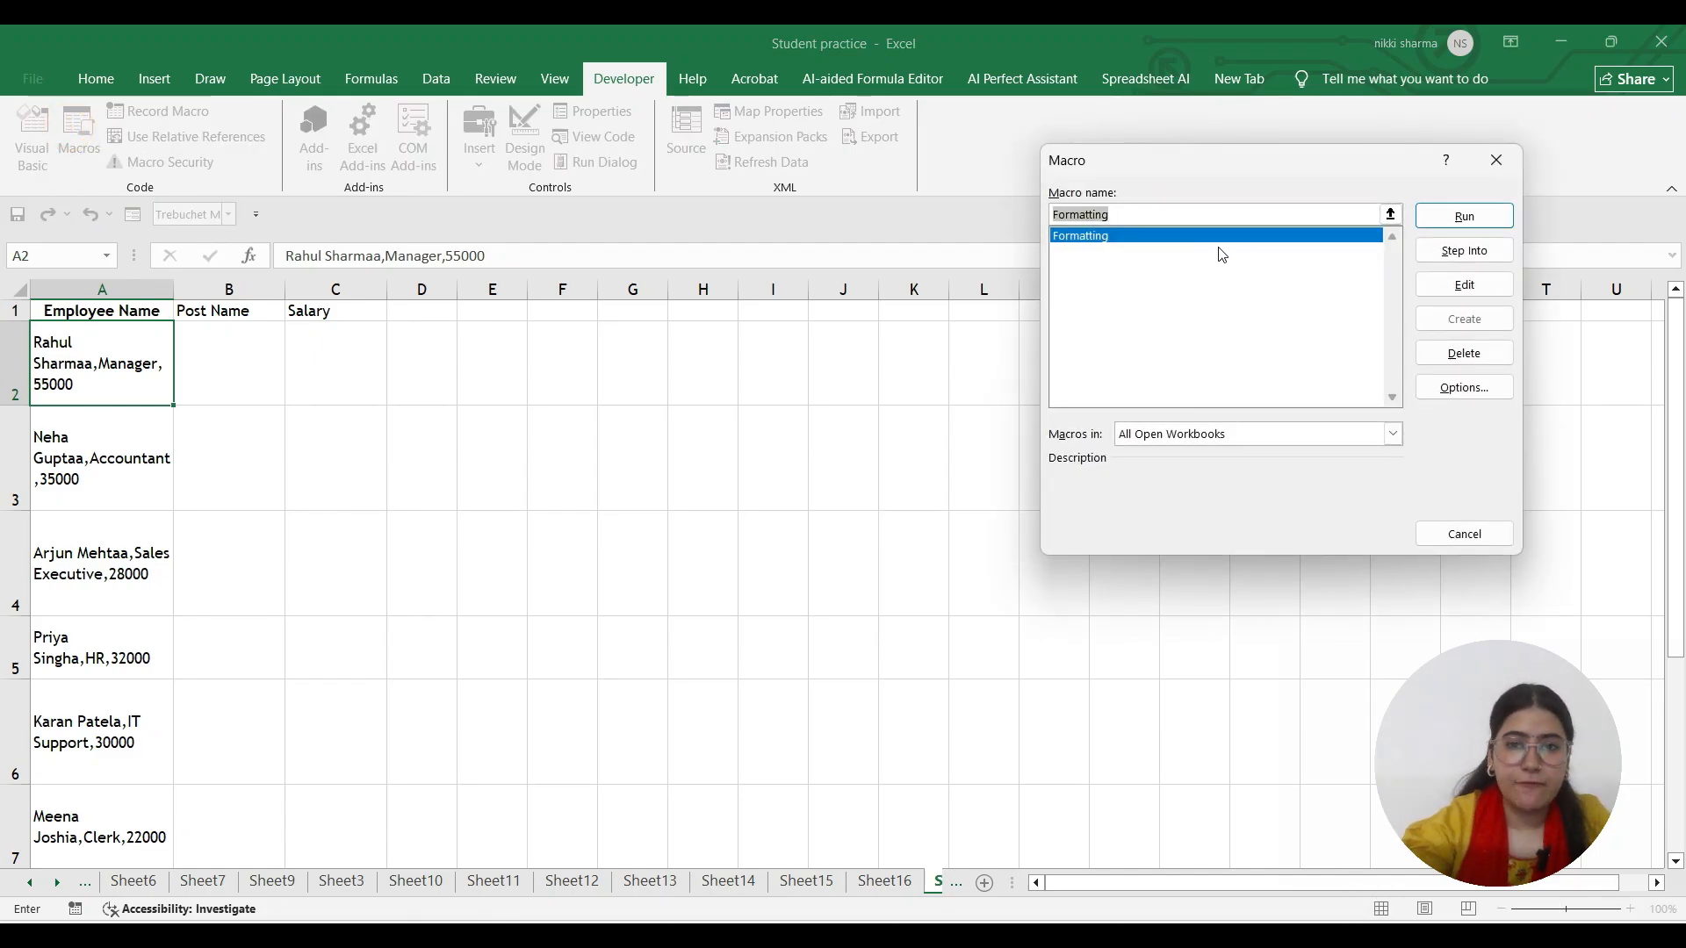
pyautogui.click(1167, 235)
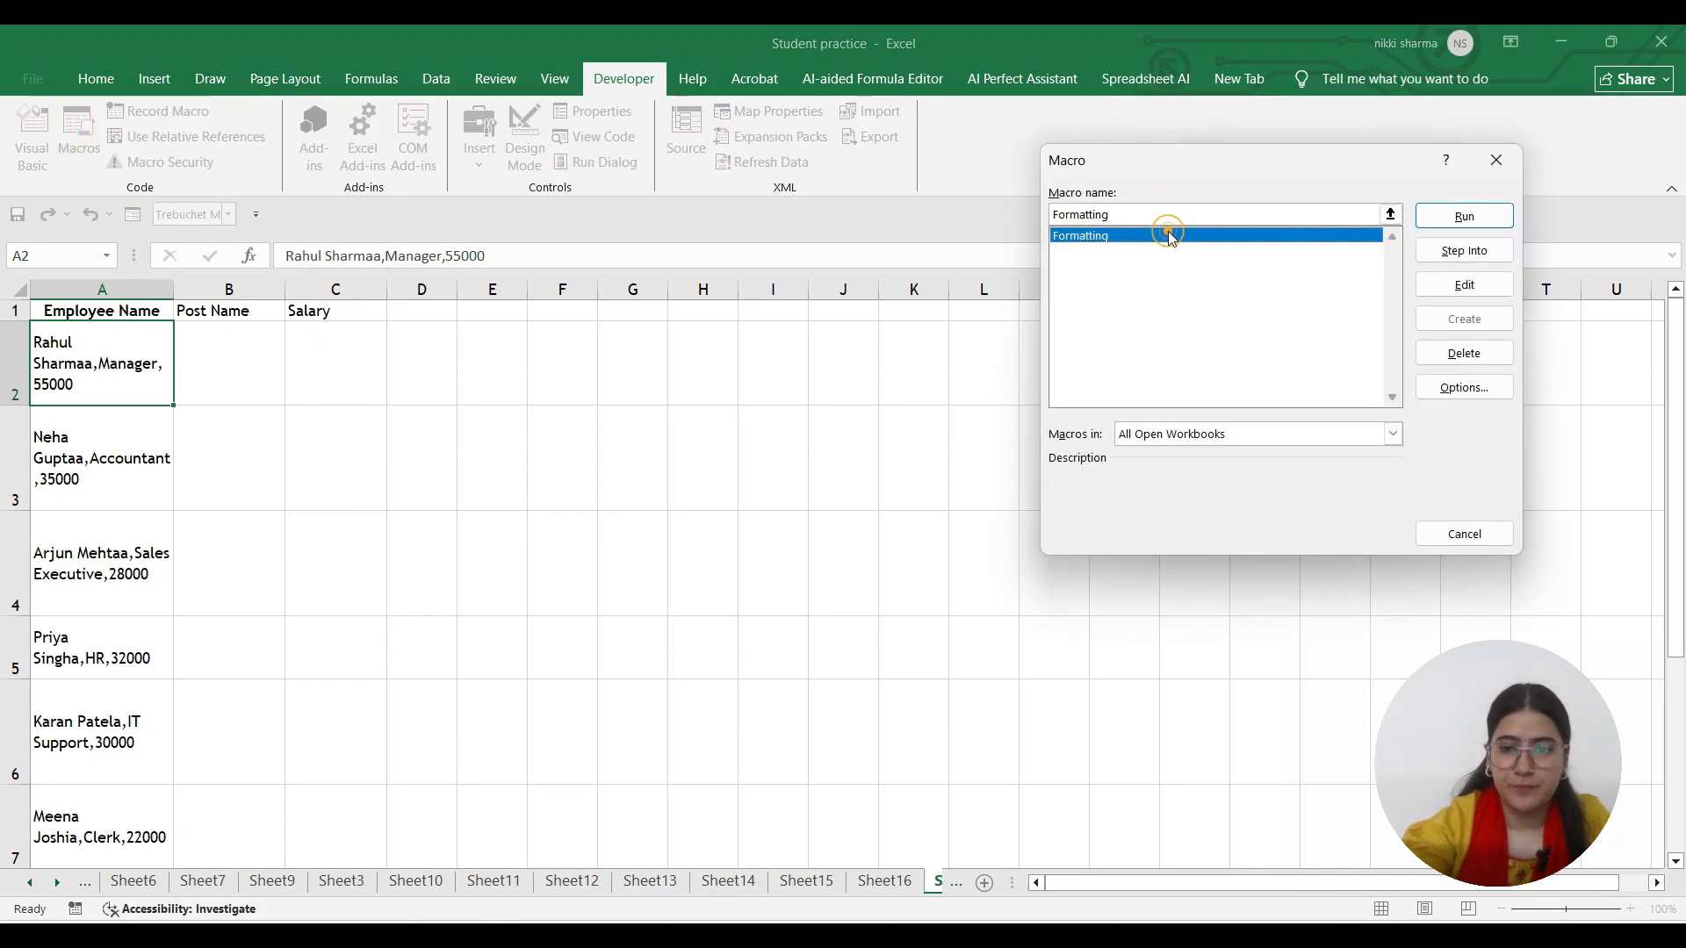
pyautogui.click(1392, 433)
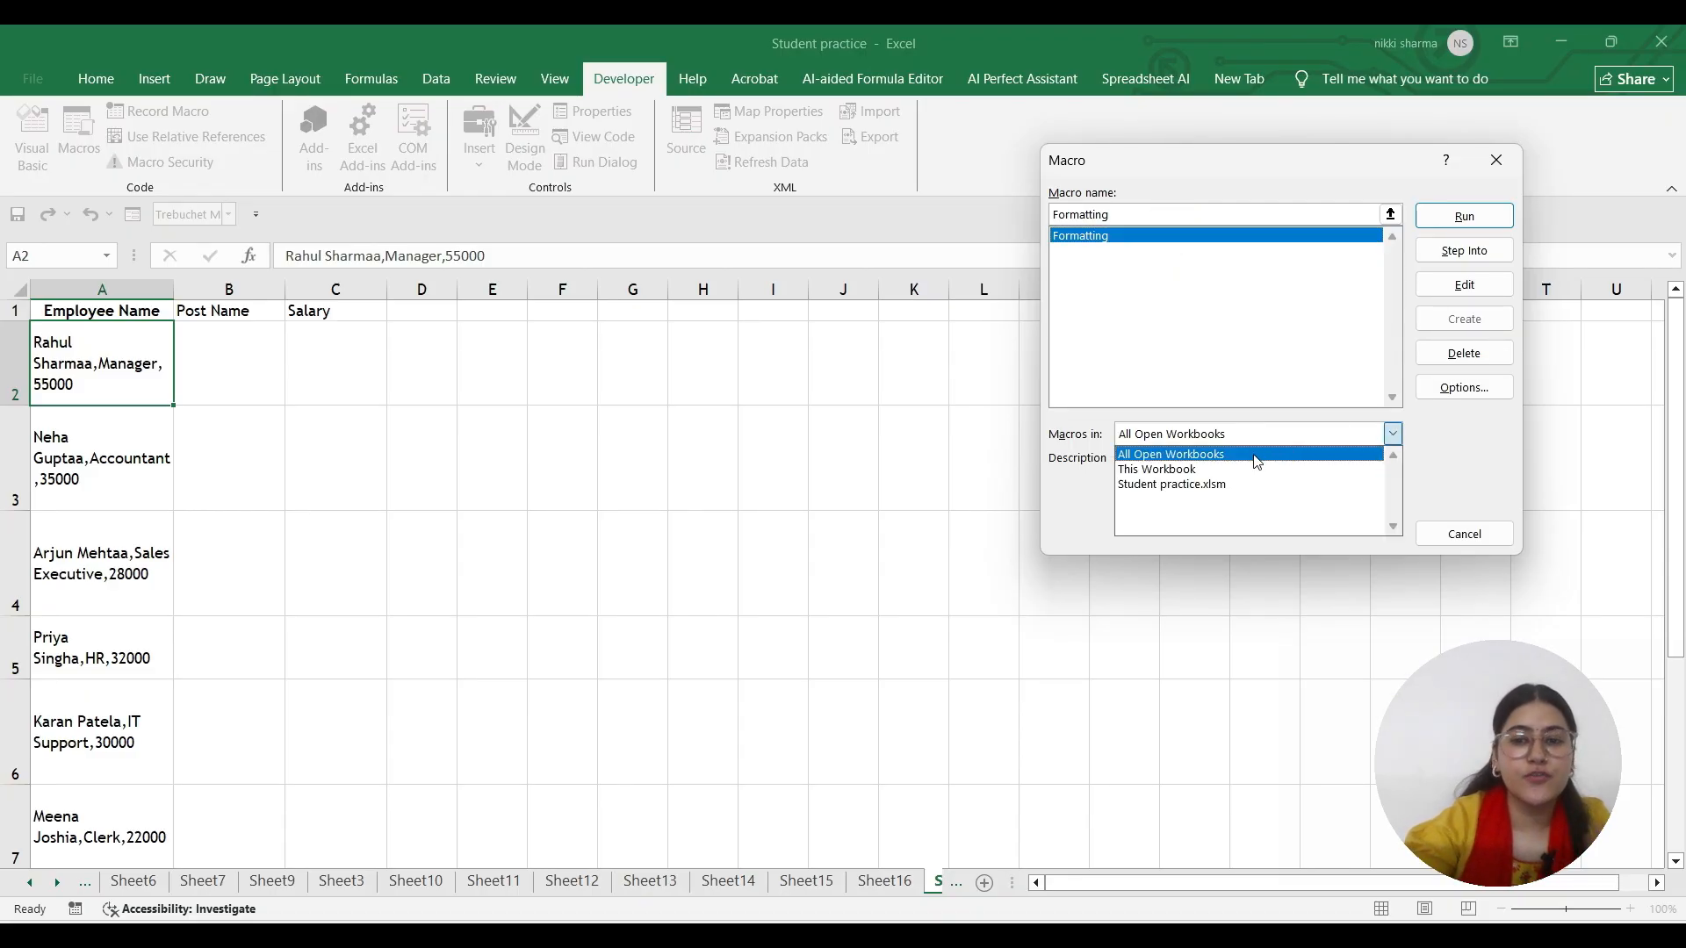
pyautogui.click(1168, 483)
pyautogui.click(1099, 240)
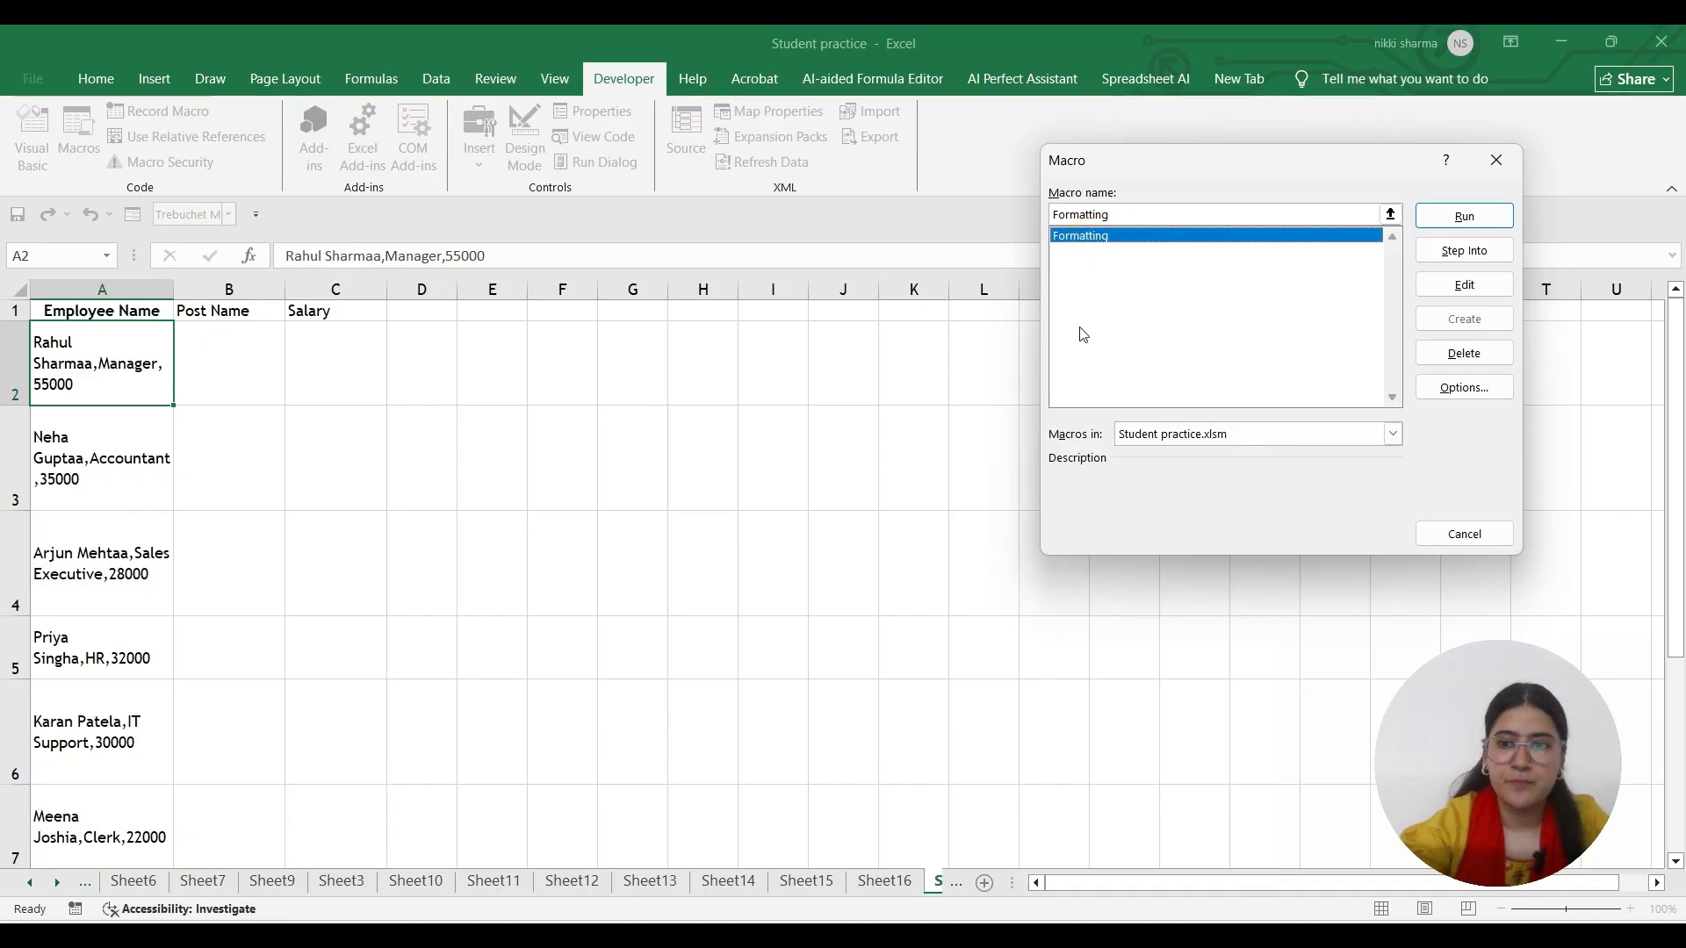
pyautogui.click(1464, 216)
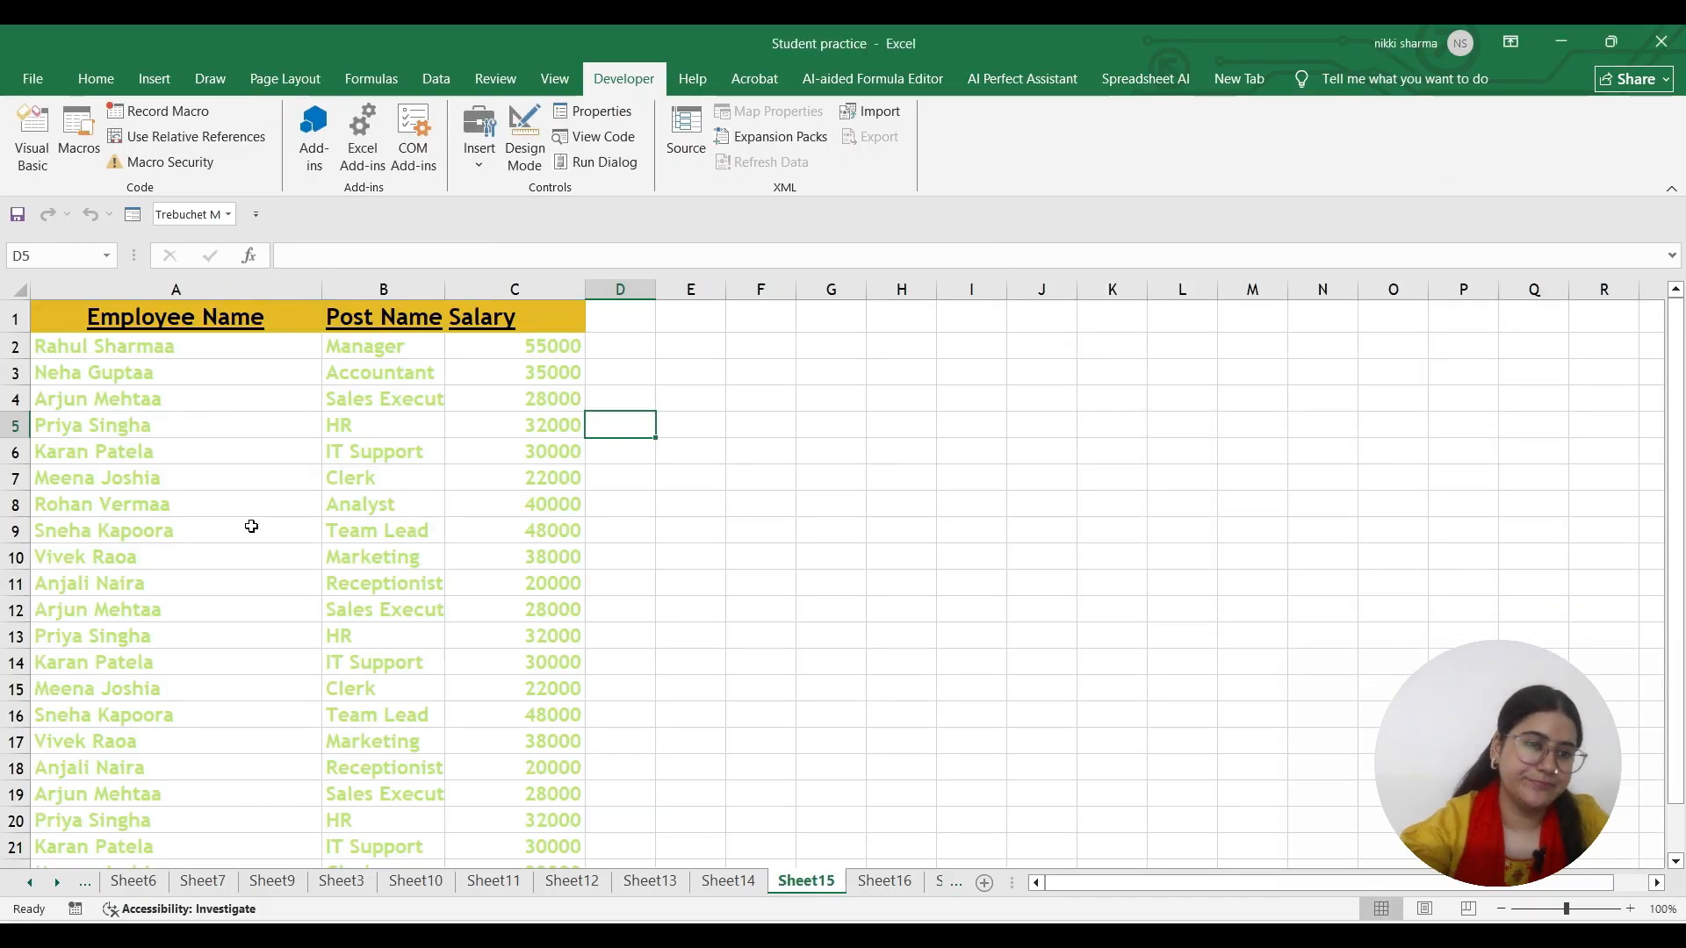
# Switch to Sheet17 and jump to the last used cell of its table with Ctrl+End
pyautogui.click(886, 883)
pyautogui.click(939, 884)
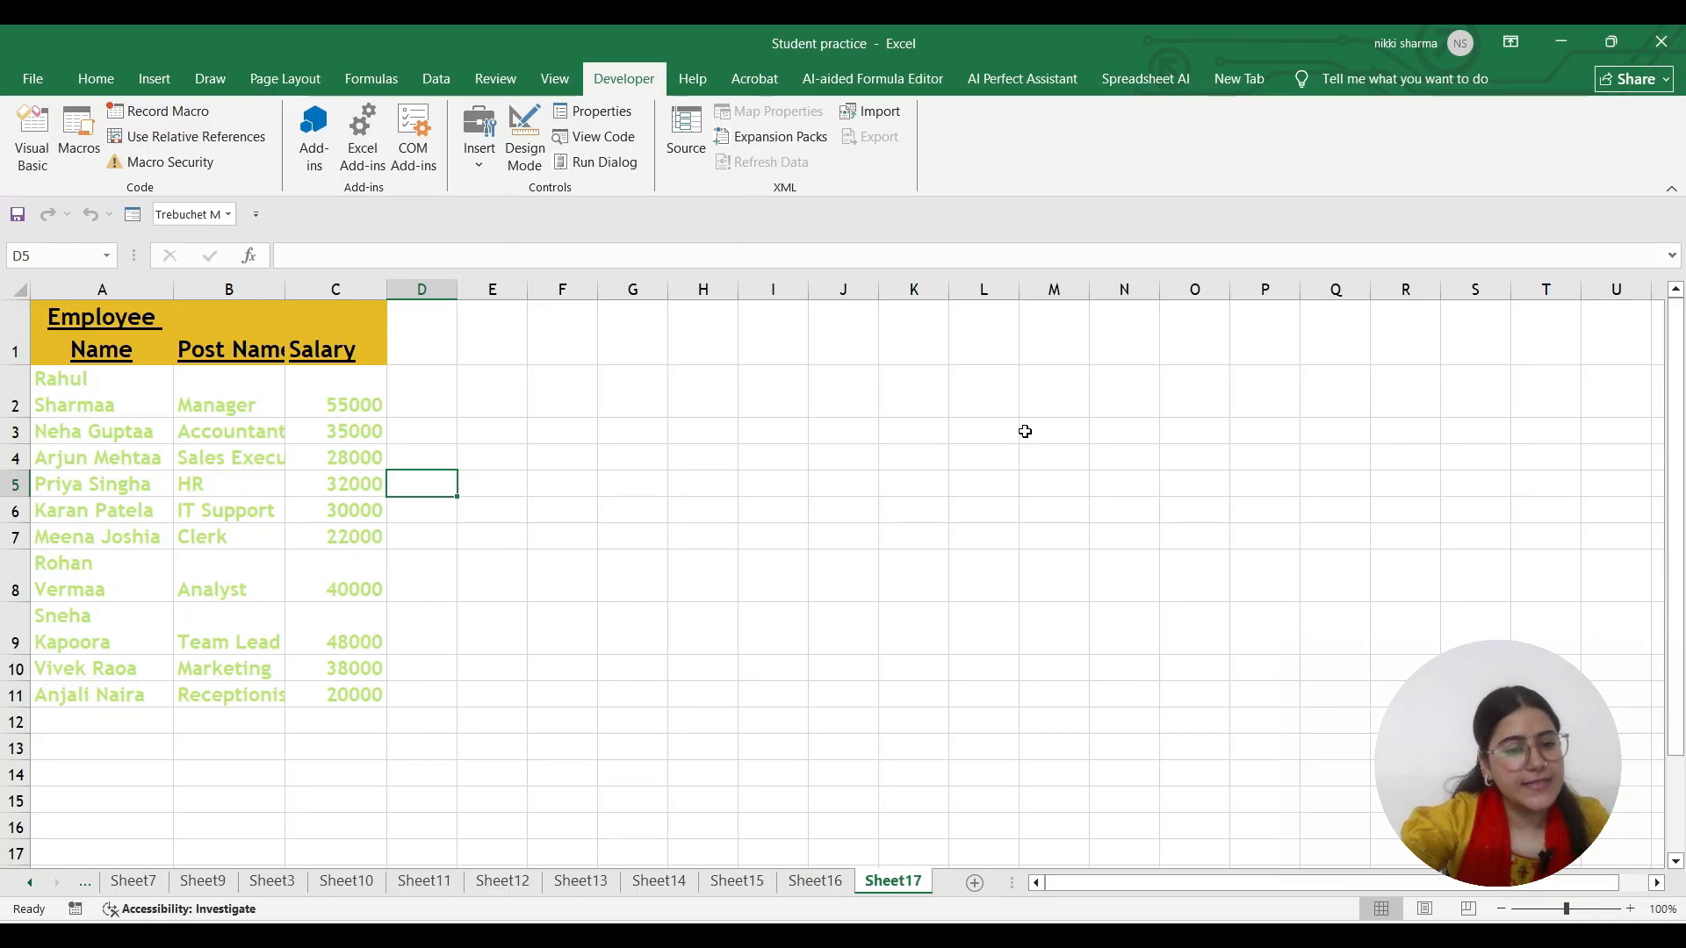
pyautogui.hotkey('ctrl', 'End')
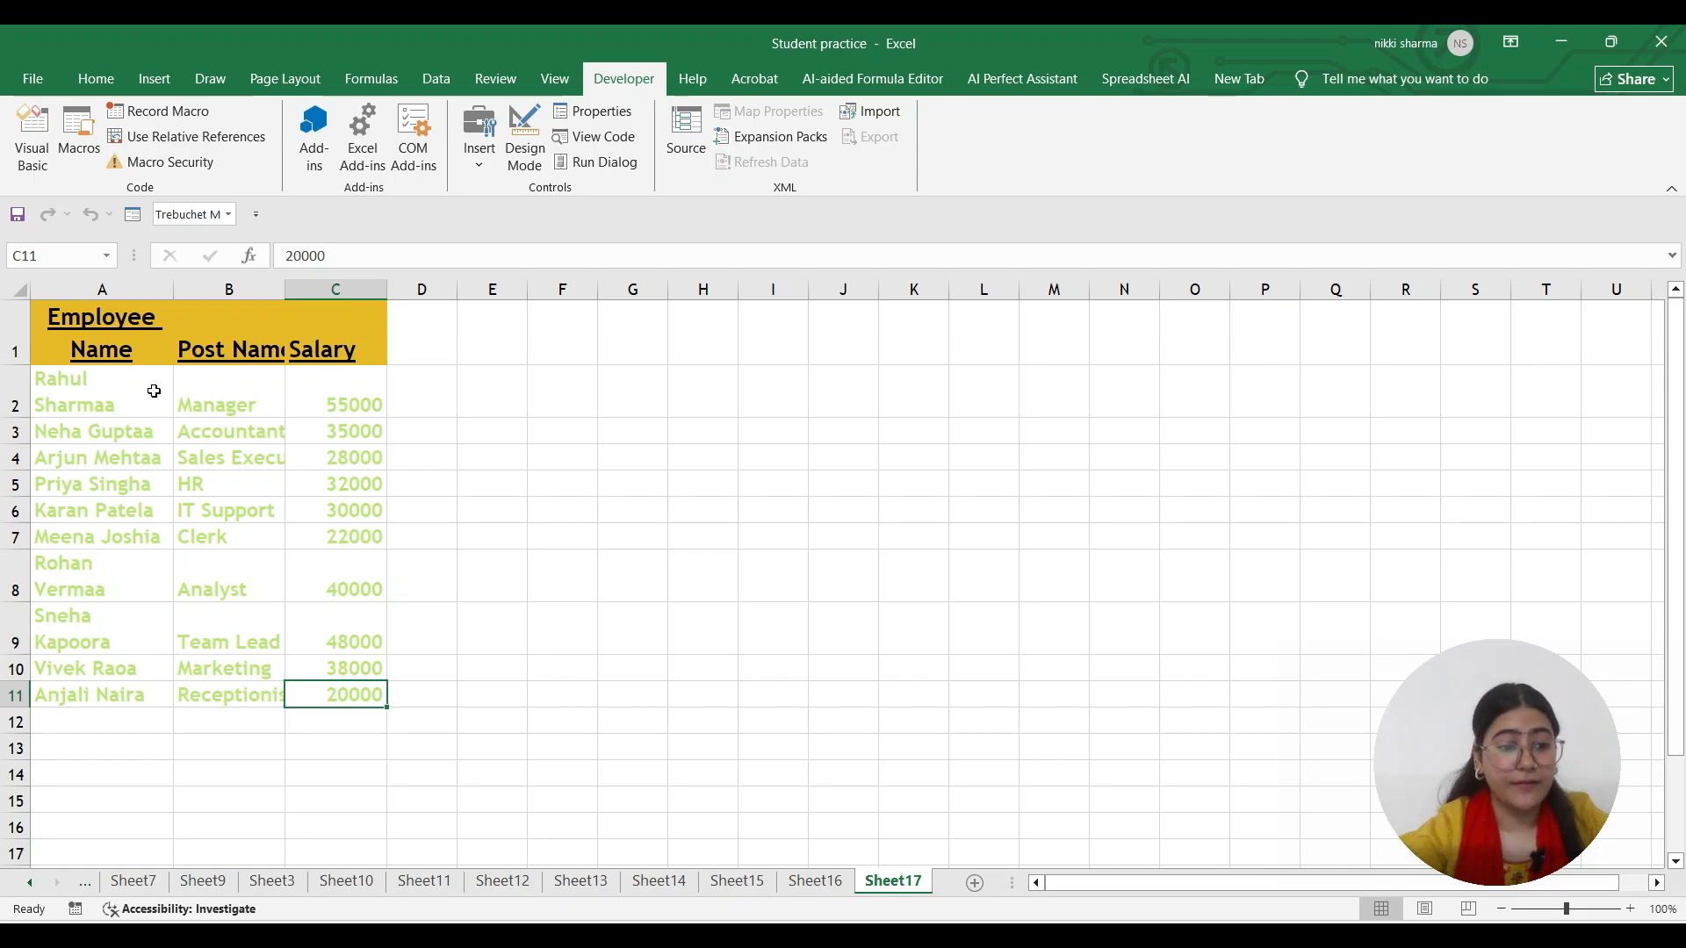
# Paste the copied comma-separated employee rows into the first empty cell below the Sheet17 table
pyautogui.click(82, 720)
pyautogui.hotkey('ctrl', 'v')
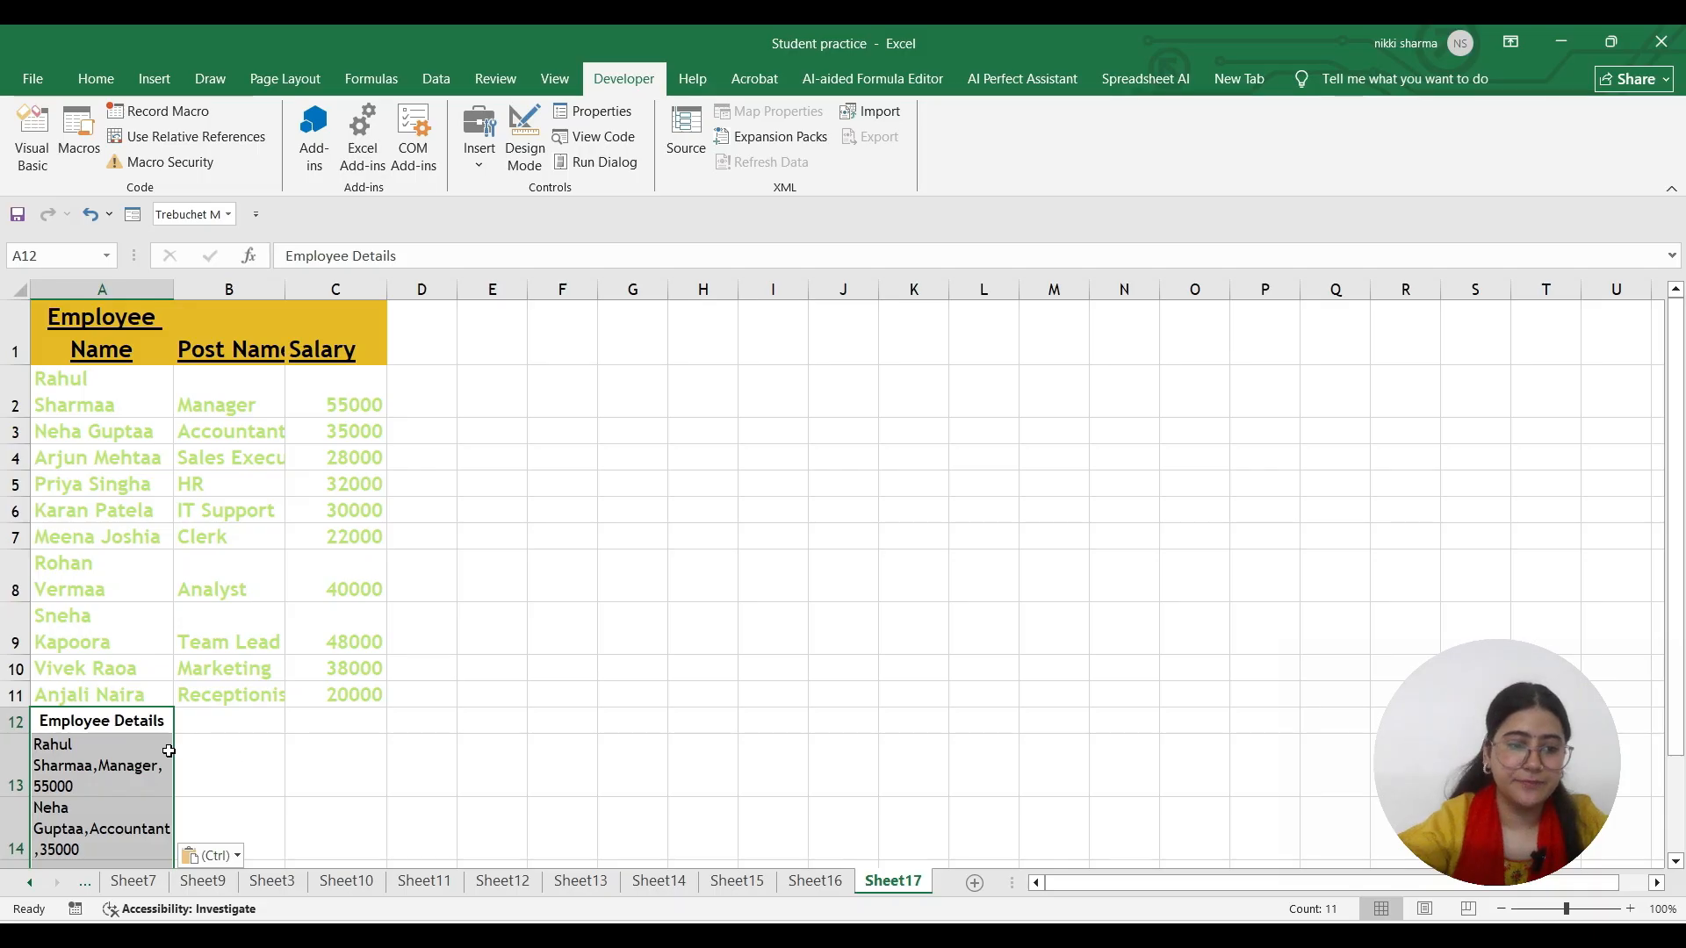
pyautogui.click(147, 725)
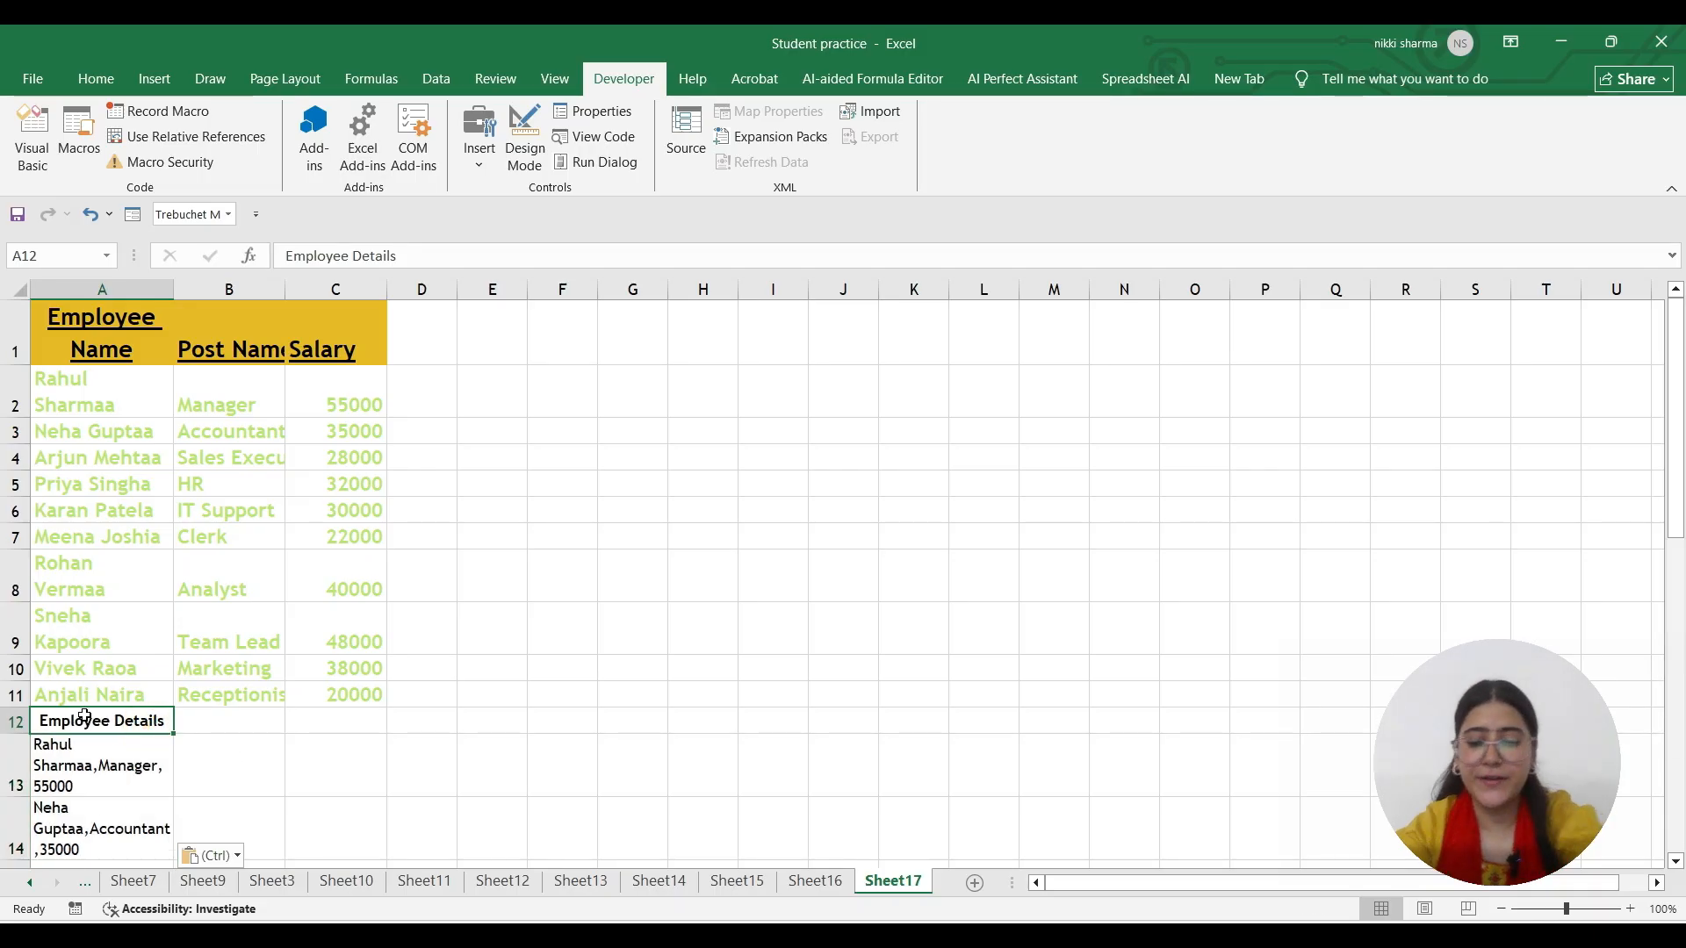
pyautogui.moveTo(132, 760); pyautogui.dragTo(149, 811)
pyautogui.moveTo(147, 802); pyautogui.dragTo(147, 803)
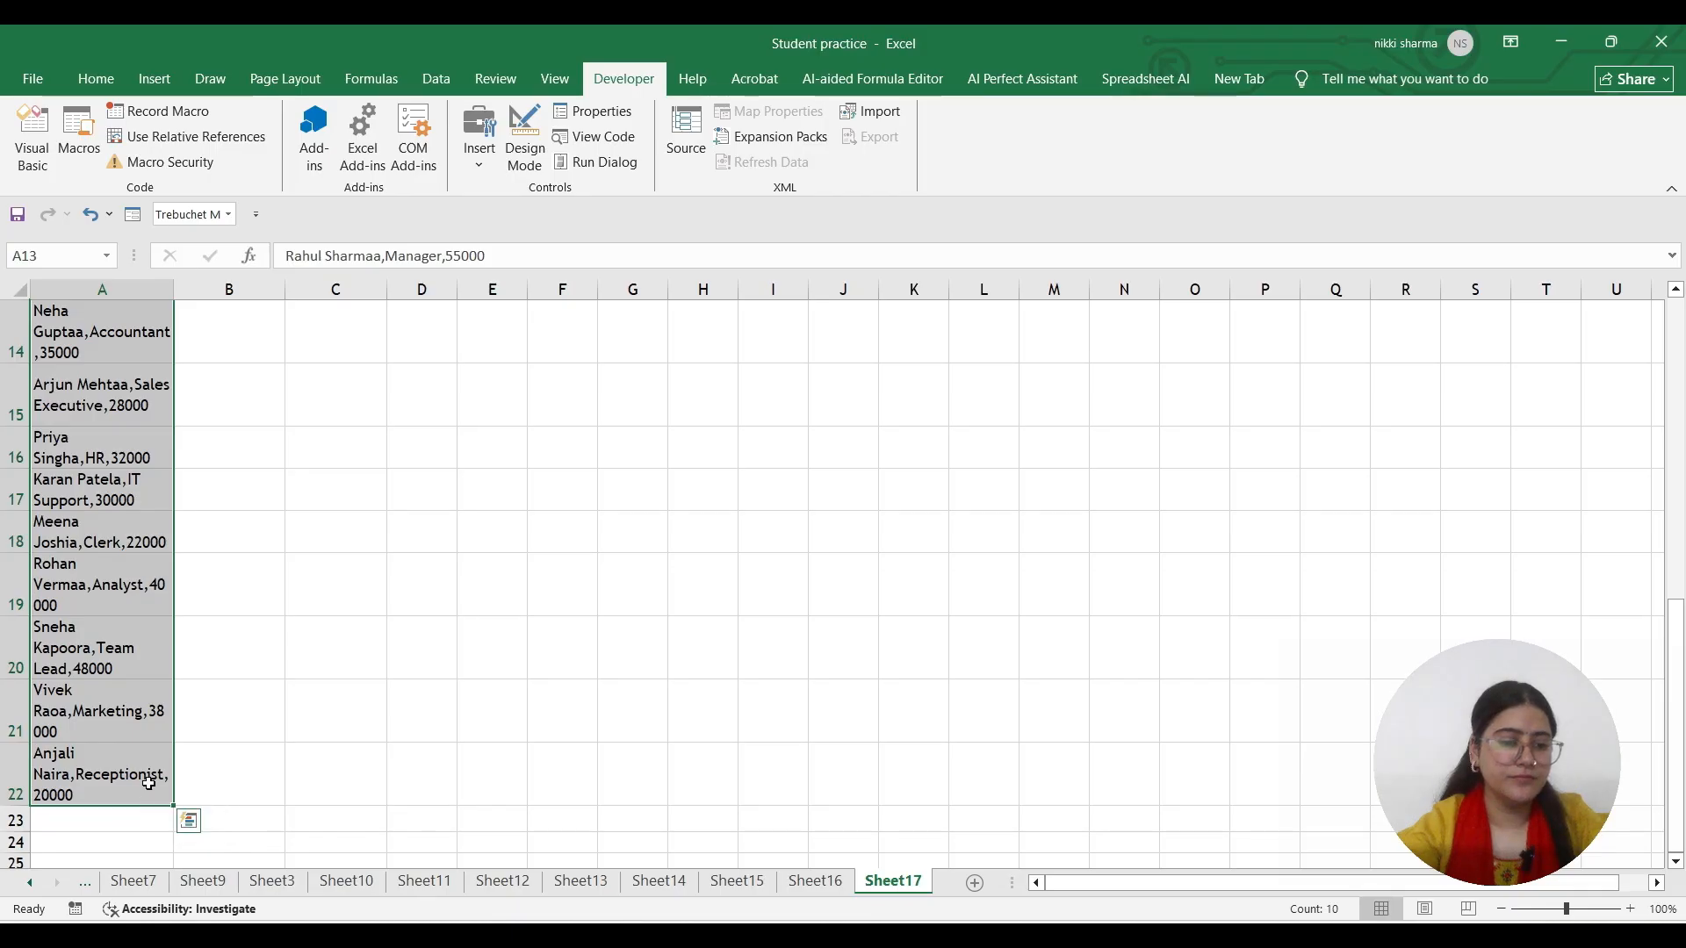
pyautogui.scroll(3, 76, 650)
# Move rows A13:A22 up to A12 and run the split macro with Ctrl+Q, accepting the replacement
pyautogui.click(101, 557)
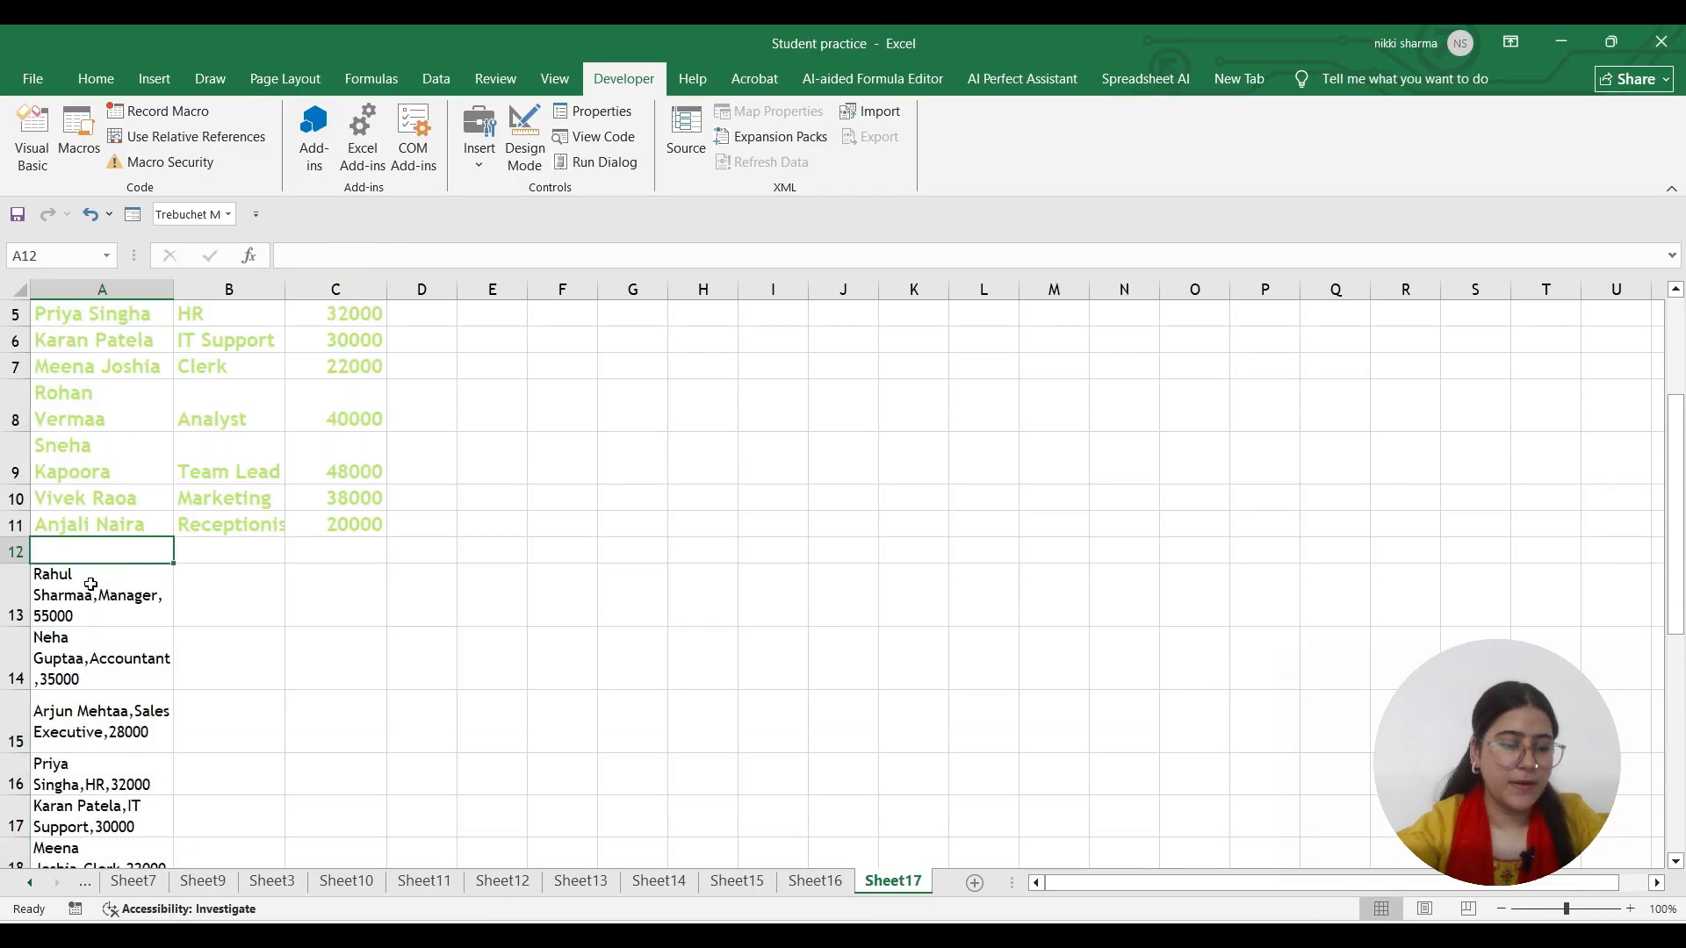
pyautogui.moveTo(90, 585); pyautogui.dragTo(158, 773)
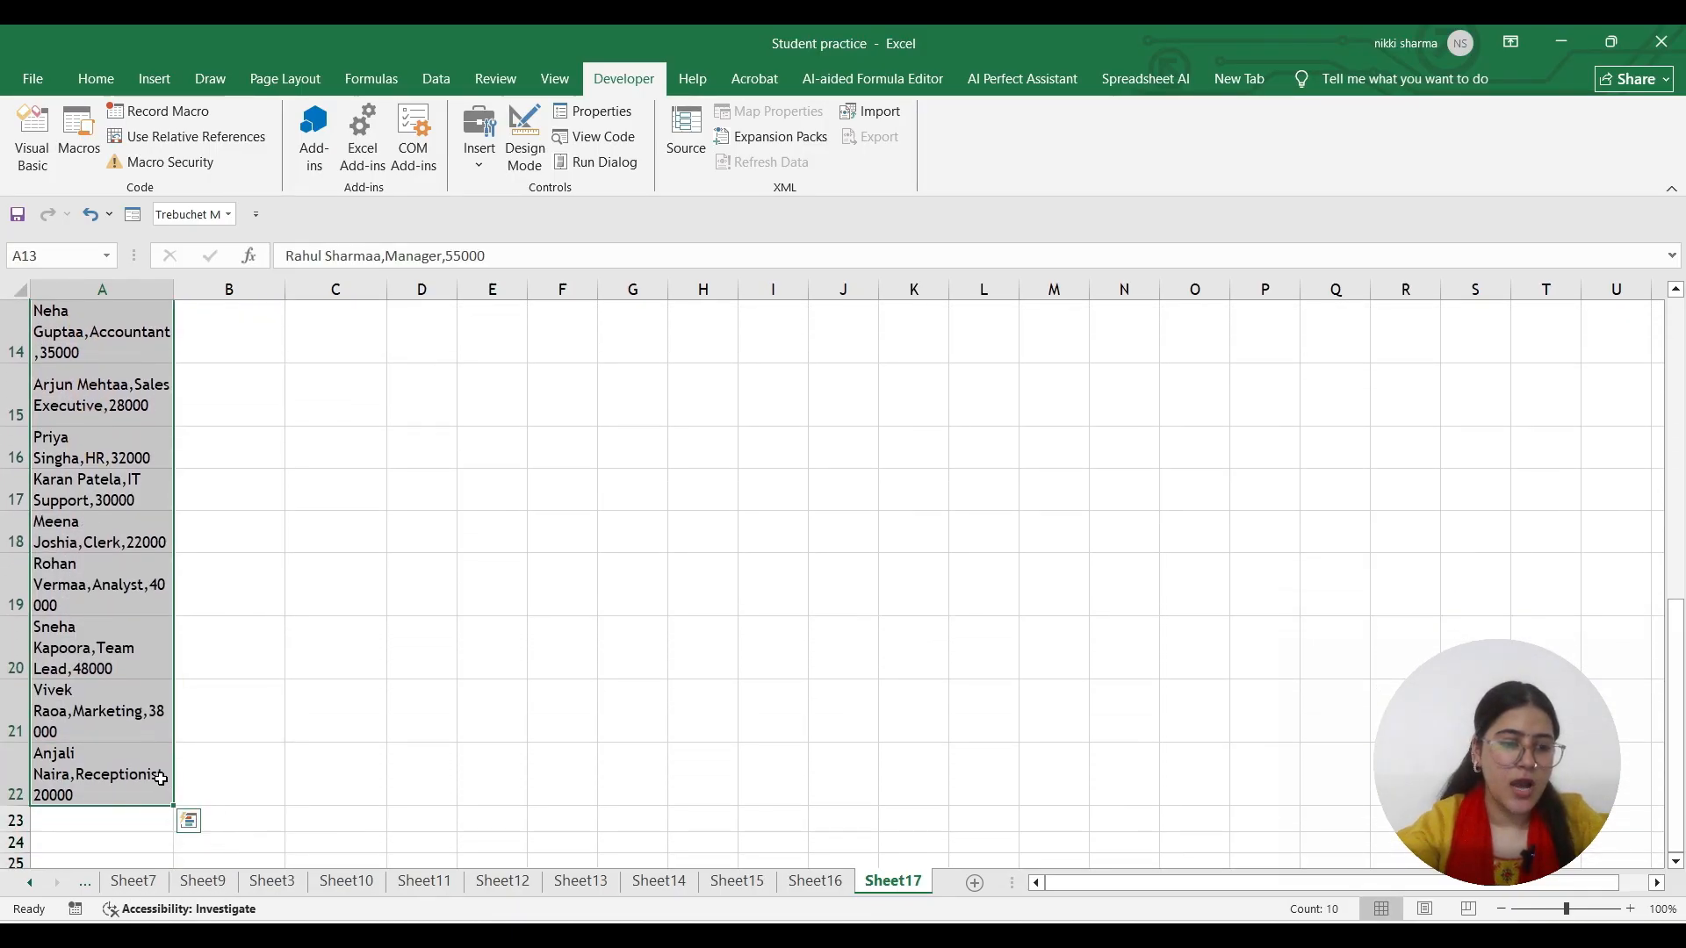
pyautogui.scroll(3, 95, 613)
pyautogui.moveTo(101, 574); pyautogui.dragTo(101, 547)
pyautogui.scroll(2, 85, 627)
pyautogui.click(120, 482)
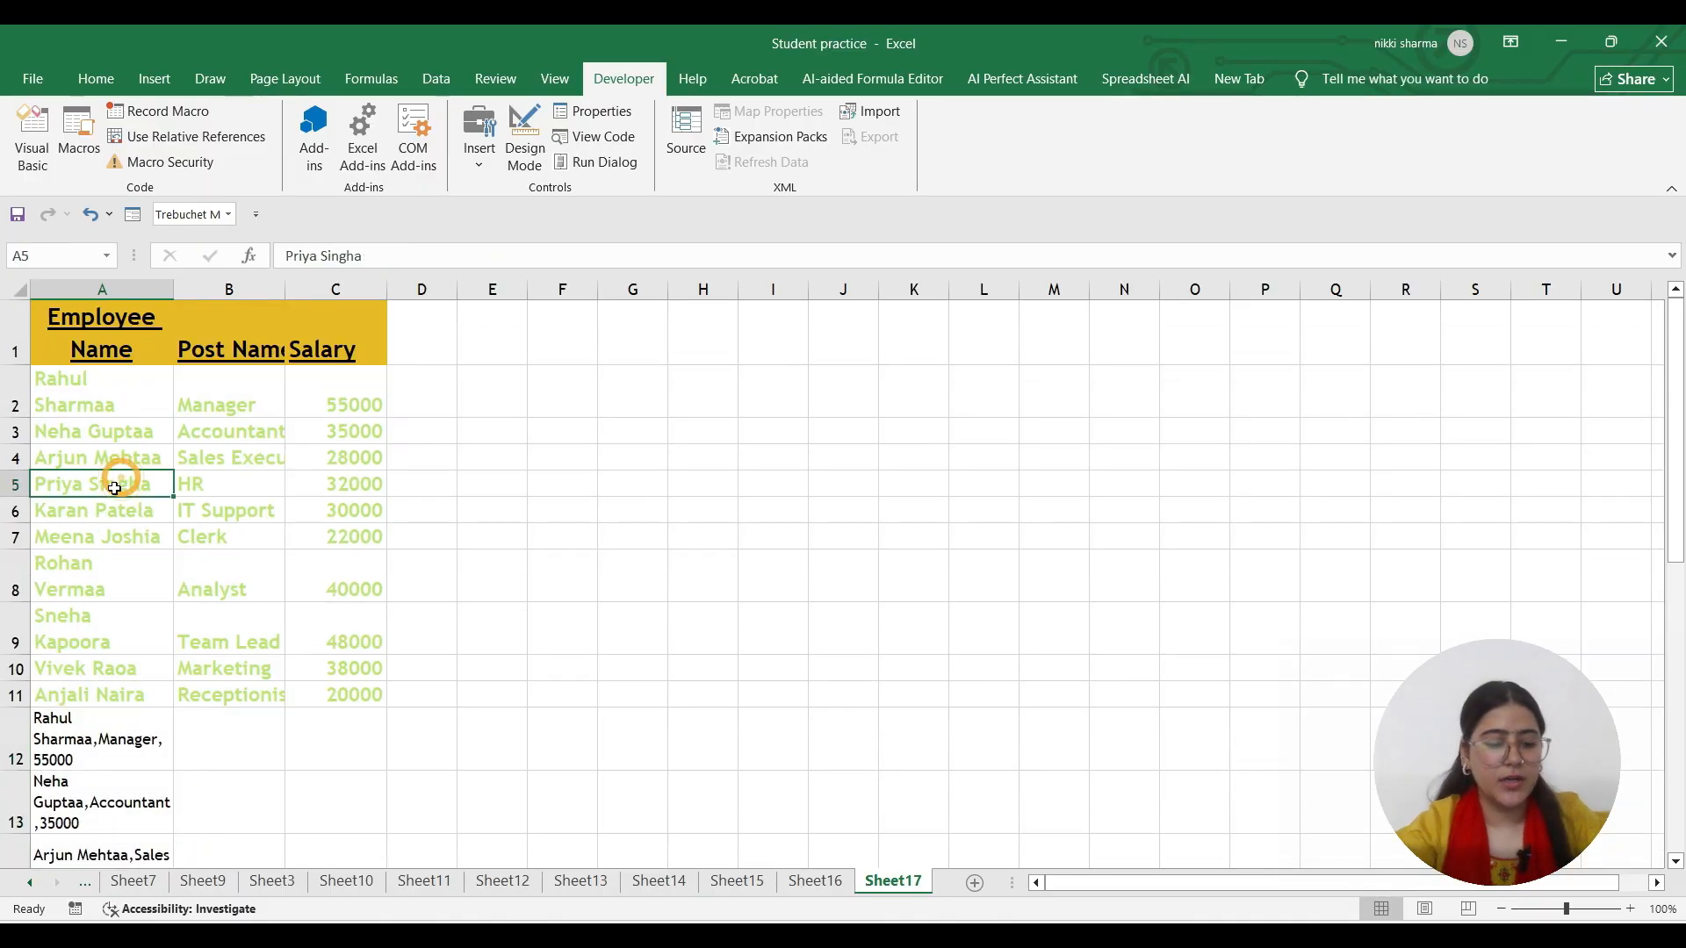
pyautogui.hotkey('ctrl', 'q')
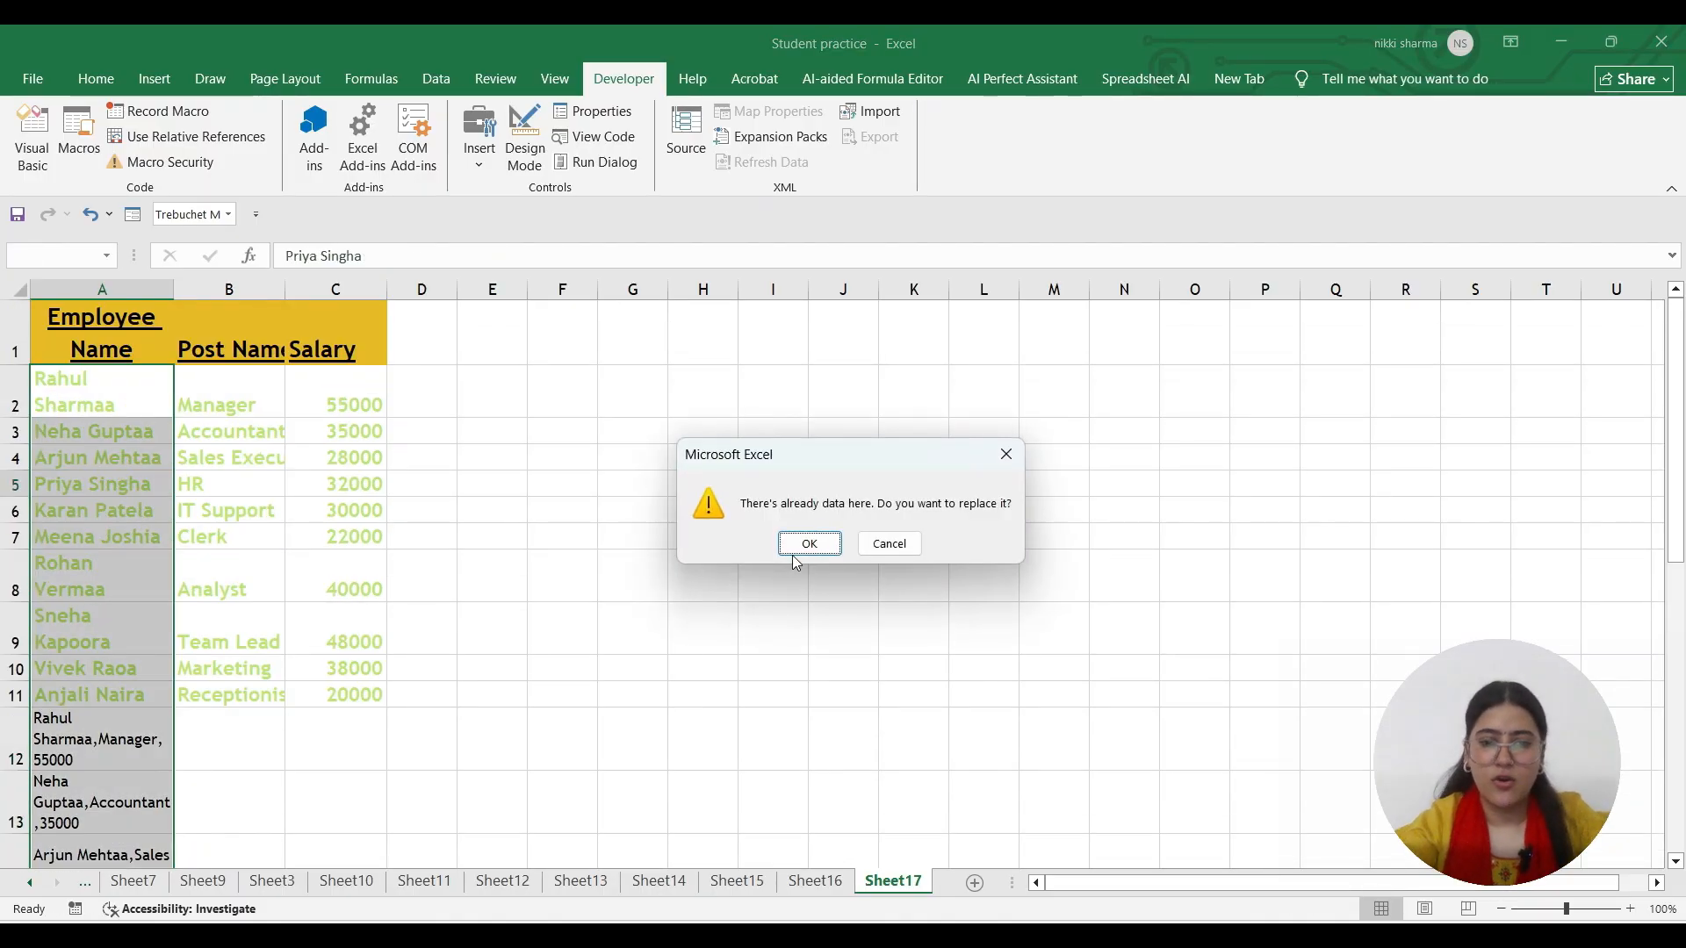
pyautogui.click(800, 541)
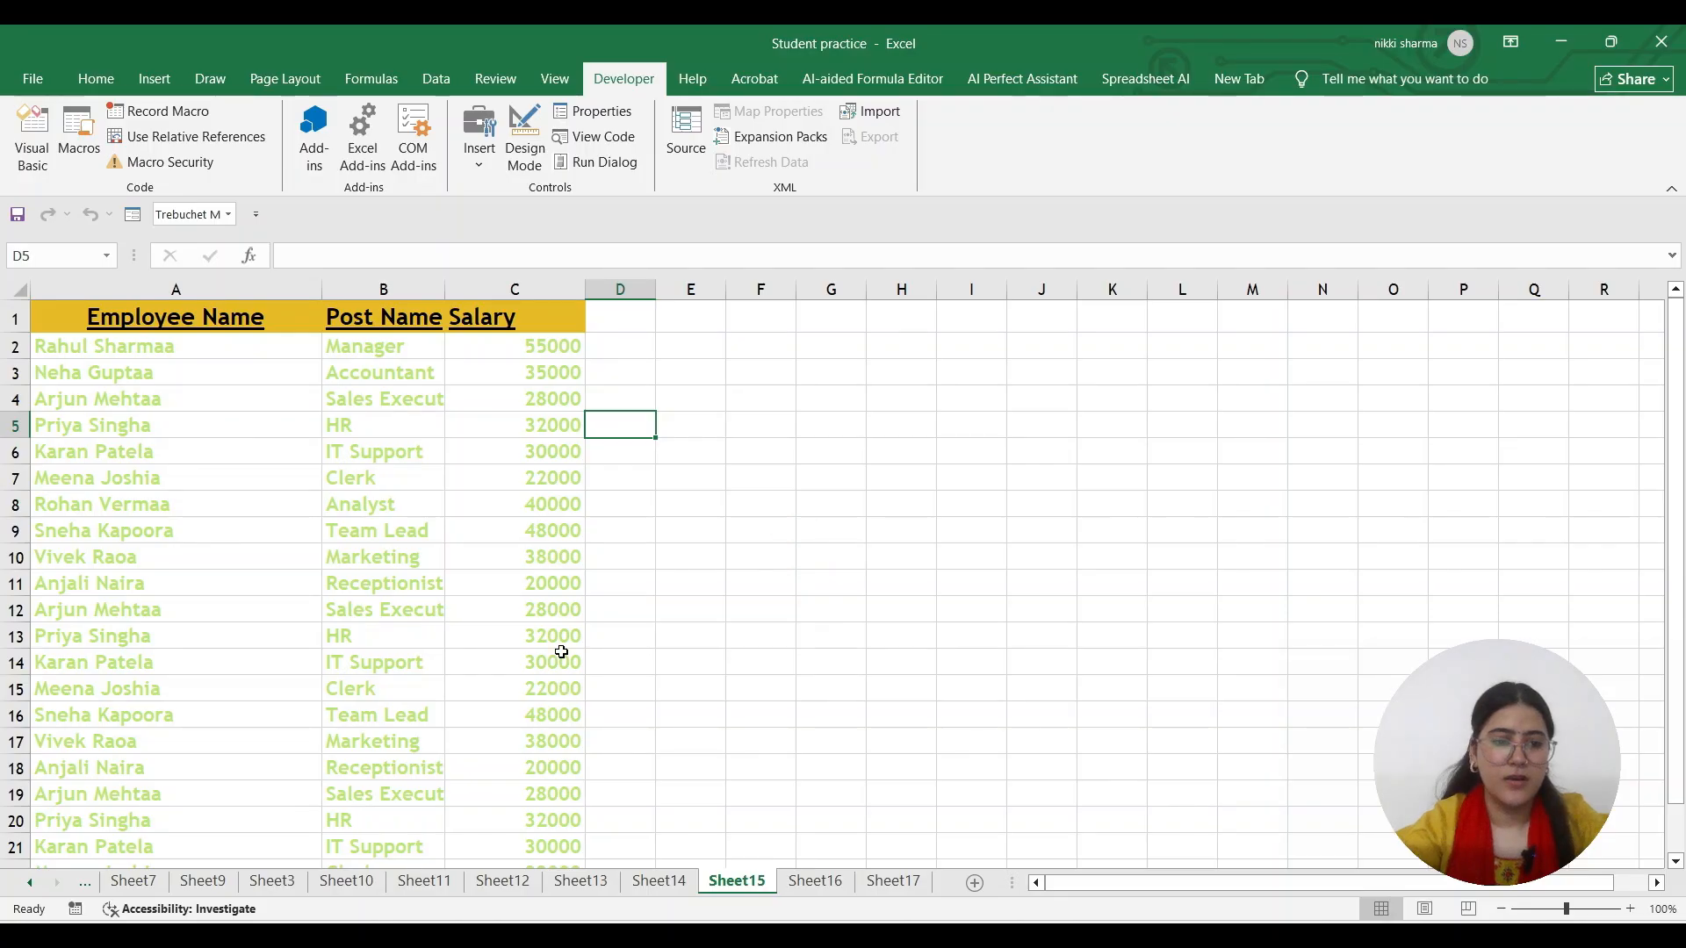
# Check the split results across Sheet15, Sheet16 and Sheet17
pyautogui.scroll(-4, 558, 647)
pyautogui.scroll(4, 97, 606)
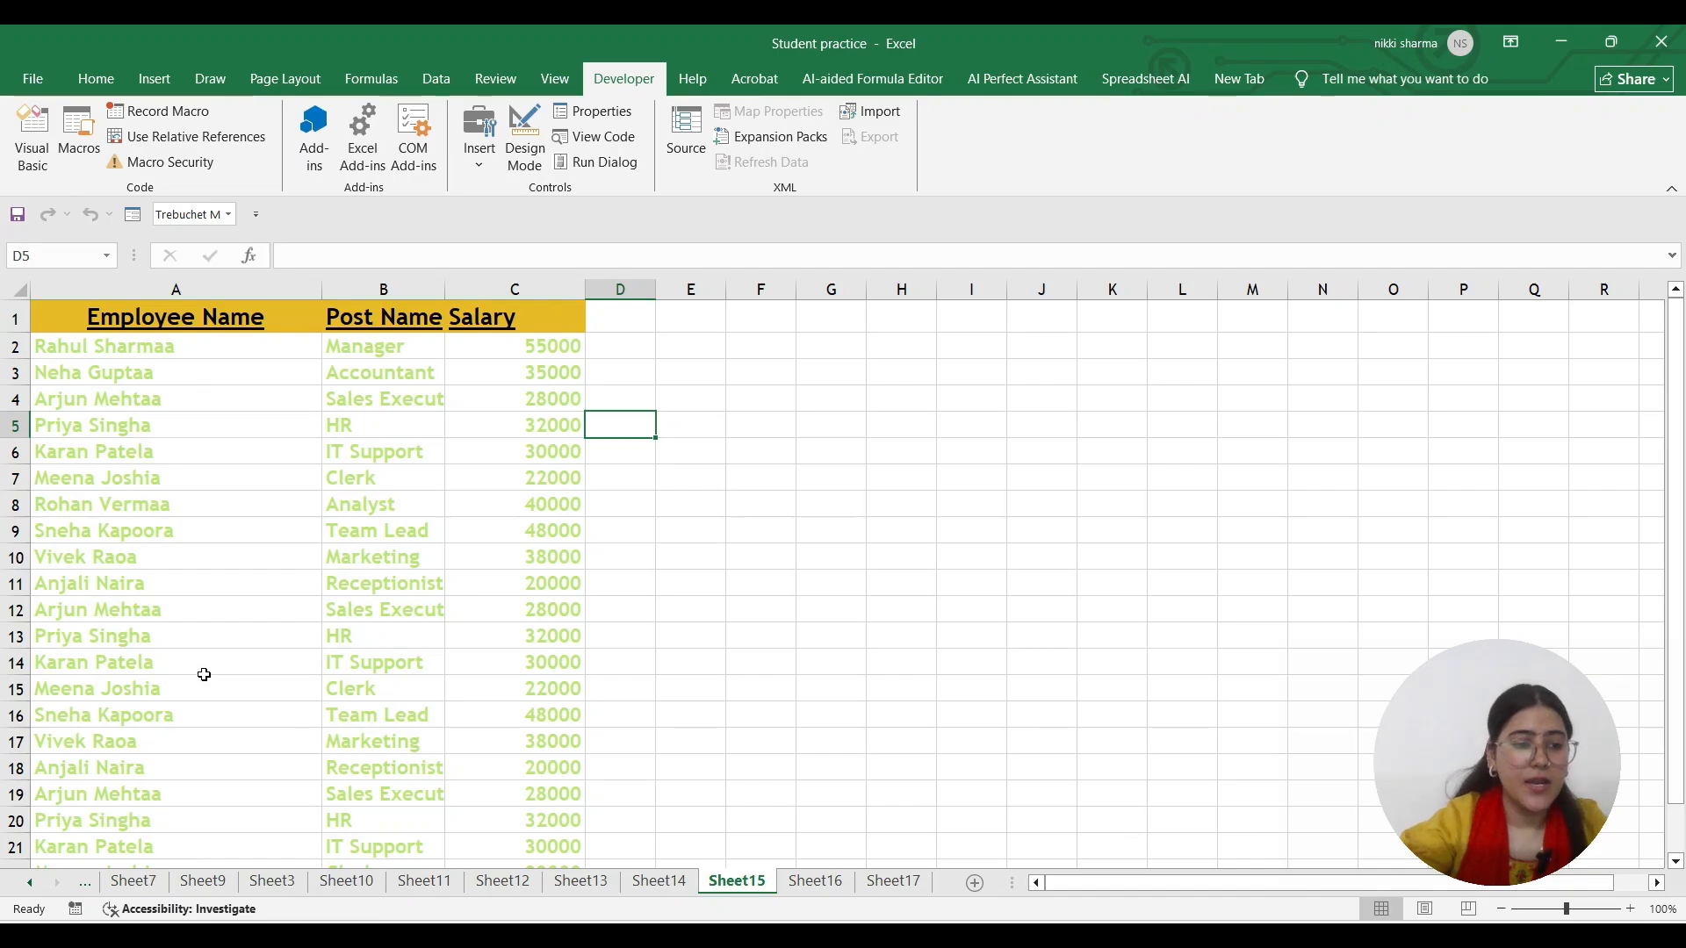
pyautogui.scroll(-2, 207, 680)
pyautogui.scroll(2, 210, 685)
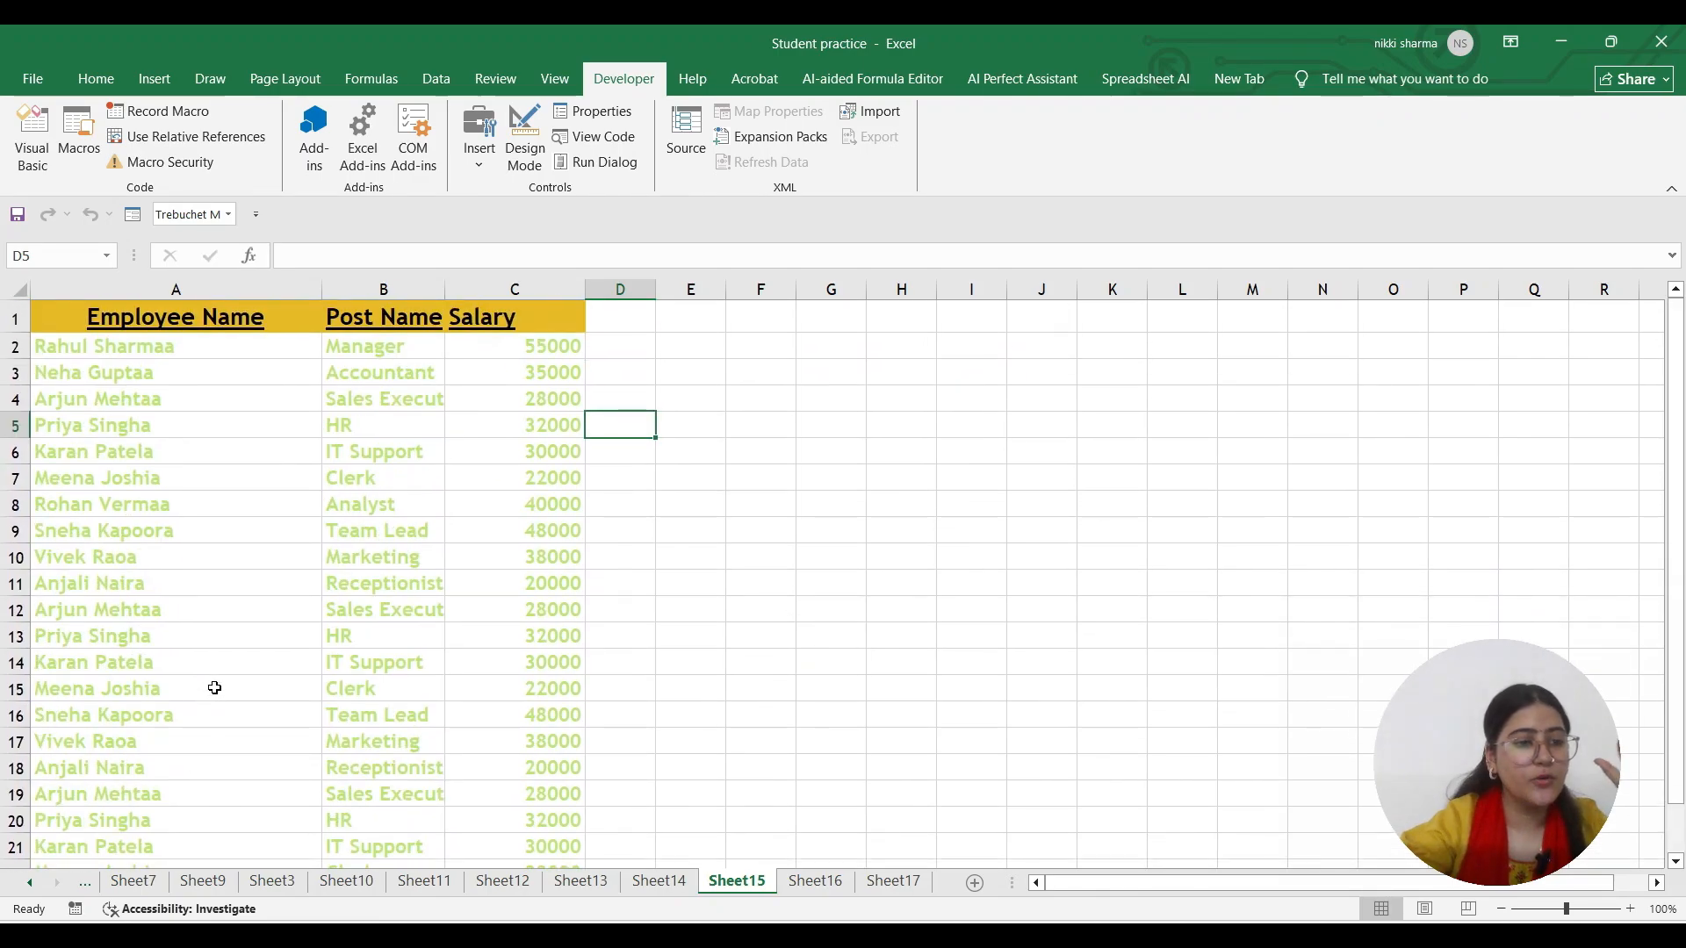
pyautogui.scroll(-3, 219, 697)
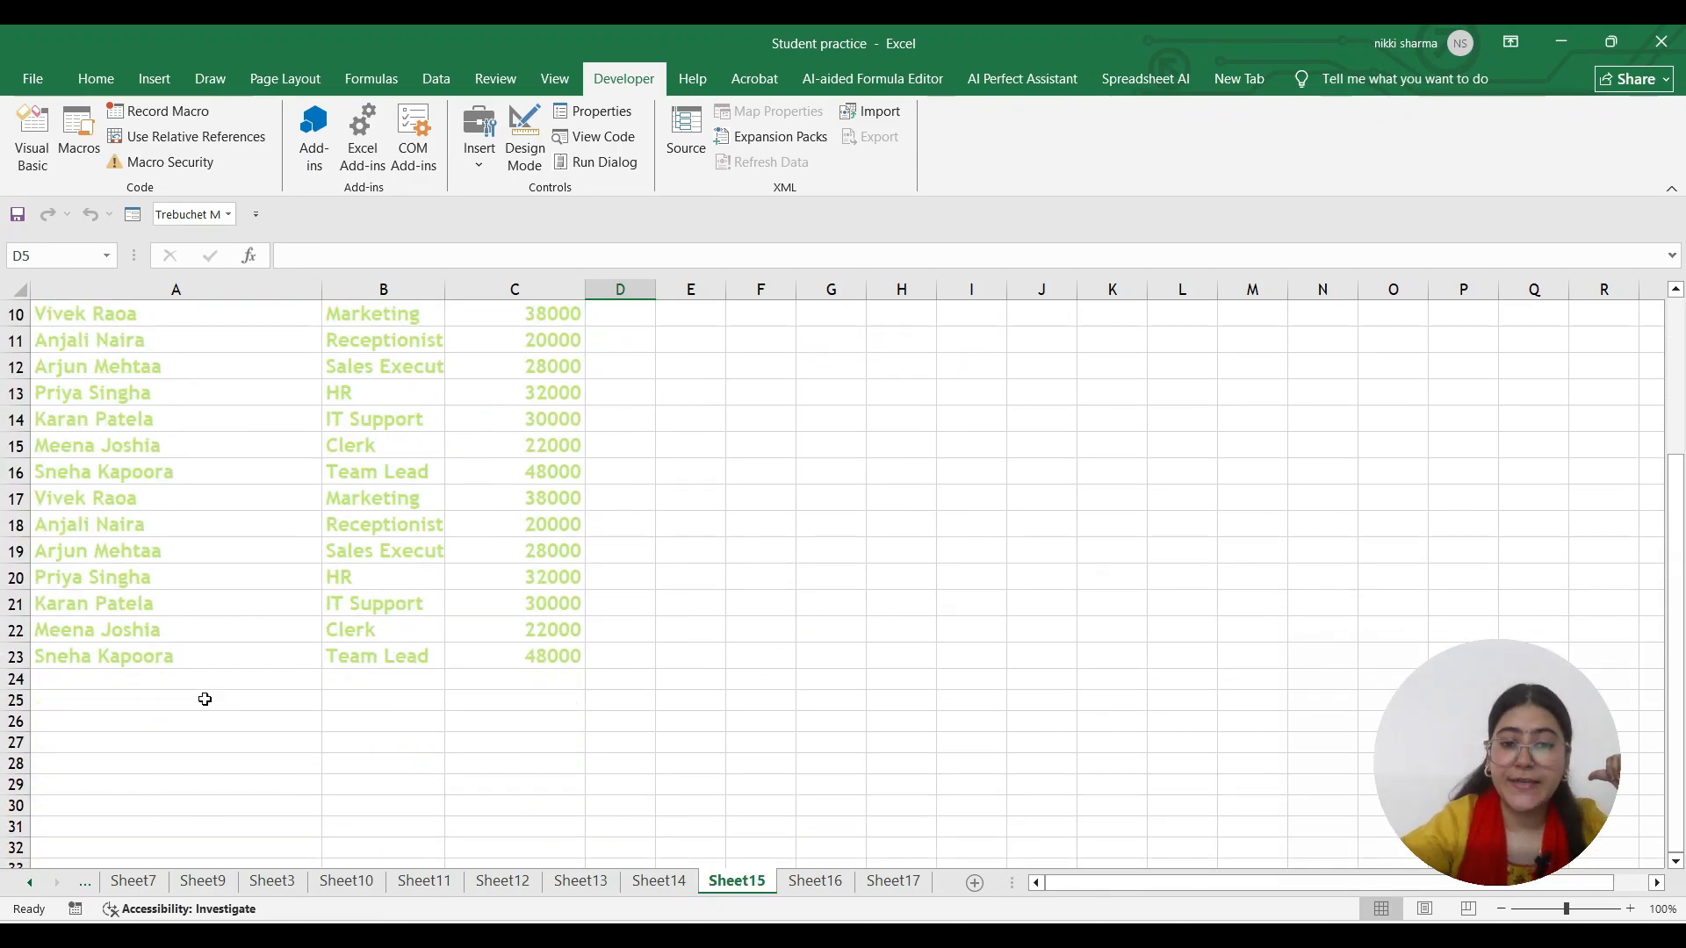
pyautogui.click(811, 891)
pyautogui.scroll(-4, 154, 451)
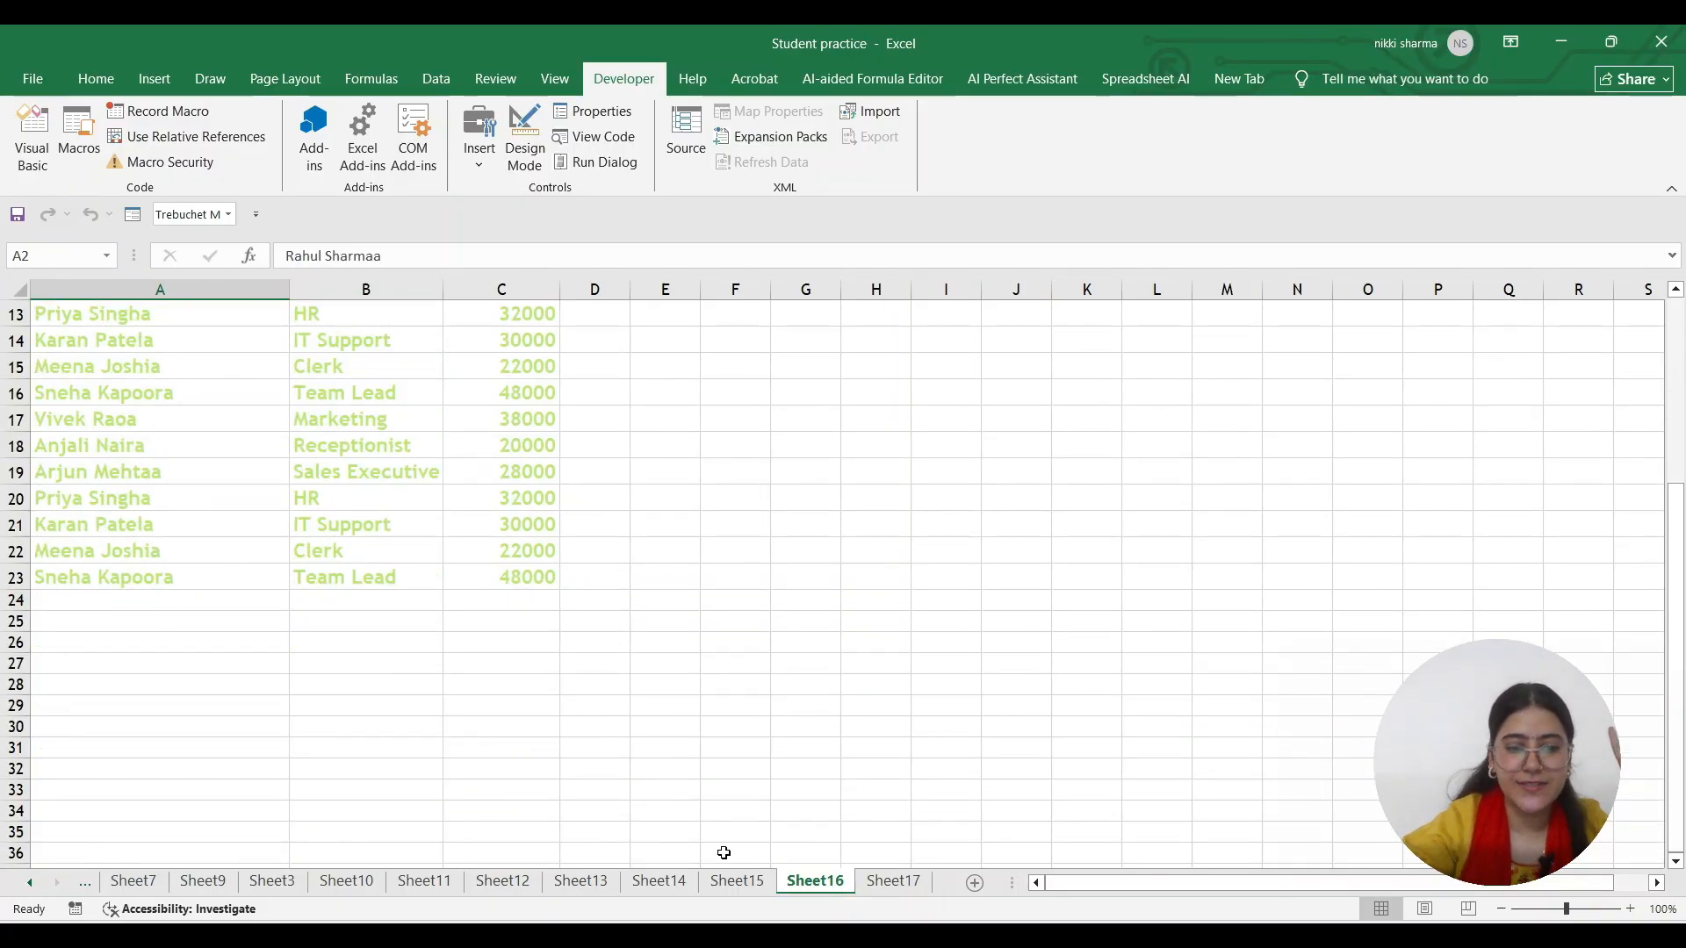
pyautogui.click(730, 881)
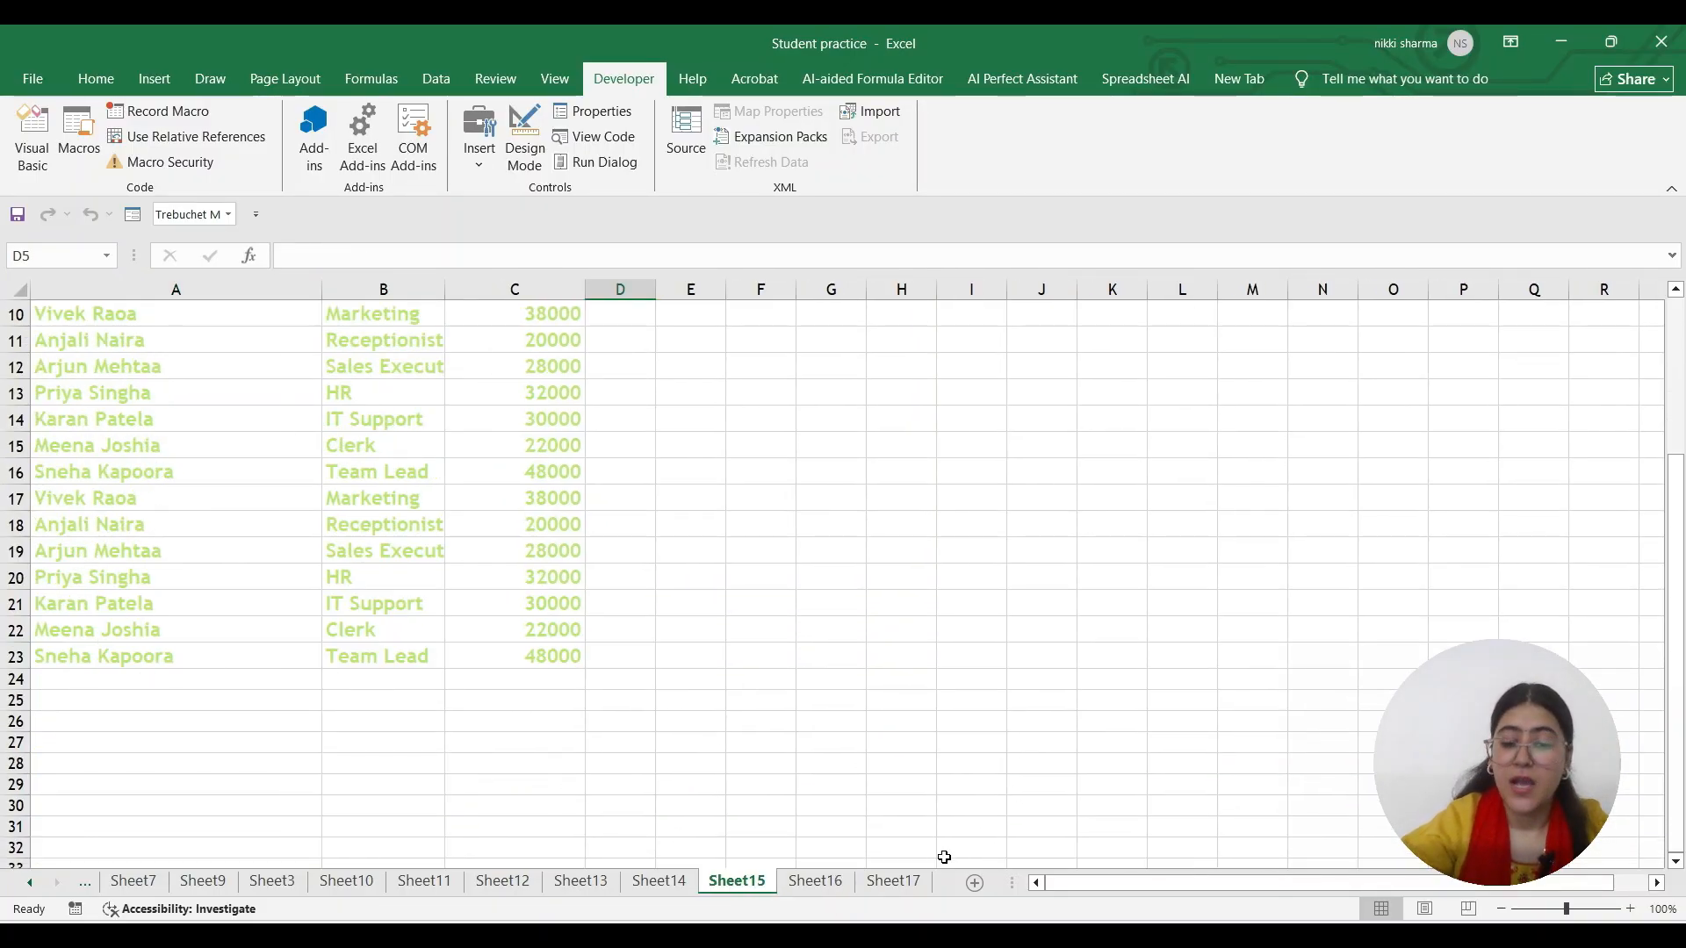
pyautogui.click(909, 880)
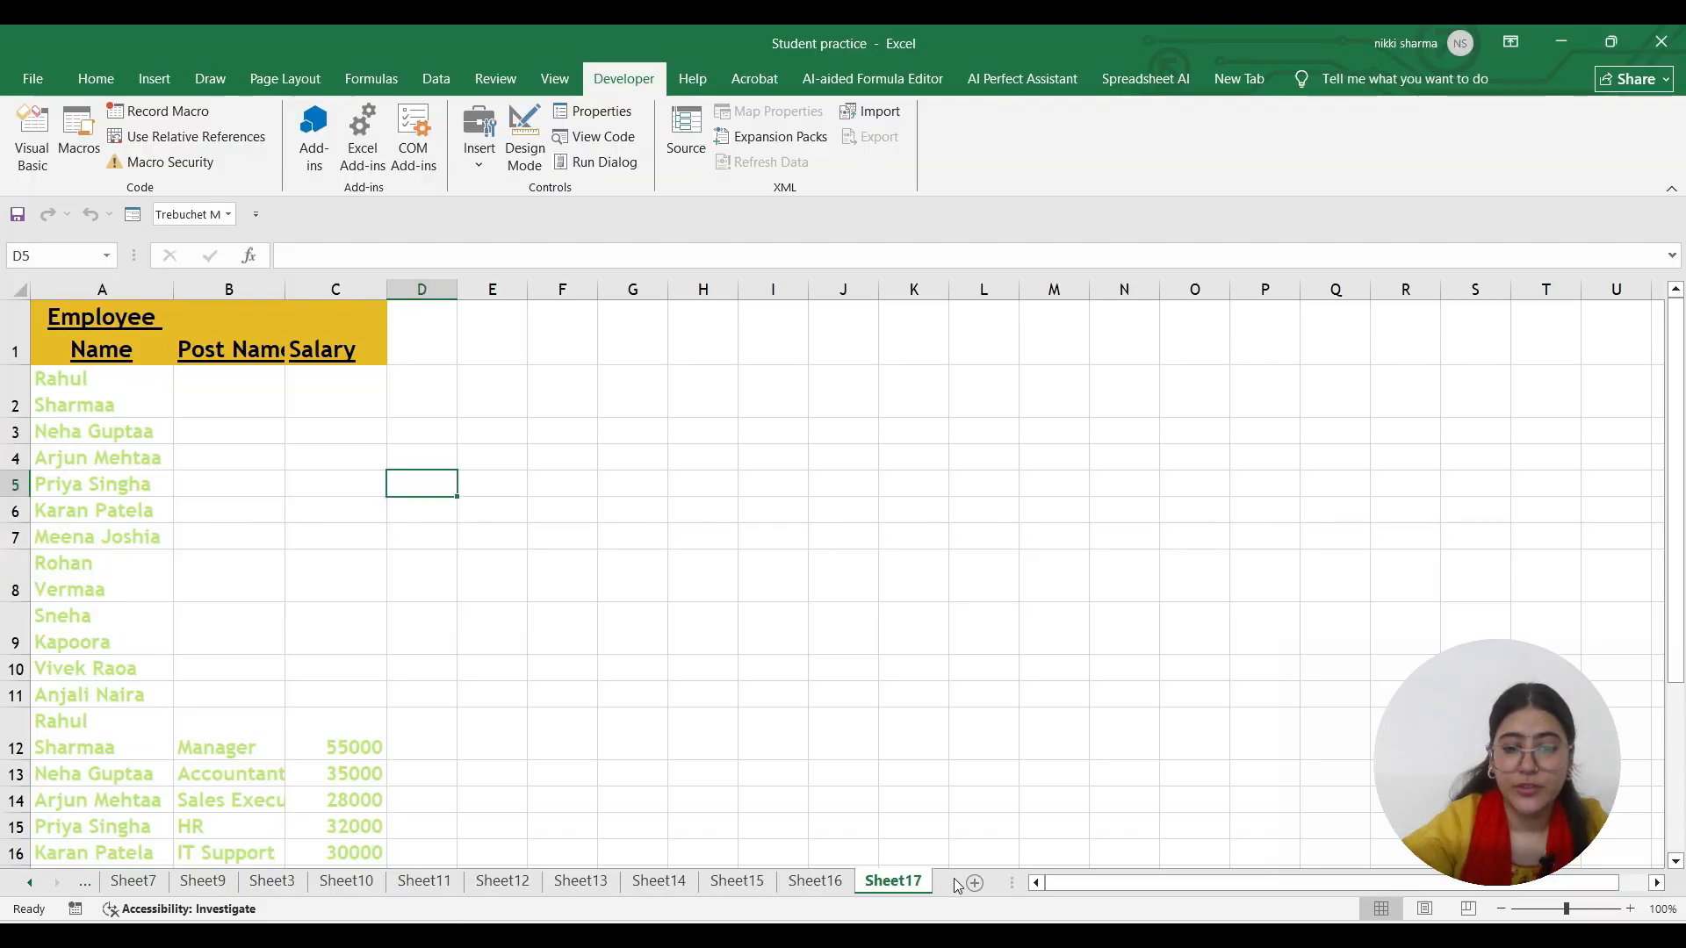
pyautogui.scroll(-3, 400, 715)
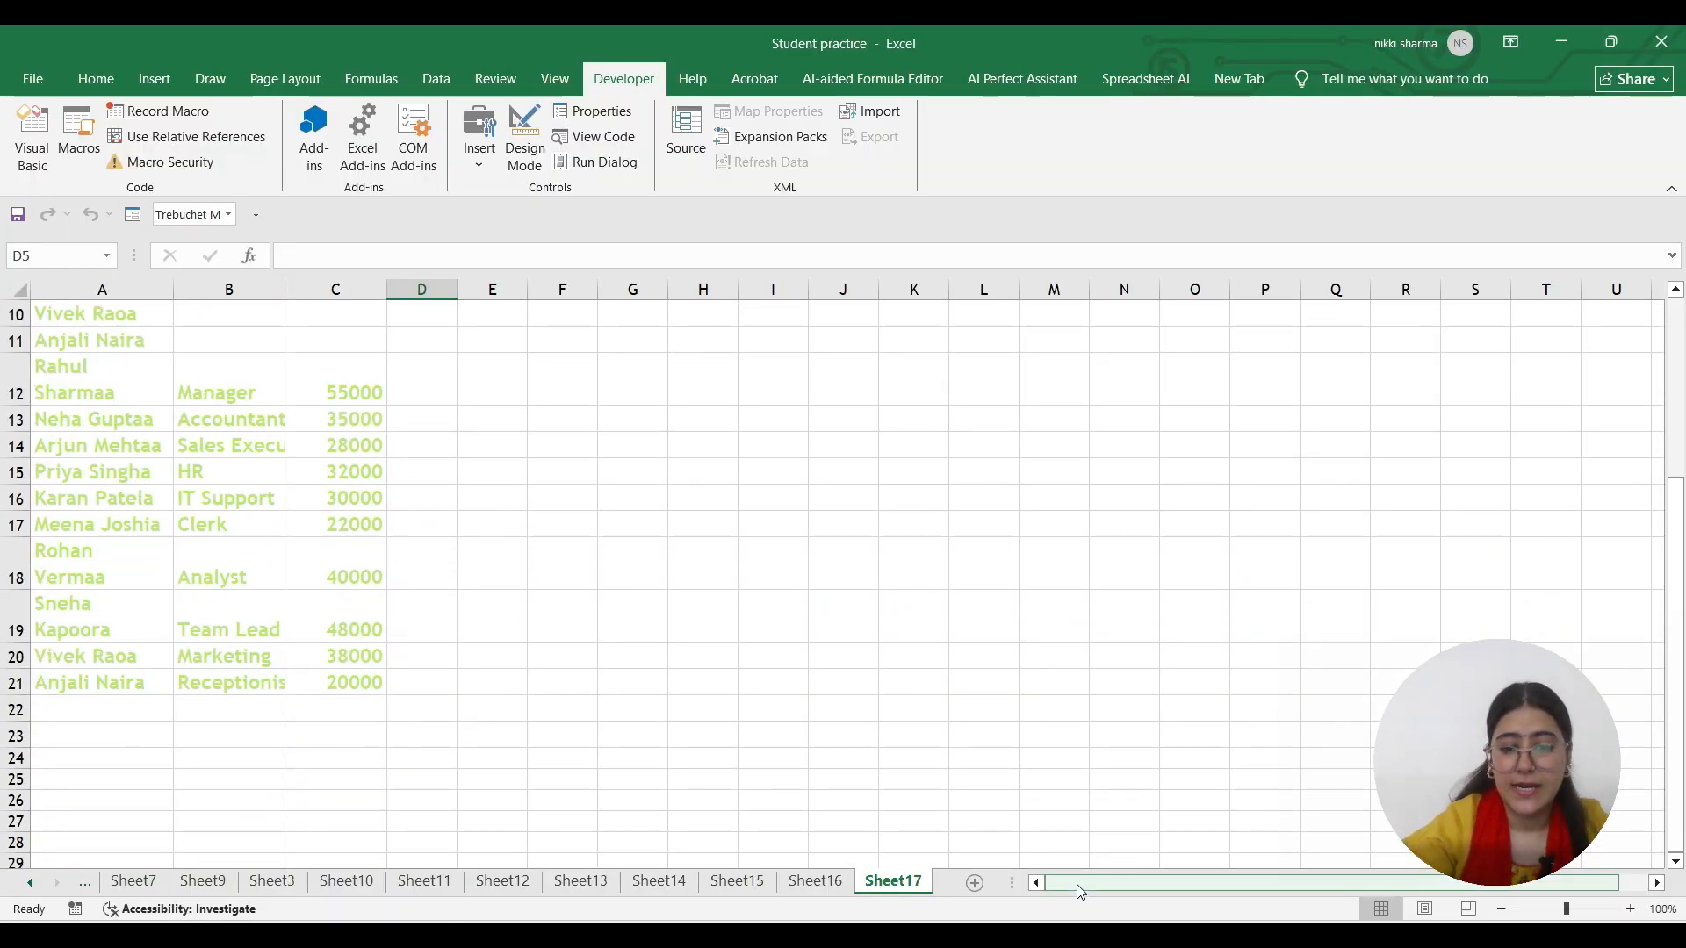
# Add a new blank worksheet, select A1, and copy the employee details from ChatGPT
pyautogui.click(980, 883)
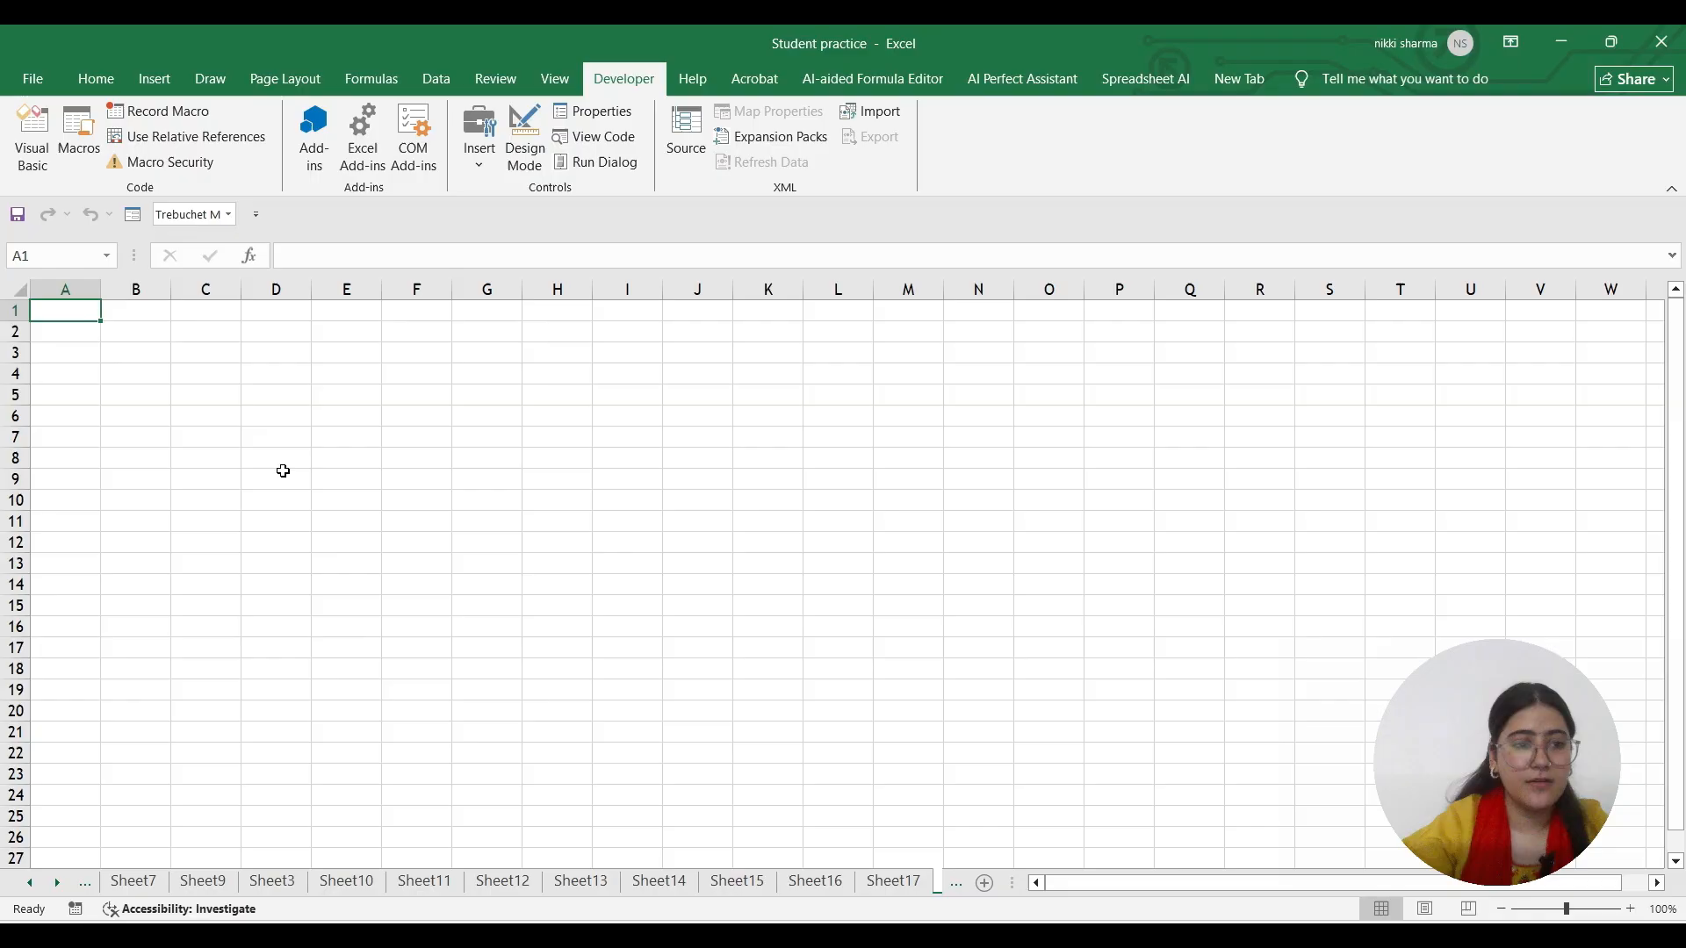
pyautogui.click(62, 310)
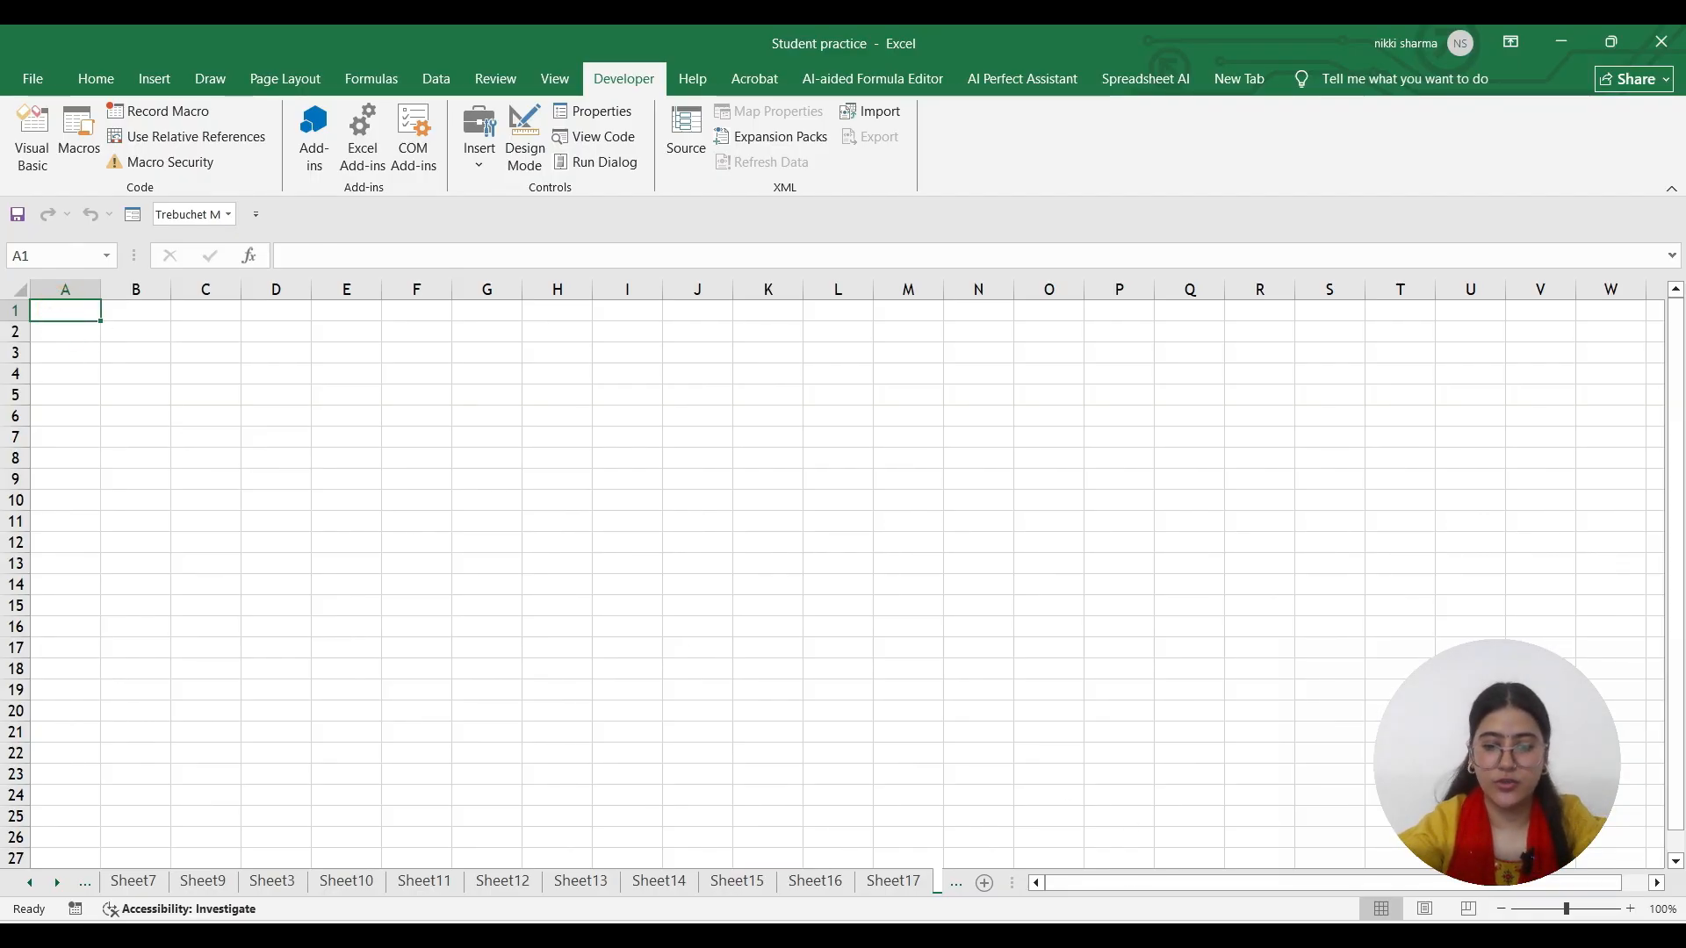
pyautogui.click(1052, 936)
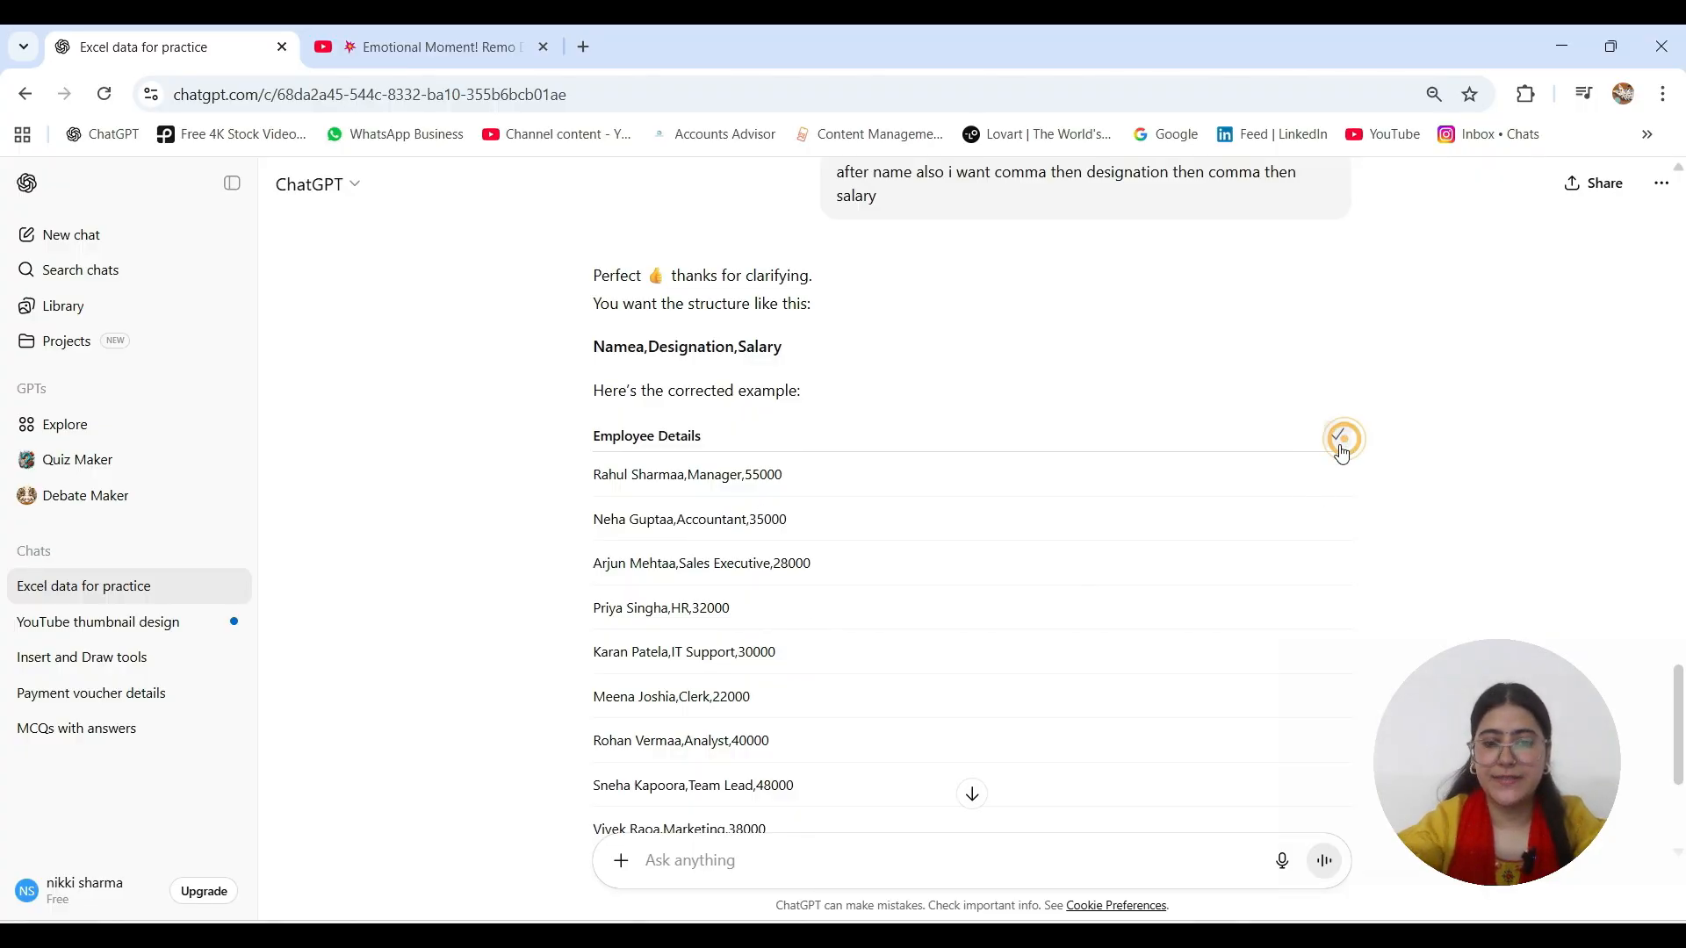
pyautogui.hotkey('alt', 'Tab')
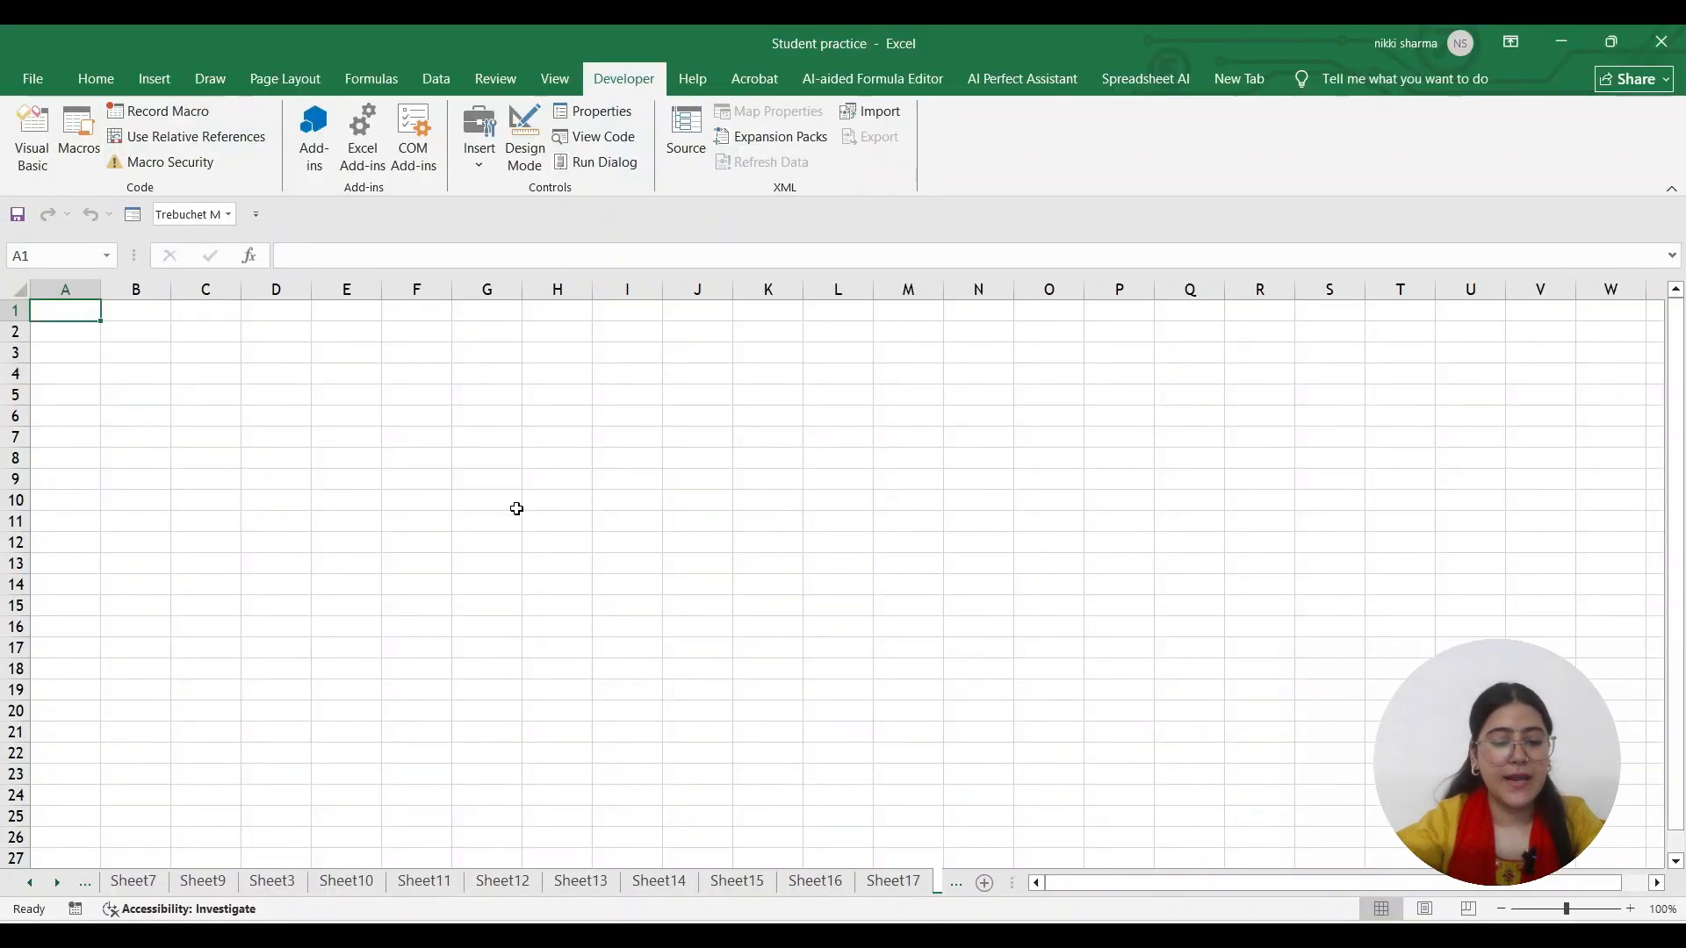
# Paste the employee details at A1 and retitle A1 as Employee Name
pyautogui.hotkey('ctrl', 'v')
pyautogui.click(83, 356)
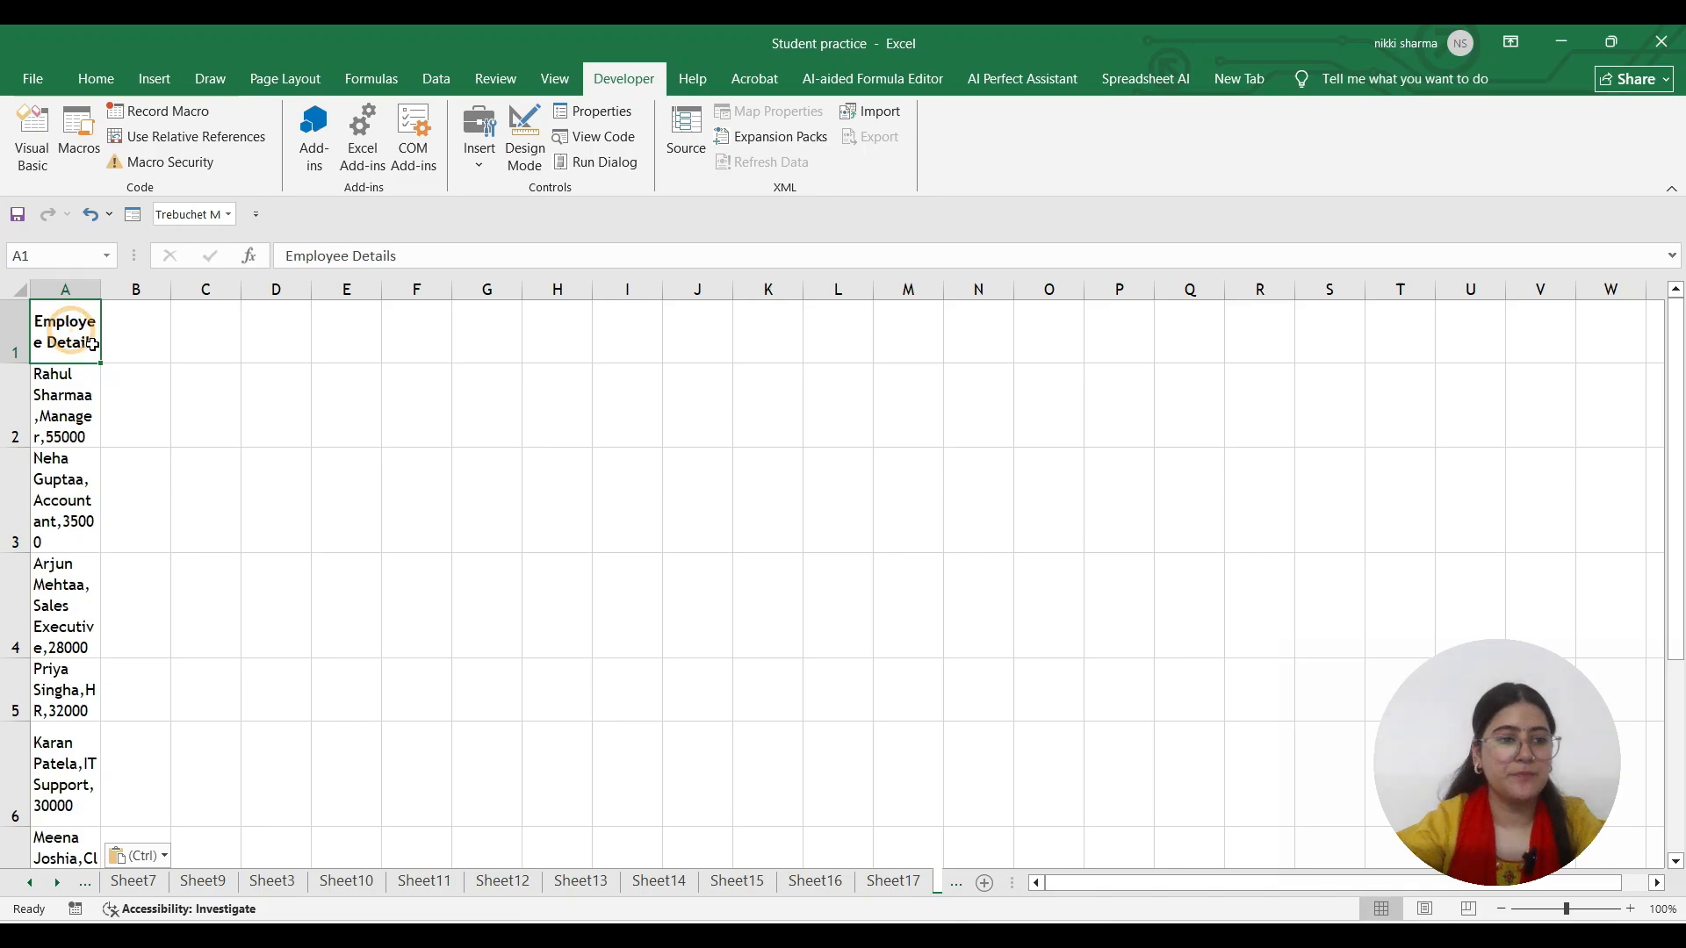
pyautogui.press('BackSpace')
pyautogui.write('Emp')
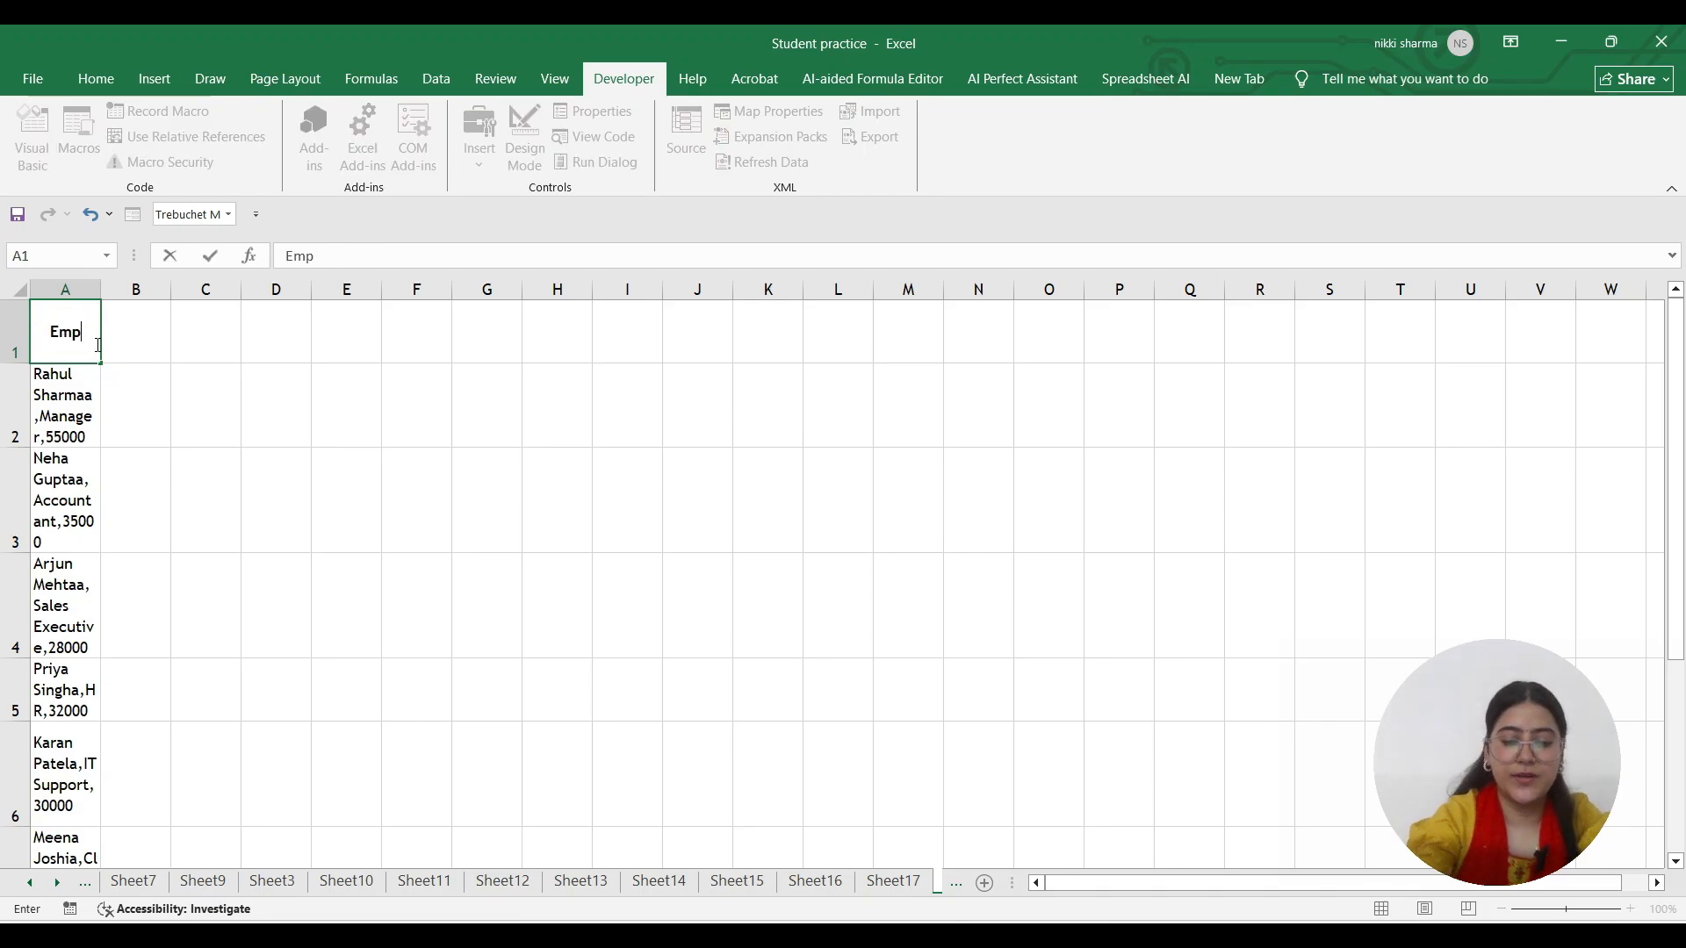
pyautogui.write('loyee NAme')
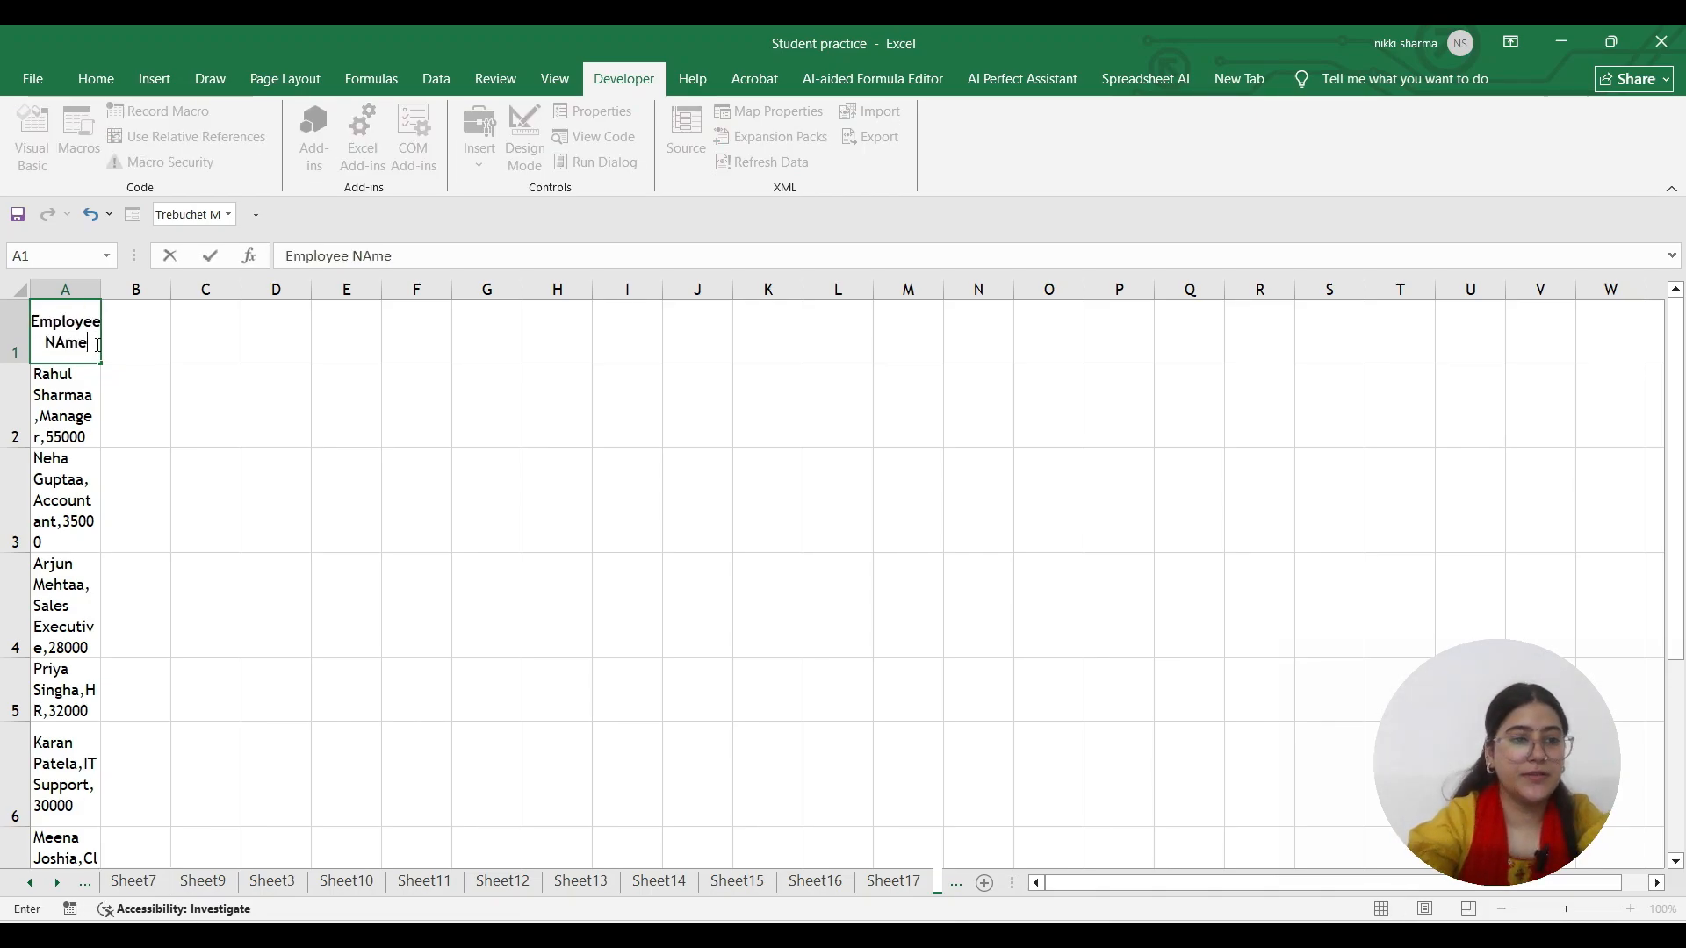
pyautogui.write('m')
pyautogui.press('BackSpace')
pyautogui.press('BackSpace')
pyautogui.press('BackSpace')
pyautogui.press('BackSpace')
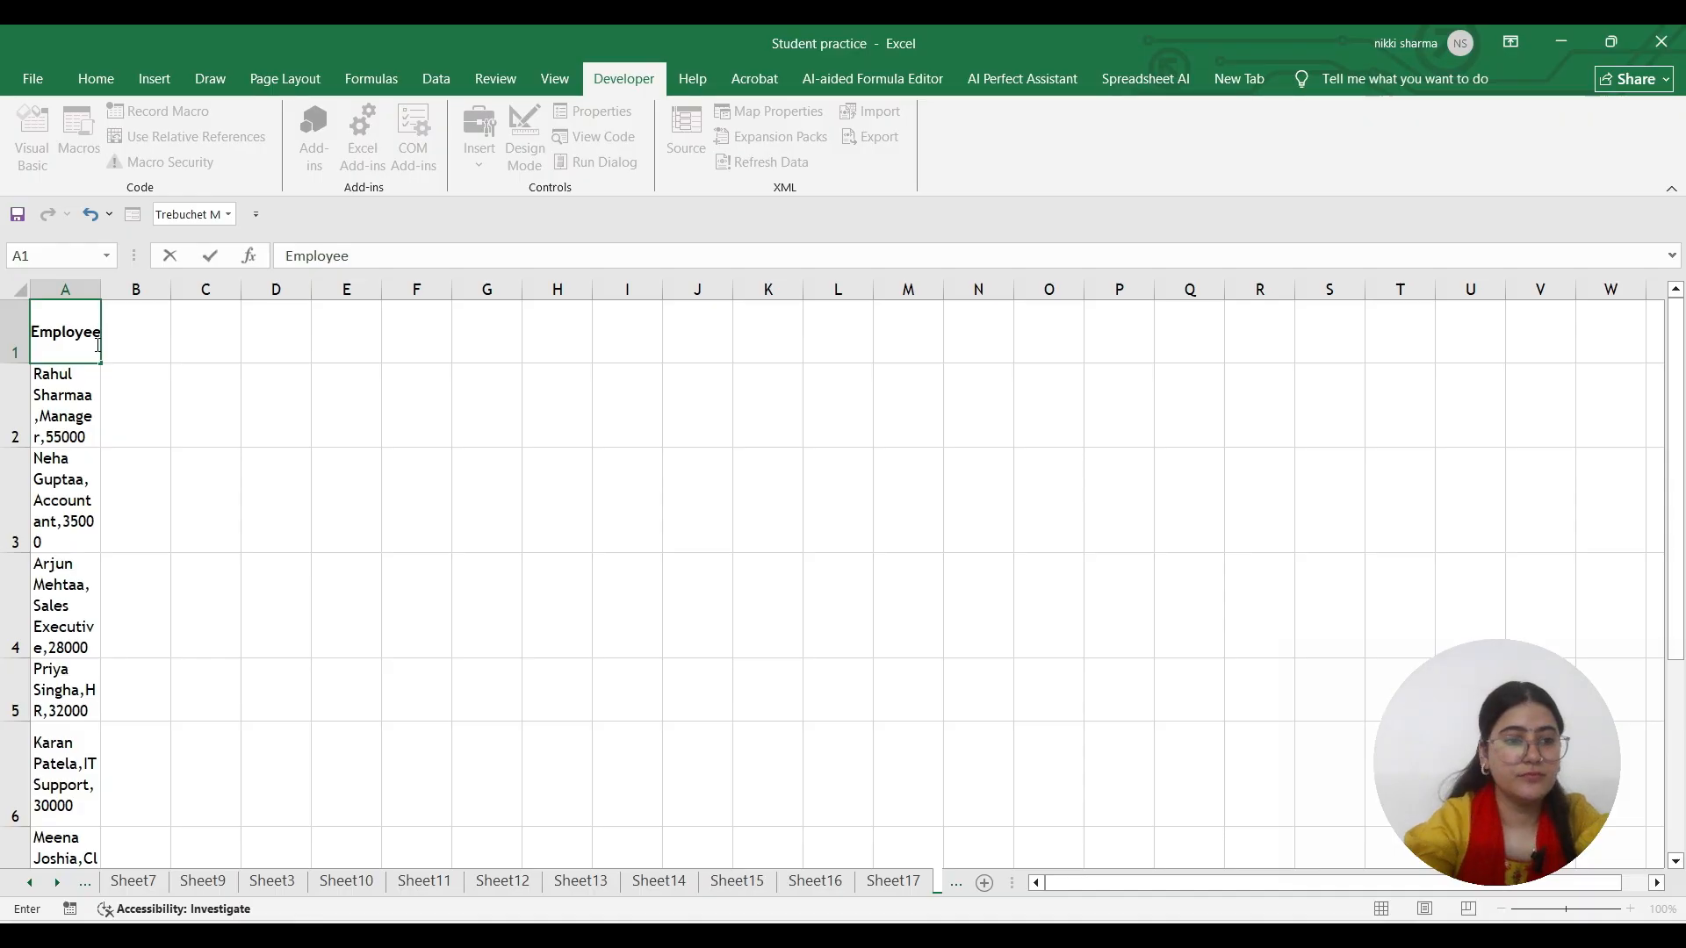
pyautogui.write('Name')
pyautogui.press('Return')
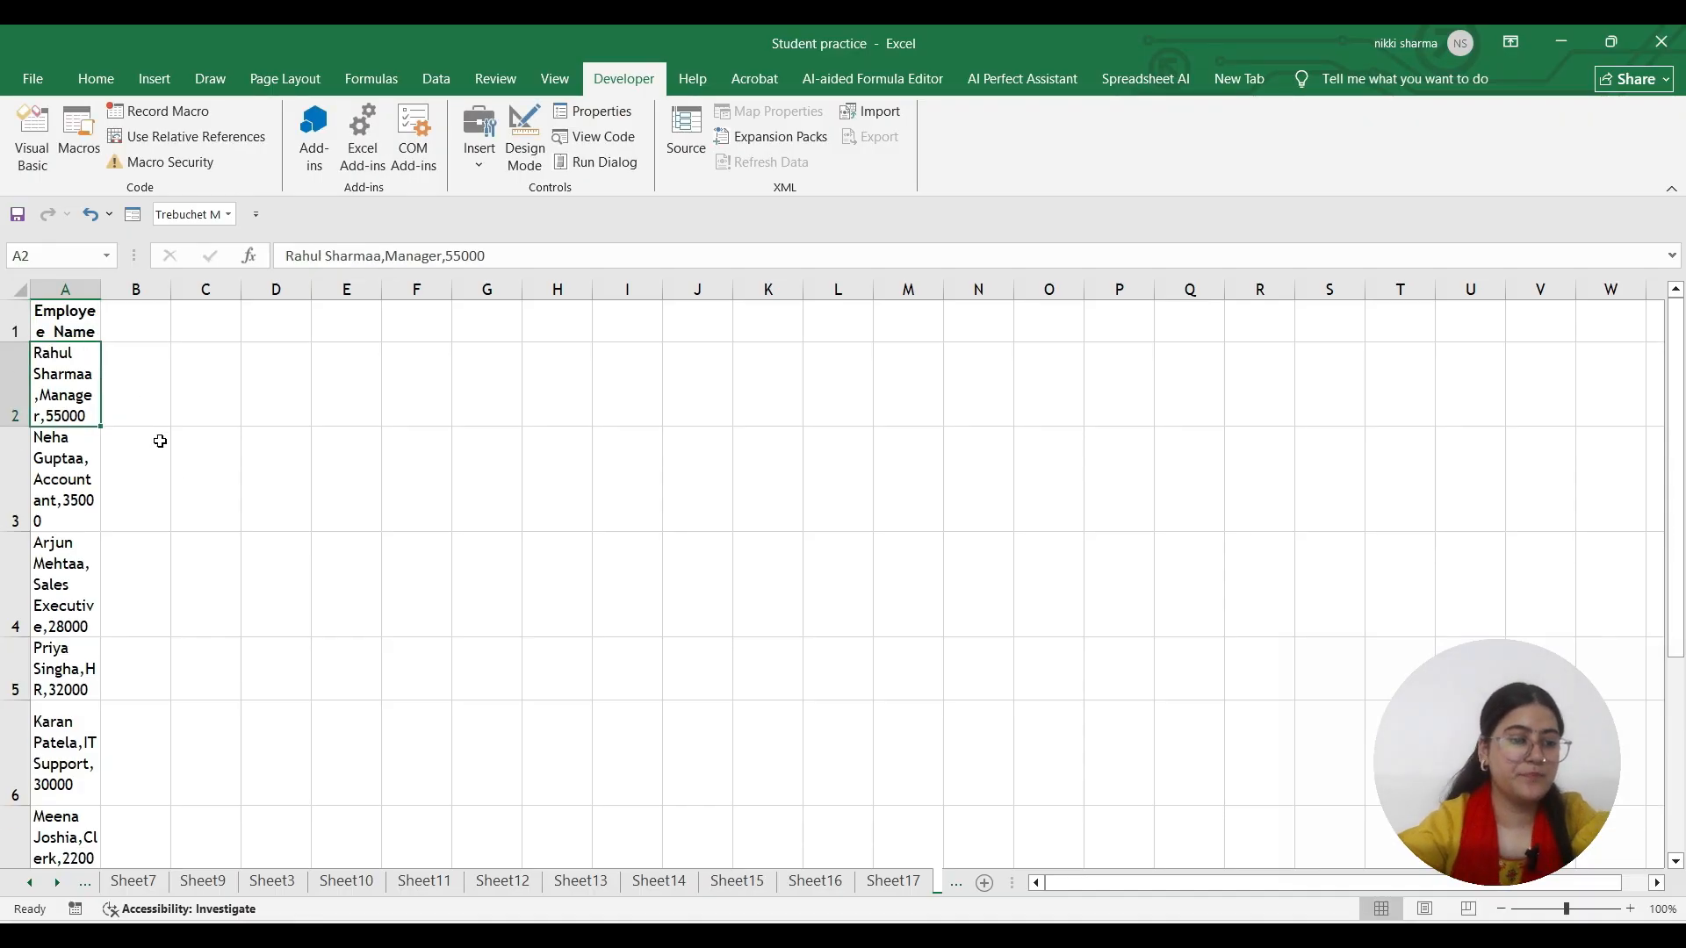
# Paste the employee list again from A12, clearing the leftover text in A12
pyautogui.scroll(-5, 158, 547)
pyautogui.scroll(3, 159, 547)
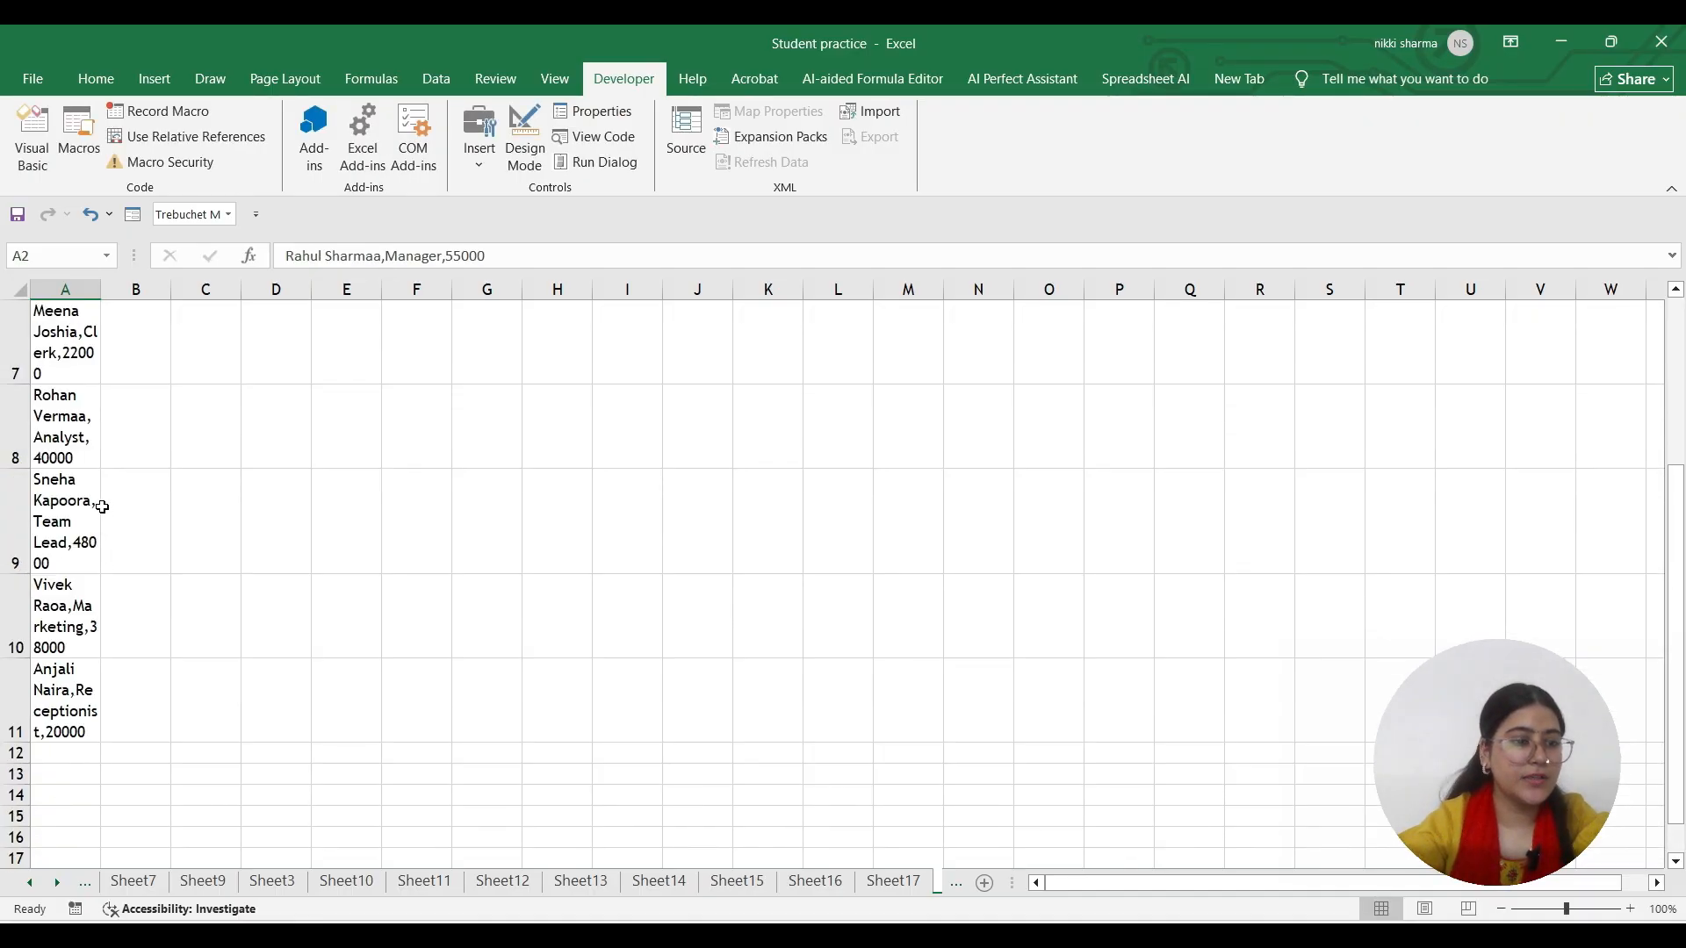
pyautogui.click(84, 691)
pyautogui.click(72, 757)
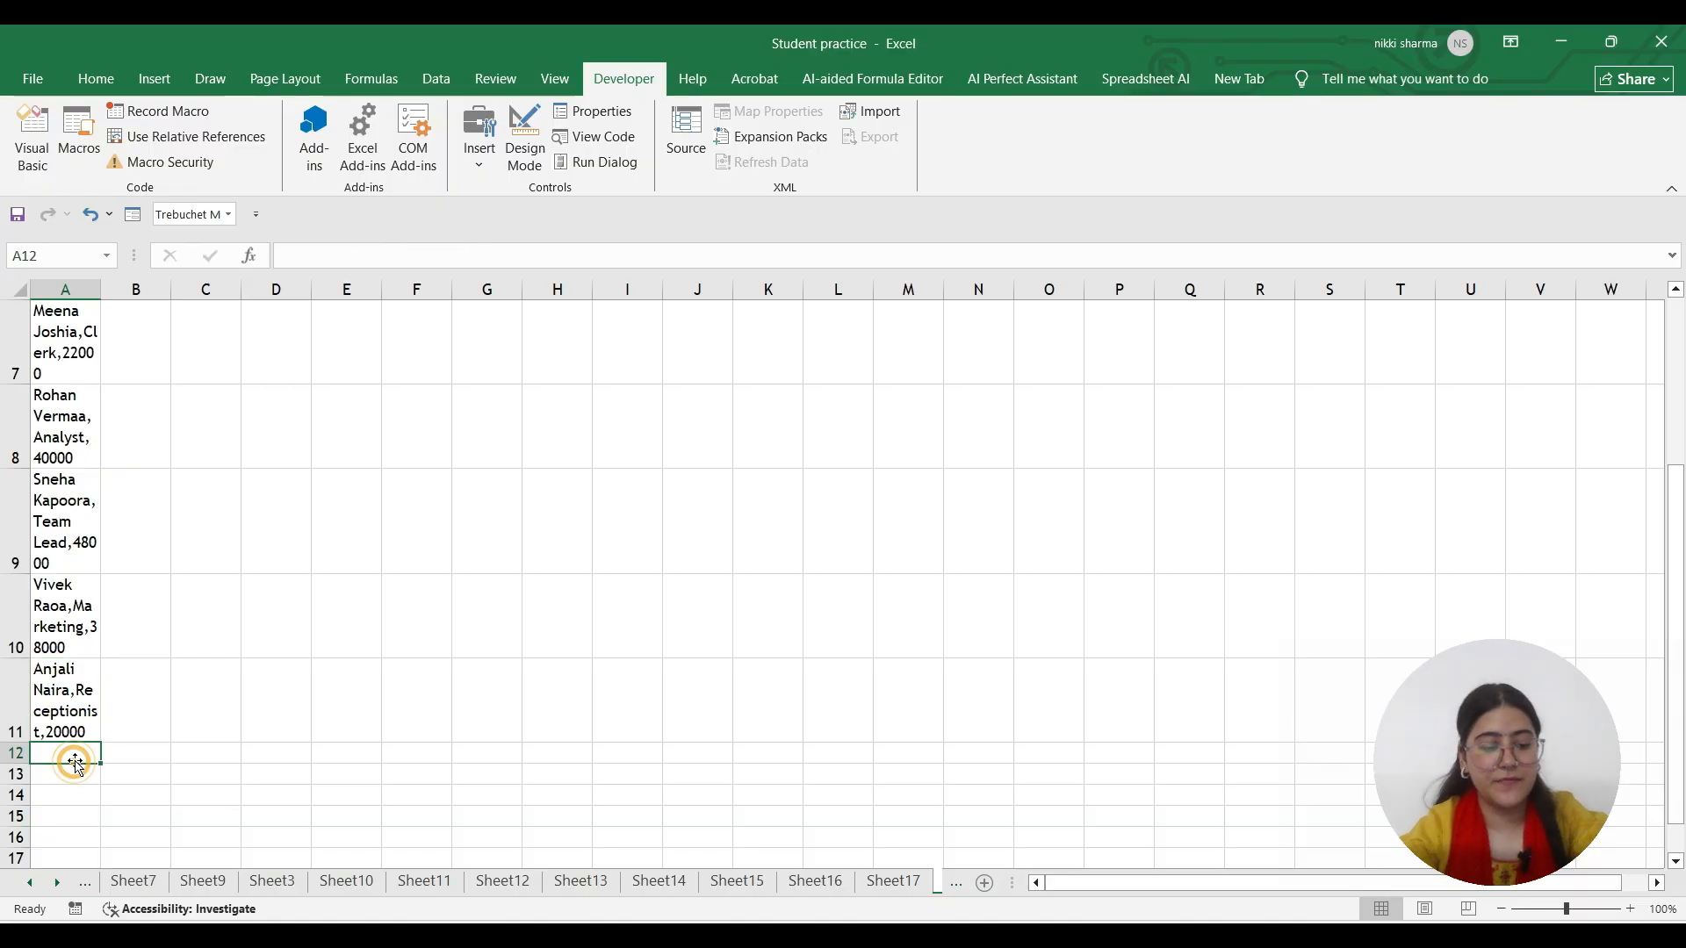
pyautogui.hotkey('ctrl', 'v')
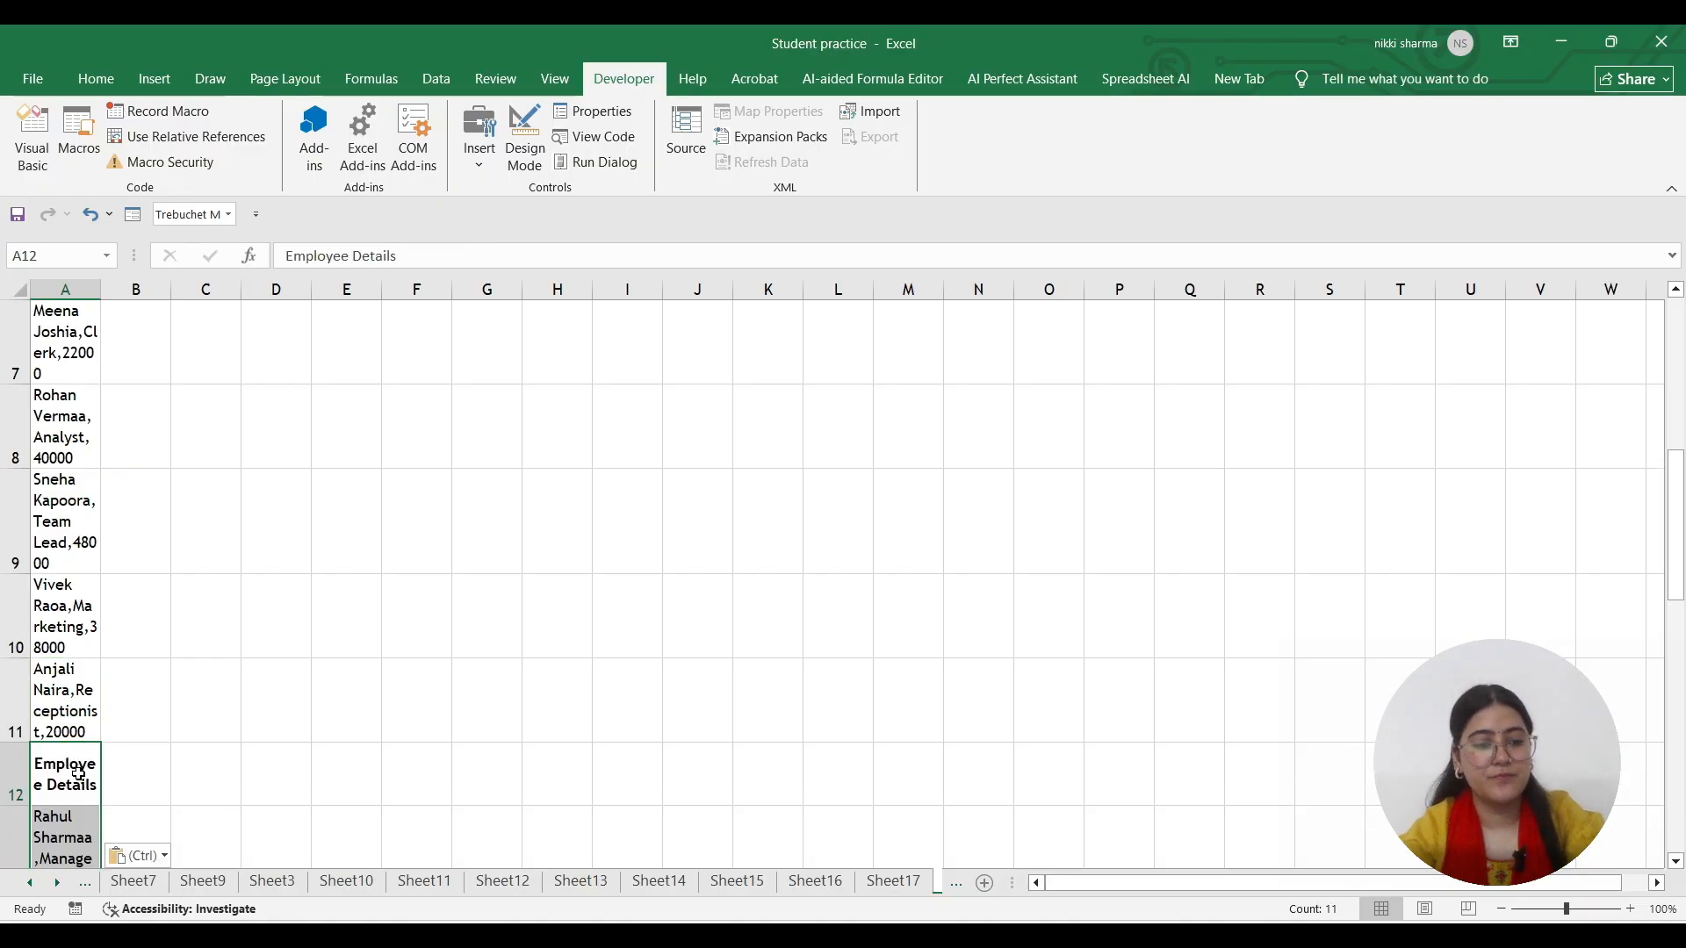
pyautogui.press('Delete')
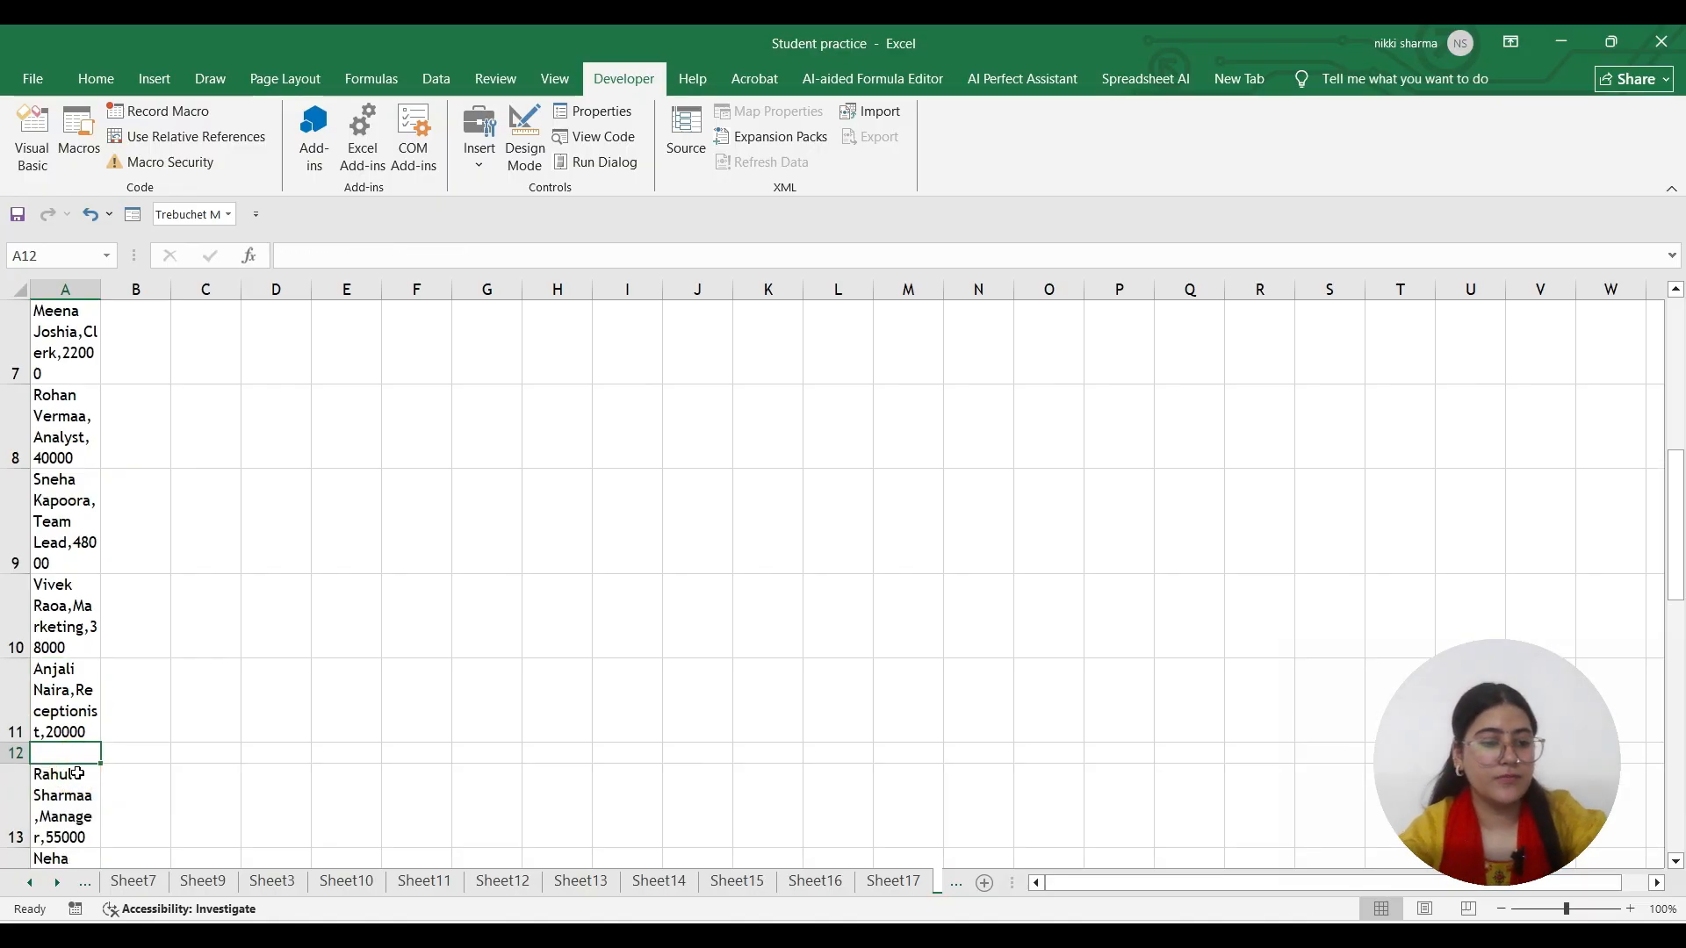
# Copy the ten employee records A13:A22 and move the block up one row to A12
pyautogui.click(77, 771)
pyautogui.scroll(-1, 77, 771)
pyautogui.moveTo(78, 771); pyautogui.dragTo(81, 812)
pyautogui.hotkey('ctrl', 'c')
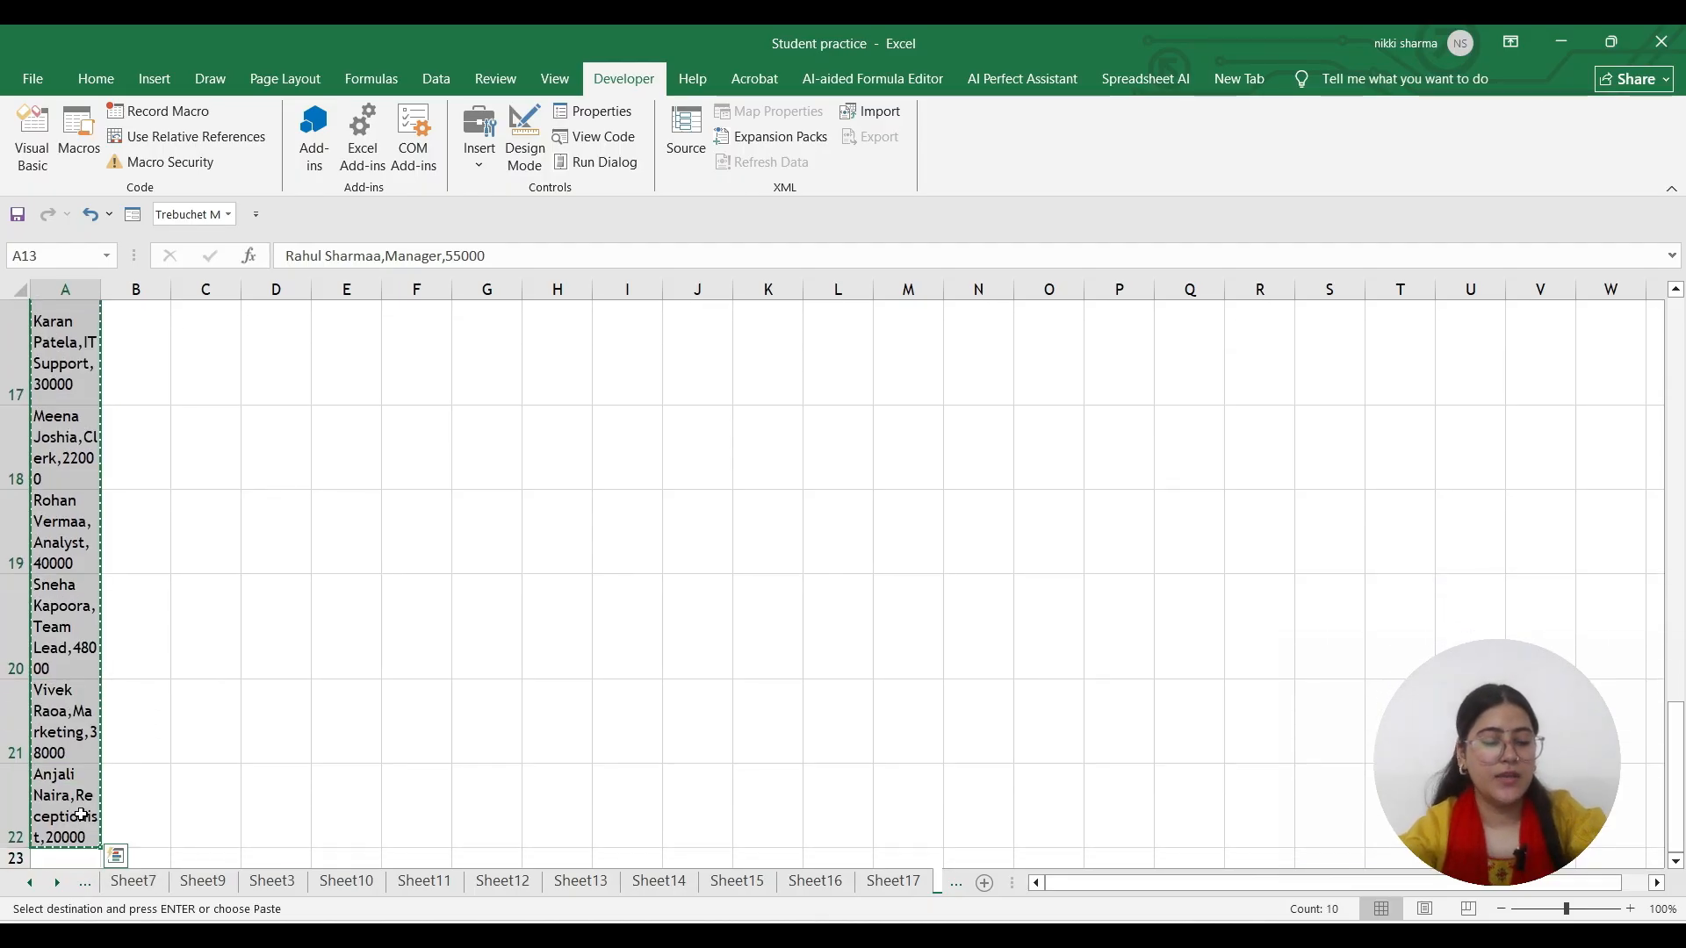
pyautogui.scroll(3, 55, 614)
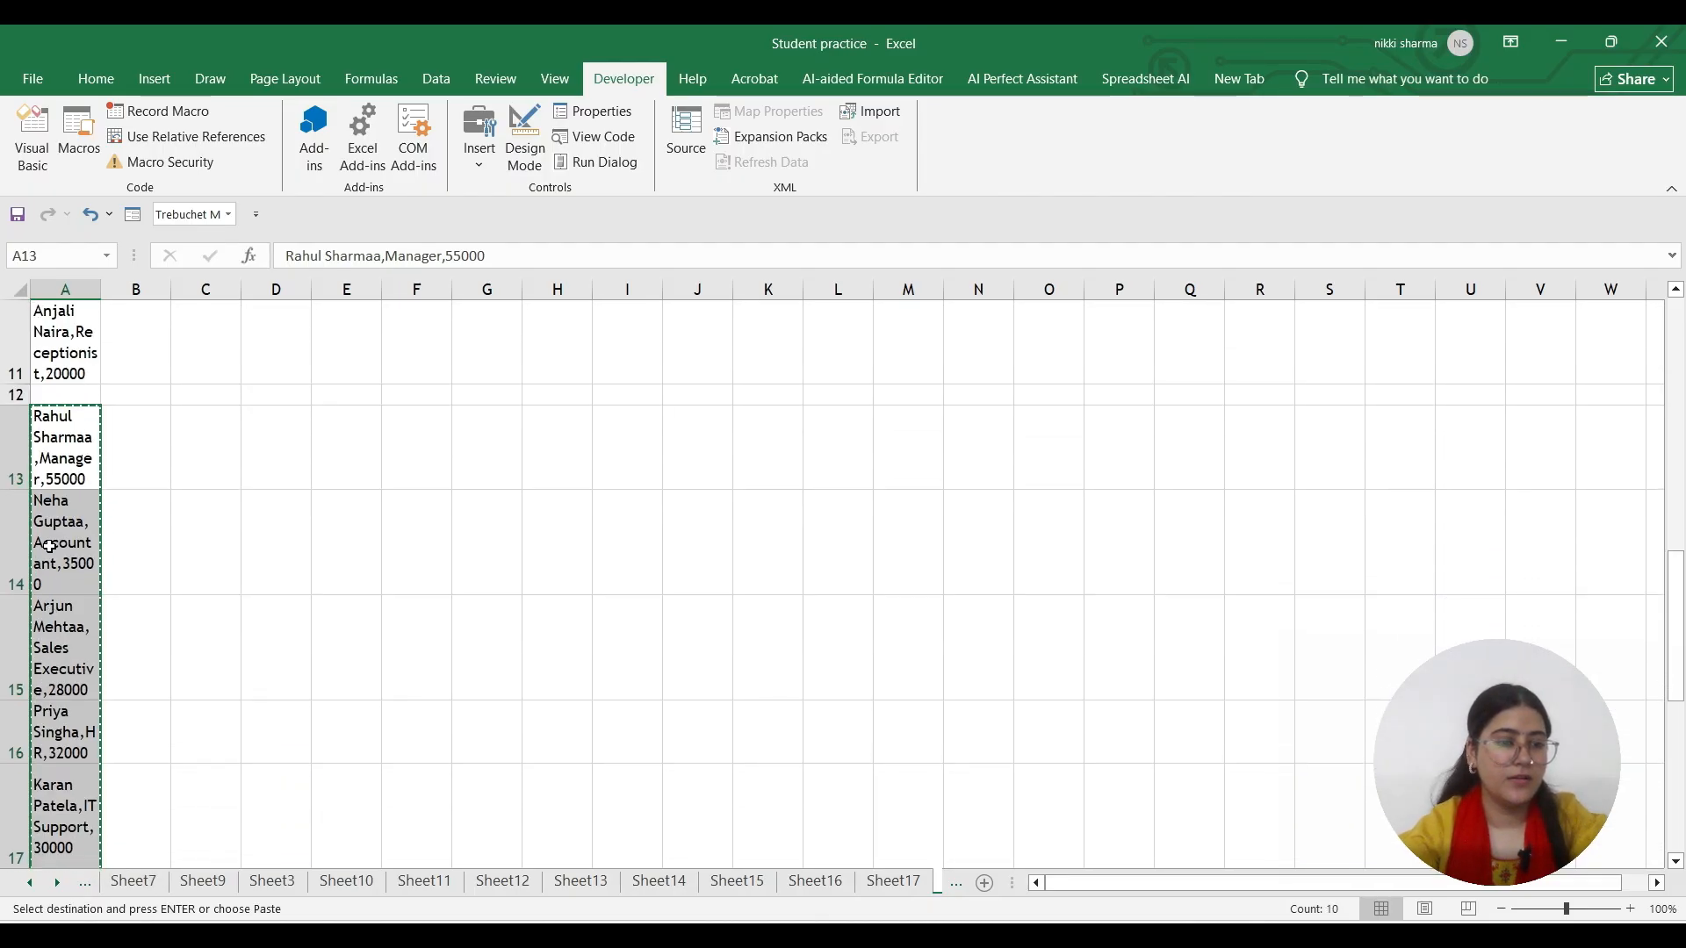
pyautogui.moveTo(54, 413); pyautogui.dragTo(55, 391)
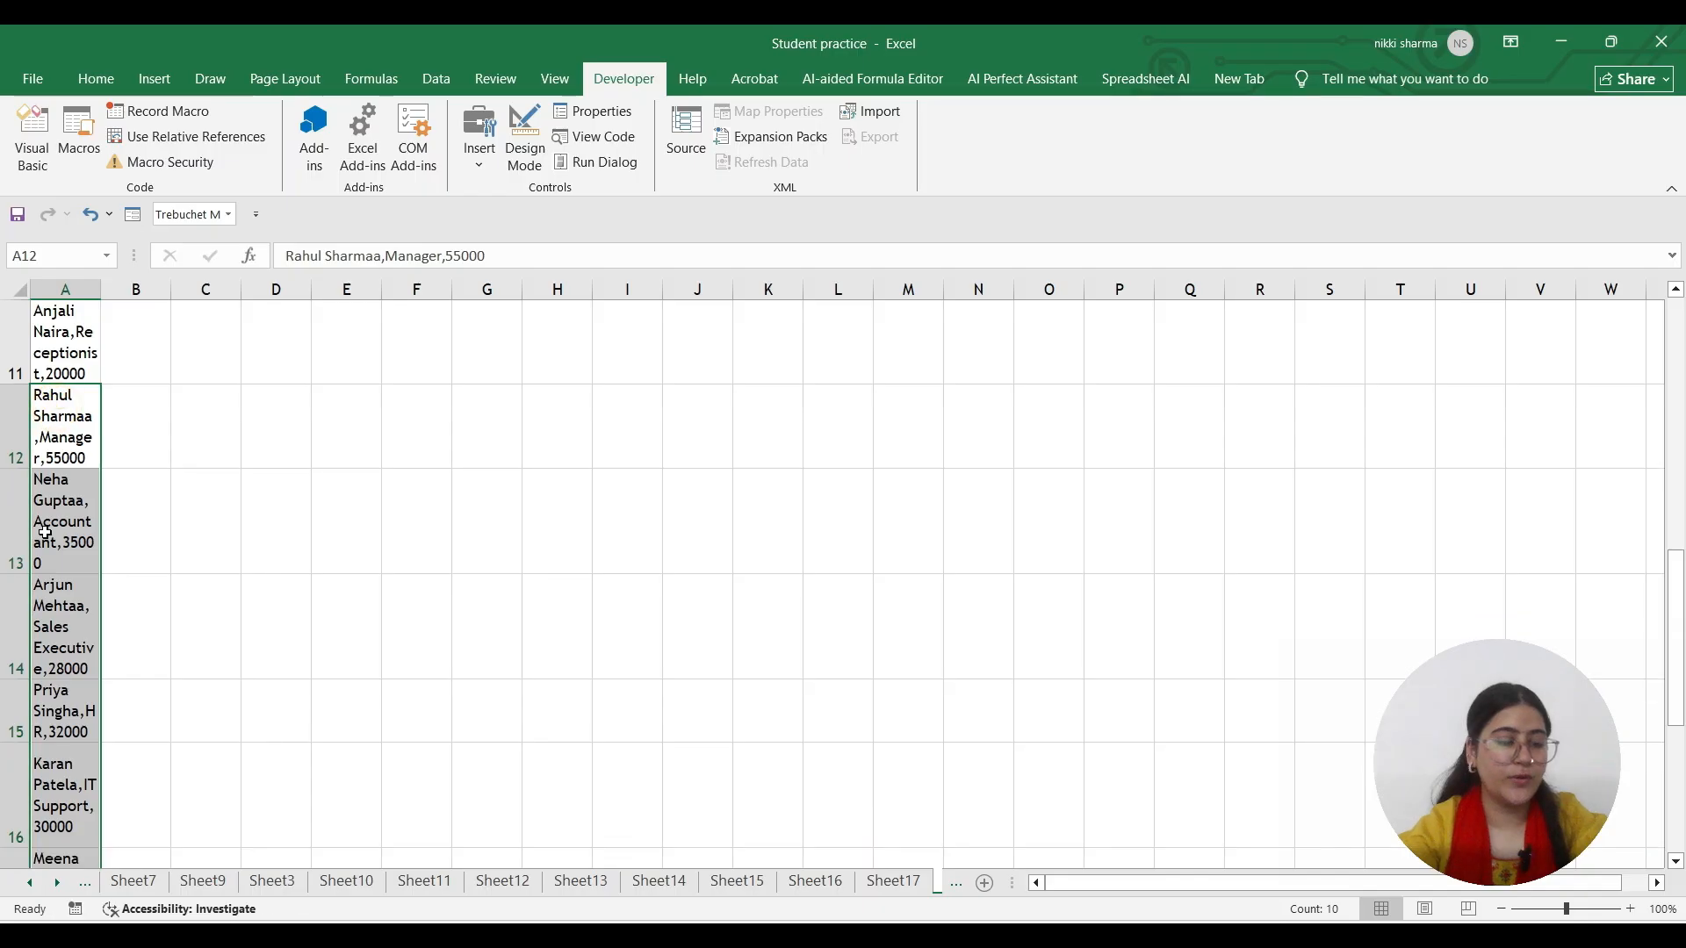
pyautogui.scroll(-5, 56, 580)
pyautogui.scroll(2, 56, 580)
# Paste copies of the records at A22, A32 and A42, then widen column A
pyautogui.hotkey('ctrl', 'c')
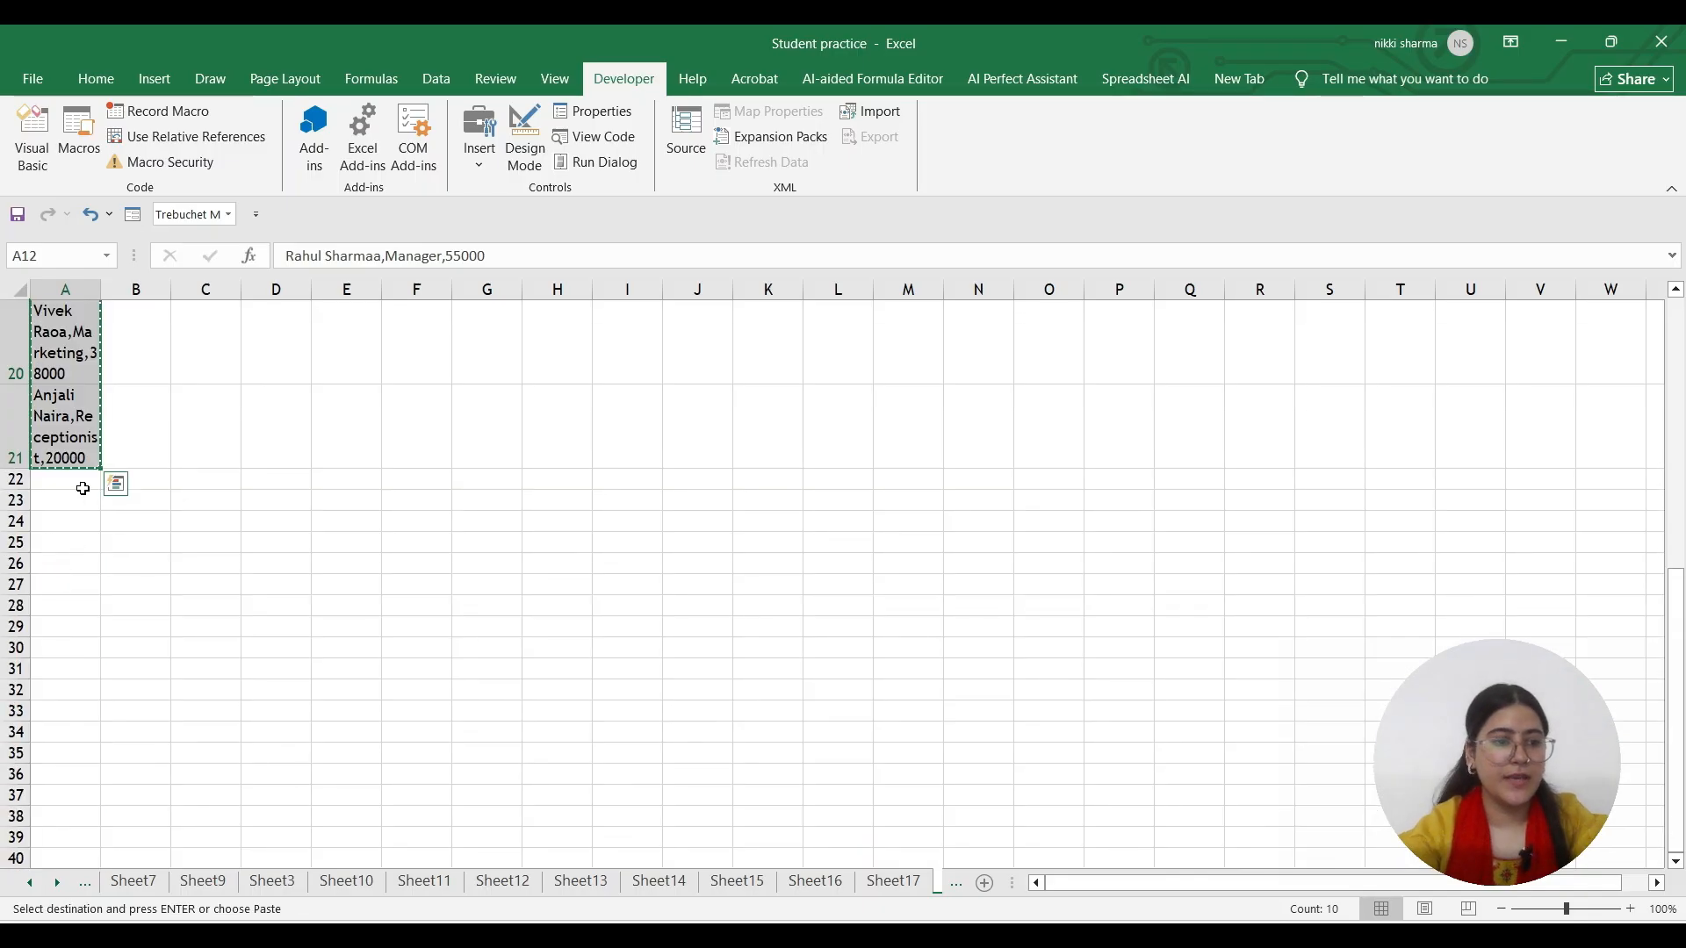
pyautogui.click(79, 474)
pyautogui.hotkey('ctrl', 'v')
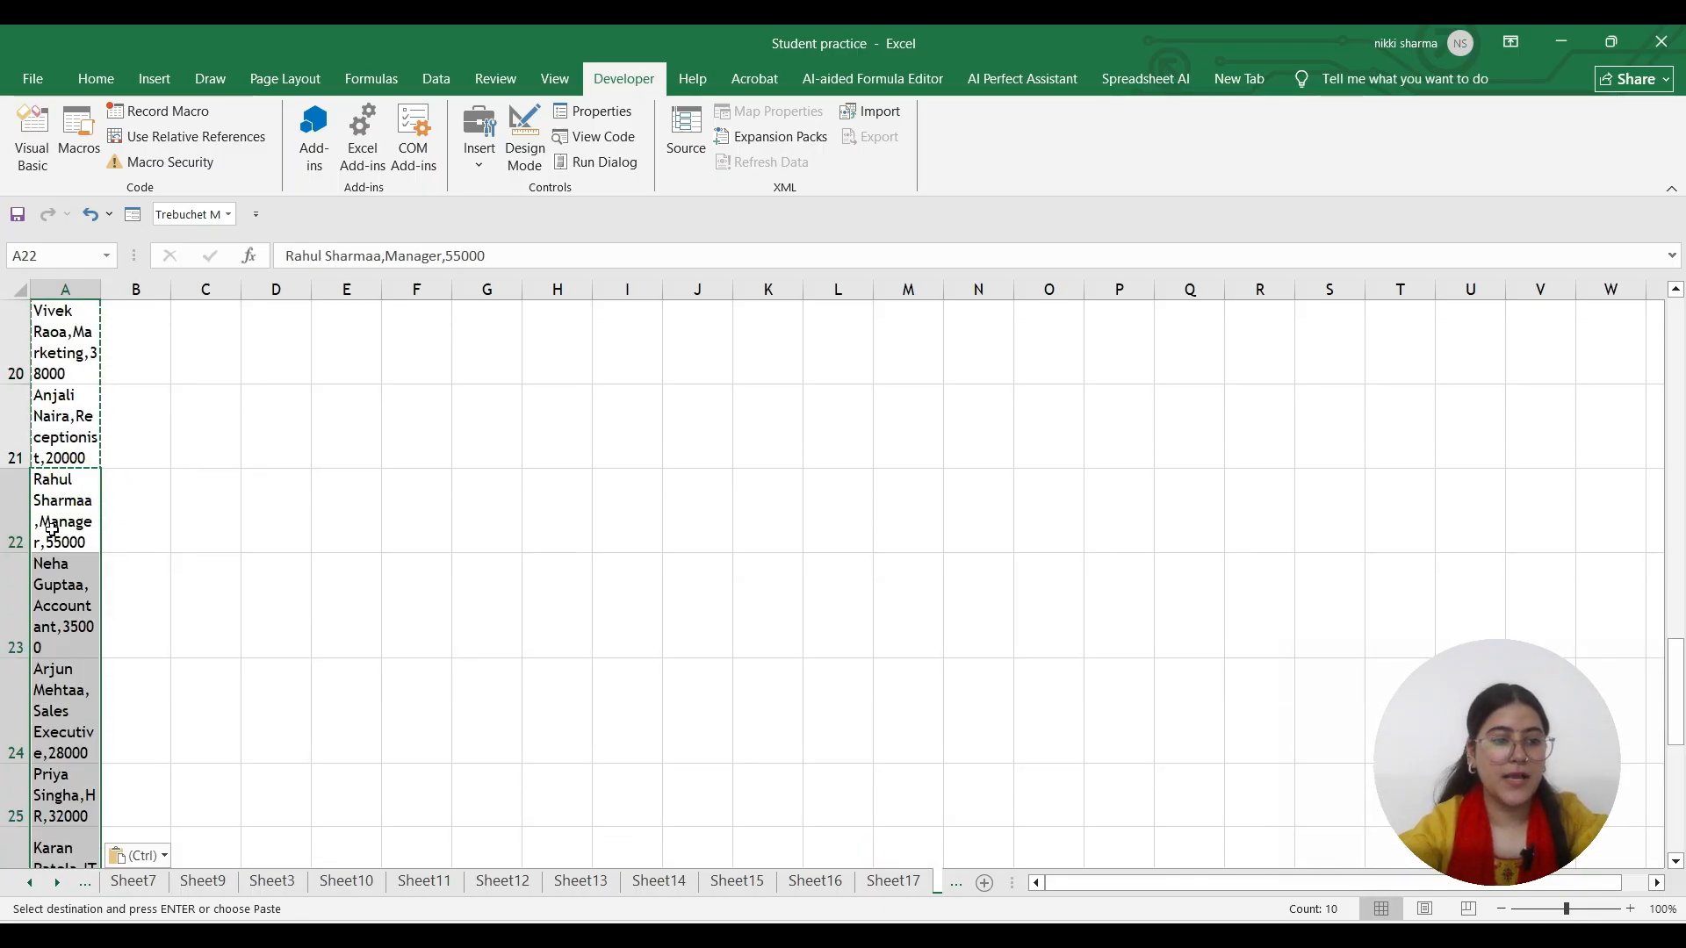
pyautogui.scroll(-3, 39, 654)
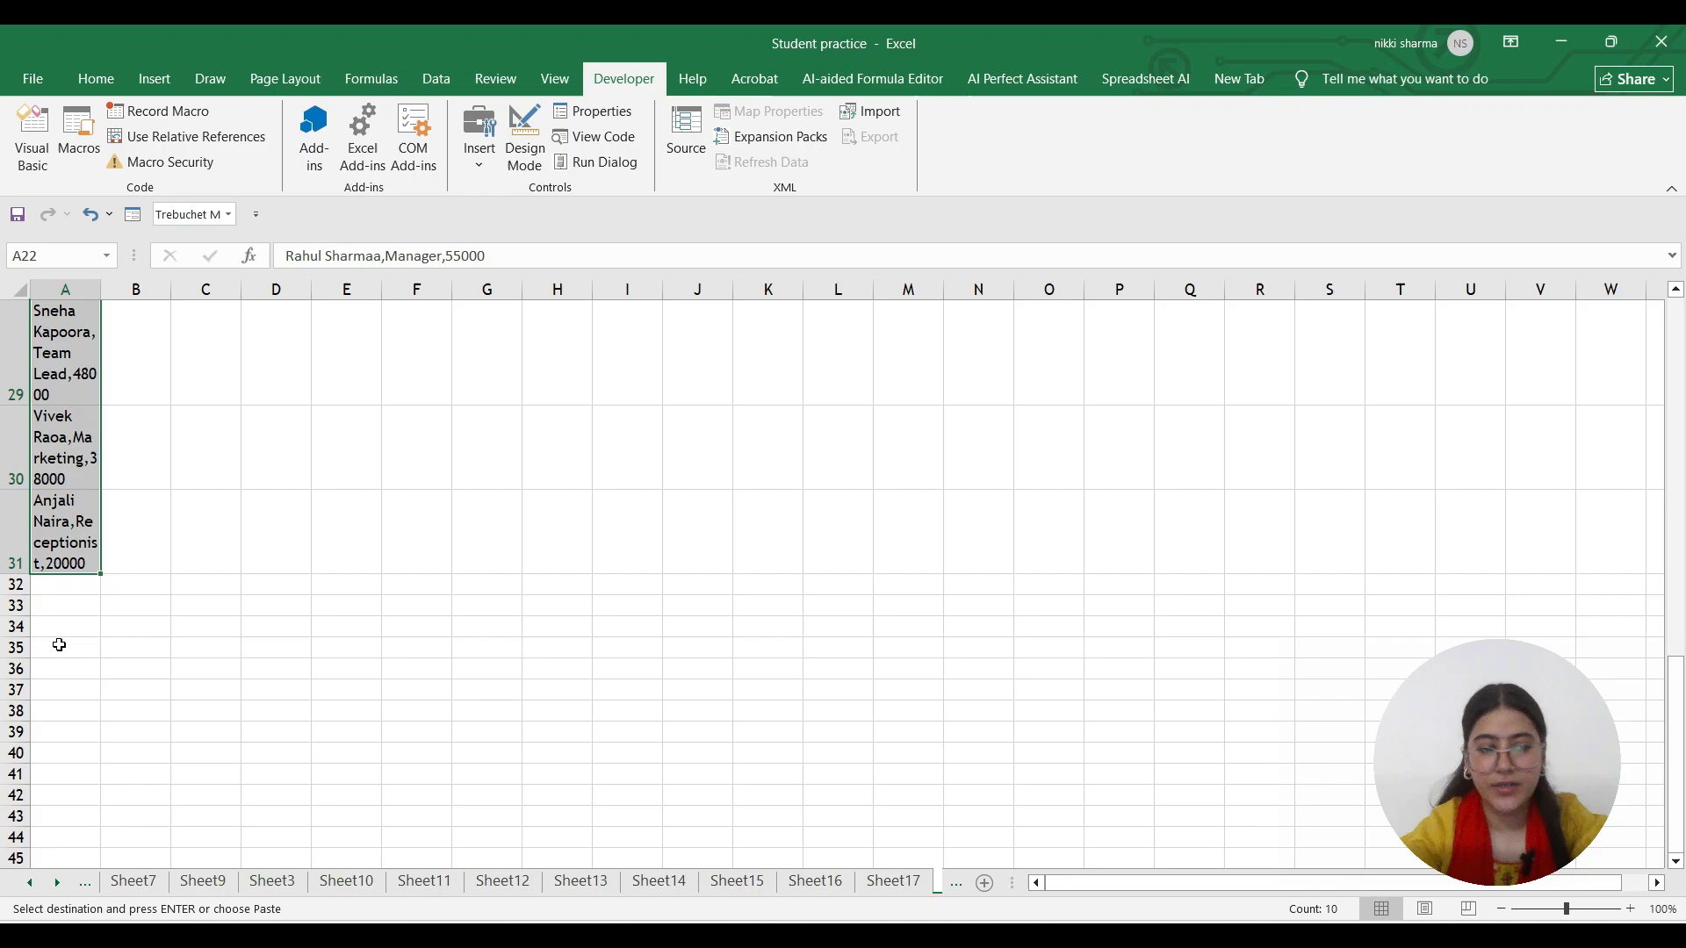
pyautogui.click(71, 588)
pyautogui.hotkey('ctrl', 'v')
pyautogui.scroll(-4, 60, 591)
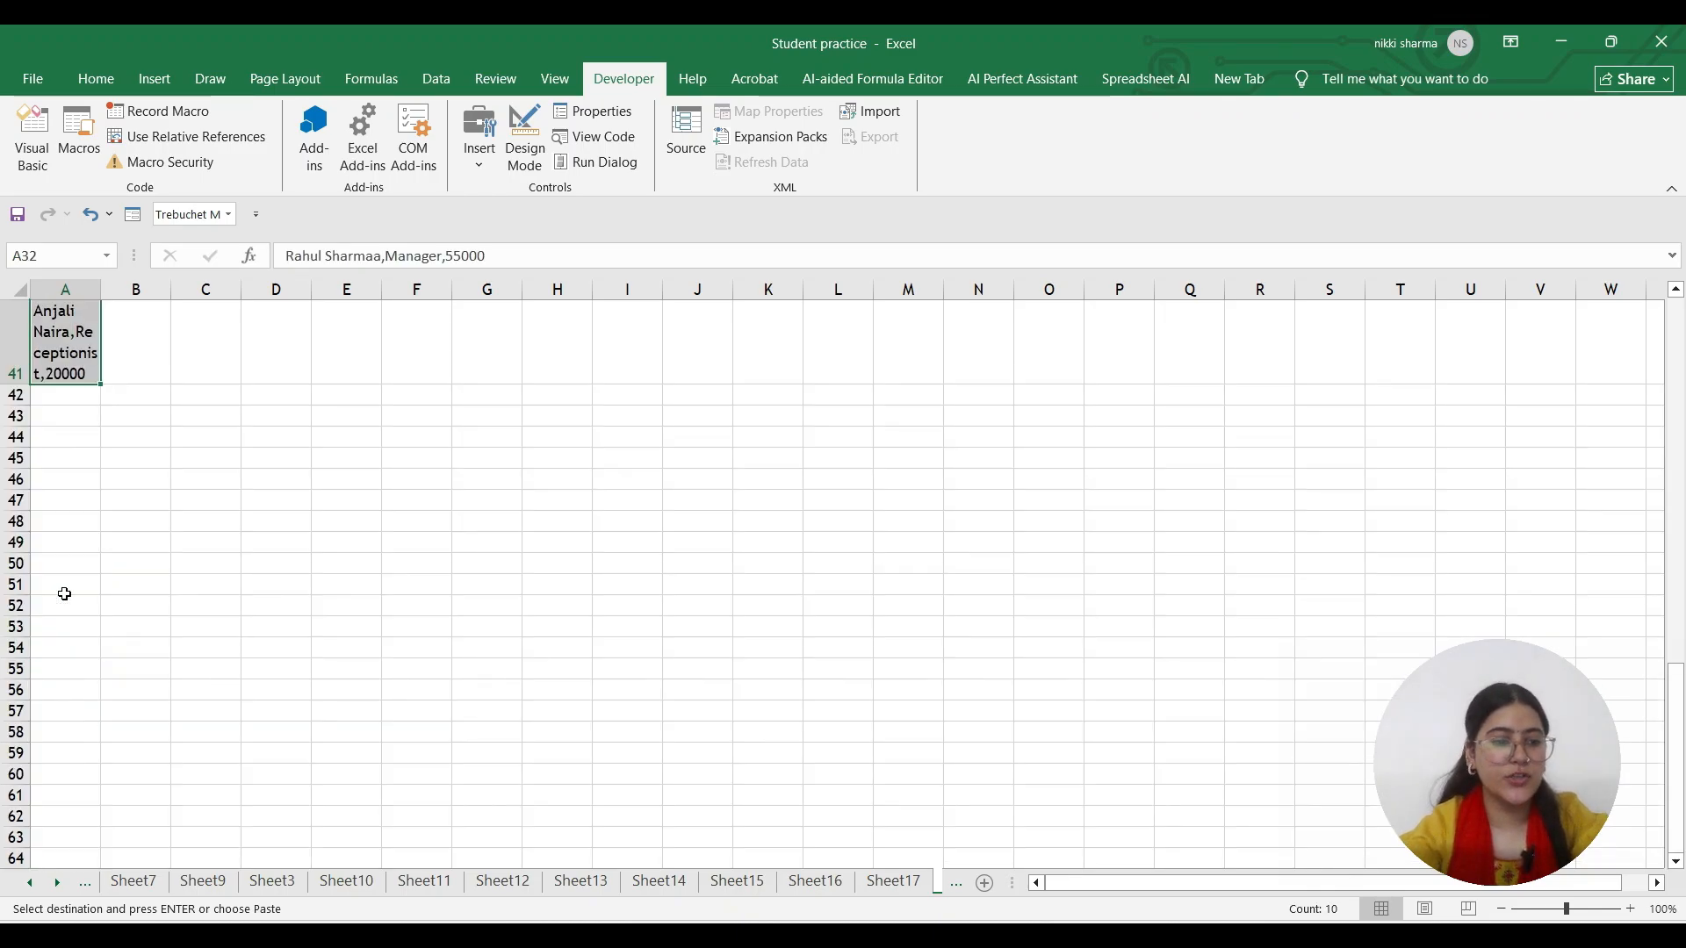
pyautogui.click(56, 394)
pyautogui.hotkey('ctrl', 'v')
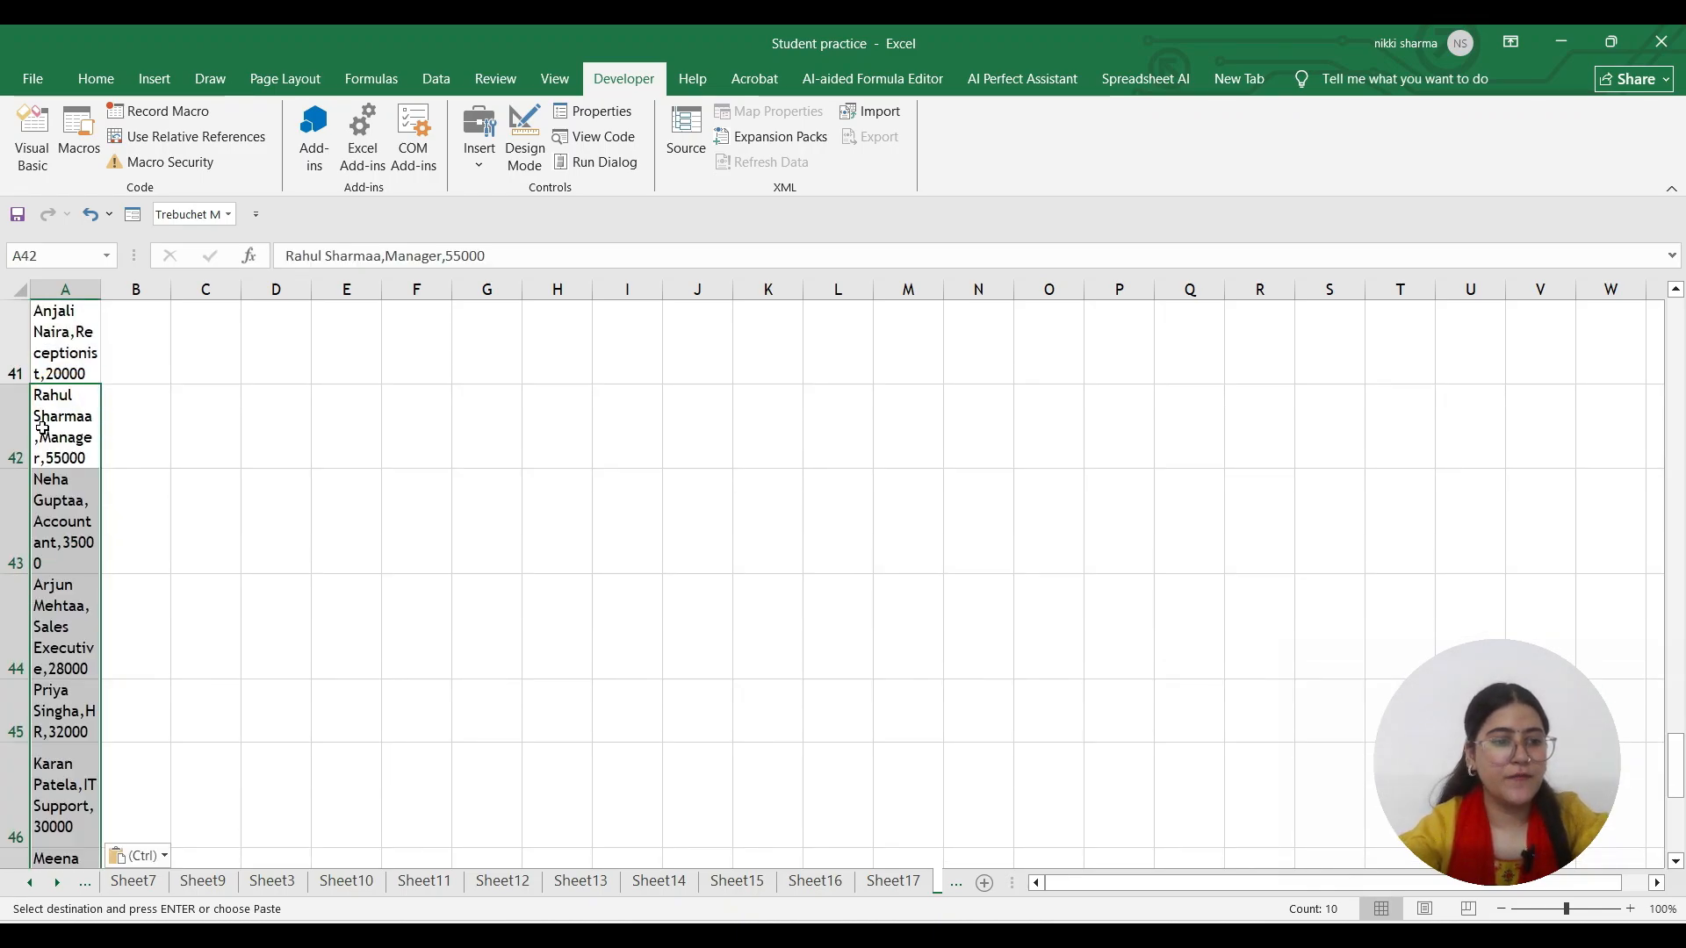
pyautogui.scroll(-2, 41, 439)
pyautogui.scroll(-1, 40, 462)
pyautogui.scroll(5, 44, 482)
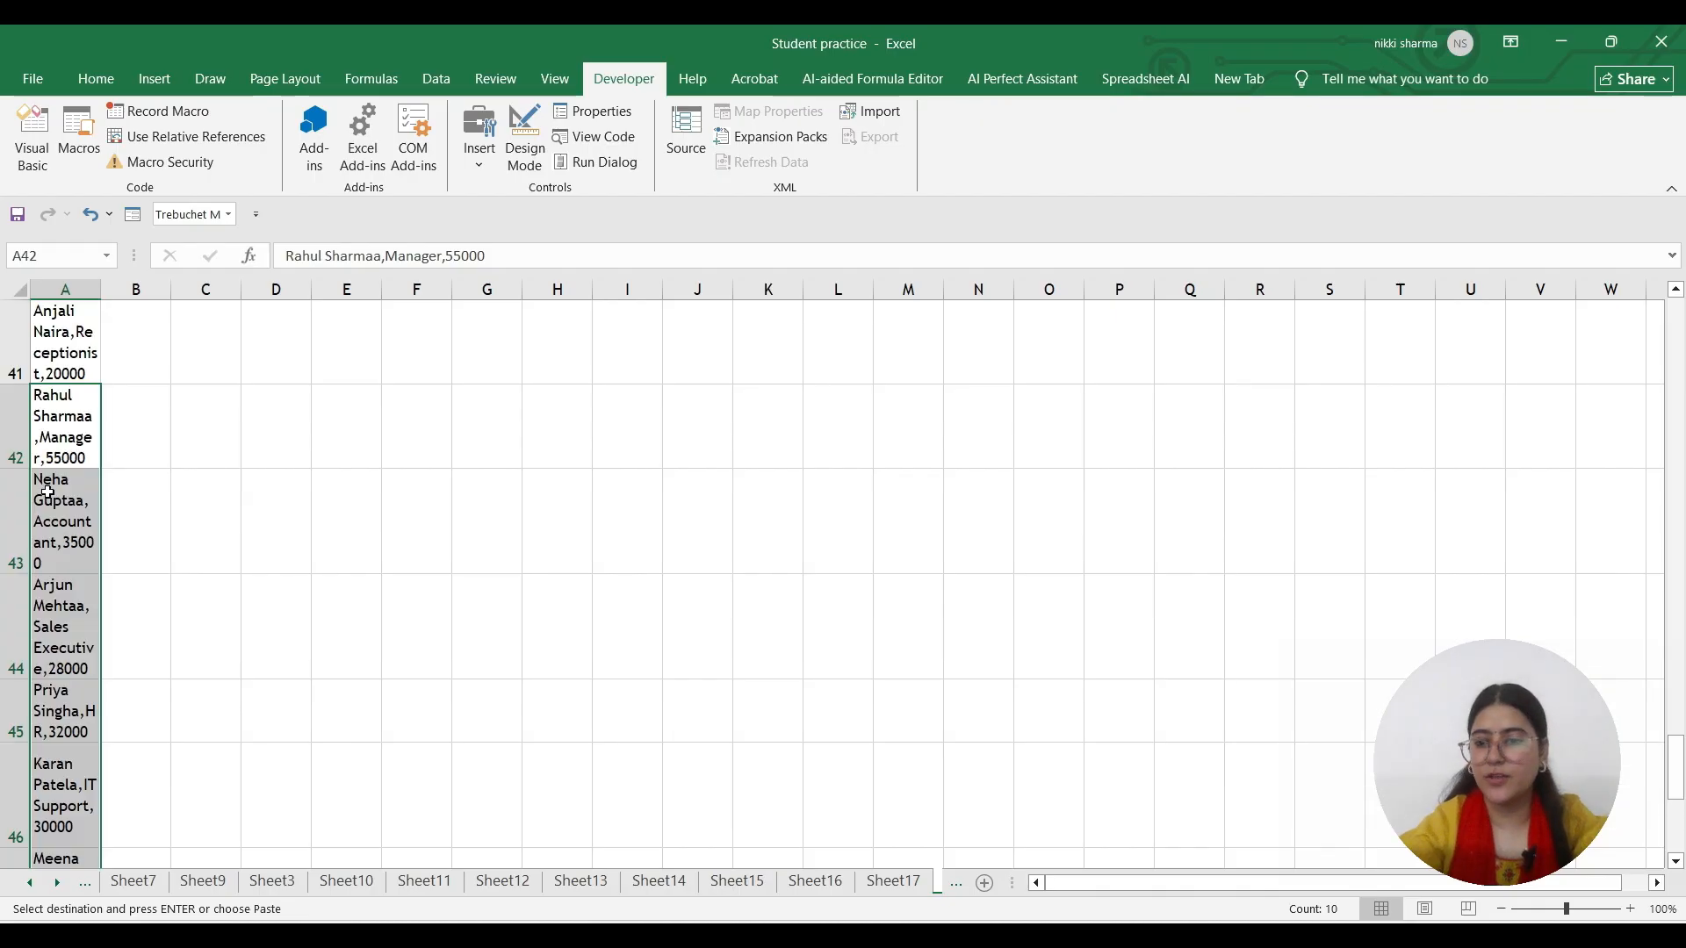
pyautogui.scroll(11, 46, 498)
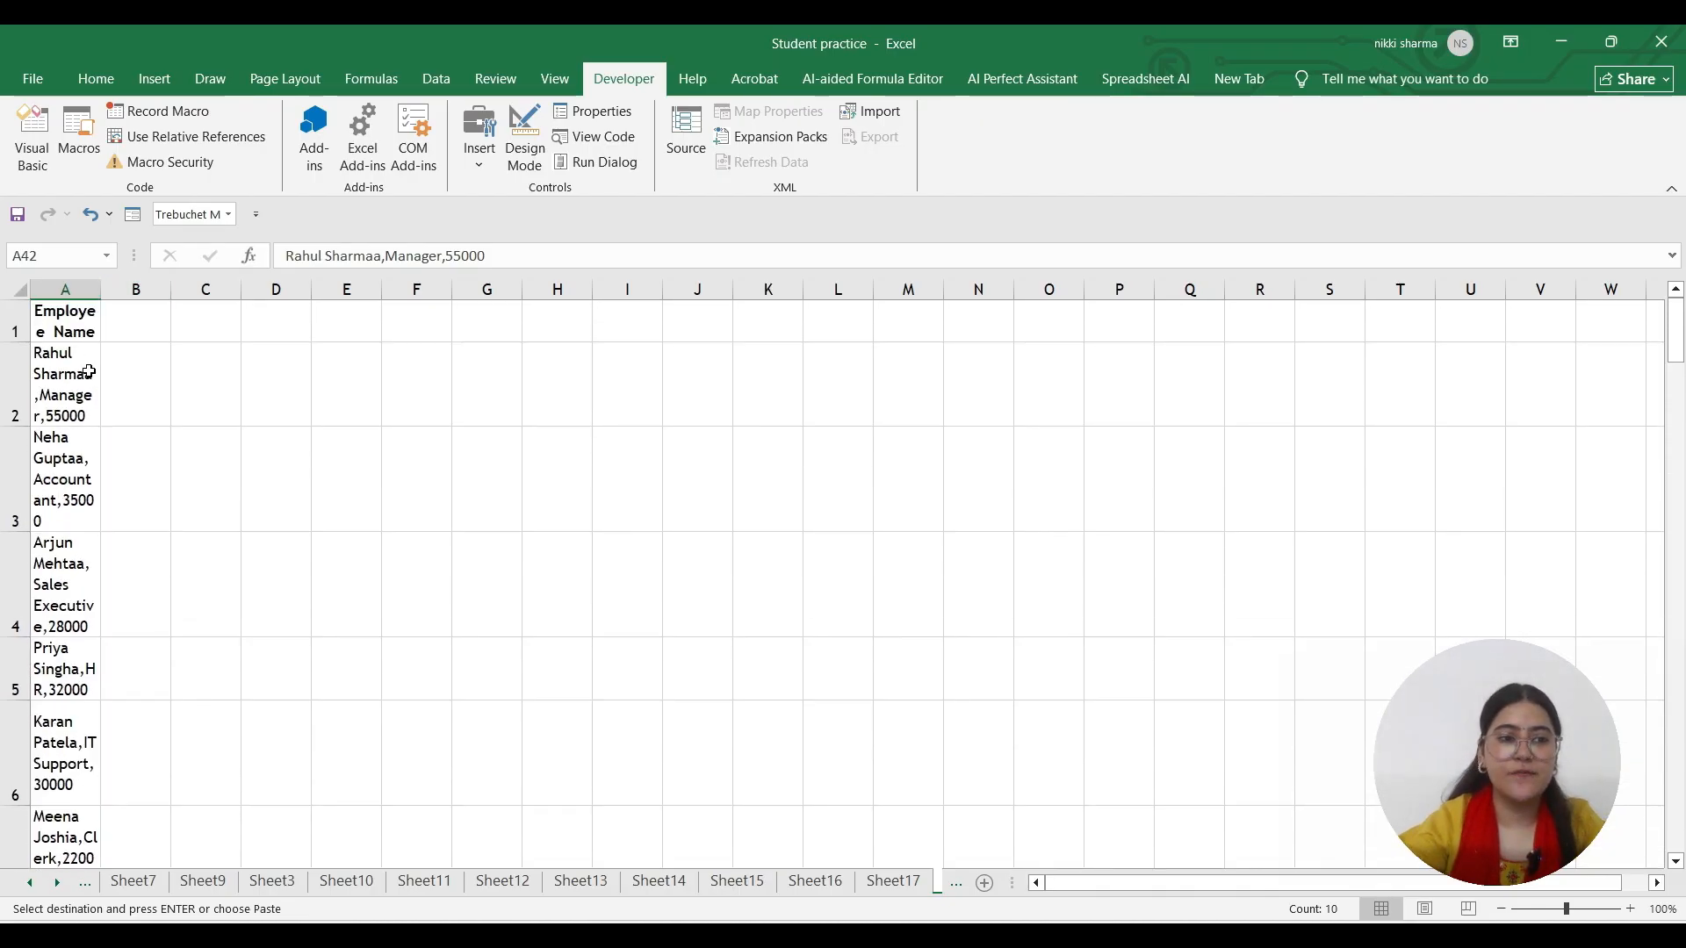
pyautogui.moveTo(96, 298); pyautogui.dragTo(155, 299)
# Enter the headings Post Name in B1 and Salary in C1
pyautogui.click(176, 317)
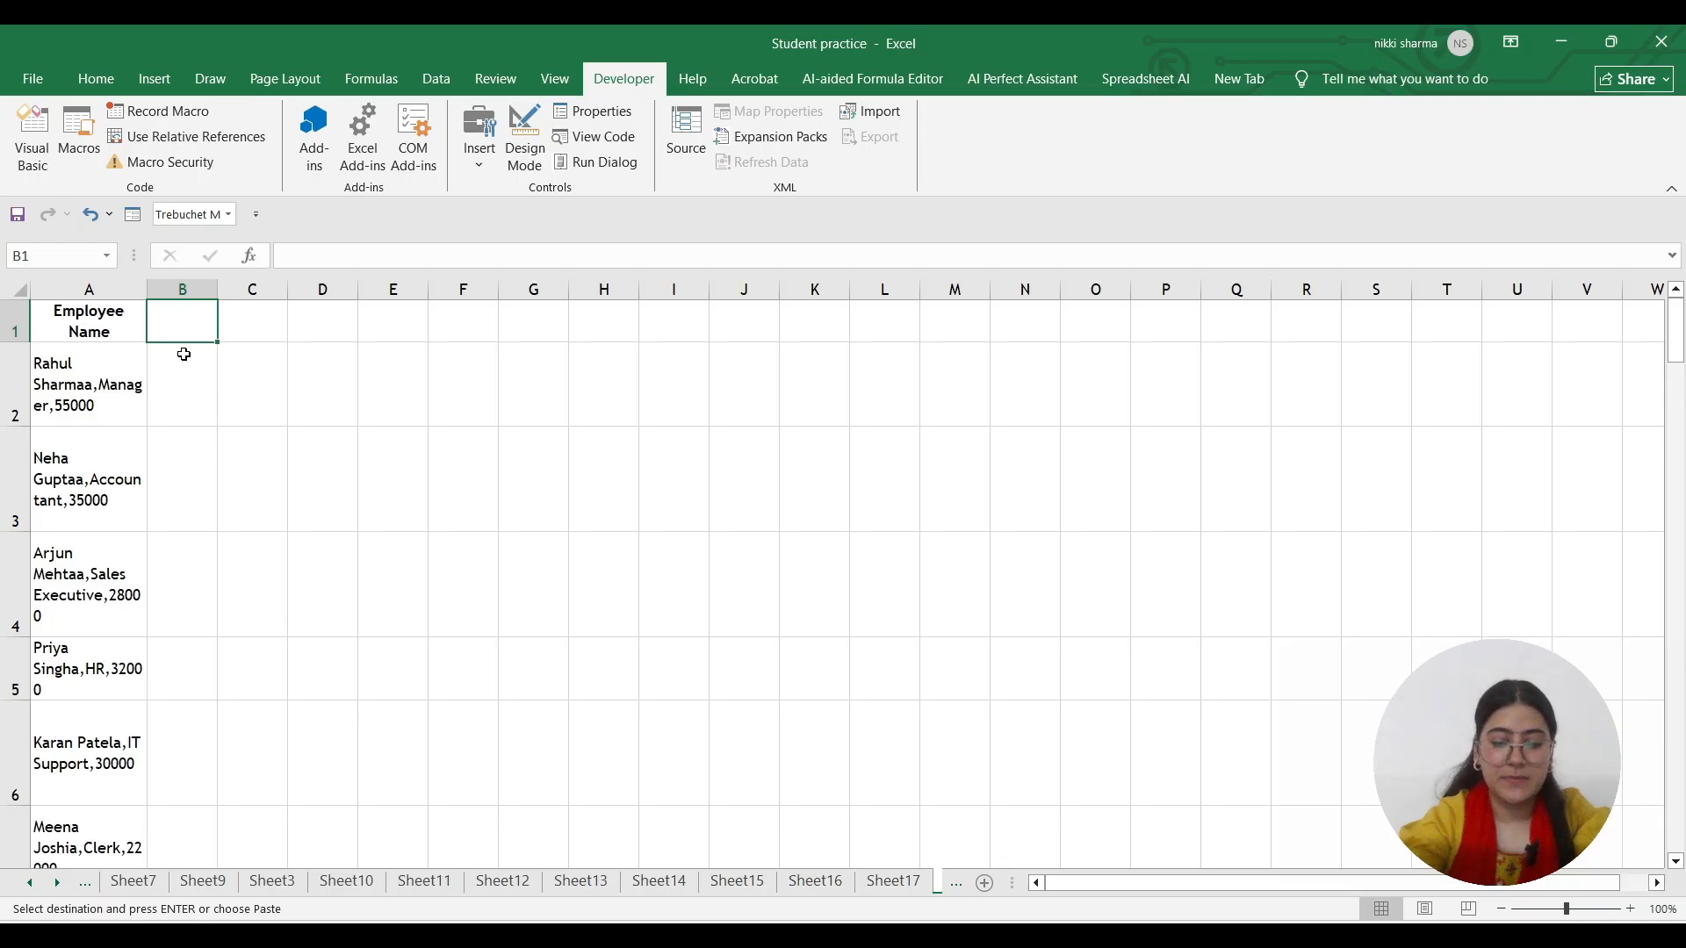
pyautogui.write('Post Name')
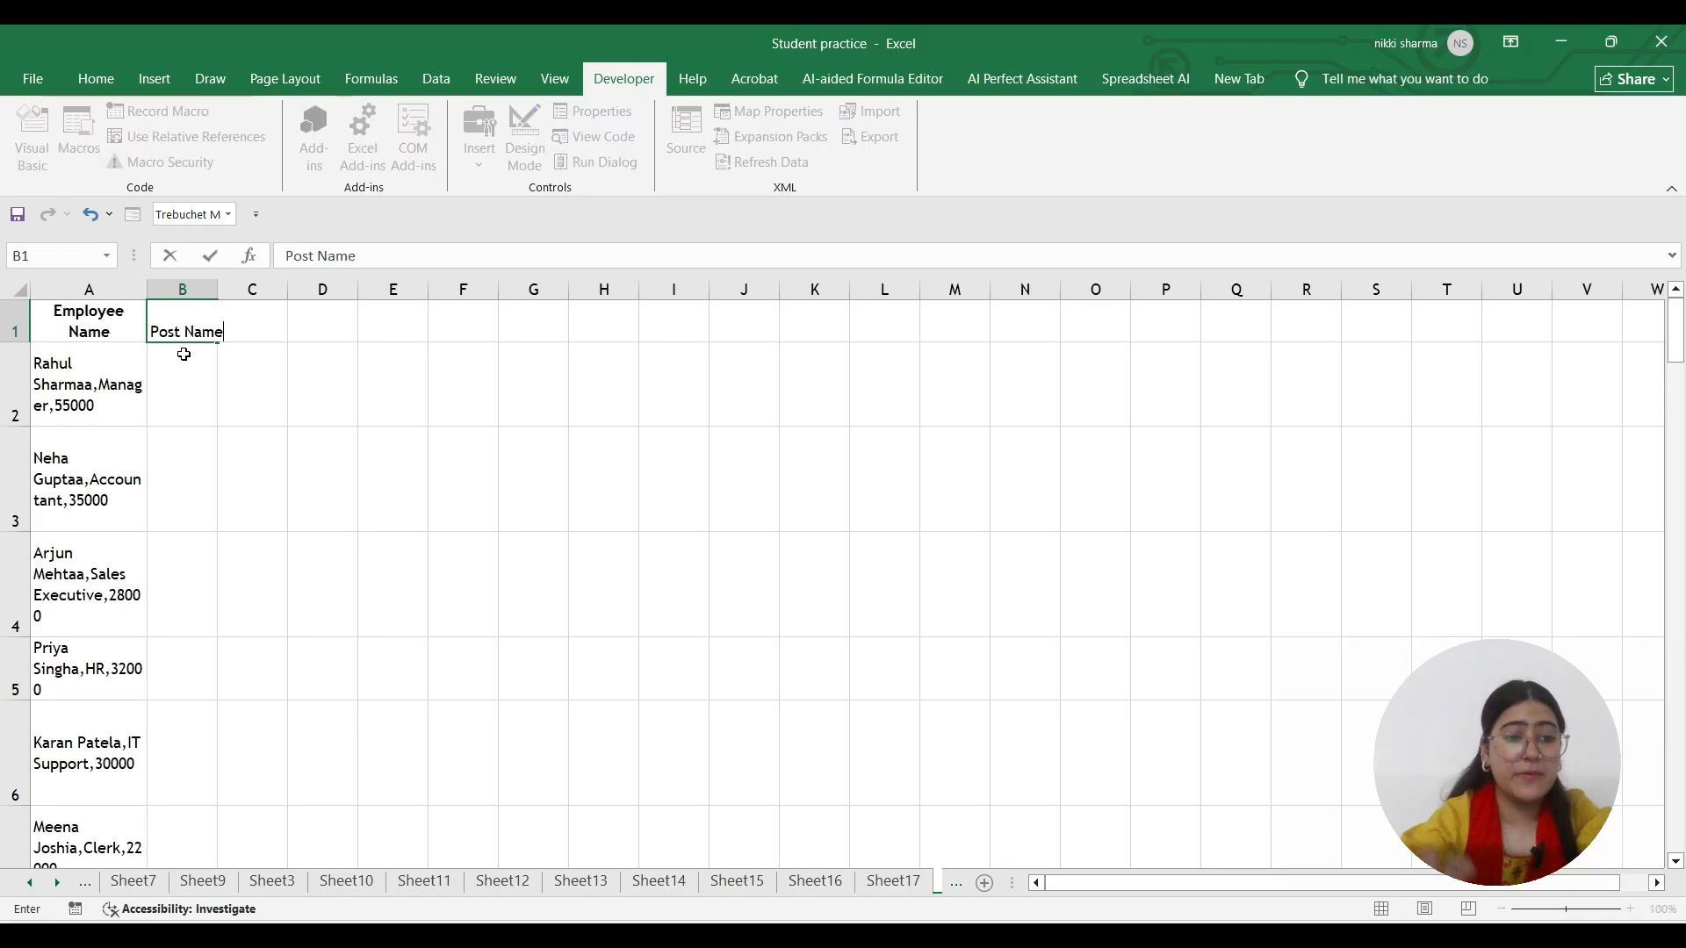
pyautogui.click(273, 353)
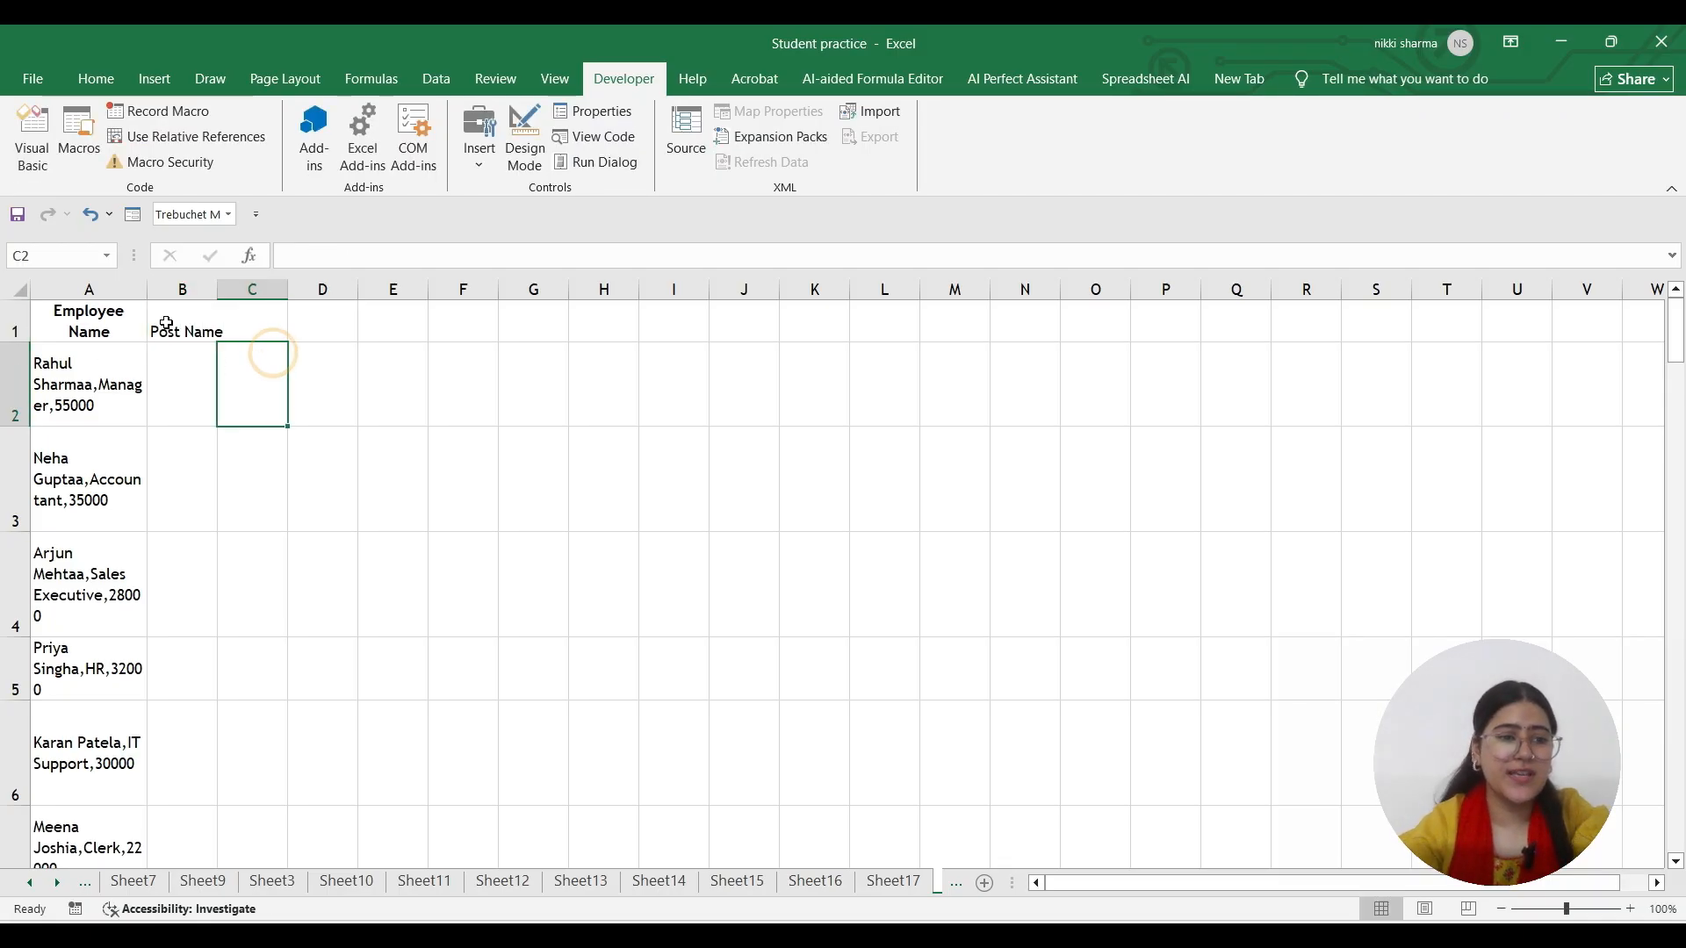
pyautogui.click(258, 318)
pyautogui.write('Salary')
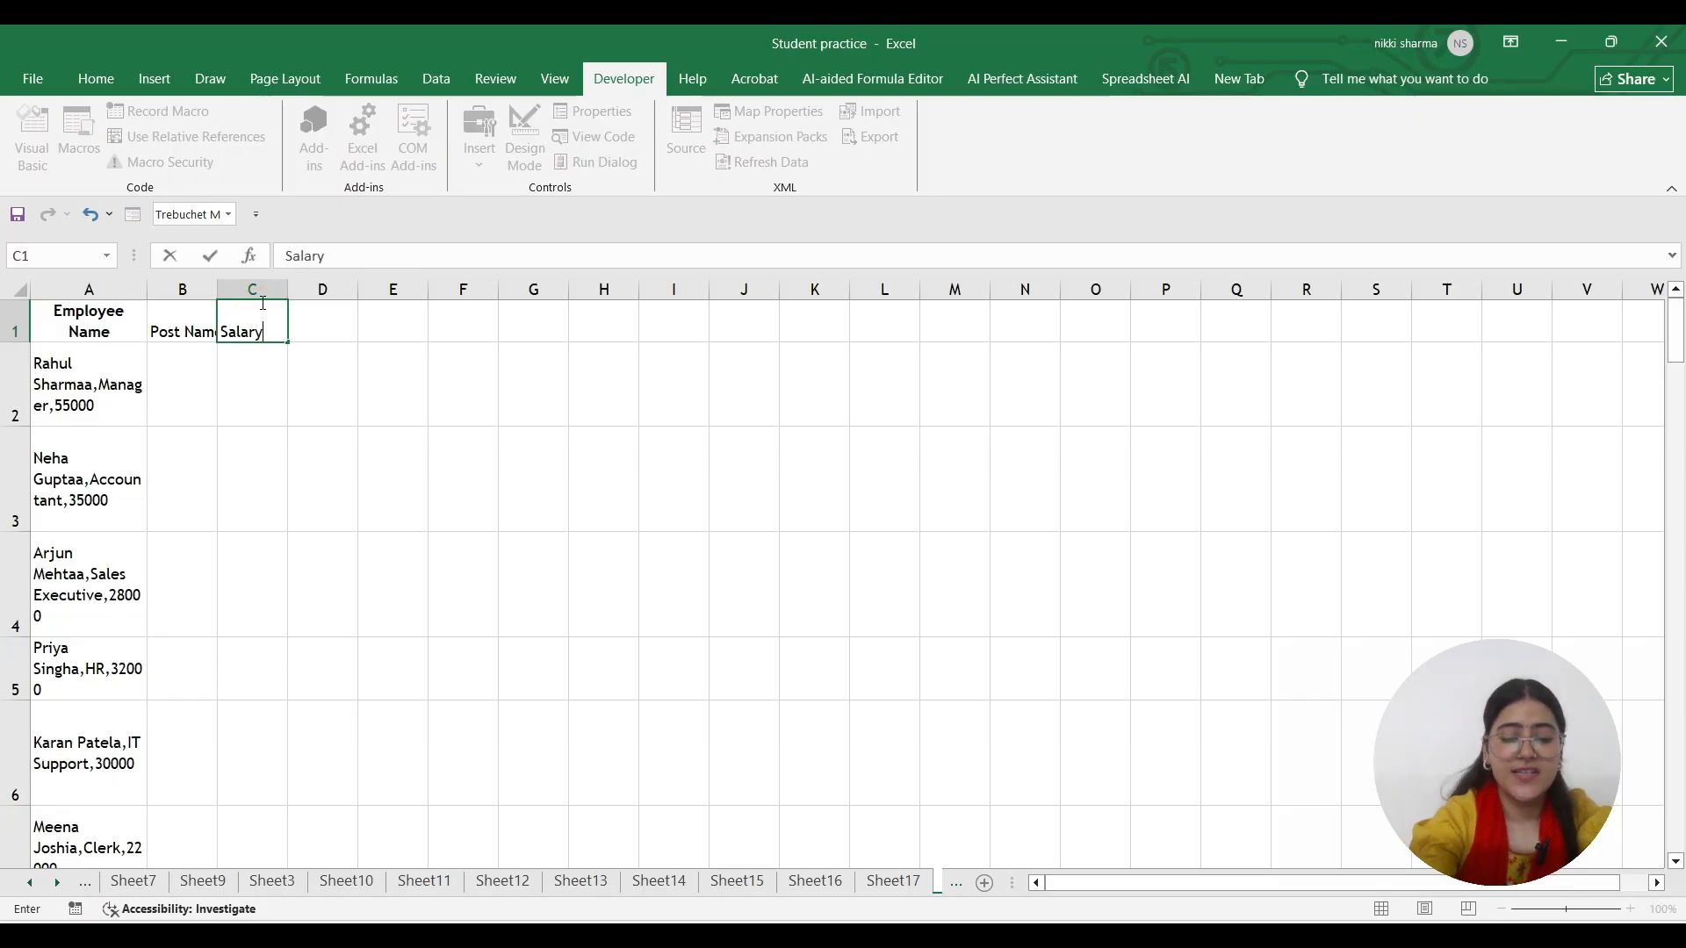
pyautogui.press('Return')
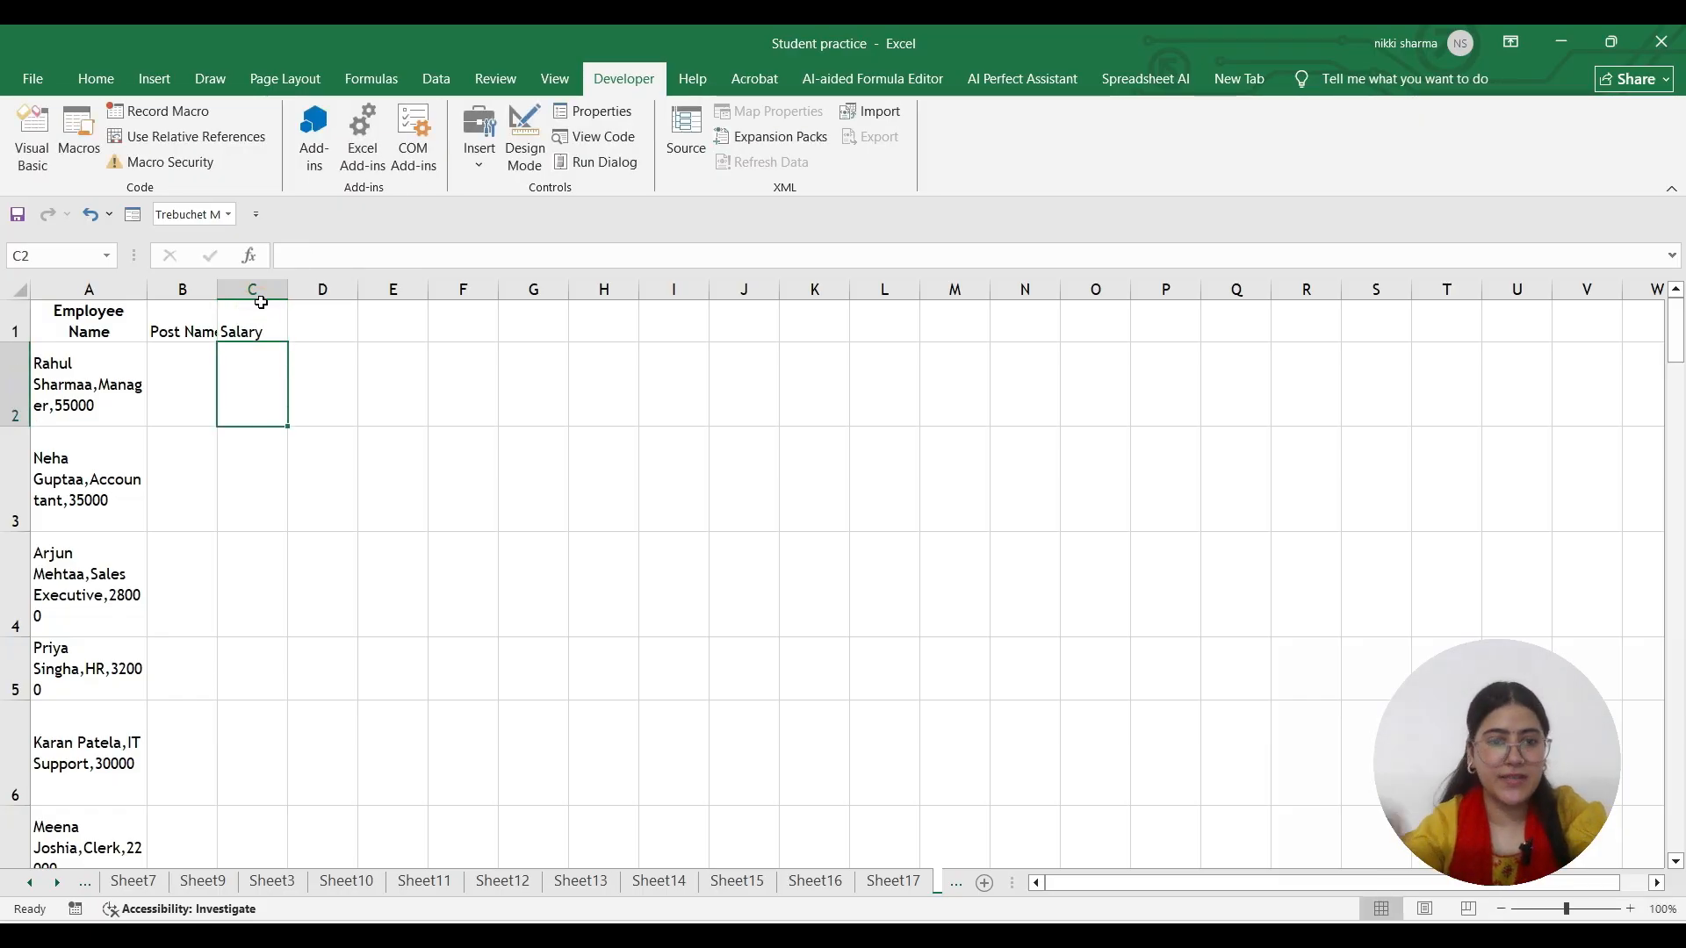
# Run the Formatting macro with Ctrl+Q from a data cell and check rows 2–23 were split
pyautogui.click(71, 448)
pyautogui.hotkey('ctrl', 'q')
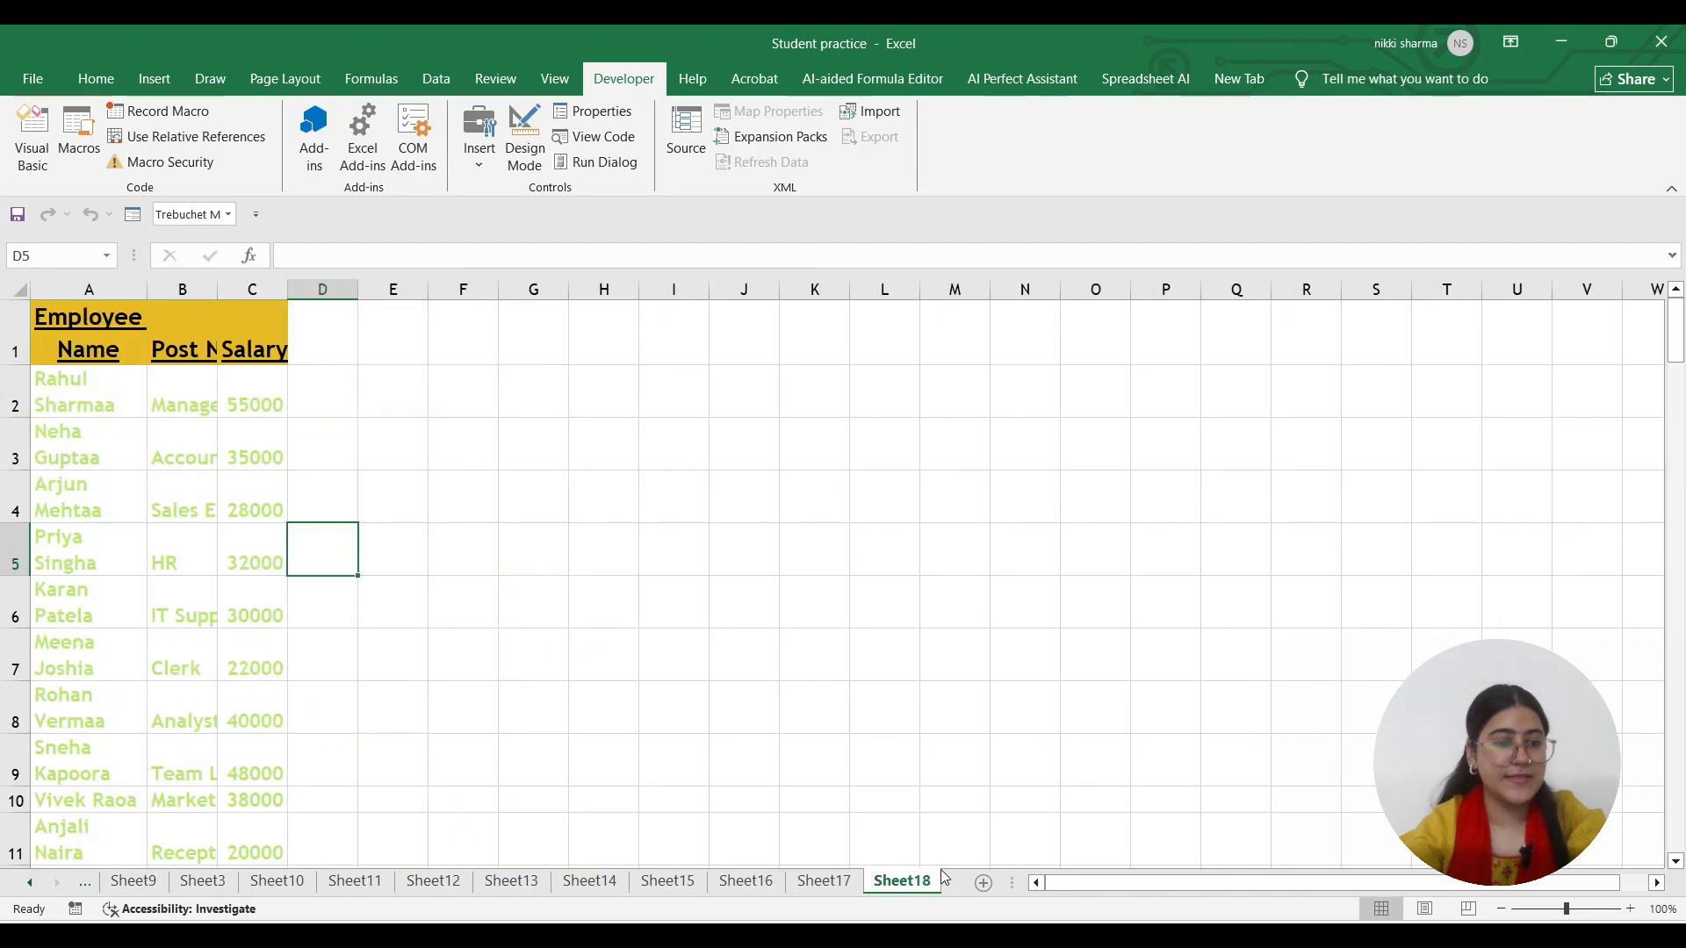
pyautogui.scroll(-6, 193, 526)
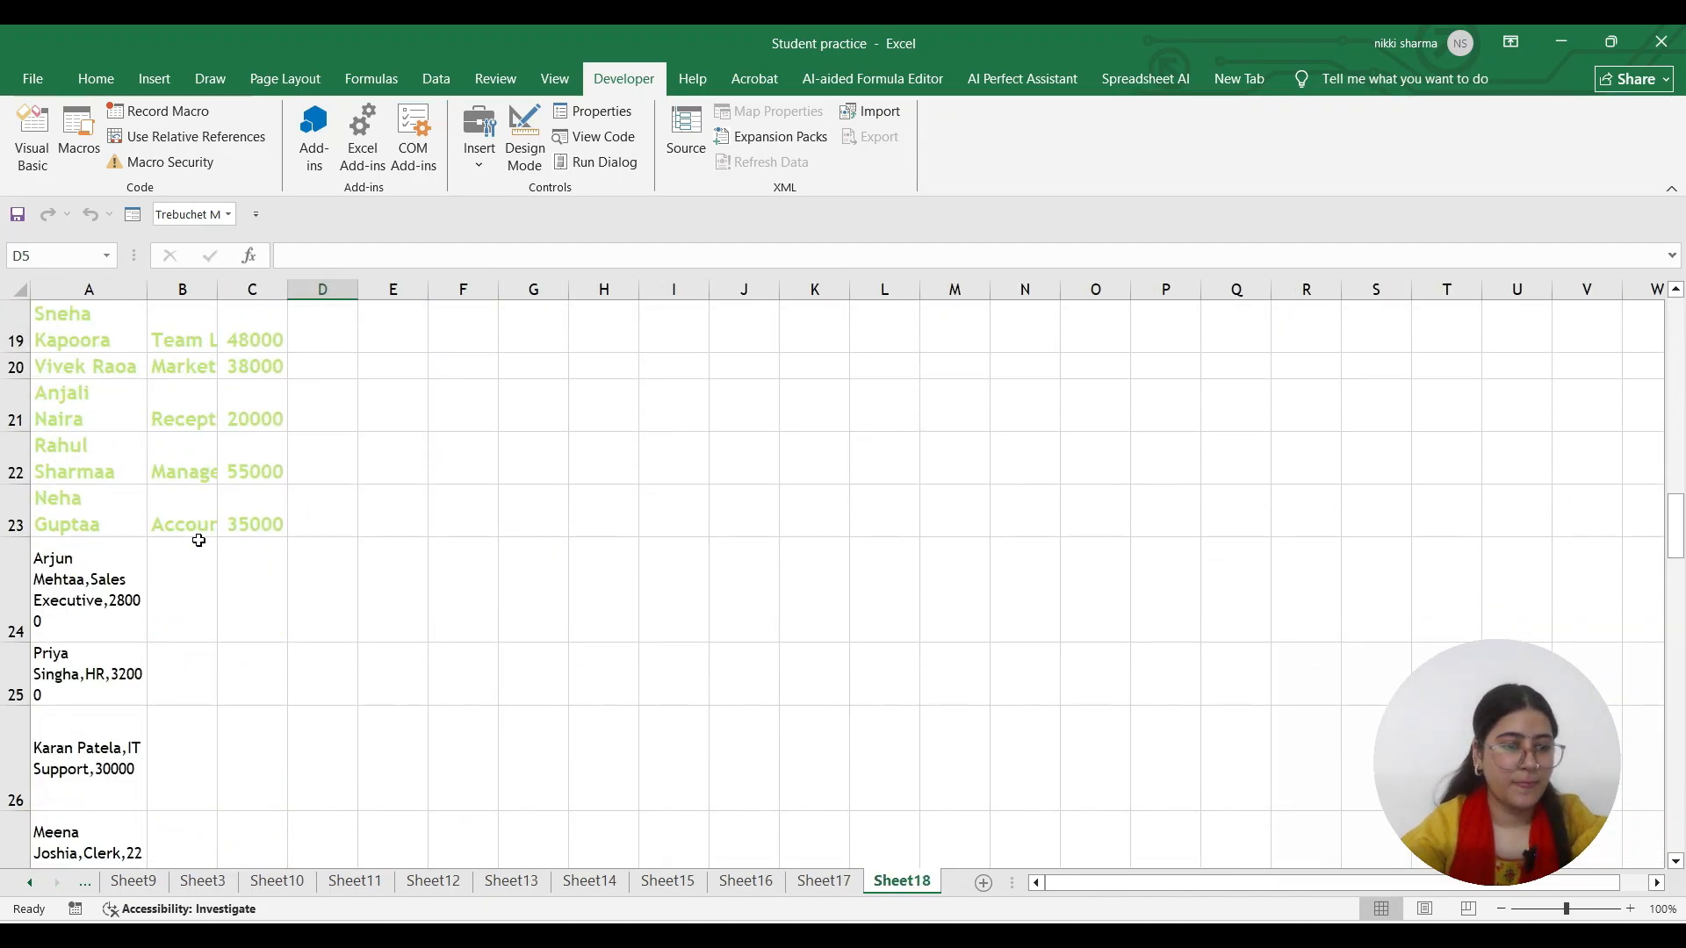
pyautogui.scroll(-2, 165, 597)
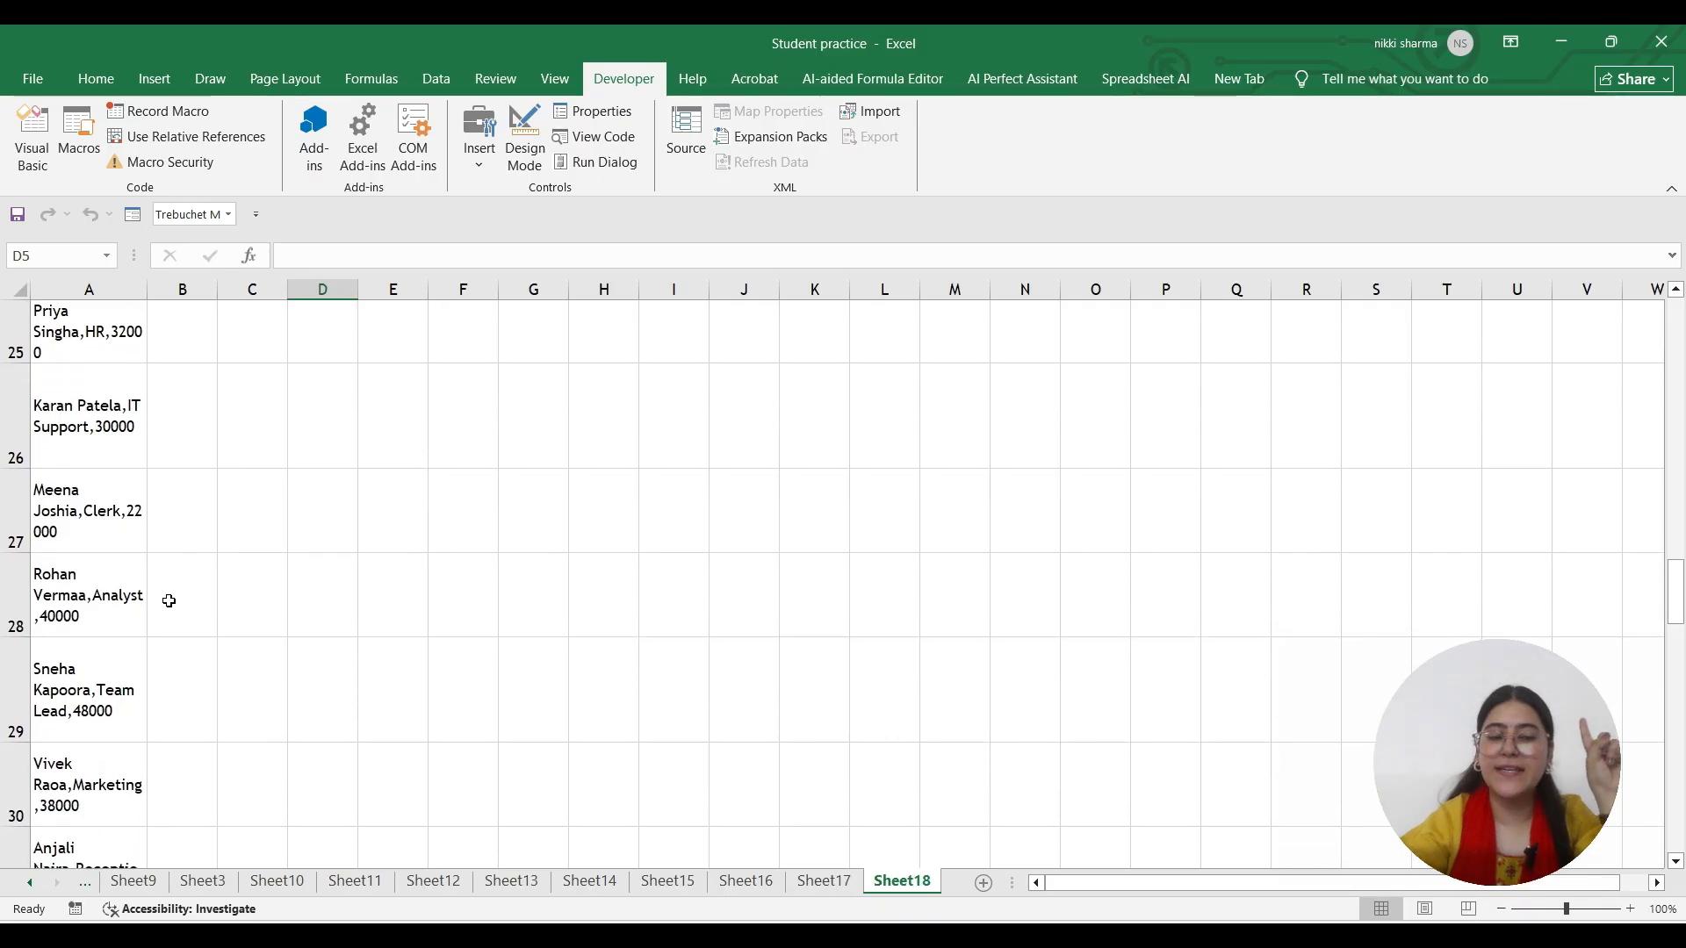
pyautogui.scroll(6, 169, 600)
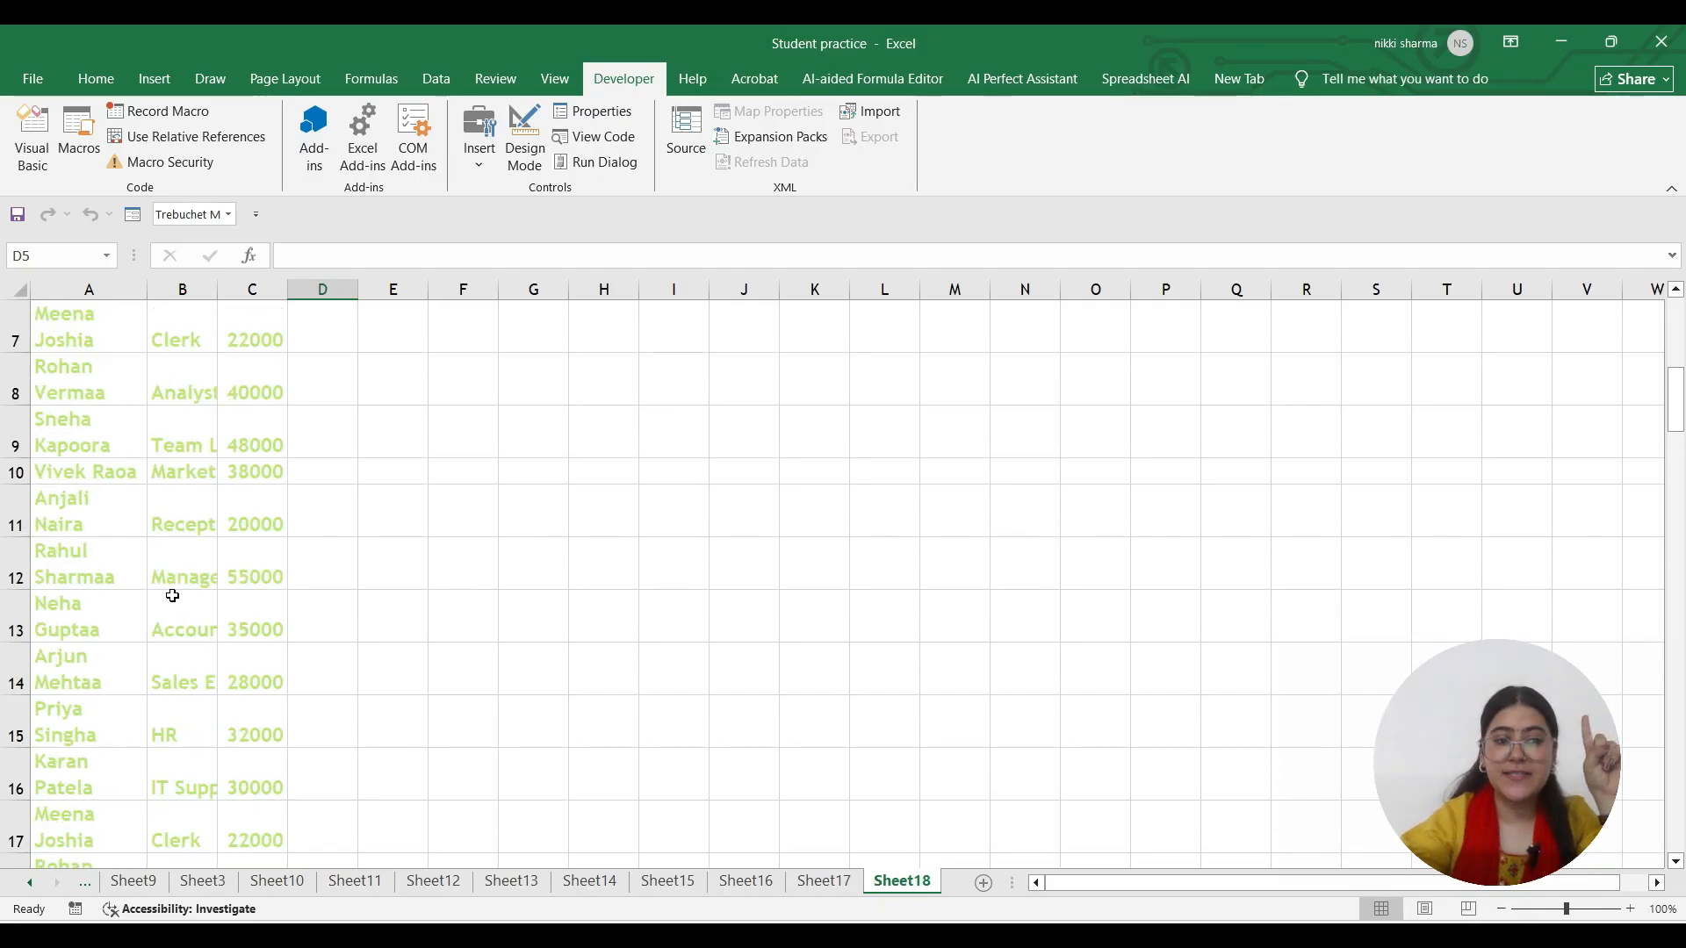
pyautogui.scroll(2, 173, 596)
pyautogui.scroll(-3, 141, 572)
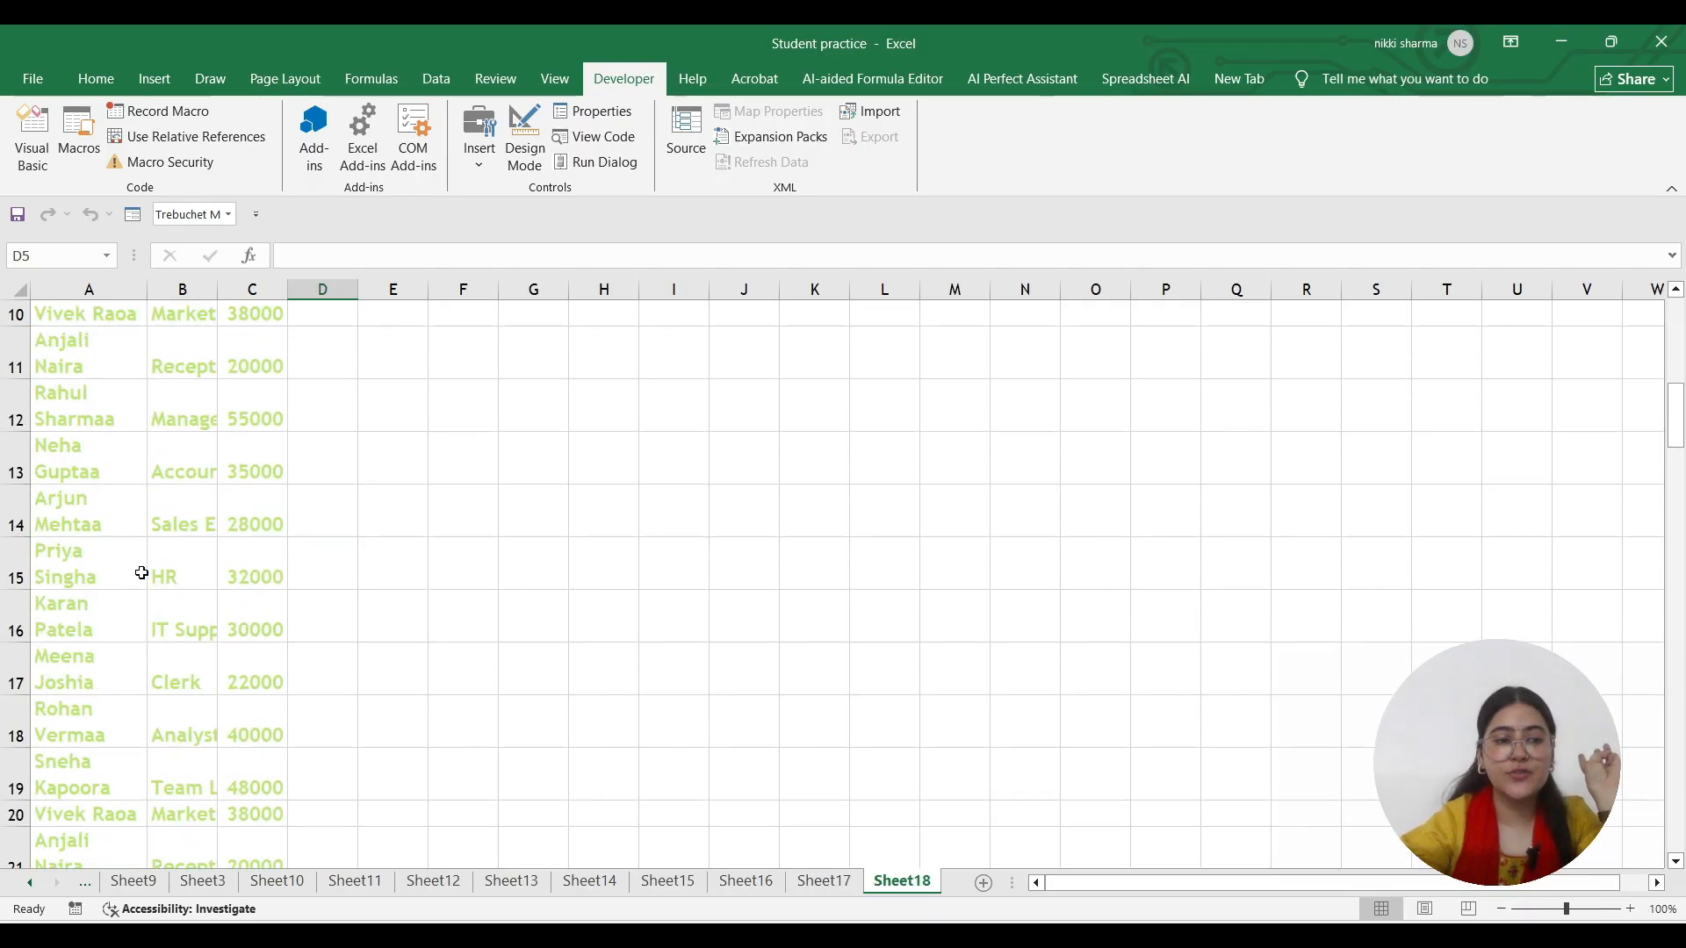
pyautogui.scroll(-4, 141, 573)
pyautogui.scroll(7, 128, 530)
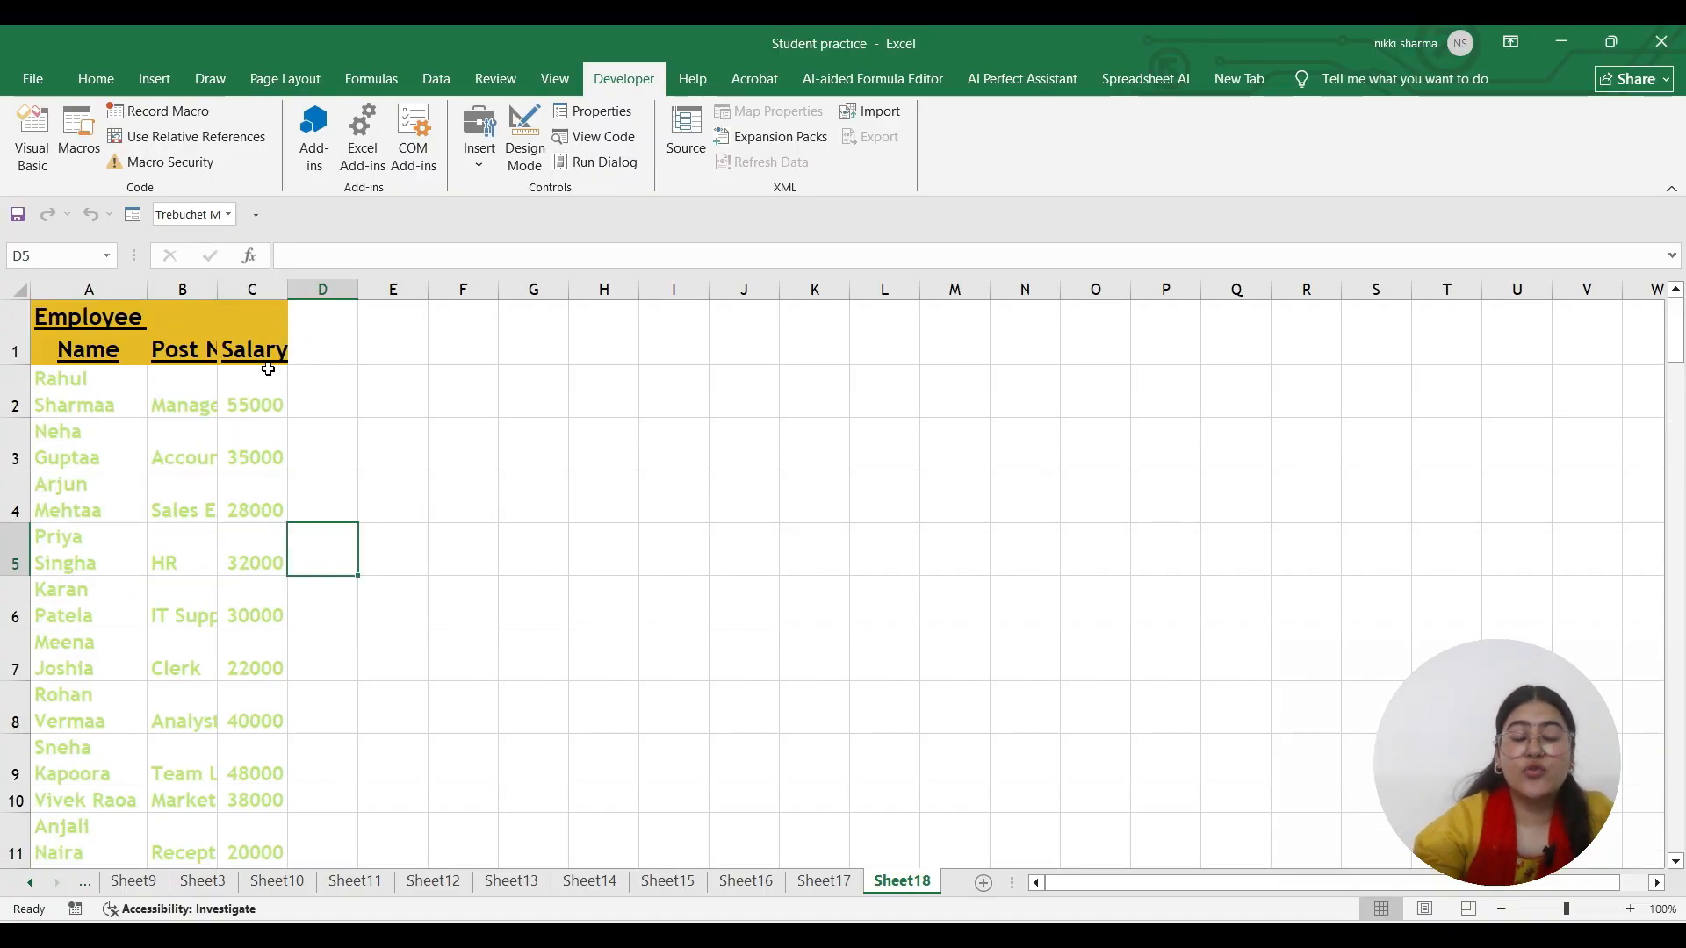
pyautogui.click(86, 457)
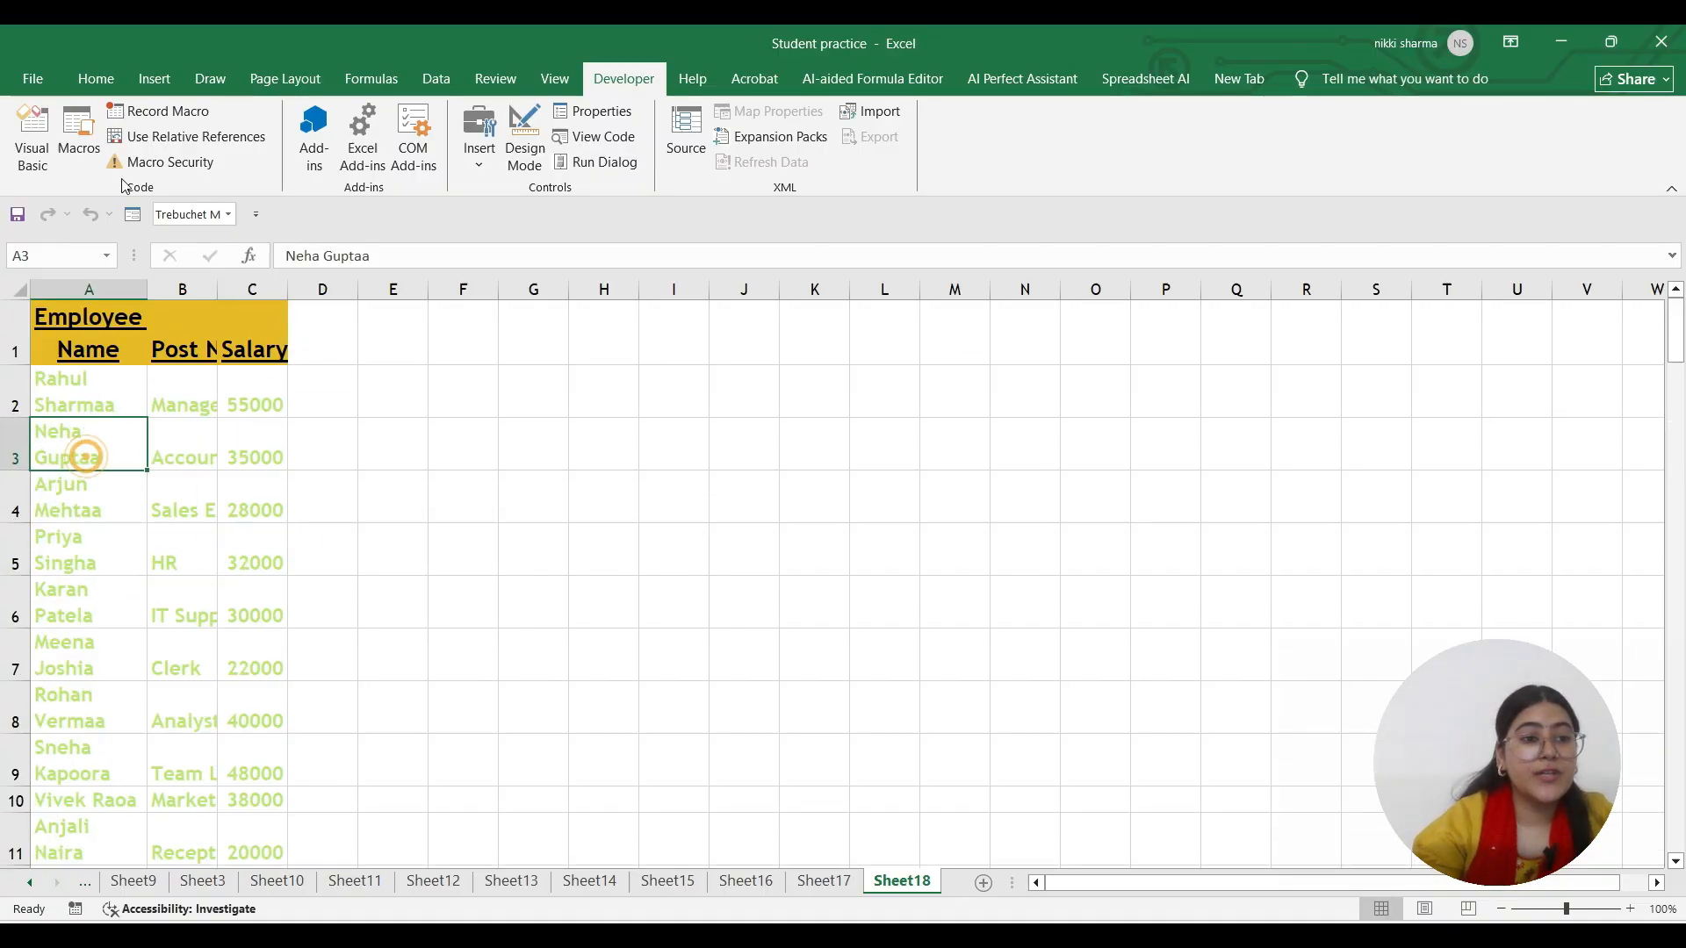
# Open the Formatting macro's code in the VBA editor alongside the formatted workbook
pyautogui.click(78, 134)
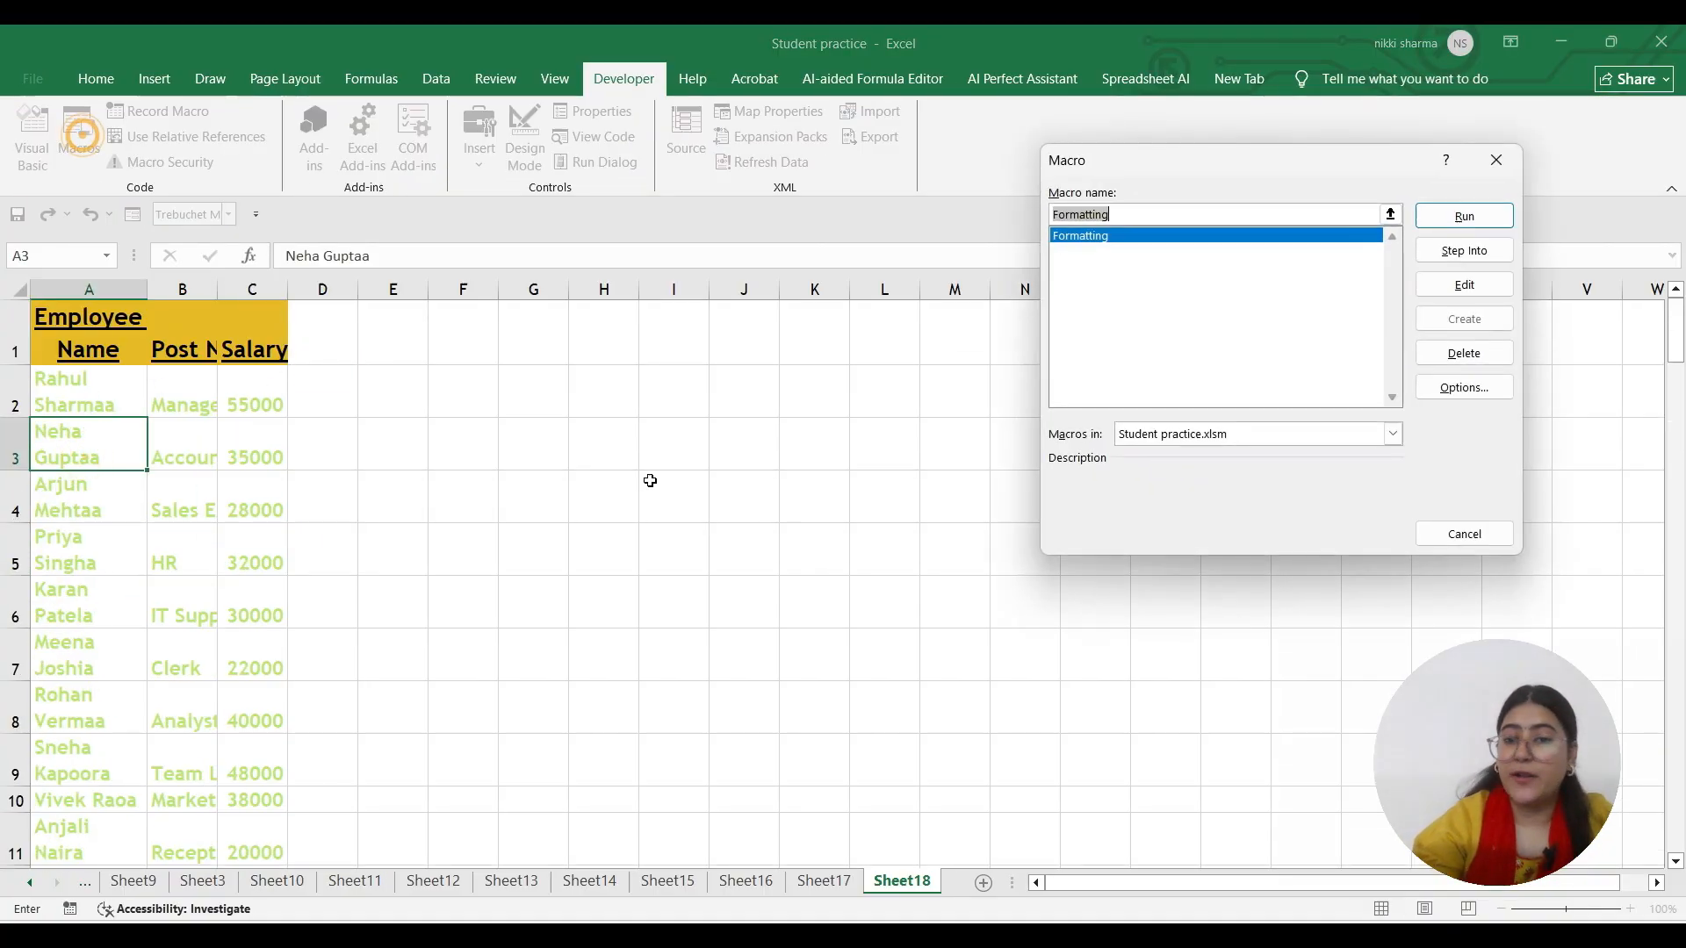
pyautogui.click(1464, 284)
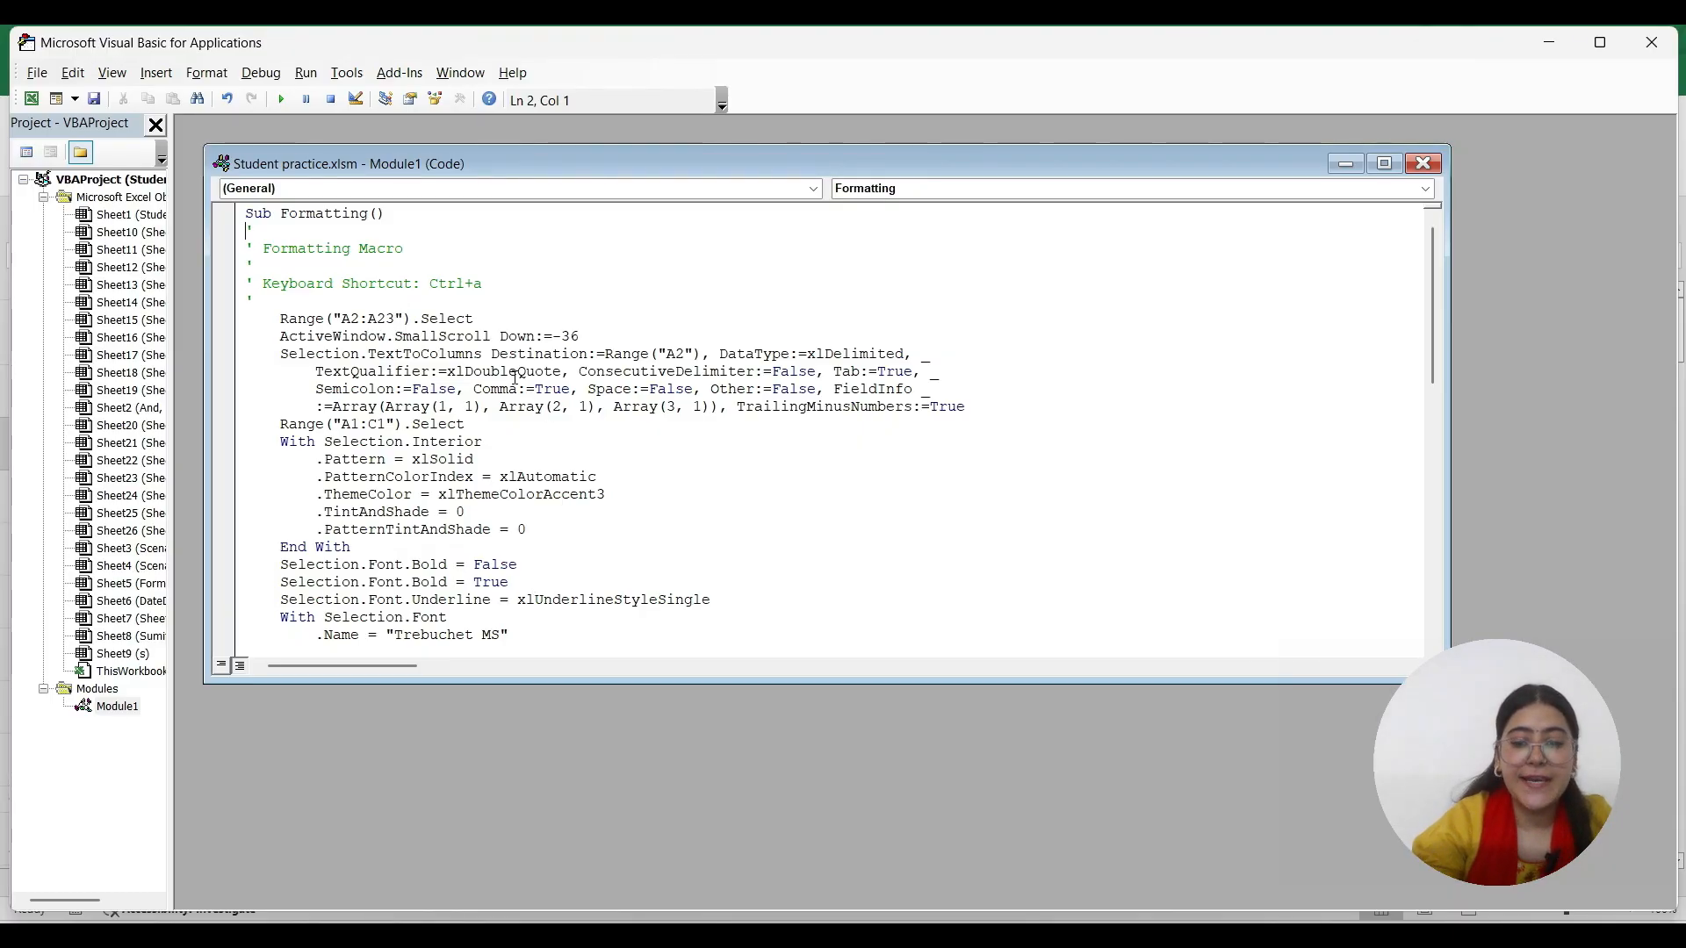
pyautogui.click(1010, 878)
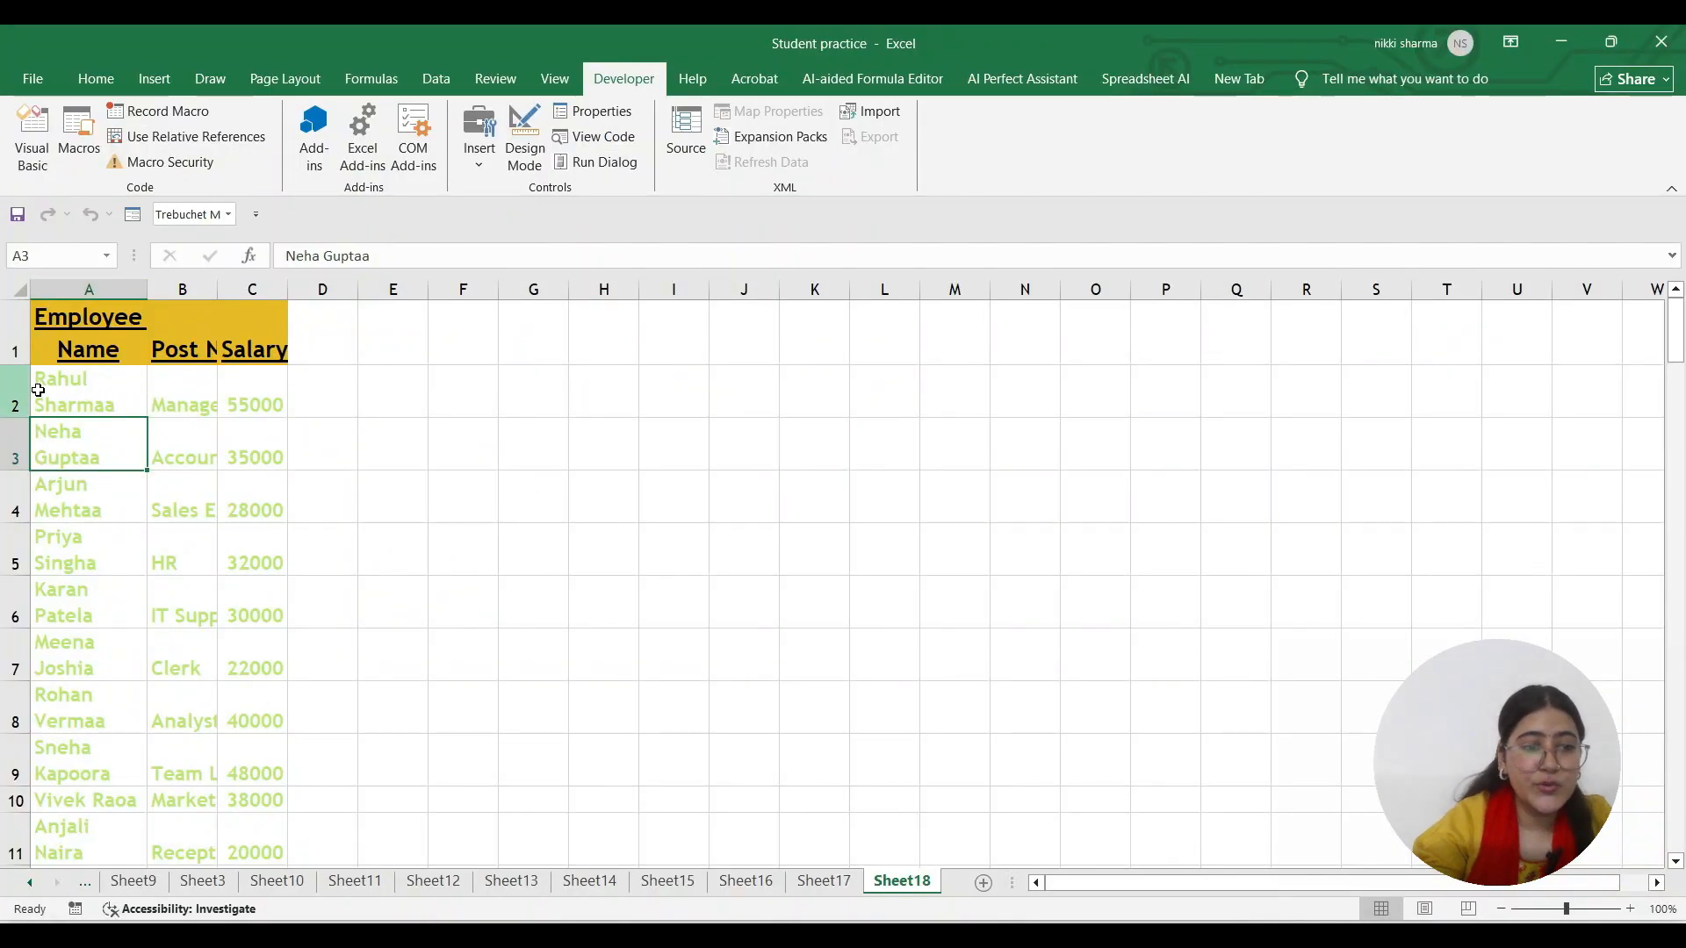
pyautogui.scroll(-2, 145, 556)
pyautogui.scroll(2, 99, 637)
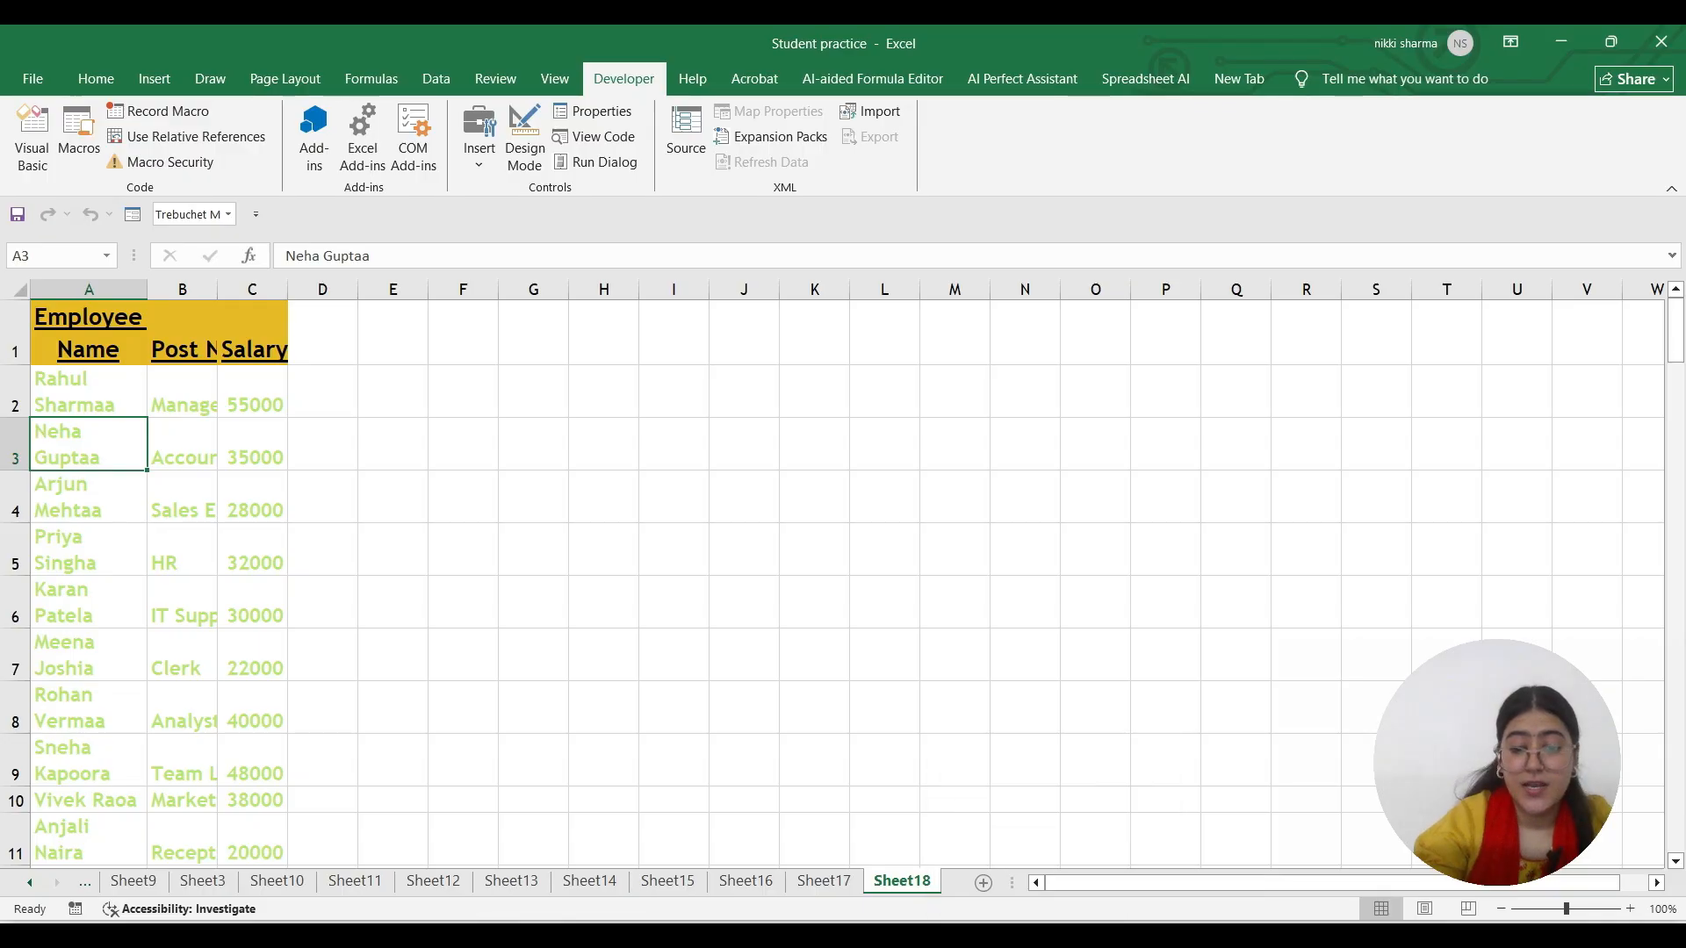
pyautogui.moveTo(1149, 934)
pyautogui.click(1209, 861)
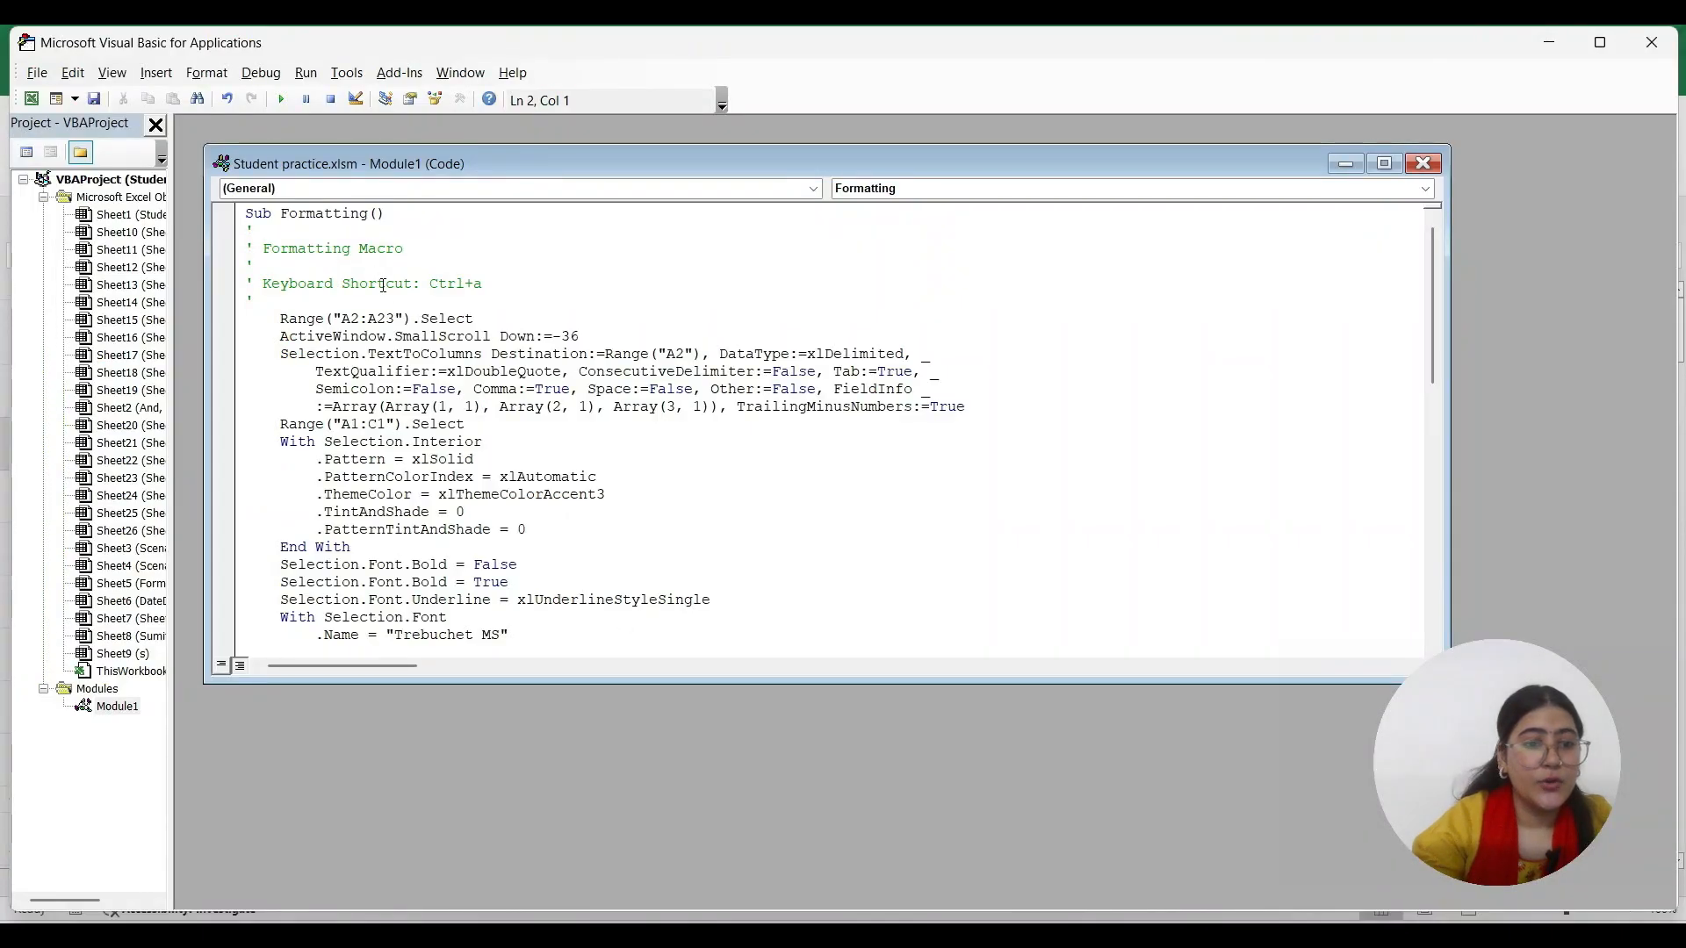
# Change the macro's range from A2:A23 to A2:A60, save, and close the editor
pyautogui.press('BackSpace')
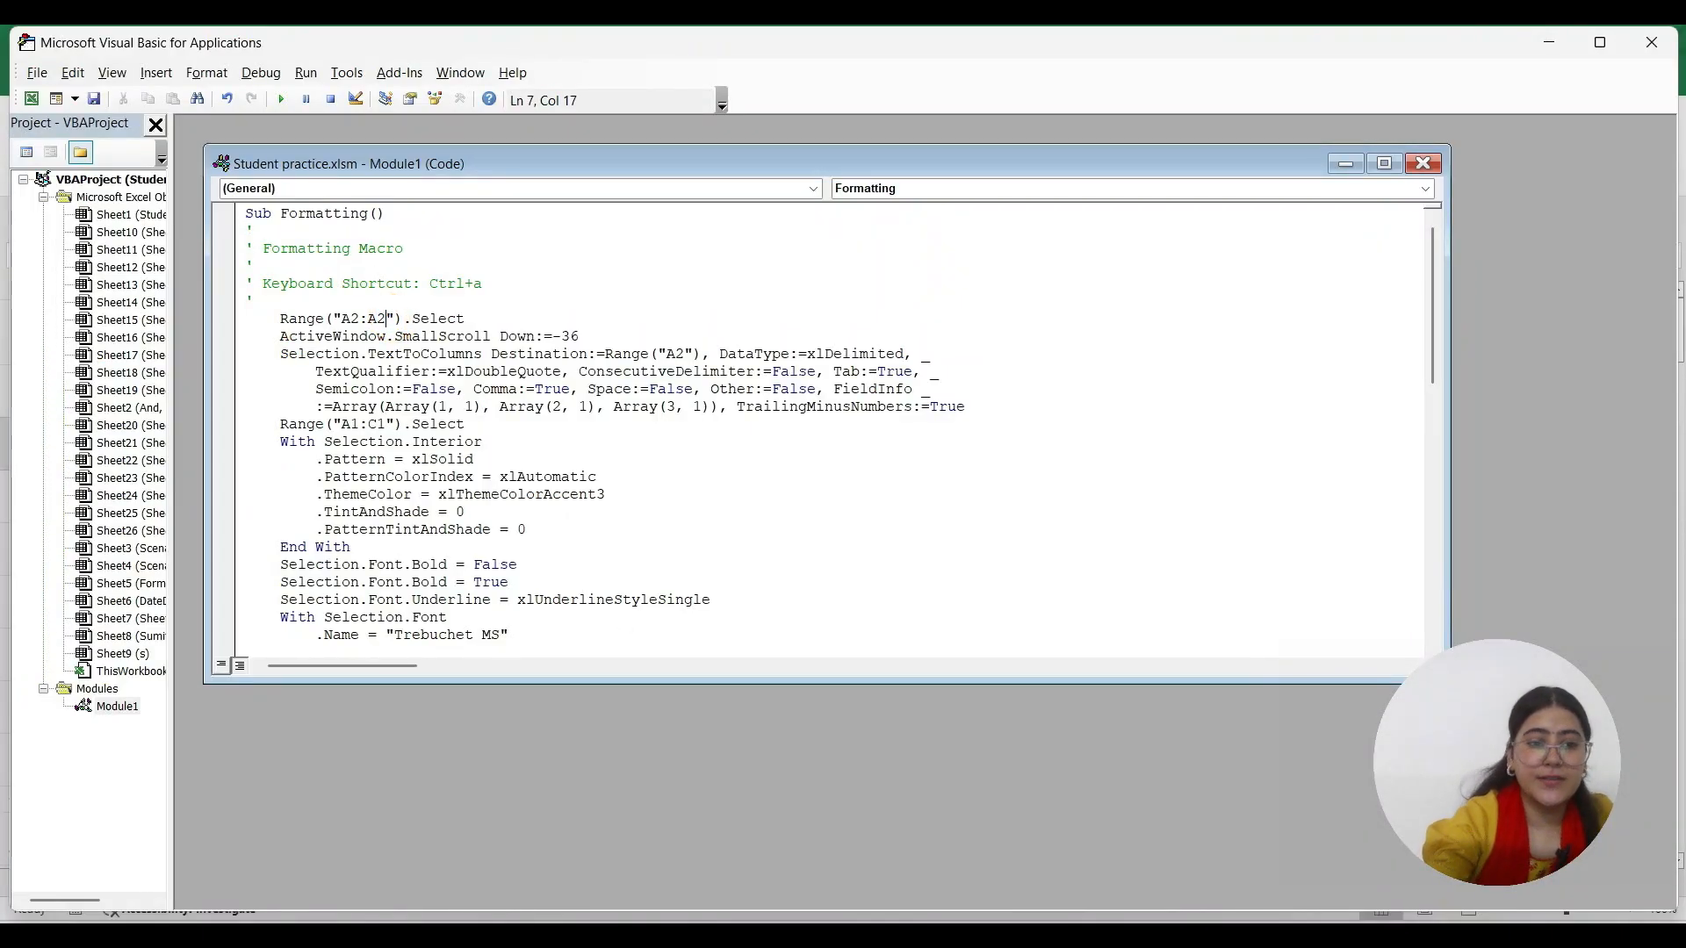
pyautogui.write('60')
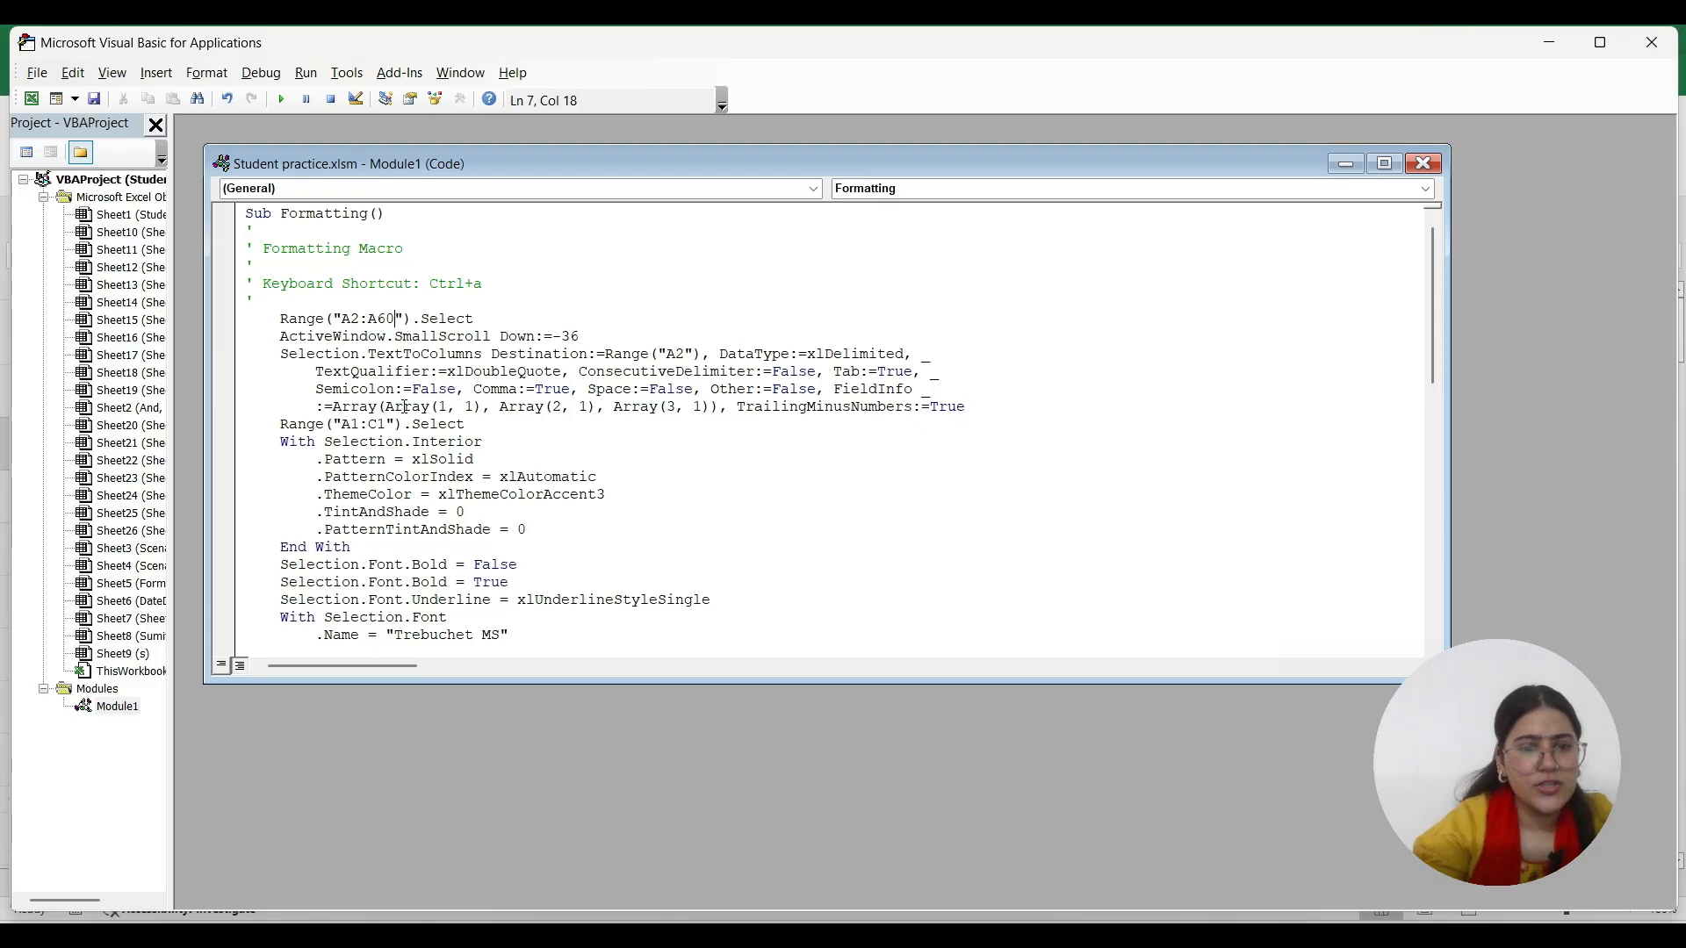
pyautogui.scroll(-1, 422, 408)
pyautogui.scroll(-1, 422, 408)
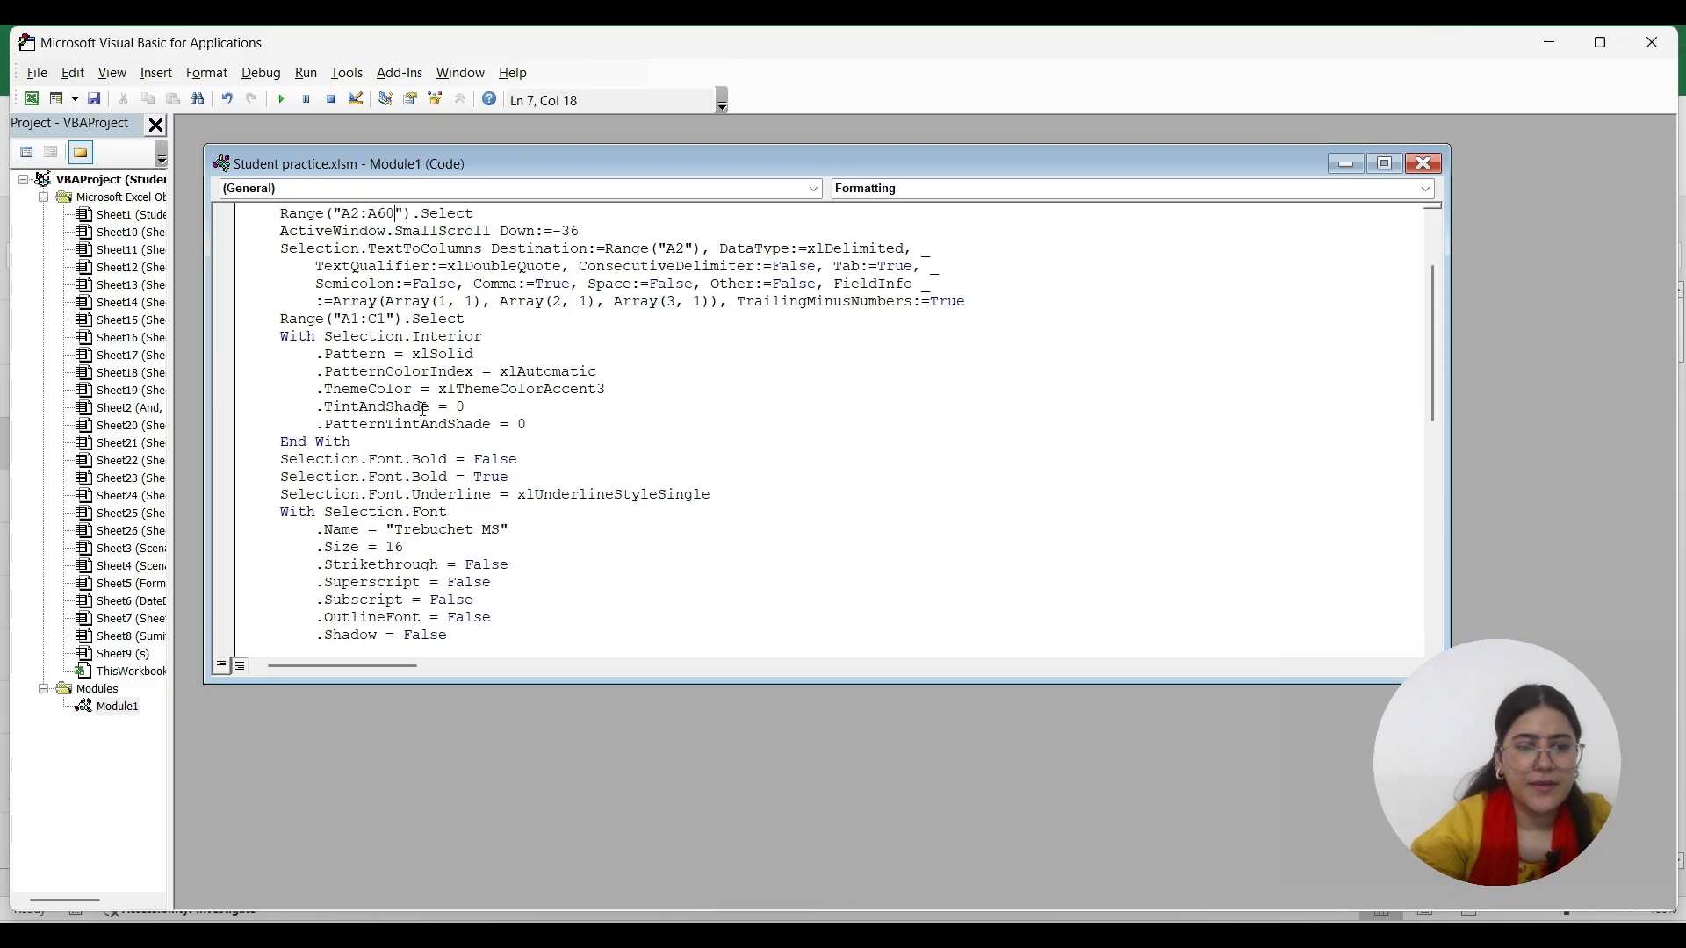
pyautogui.scroll(2, 422, 408)
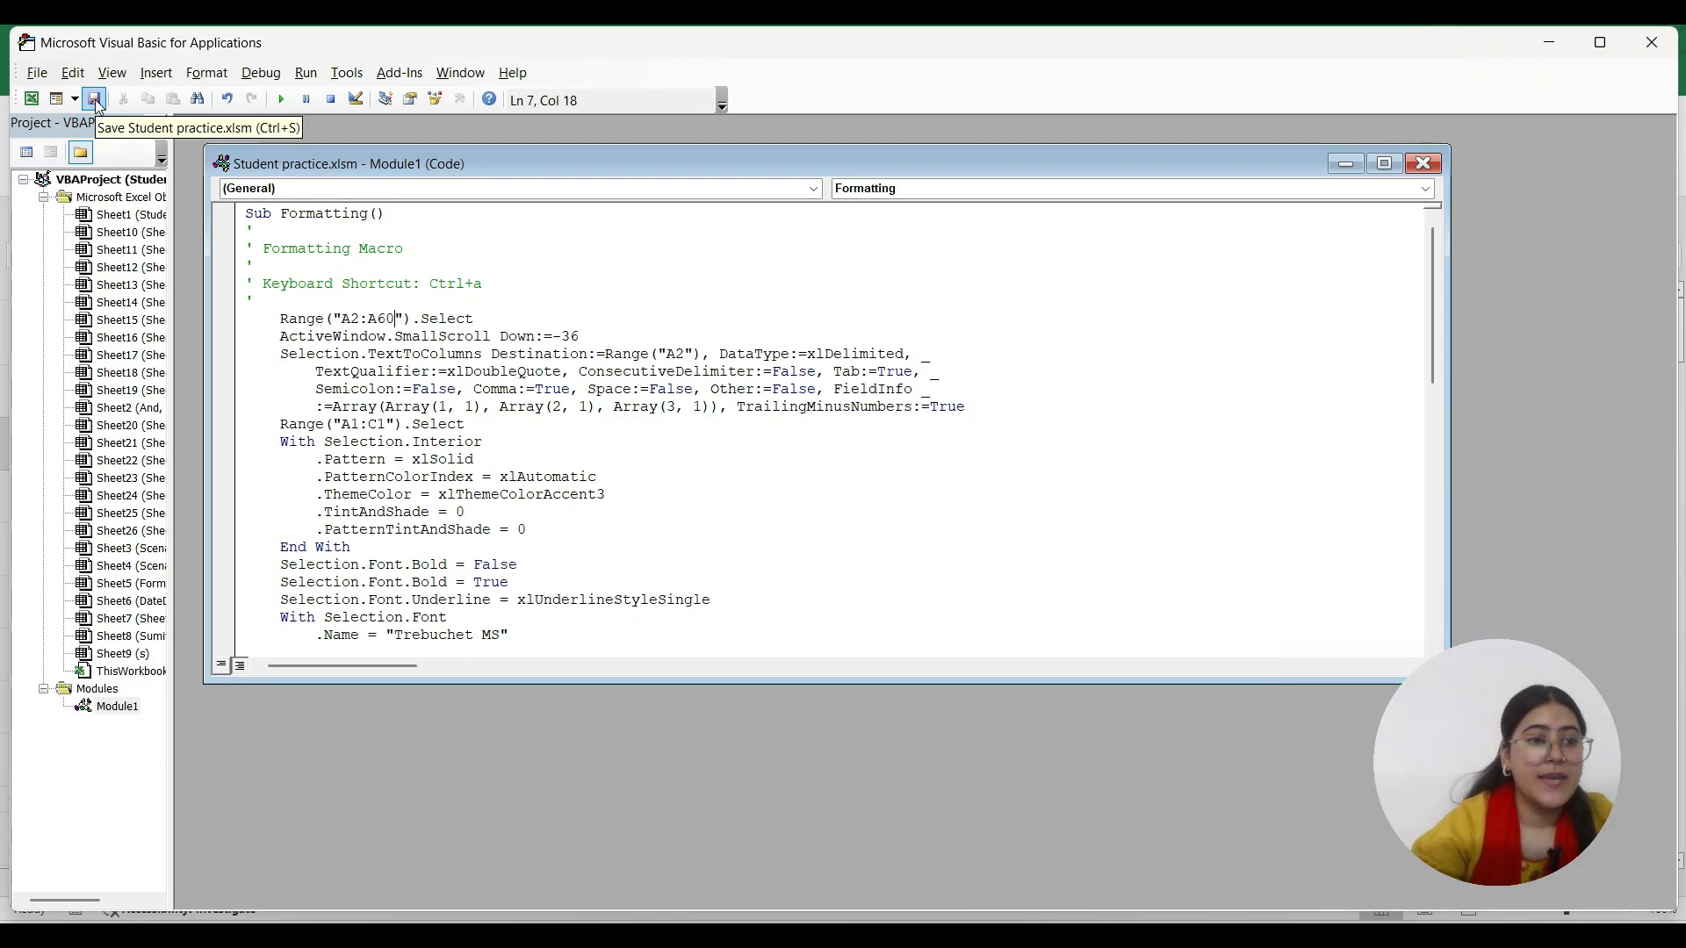
pyautogui.click(100, 105)
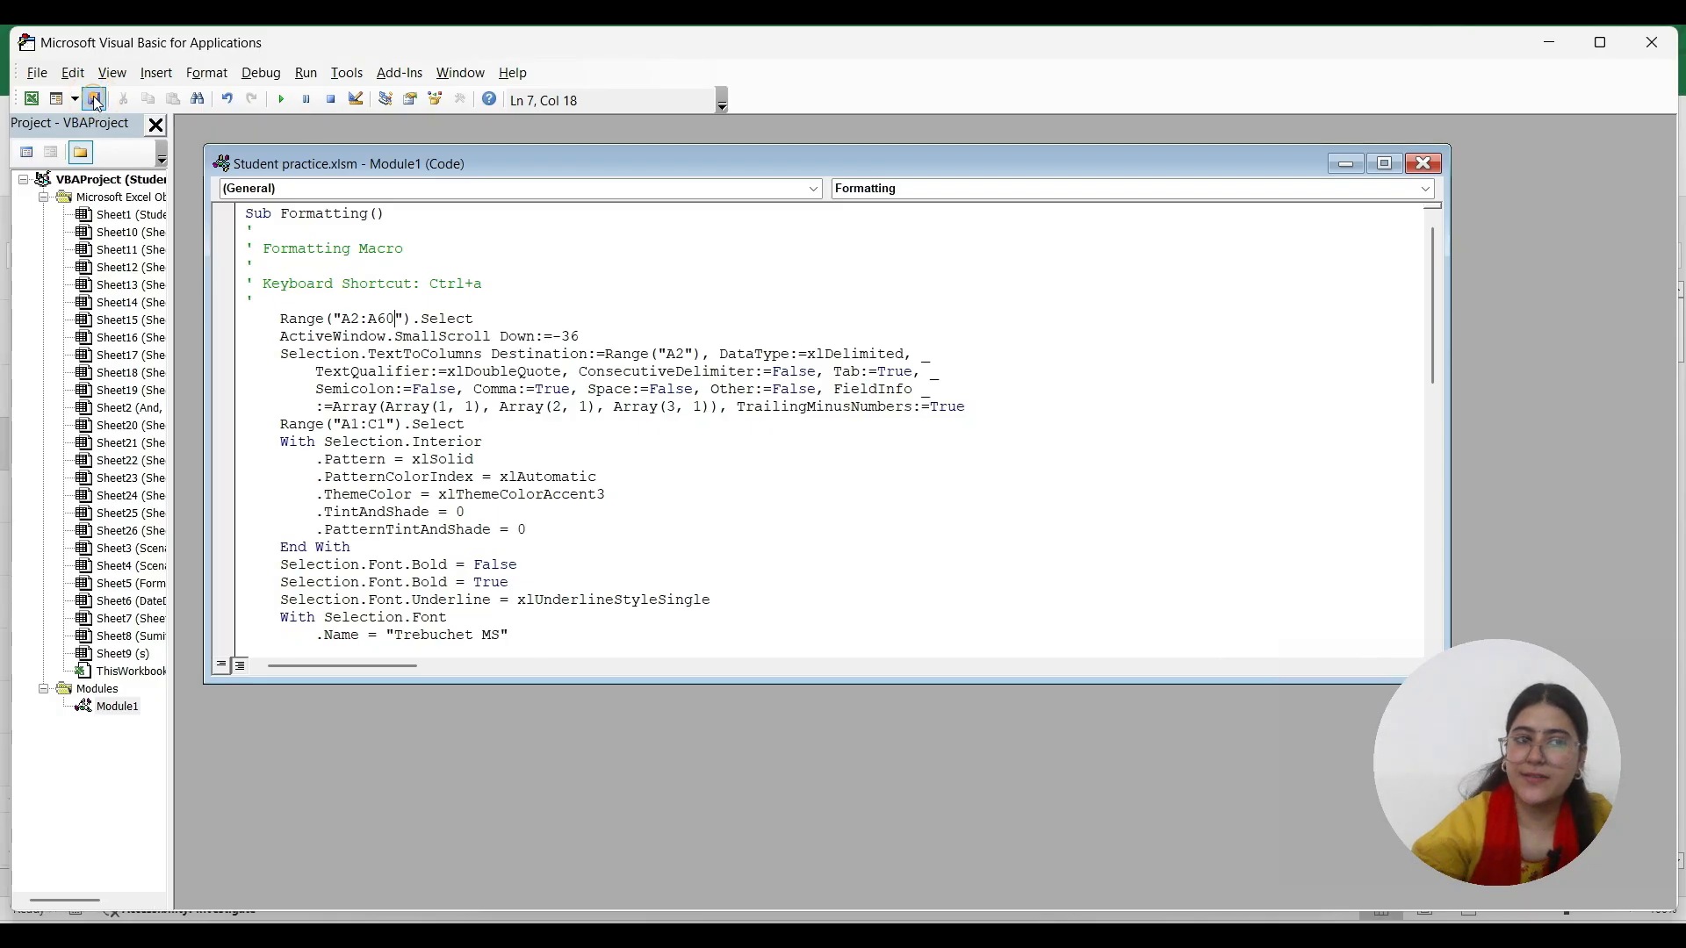
pyautogui.click(1645, 44)
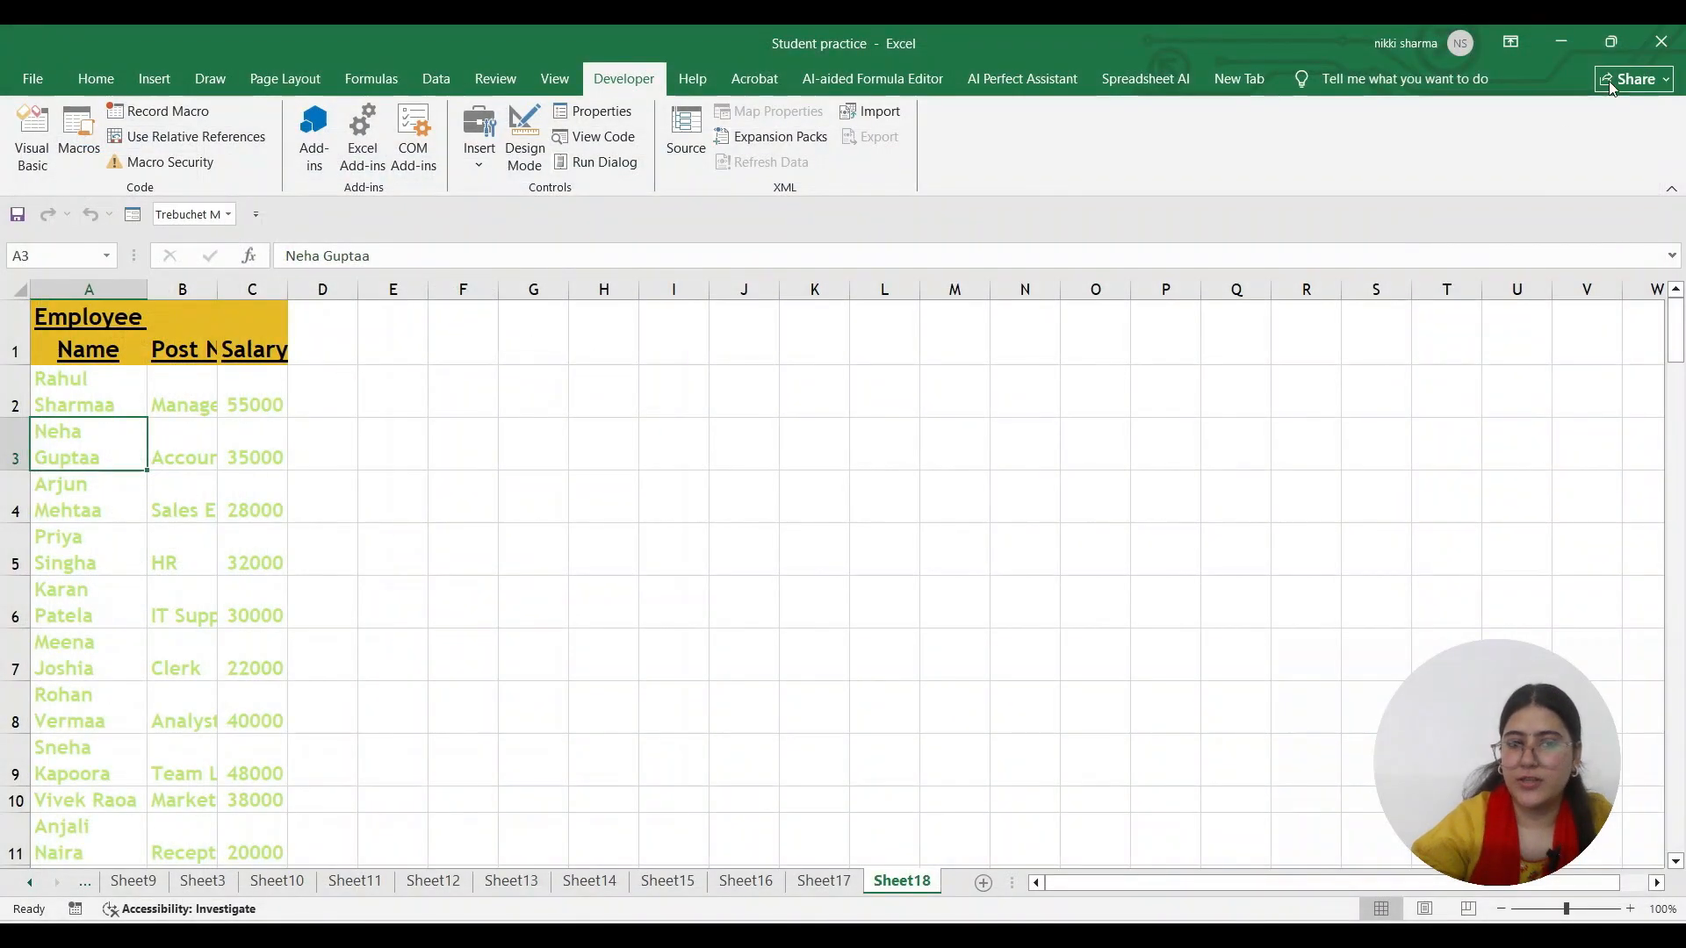
# Select a column A cell and confirm replacing the existing data on Sheet18
pyautogui.scroll(-8, 146, 536)
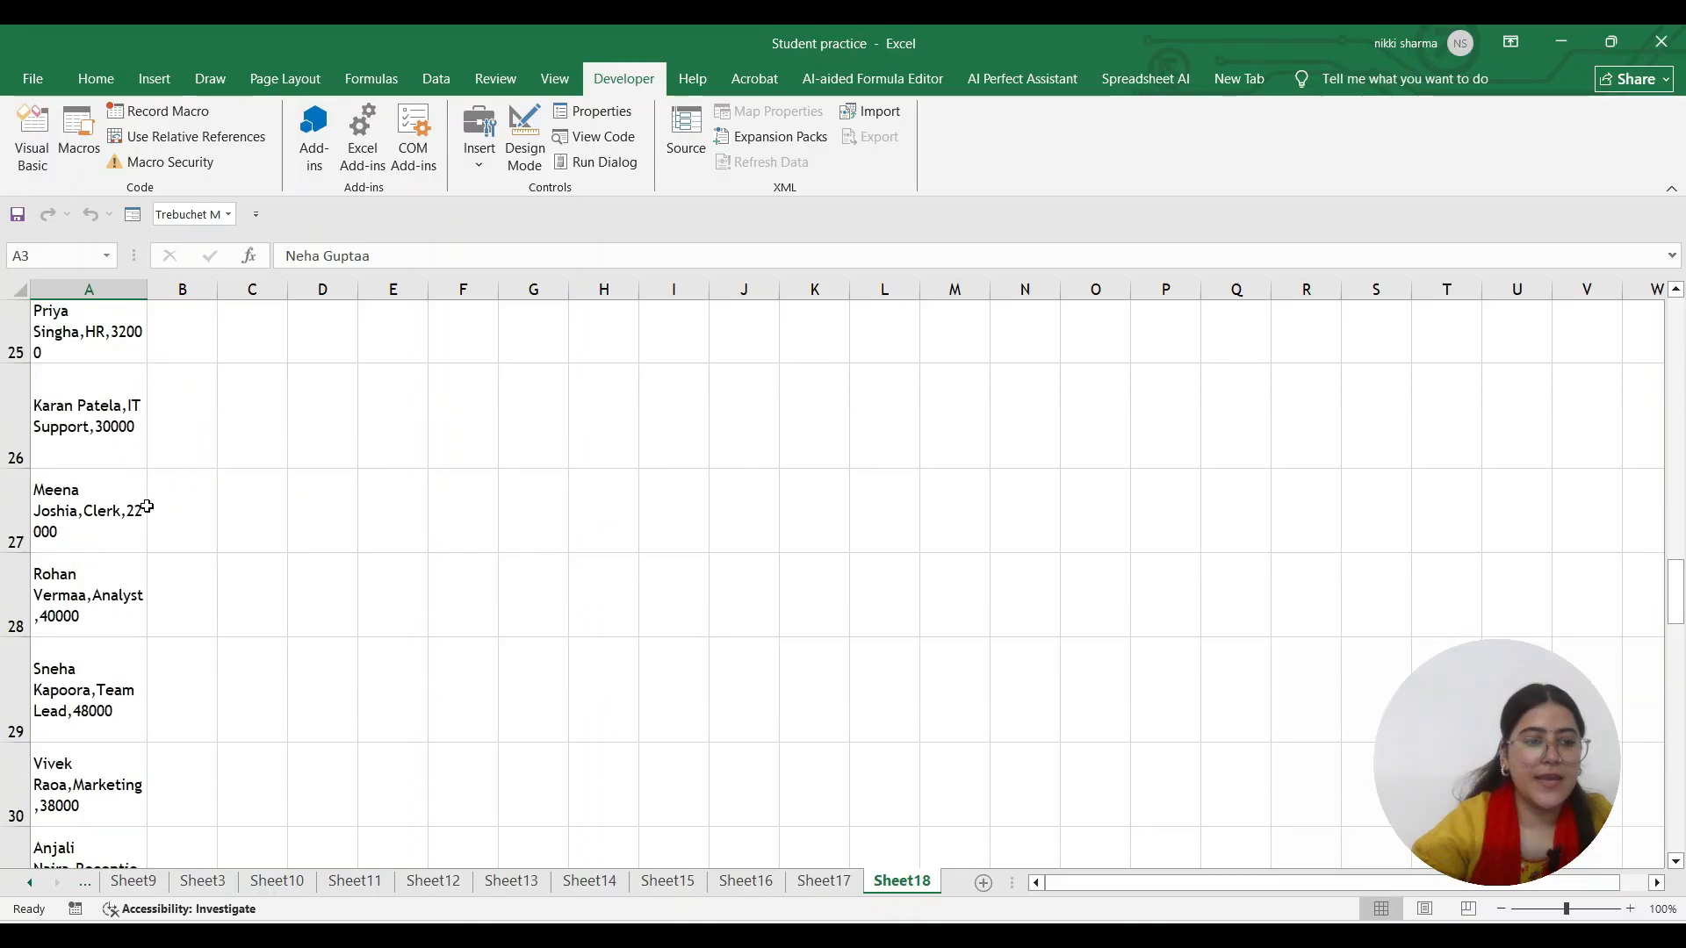
pyautogui.scroll(2, 147, 501)
pyautogui.scroll(-14, 140, 527)
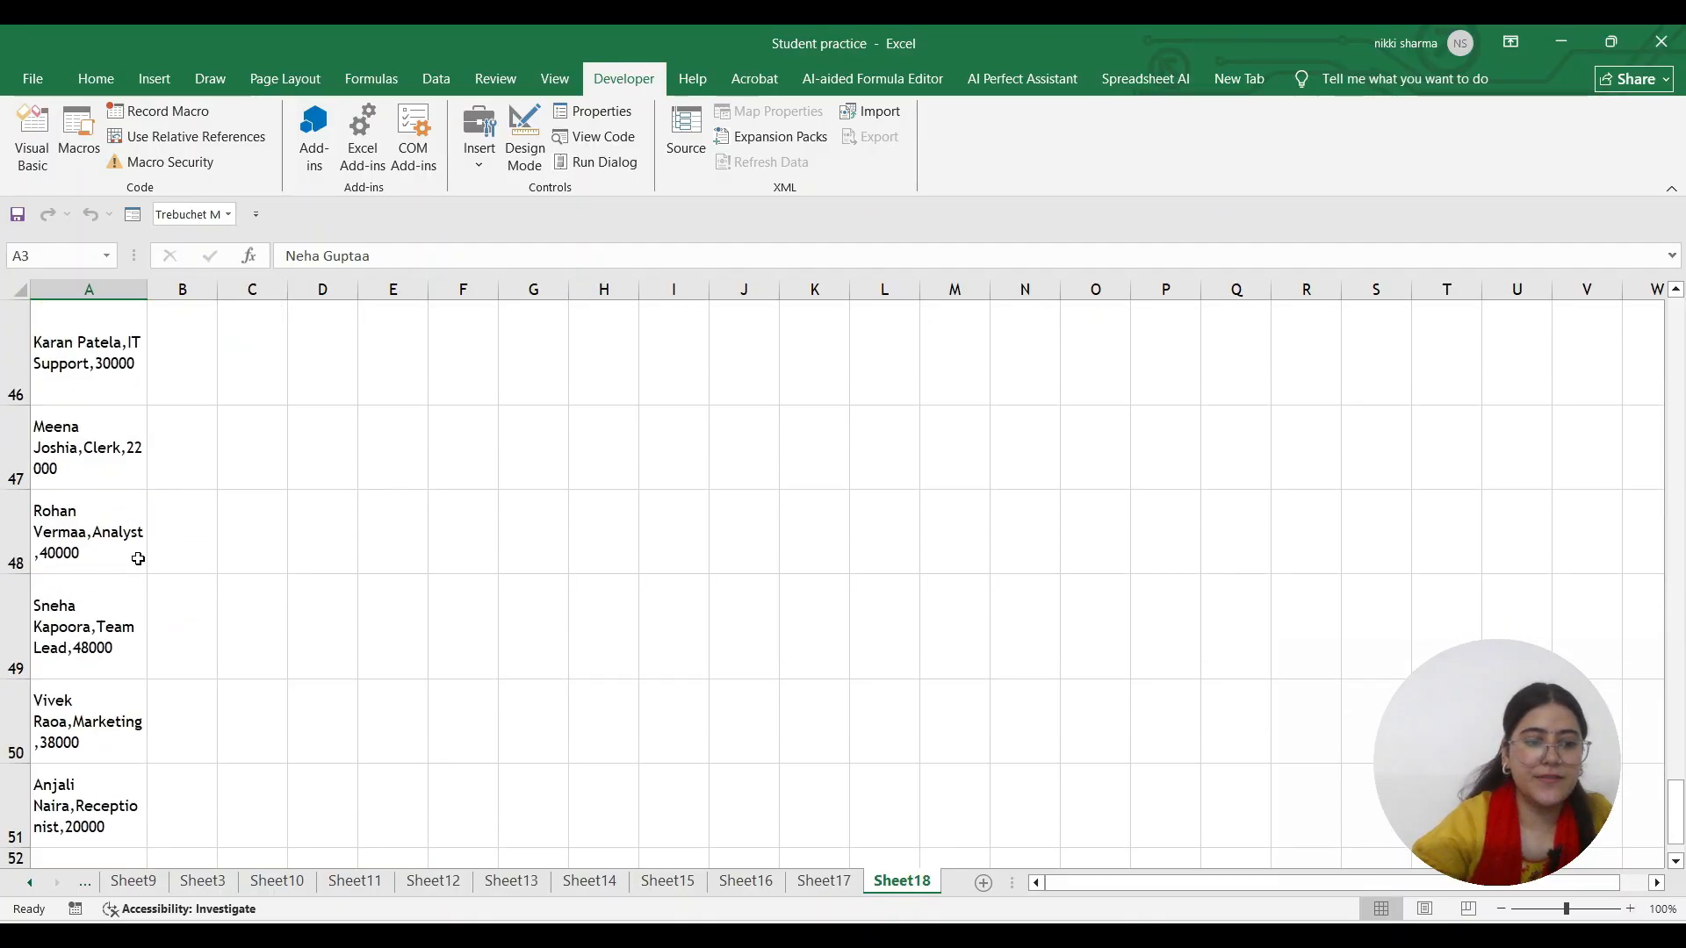
pyautogui.scroll(5, 22, 597)
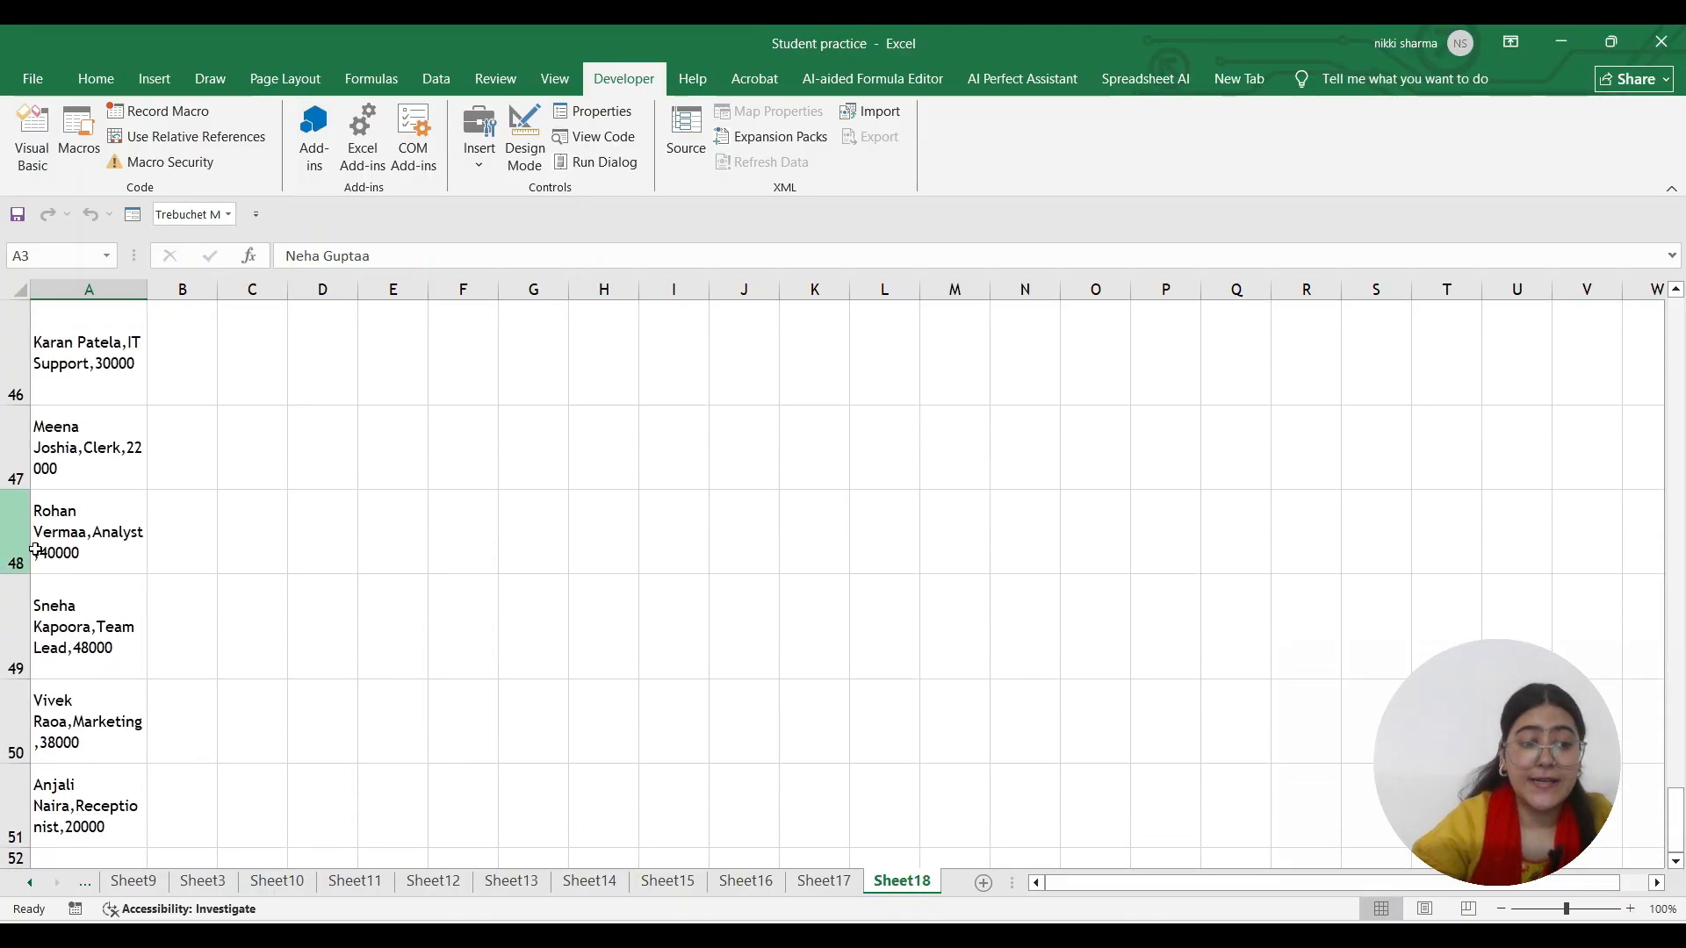
pyautogui.scroll(-1, 22, 597)
pyautogui.scroll(16, 75, 544)
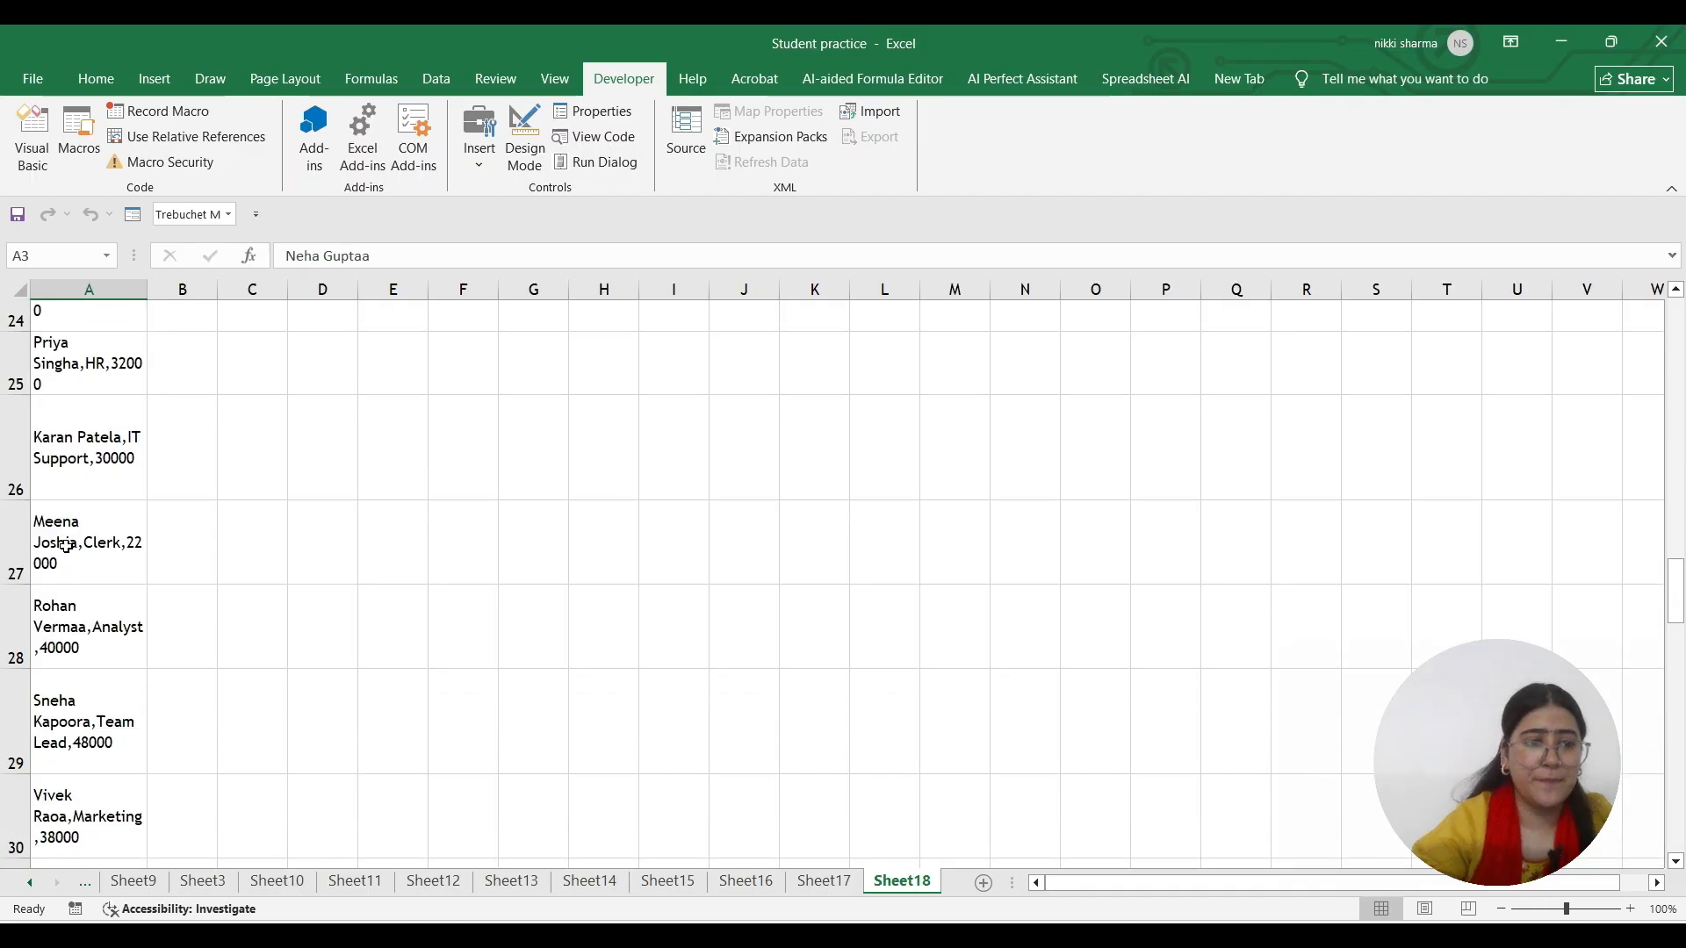
pyautogui.click(75, 534)
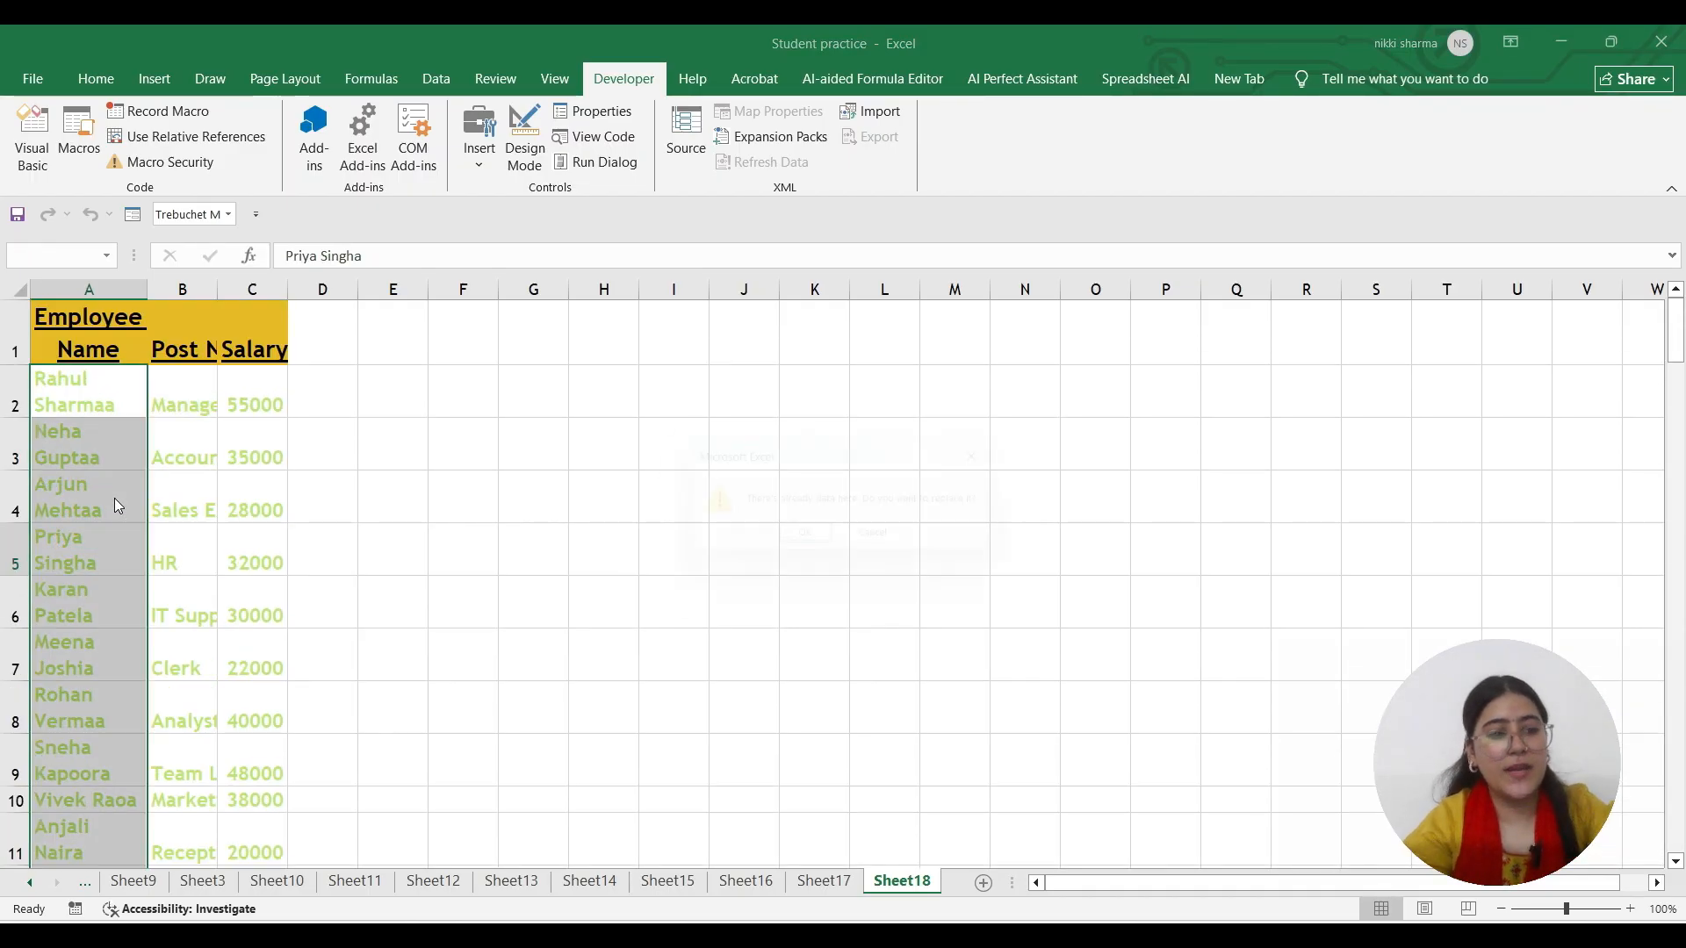
pyautogui.click(808, 543)
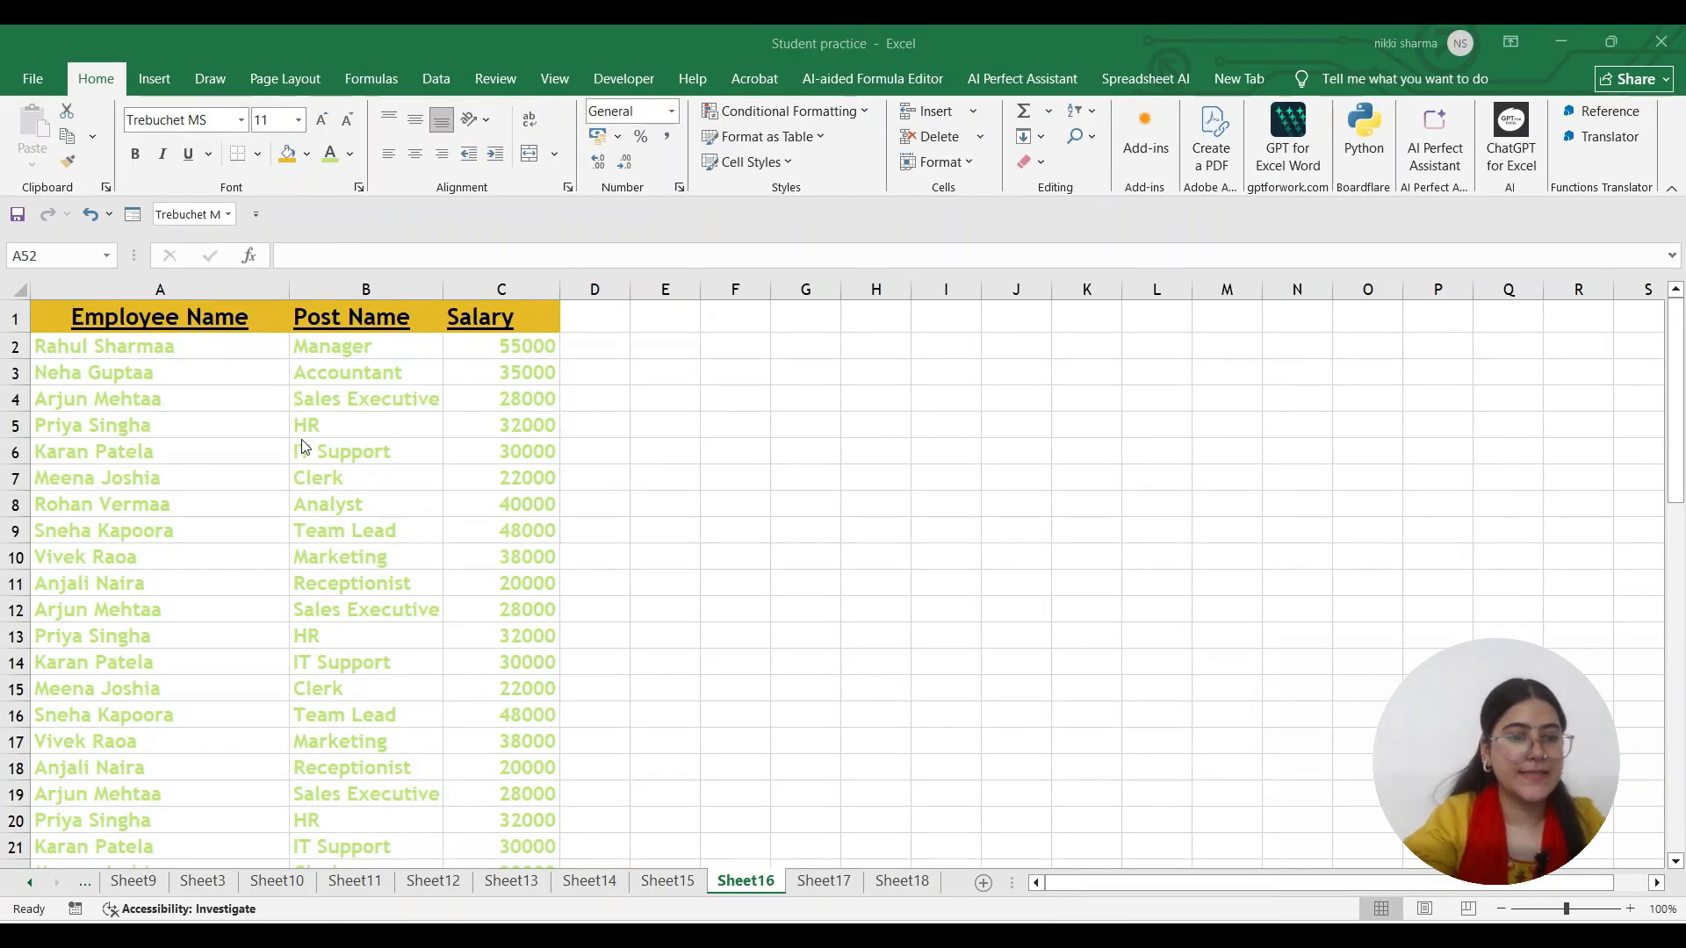
# Select A52 below the Sheet16 employee list and open the Developer tab's Macros list
pyautogui.scroll(-4, 308, 452)
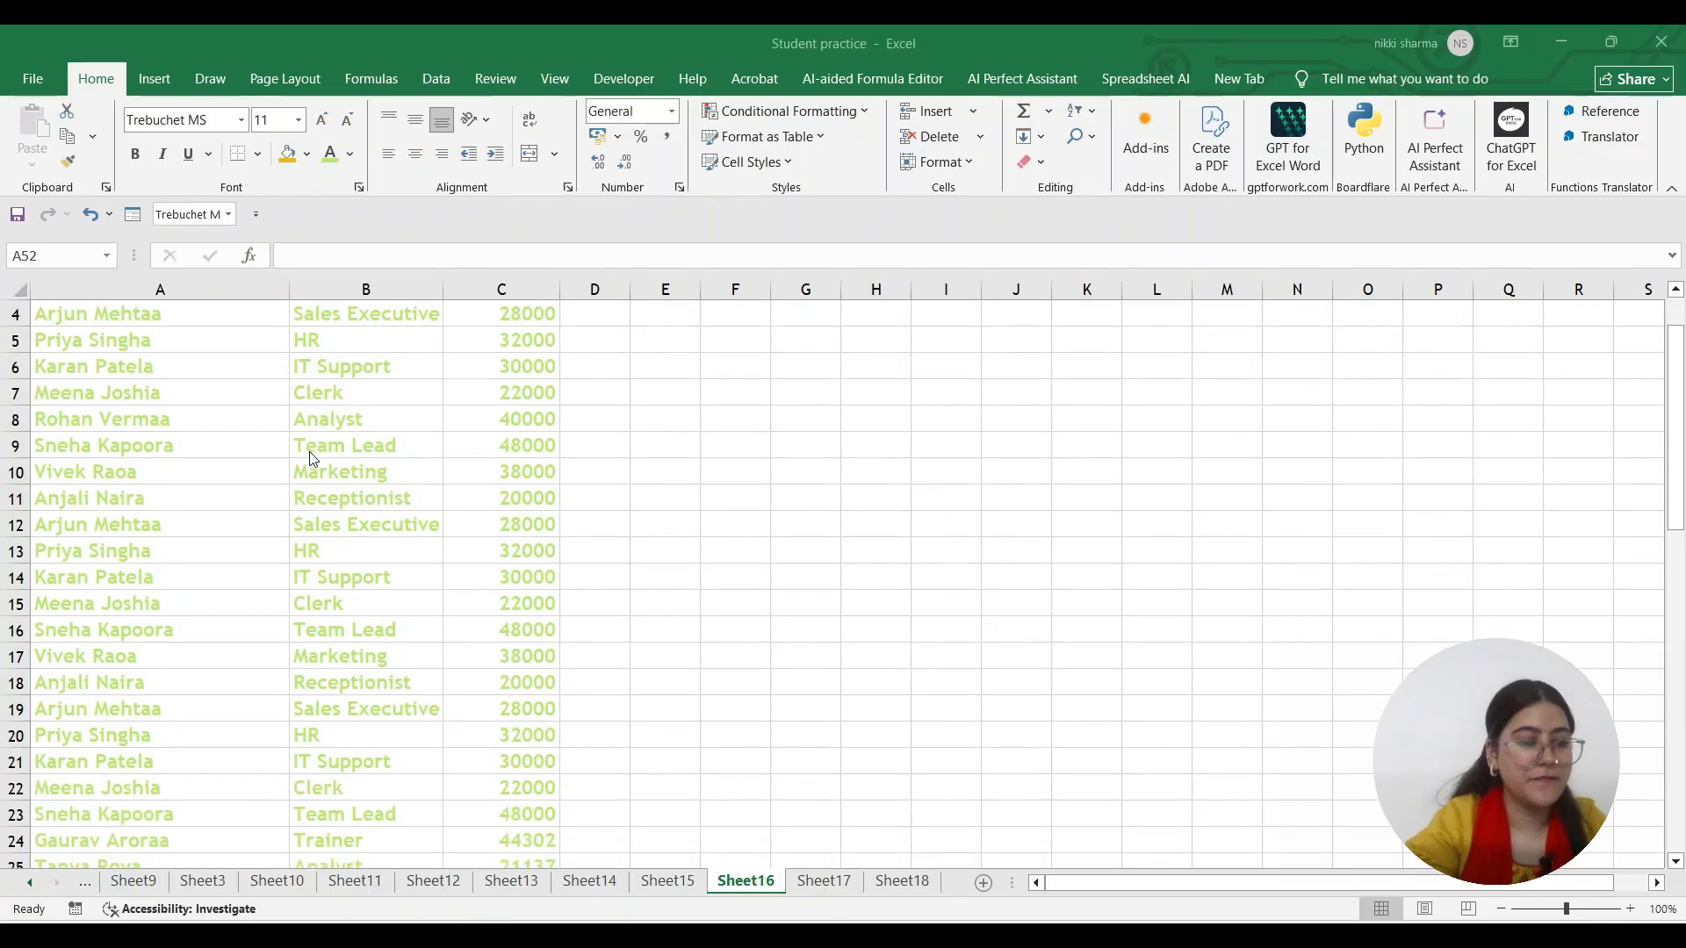
pyautogui.scroll(-7, 311, 460)
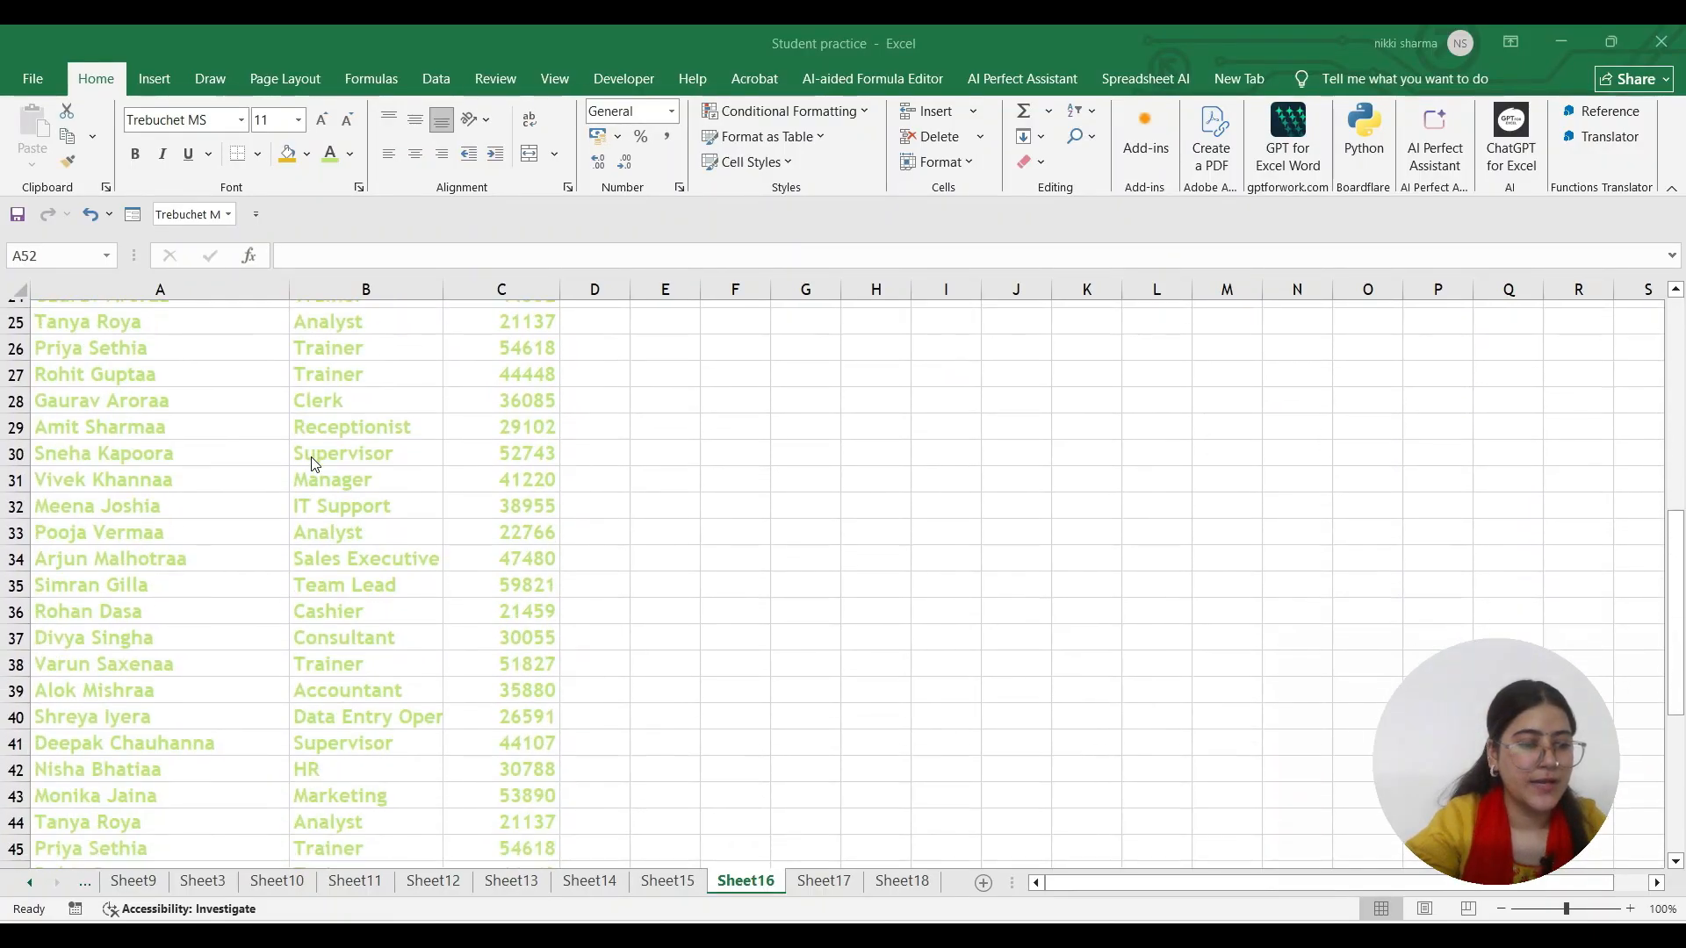
pyautogui.scroll(-1, 314, 464)
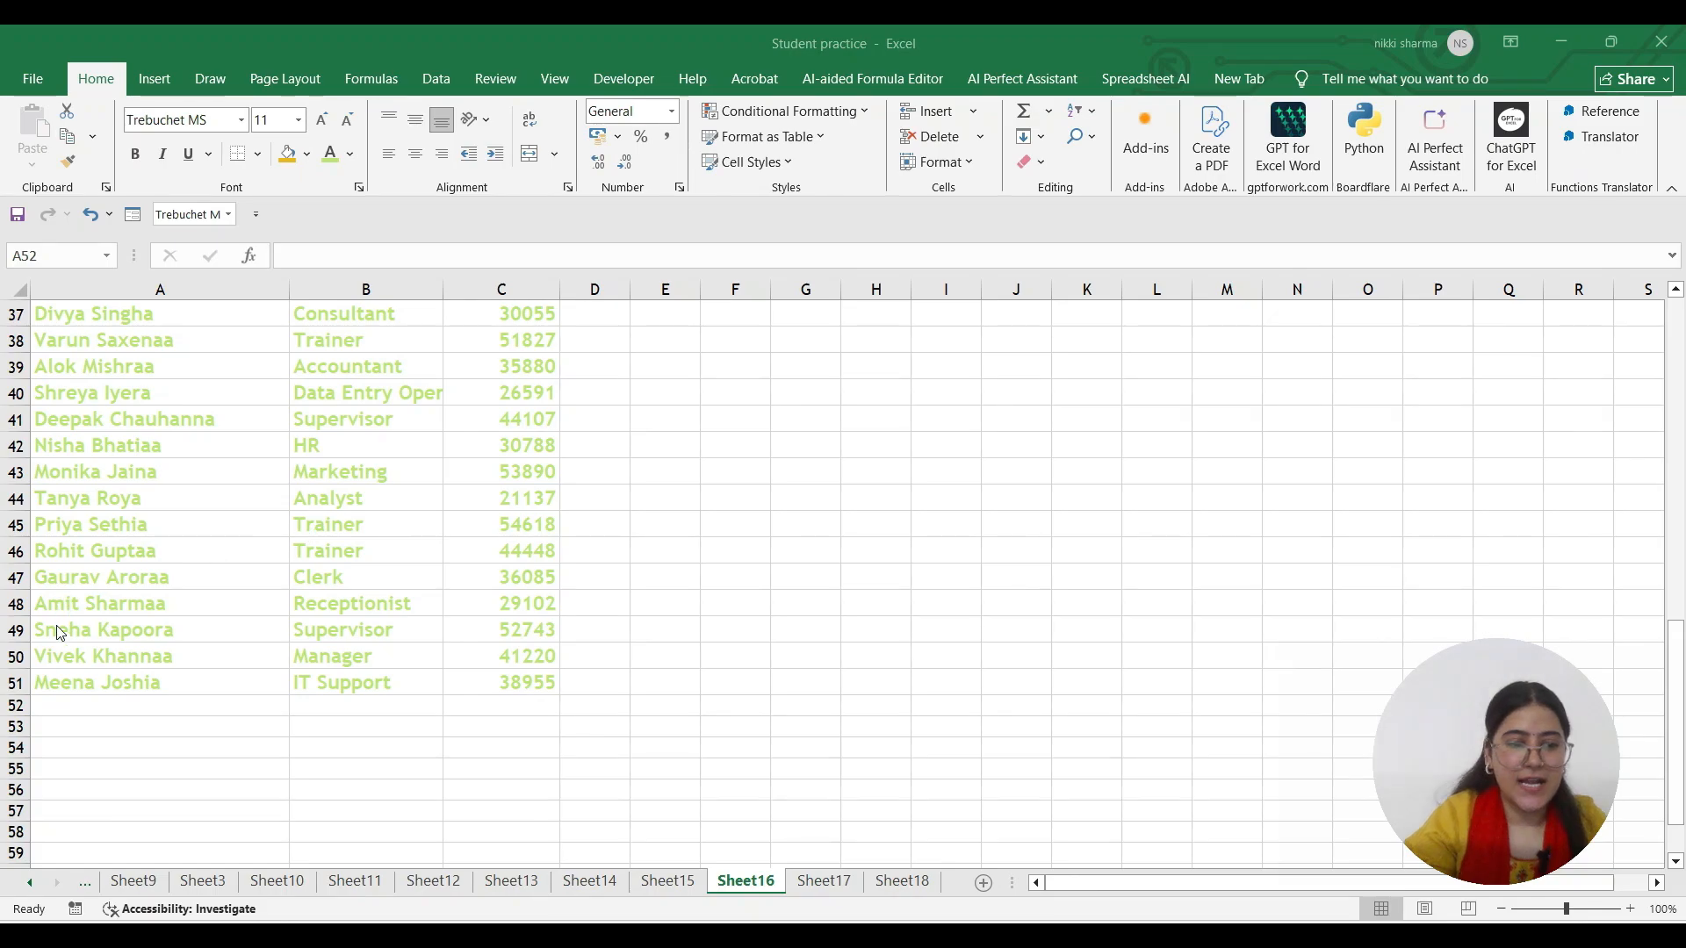
pyautogui.moveTo(138, 704); pyautogui.dragTo(518, 852)
pyautogui.click(142, 709)
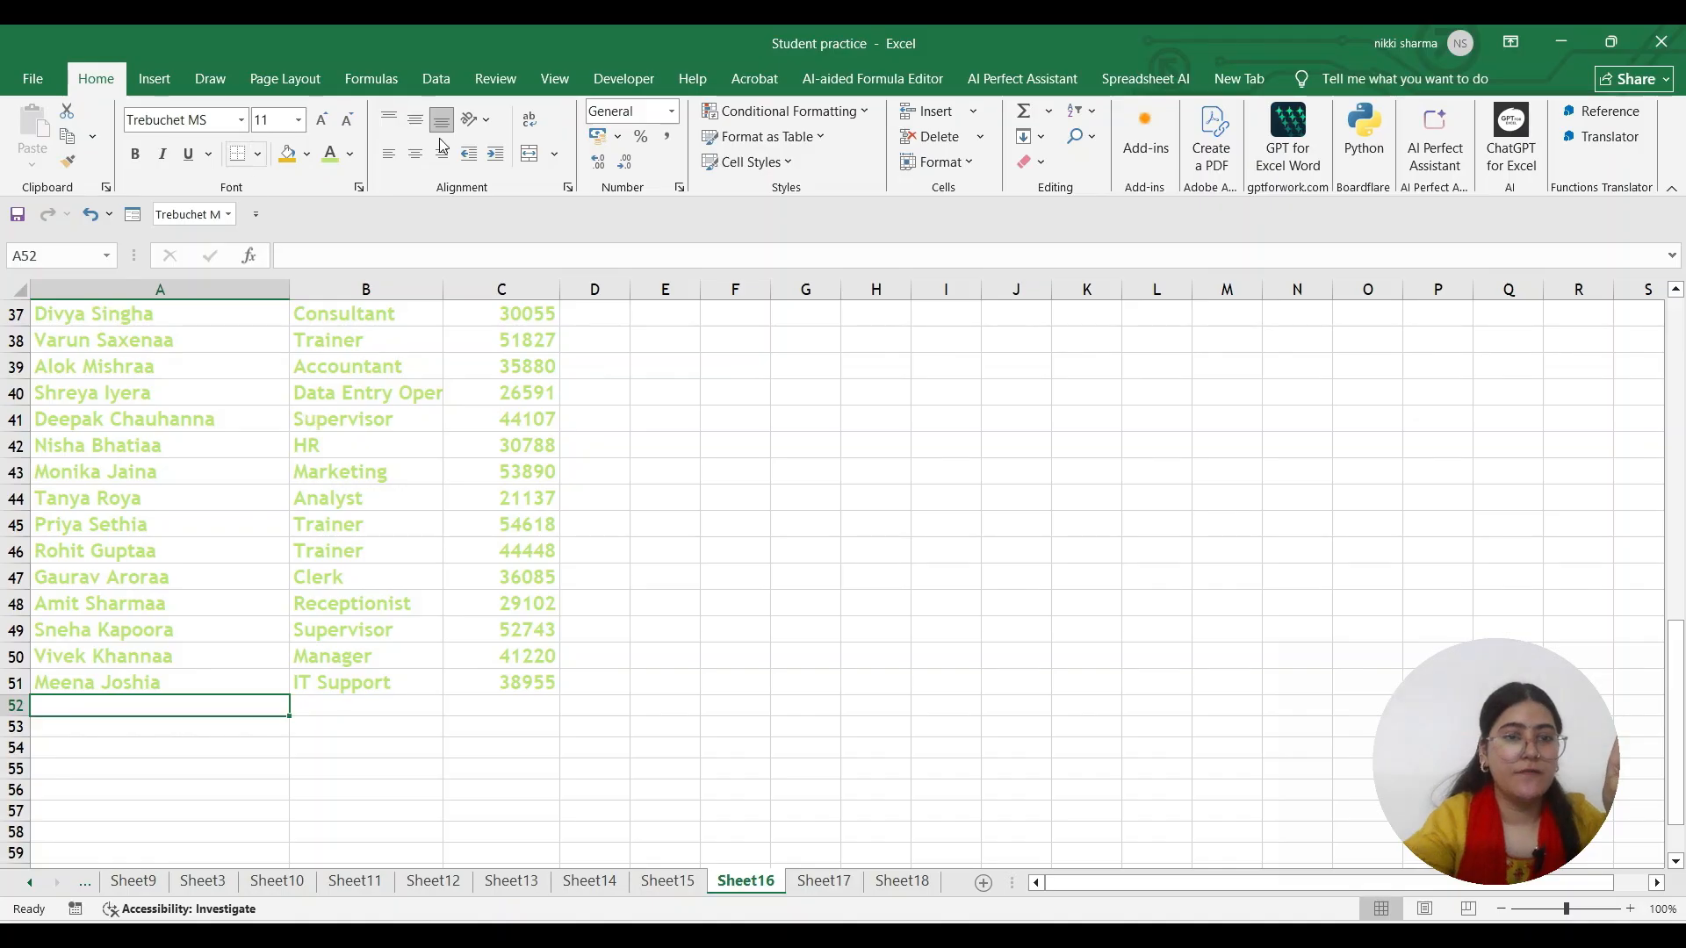
pyautogui.click(623, 78)
pyautogui.click(98, 115)
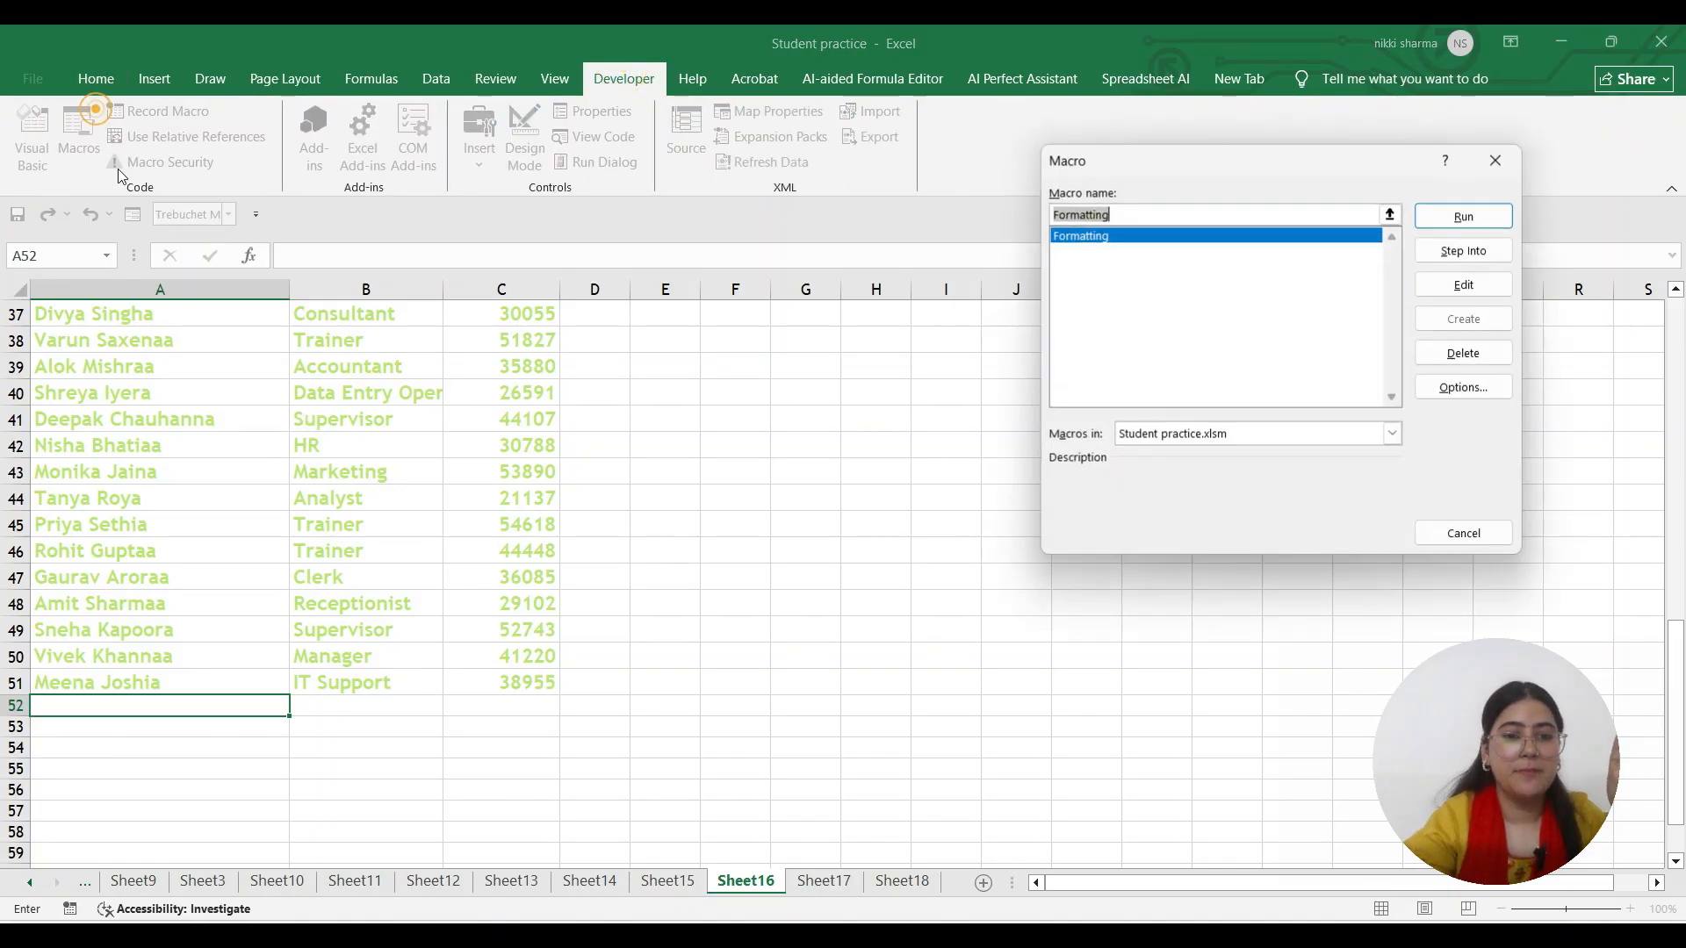
# Open the Formatting macro's code via Edit, then close the VBA editor
pyautogui.click(1463, 291)
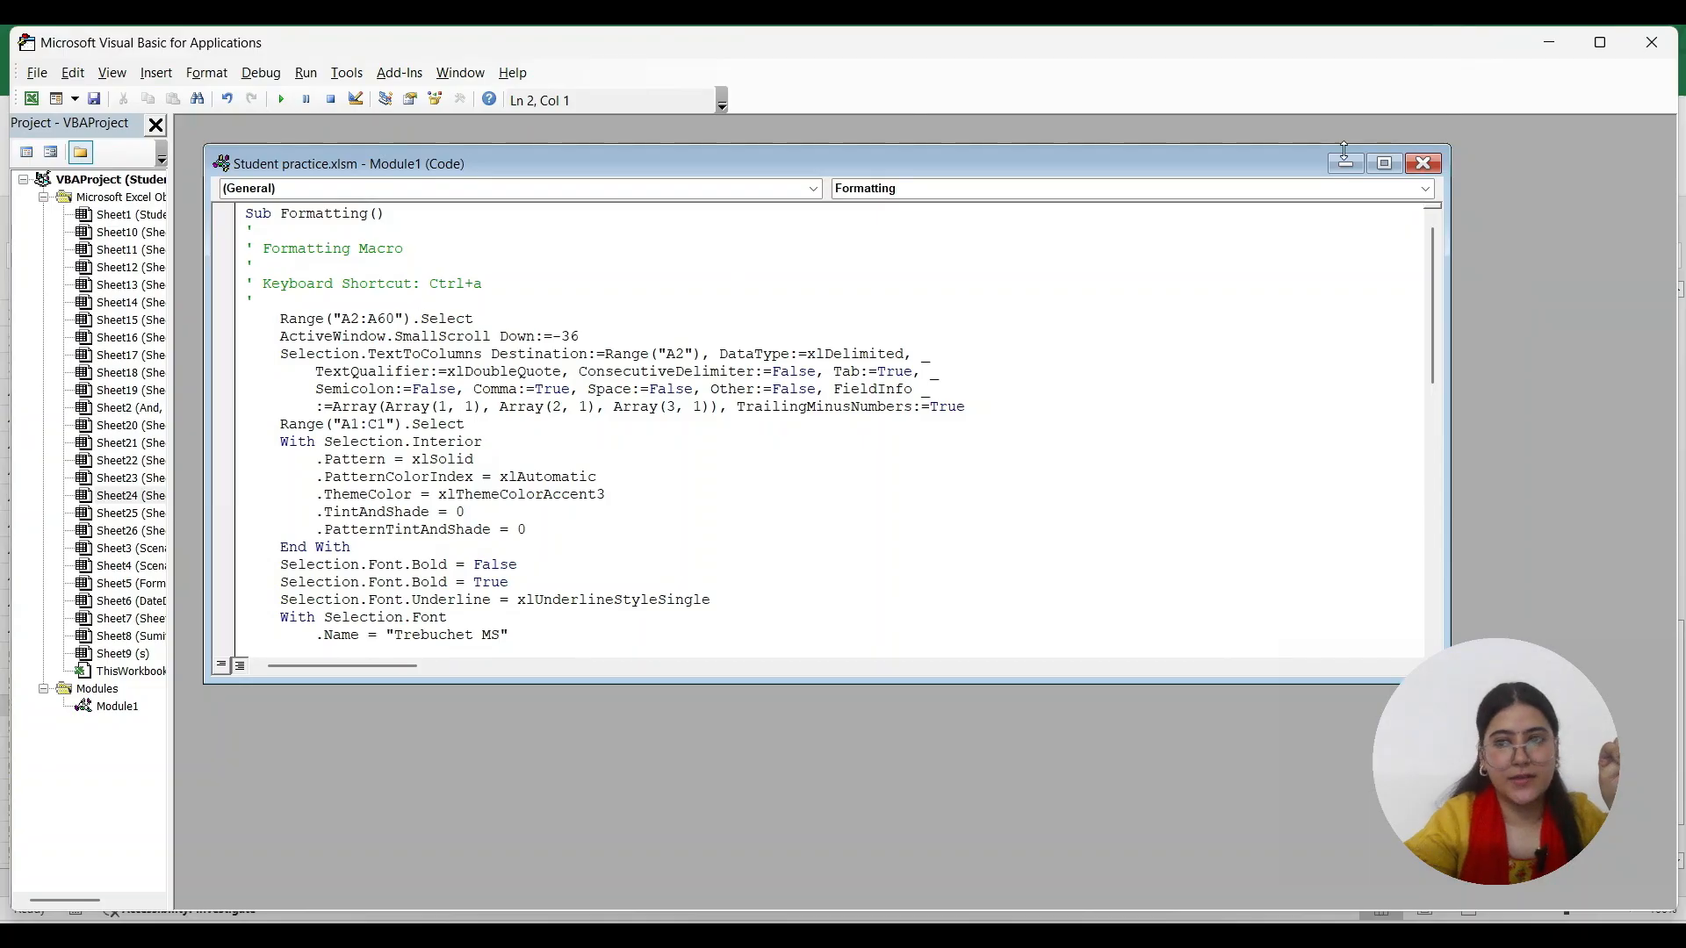
pyautogui.click(1655, 40)
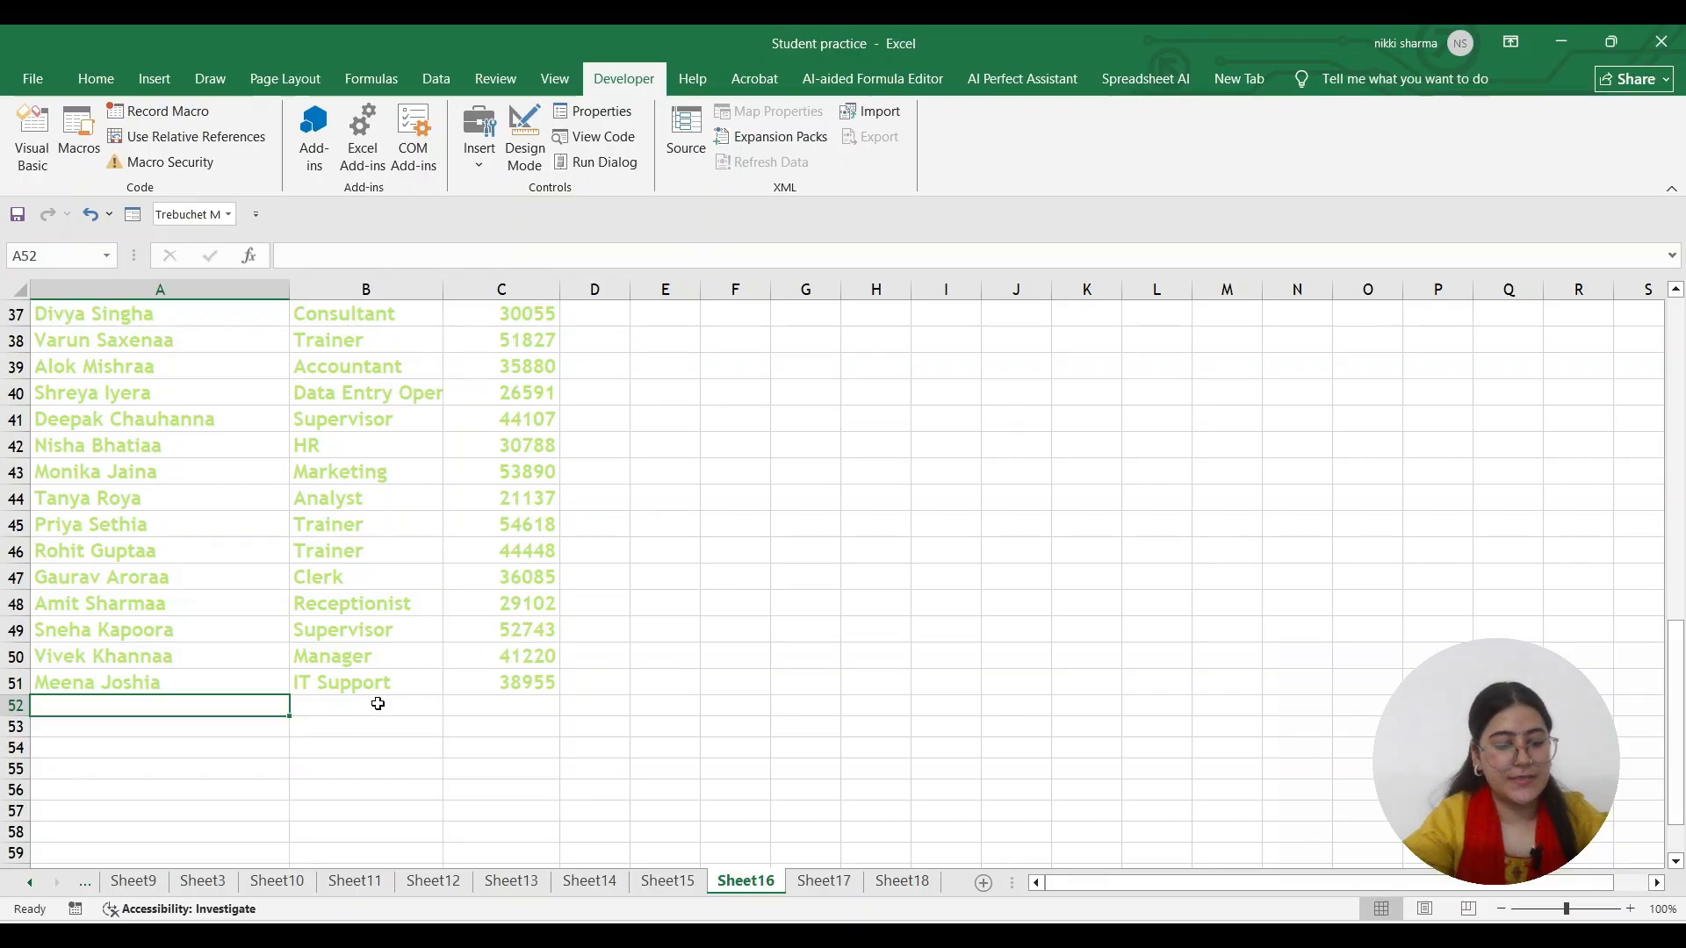
# Paste the 20 copied employee rows into A52 and review the pasted rows
pyautogui.click(264, 726)
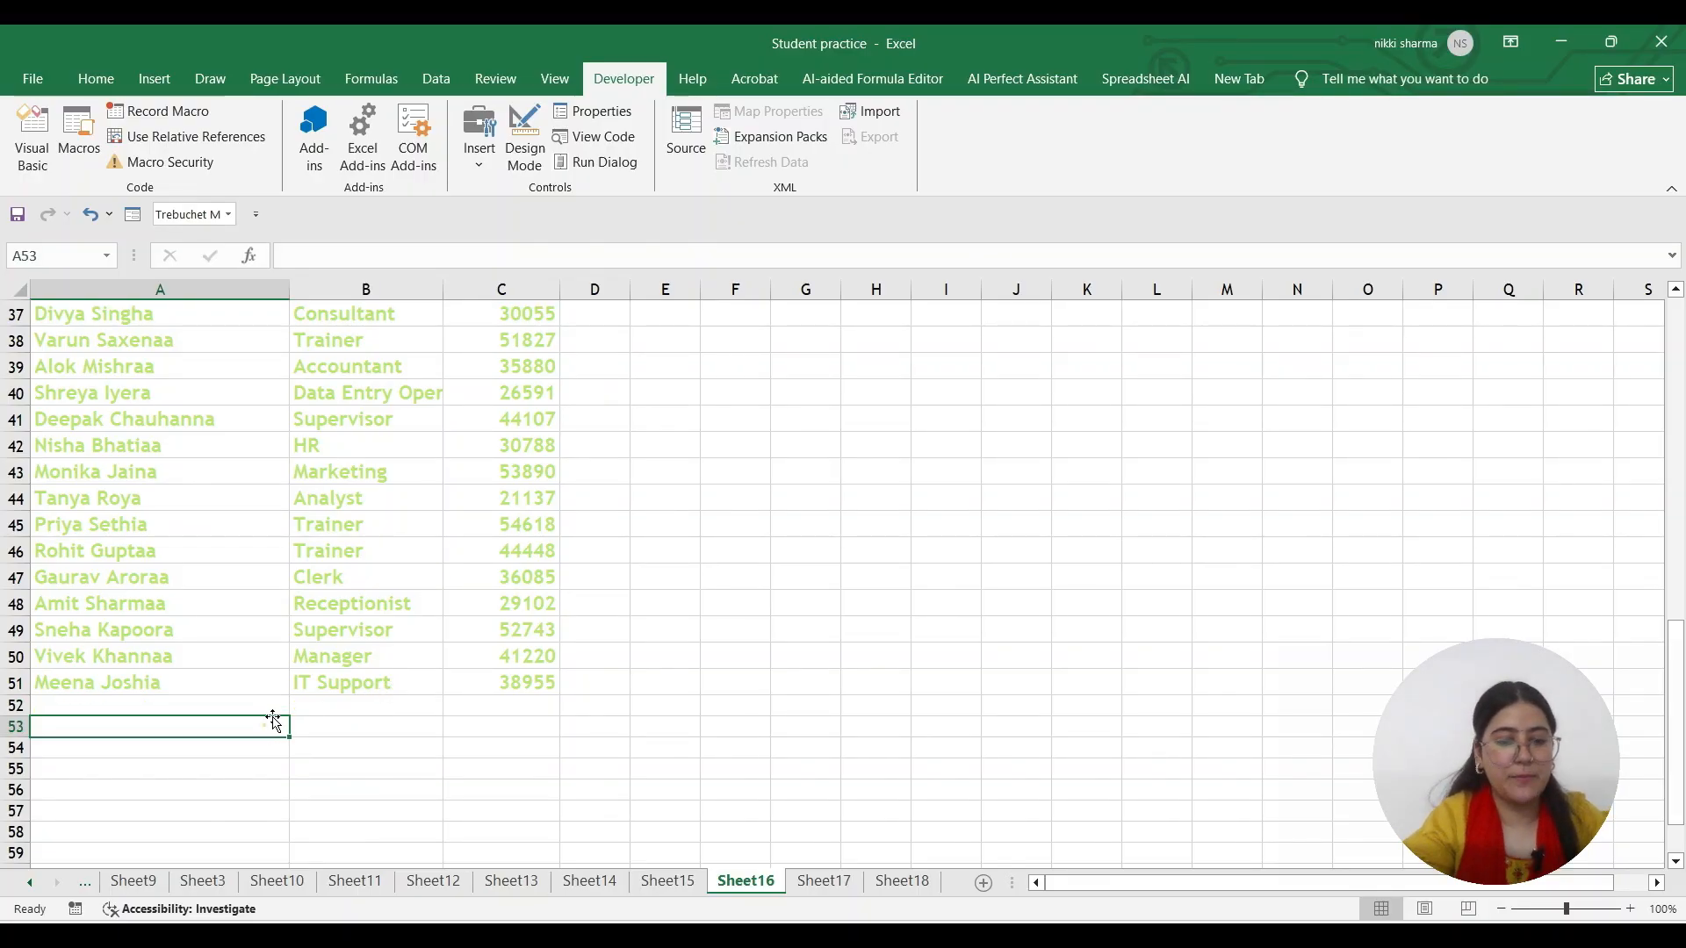
pyautogui.click(1053, 936)
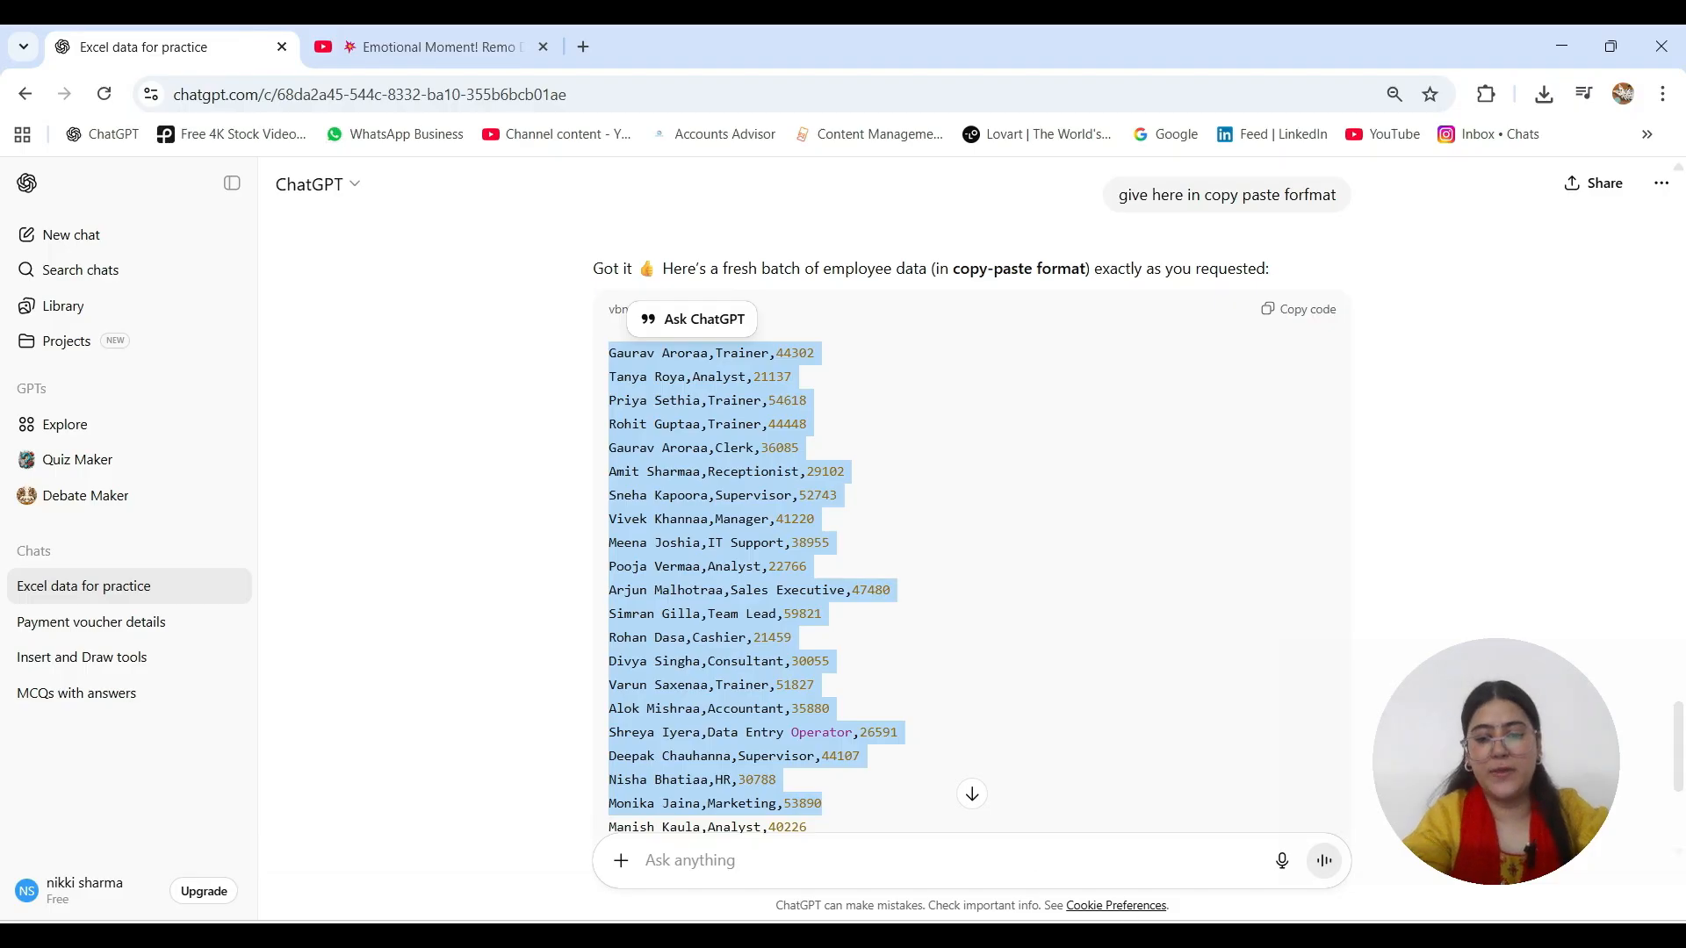
pyautogui.click(1010, 936)
pyautogui.click(225, 709)
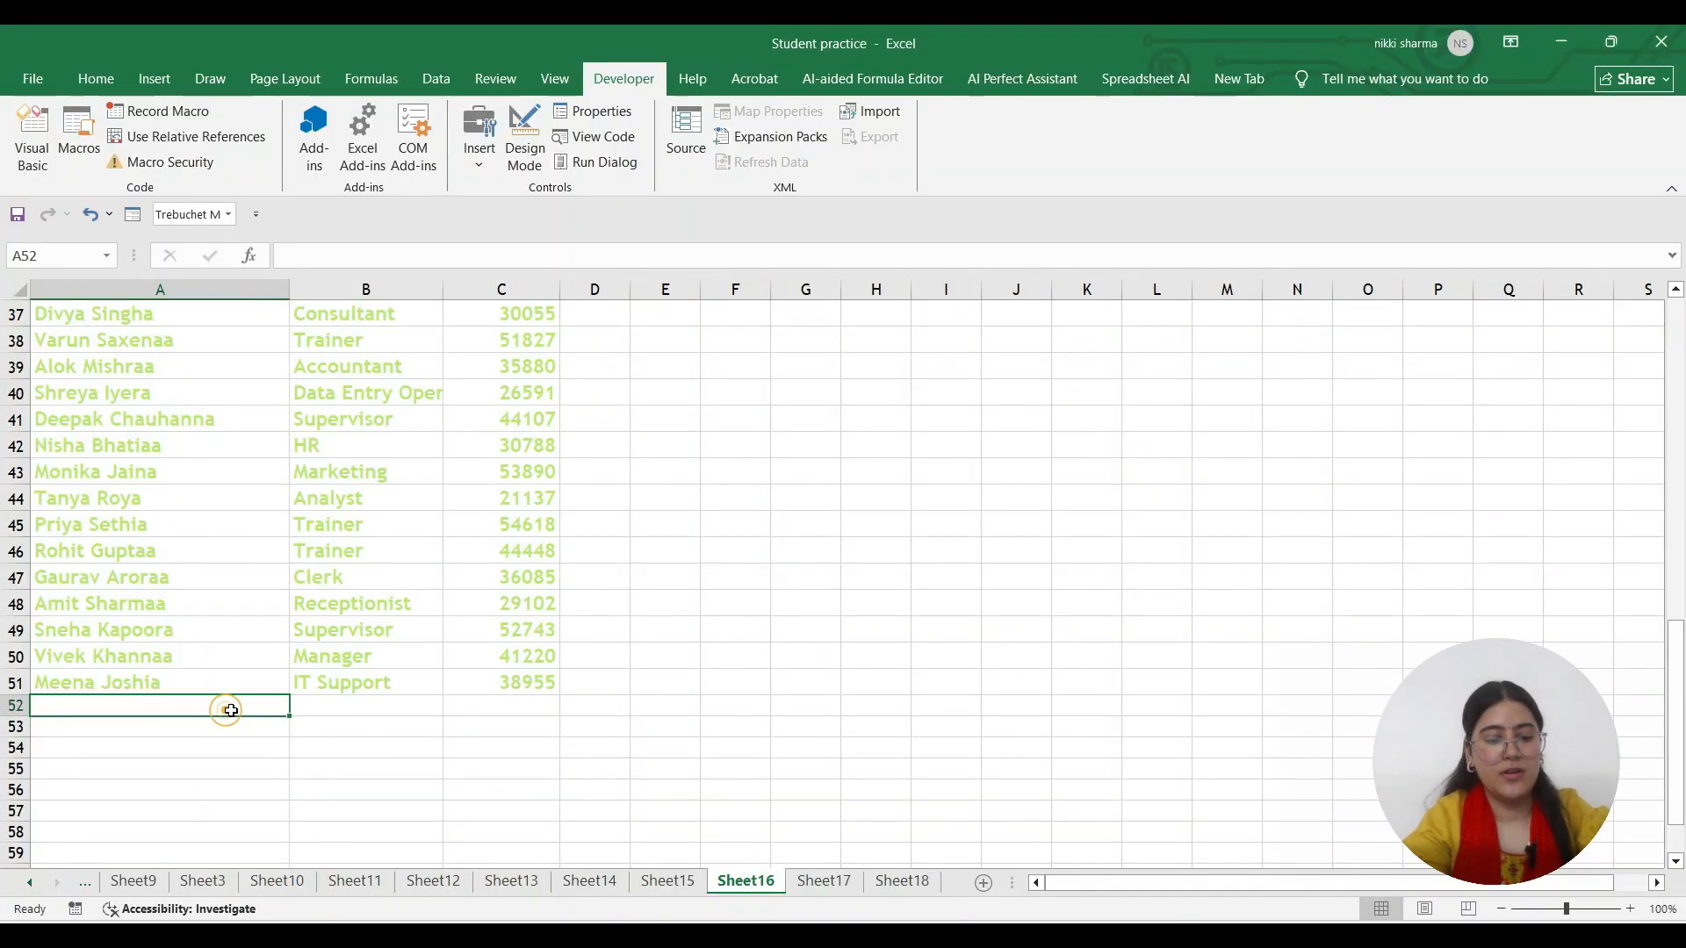
pyautogui.hotkey('ctrl', 'v')
pyautogui.scroll(-2, 232, 701)
pyautogui.scroll(-2, 231, 701)
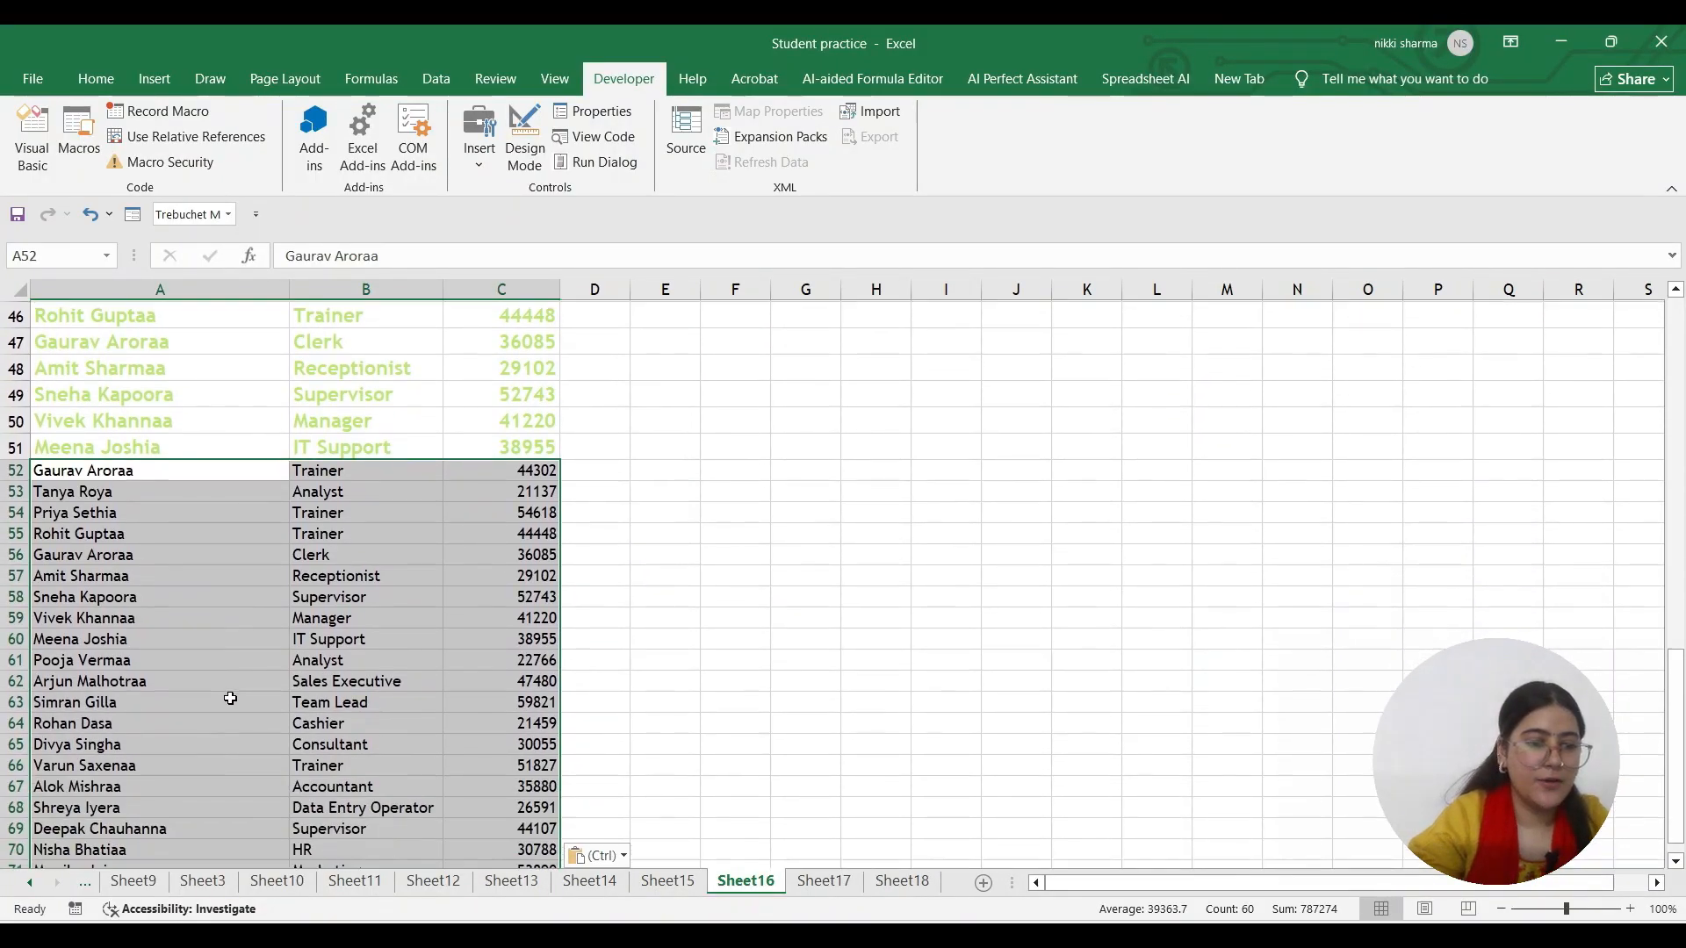
pyautogui.moveTo(53, 641); pyautogui.dragTo(451, 635)
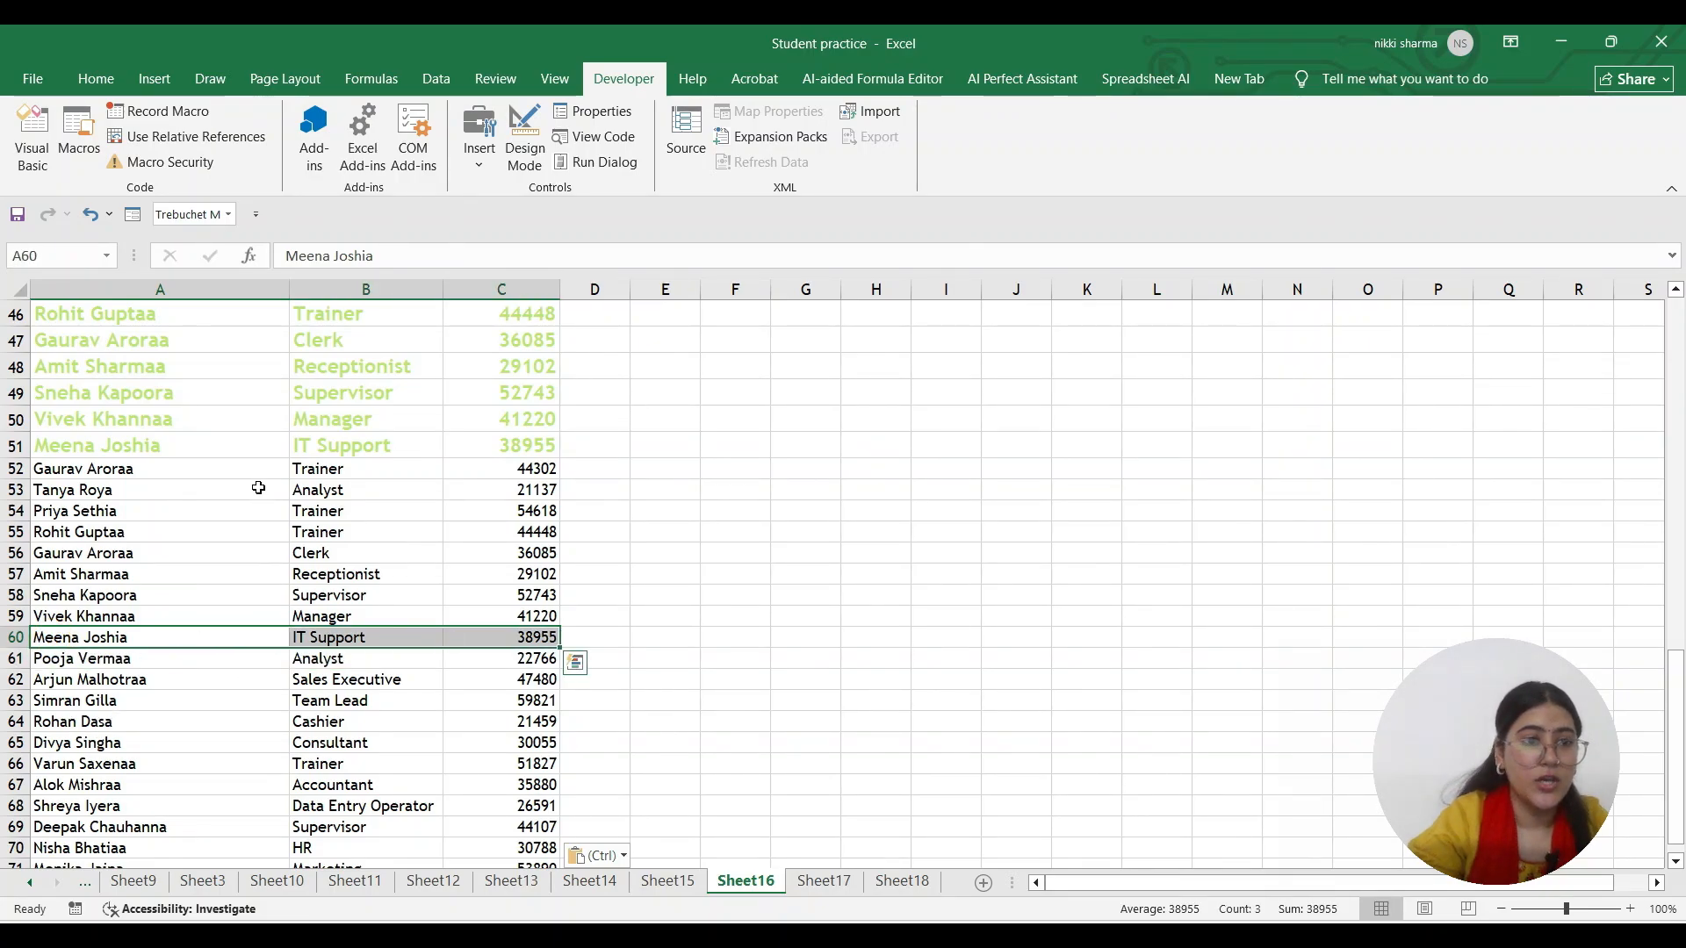
pyautogui.click(165, 488)
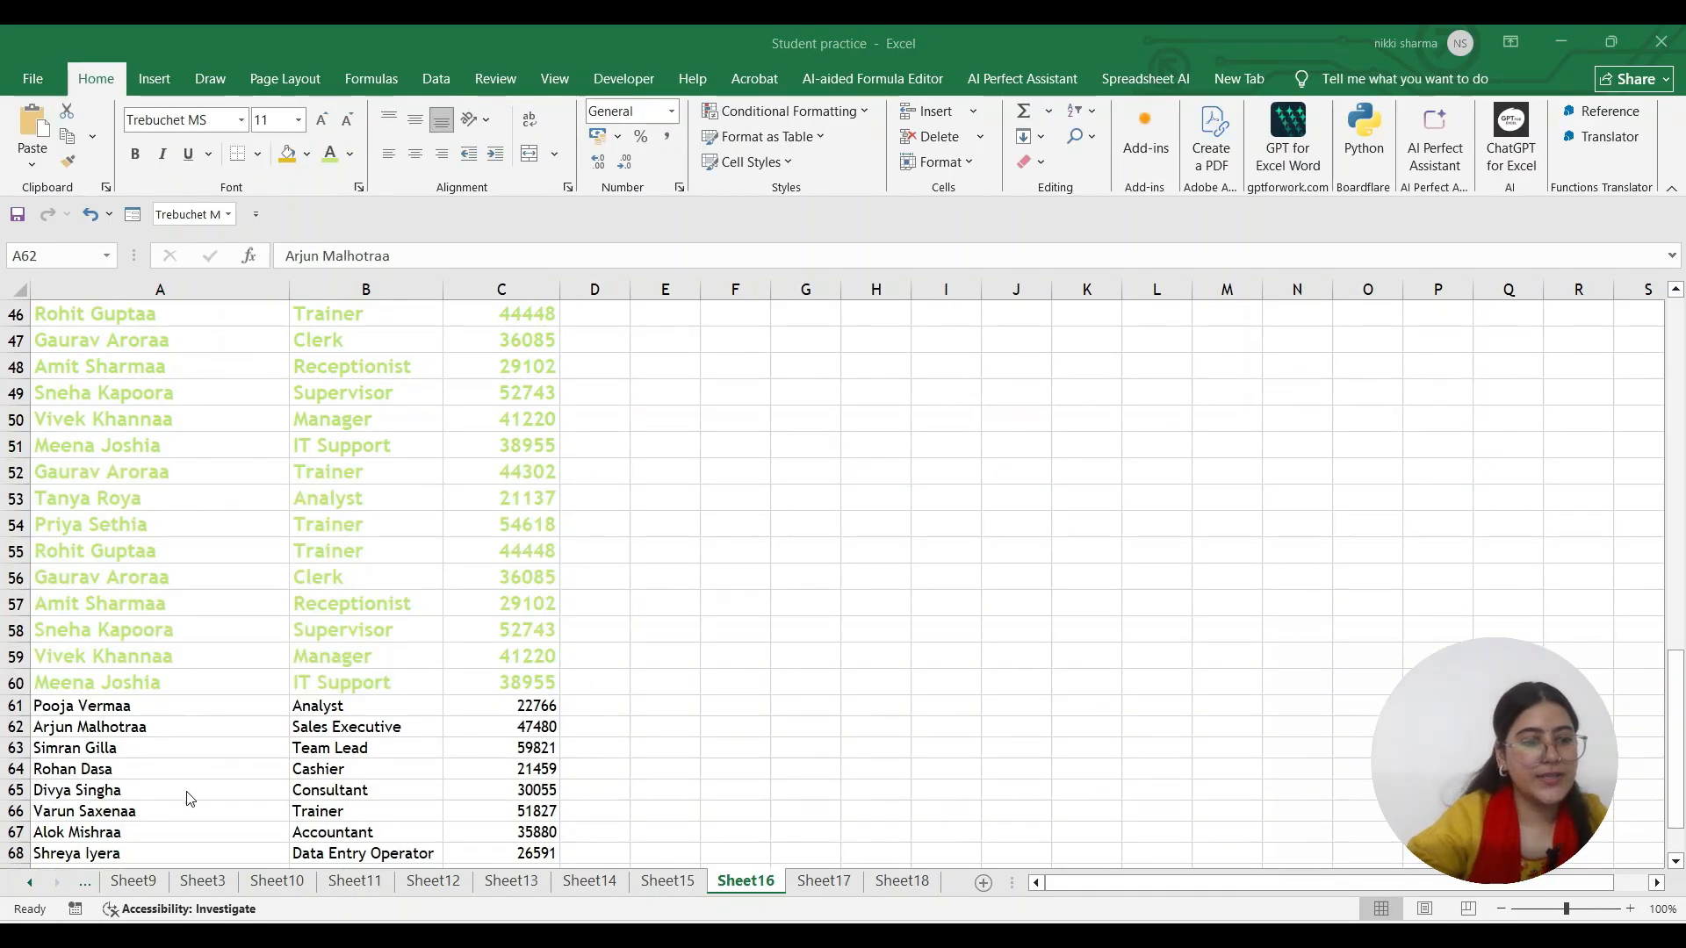
pyautogui.scroll(-2, 187, 797)
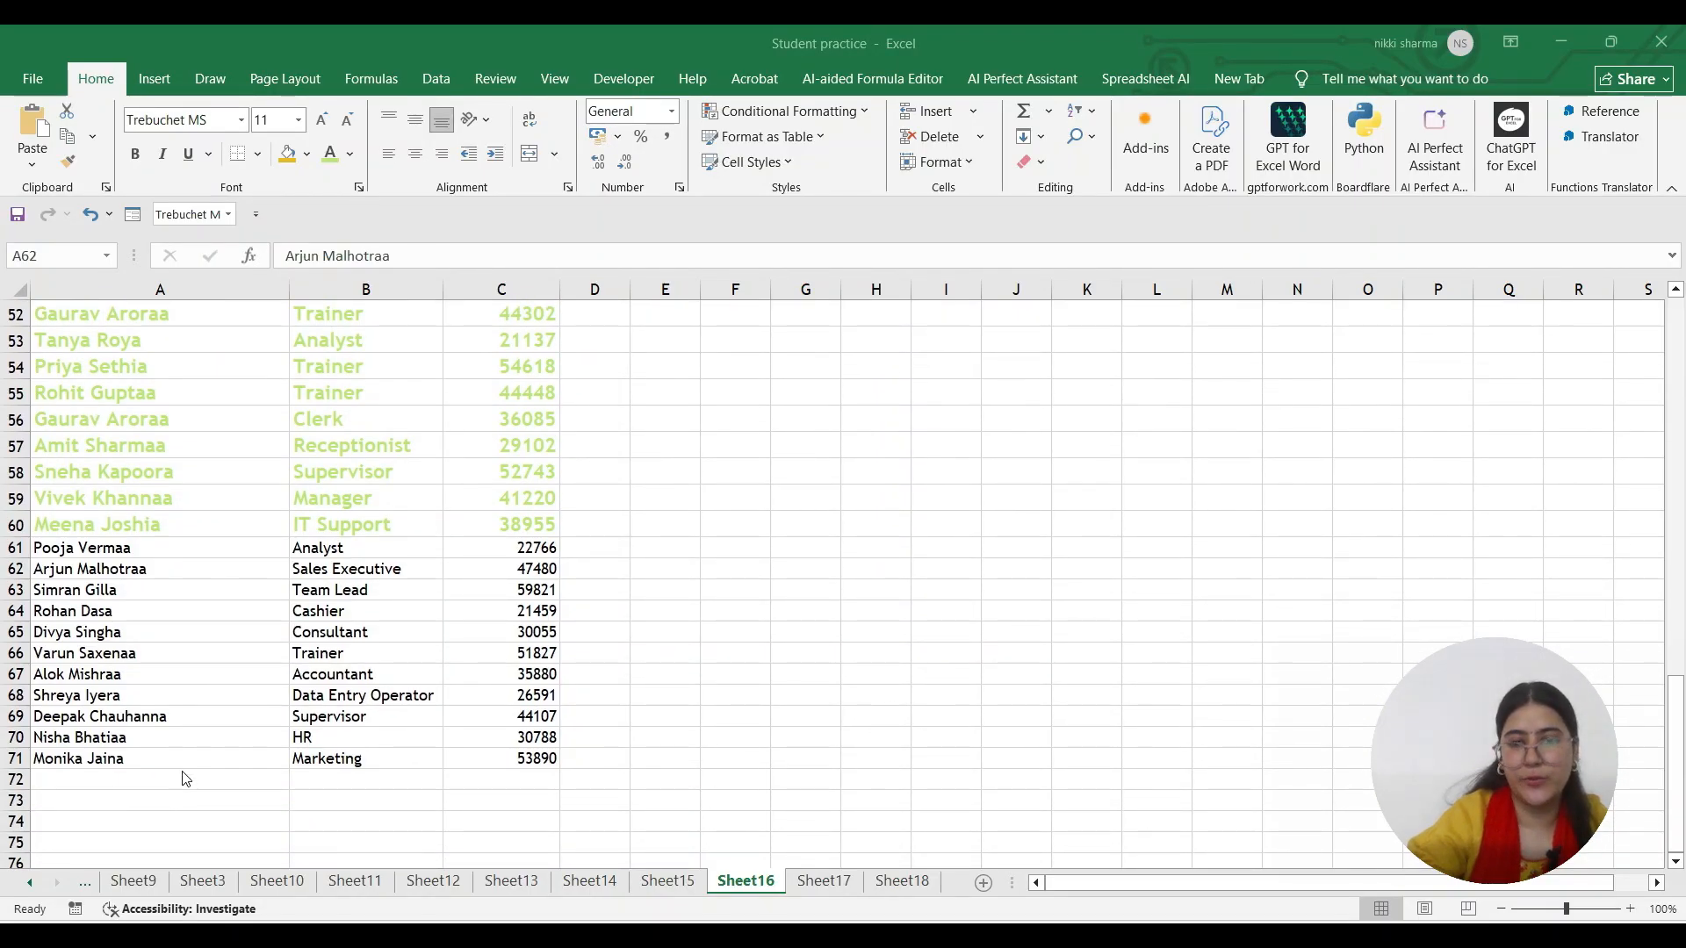
# Open the Developer tab's Insert controls gallery, then dismiss it
pyautogui.scroll(3, 185, 778)
pyautogui.scroll(13, 183, 771)
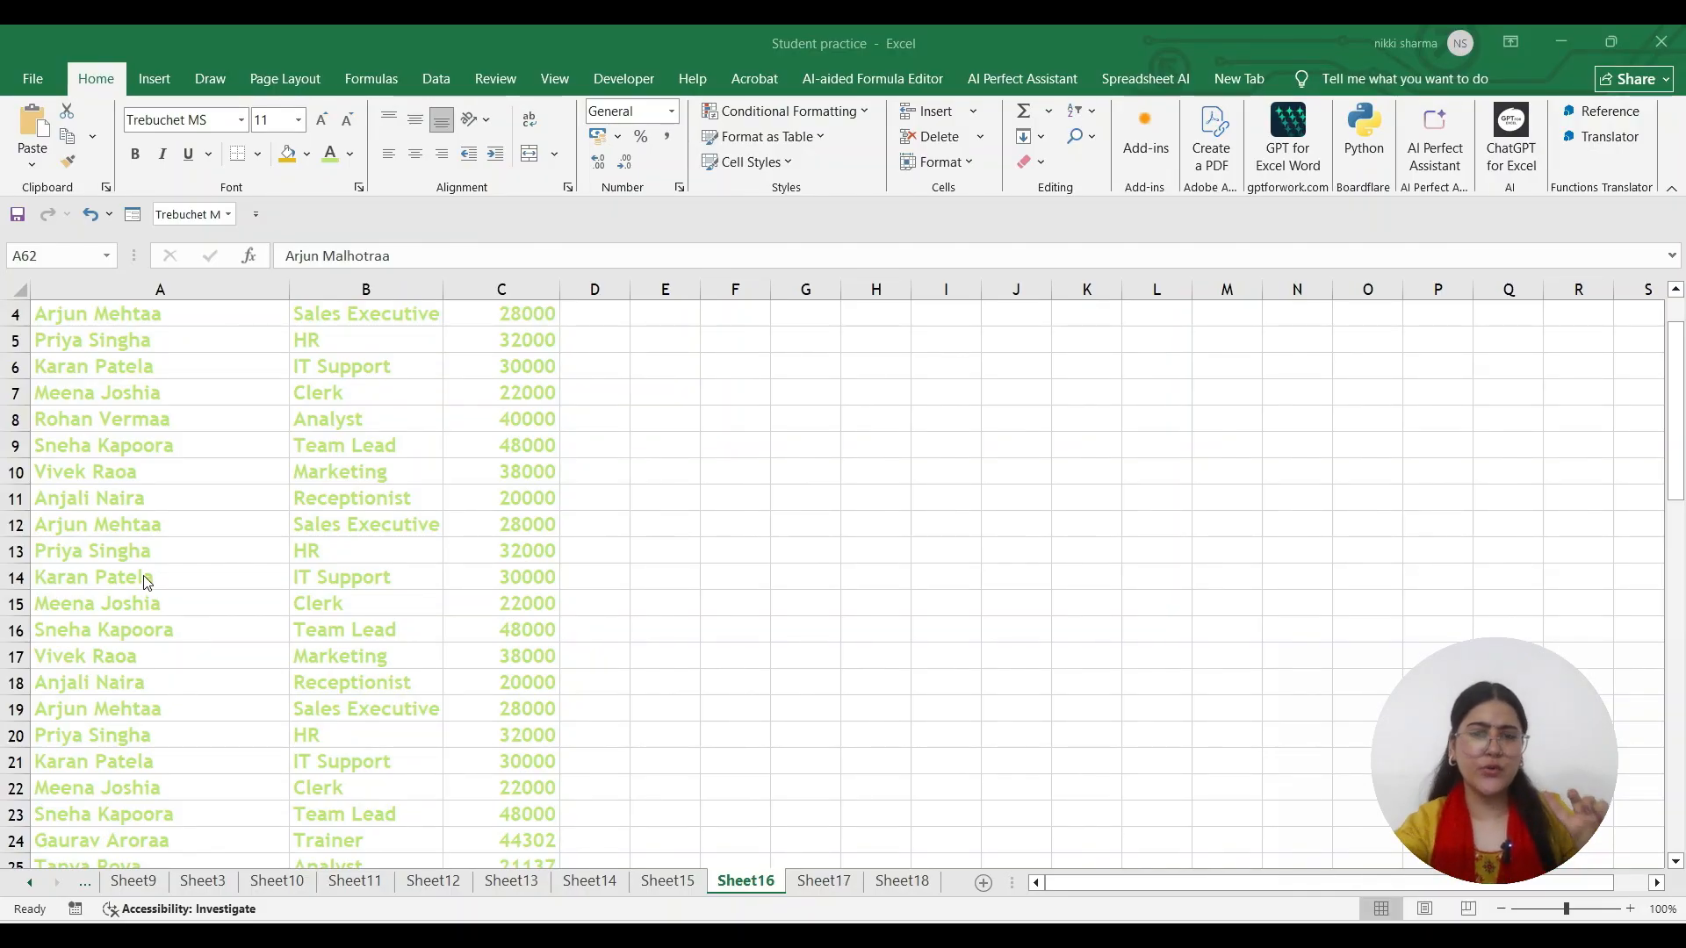
pyautogui.click(623, 76)
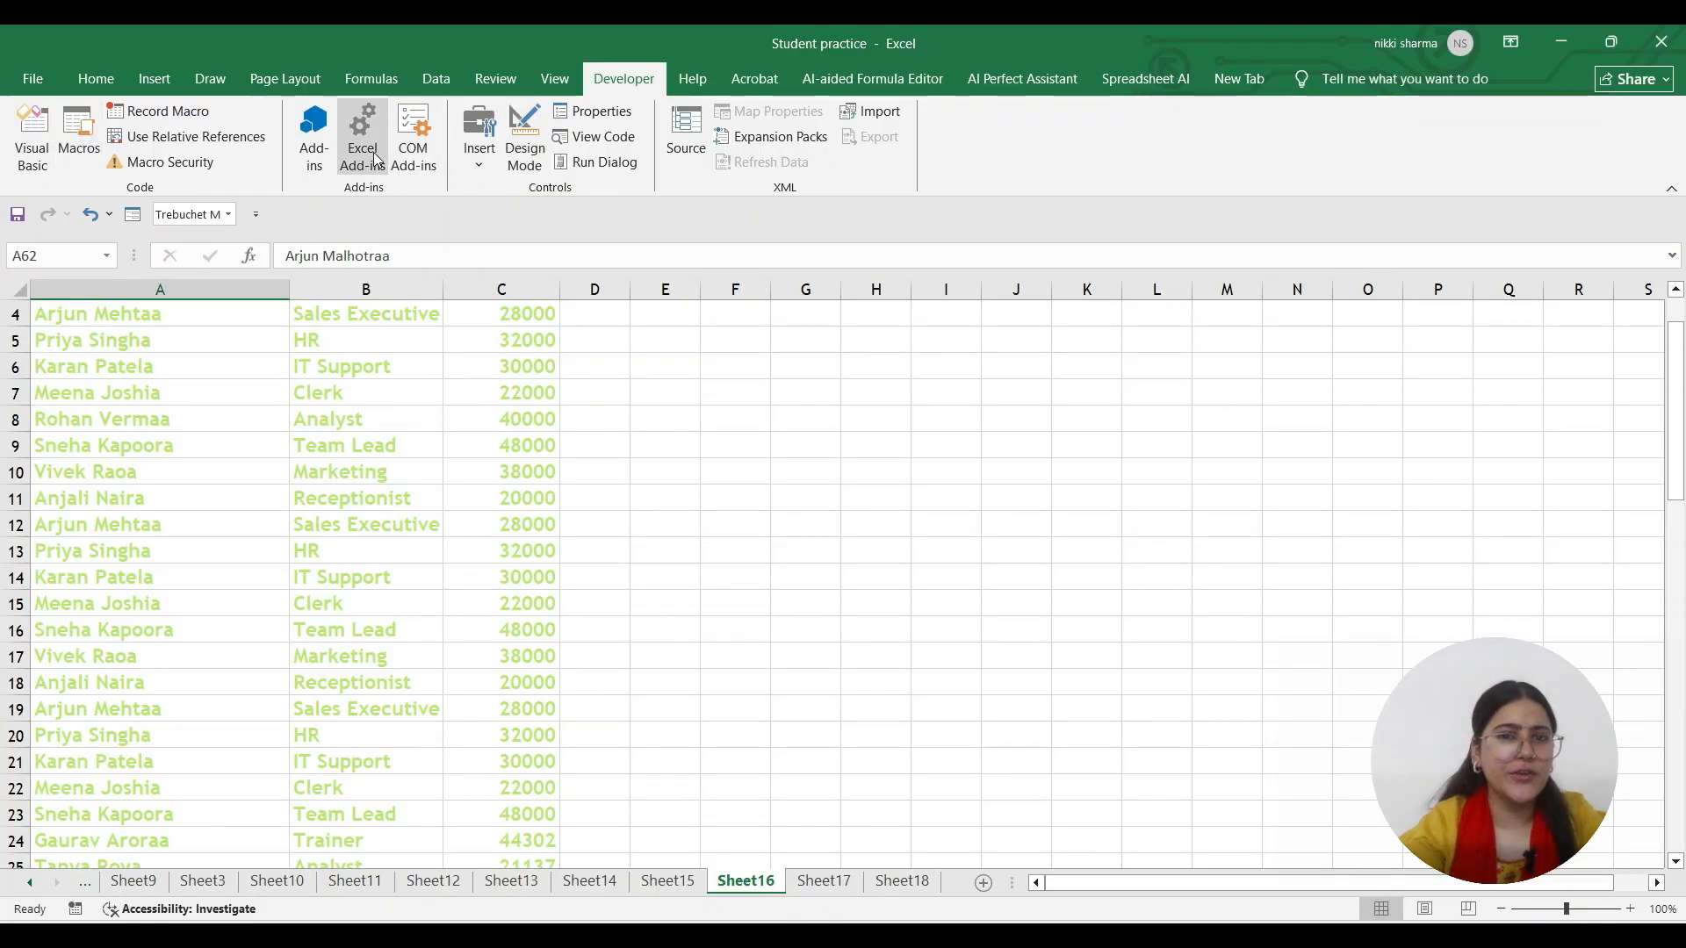
pyautogui.click(480, 163)
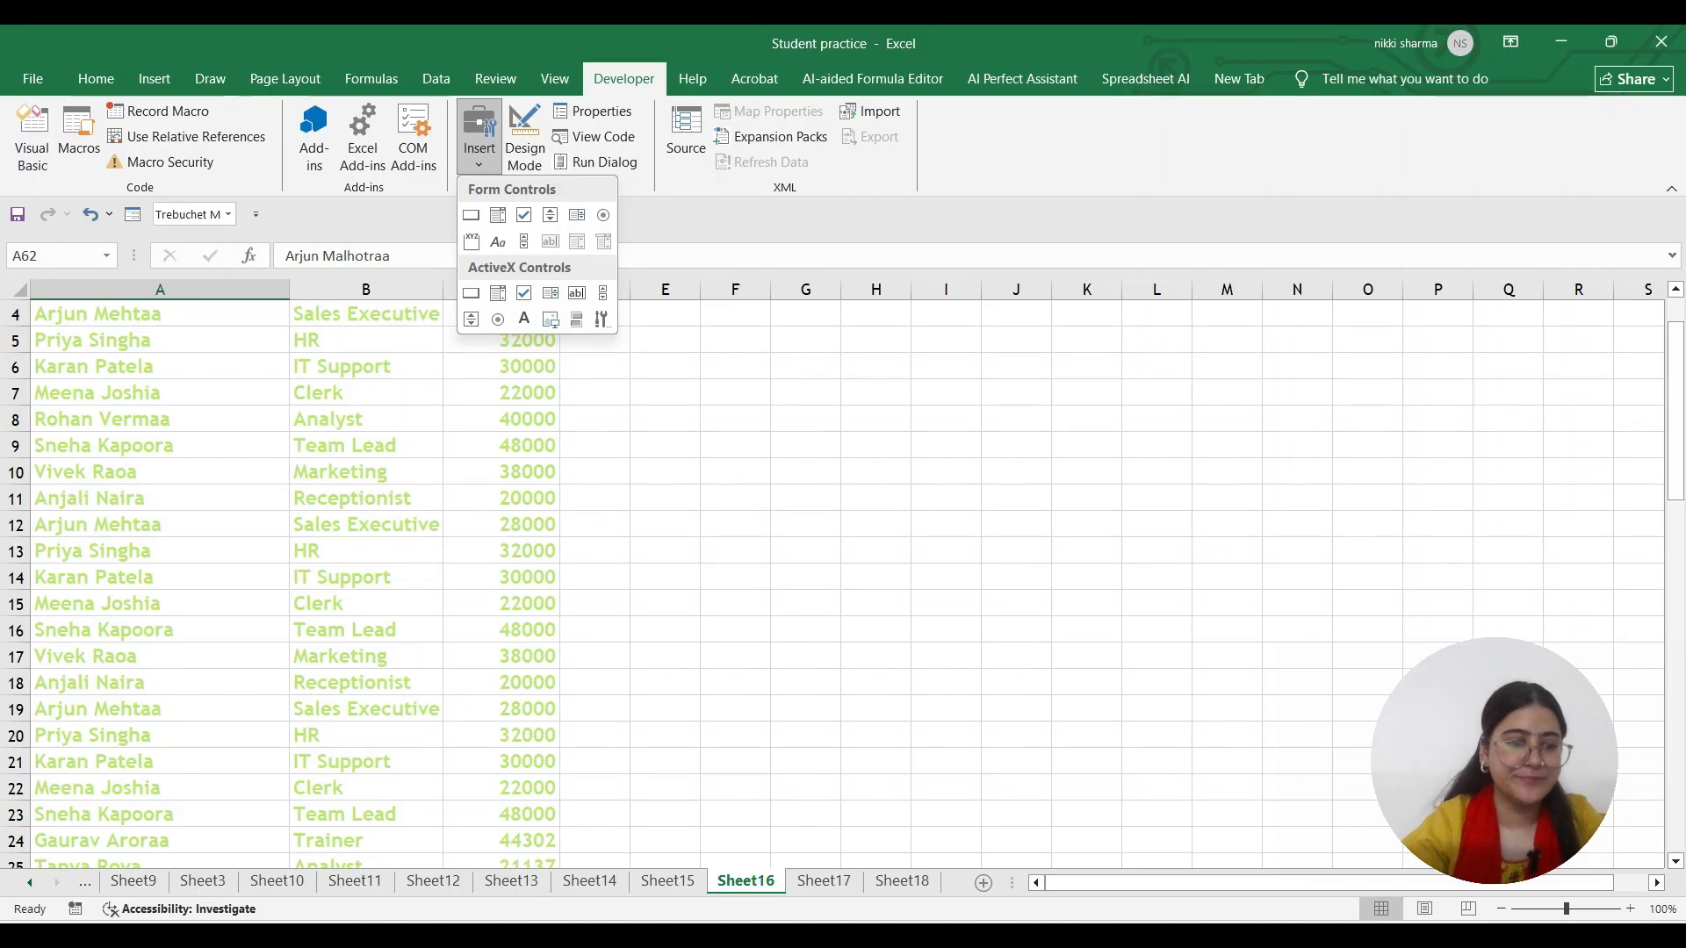
pyautogui.click(145, 634)
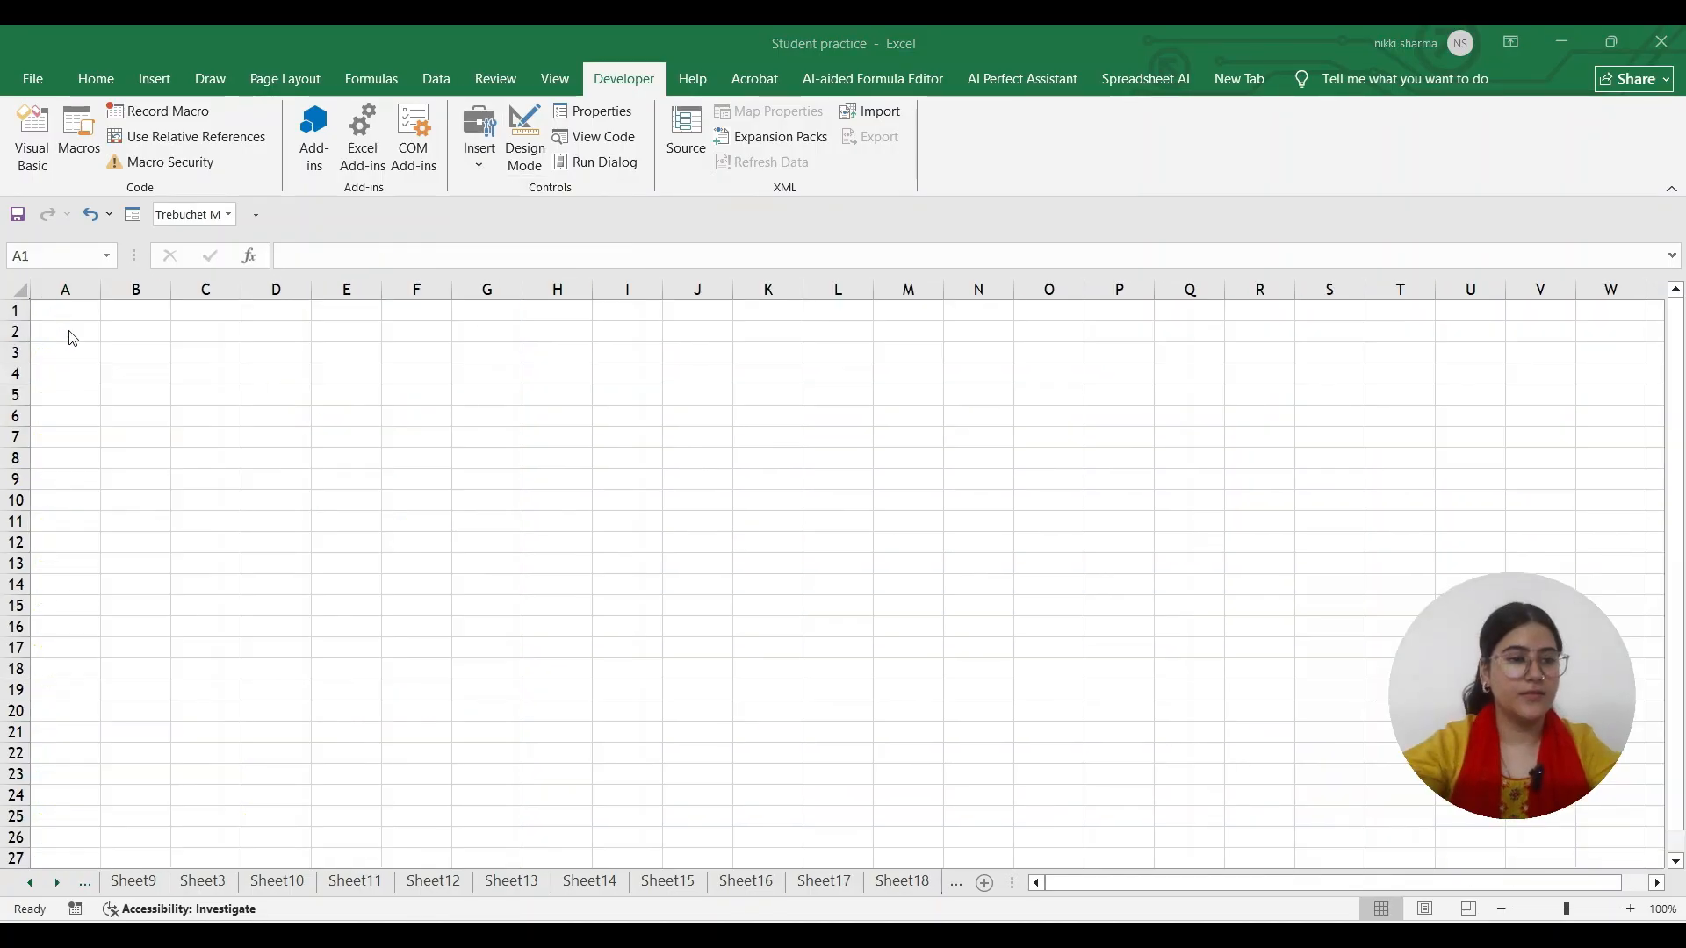
# Paste the employee table into A1 of the blank sheet, delete it, and return to ChatGPT
pyautogui.click(65, 316)
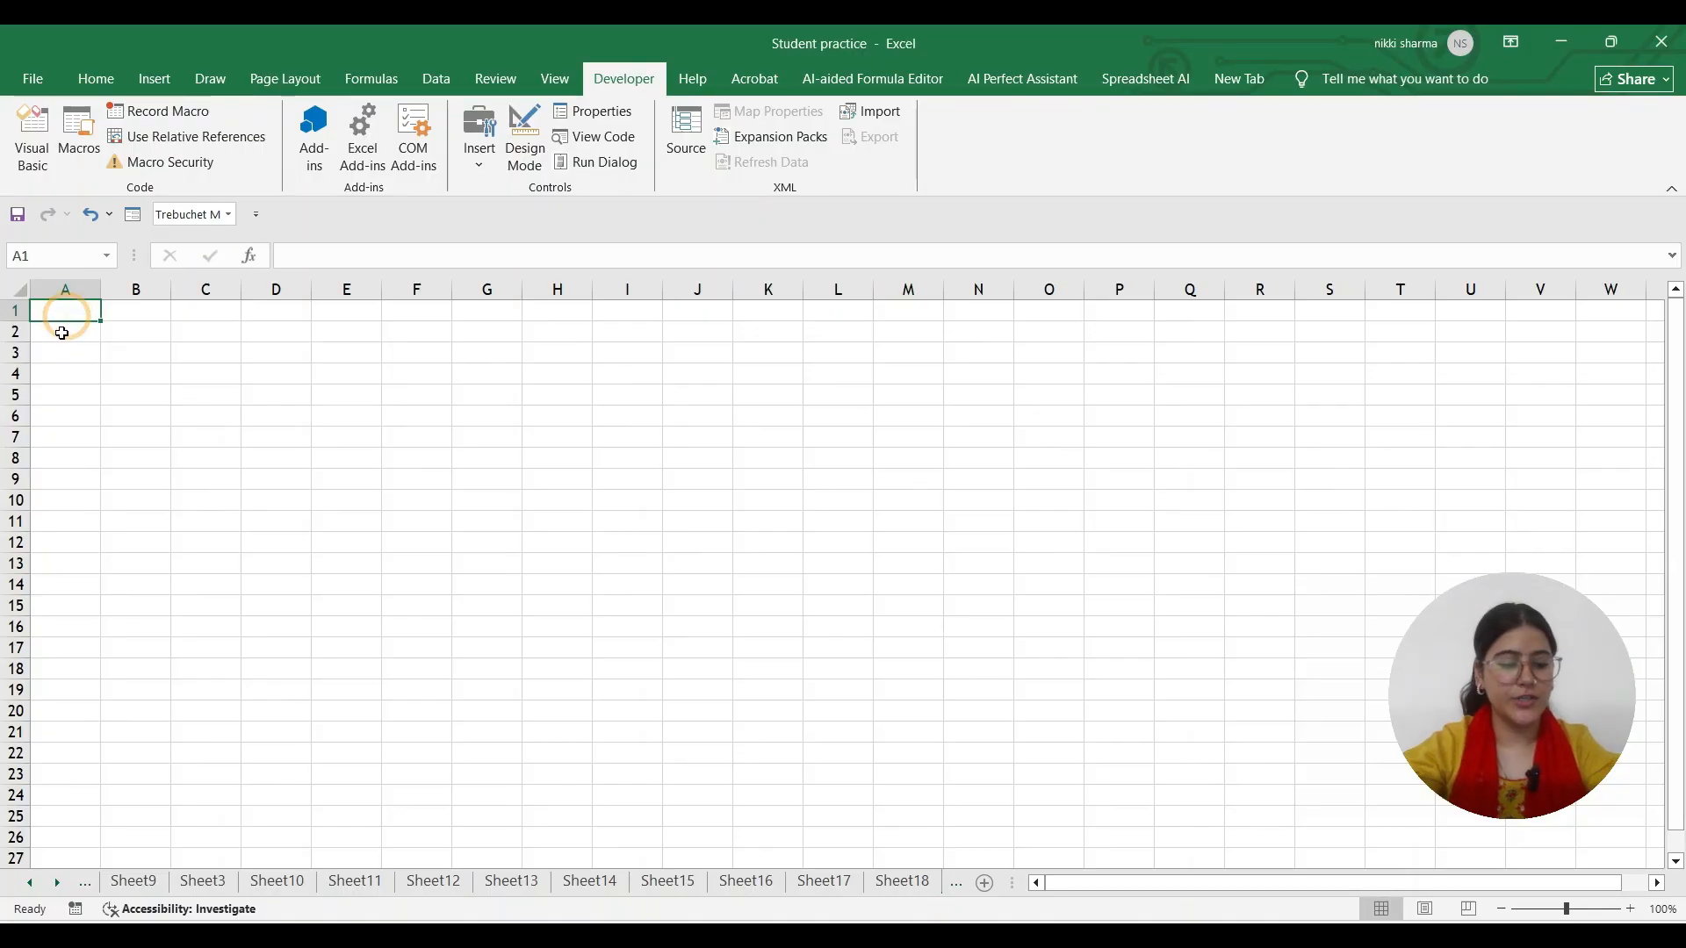
pyautogui.hotkey('ctrl', 'v')
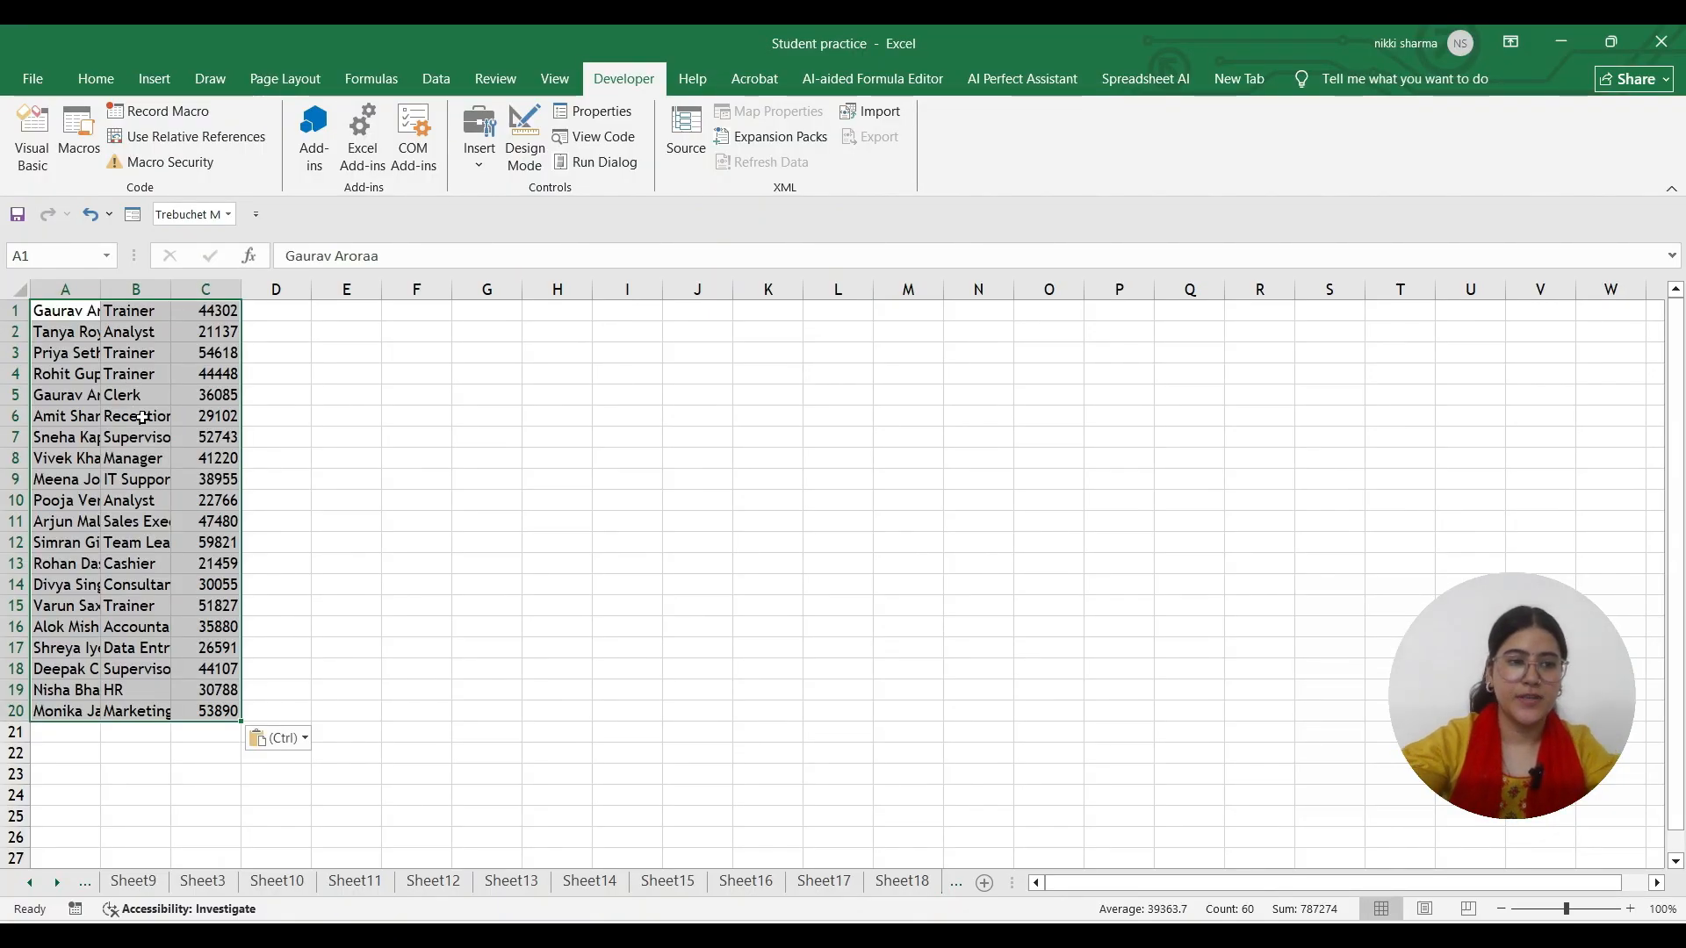
pyautogui.press('Delete')
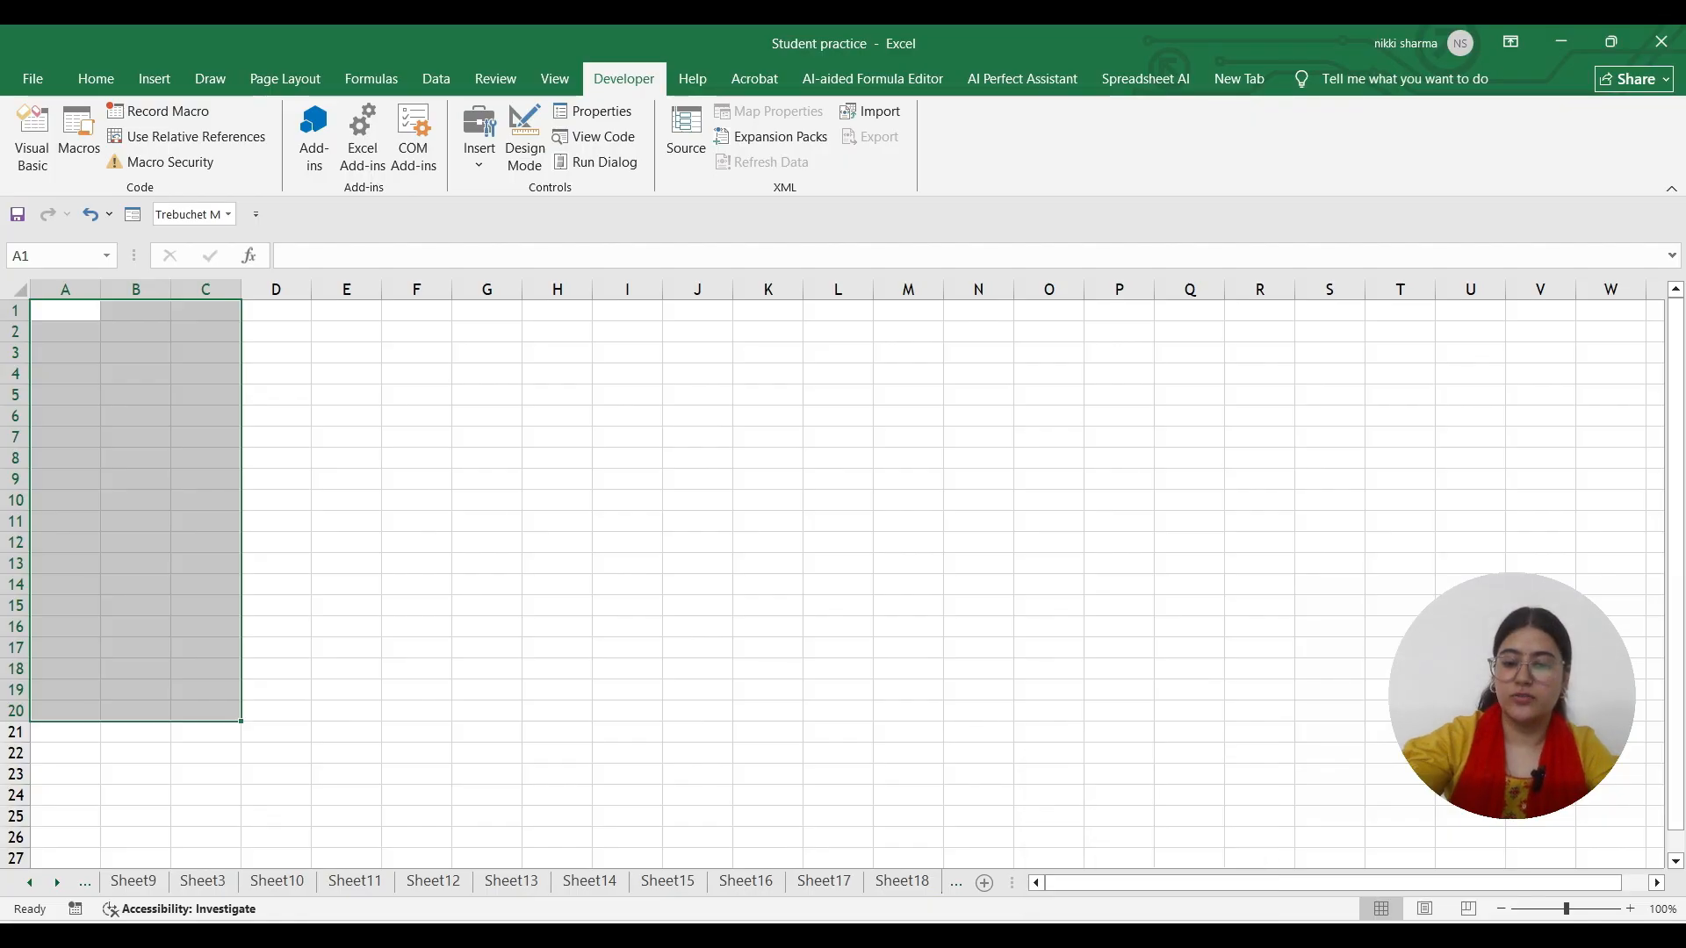
pyautogui.click(1054, 936)
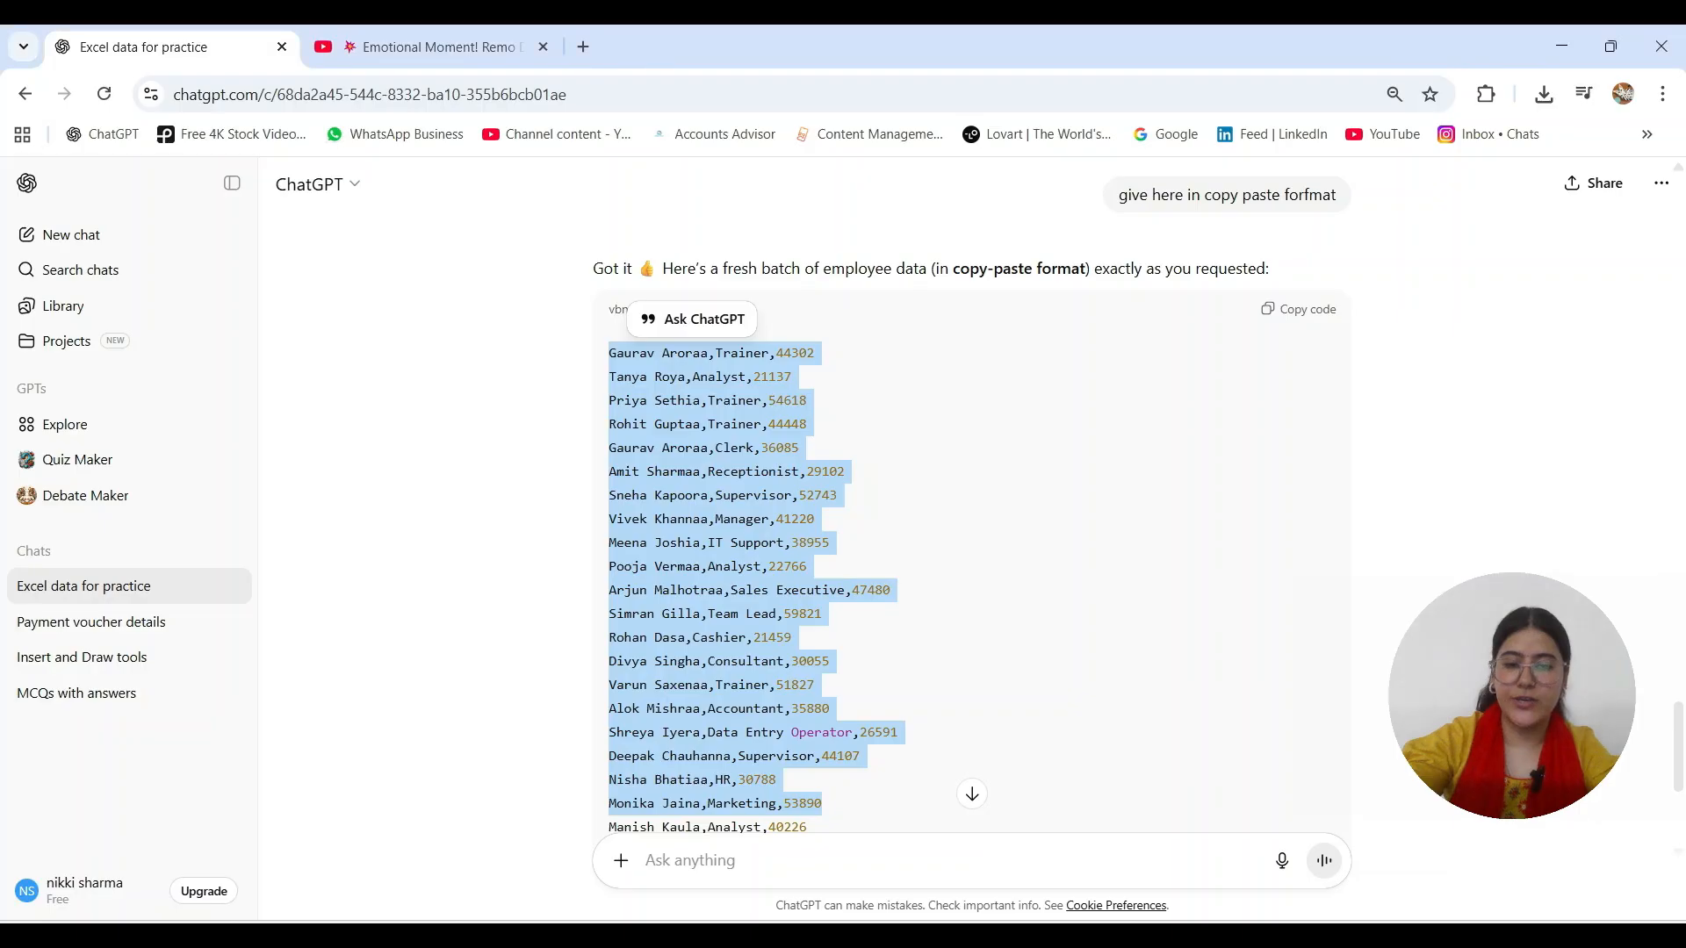
# Ask ChatGPT 'i want in only one column all this data.' and copy its reply
pyautogui.click(859, 856)
pyautogui.write('i wan')
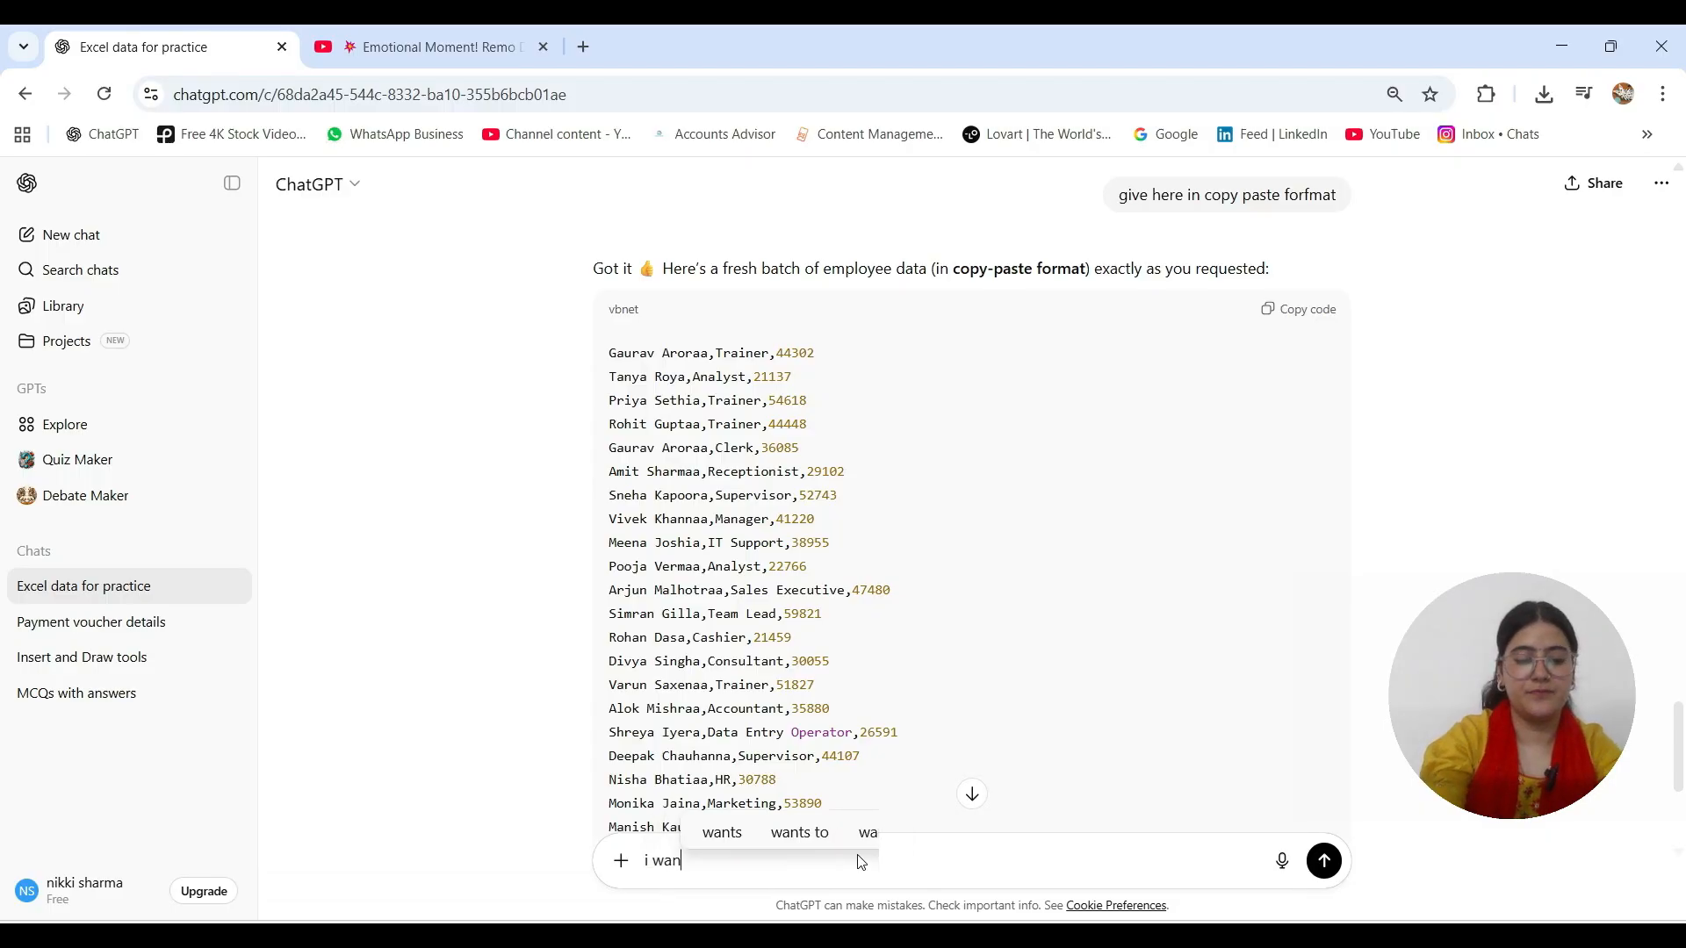
pyautogui.write('t in onl')
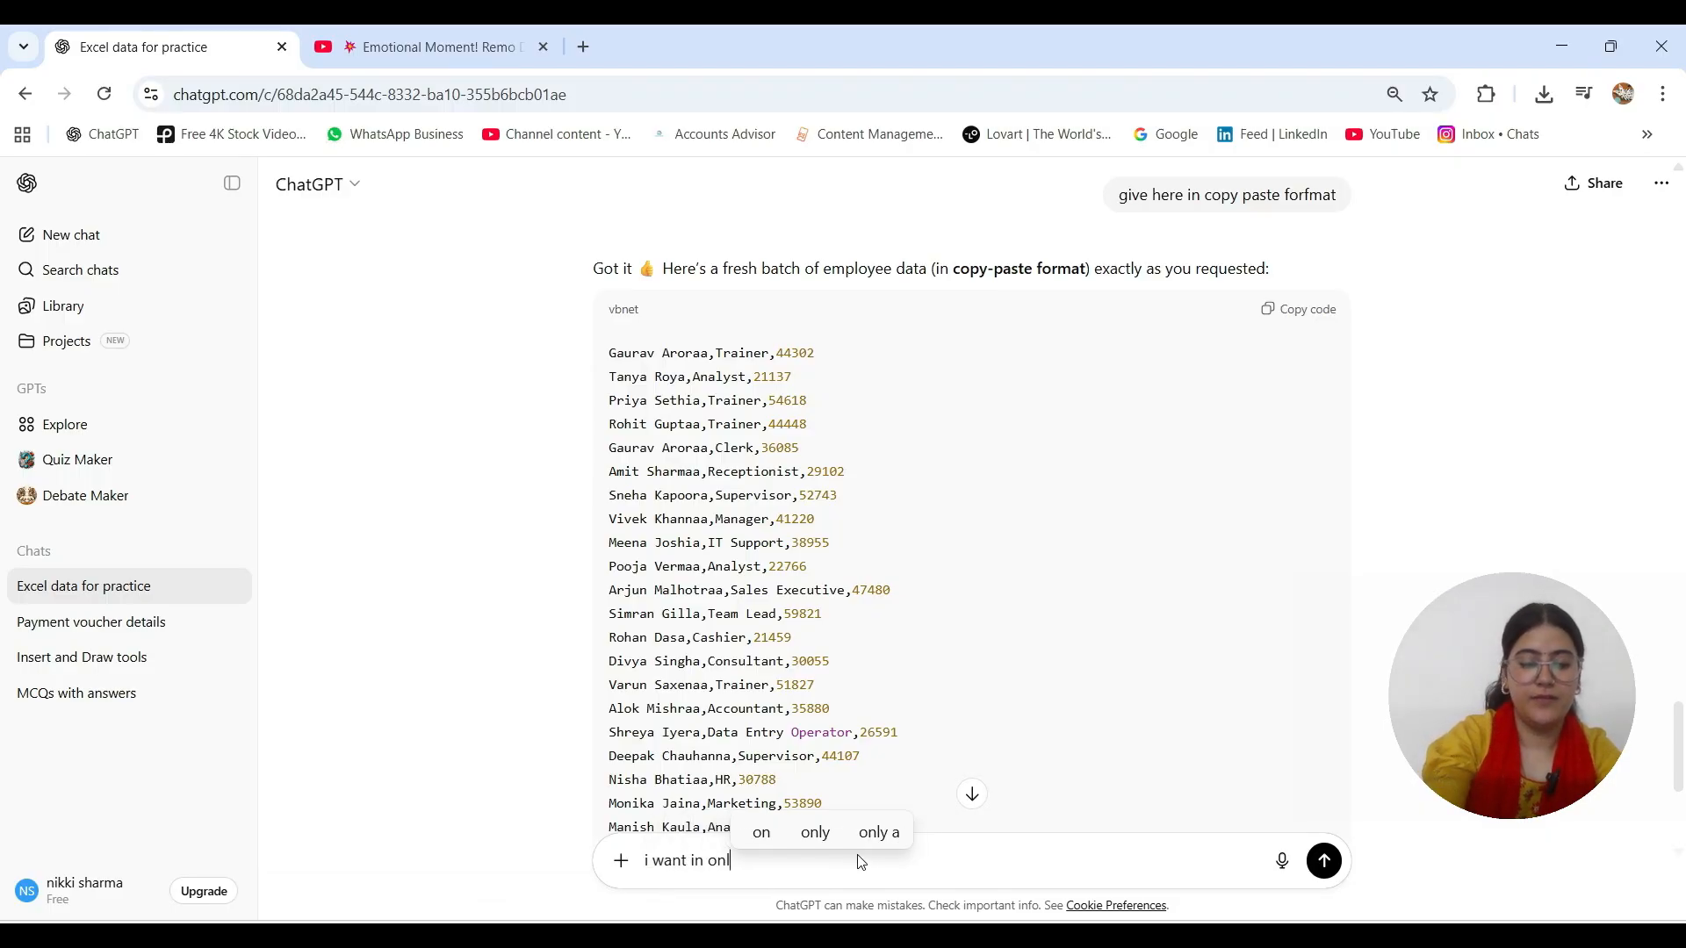
pyautogui.write('y one colum')
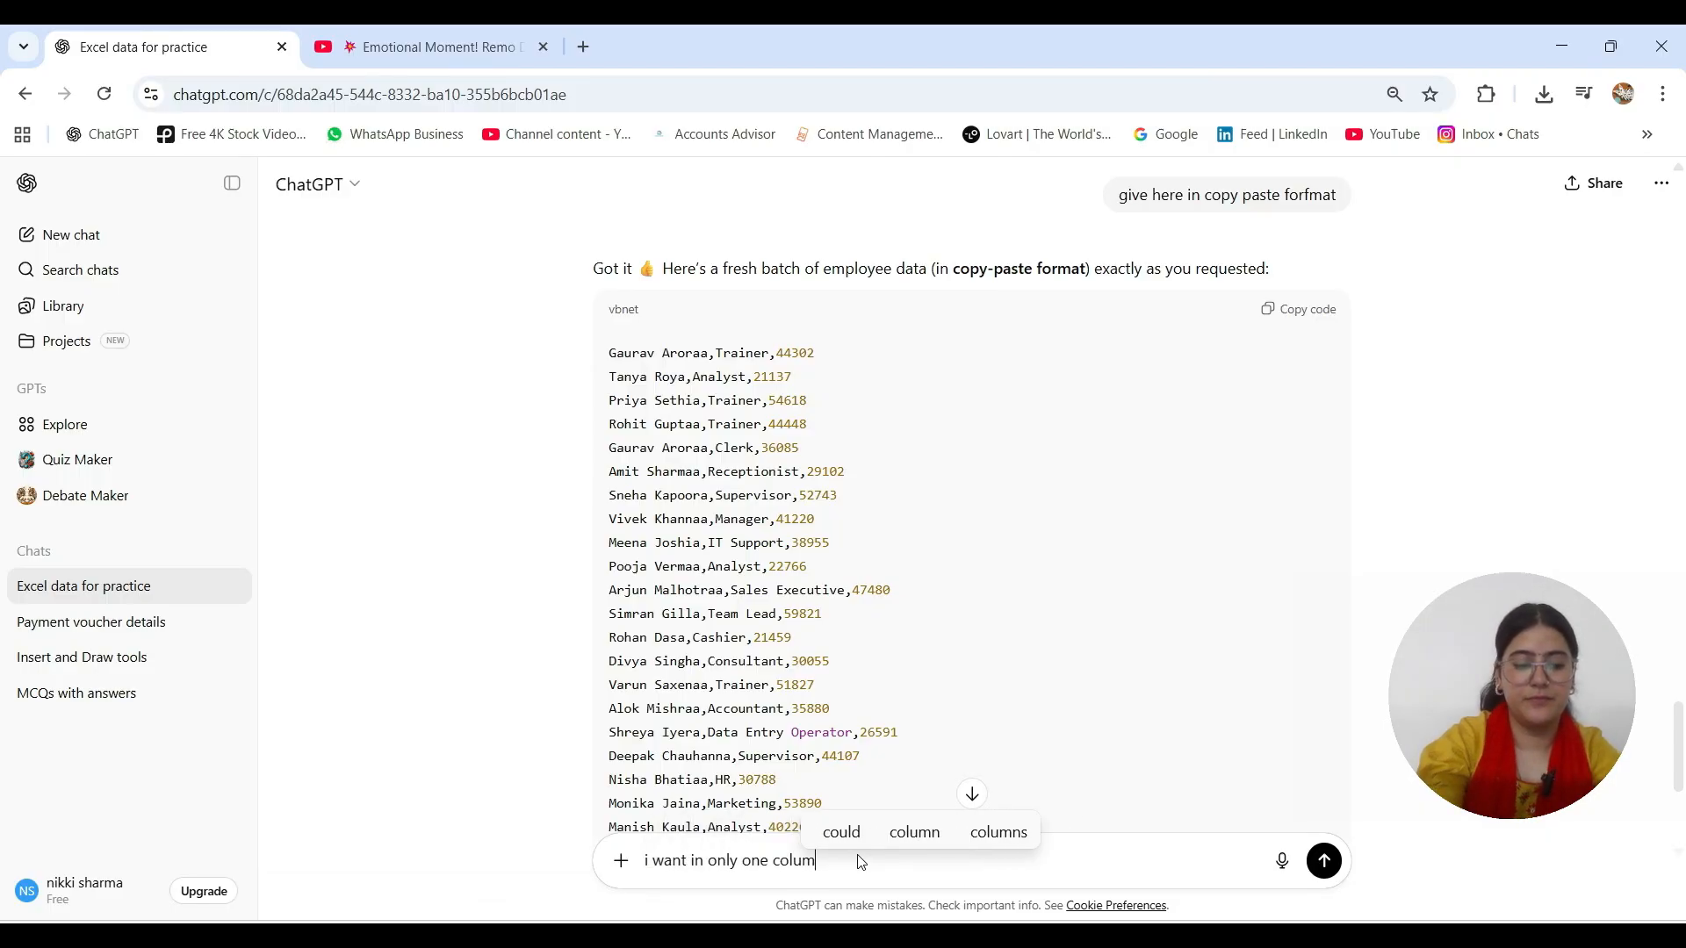
pyautogui.write('n all this data.')
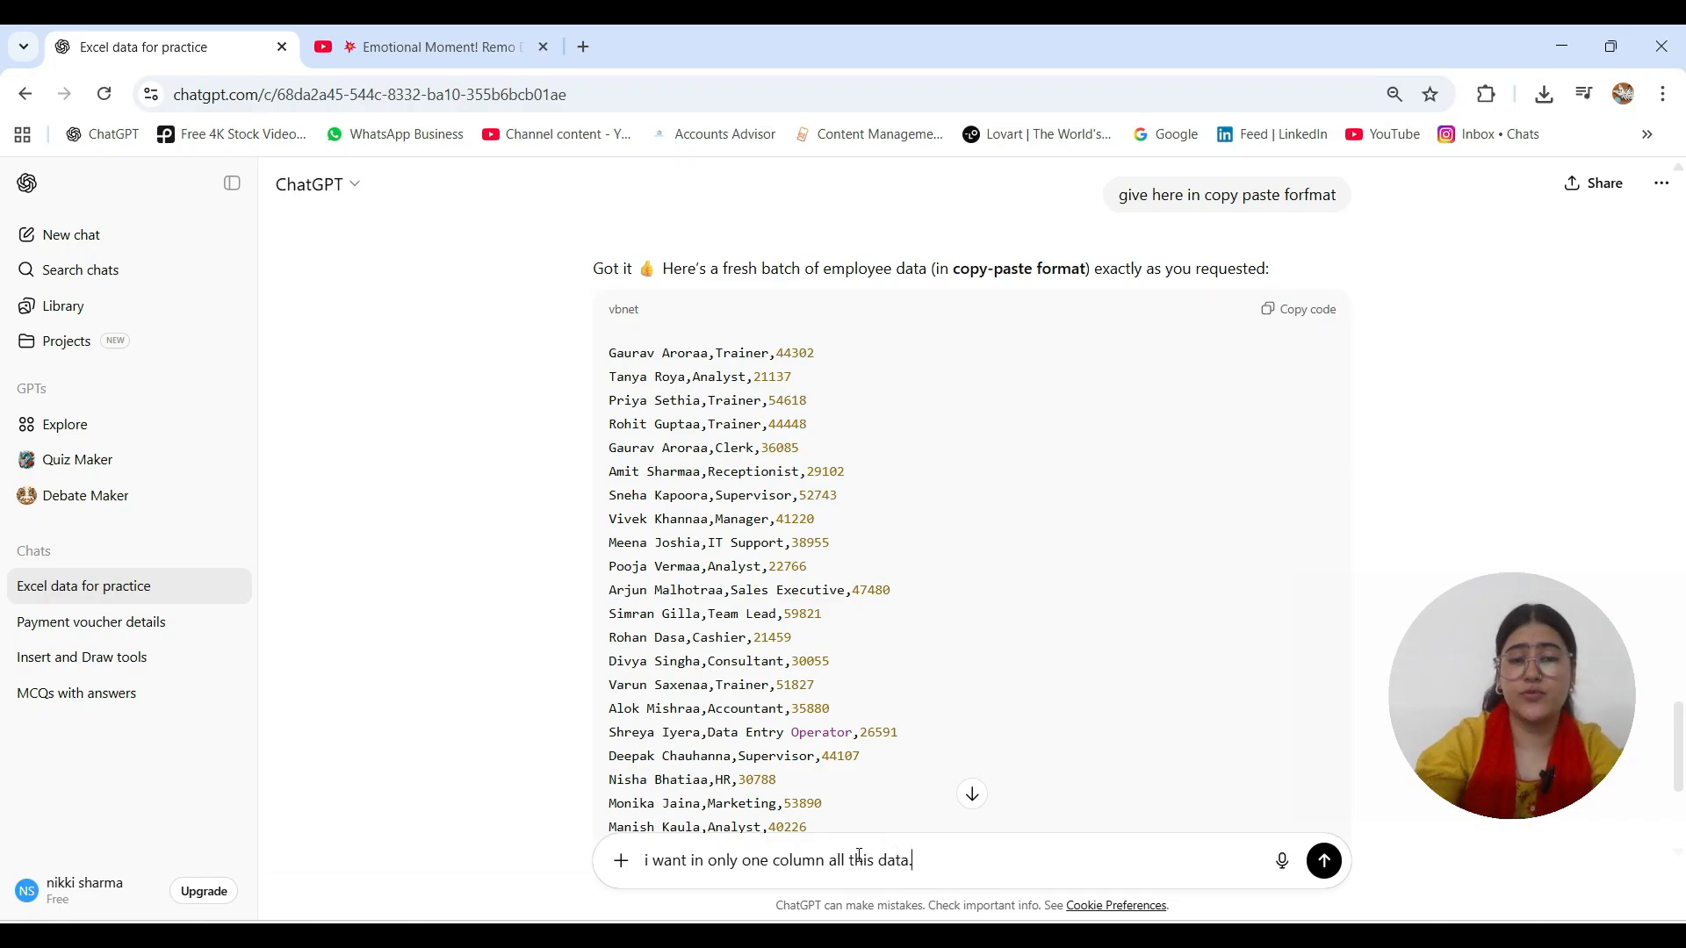
pyautogui.press('Return')
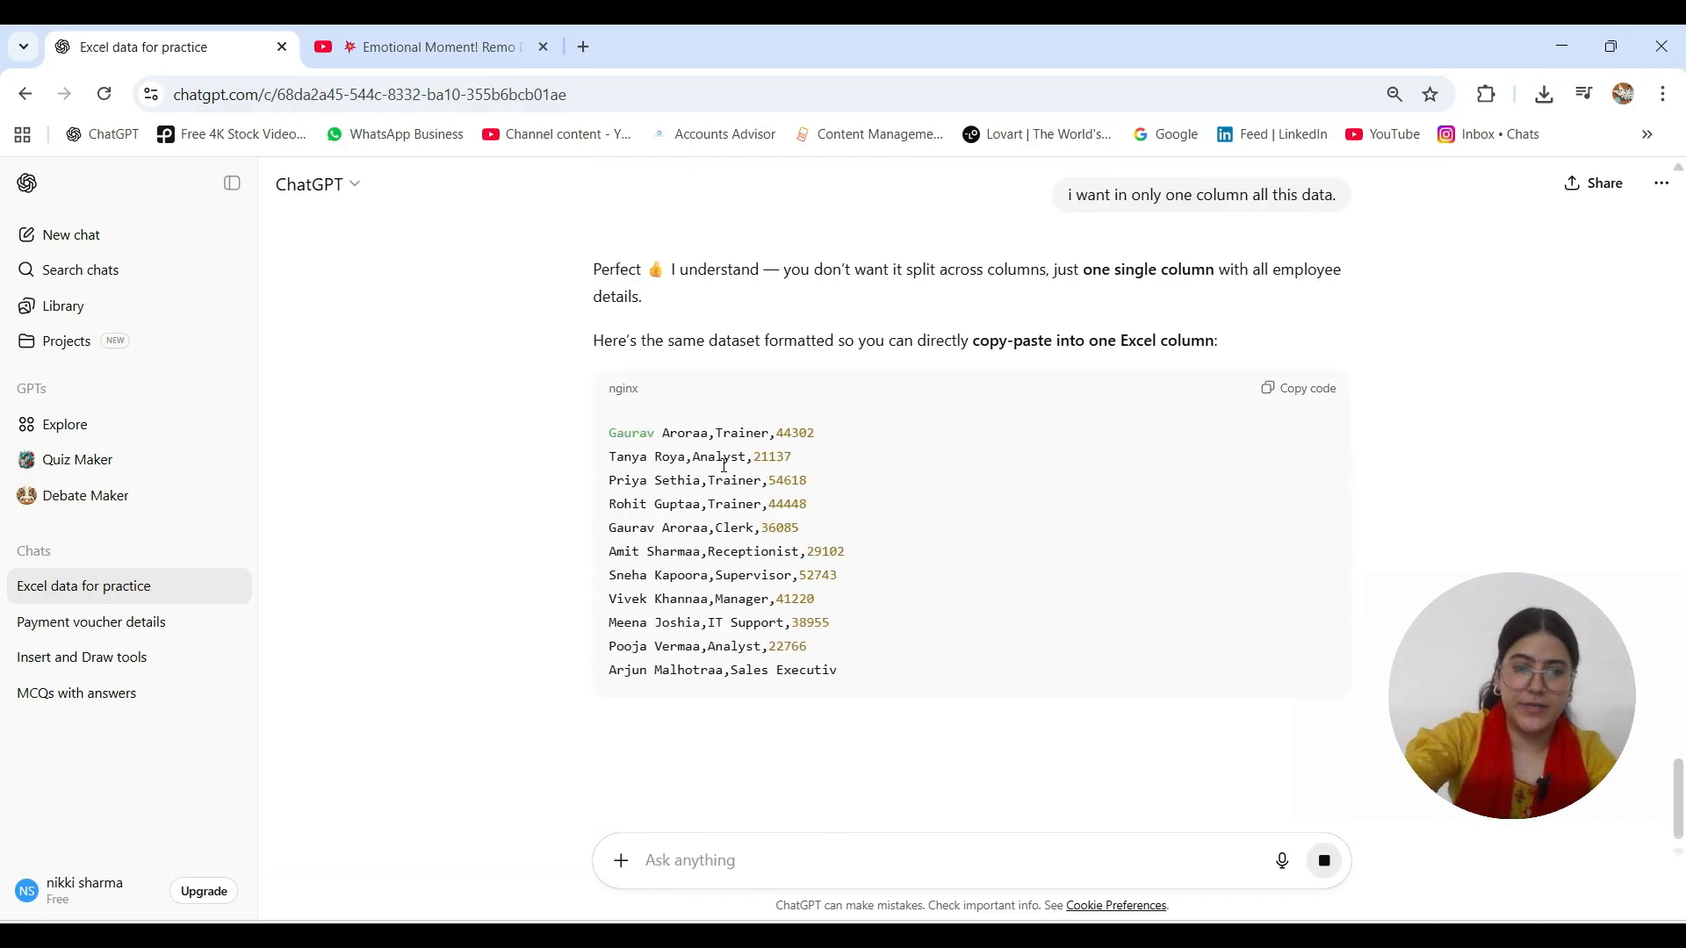
pyautogui.click(1288, 394)
# Return to the employee_data workbook's Sheet2 and select cell D6
pyautogui.moveTo(1150, 935)
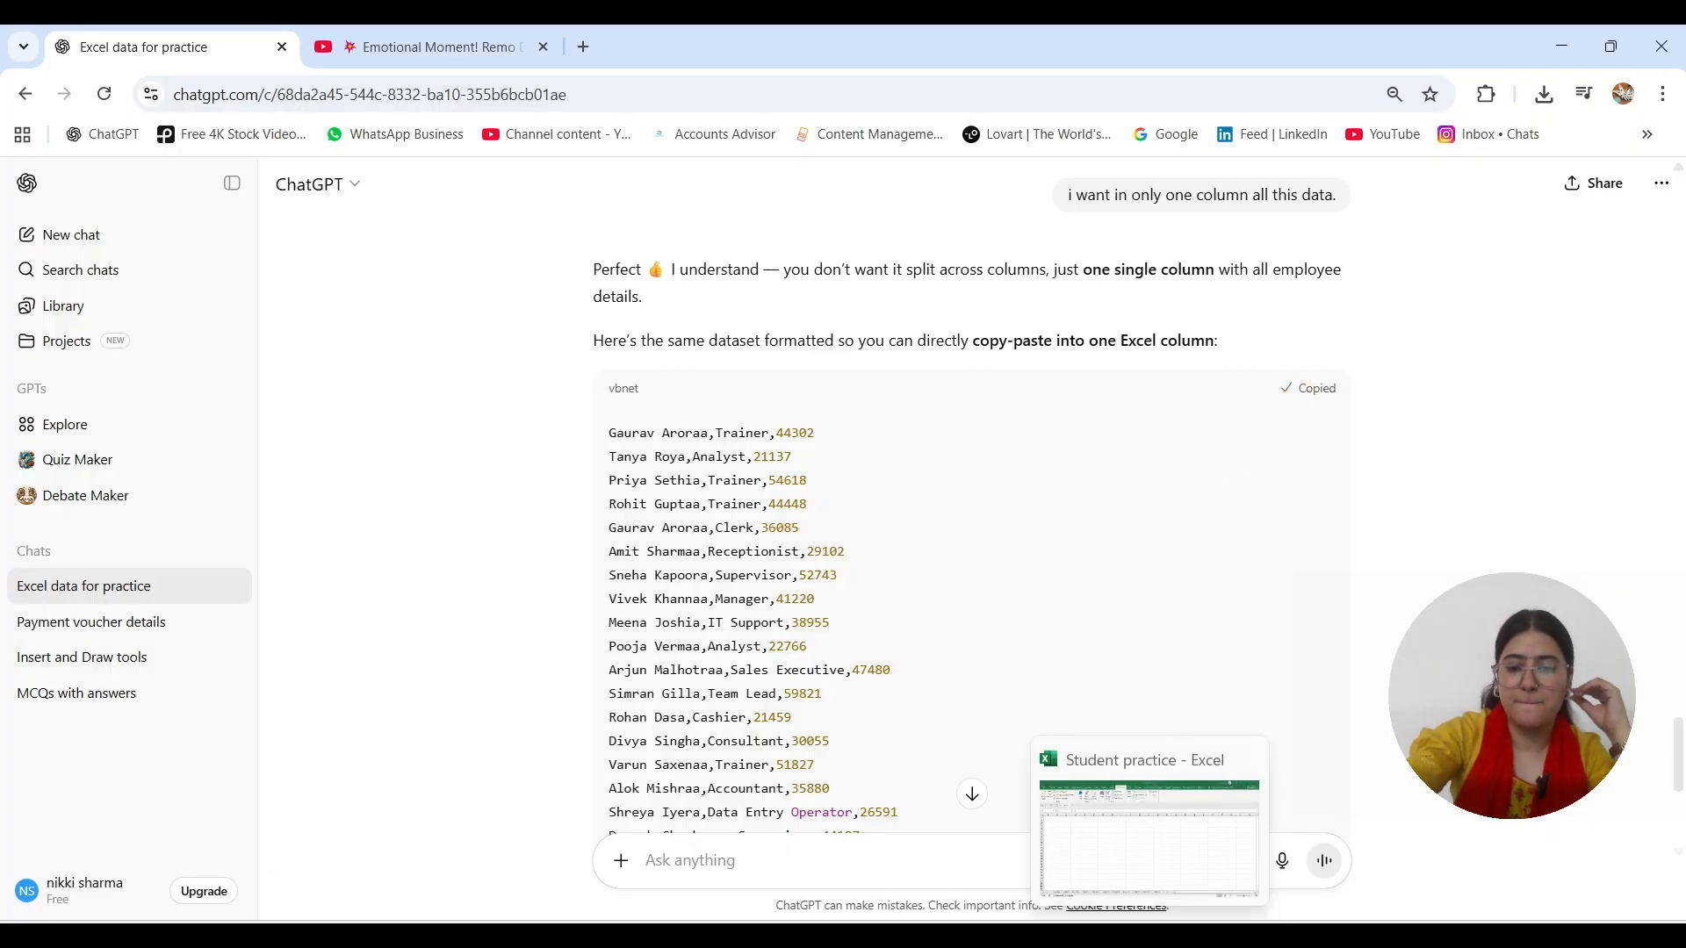
pyautogui.click(1149, 838)
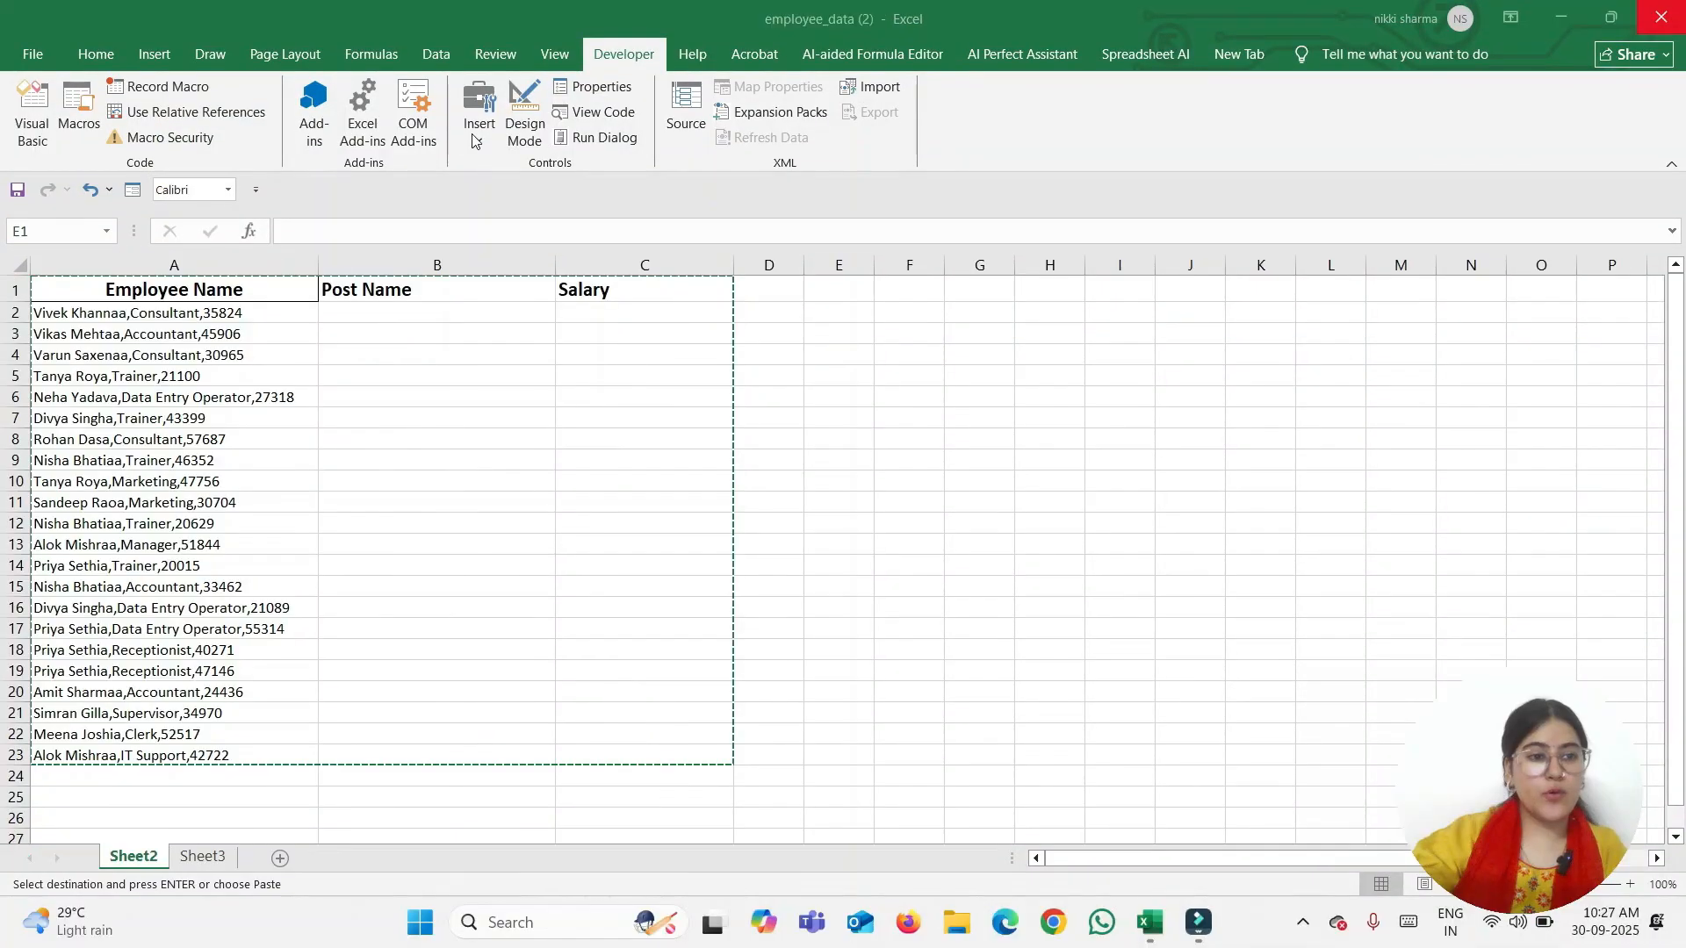
pyautogui.click(865, 500)
pyautogui.doubleClick(865, 501)
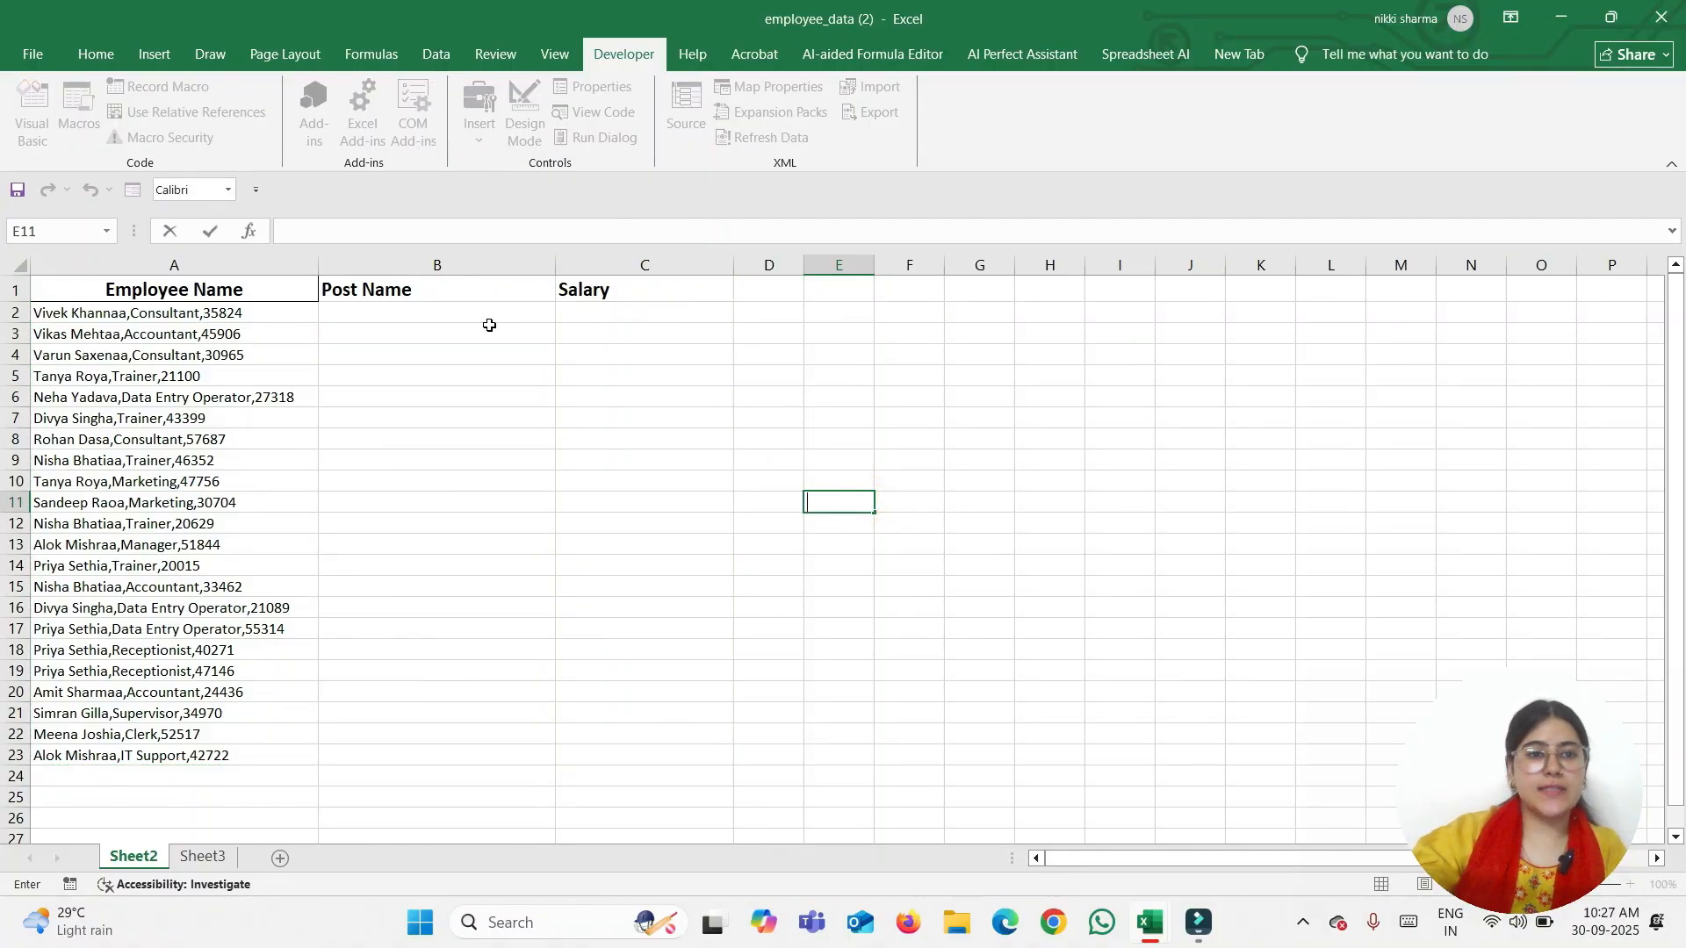
pyautogui.click(615, 397)
pyautogui.click(768, 396)
# Draw a Form Control button over about D7:F10 without assigning a macro
pyautogui.click(479, 123)
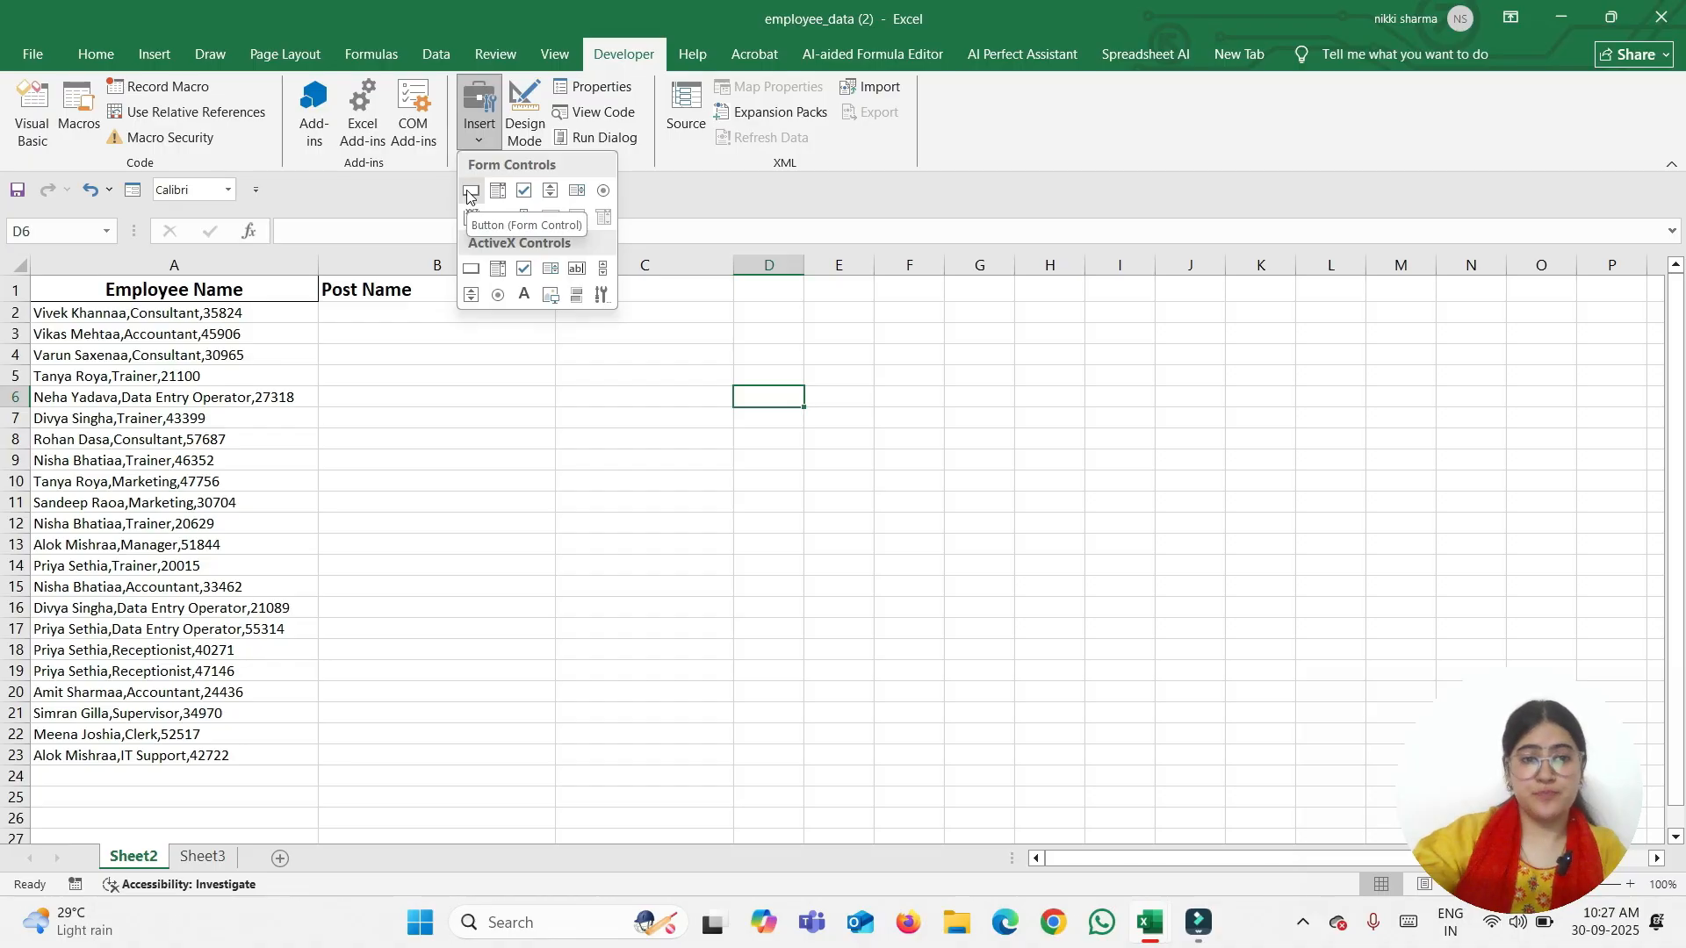
pyautogui.click(470, 191)
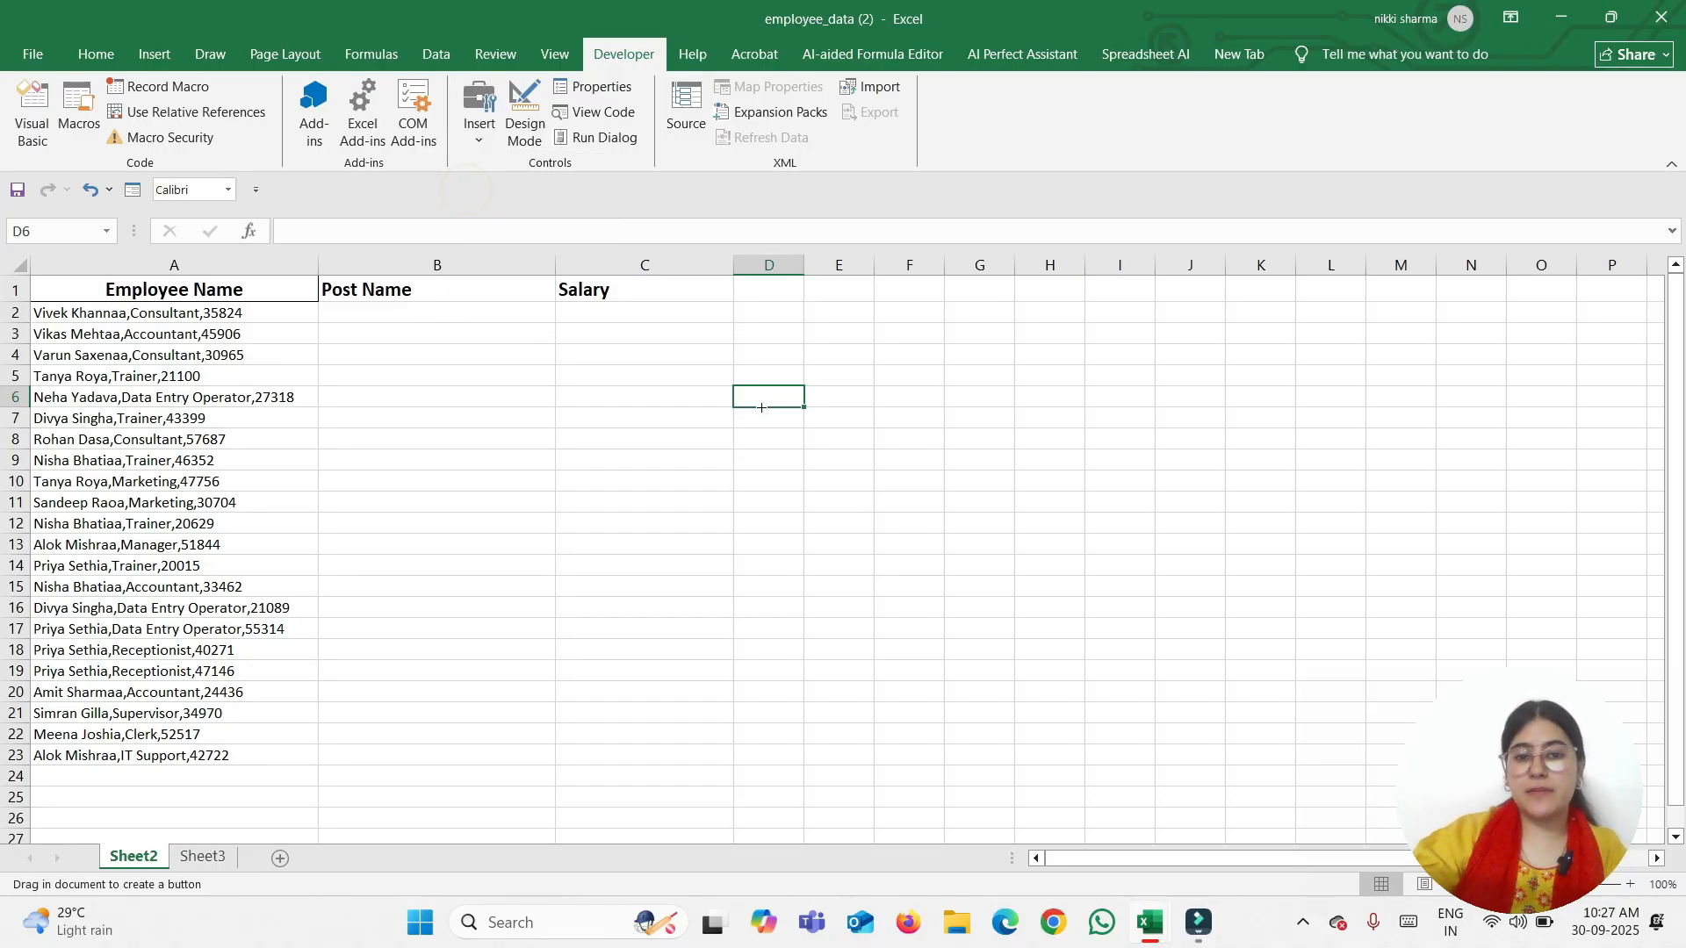
pyautogui.moveTo(762, 408); pyautogui.dragTo(964, 493)
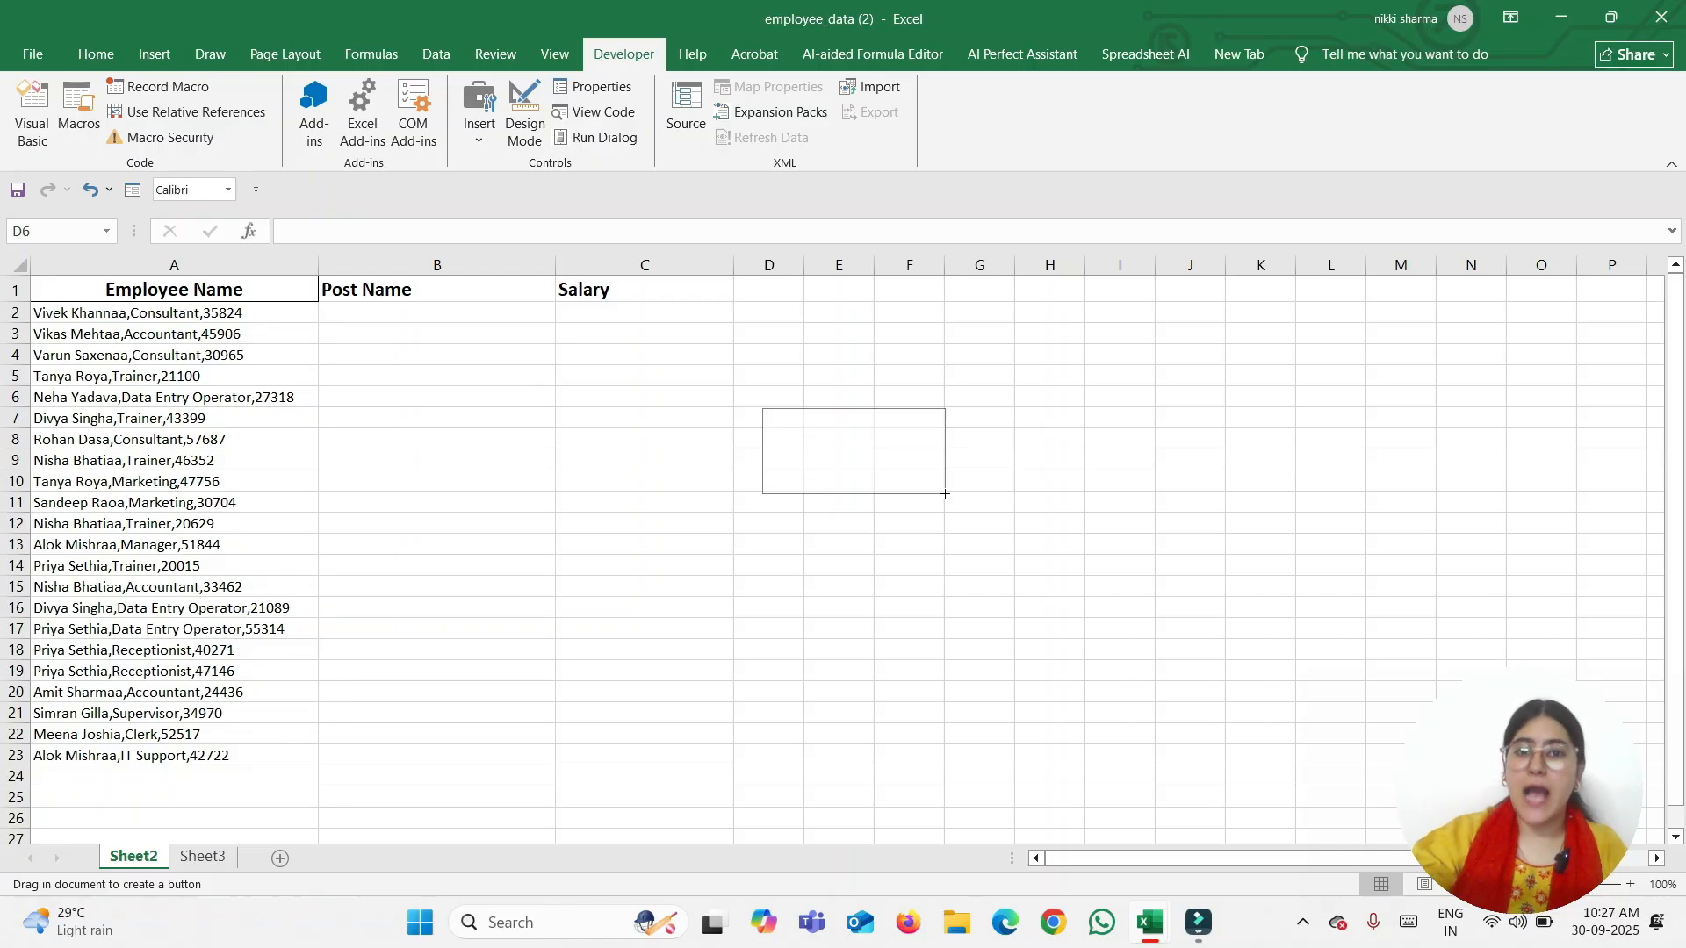
pyautogui.moveTo(945, 493); pyautogui.dragTo(944, 494)
pyautogui.moveTo(770, 314); pyautogui.dragTo(913, 336)
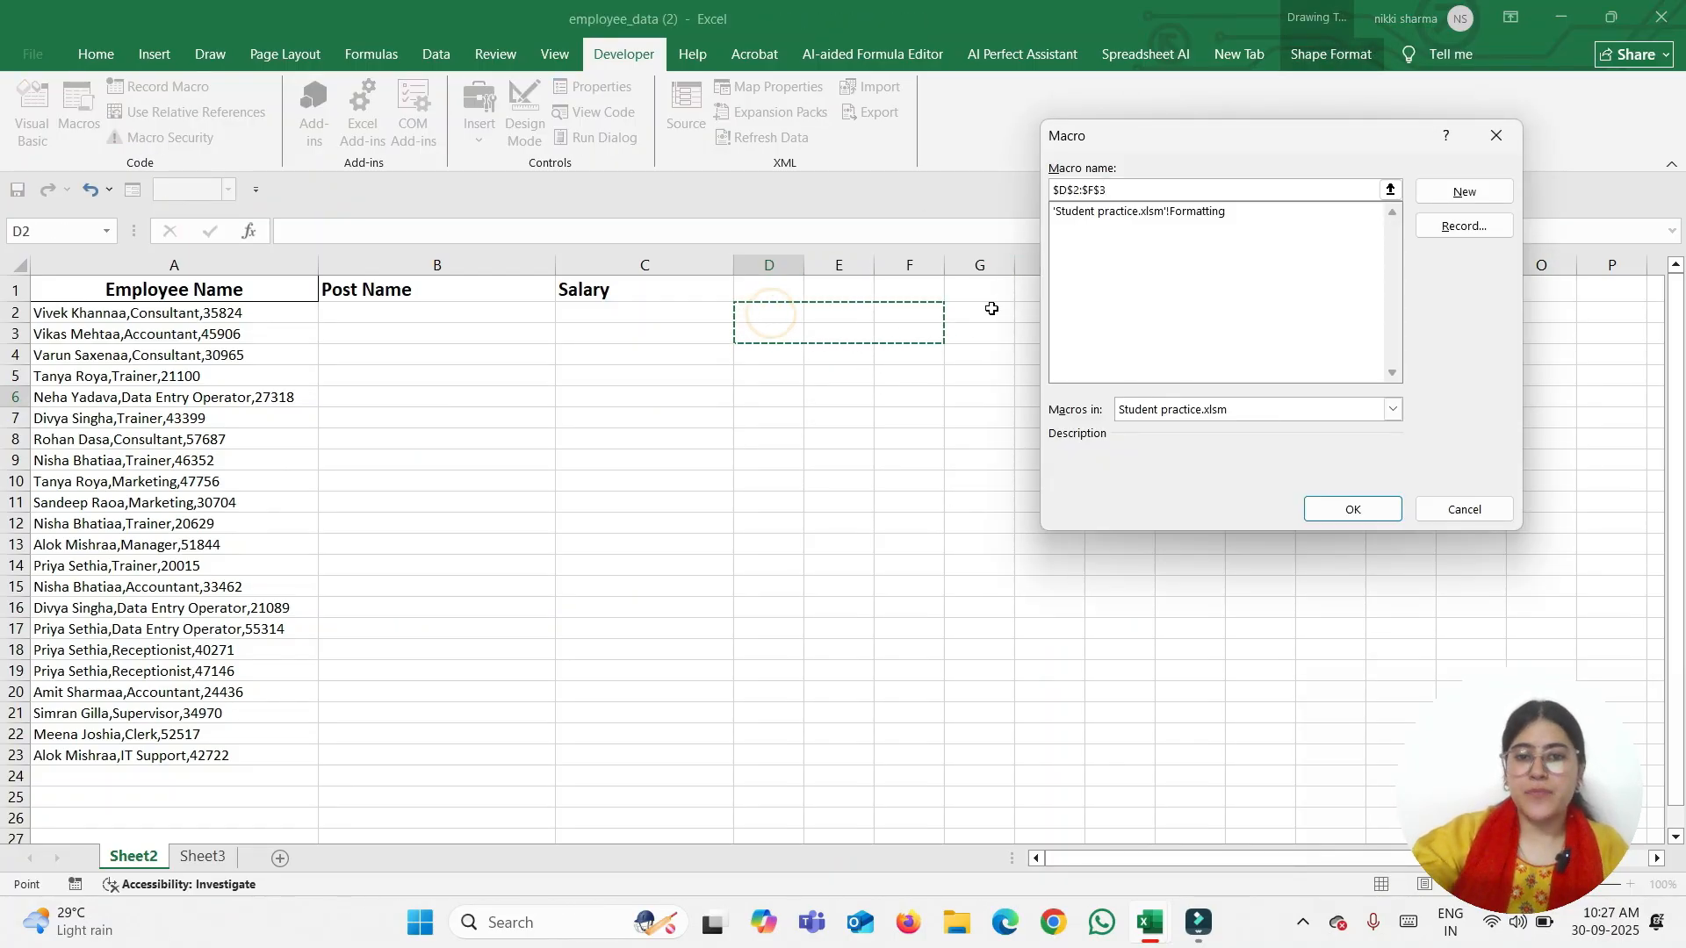
pyautogui.click(1432, 510)
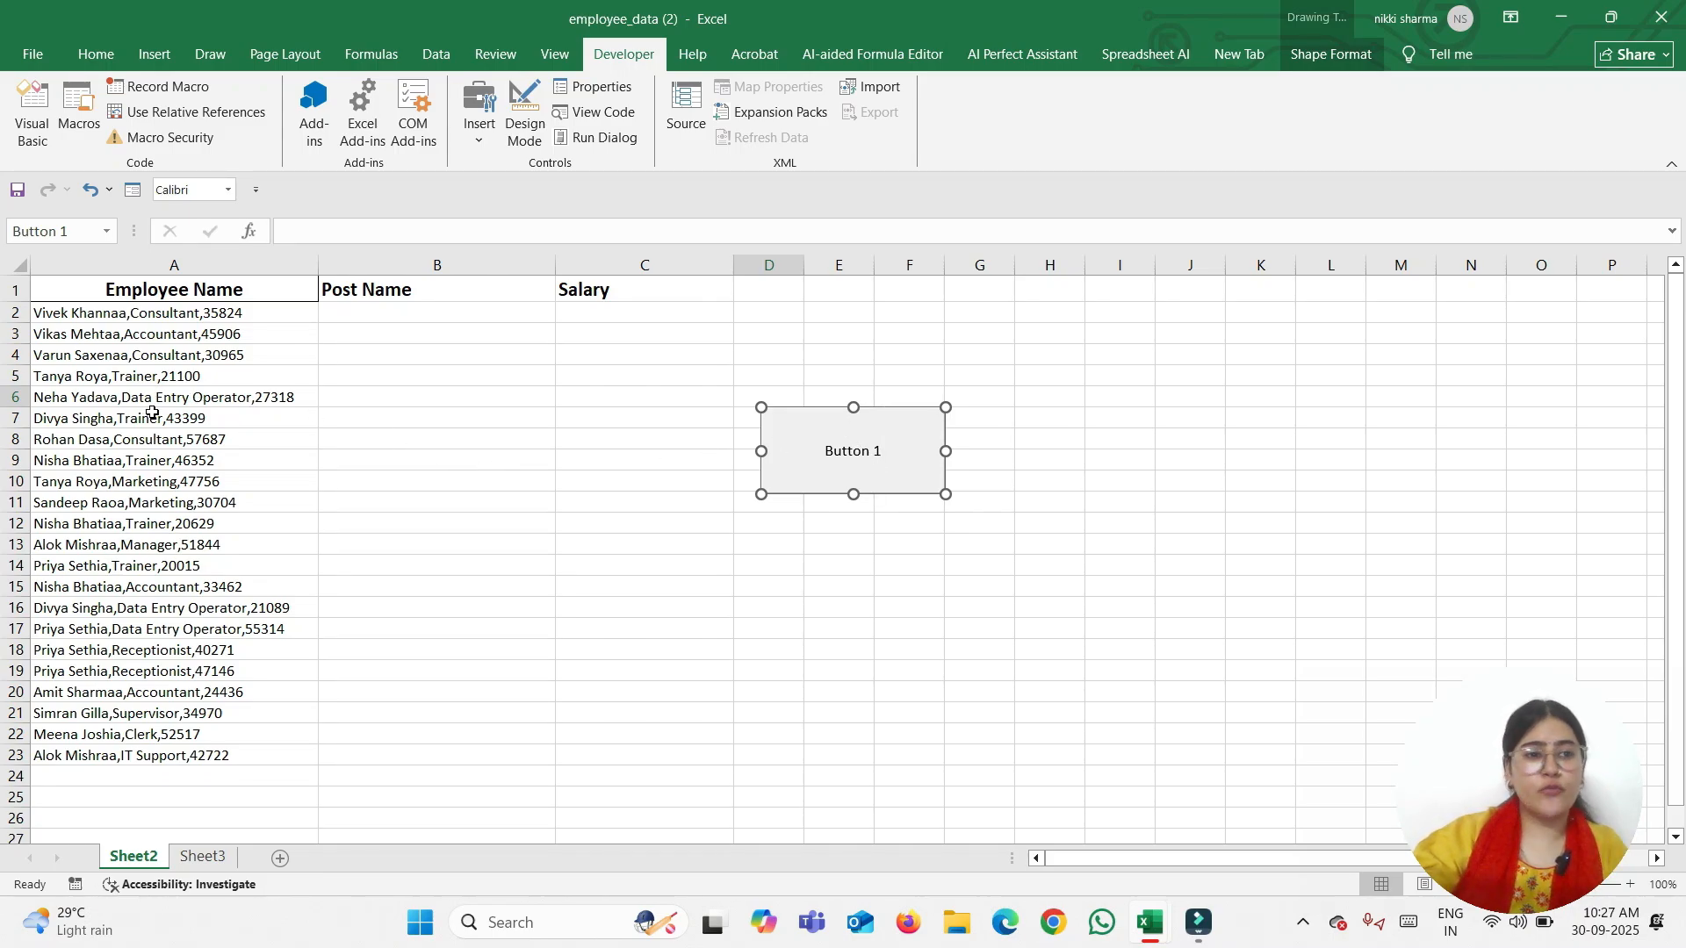
# Browse Button 1's Format Control tabs without changing anything, then delete the button
pyautogui.rightClick(797, 466)
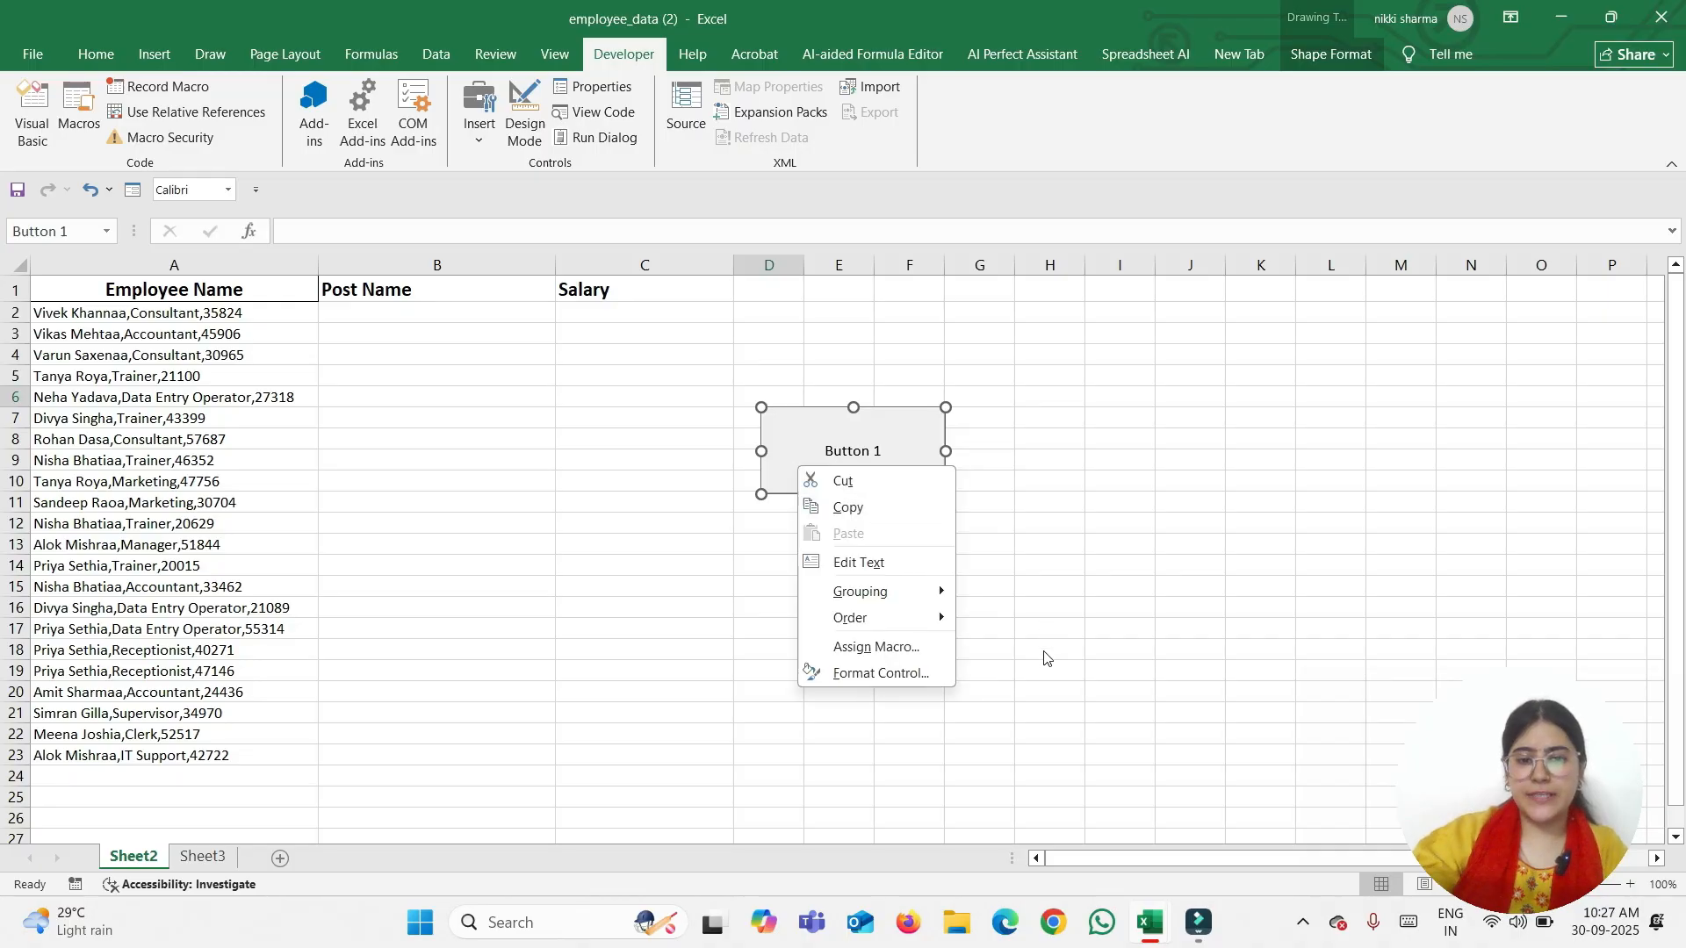
pyautogui.click(875, 671)
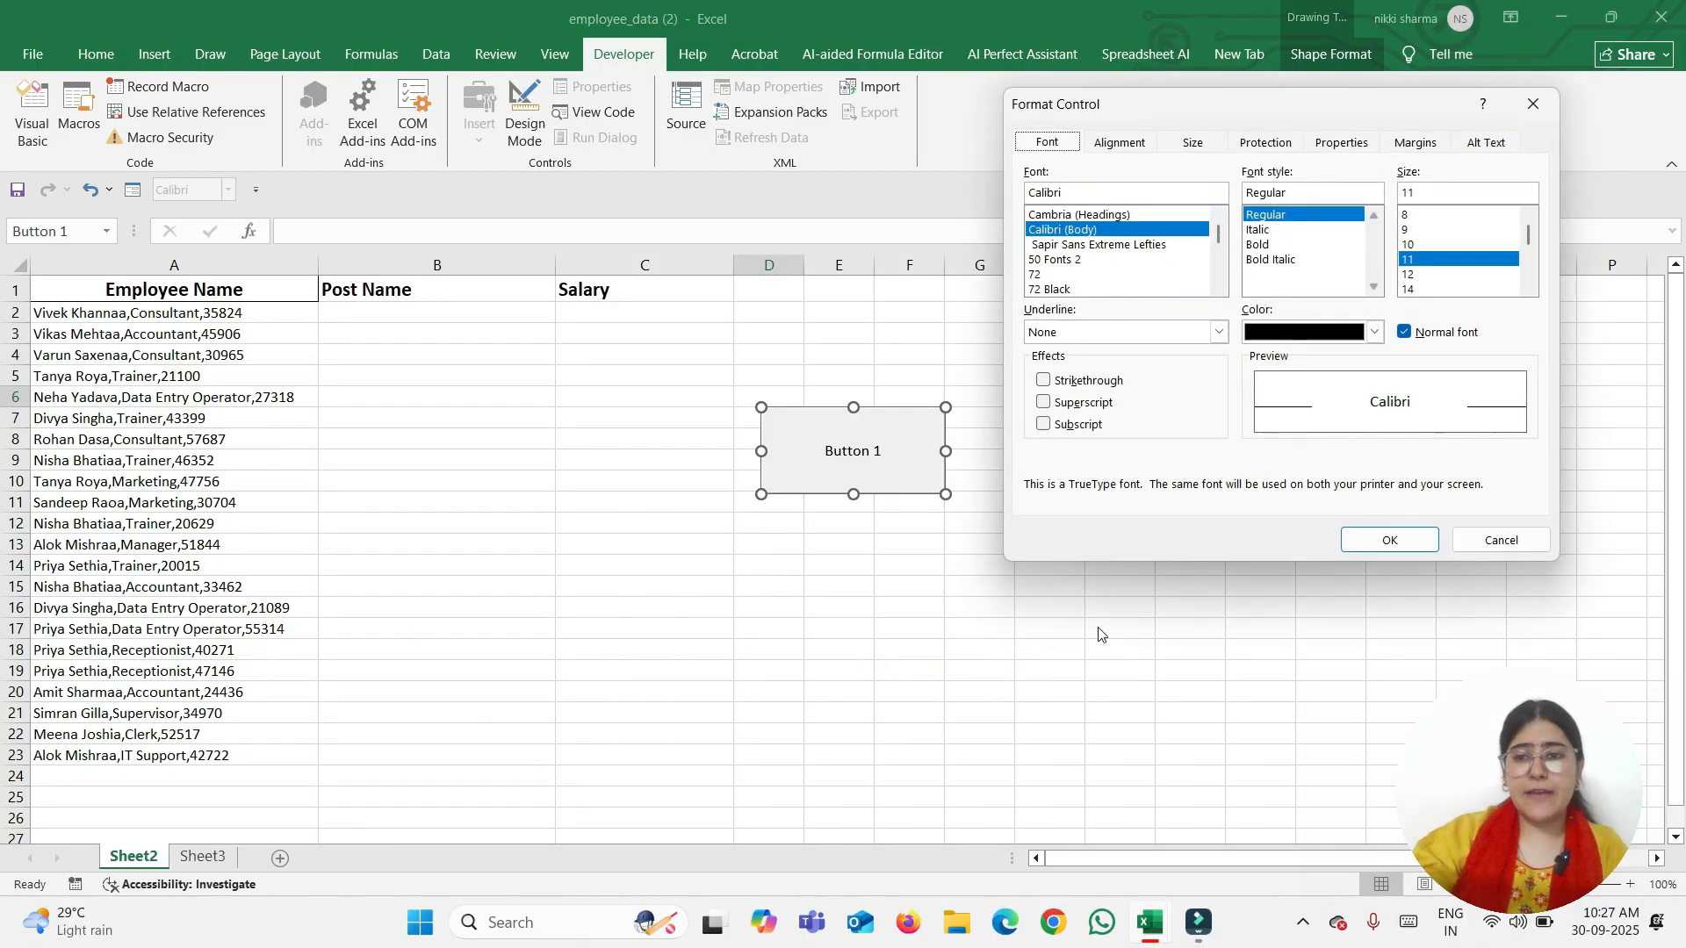
pyautogui.click(1119, 147)
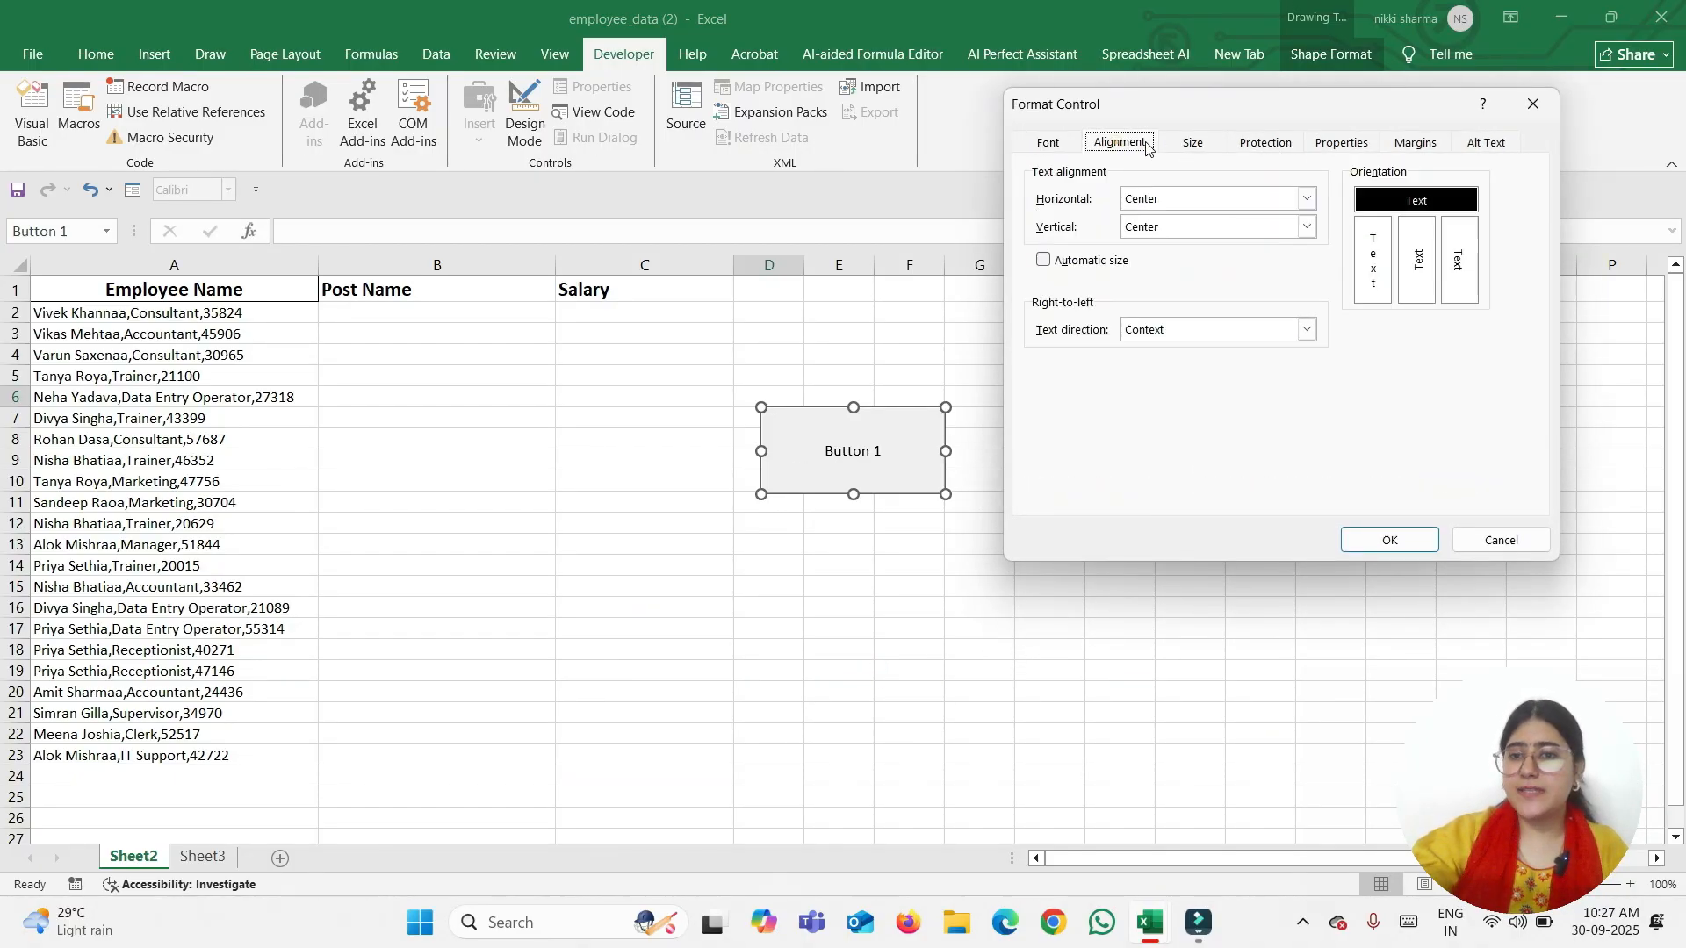
pyautogui.click(1190, 153)
pyautogui.click(1251, 153)
pyautogui.click(1320, 151)
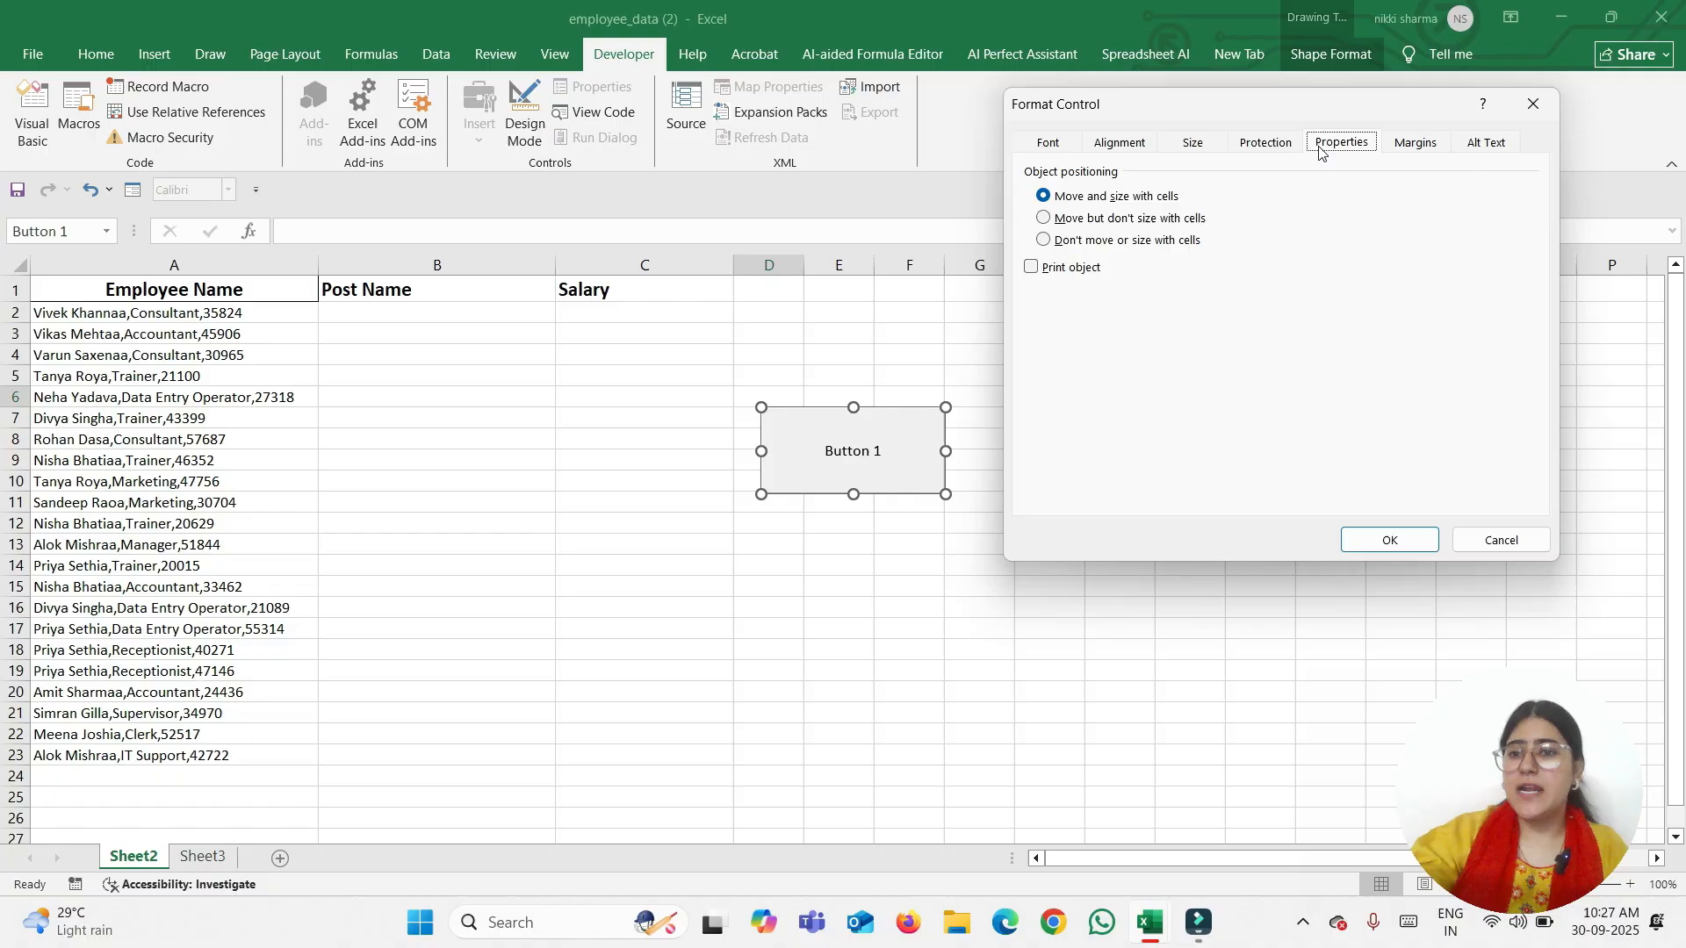
pyautogui.click(1402, 151)
pyautogui.click(1470, 157)
pyautogui.click(1050, 141)
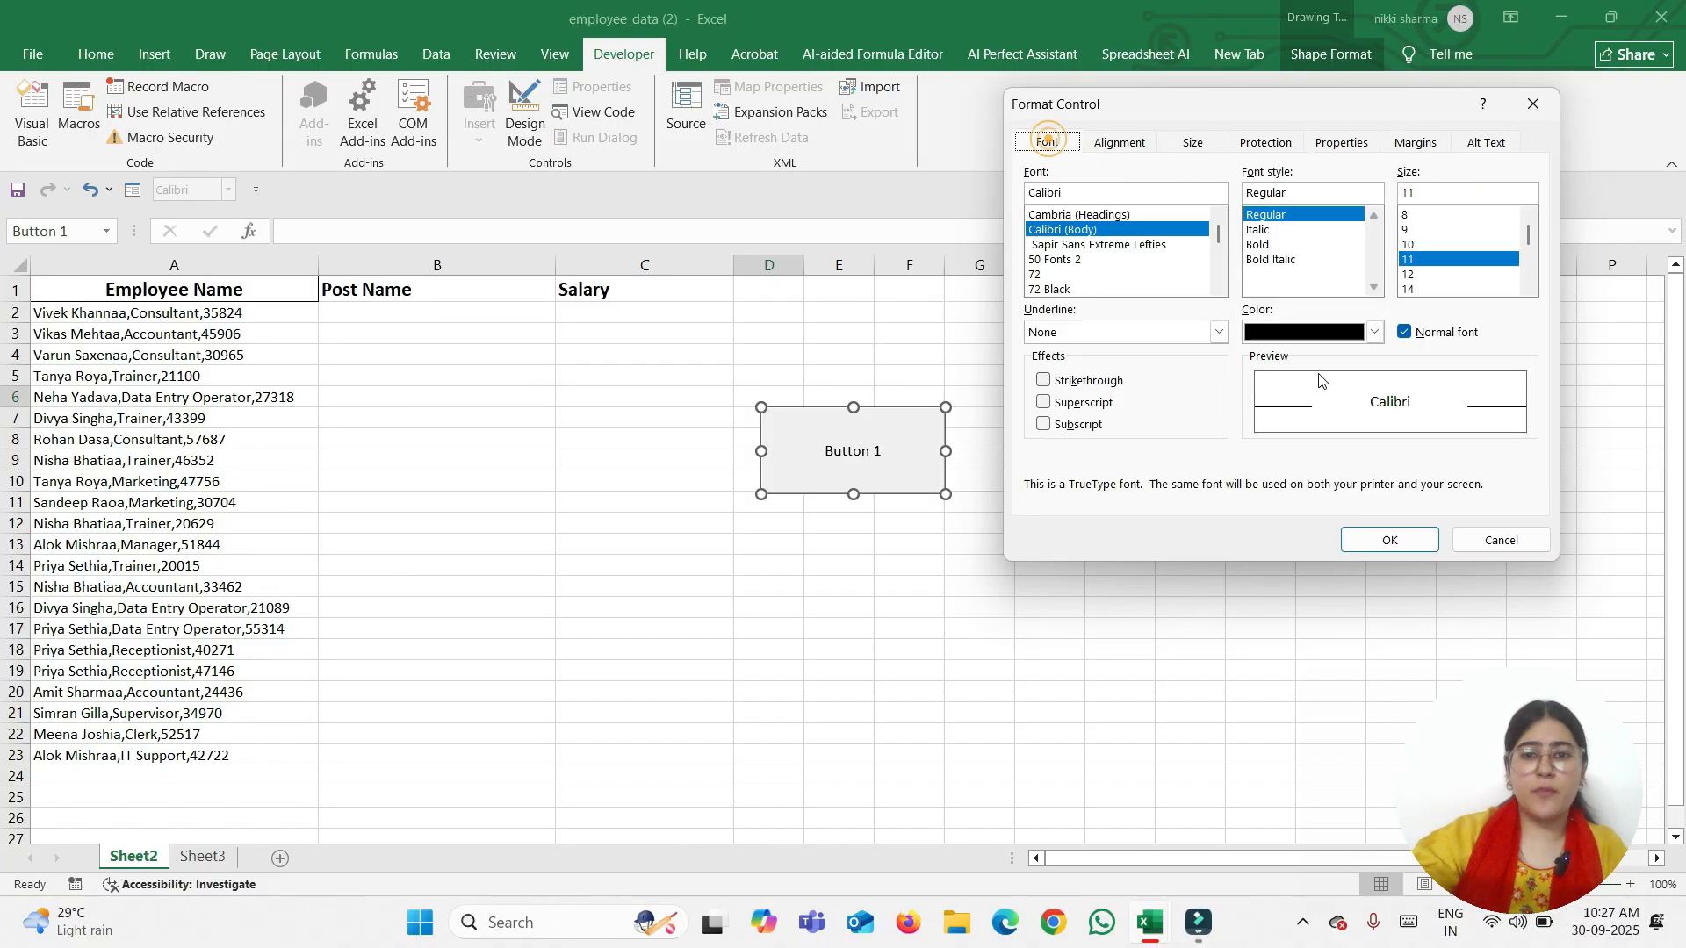
pyautogui.click(1499, 540)
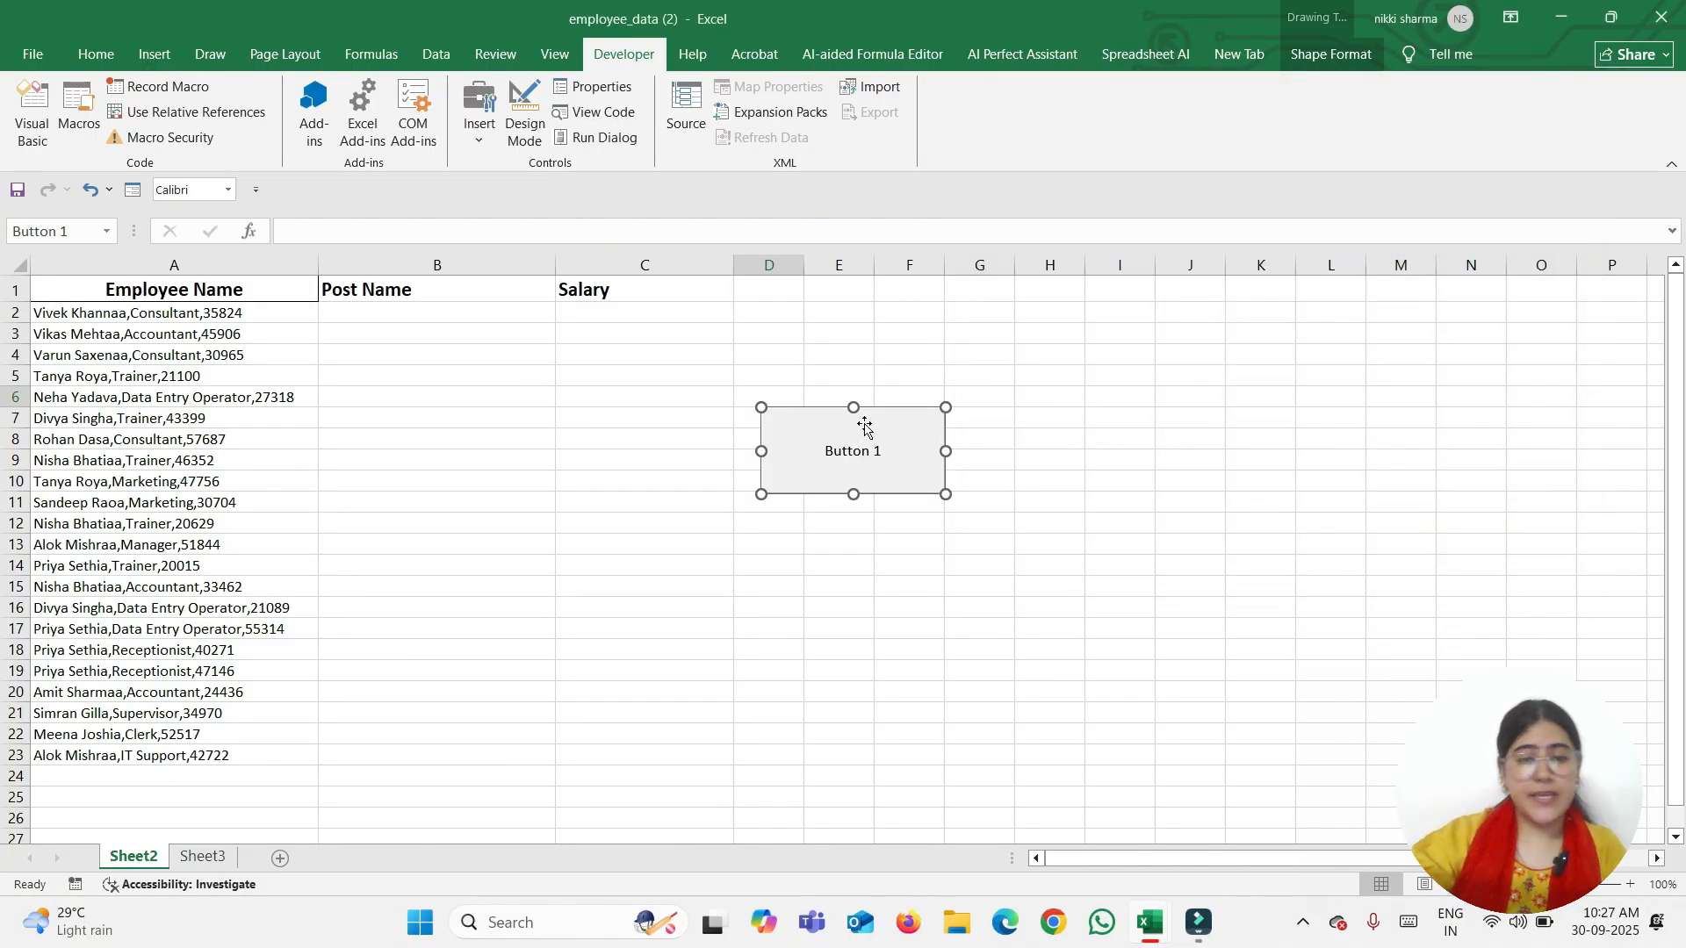
pyautogui.press('Delete')
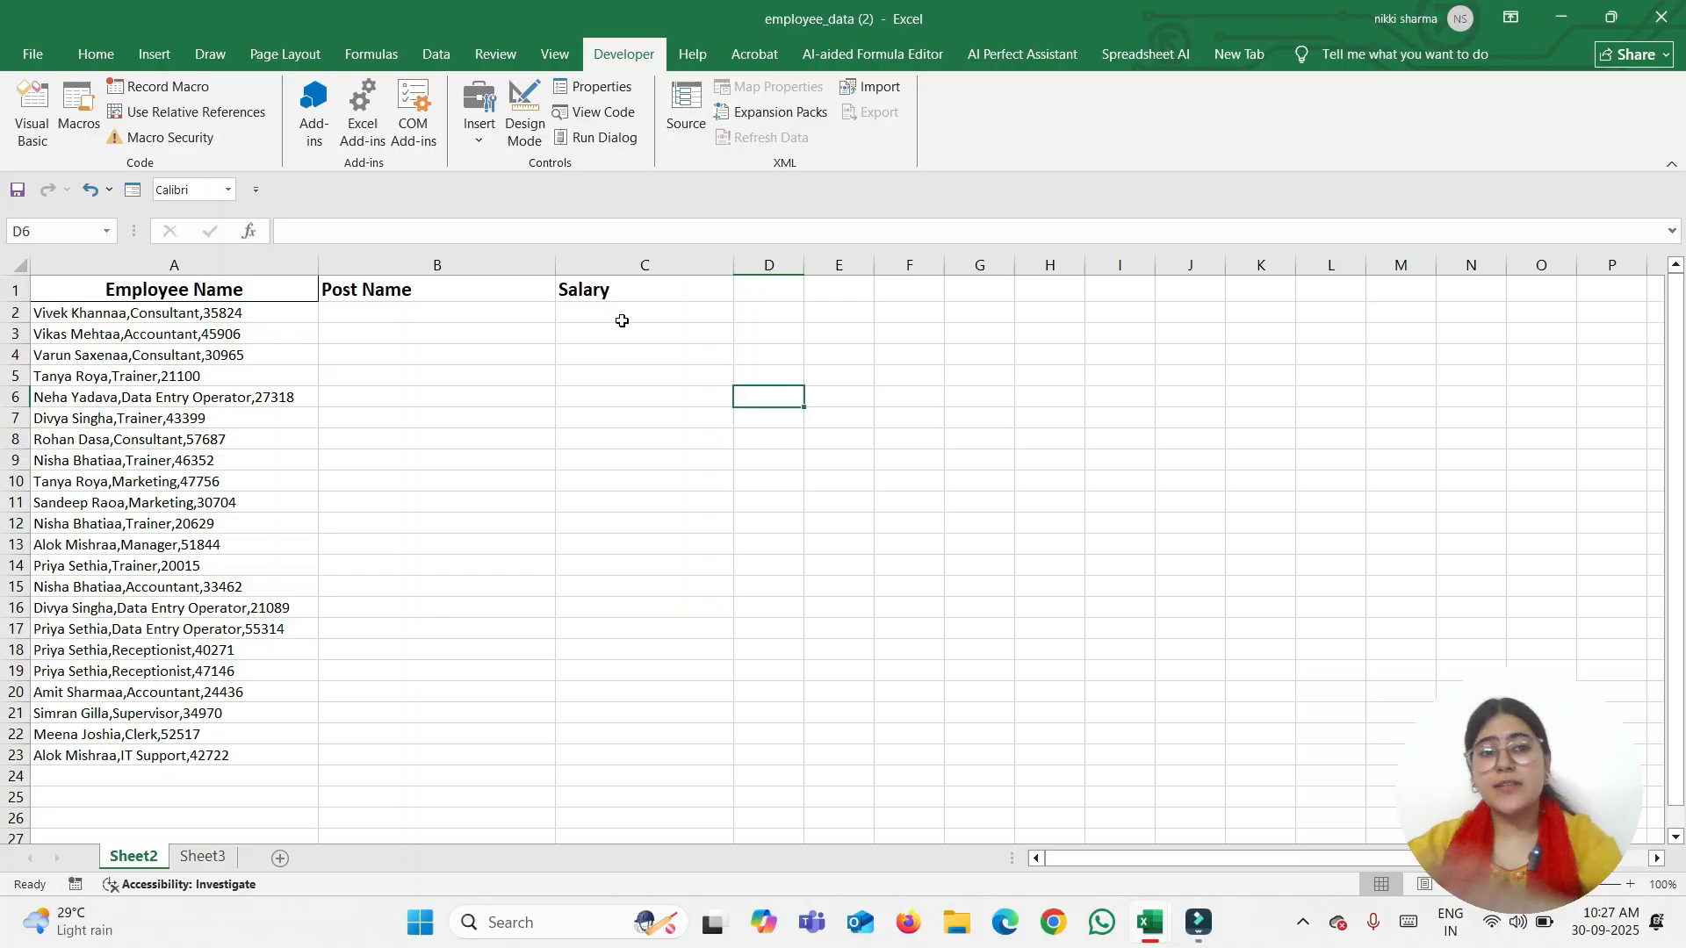
# Draw Button 2 around D8:F12 and assign it the Formatting macro from Student practice.xlsm
pyautogui.click(479, 114)
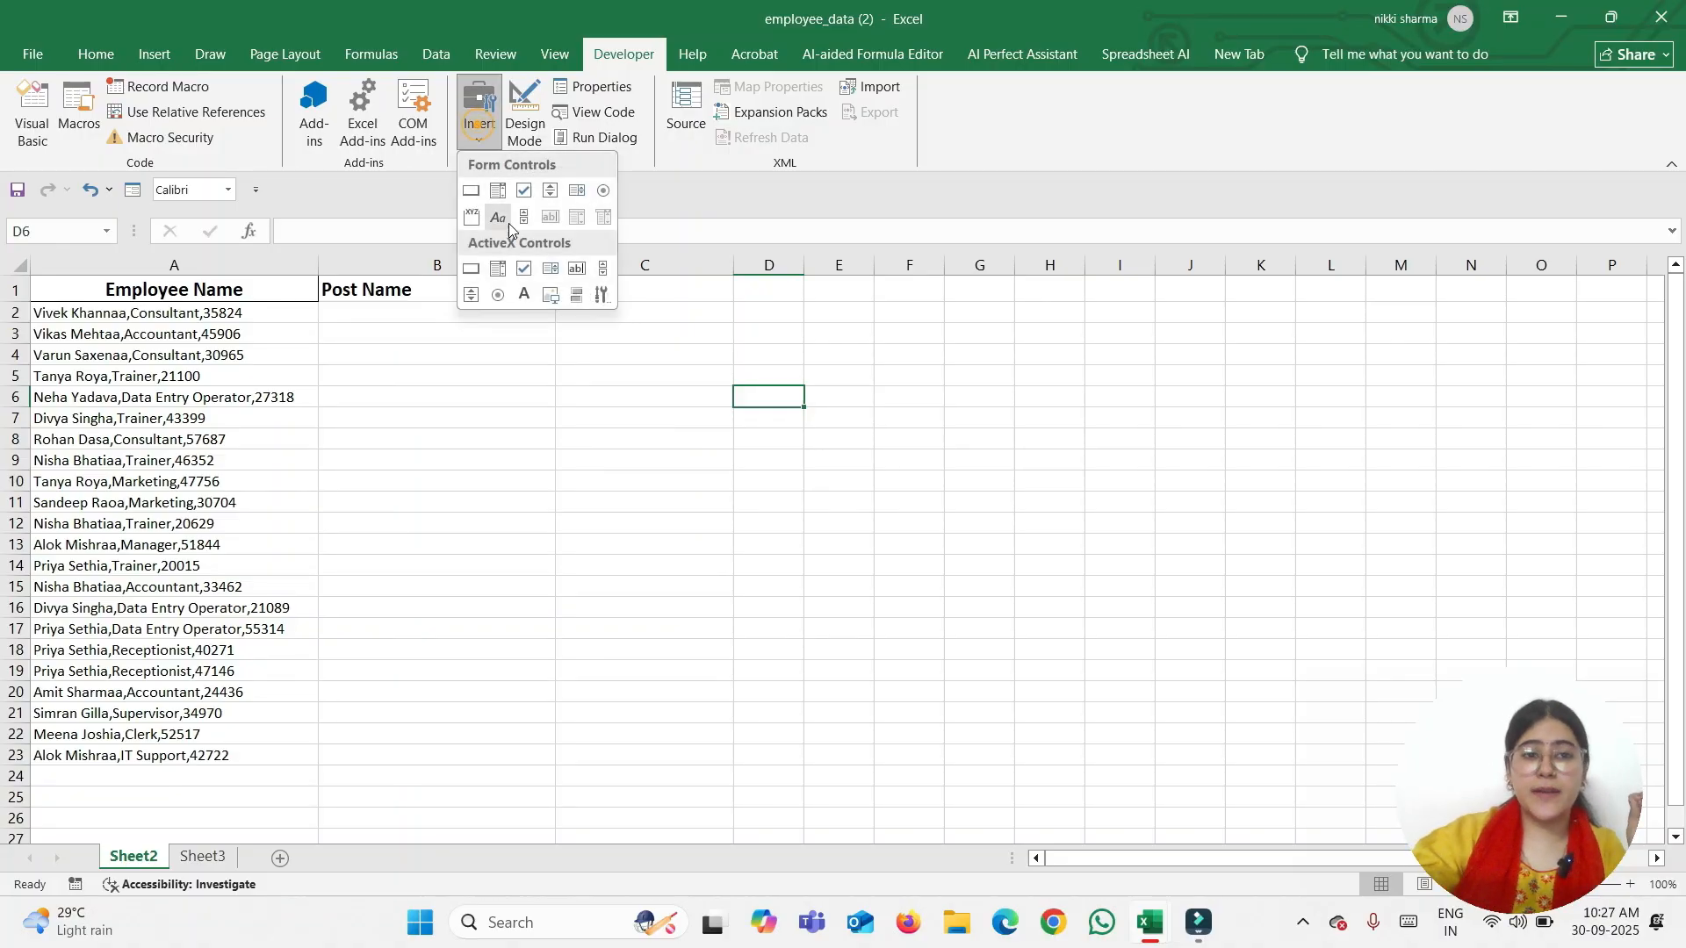
pyautogui.click(475, 194)
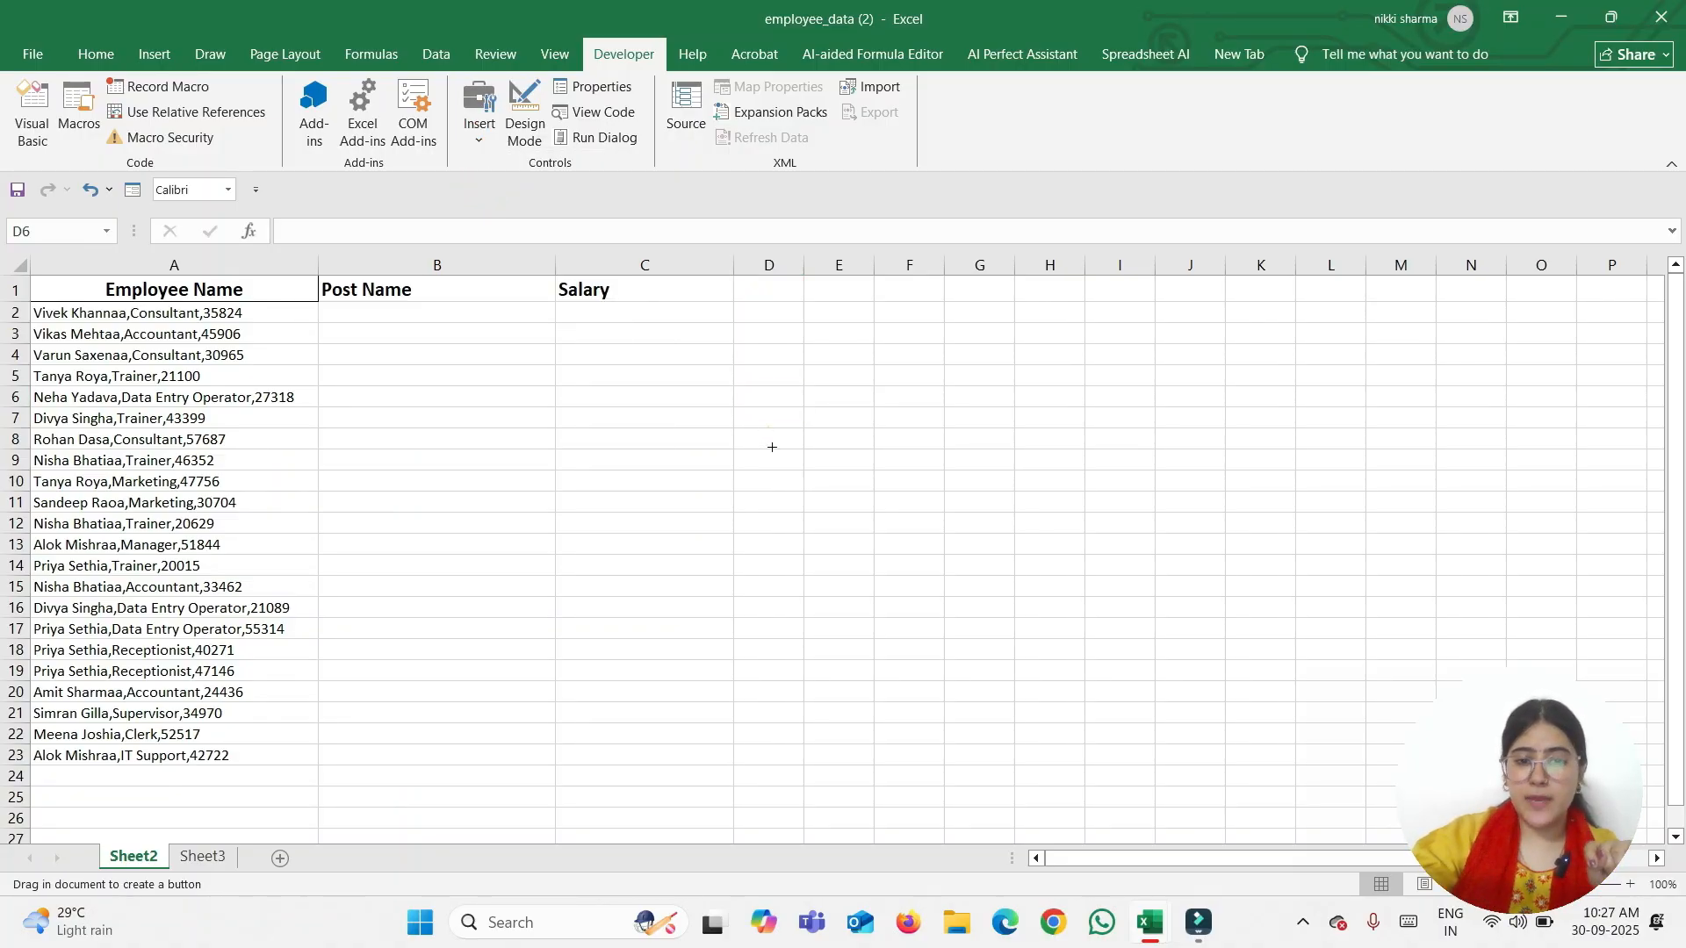
pyautogui.moveTo(771, 429); pyautogui.dragTo(945, 533)
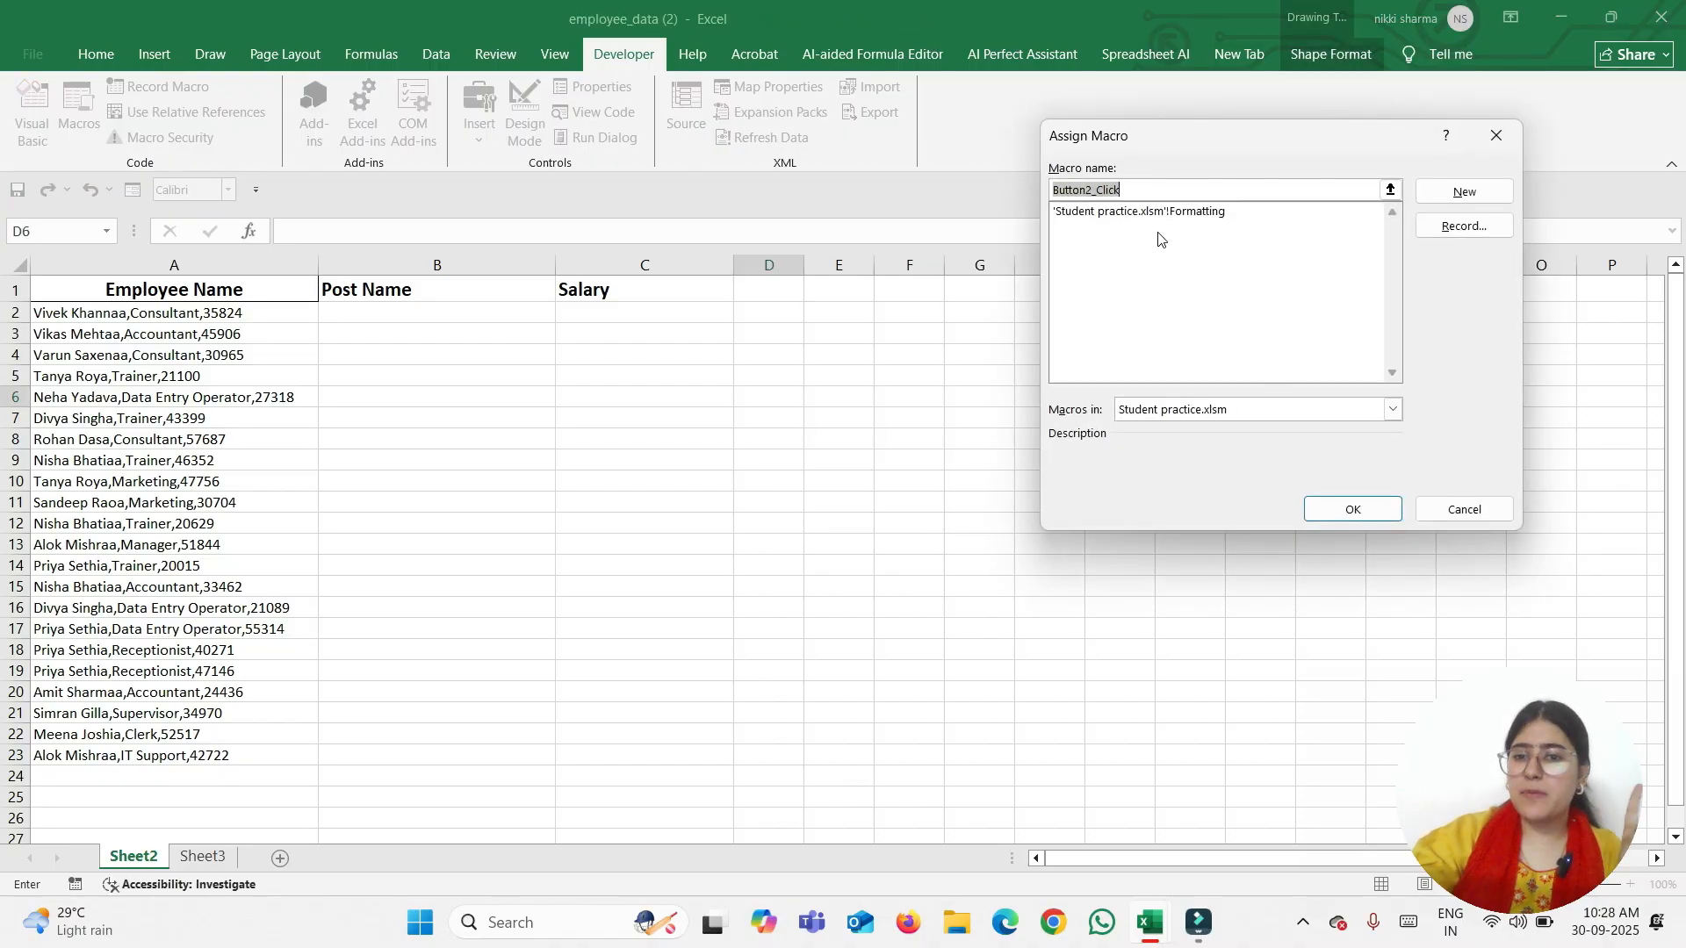
pyautogui.click(1391, 410)
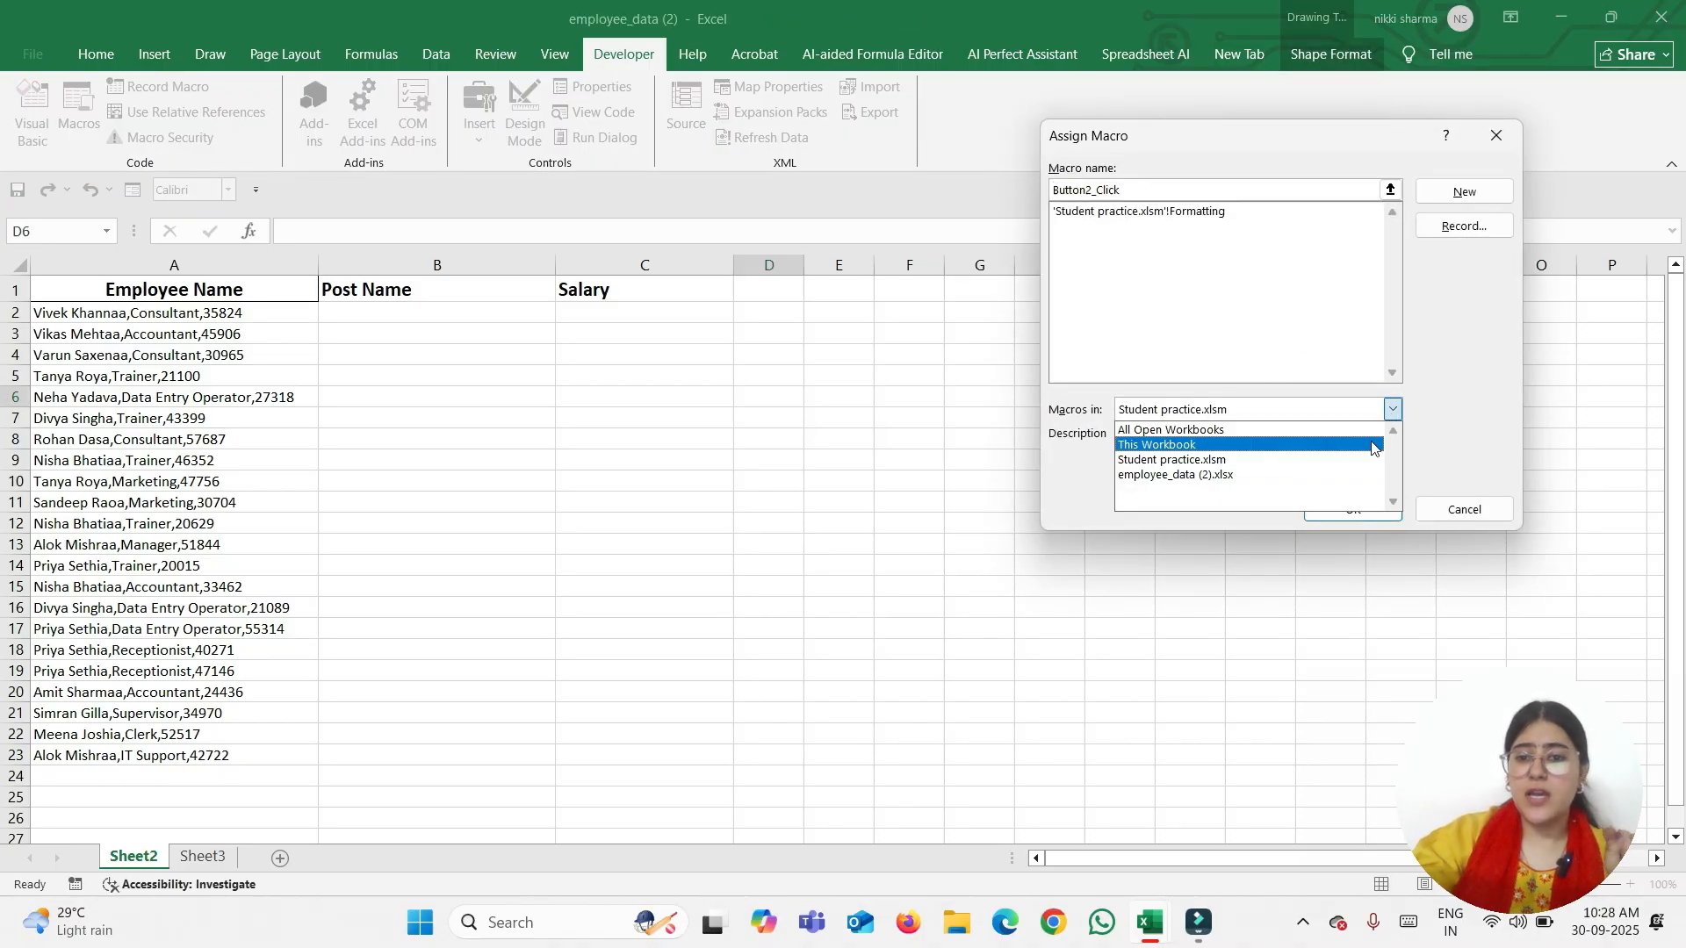
pyautogui.click(1217, 461)
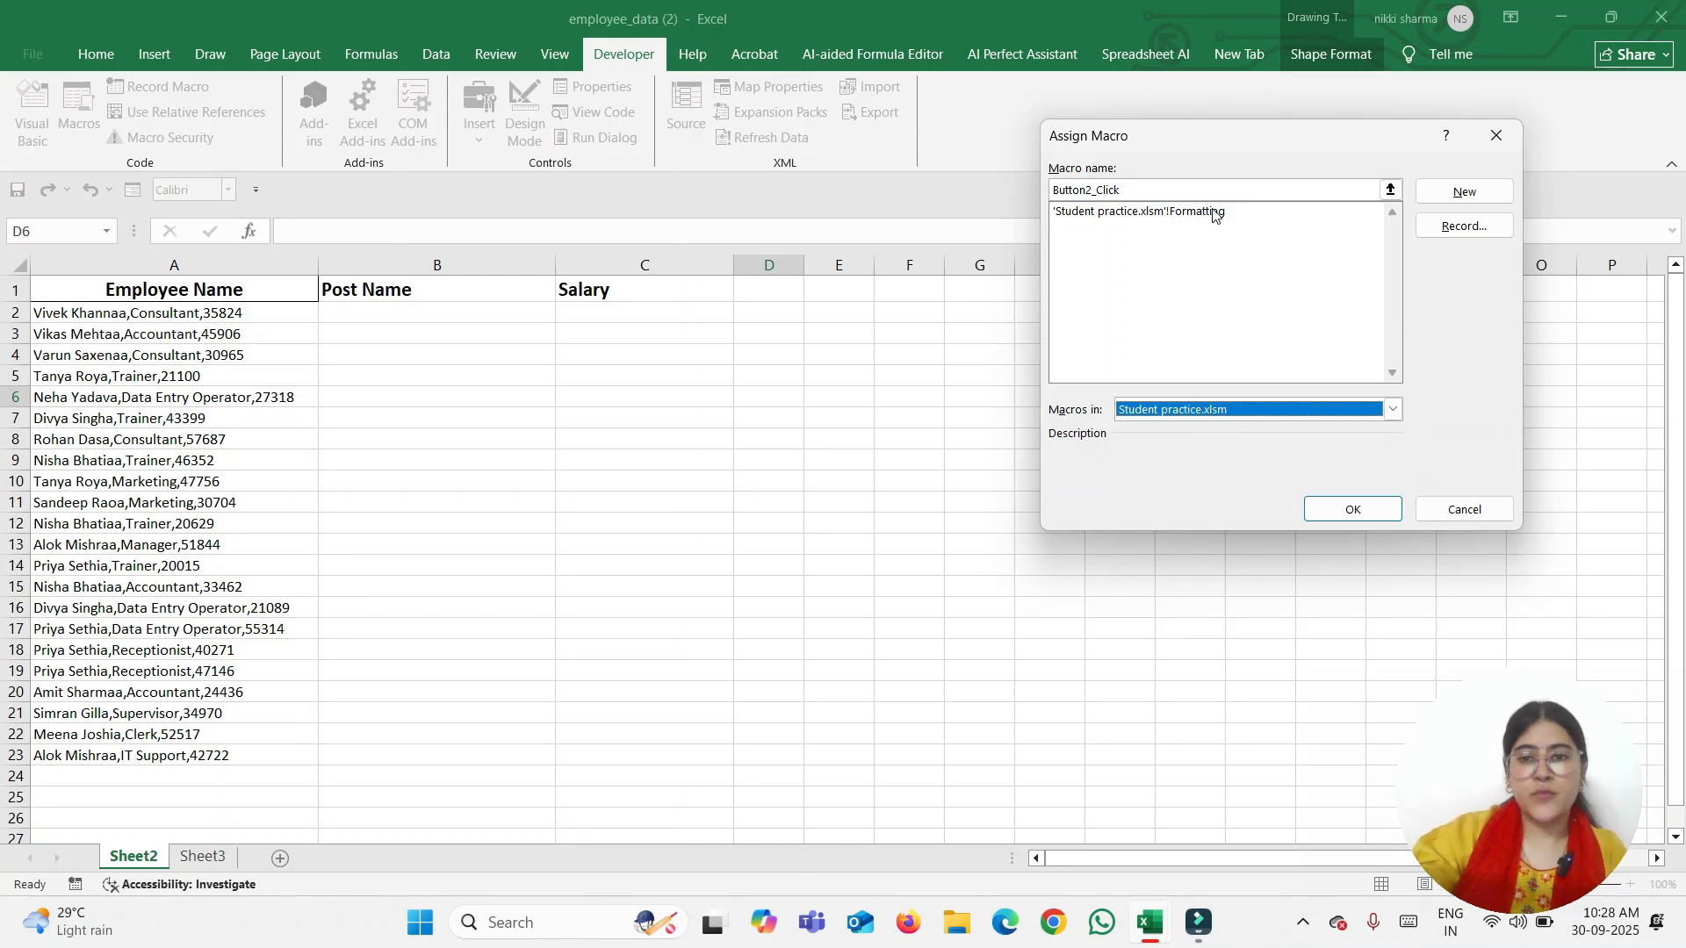
pyautogui.click(1158, 217)
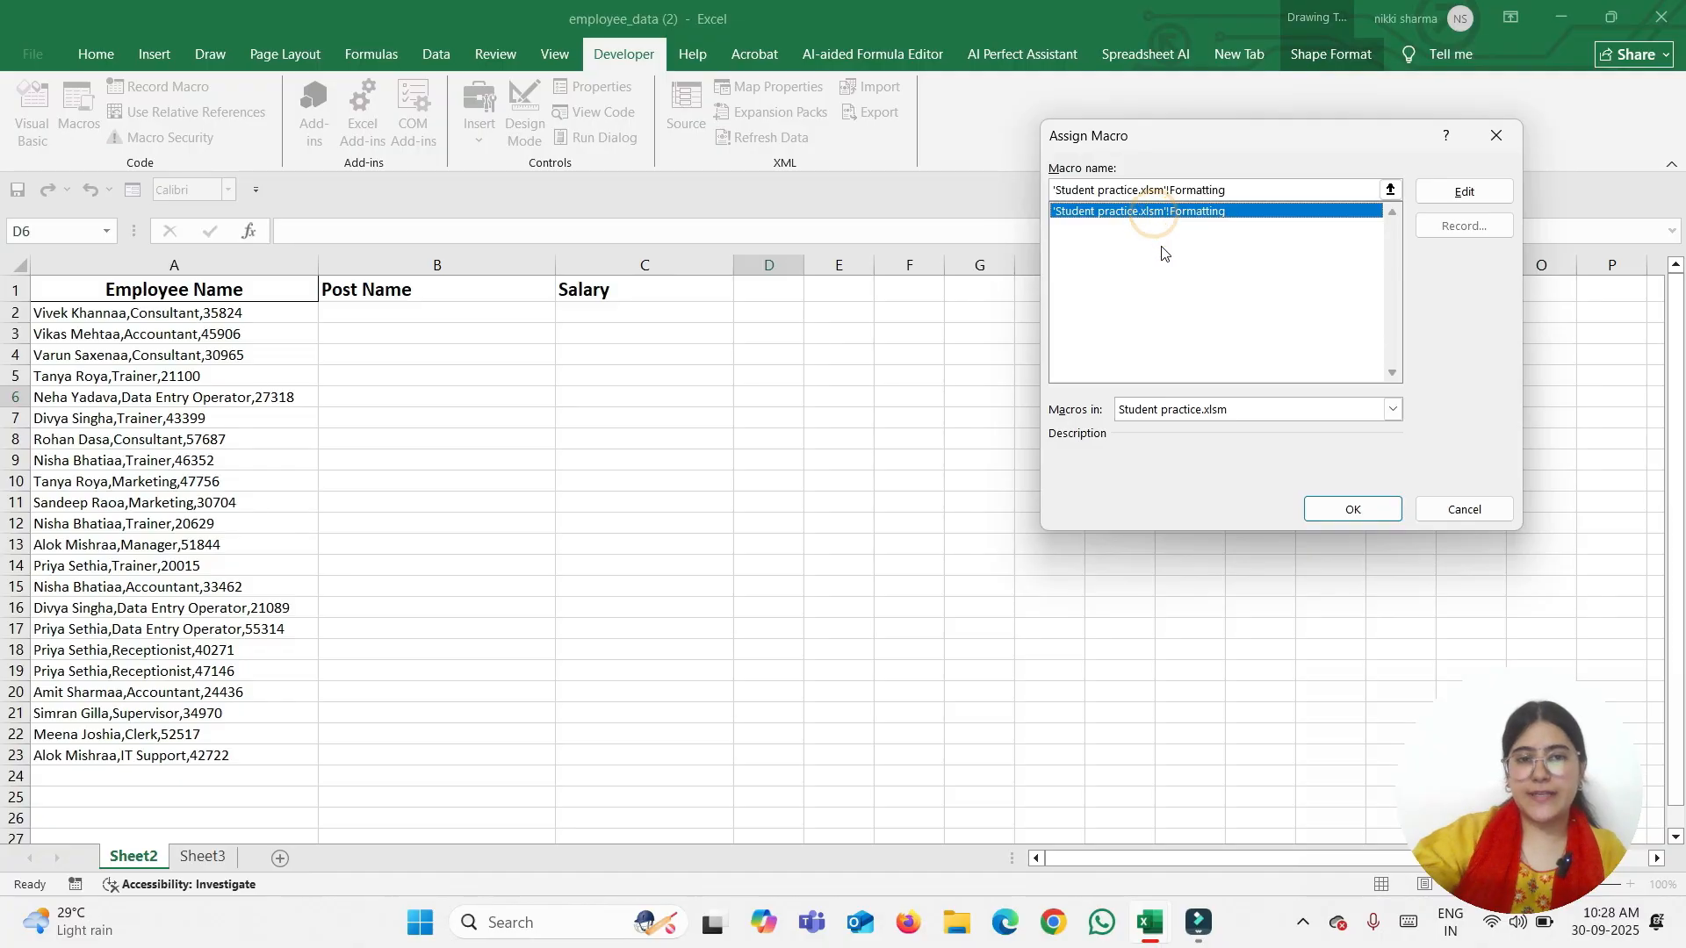
pyautogui.click(1356, 511)
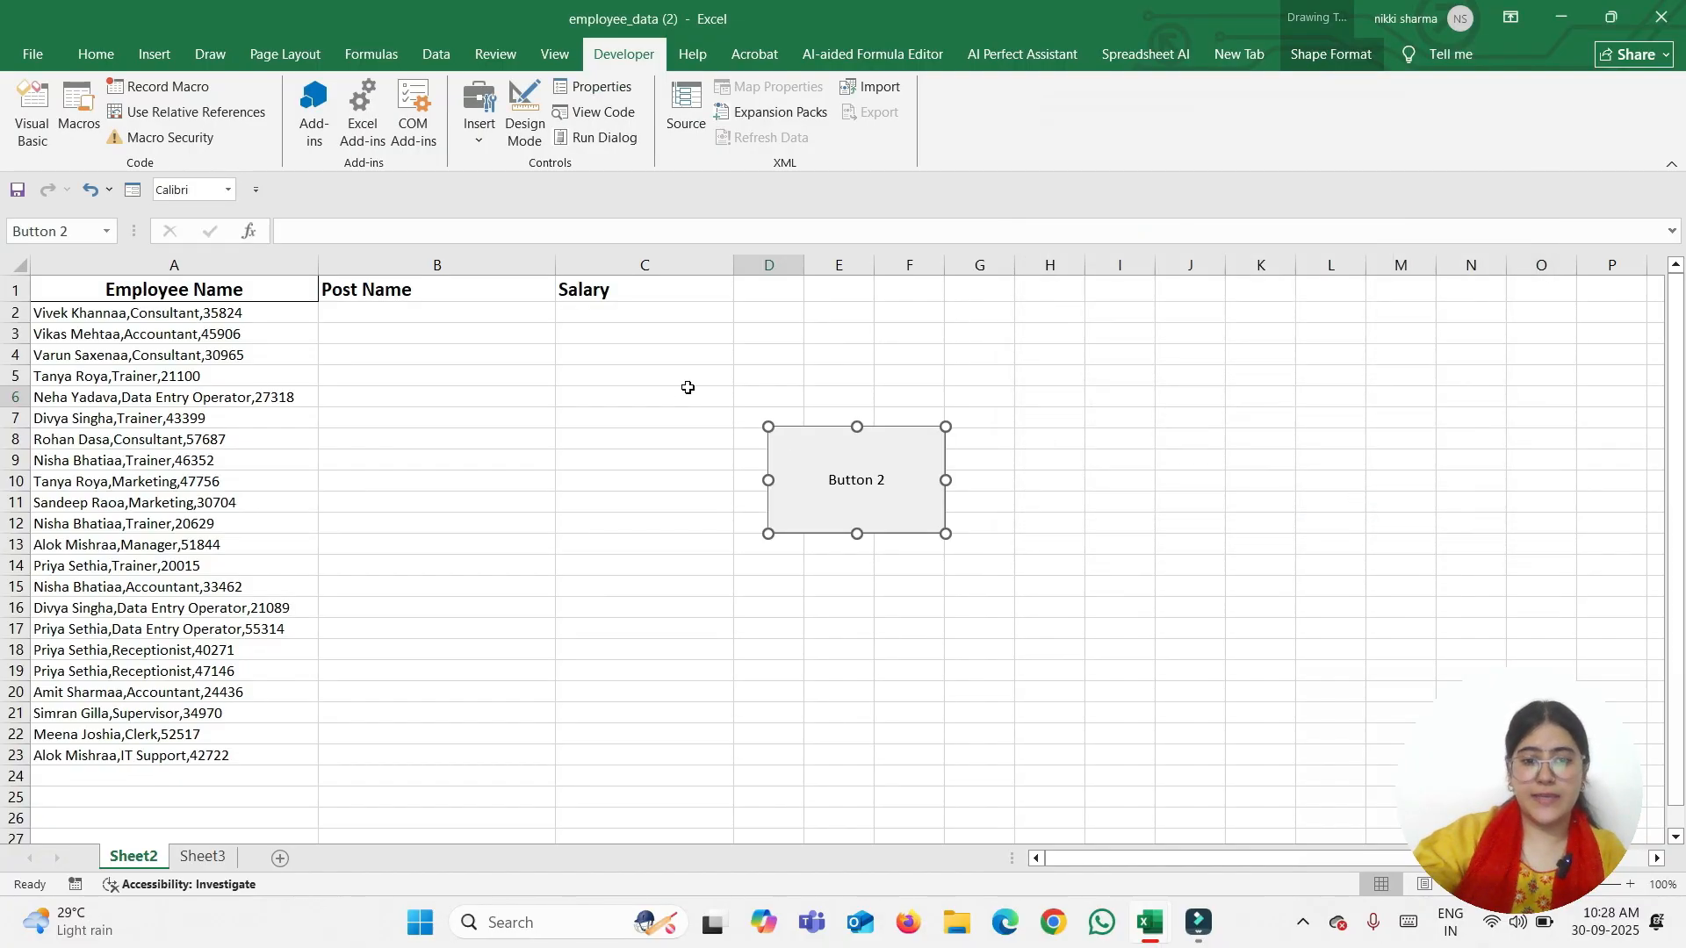
pyautogui.click(882, 481)
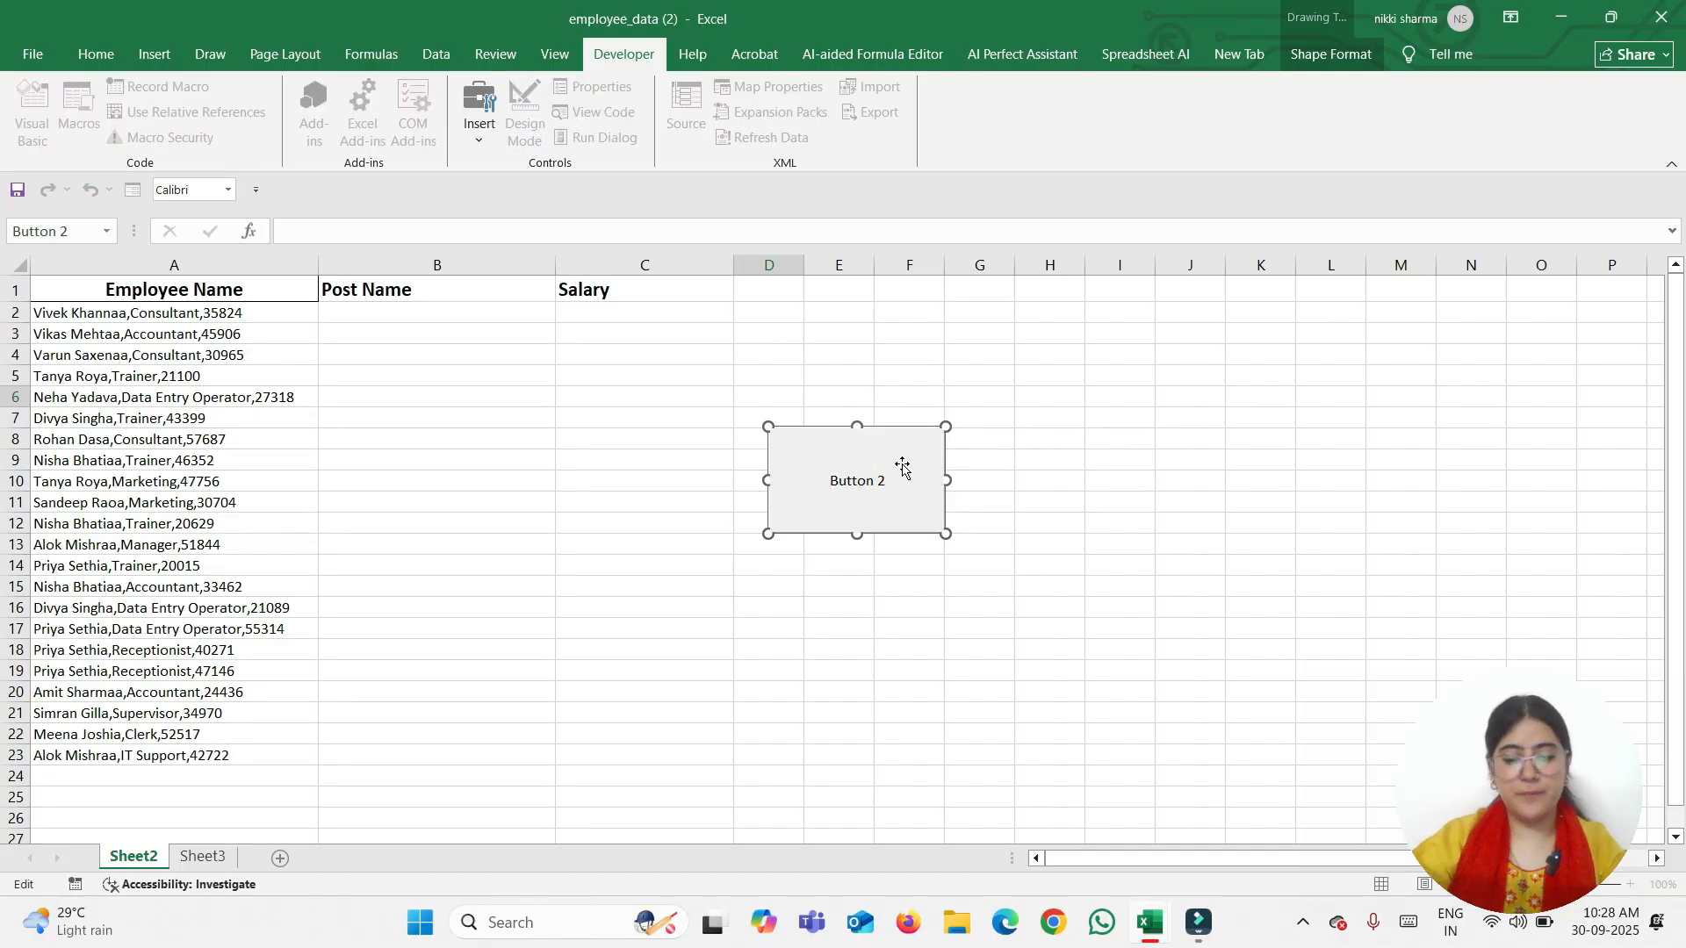
# Clear the button's caption text and finish editing it
pyautogui.hotkey('ctrl', 'a')
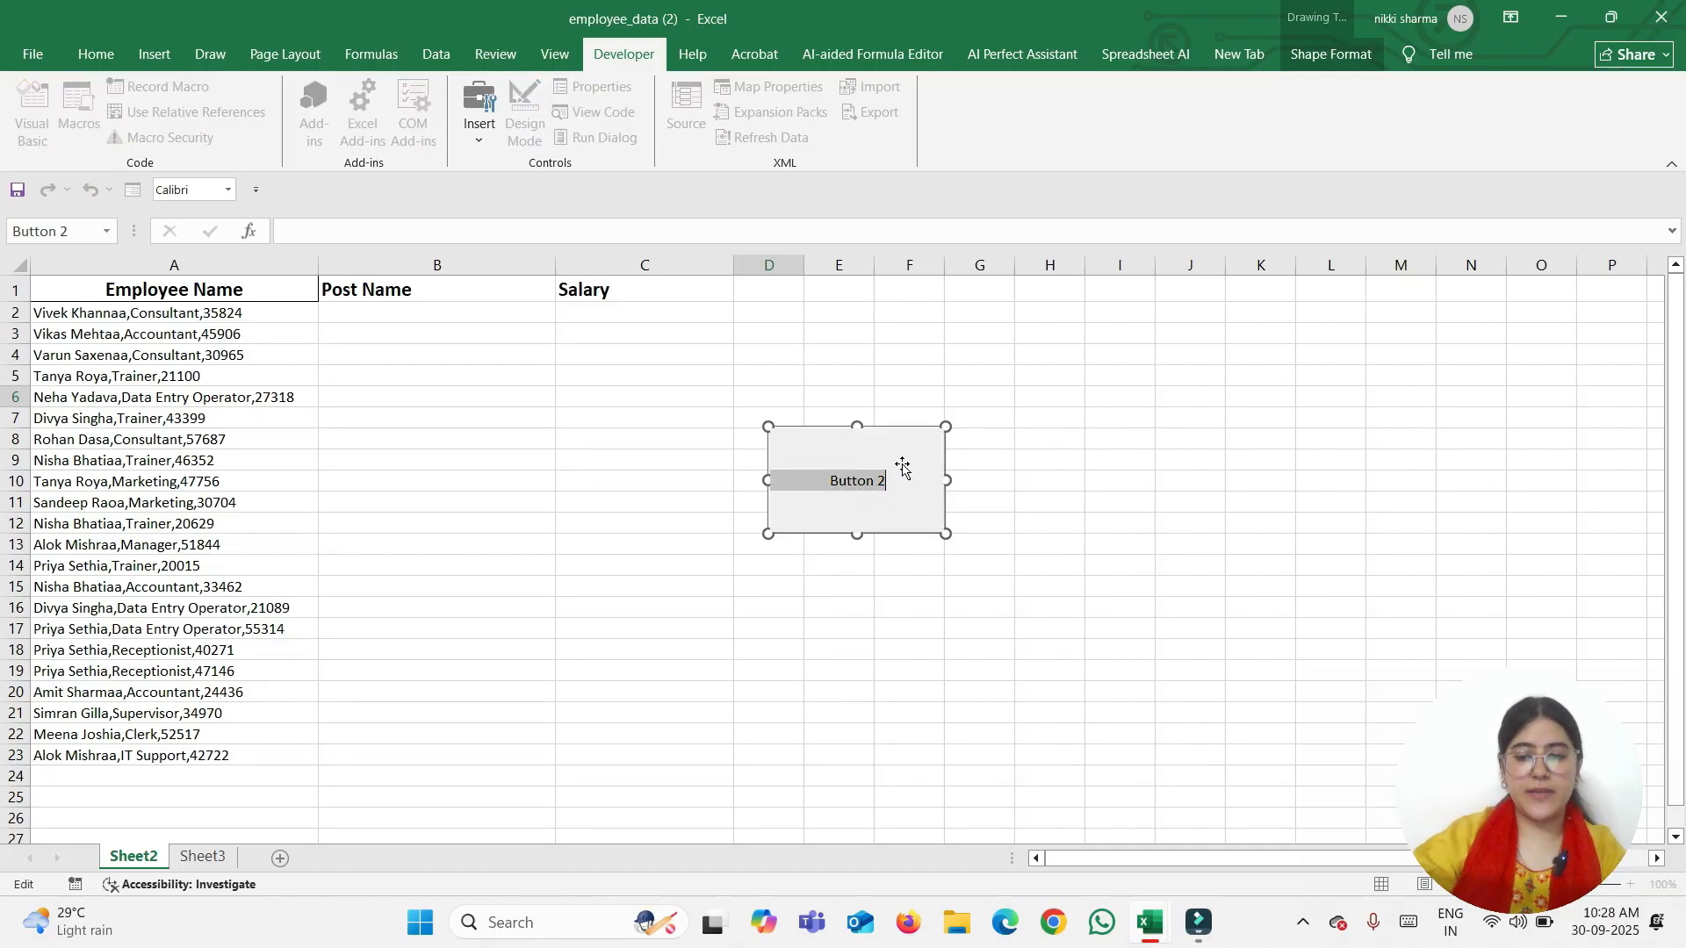
pyautogui.press('BackSpace')
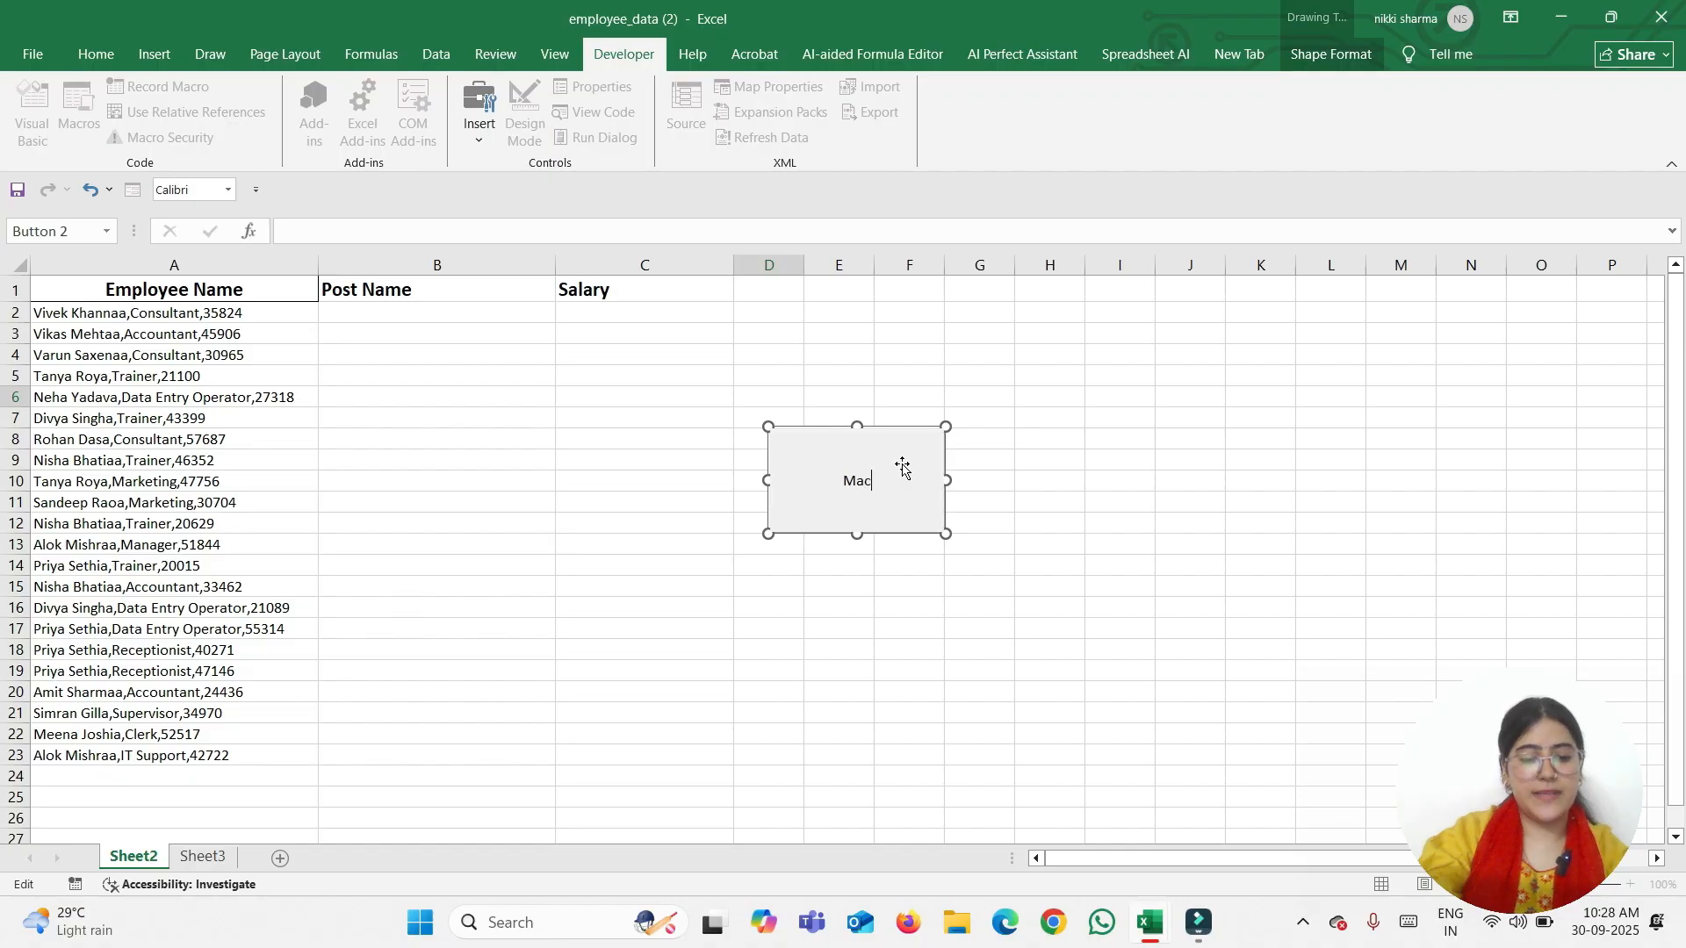
pyautogui.click(1010, 639)
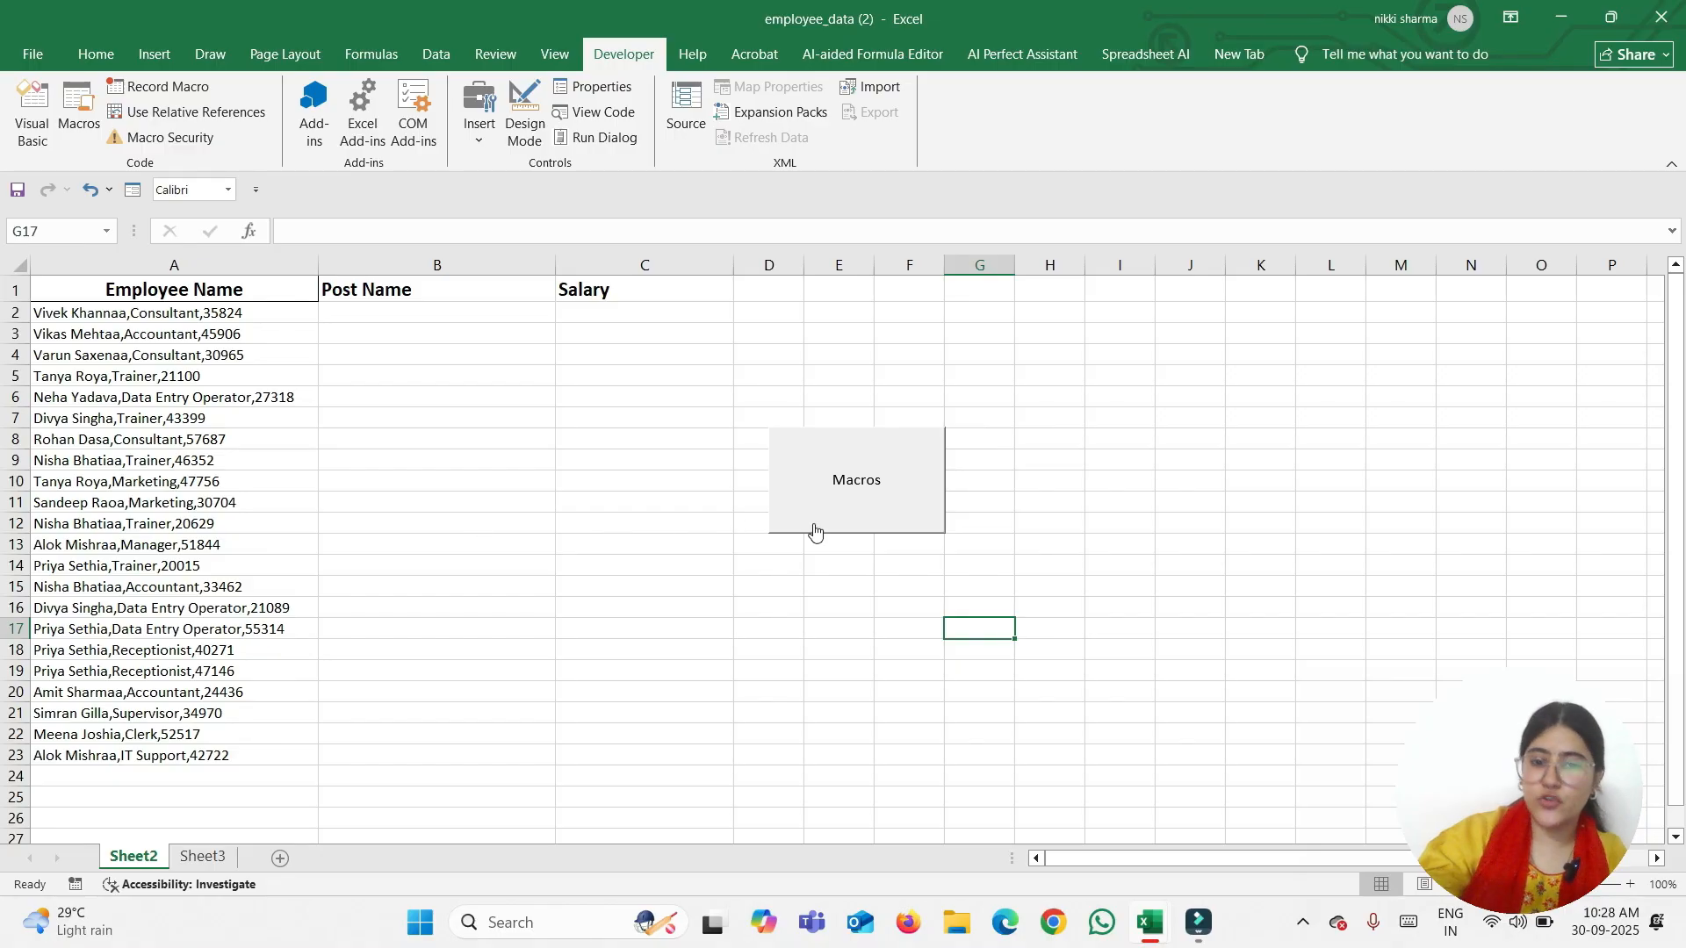
# Run the button's macro to split the employee data, end the run-time error, and go to Sheet3
pyautogui.click(856, 494)
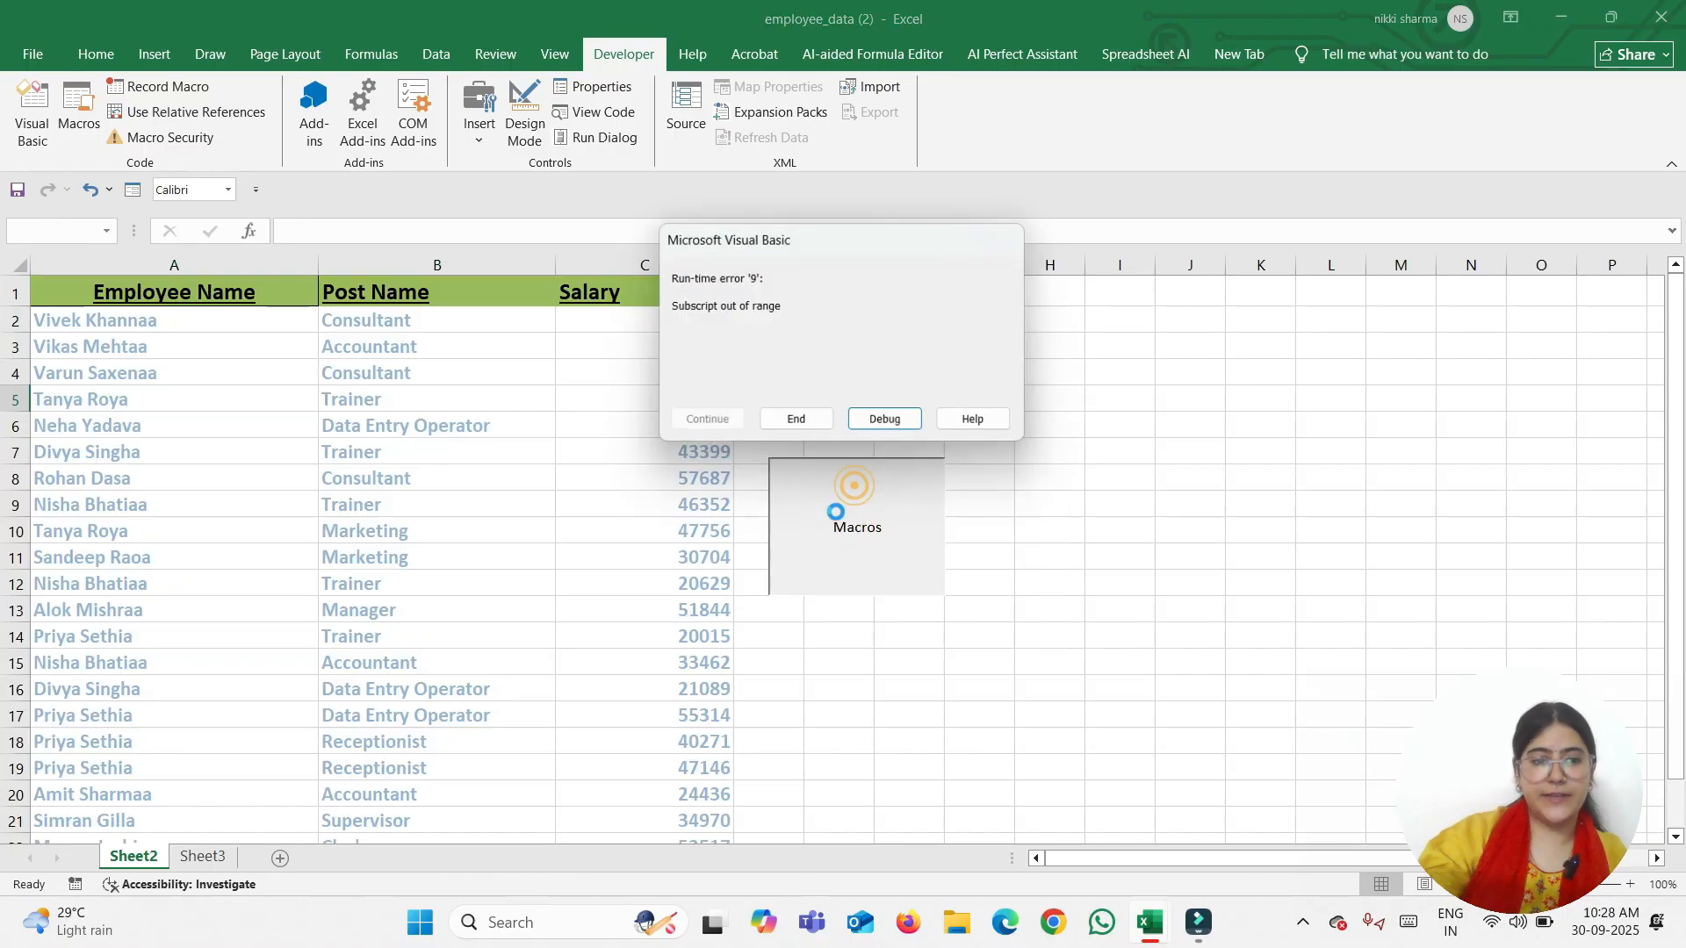
pyautogui.click(806, 423)
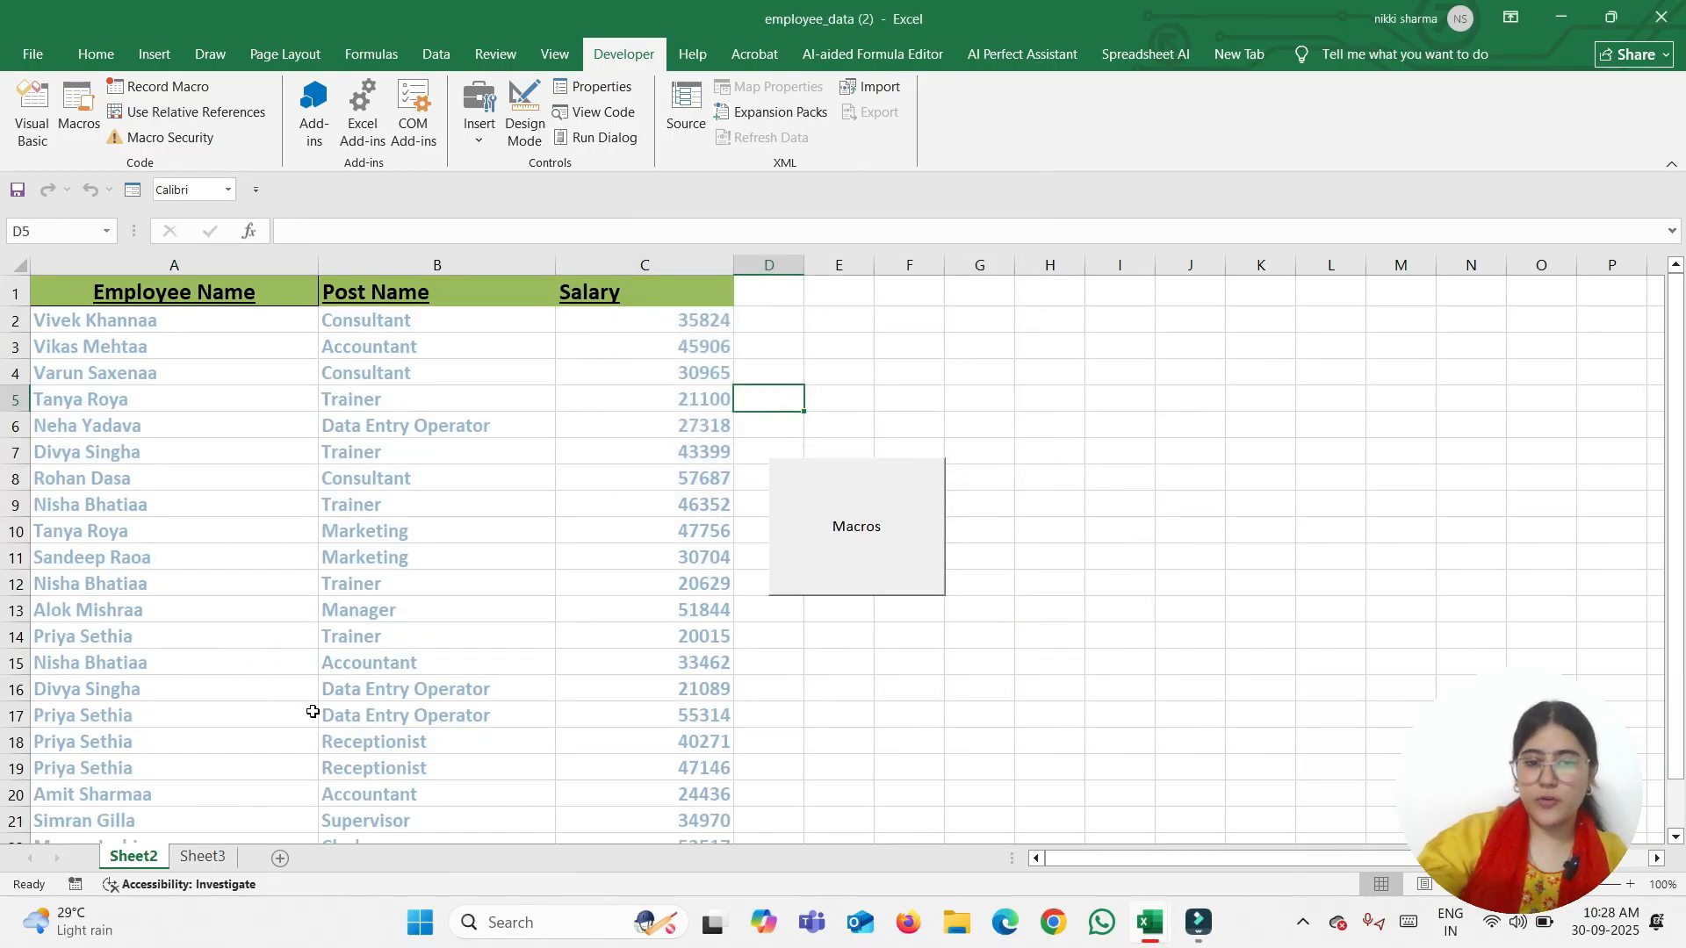
pyautogui.scroll(-1, 328, 757)
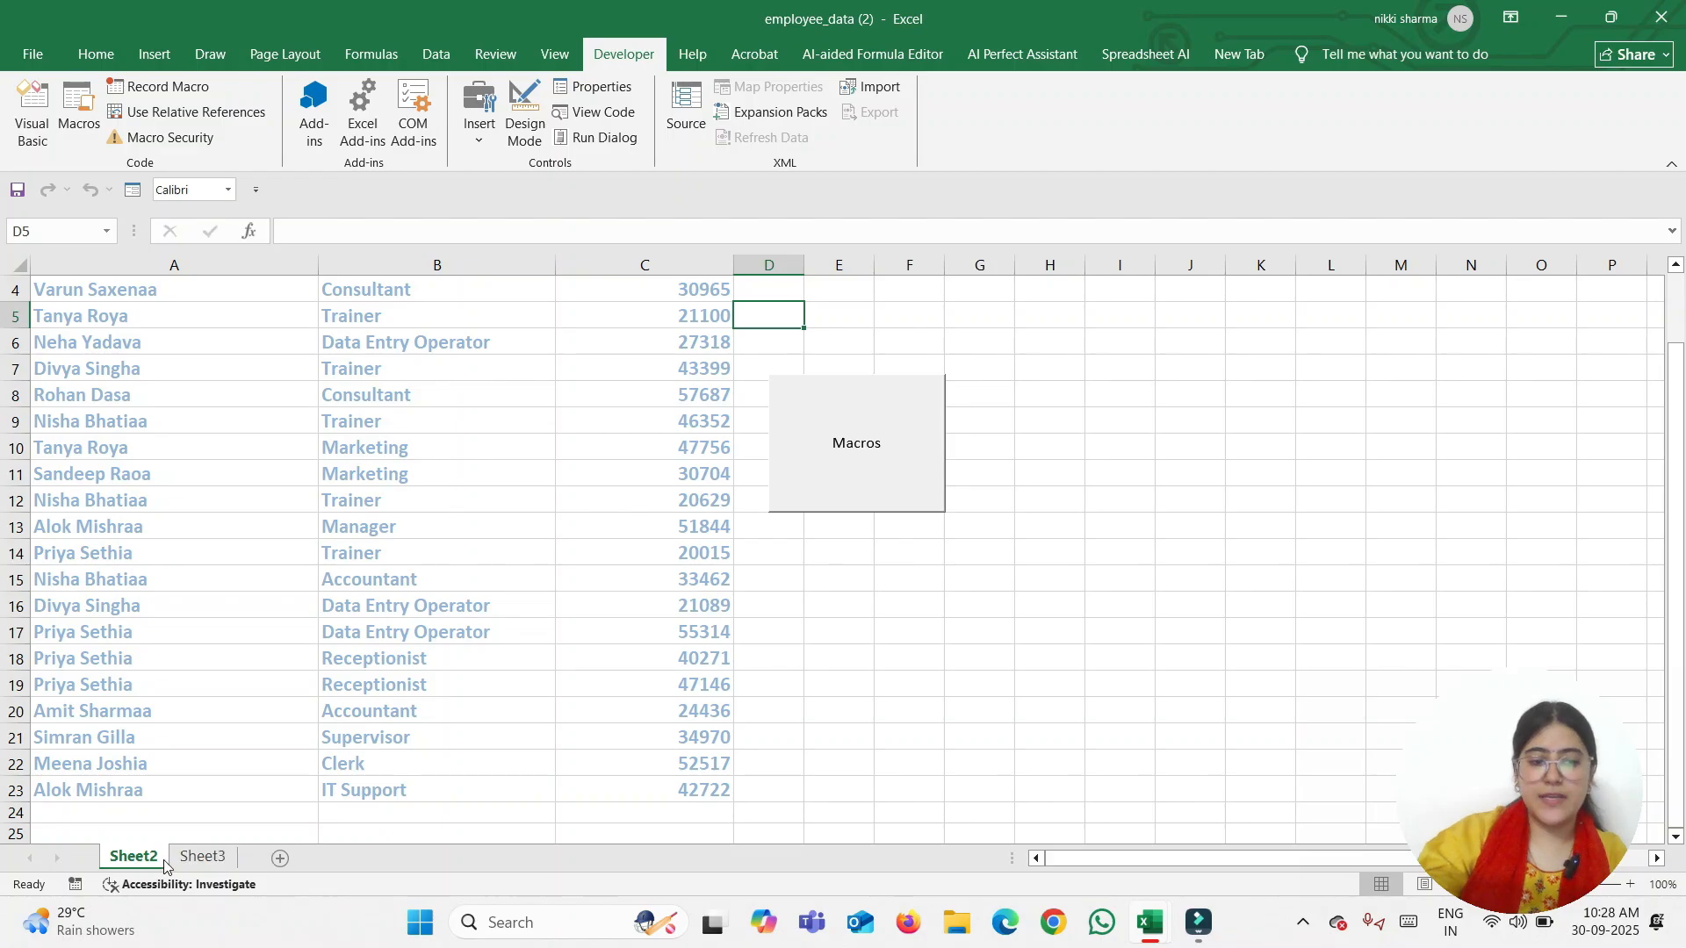
pyautogui.click(204, 858)
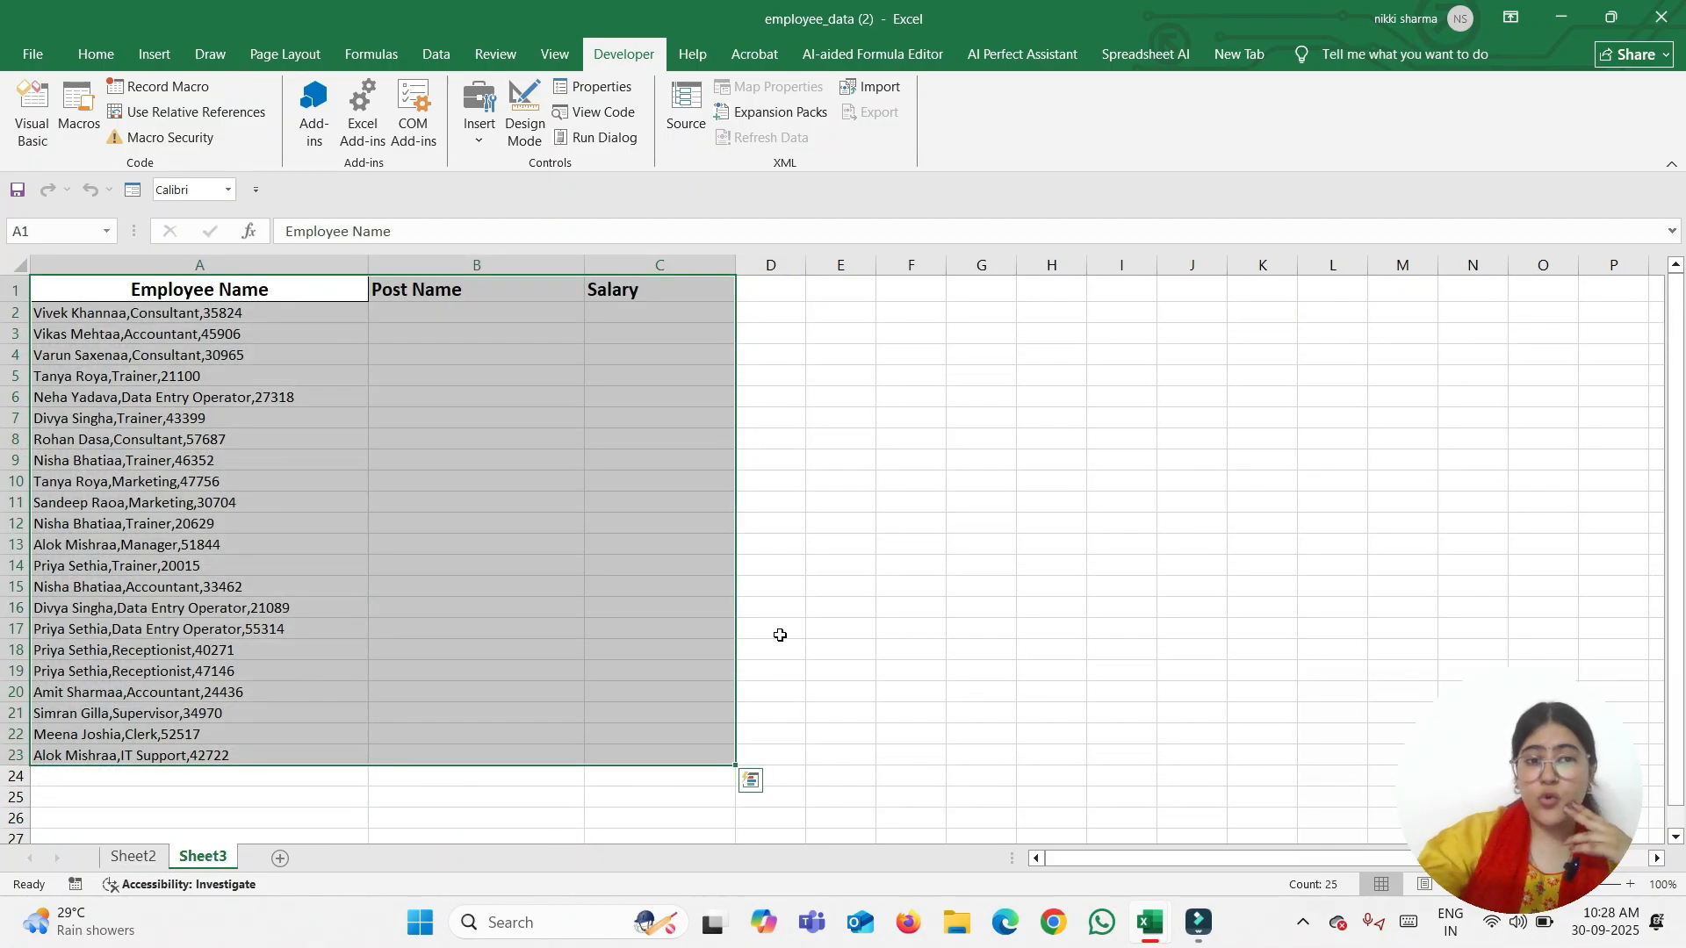
# On Sheet3, check the Insert controls and Macros lists, then reopen the Insert controls list
pyautogui.click(779, 634)
pyautogui.click(479, 113)
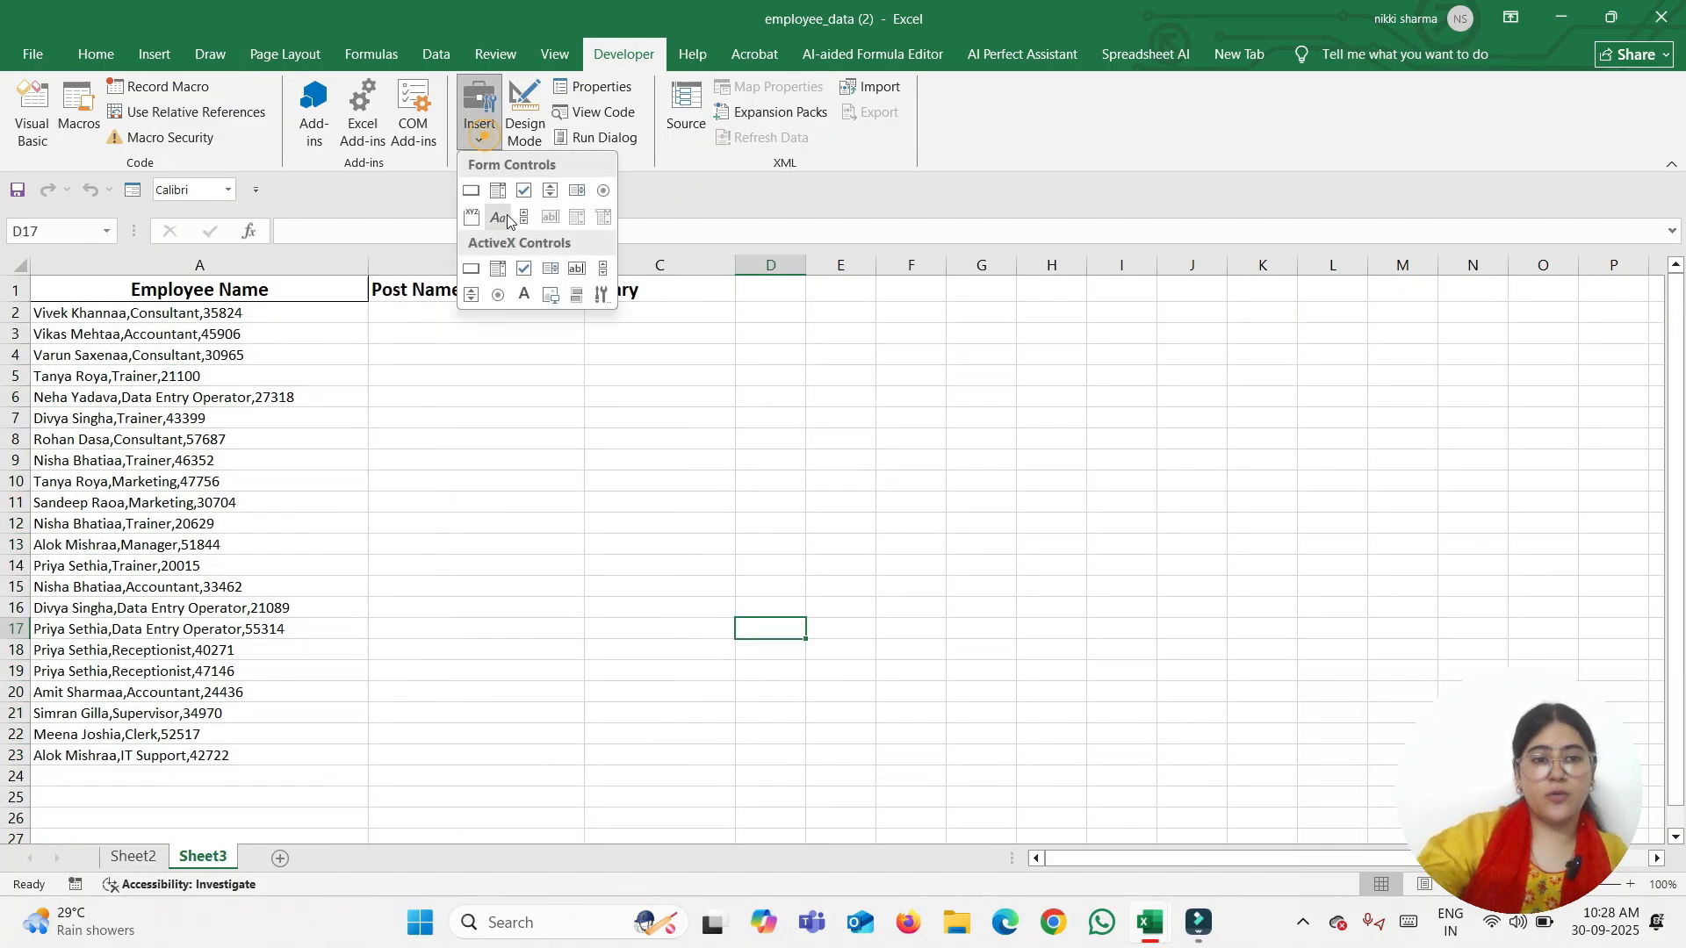
pyautogui.click(180, 413)
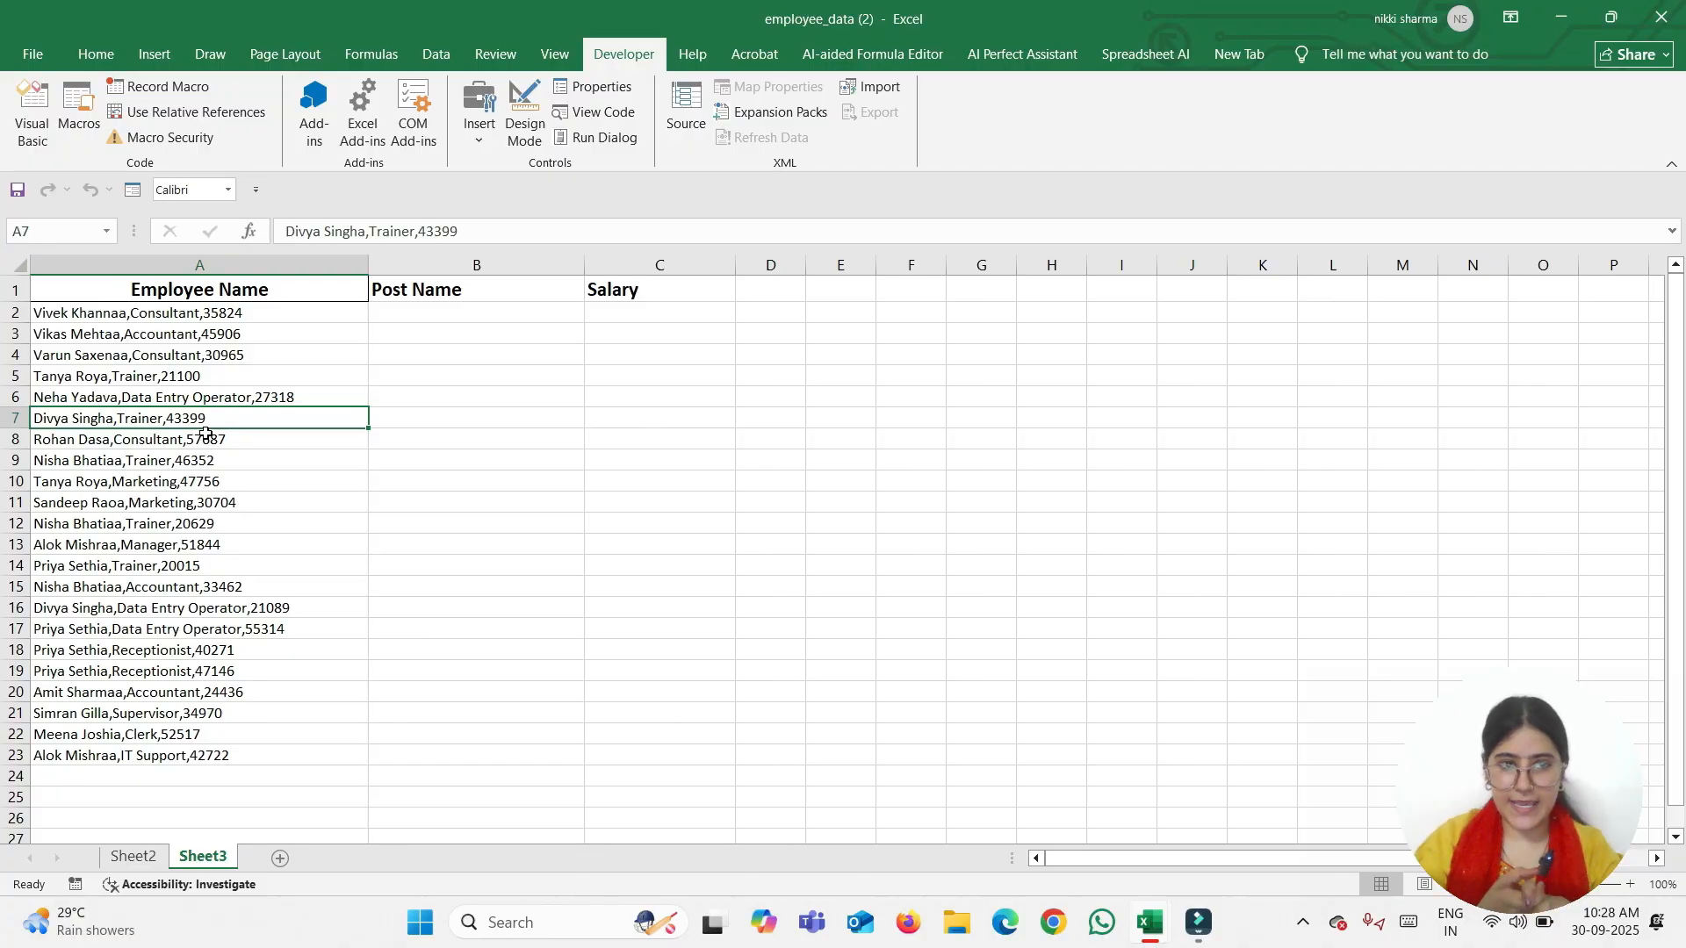
pyautogui.click(78, 114)
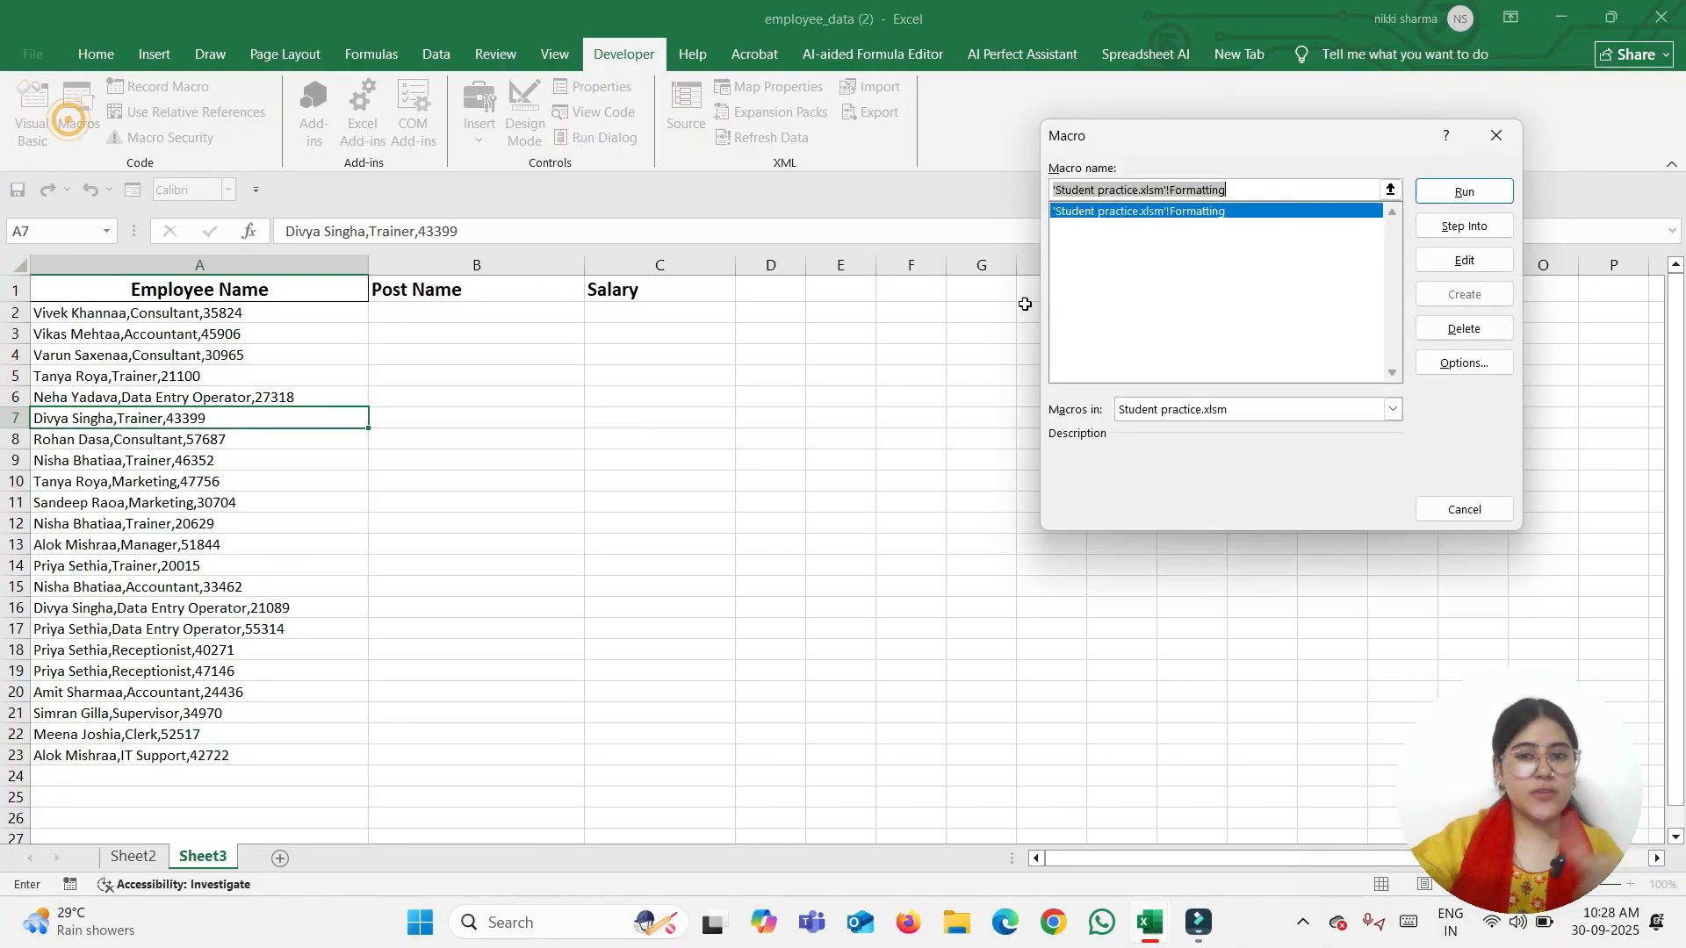
pyautogui.click(1494, 135)
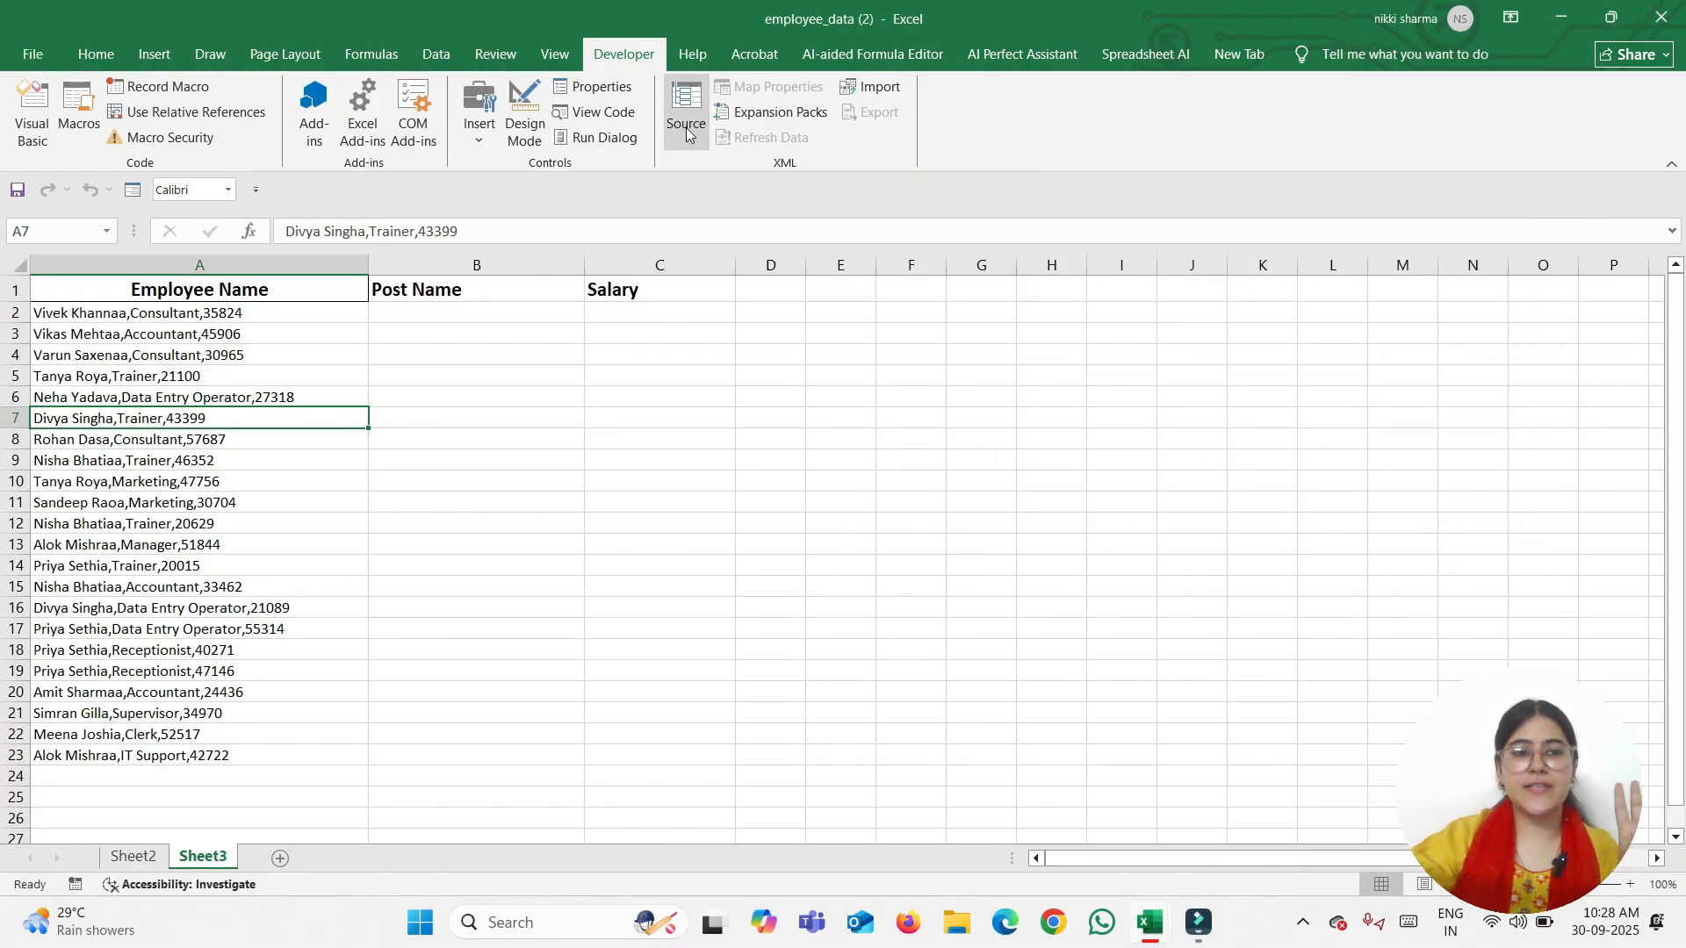
pyautogui.click(471, 142)
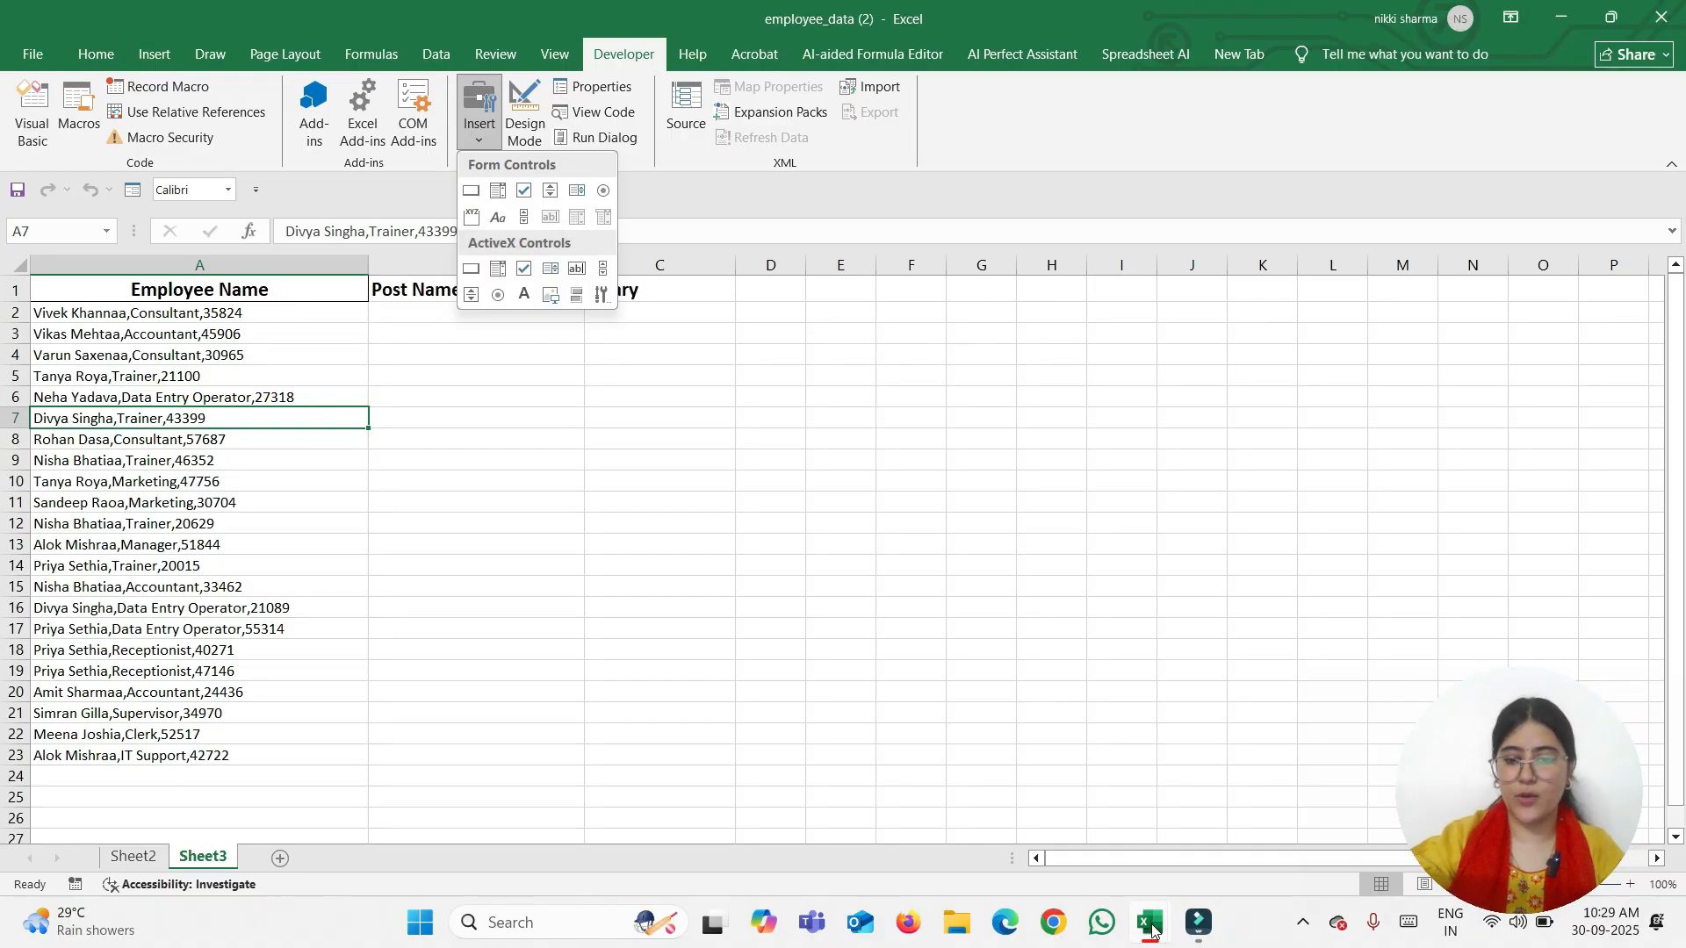
# Switch from employee_data to the Student practice workbook
pyautogui.moveTo(1152, 930)
pyautogui.click(1178, 839)
pyautogui.click(1154, 925)
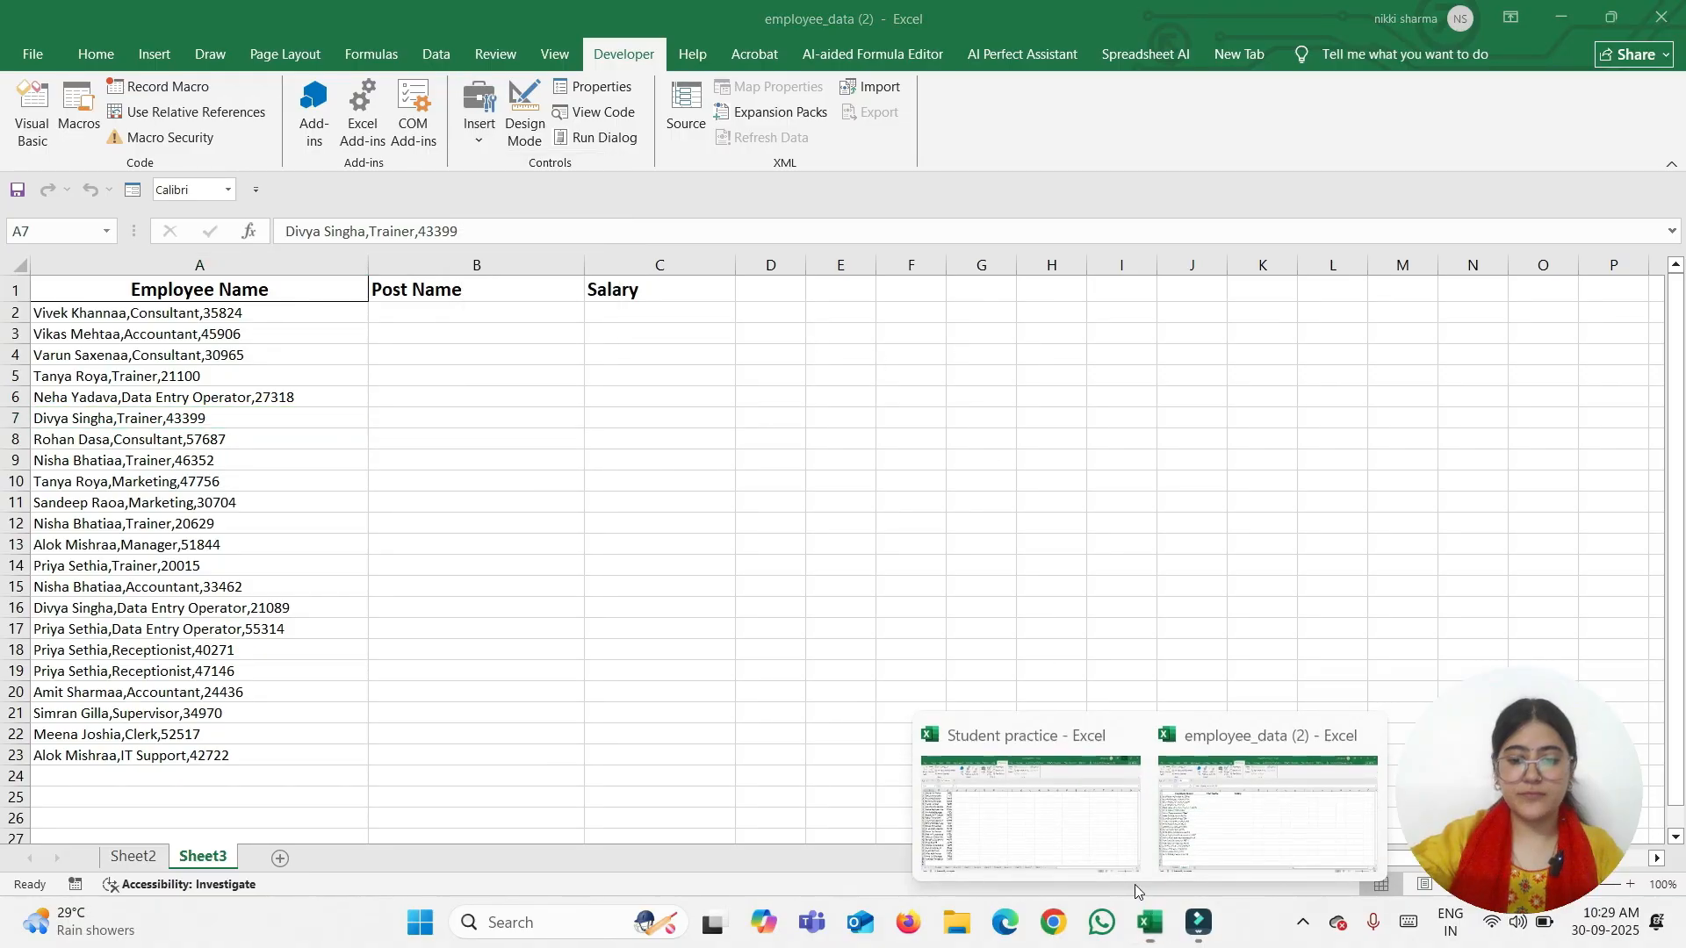
pyautogui.click(1030, 813)
# Browse the sheet tabs from Sheet3 through Sheet19 and select cell F6 on Sheet19
pyautogui.click(132, 858)
pyautogui.click(203, 858)
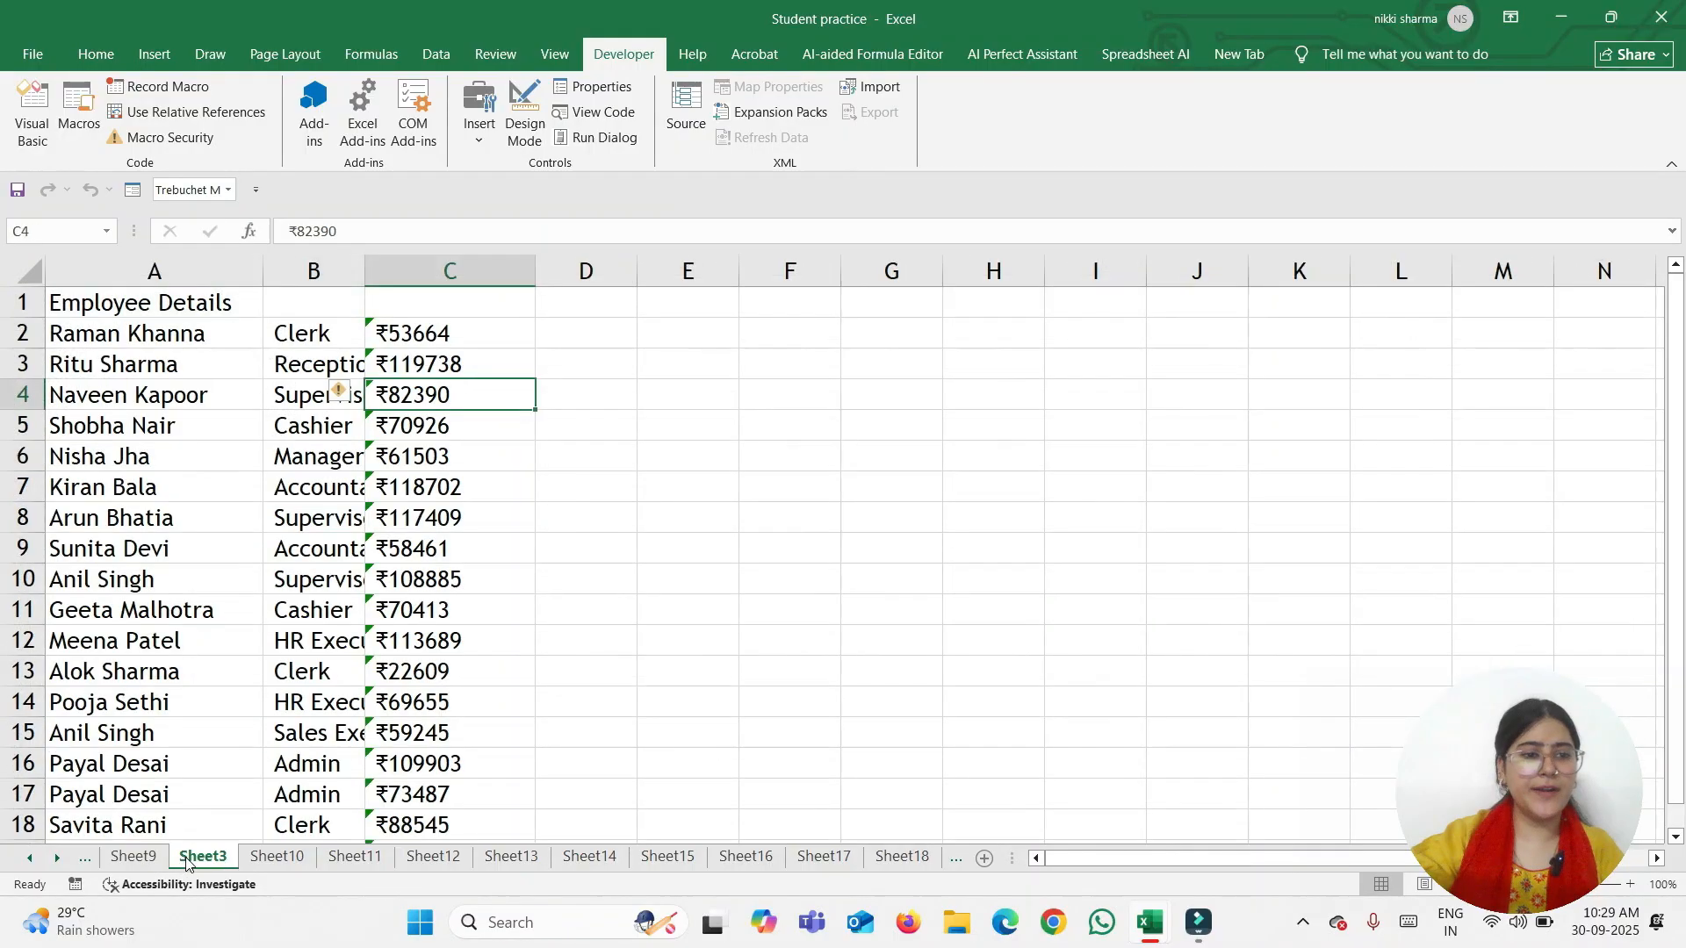
pyautogui.click(277, 858)
pyautogui.click(355, 858)
pyautogui.click(433, 858)
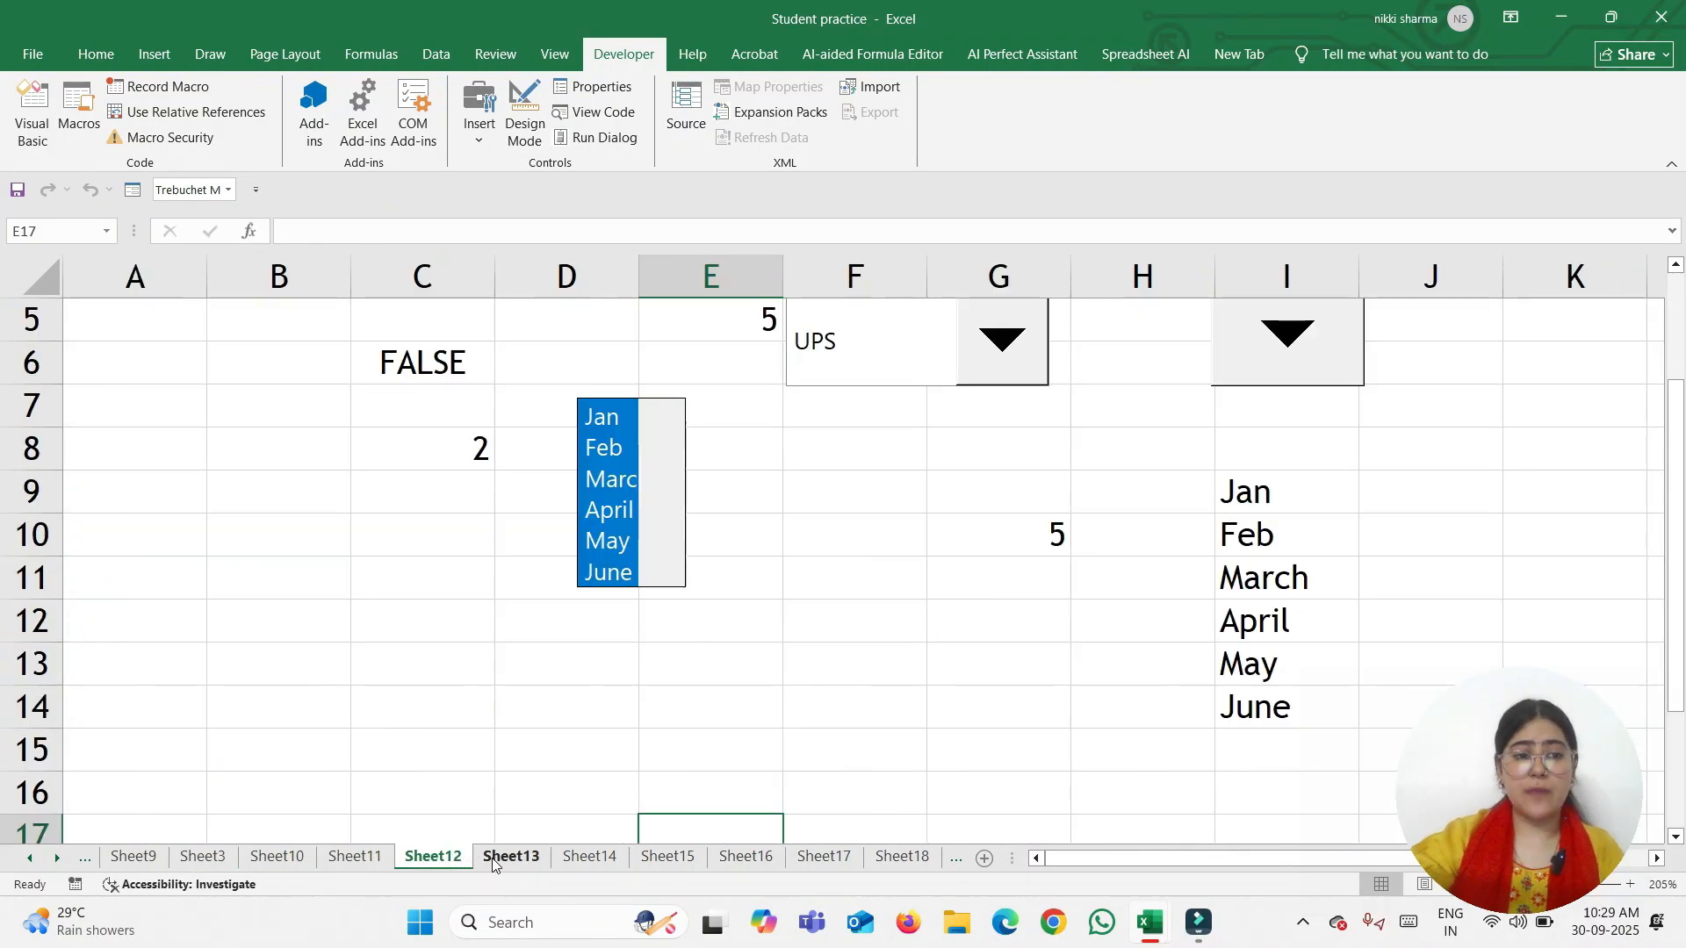
pyautogui.click(491, 861)
pyautogui.click(430, 858)
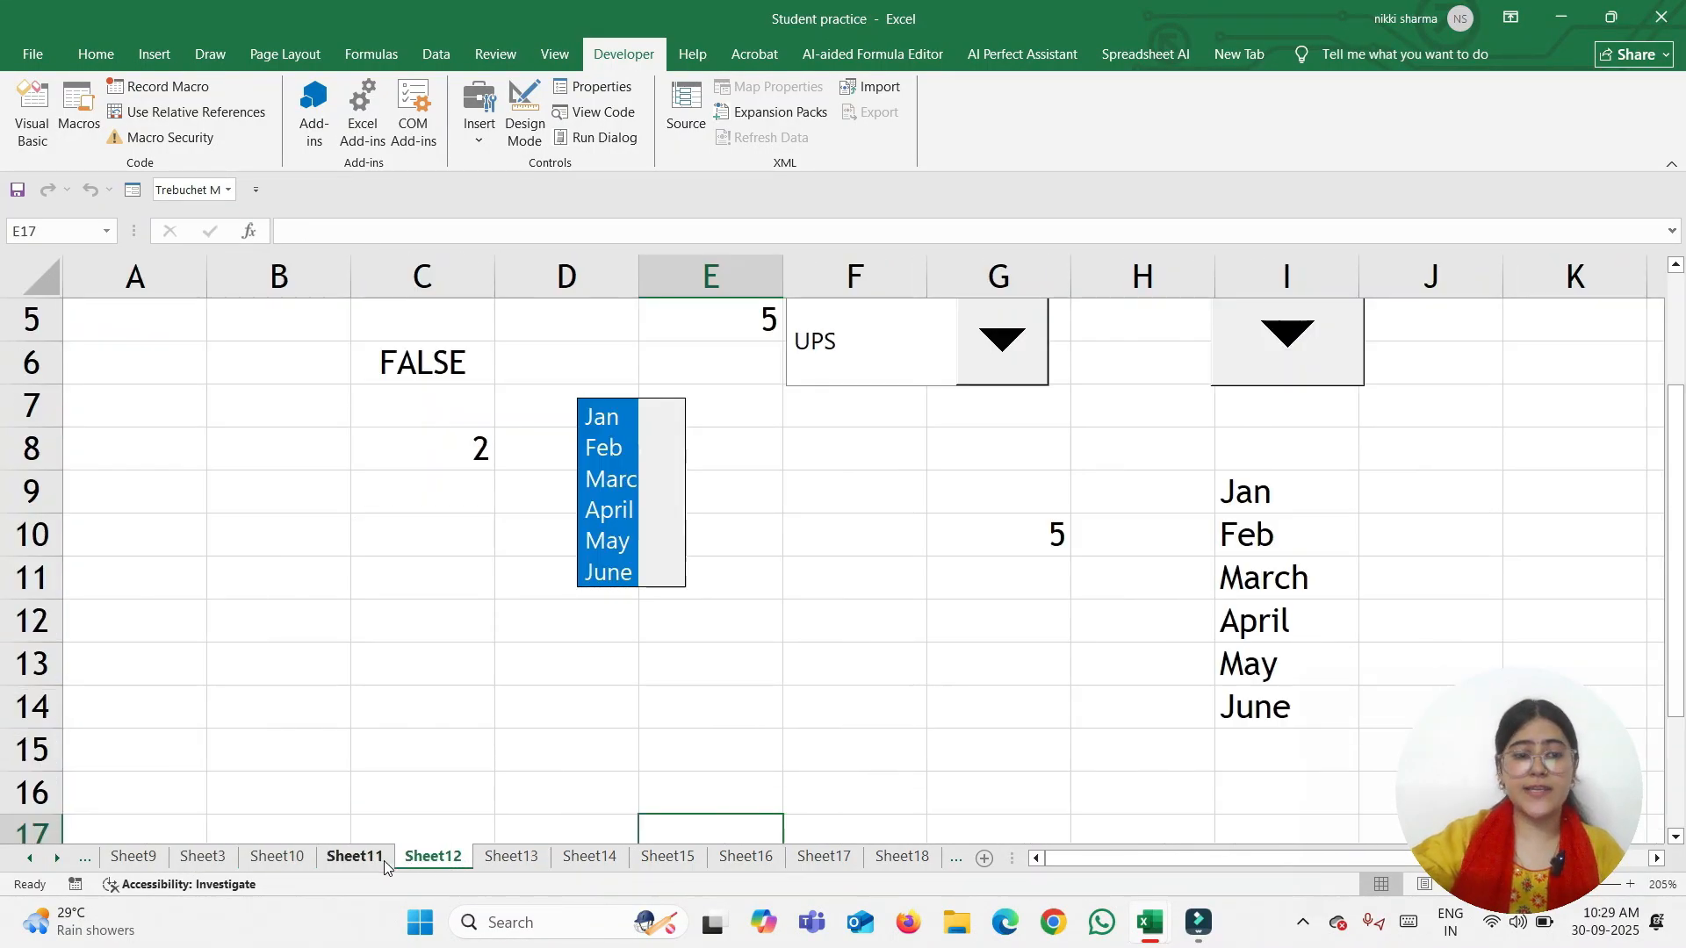
pyautogui.click(383, 861)
pyautogui.click(461, 859)
pyautogui.click(531, 858)
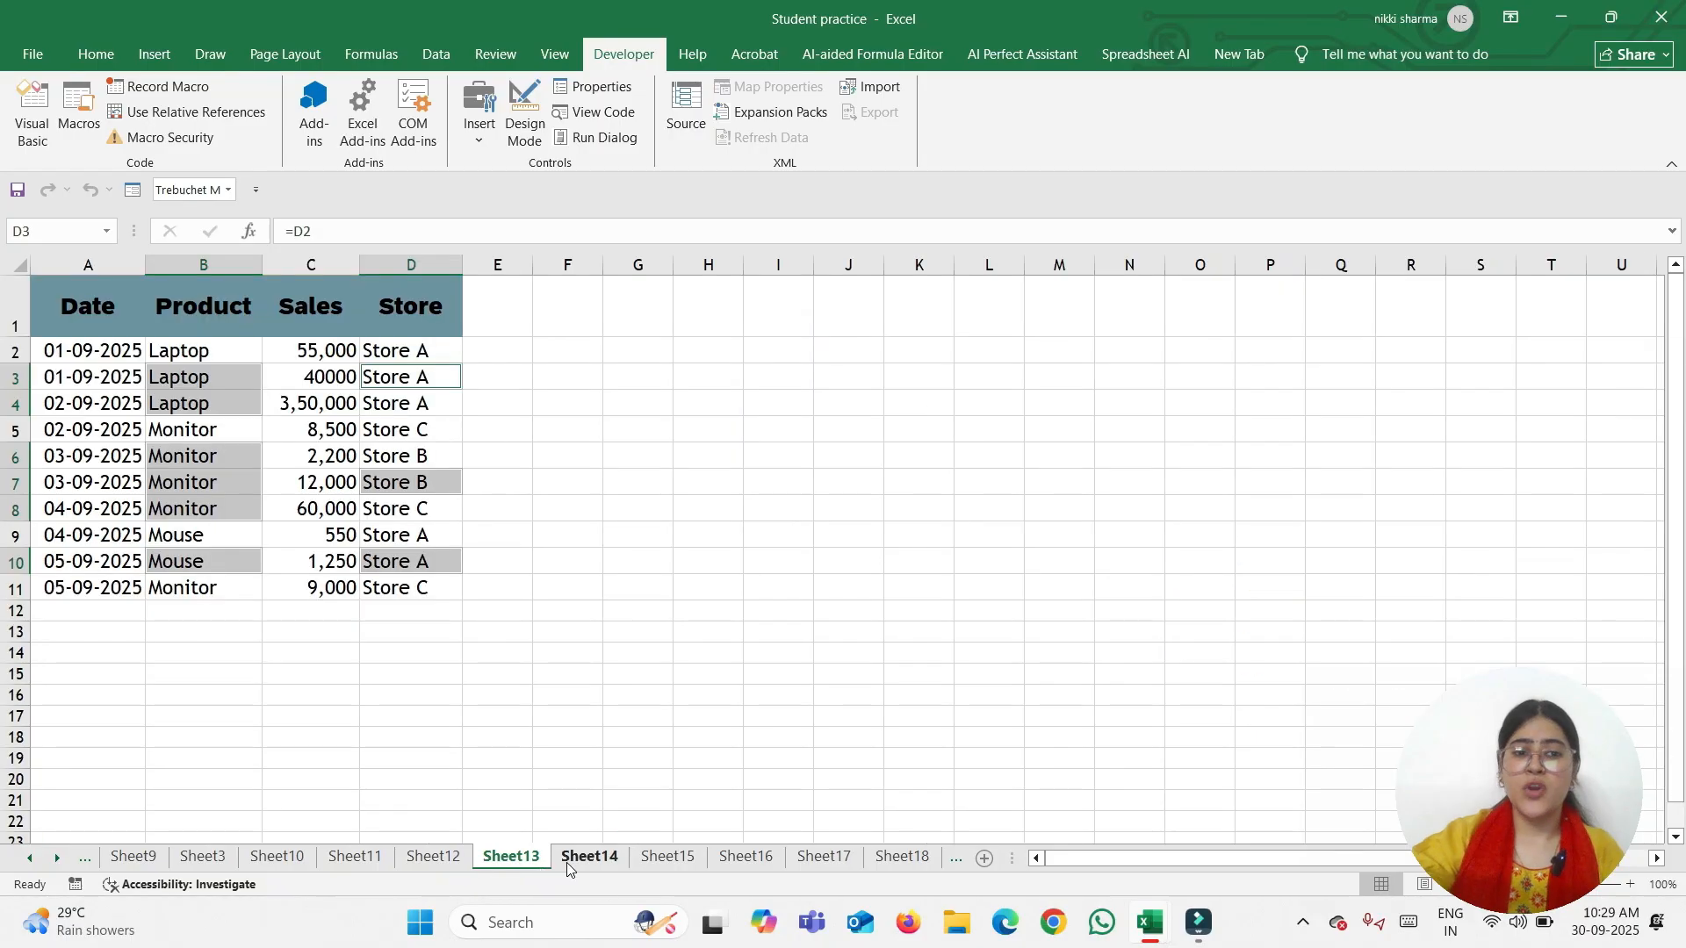
pyautogui.click(566, 863)
pyautogui.click(649, 864)
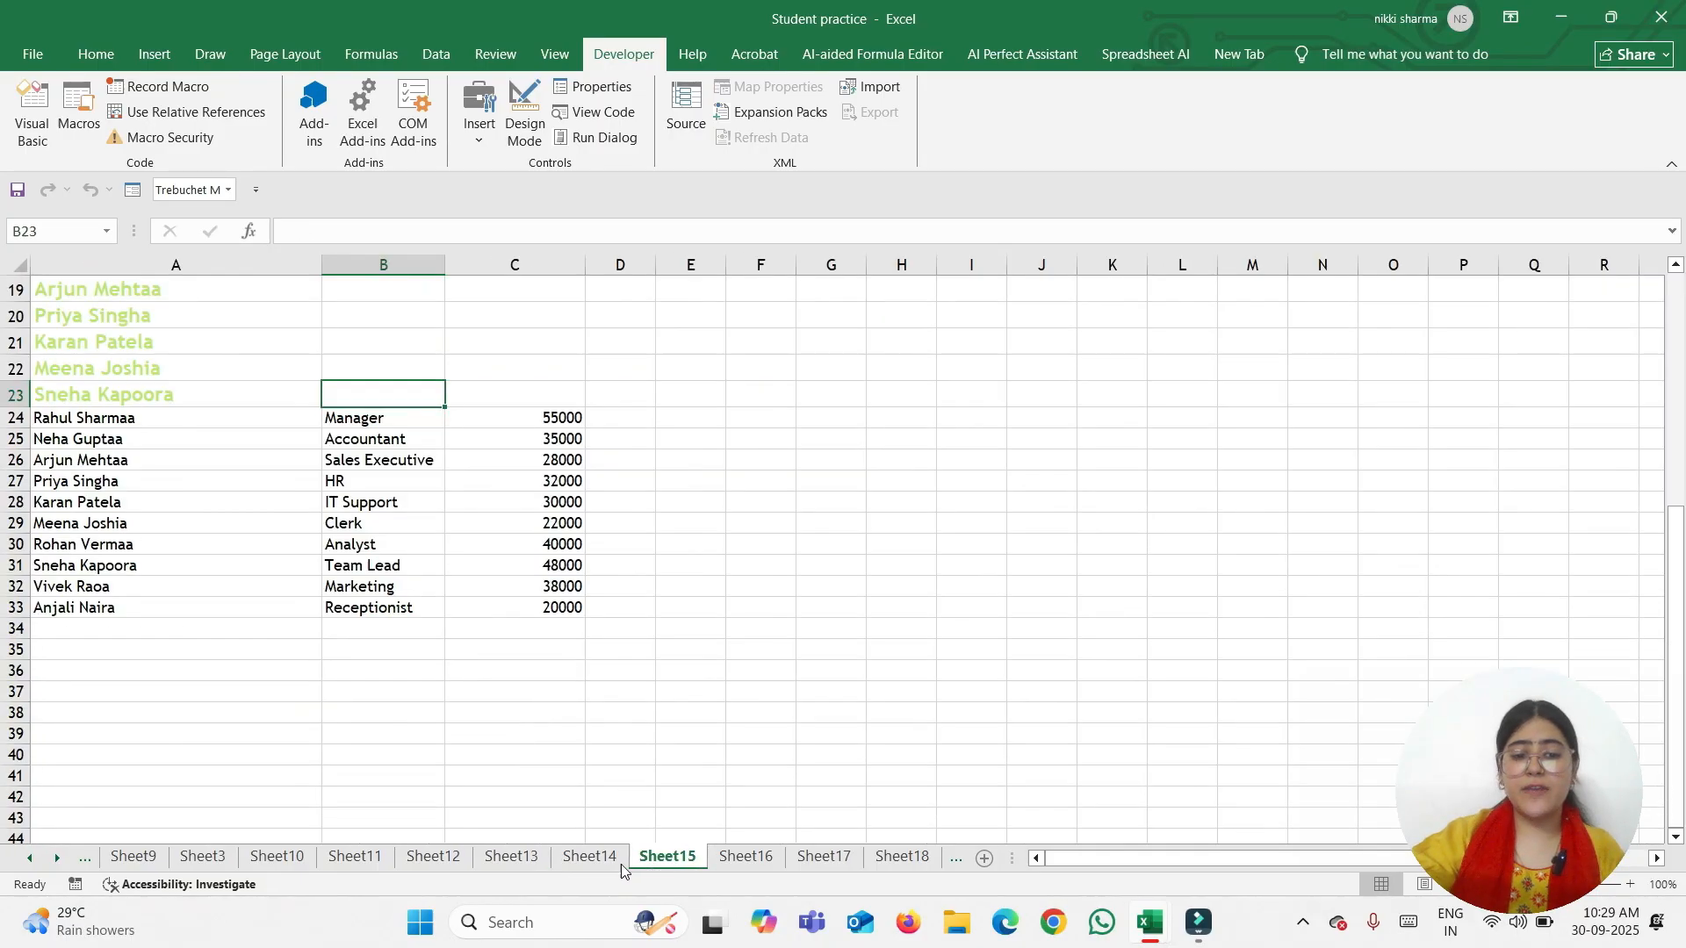
pyautogui.click(734, 862)
pyautogui.click(824, 861)
pyautogui.click(904, 861)
pyautogui.click(953, 861)
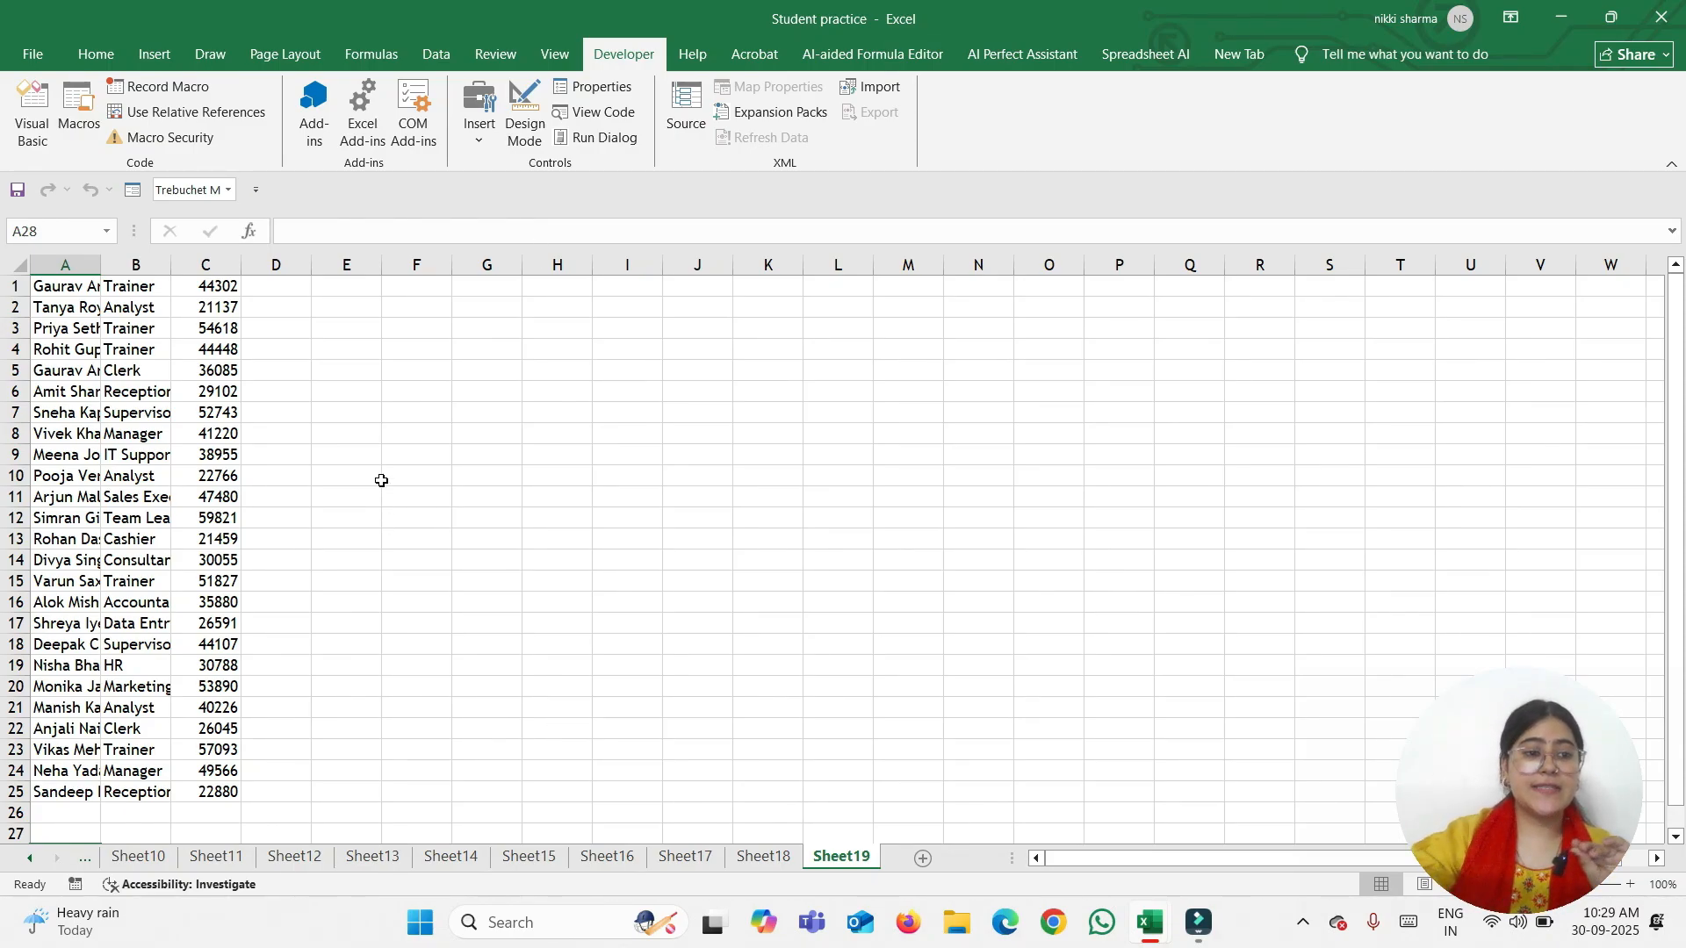
pyautogui.click(399, 391)
# Add a new Sheet20 and draw a Combo Box form control over C3:C11
pyautogui.click(922, 858)
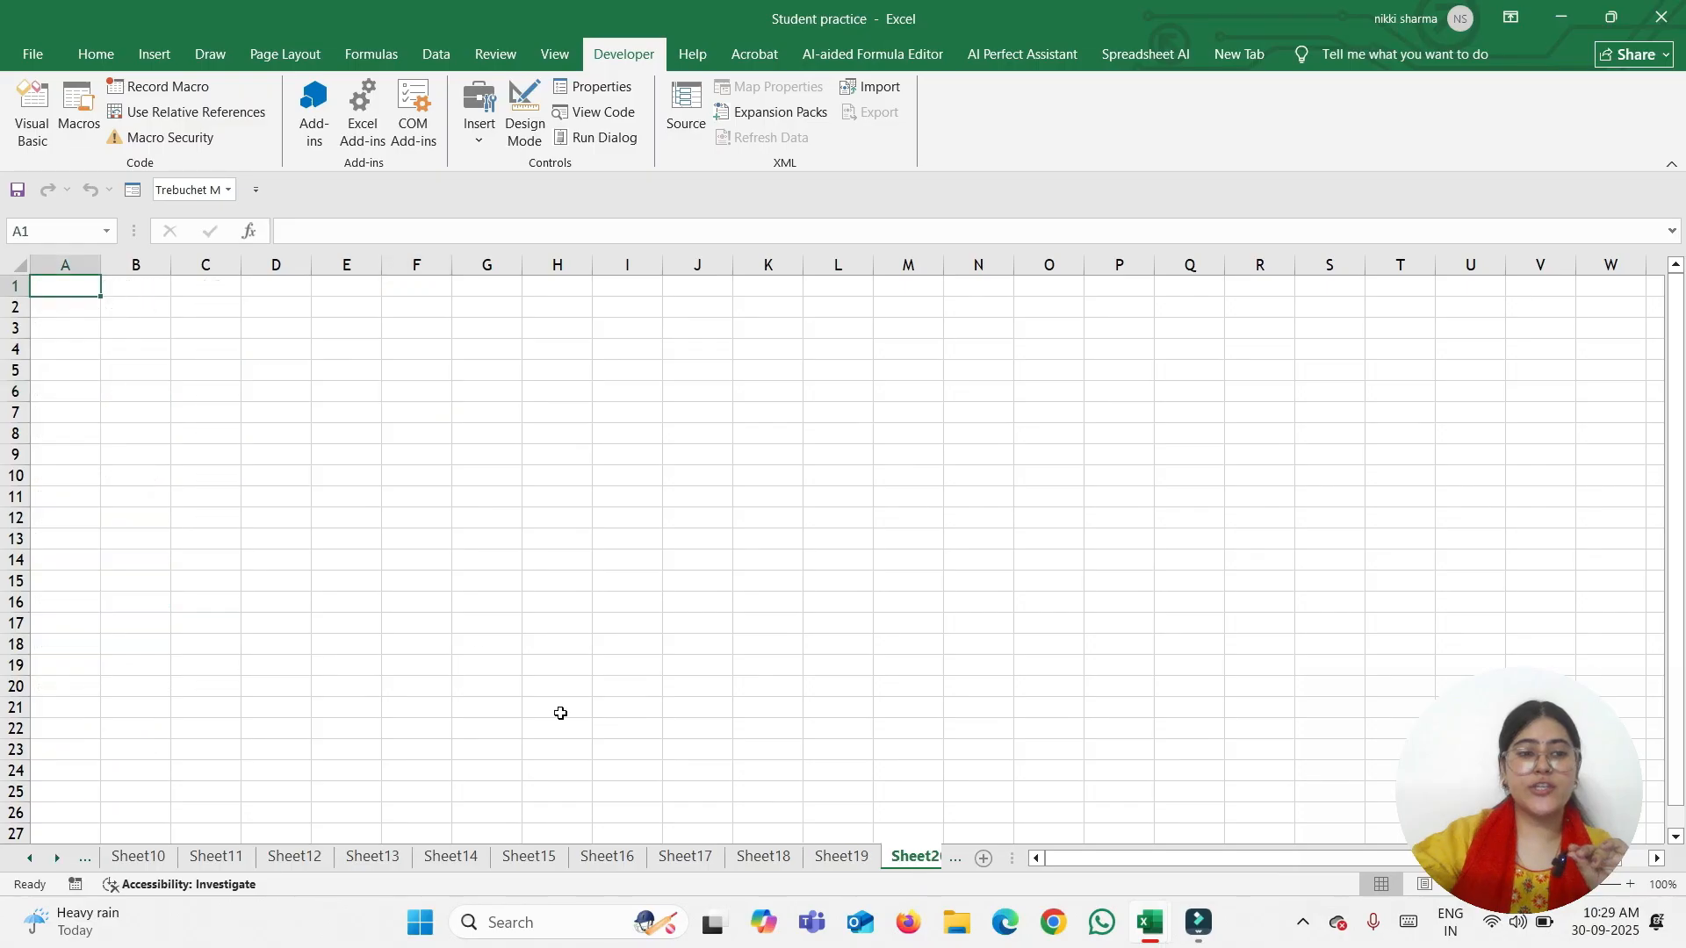
pyautogui.click(481, 139)
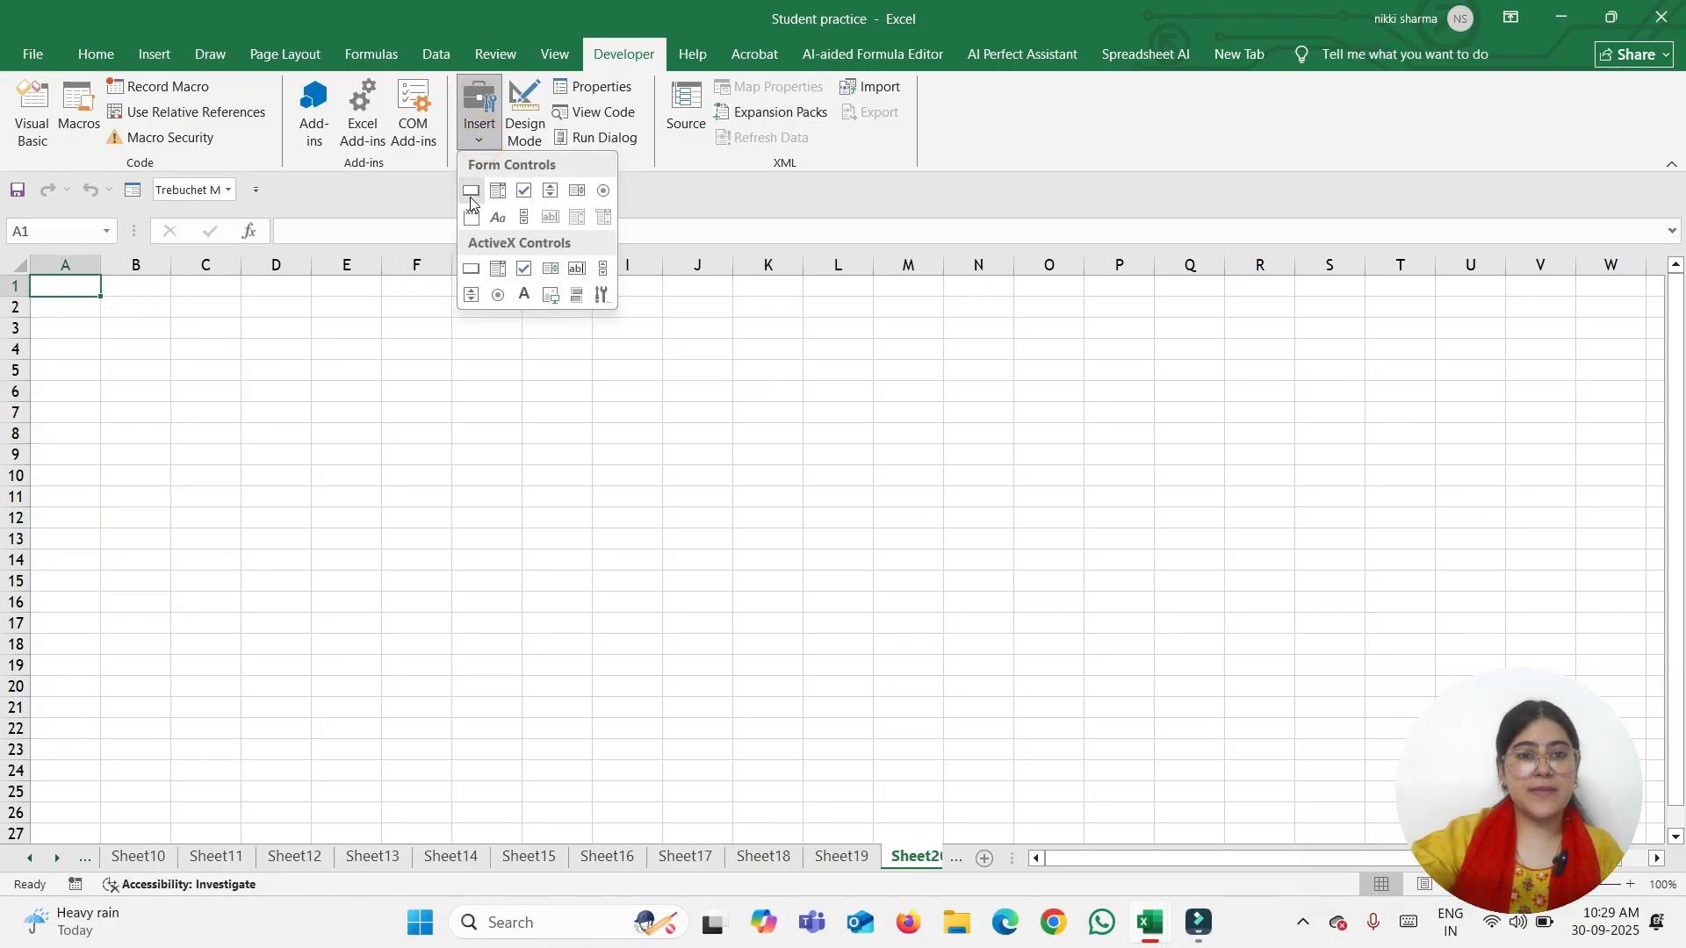
pyautogui.click(470, 192)
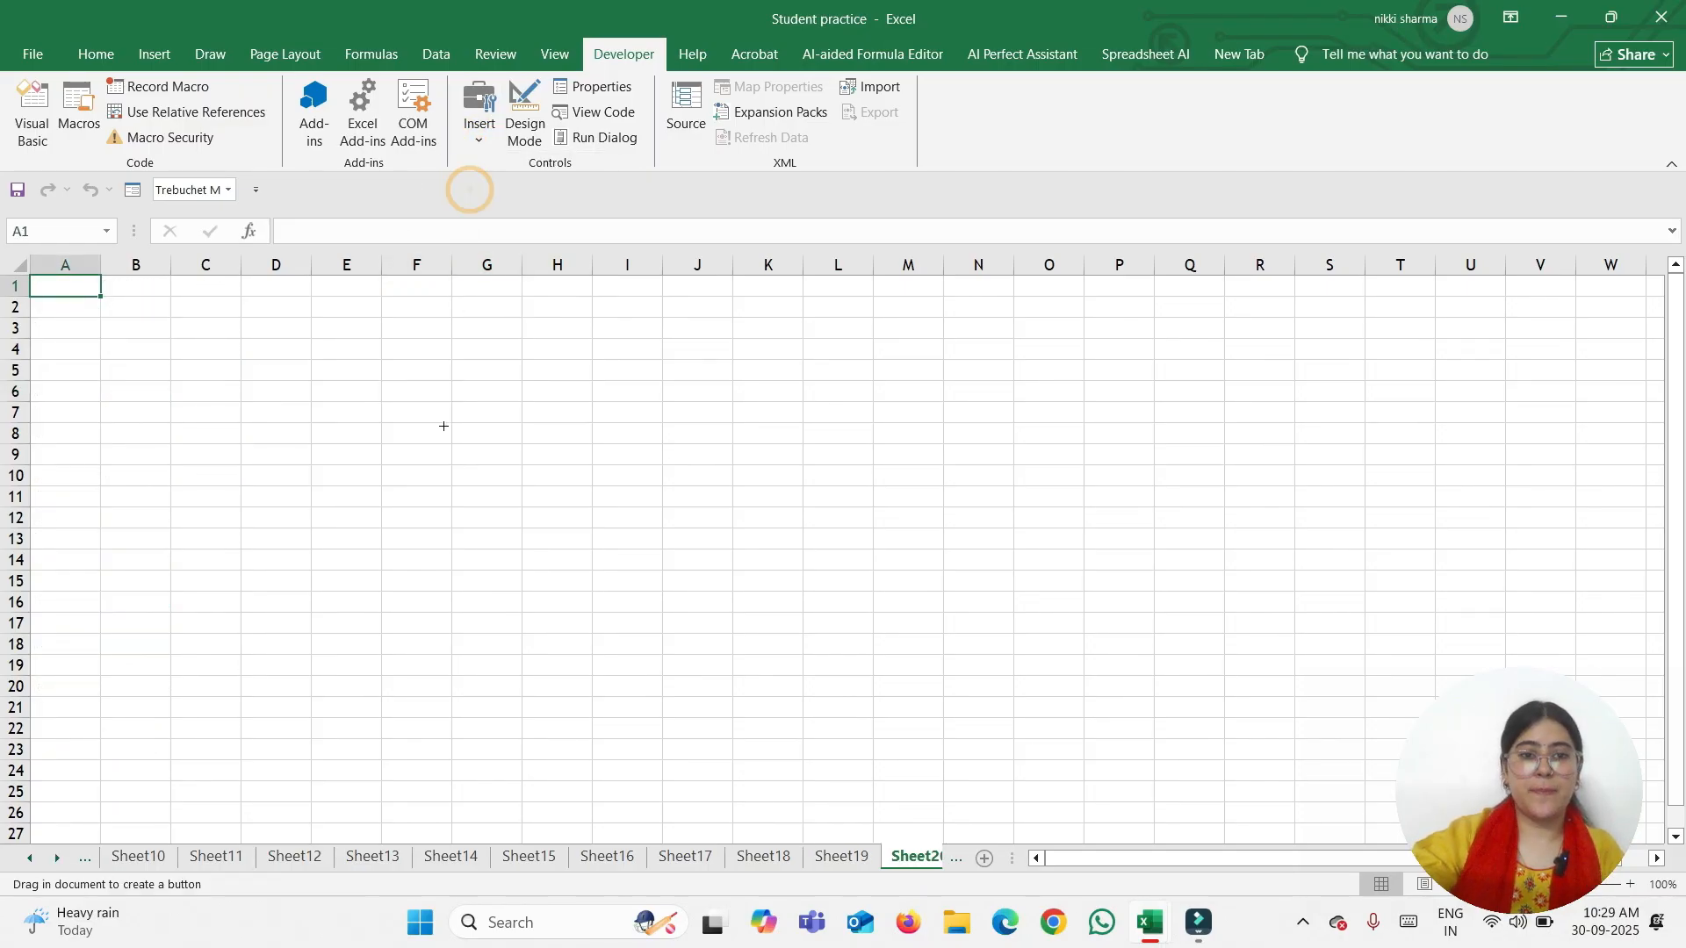
pyautogui.click(481, 136)
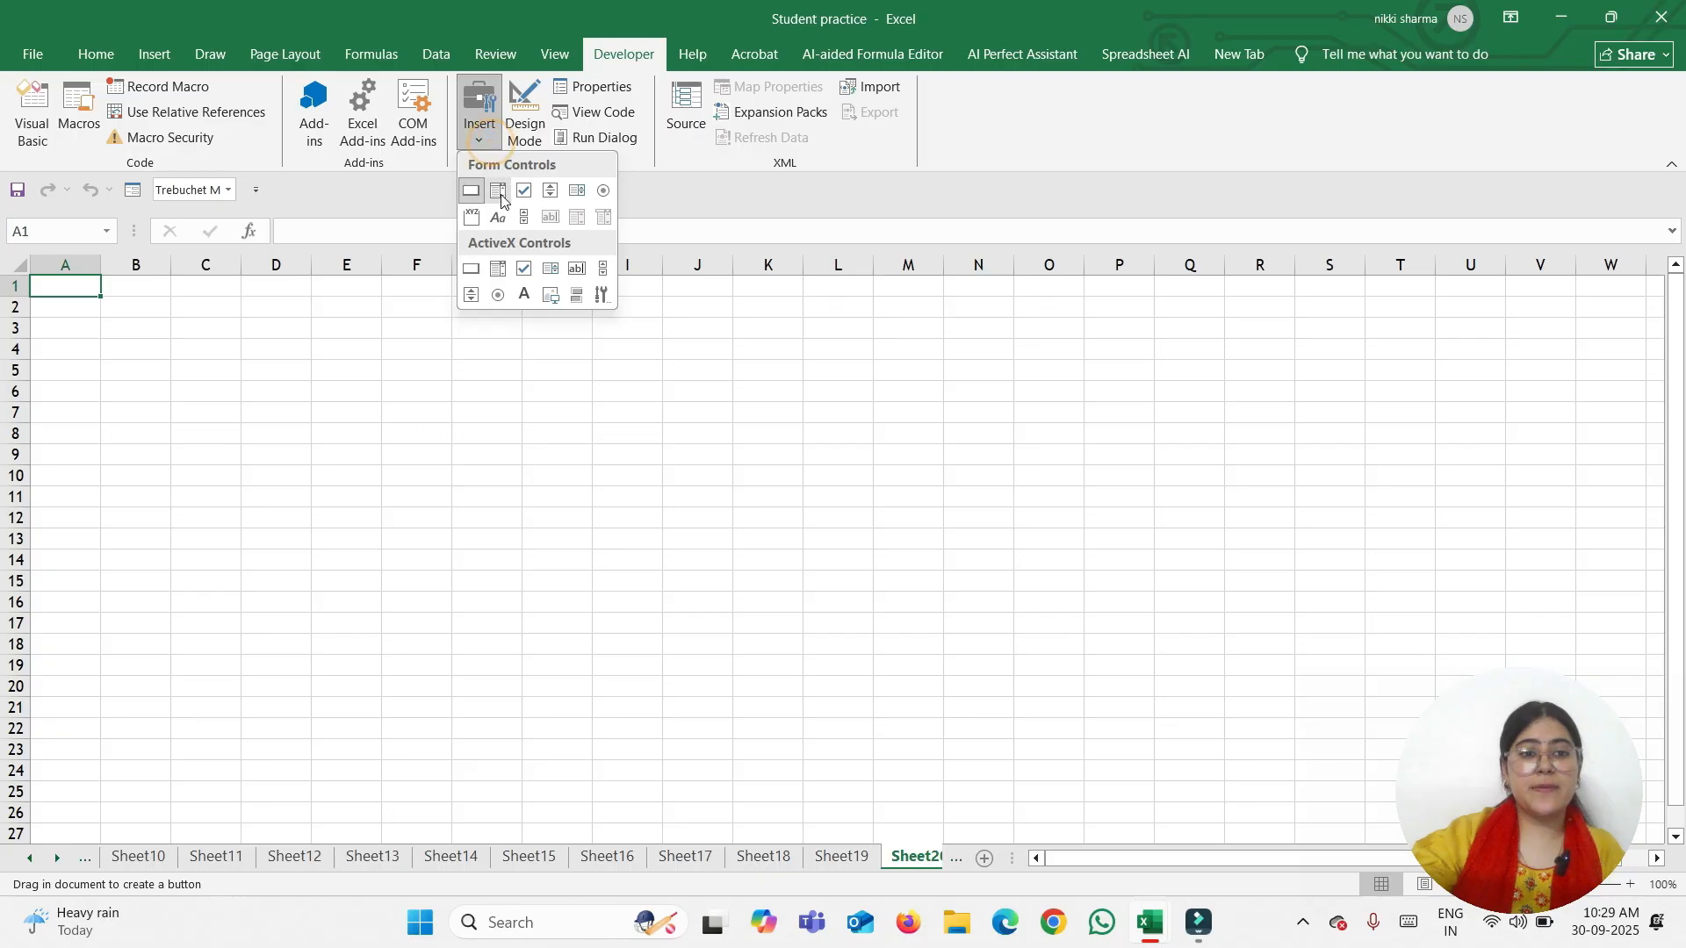
pyautogui.click(501, 201)
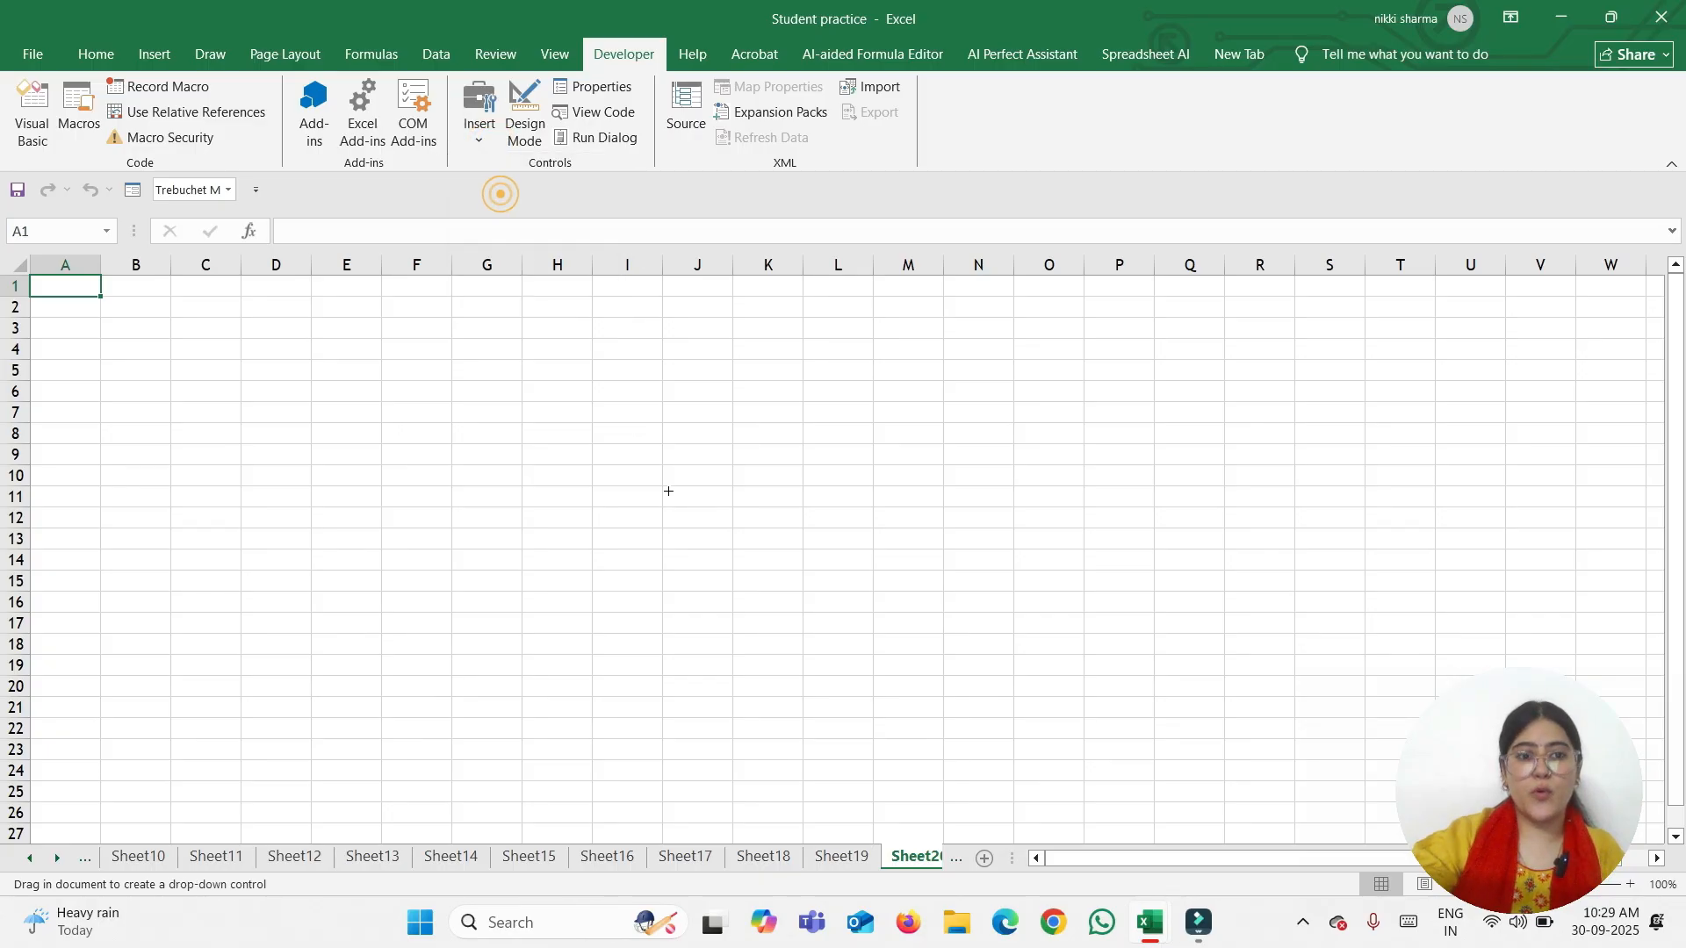
pyautogui.moveTo(177, 320); pyautogui.dragTo(243, 494)
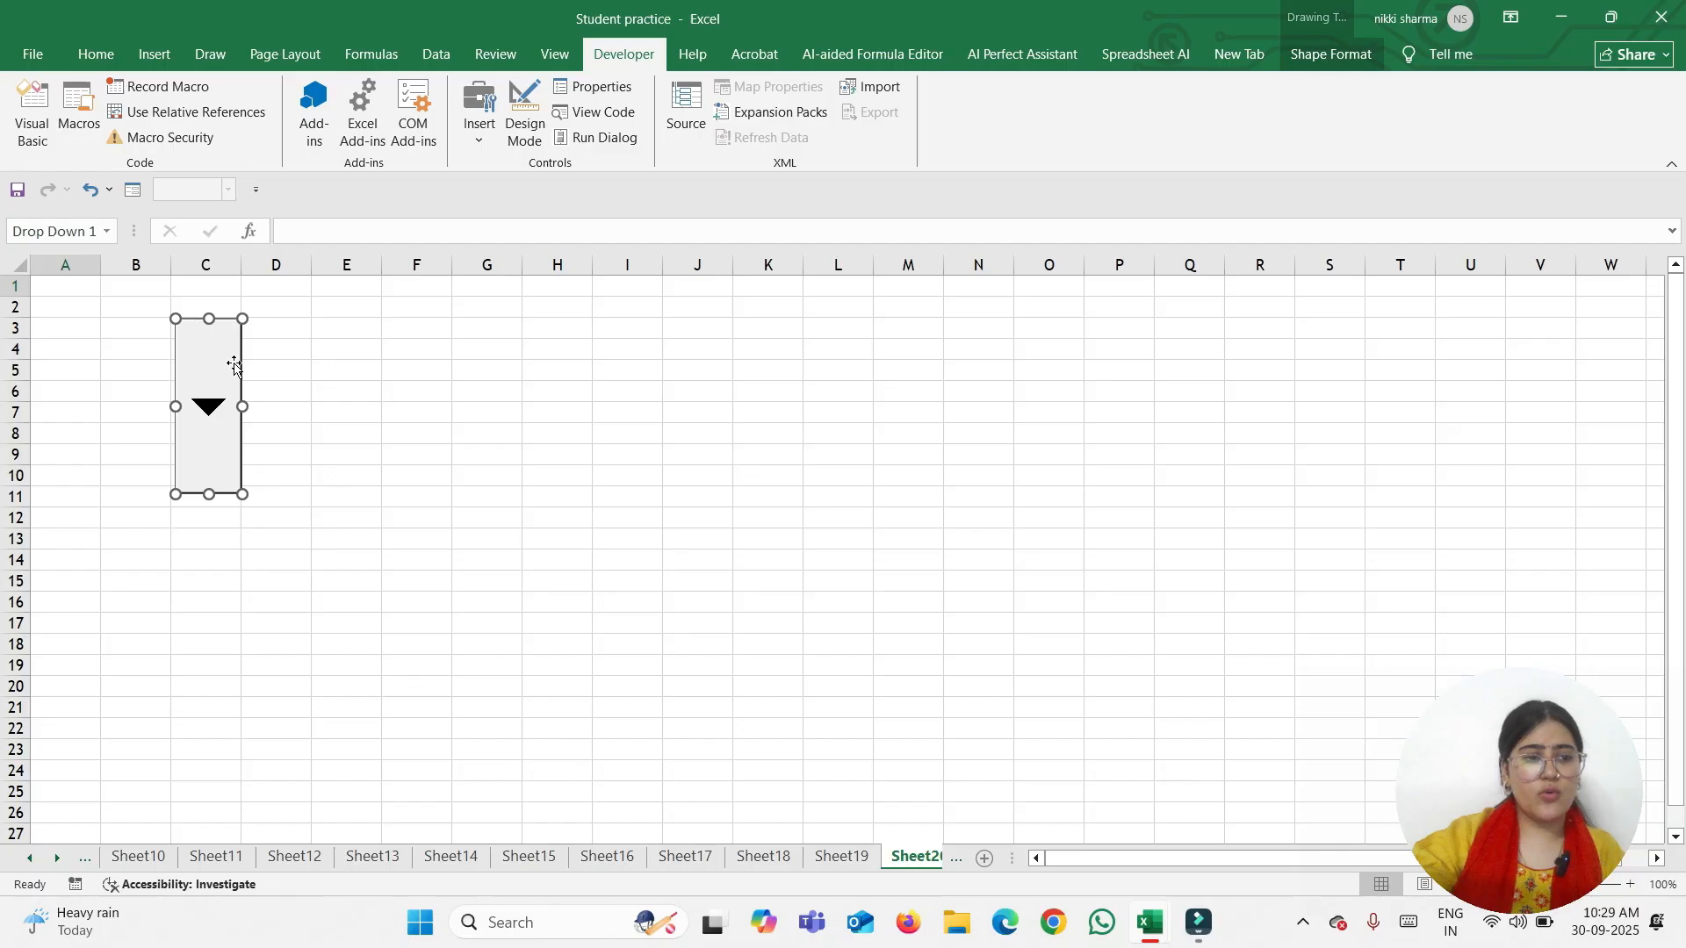
# Test the empty drop-down list, enlarge its top-left corner slightly, then select cell B4
pyautogui.click(323, 391)
pyautogui.click(199, 342)
pyautogui.click(193, 328)
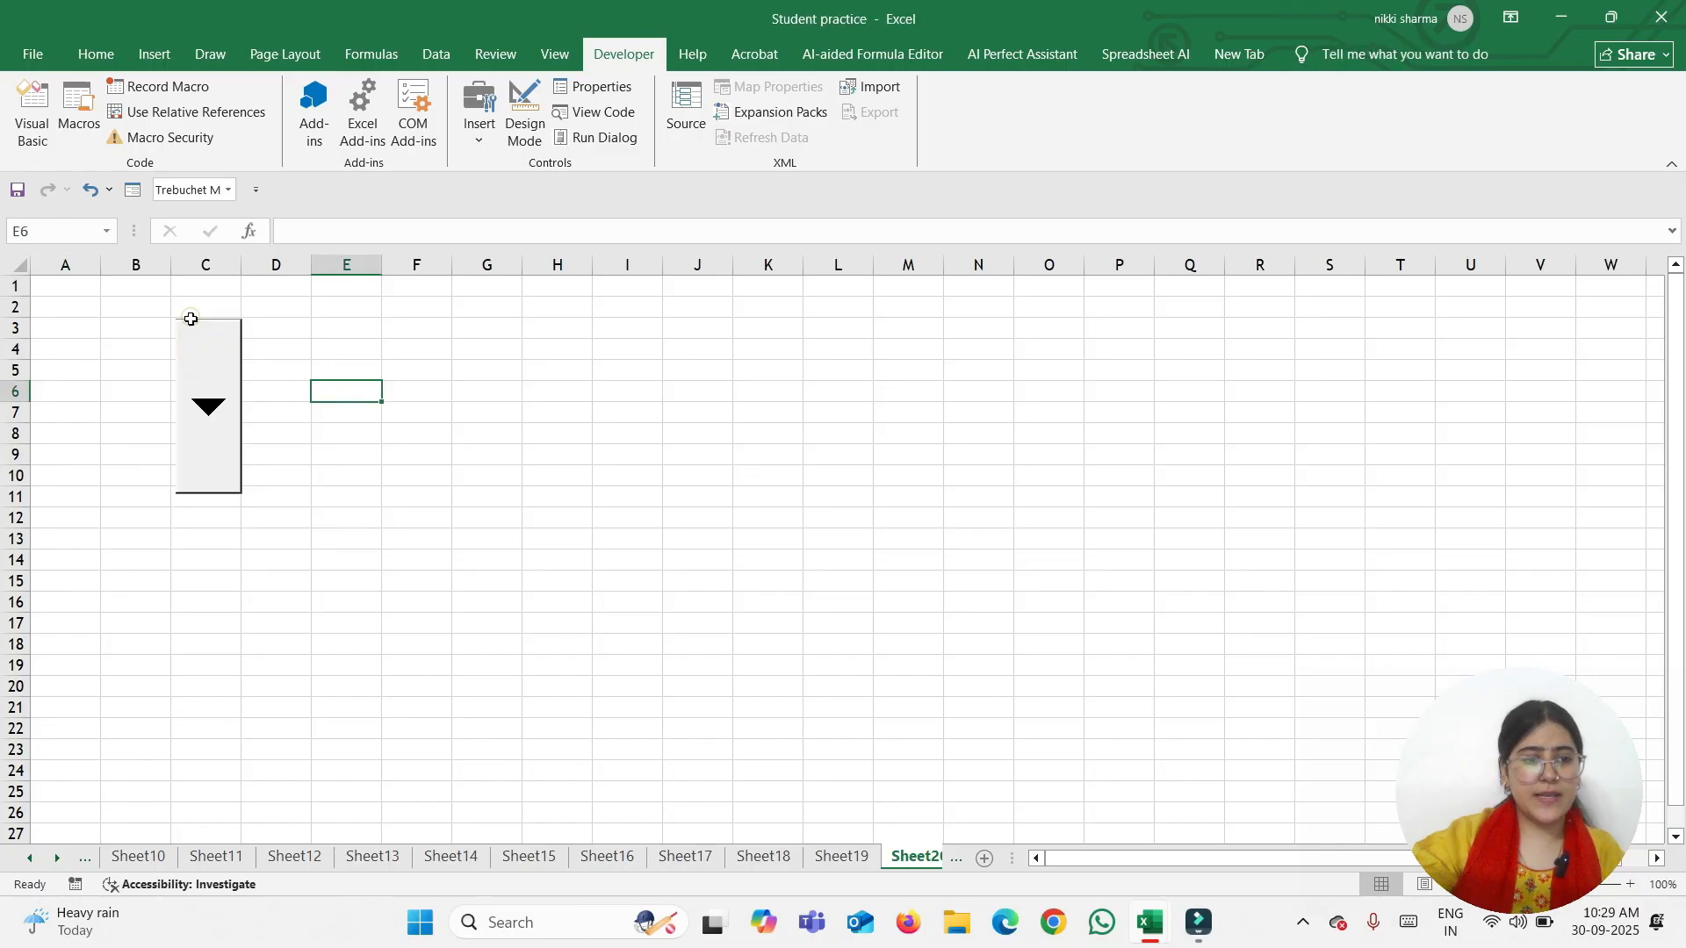
pyautogui.rightClick(235, 474)
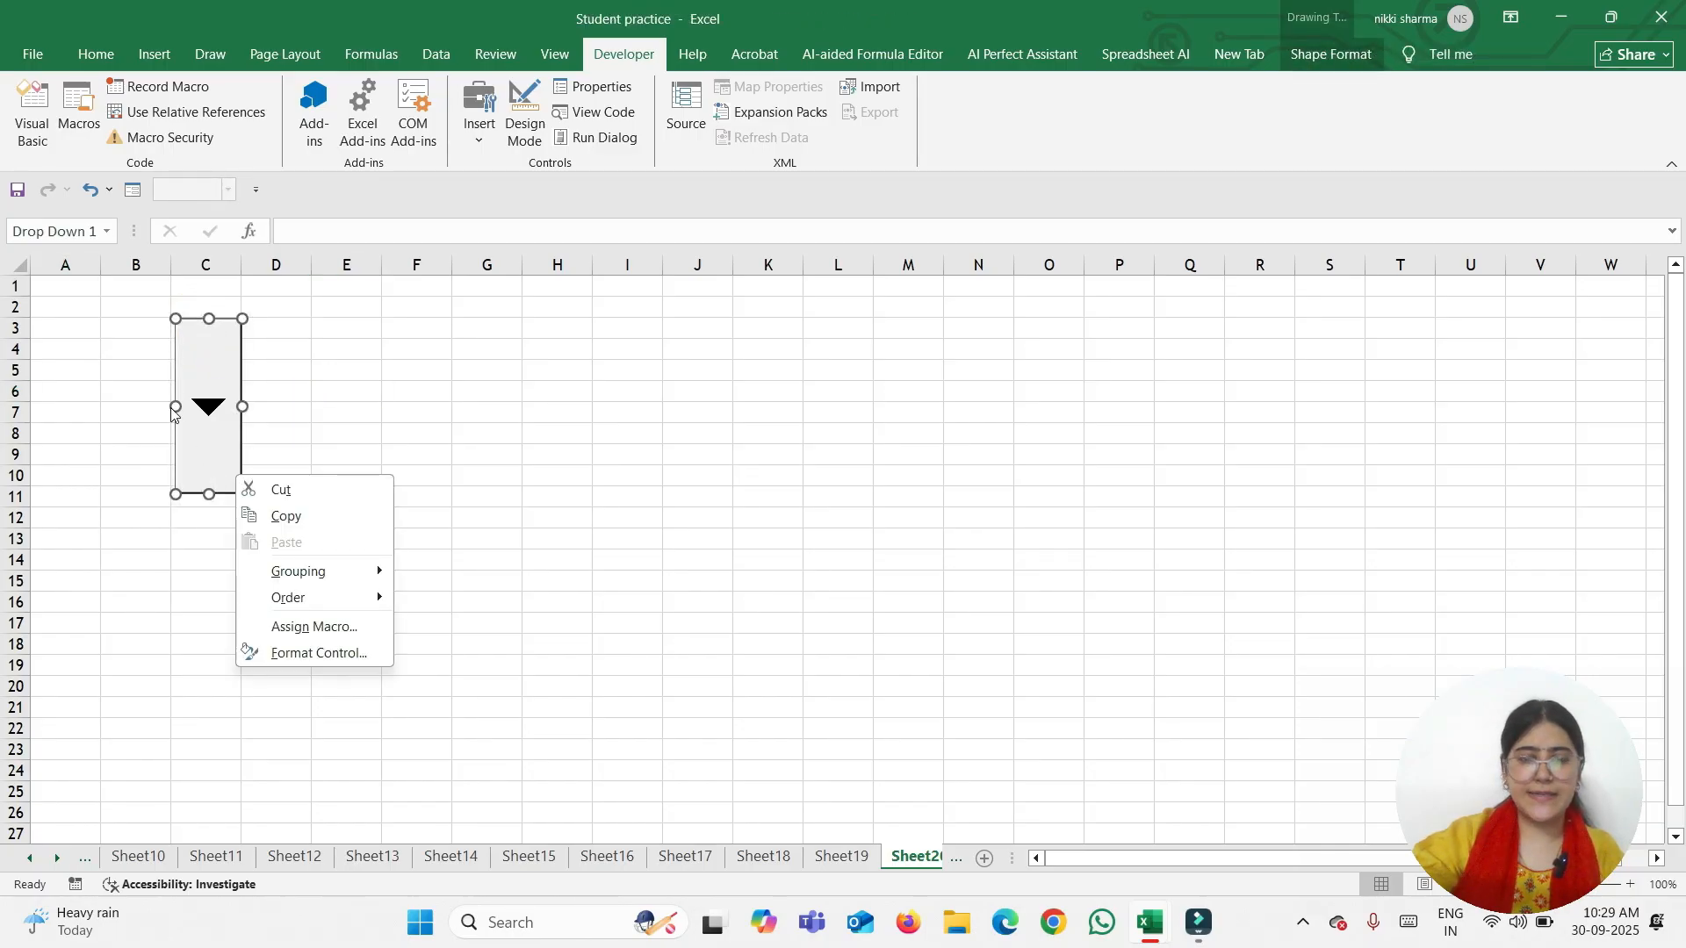
pyautogui.click(178, 321)
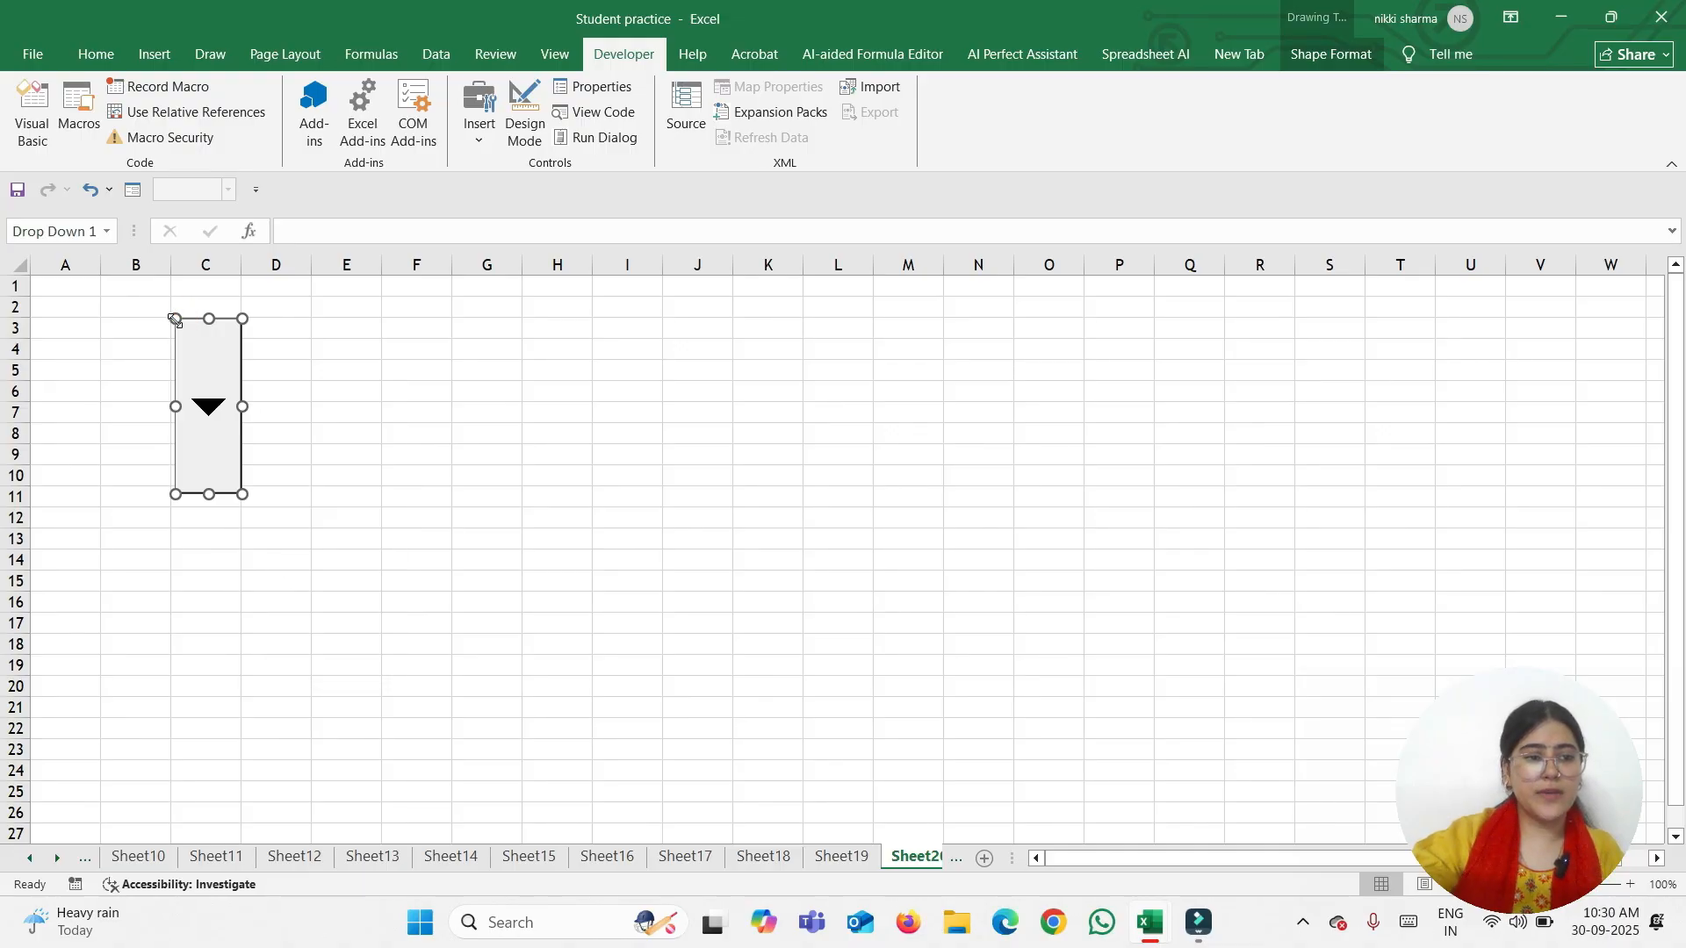
pyautogui.moveTo(176, 318); pyautogui.dragTo(174, 315)
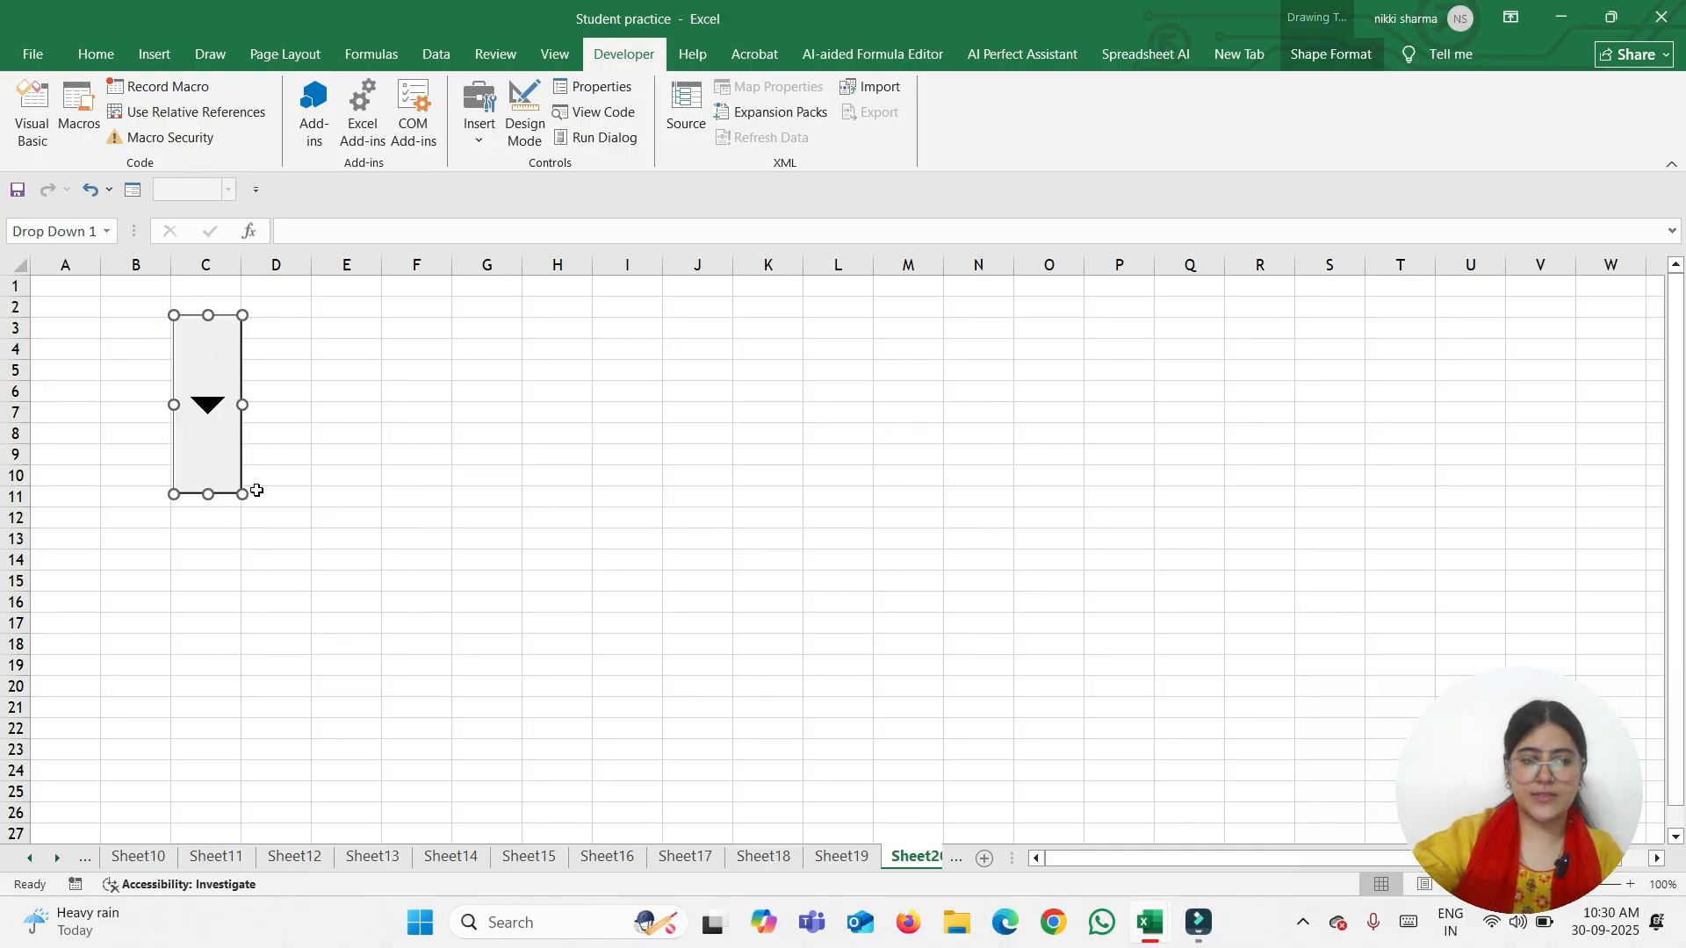
pyautogui.click(345, 459)
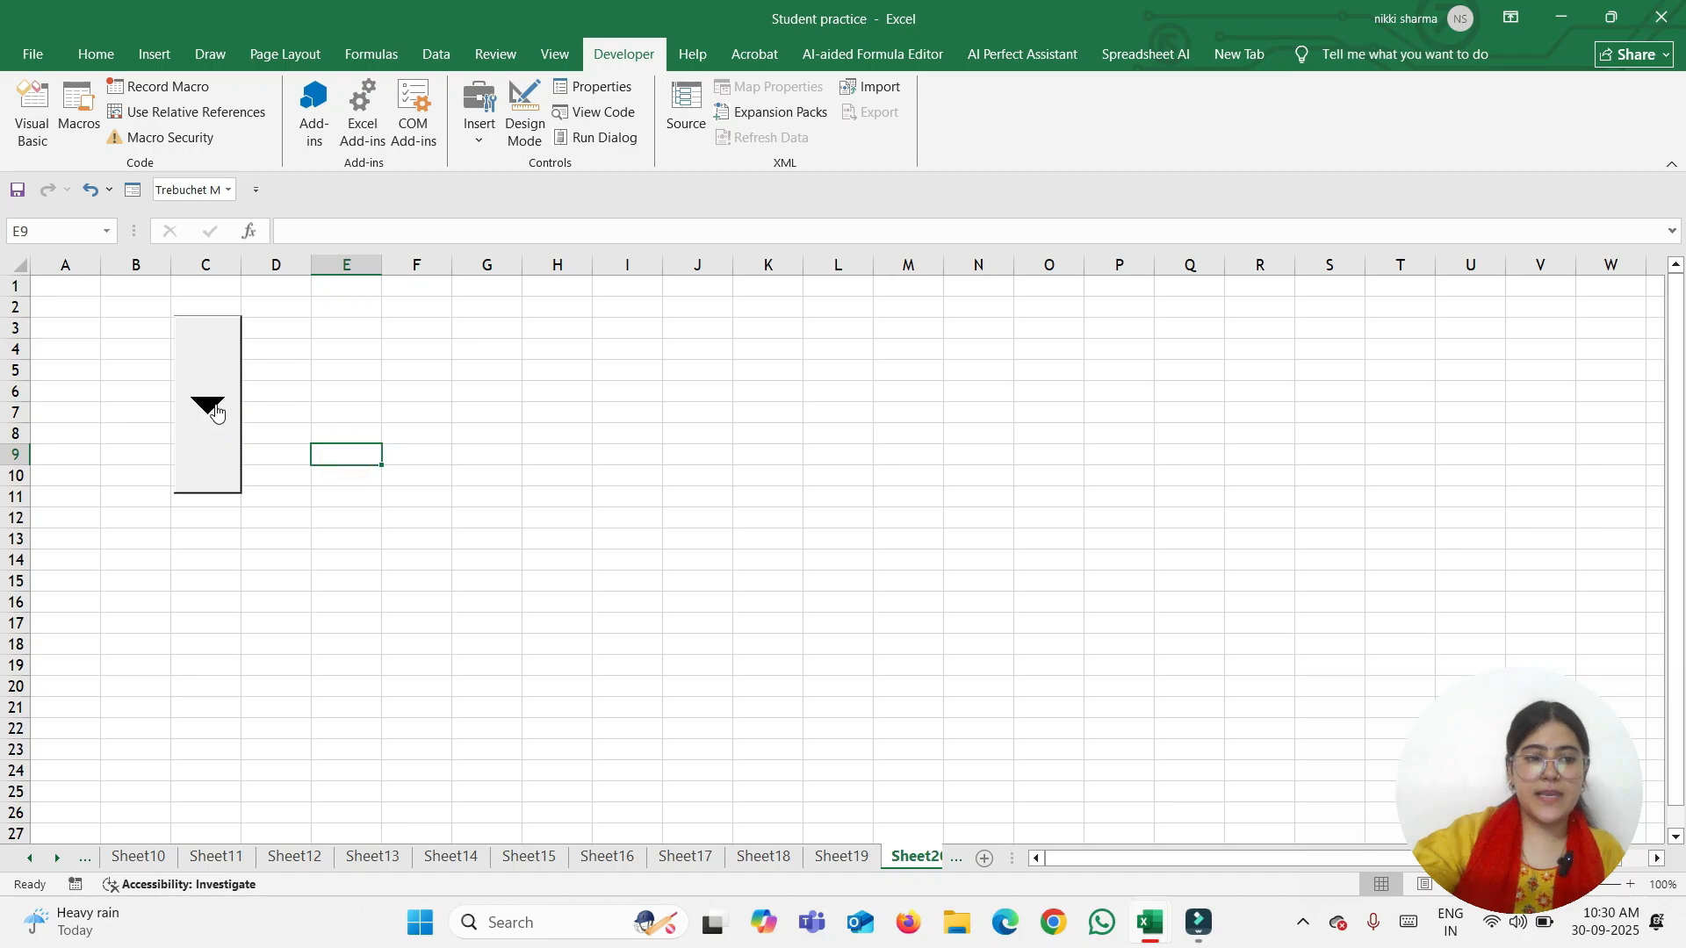
pyautogui.click(215, 406)
pyautogui.click(207, 408)
pyautogui.click(205, 411)
pyautogui.click(204, 419)
pyautogui.click(205, 415)
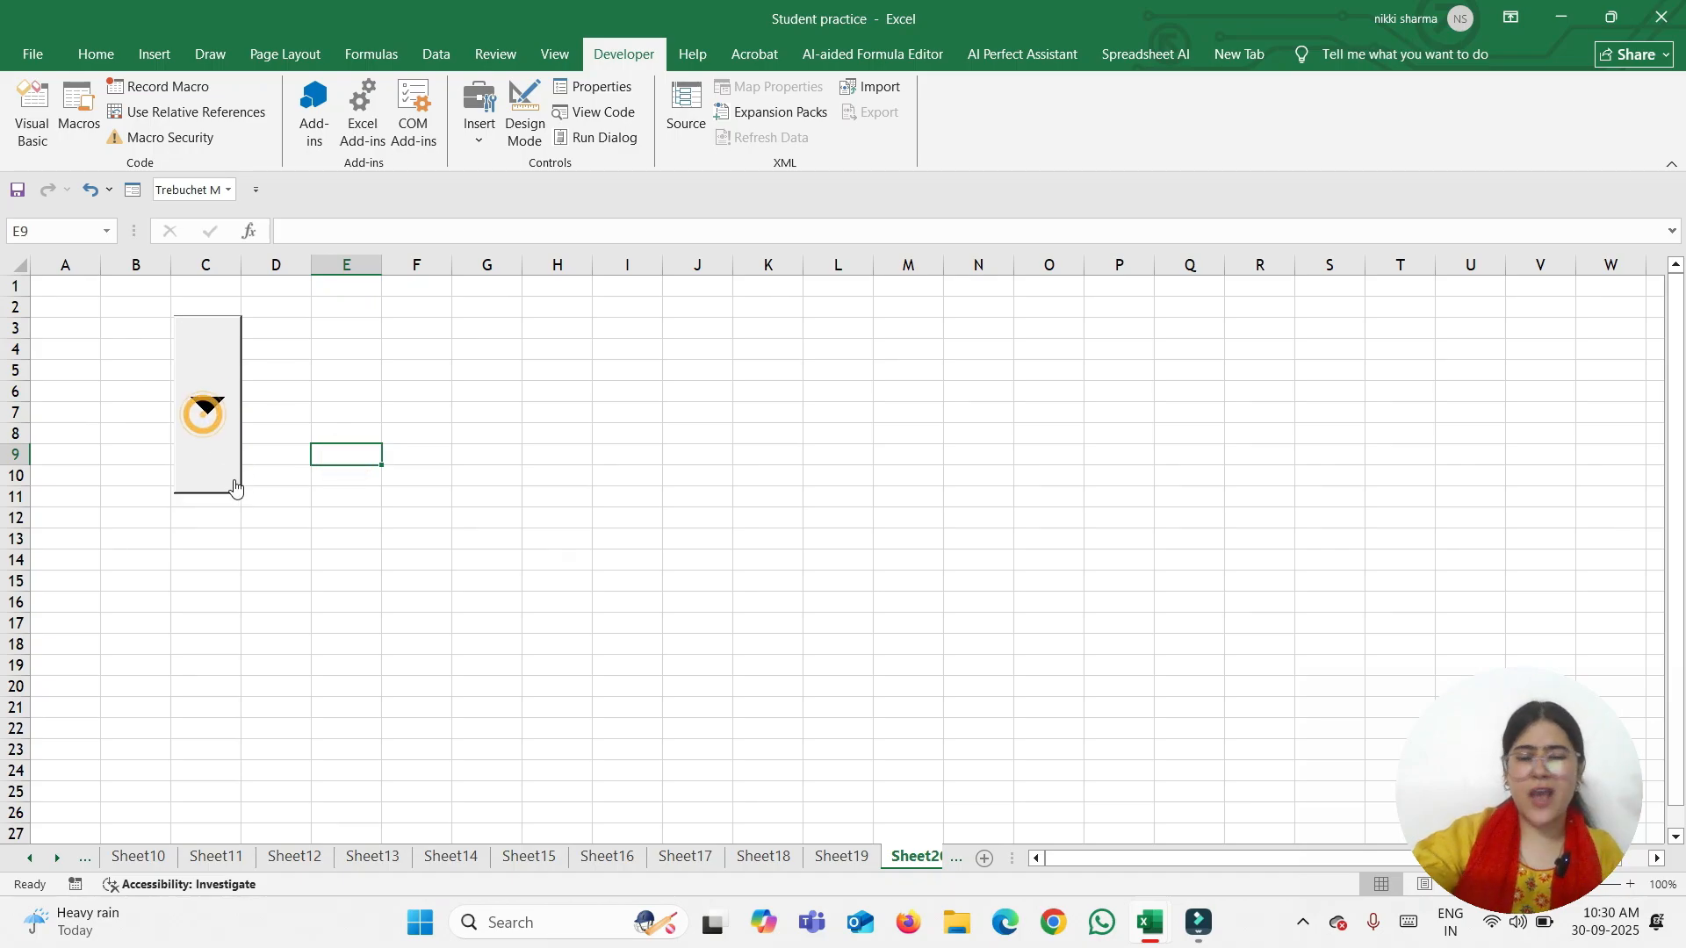
pyautogui.click(111, 357)
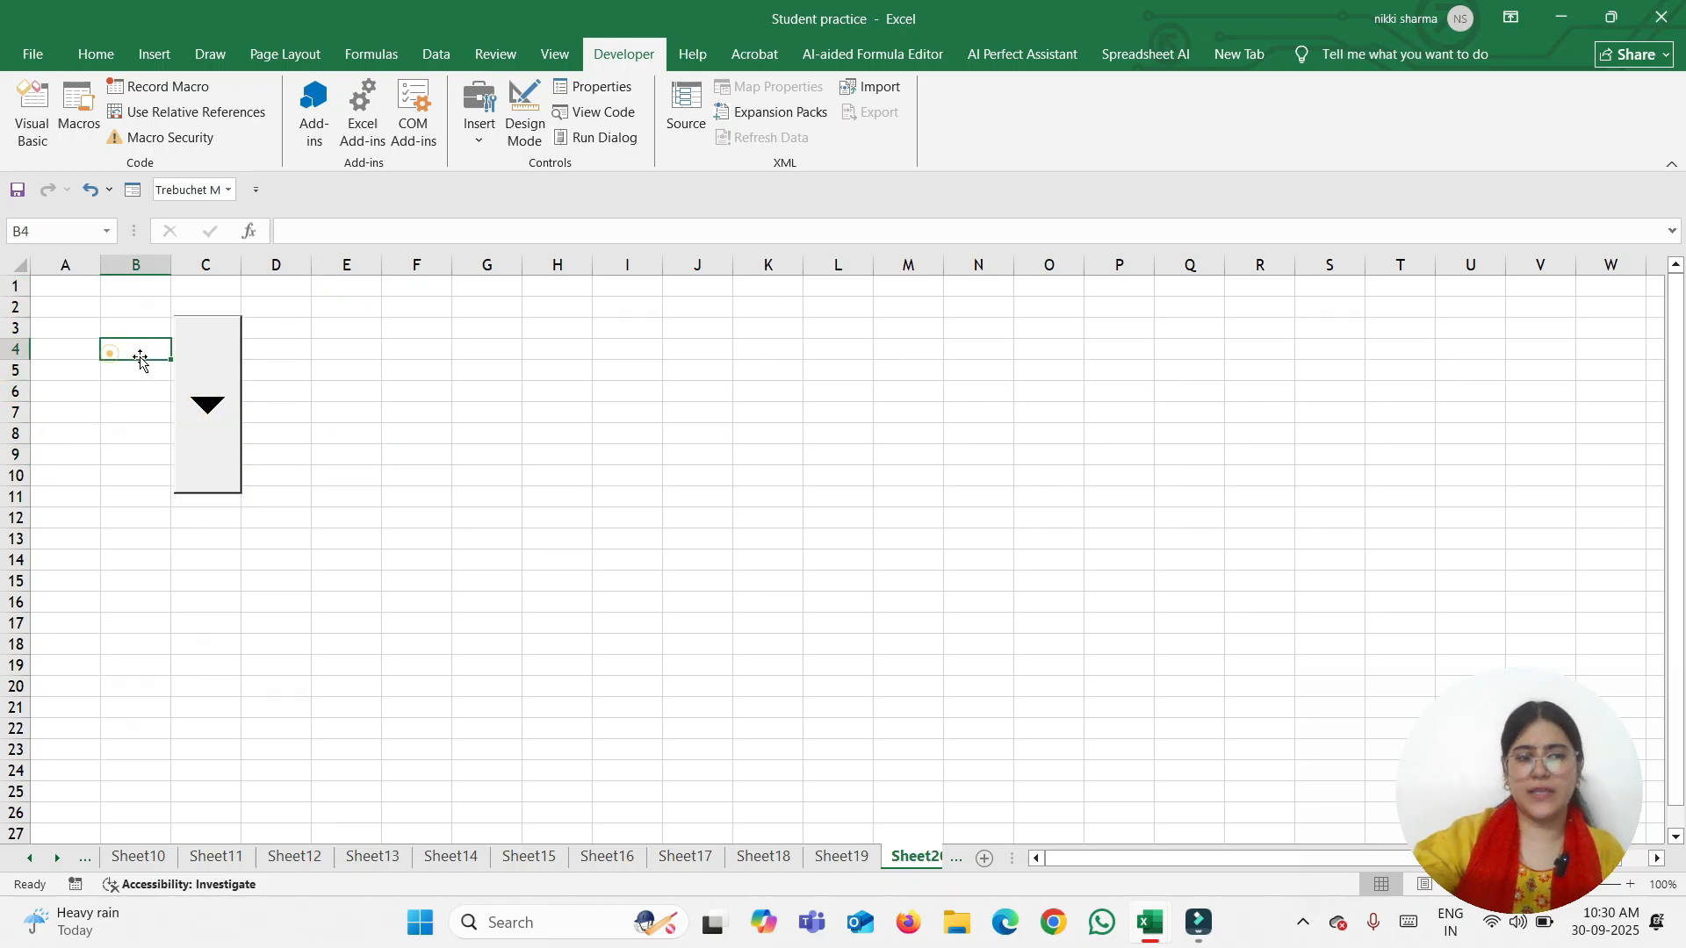
# Open and cancel Drop Down 1's Format Control, then drag it from column C to column G
pyautogui.rightClick(201, 379)
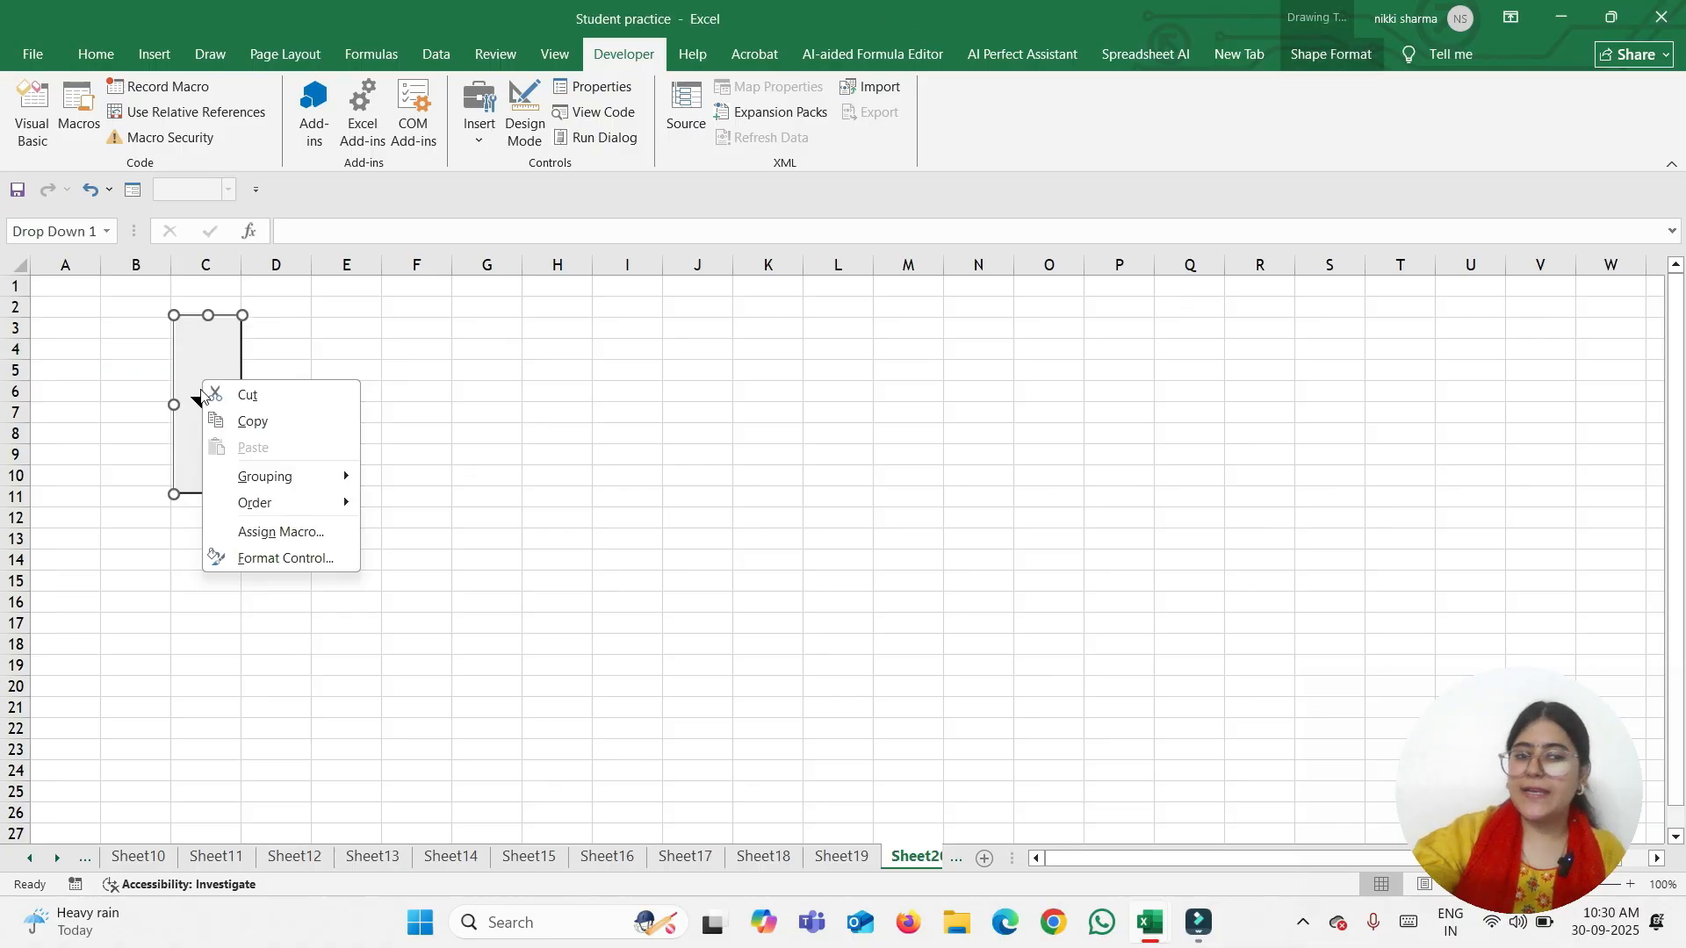
pyautogui.click(302, 561)
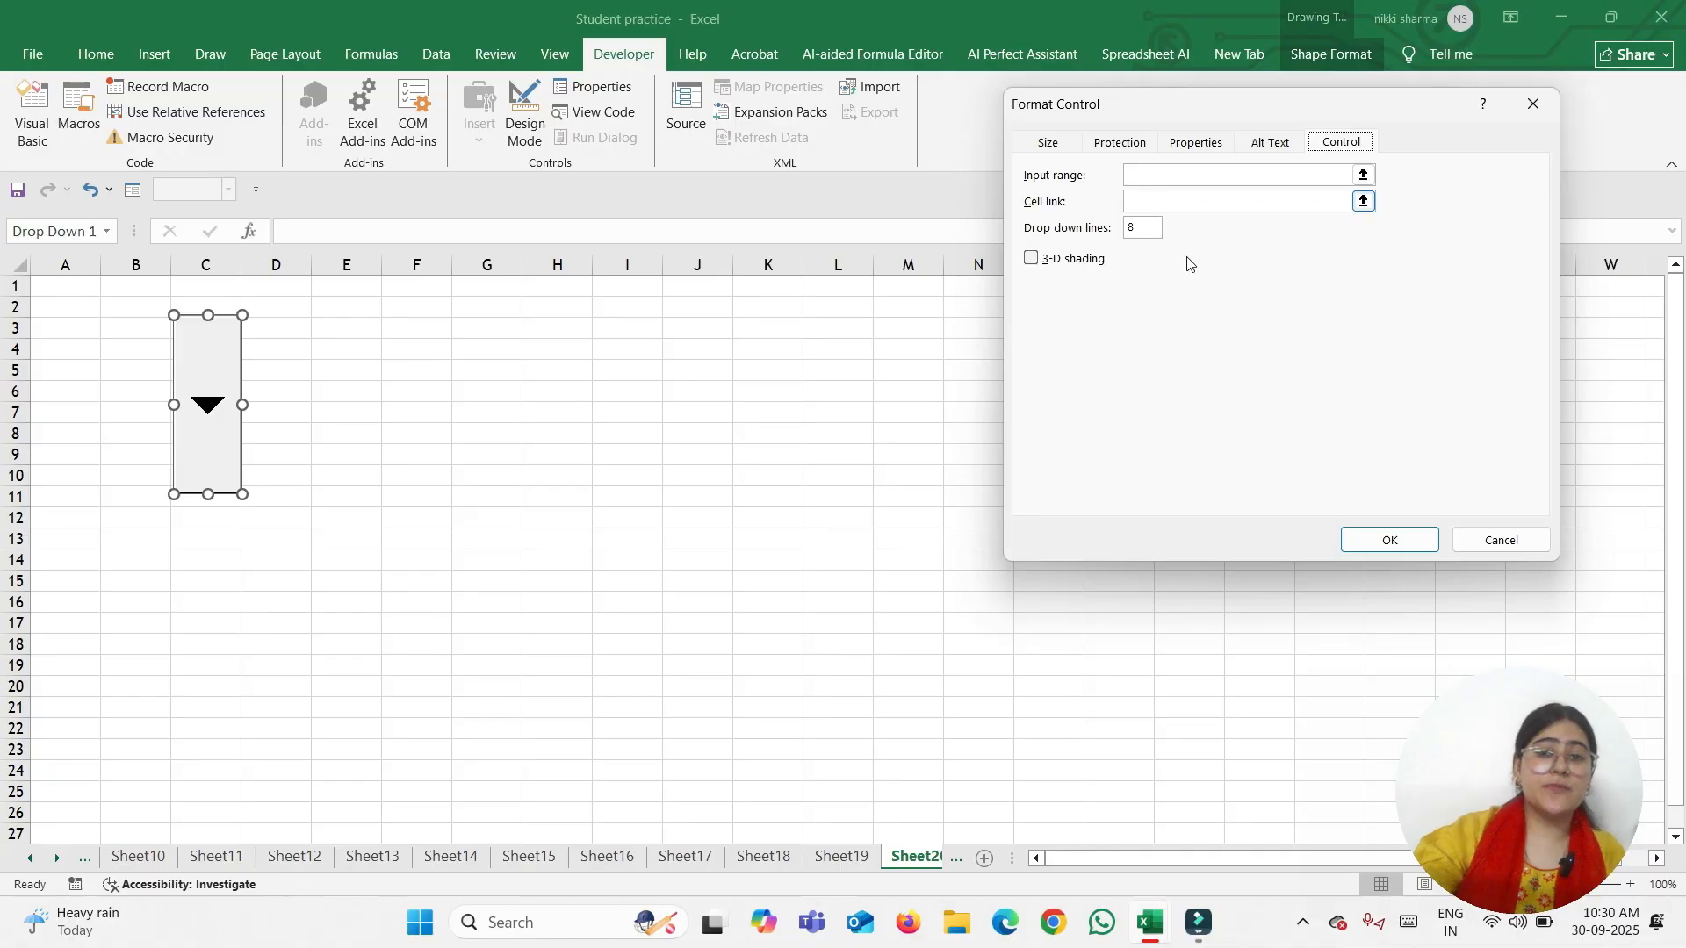
pyautogui.click(1501, 540)
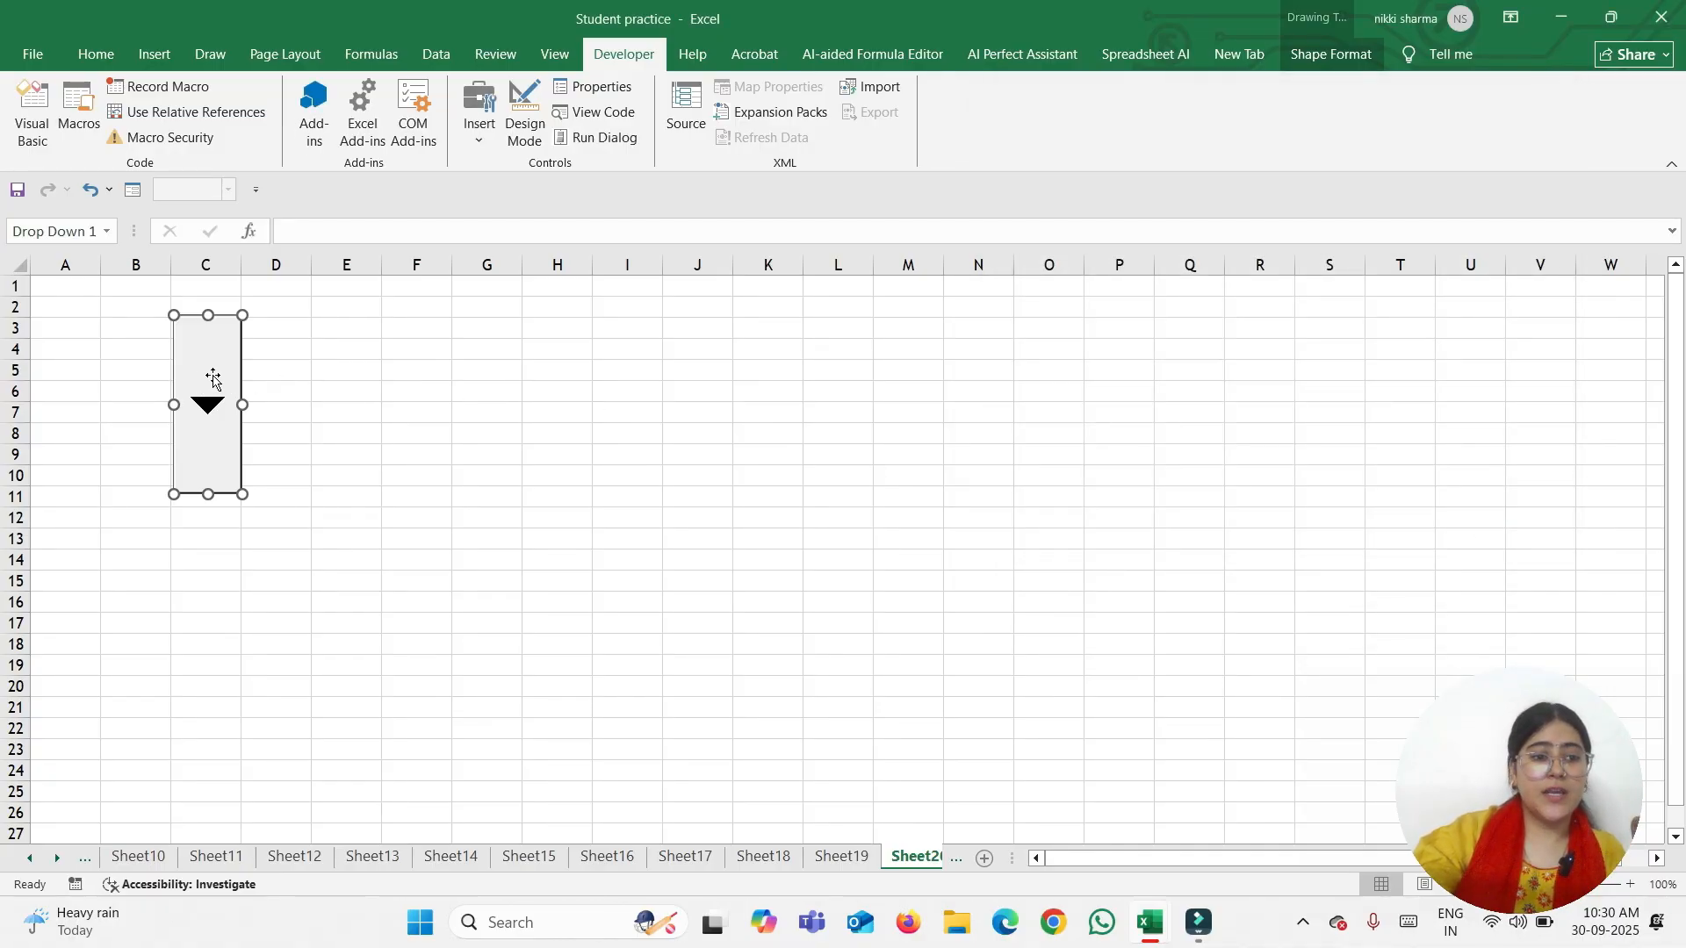
pyautogui.moveTo(196, 328); pyautogui.dragTo(472, 319)
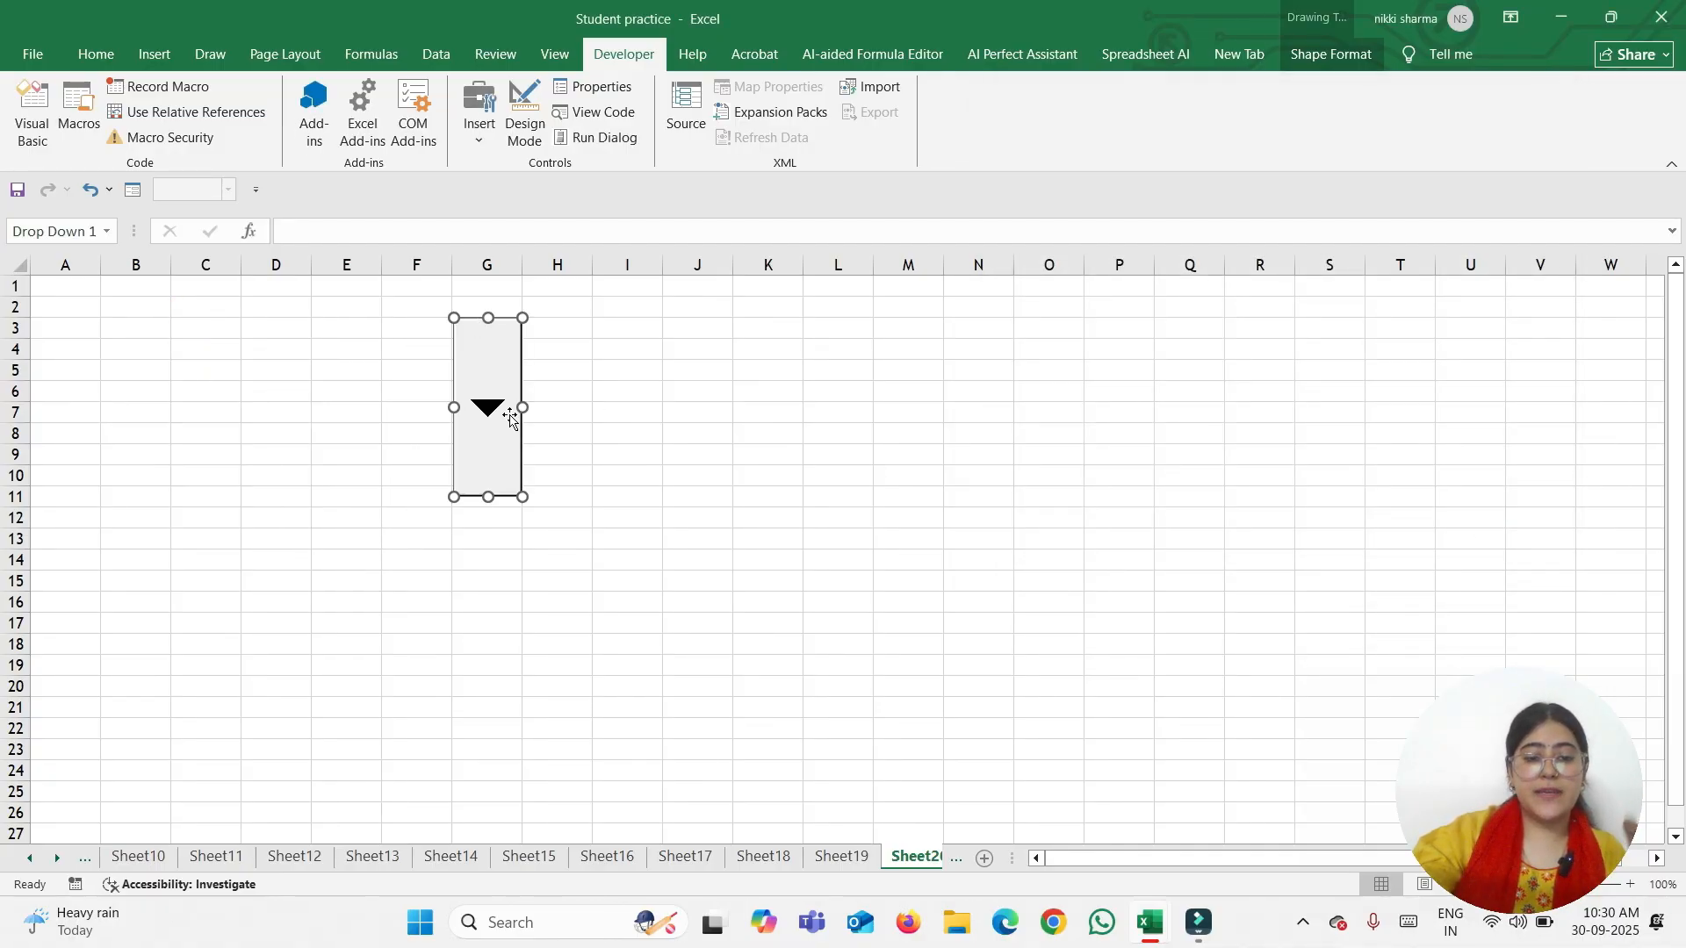
# Go back to Sheet9 and copy the item names Keyboard through UPS from A2:A6
pyautogui.click(841, 856)
pyautogui.click(763, 856)
pyautogui.click(685, 856)
pyautogui.click(608, 856)
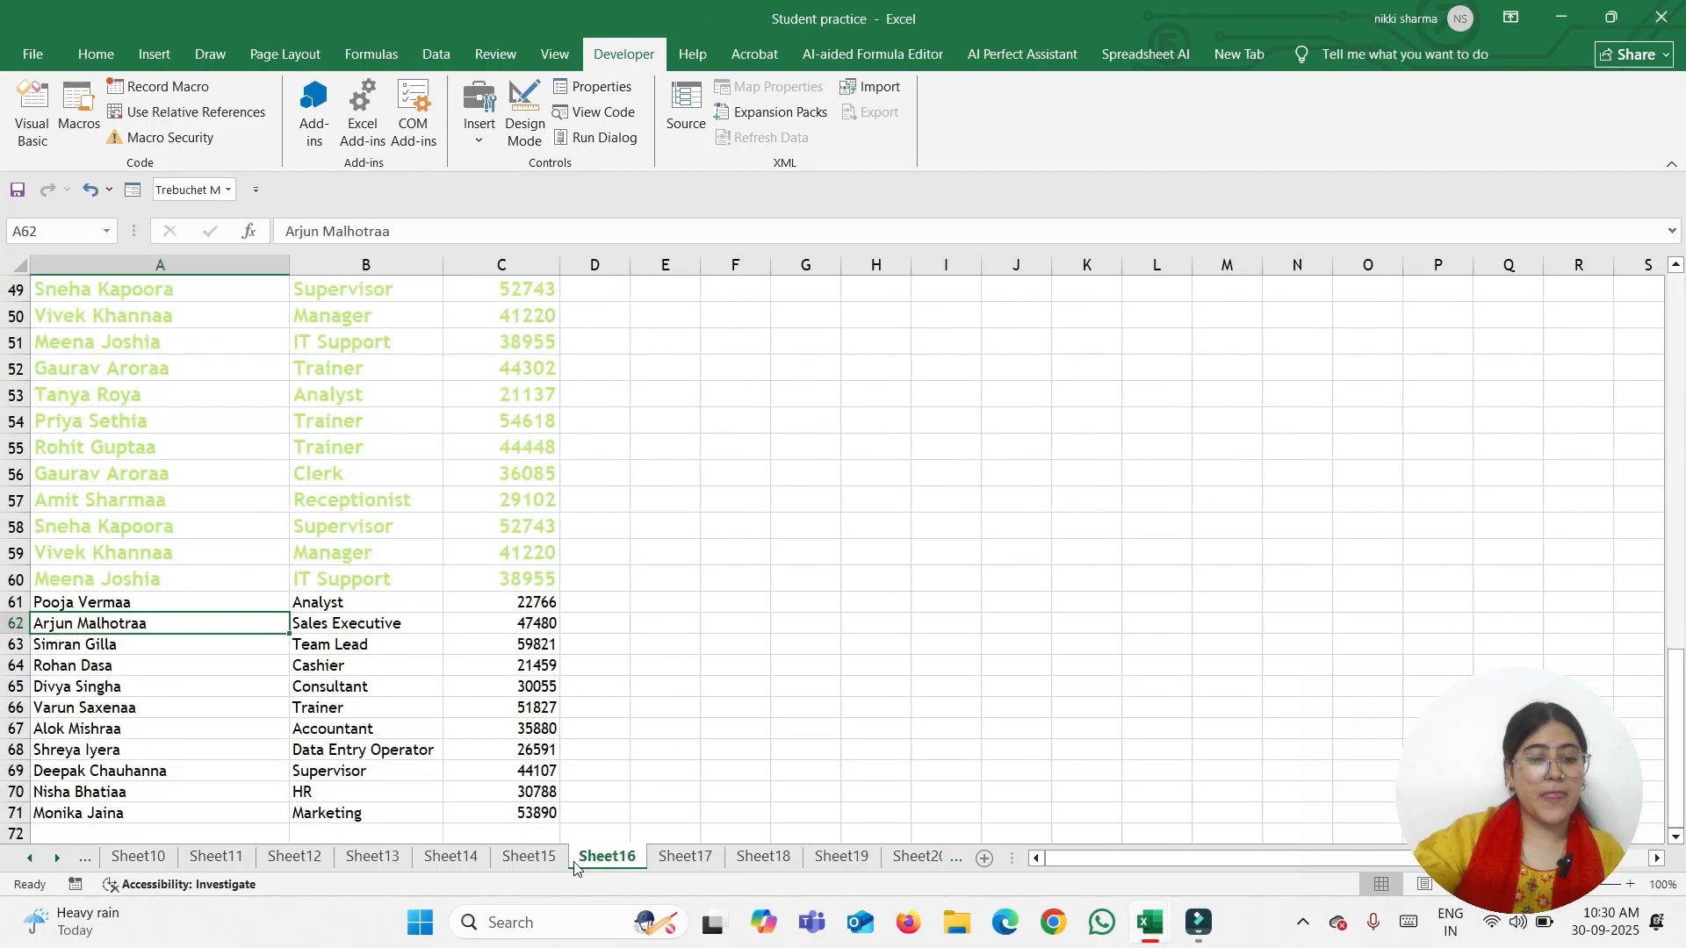
pyautogui.click(529, 858)
pyautogui.click(450, 858)
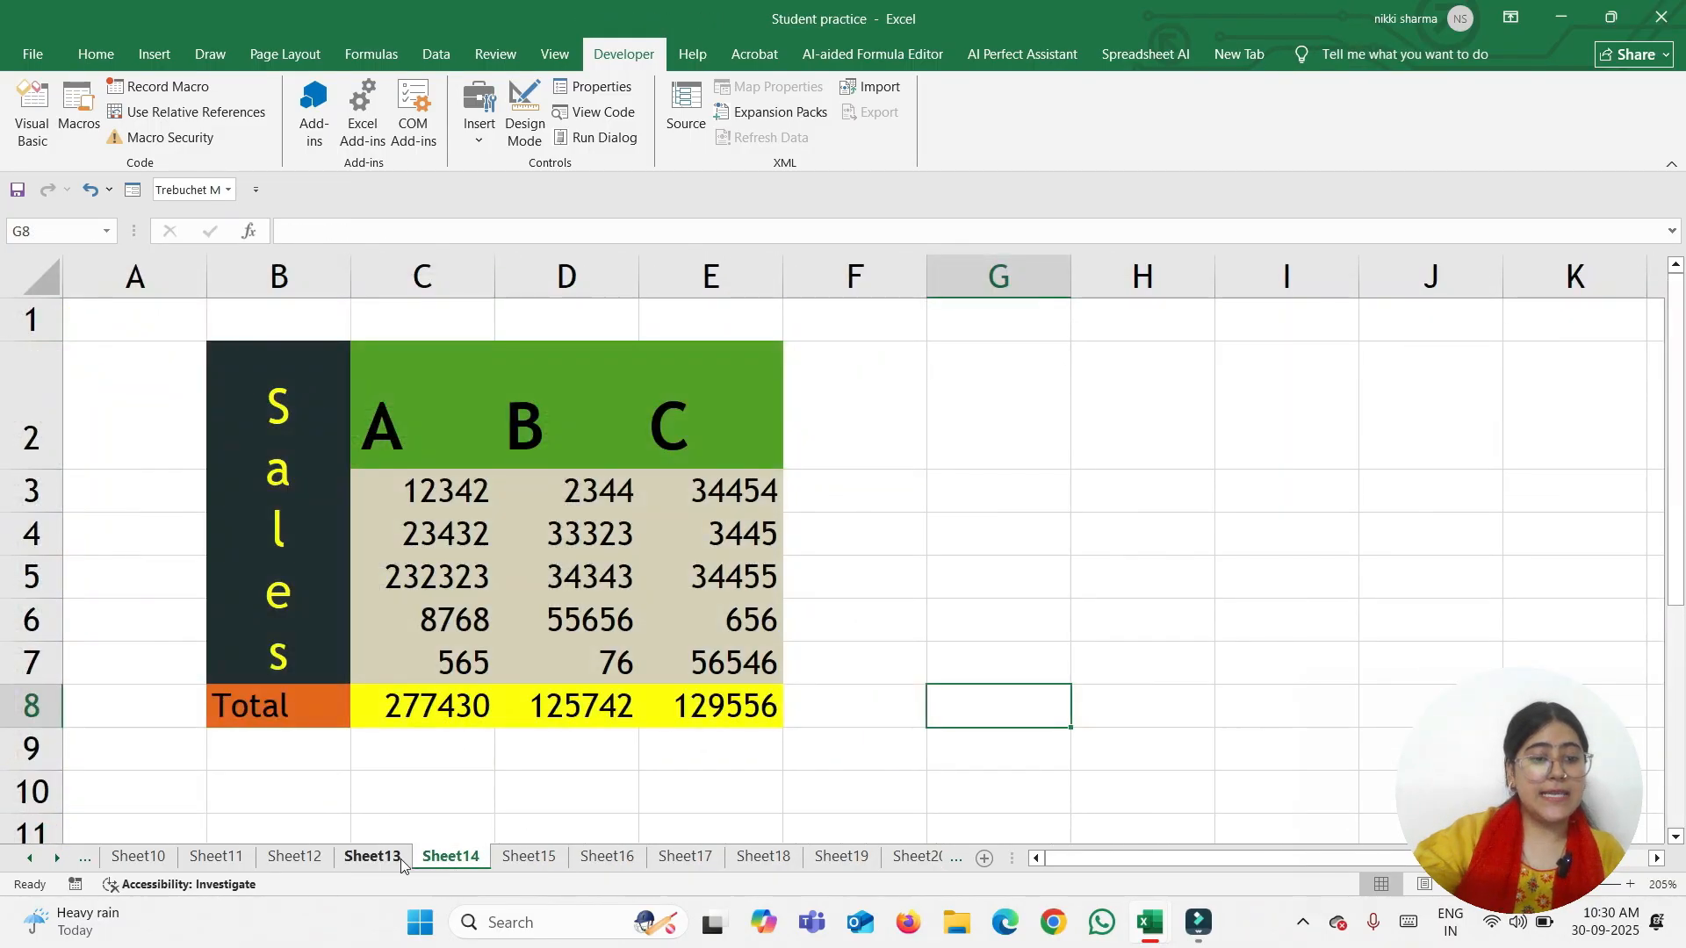
pyautogui.click(372, 856)
pyautogui.click(295, 856)
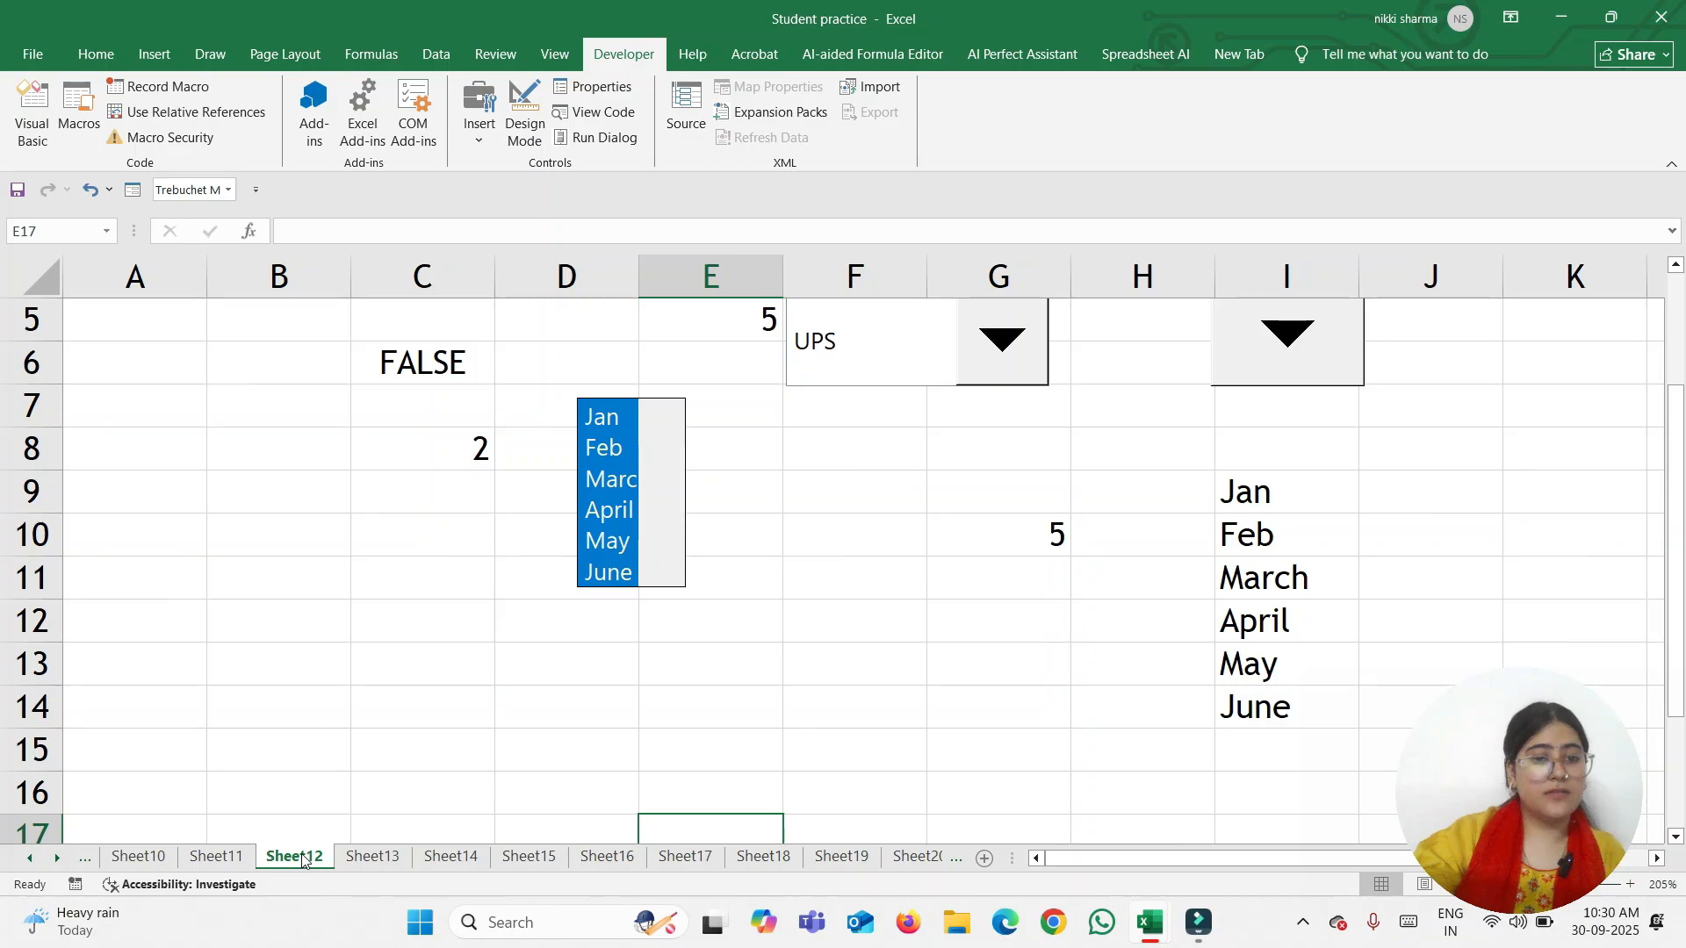
pyautogui.click(209, 858)
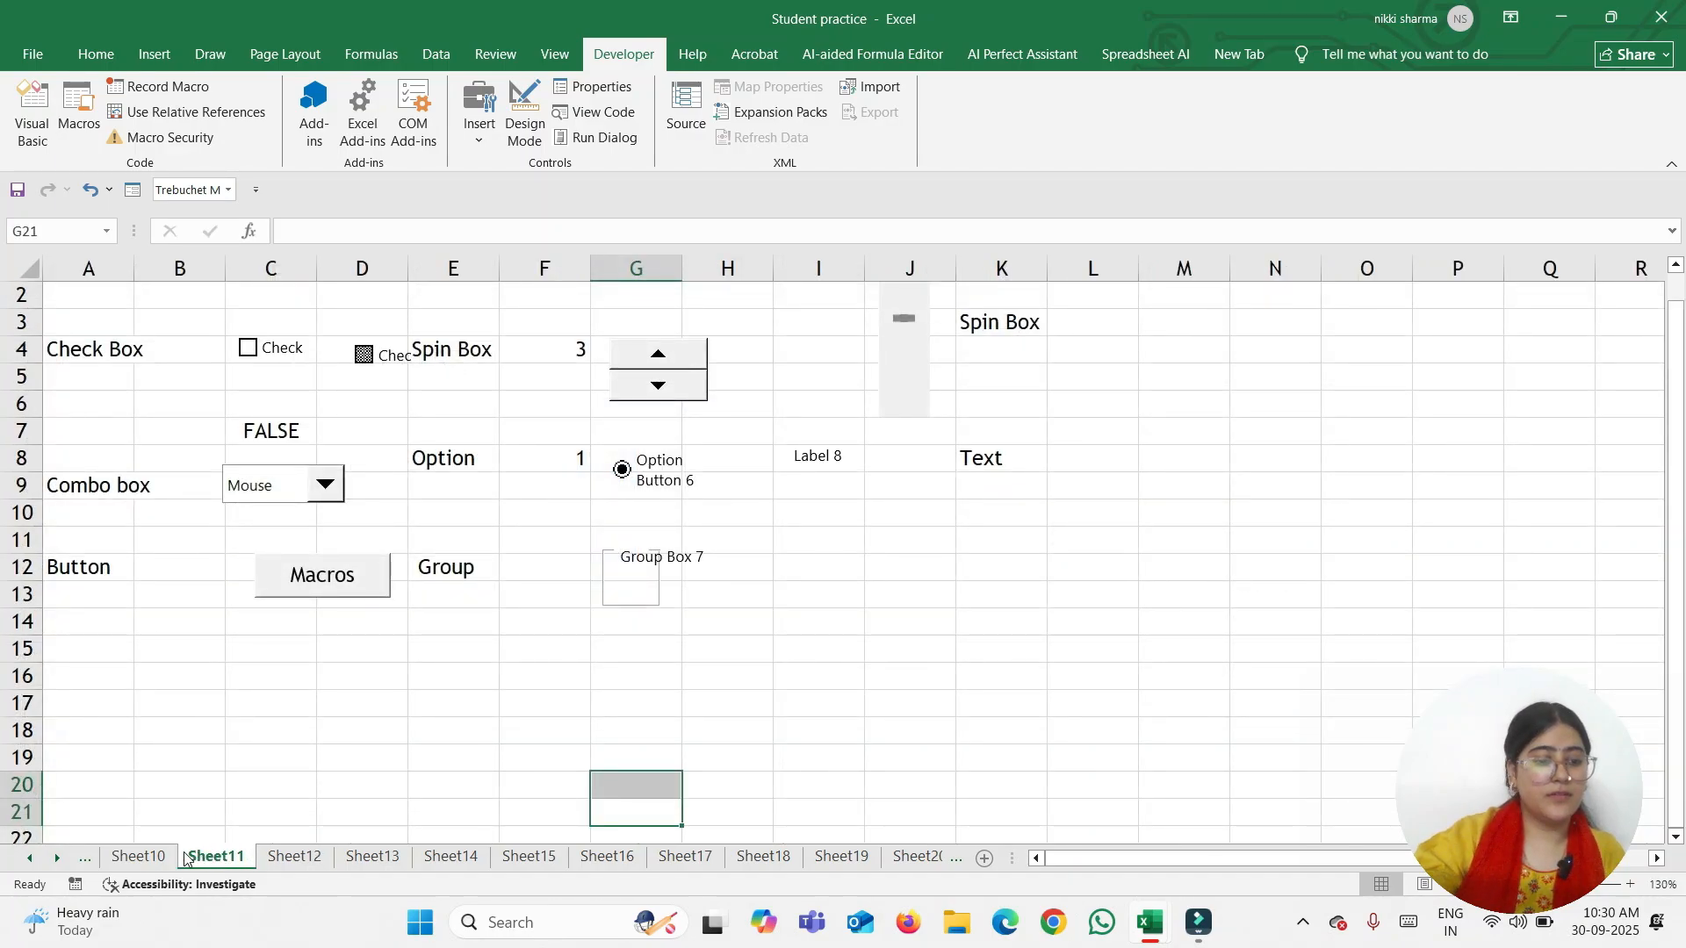
pyautogui.click(122, 855)
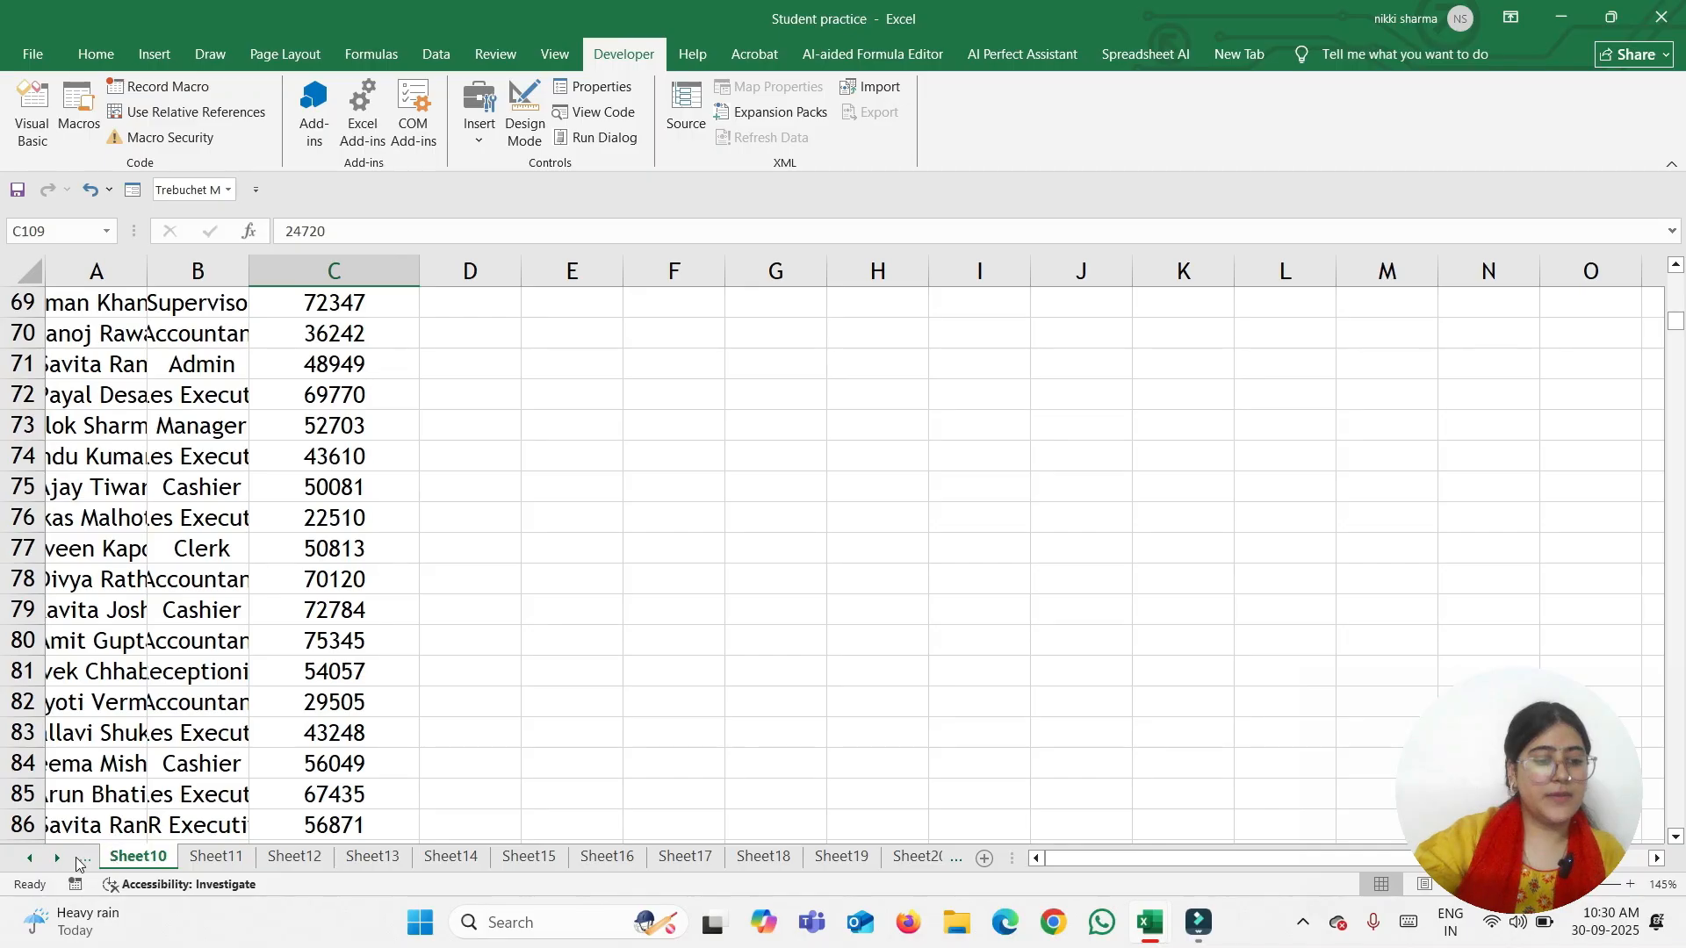
pyautogui.click(85, 861)
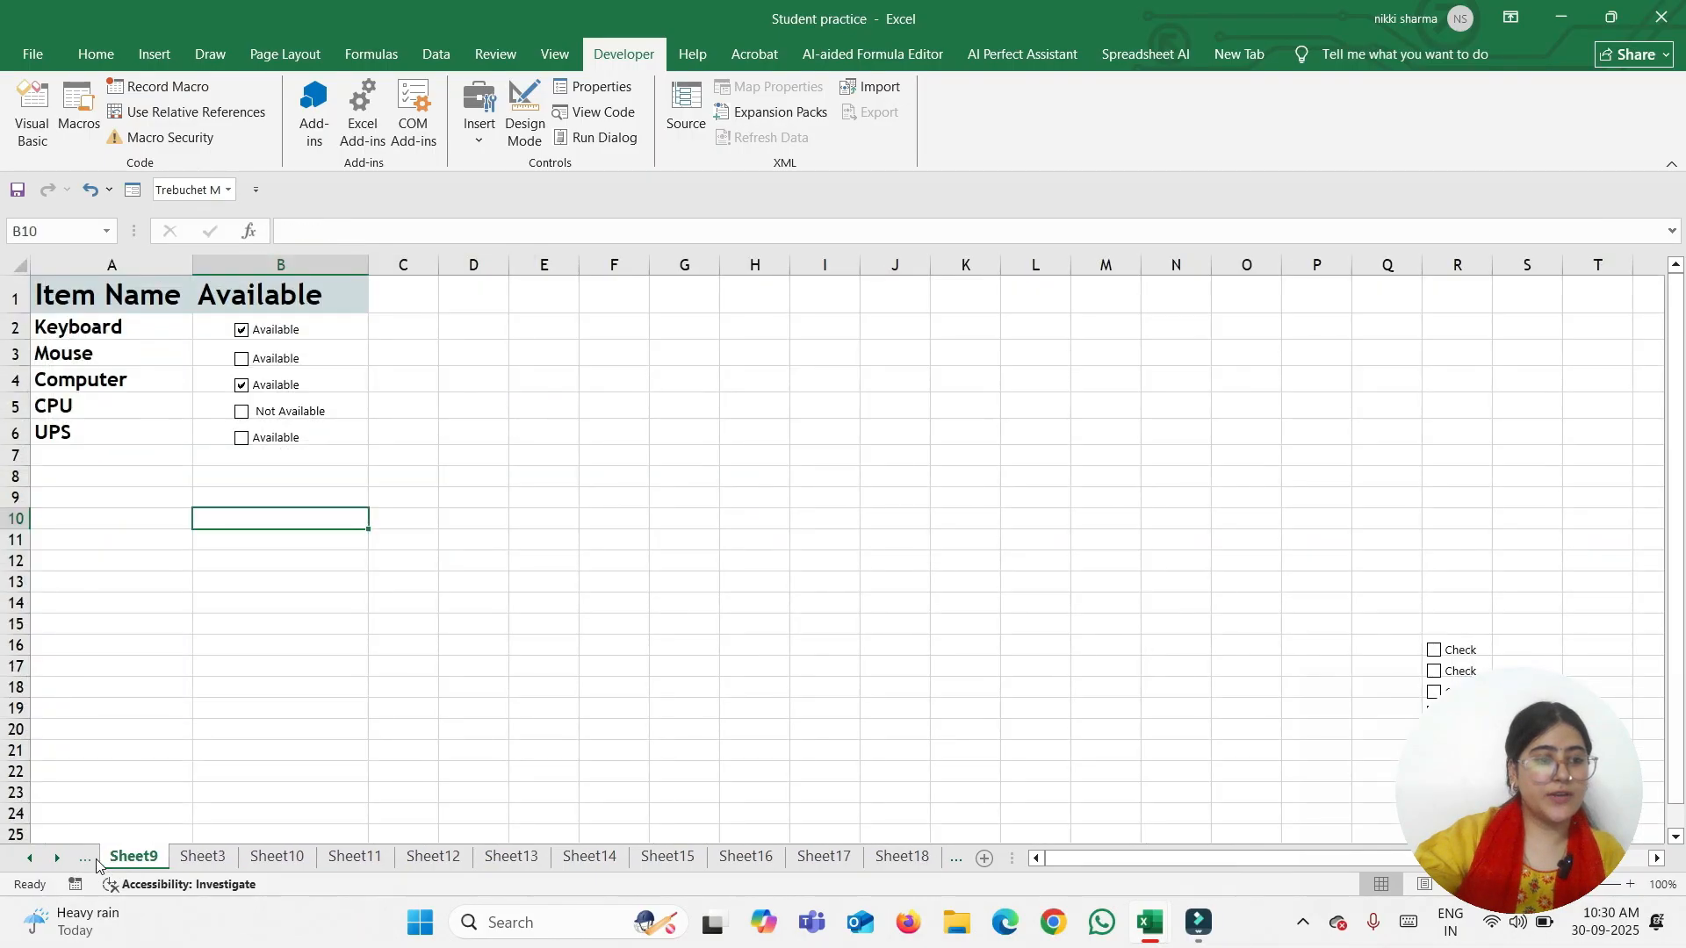
pyautogui.moveTo(91, 334); pyautogui.dragTo(129, 448)
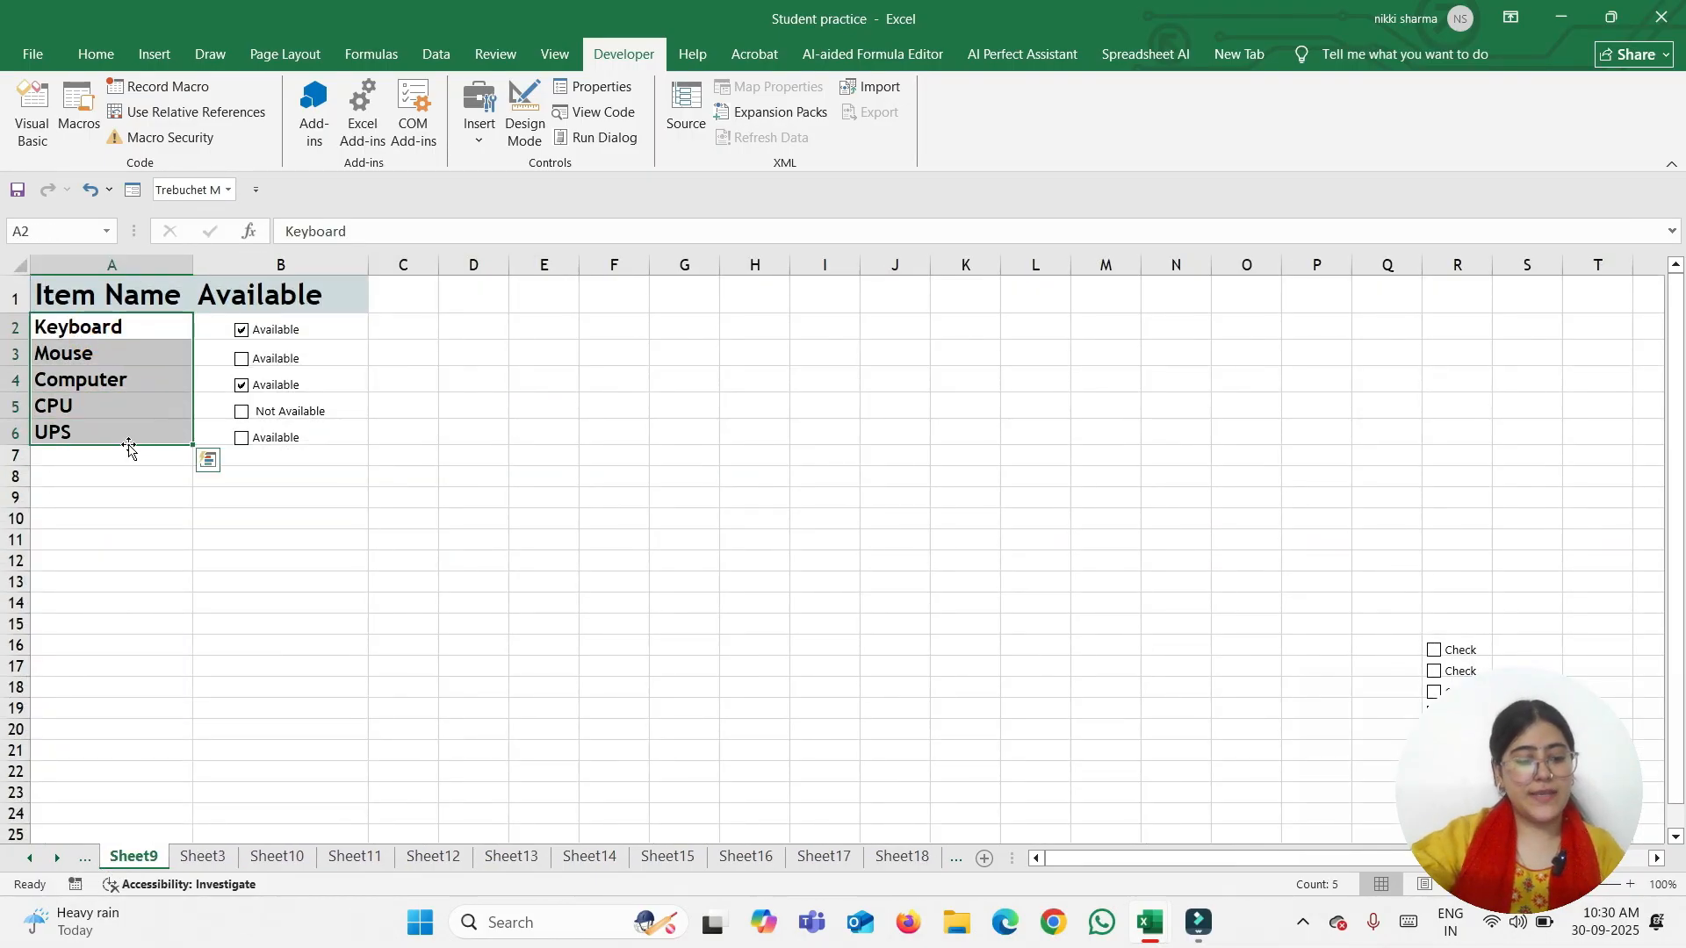
pyautogui.hotkey('ctrl', 'c')
# Paste the item names into E3:E7 on Sheet20 and check the still-empty drop-down
pyautogui.click(924, 865)
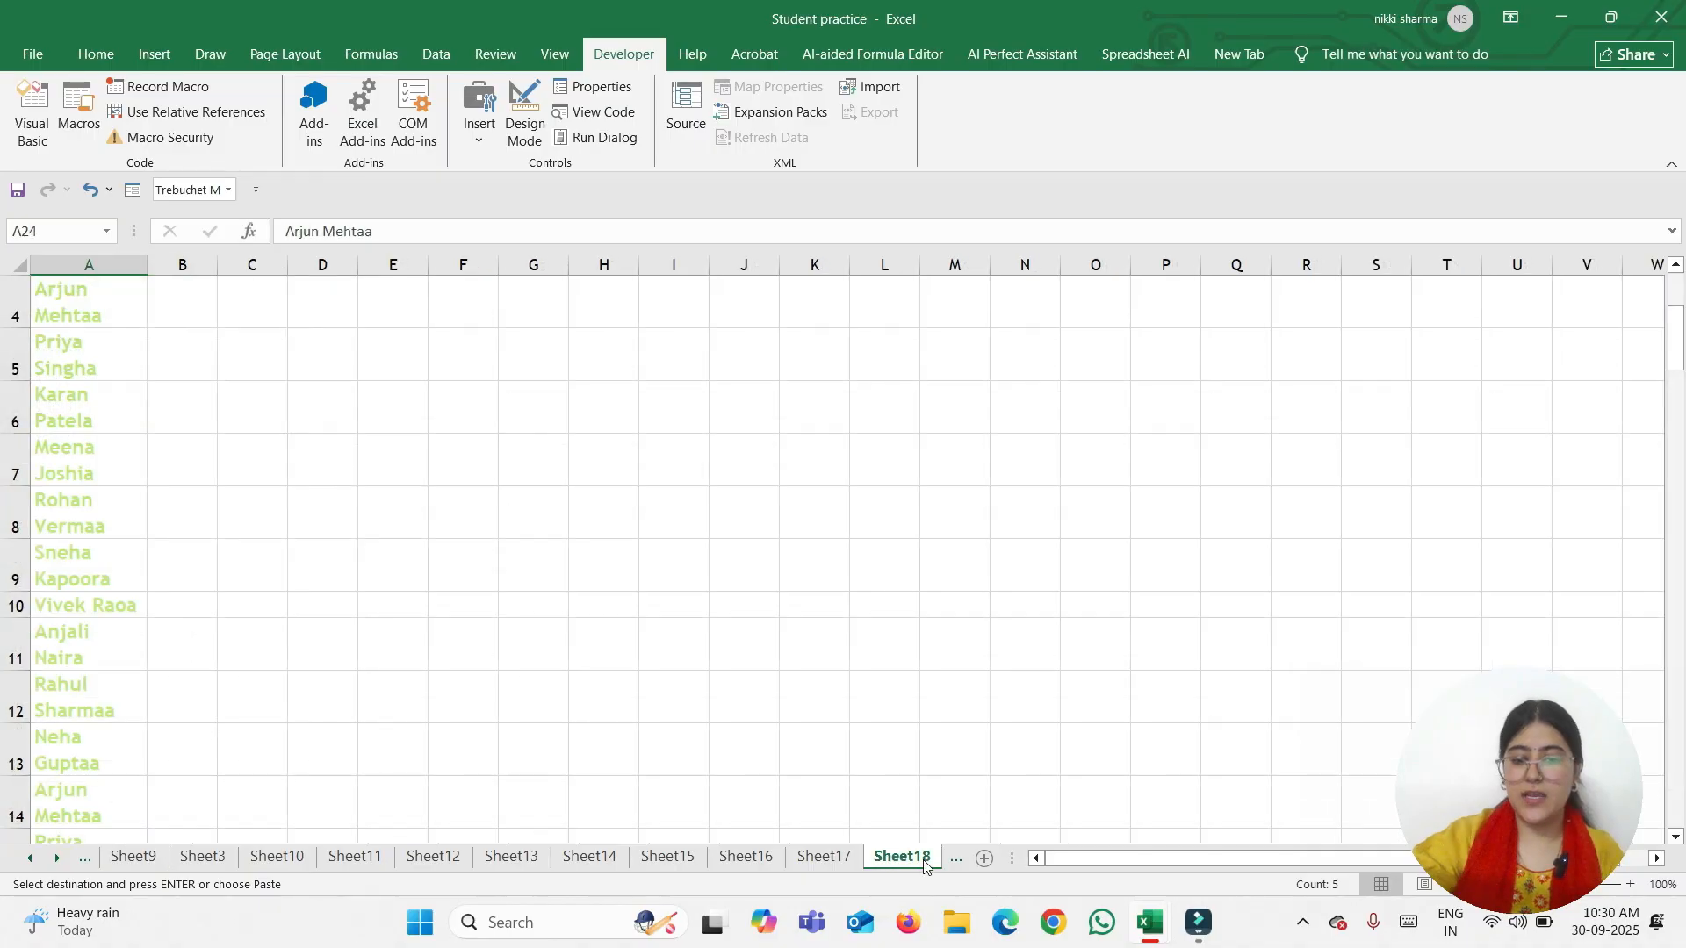
pyautogui.click(948, 857)
pyautogui.click(932, 857)
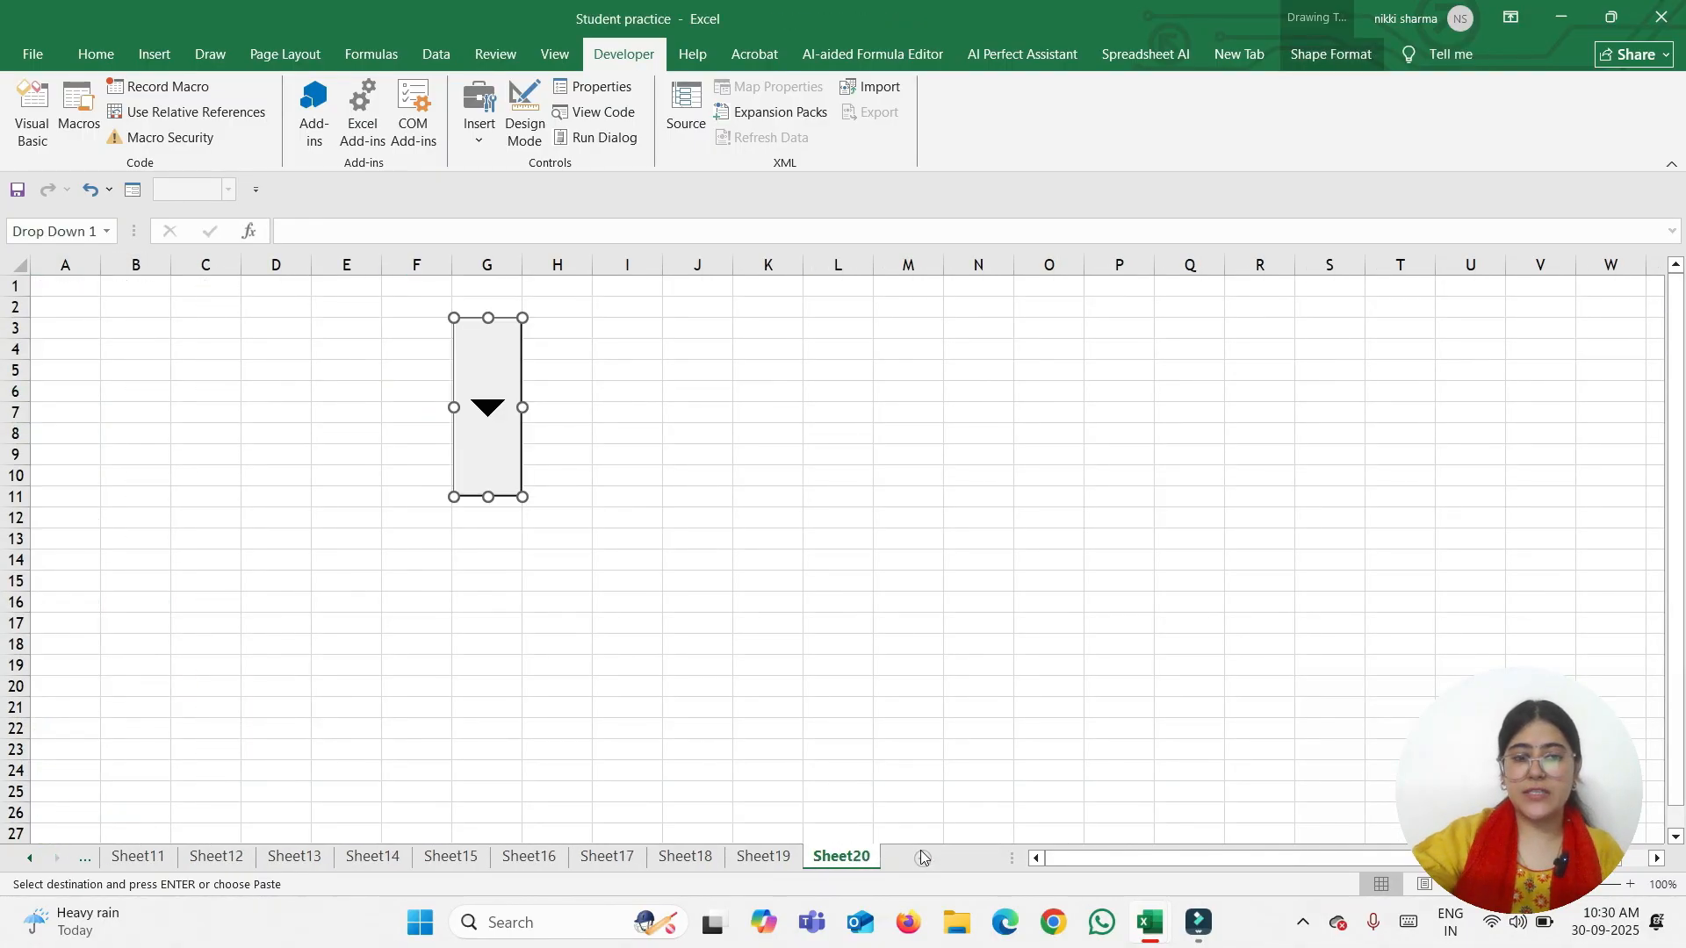
pyautogui.click(369, 334)
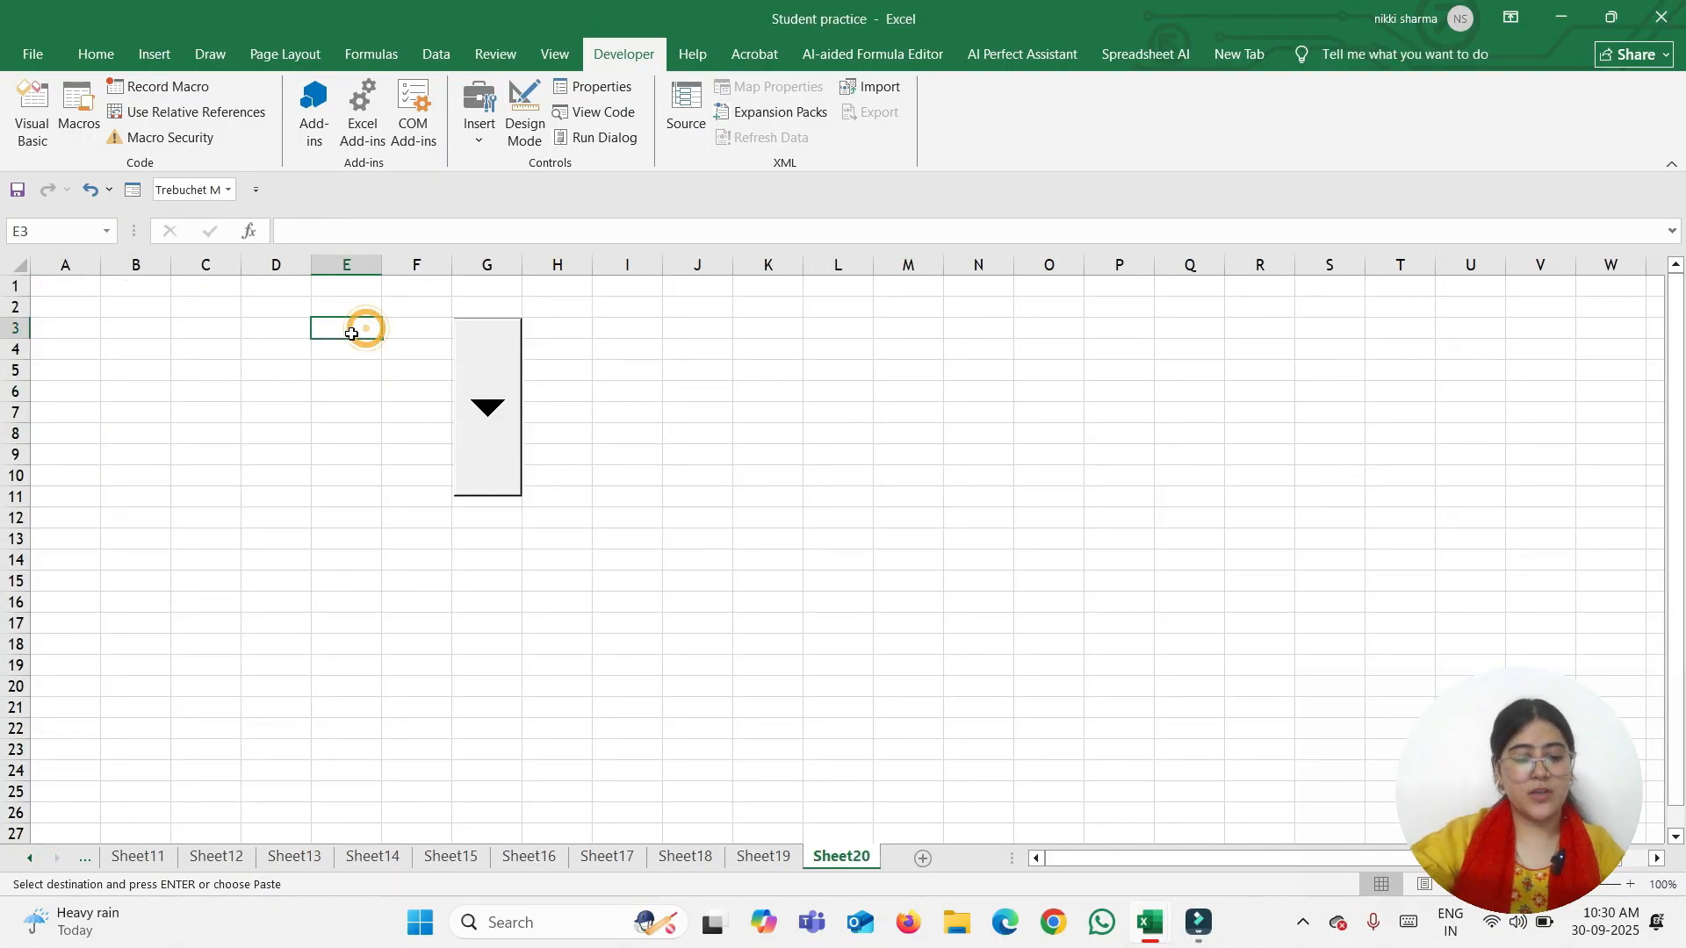
pyautogui.hotkey('ctrl', 'v')
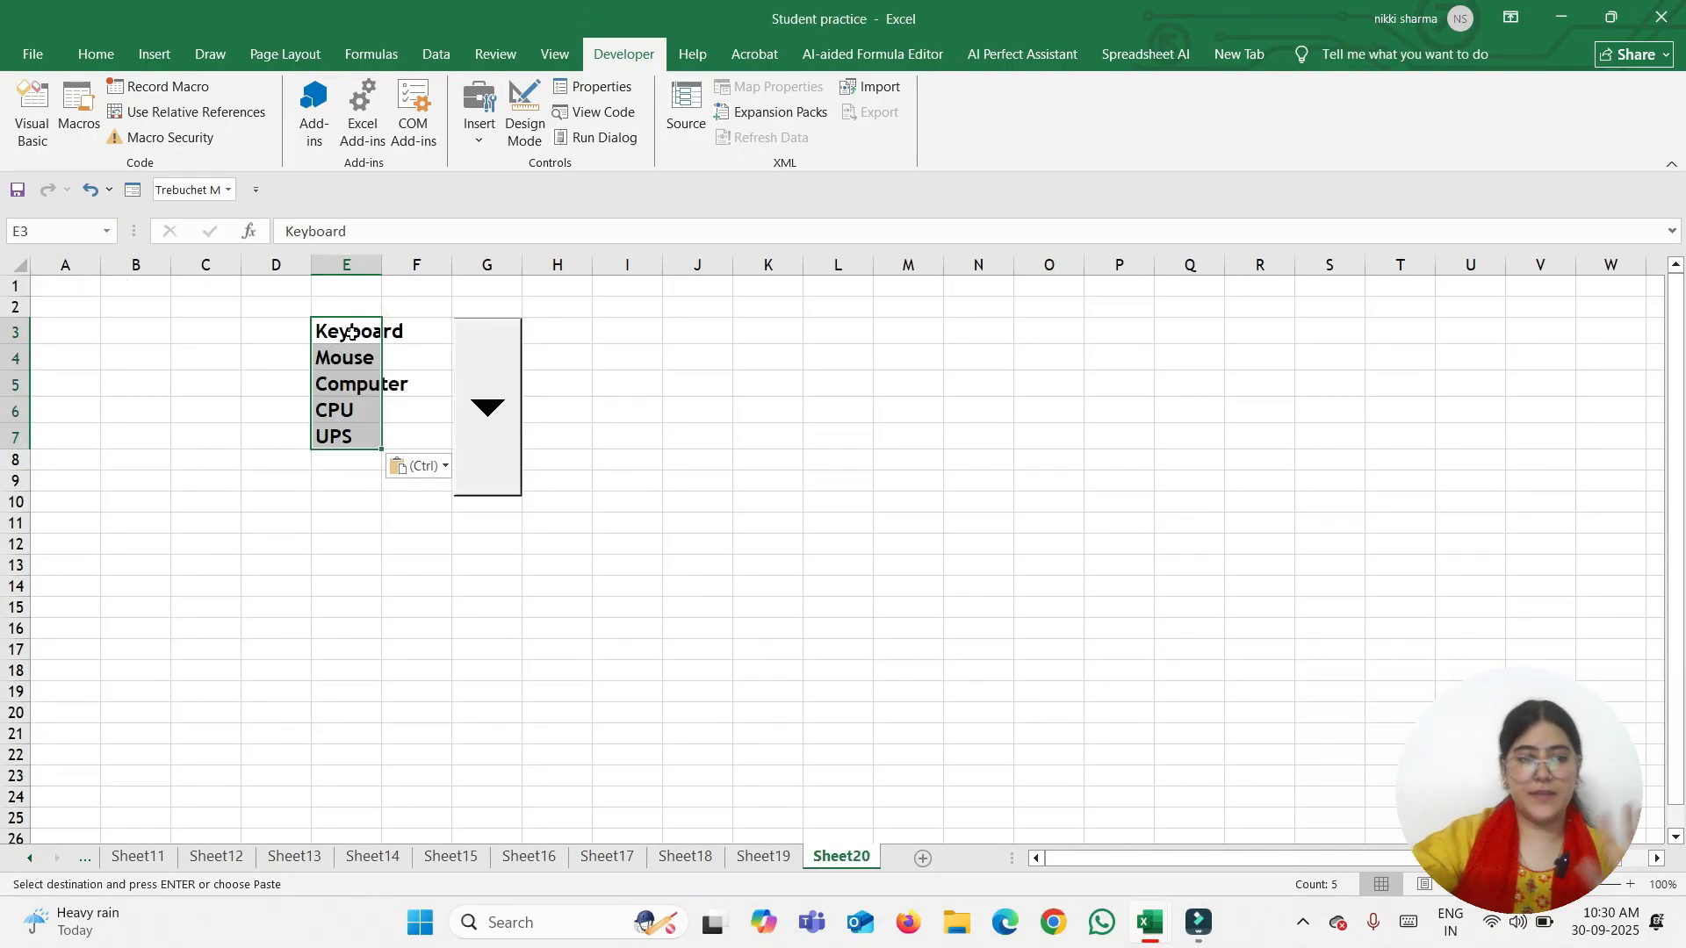
pyautogui.click(456, 356)
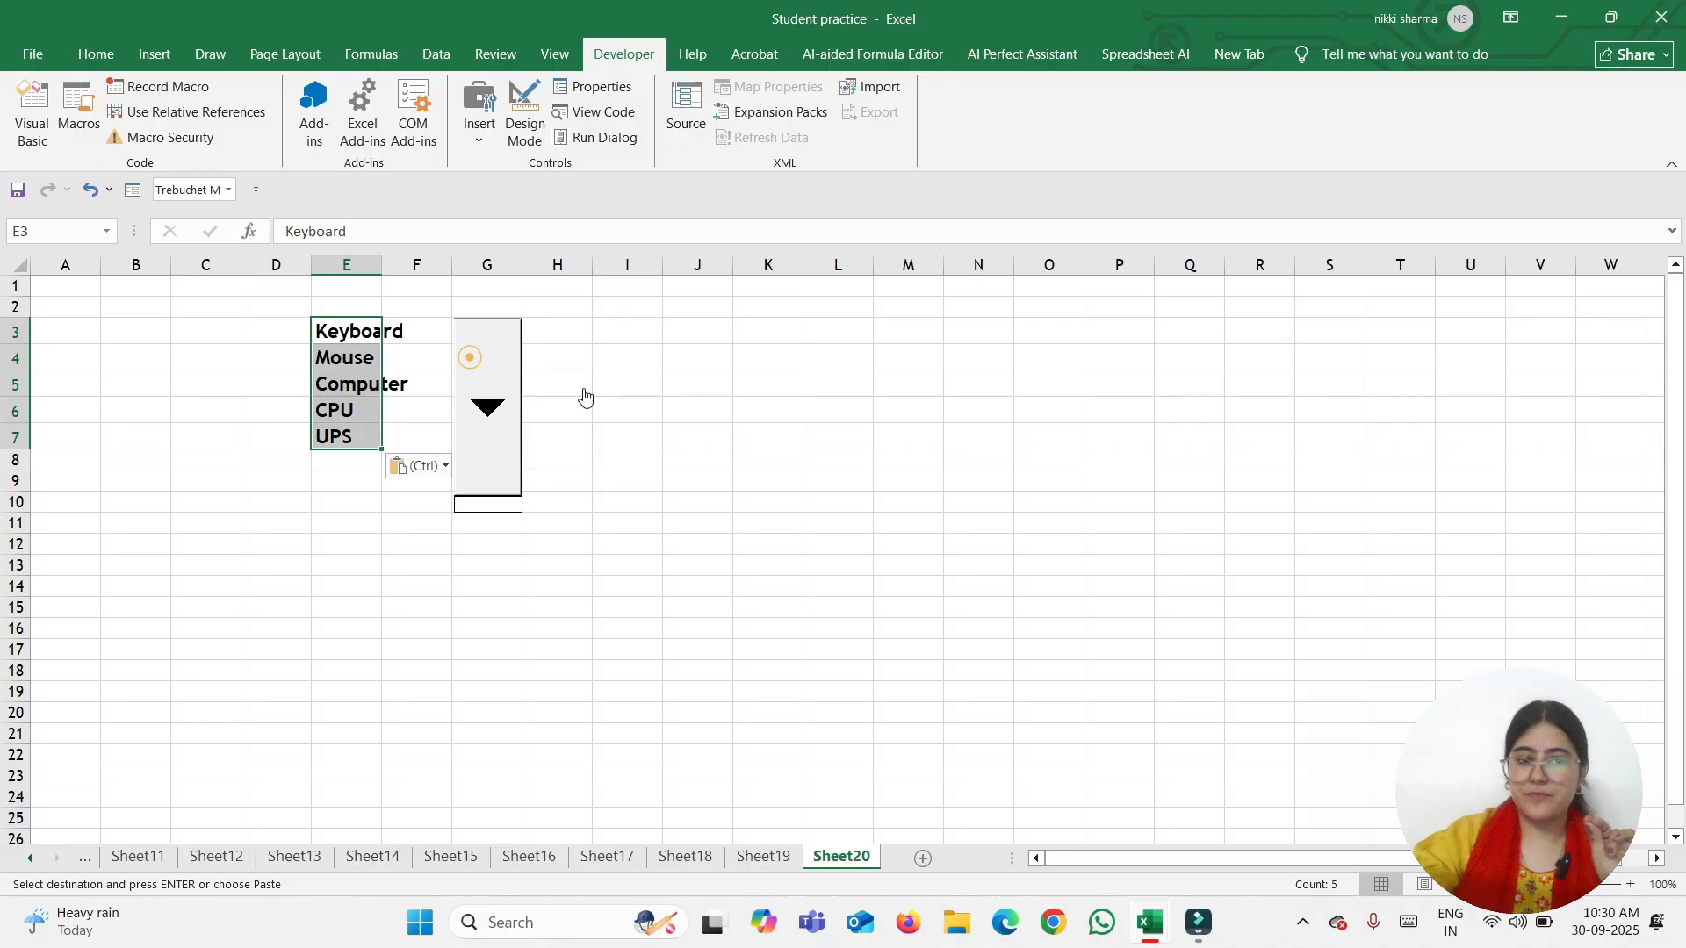
pyautogui.rightClick(509, 418)
# Move Drop Down 1 to column I and set its input range $E$3:$E$8 with cell link $G$3
pyautogui.click(595, 445)
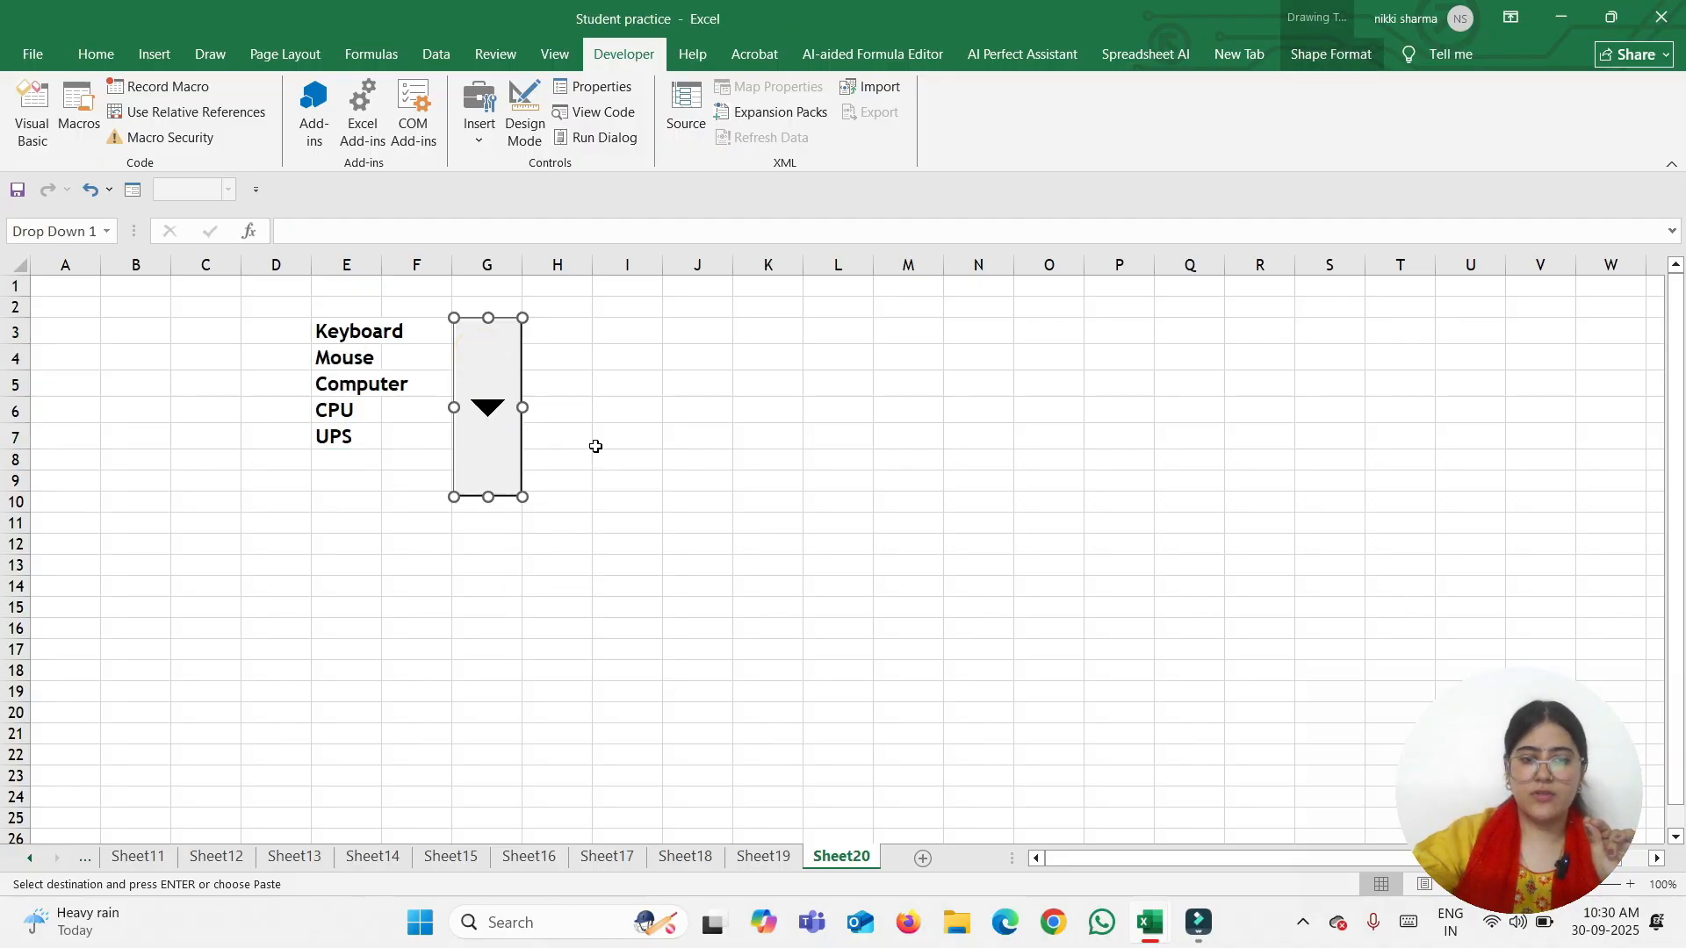
pyautogui.moveTo(498, 489); pyautogui.dragTo(644, 463)
pyautogui.rightClick(641, 433)
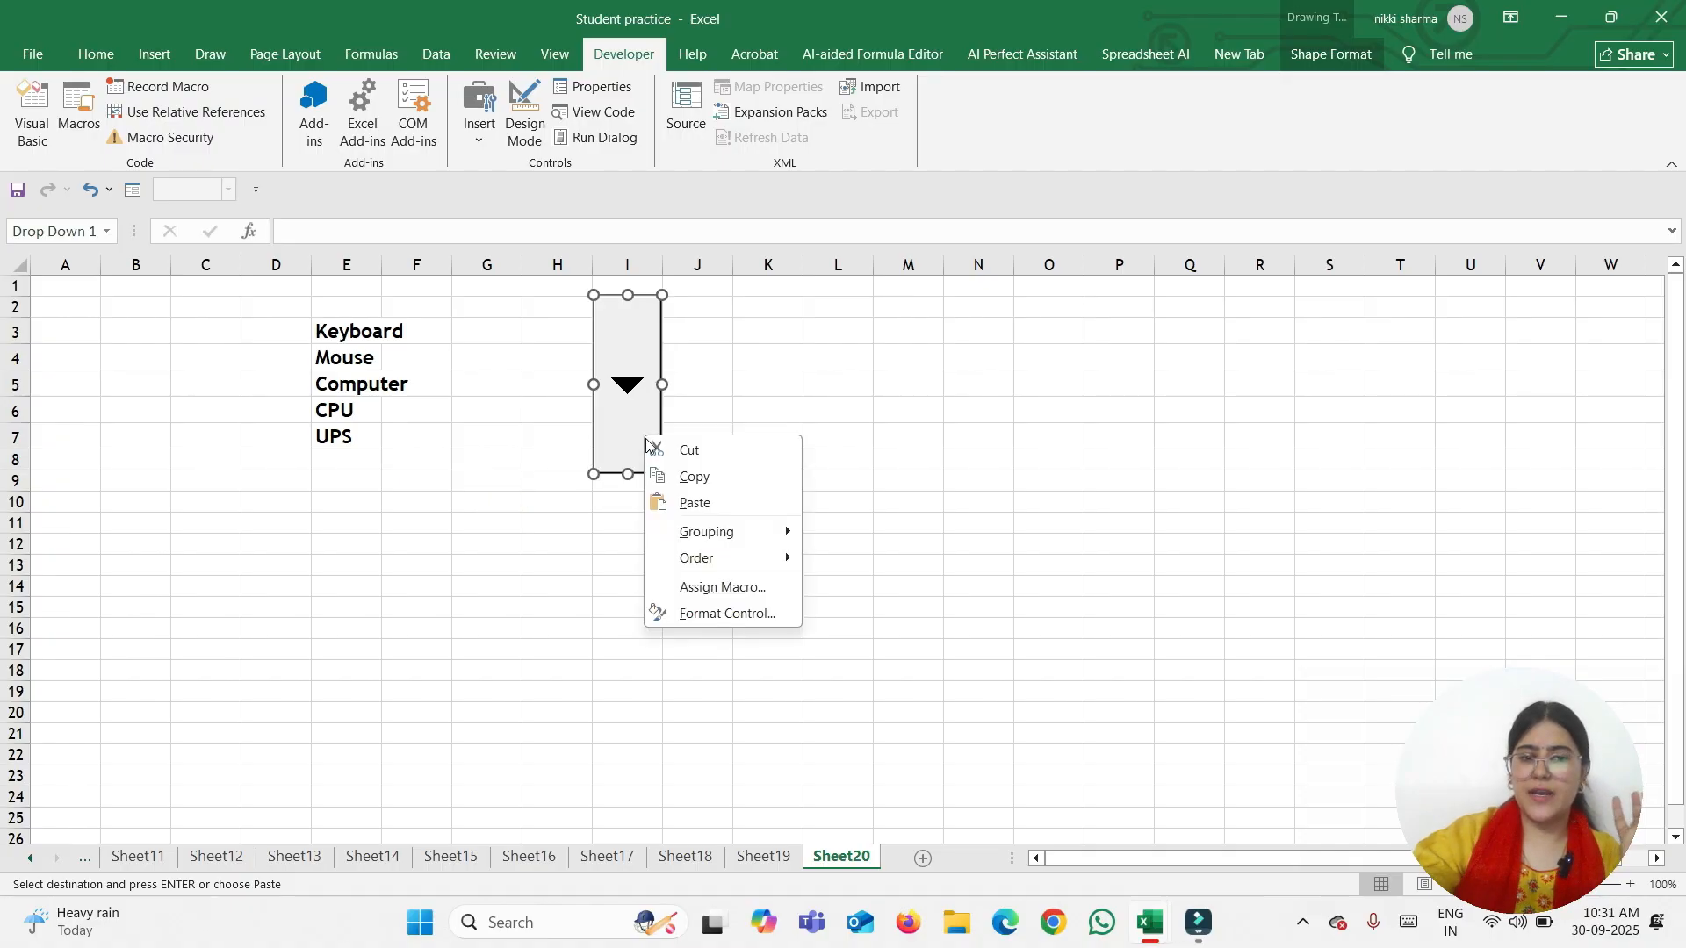
pyautogui.click(727, 608)
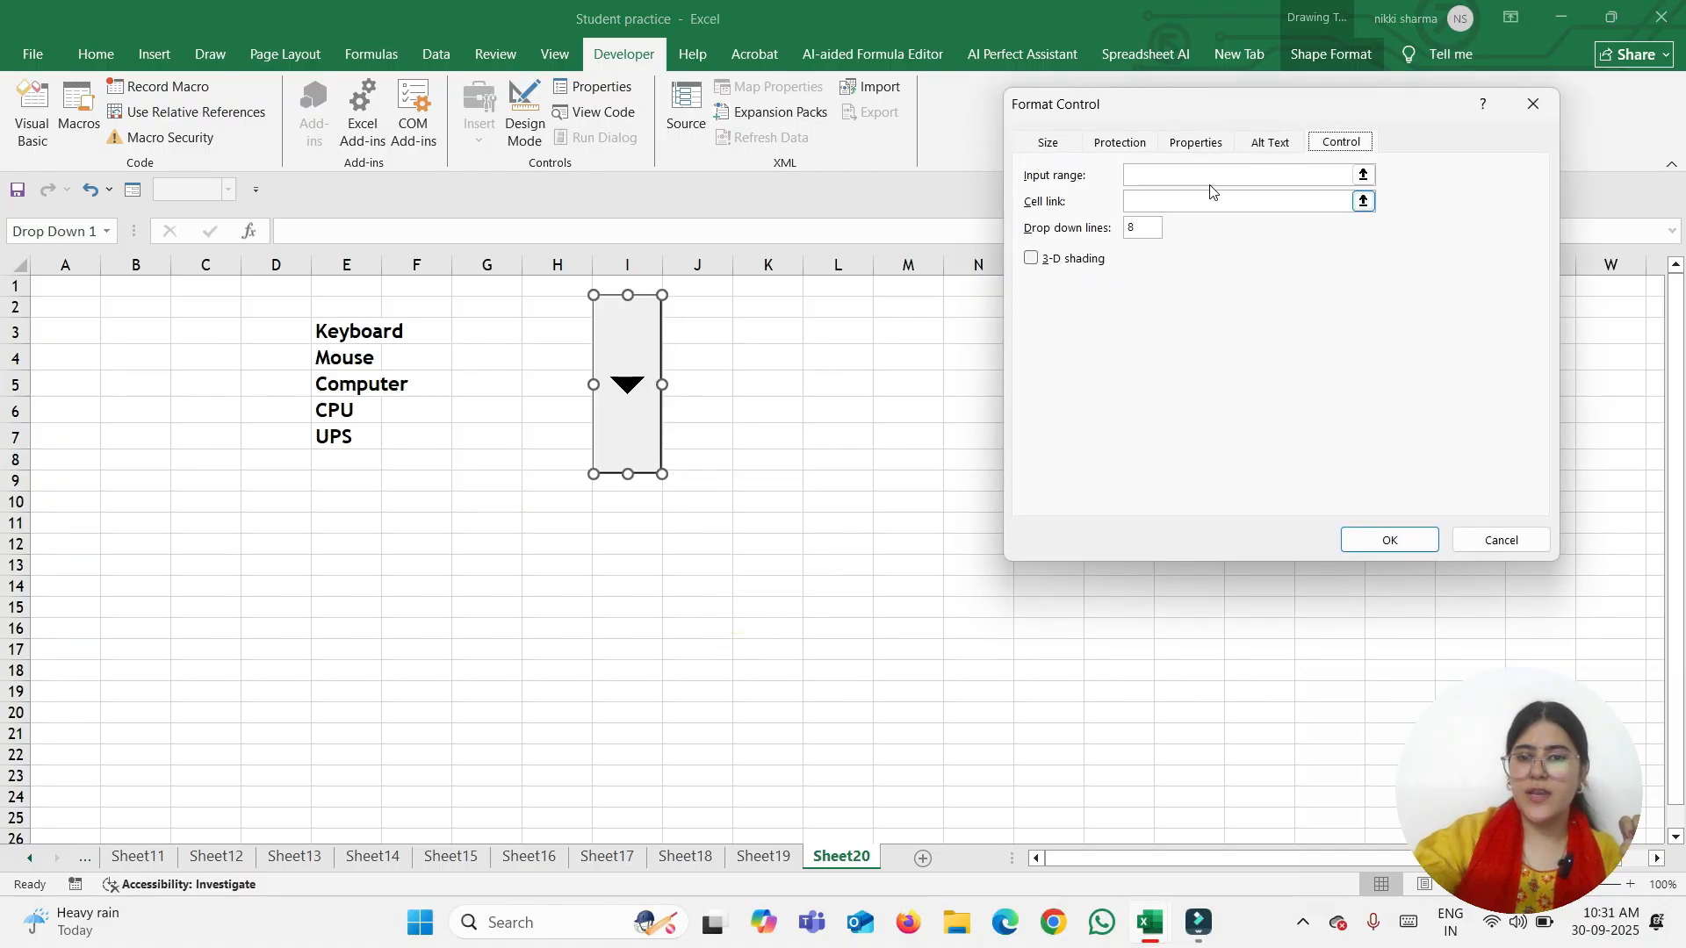
pyautogui.click(1207, 177)
pyautogui.moveTo(354, 332); pyautogui.dragTo(352, 461)
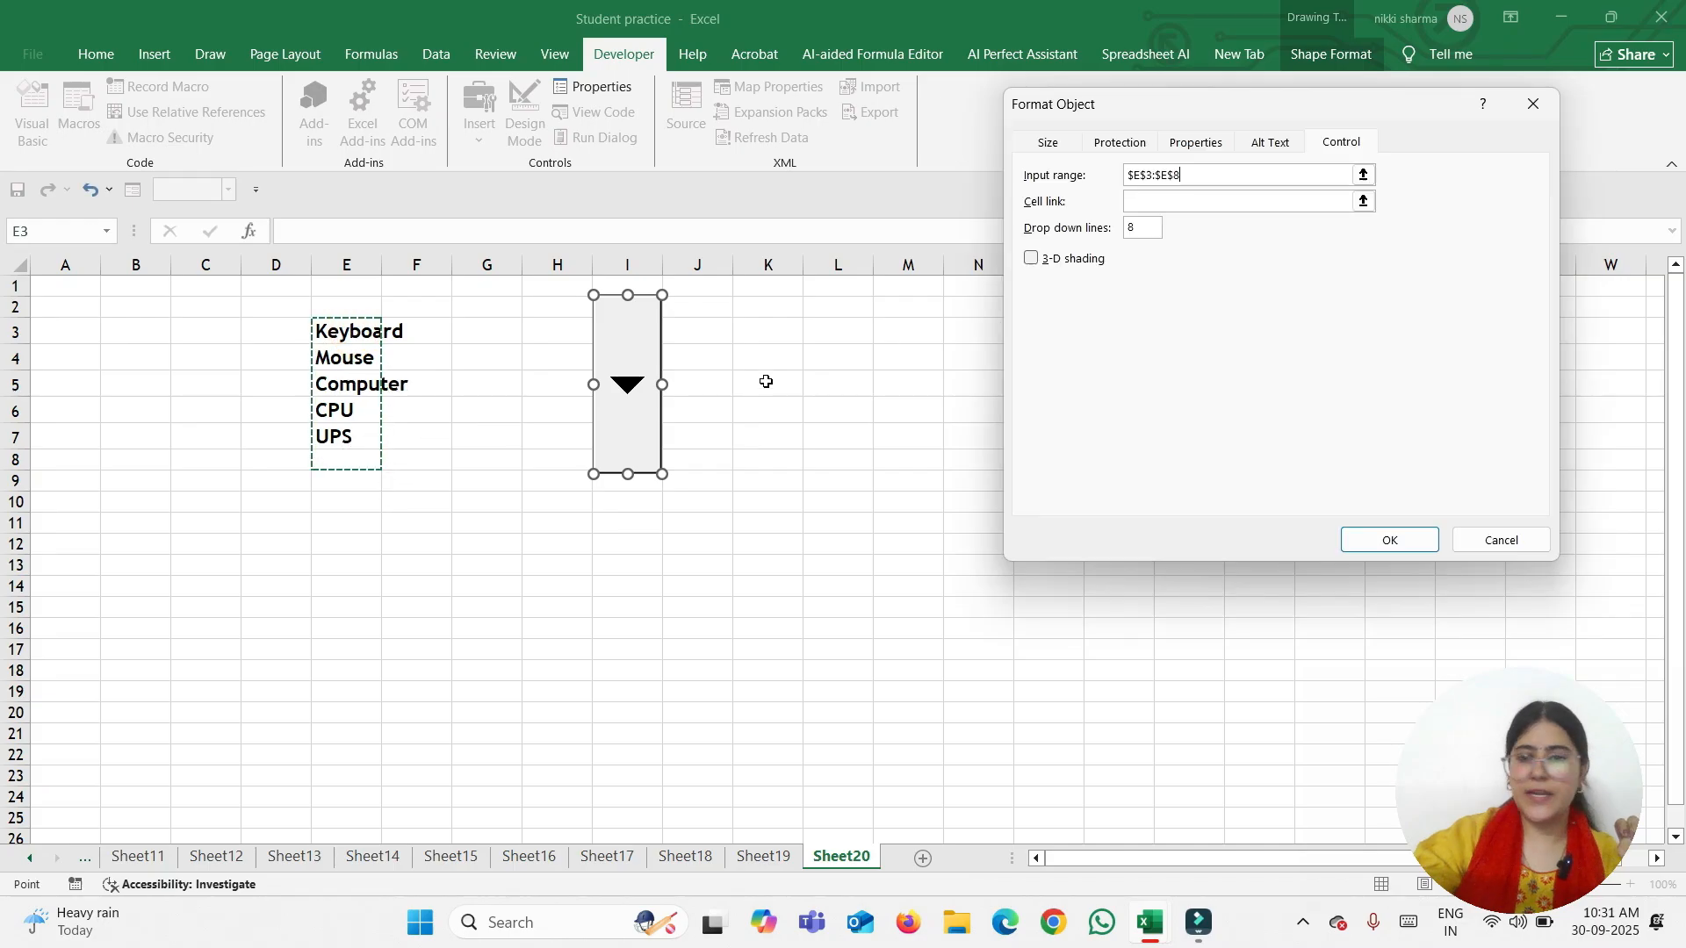
pyautogui.click(1166, 203)
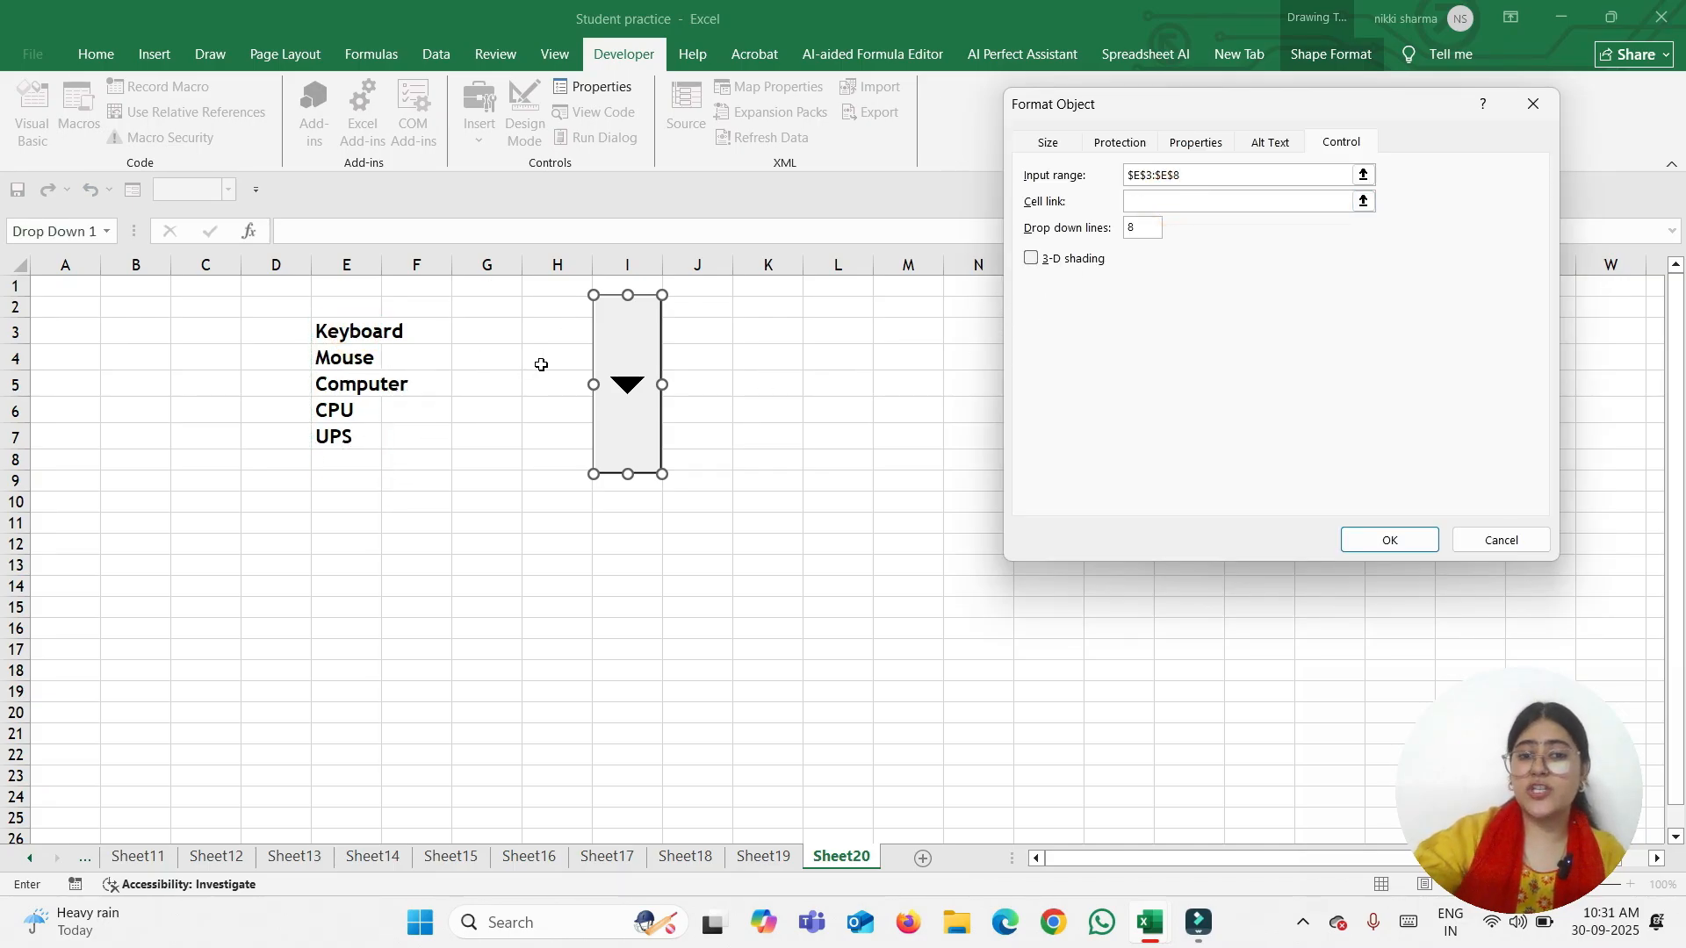
pyautogui.click(513, 340)
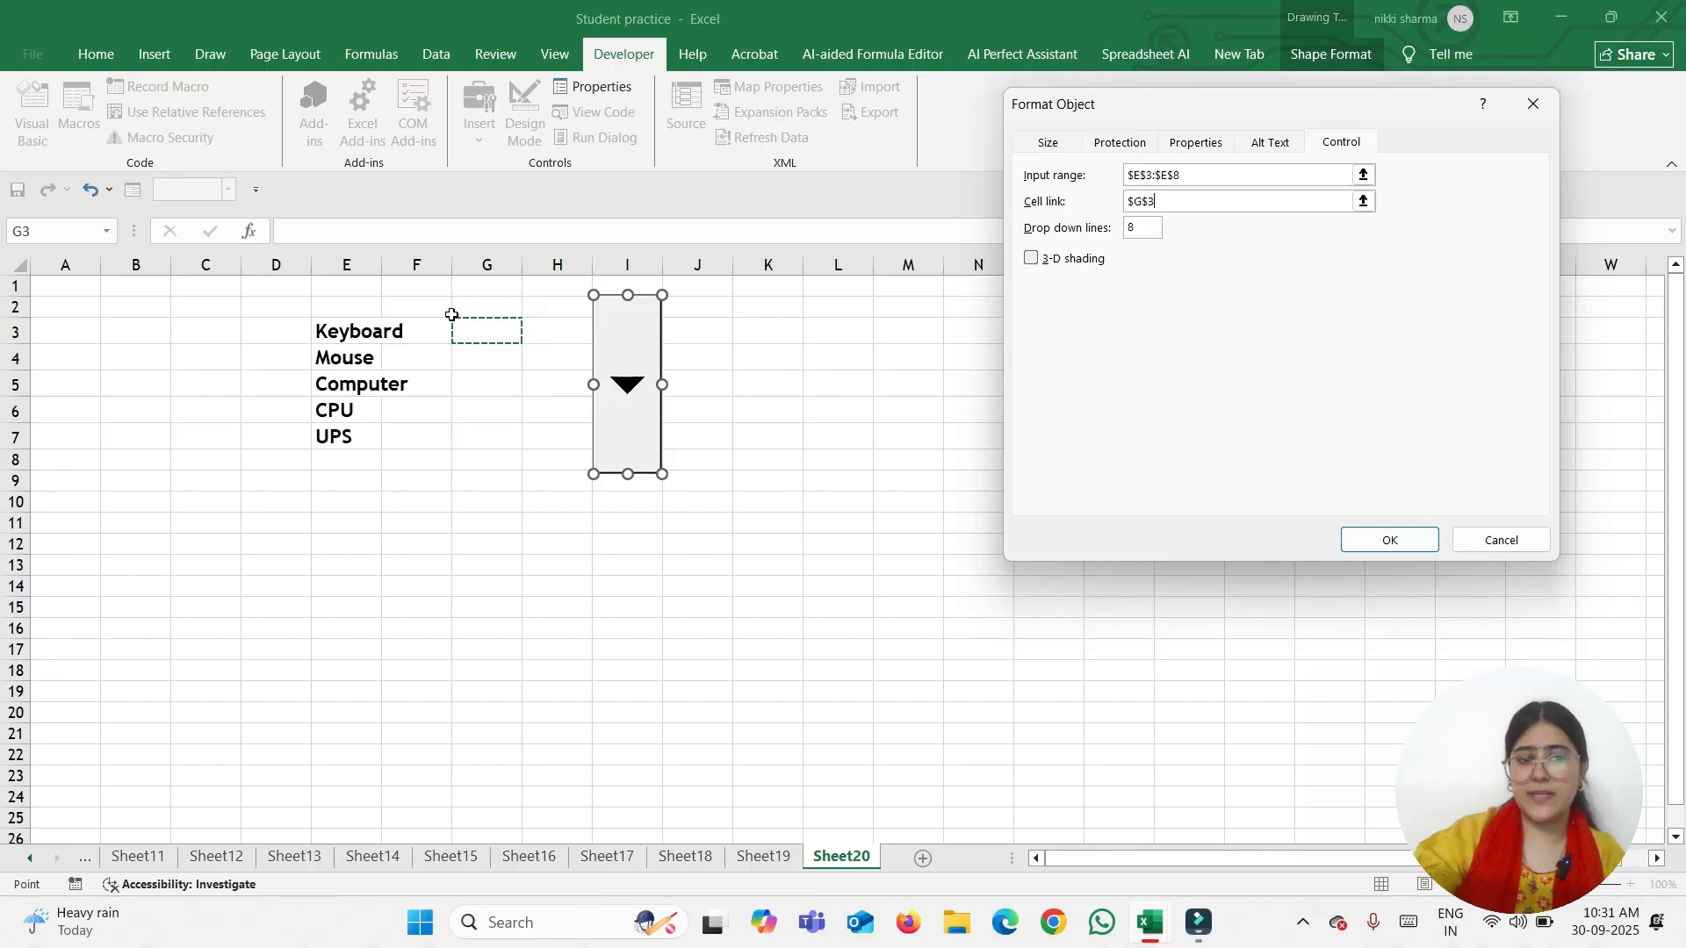
pyautogui.click(1367, 544)
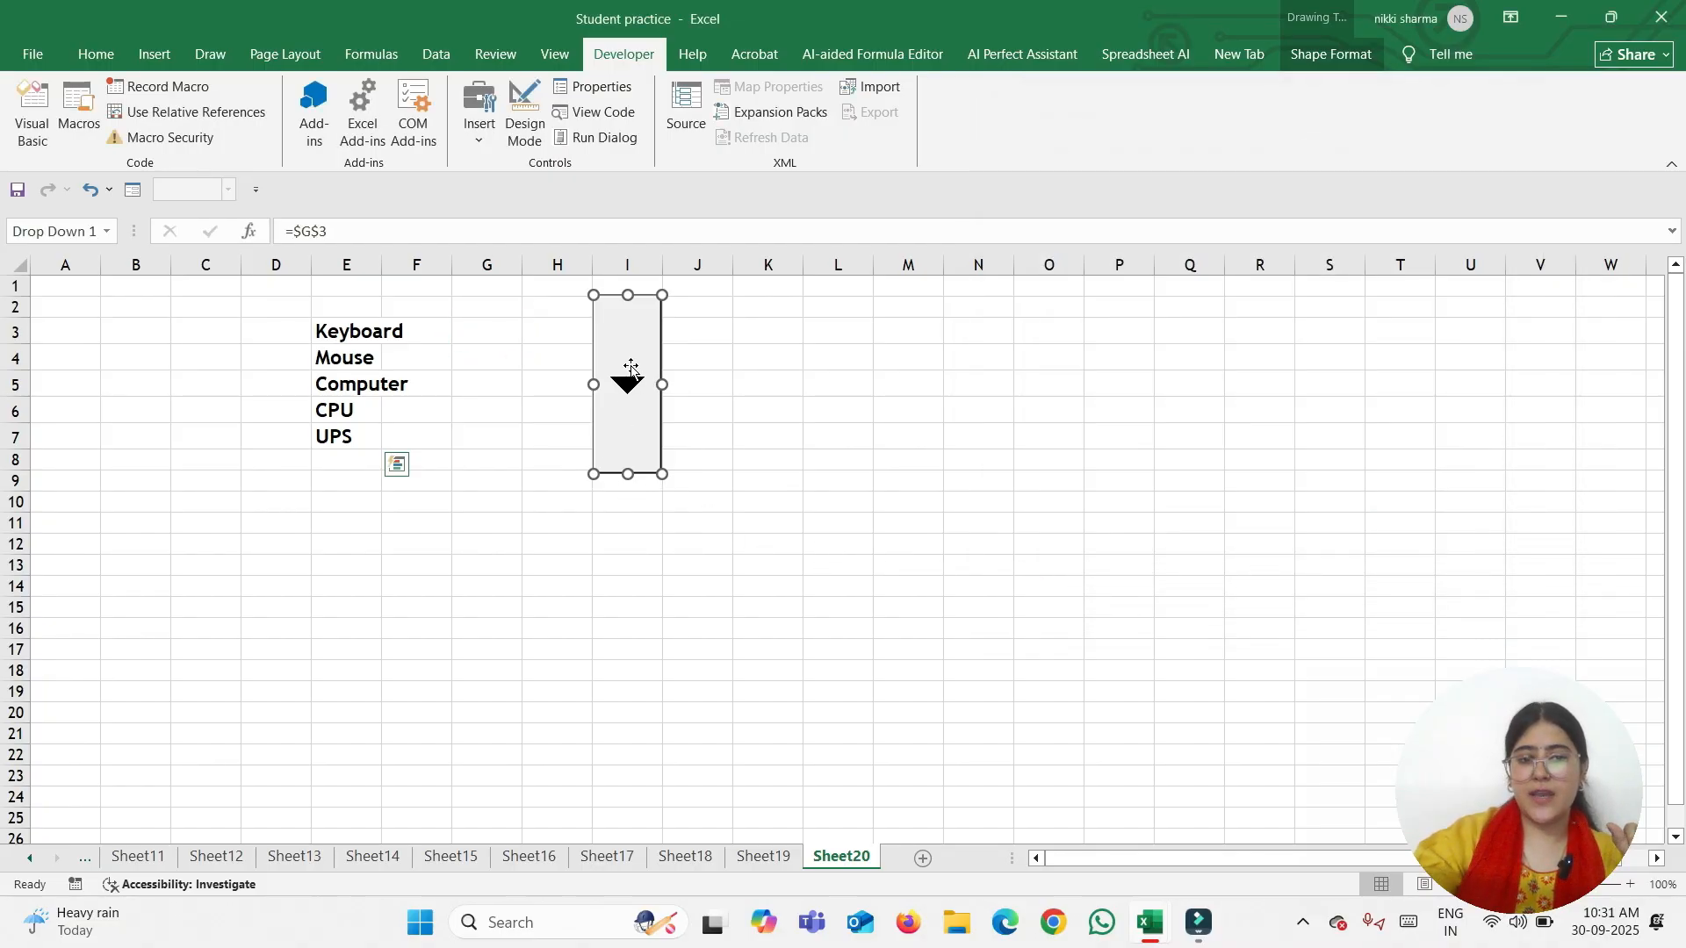
pyautogui.click(795, 452)
# Pick Mouse, Computer, then CPU from the drop-down, leaving G3 showing 4
pyautogui.click(627, 386)
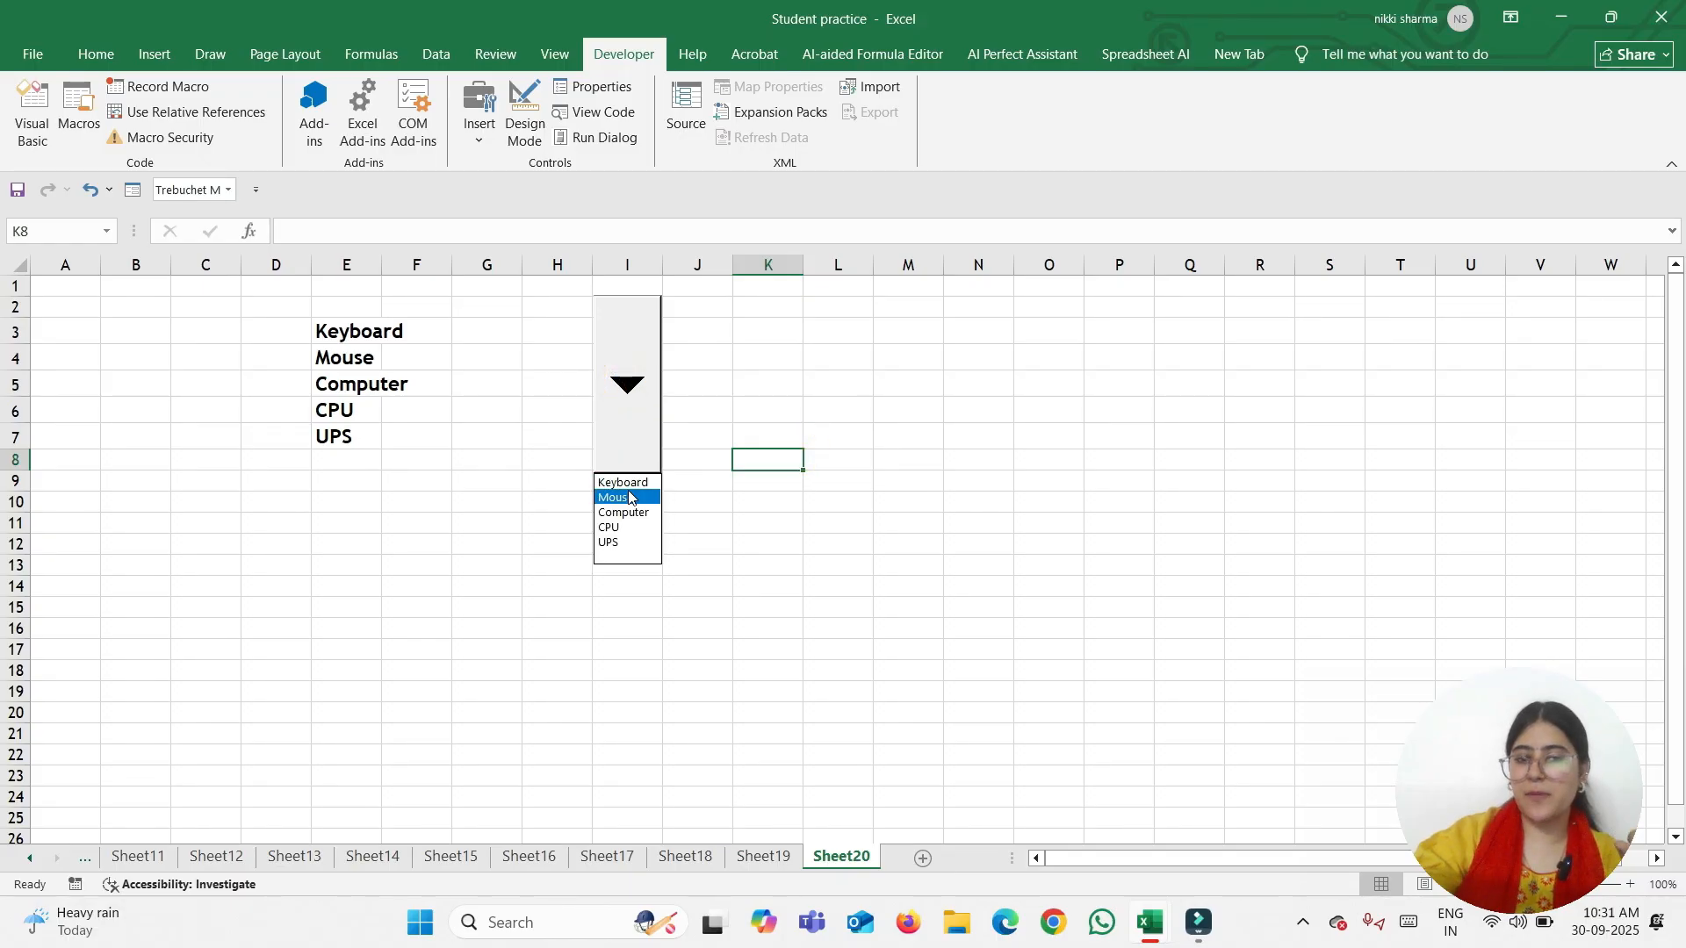
pyautogui.click(628, 497)
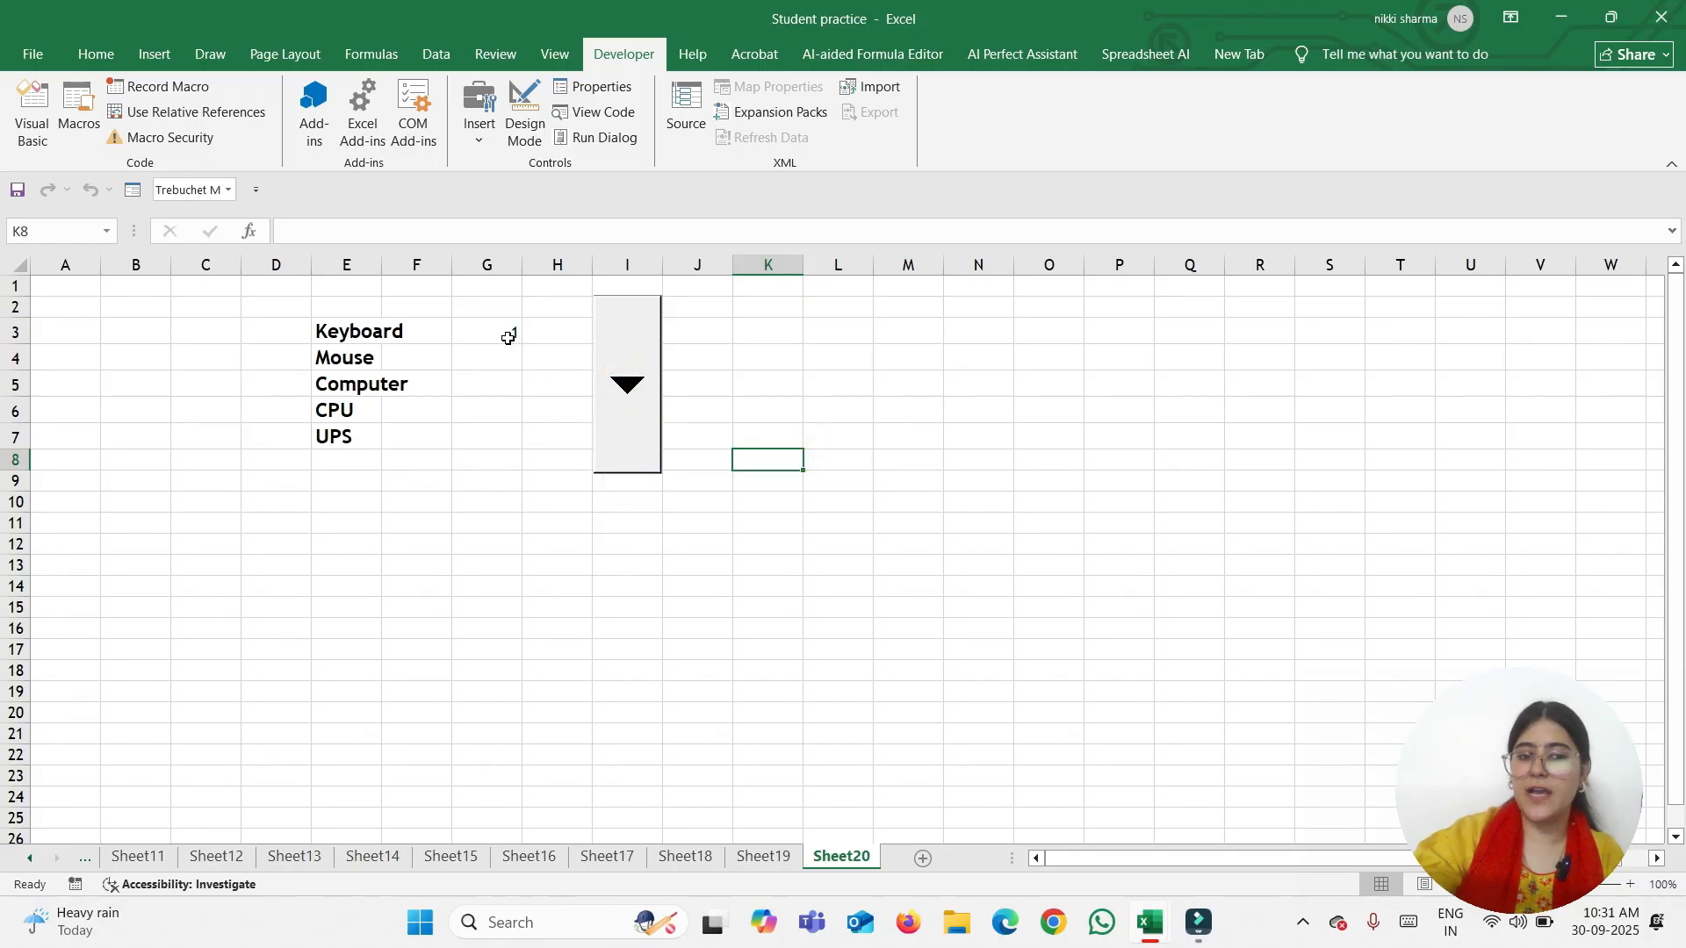
pyautogui.click(618, 391)
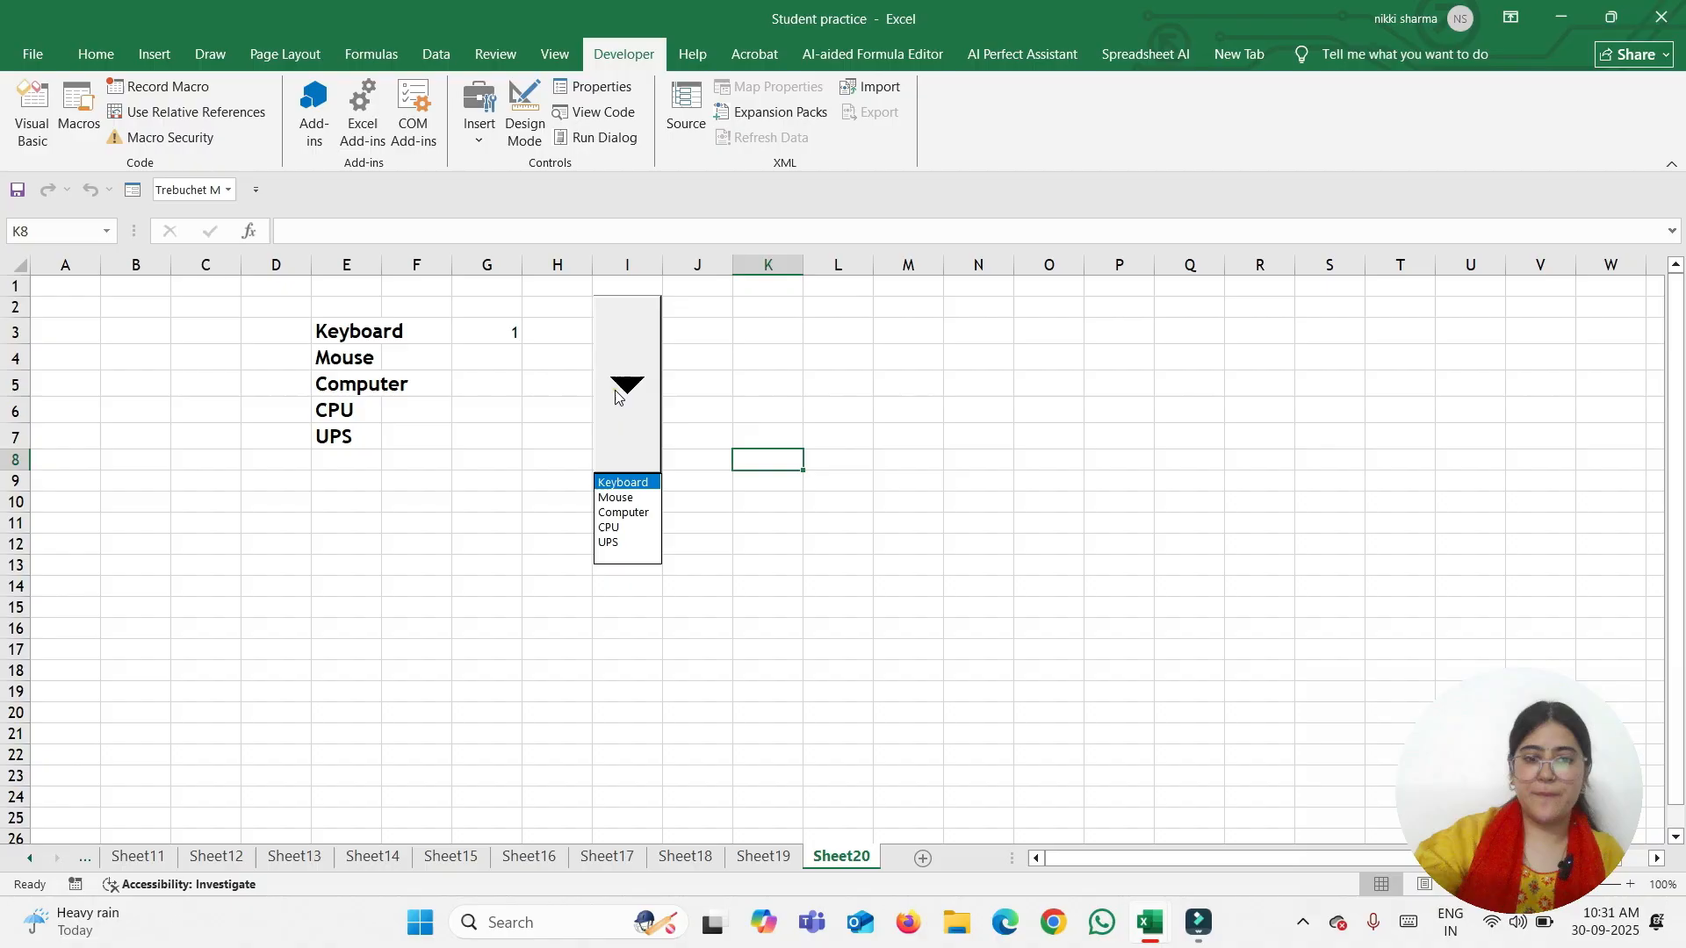
pyautogui.click(639, 513)
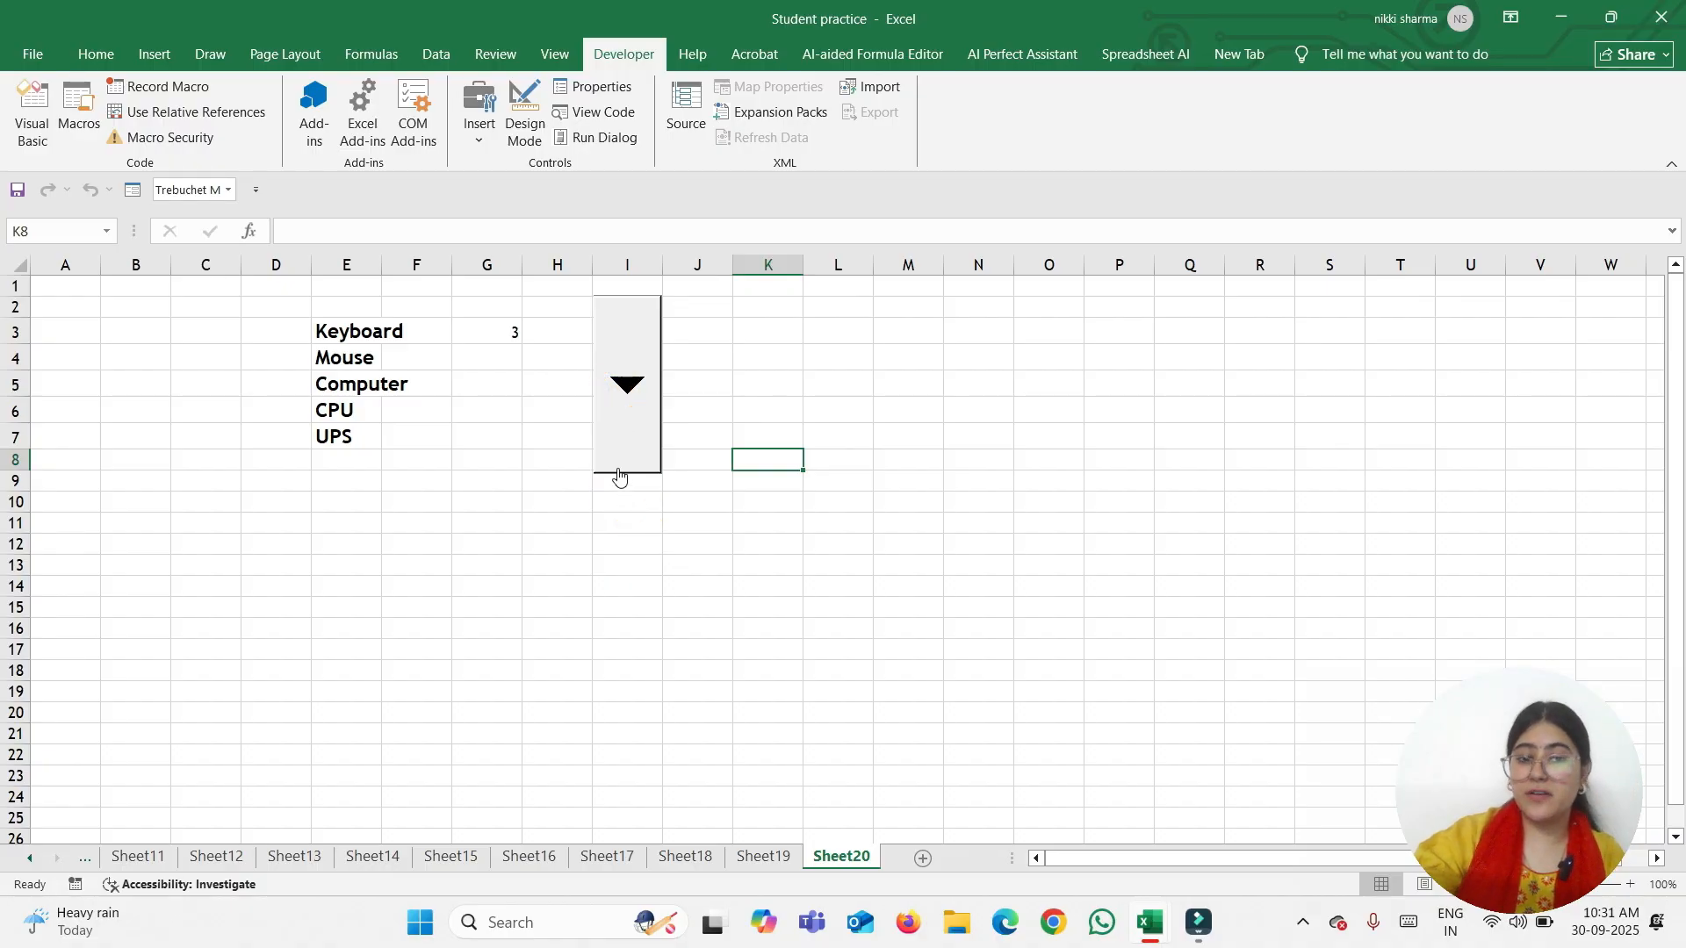
pyautogui.click(613, 394)
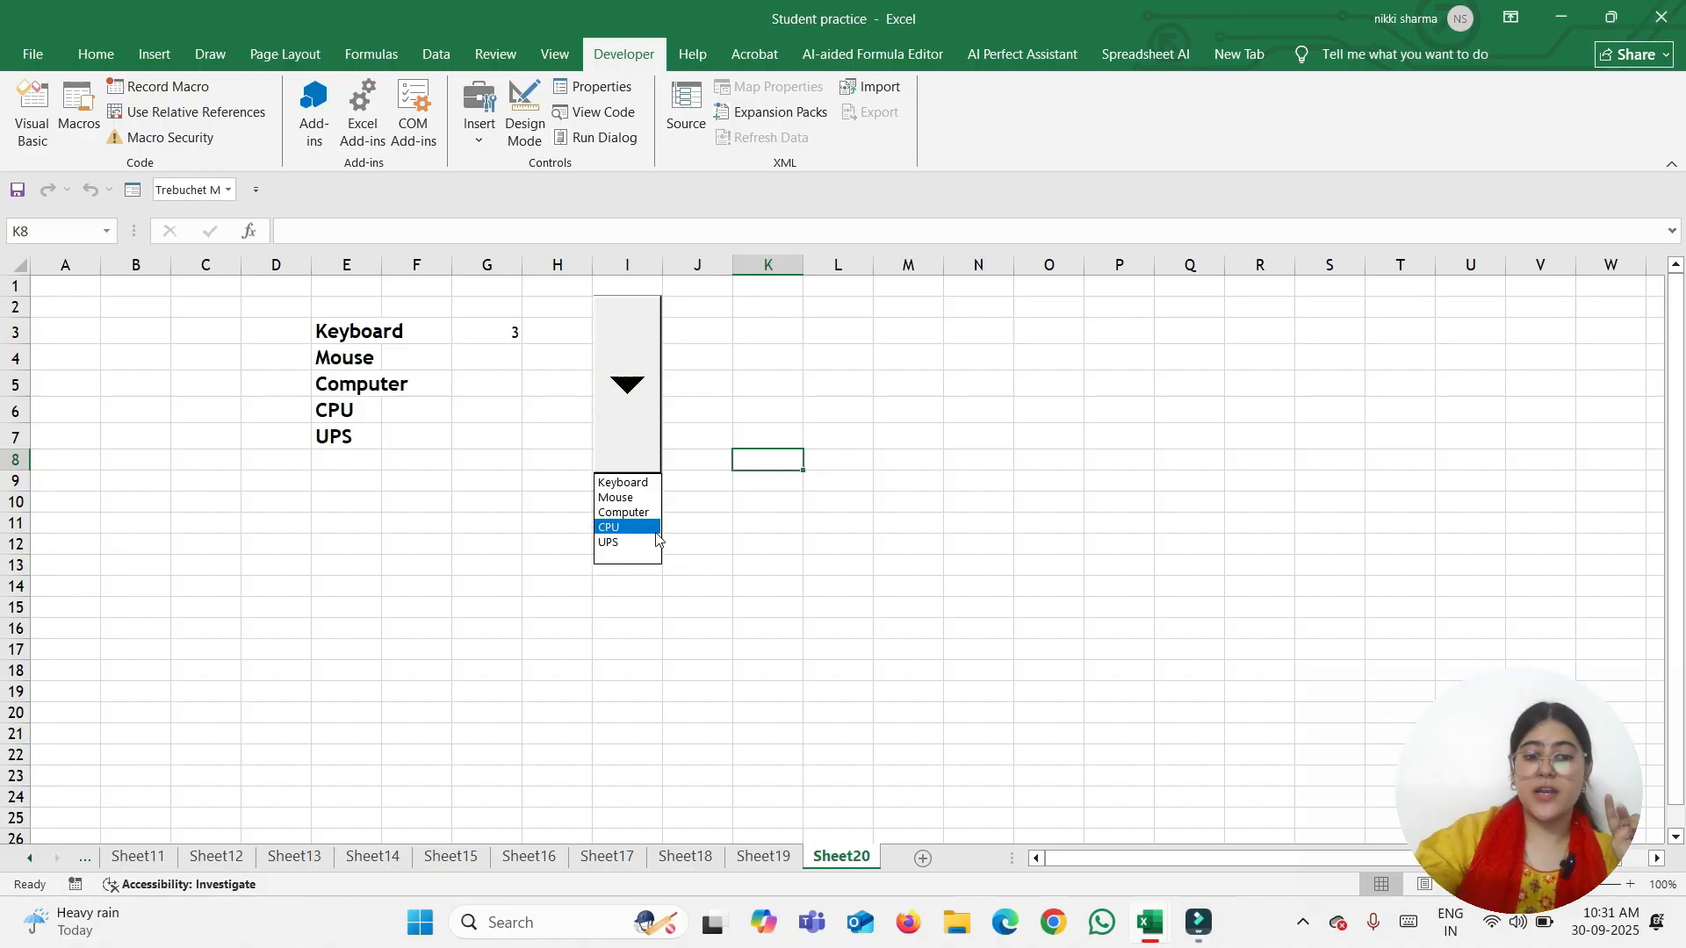
pyautogui.click(656, 532)
pyautogui.click(619, 384)
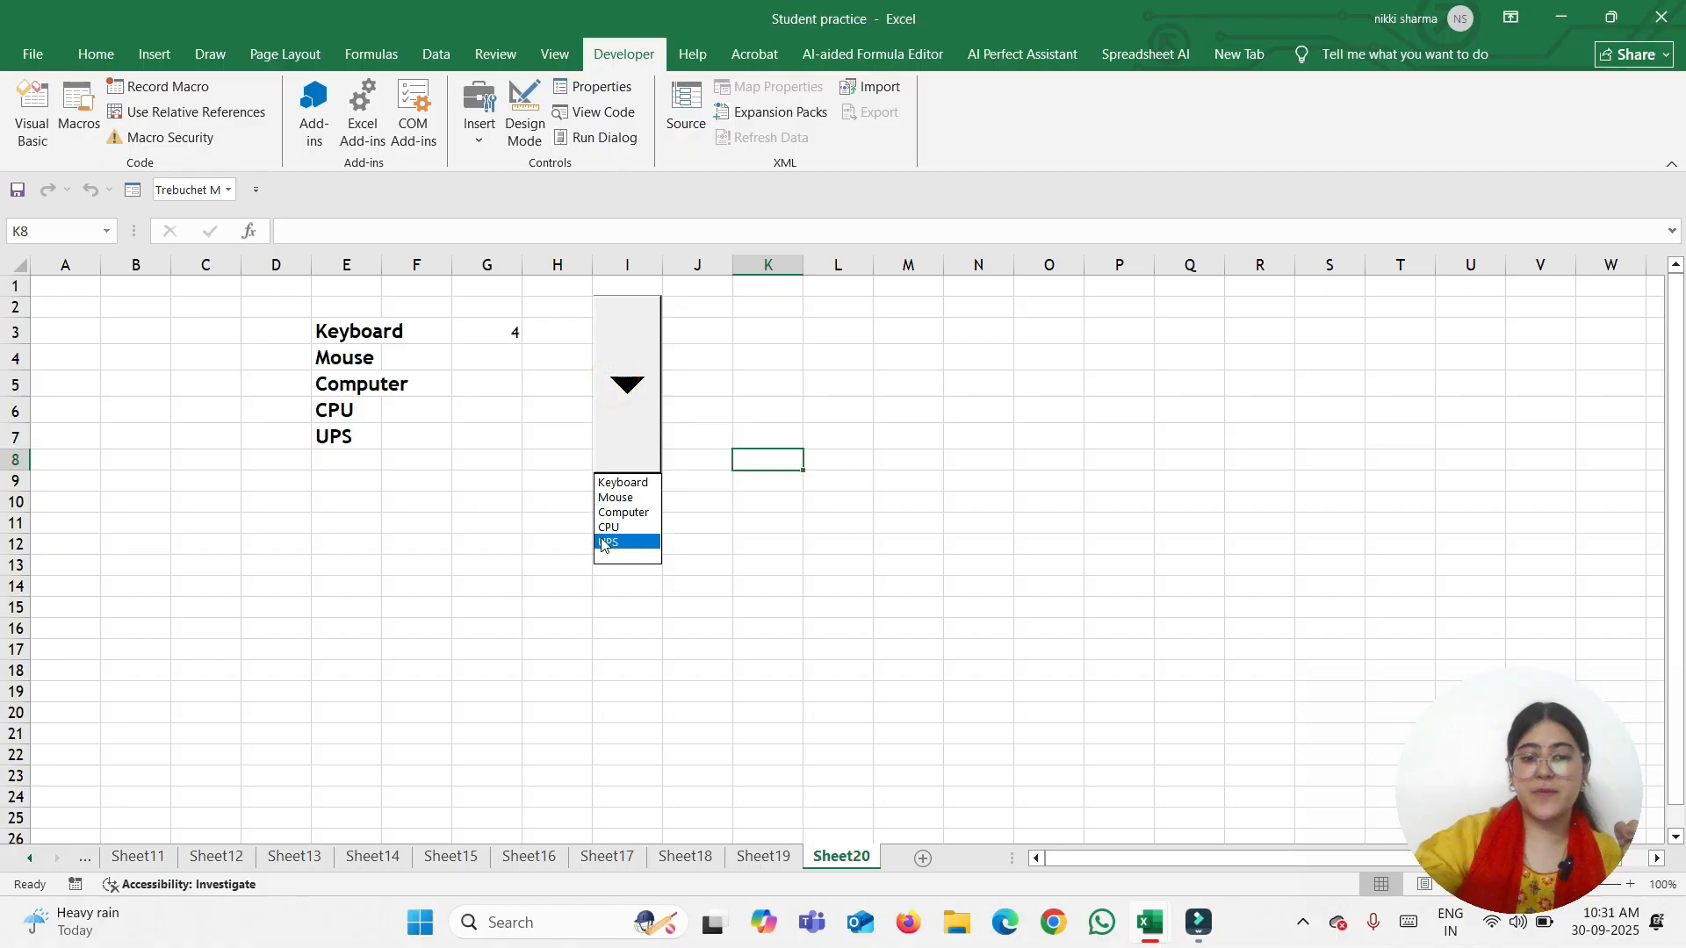
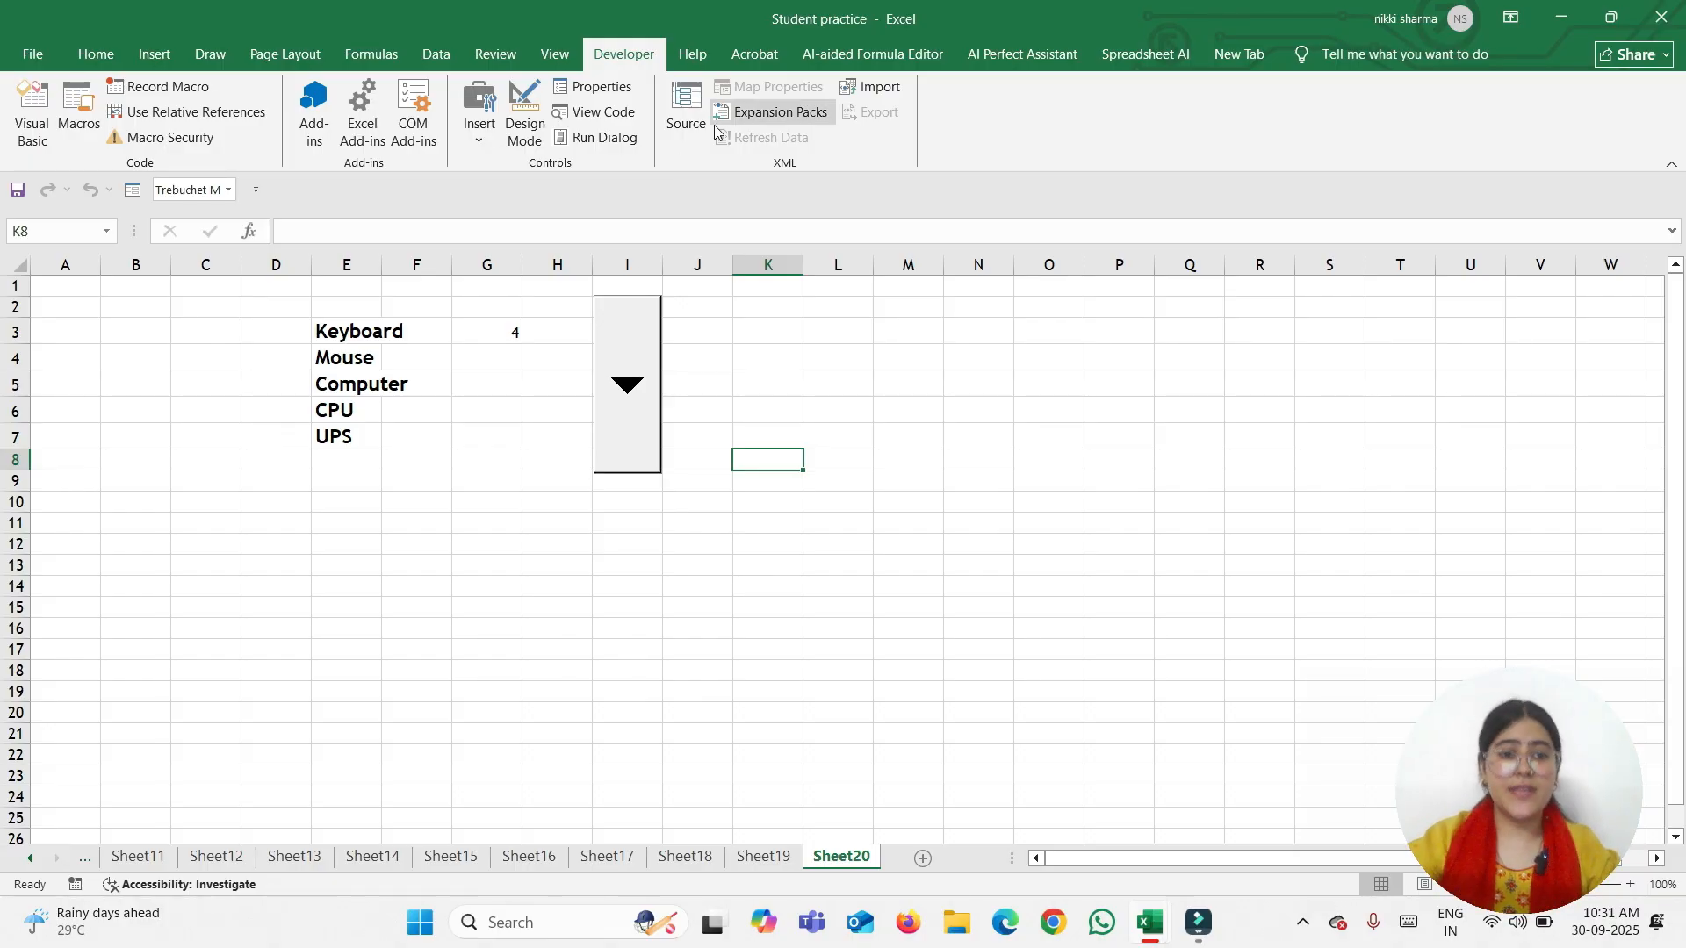
# Move the value 4 from G3 to L5
pyautogui.click(480, 128)
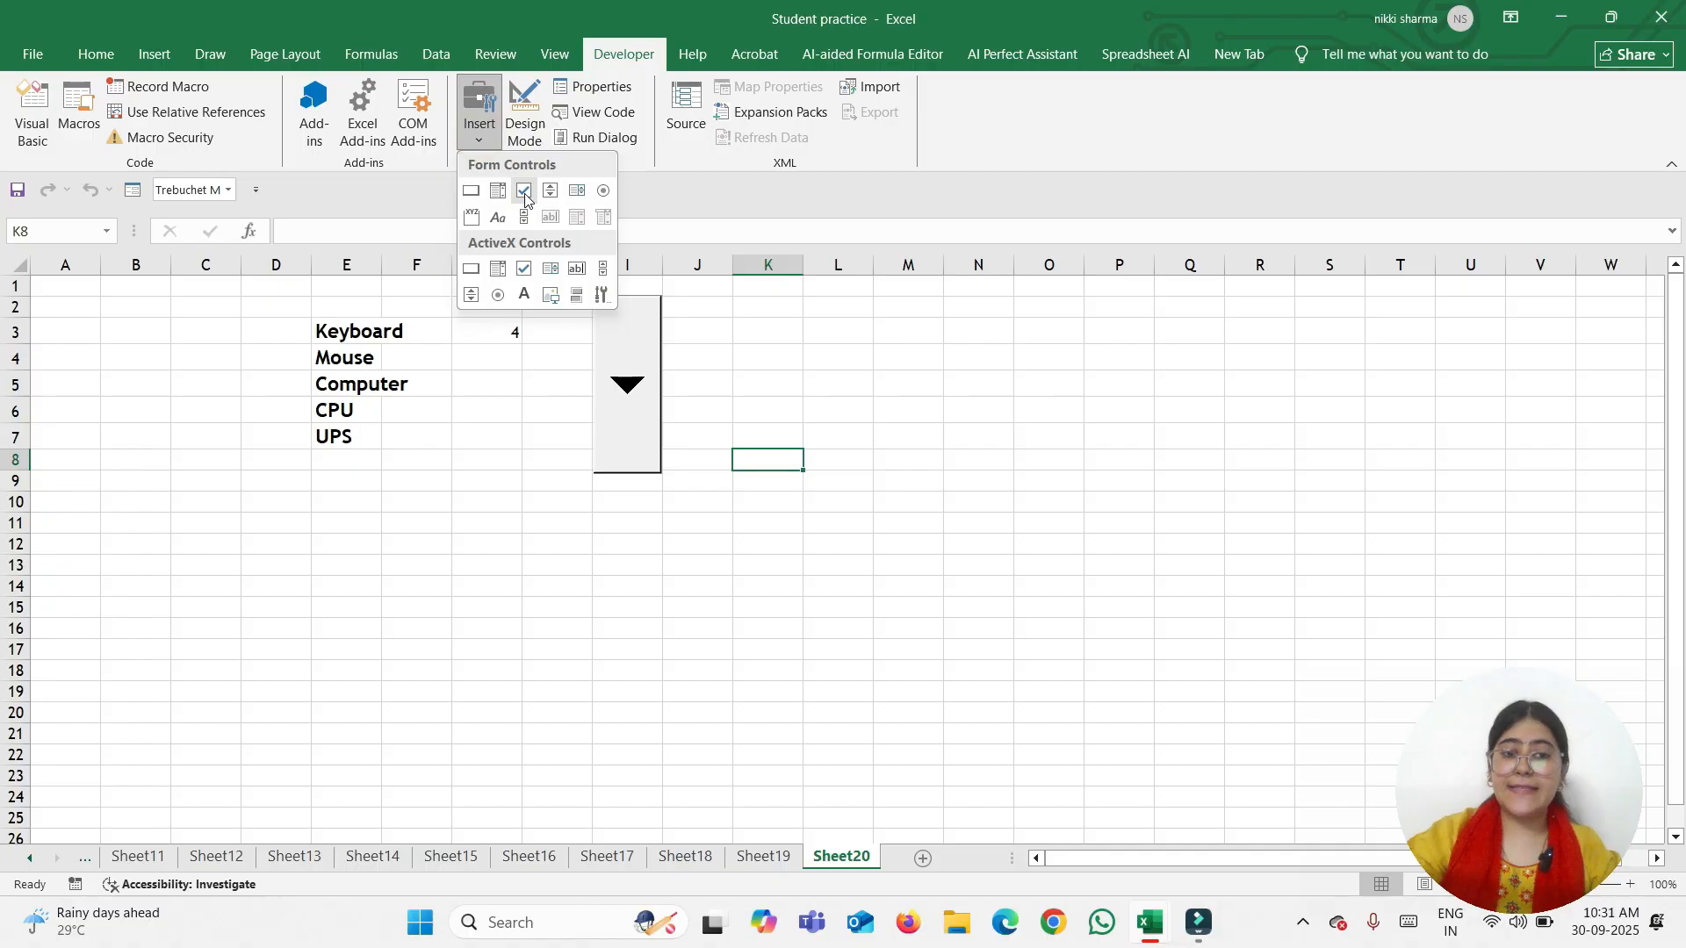
pyautogui.click(722, 470)
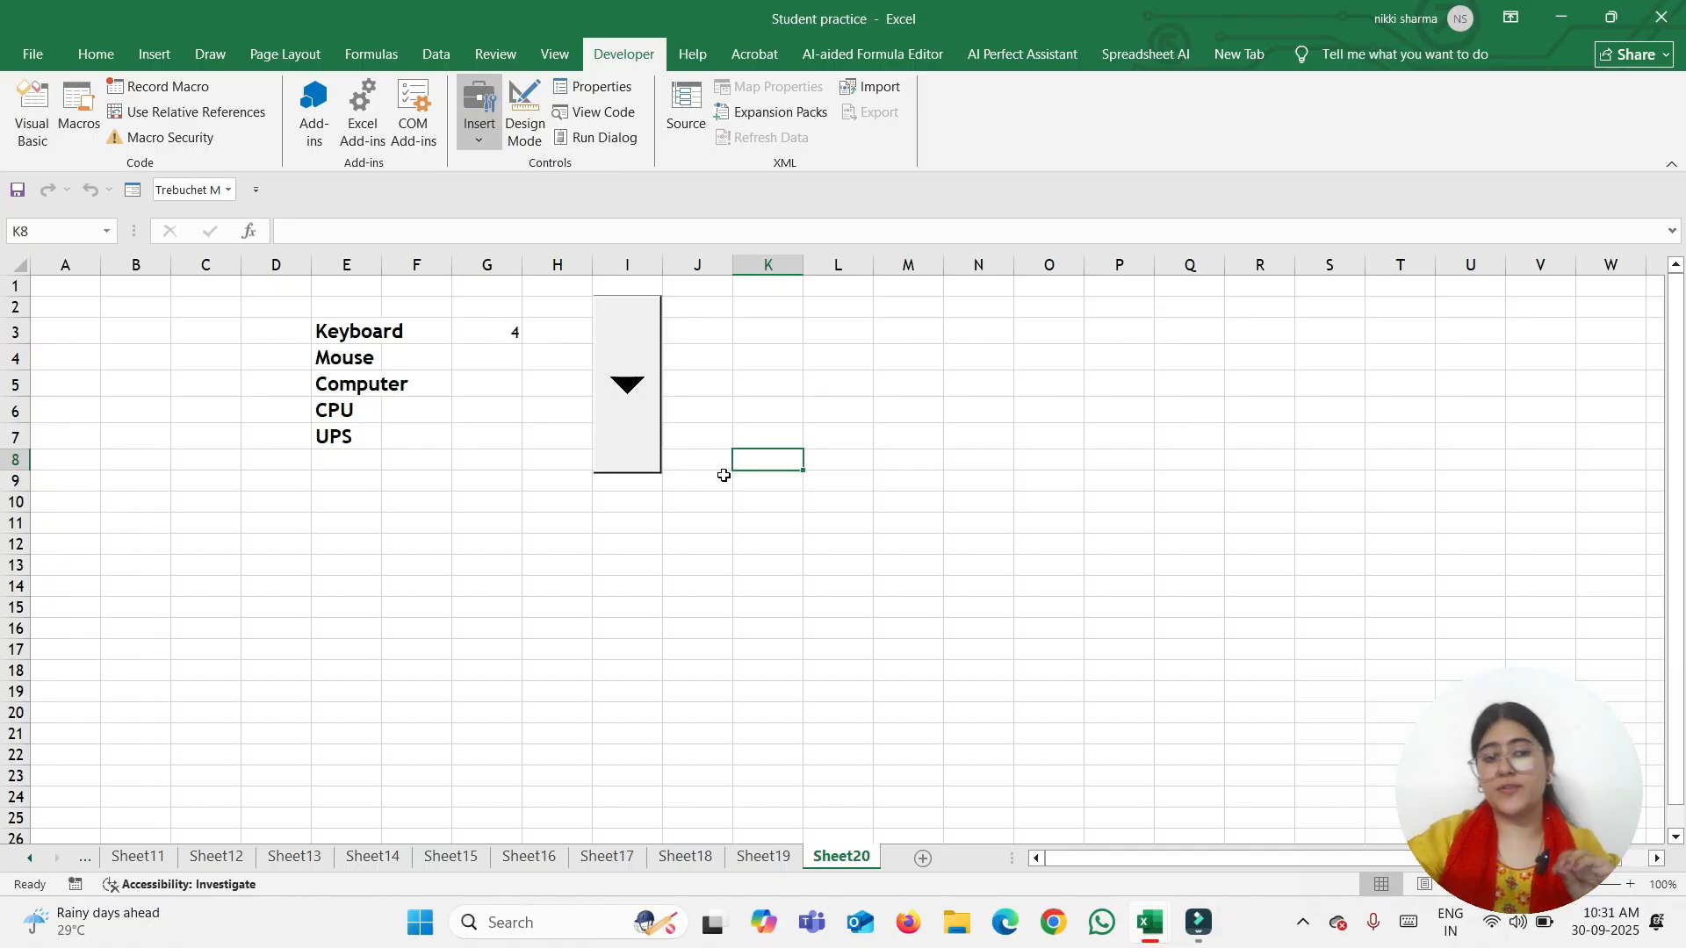
pyautogui.click(482, 332)
pyautogui.moveTo(507, 347); pyautogui.dragTo(856, 400)
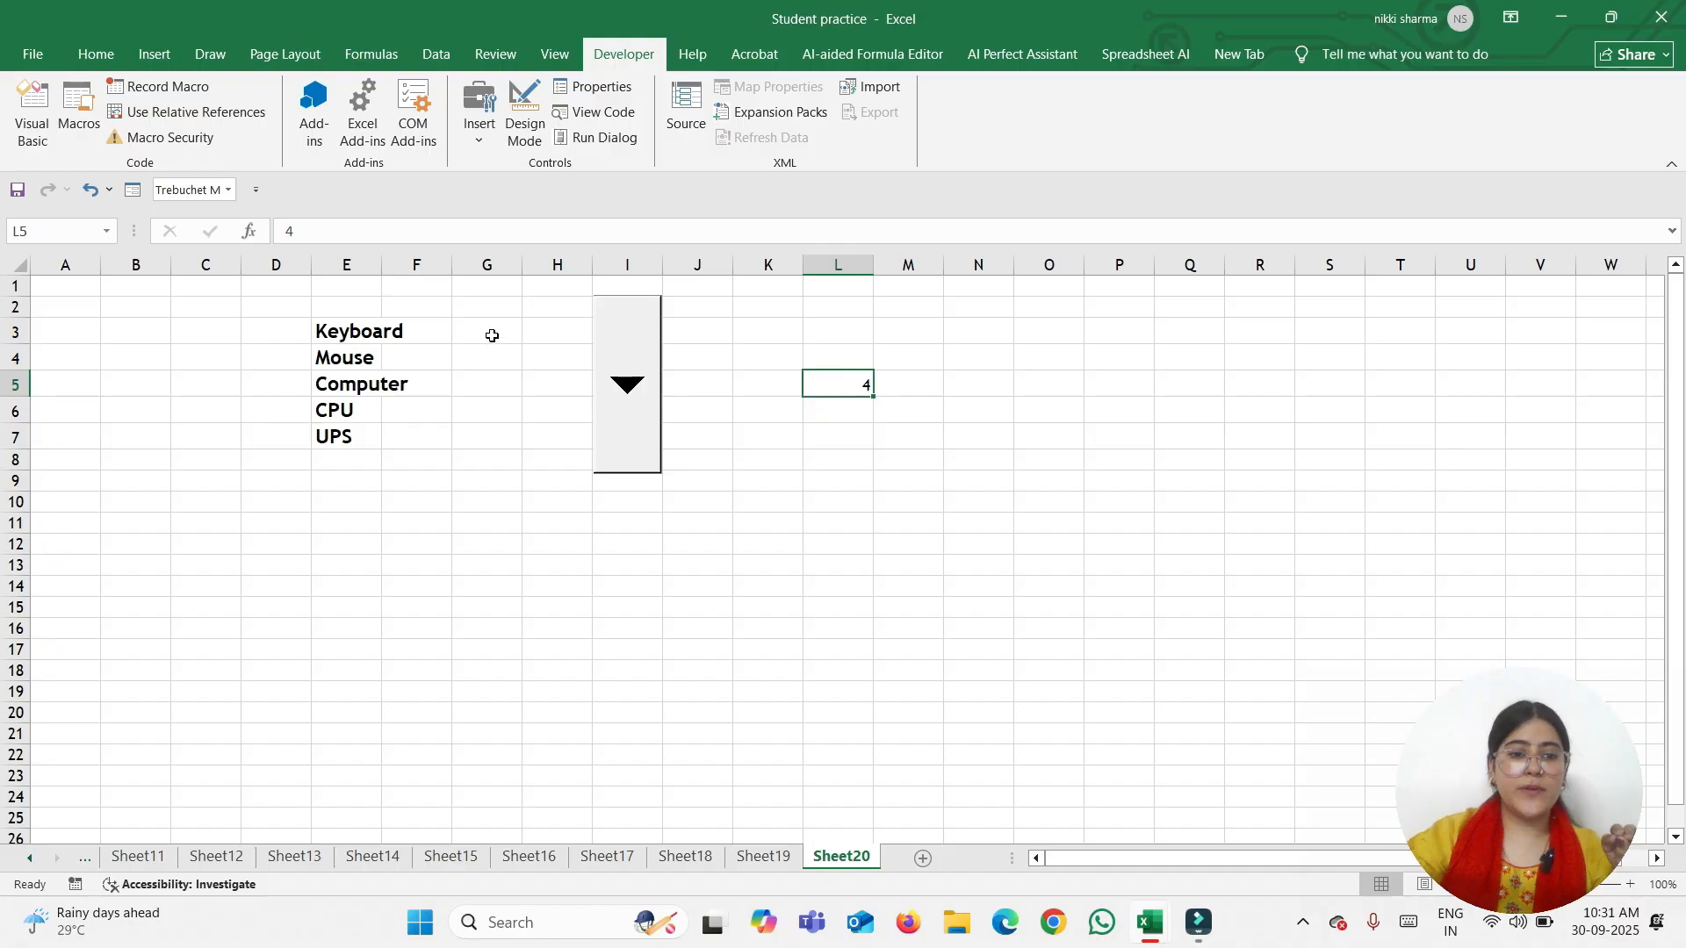
# Draw a form-control check box in cell G3
pyautogui.moveTo(490, 331); pyautogui.dragTo(500, 436)
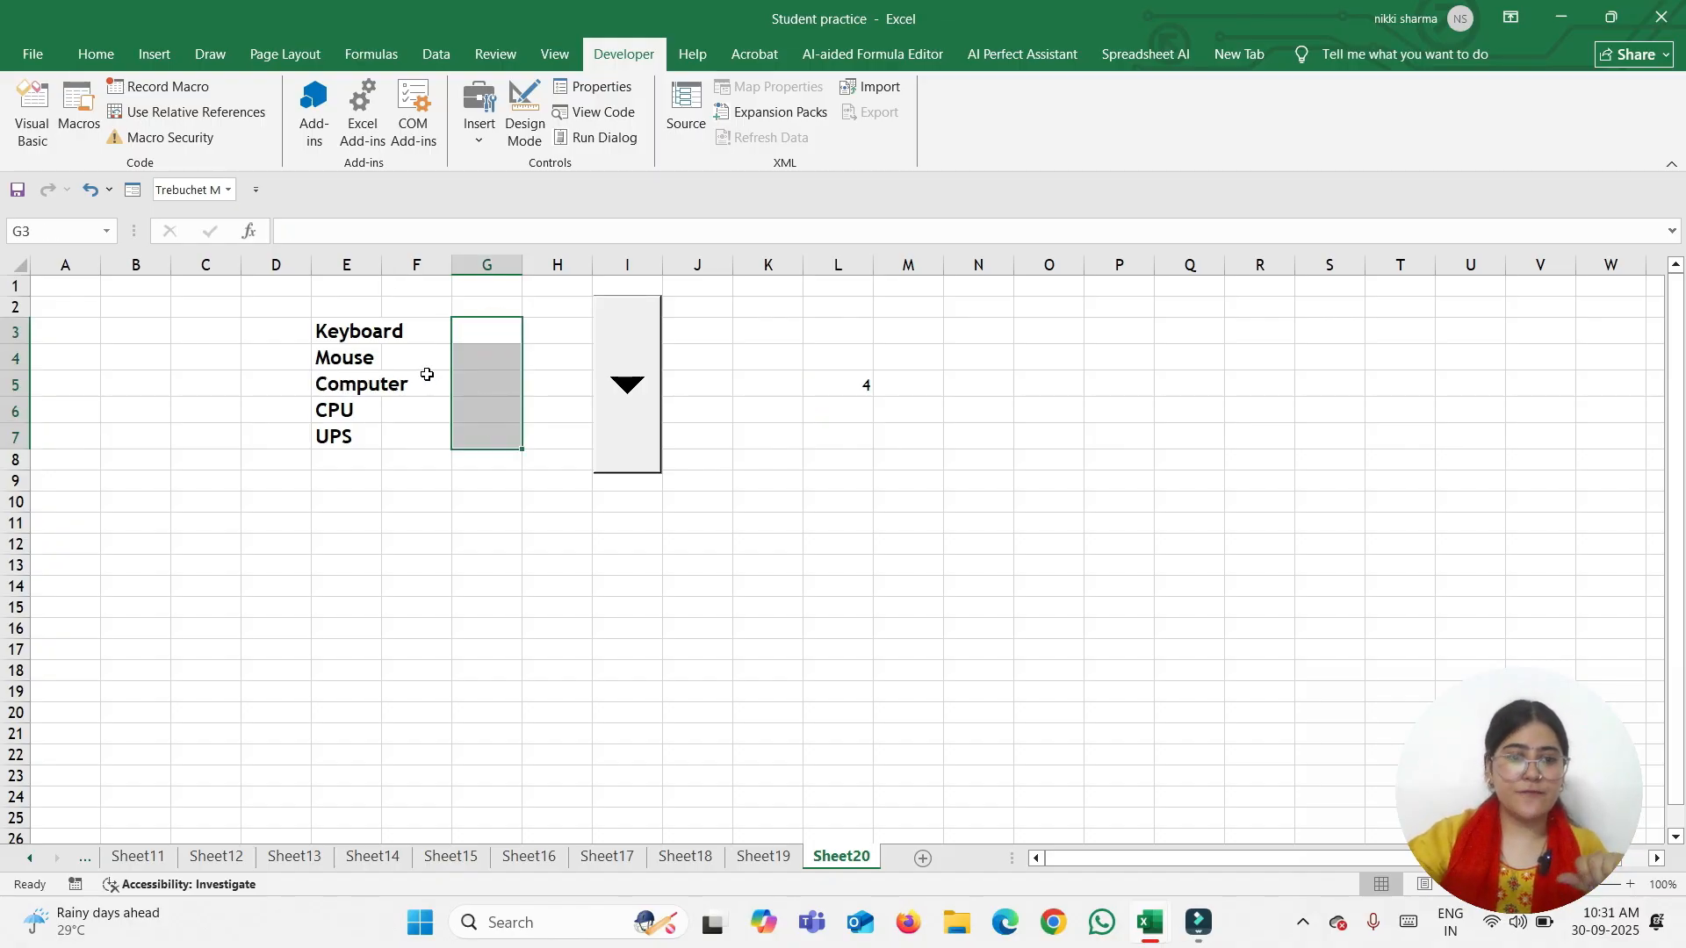
pyautogui.click(479, 132)
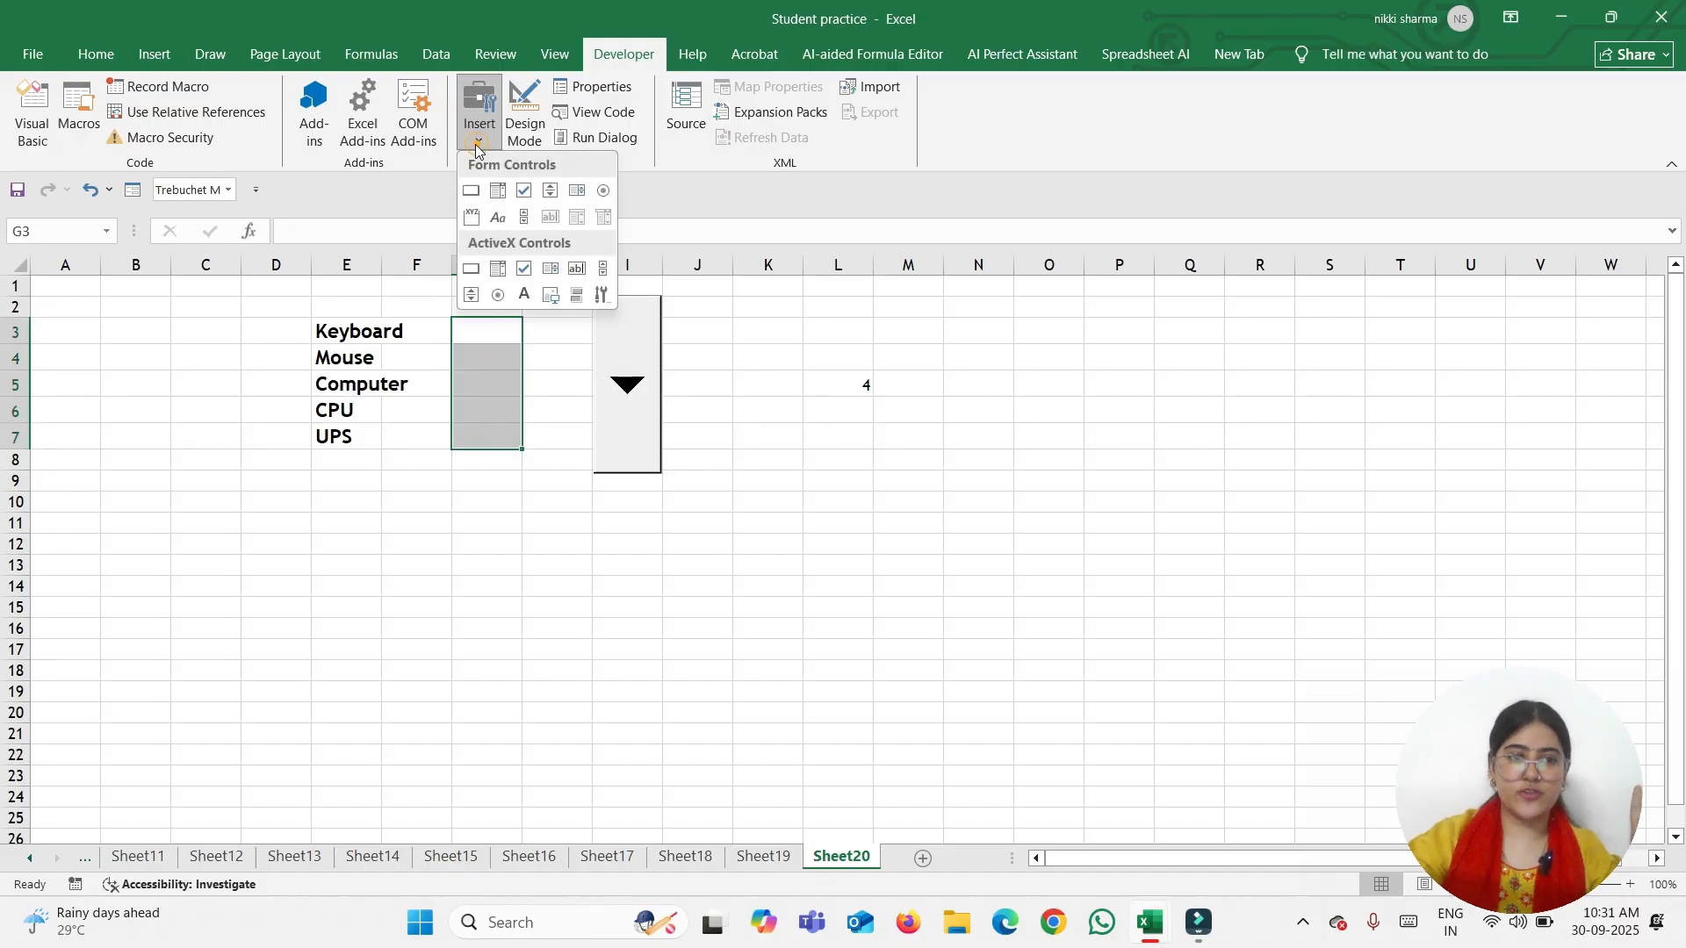
pyautogui.click(525, 190)
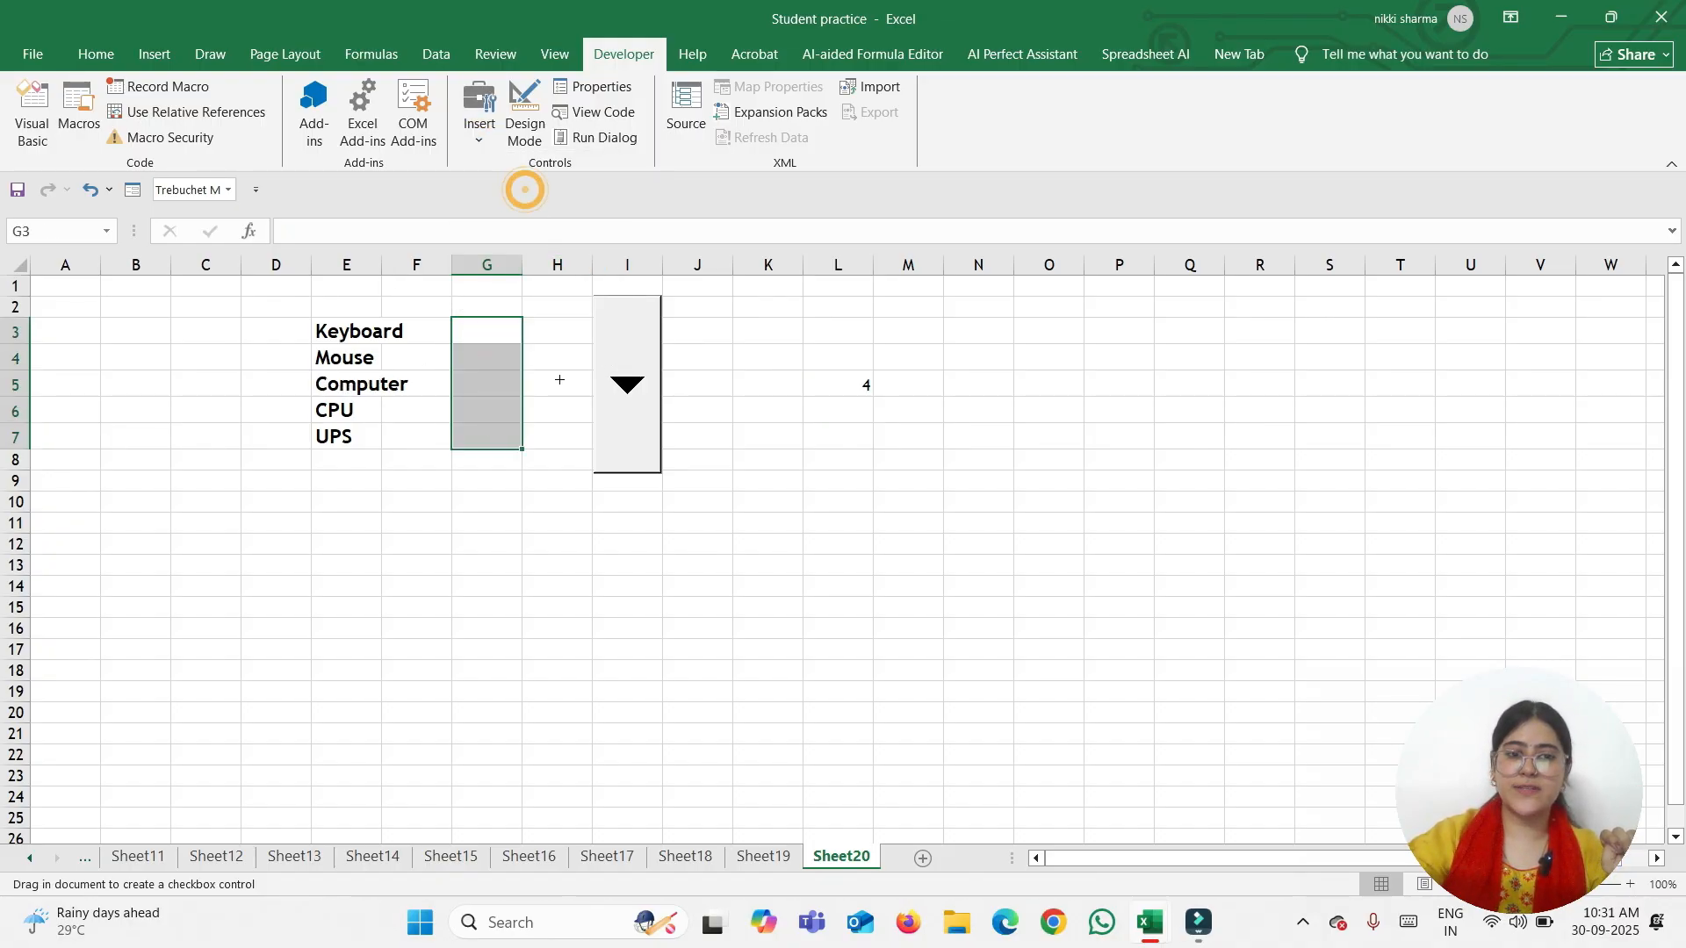
pyautogui.click(464, 321)
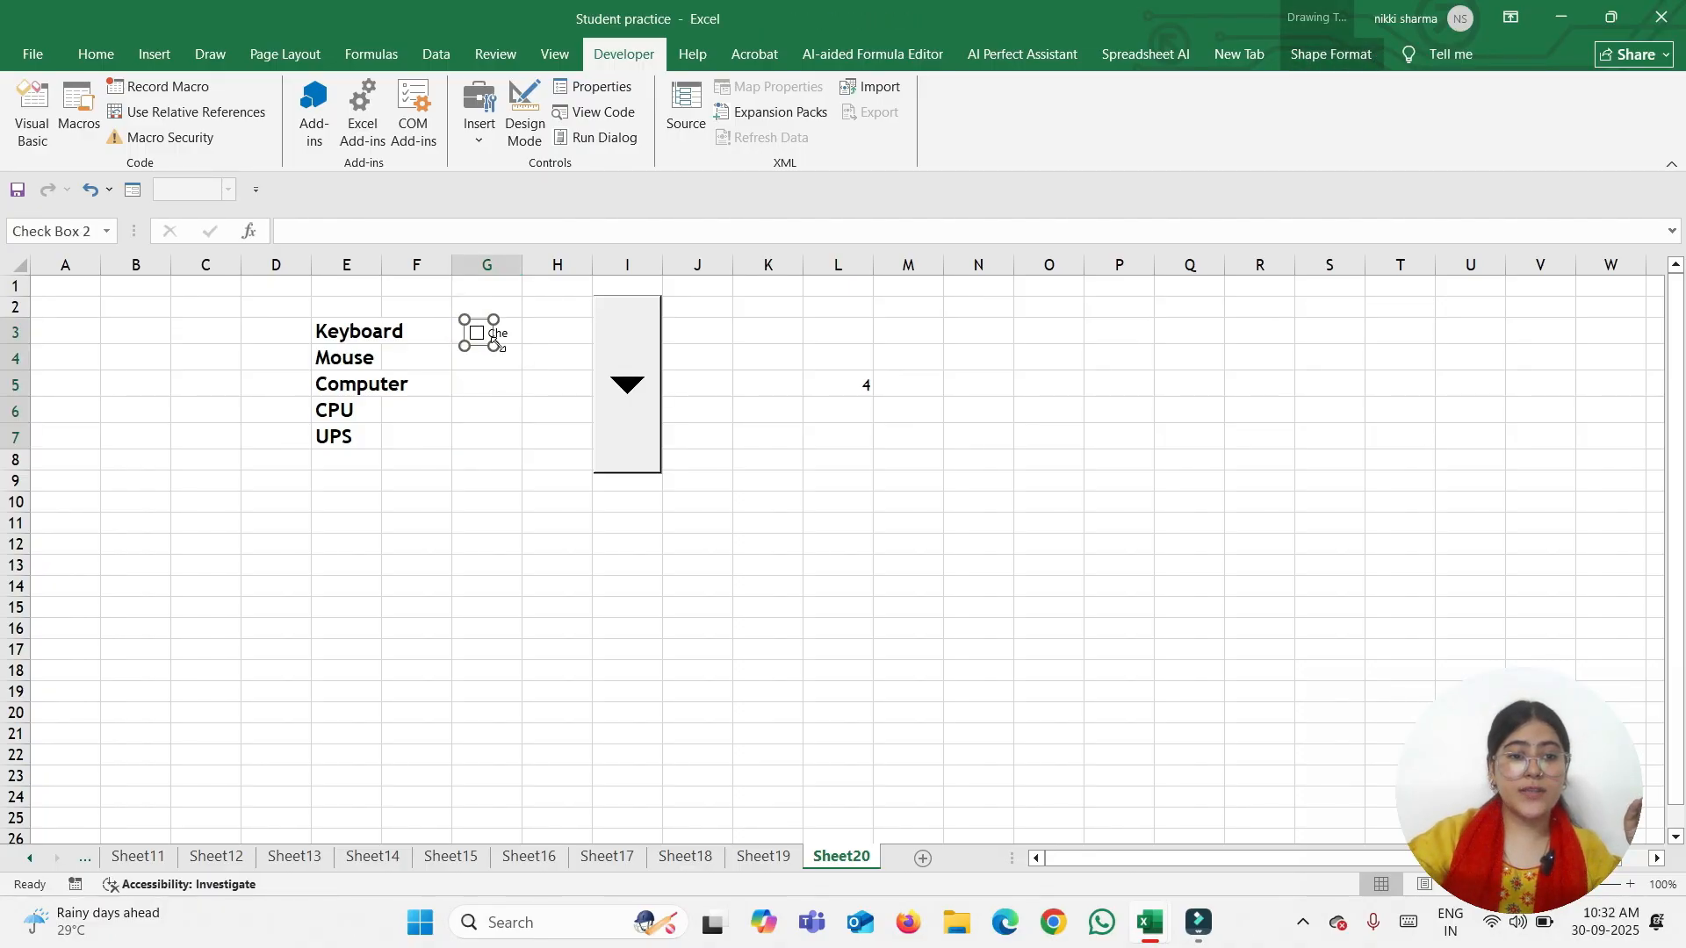
pyautogui.moveTo(491, 344)
pyautogui.mouseDown()
pyautogui.moveTo(527, 353)
pyautogui.moveTo(523, 372)
pyautogui.moveTo(560, 347)
pyautogui.moveTo(478, 316)
pyautogui.mouseUp()
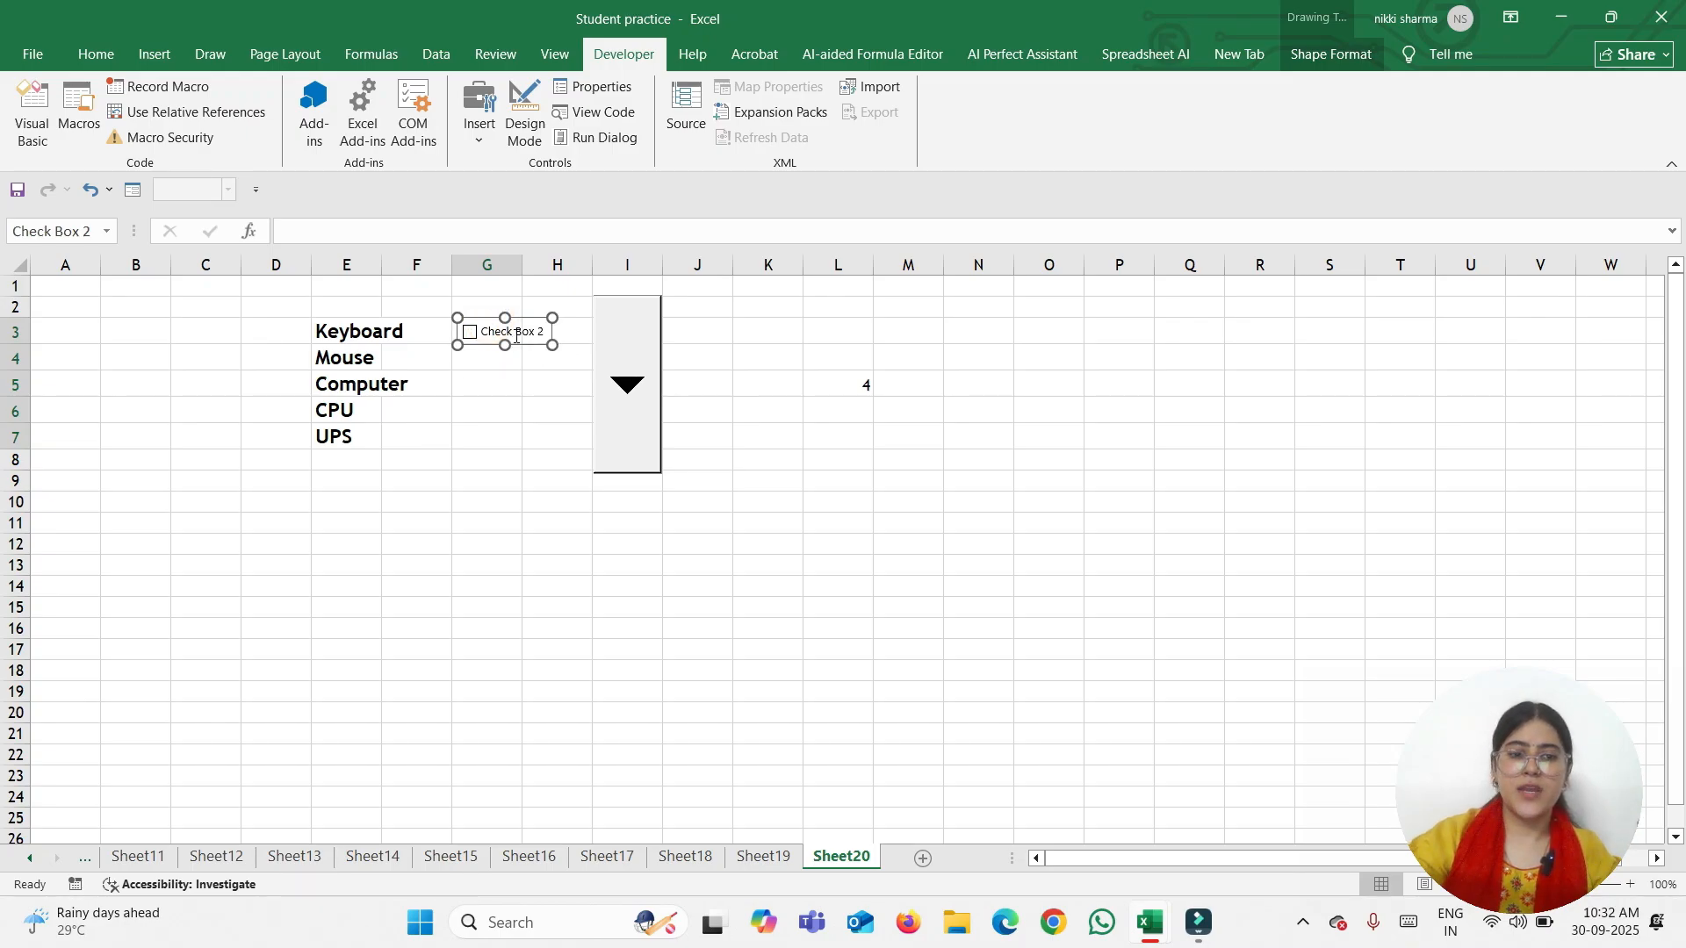
# Replace the check box caption 'Check Box 2' with 'Available'
pyautogui.click(485, 333)
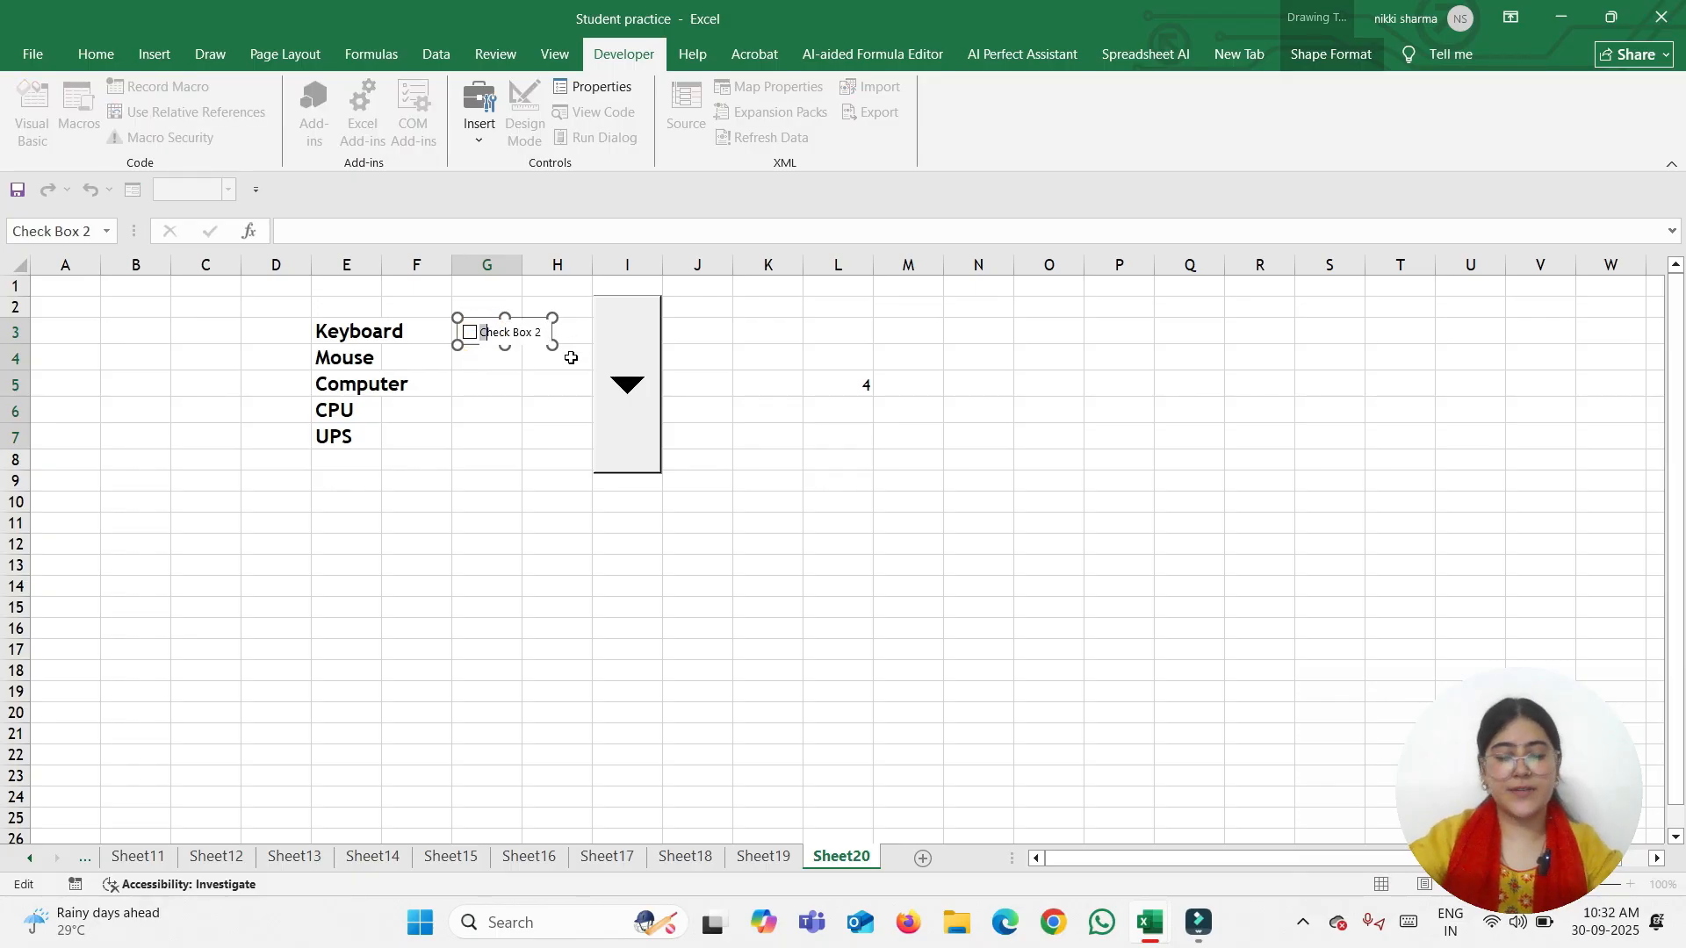
pyautogui.hotkey('ctrl', 'a')
pyautogui.press('BackSpace')
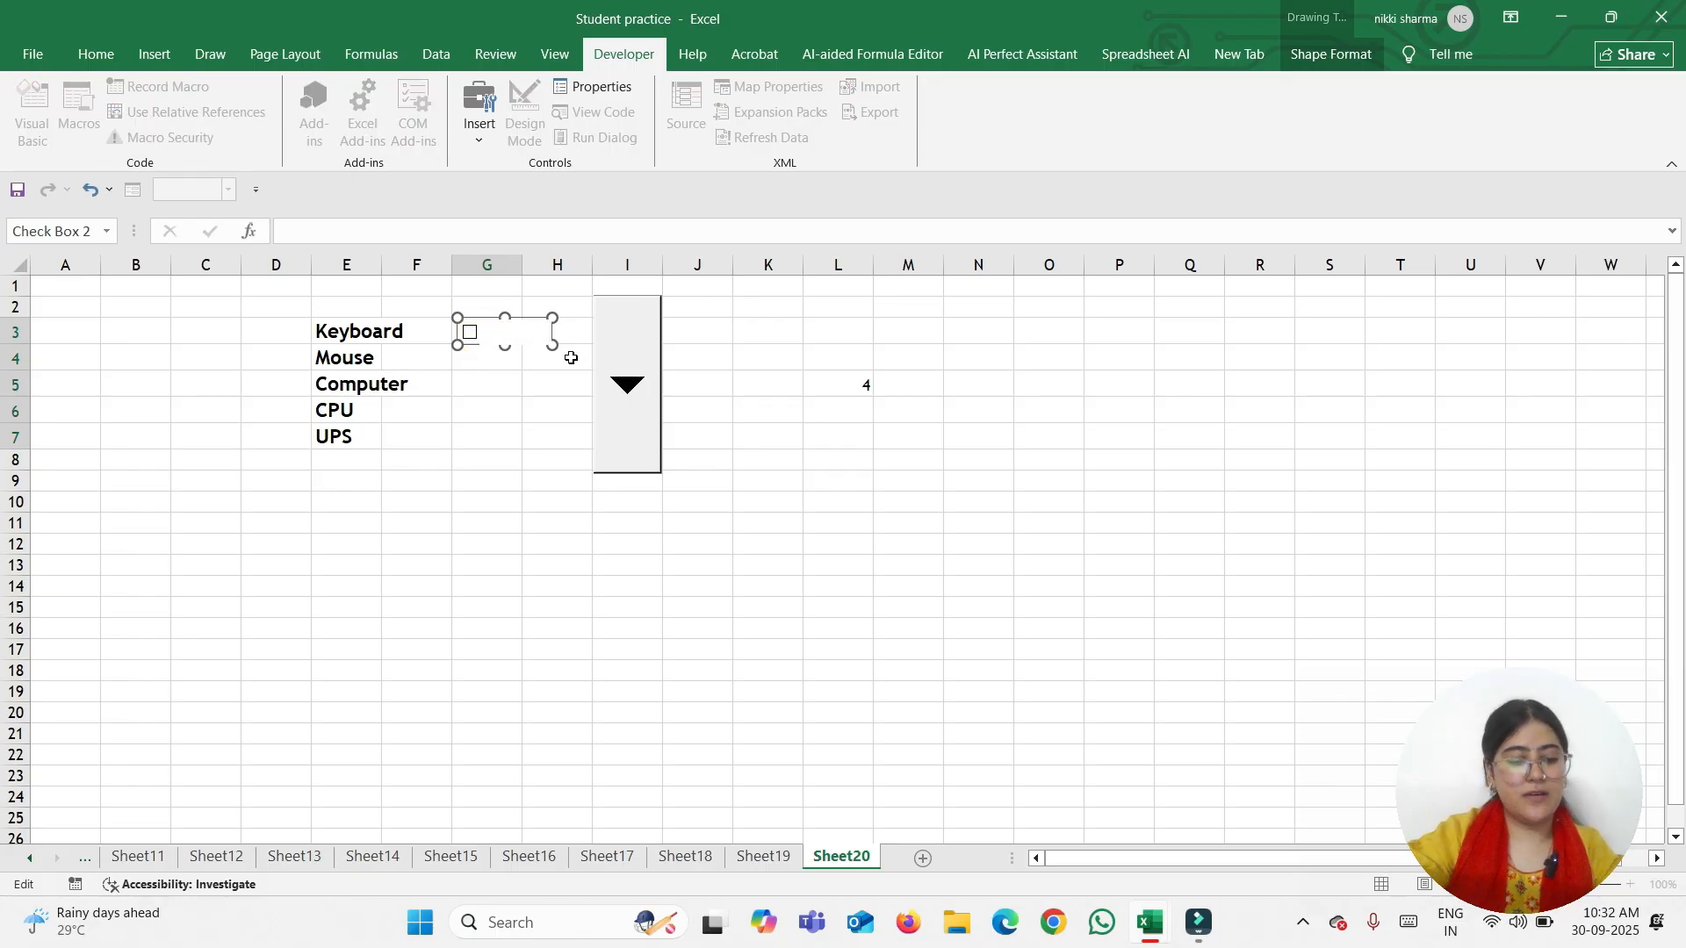
pyautogui.write('Ava')
pyautogui.write('ble')
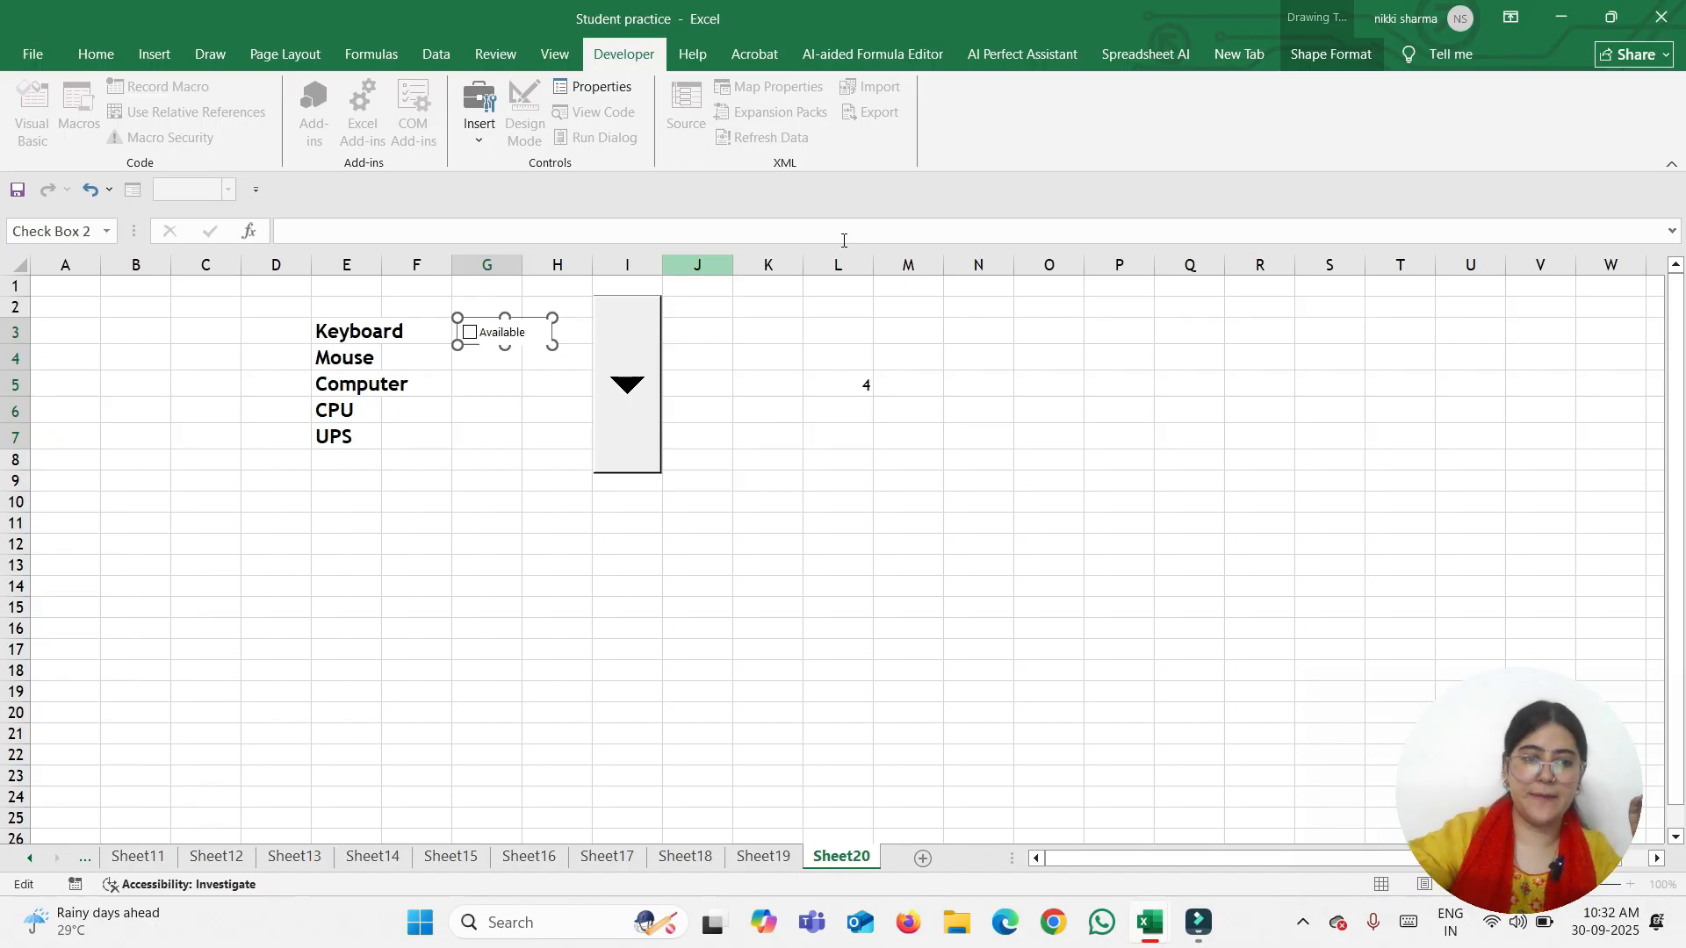
pyautogui.click(531, 469)
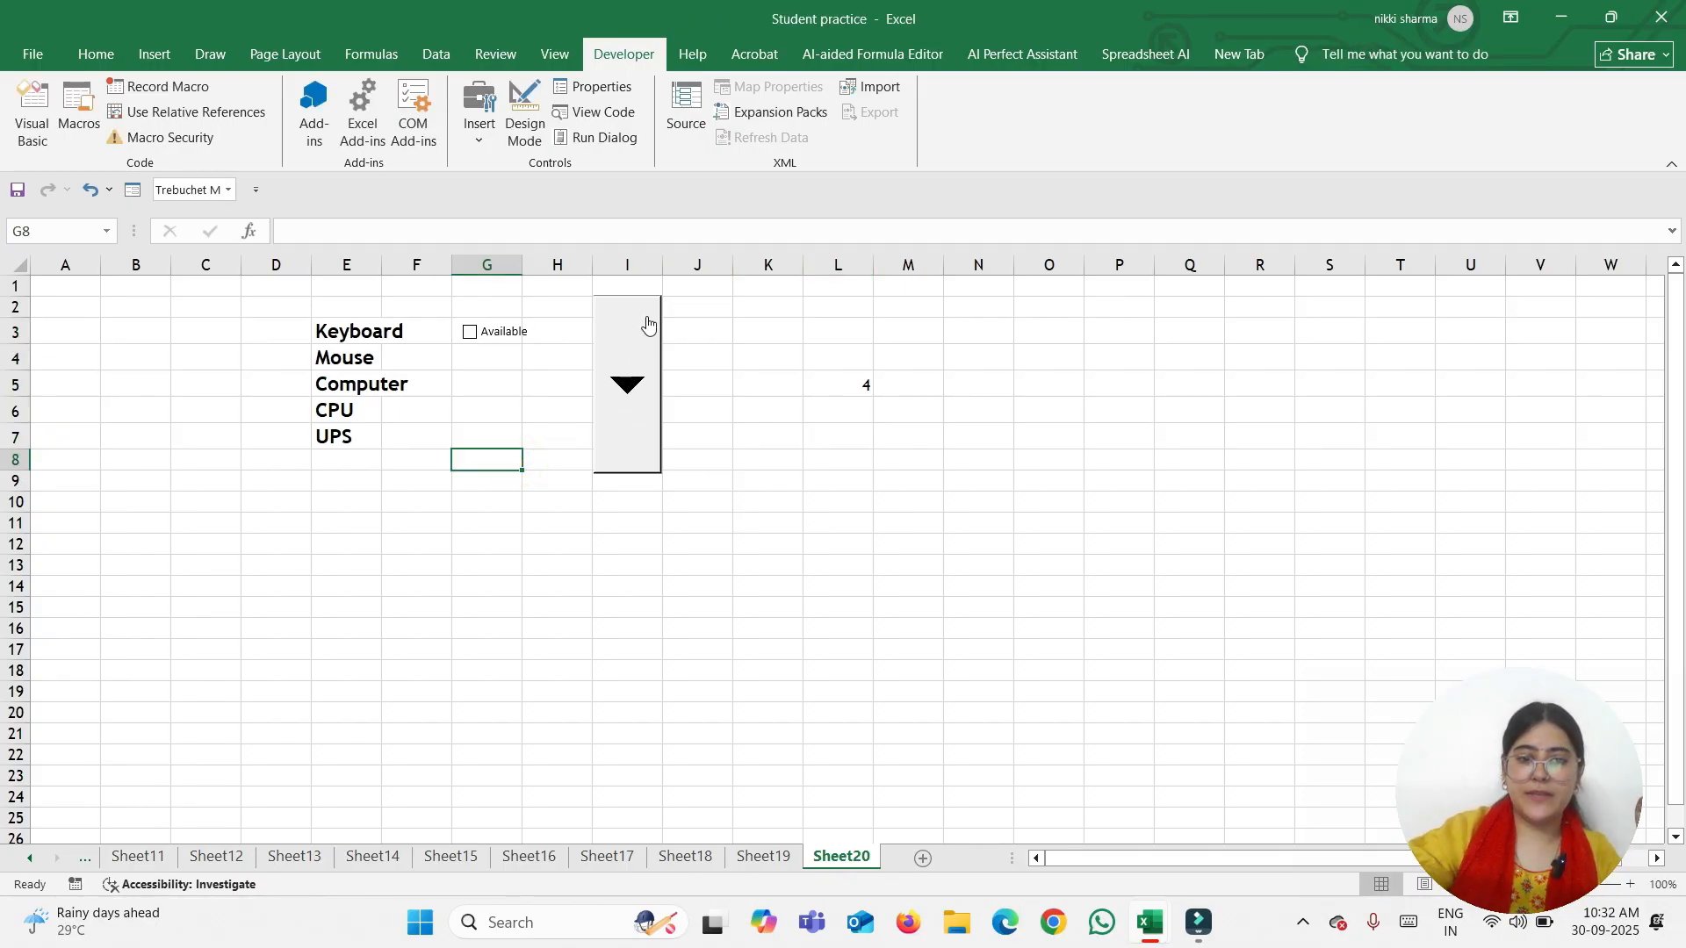
# Move the drop-down to column A below the list and the item list from E3:E7 to B3:B7
pyautogui.rightClick(627, 420)
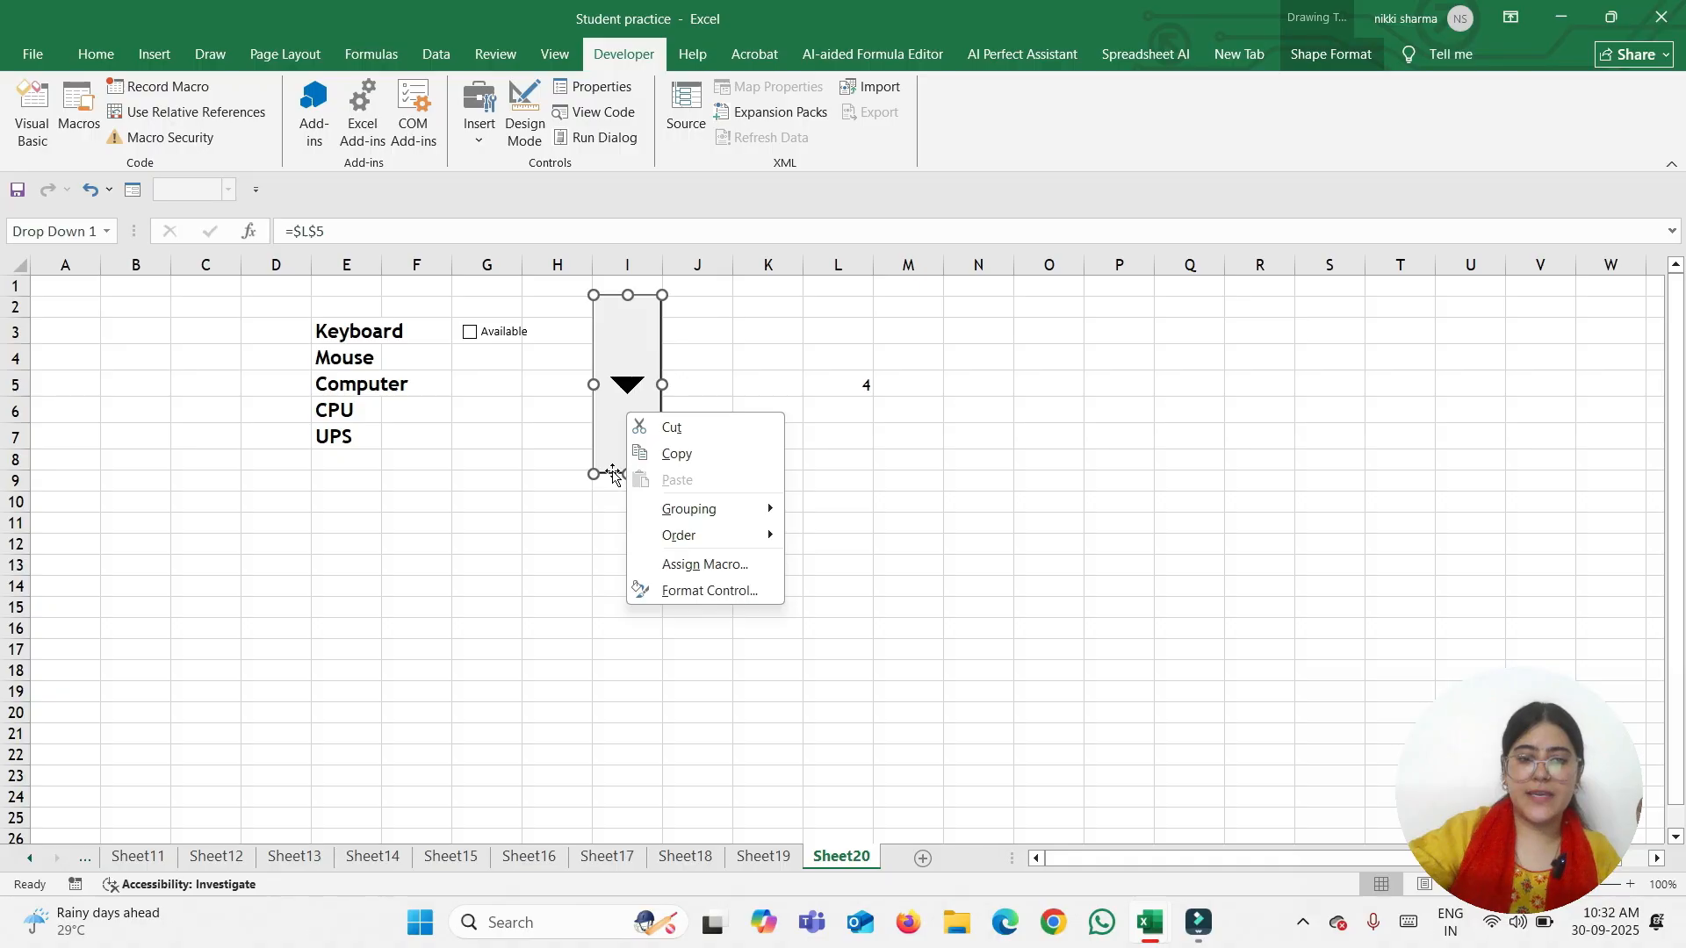
pyautogui.click(606, 472)
pyautogui.moveTo(606, 471); pyautogui.dragTo(52, 646)
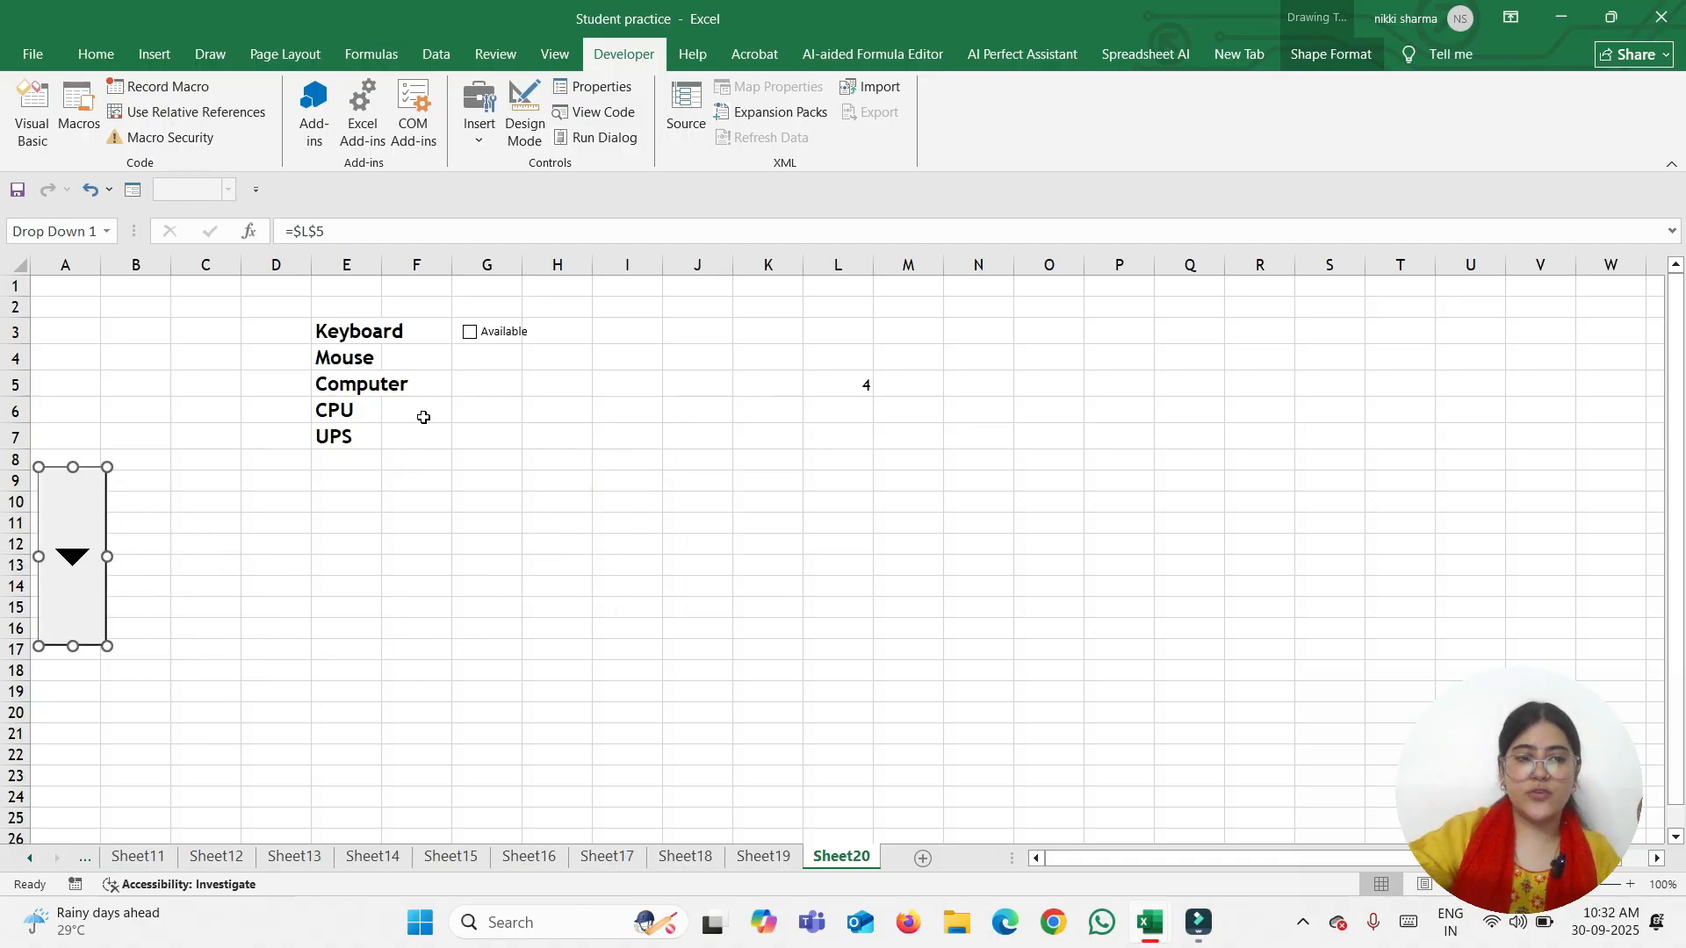
pyautogui.click(386, 383)
pyautogui.moveTo(351, 334); pyautogui.dragTo(369, 439)
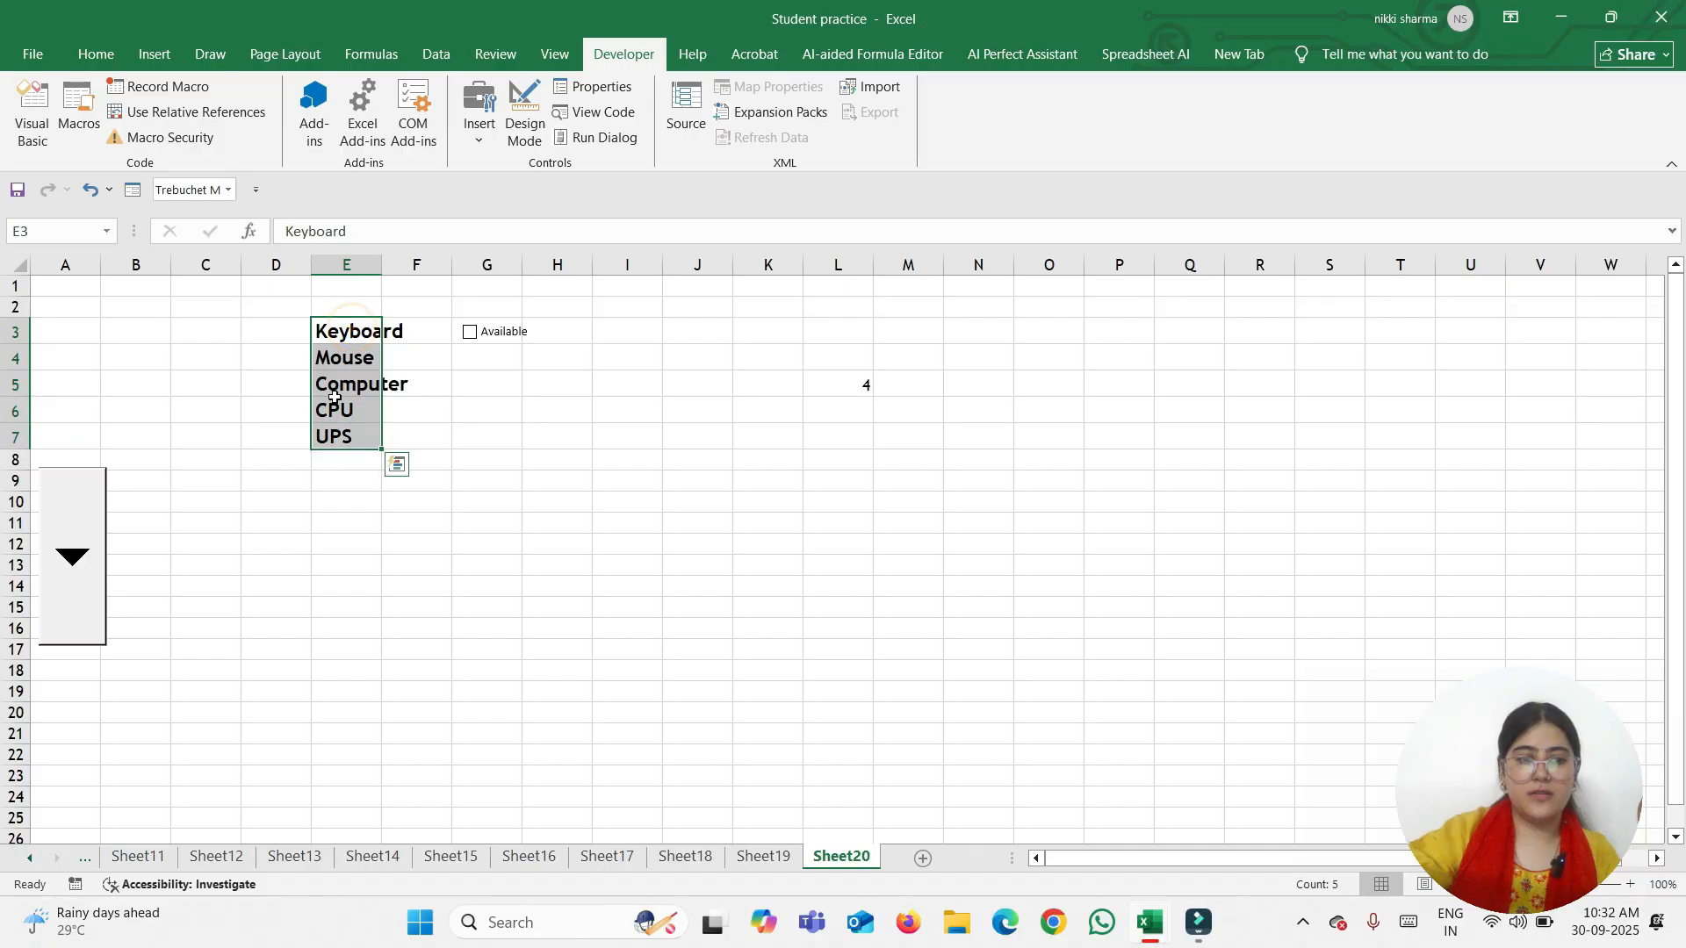
pyautogui.moveTo(346, 322); pyautogui.dragTo(136, 325)
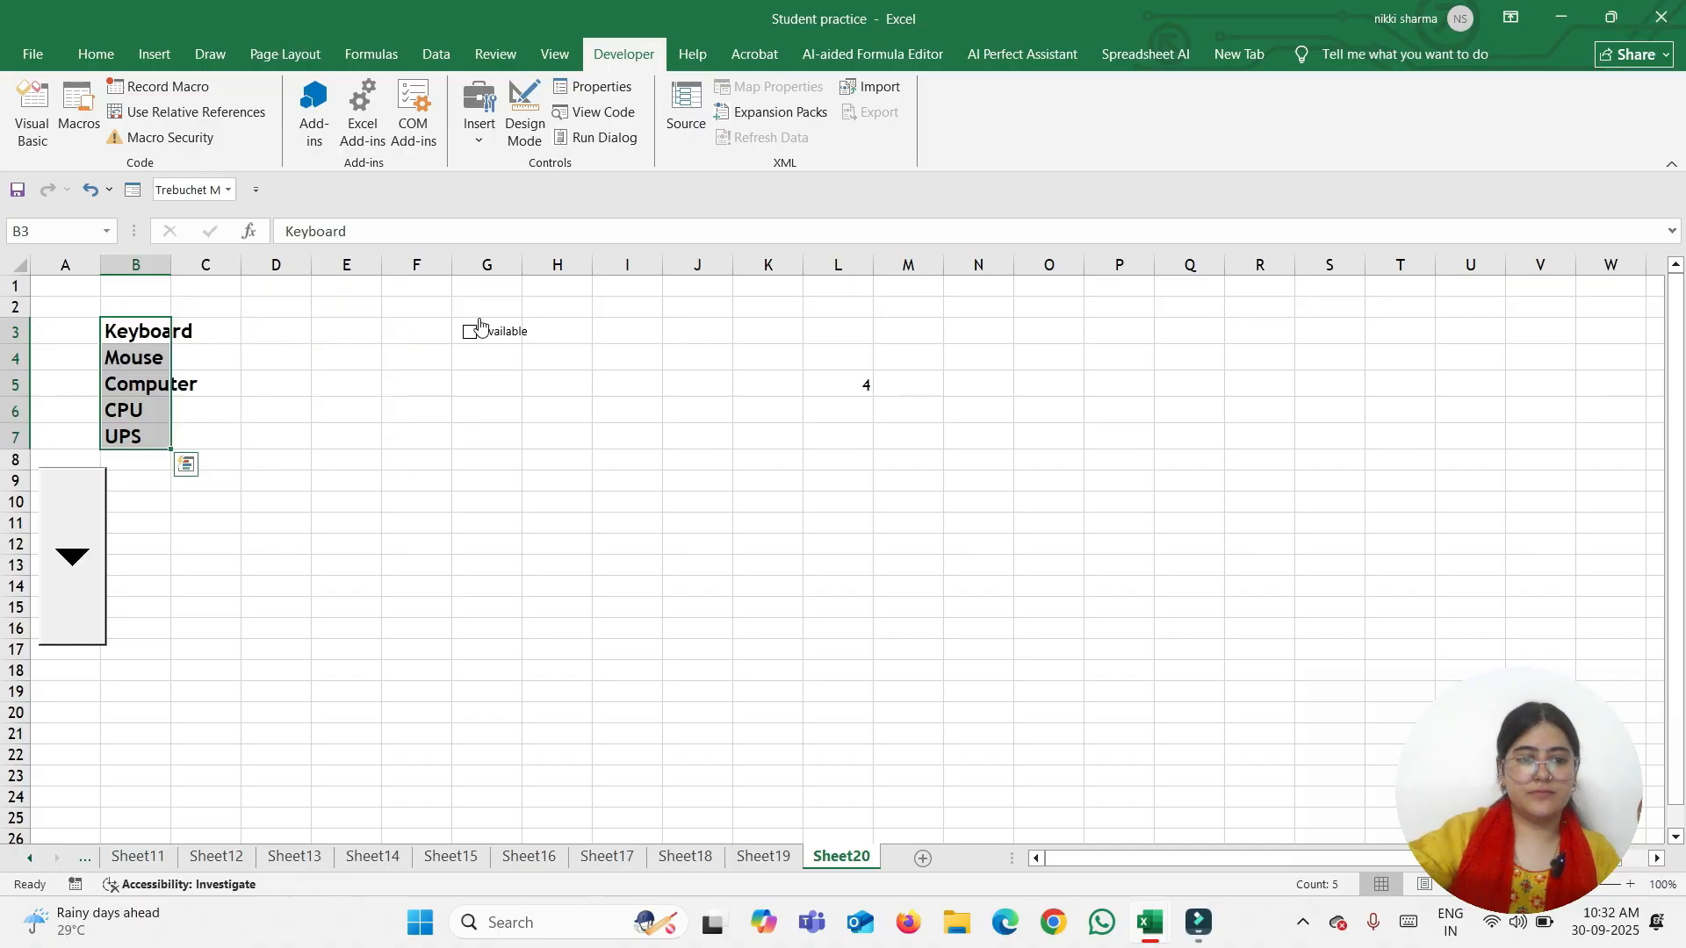
# Move the Available check box to D3 and the value 4 from L5 to C11
pyautogui.rightClick(492, 339)
pyautogui.click(479, 343)
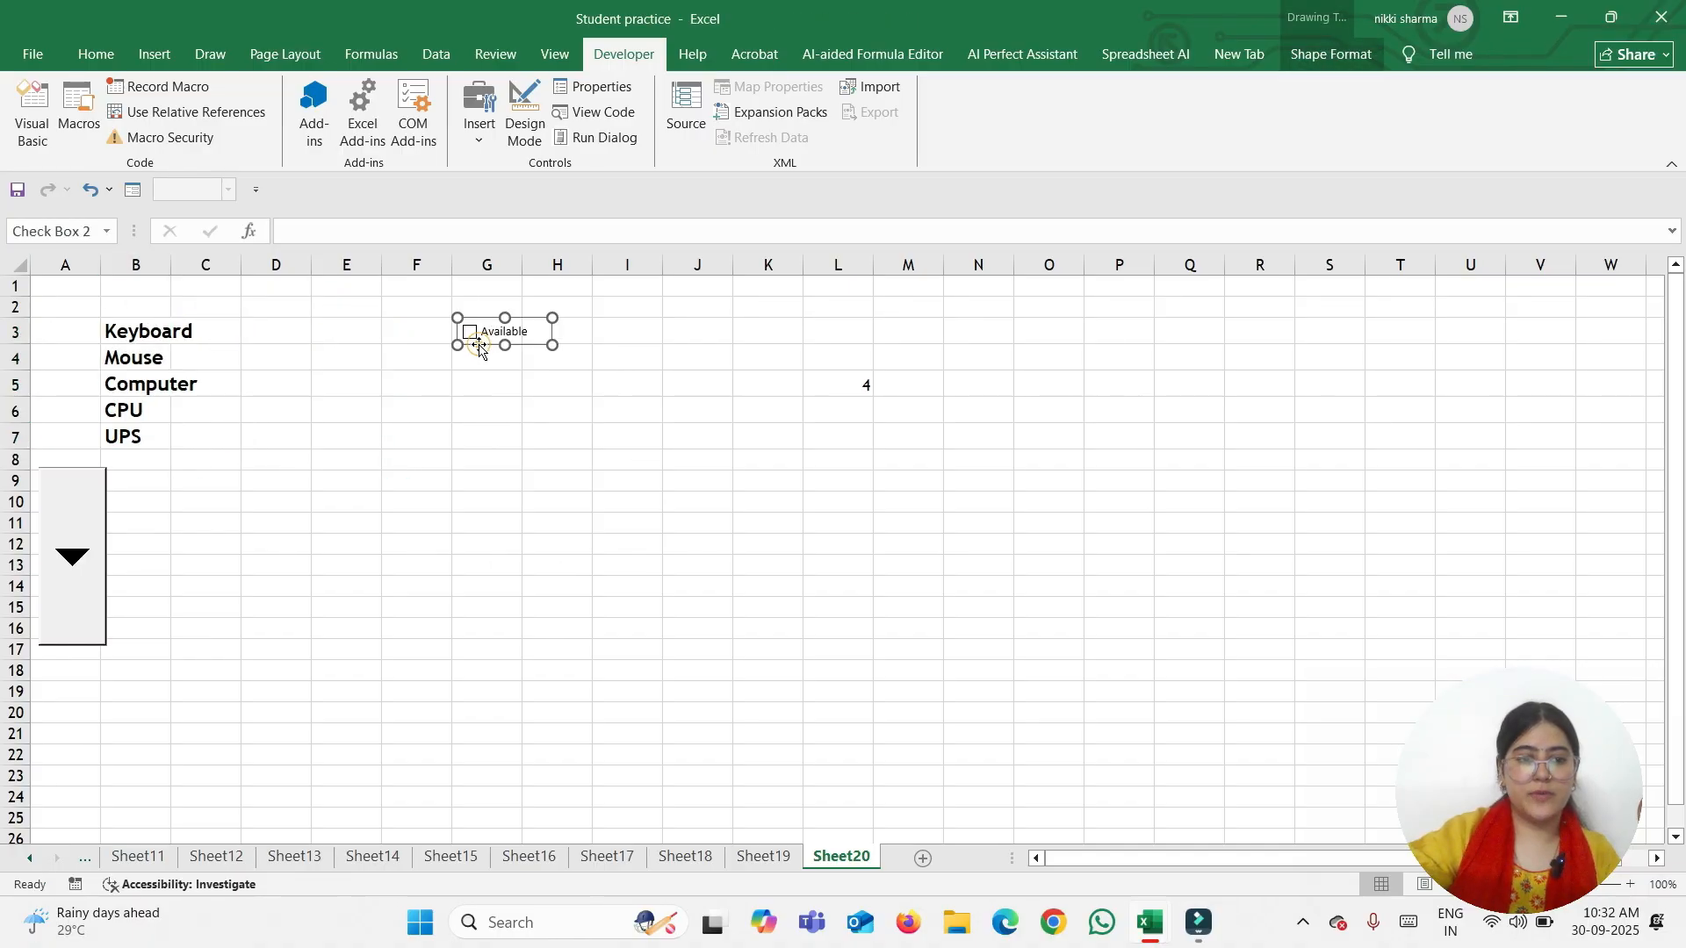
pyautogui.moveTo(478, 343); pyautogui.dragTo(269, 343)
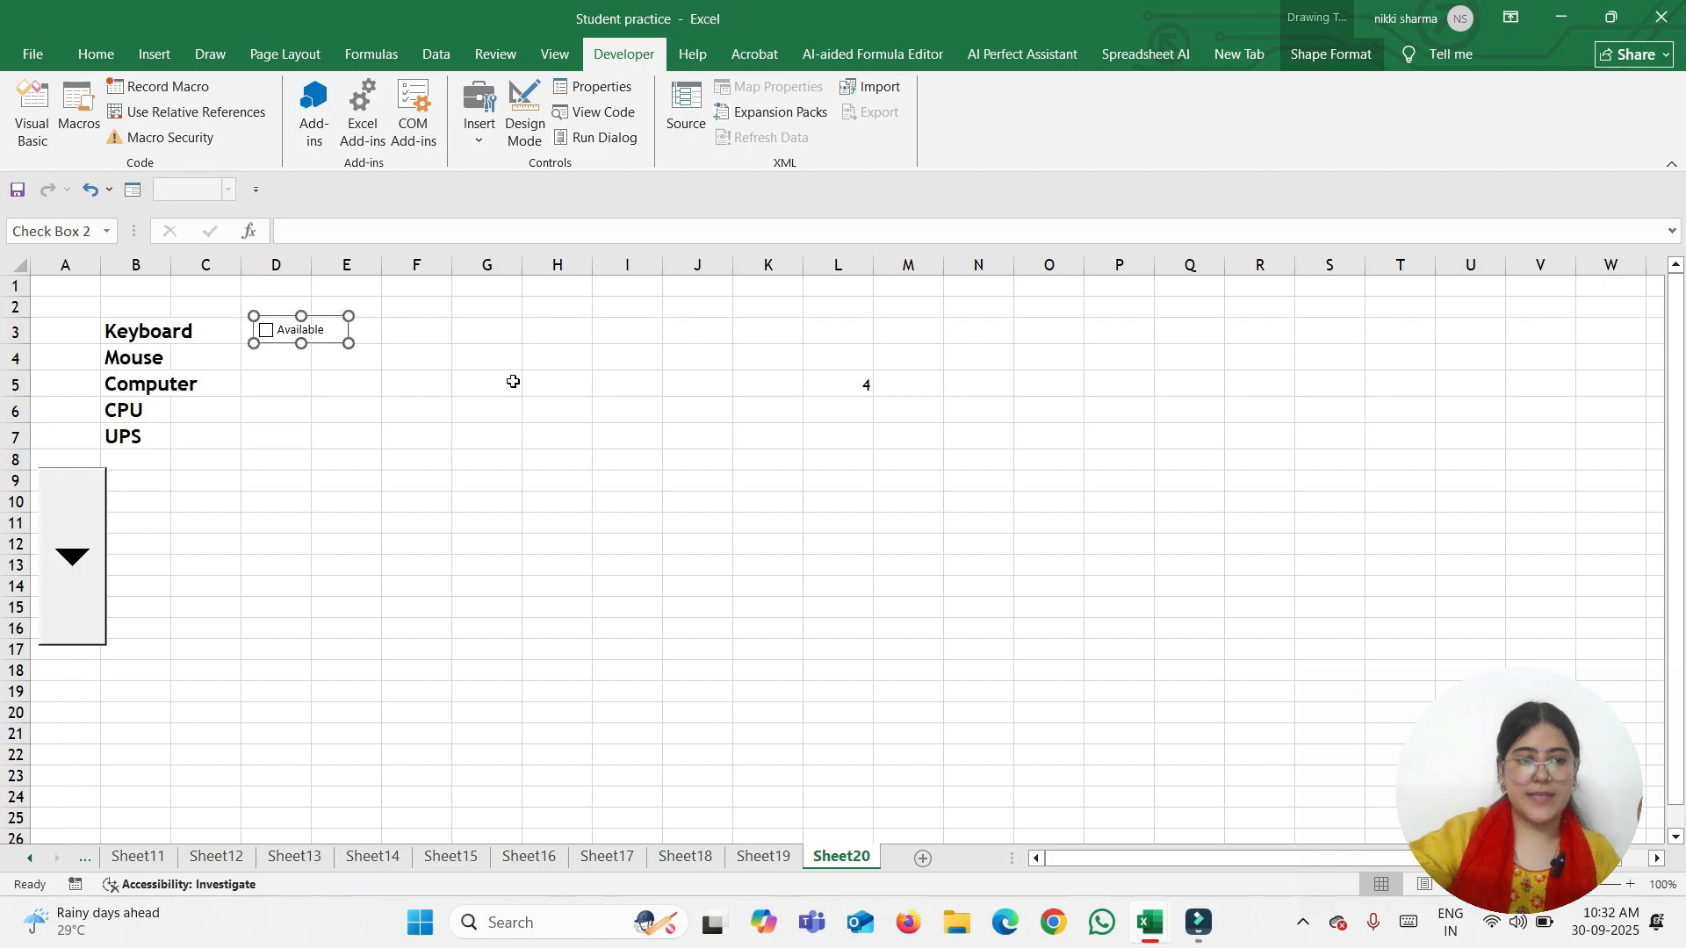
pyautogui.click(829, 382)
pyautogui.moveTo(840, 398); pyautogui.dragTo(188, 527)
pyautogui.click(246, 565)
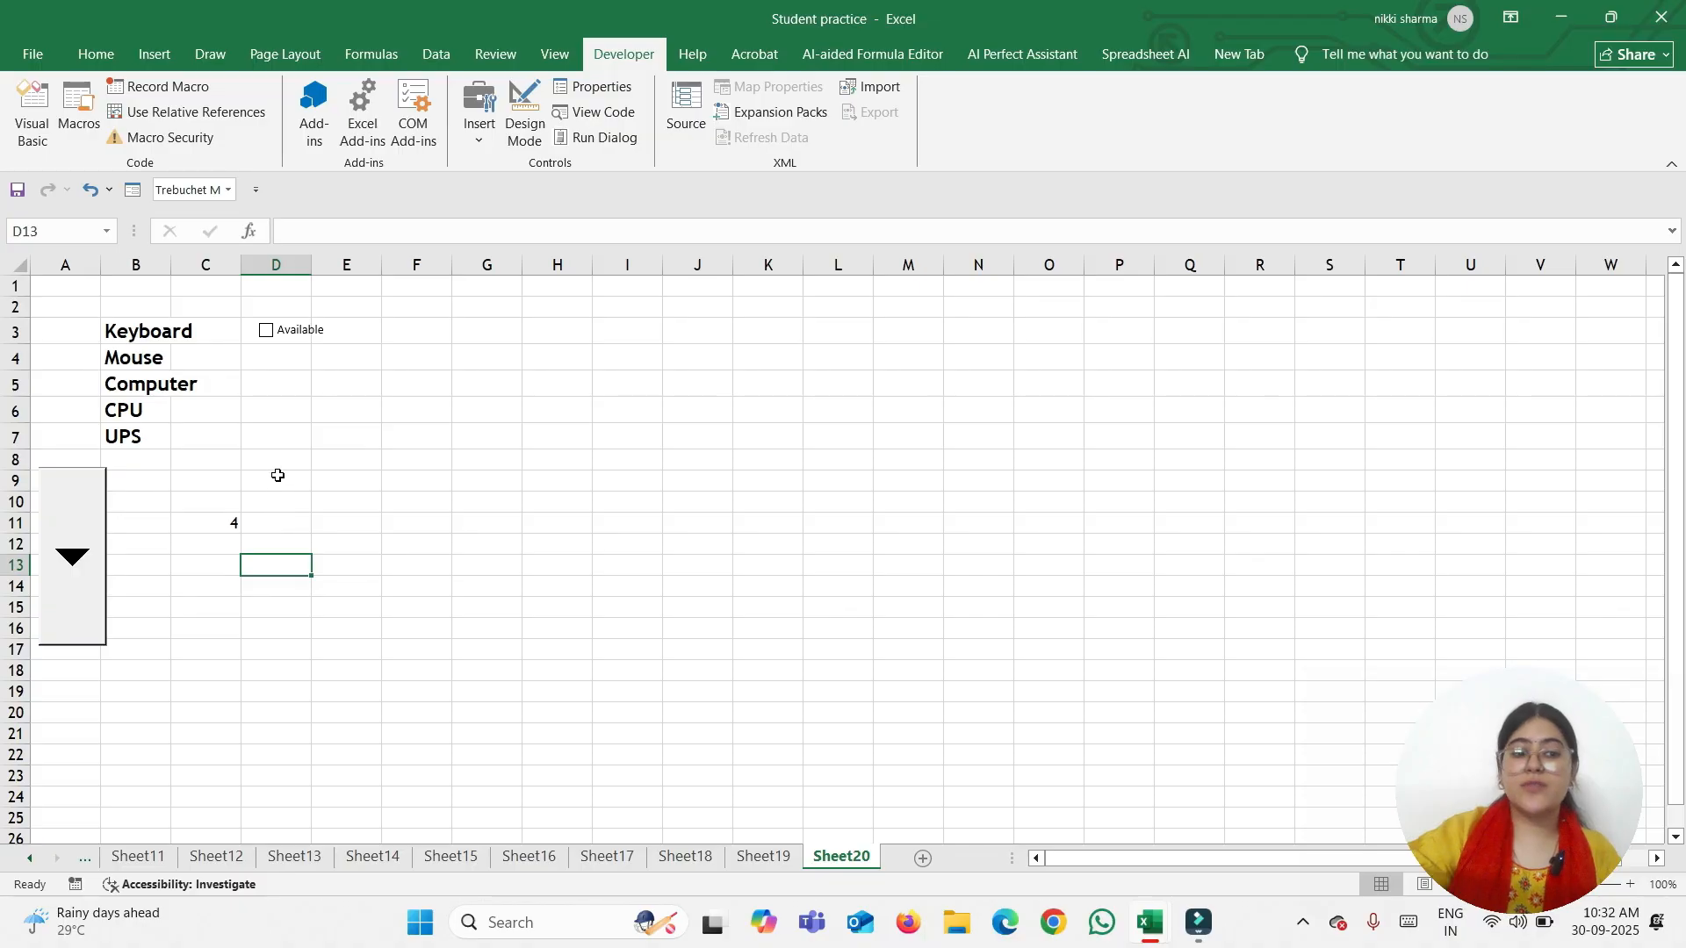
# Merge D9:G14 into a 'Combo Box' heading in font size 26
pyautogui.moveTo(278, 475); pyautogui.dragTo(486, 576)
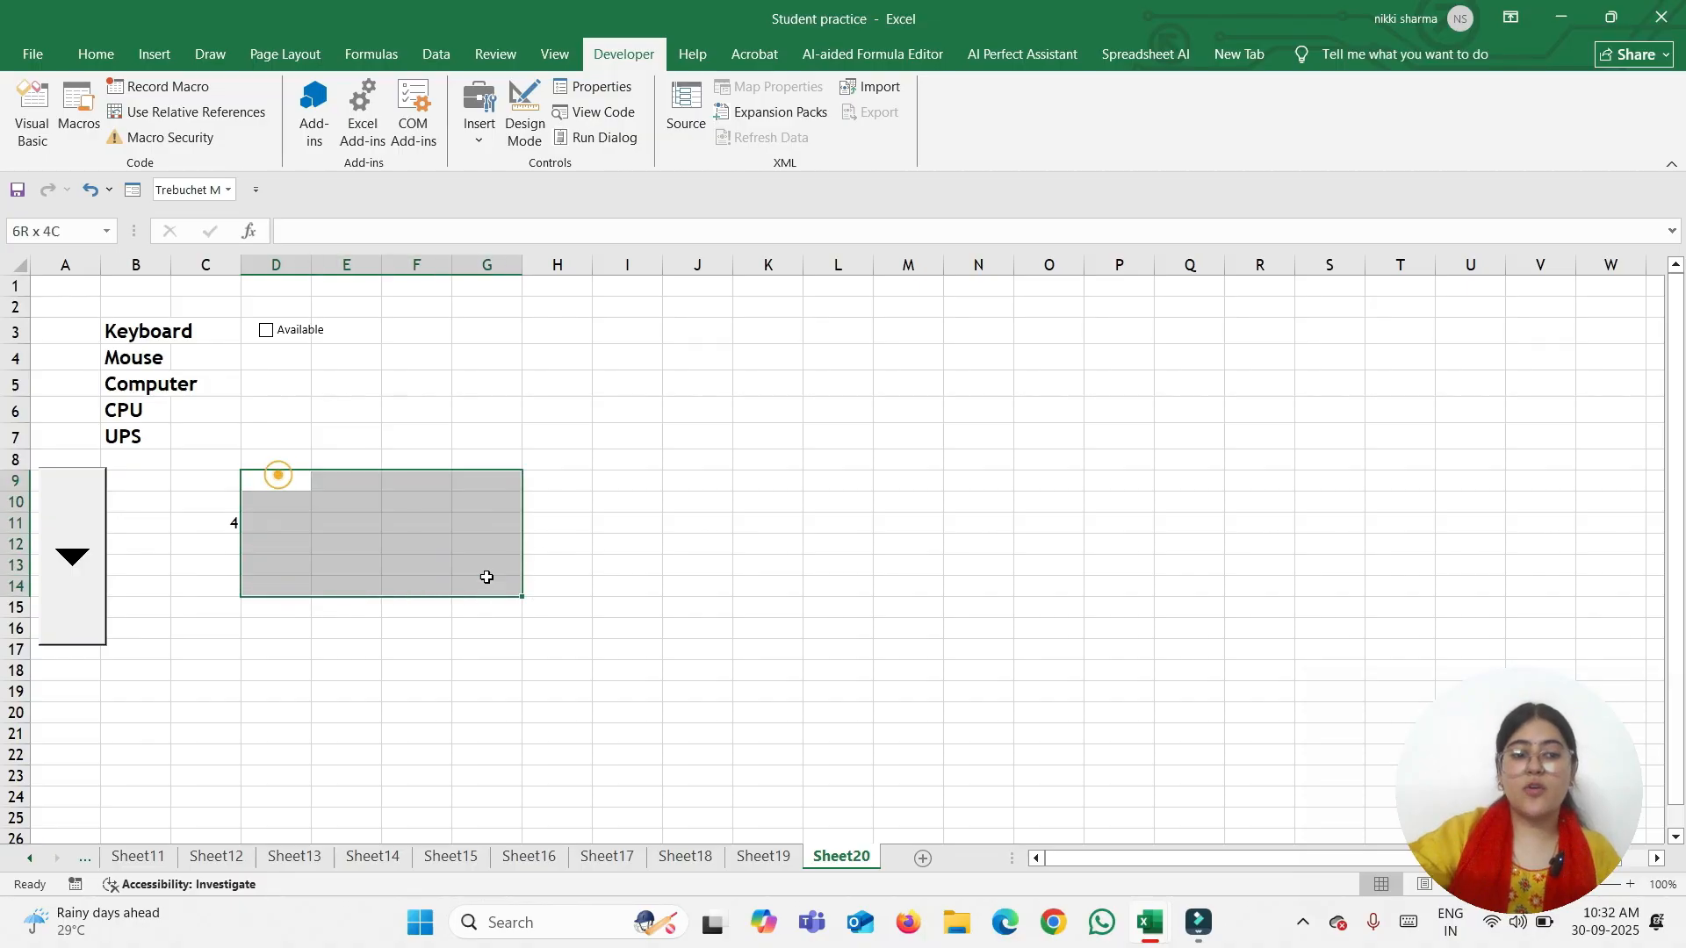
pyautogui.click(97, 54)
pyautogui.click(534, 133)
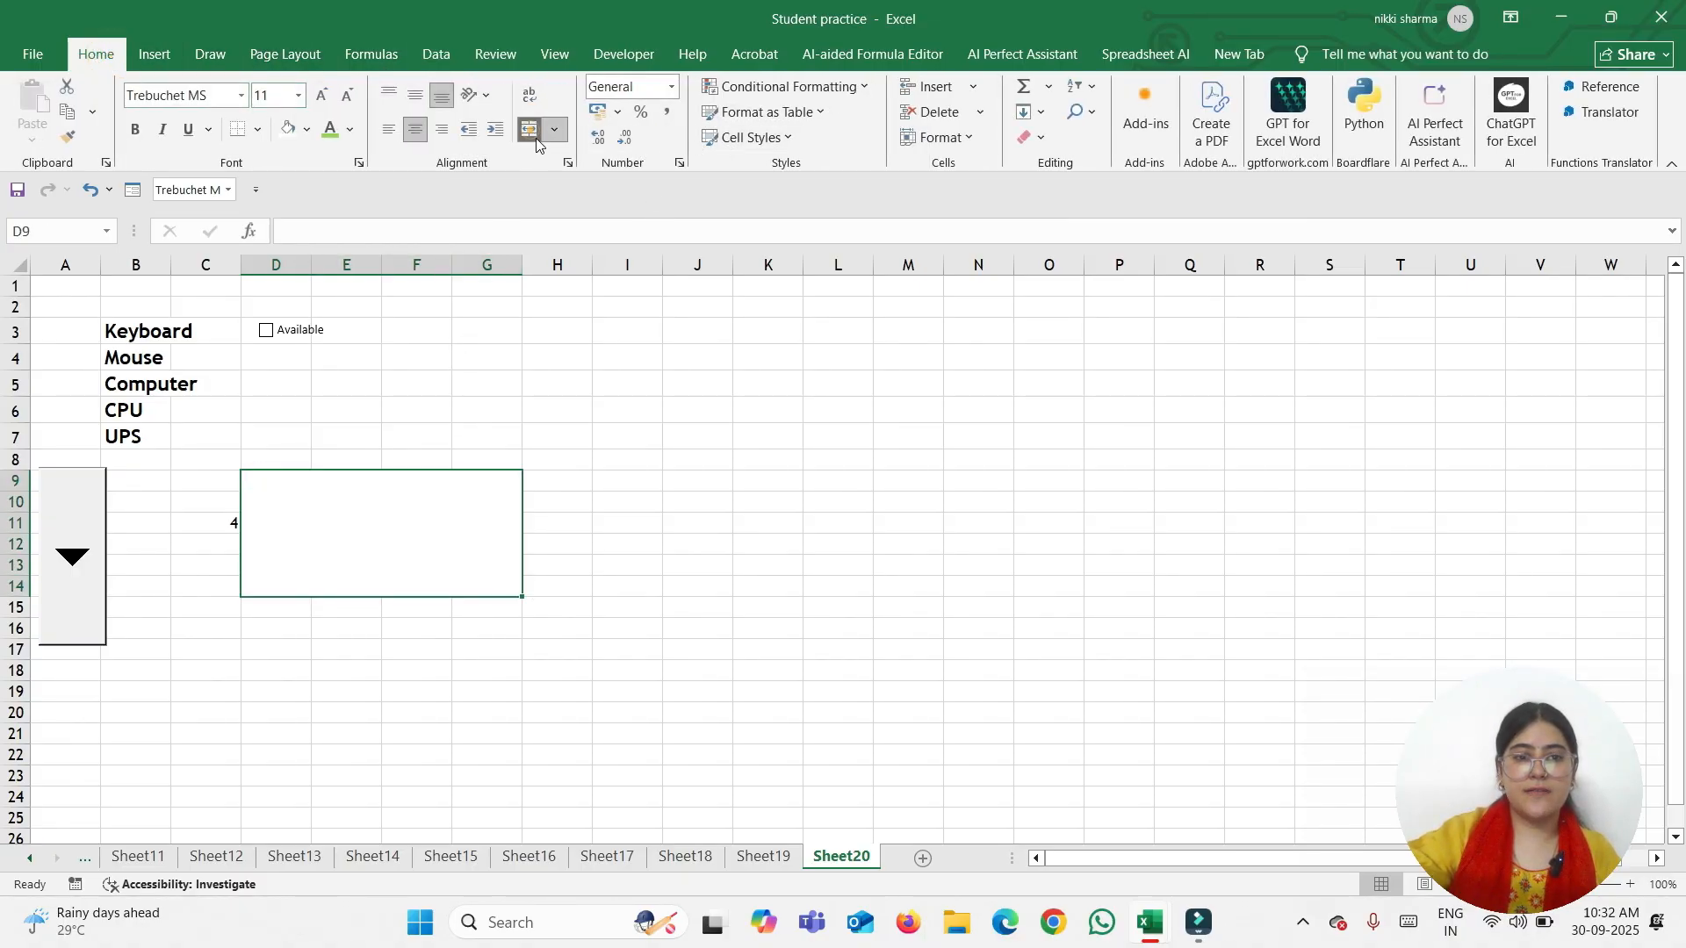
pyautogui.write('Co')
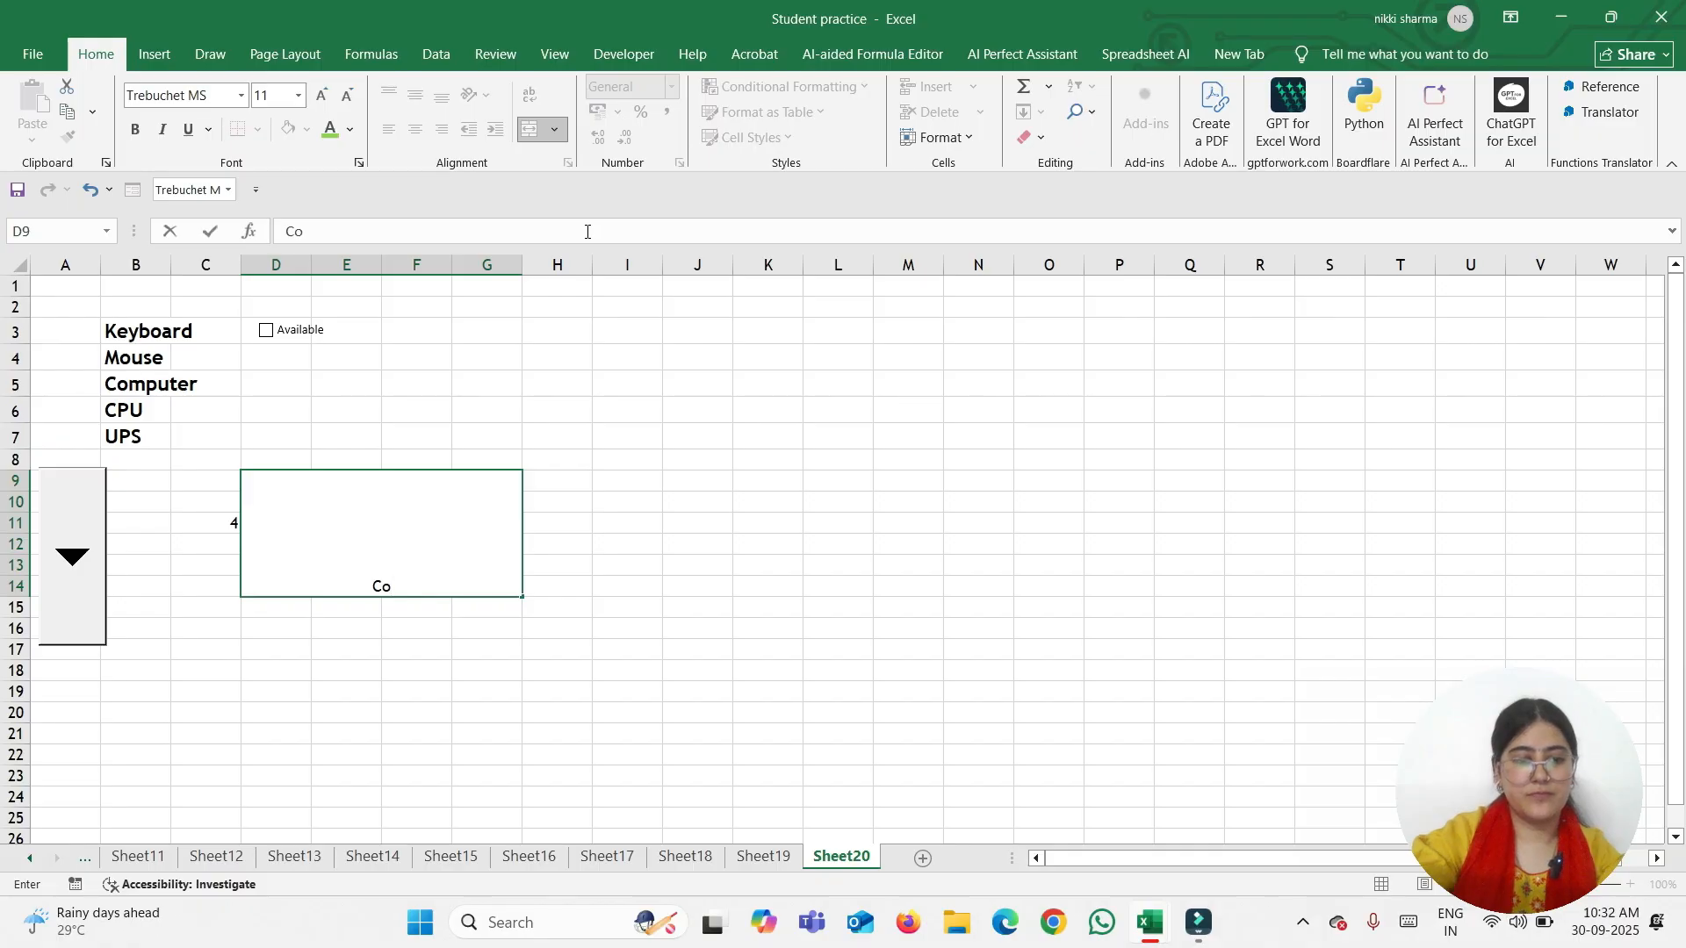
pyautogui.write('mbo Box')
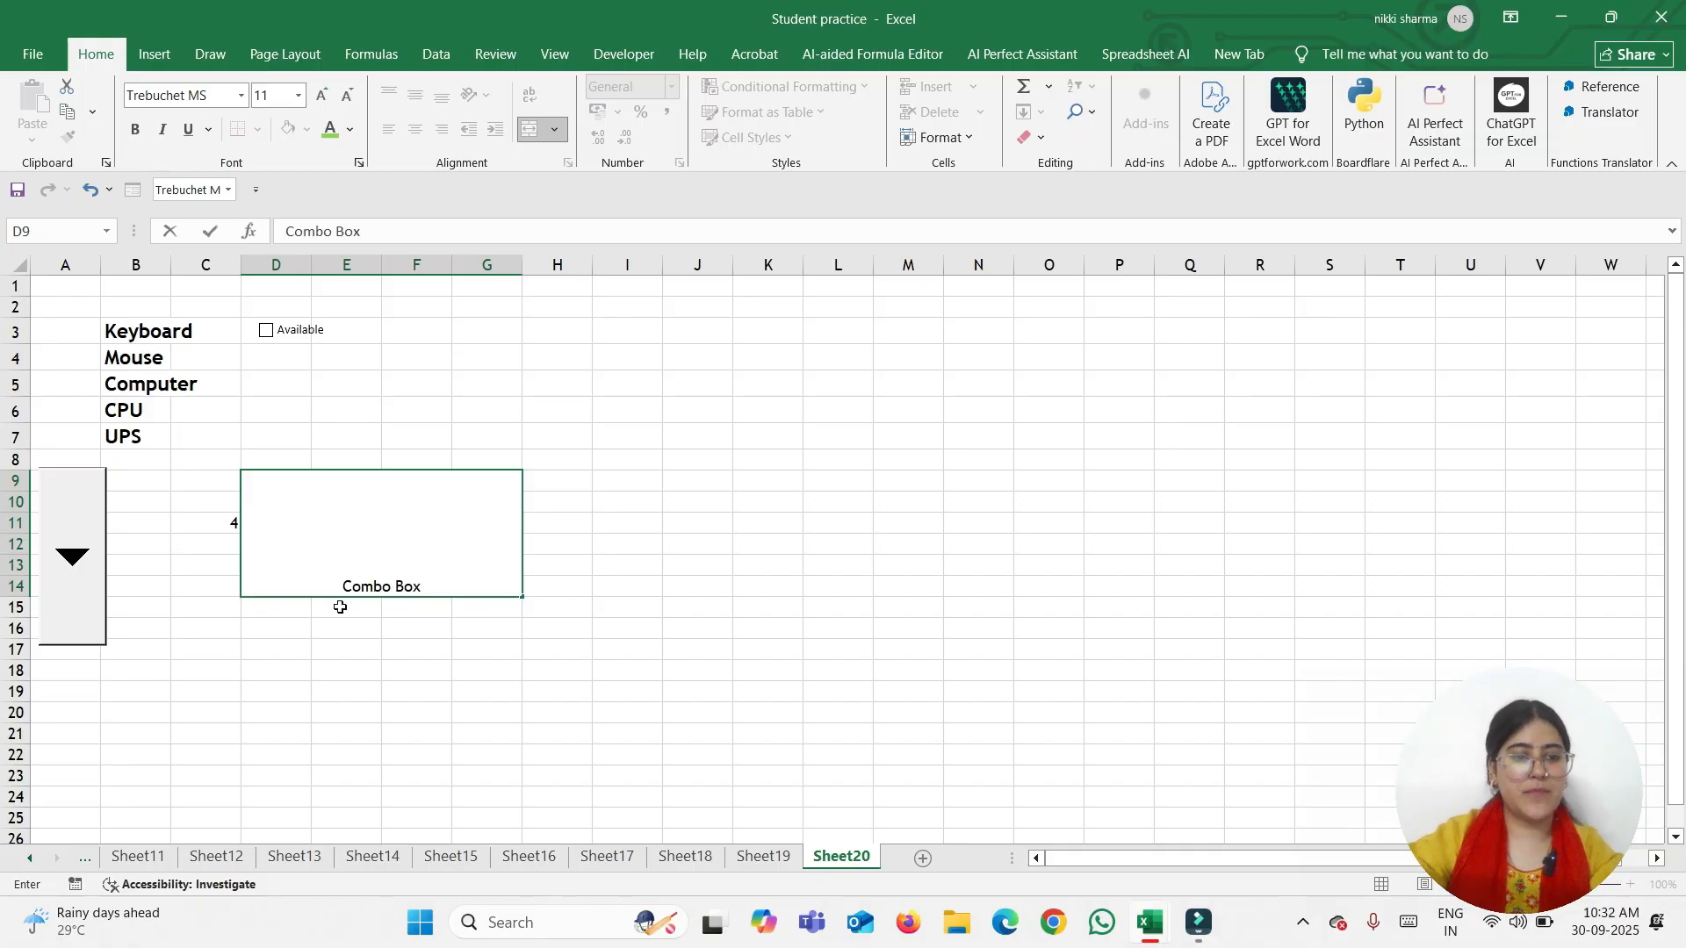
pyautogui.moveTo(342, 586); pyautogui.dragTo(492, 587)
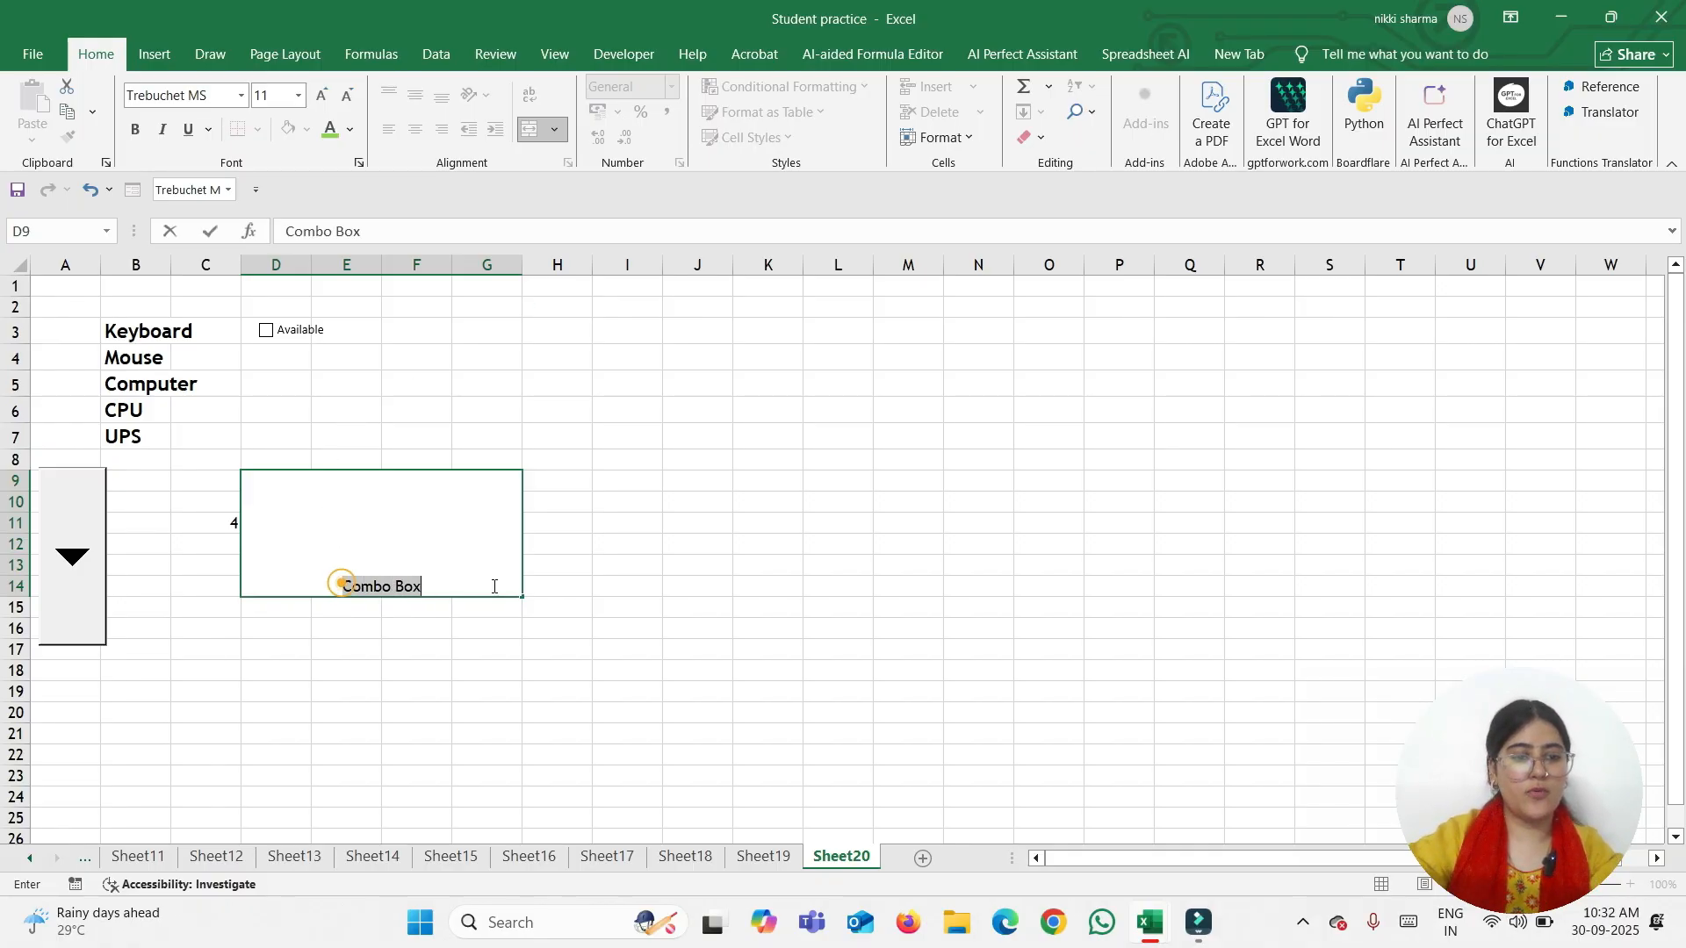
pyautogui.click(300, 95)
pyautogui.click(263, 352)
pyautogui.click(298, 358)
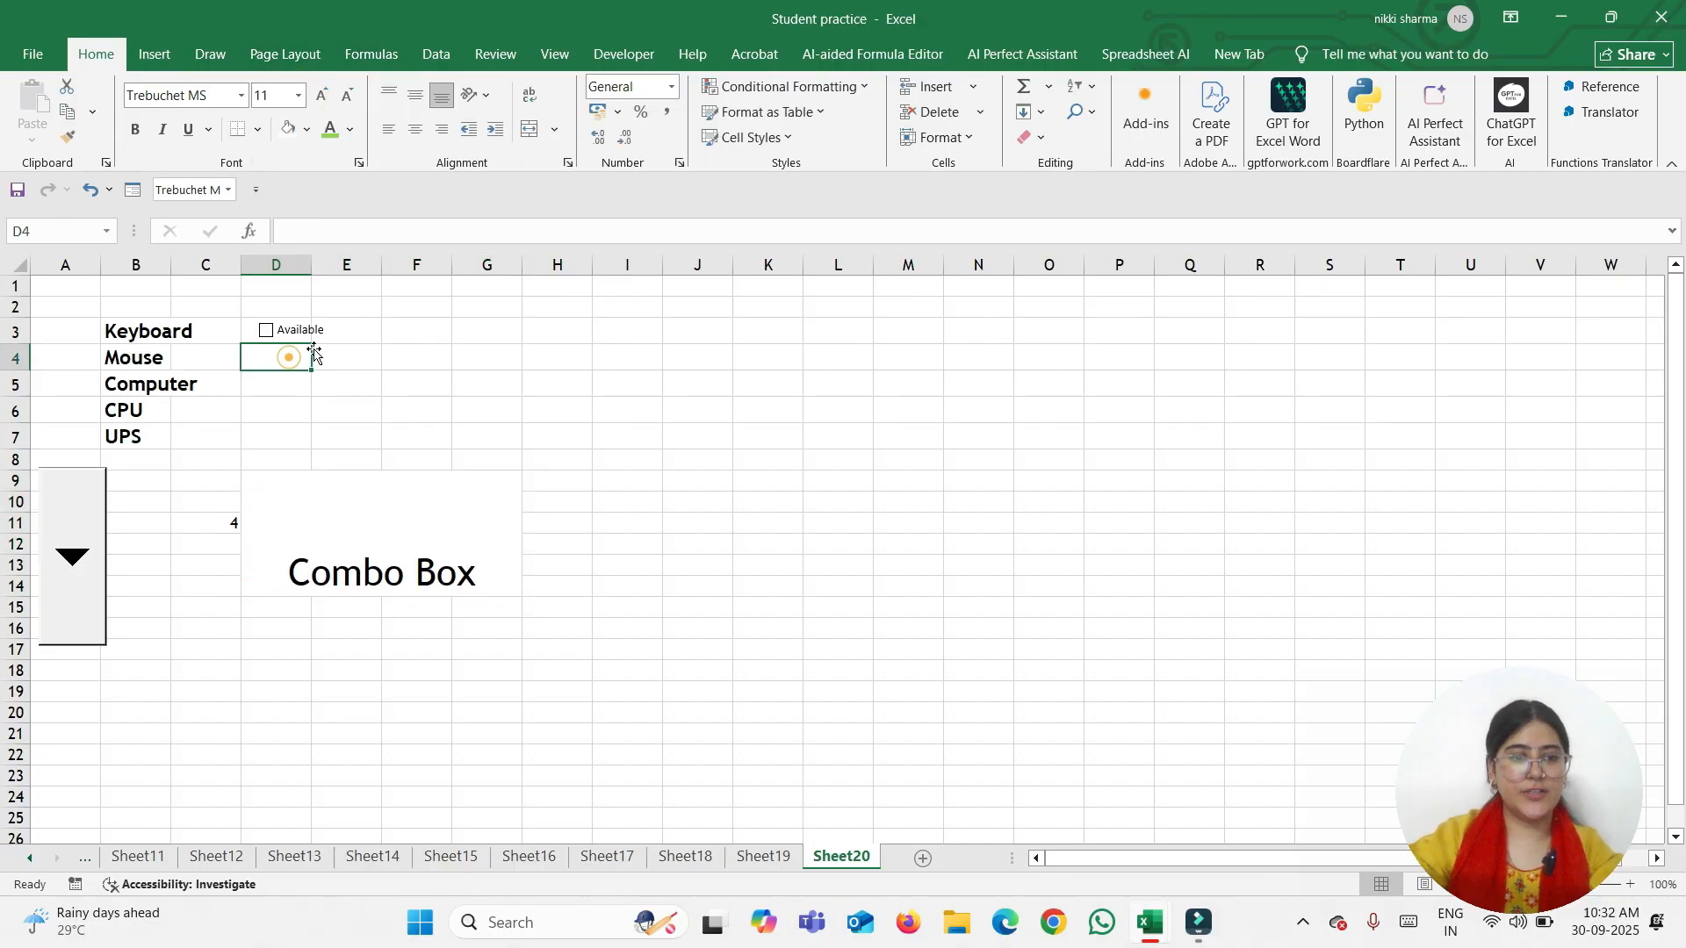
# Merge and centre F3:G6 as a 'Check Box' heading in font size 20
pyautogui.moveTo(389, 332); pyautogui.dragTo(513, 413)
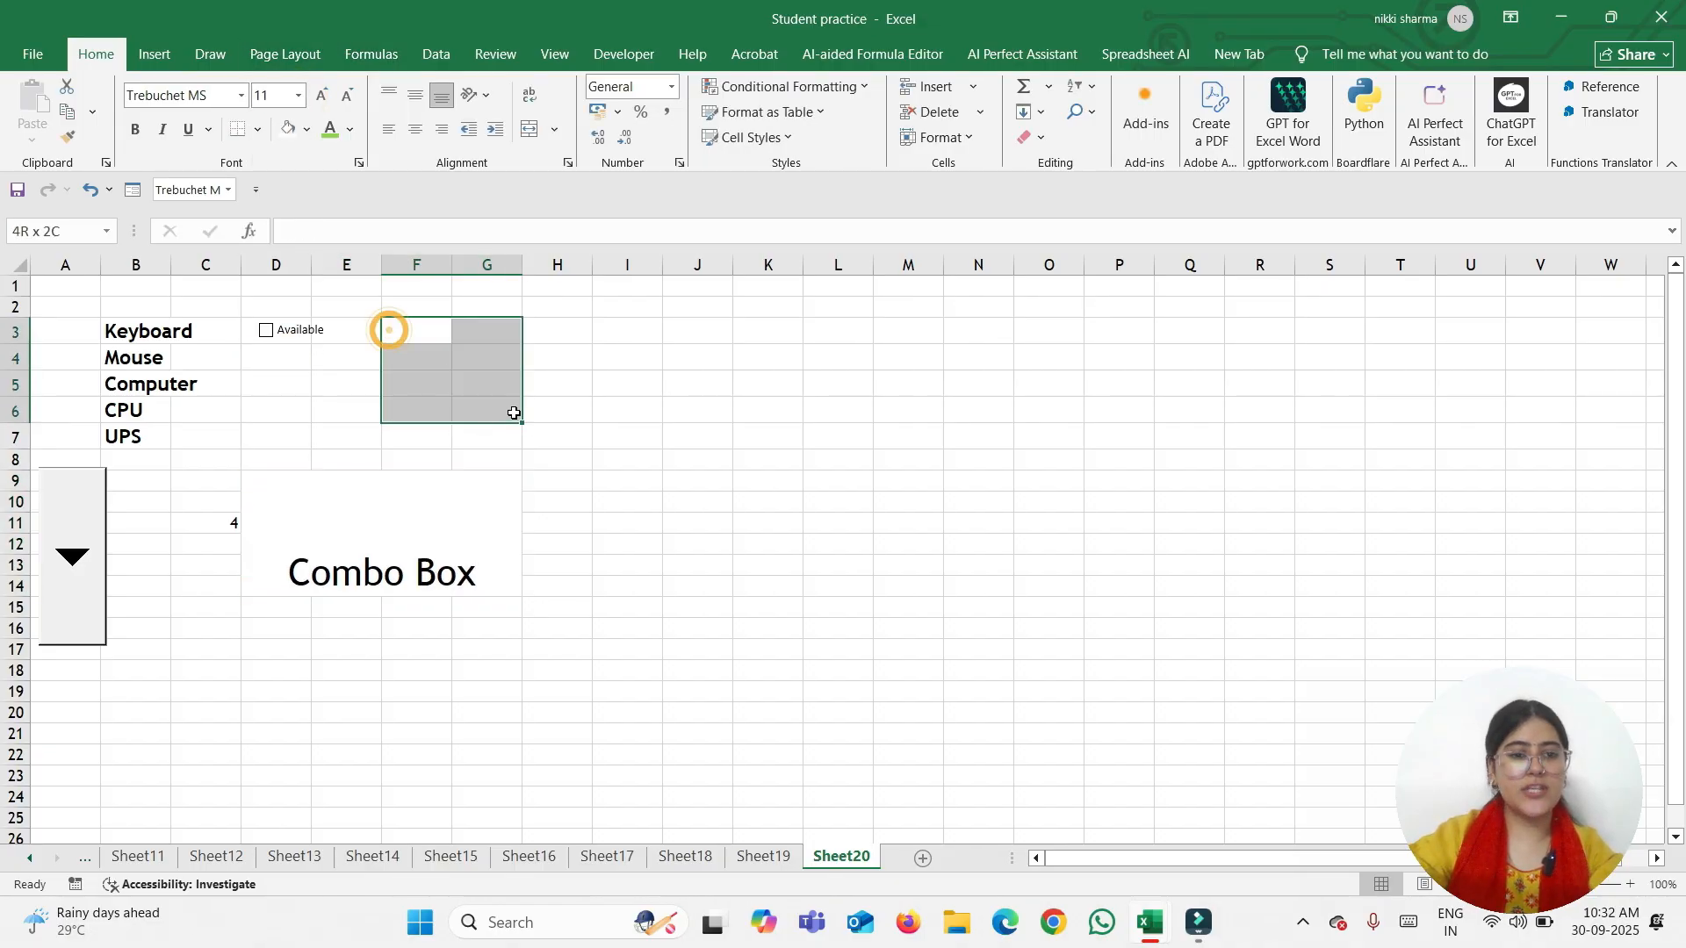
pyautogui.click(530, 129)
pyautogui.write('Che')
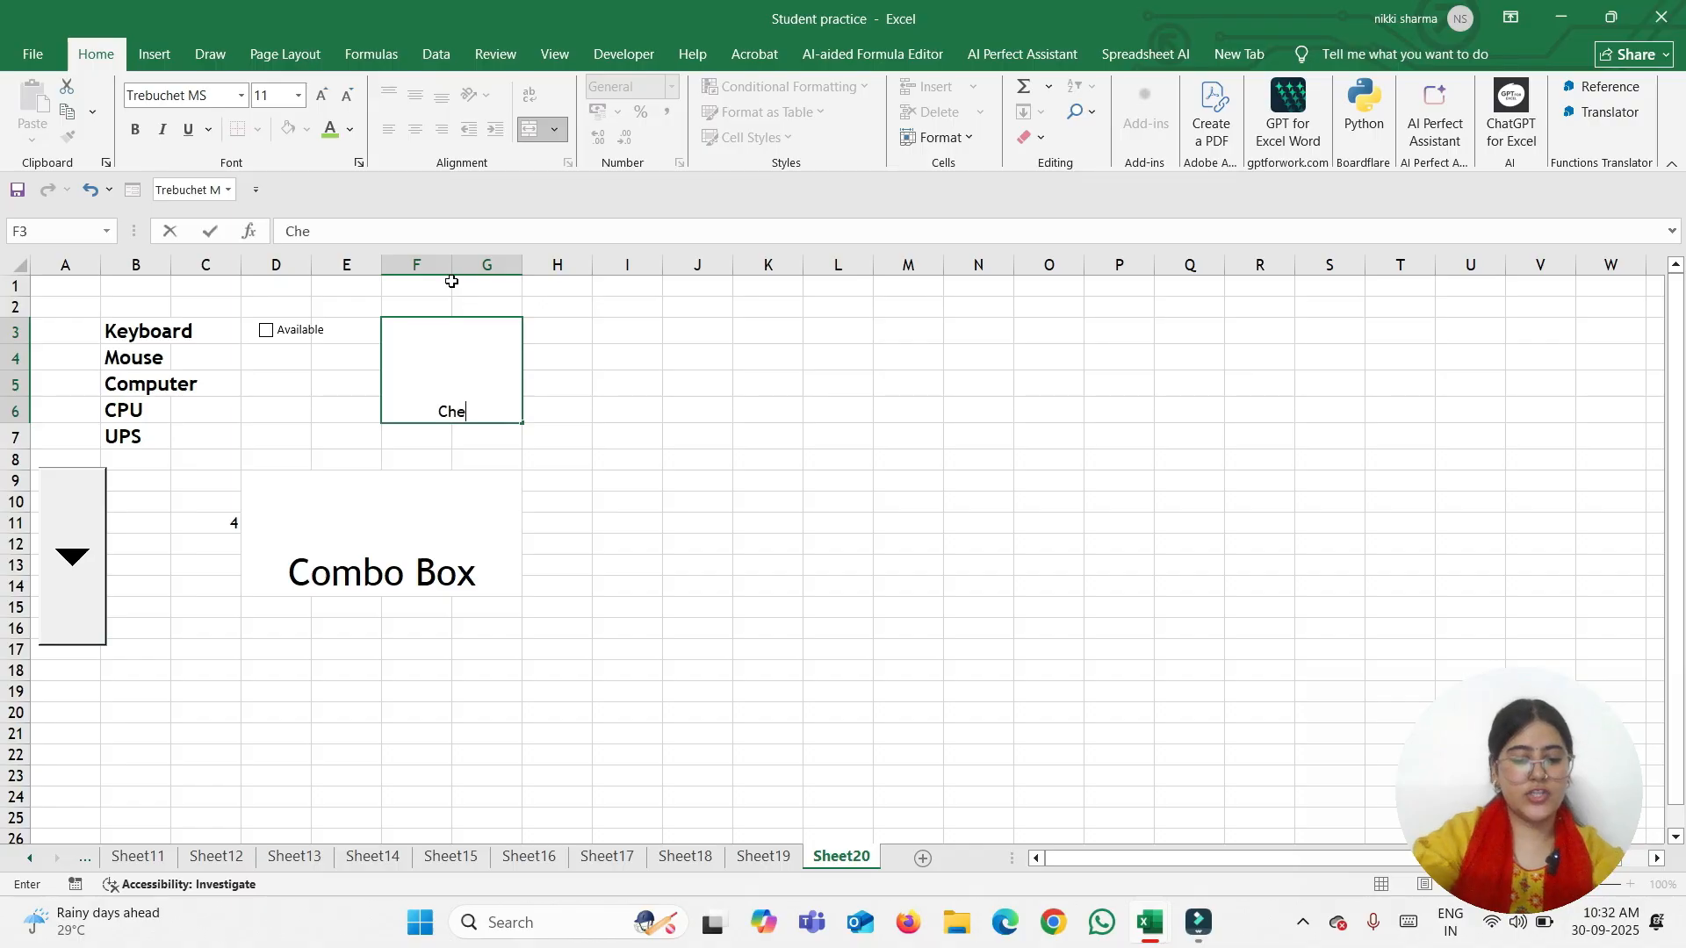
pyautogui.write('ck Box')
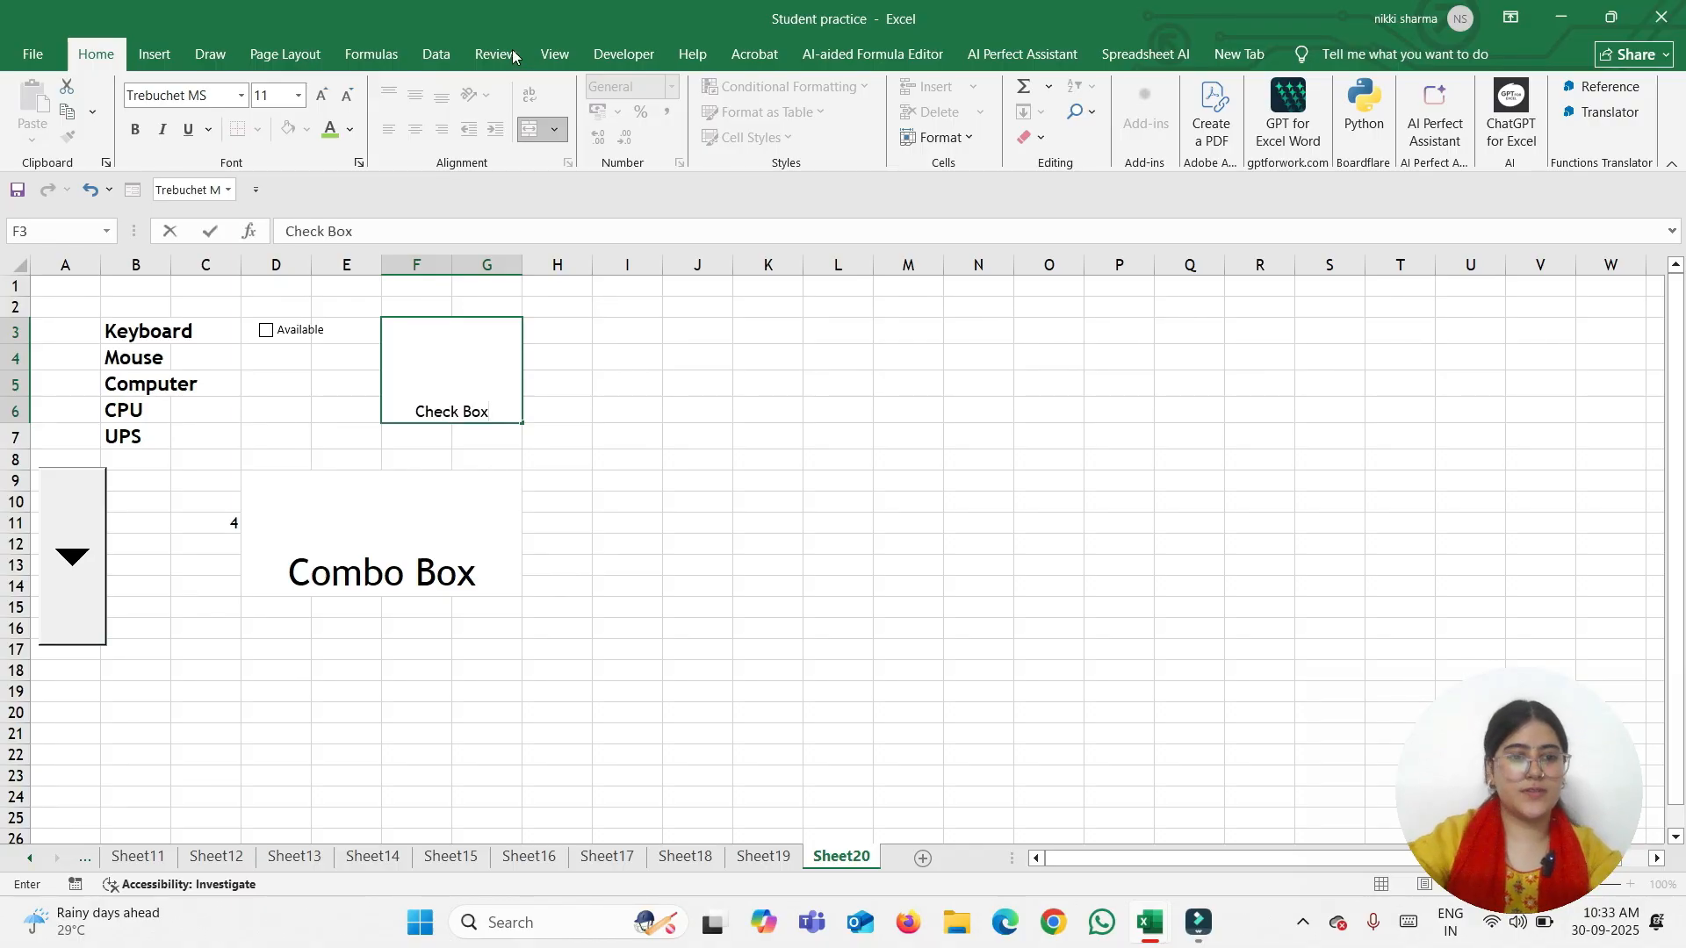
pyautogui.tripleClick(491, 415)
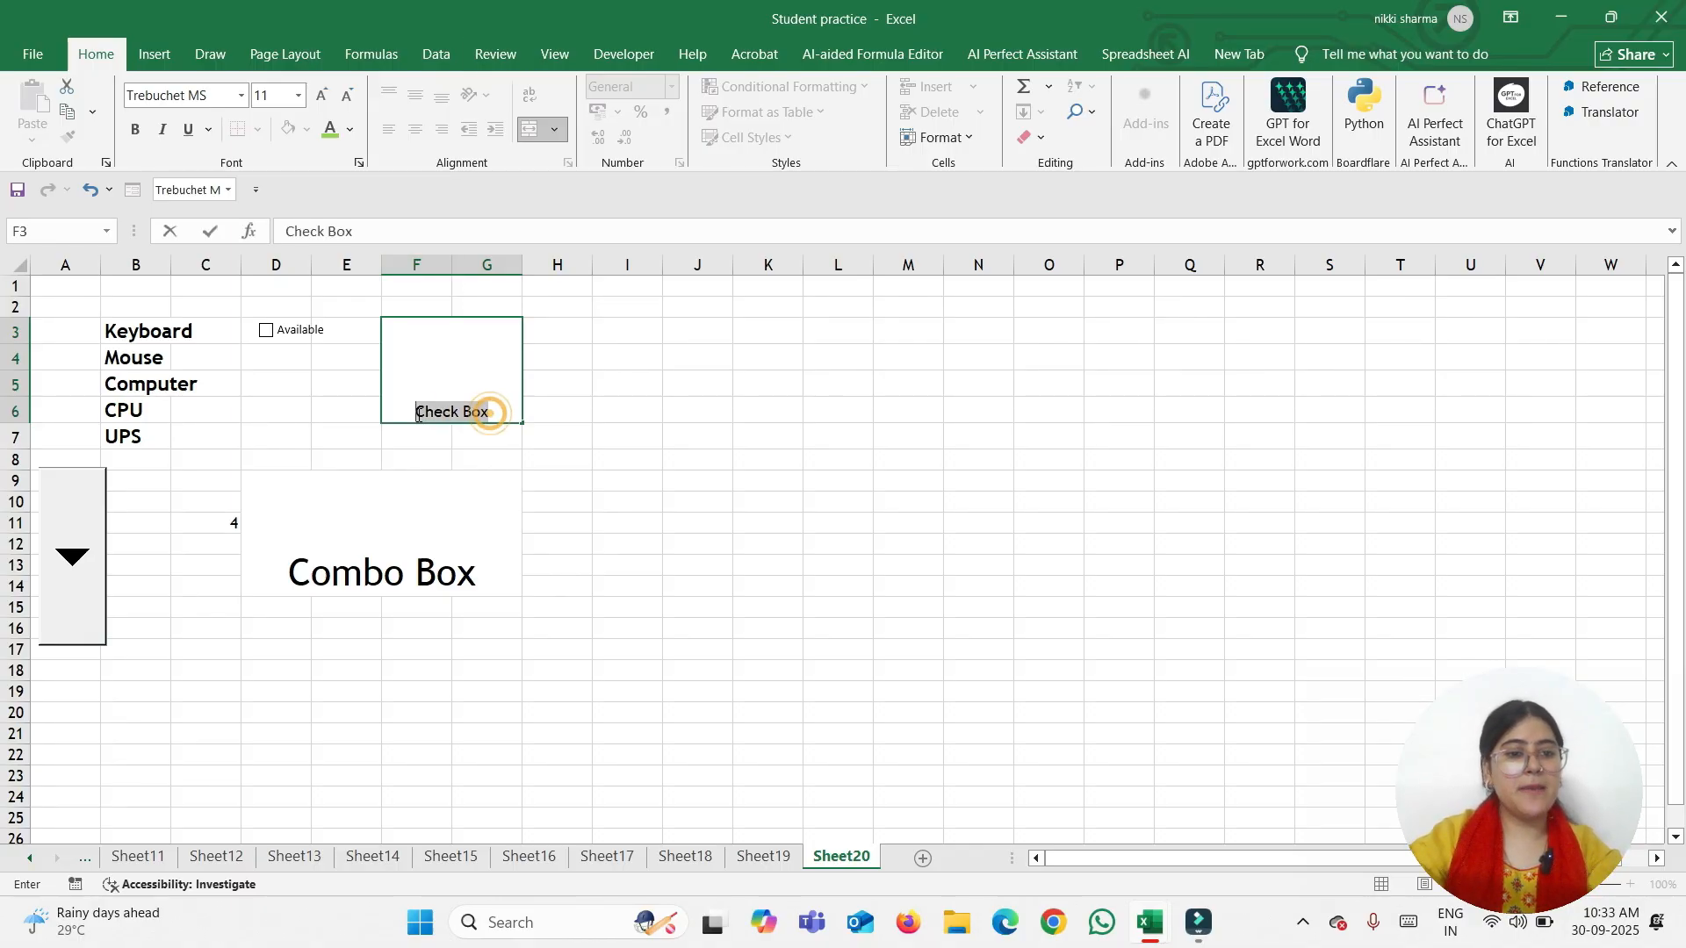
pyautogui.click(297, 104)
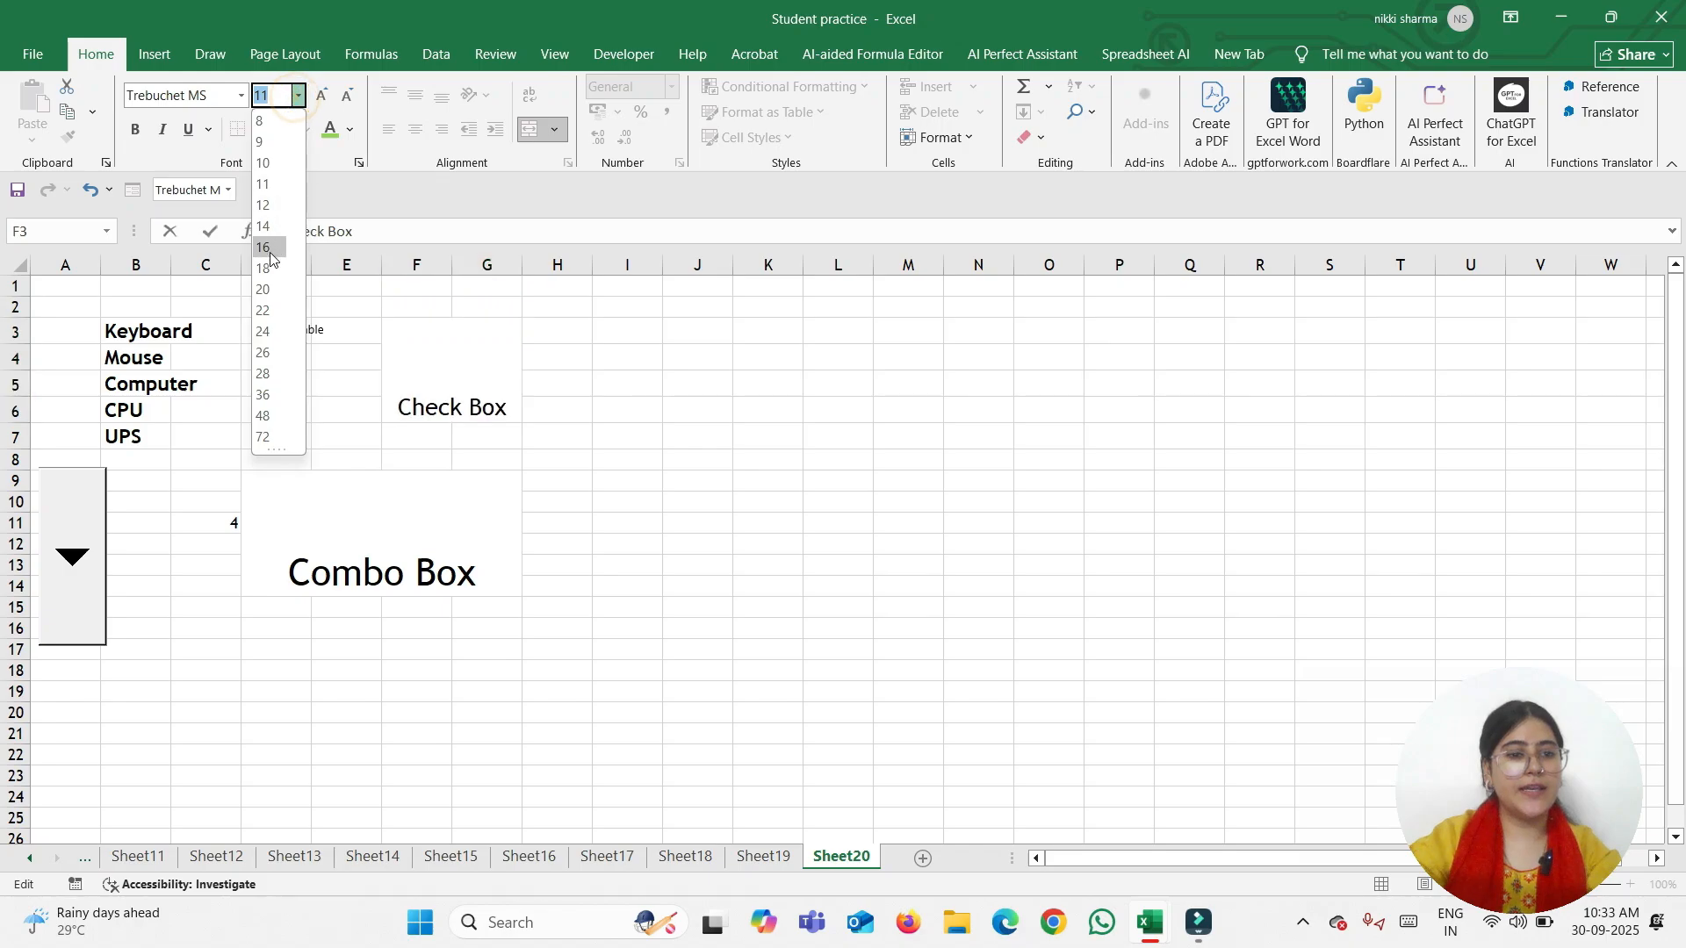
pyautogui.click(267, 283)
pyautogui.click(373, 439)
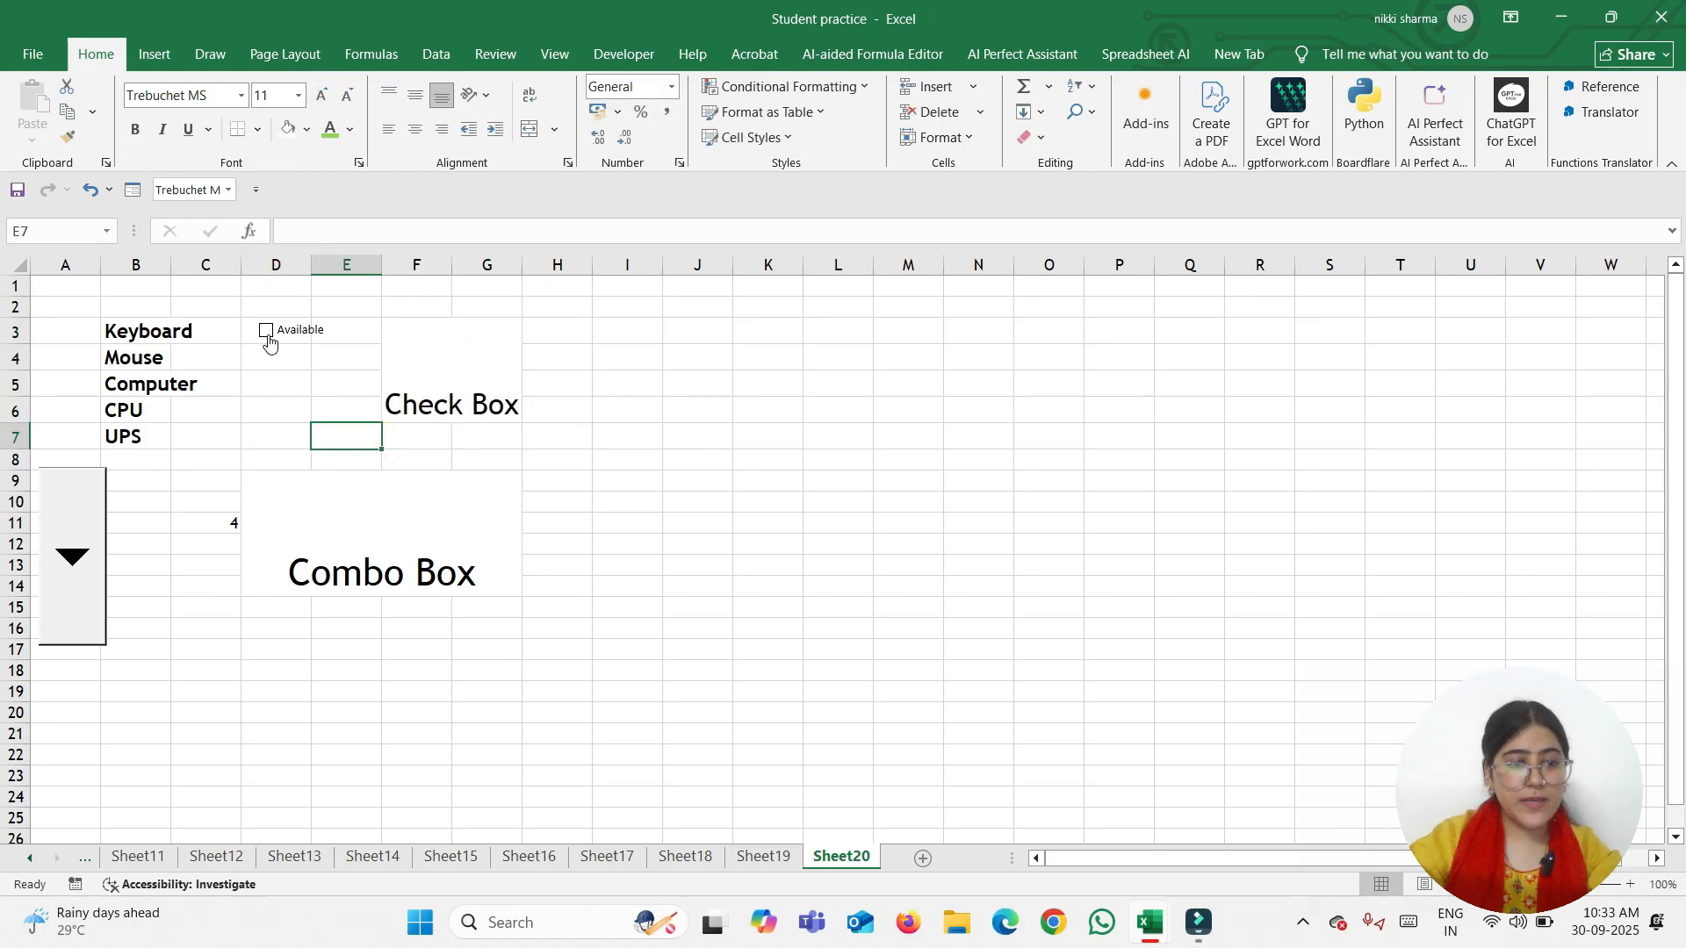
# Test the Available check box by ticking and unticking it, then select cell D3
pyautogui.click(266, 332)
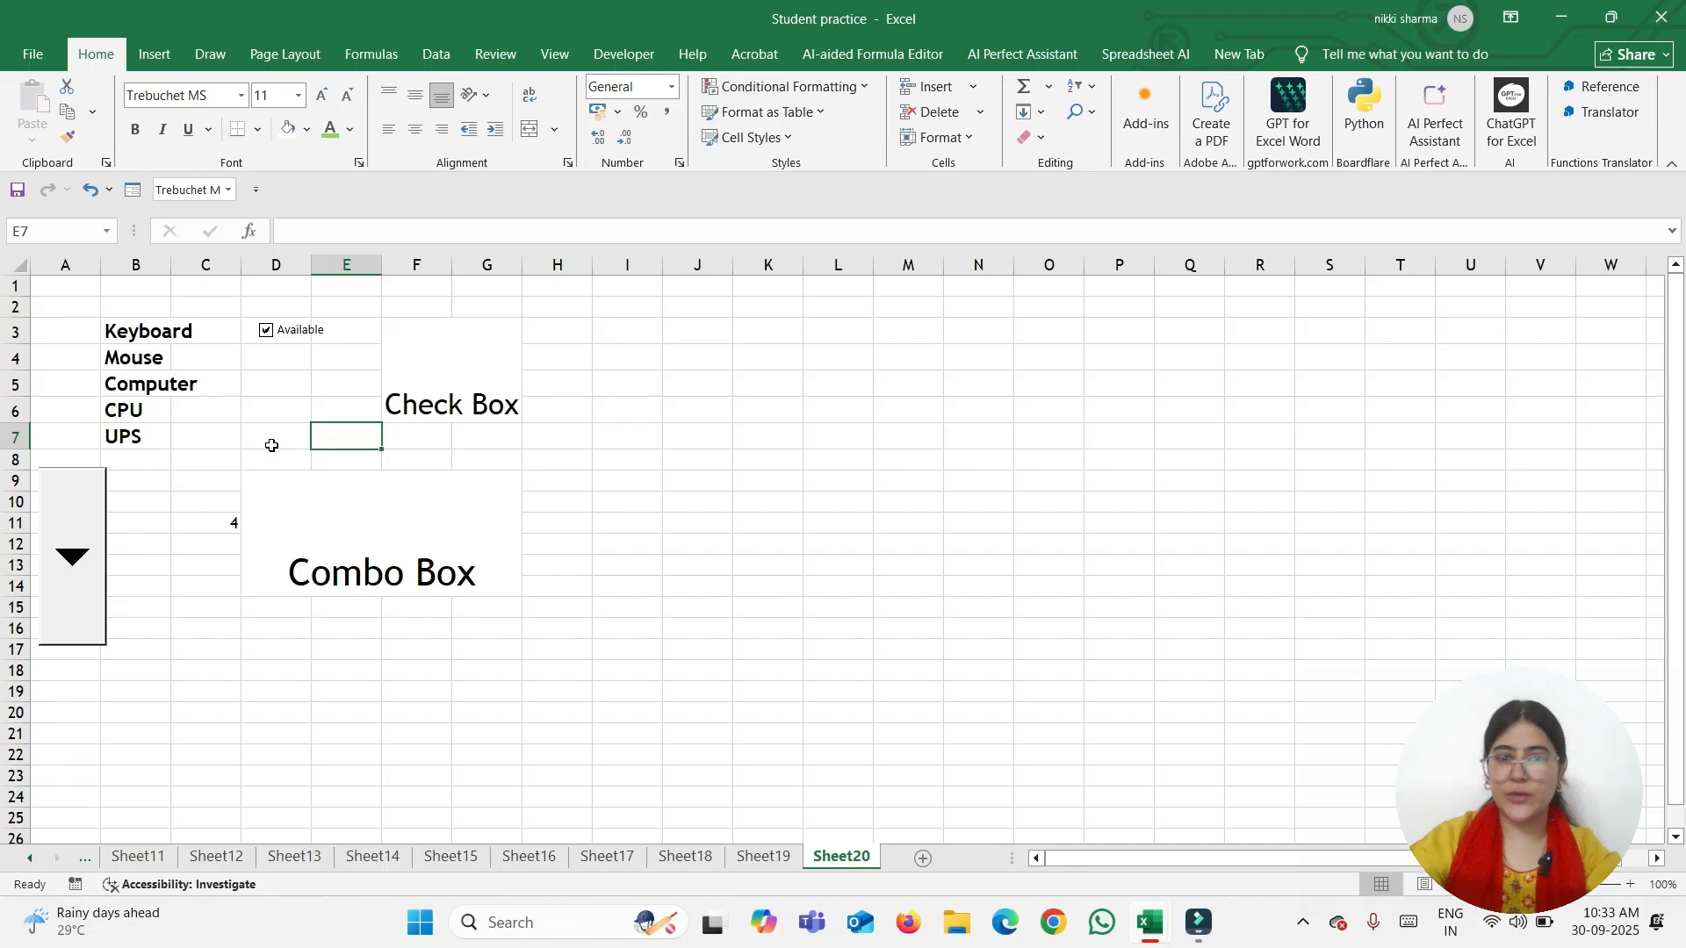
pyautogui.click(266, 331)
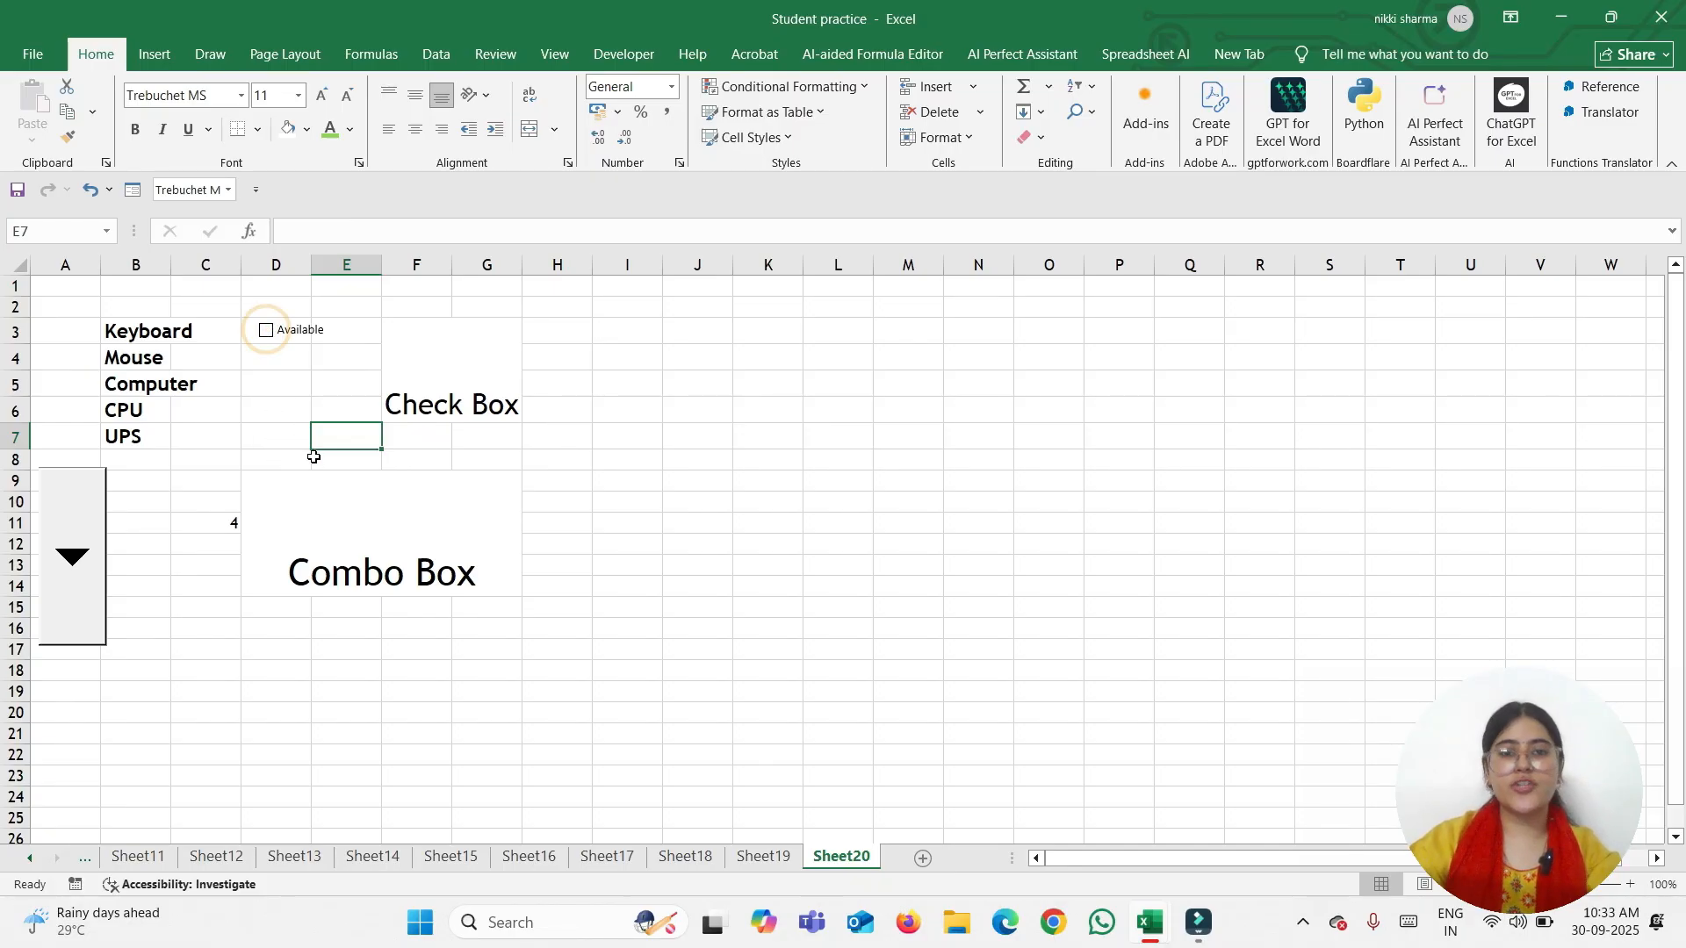
pyautogui.click(295, 331)
pyautogui.rightClick(299, 332)
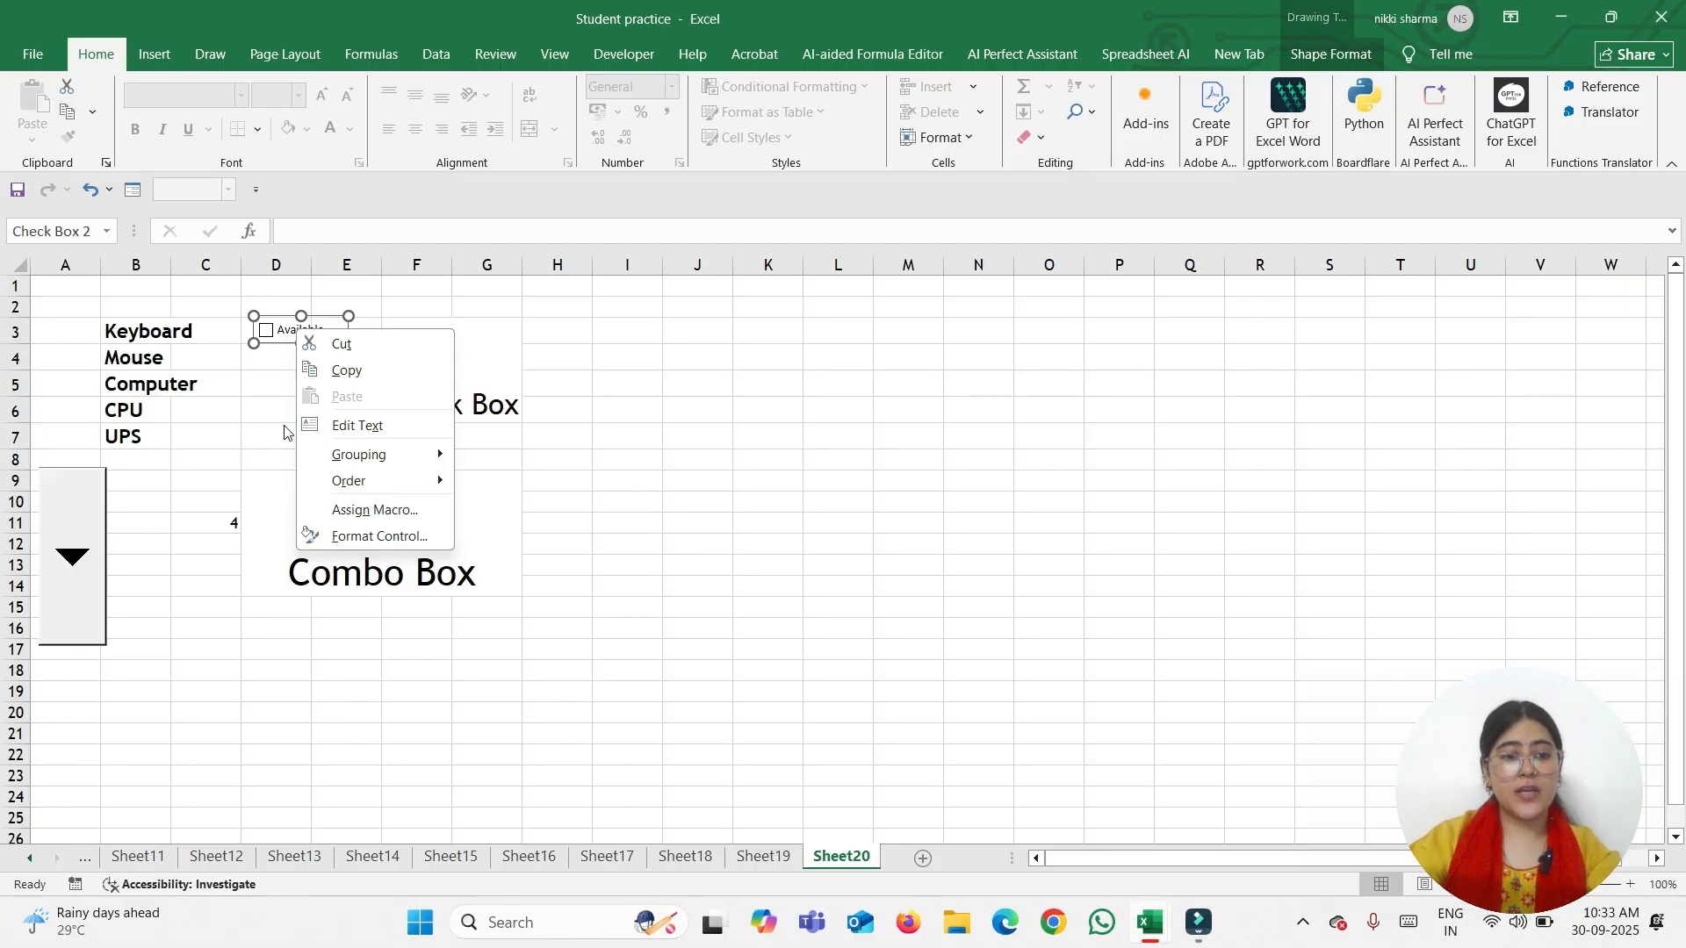
pyautogui.click(372, 320)
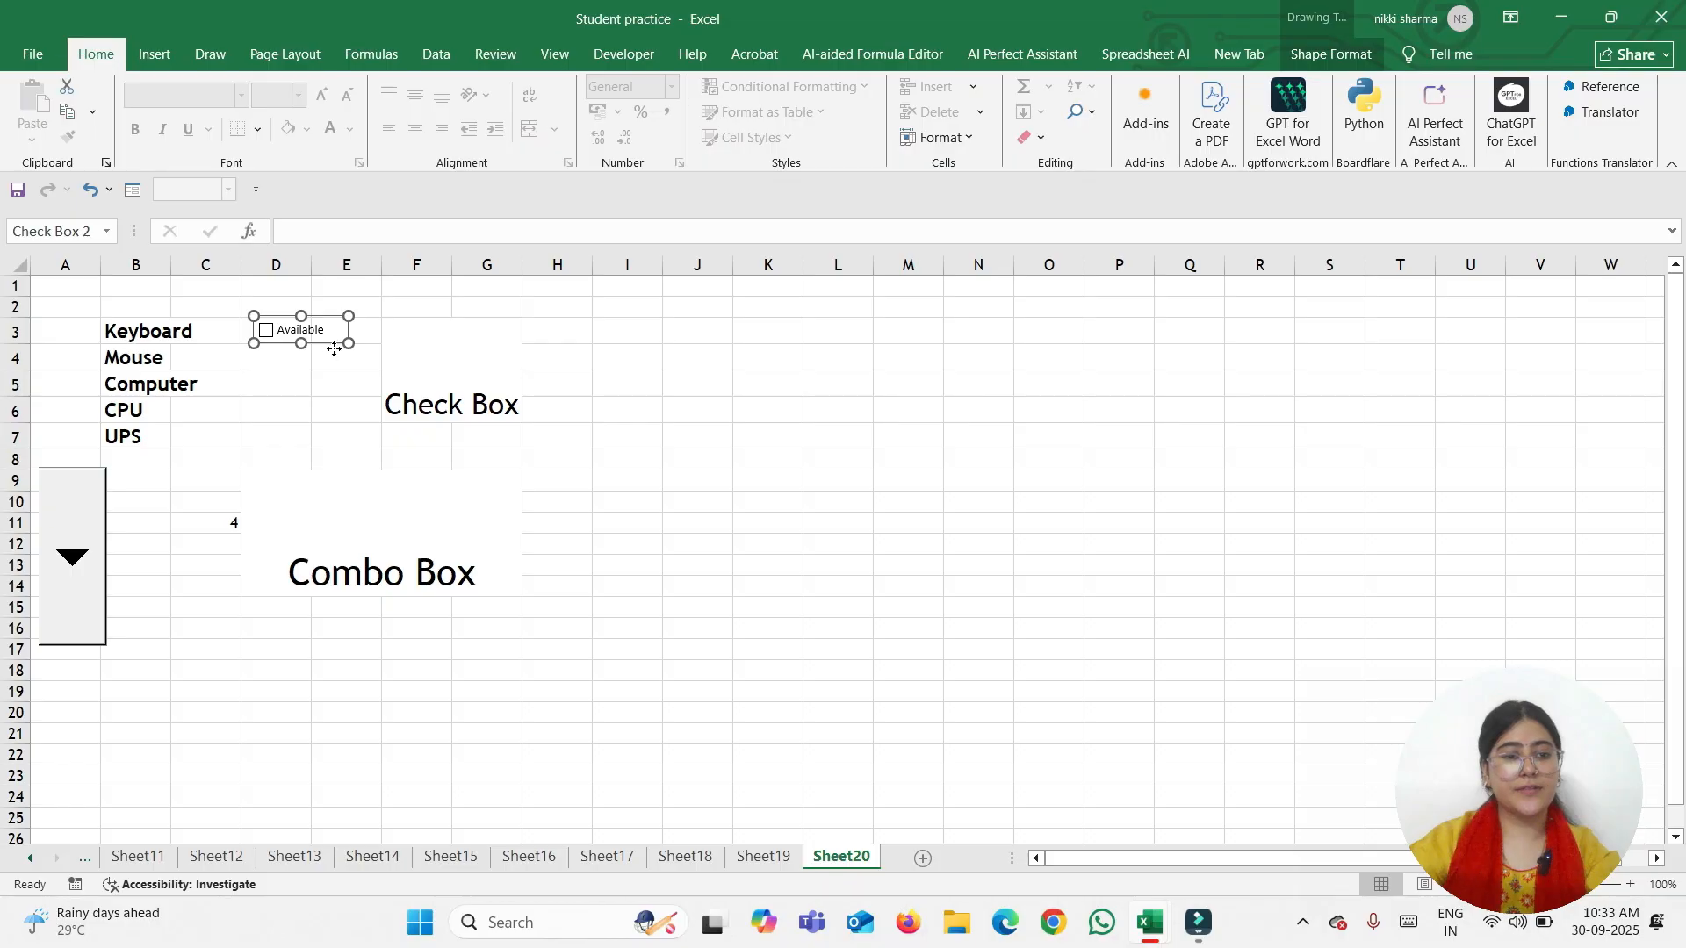
pyautogui.click(279, 360)
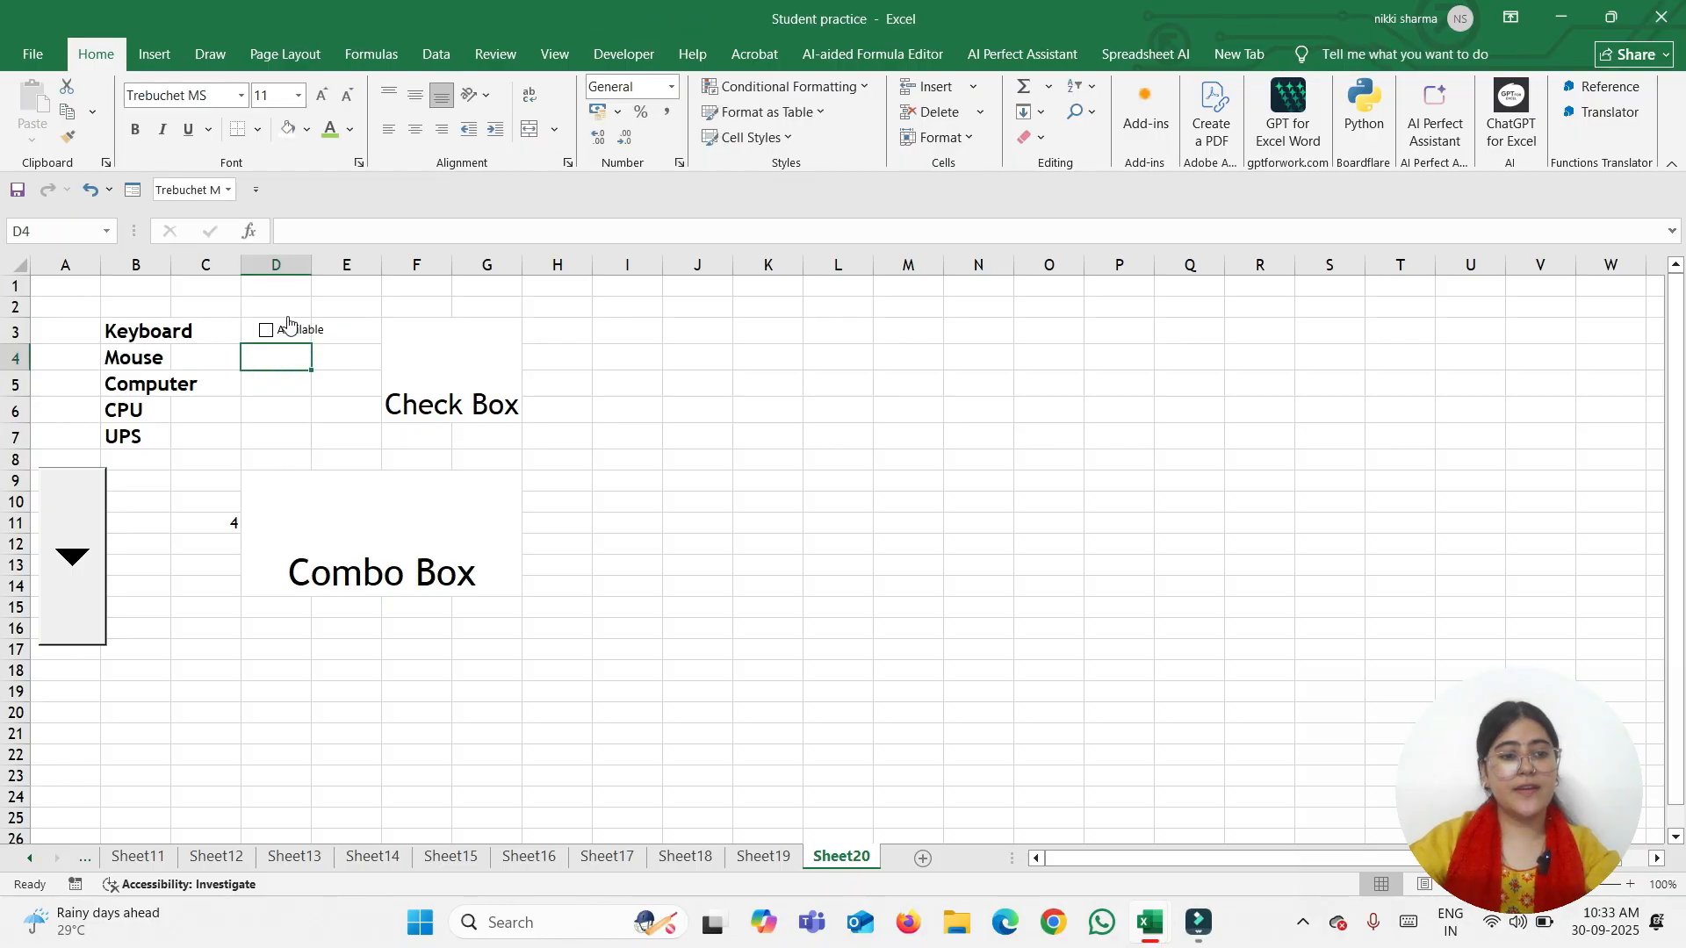
pyautogui.rightClick(251, 328)
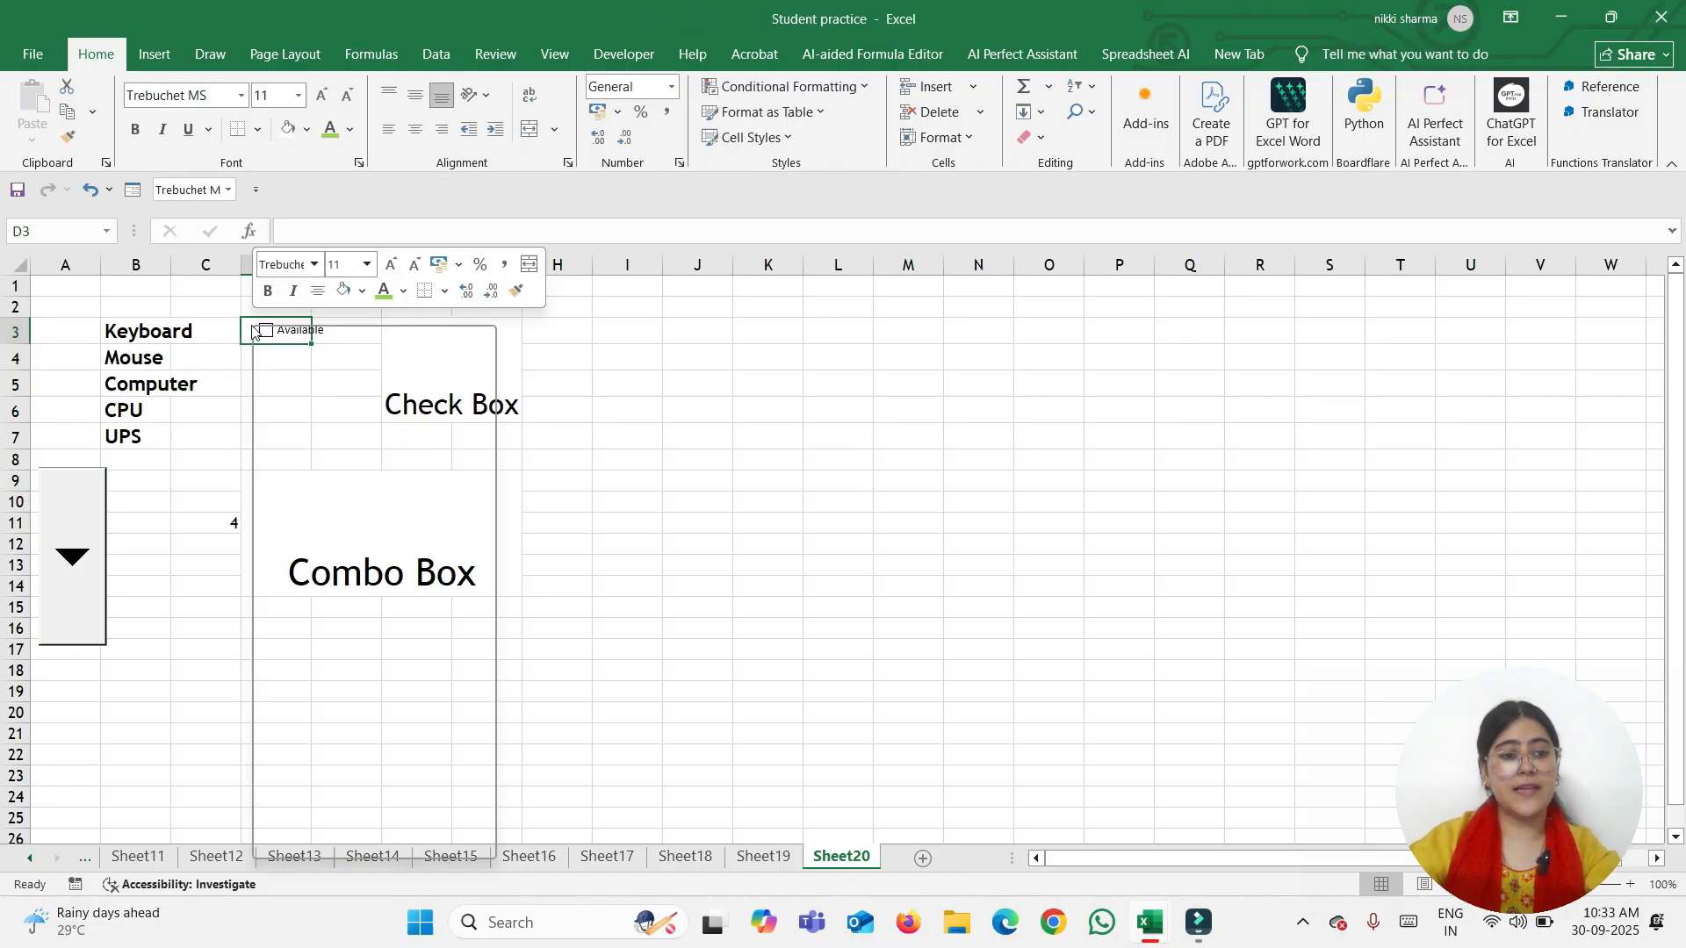
pyautogui.click(234, 423)
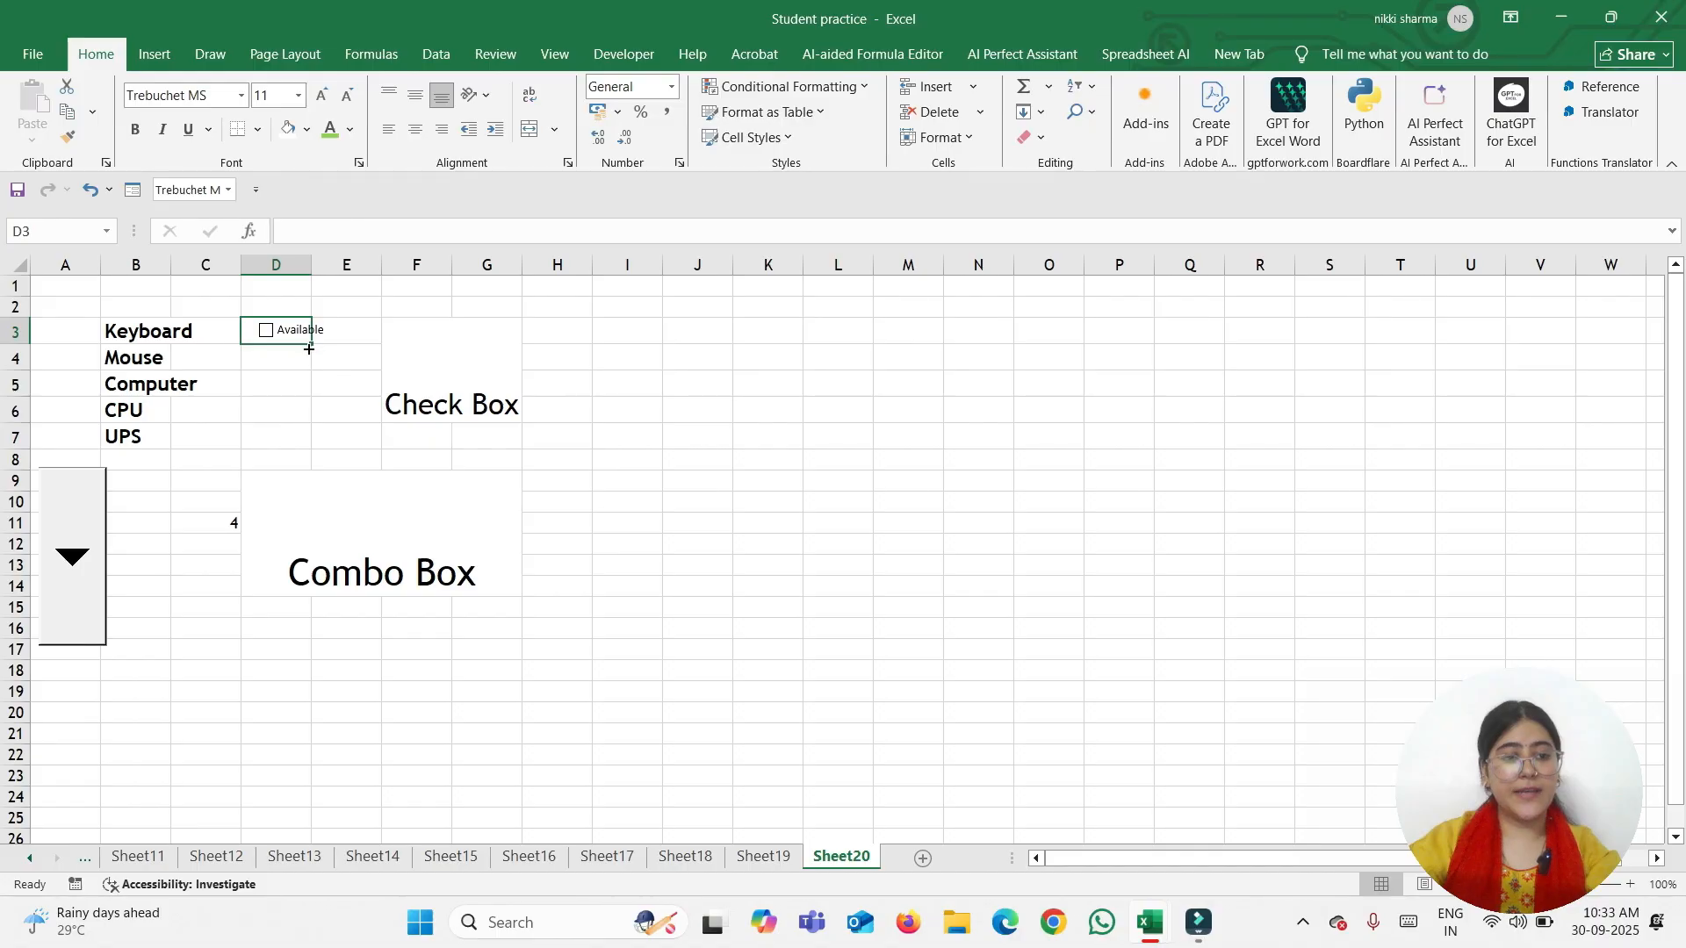
# Fill the Available check box down column D through row 9 and test the copies
pyautogui.moveTo(310, 345); pyautogui.dragTo(307, 467)
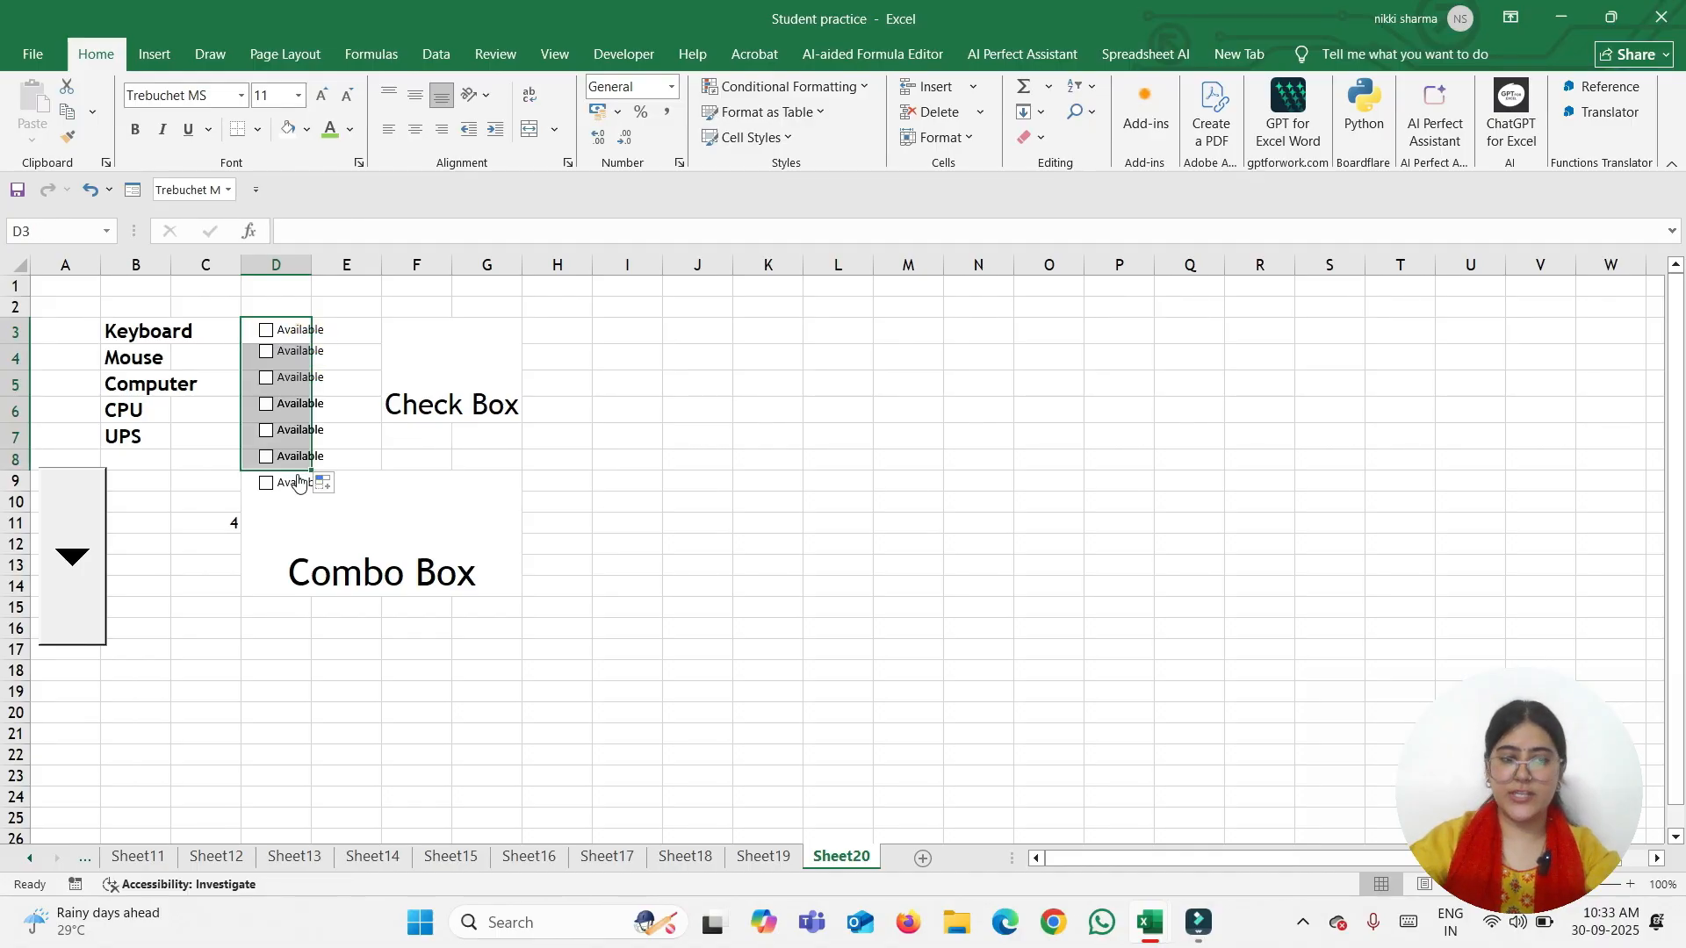
pyautogui.click(336, 450)
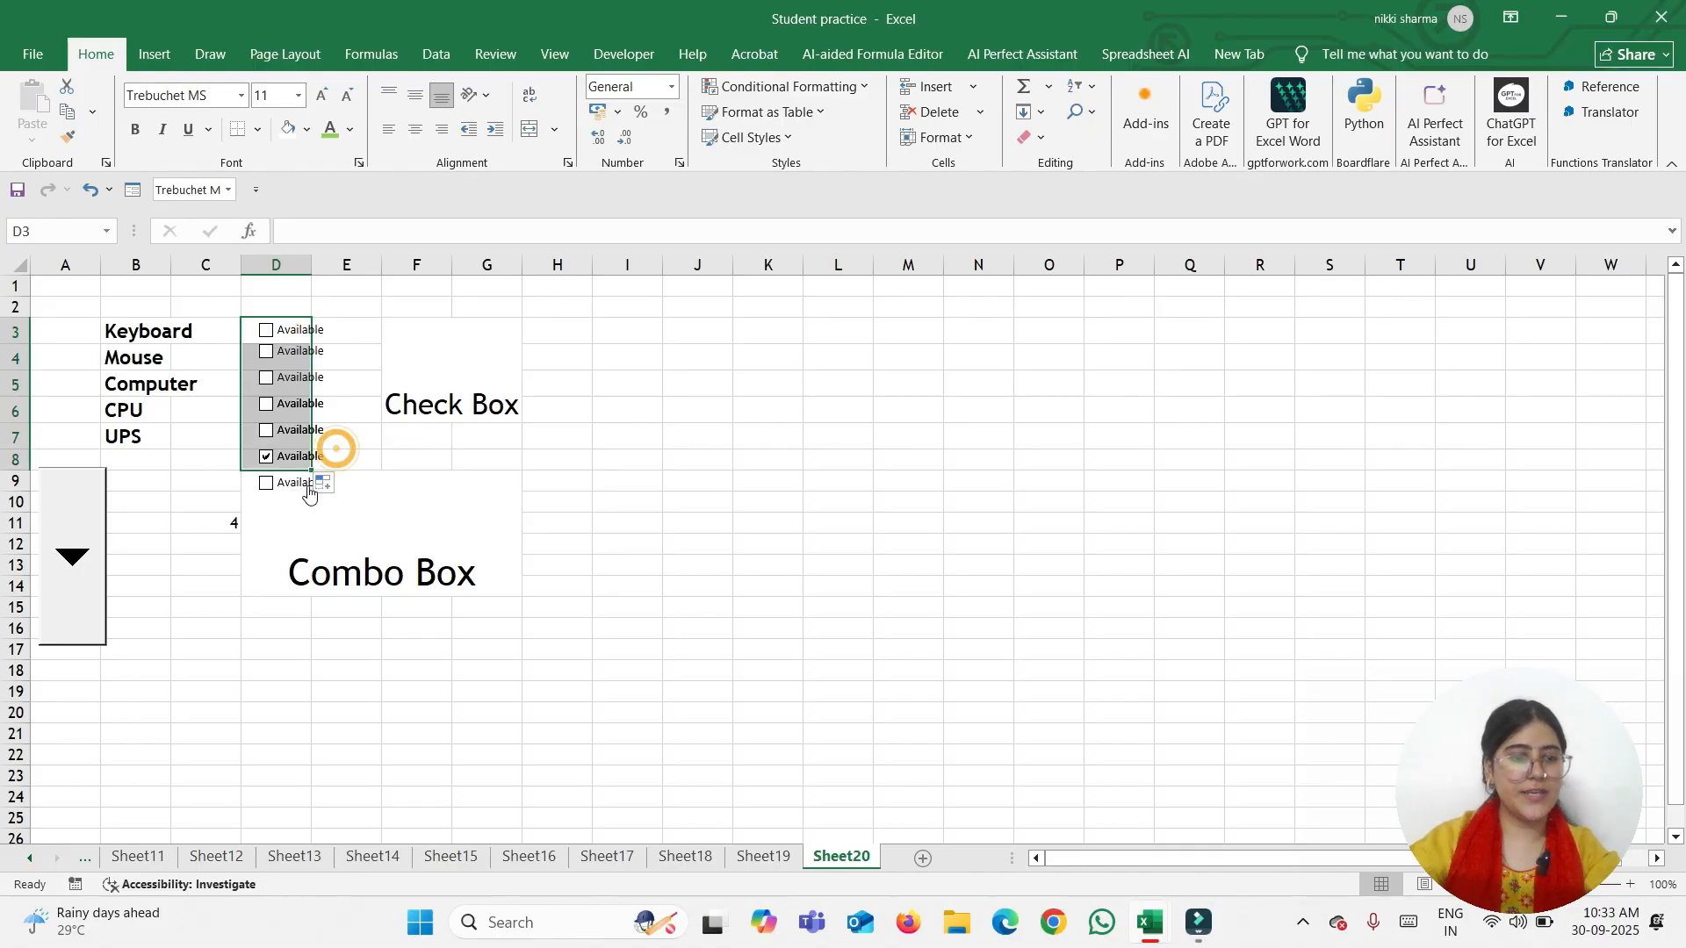
pyautogui.click(274, 457)
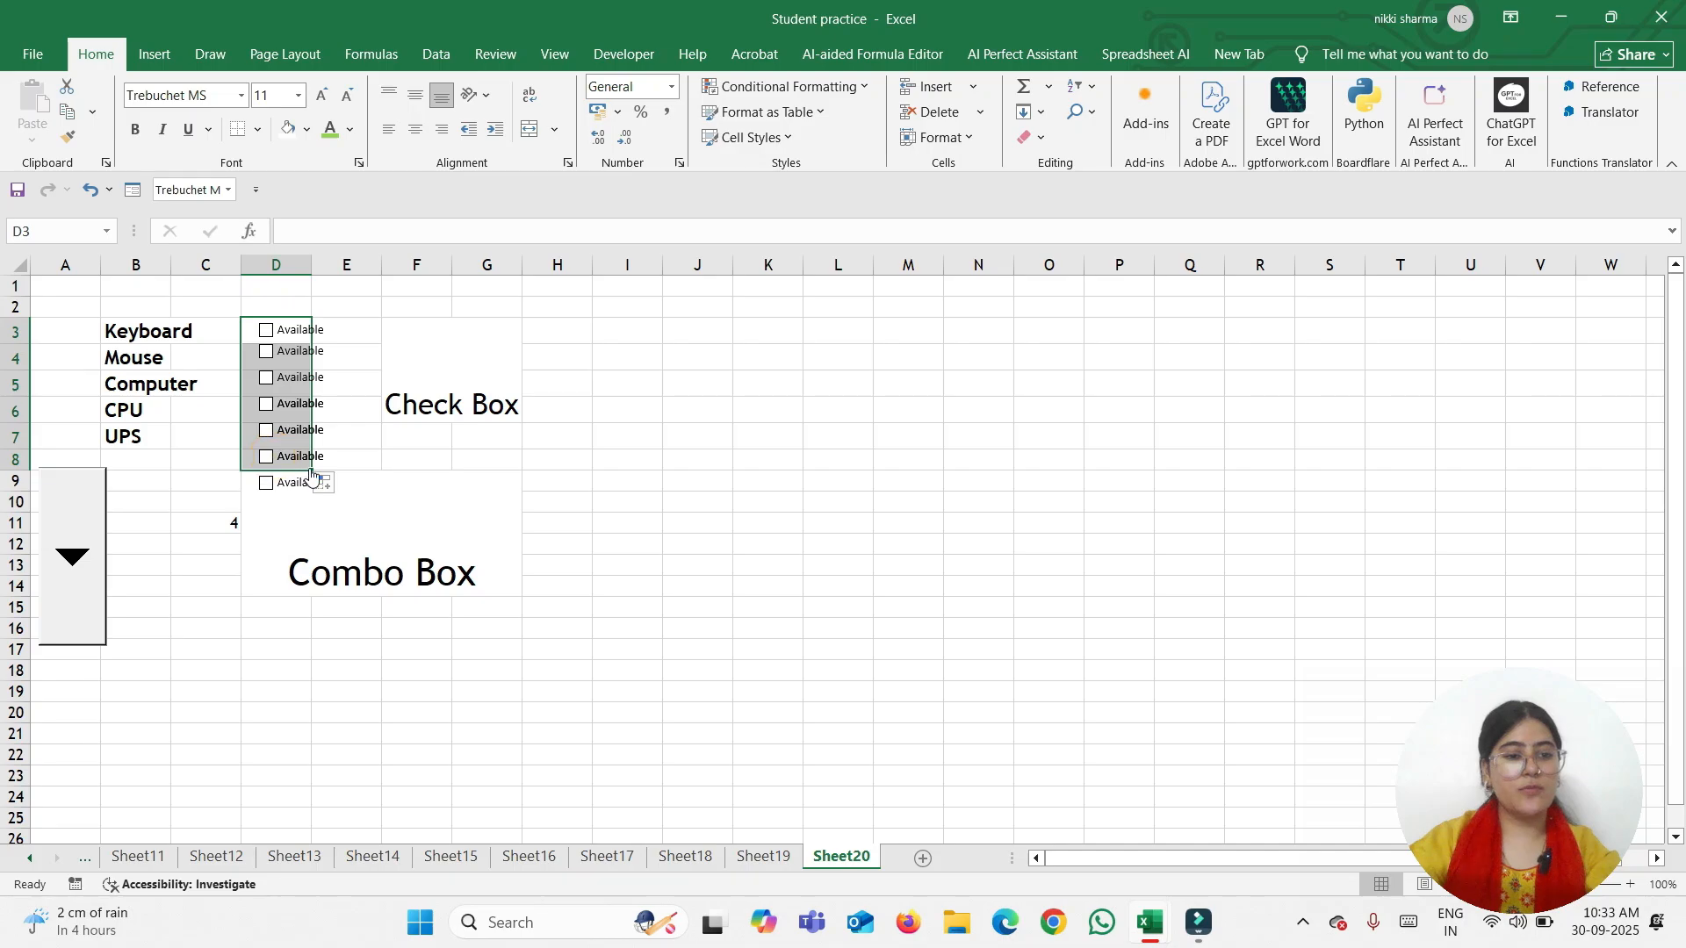
pyautogui.click(337, 439)
pyautogui.rightClick(347, 438)
pyautogui.press('Escape')
# Delete the extra row 9 check box and tick only Keyboard (row 3) and CPU (row 6)
pyautogui.rightClick(295, 482)
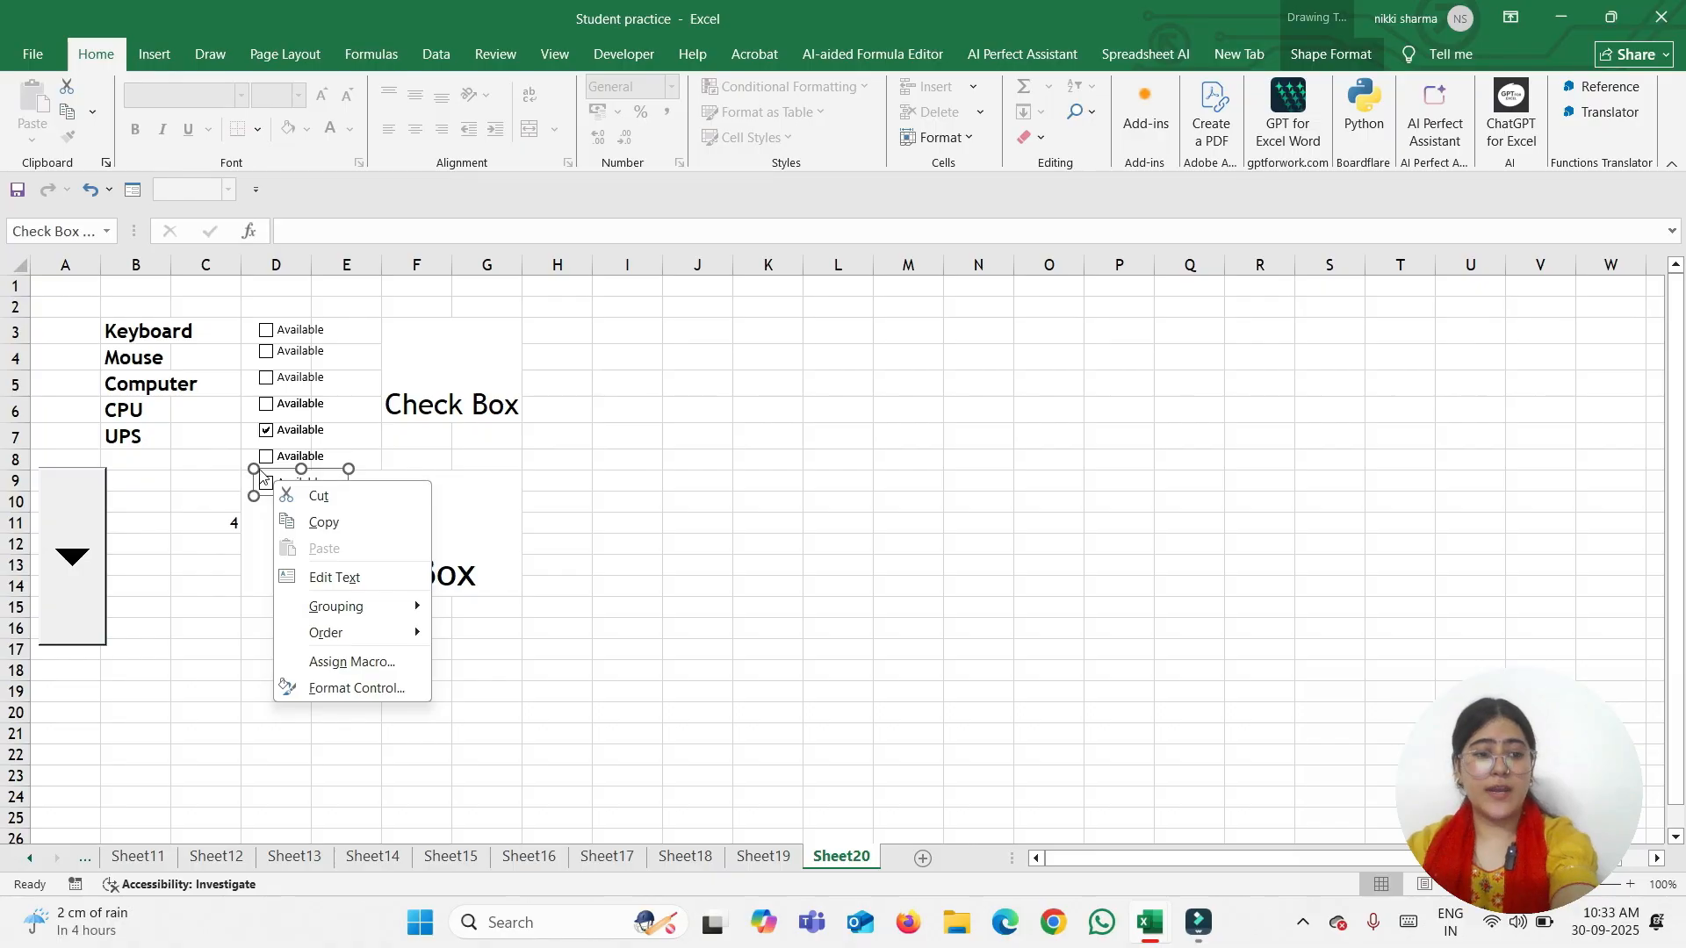
pyautogui.click(265, 474)
pyautogui.press('Delete')
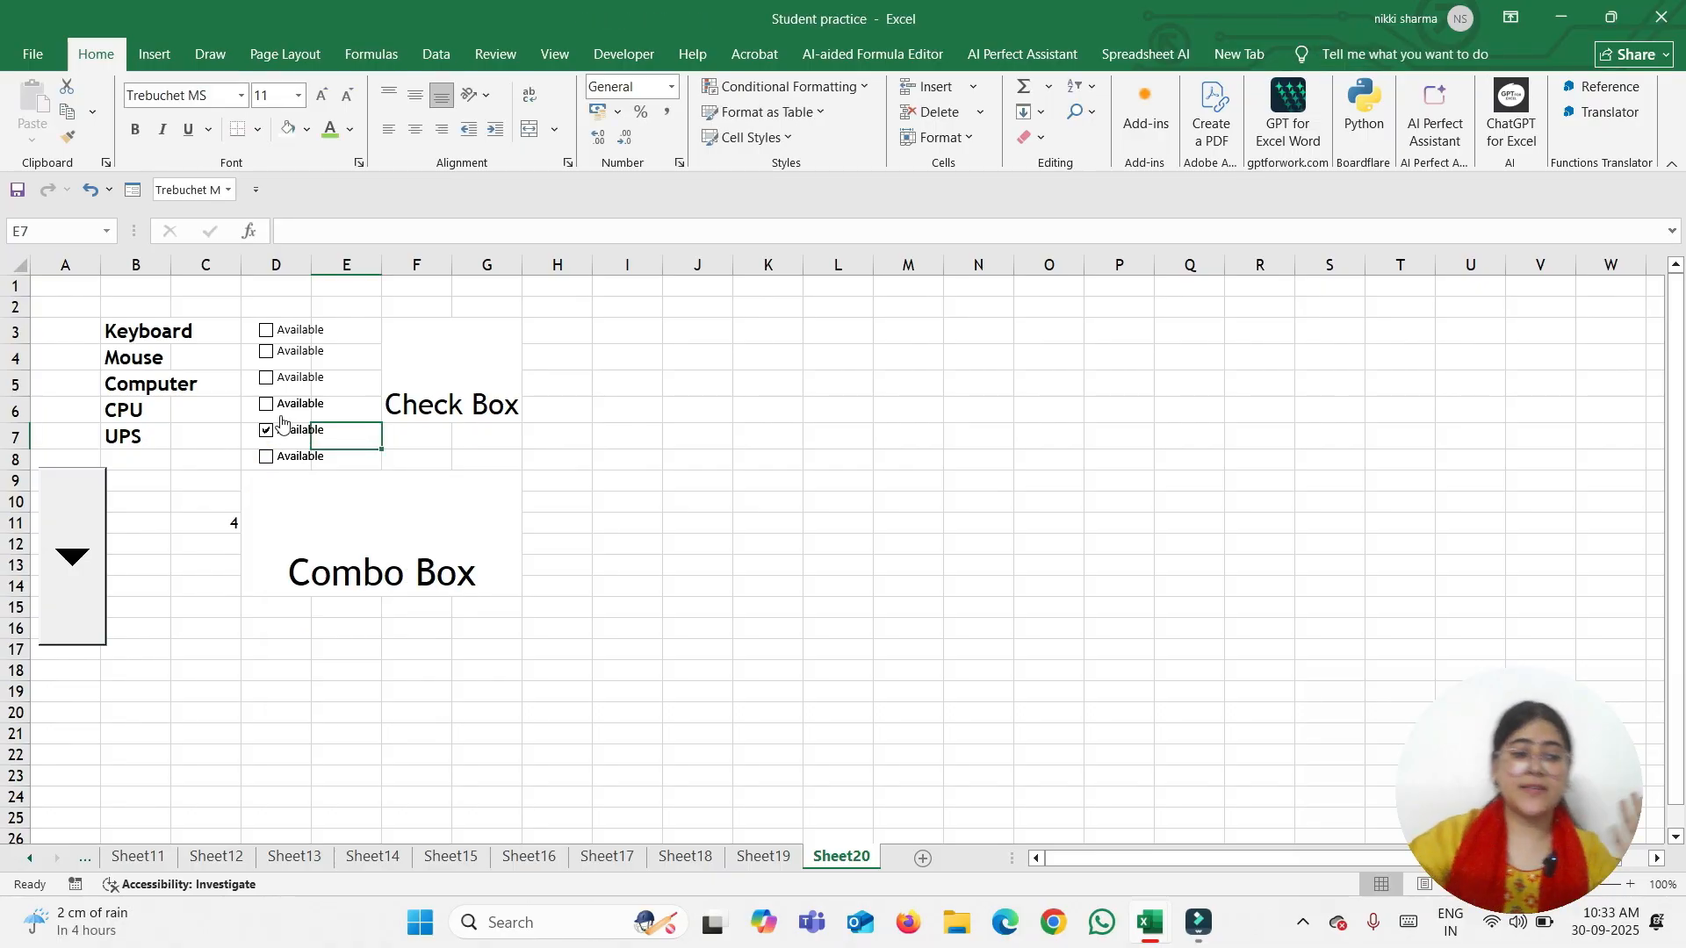
pyautogui.click(266, 430)
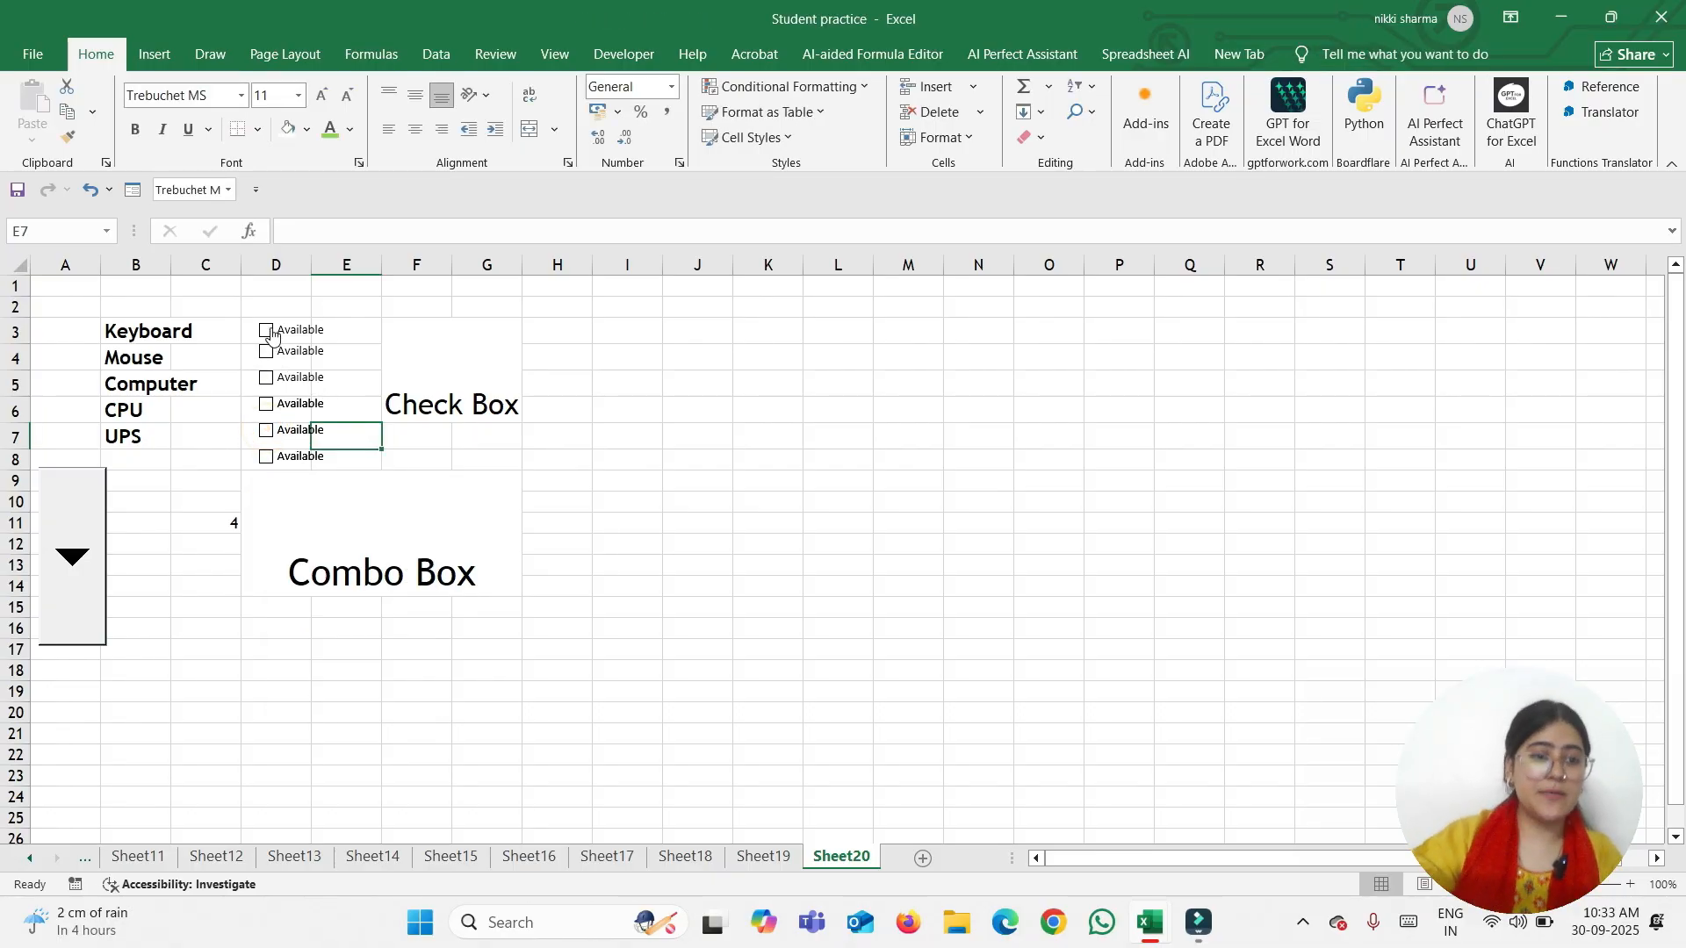
pyautogui.click(267, 331)
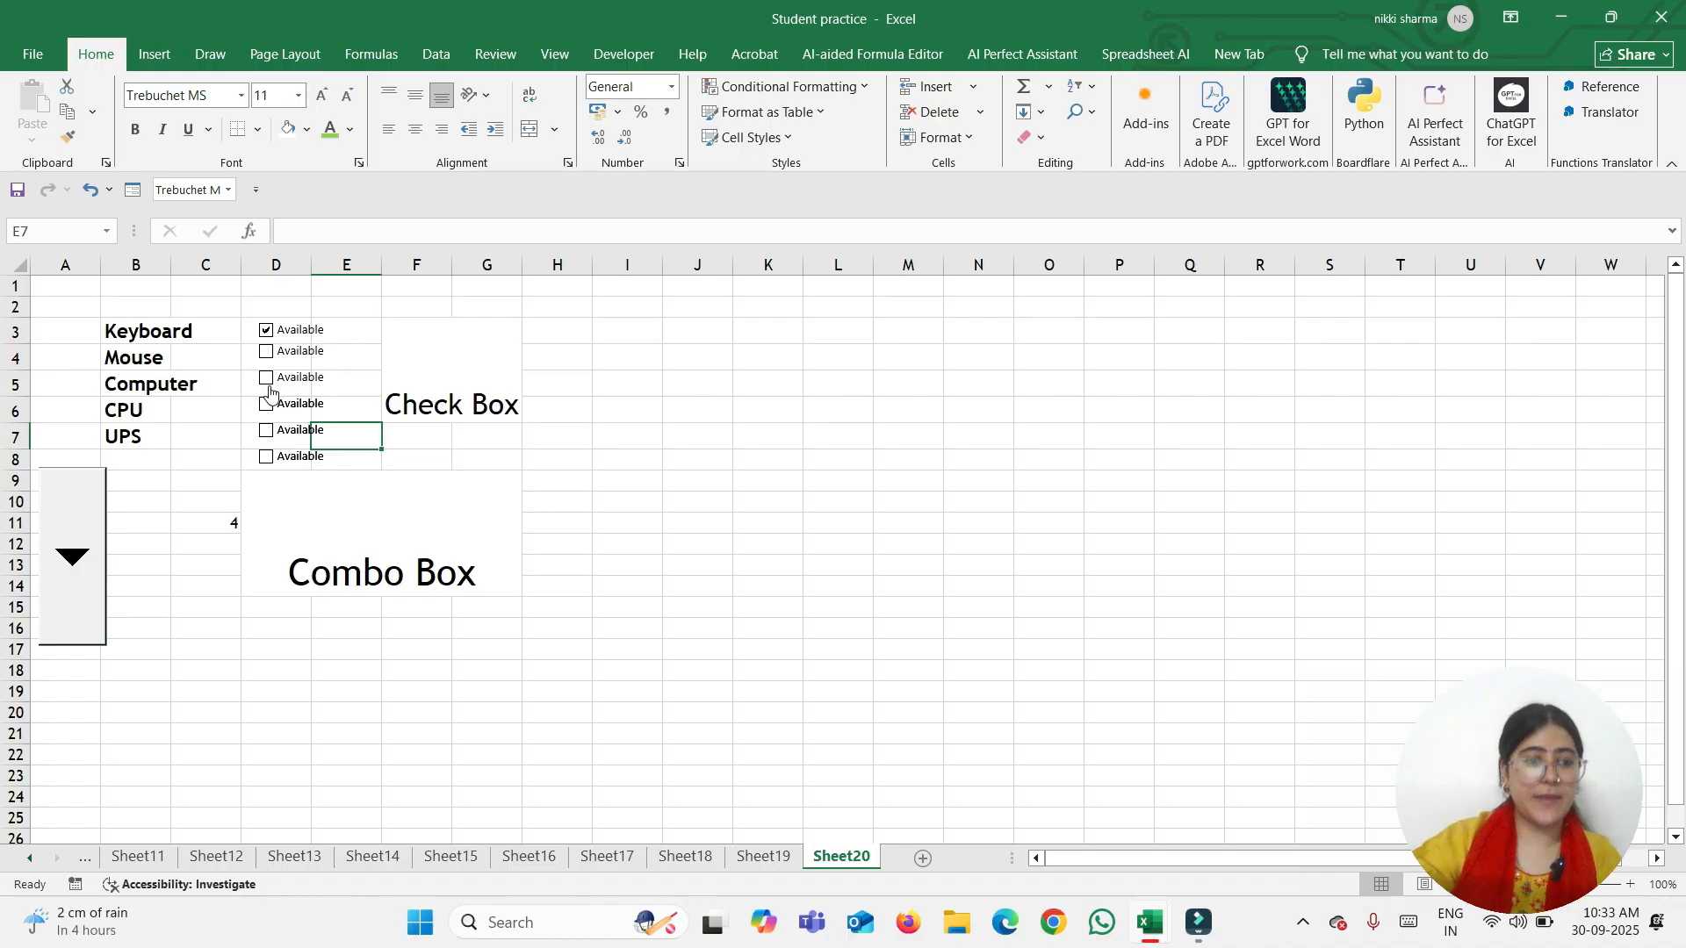
pyautogui.click(267, 405)
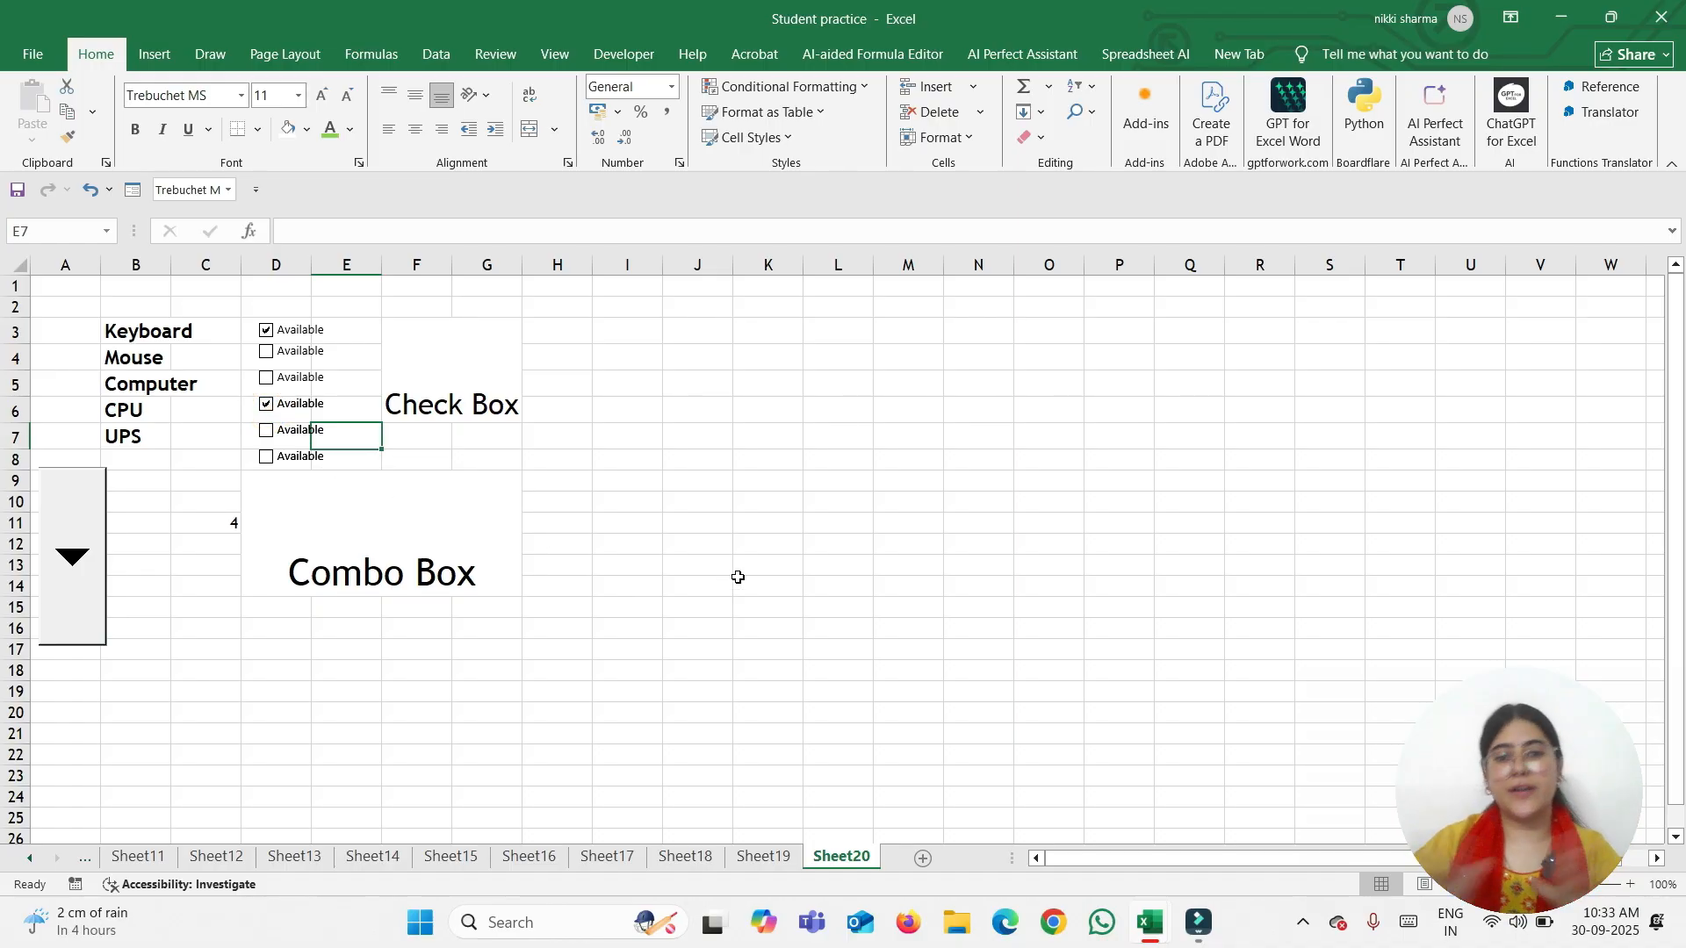
pyautogui.rightClick(288, 340)
# Link the Keyboard check box to $I$3 with value Checked, and toggle it to see FALSE/TRUE
pyautogui.click(341, 551)
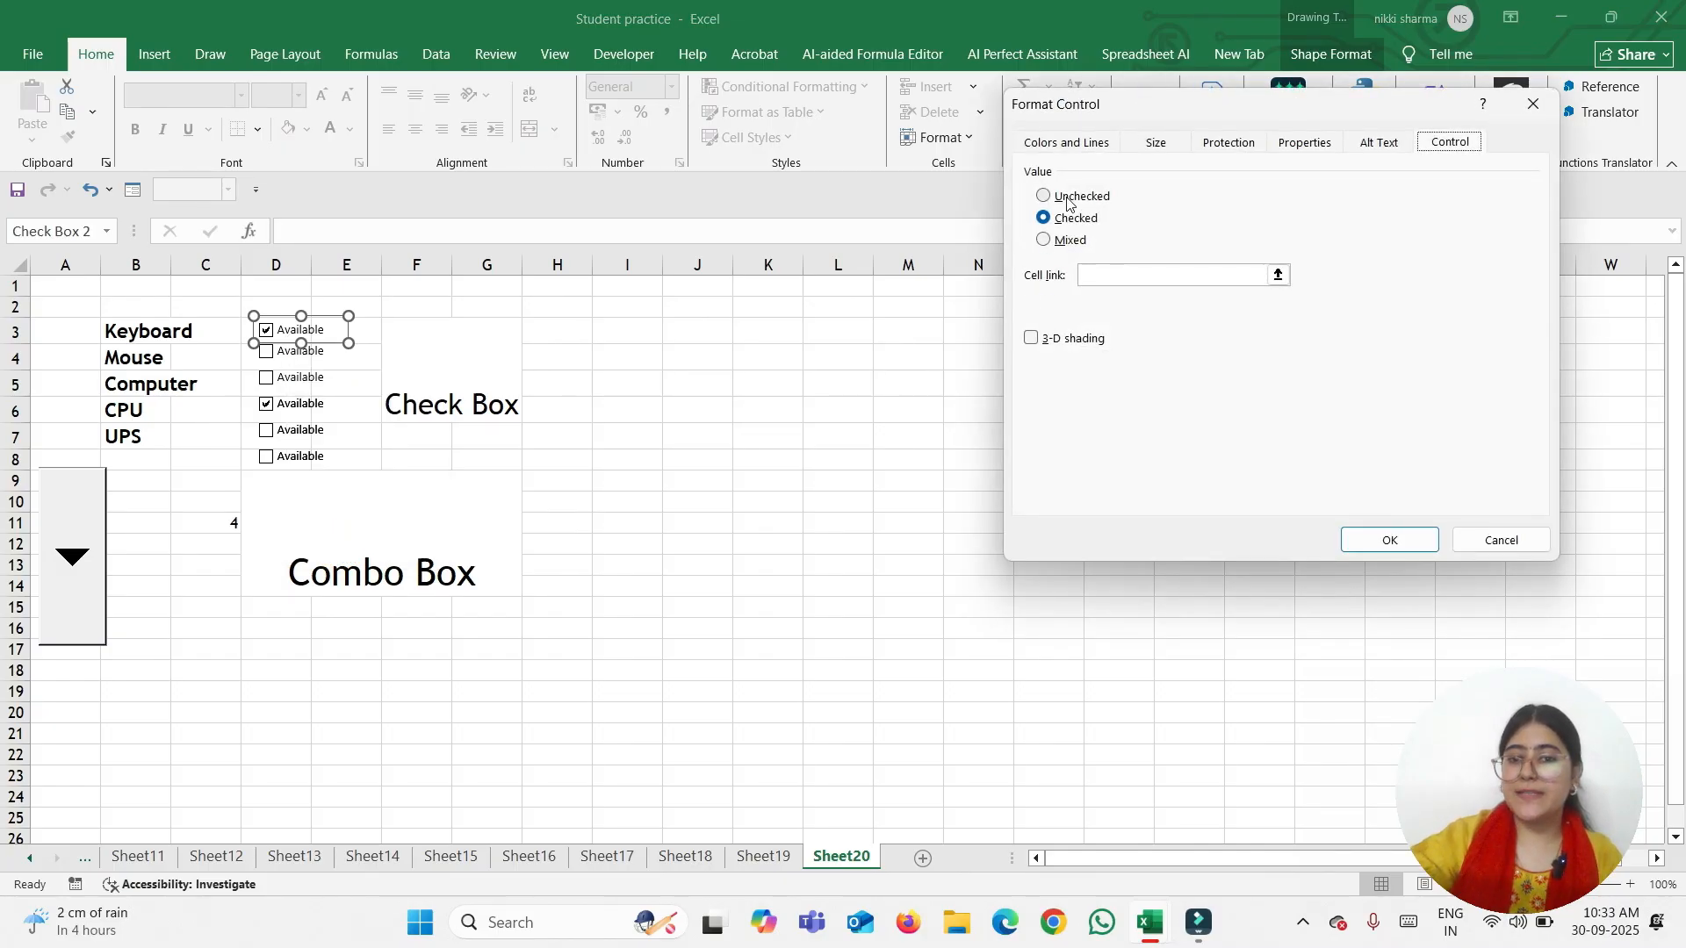
pyautogui.click(1067, 199)
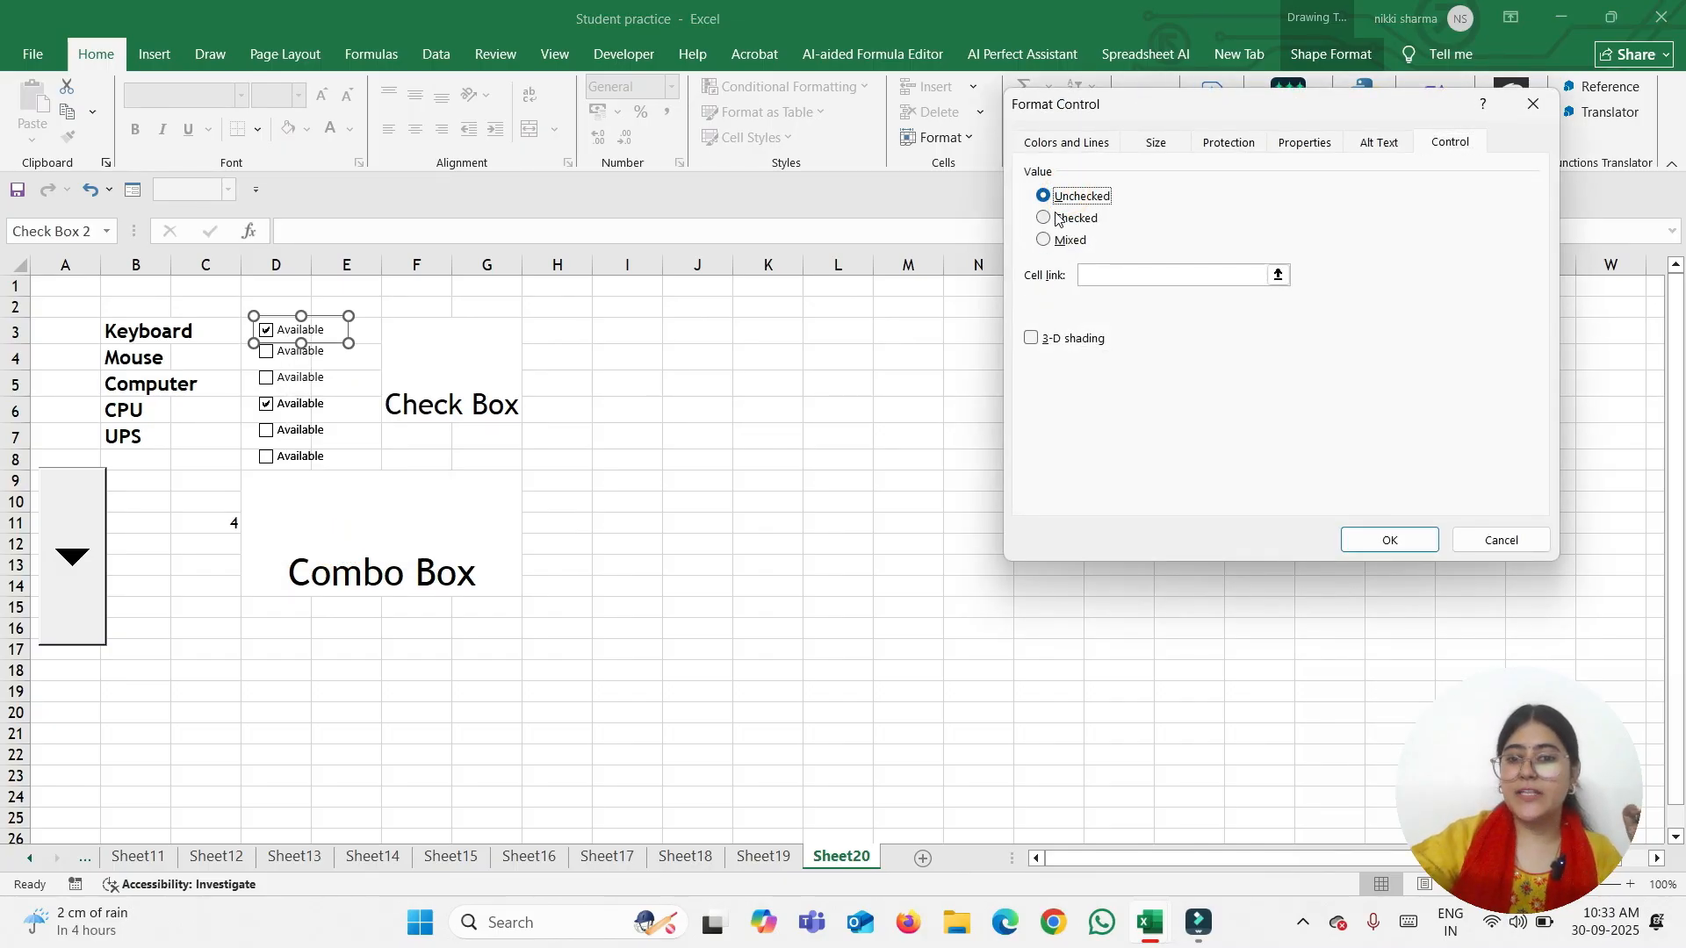
pyautogui.click(1058, 220)
pyautogui.click(1069, 242)
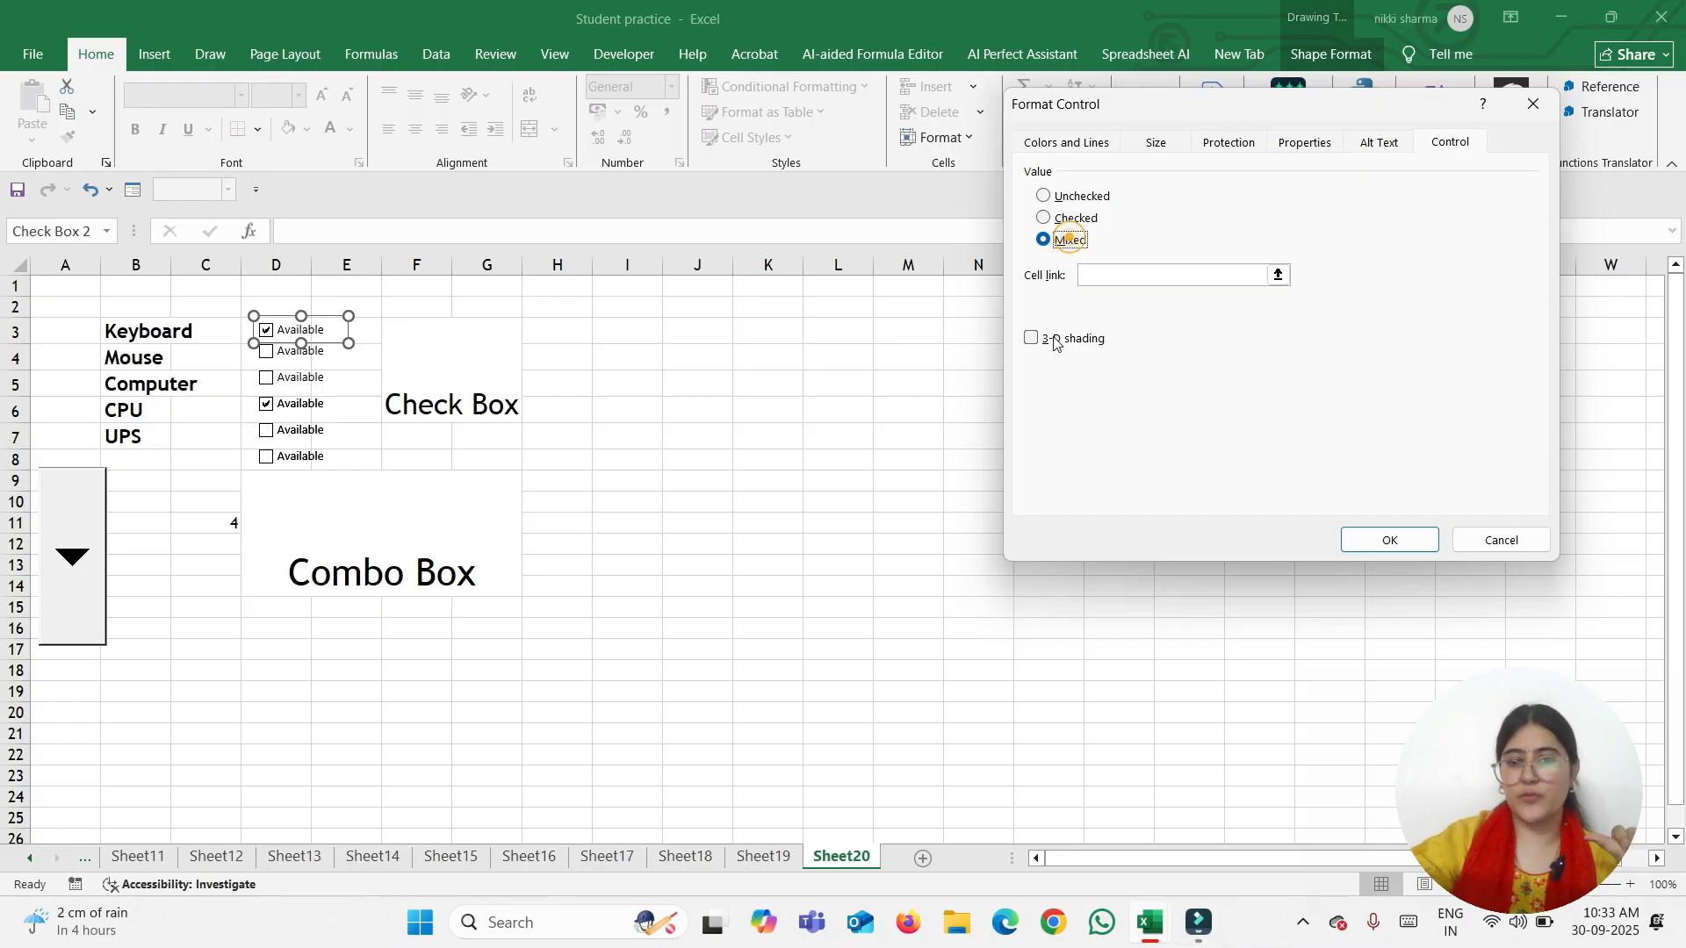
pyautogui.click(1064, 219)
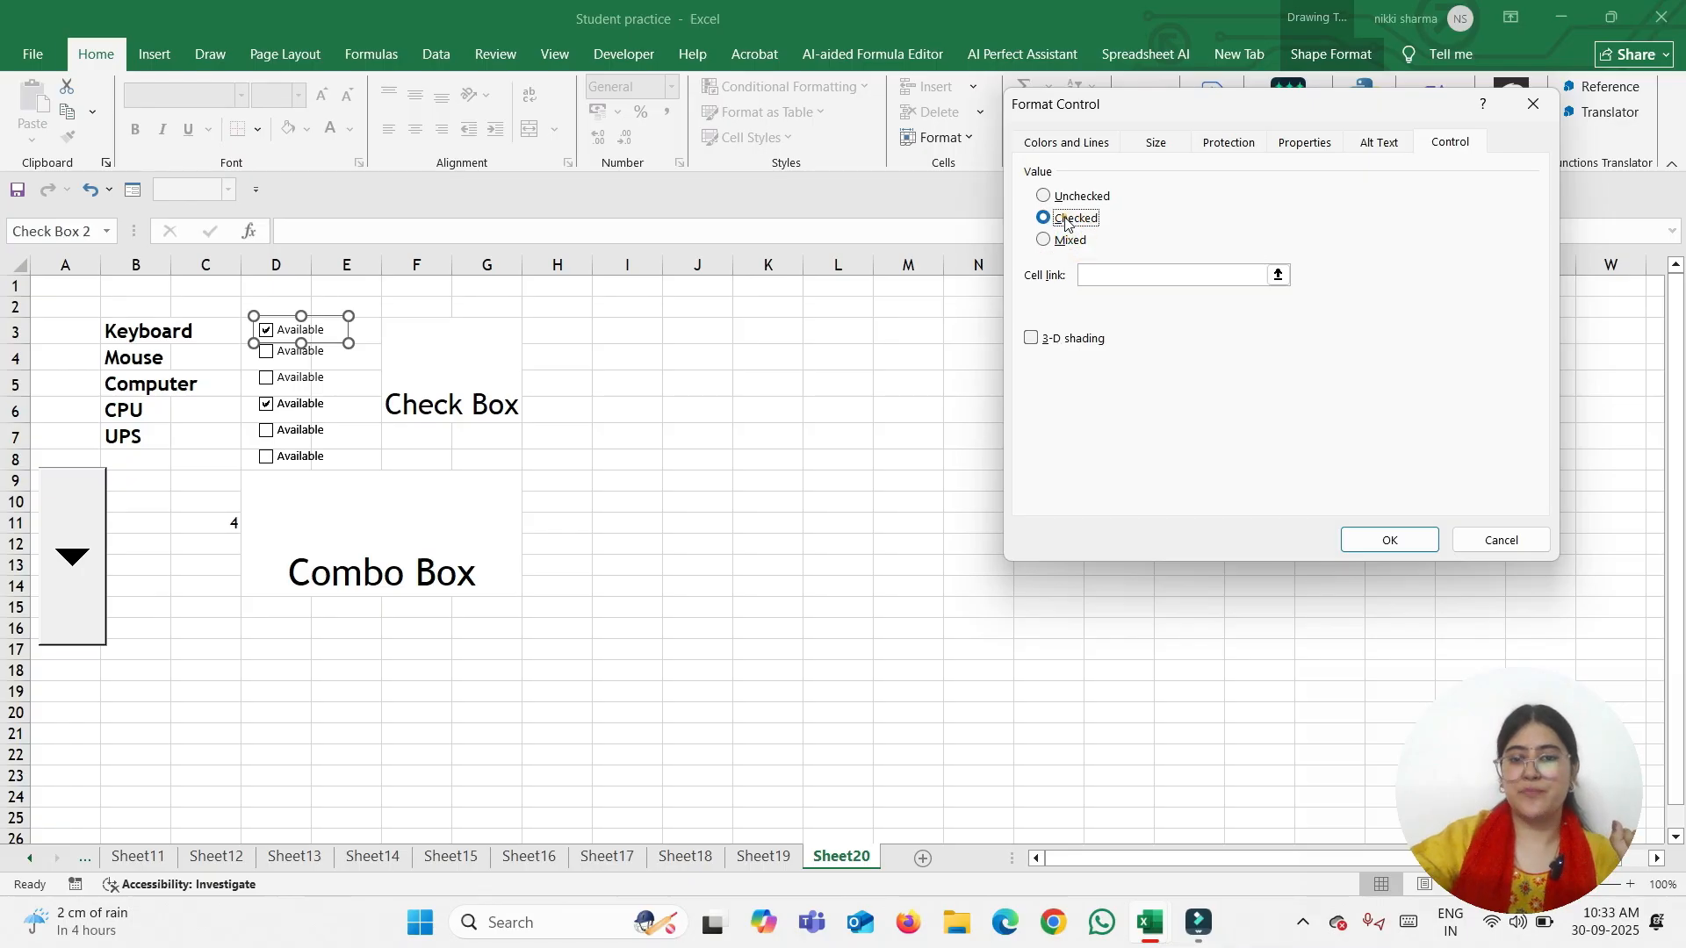
pyautogui.click(1096, 274)
pyautogui.click(651, 330)
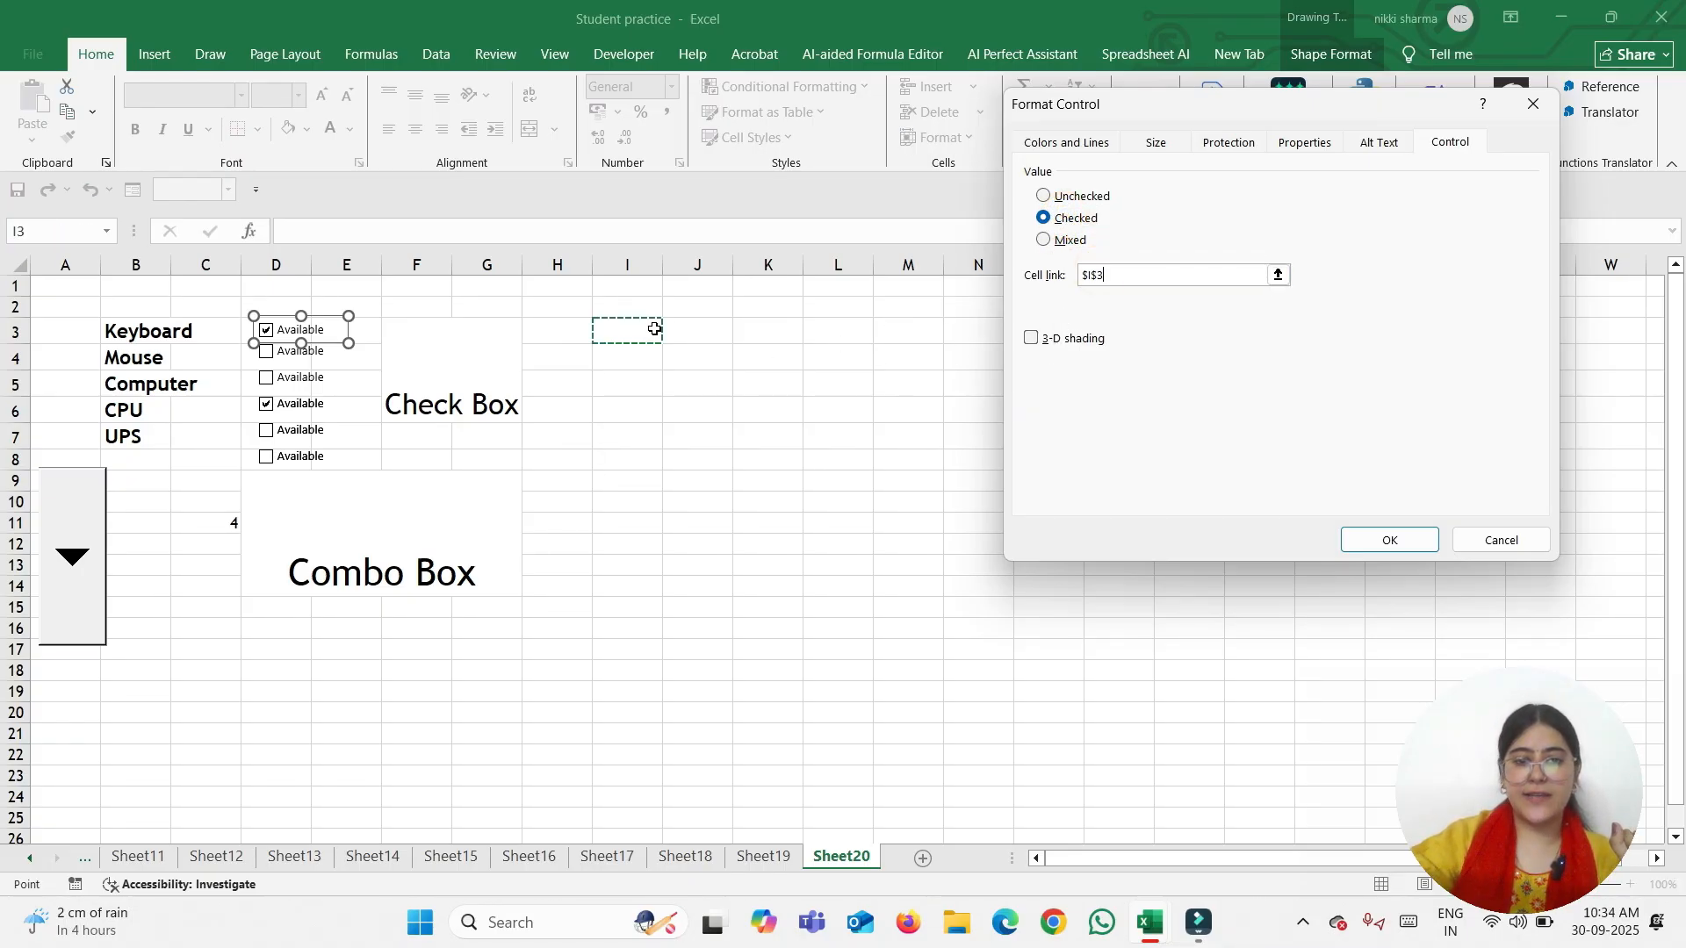
pyautogui.click(1389, 540)
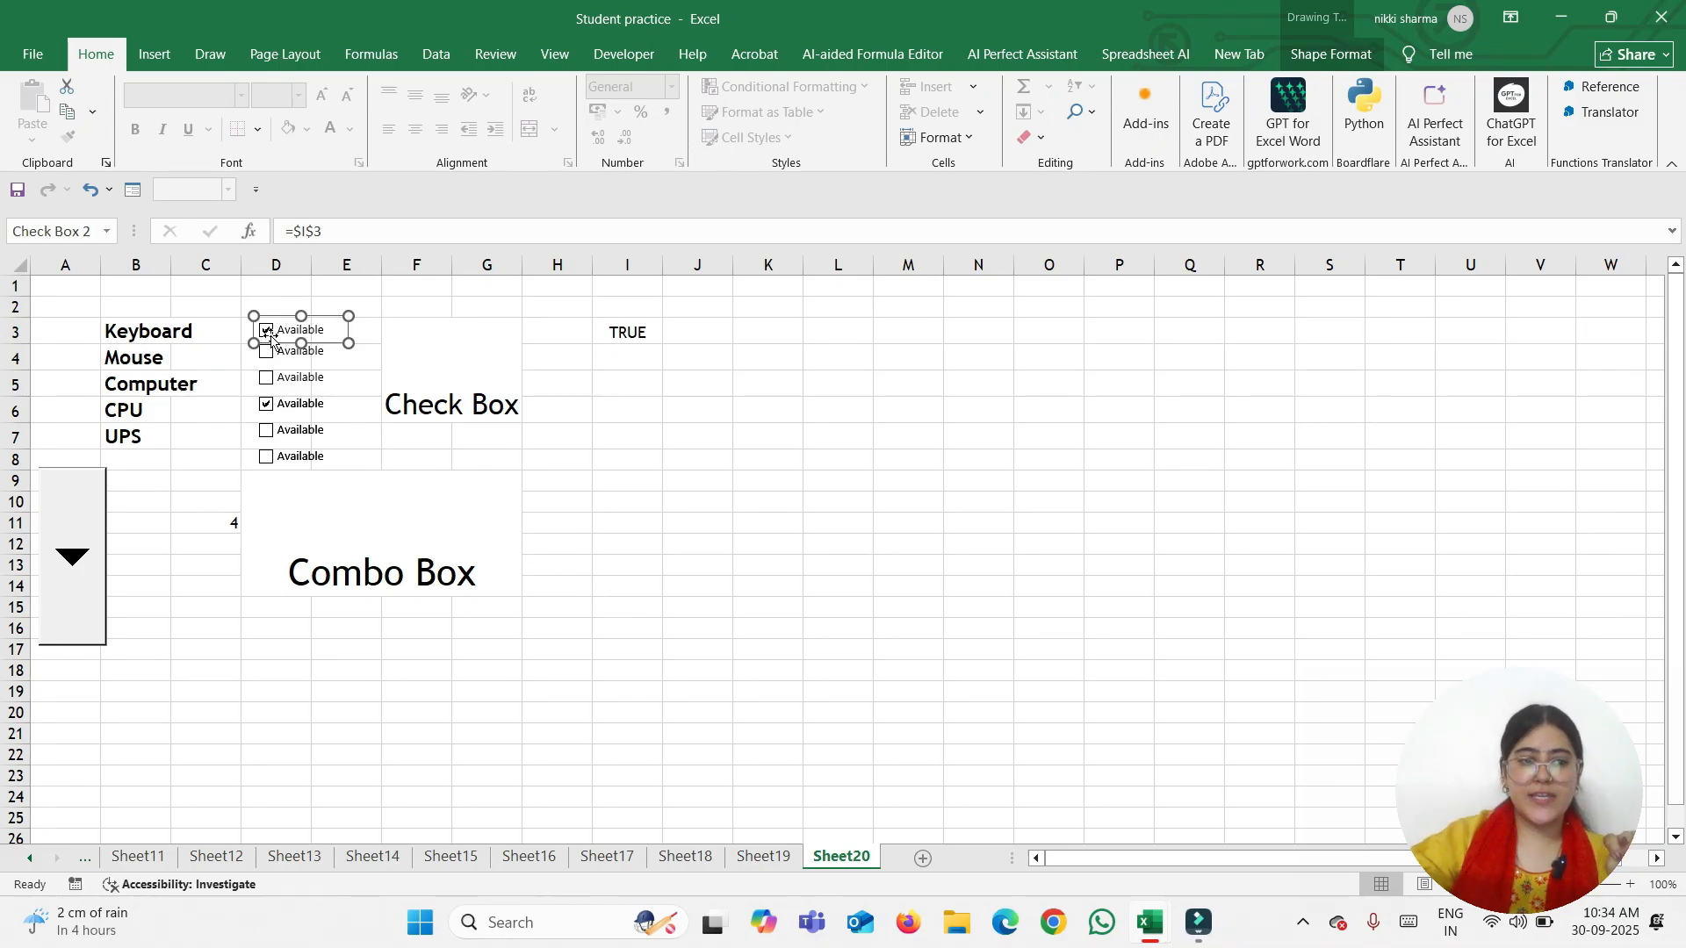
pyautogui.click(247, 388)
pyautogui.click(267, 331)
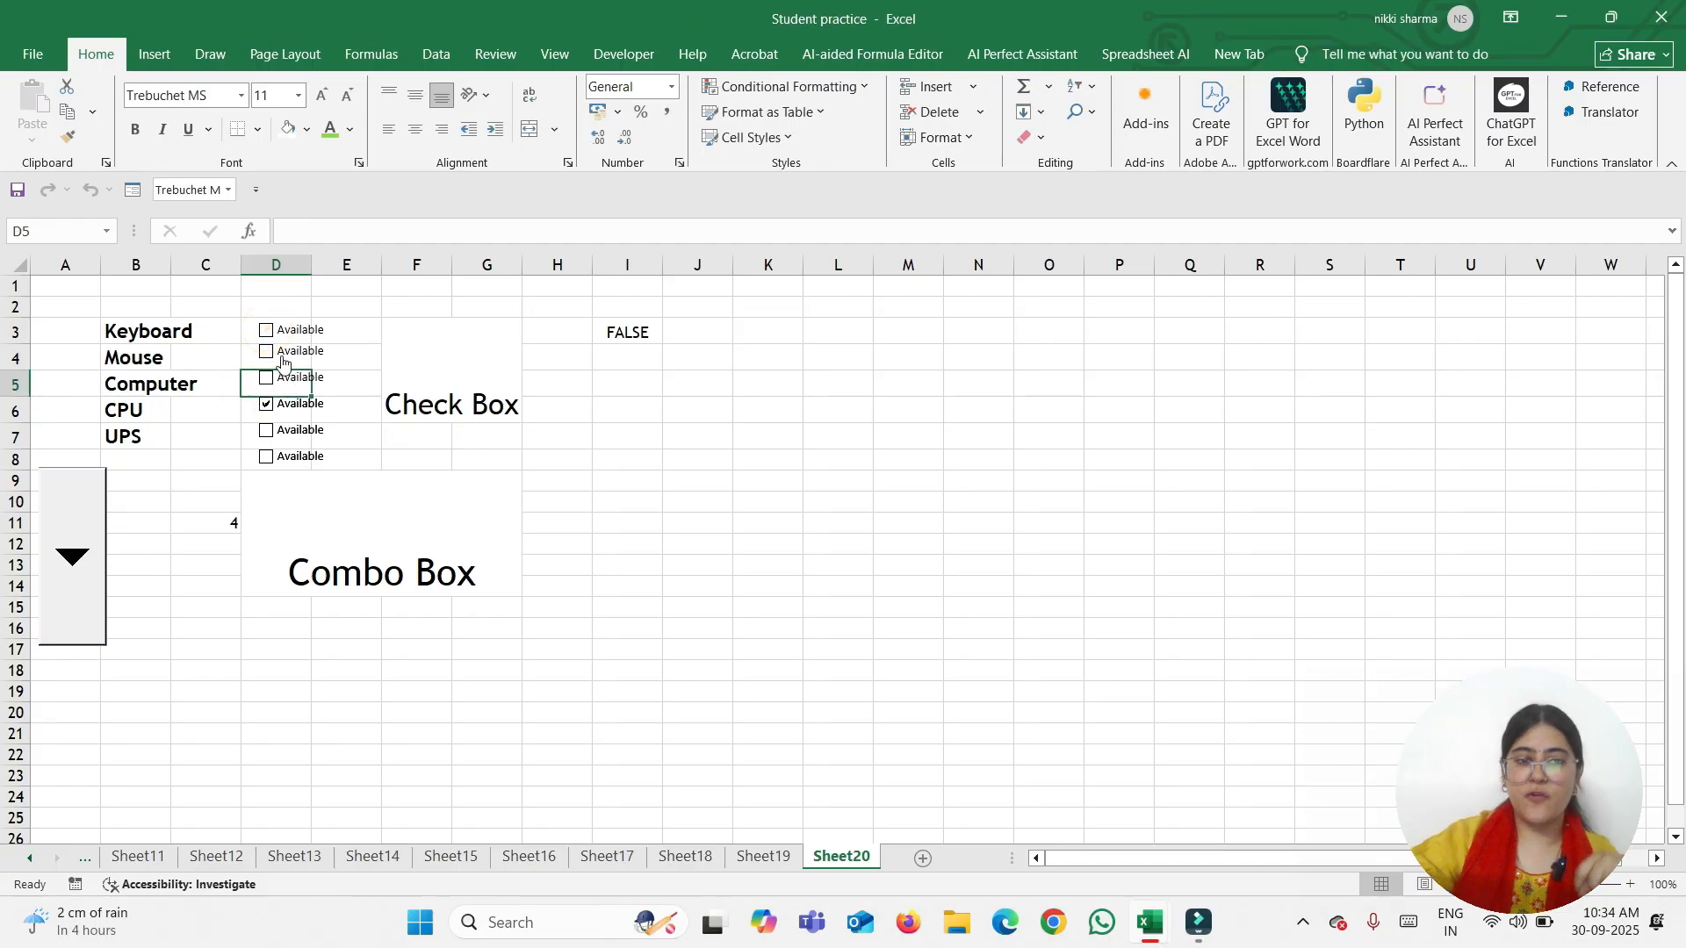
pyautogui.click(266, 334)
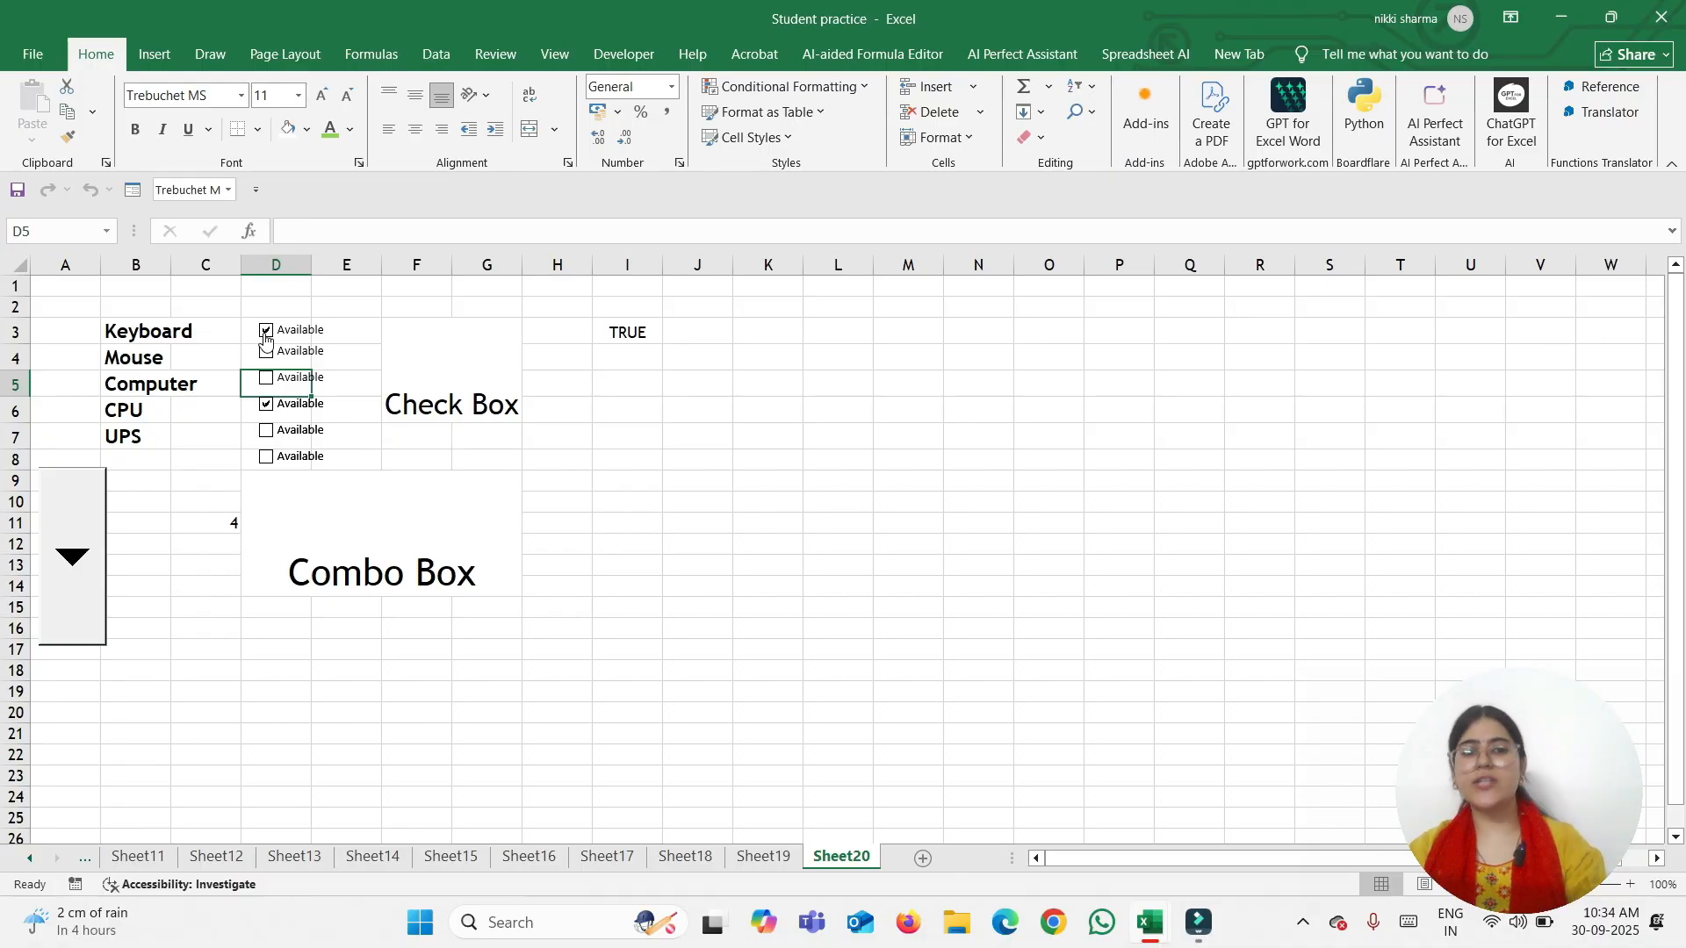
# Draw a spin button over Q3:Q9 and test its up and down arrows
pyautogui.click(796, 379)
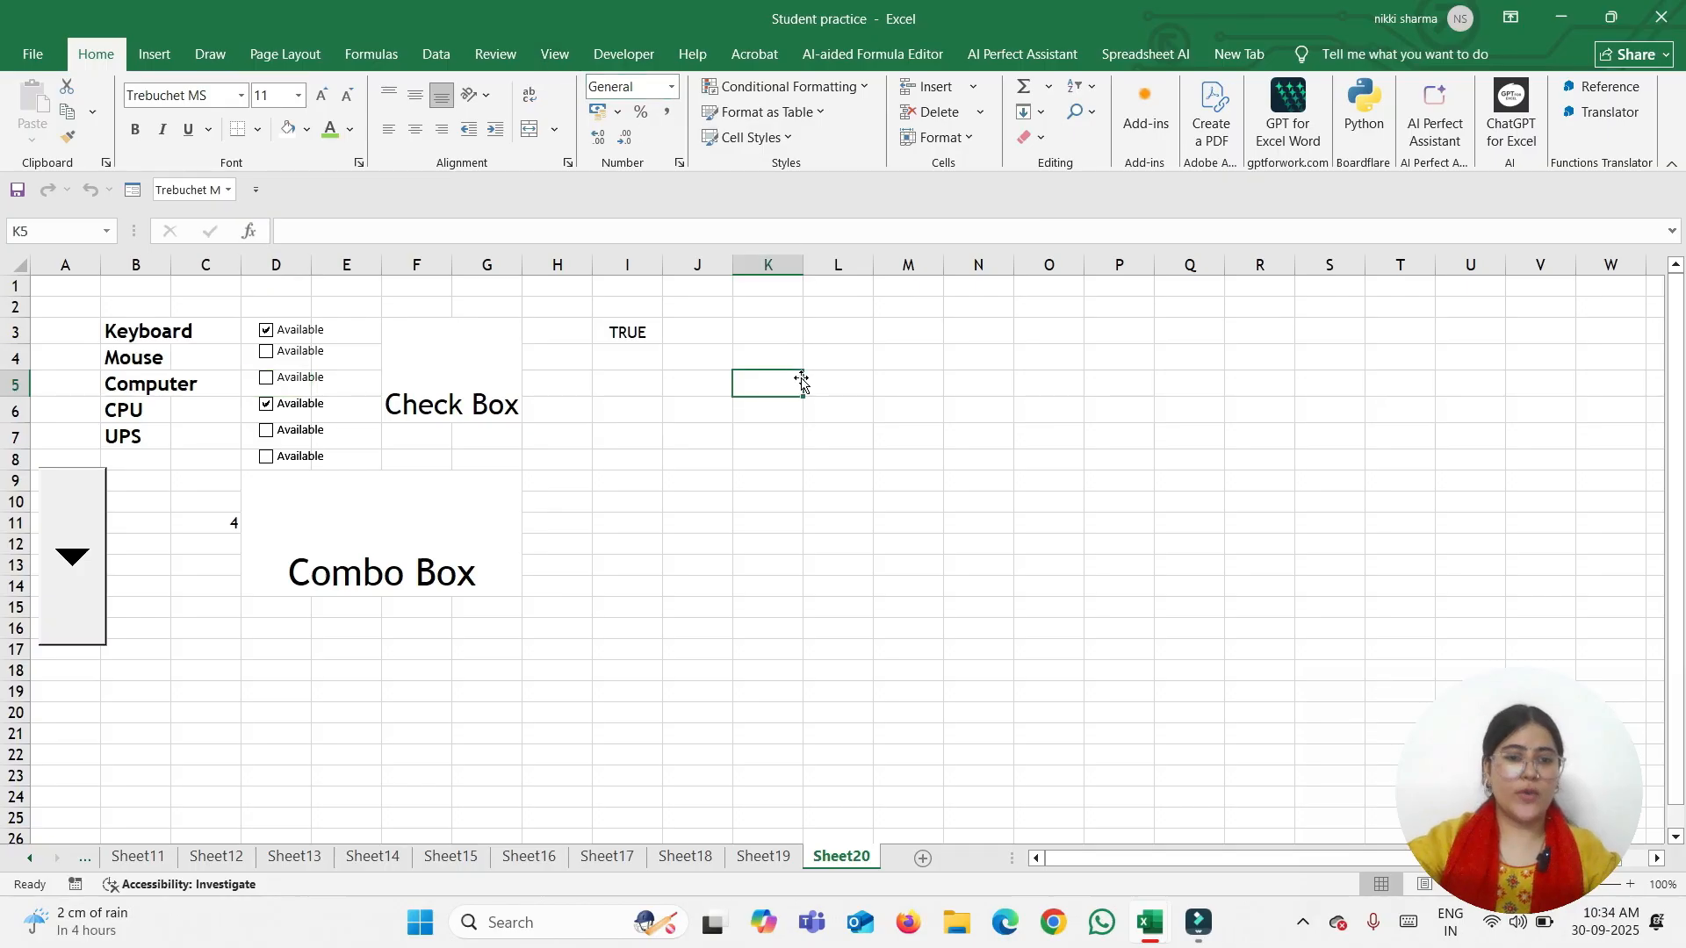
pyautogui.click(645, 54)
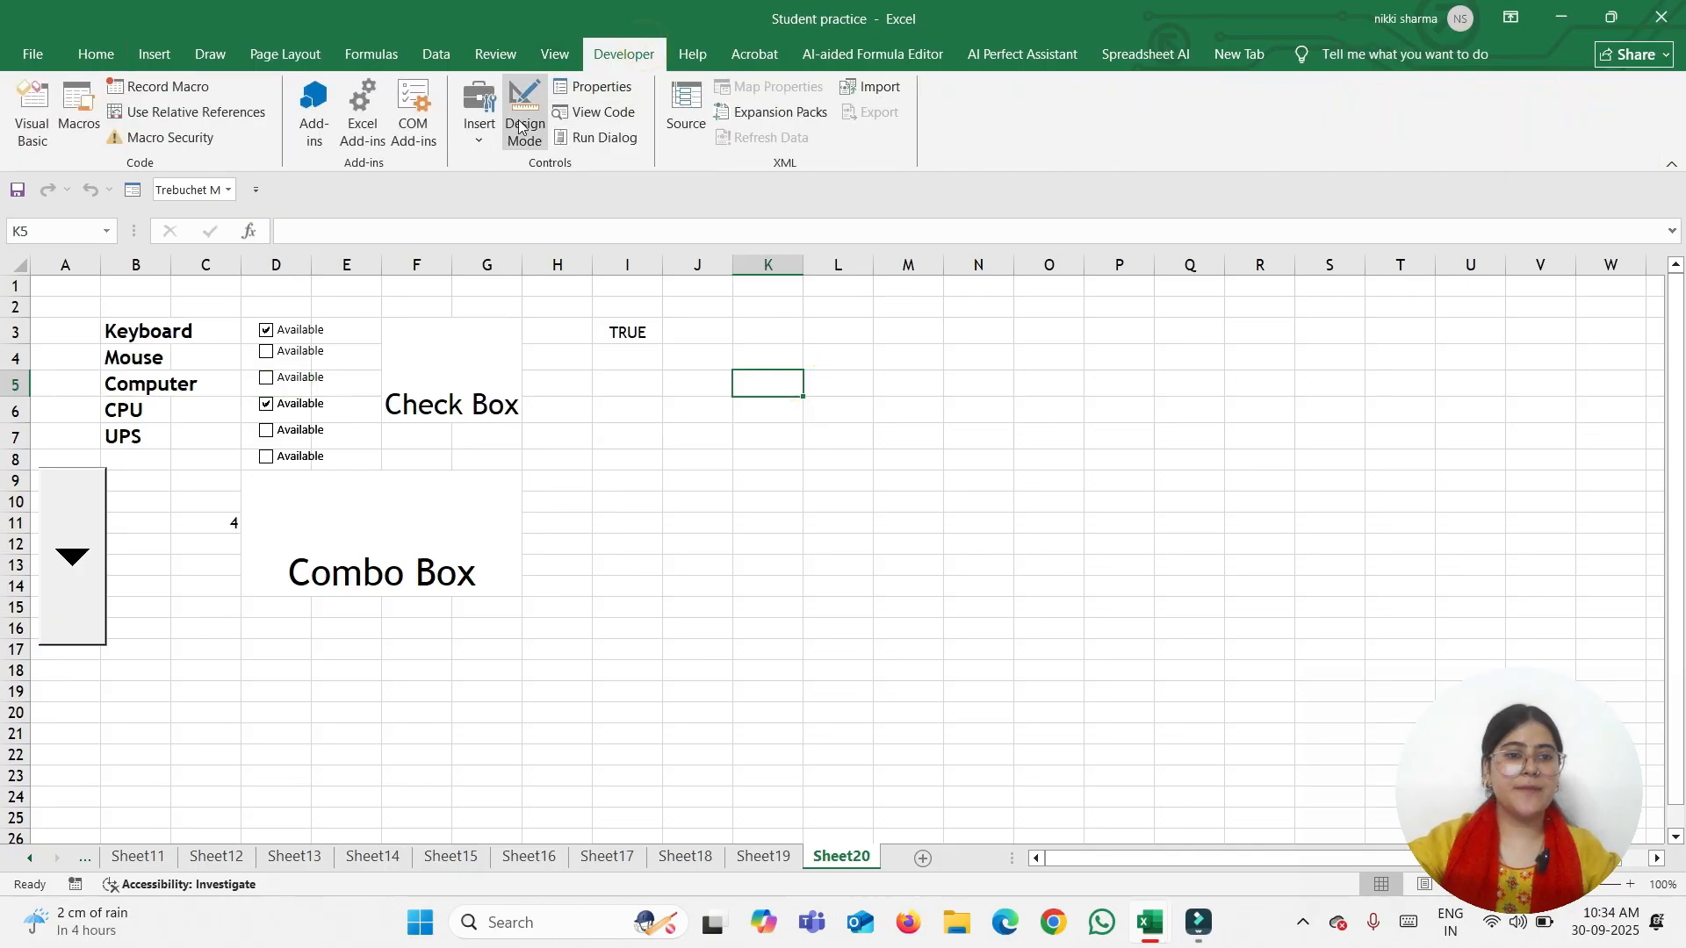
pyautogui.click(475, 132)
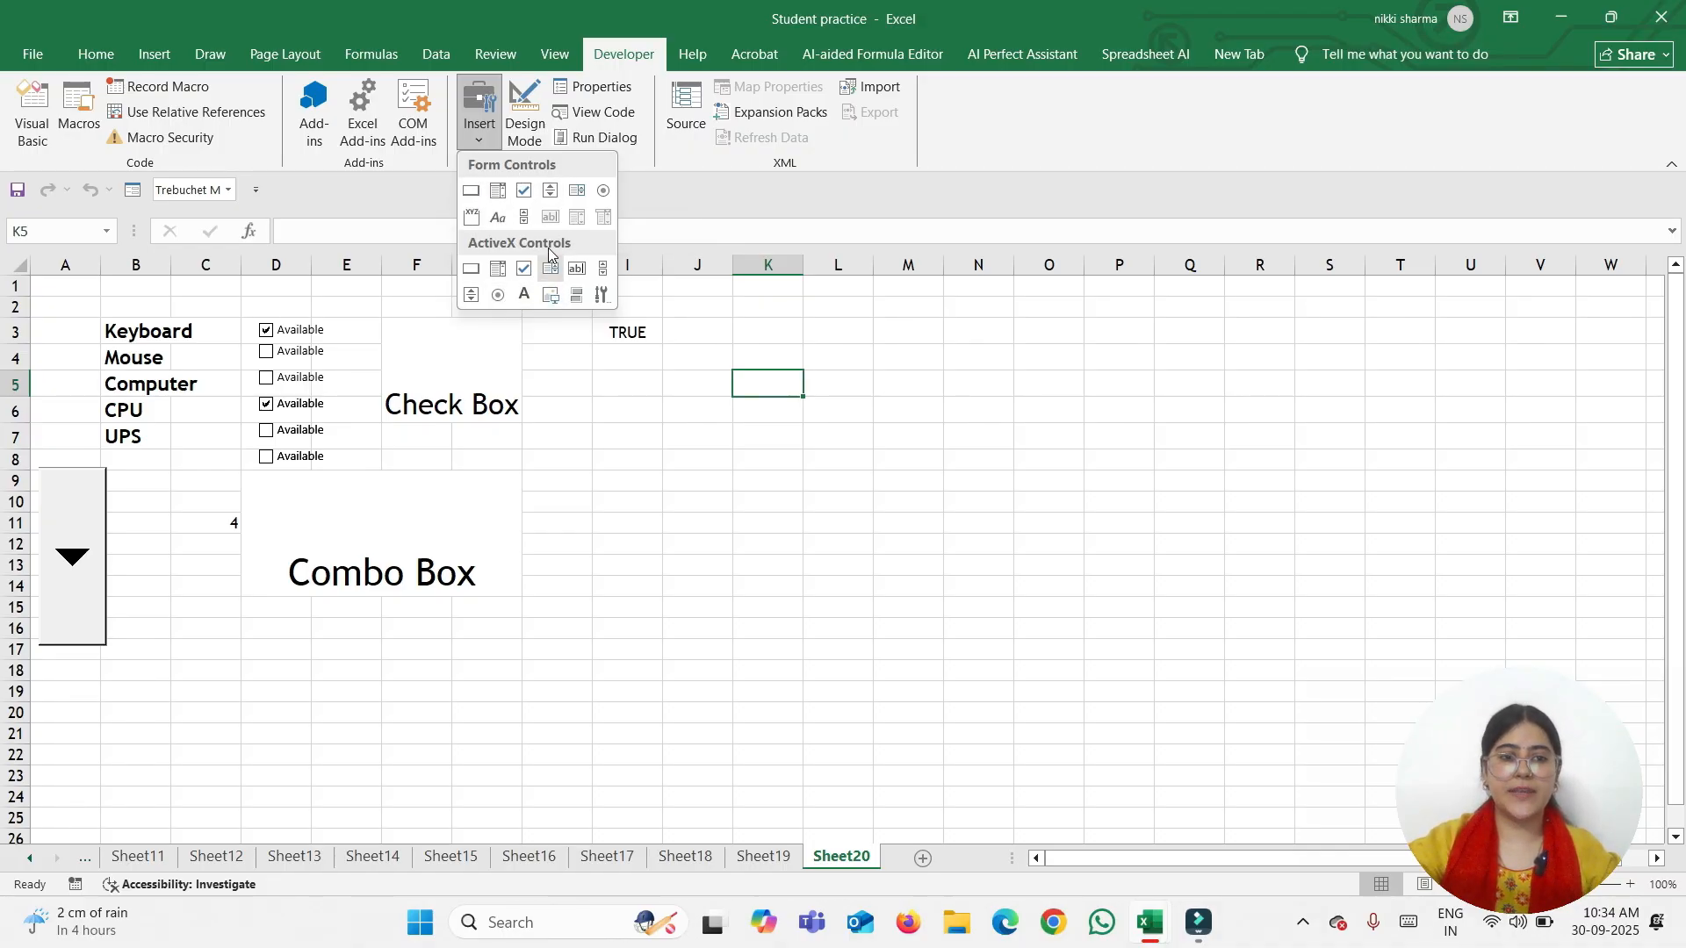
pyautogui.click(552, 194)
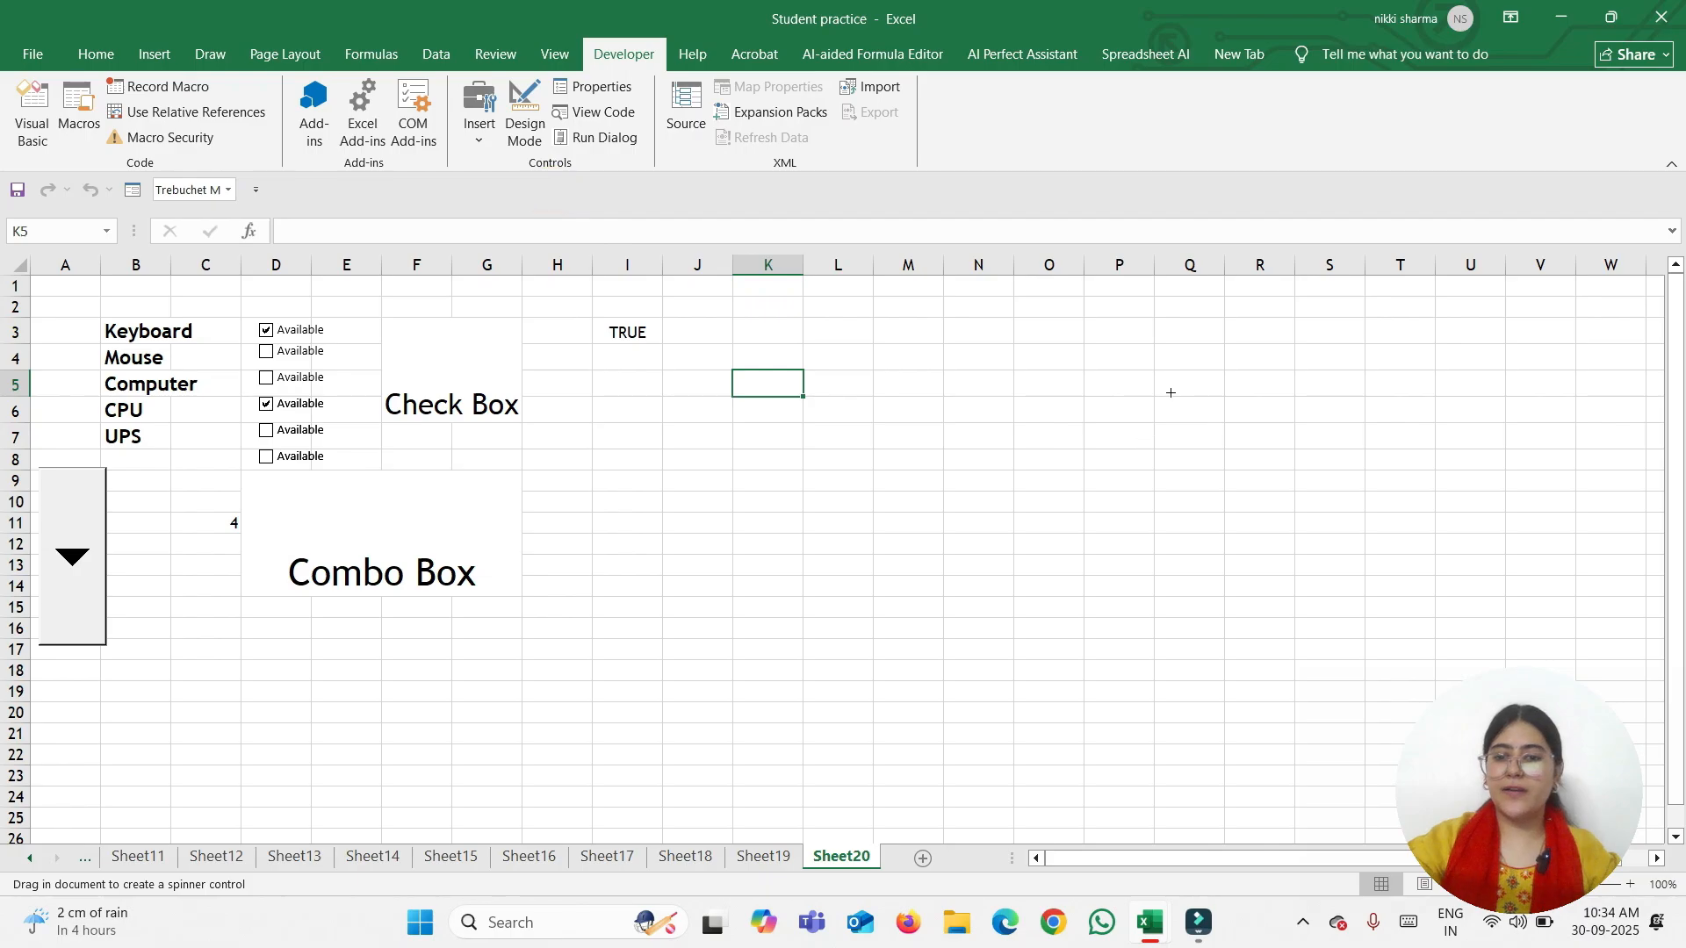
pyautogui.moveTo(1170, 327); pyautogui.dragTo(1241, 518)
pyautogui.moveTo(1193, 334); pyautogui.dragTo(1179, 328)
pyautogui.click(943, 350)
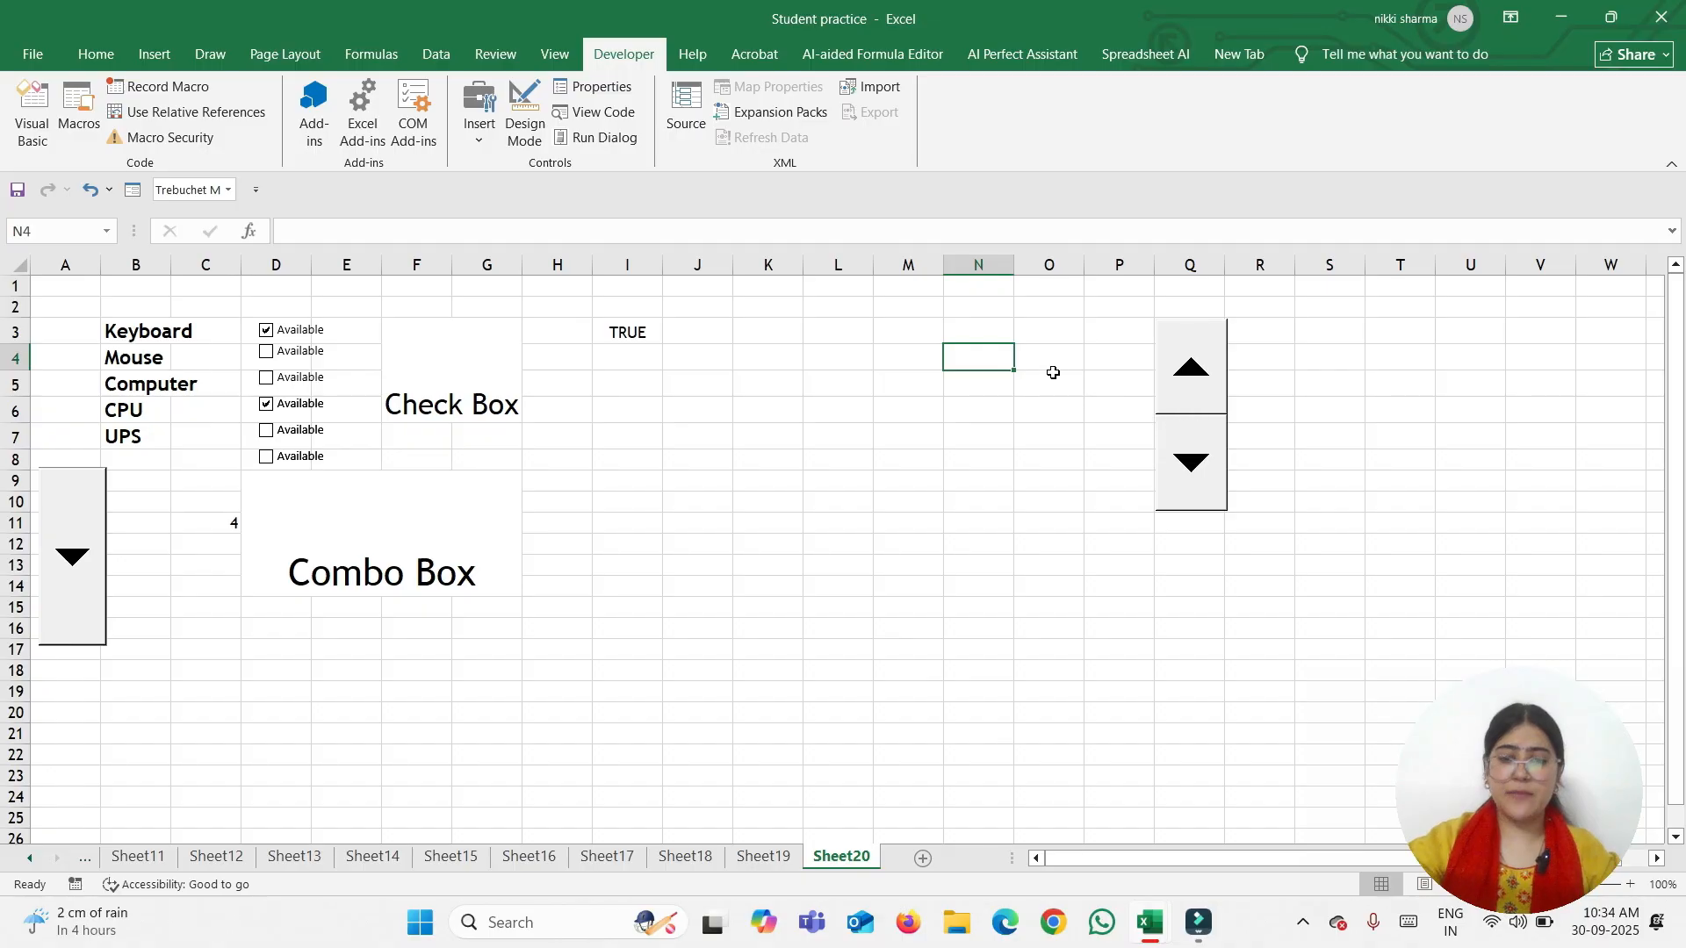
pyautogui.click(1194, 362)
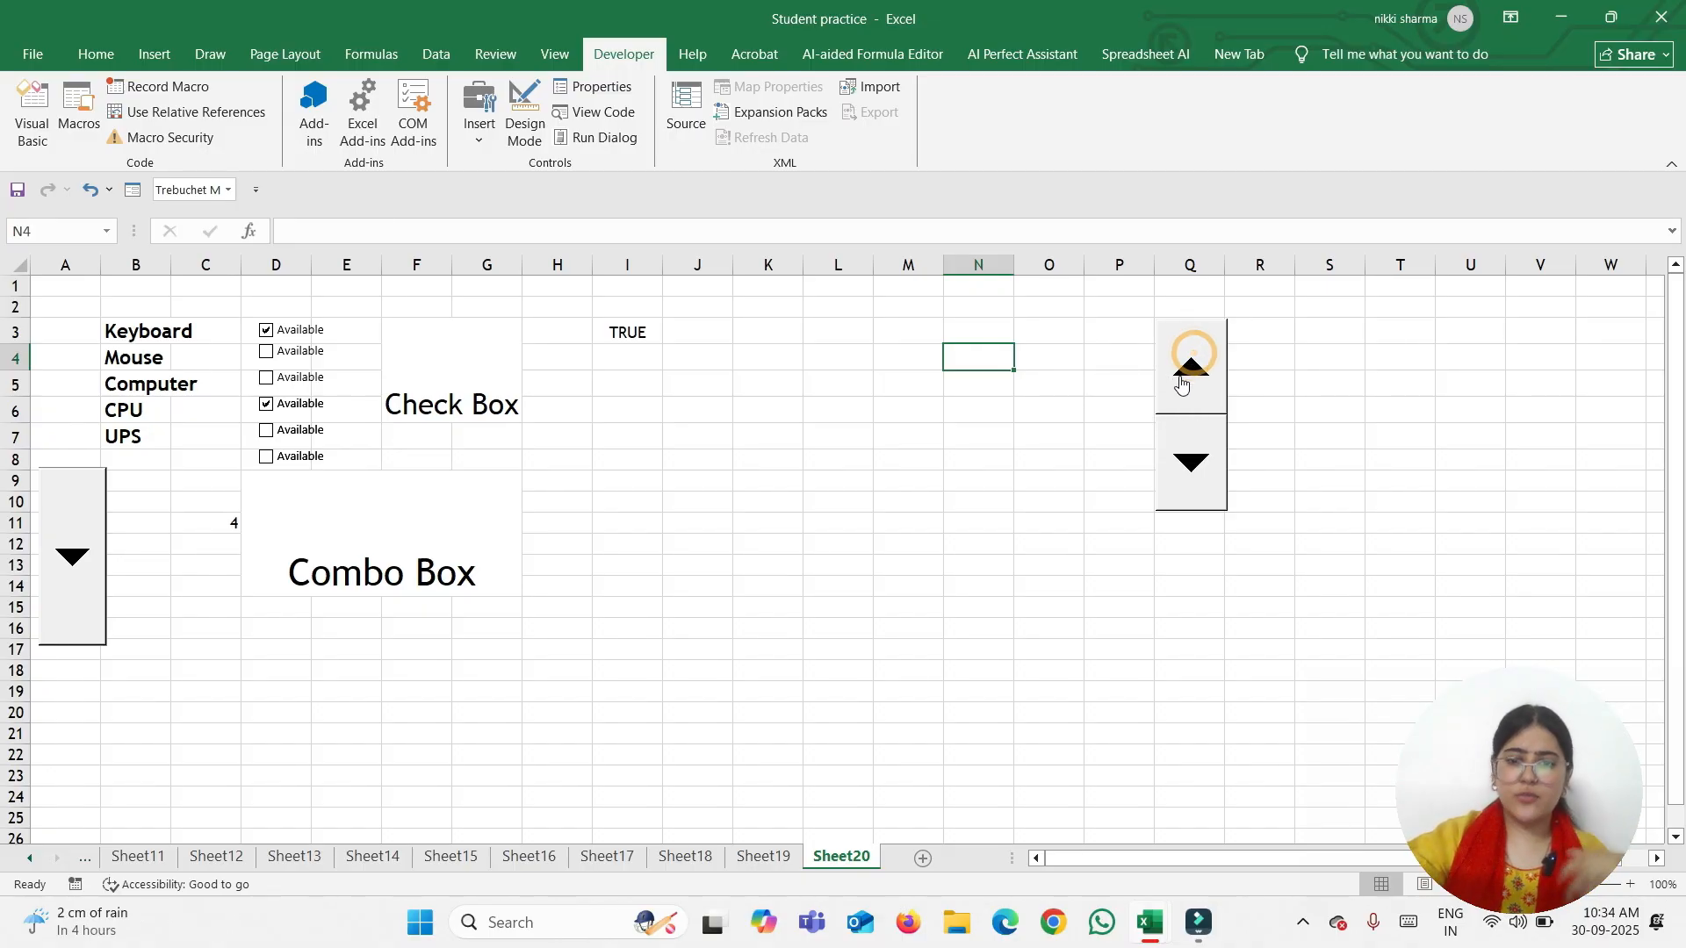
pyautogui.click(1196, 458)
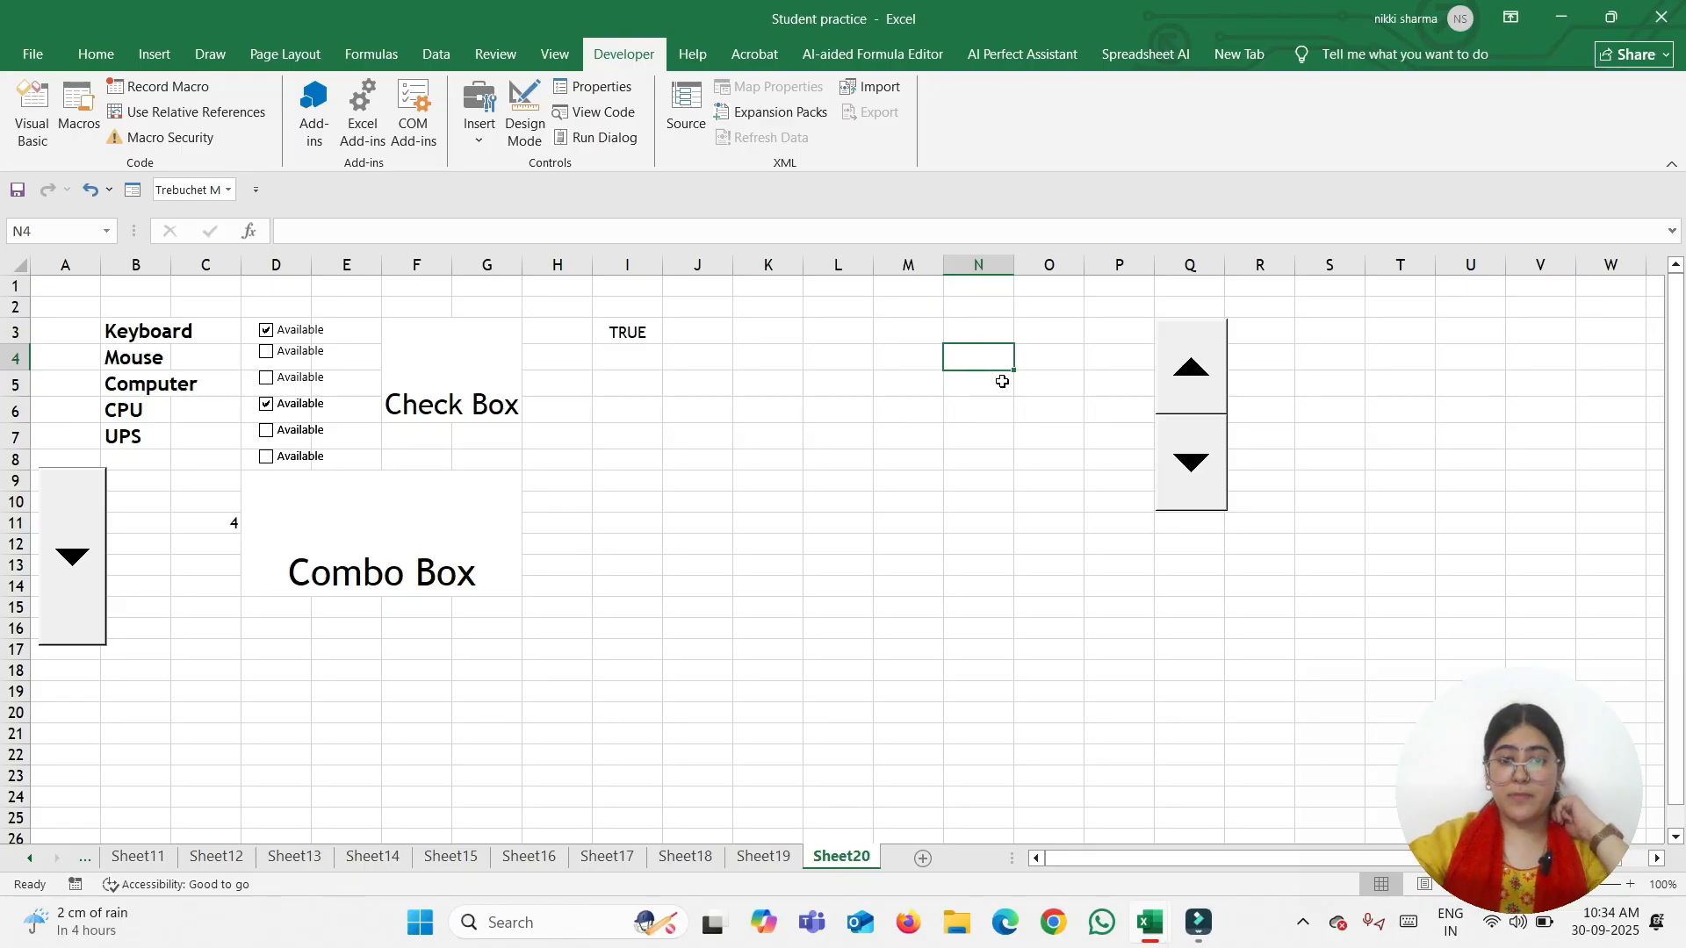
# Merge and centre N4:O10 with the label 'Spin Button', removing a stray leading 's'
pyautogui.moveTo(1001, 380); pyautogui.dragTo(1029, 504)
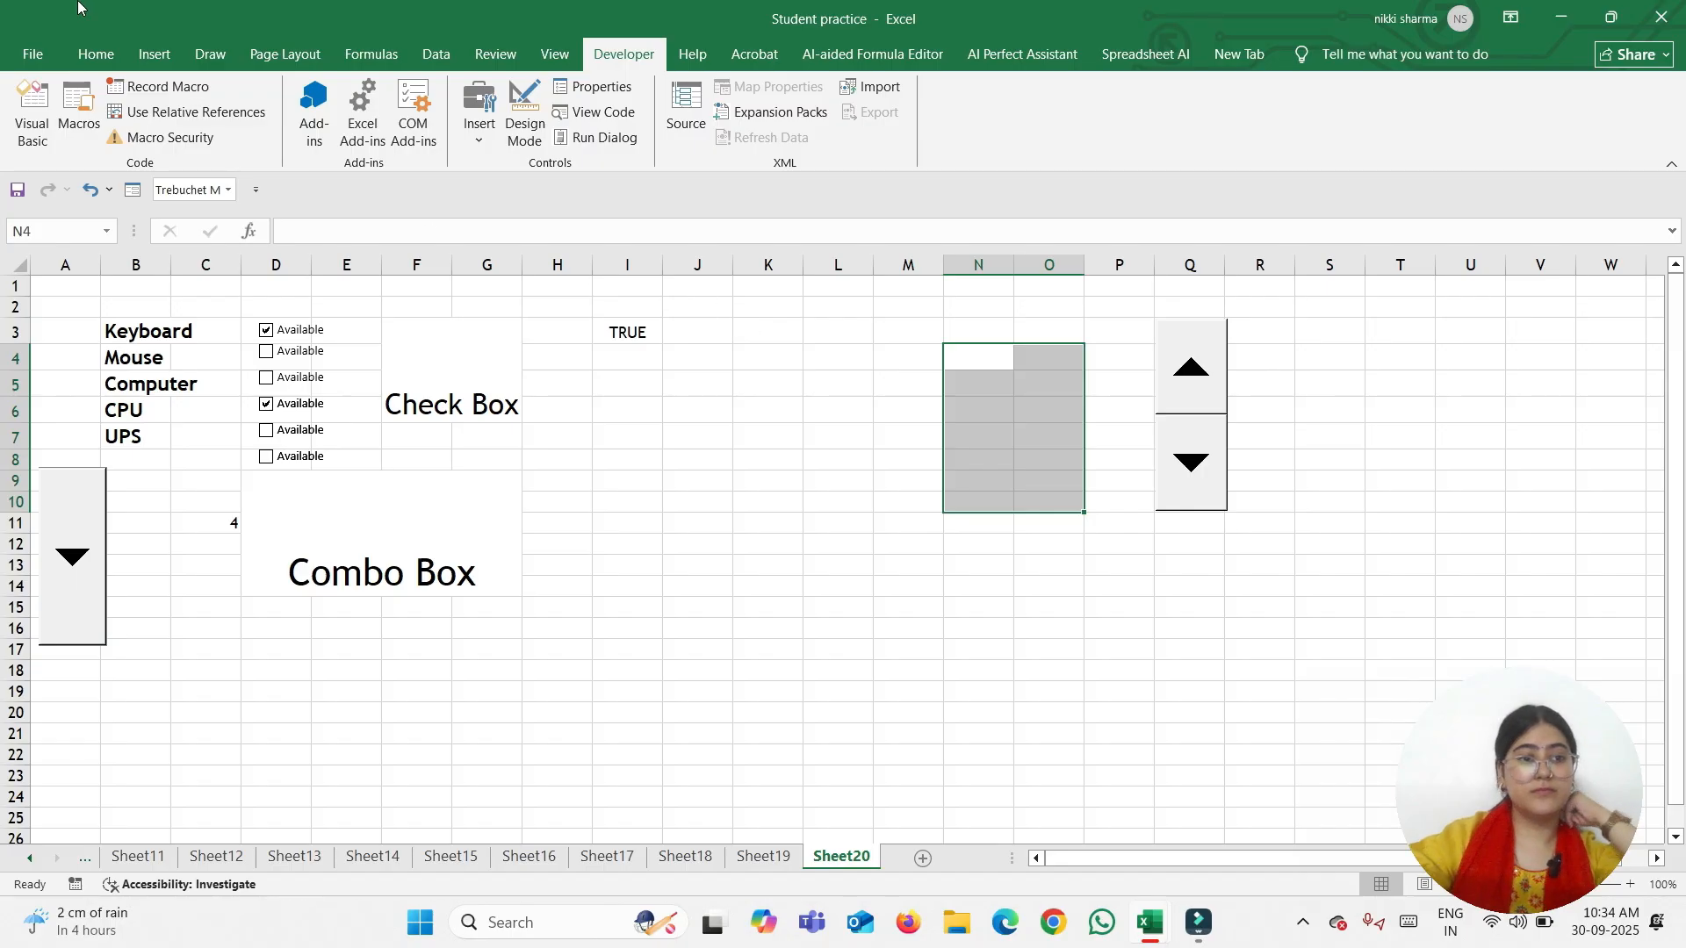
pyautogui.click(91, 54)
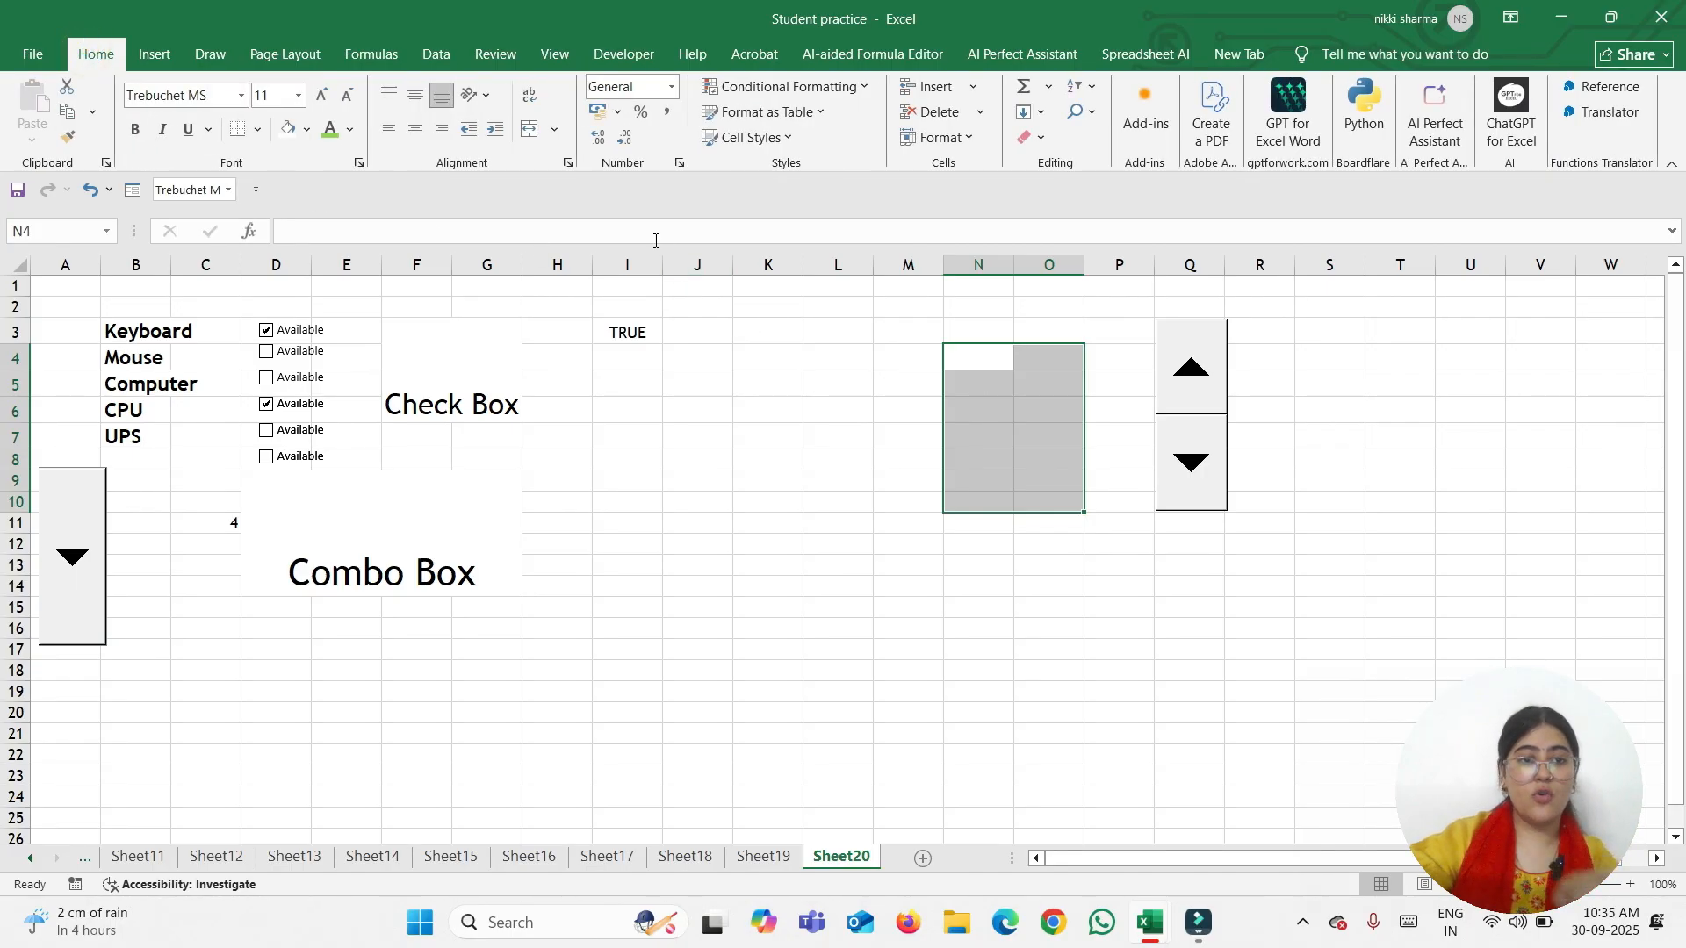
pyautogui.click(529, 129)
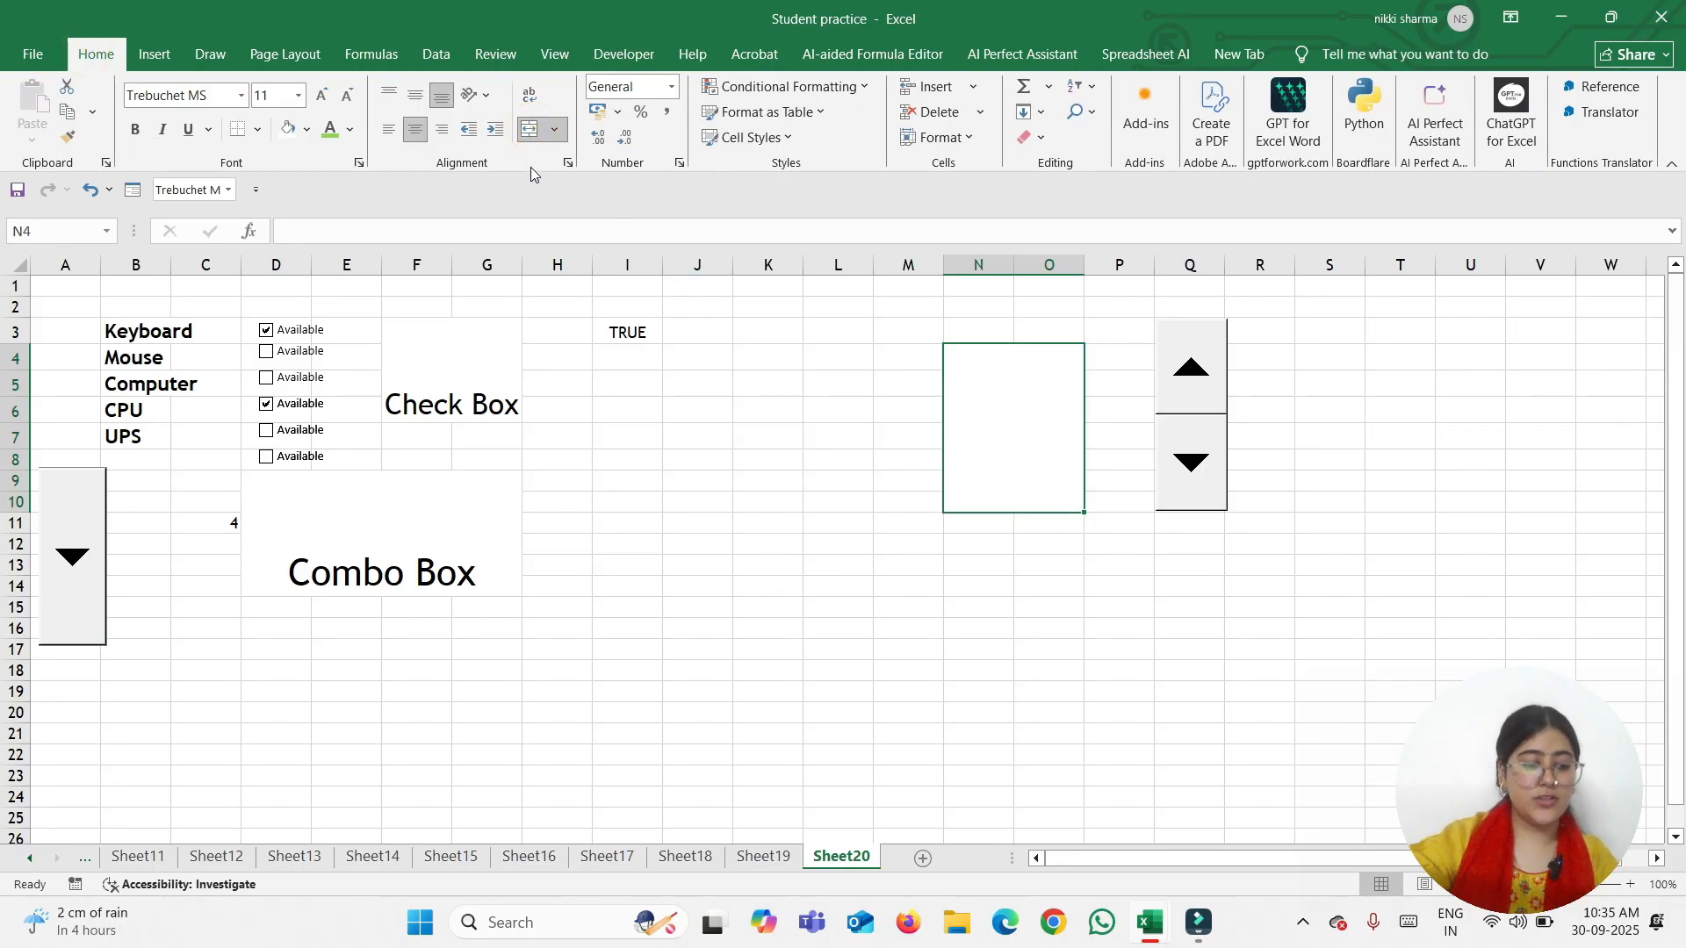
pyautogui.write('s')
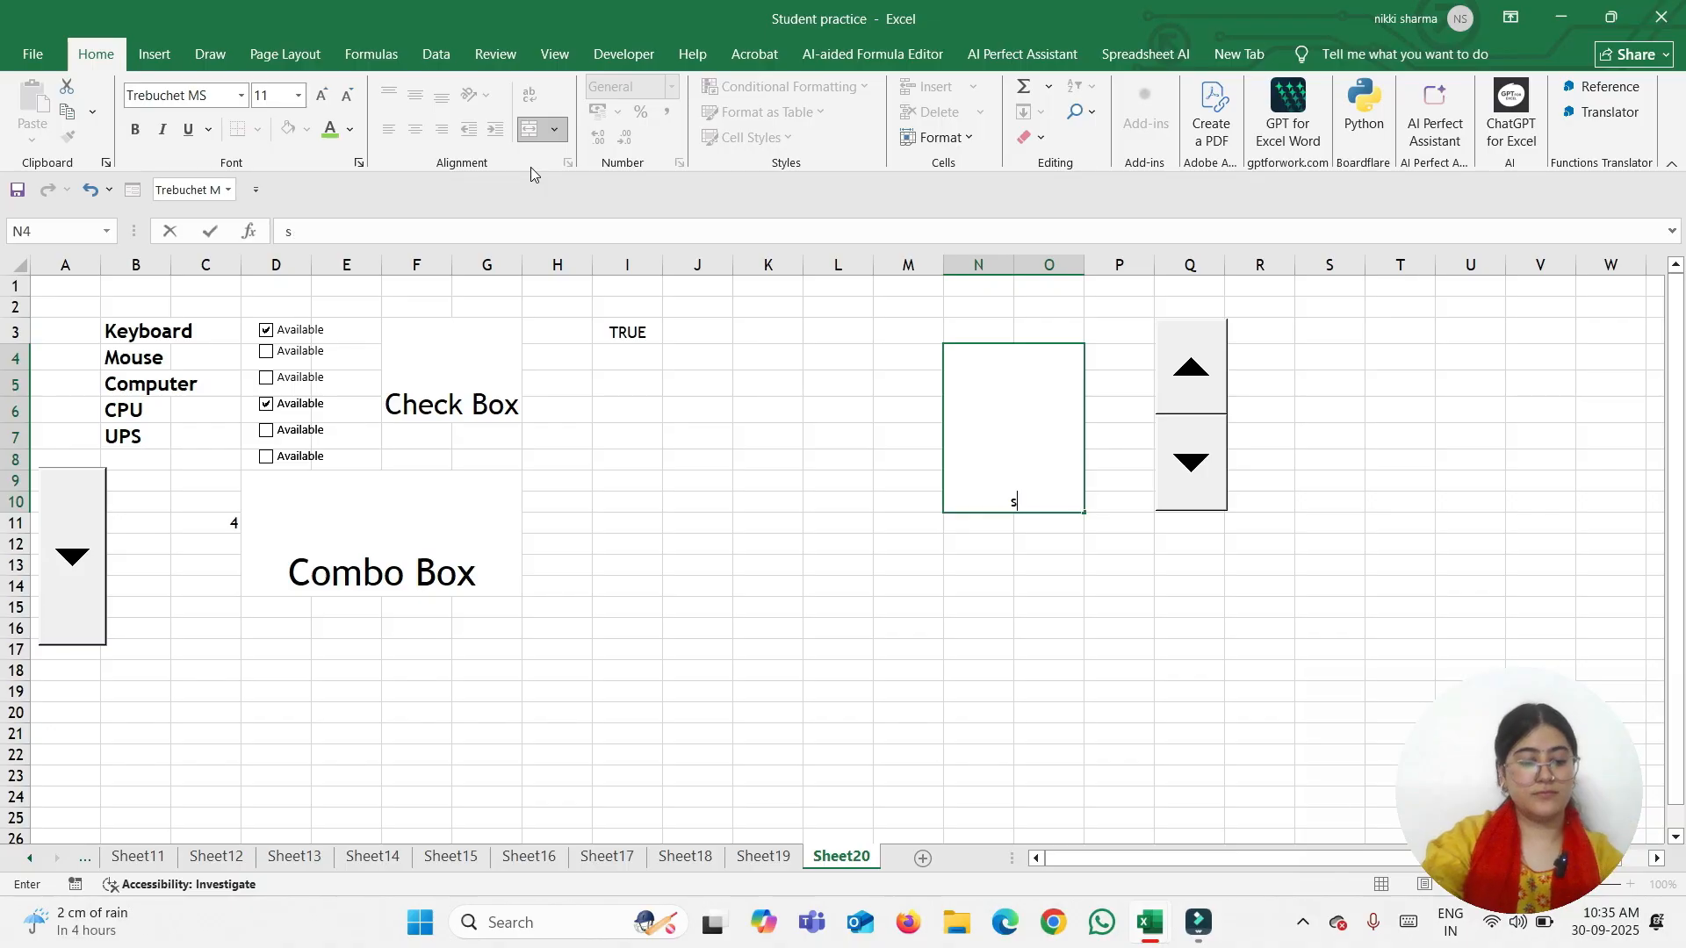
pyautogui.write('Spin')
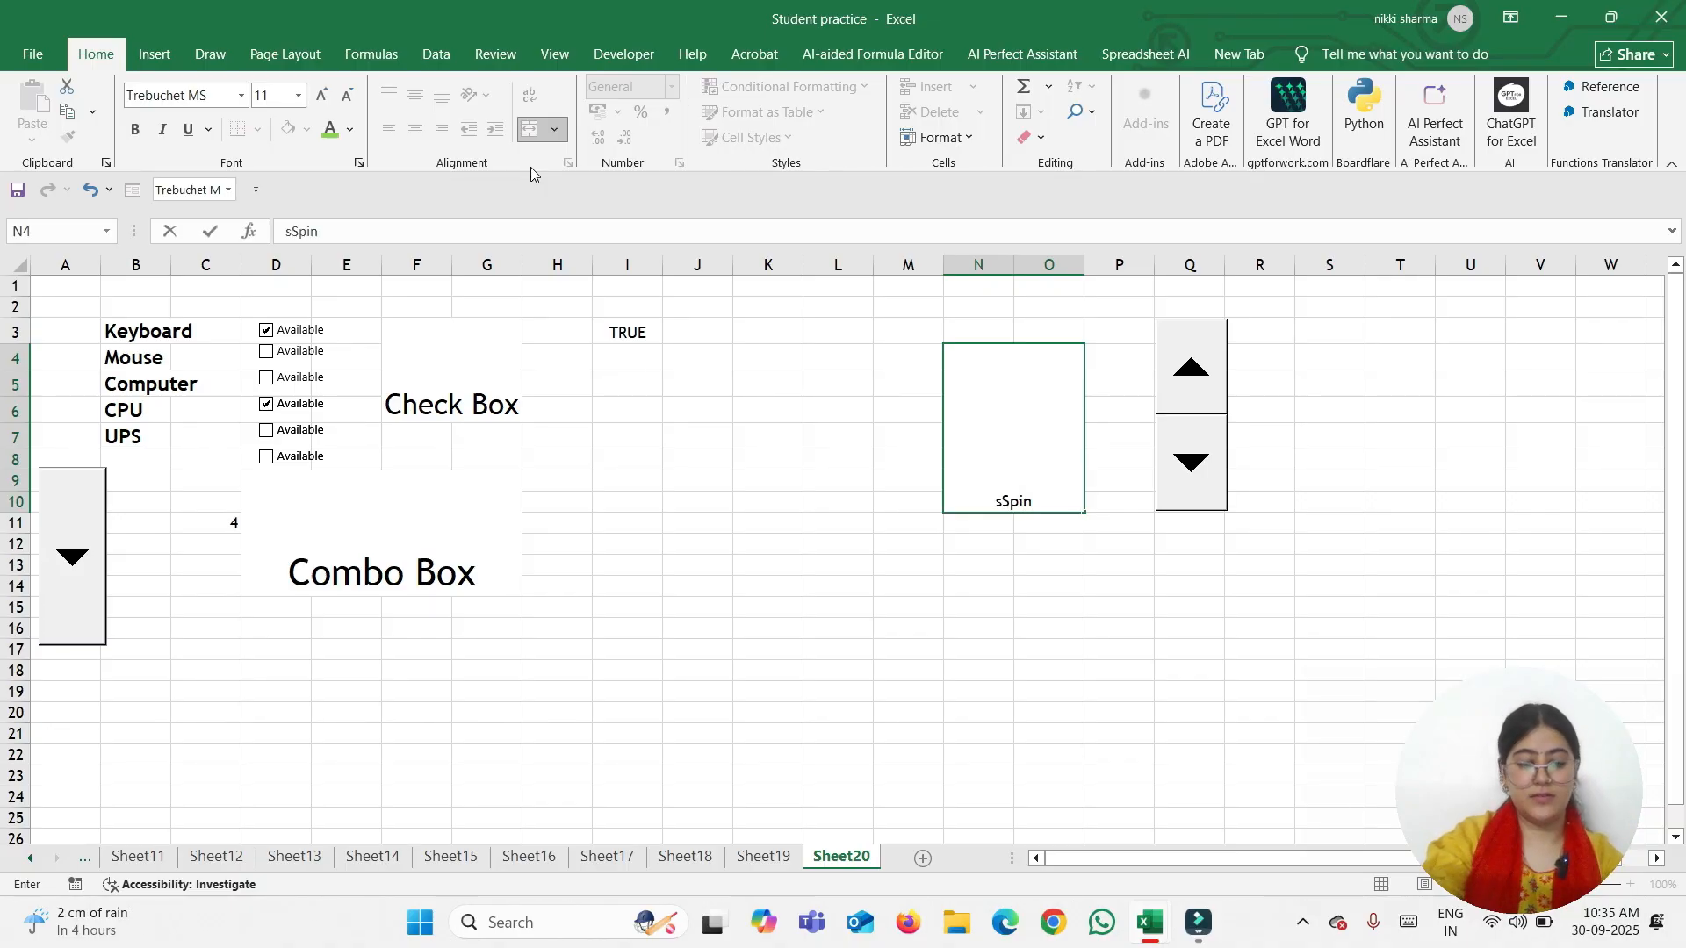
pyautogui.write(' Button')
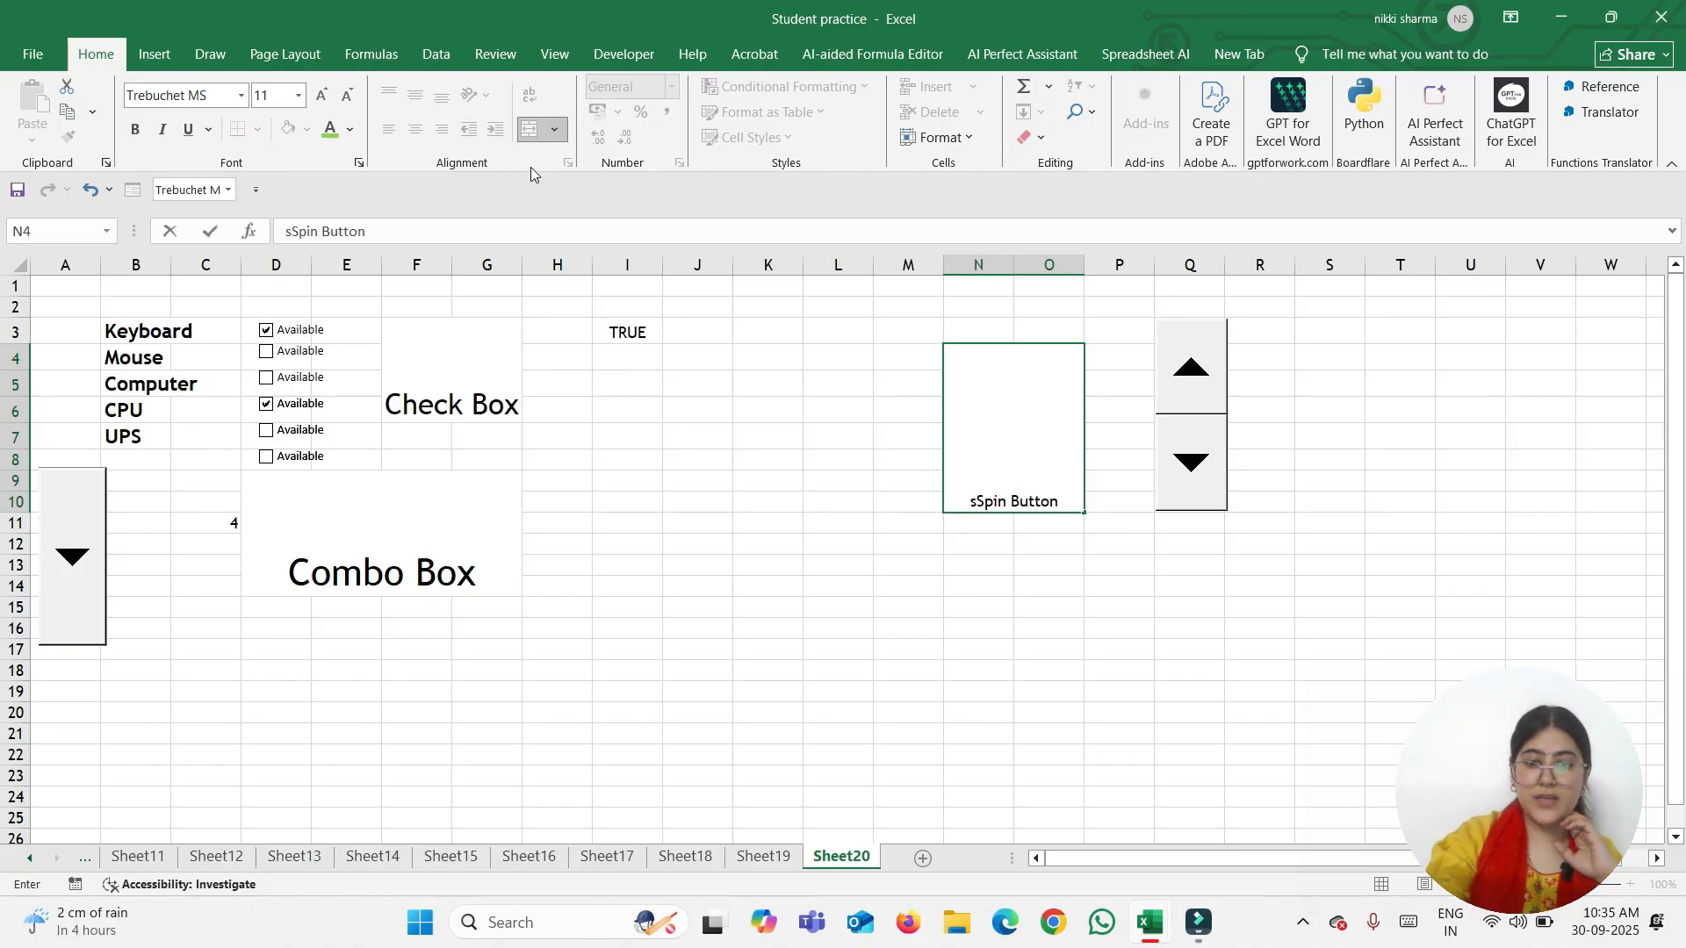
pyautogui.click(976, 507)
pyautogui.press('BackSpace')
pyautogui.click(1001, 542)
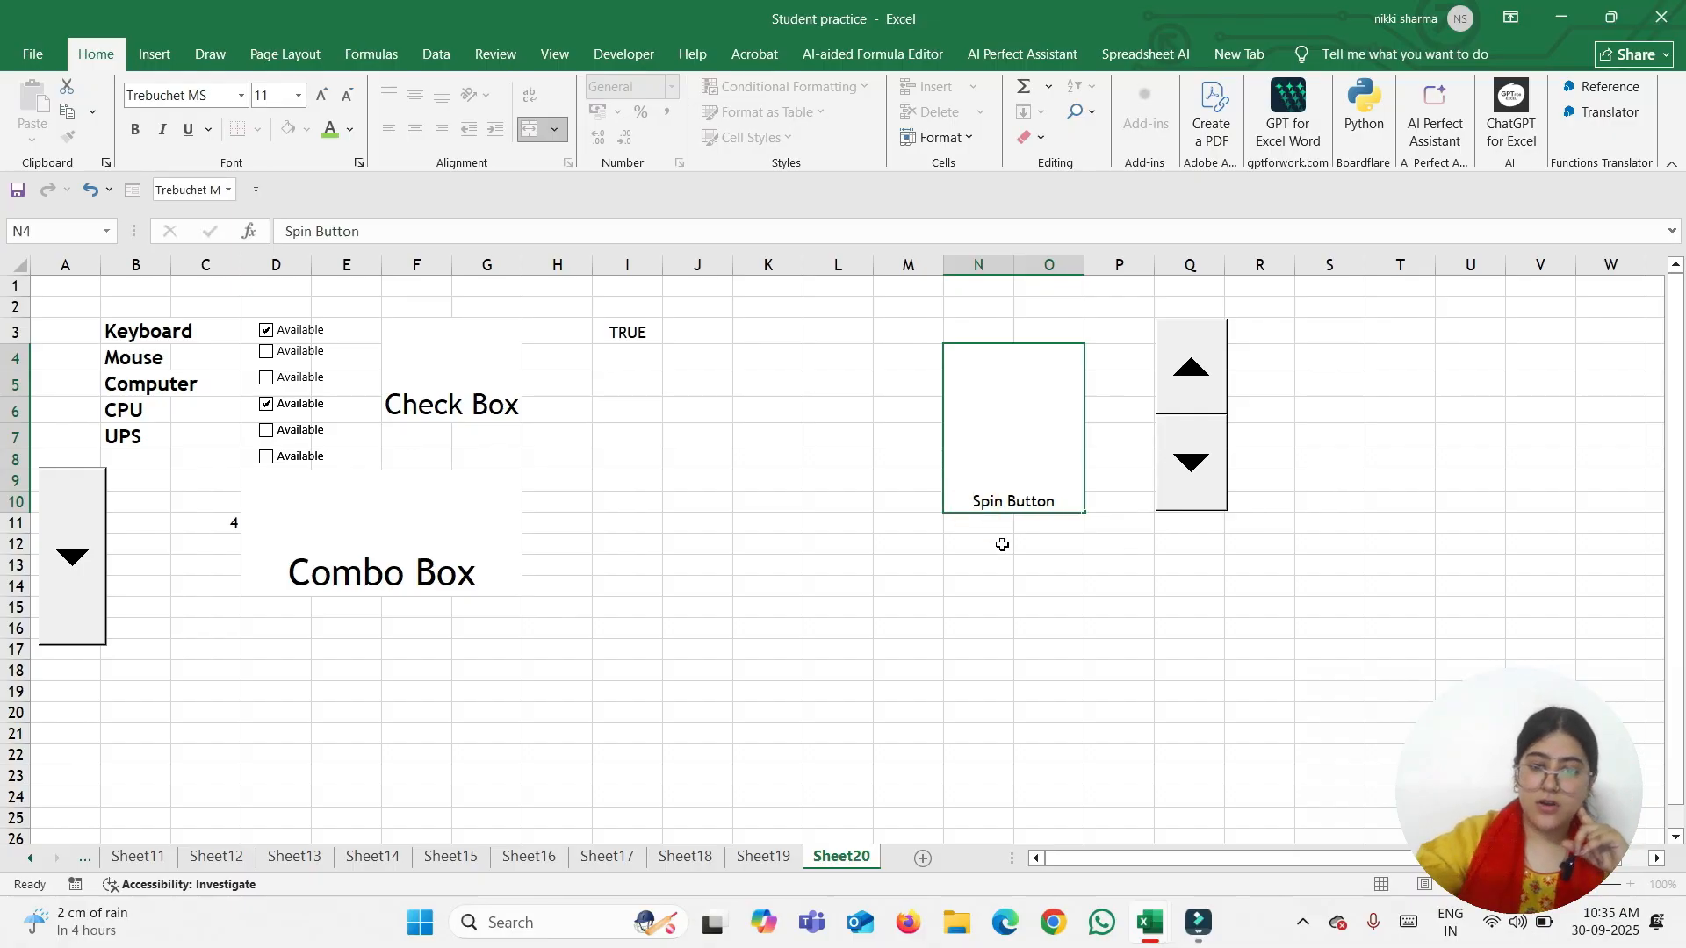
# Set the spin button's minimum to 2, maximum to 50, and cell link to $P$4
pyautogui.rightClick(1208, 421)
pyautogui.click(1179, 565)
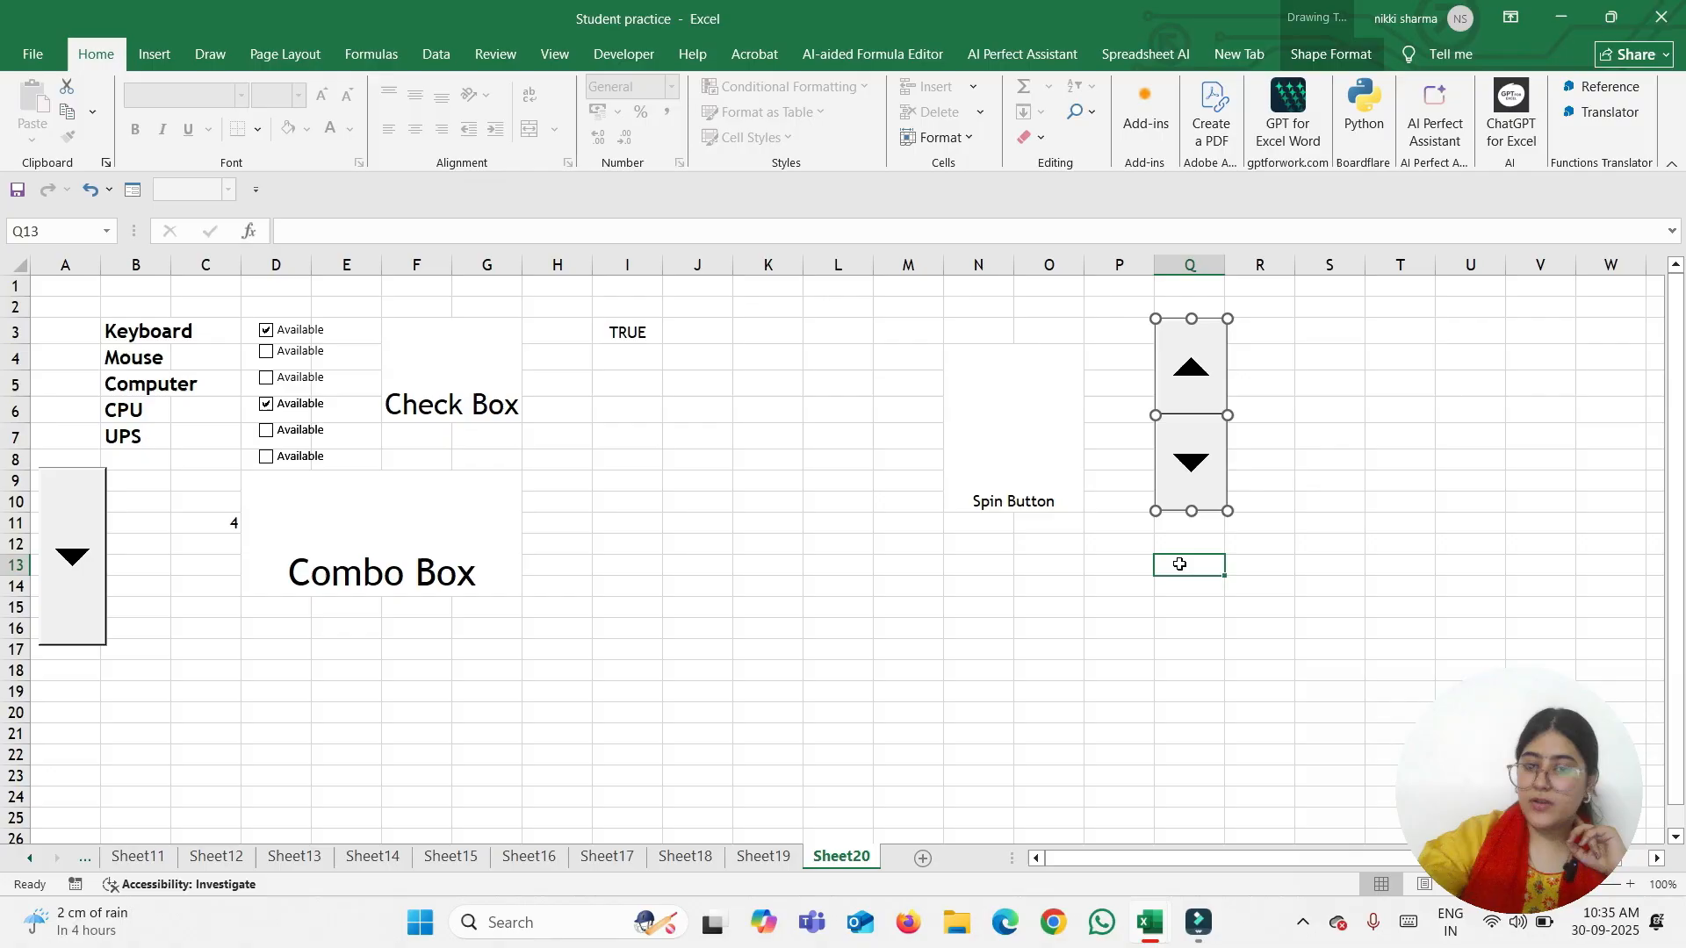
pyautogui.rightClick(1192, 464)
pyautogui.rightClick(1220, 403)
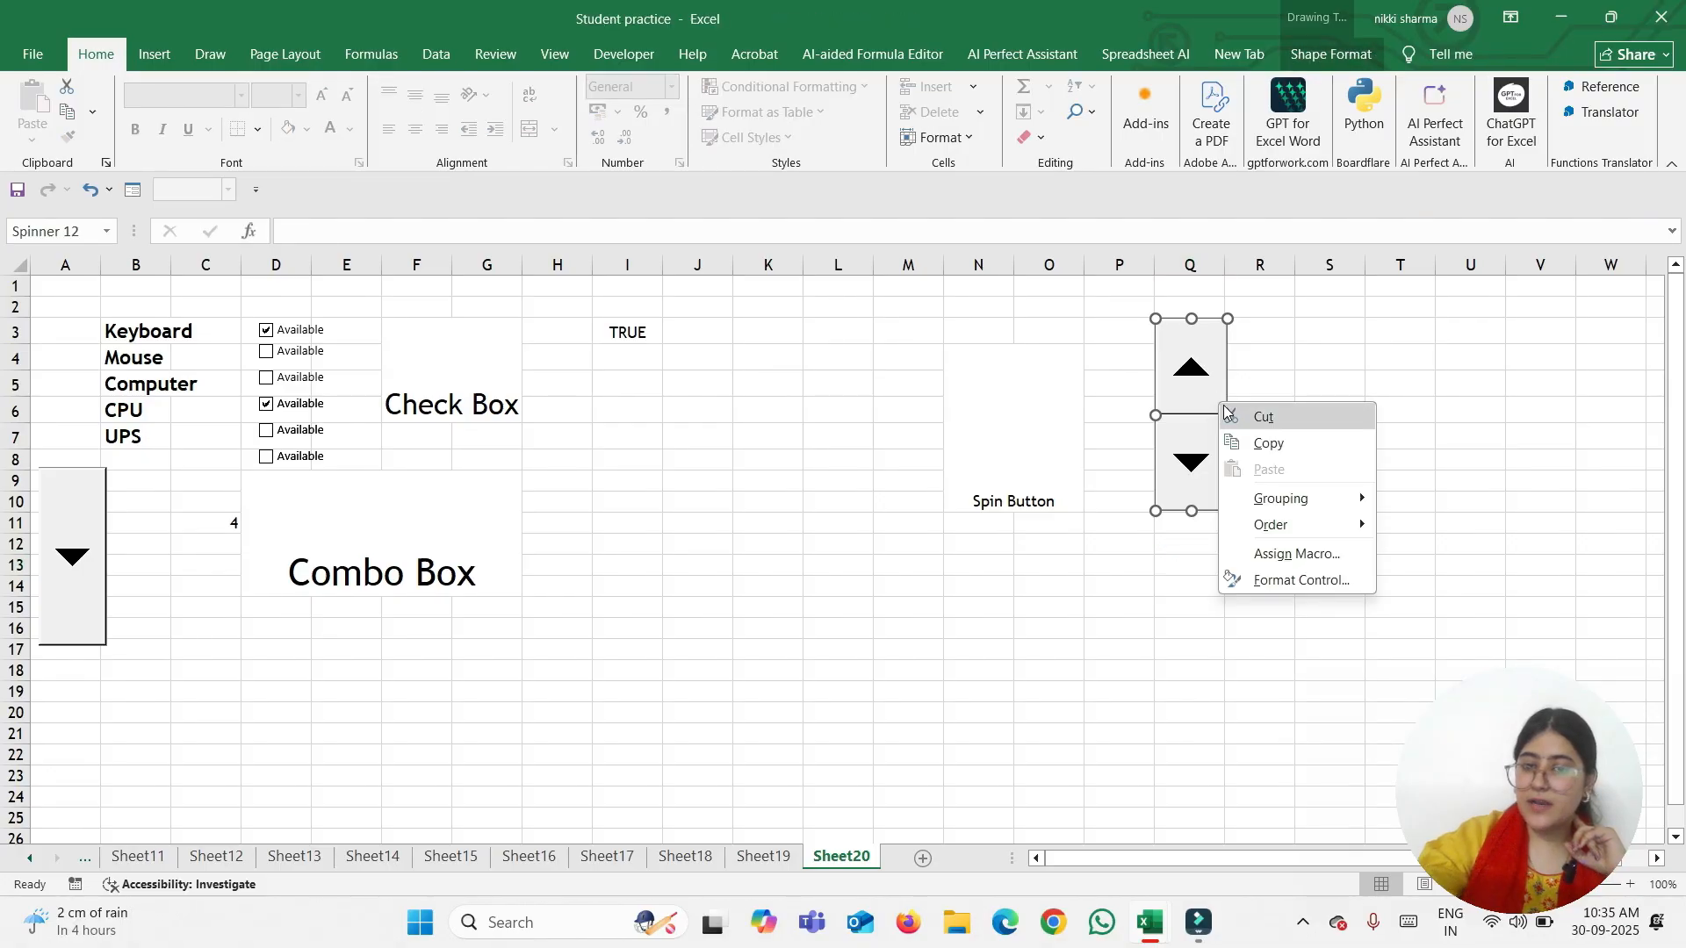
pyautogui.click(1278, 581)
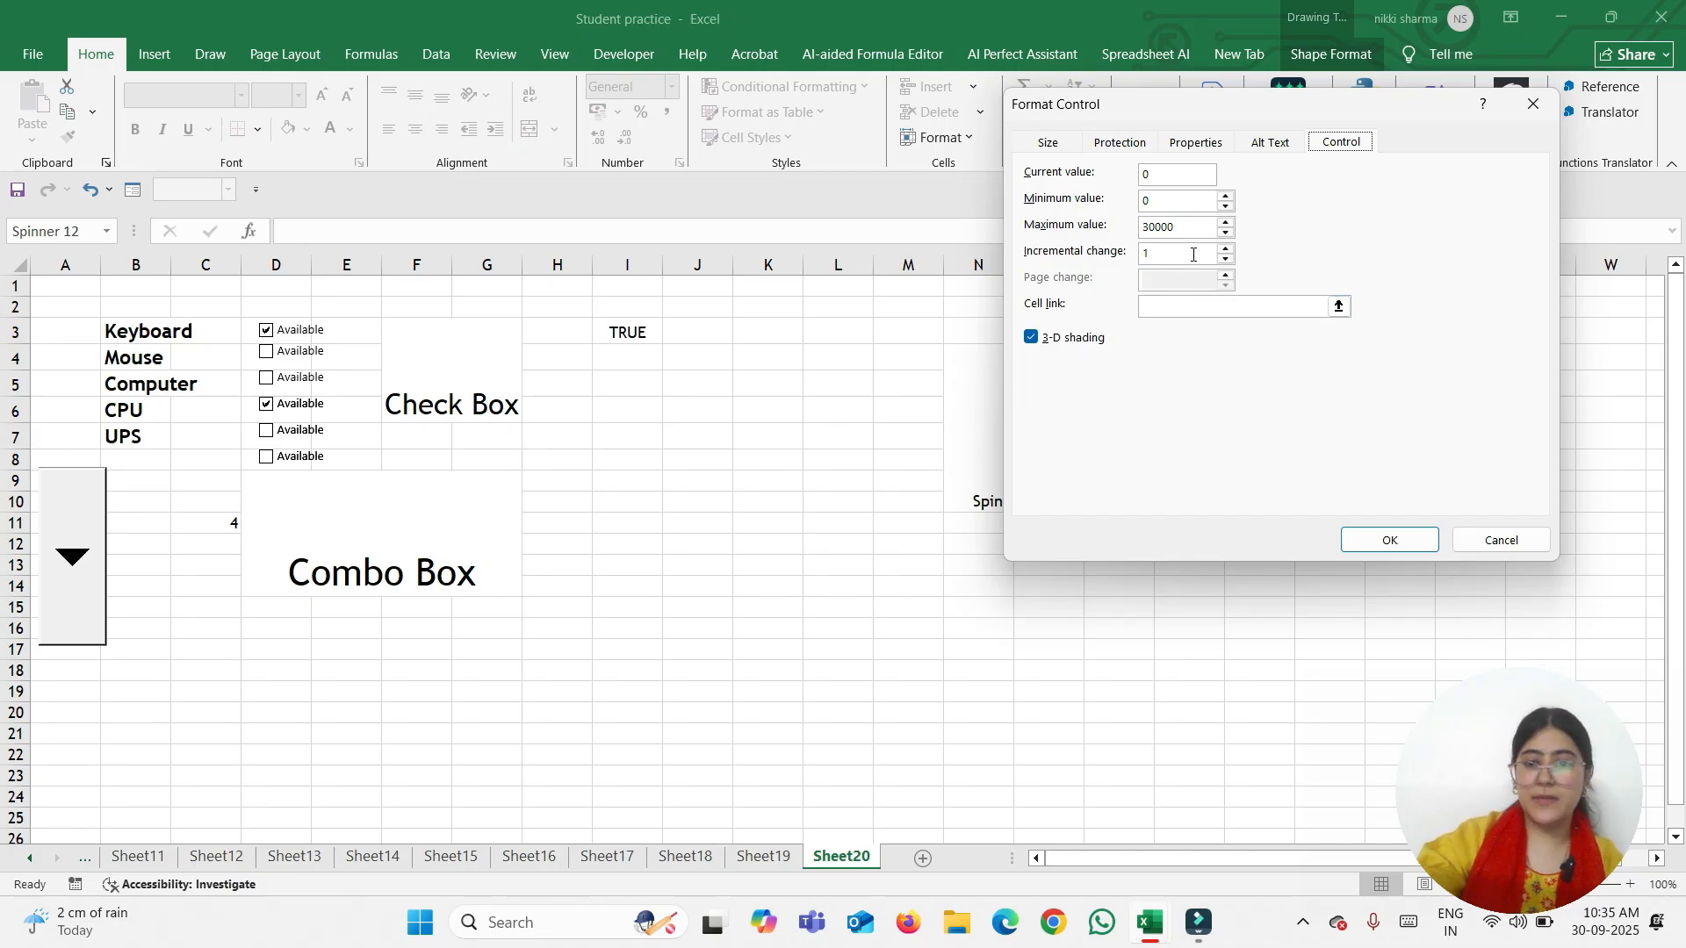
pyautogui.doubleClick(1179, 202)
pyautogui.press('BackSpace')
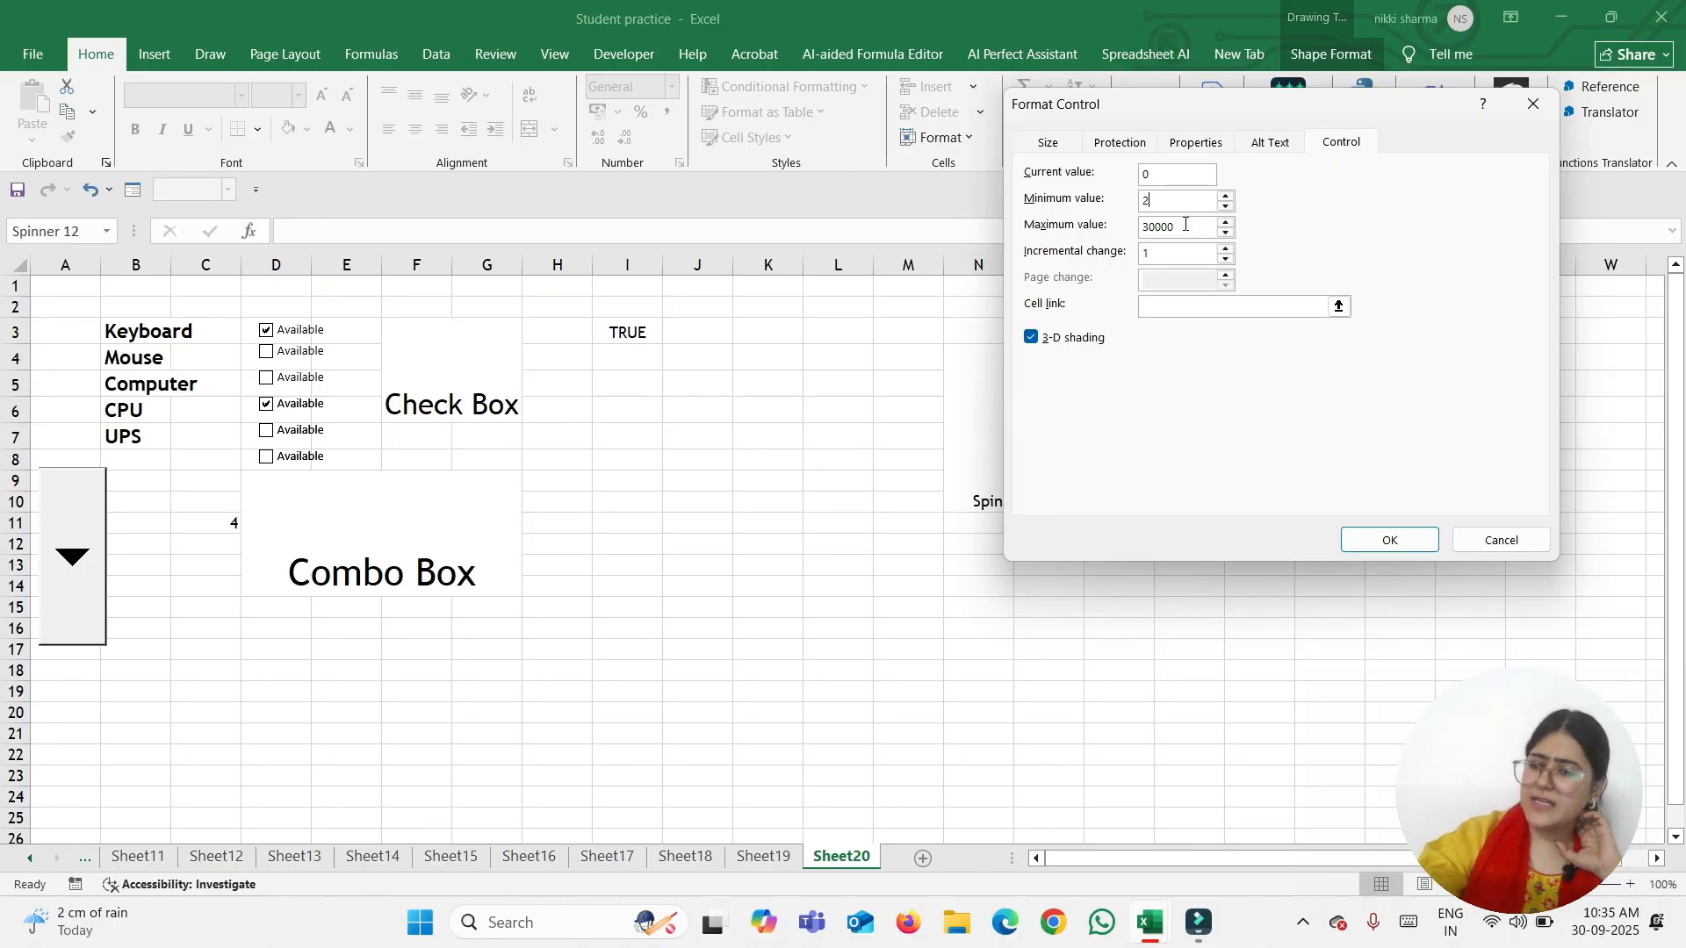
pyautogui.doubleClick(1186, 225)
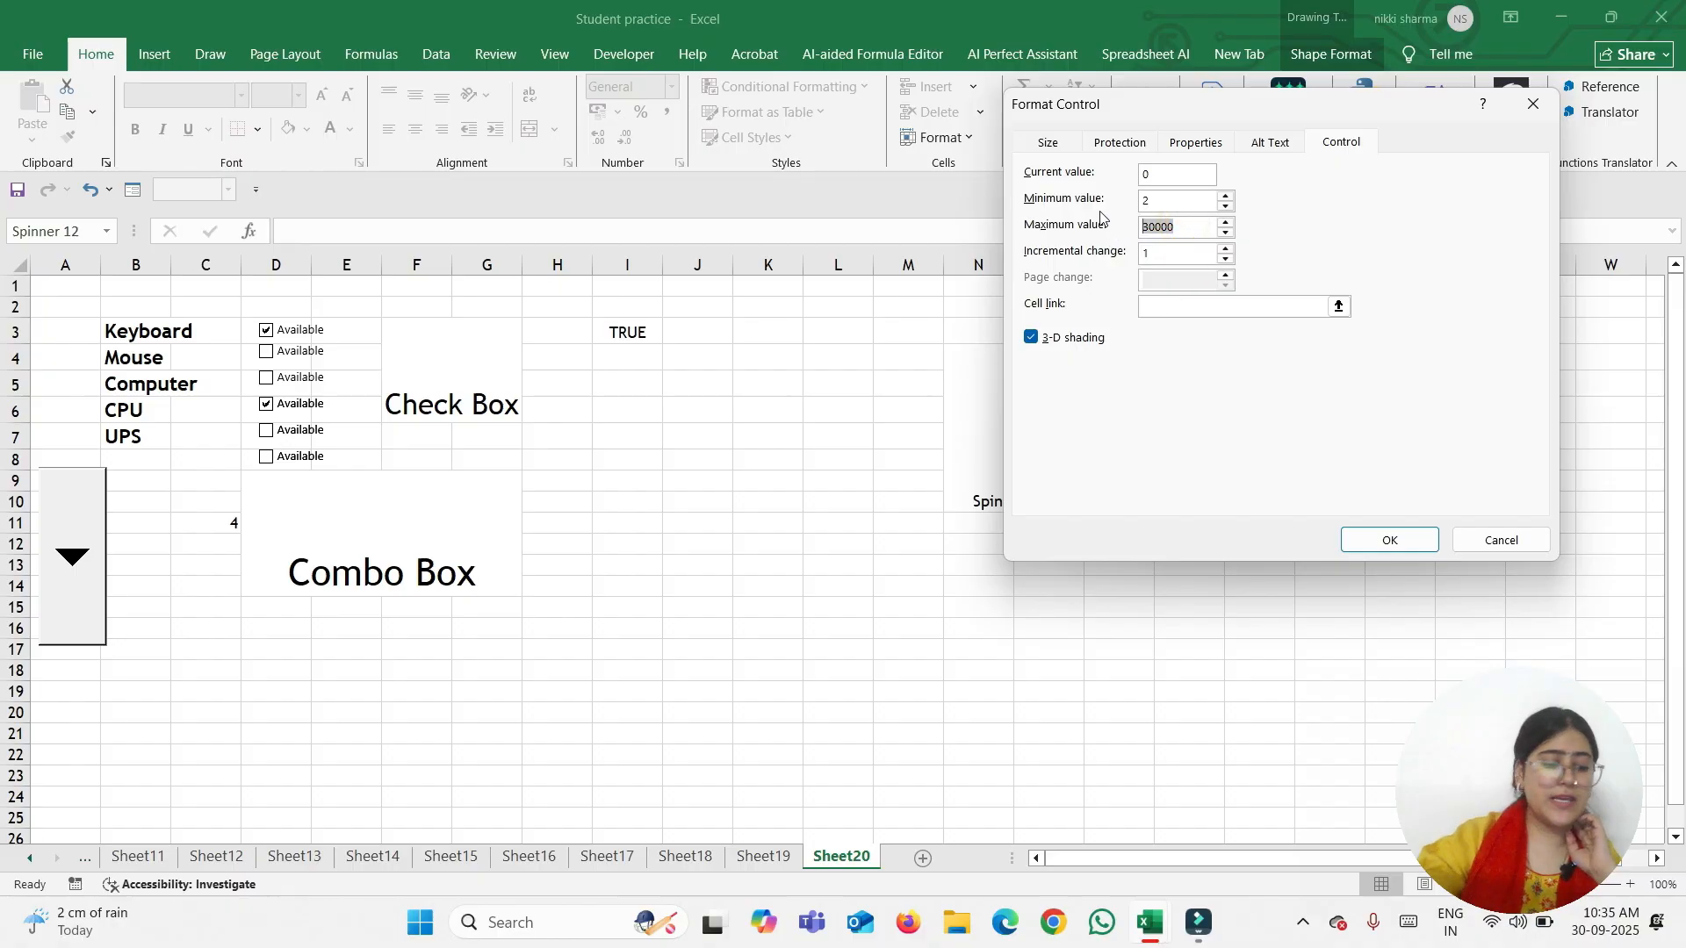
pyautogui.write('50')
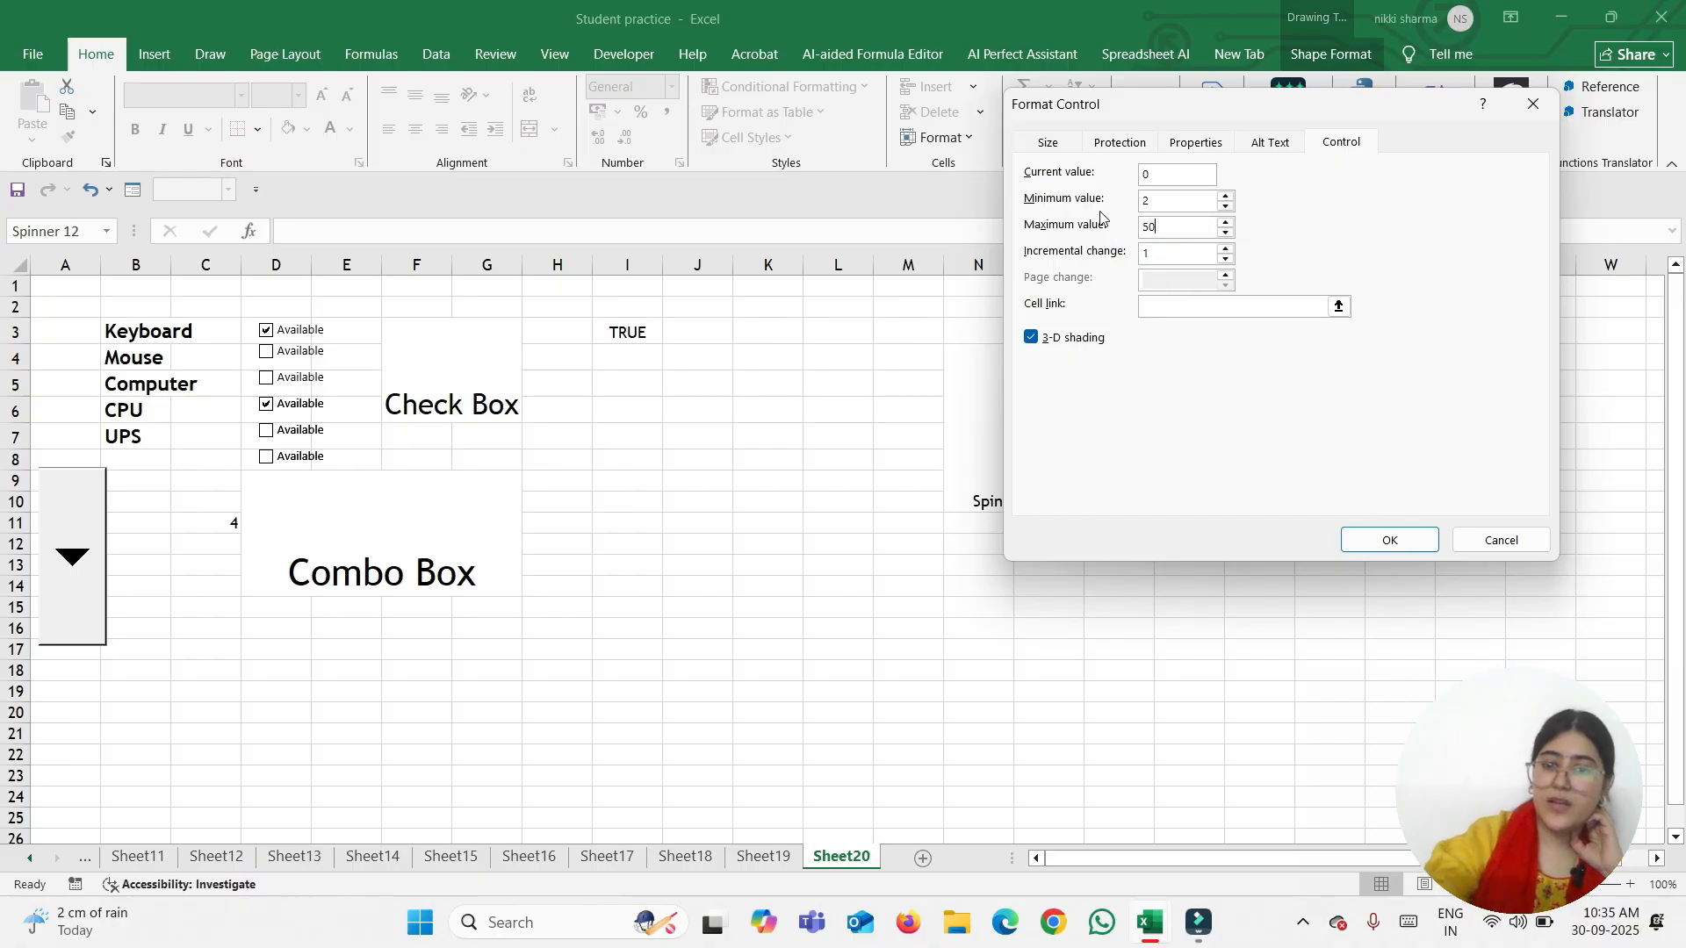
pyautogui.click(1199, 307)
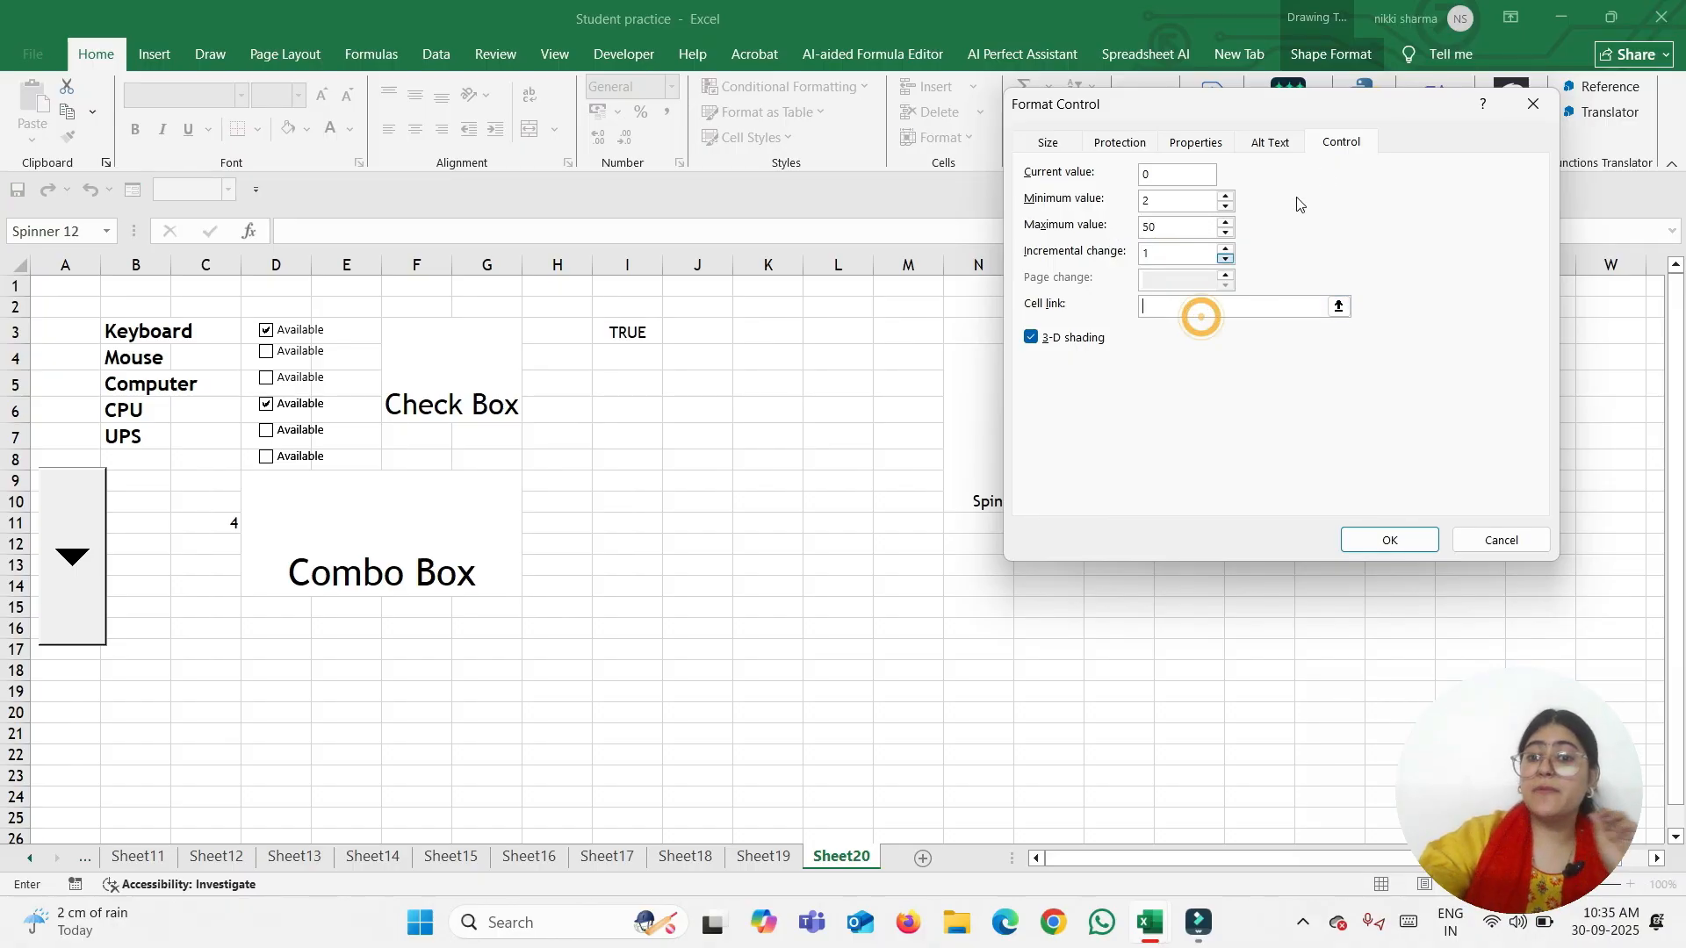
pyautogui.moveTo(1366, 103); pyautogui.dragTo(420, 195)
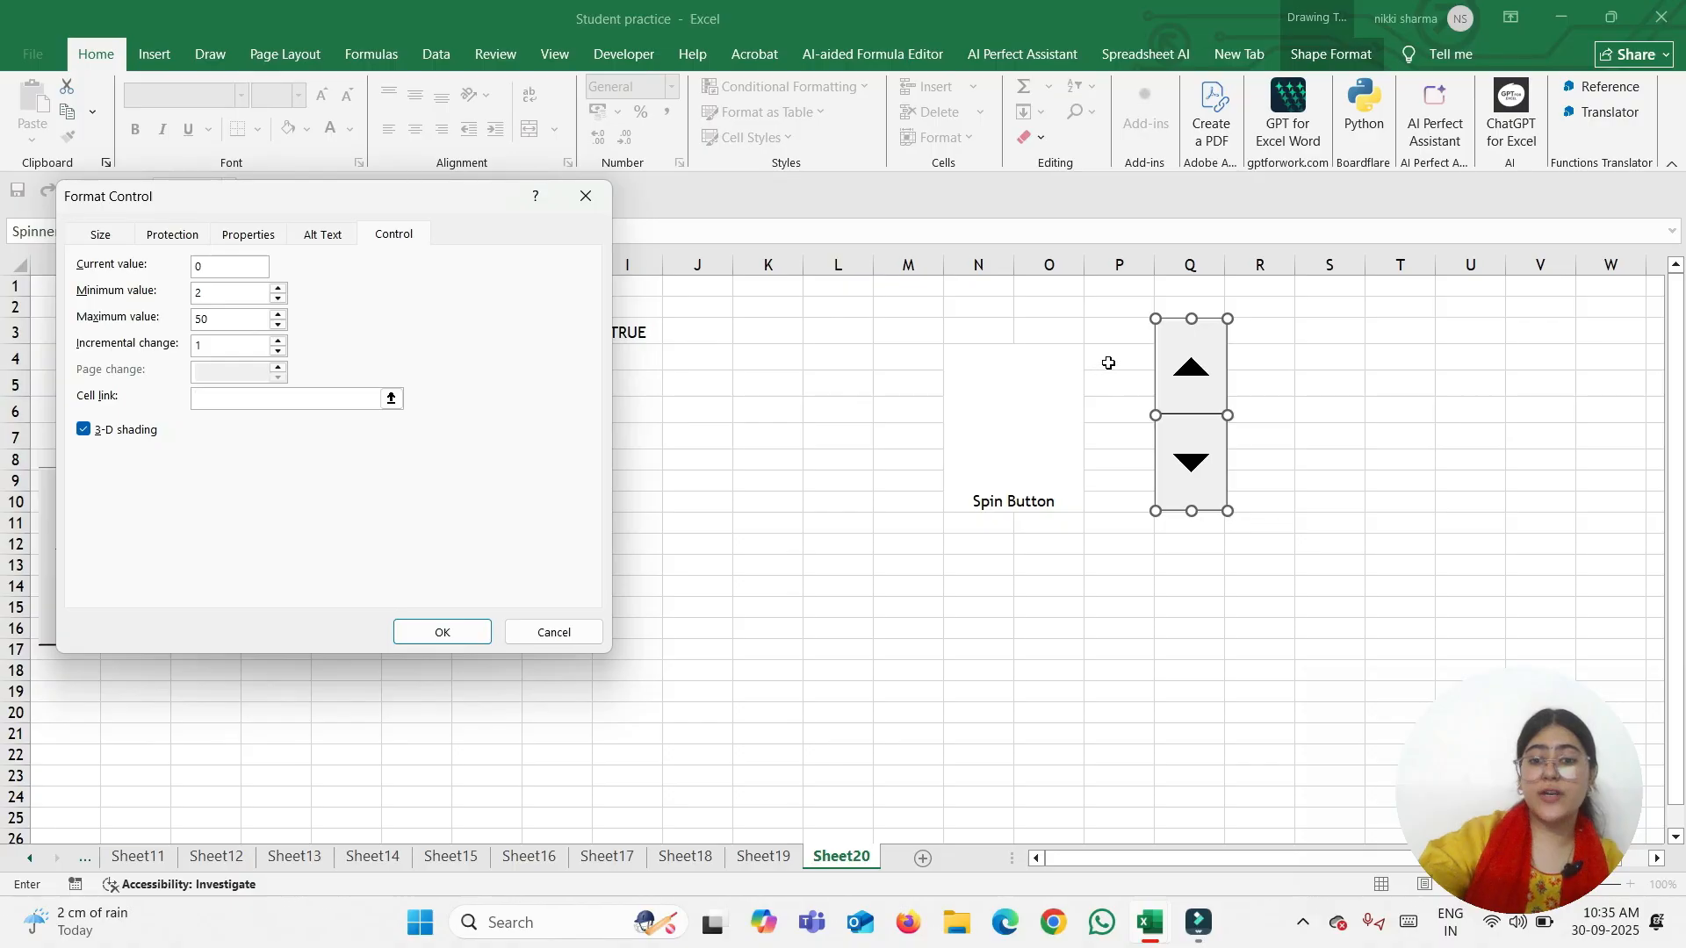
pyautogui.click(1112, 361)
pyautogui.click(467, 633)
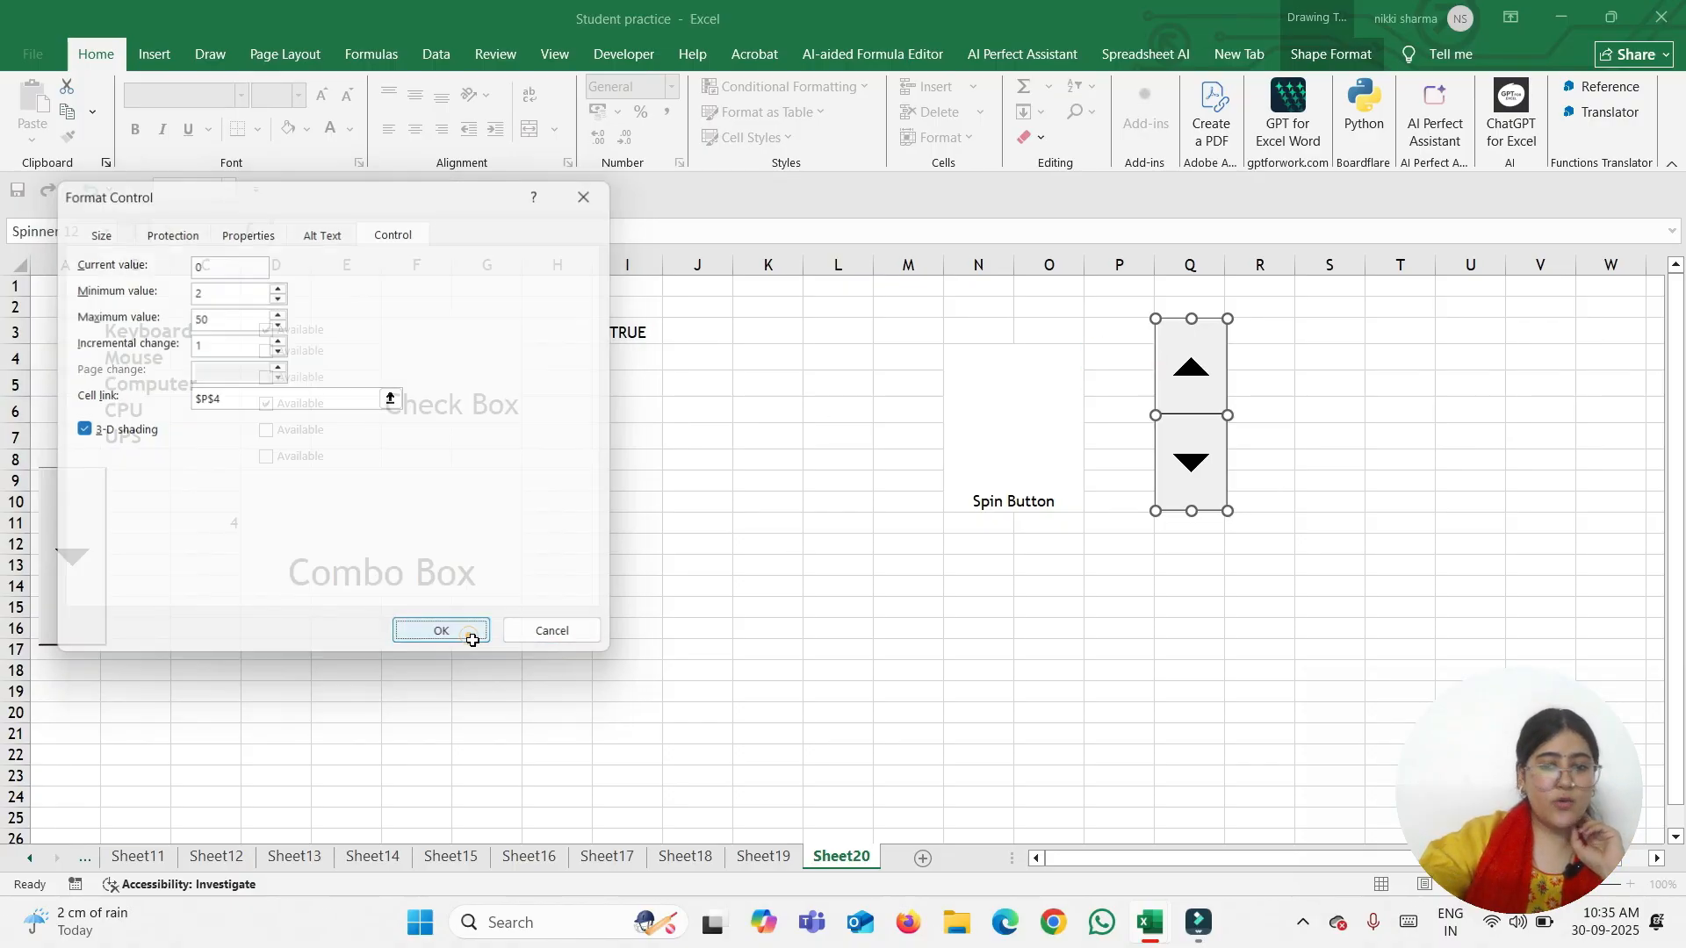
# Try the spinner, stepping P4 up a few times and back down to 2
pyautogui.click(1331, 369)
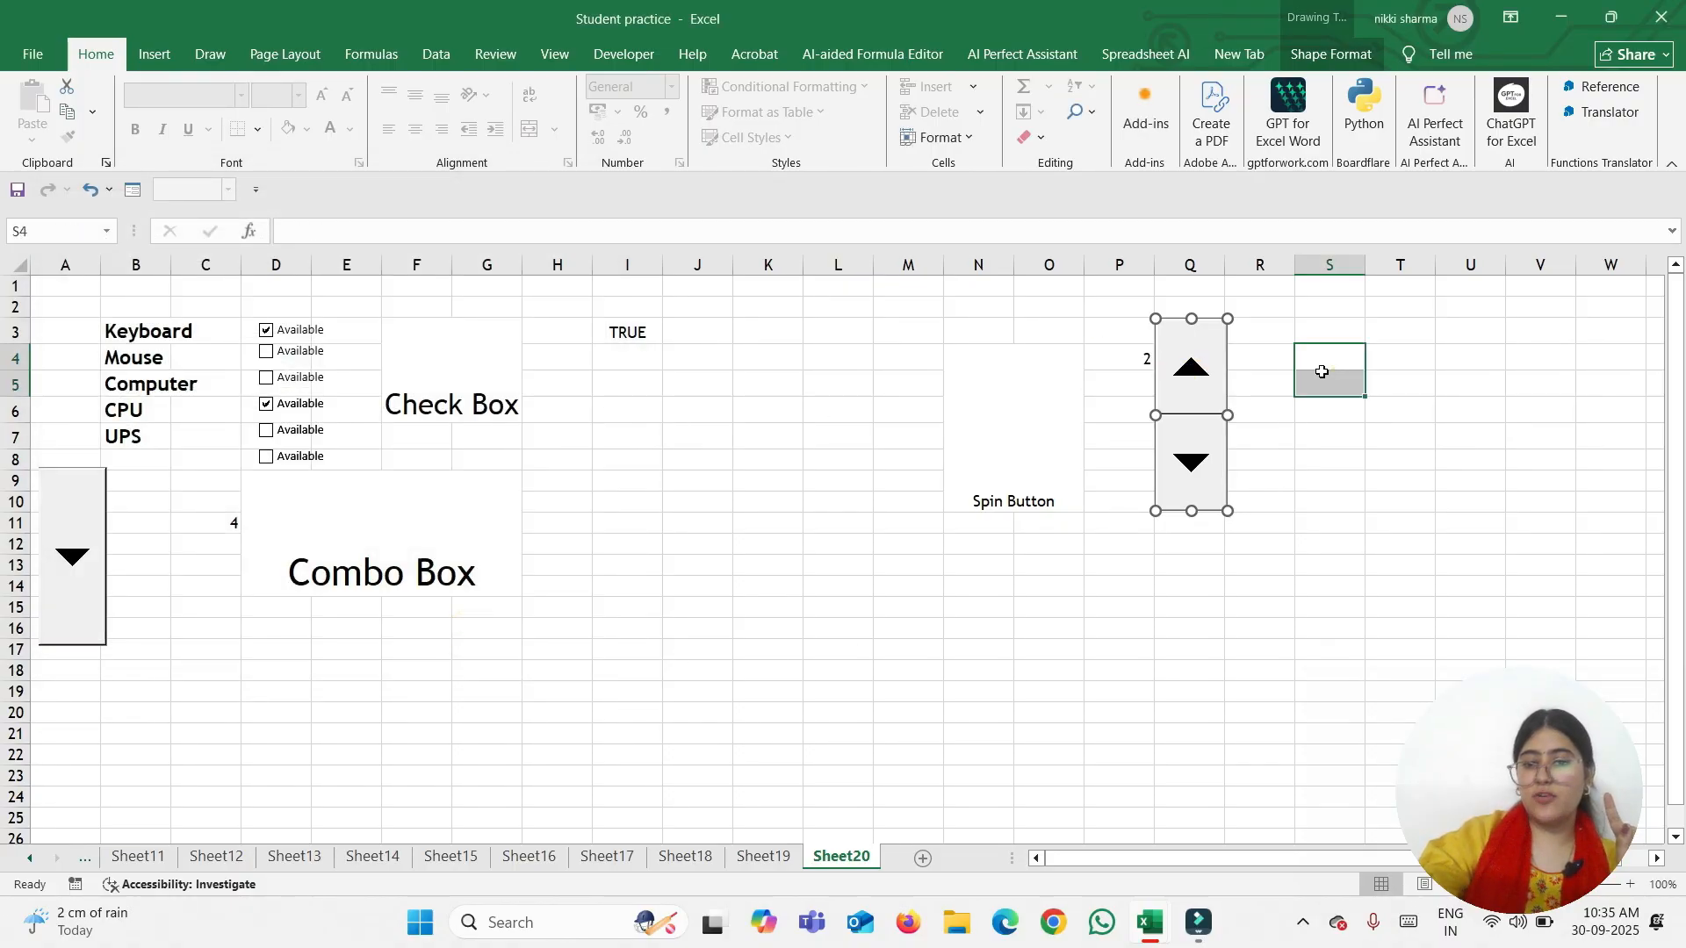
pyautogui.click(1190, 369)
pyautogui.click(1192, 373)
pyautogui.click(1193, 376)
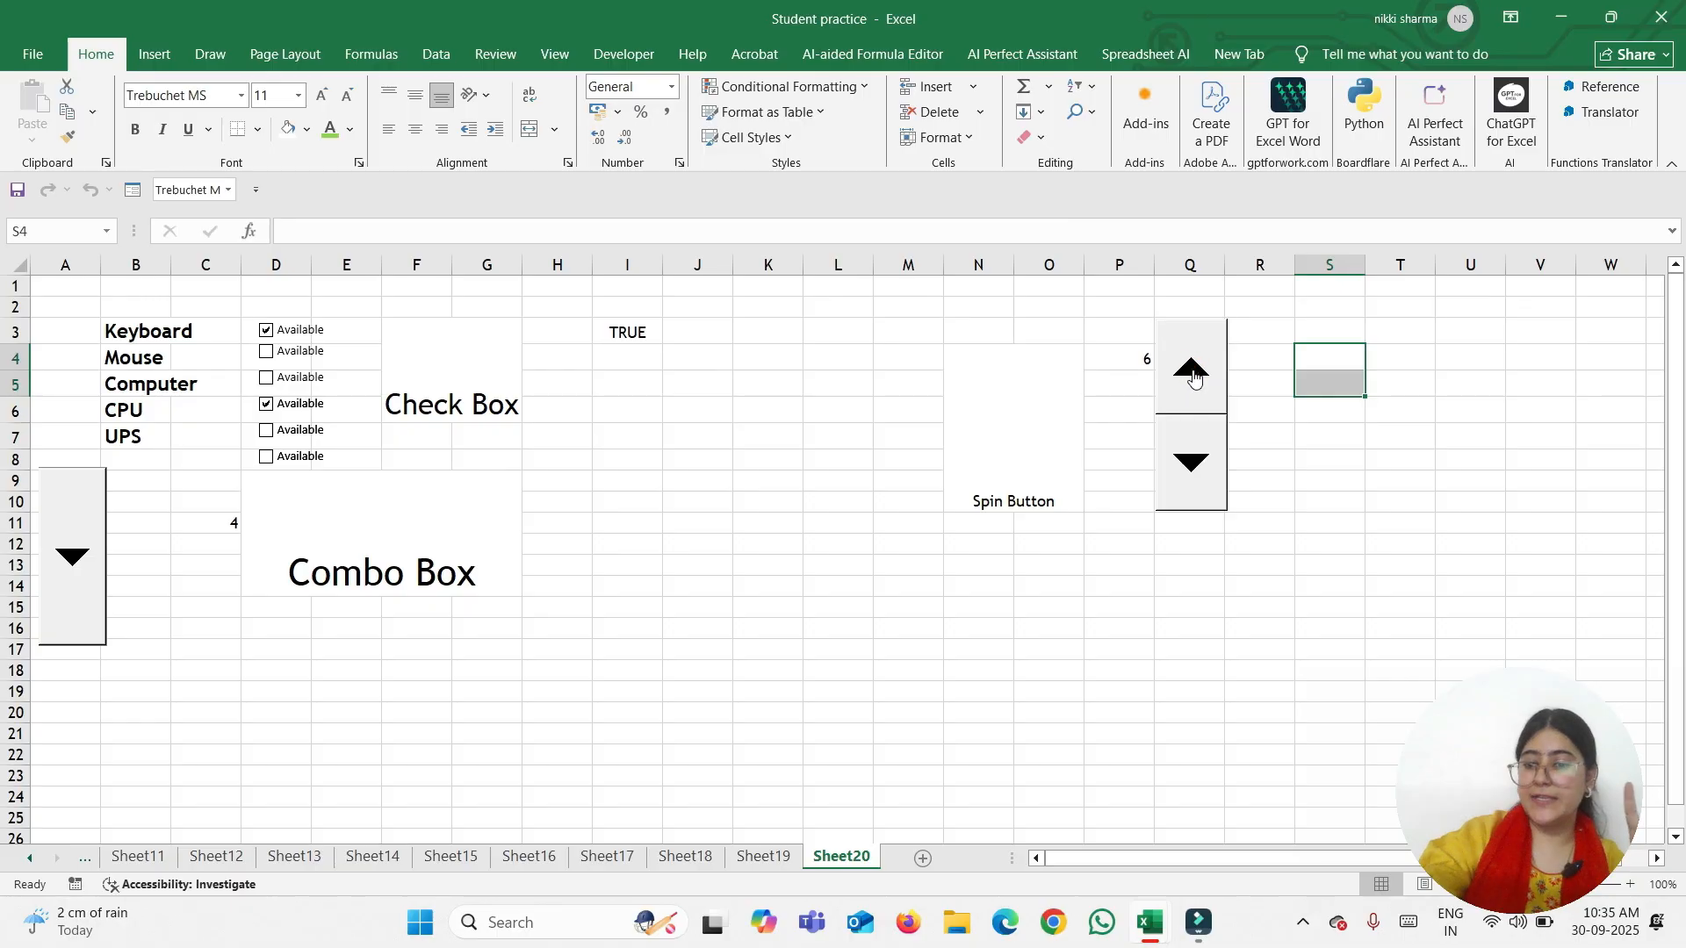
pyautogui.click(1192, 377)
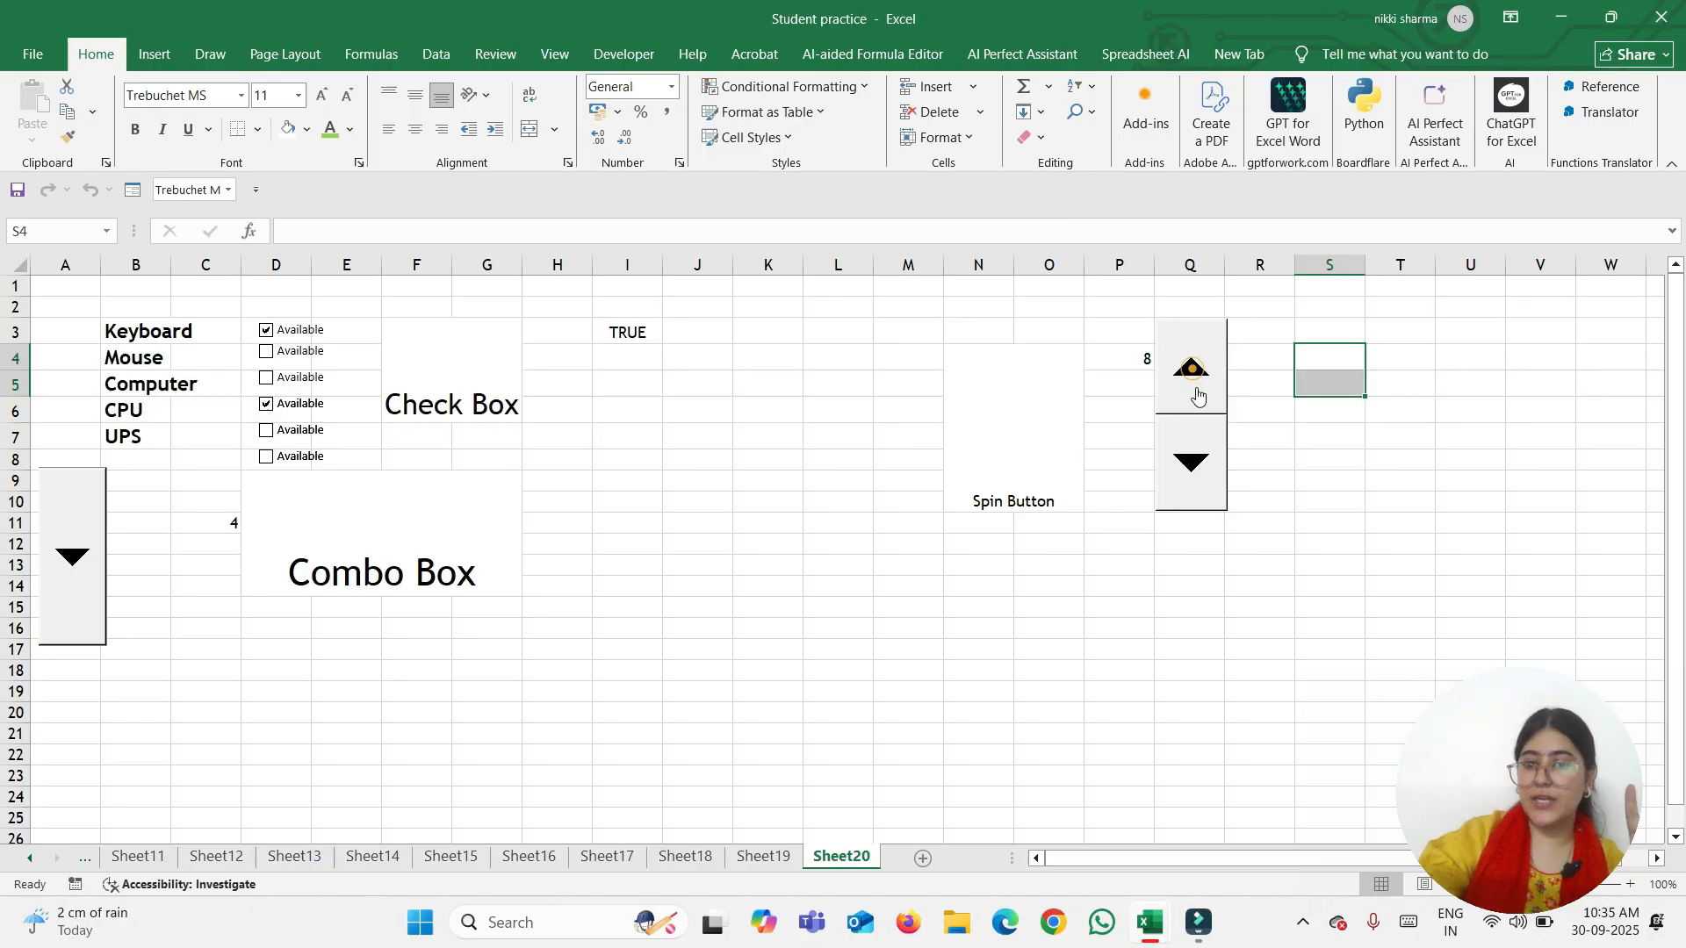
pyautogui.click(1194, 462)
pyautogui.click(1193, 462)
pyautogui.click(1193, 458)
pyautogui.click(1193, 457)
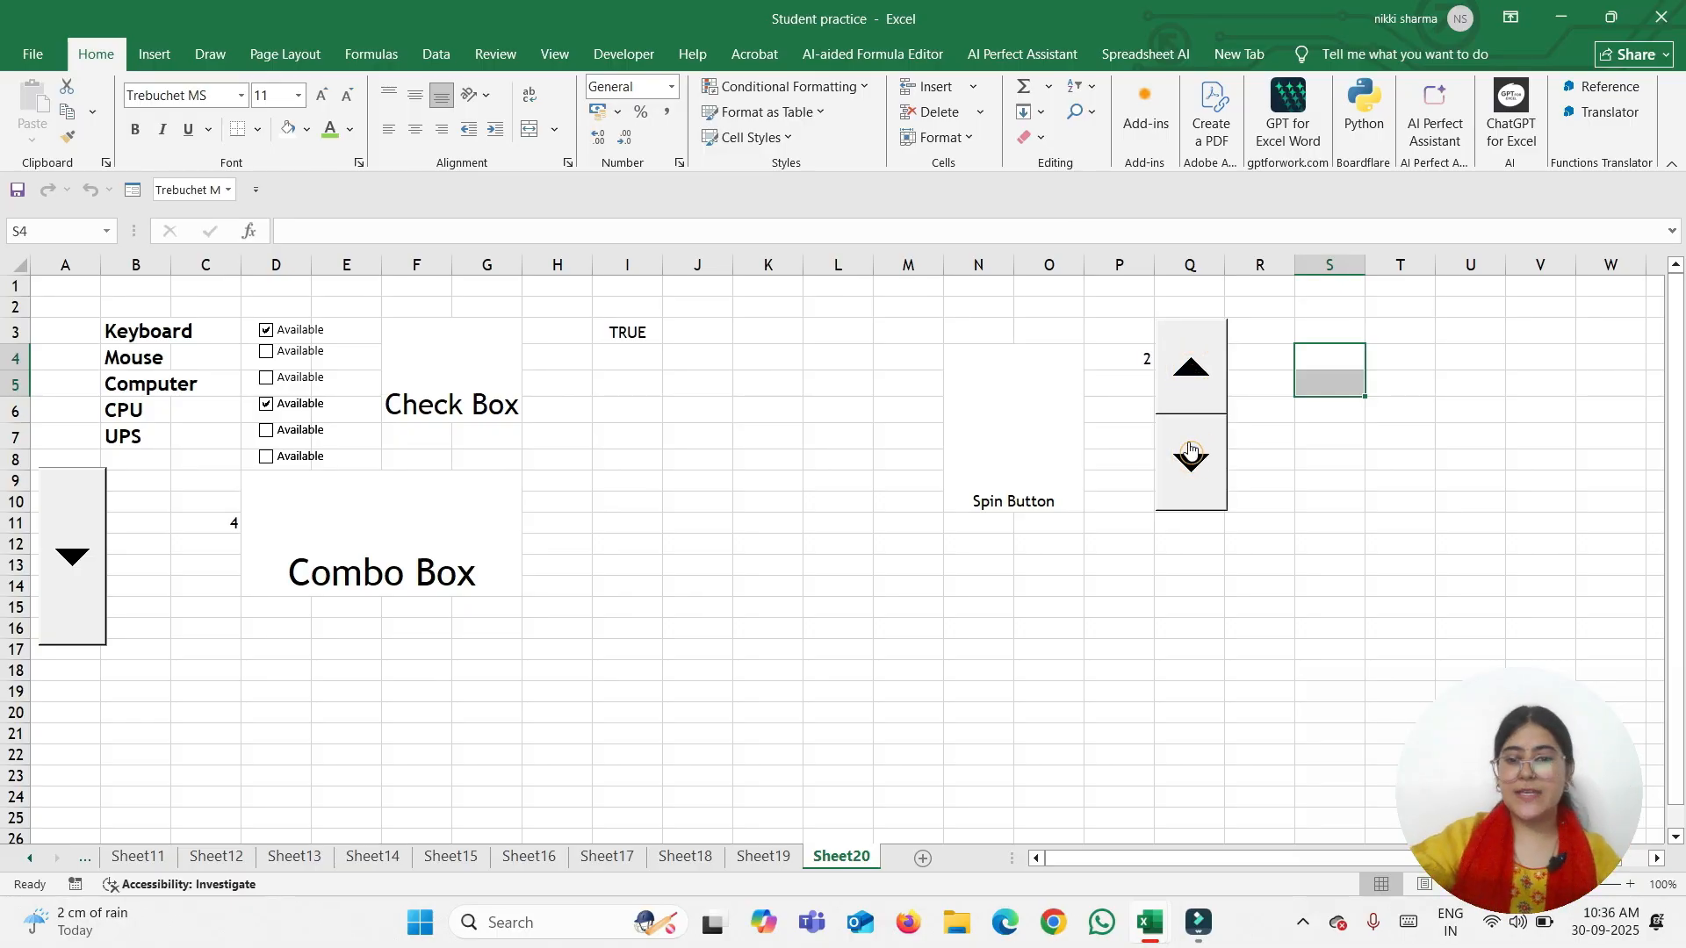
# Step P4 up with the spinner's up arrow to its 50 maximum
pyautogui.click(1185, 401)
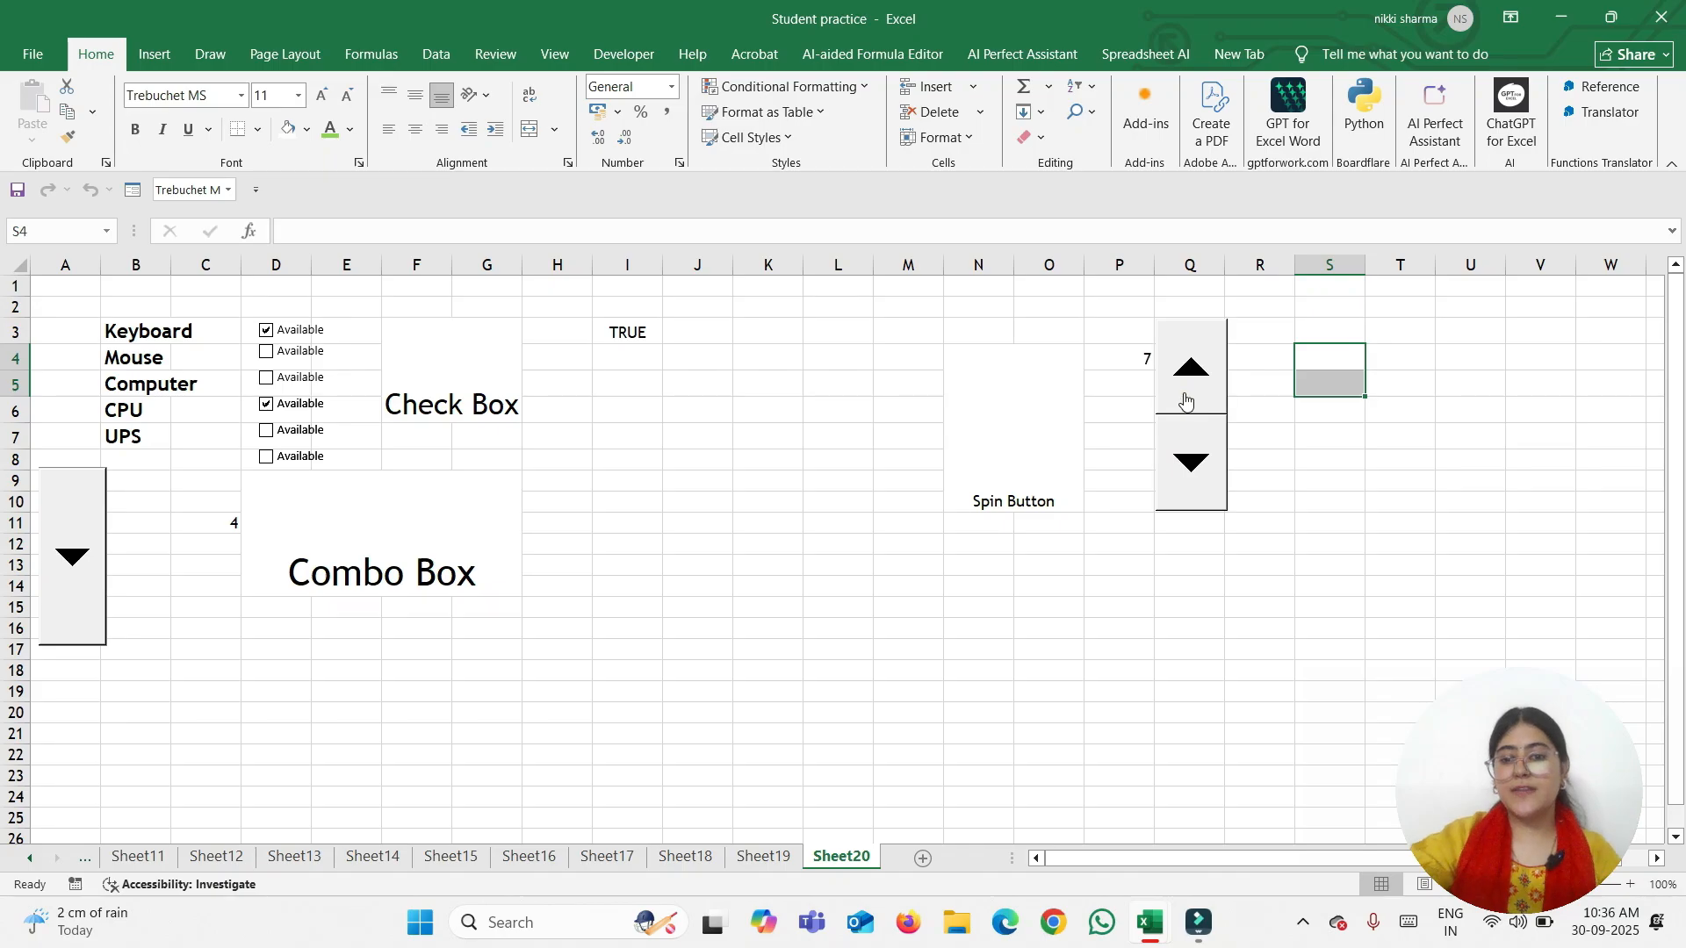
pyautogui.click(1185, 400)
pyautogui.click(1185, 403)
pyautogui.click(1186, 404)
pyautogui.click(1186, 402)
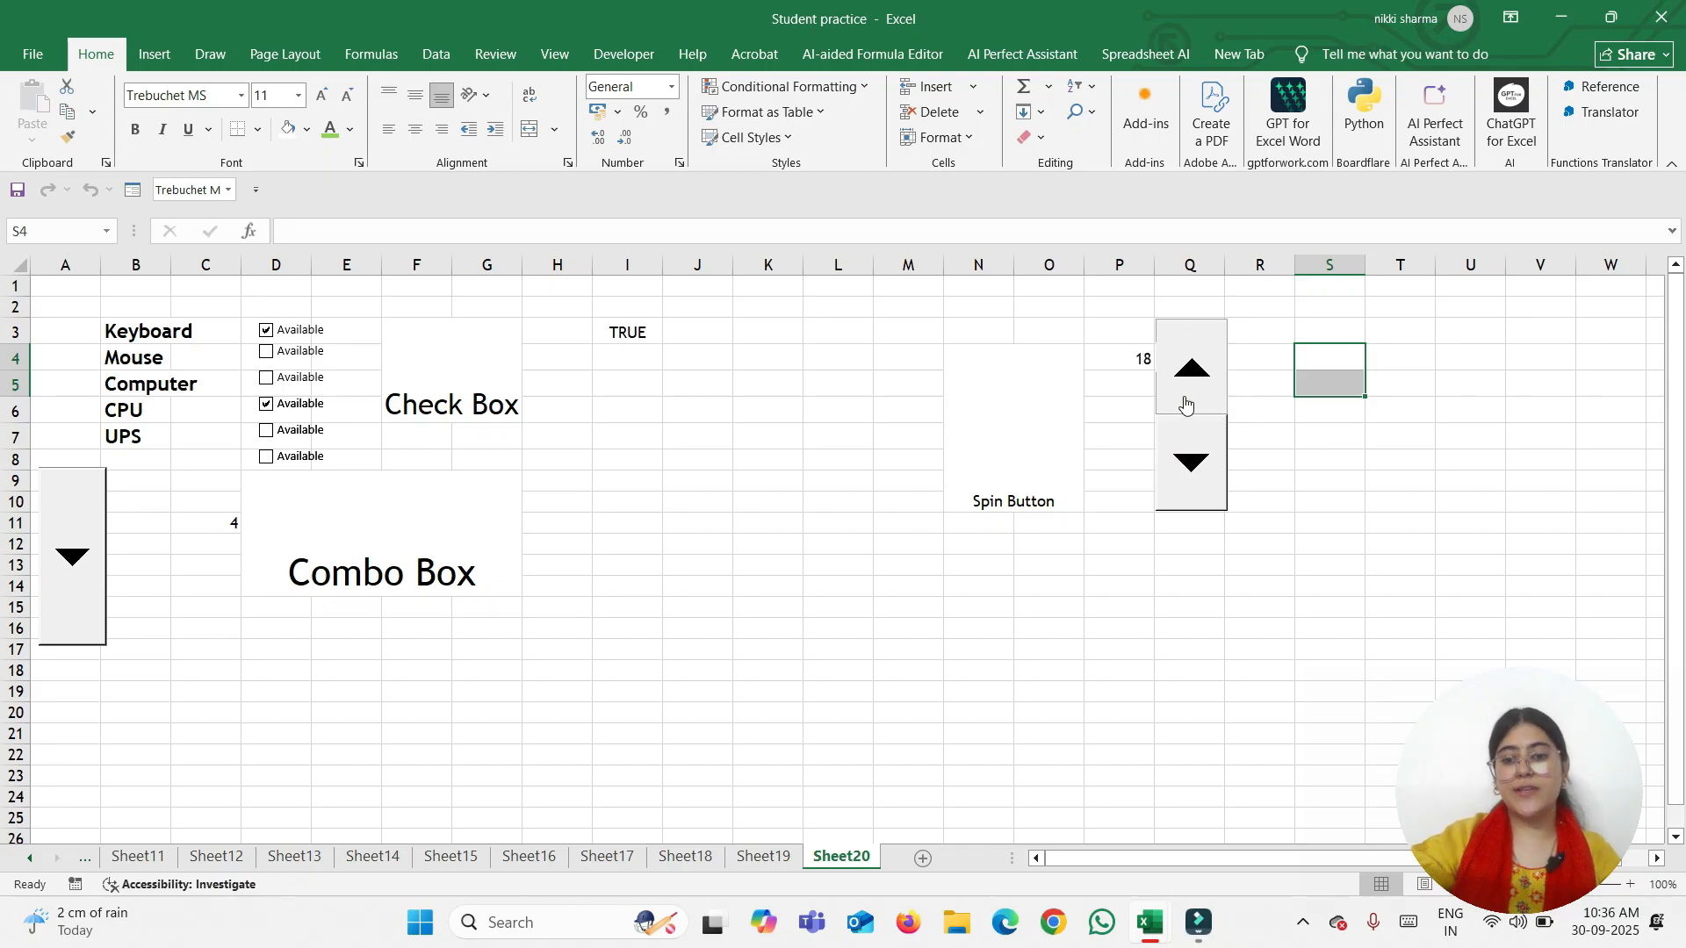
pyautogui.click(1185, 402)
pyautogui.click(1186, 402)
pyautogui.click(1186, 402)
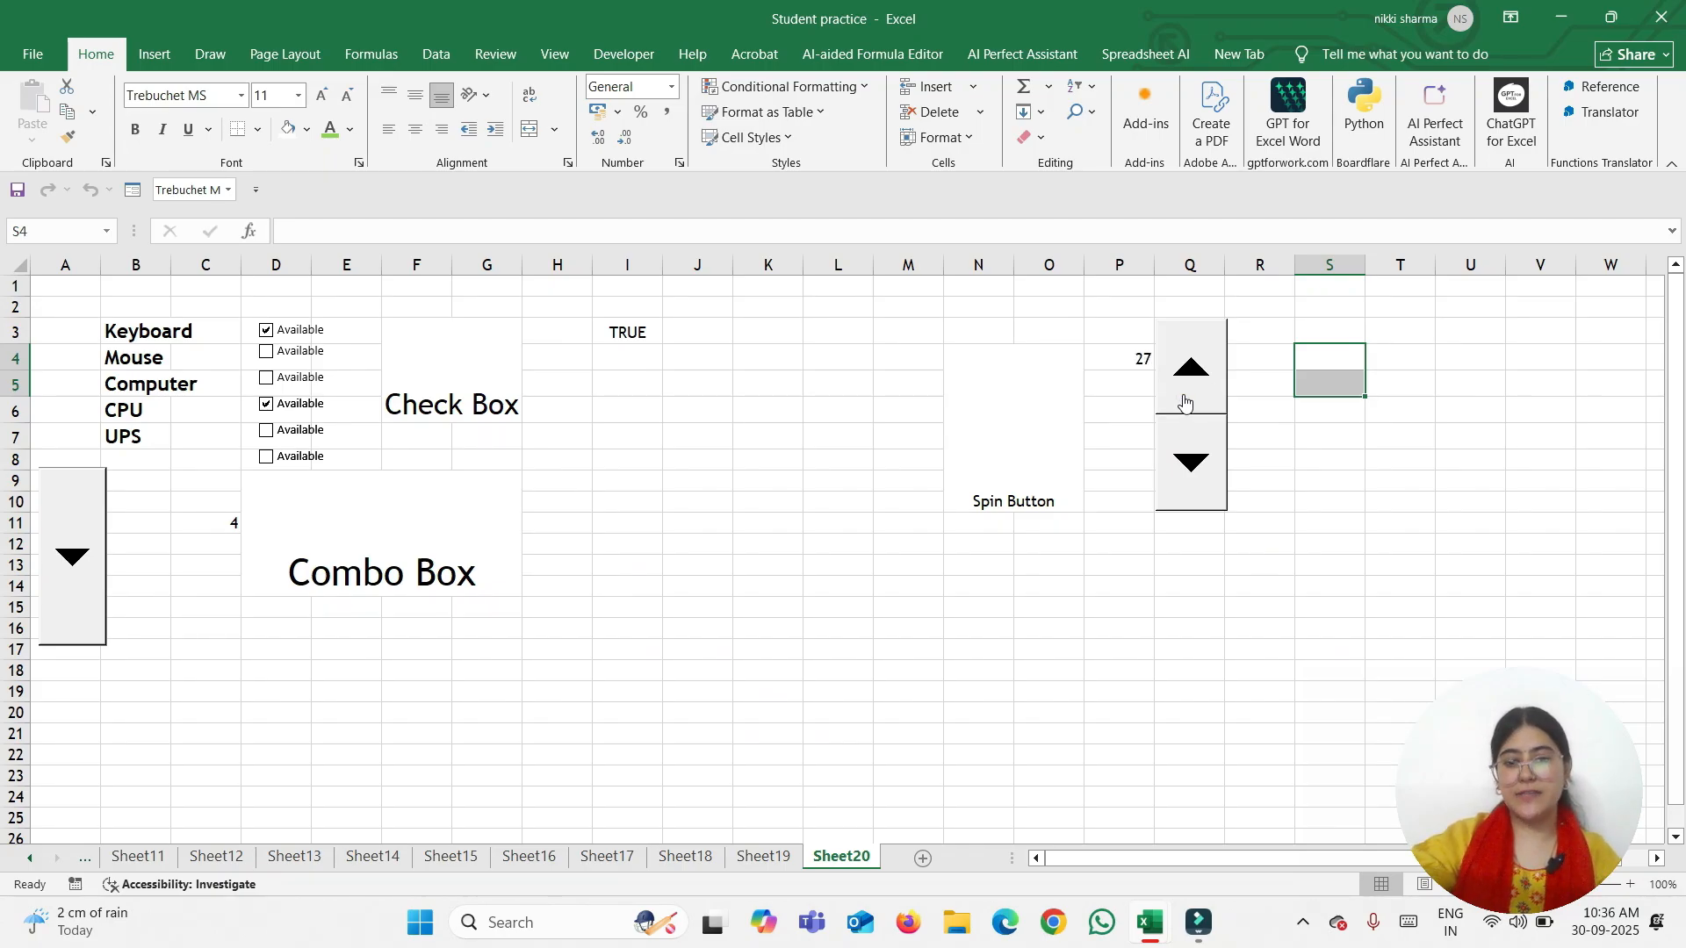
pyautogui.click(1186, 402)
pyautogui.click(1186, 402)
pyautogui.click(1185, 402)
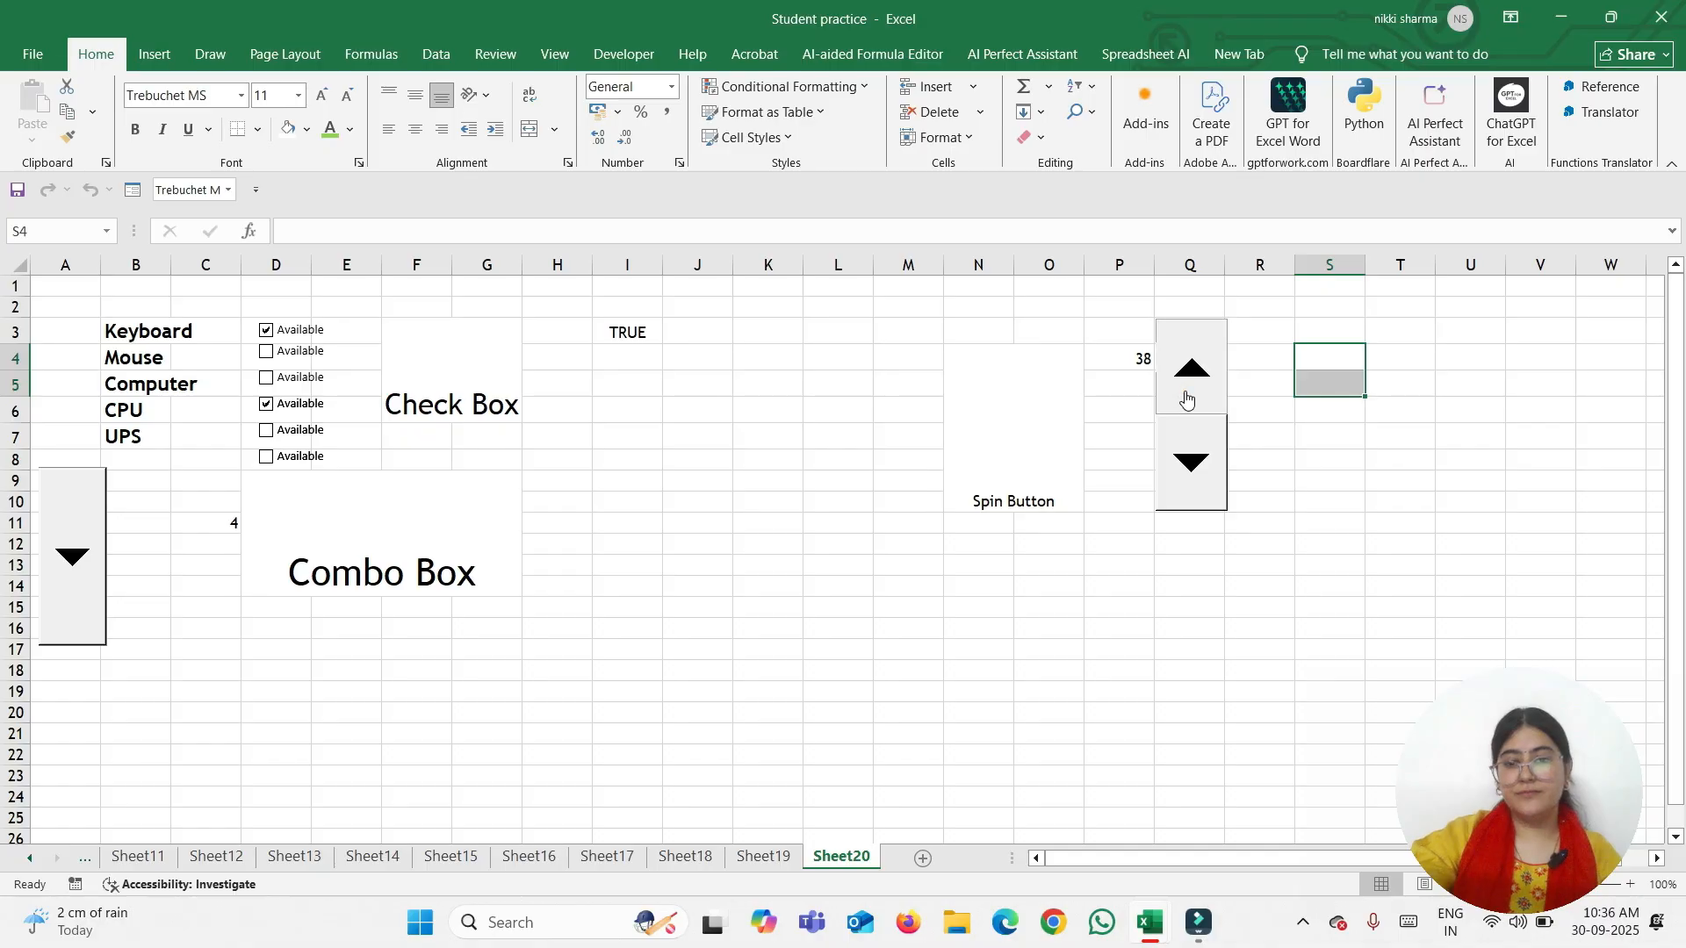
pyautogui.click(1185, 402)
pyautogui.click(1185, 402)
pyautogui.click(1186, 402)
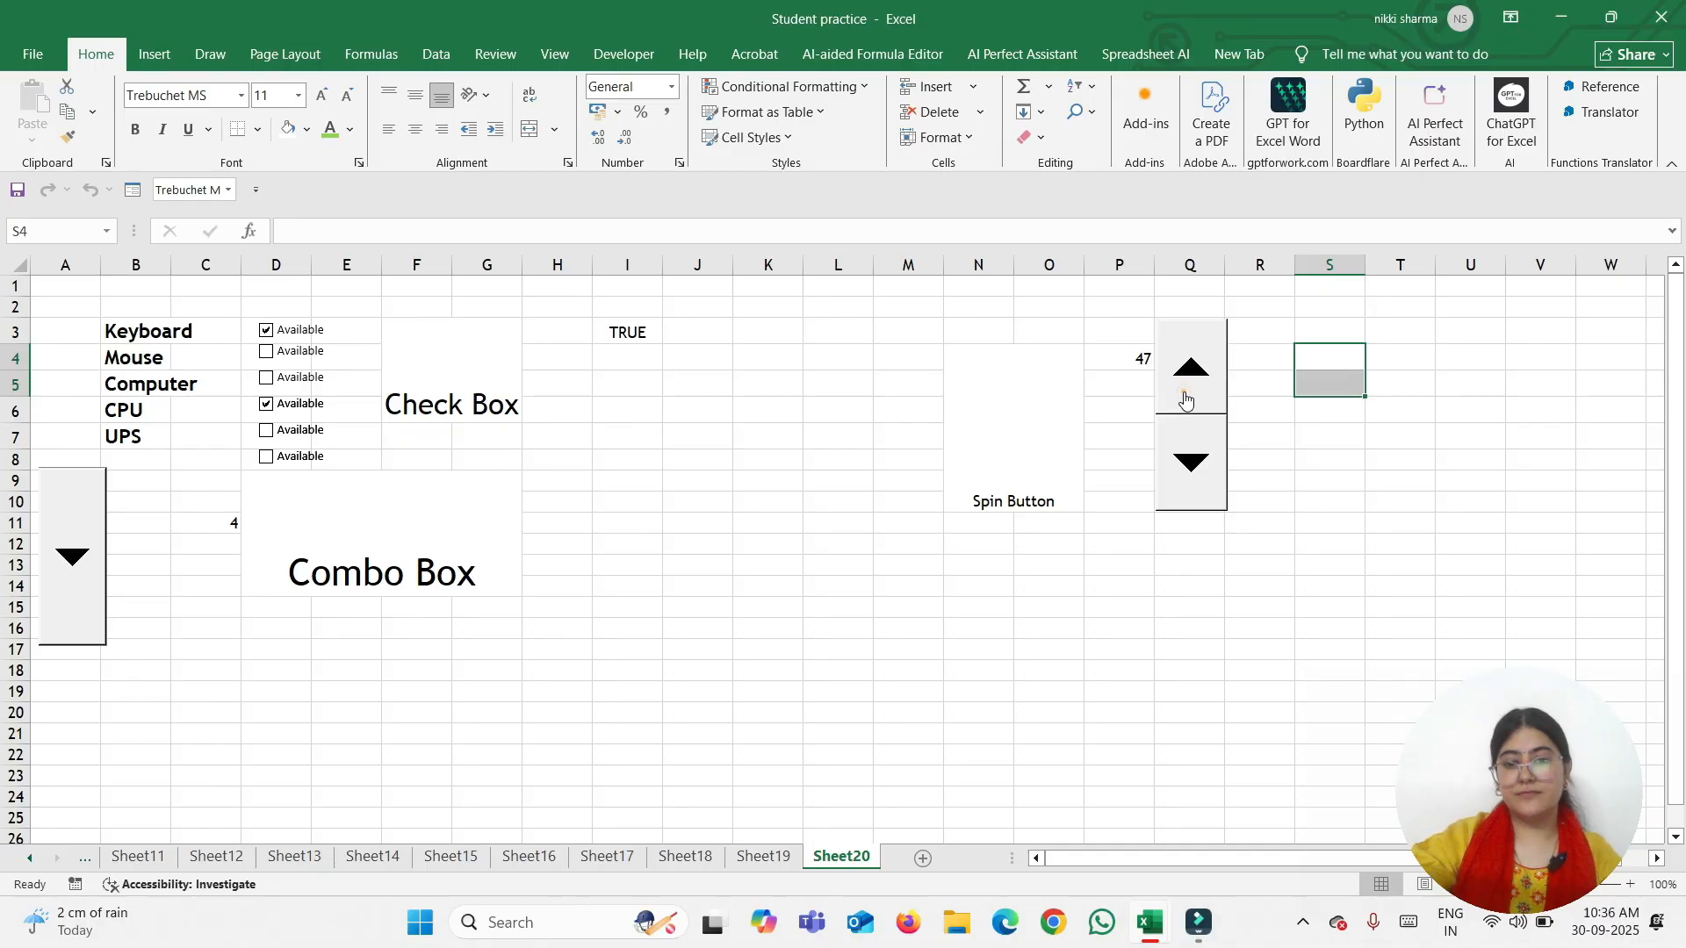
pyautogui.click(1186, 403)
pyautogui.click(1185, 402)
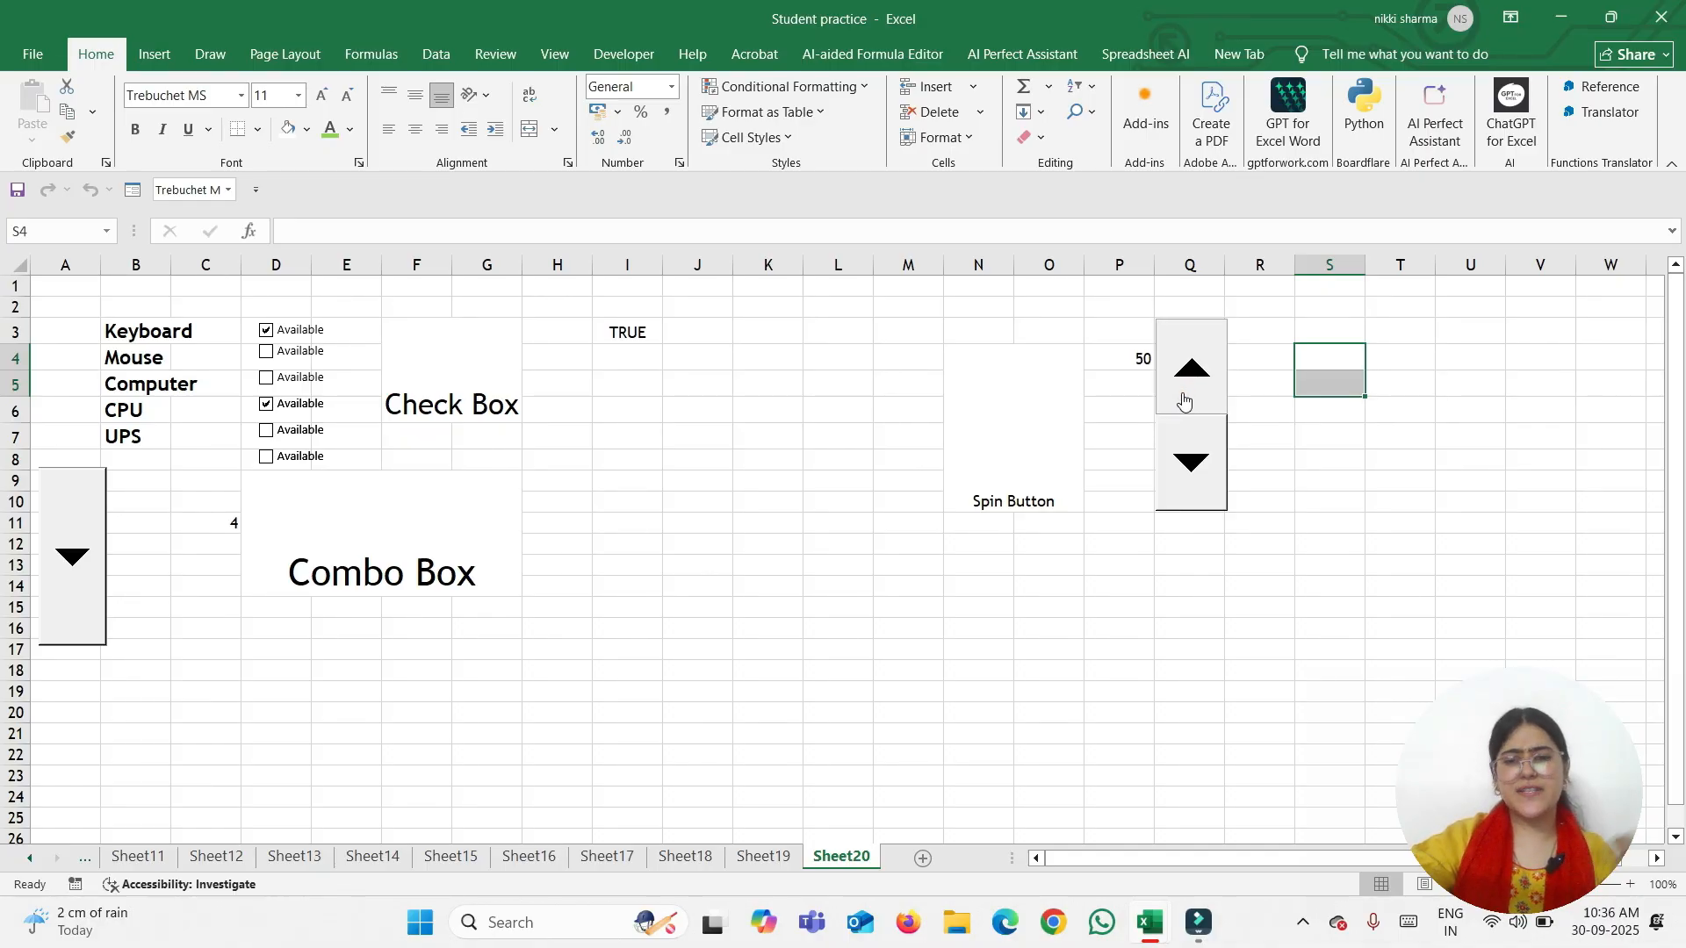
# Step P4 back down to 2 and leave the spinner deselected with M18 selected
pyautogui.click(1178, 462)
pyautogui.click(1178, 462)
pyautogui.click(1178, 462)
pyautogui.click(1178, 462)
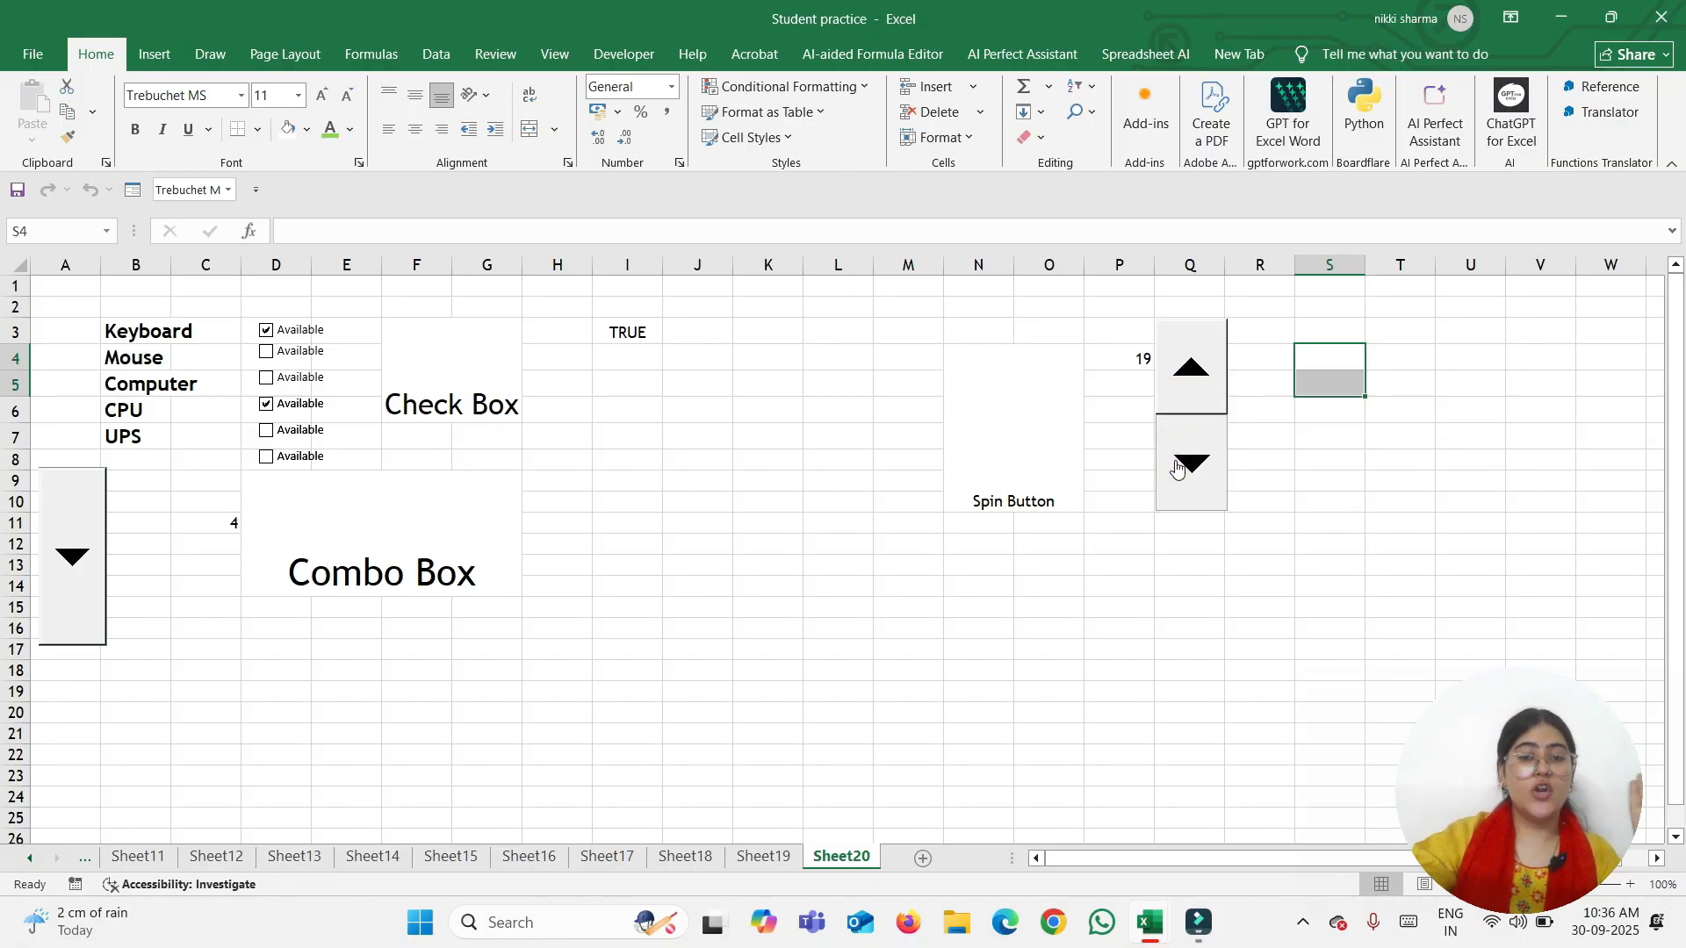
pyautogui.click(1177, 470)
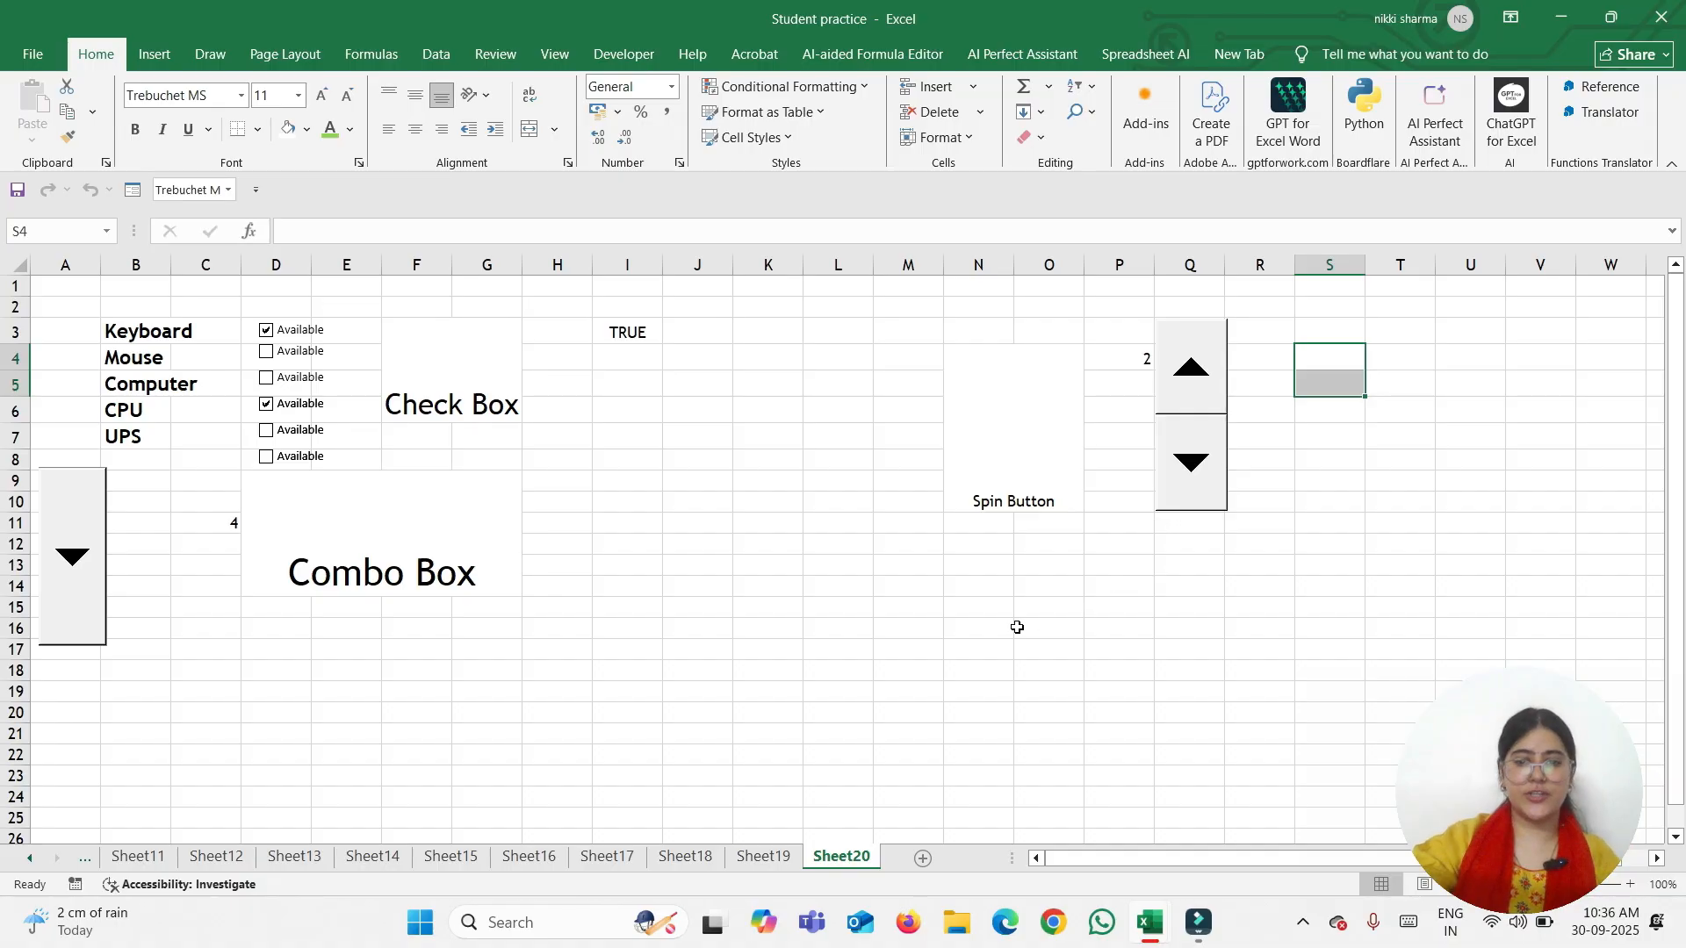
pyautogui.click(970, 583)
pyautogui.click(437, 404)
pyautogui.click(447, 583)
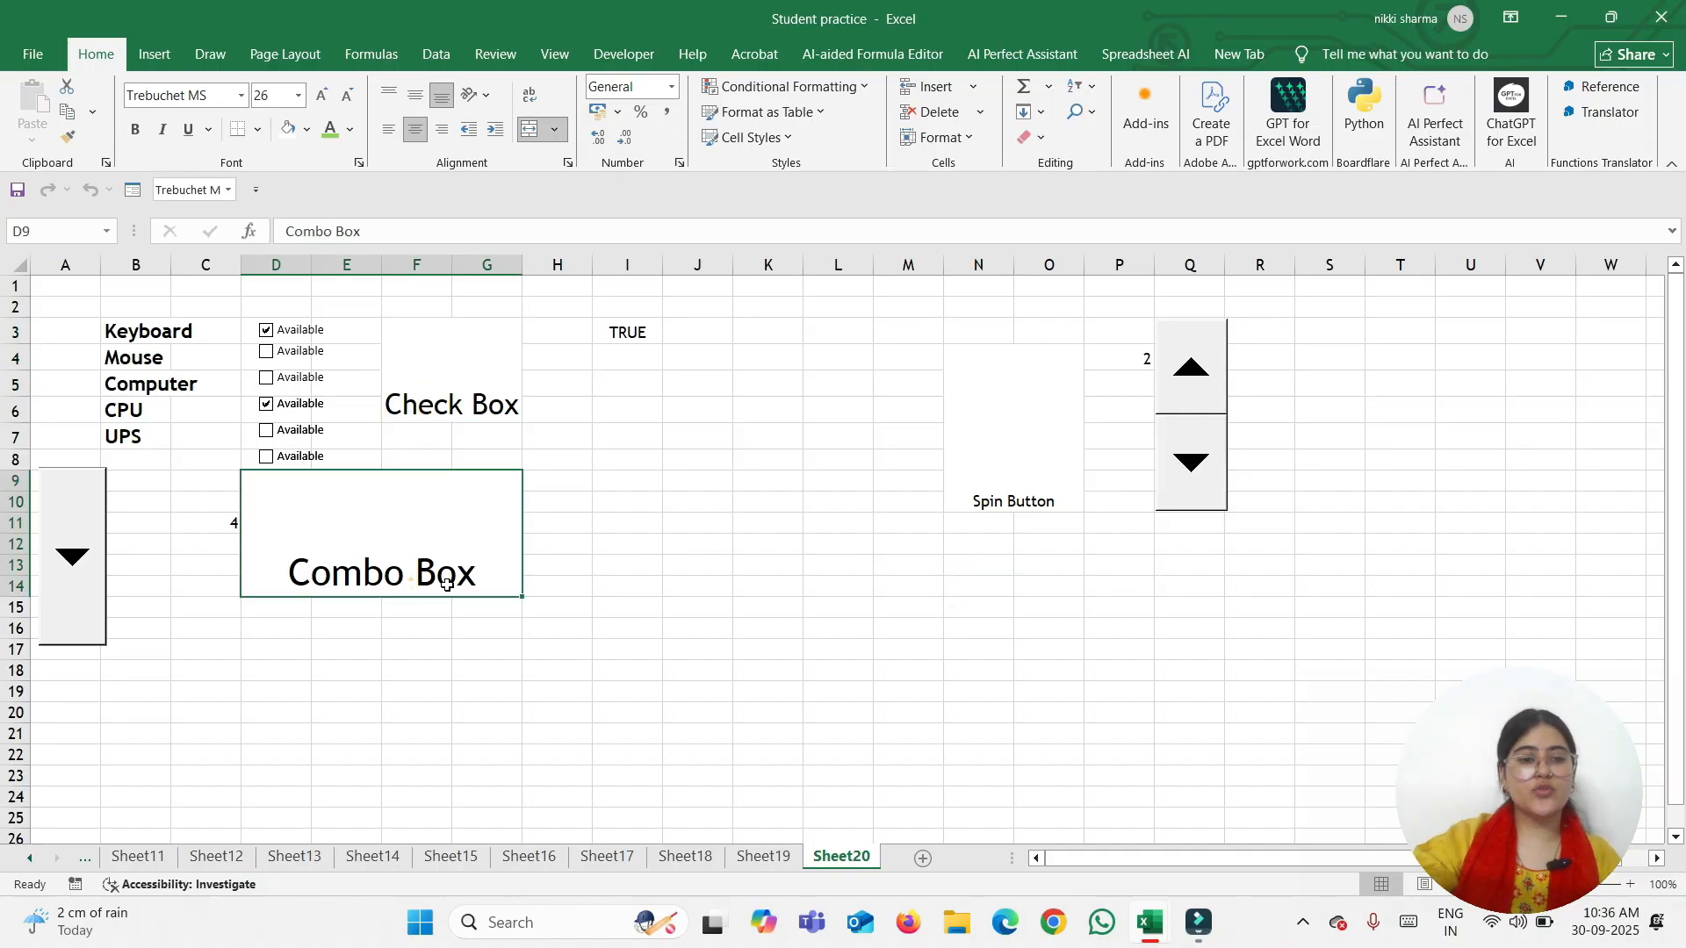
pyautogui.click(909, 671)
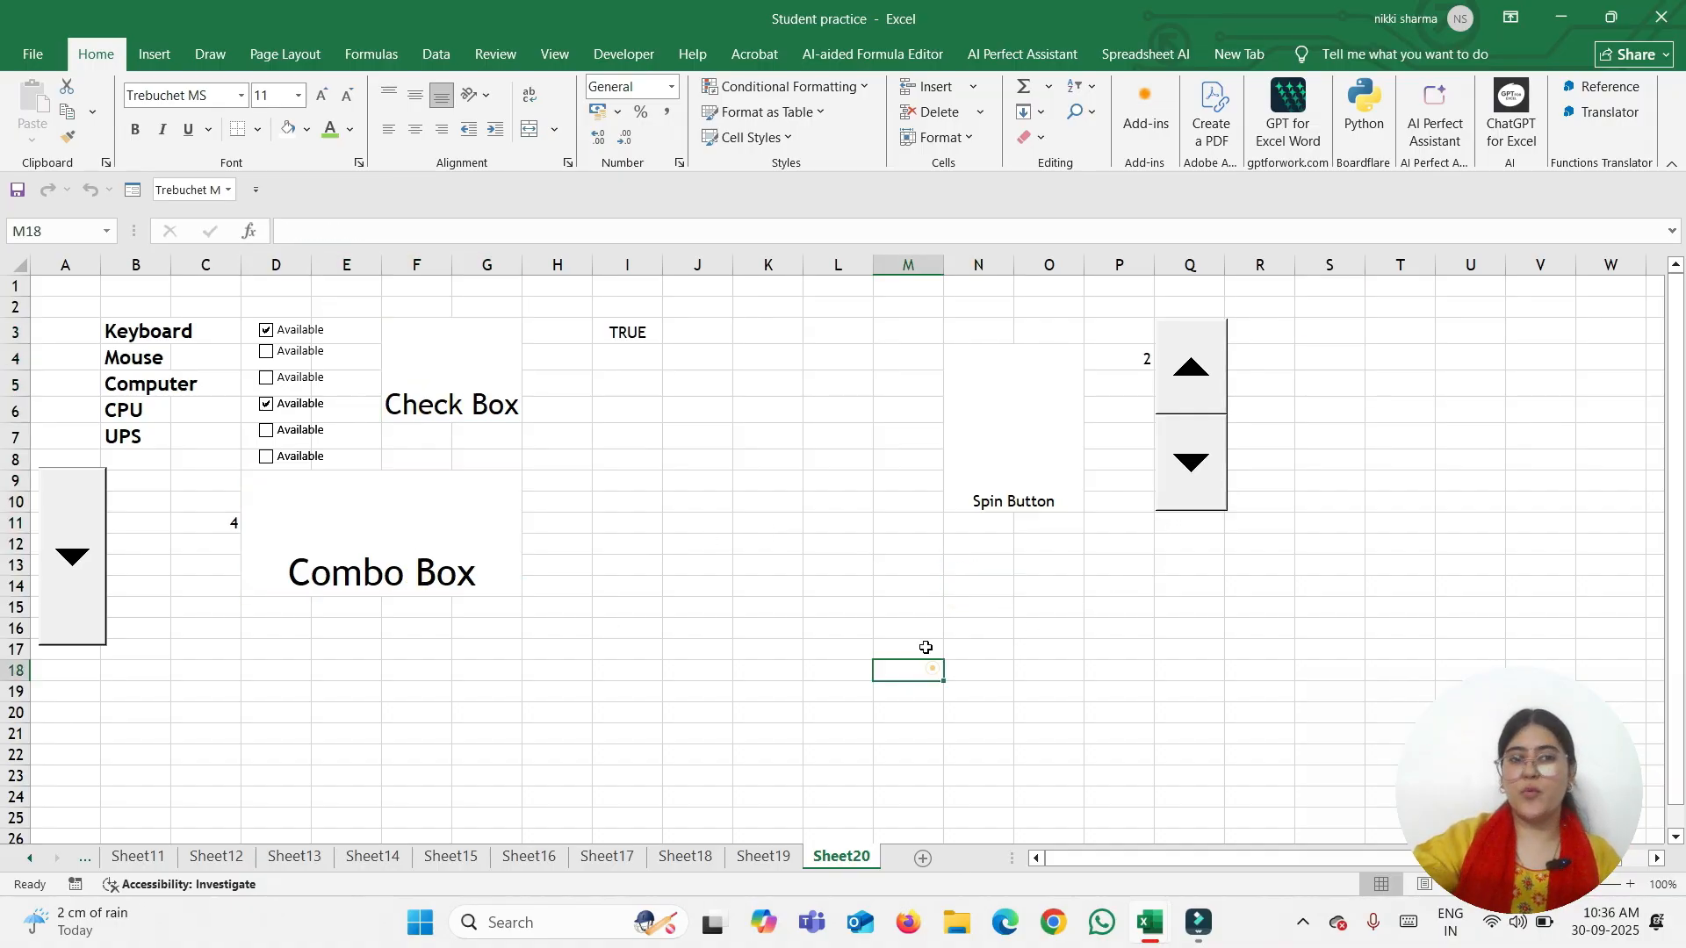
# Draw a form-control list box over O13:P19, below the spin button
pyautogui.click(593, 53)
pyautogui.click(479, 131)
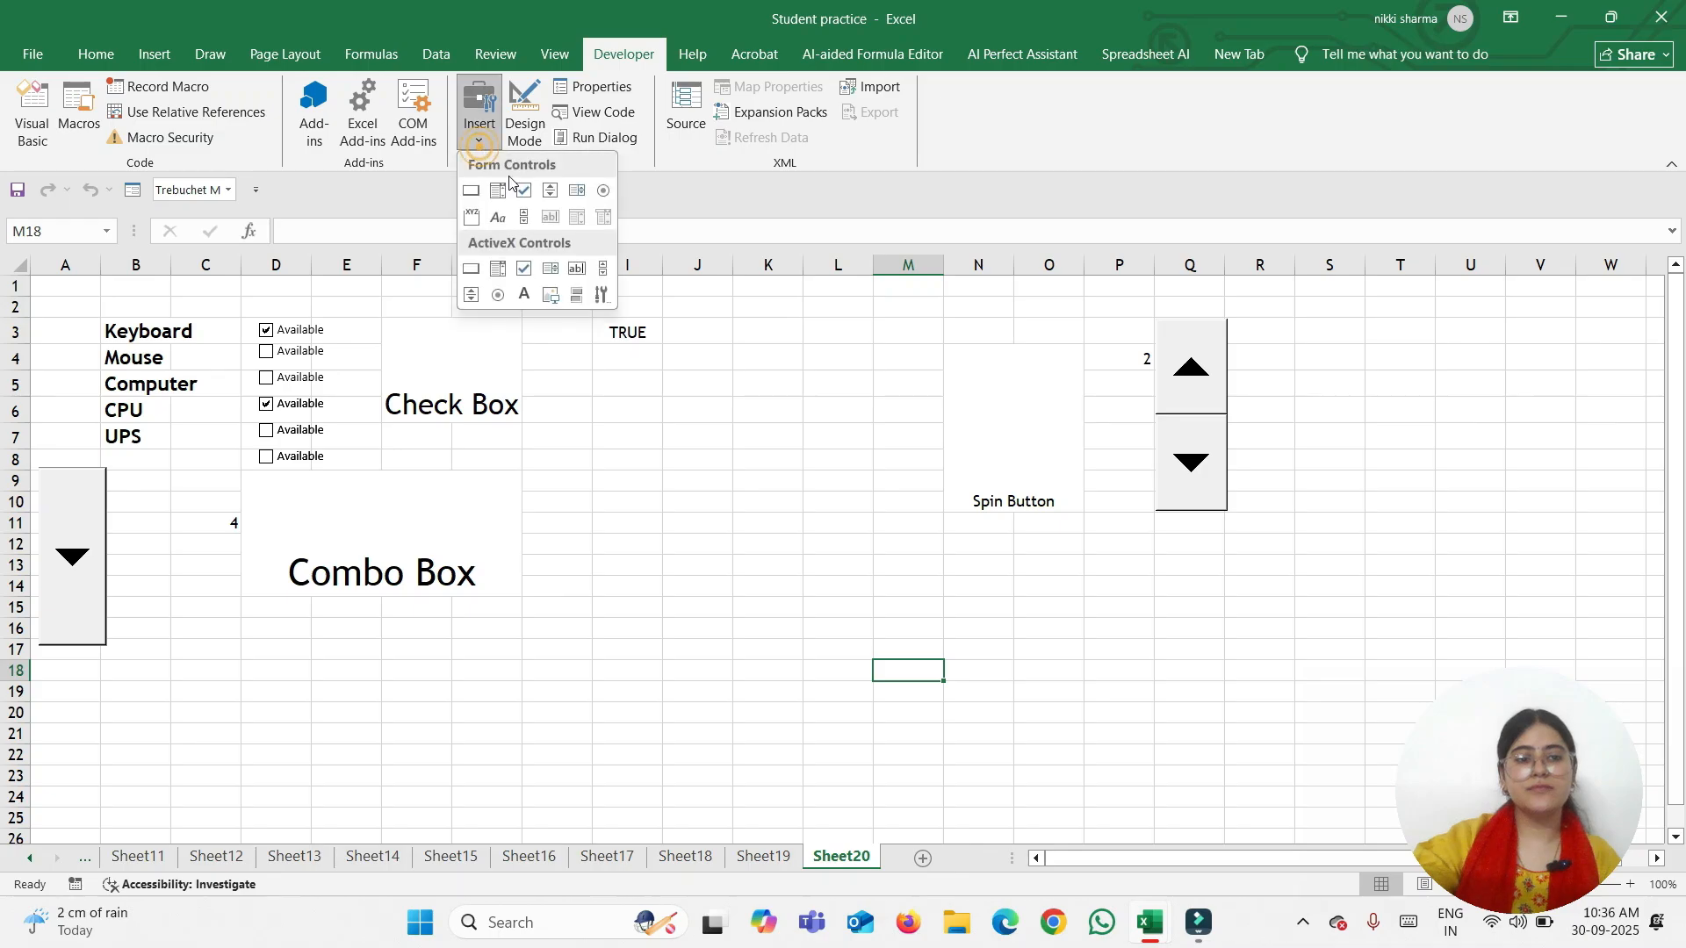
pyautogui.click(585, 201)
pyautogui.moveTo(1041, 555); pyautogui.dragTo(1134, 725)
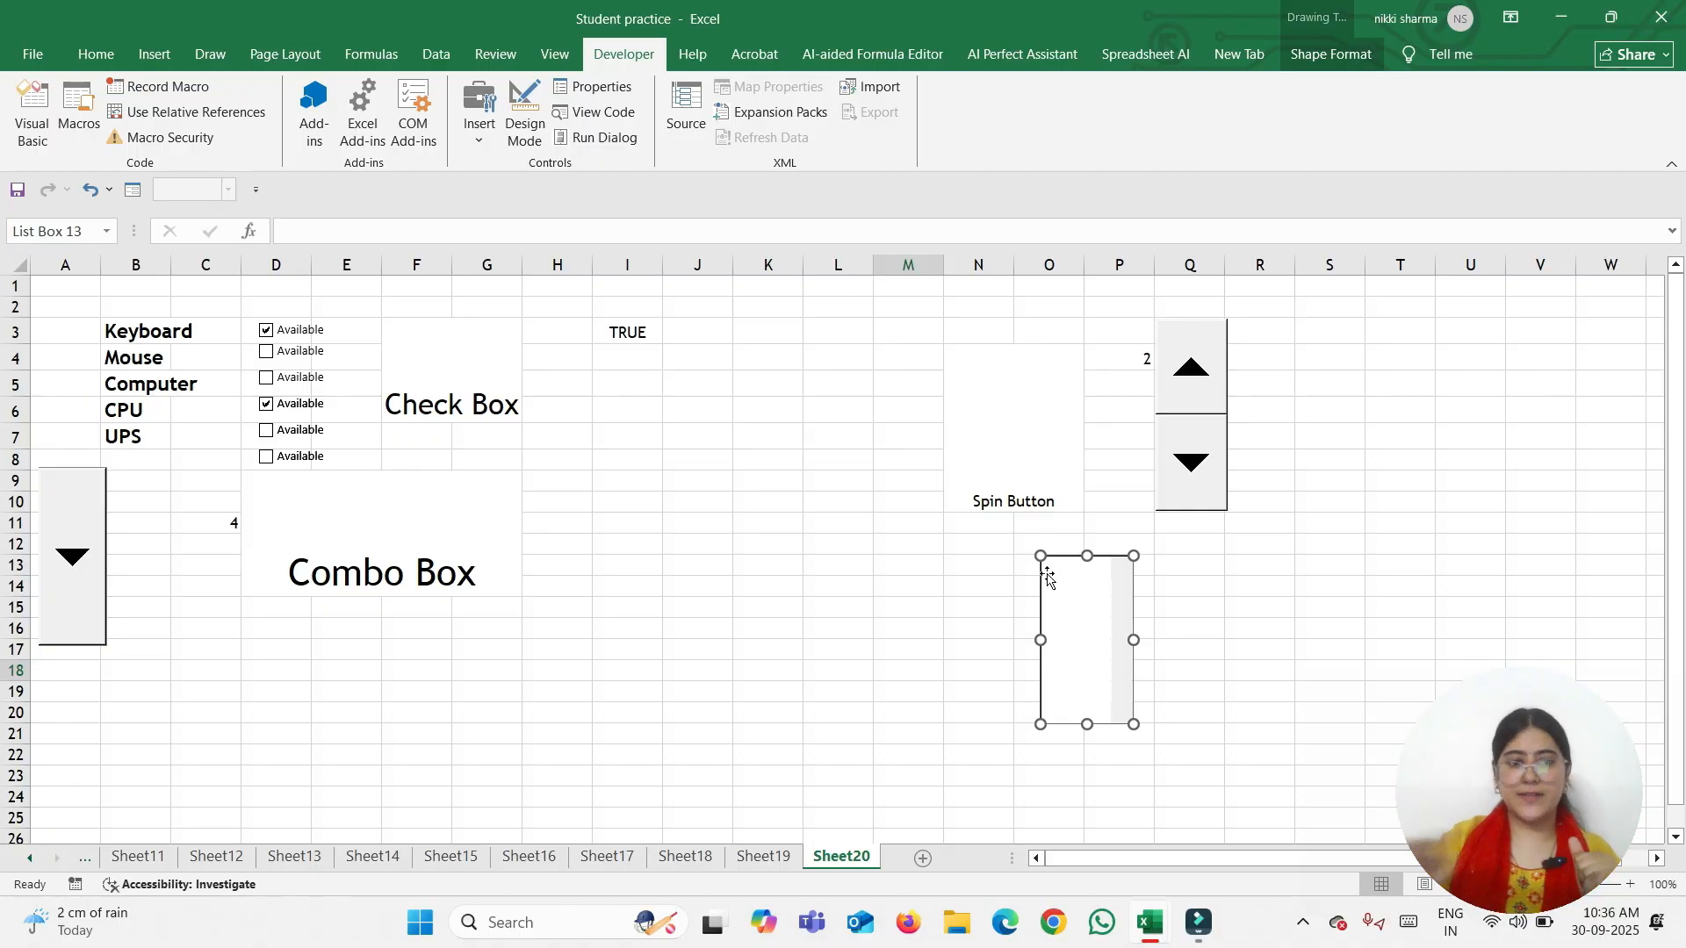
# In the list box's Format Control settings, set the input range to B3:B8
pyautogui.rightClick(1119, 678)
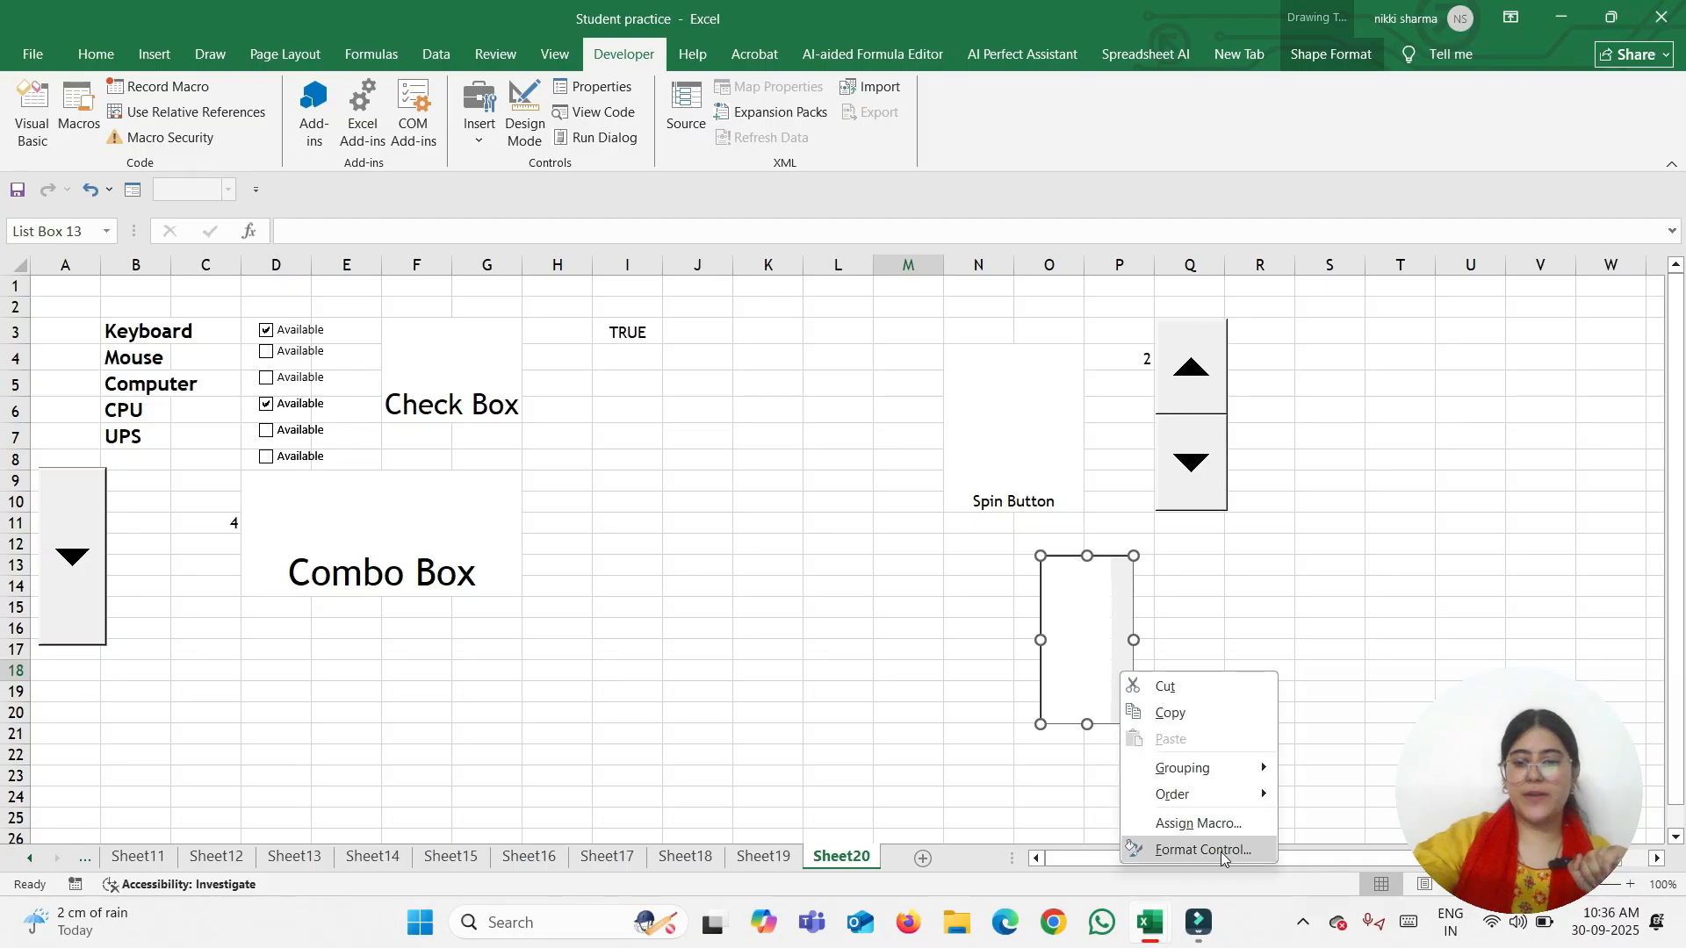
pyautogui.click(1218, 856)
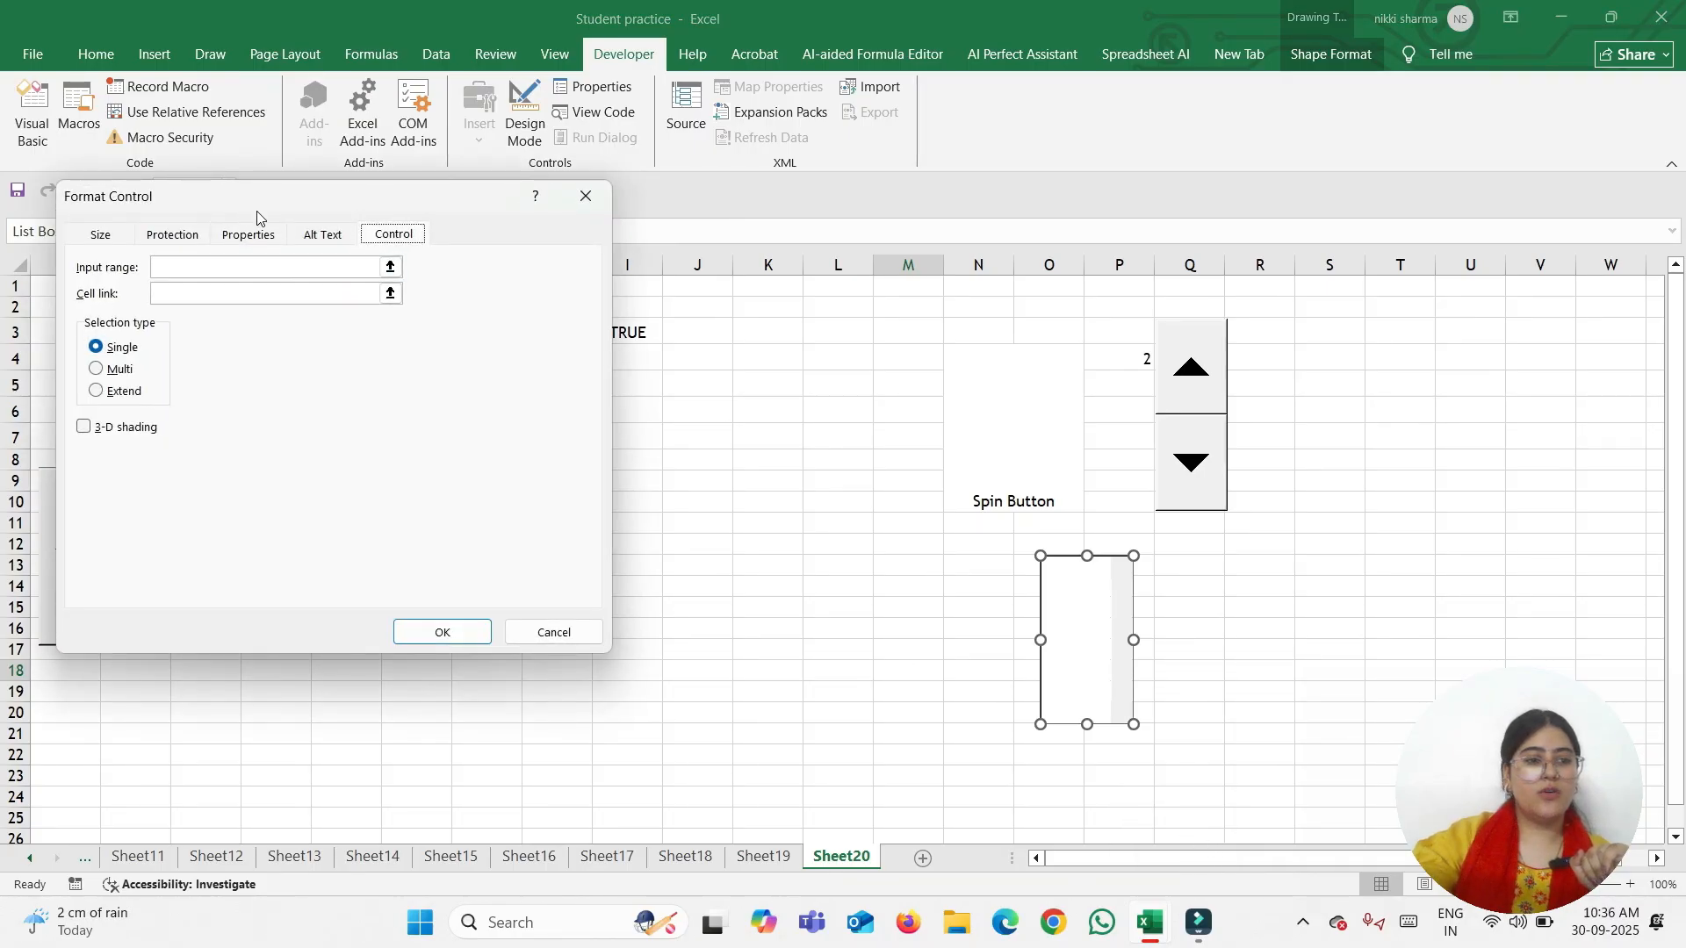
pyautogui.moveTo(256, 202); pyautogui.dragTo(1058, 339)
pyautogui.click(1039, 389)
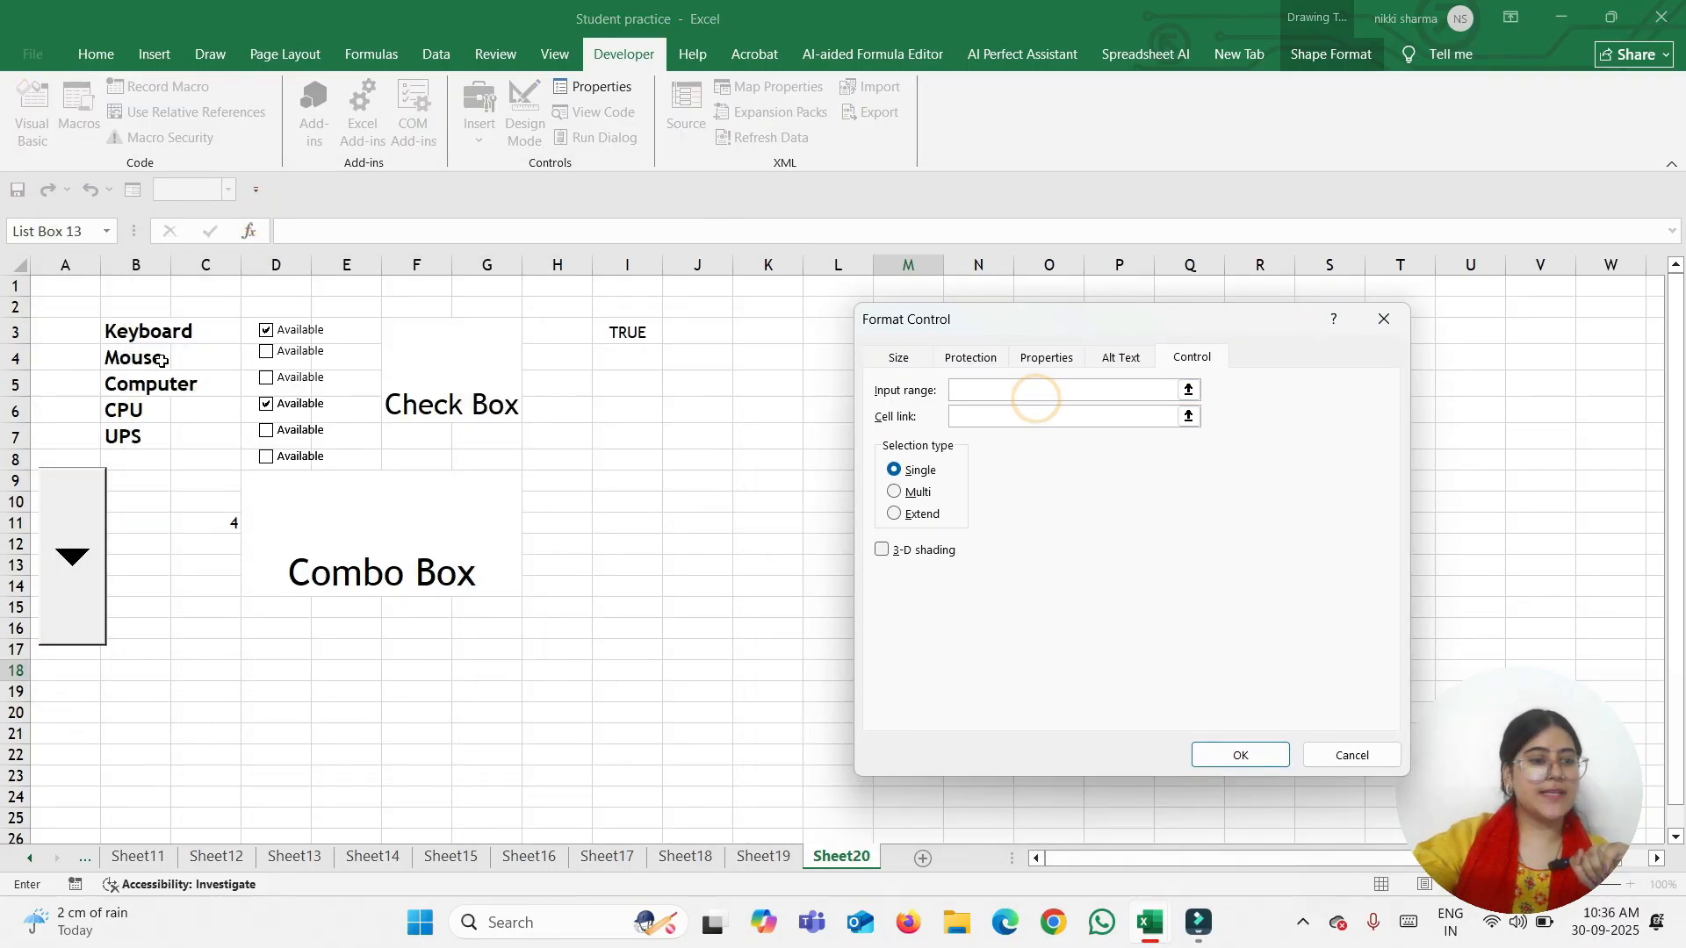
pyautogui.click(134, 333)
pyautogui.moveTo(134, 334); pyautogui.dragTo(162, 439)
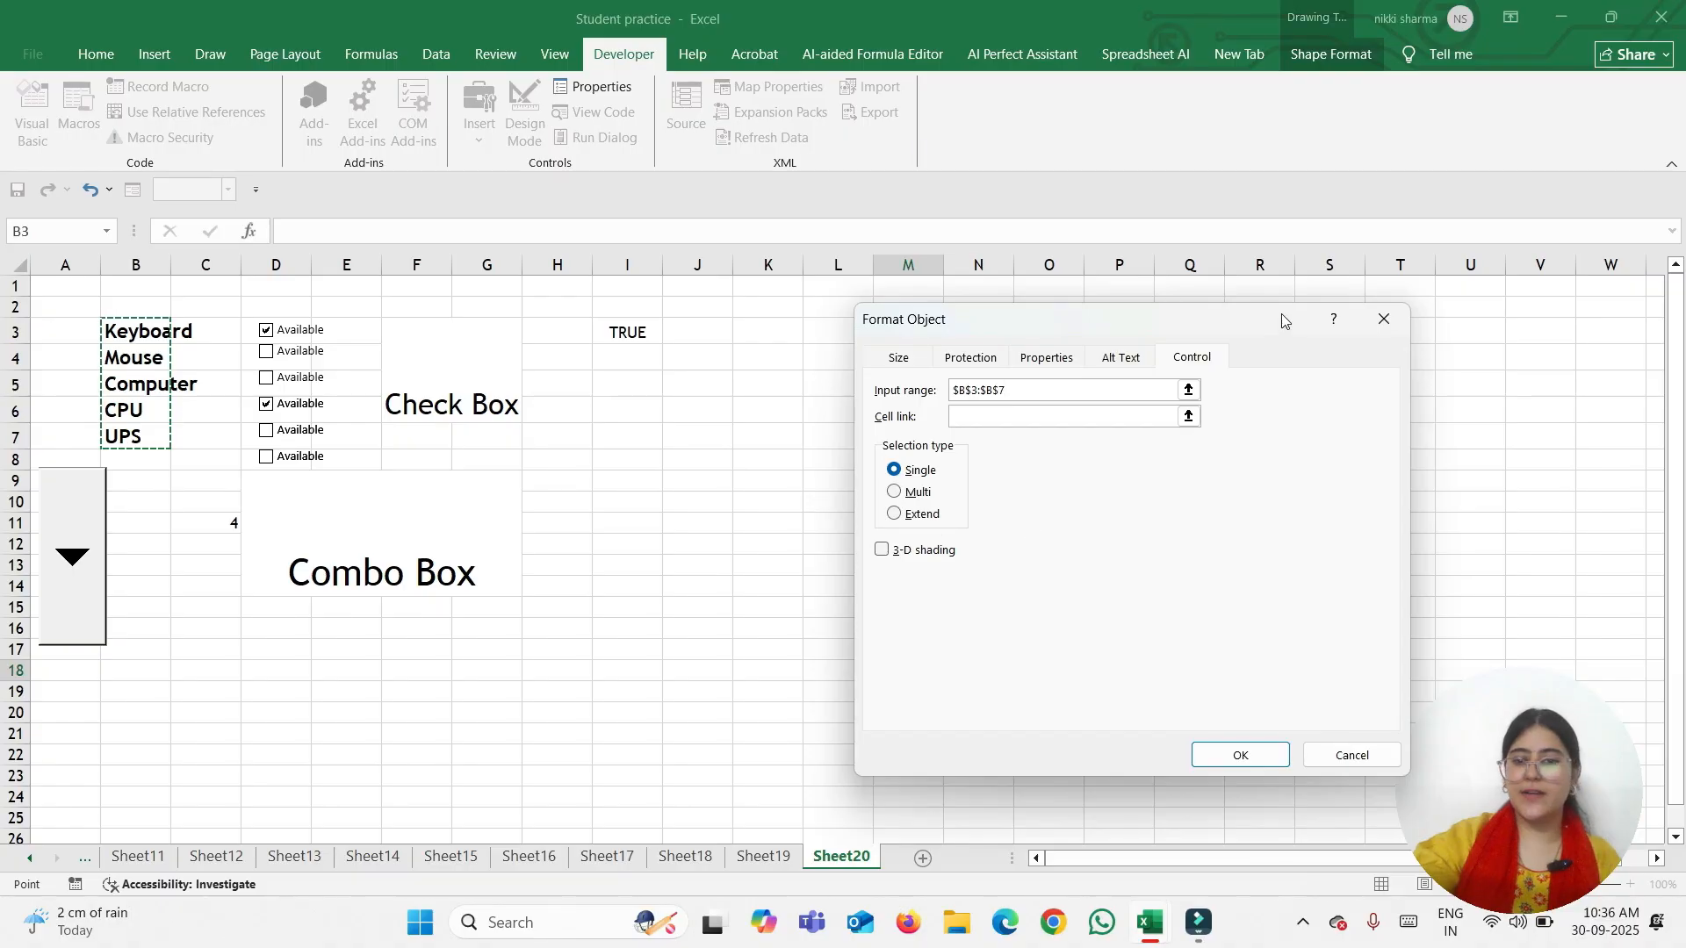
pyautogui.moveTo(1280, 319); pyautogui.dragTo(1662, 123)
pyautogui.click(975, 569)
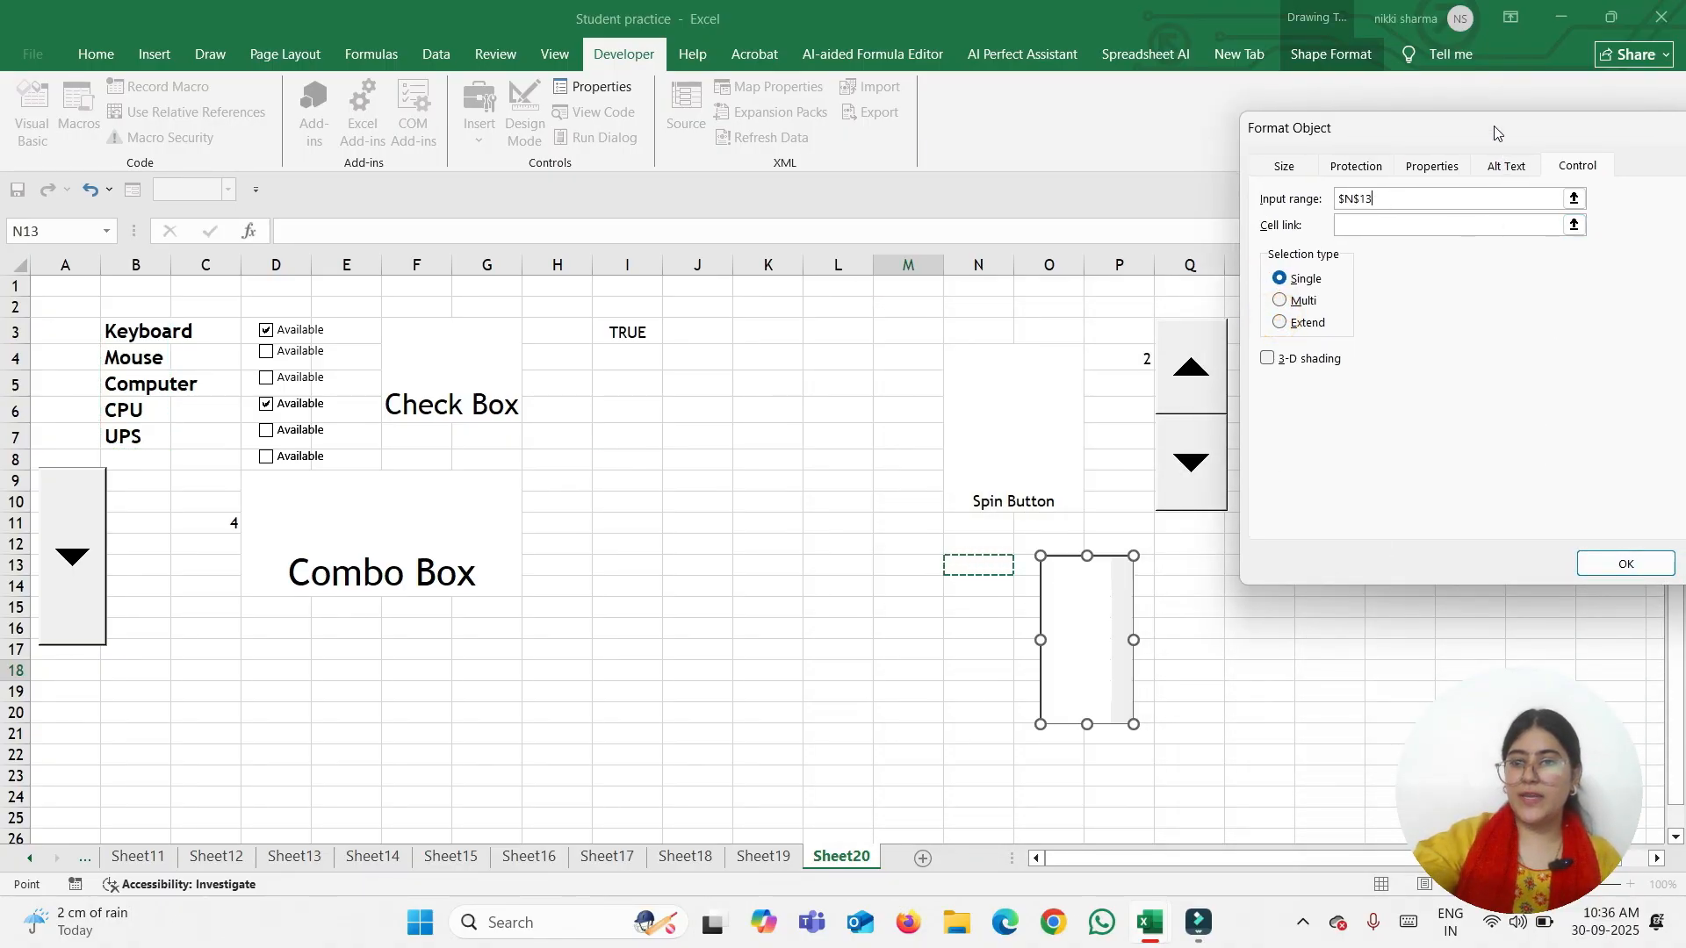
pyautogui.moveTo(1492, 128); pyautogui.dragTo(1366, 167)
pyautogui.click(1264, 235)
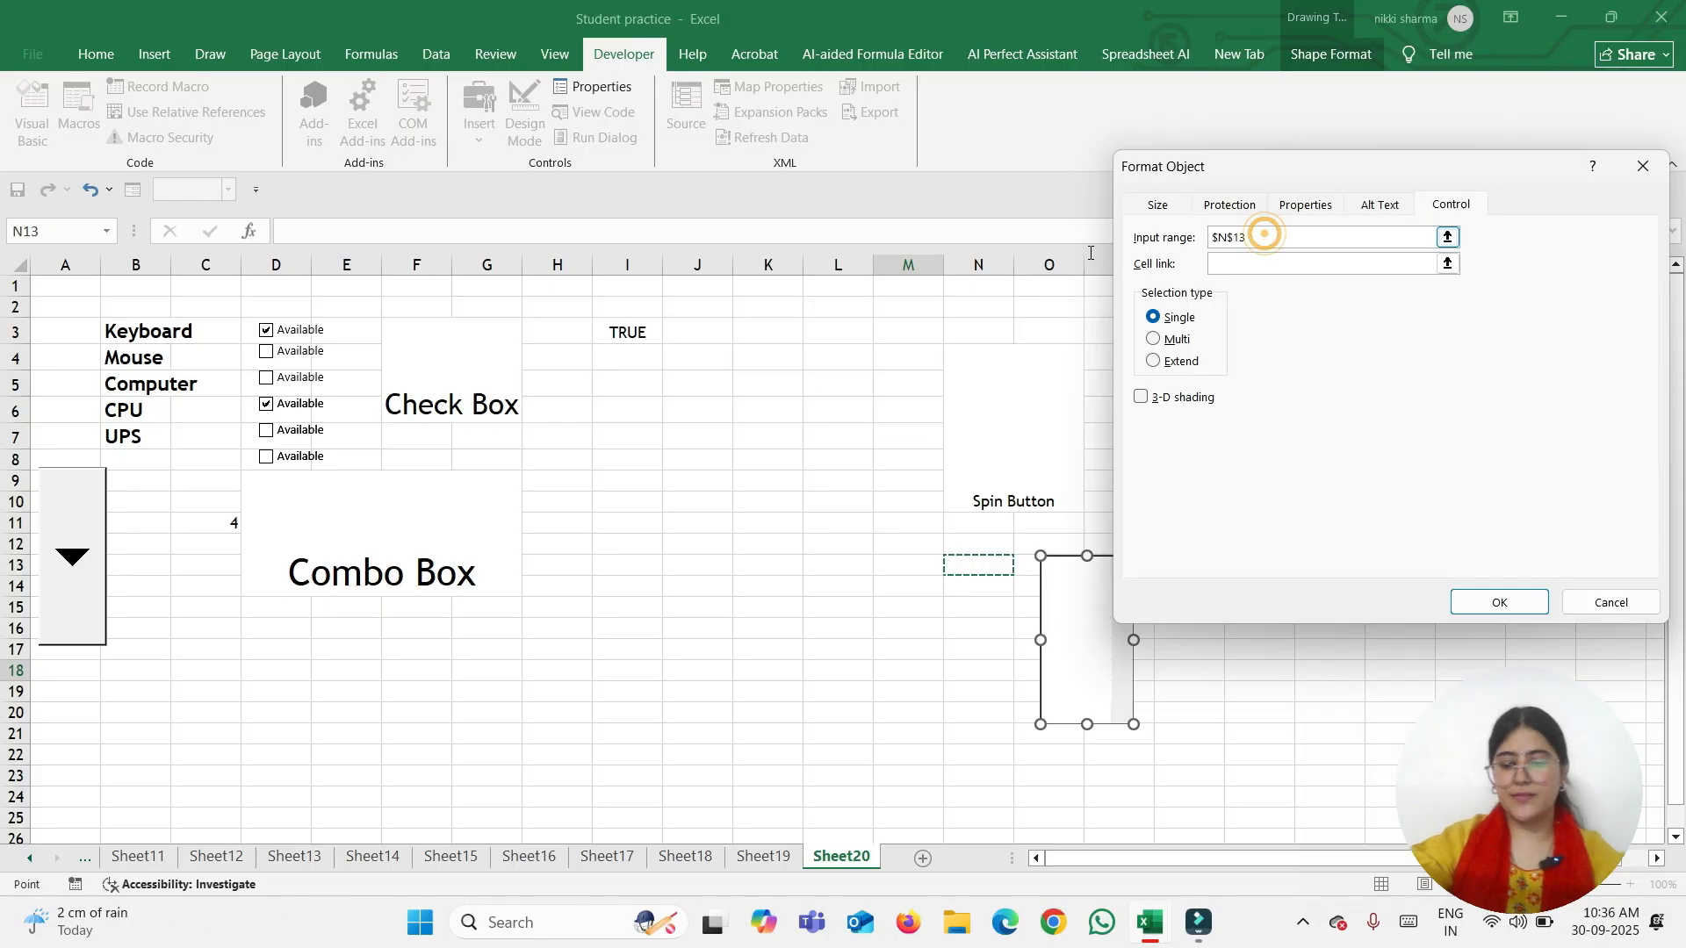
pyautogui.press('BackSpace')
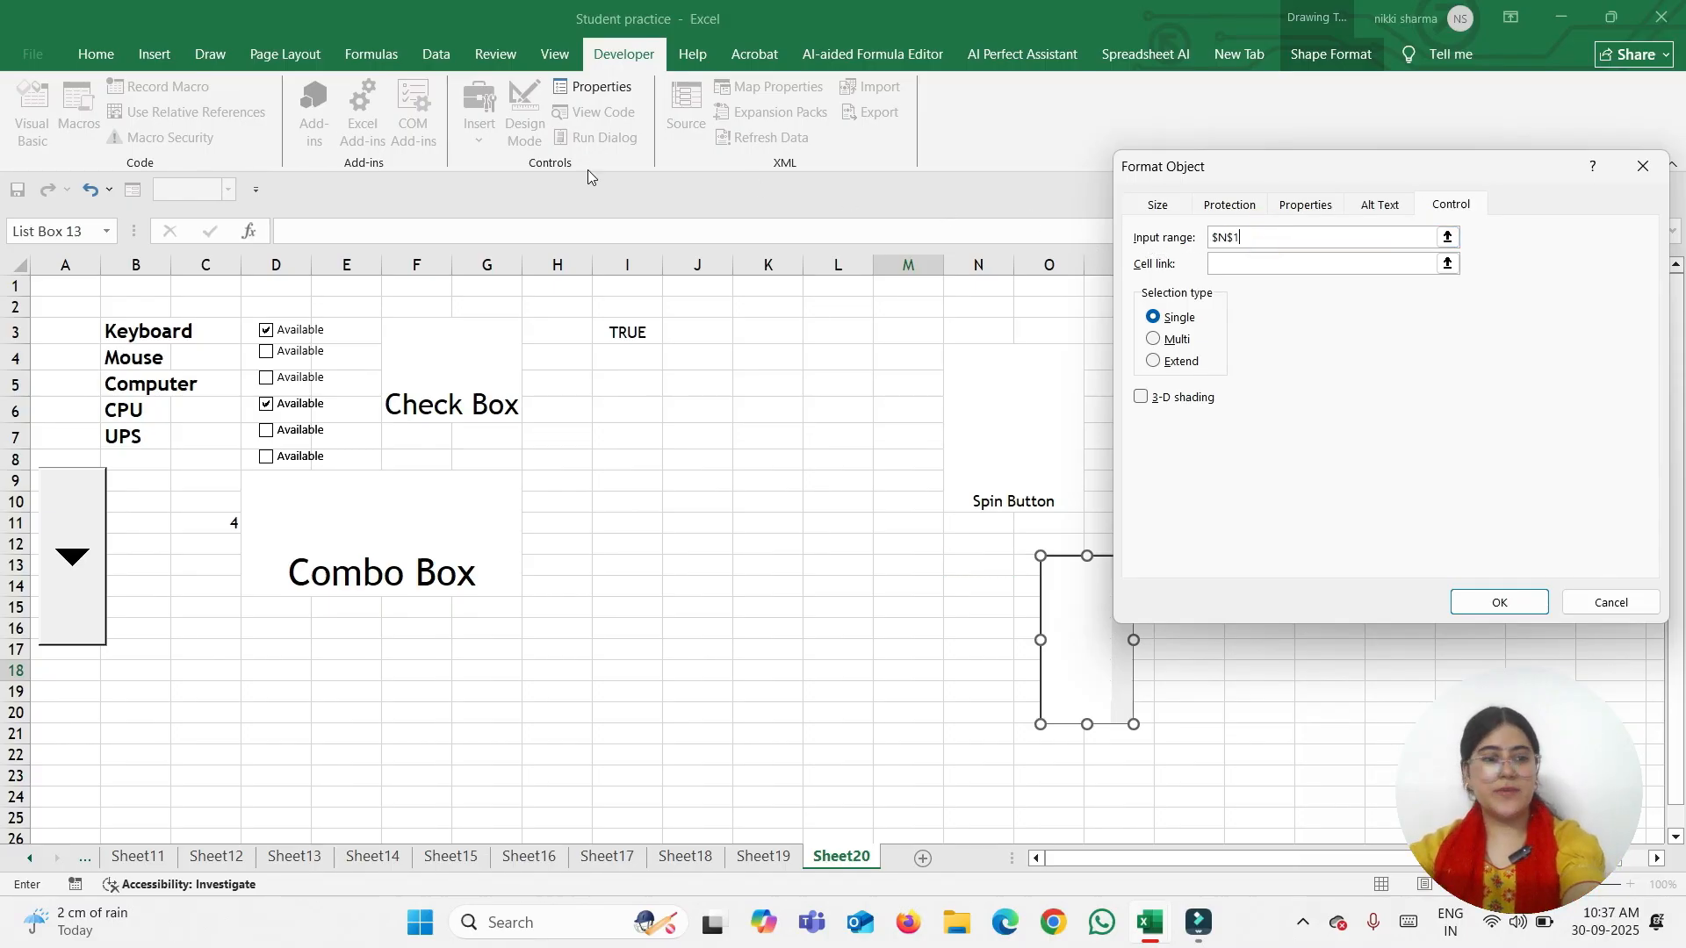
pyautogui.moveTo(138, 319); pyautogui.dragTo(138, 463)
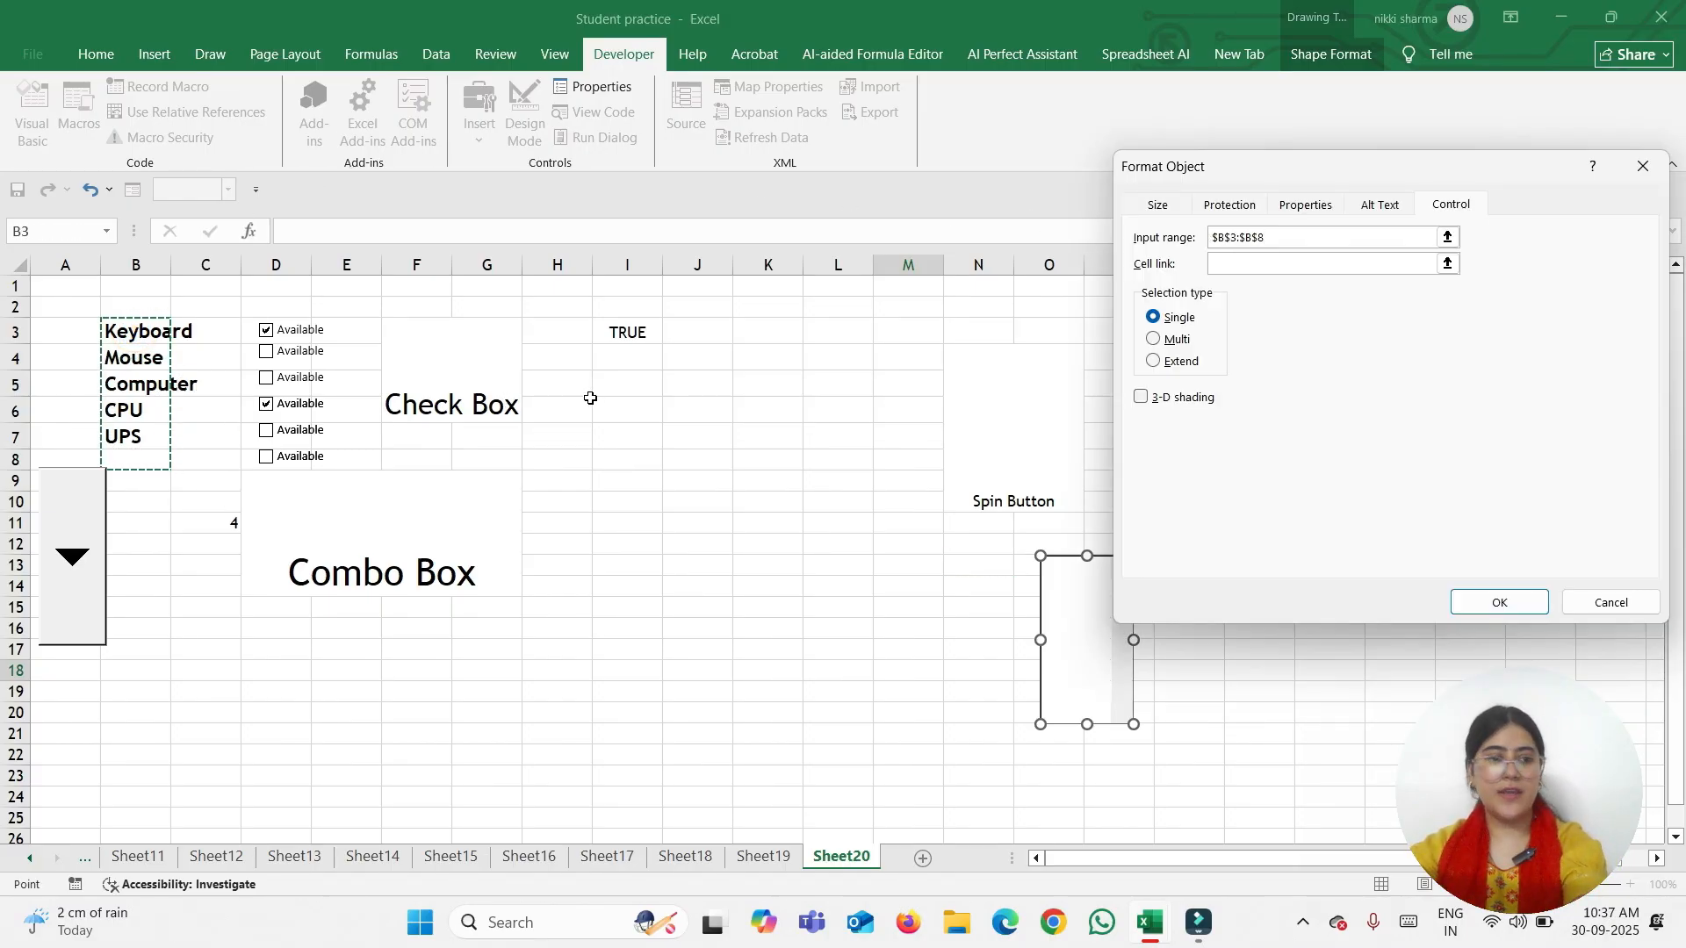
# Link the list box to cell N13 and apply the settings
pyautogui.click(1280, 263)
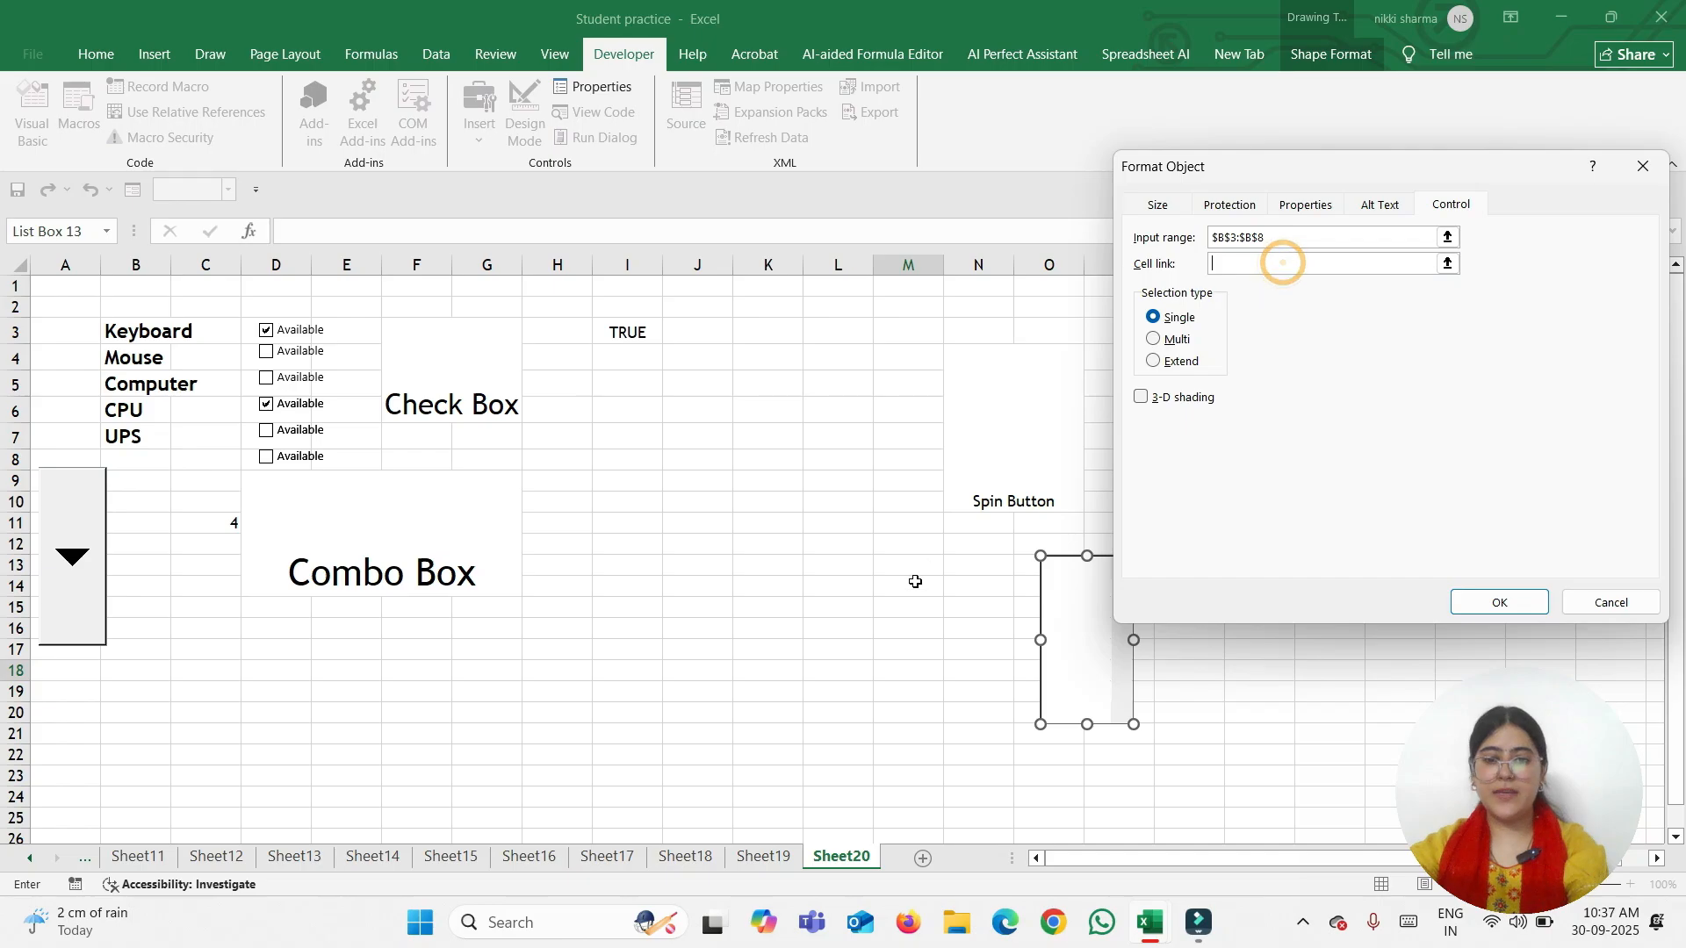
pyautogui.click(969, 561)
pyautogui.click(1499, 603)
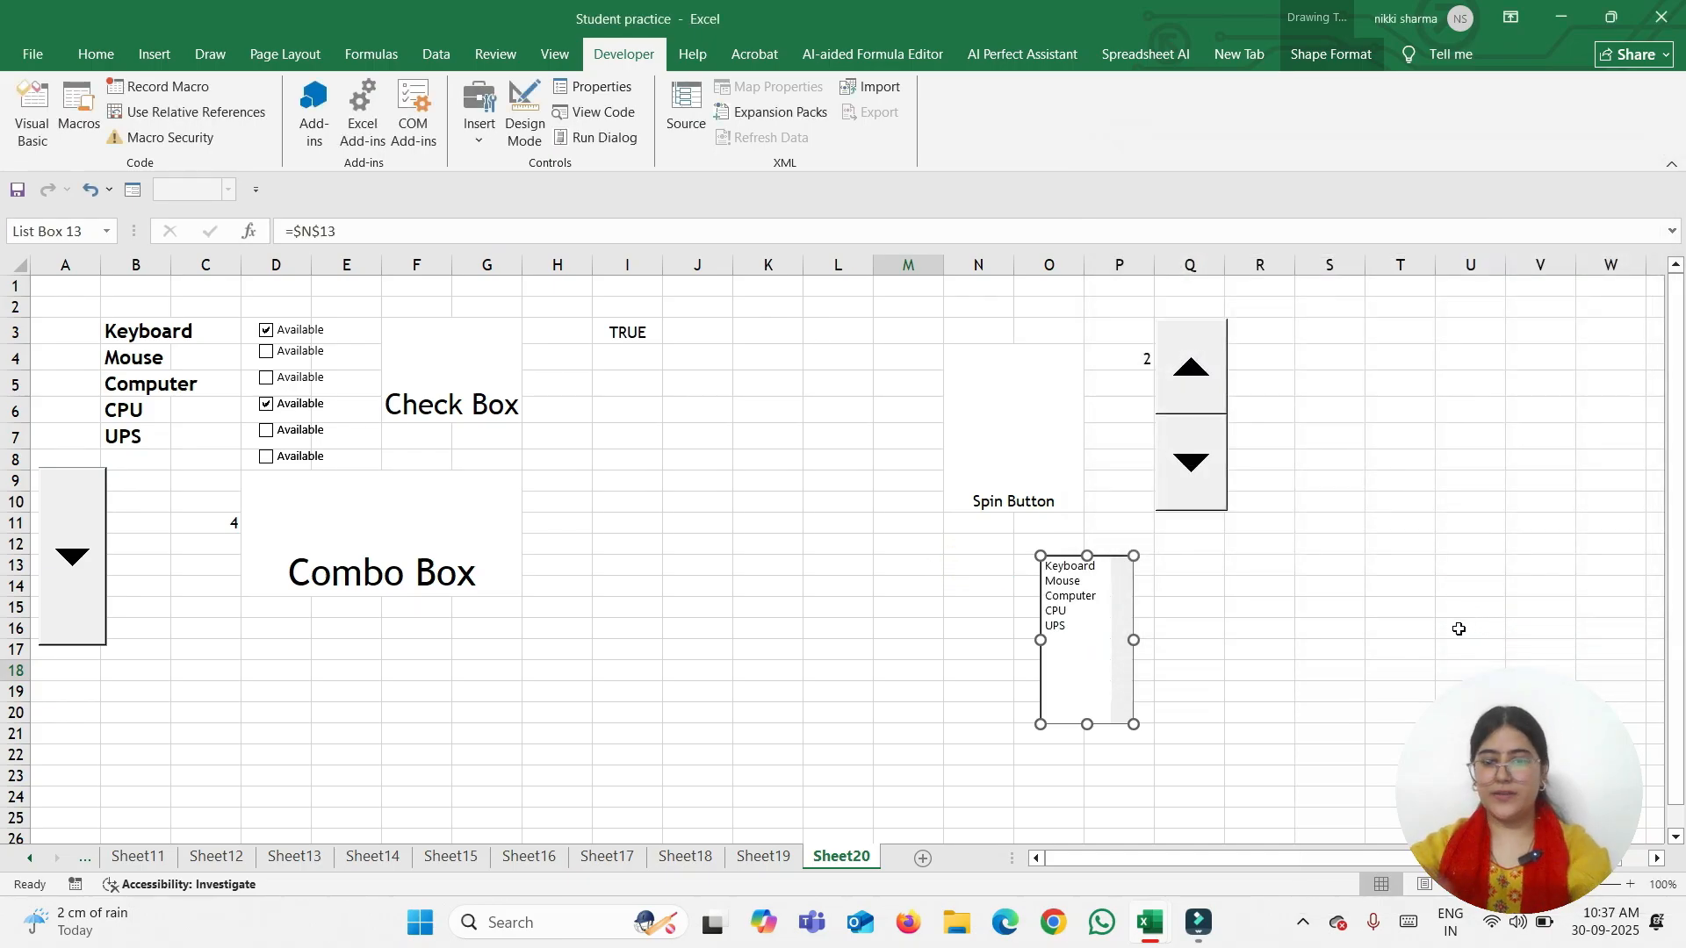
# Pick Keyboard in the list box so N13 shows 1, and choose the second combo box item
pyautogui.click(1259, 651)
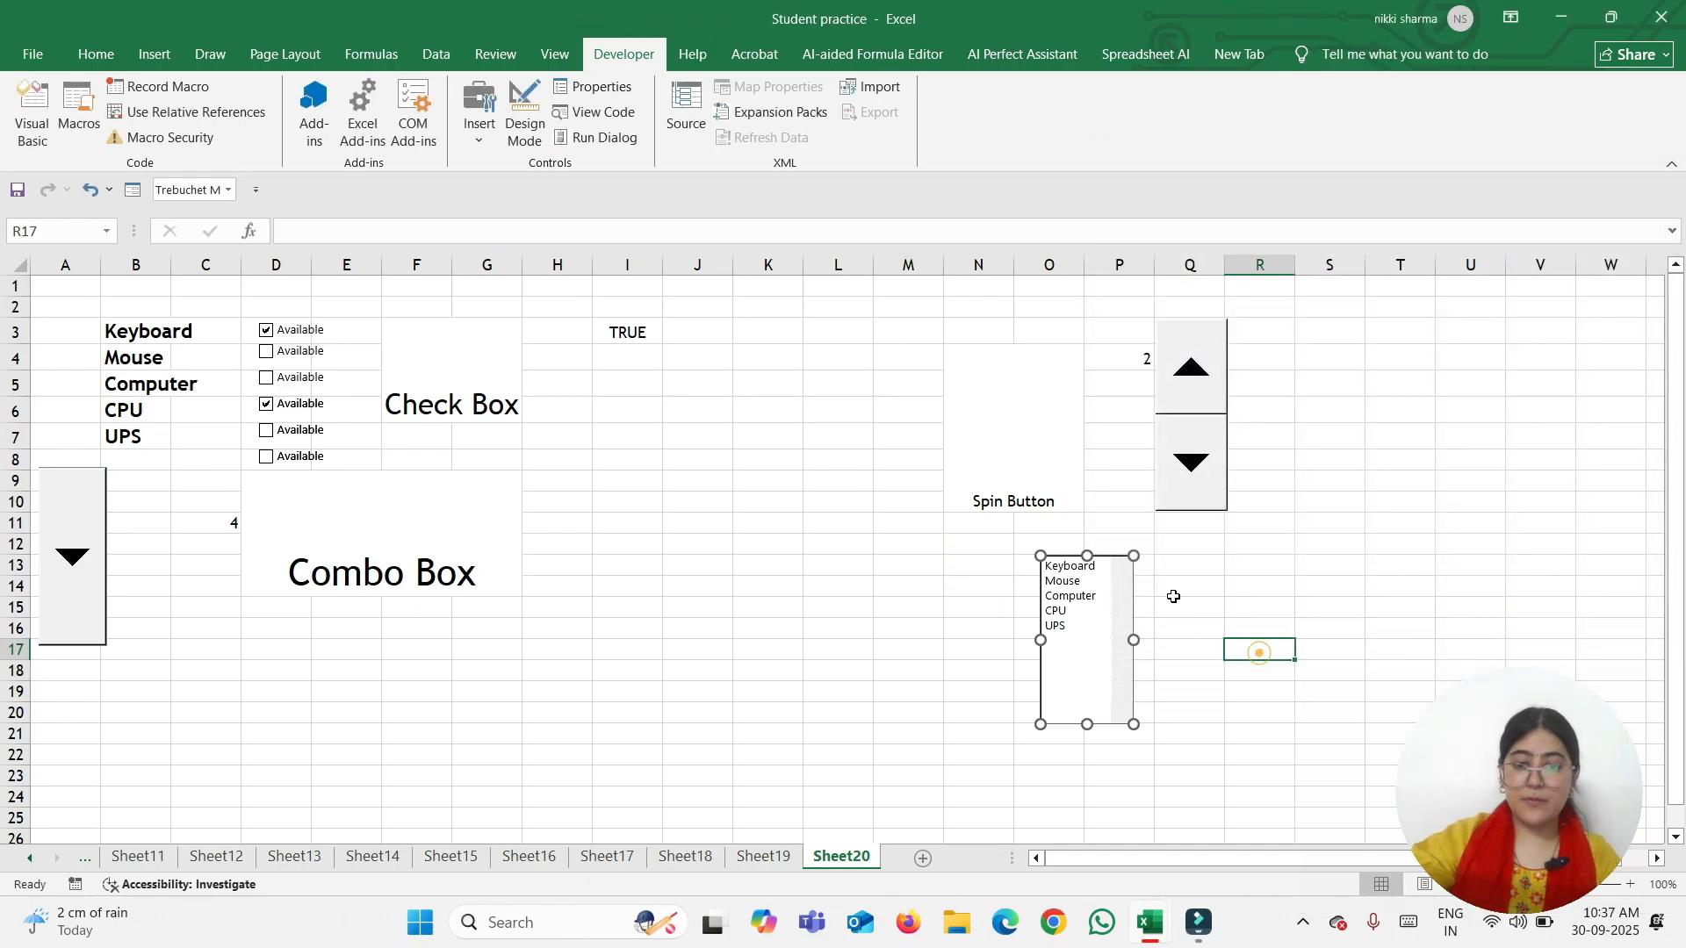
pyautogui.click(1073, 566)
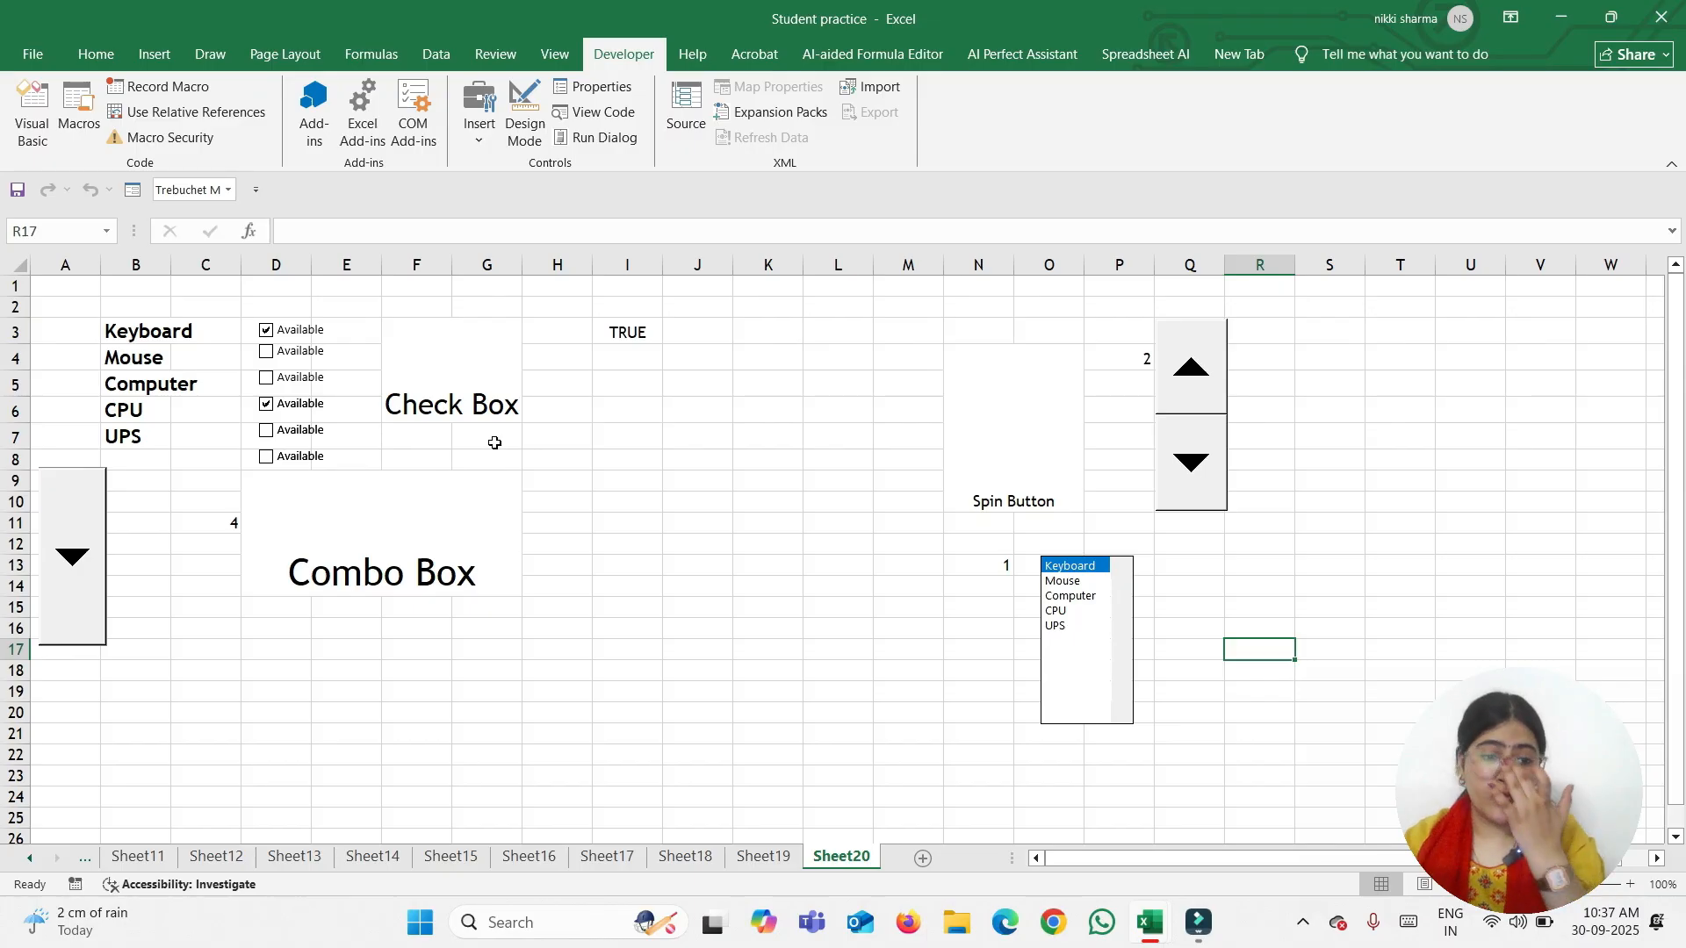
pyautogui.click(72, 556)
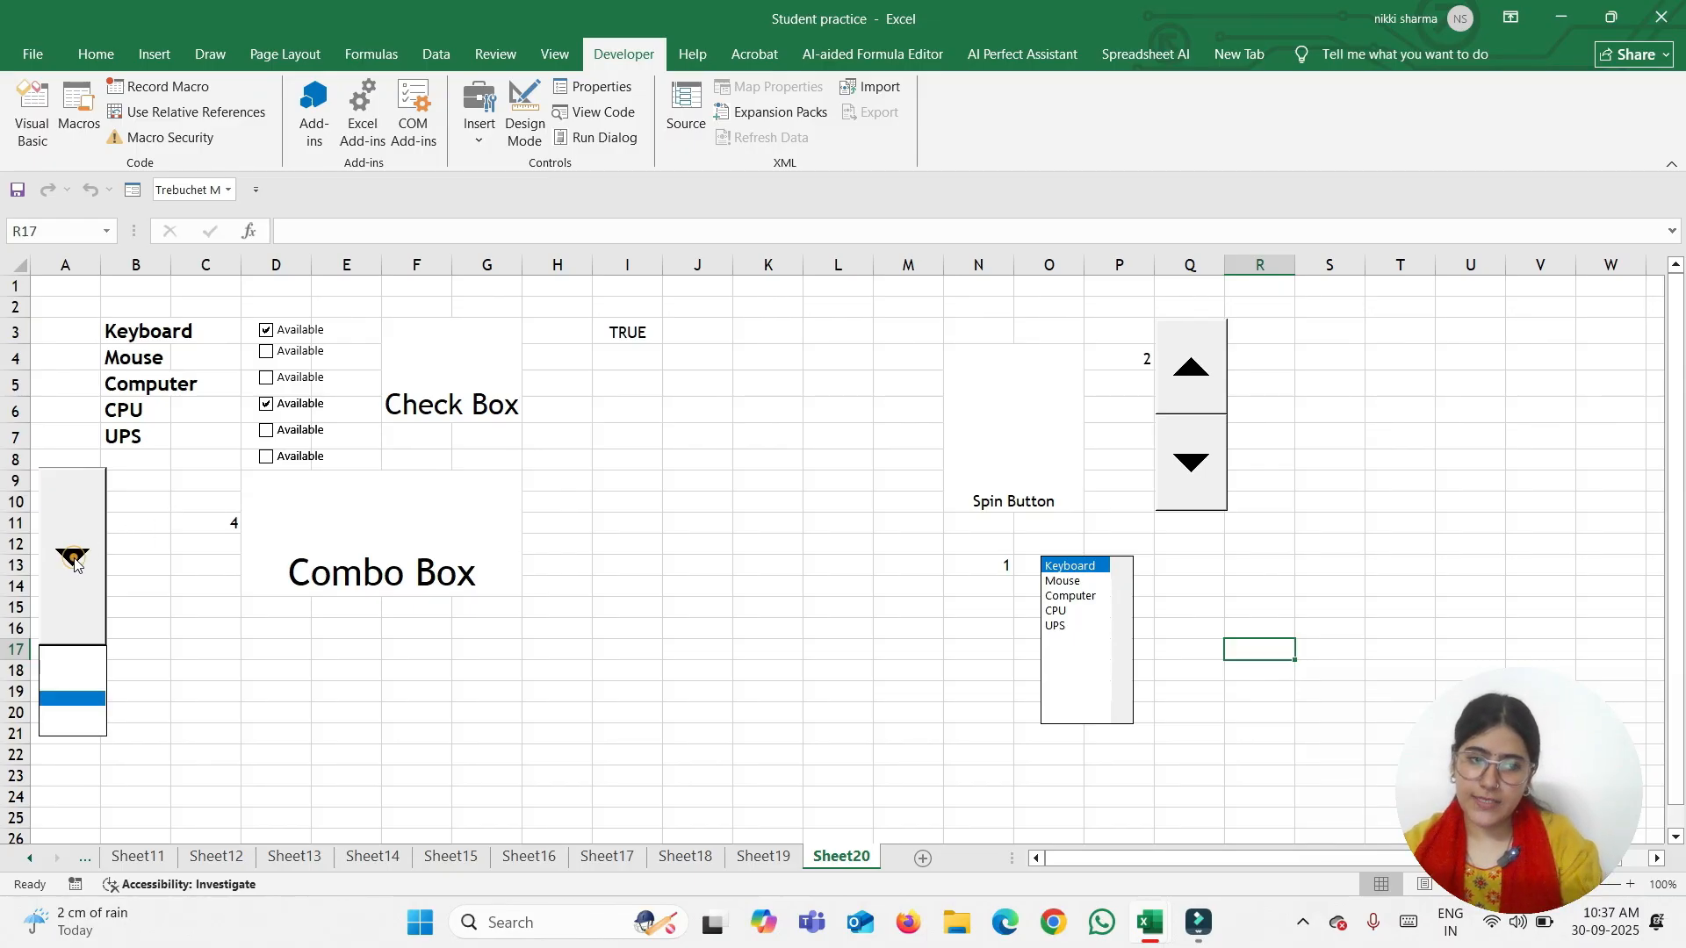
pyautogui.click(59, 673)
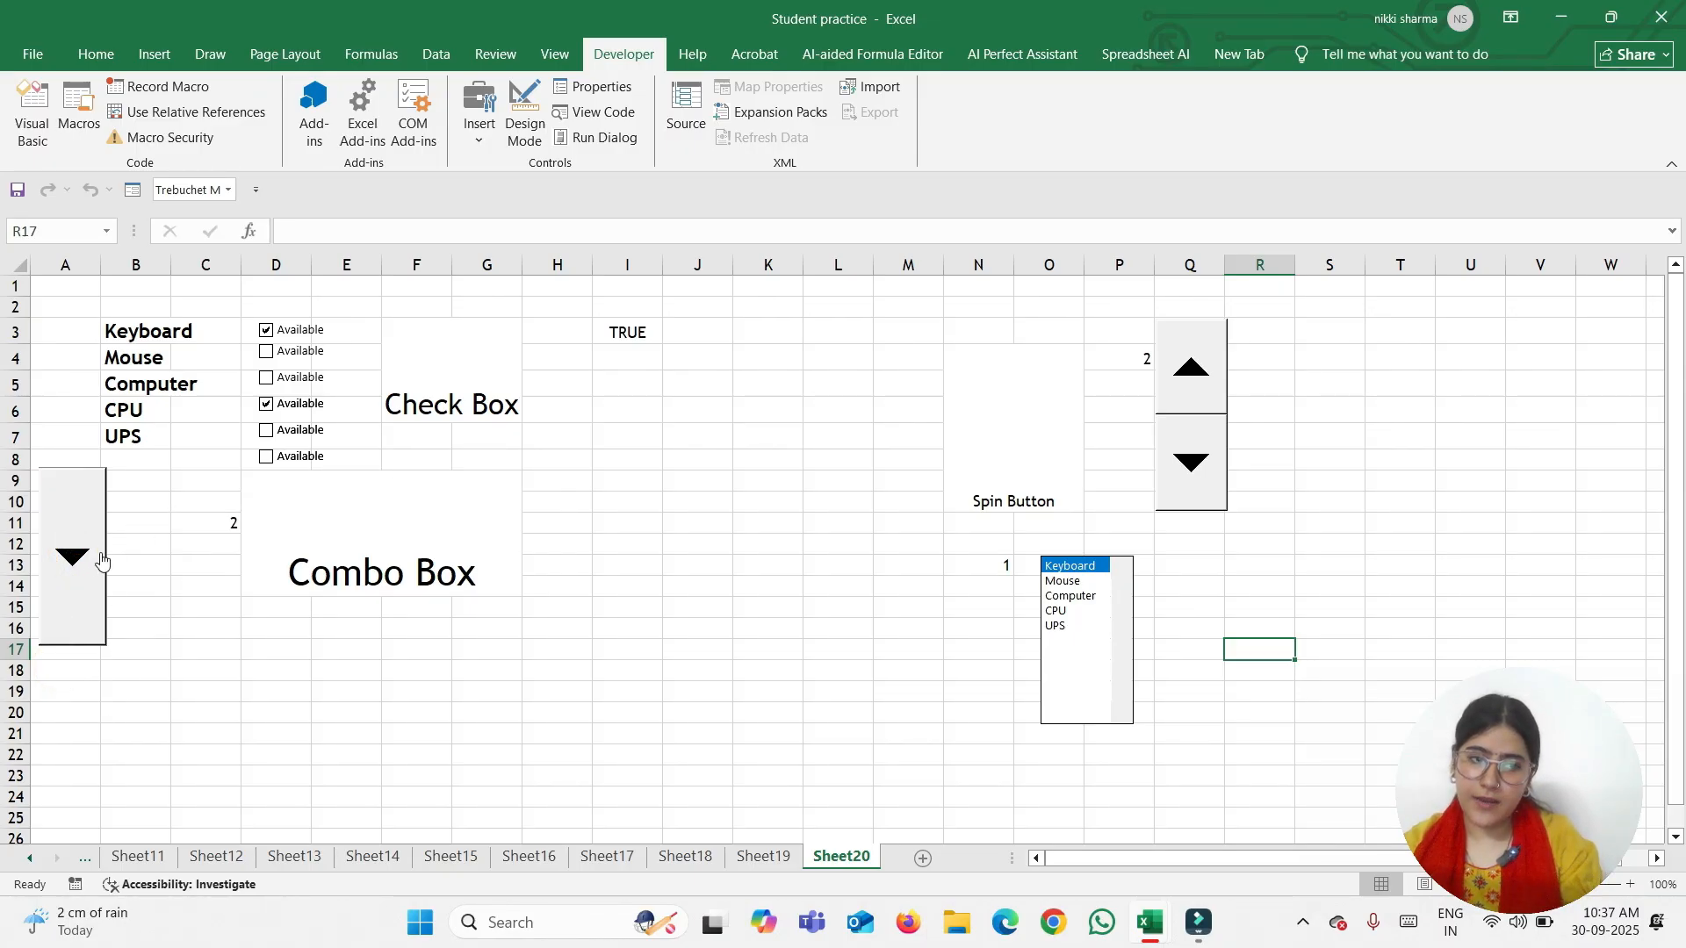
pyautogui.click(83, 555)
pyautogui.click(48, 670)
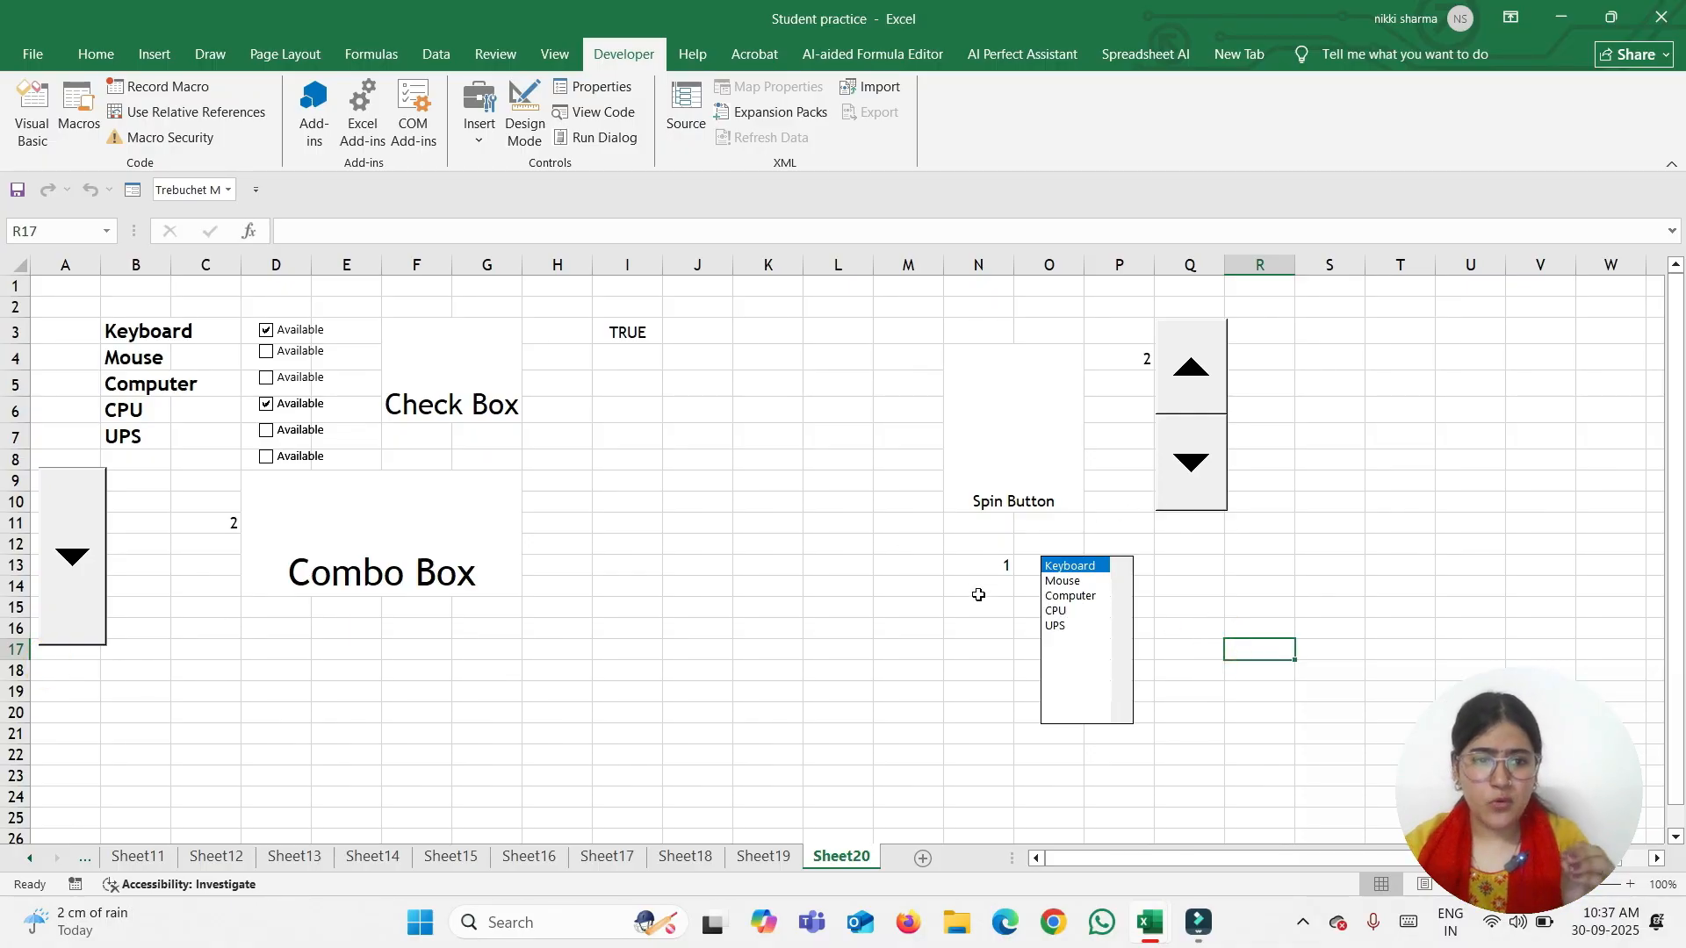
# Open the insertable controls list again and select the cells in column Q beside the list box
pyautogui.click(479, 119)
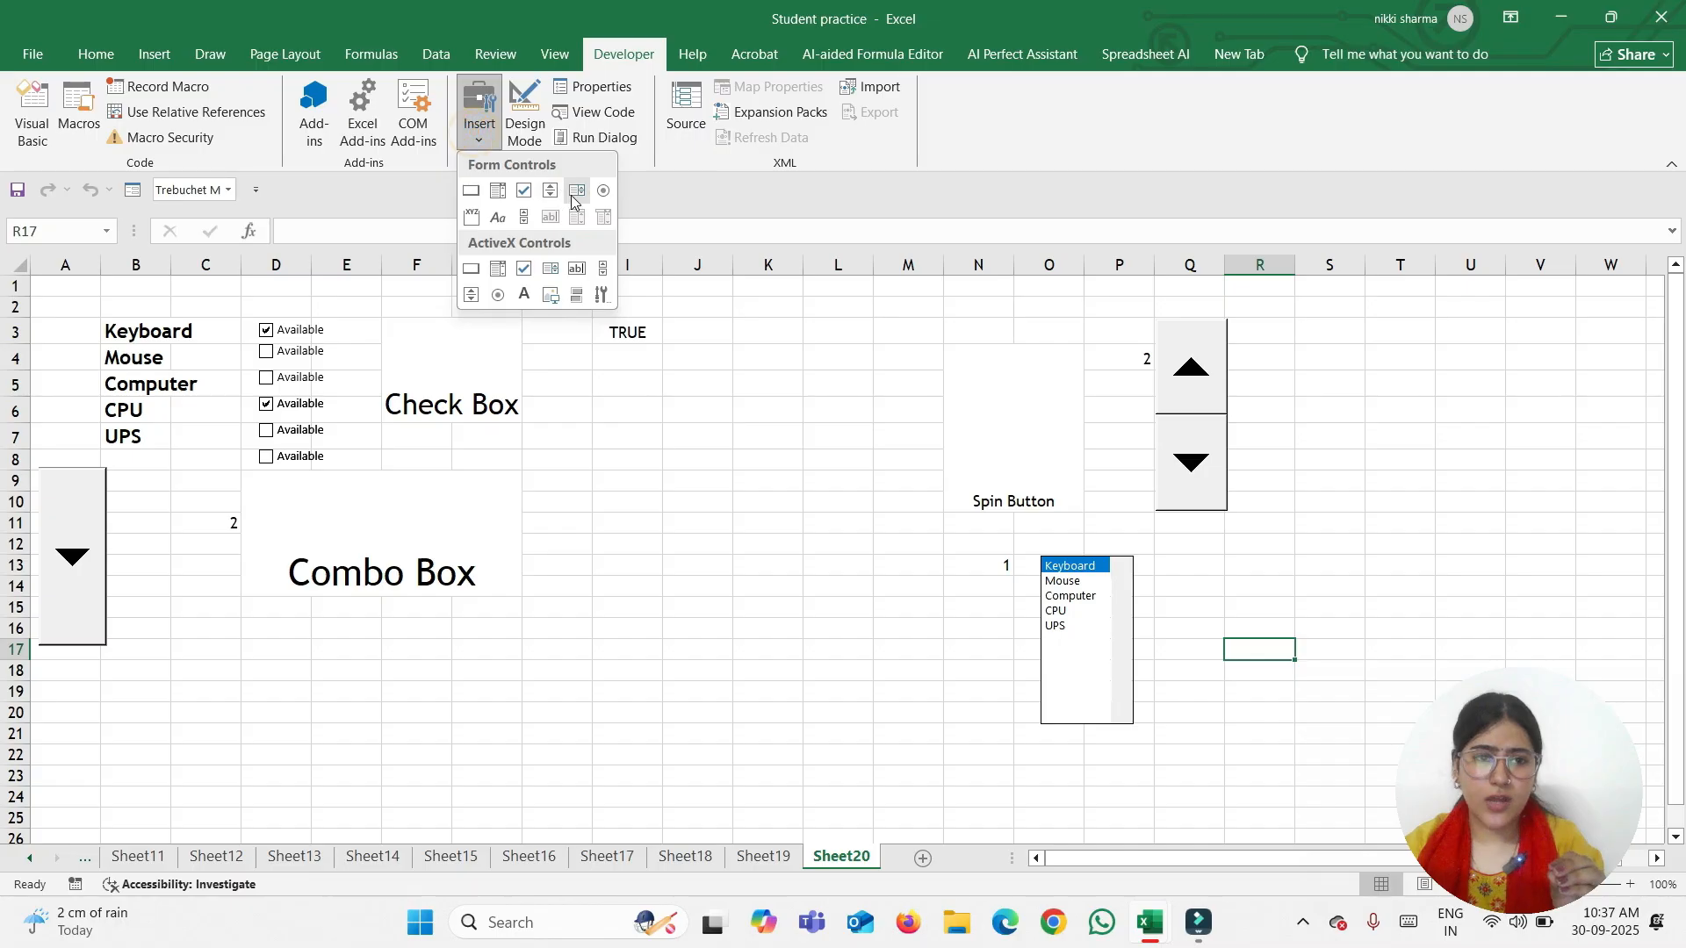
pyautogui.click(575, 192)
pyautogui.moveTo(1189, 565); pyautogui.dragTo(1220, 702)
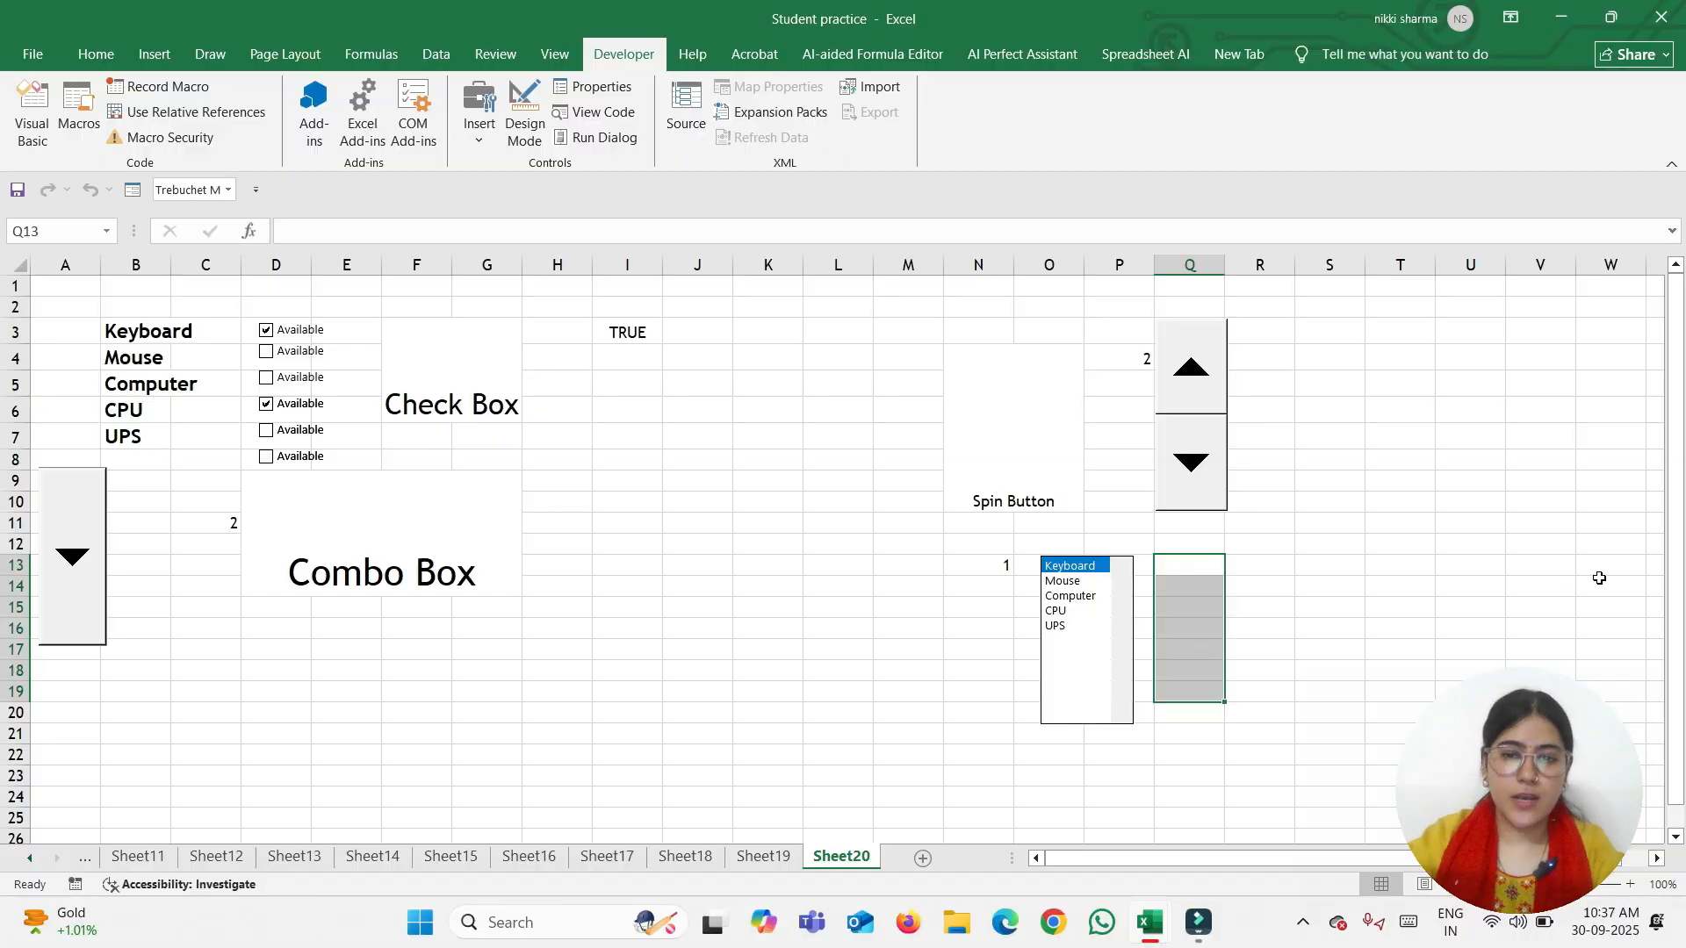
# Merge Q14:R17 and type the caption 'List Box' into it
pyautogui.click(1300, 671)
pyautogui.click(1196, 578)
pyautogui.click(1273, 641)
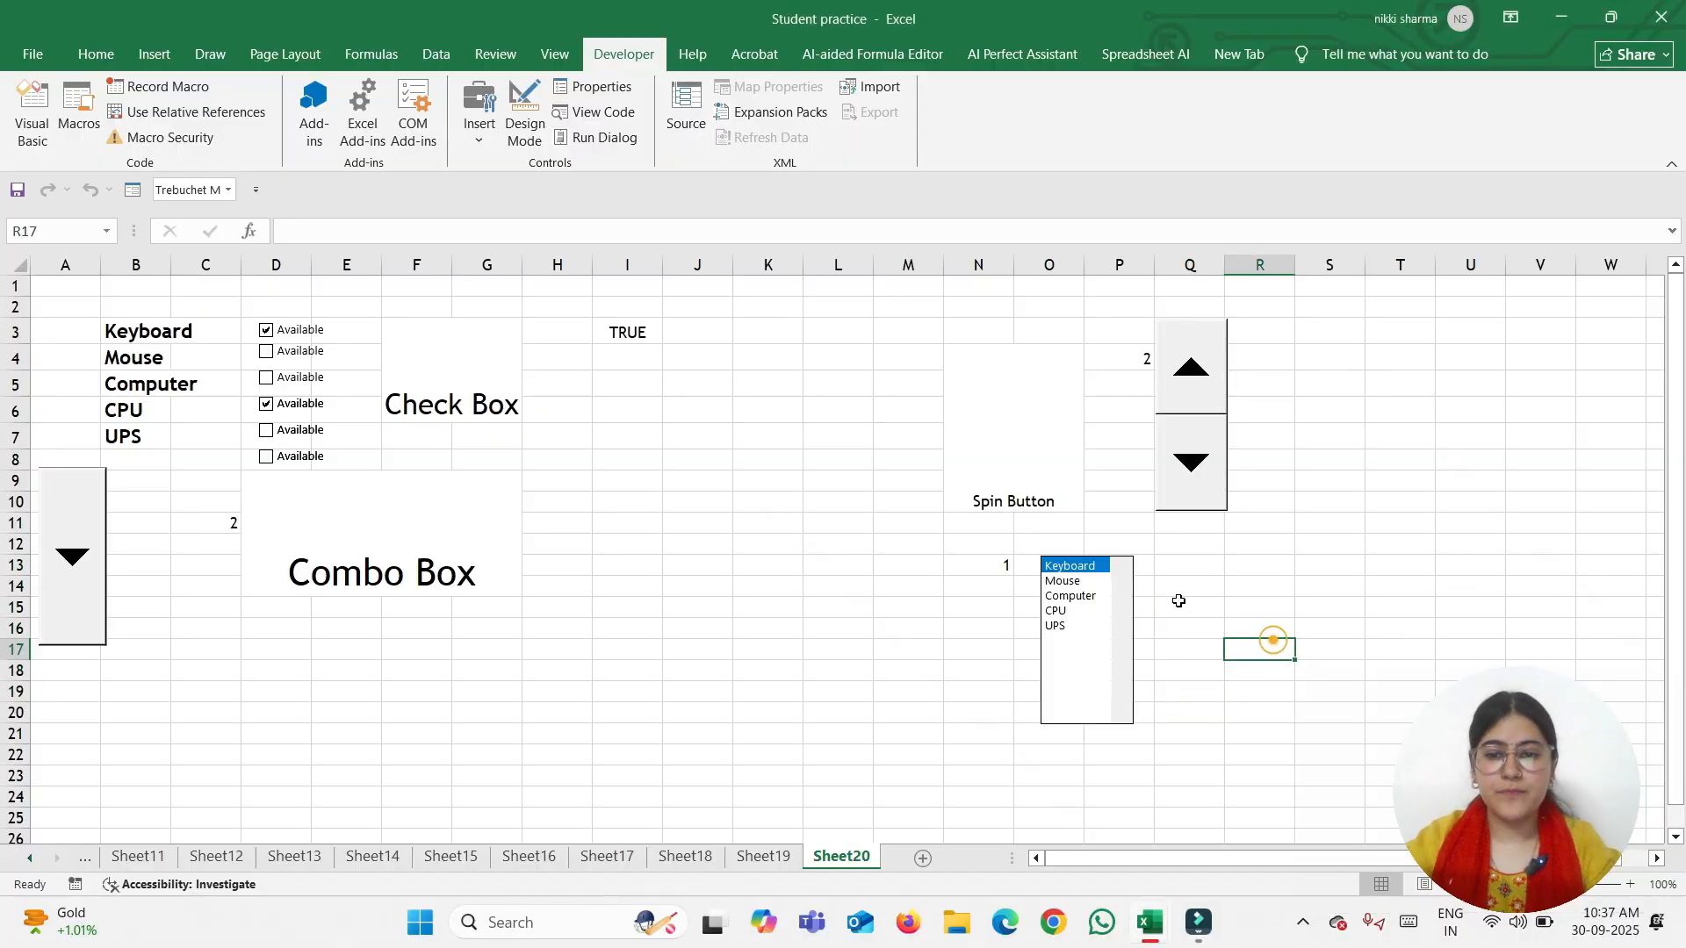
pyautogui.moveTo(1185, 591); pyautogui.dragTo(1275, 640)
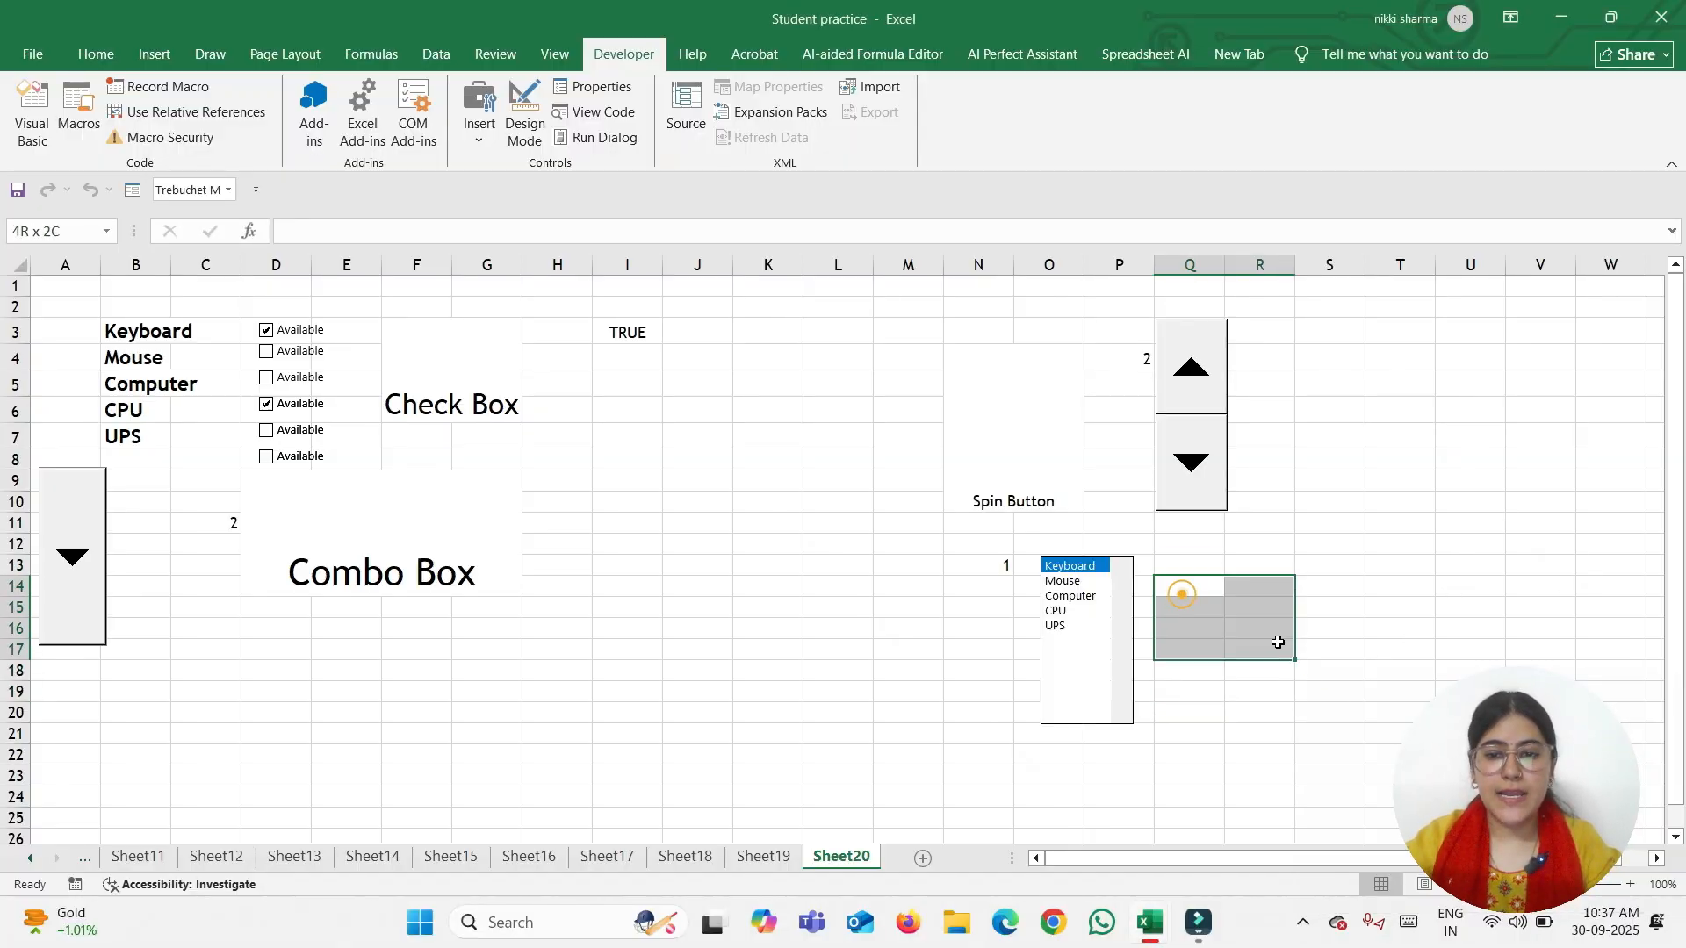
pyautogui.click(95, 54)
pyautogui.click(528, 129)
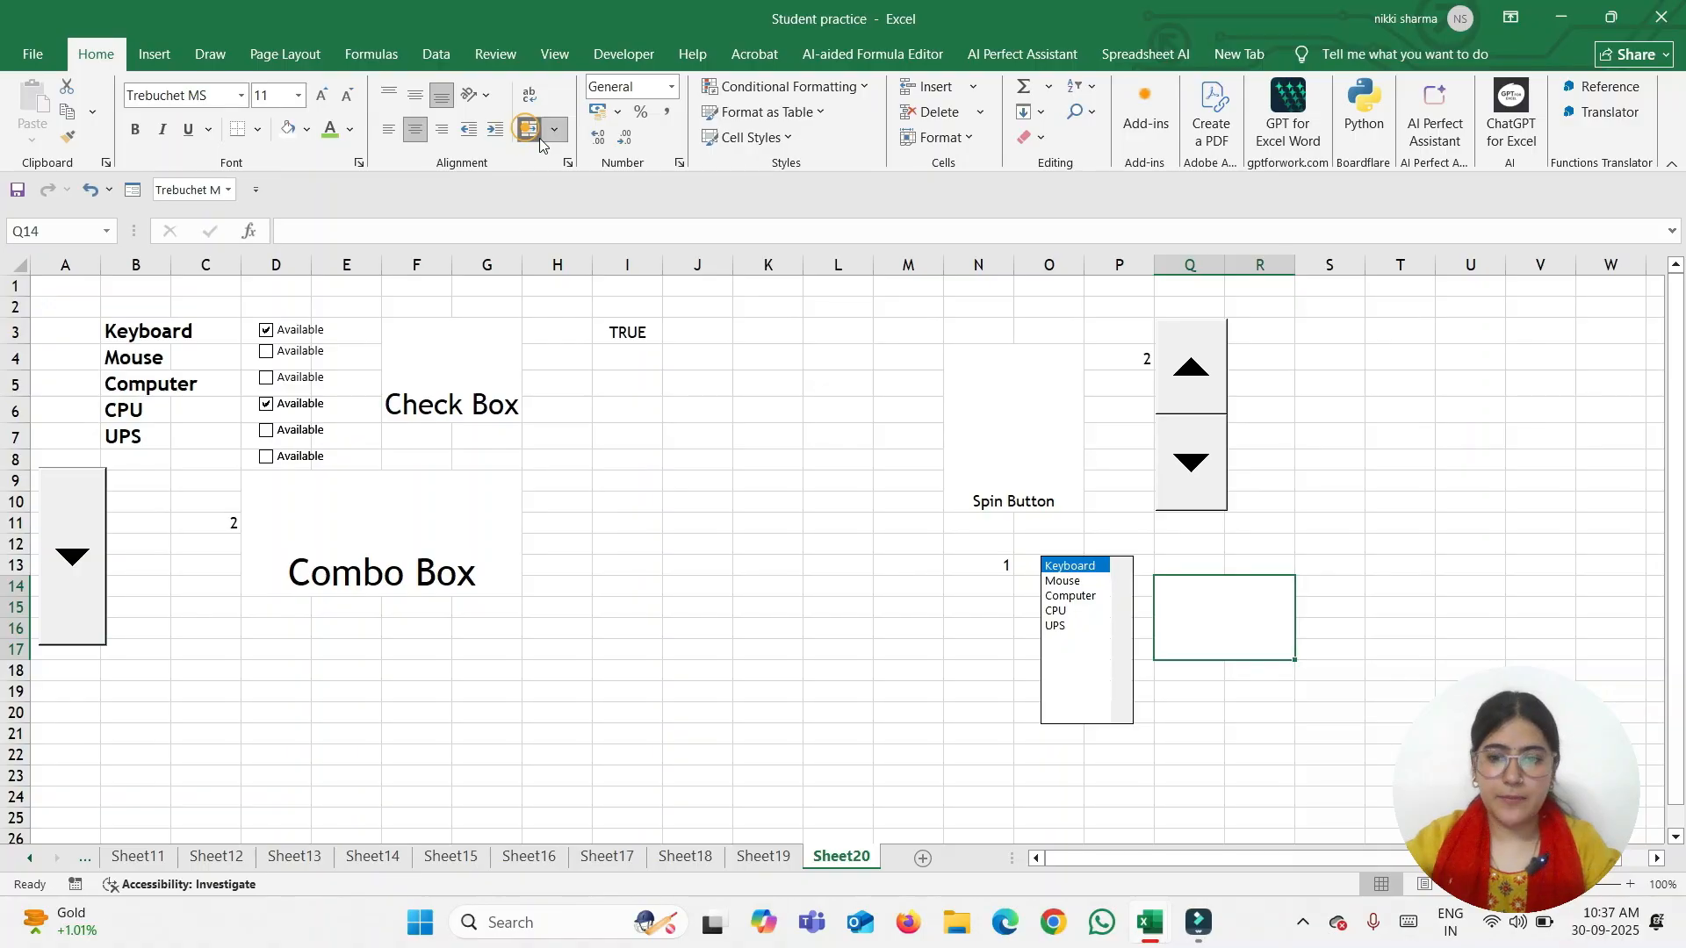
pyautogui.write('List')
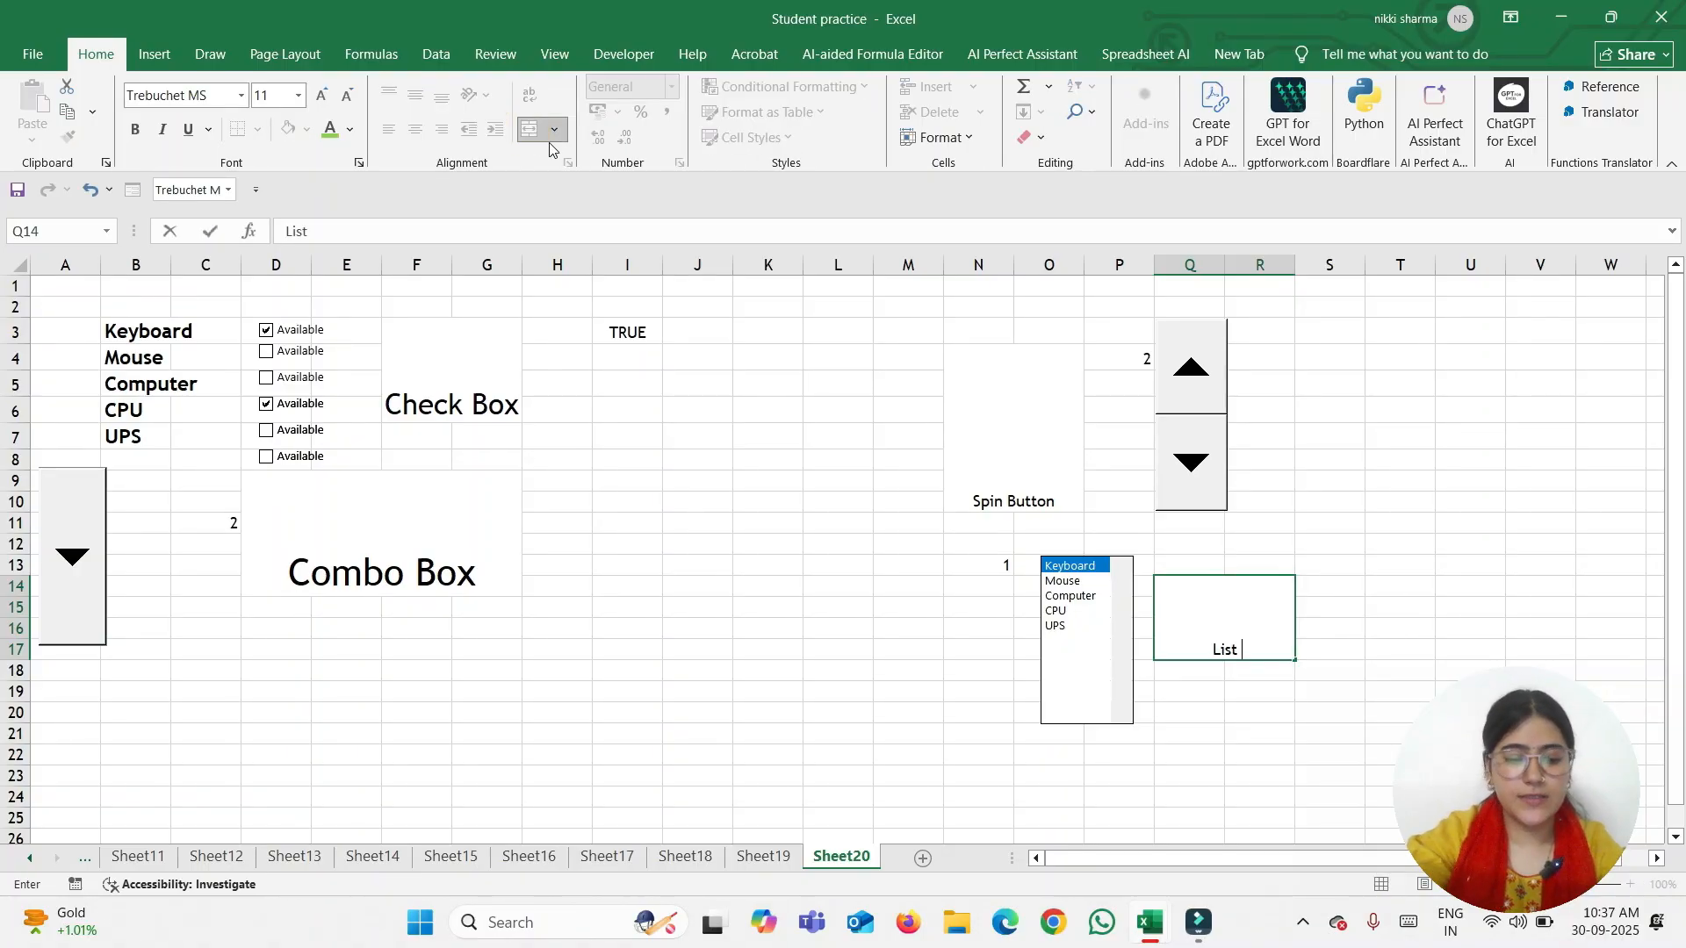
pyautogui.write(' Box')
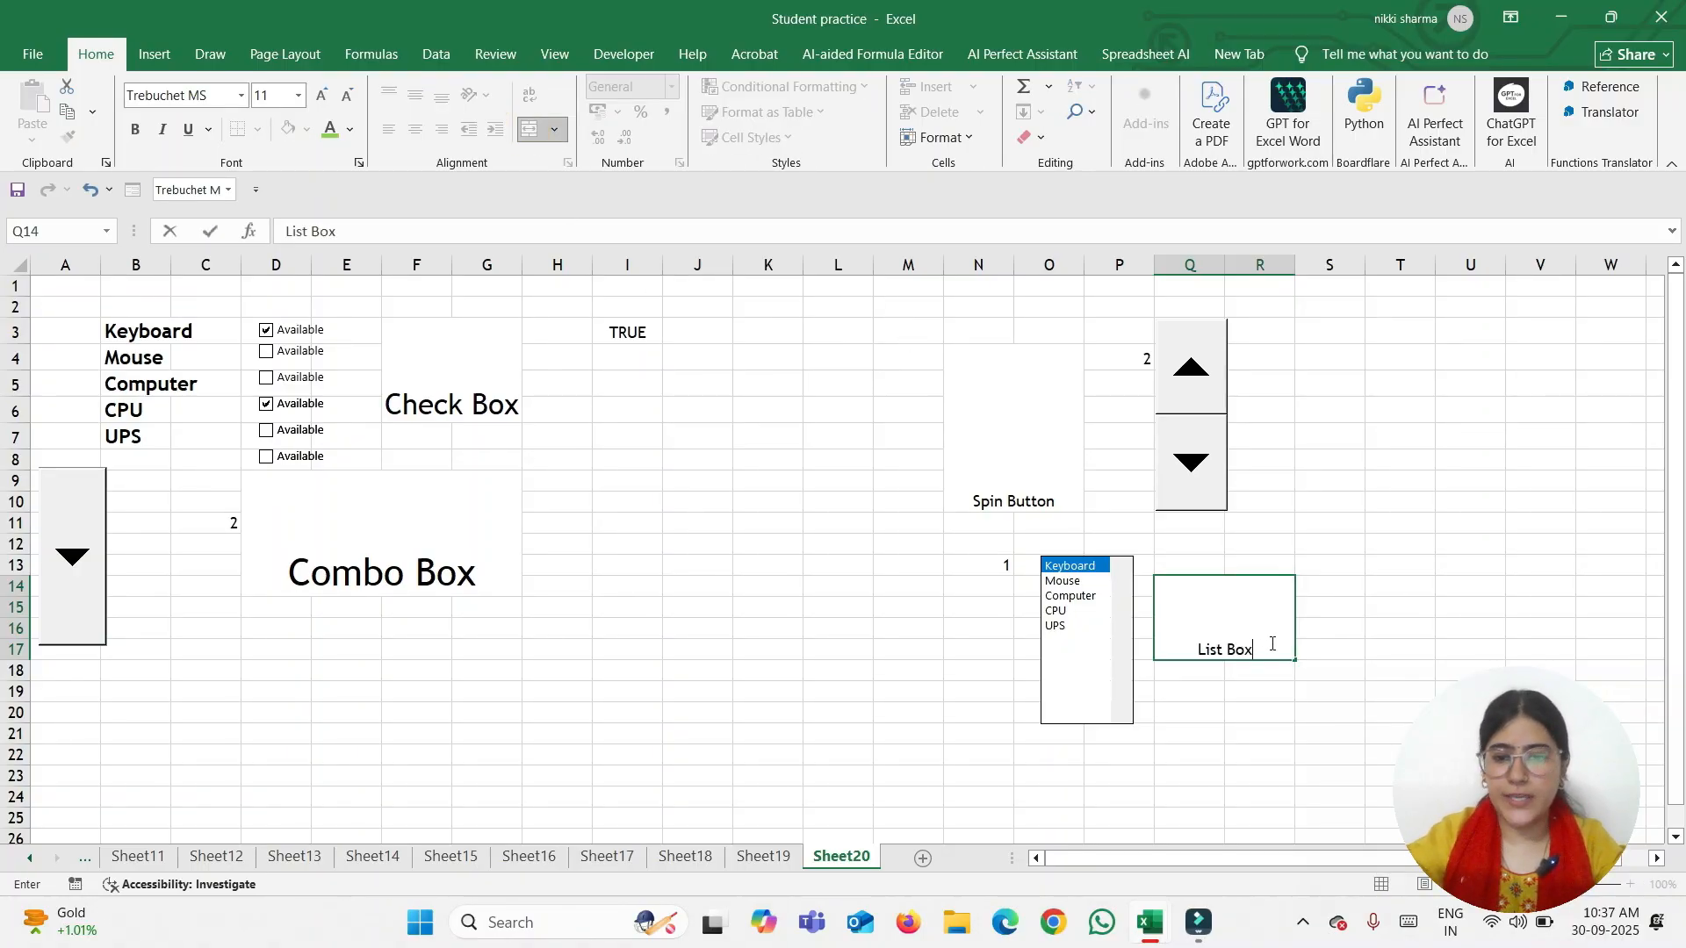
# Set the 'List Box' heading to font size 20
pyautogui.tripleClick(1269, 642)
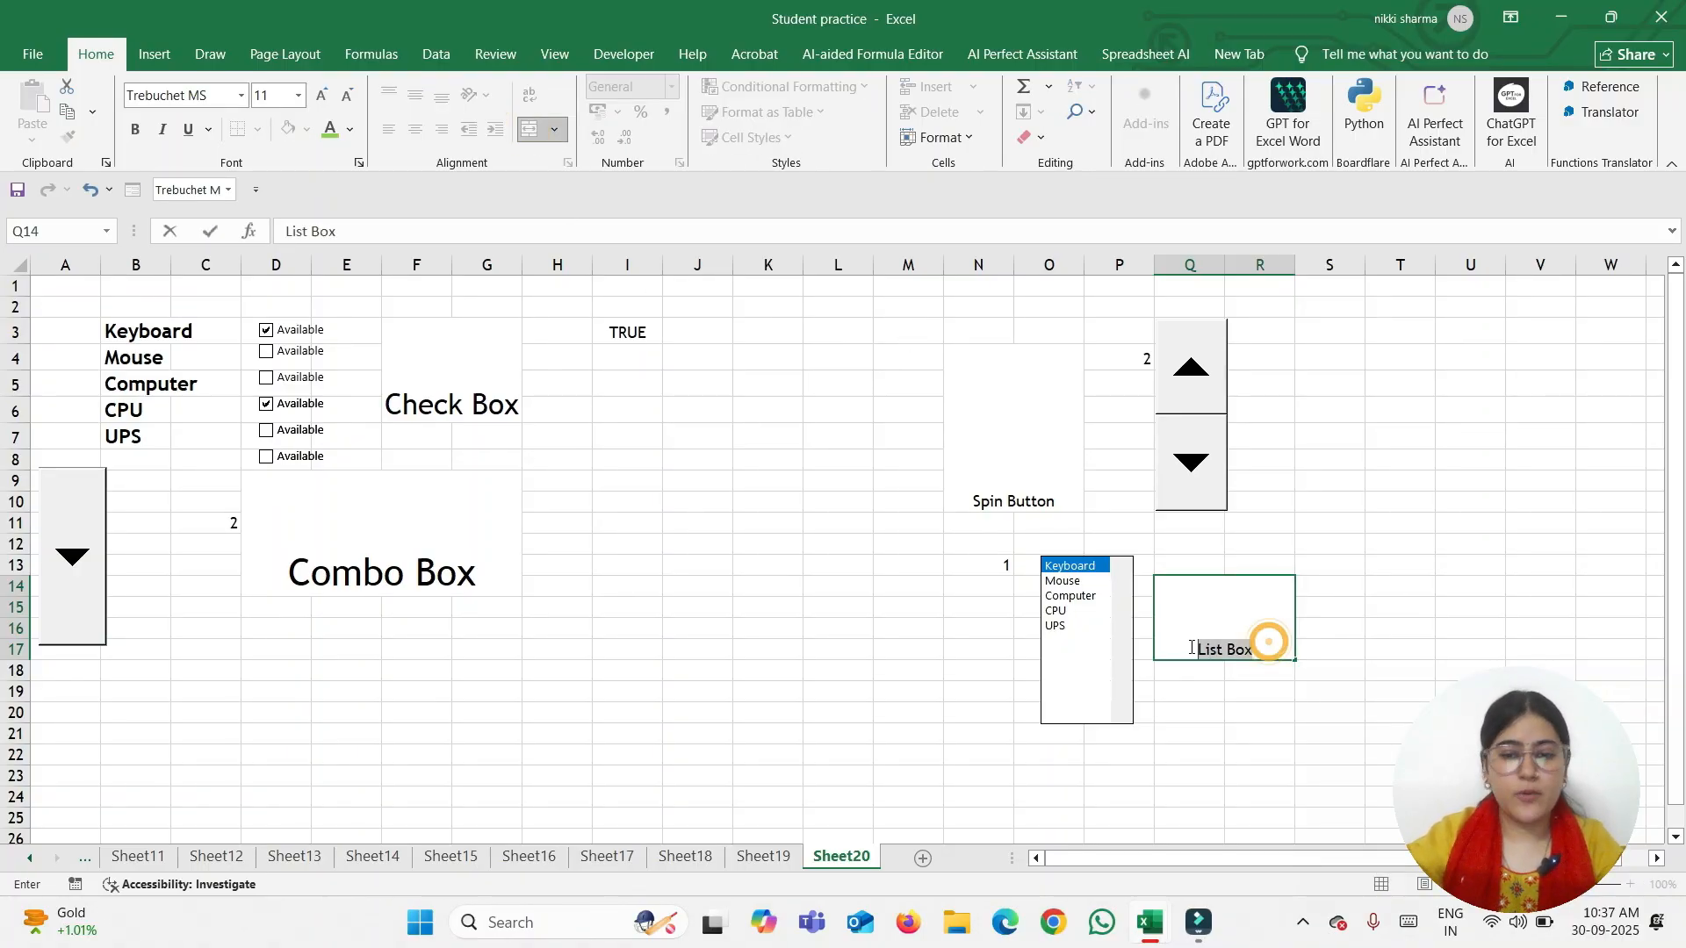
pyautogui.click(300, 98)
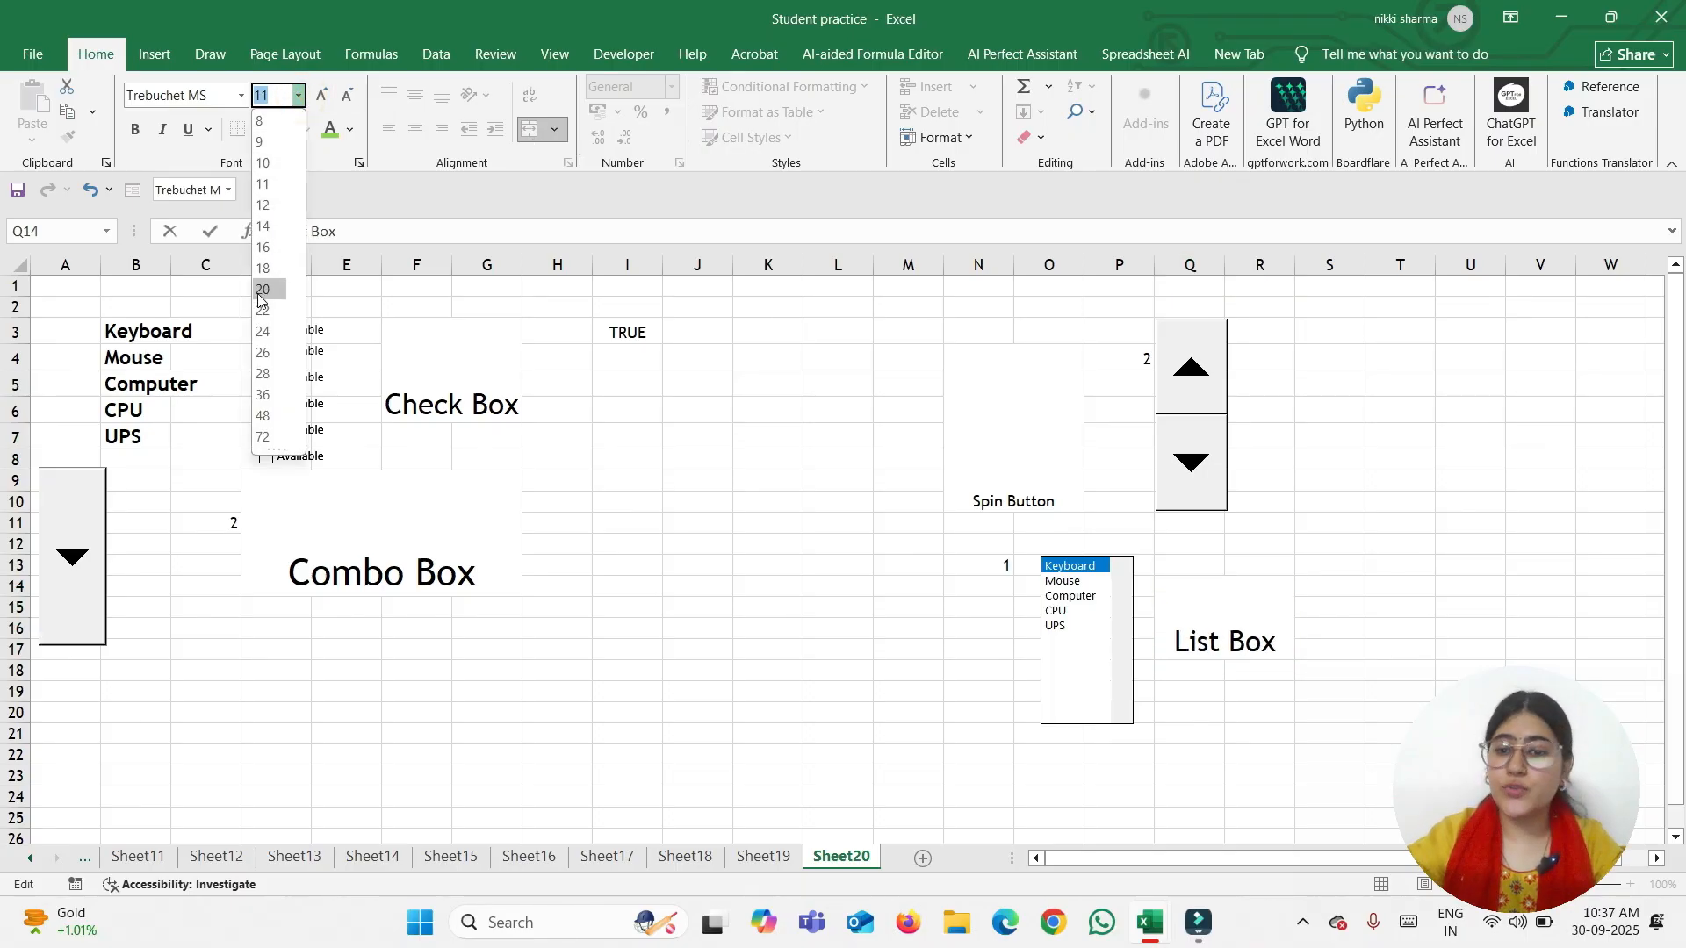
pyautogui.click(257, 294)
pyautogui.click(729, 734)
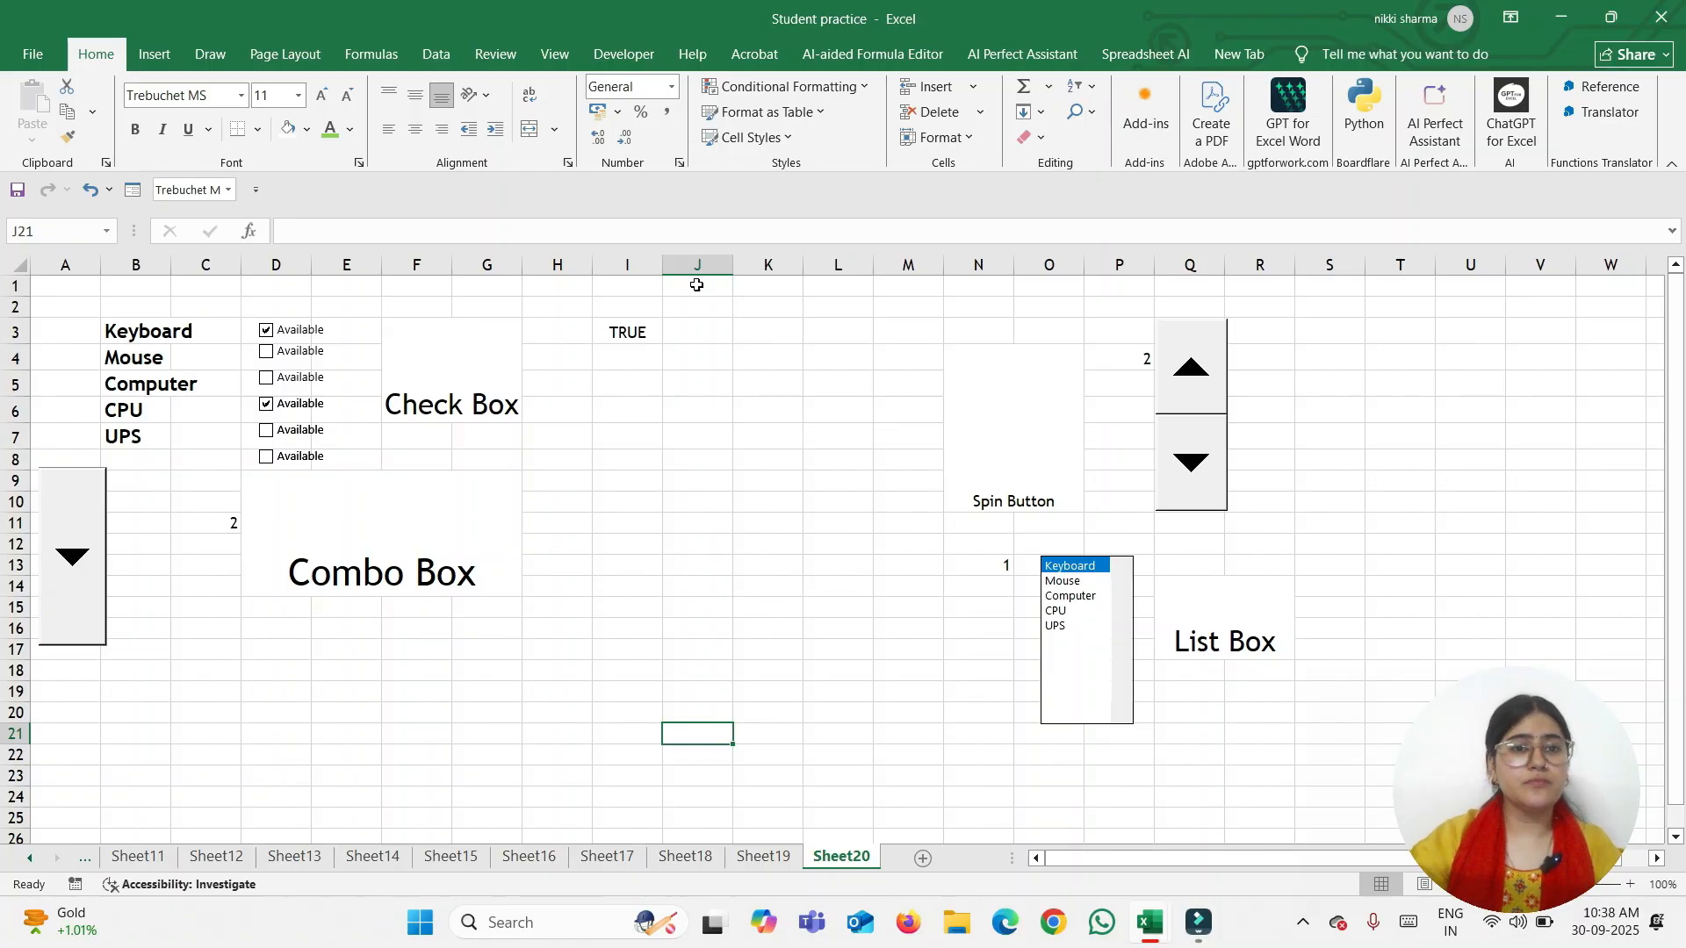
# Draw a form-control option button in cell J3 and test switching it on
pyautogui.click(623, 54)
pyautogui.click(478, 128)
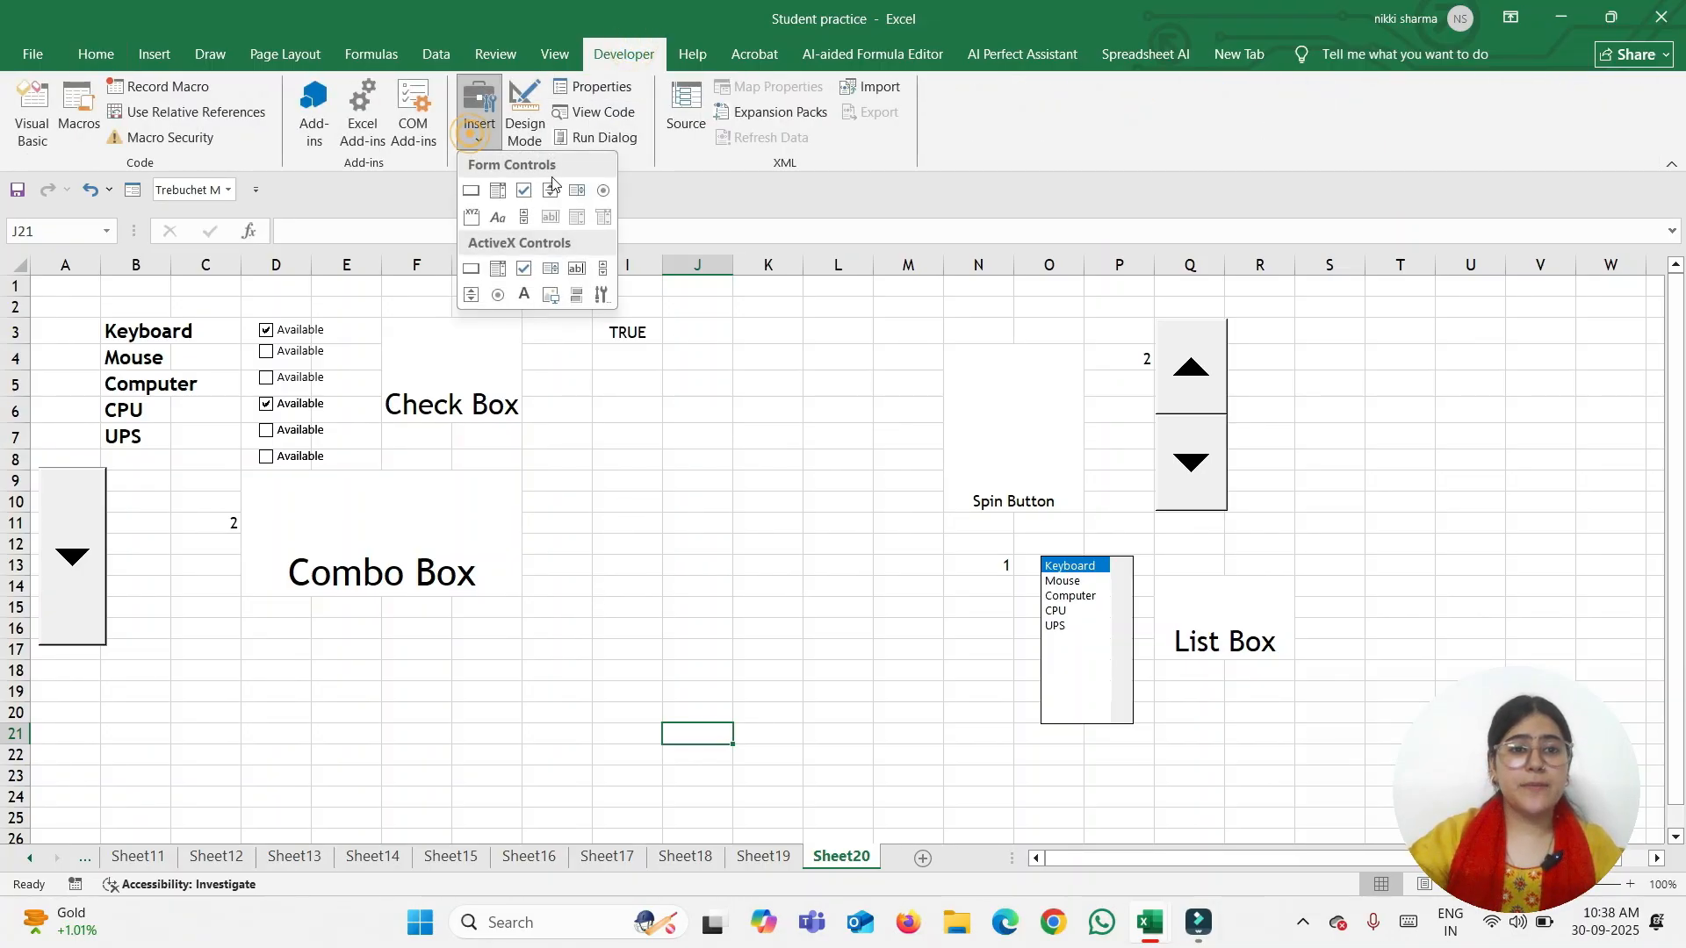
pyautogui.click(601, 192)
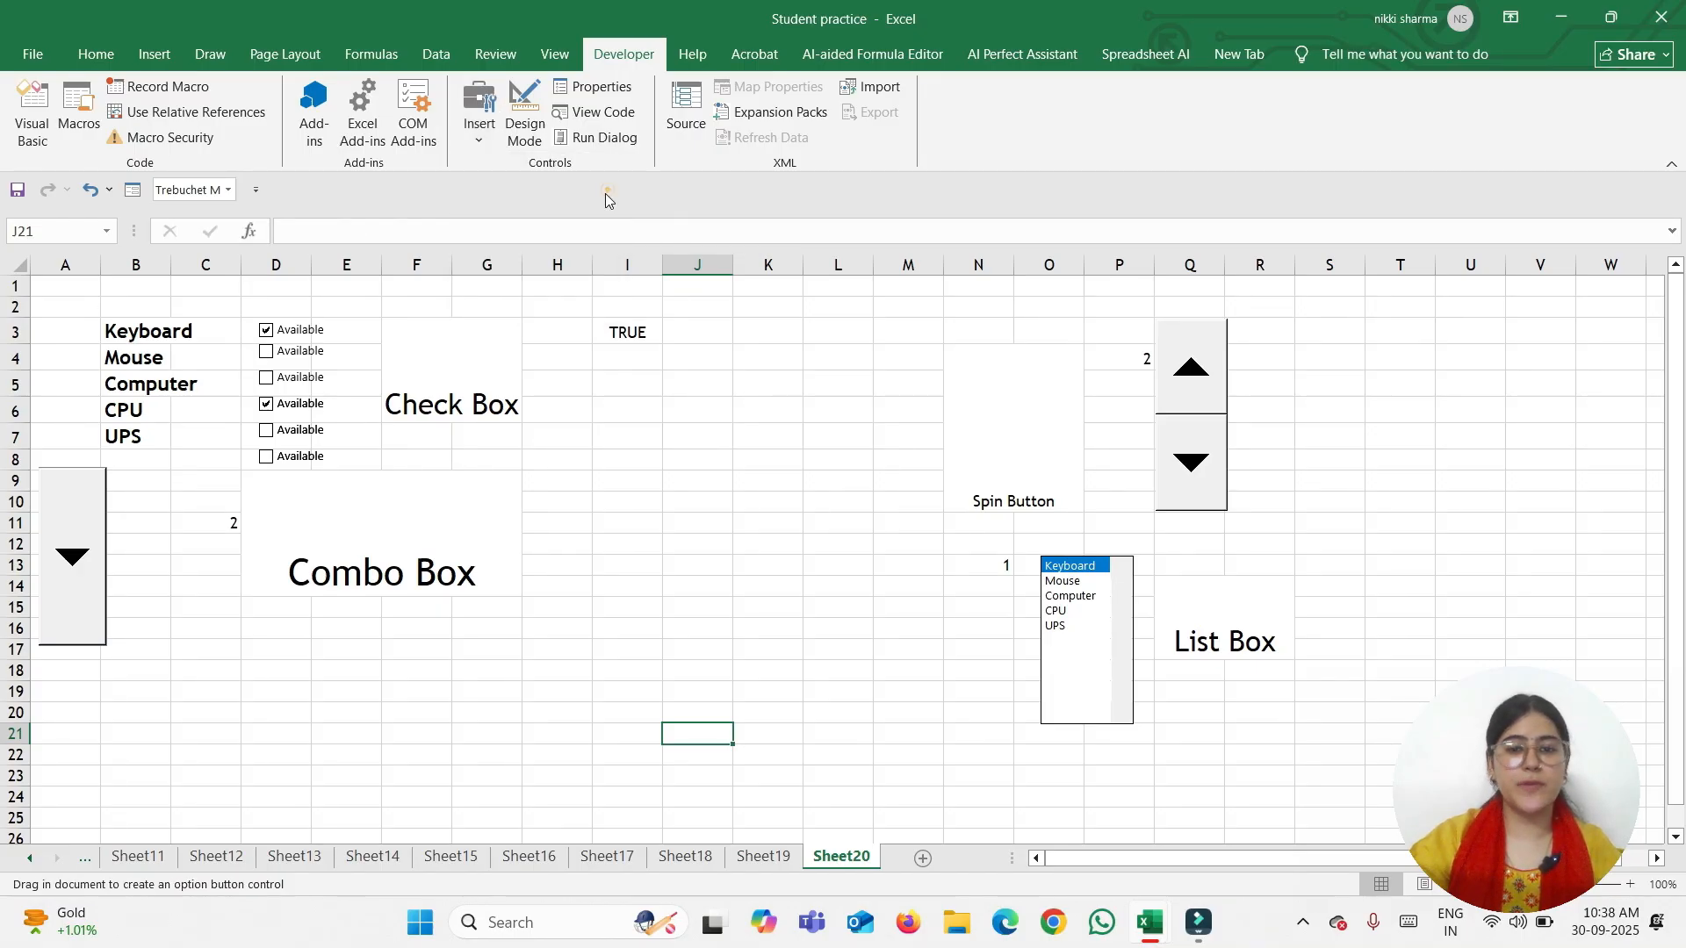
pyautogui.moveTo(682, 317); pyautogui.dragTo(711, 346)
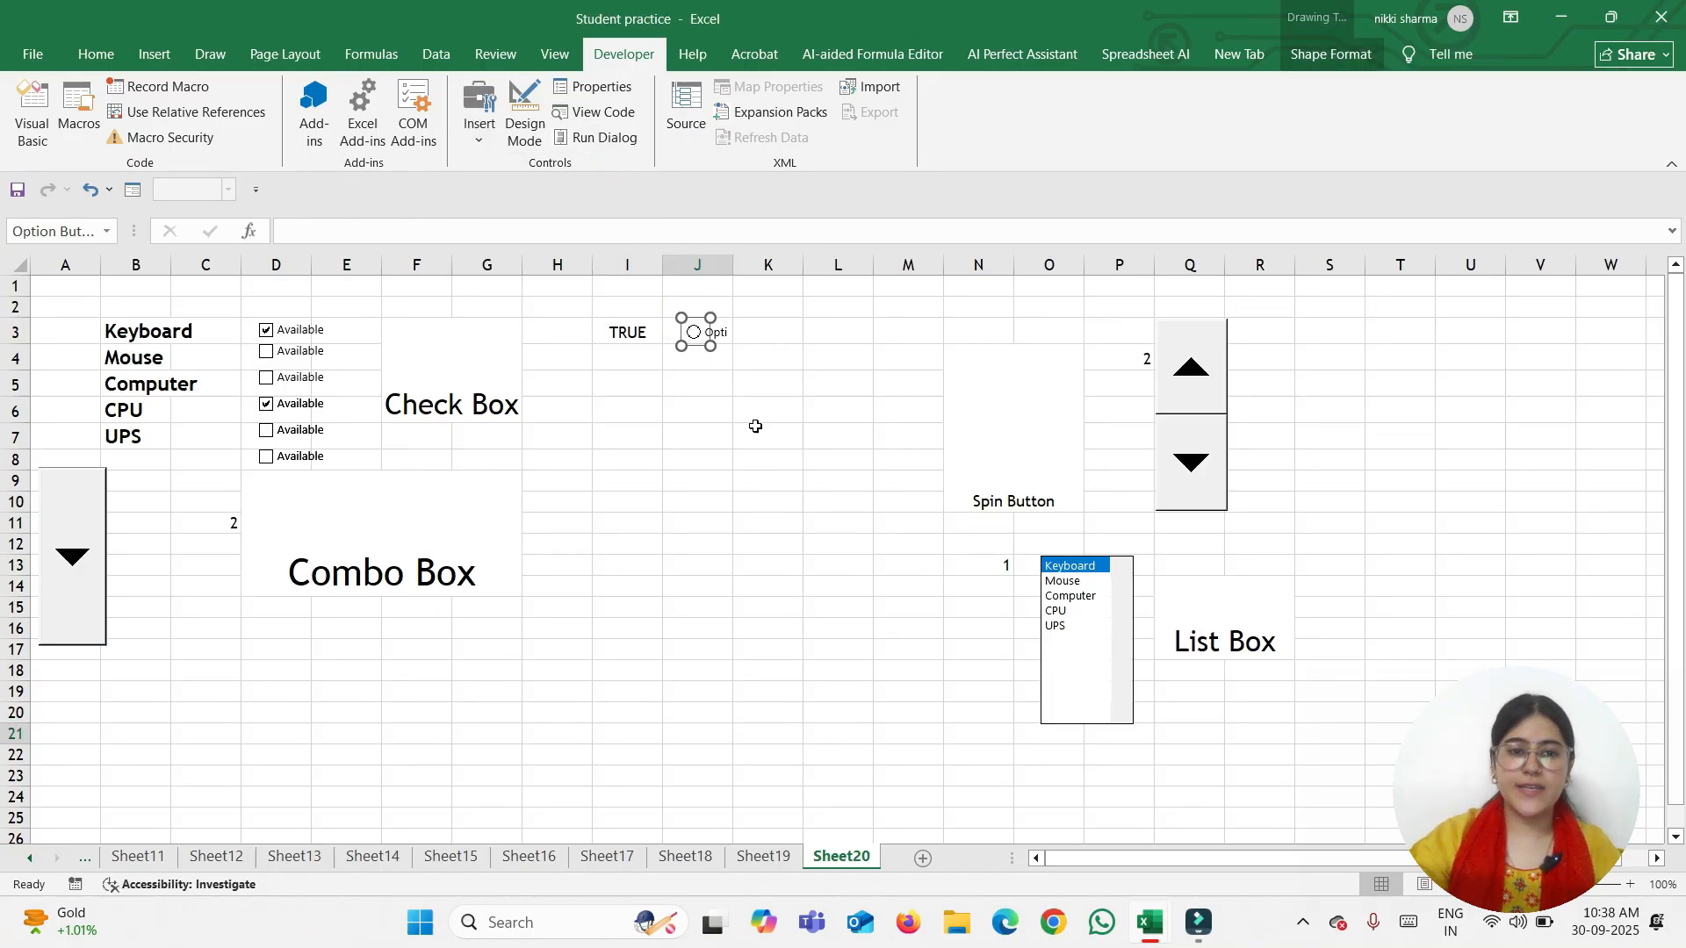
pyautogui.click(765, 382)
pyautogui.click(694, 332)
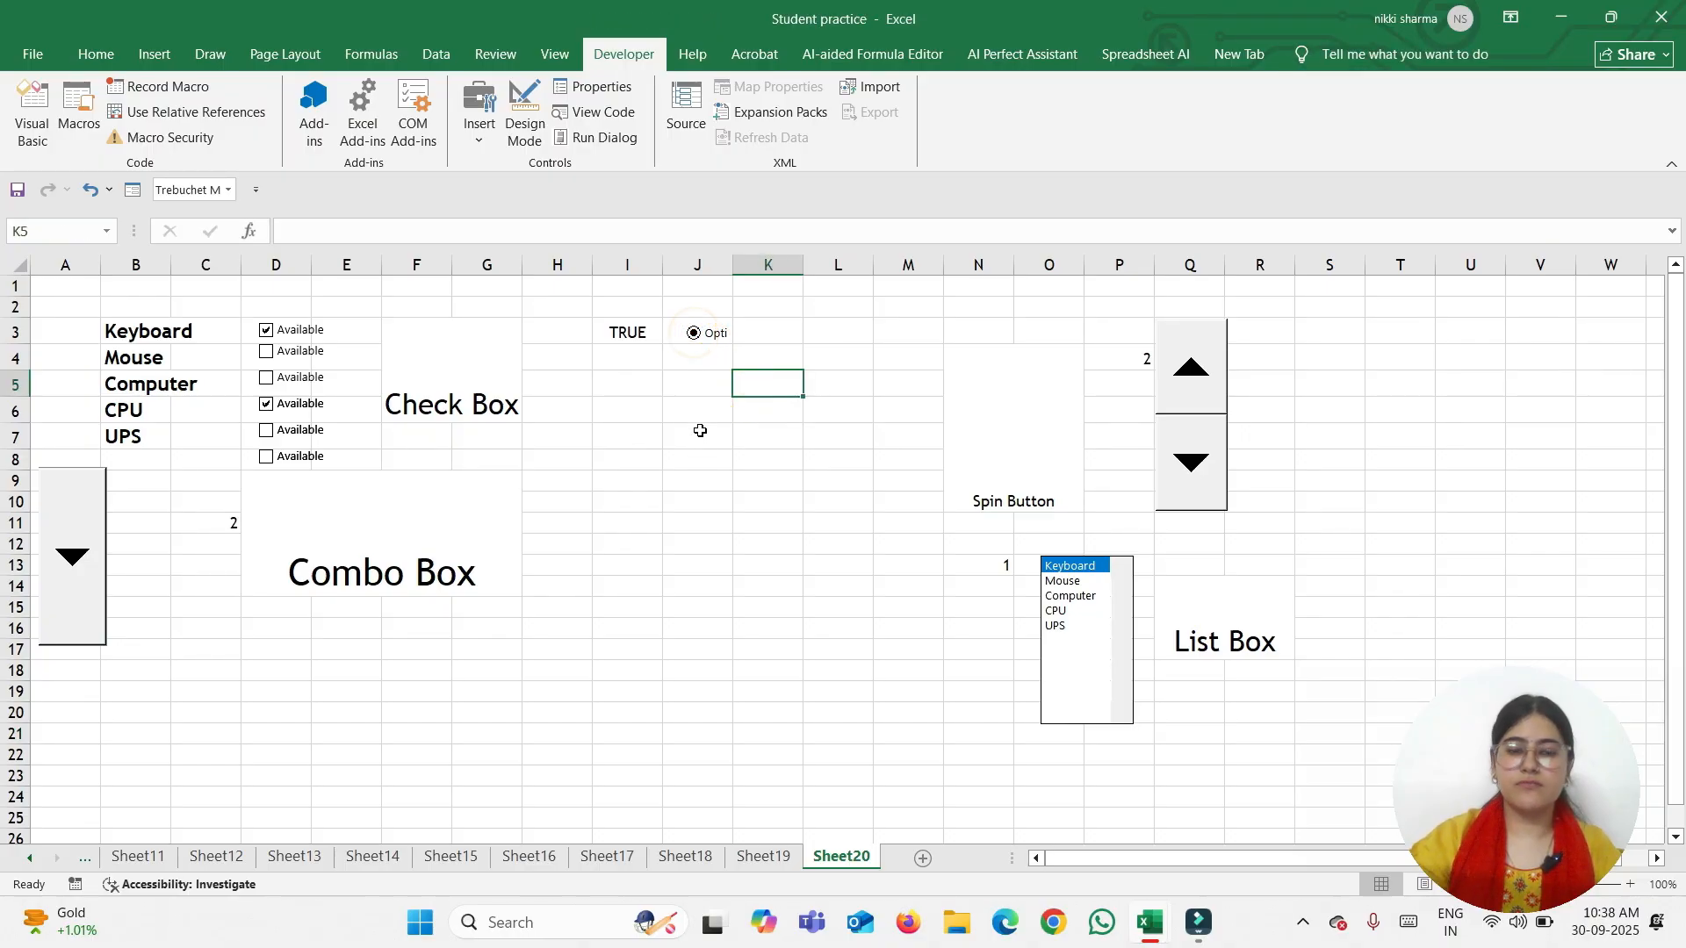
pyautogui.click(695, 339)
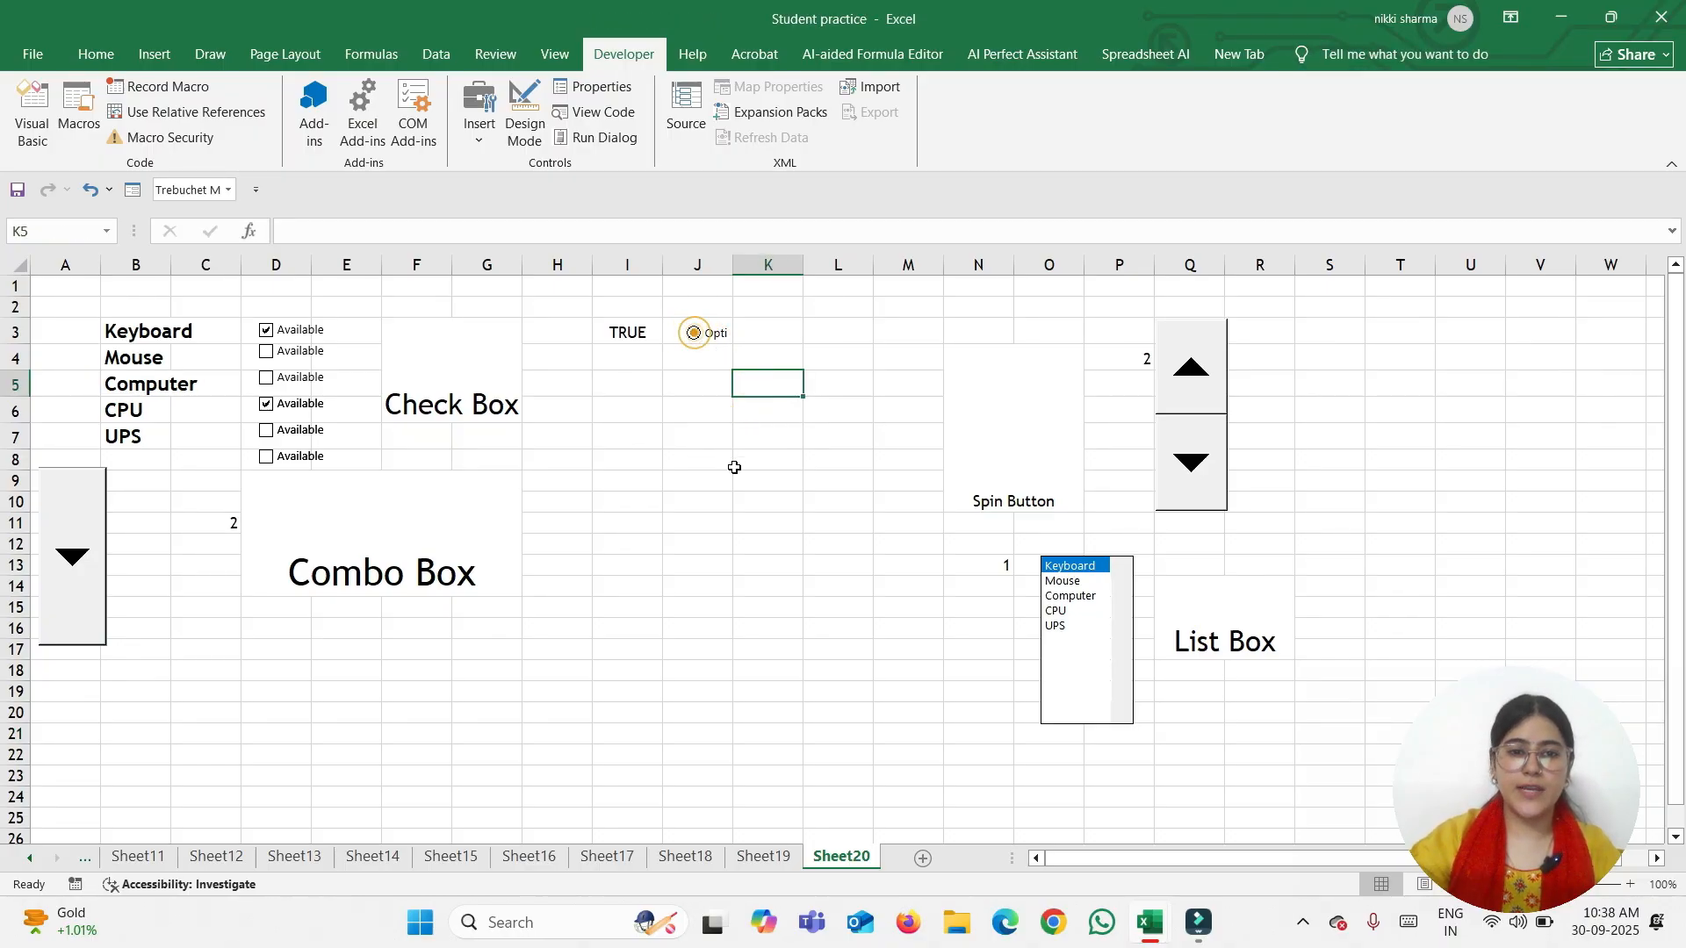
# Fill the J3 option button down to J9, then select the J6 option
pyautogui.click(693, 347)
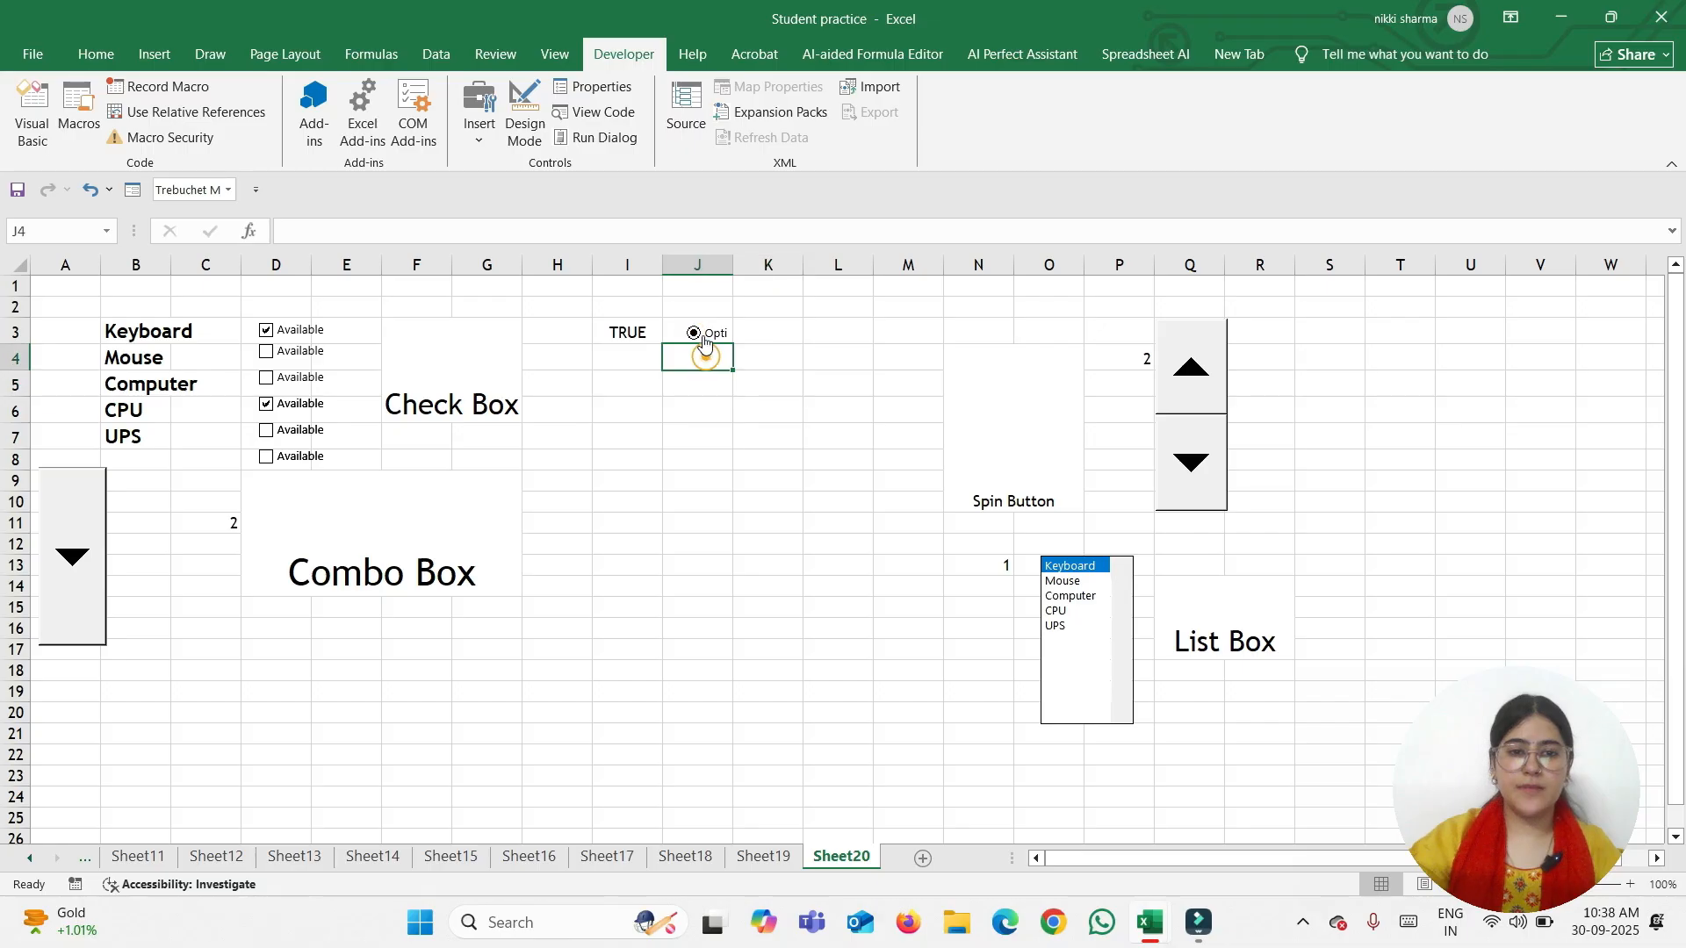
pyautogui.click(702, 325)
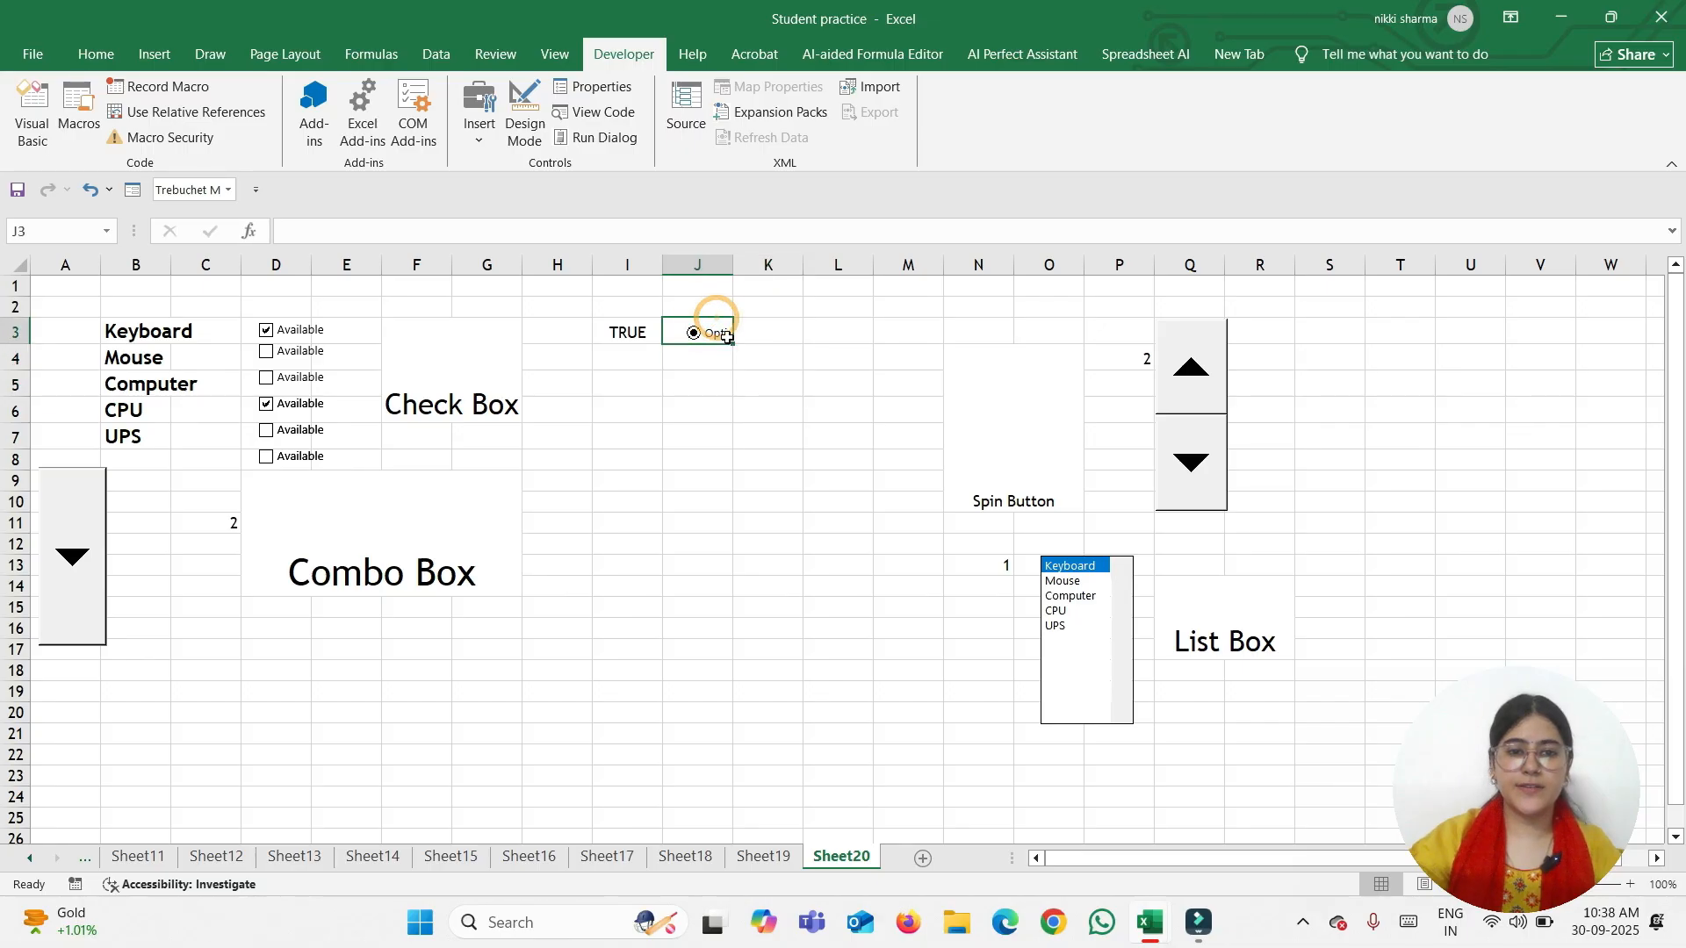
pyautogui.moveTo(730, 344); pyautogui.dragTo(733, 498)
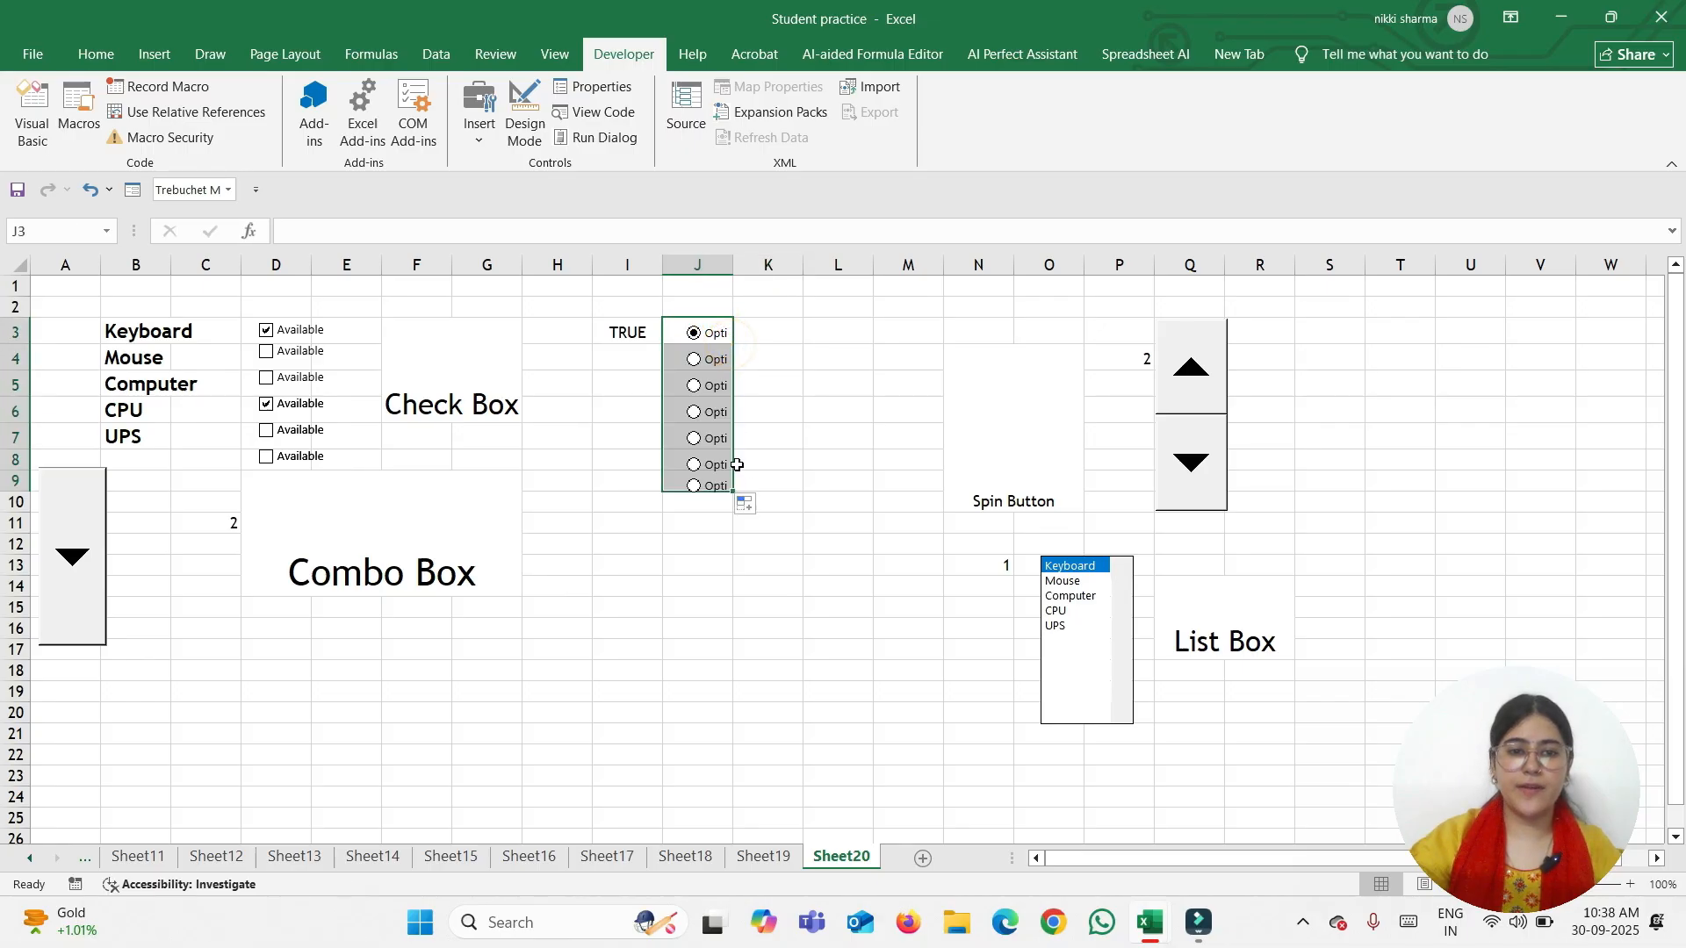
pyautogui.click(693, 386)
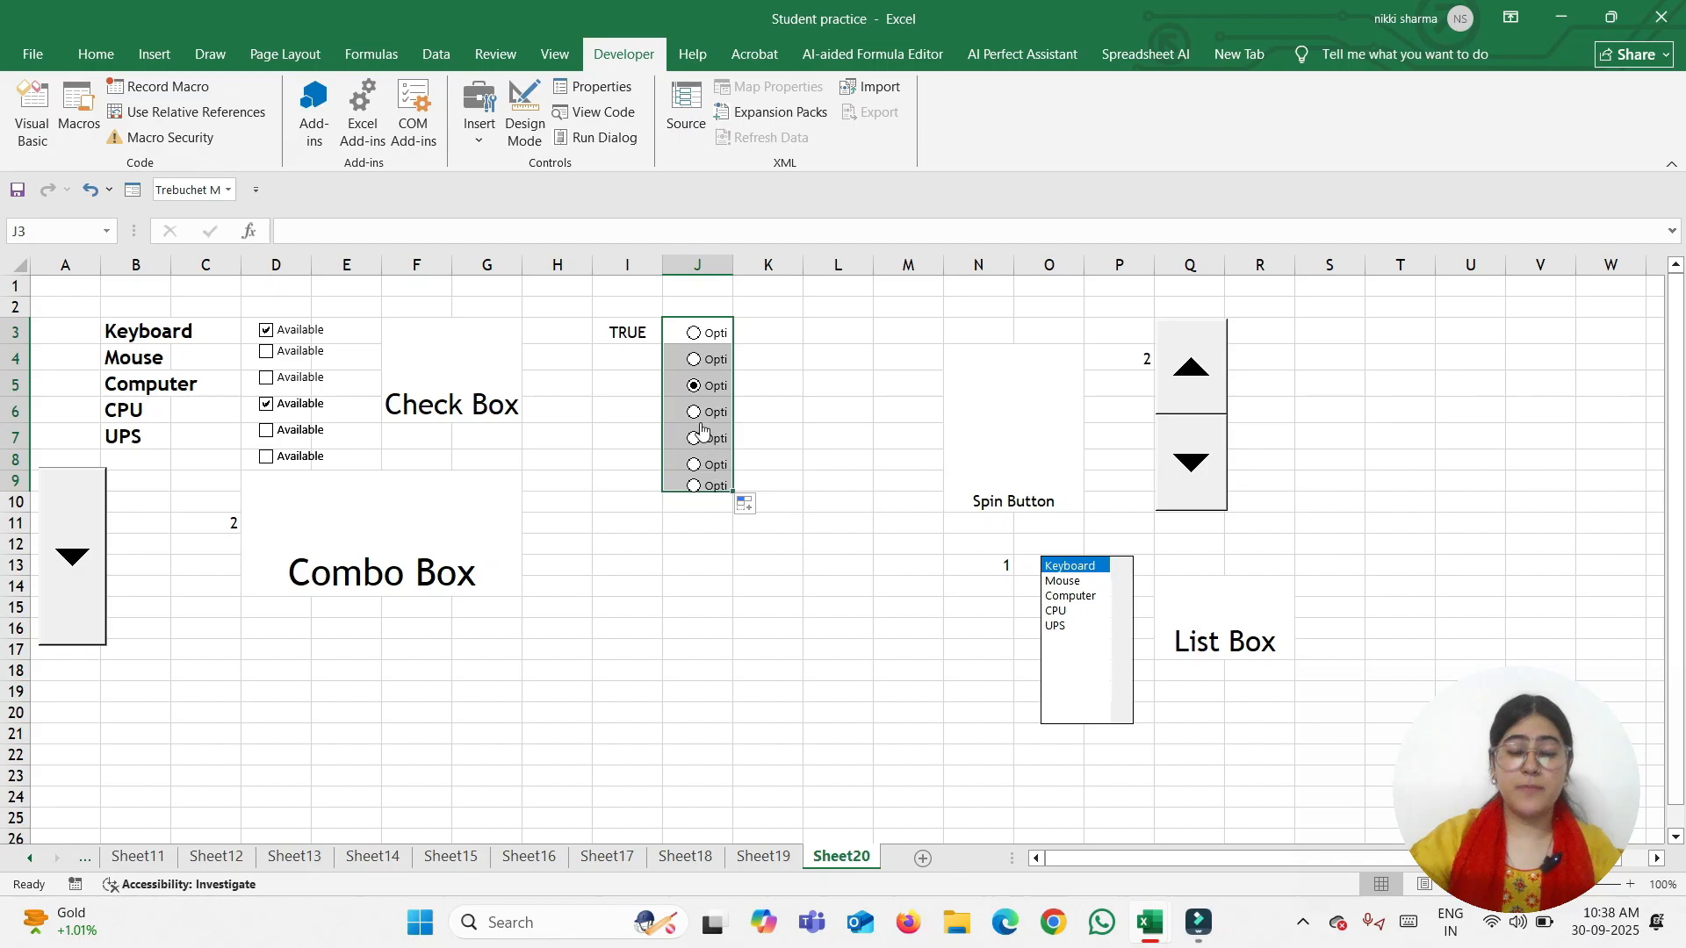
pyautogui.click(696, 414)
pyautogui.click(728, 537)
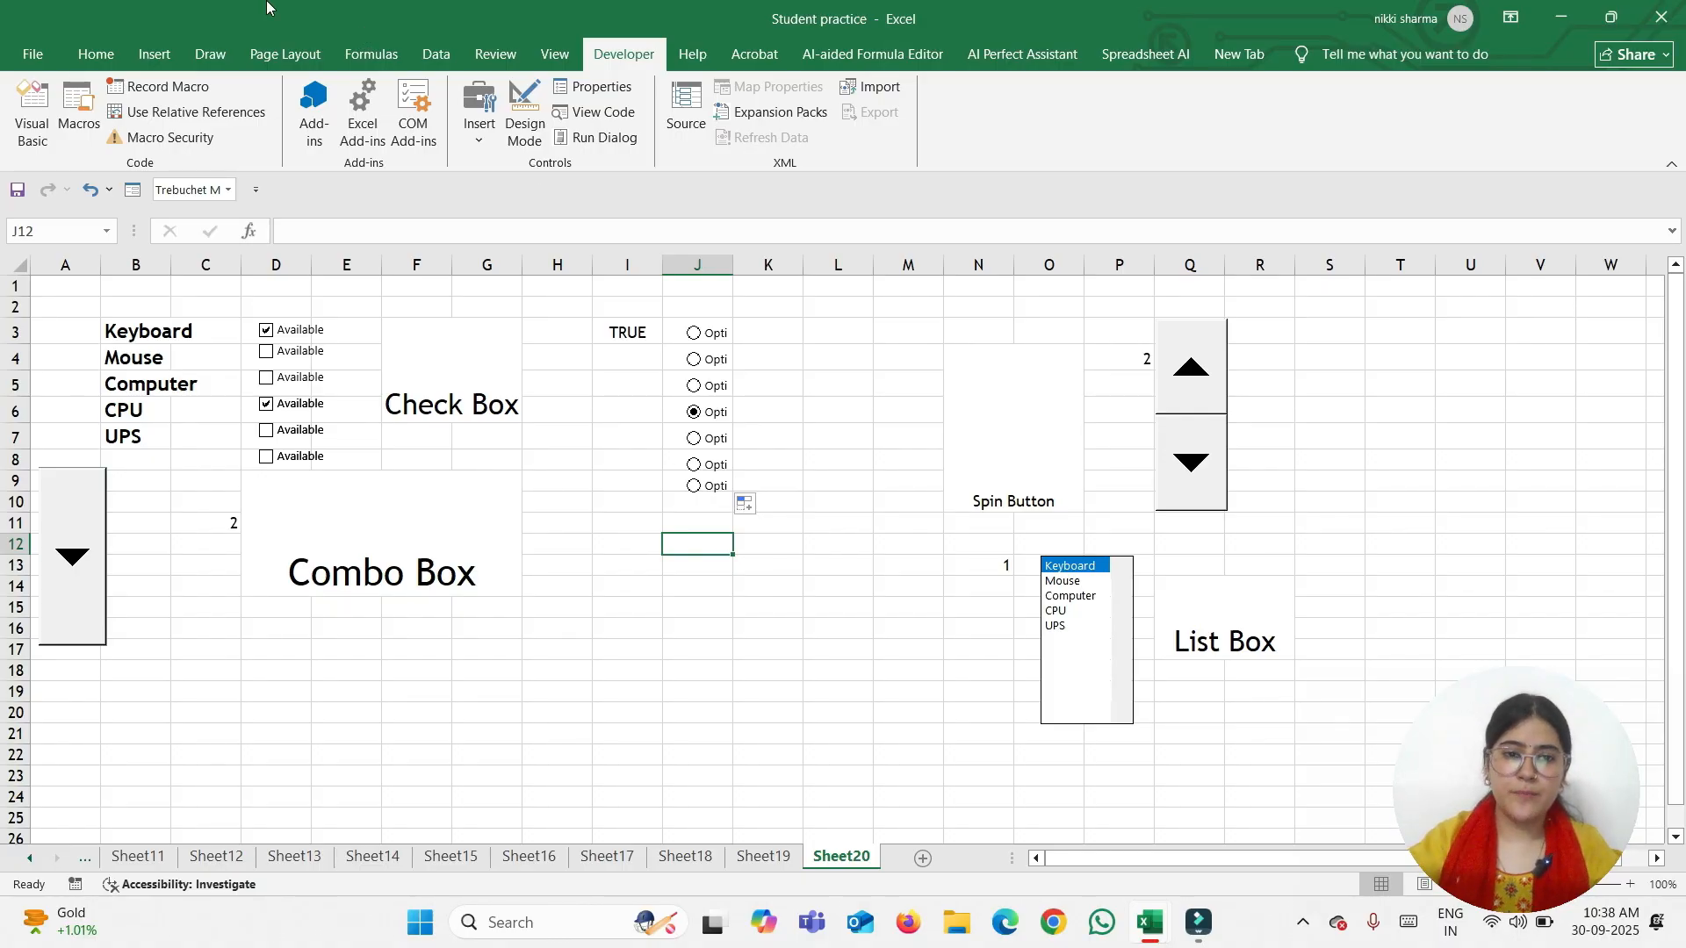
# Enter headings A, B, C and D across I15:L15
pyautogui.click(656, 608)
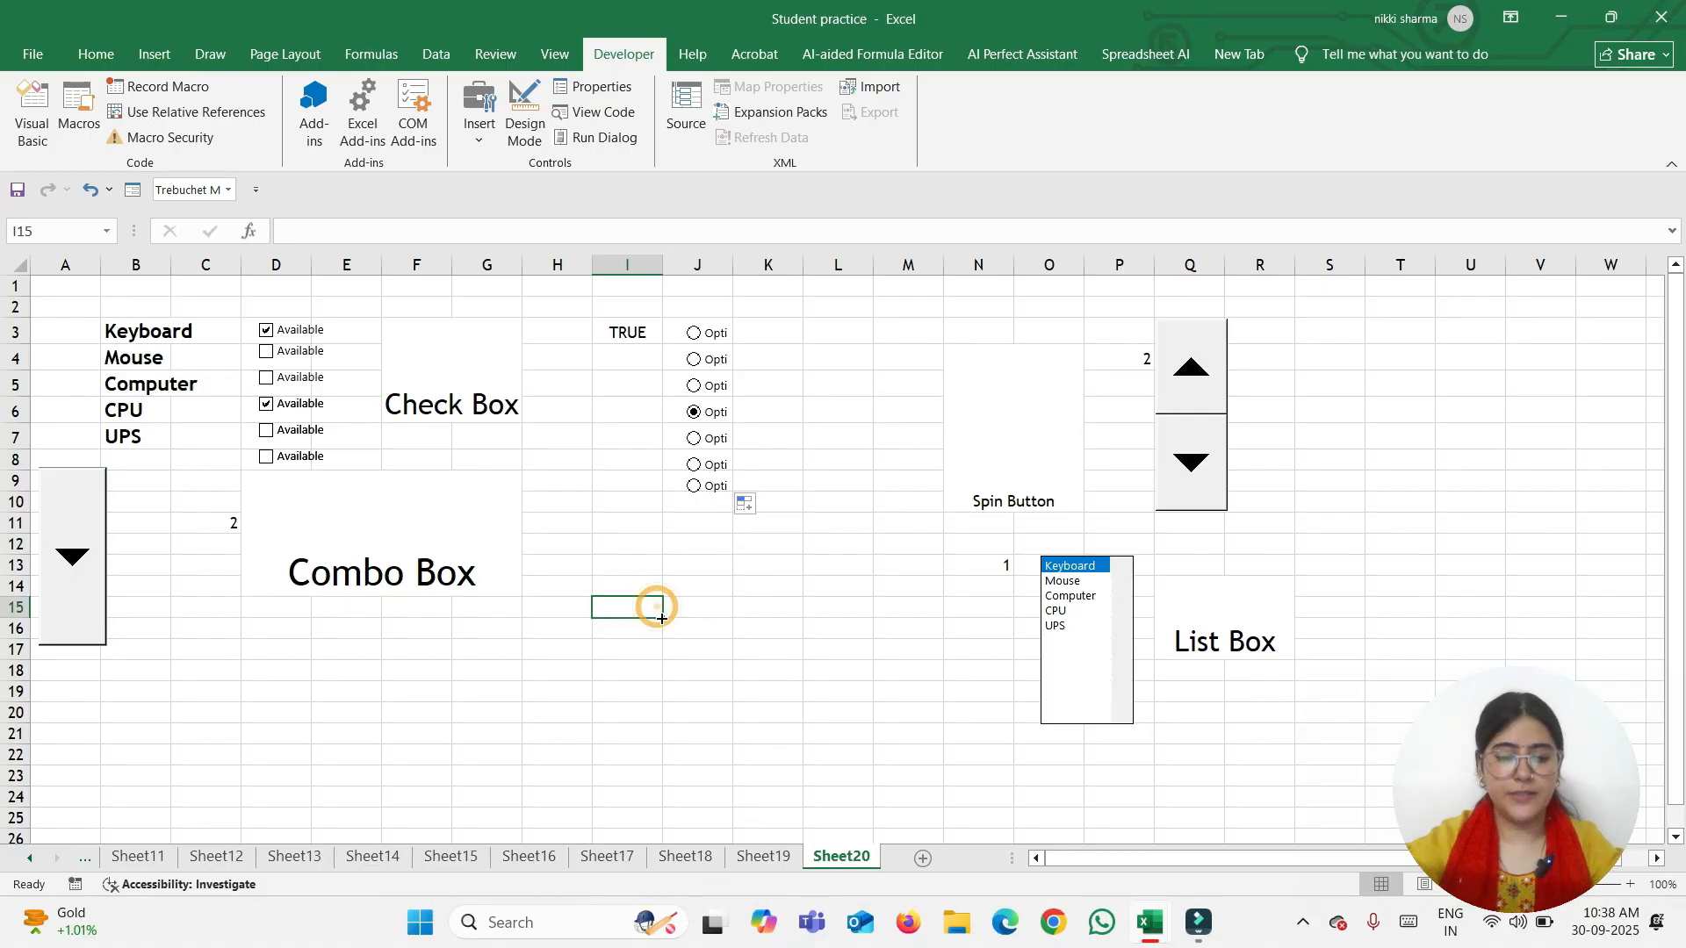
pyautogui.write('A')
pyautogui.press('Tab')
pyautogui.write('B')
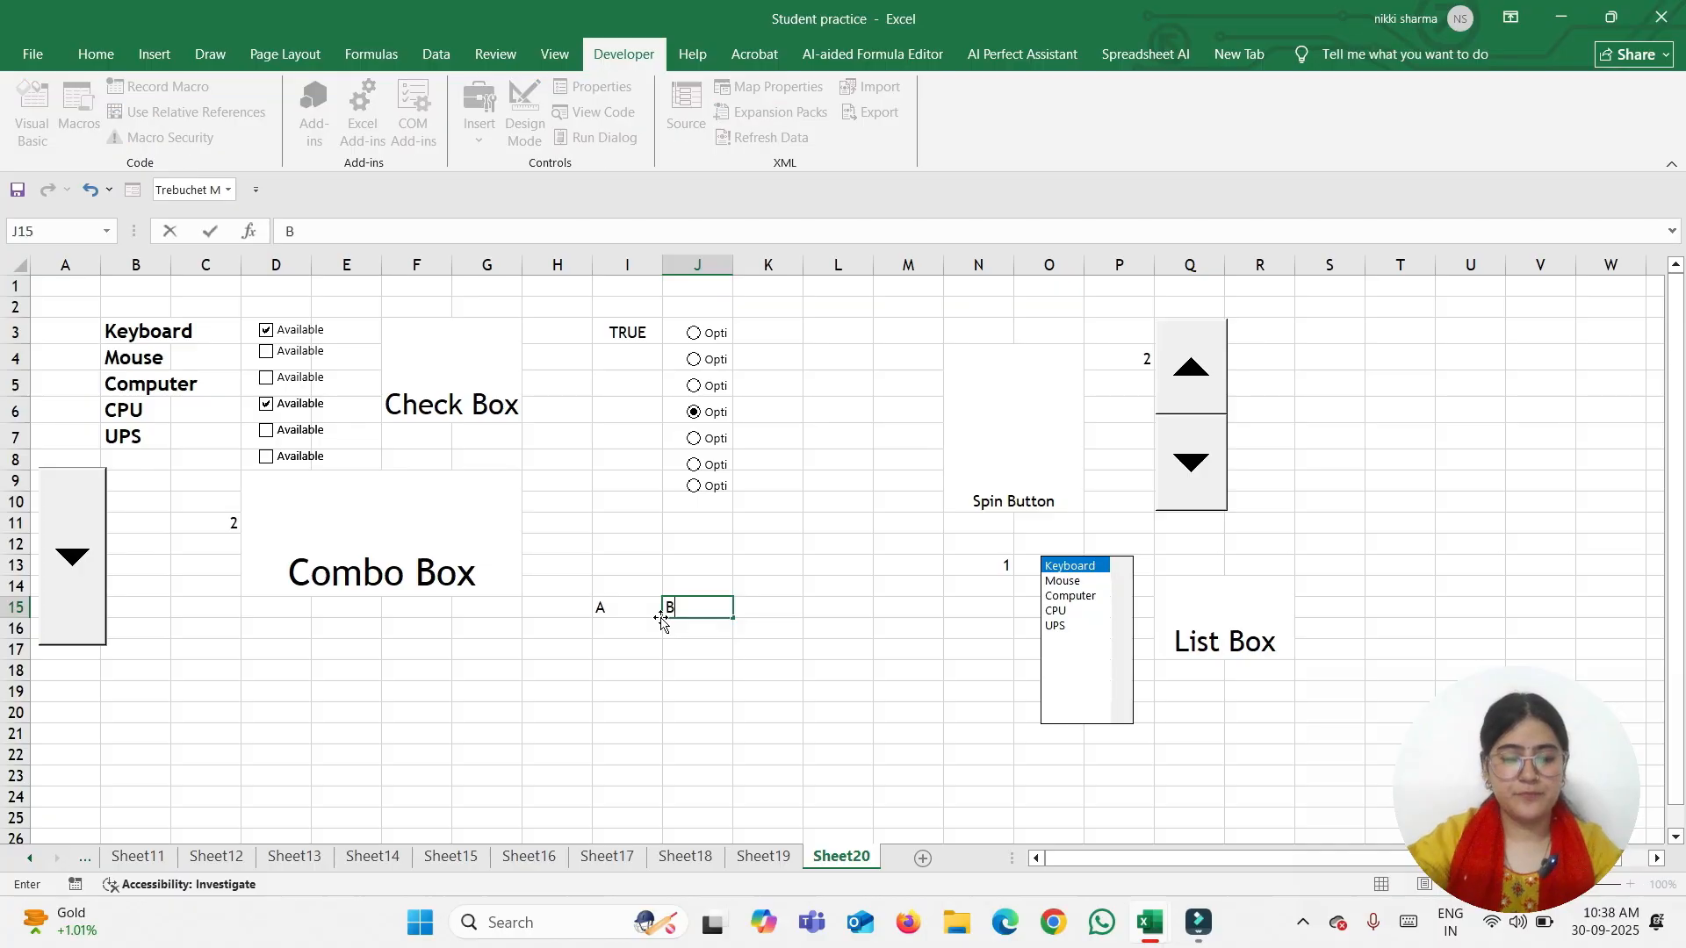
pyautogui.press('Tab')
pyautogui.write('C')
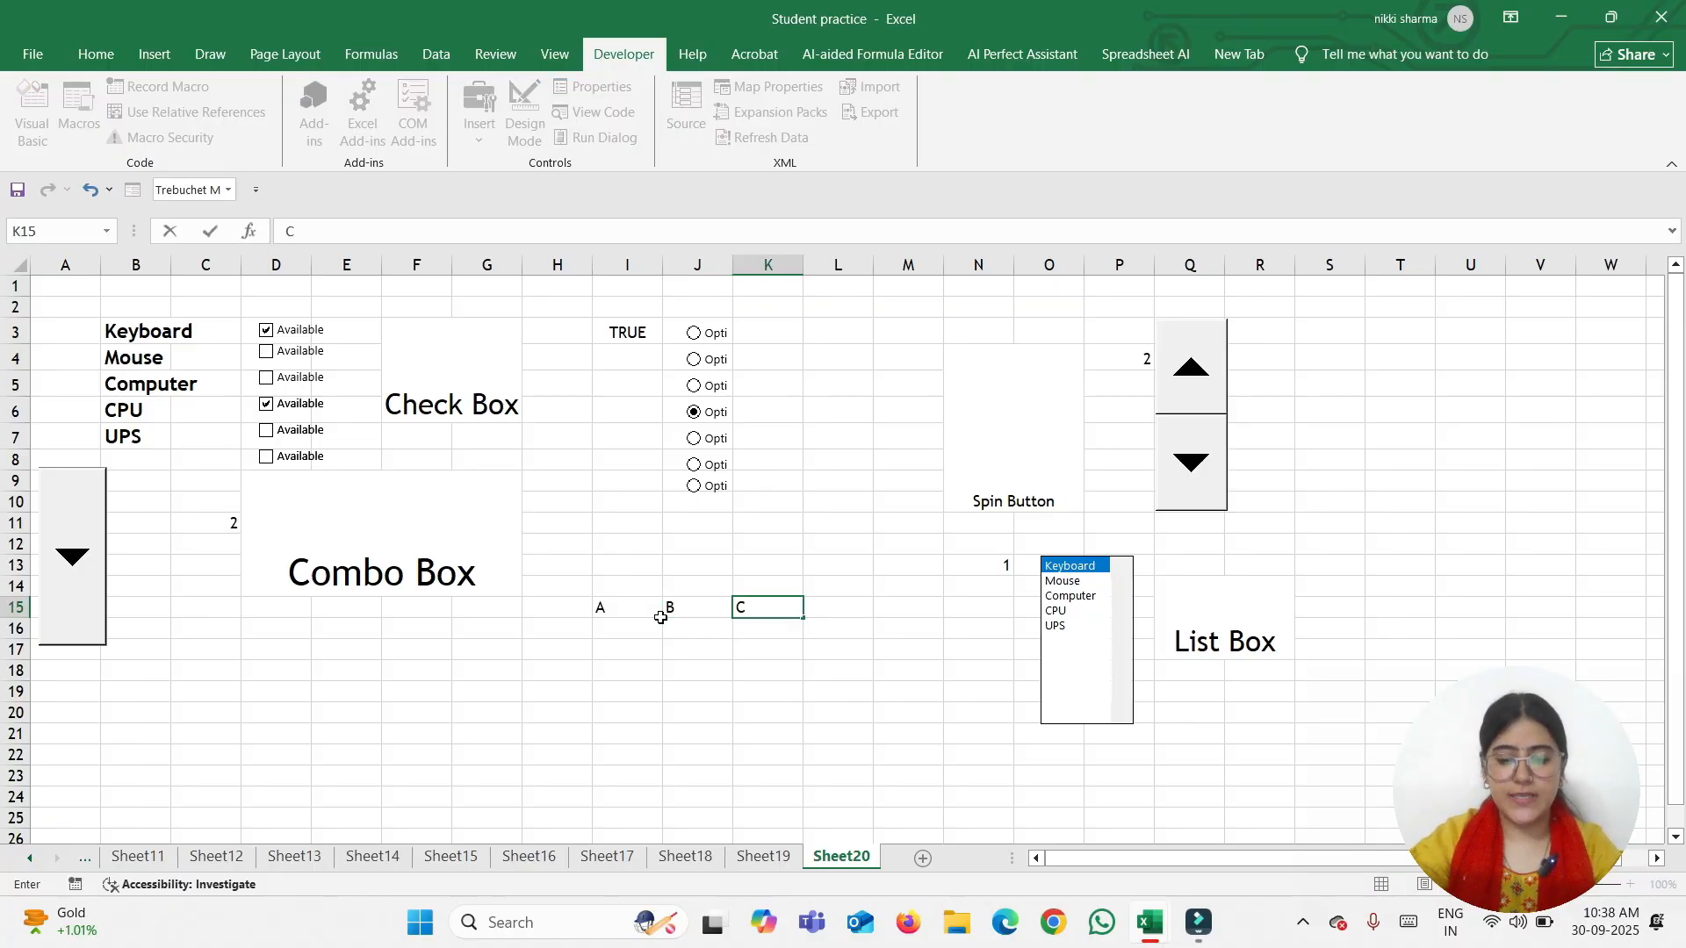
pyautogui.press('Tab')
pyautogui.write('D')
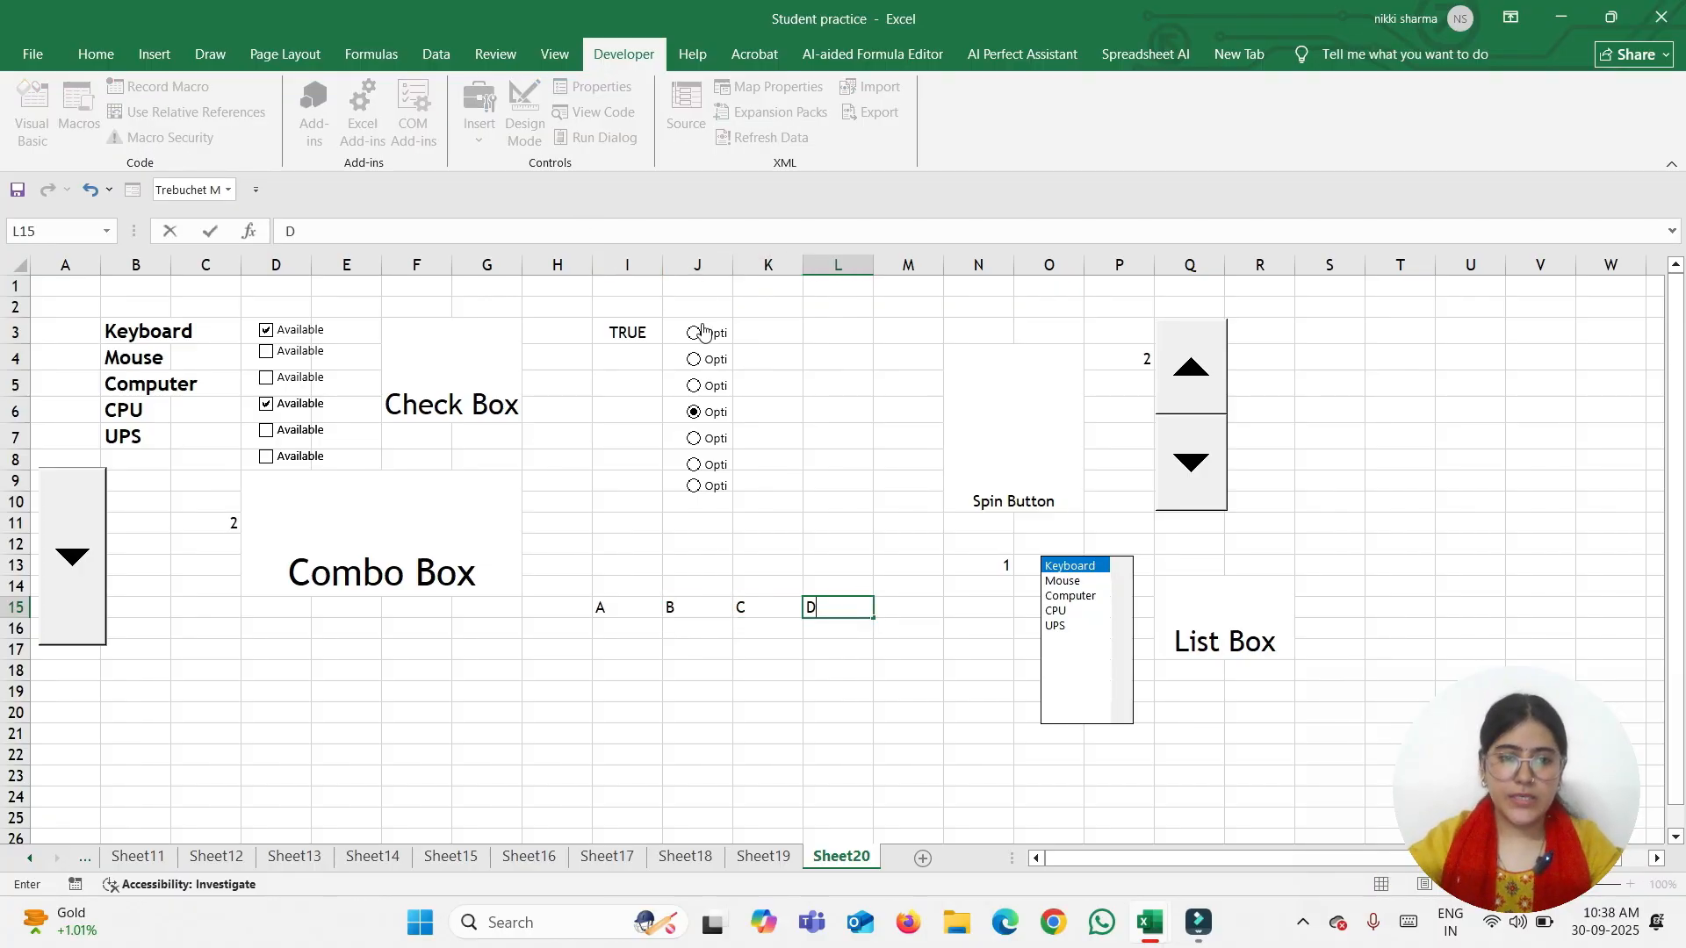
pyautogui.click(757, 333)
# Move the J3:J9 option buttons to I16:I22 and fill them right through column L
pyautogui.click(682, 323)
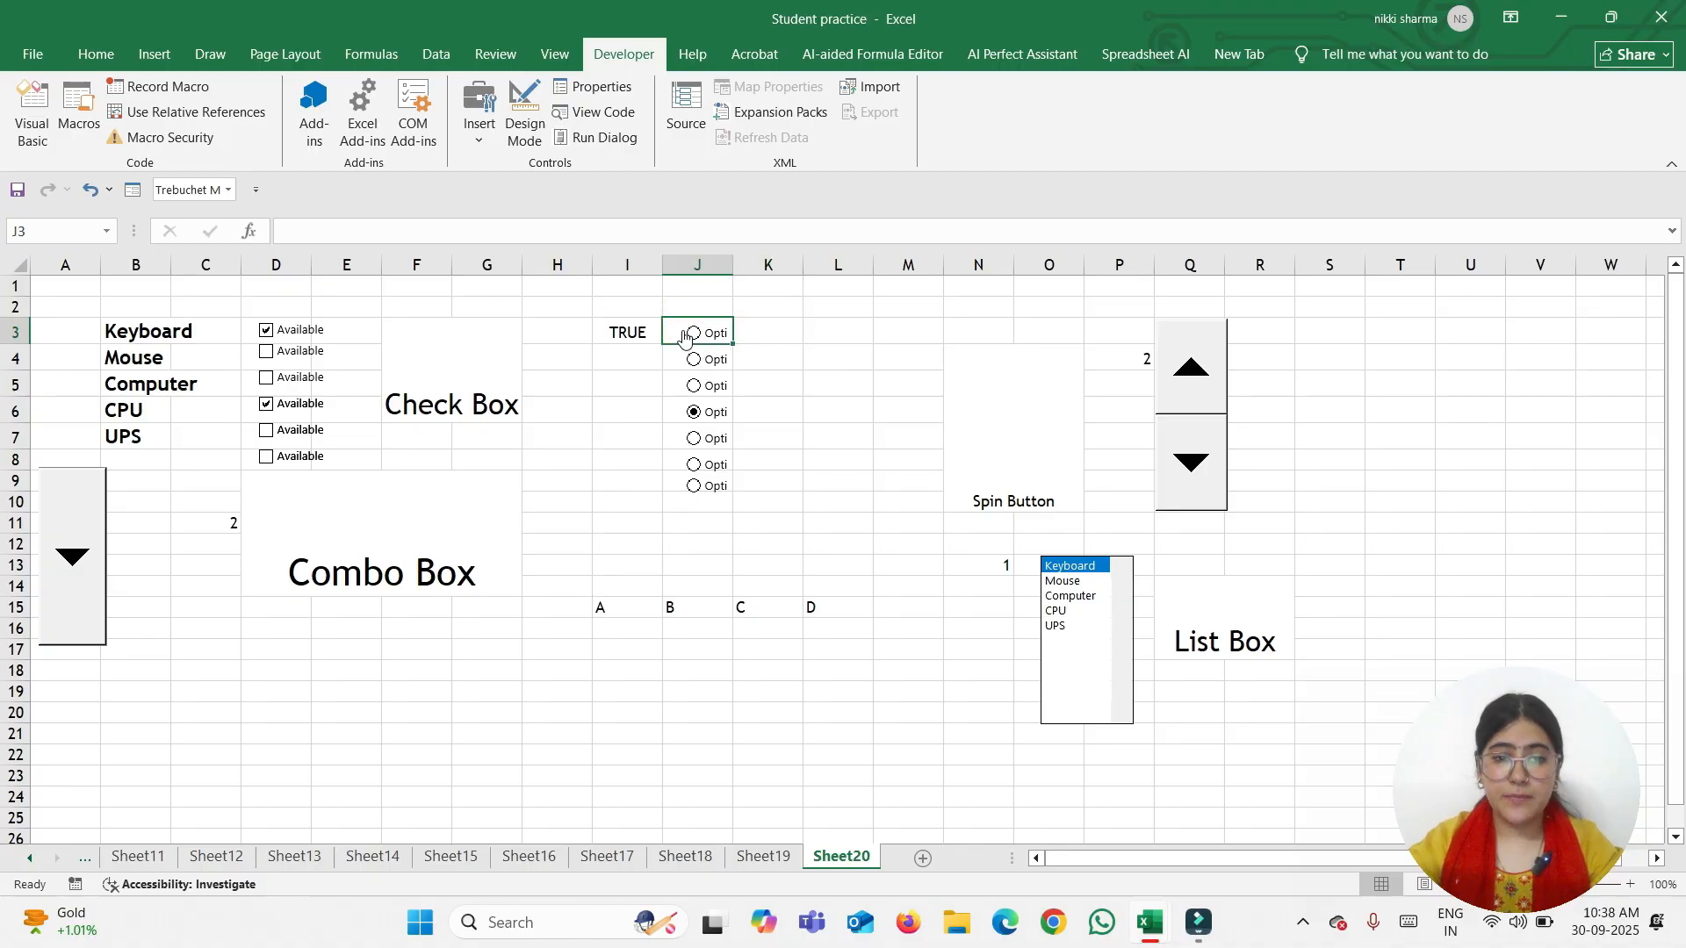
pyautogui.hotkey('shift', 'Down')
pyautogui.hotkey('shift', 'Down')
pyautogui.hotkey('shift', 'Down')
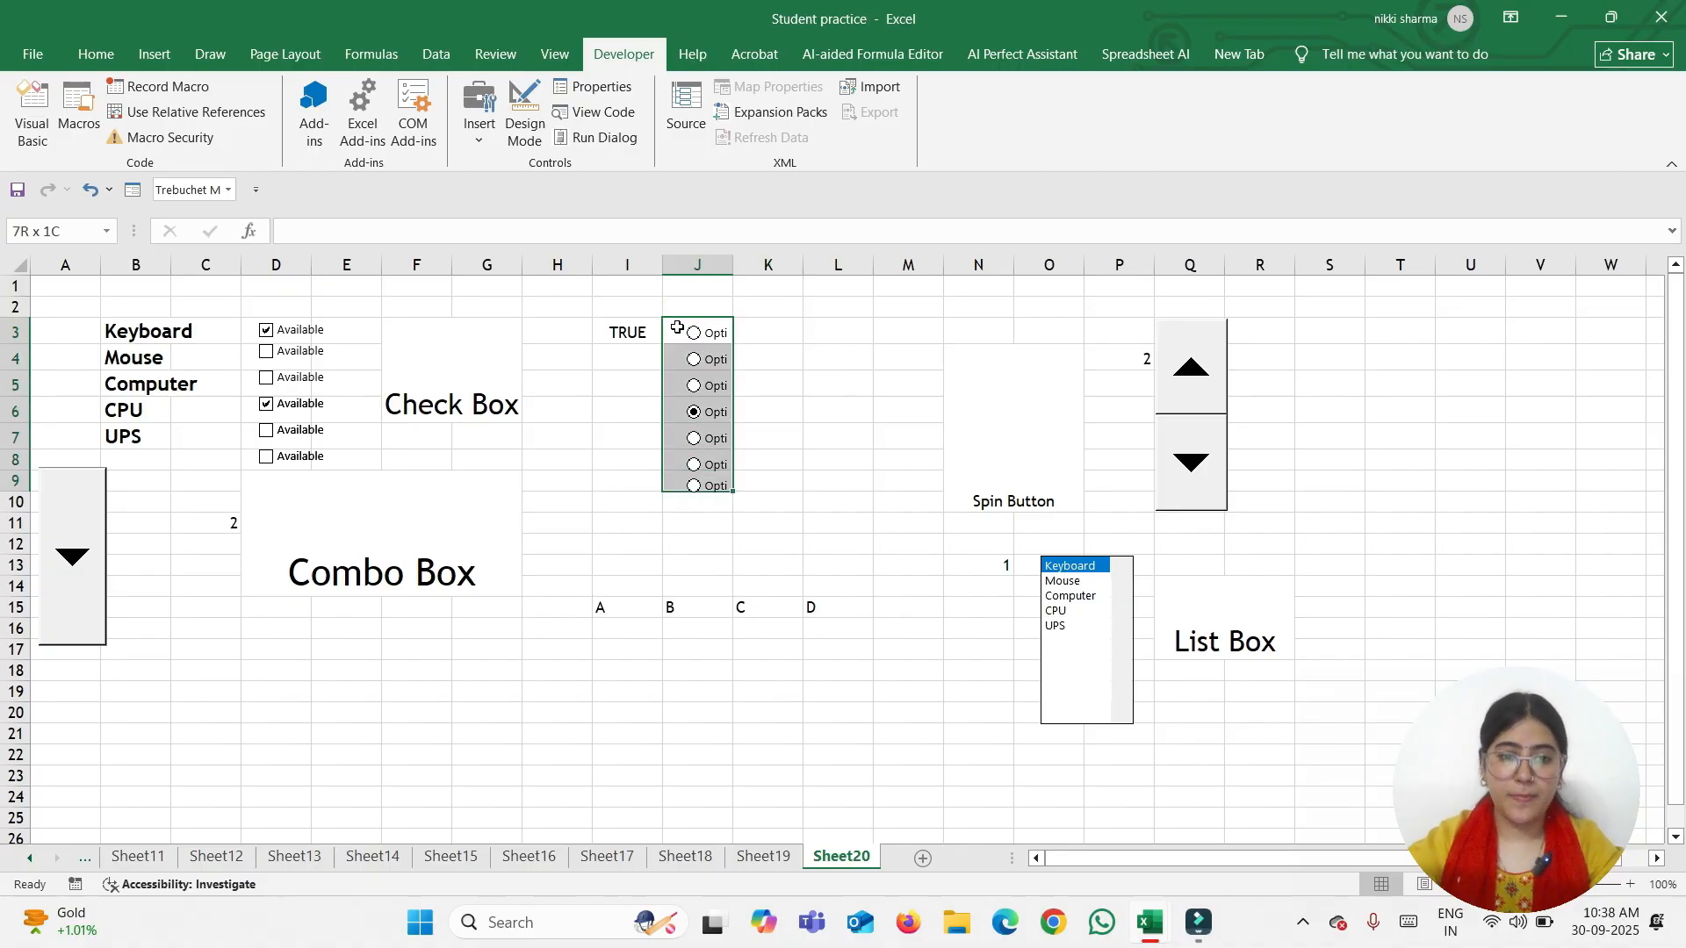
pyautogui.moveTo(677, 327); pyautogui.dragTo(647, 689)
pyautogui.moveTo(663, 769); pyautogui.dragTo(856, 770)
pyautogui.click(900, 713)
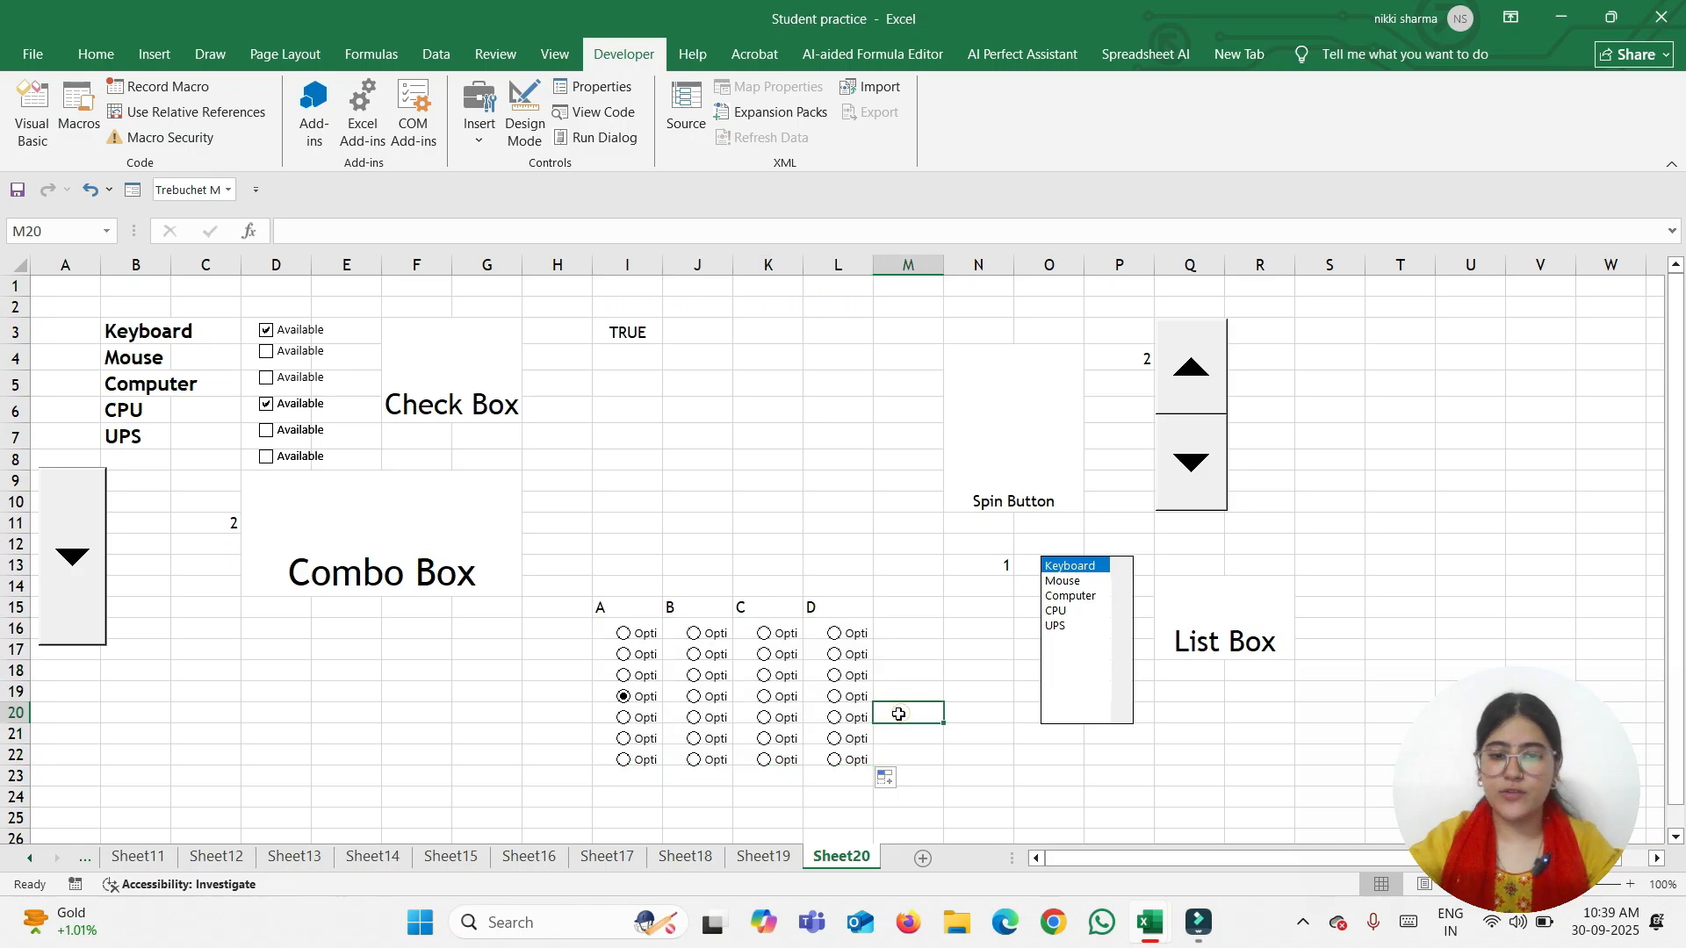
pyautogui.click(563, 632)
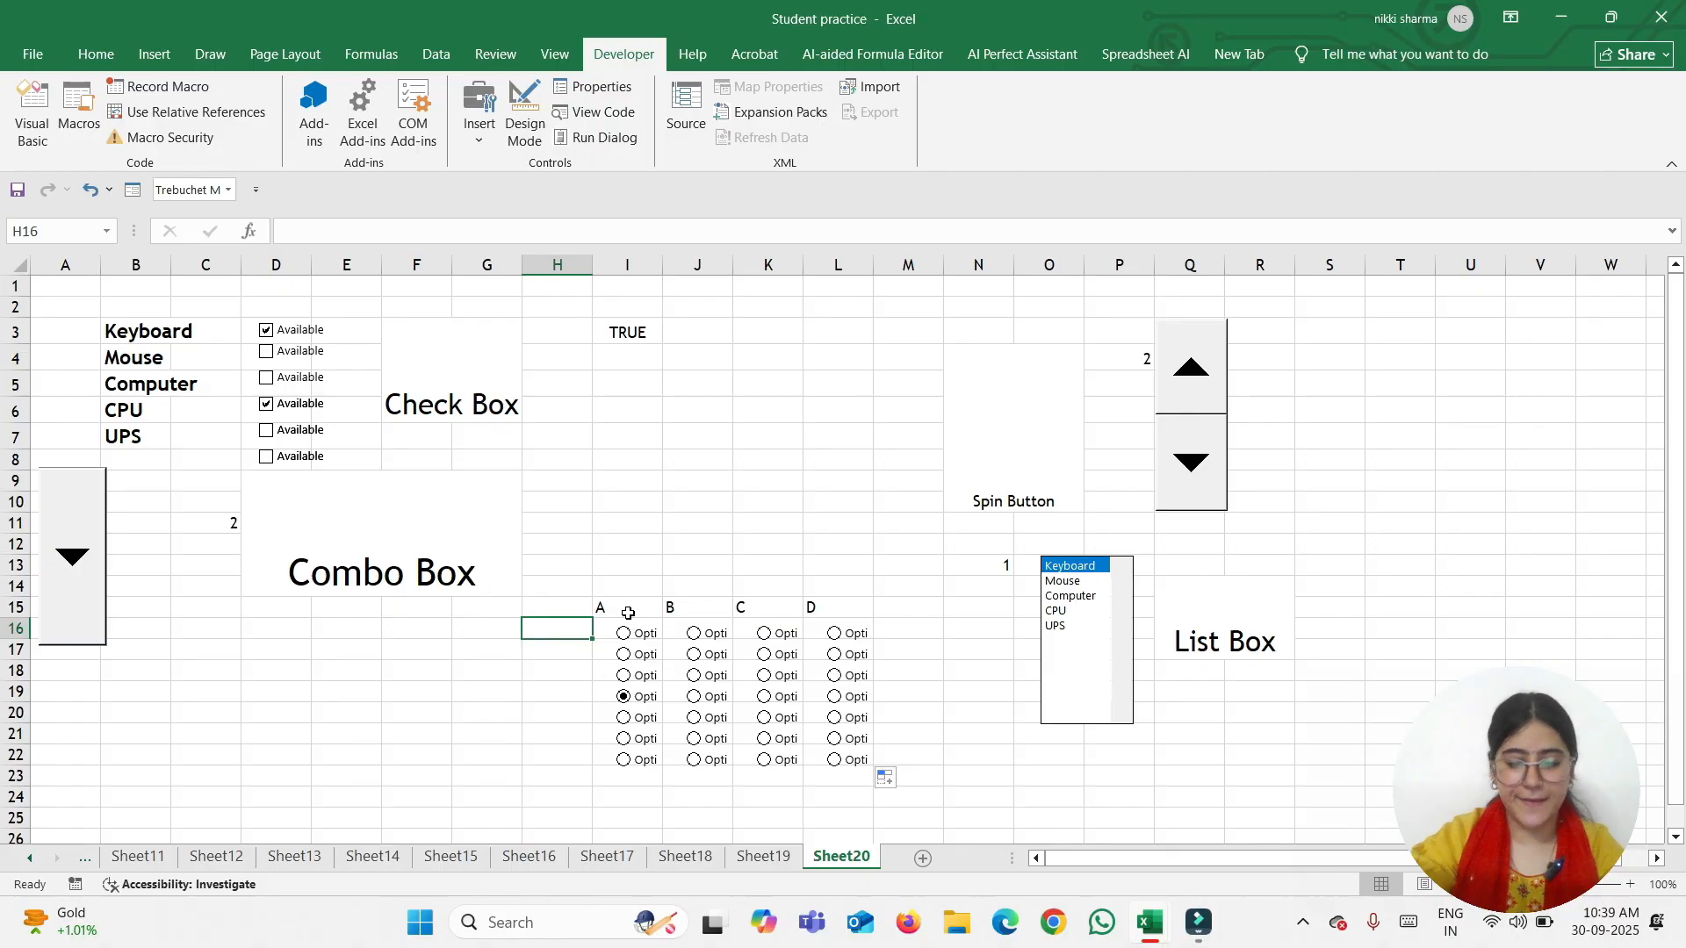
# Type 'What is the Extension file name of Excel' in H16 and autofit column H
pyautogui.write('Wha')
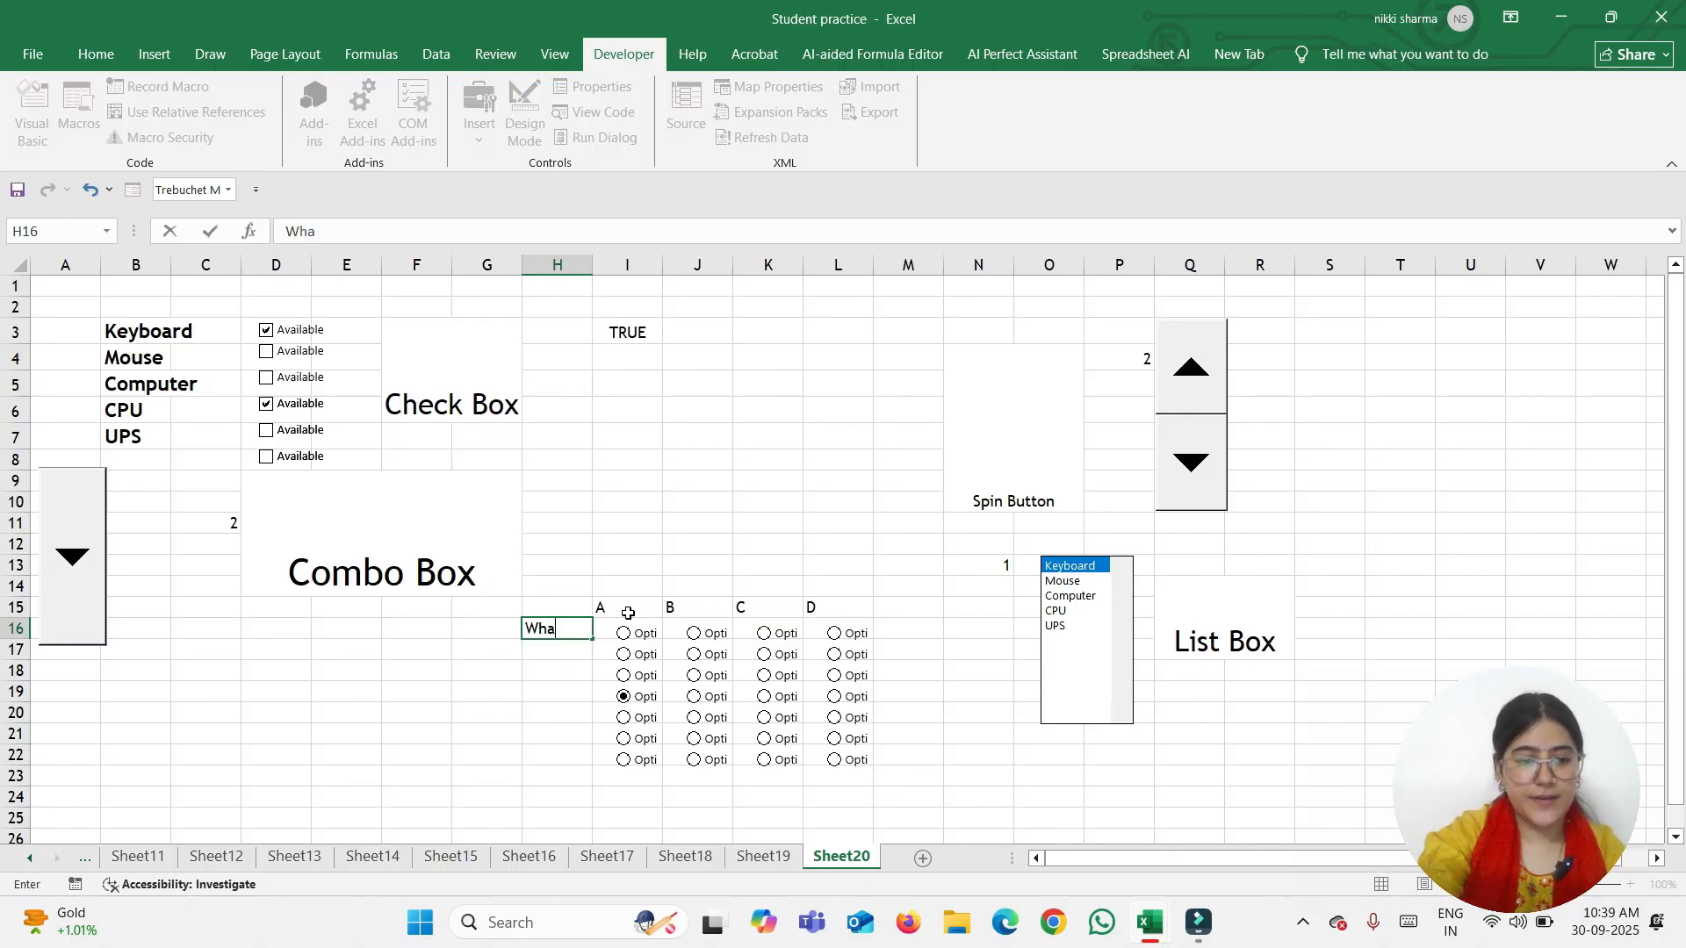
pyautogui.write('t is the ')
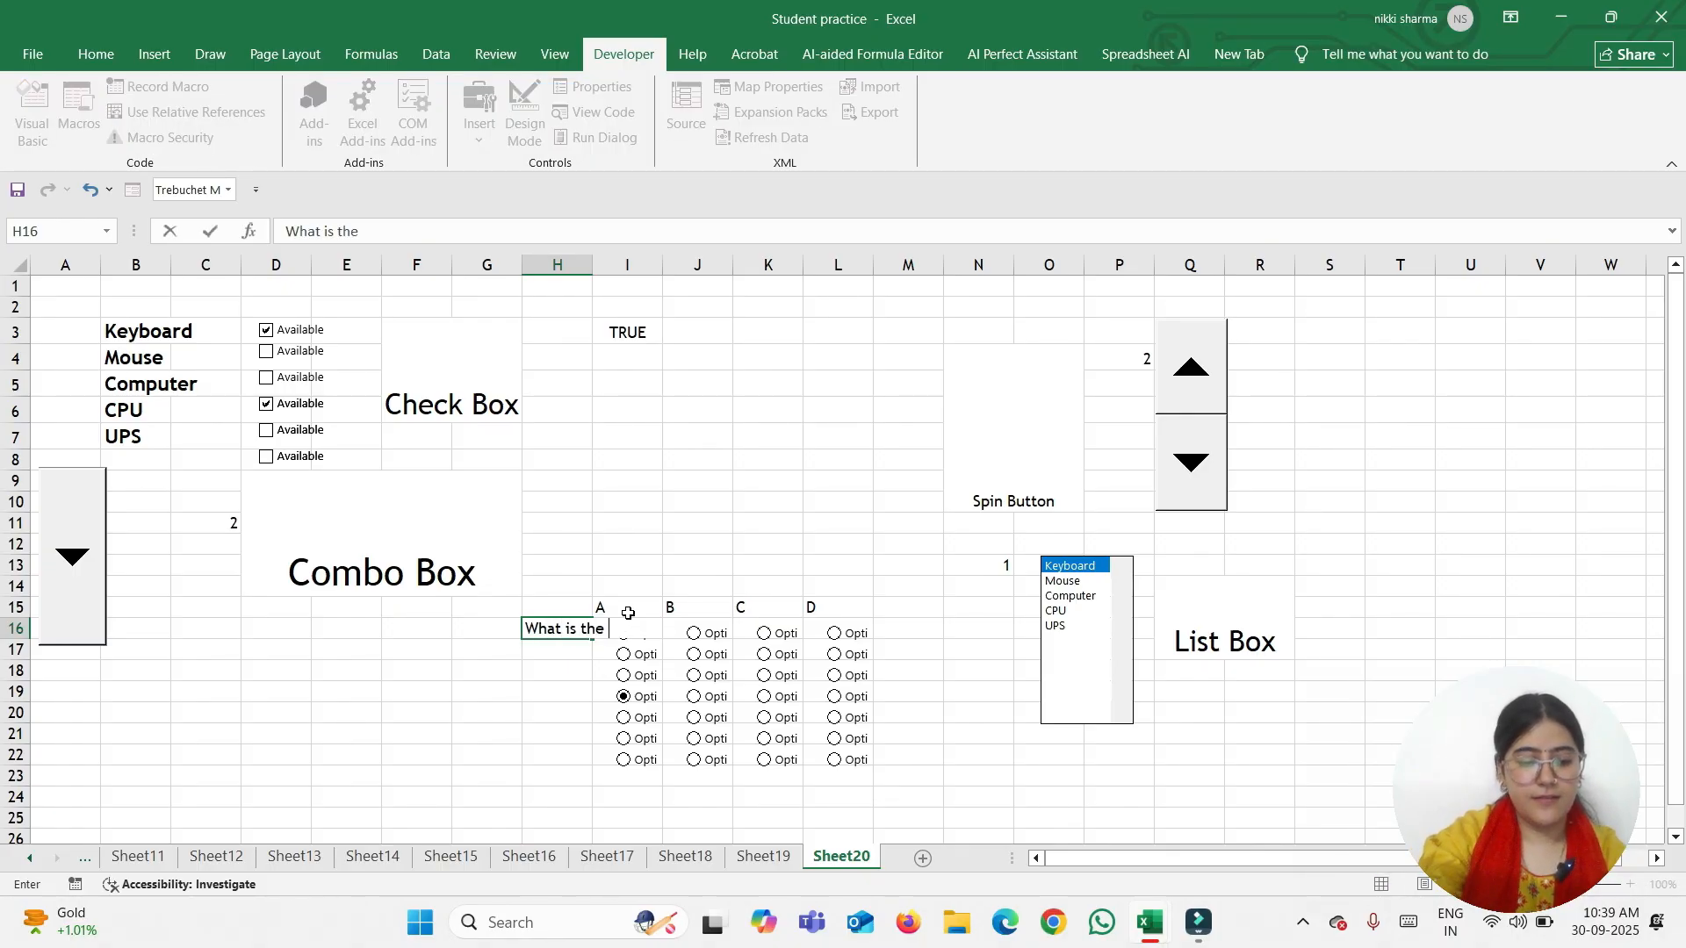
pyautogui.write('Extens')
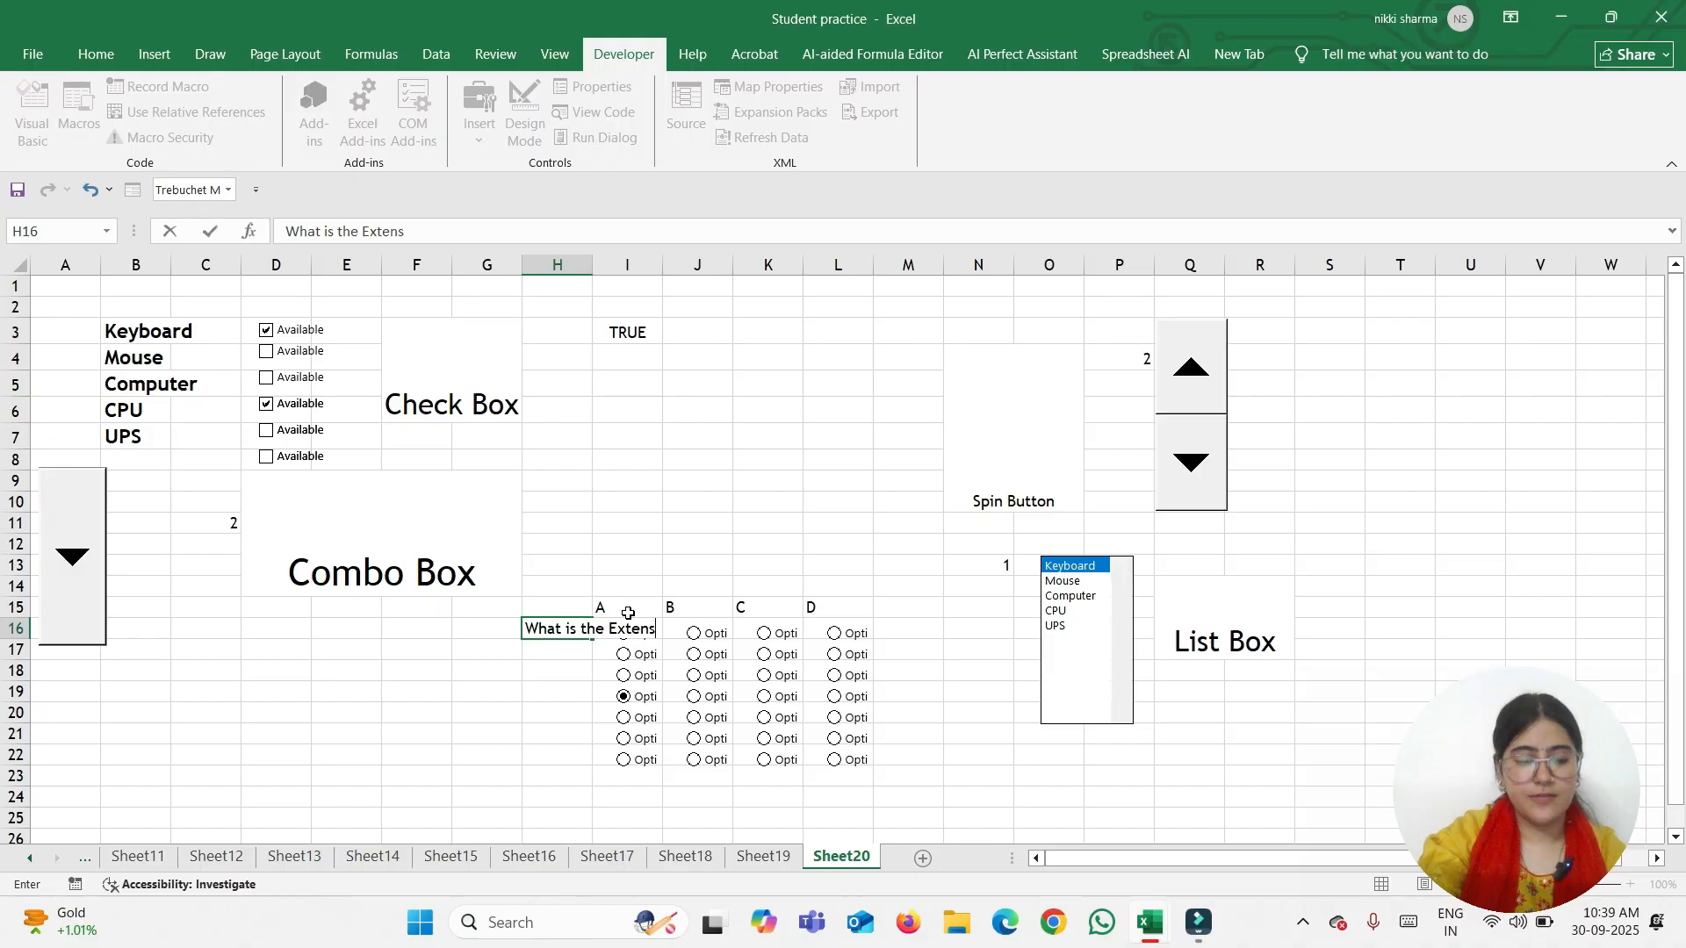
pyautogui.write('ion file ')
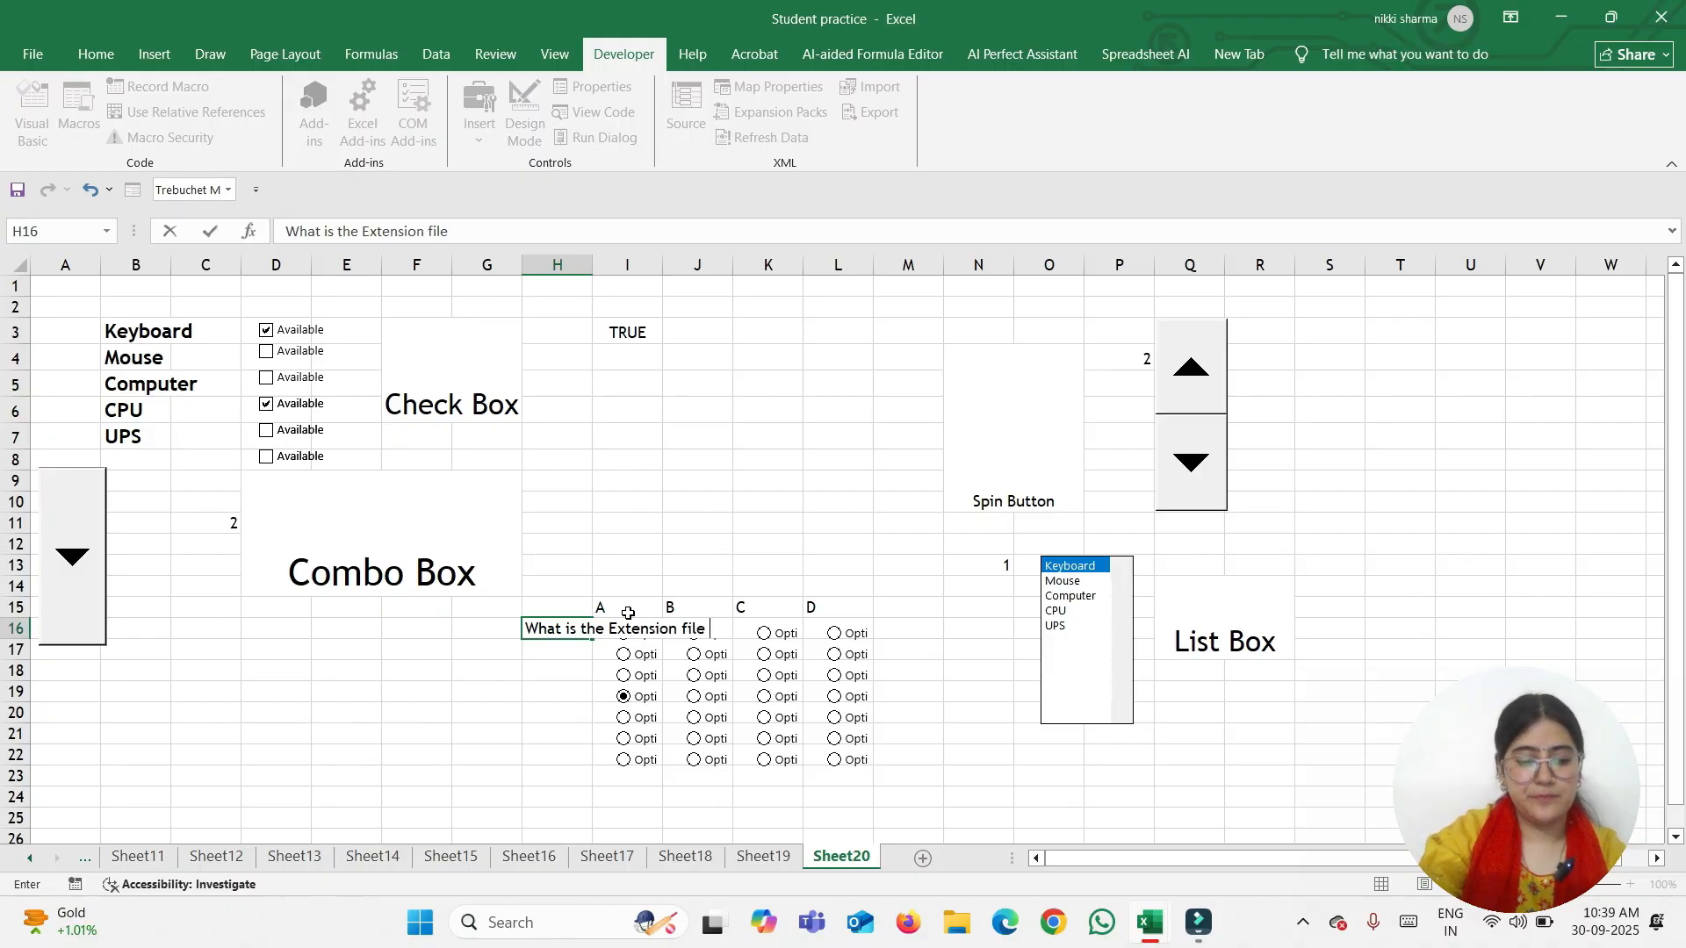
pyautogui.write('name of Exc')
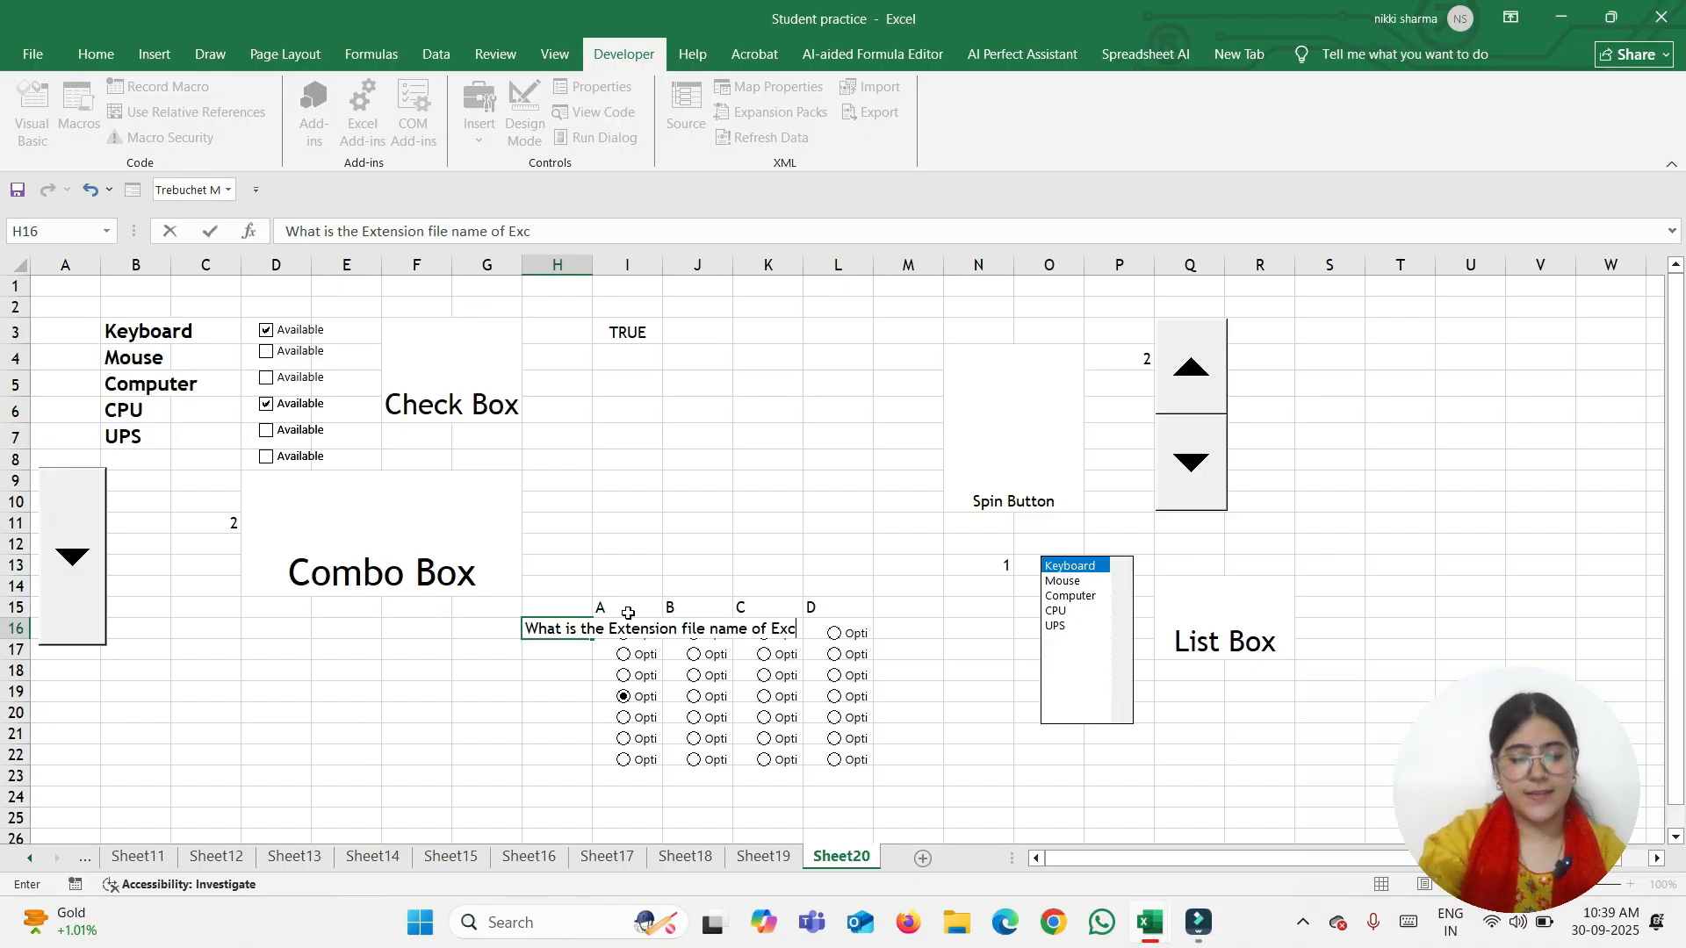
pyautogui.write('el')
pyautogui.press('Return')
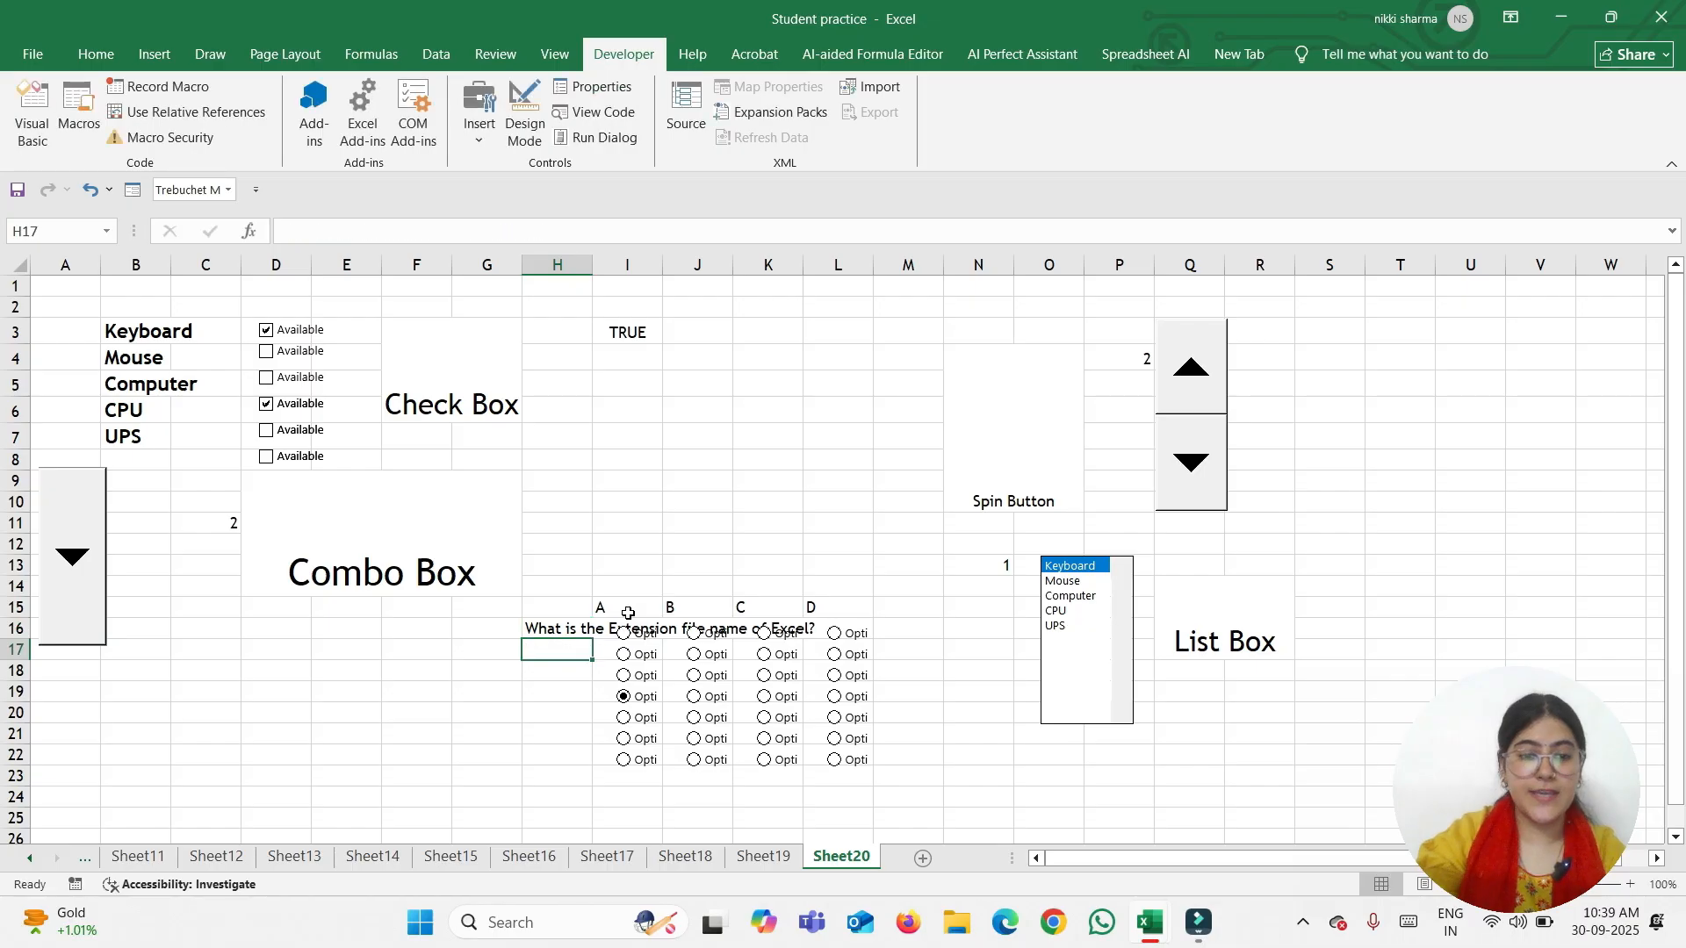
pyautogui.moveTo(596, 272); pyautogui.dragTo(774, 271)
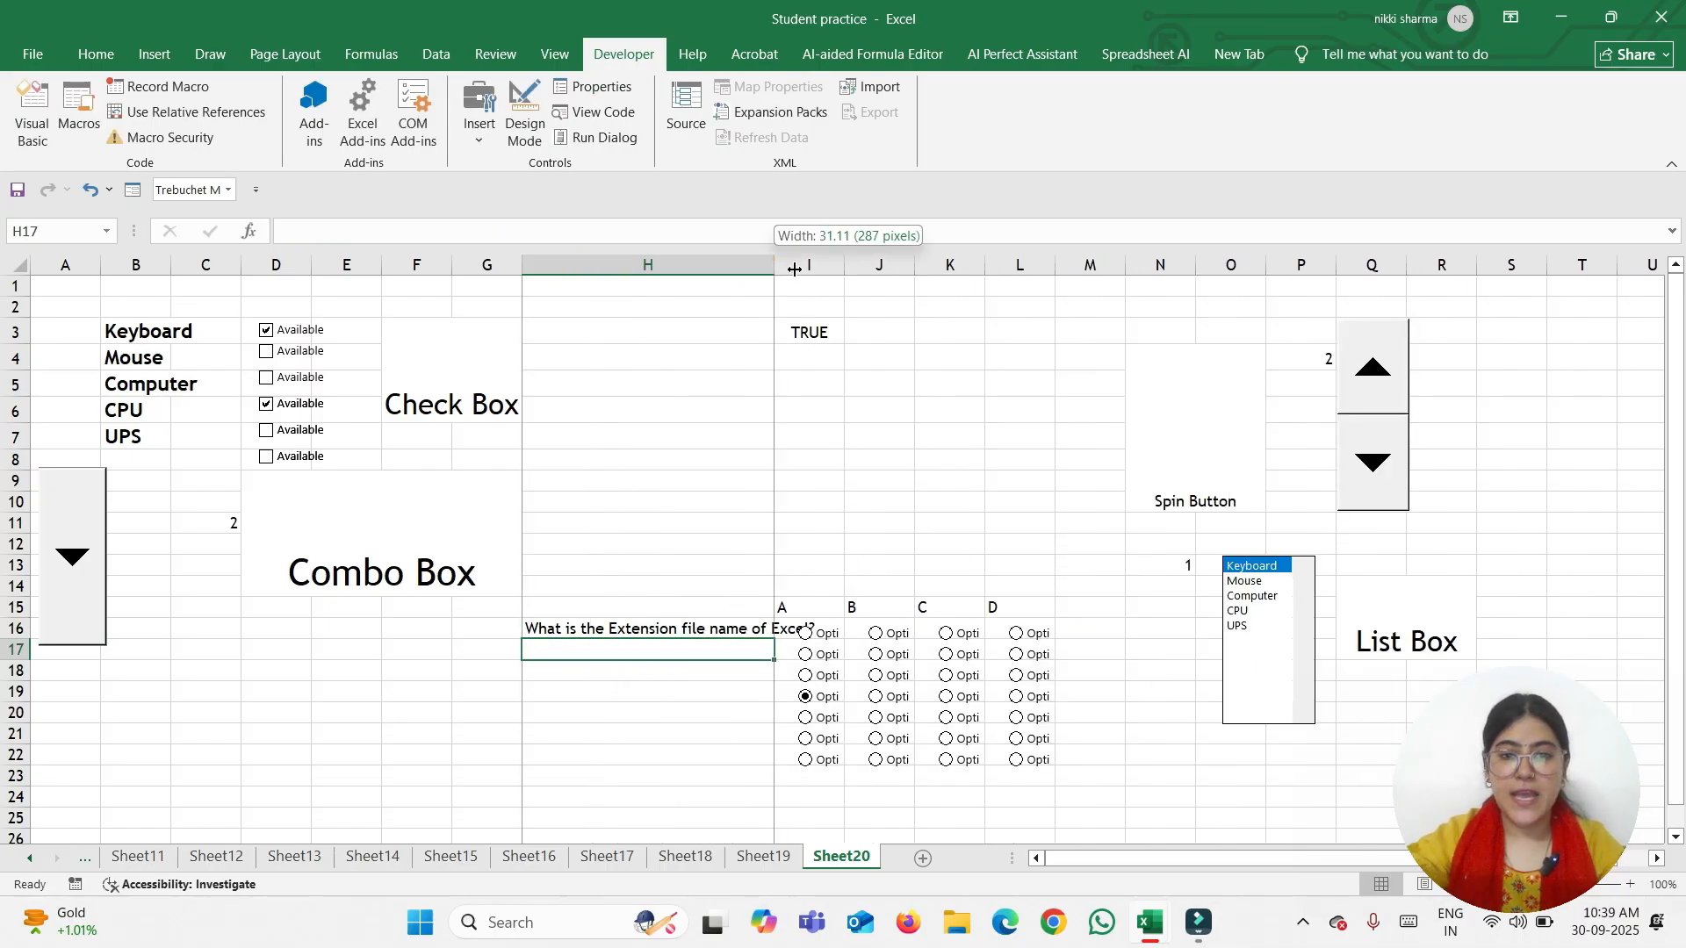
pyautogui.doubleClick(775, 265)
pyautogui.click(855, 594)
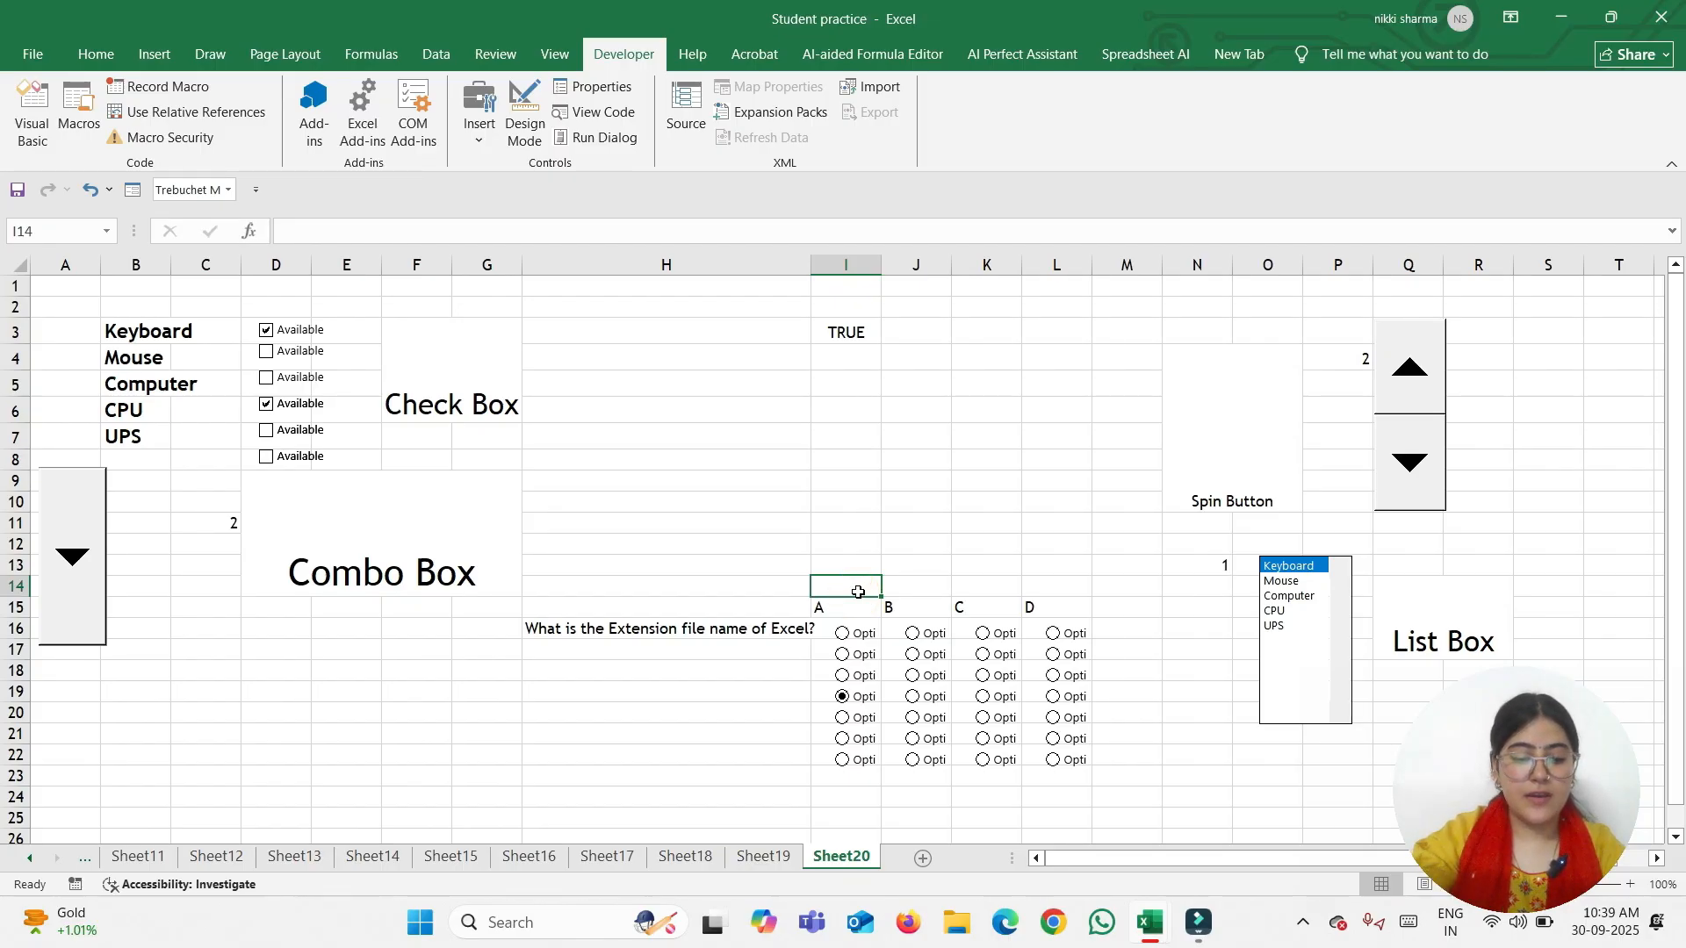
# Enter .XLSX, .XLS, XLSV and EXCEL in I14:L14, then choose the first quiz option
pyautogui.write('.XL')
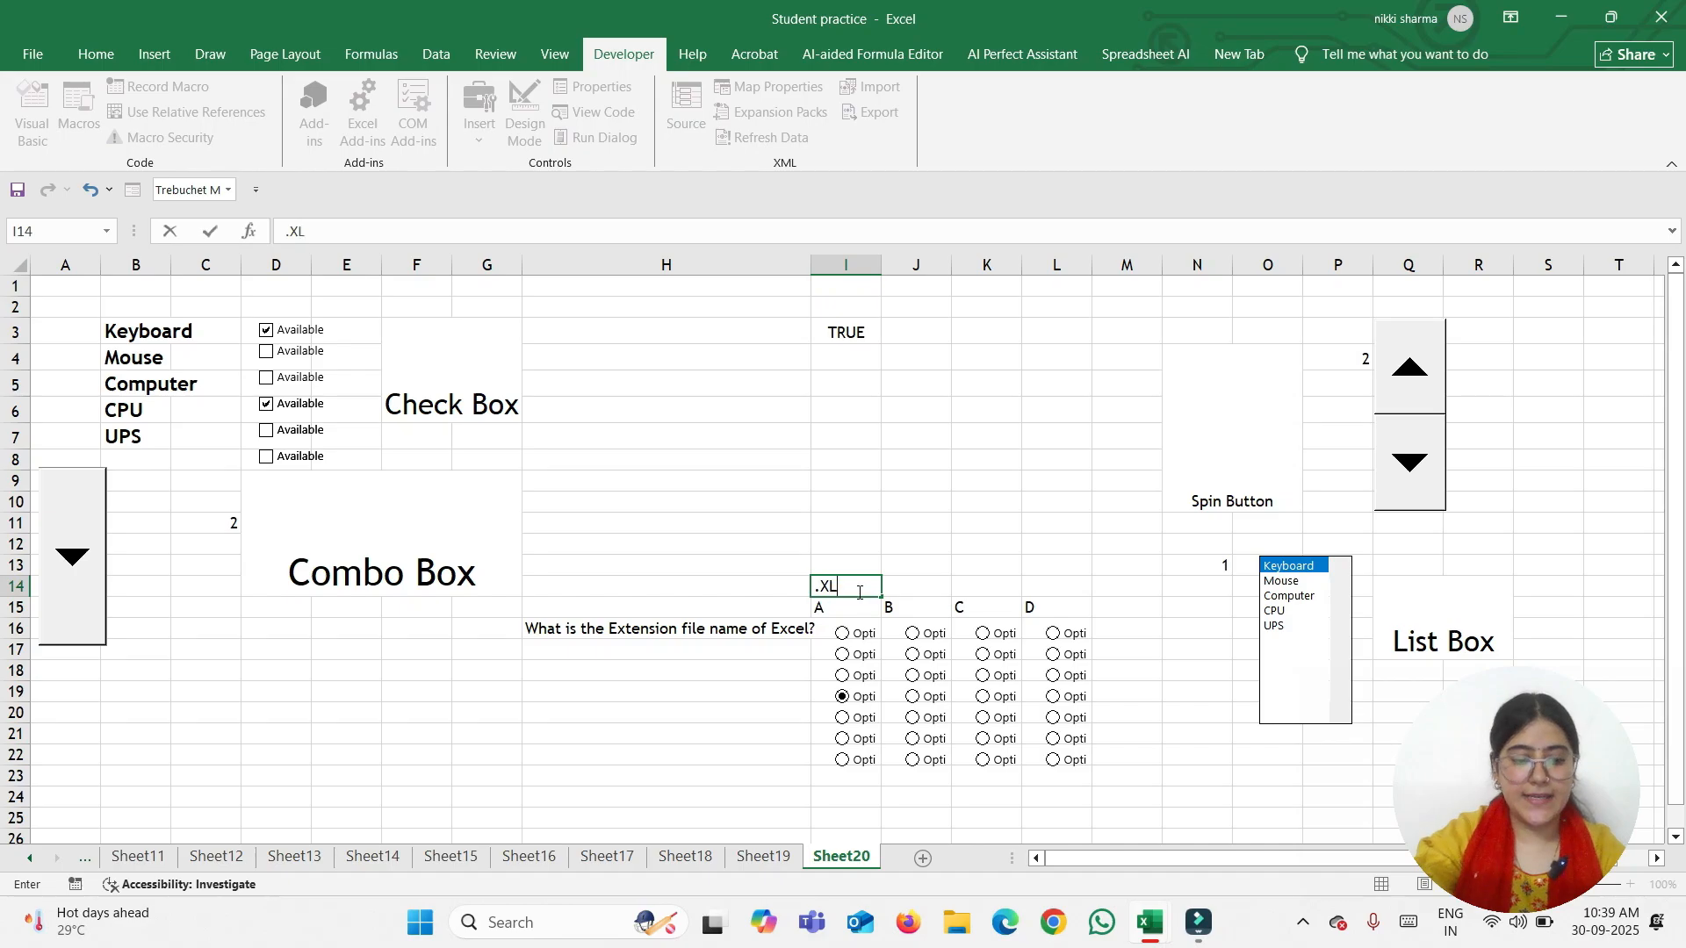
pyautogui.write('SX')
pyautogui.press('Tab')
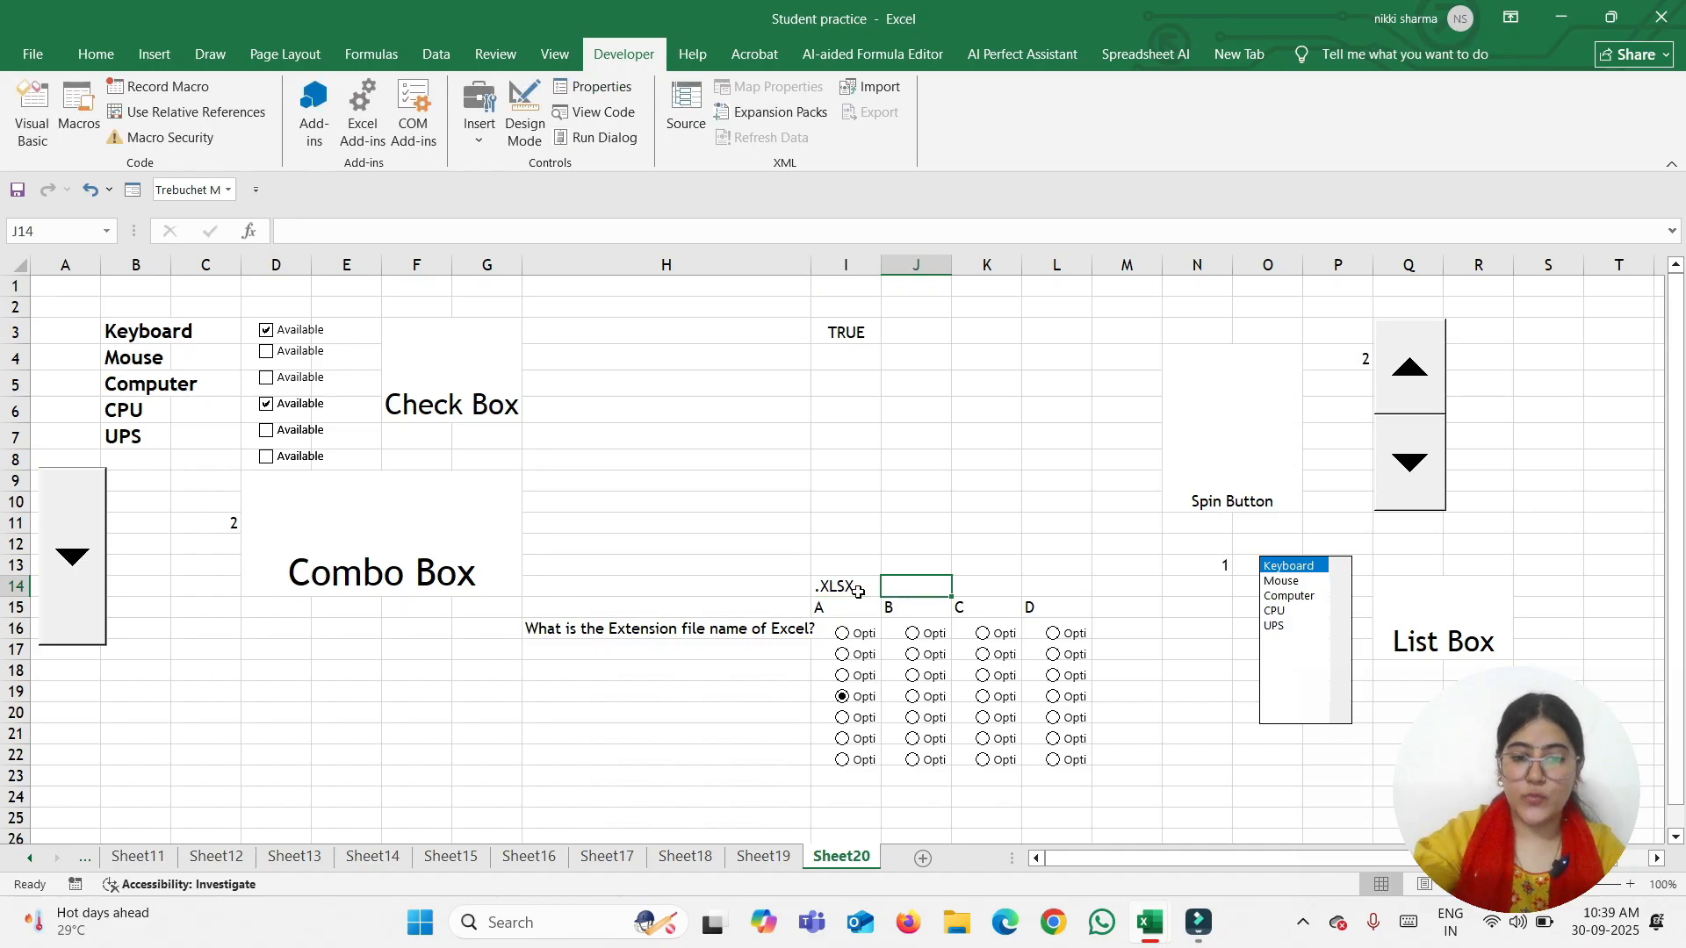
pyautogui.write('.')
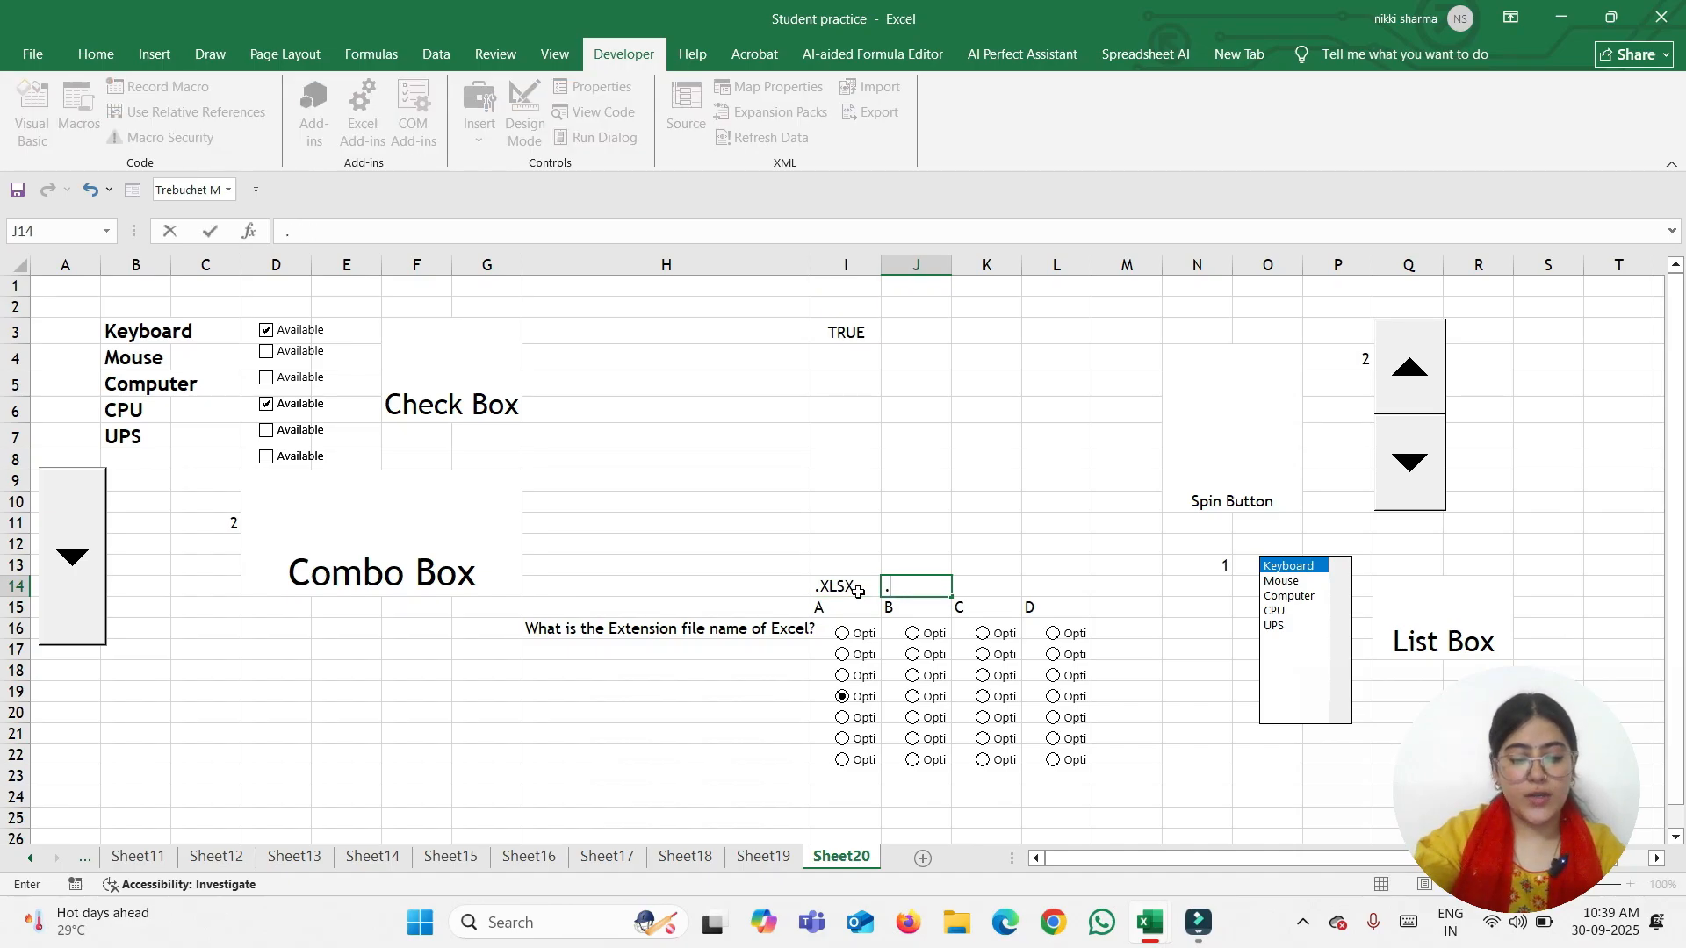
pyautogui.write('XLS')
pyautogui.press('Tab')
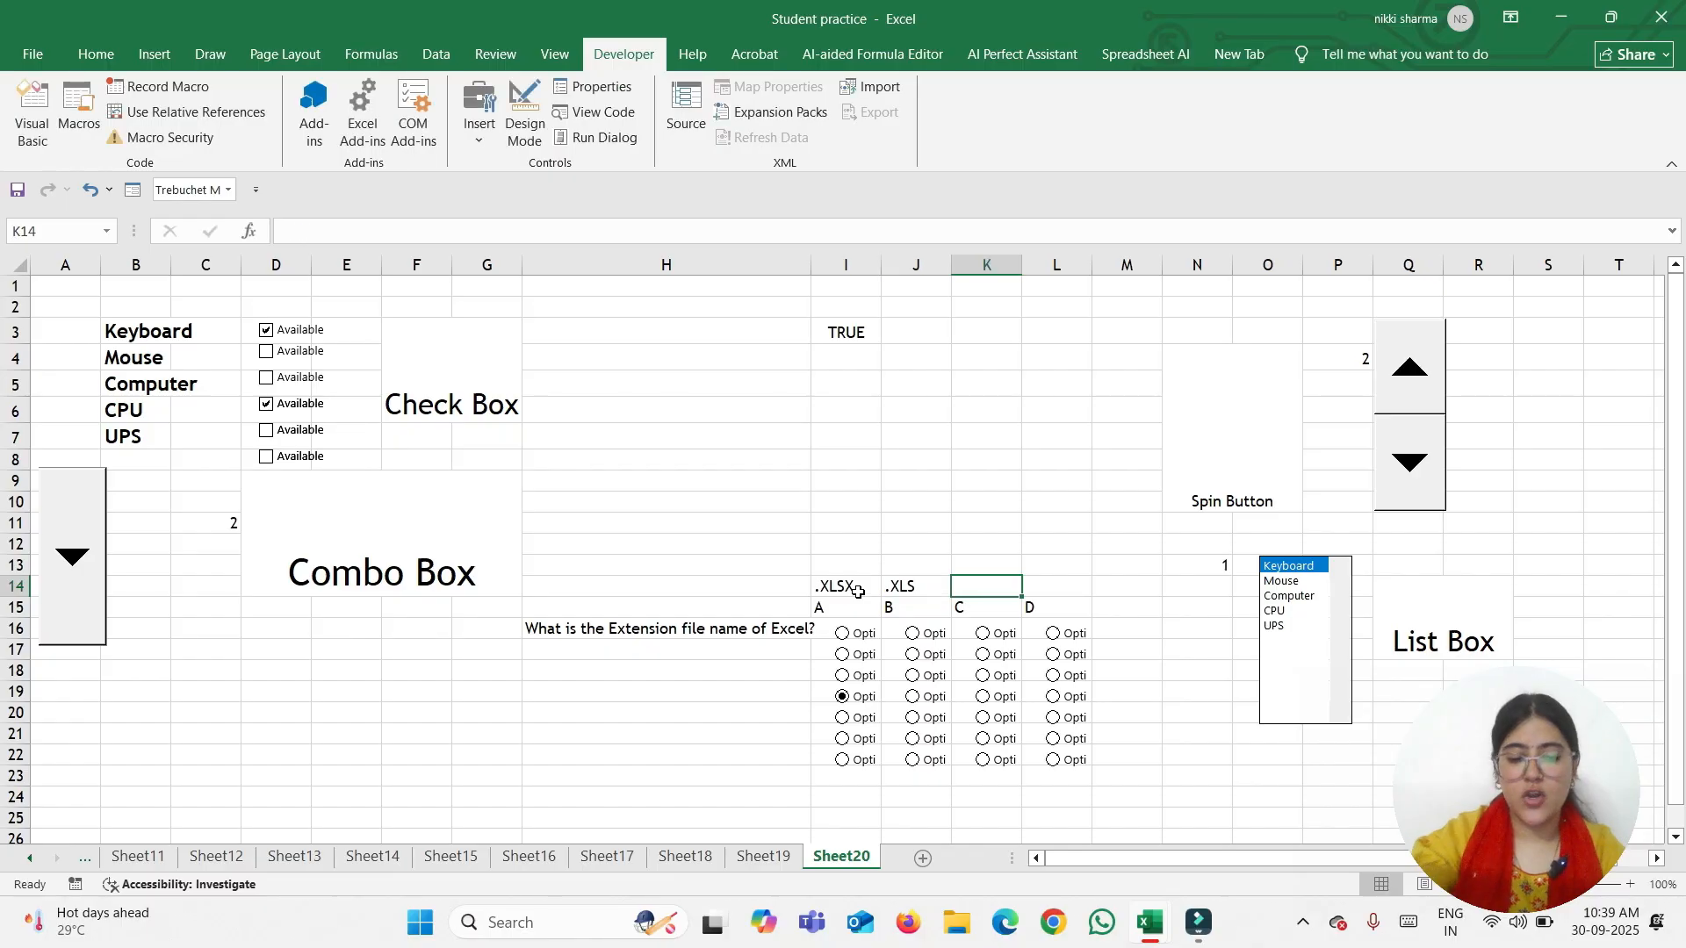
pyautogui.write('X')
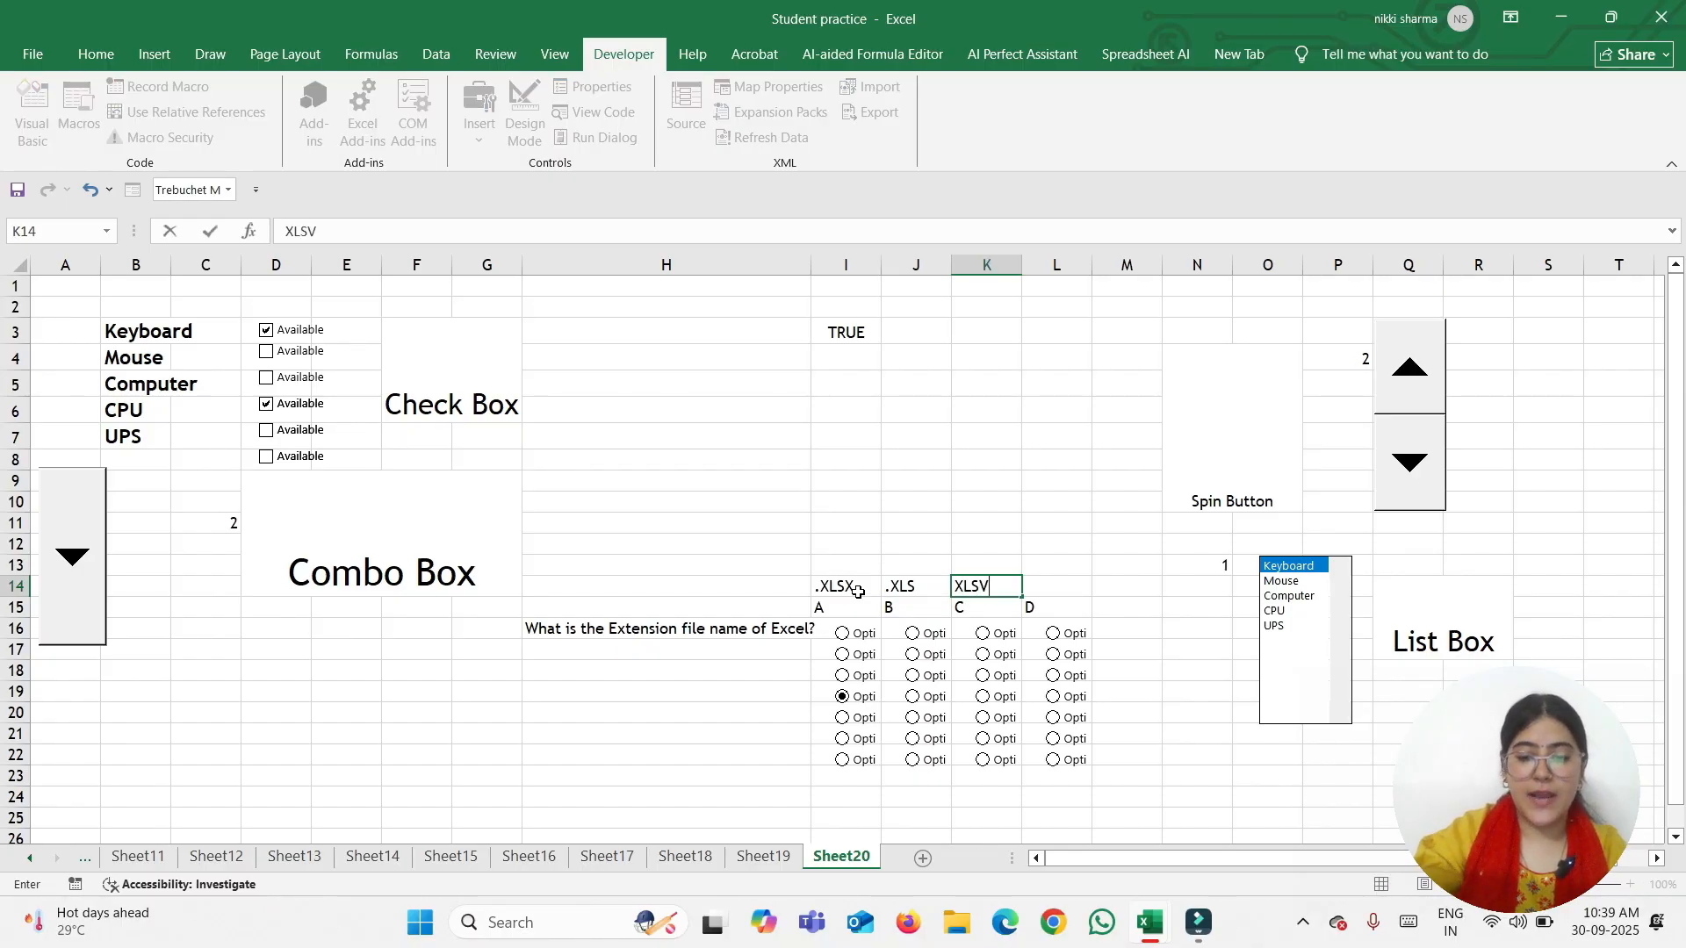
pyautogui.write('LSV')
pyautogui.press('Tab')
pyautogui.write('EXCE')
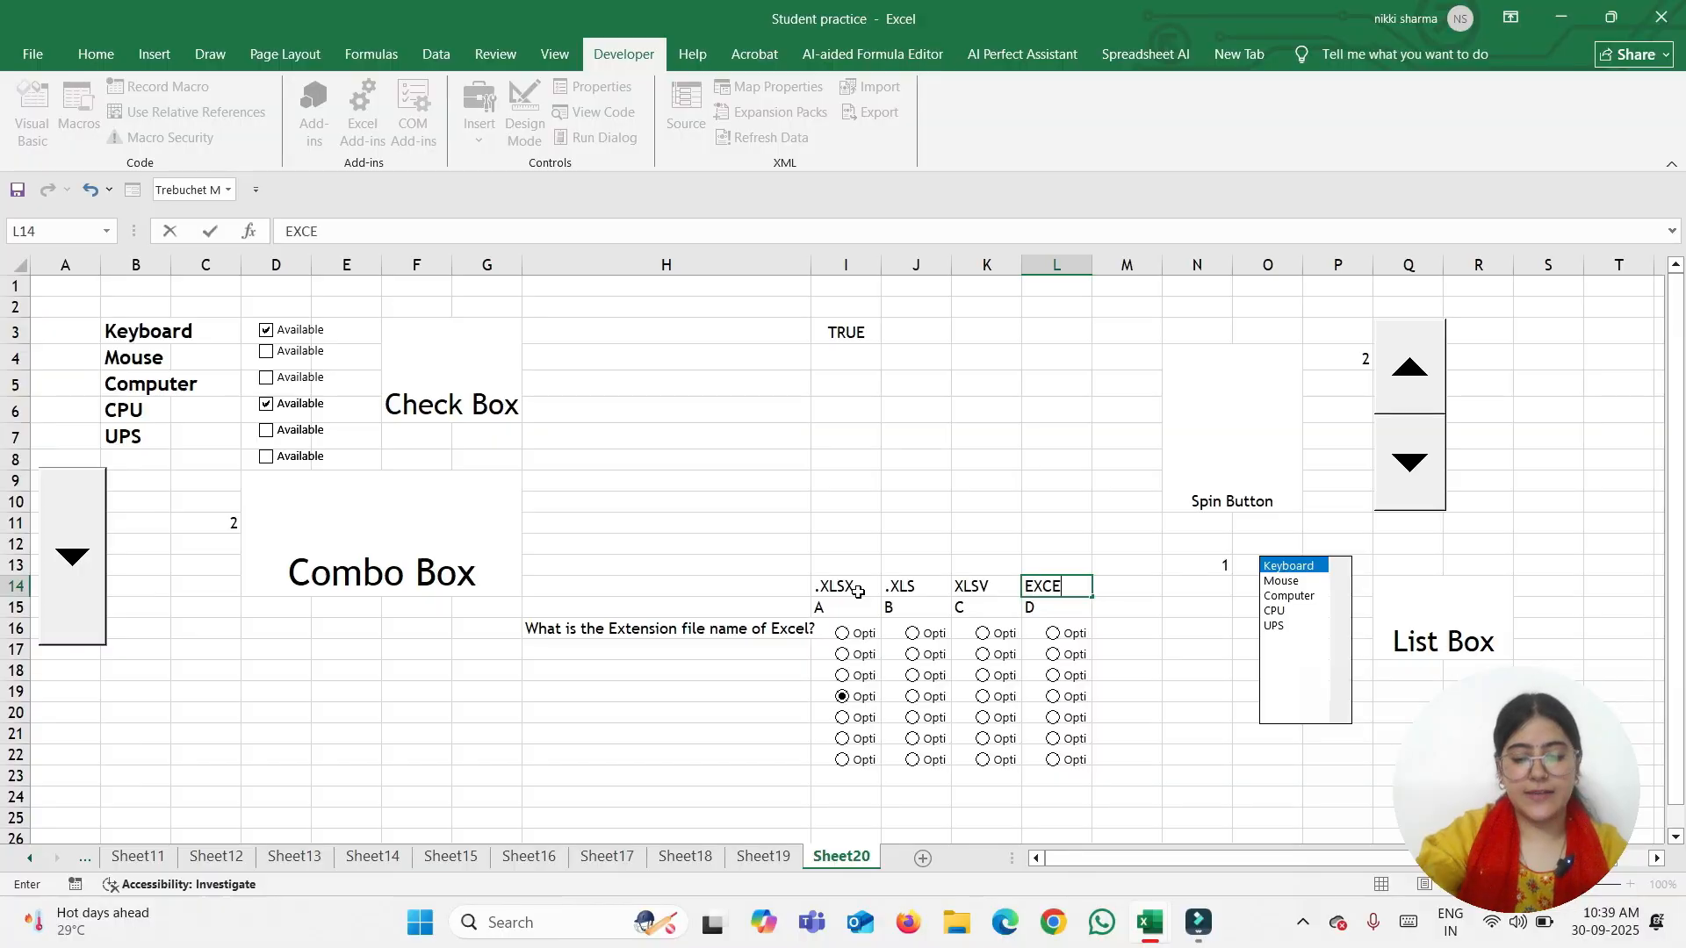
pyautogui.write('L')
pyautogui.click(983, 716)
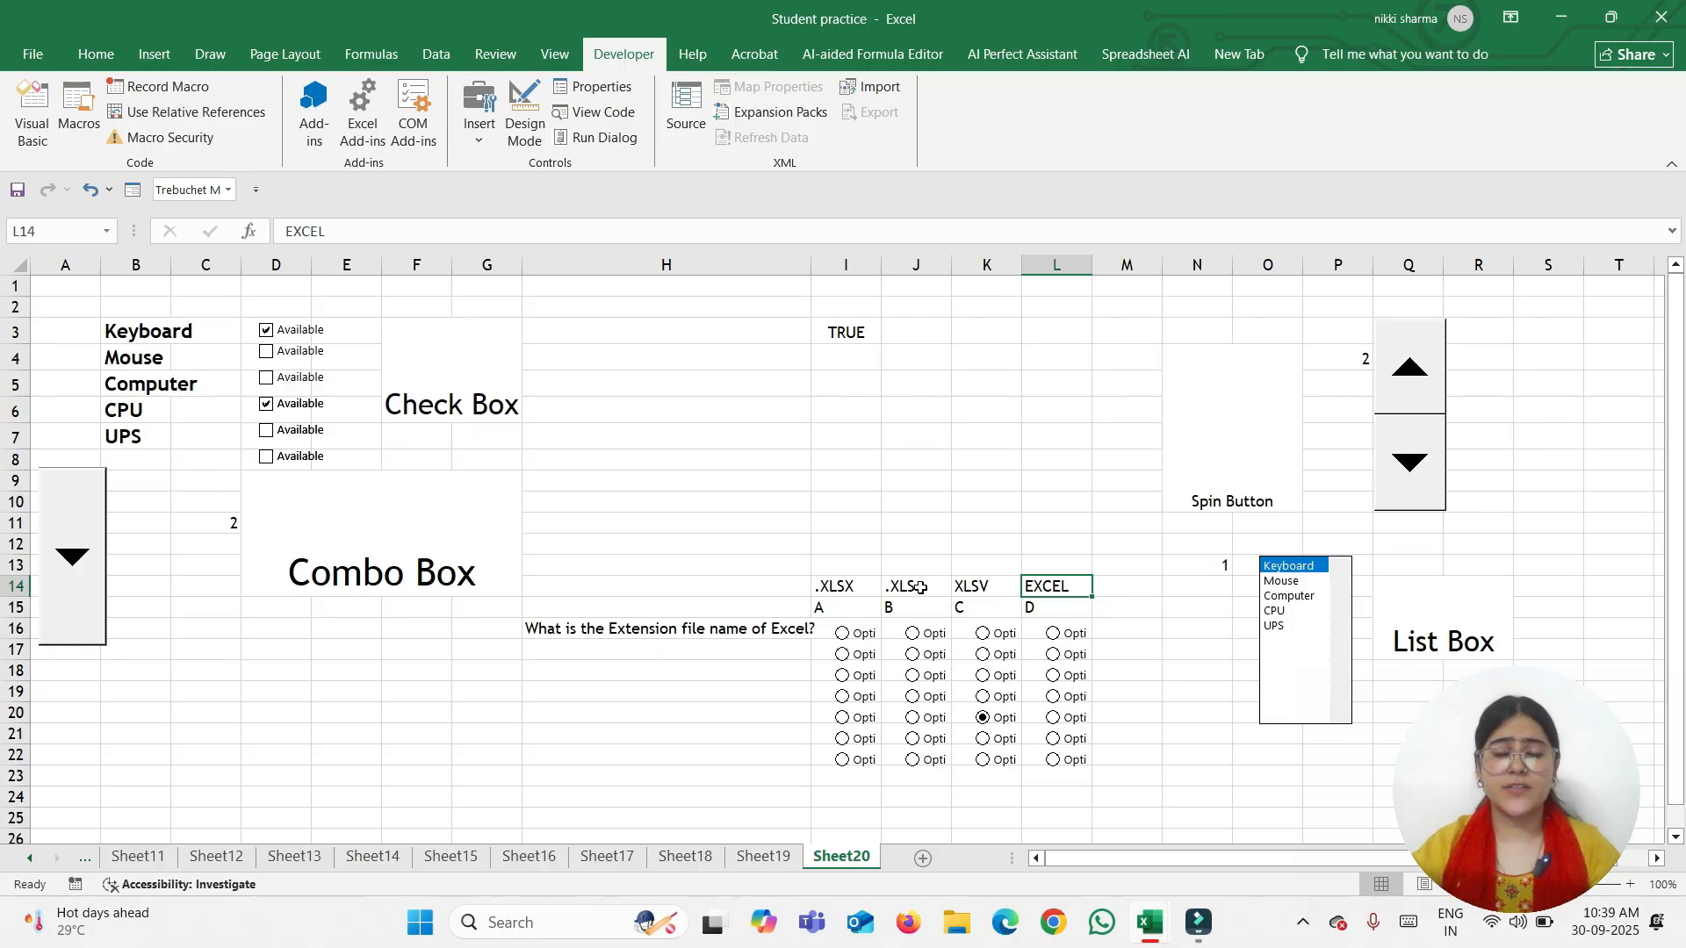
pyautogui.click(844, 635)
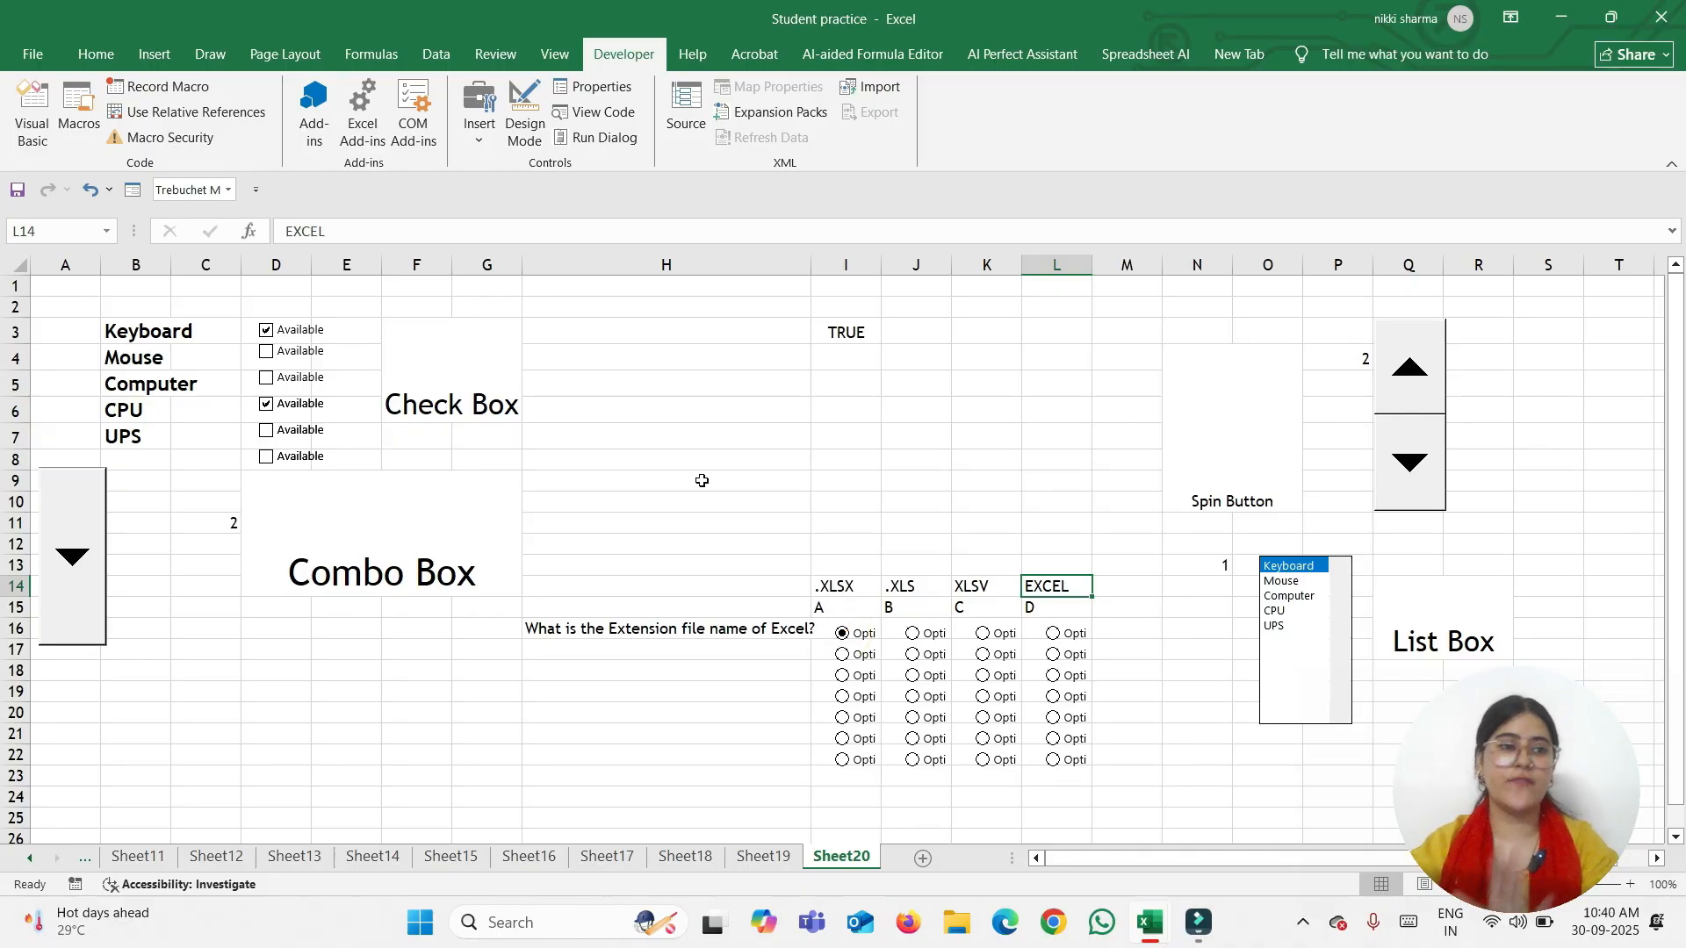
pyautogui.click(32, 55)
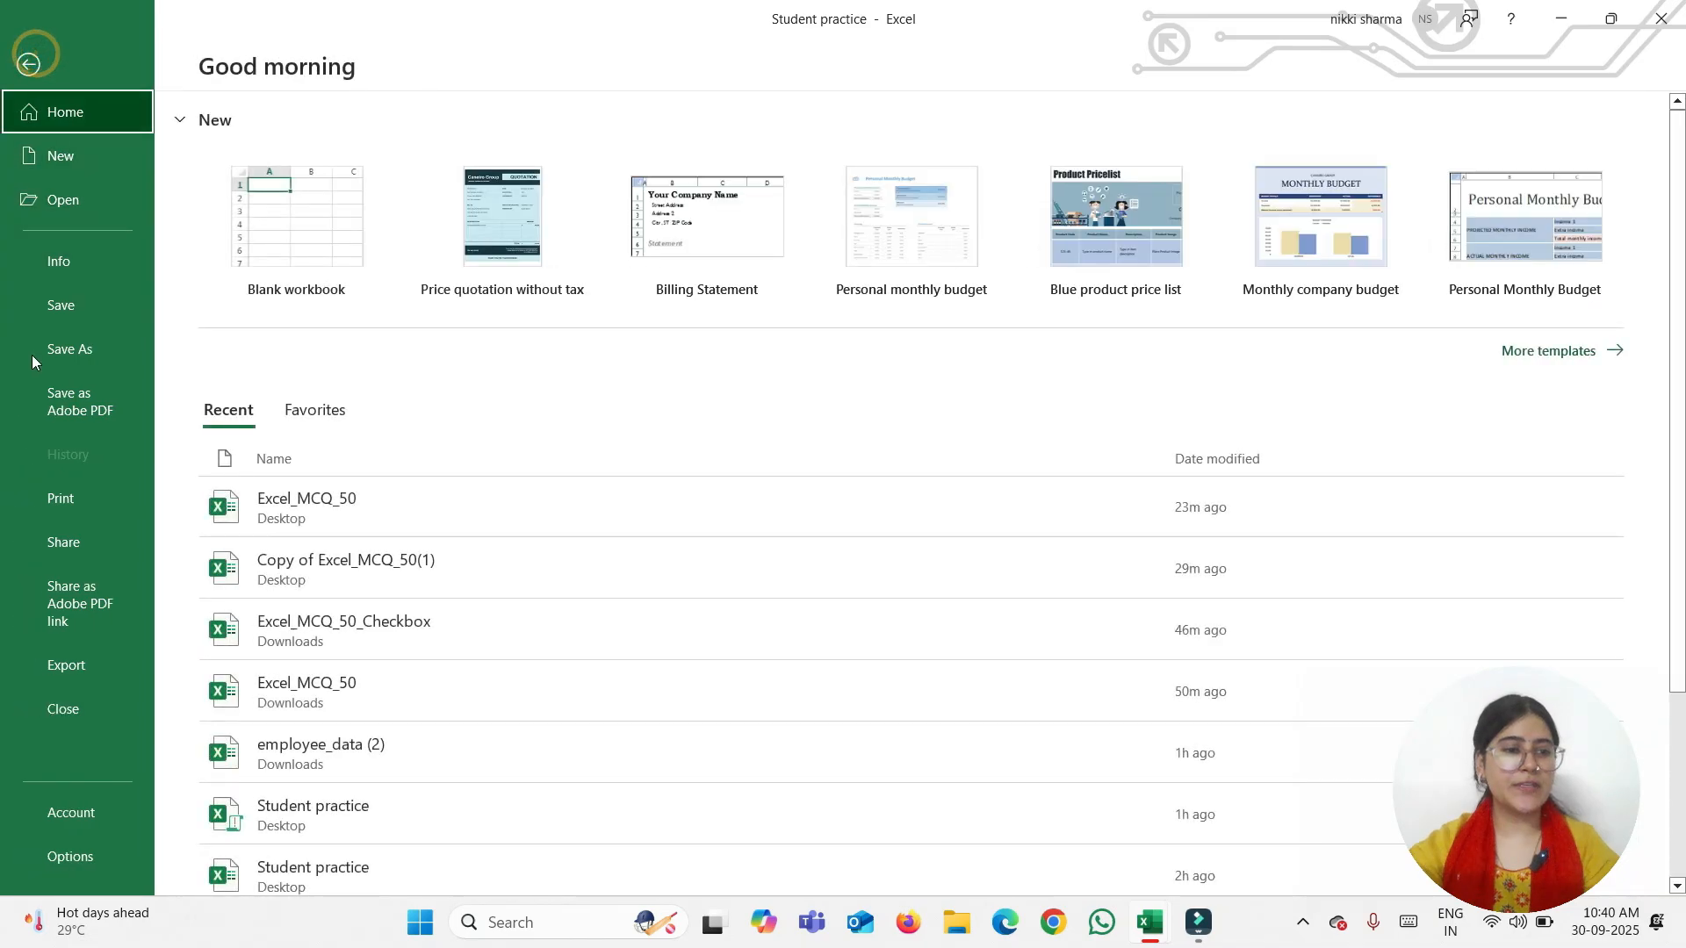
pyautogui.click(70, 352)
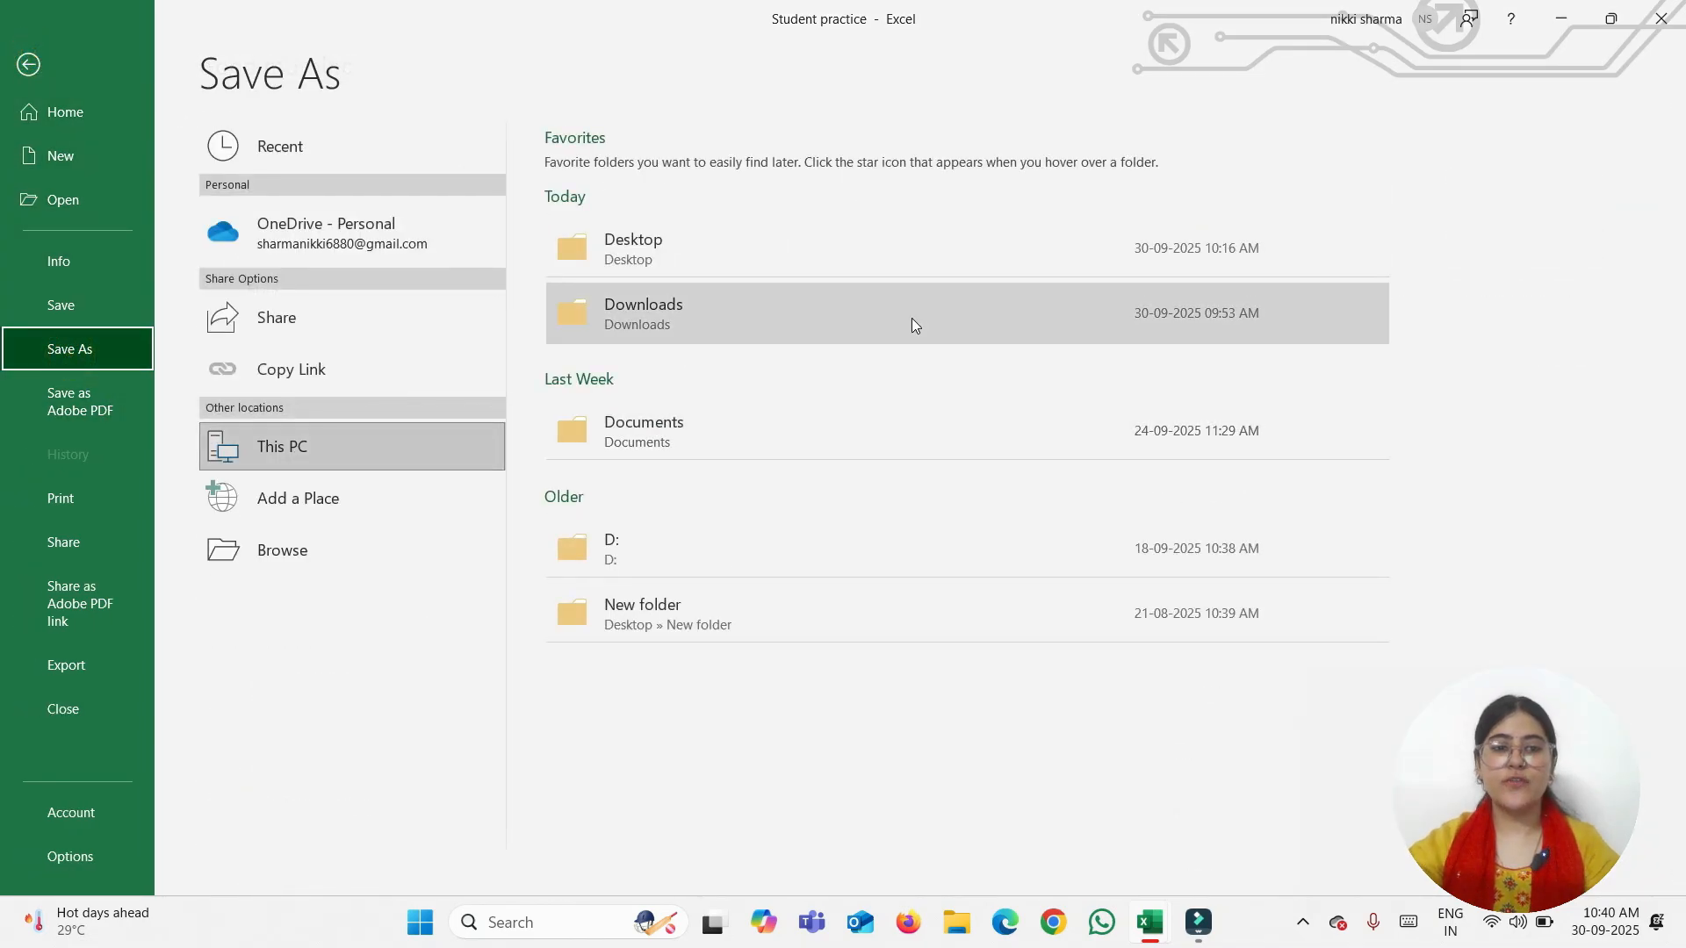
pyautogui.click(896, 268)
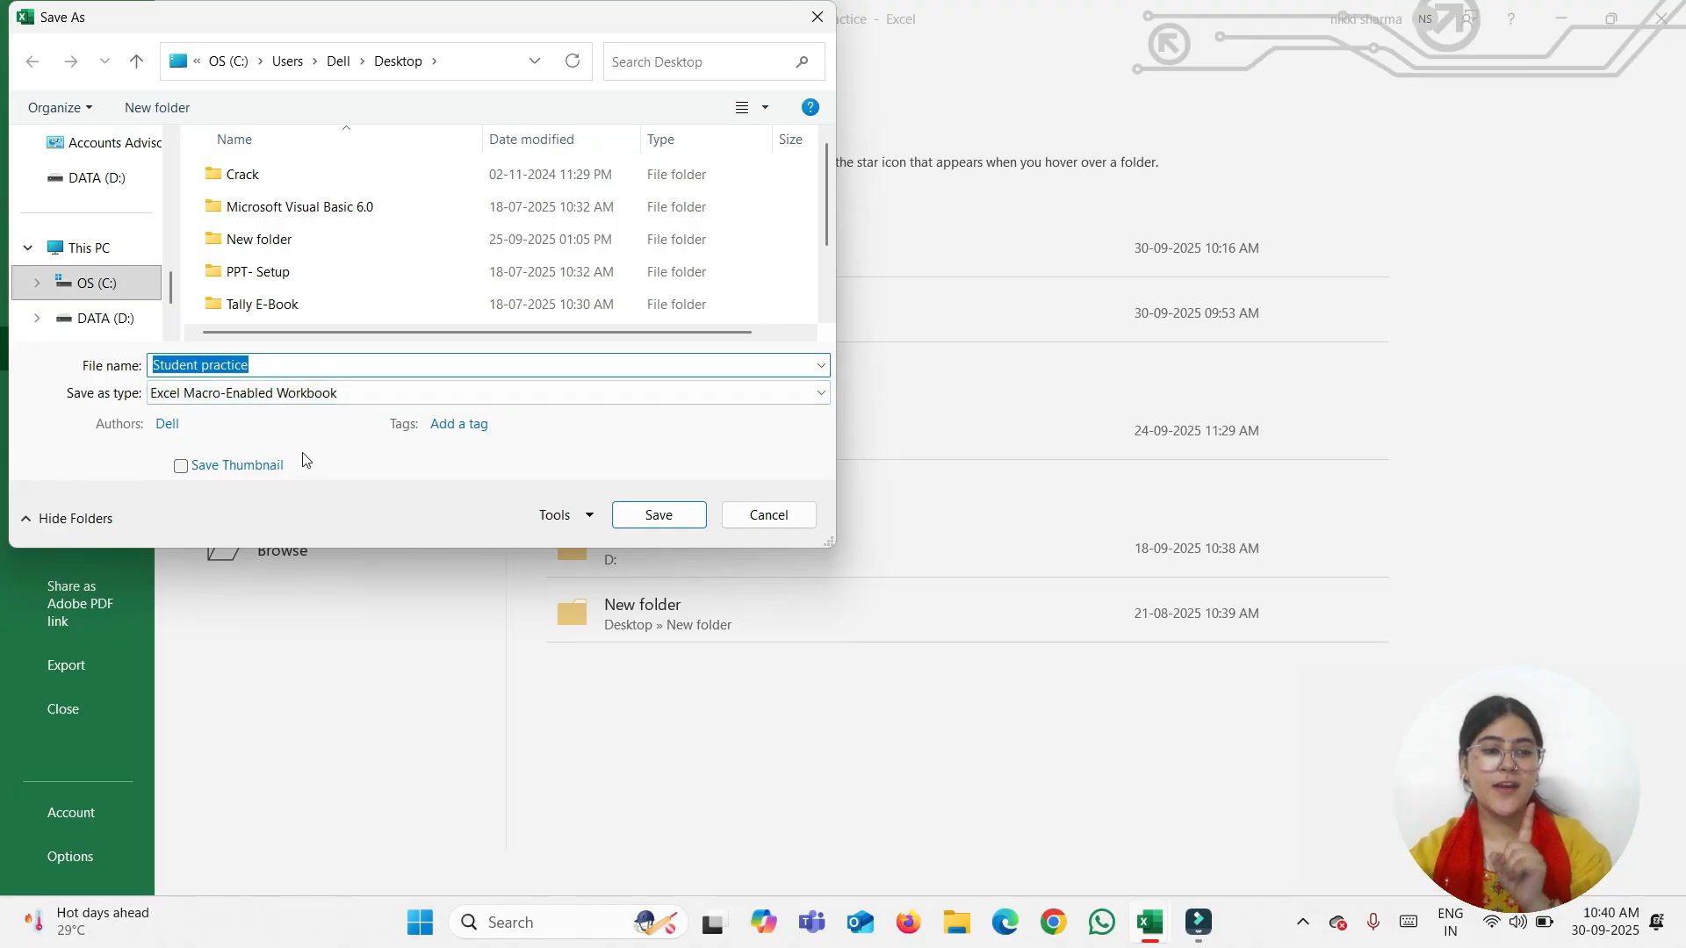
pyautogui.click(760, 518)
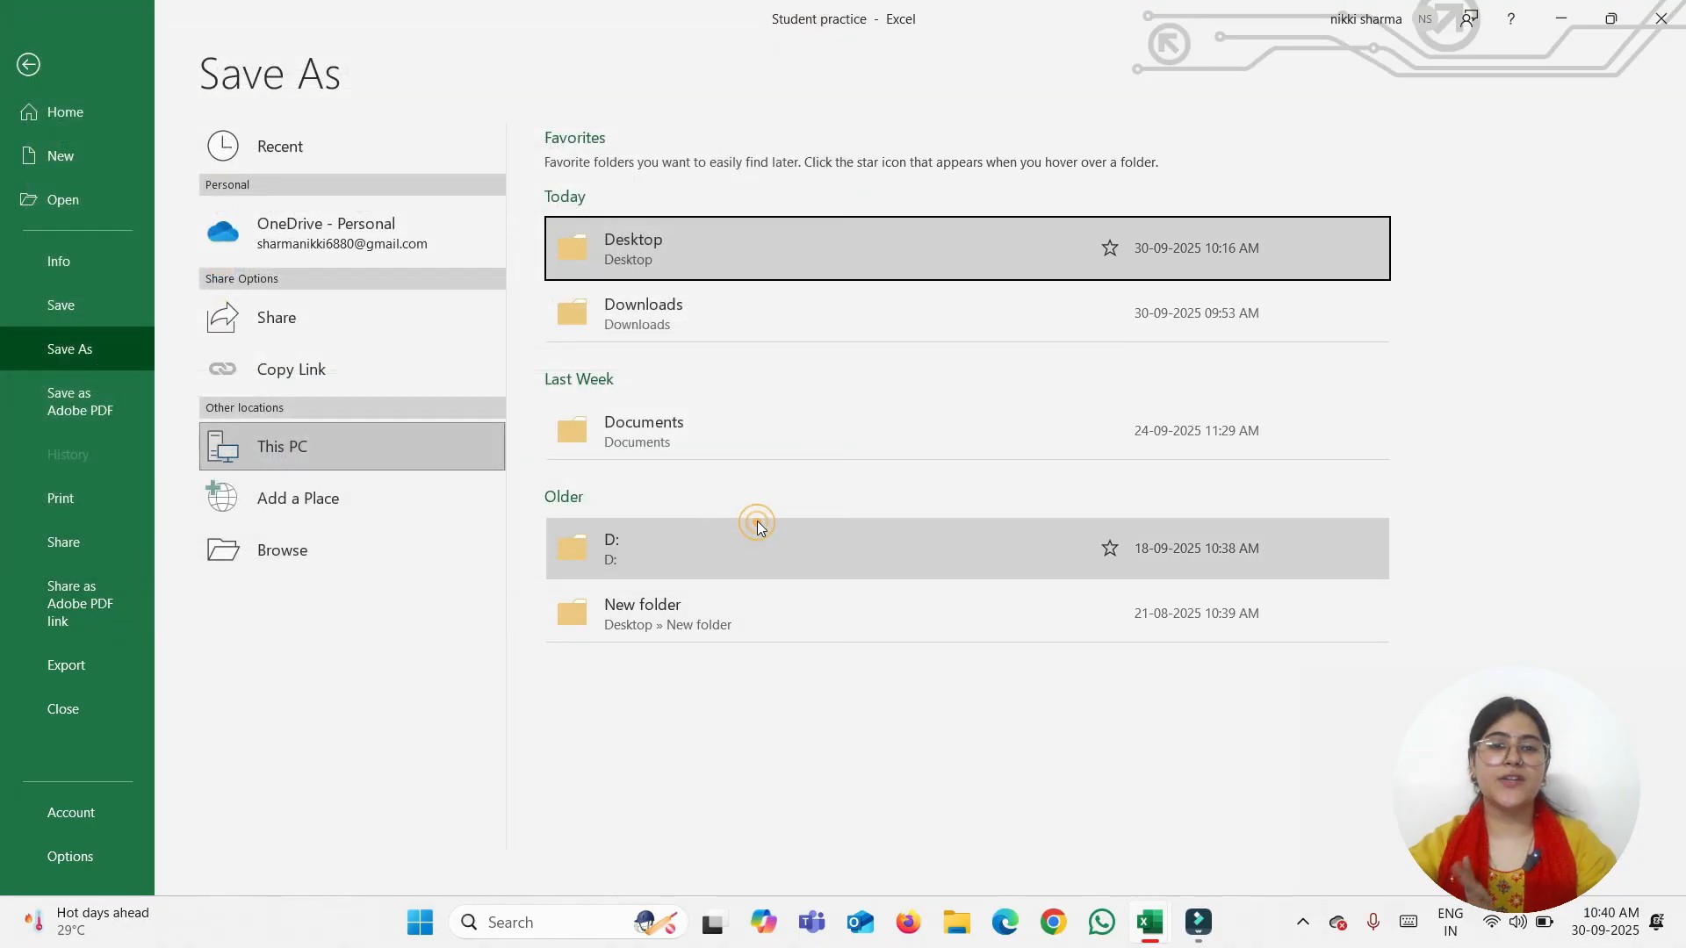
pyautogui.click(29, 65)
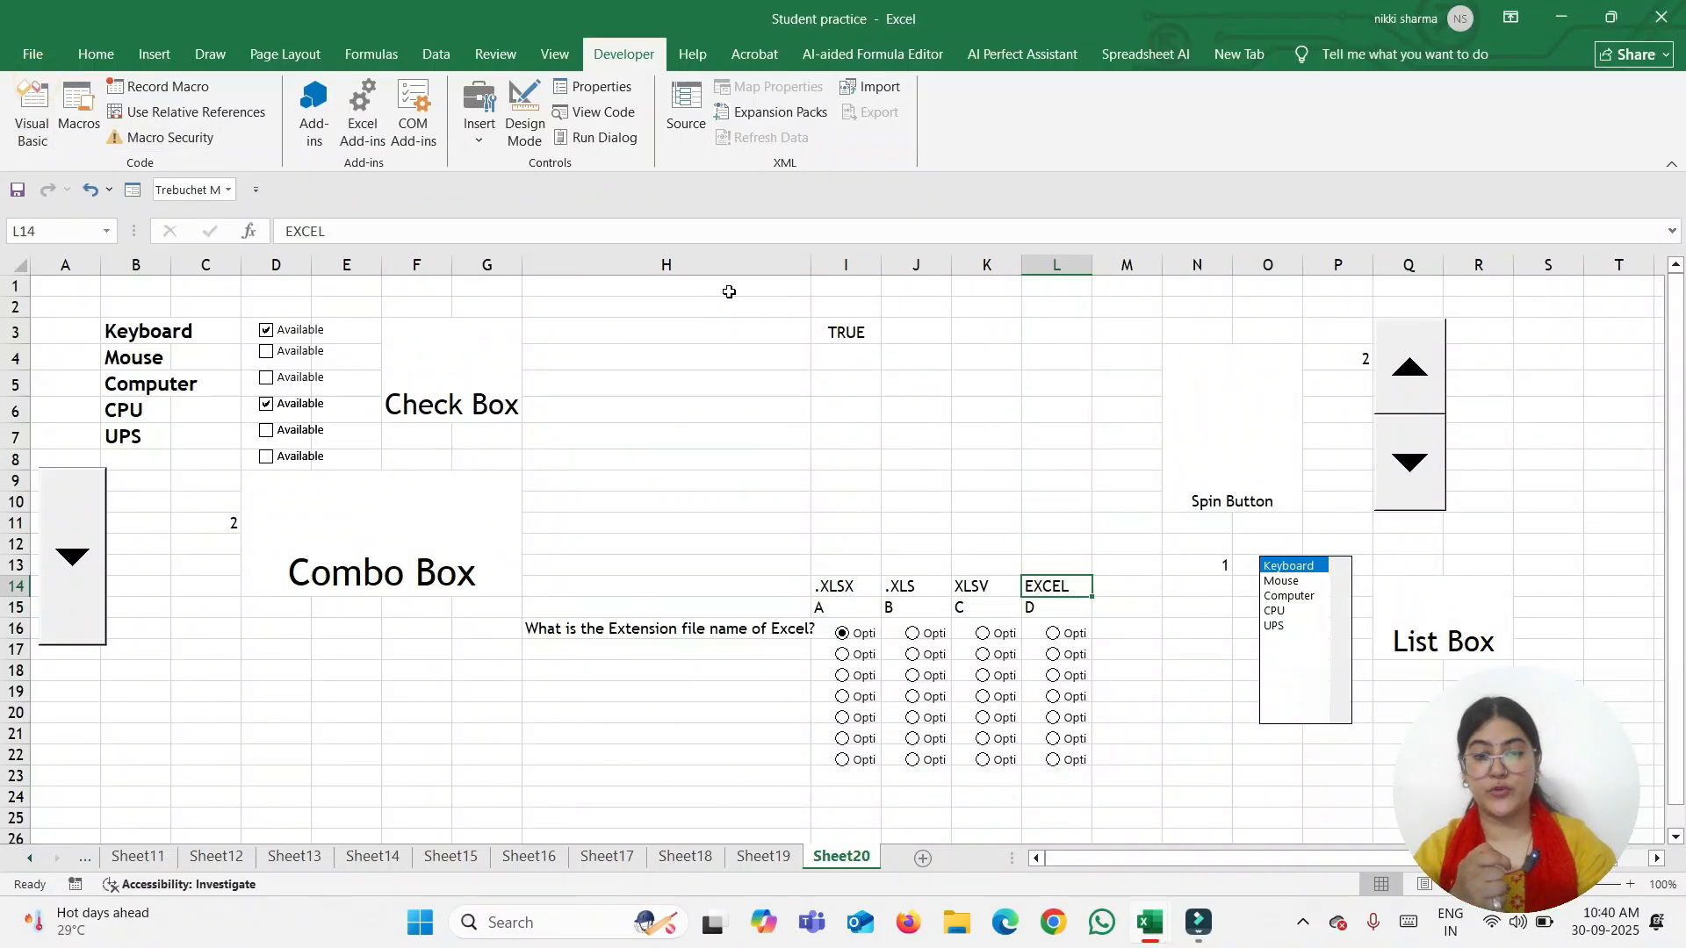
# Draw a form-control group box over cells H3 to I4
pyautogui.click(478, 123)
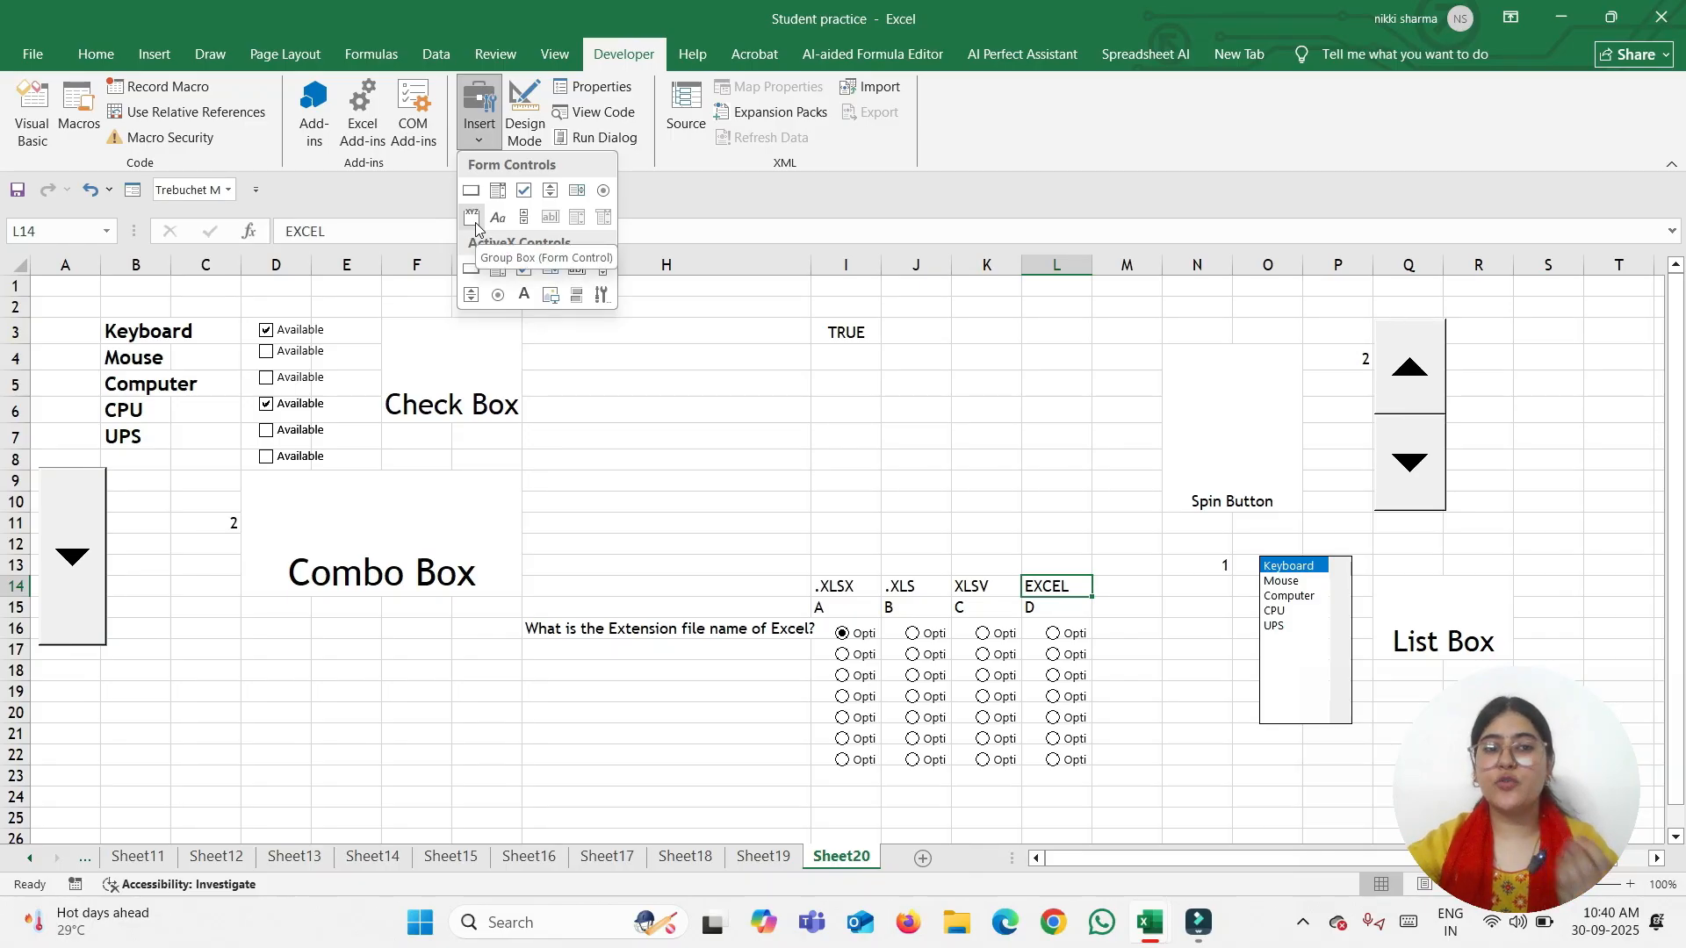
pyautogui.click(725, 426)
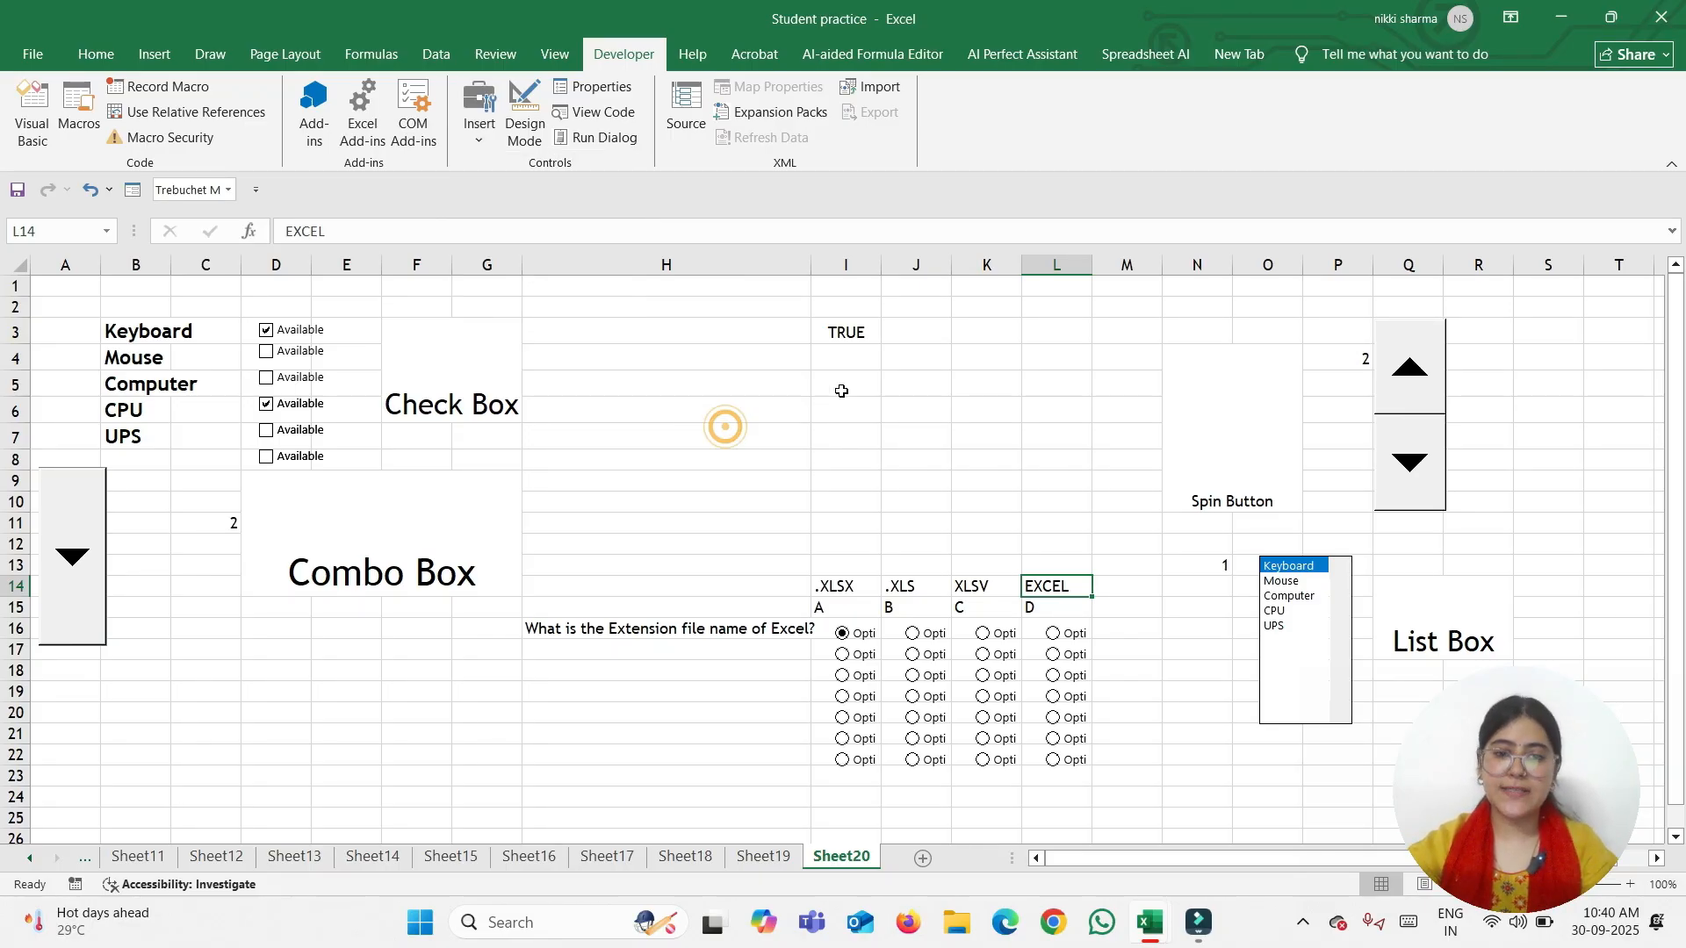
pyautogui.moveTo(132, 332); pyautogui.dragTo(131, 436)
pyautogui.click(764, 378)
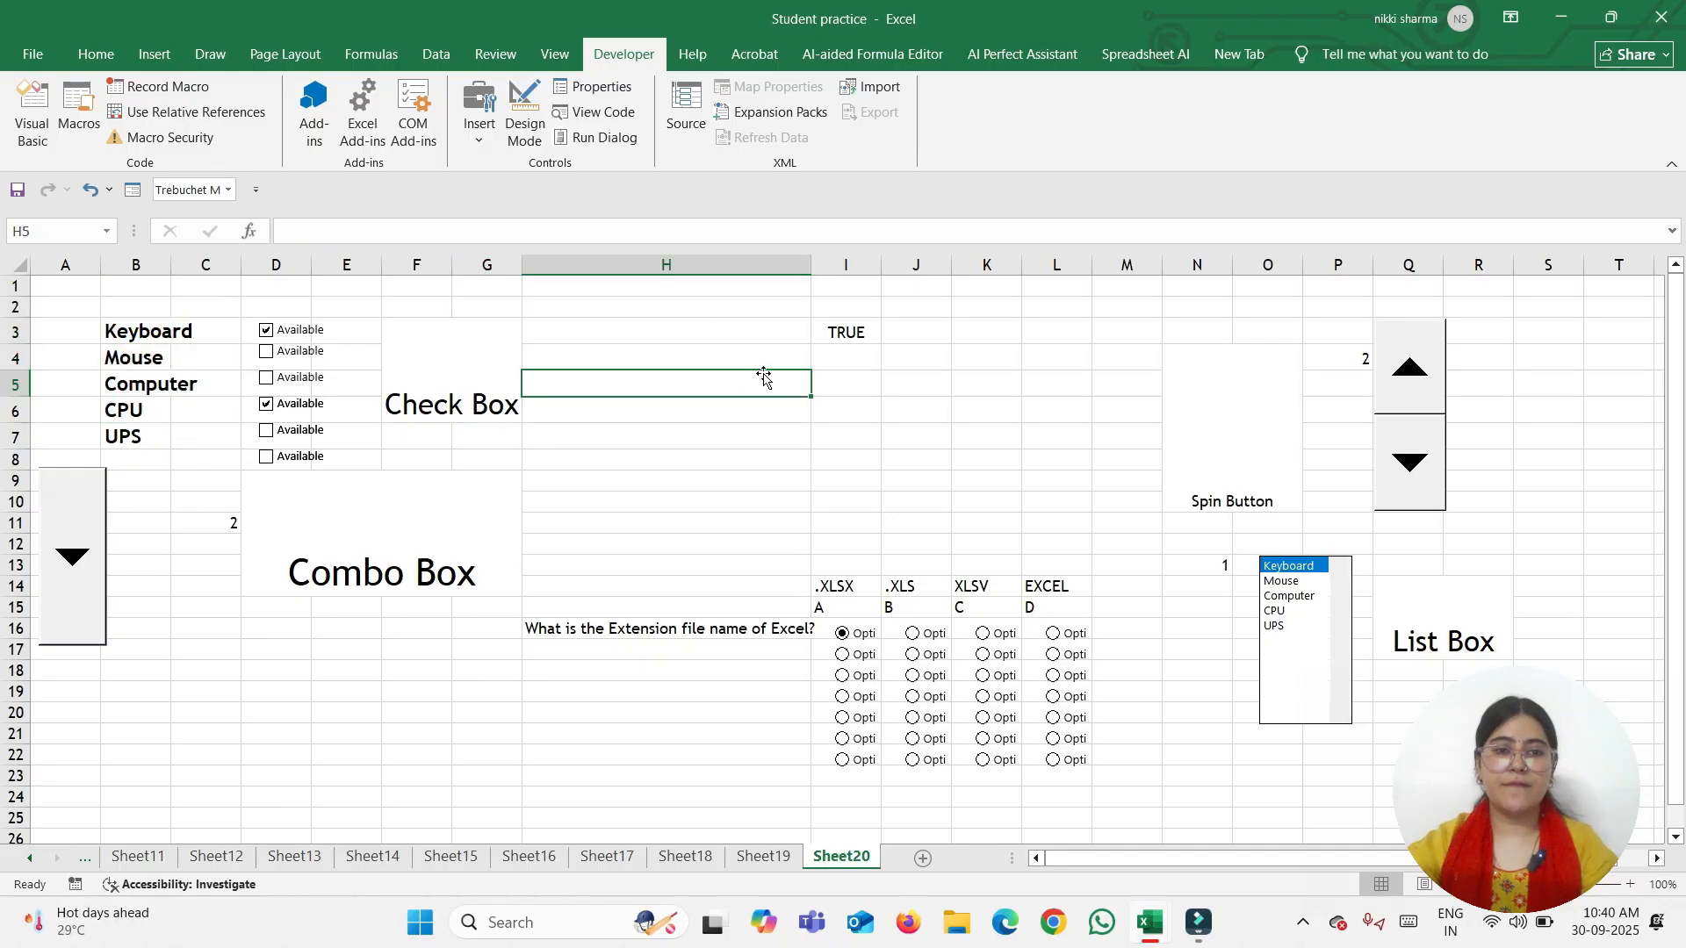
pyautogui.click(681, 339)
pyautogui.click(481, 140)
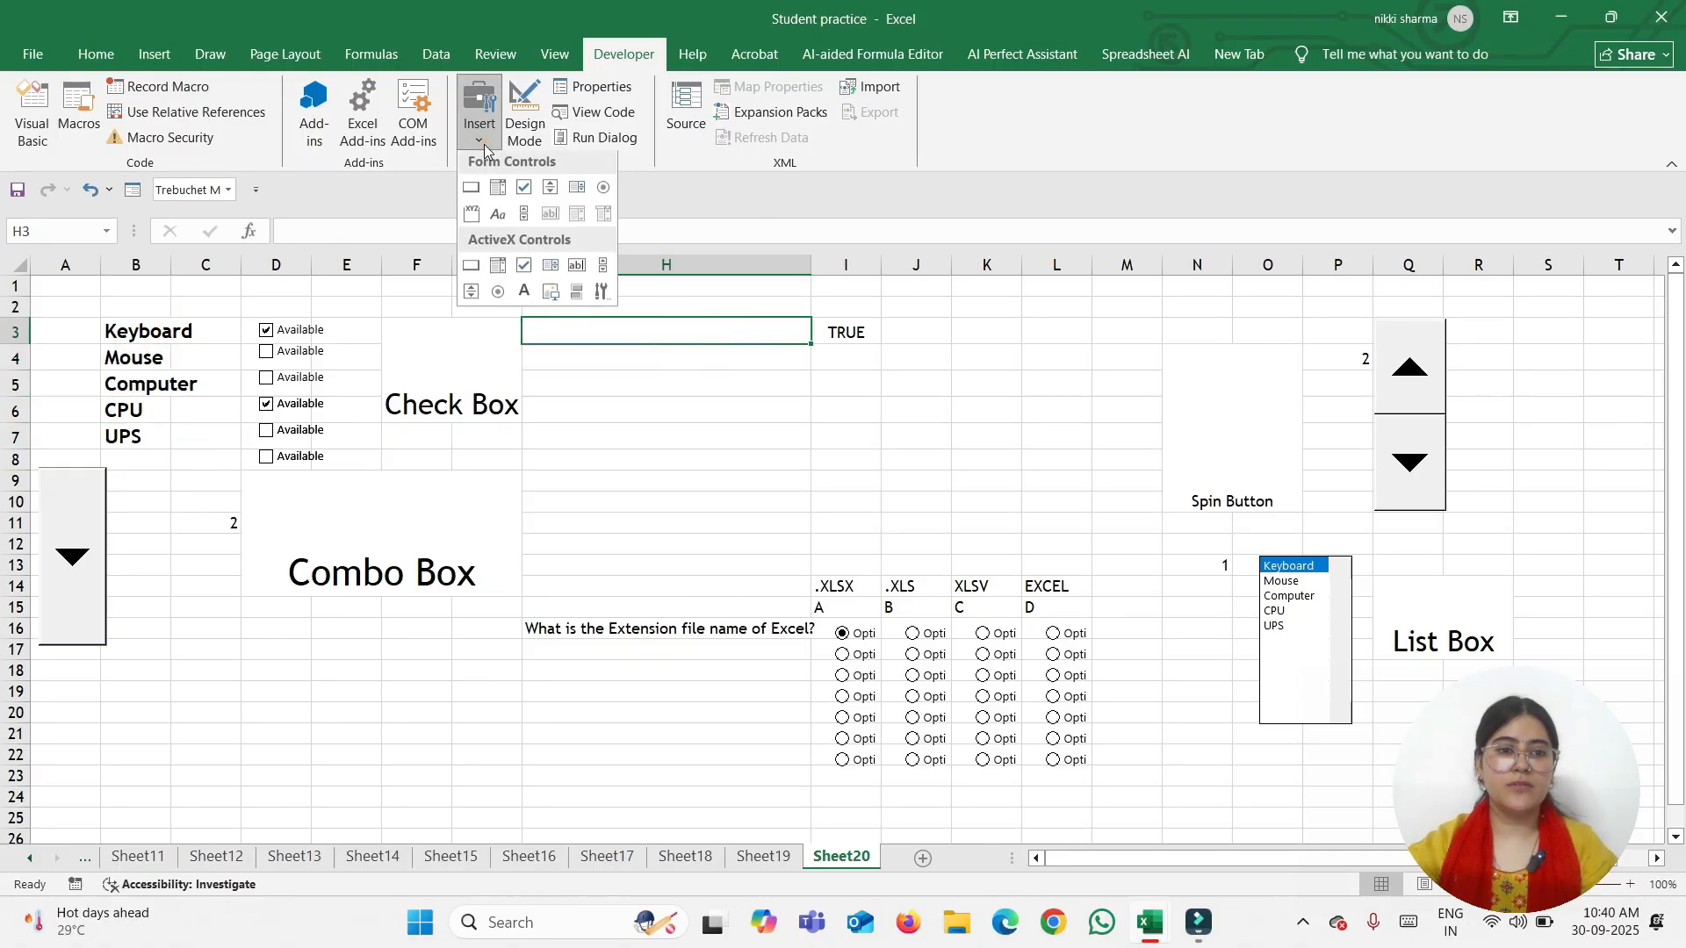
pyautogui.click(472, 217)
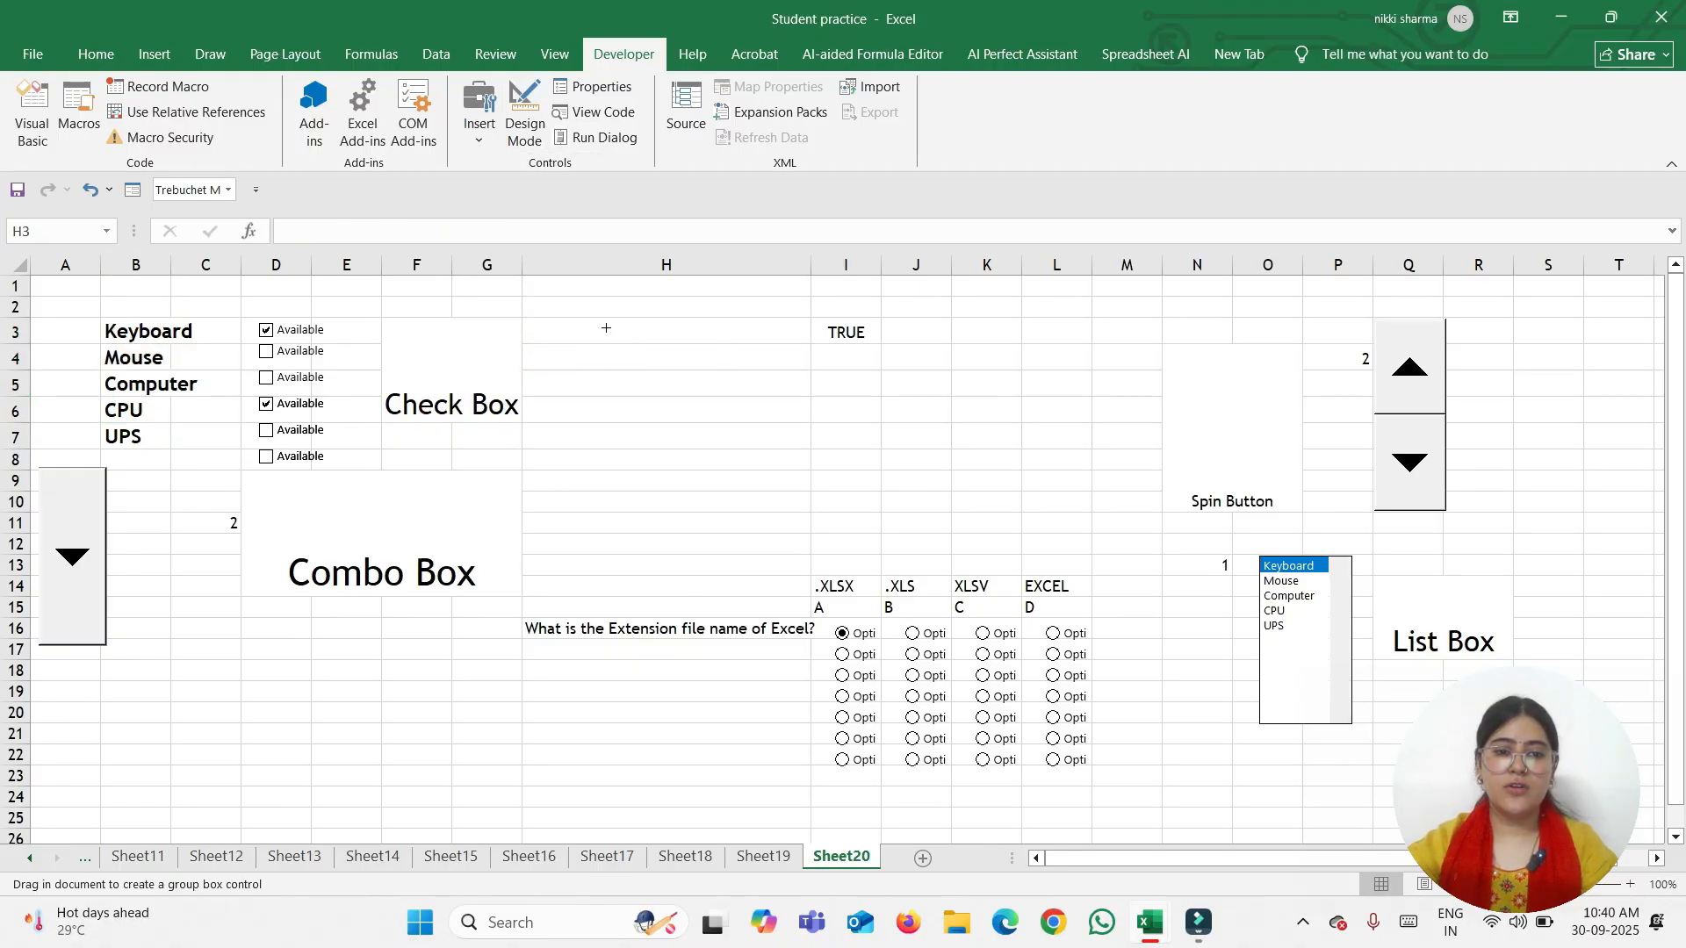
pyautogui.moveTo(606, 328); pyautogui.dragTo(753, 375)
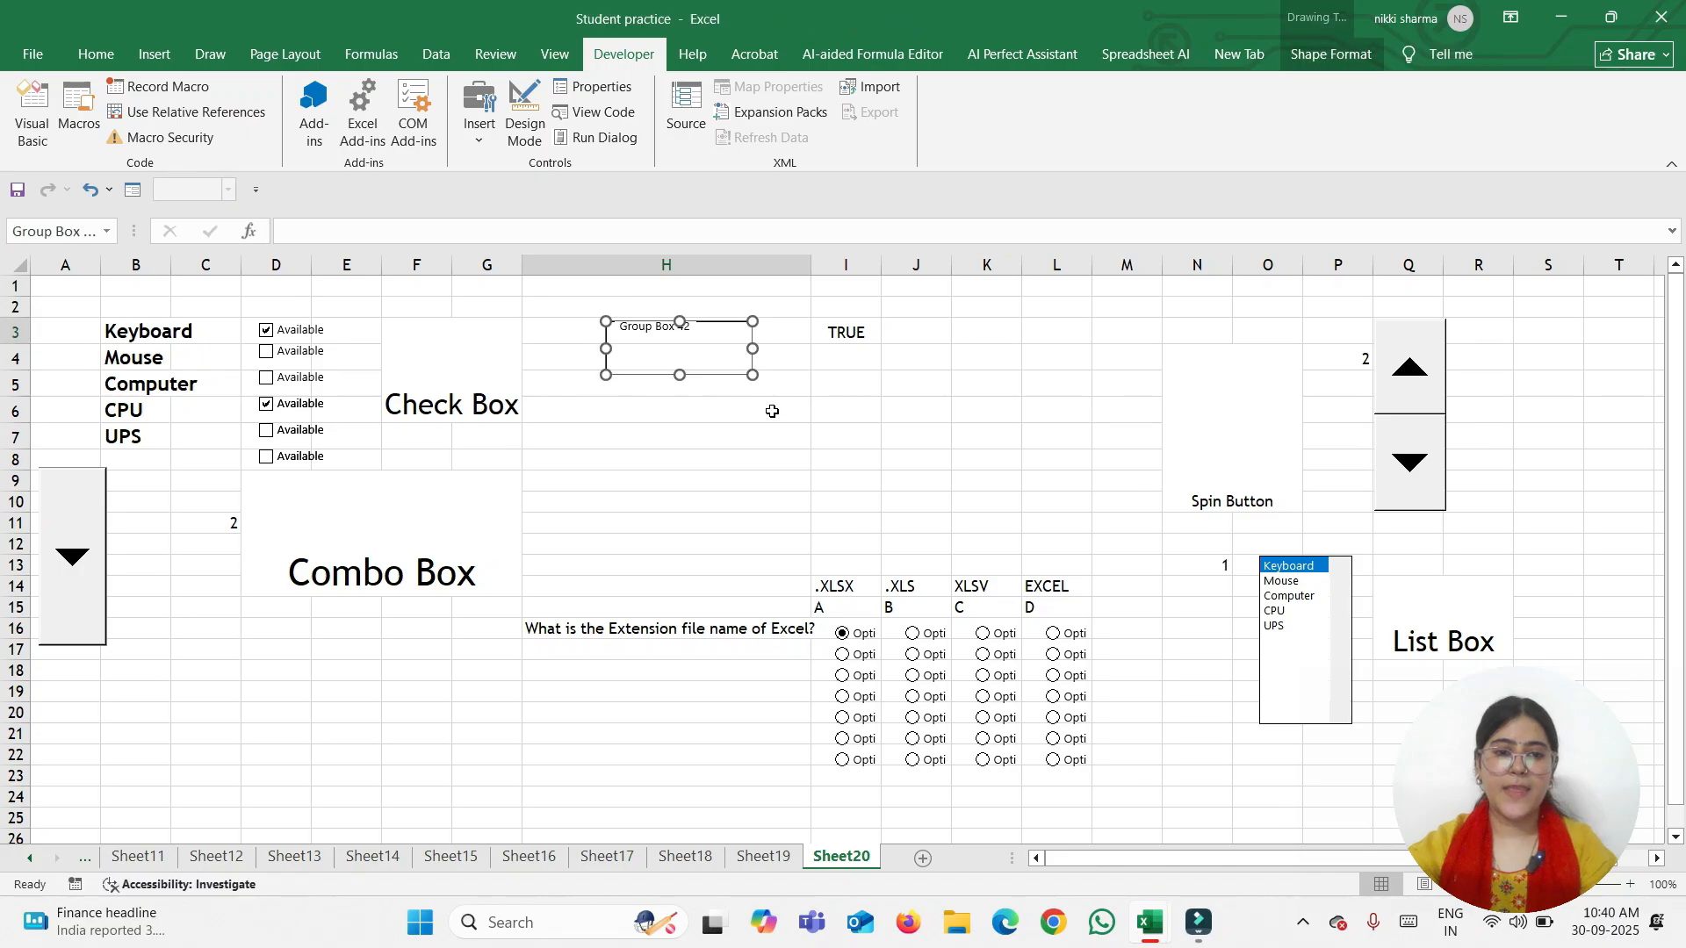
# Turn on 3-D shading for the group box and nudge it slightly into place
pyautogui.rightClick(706, 372)
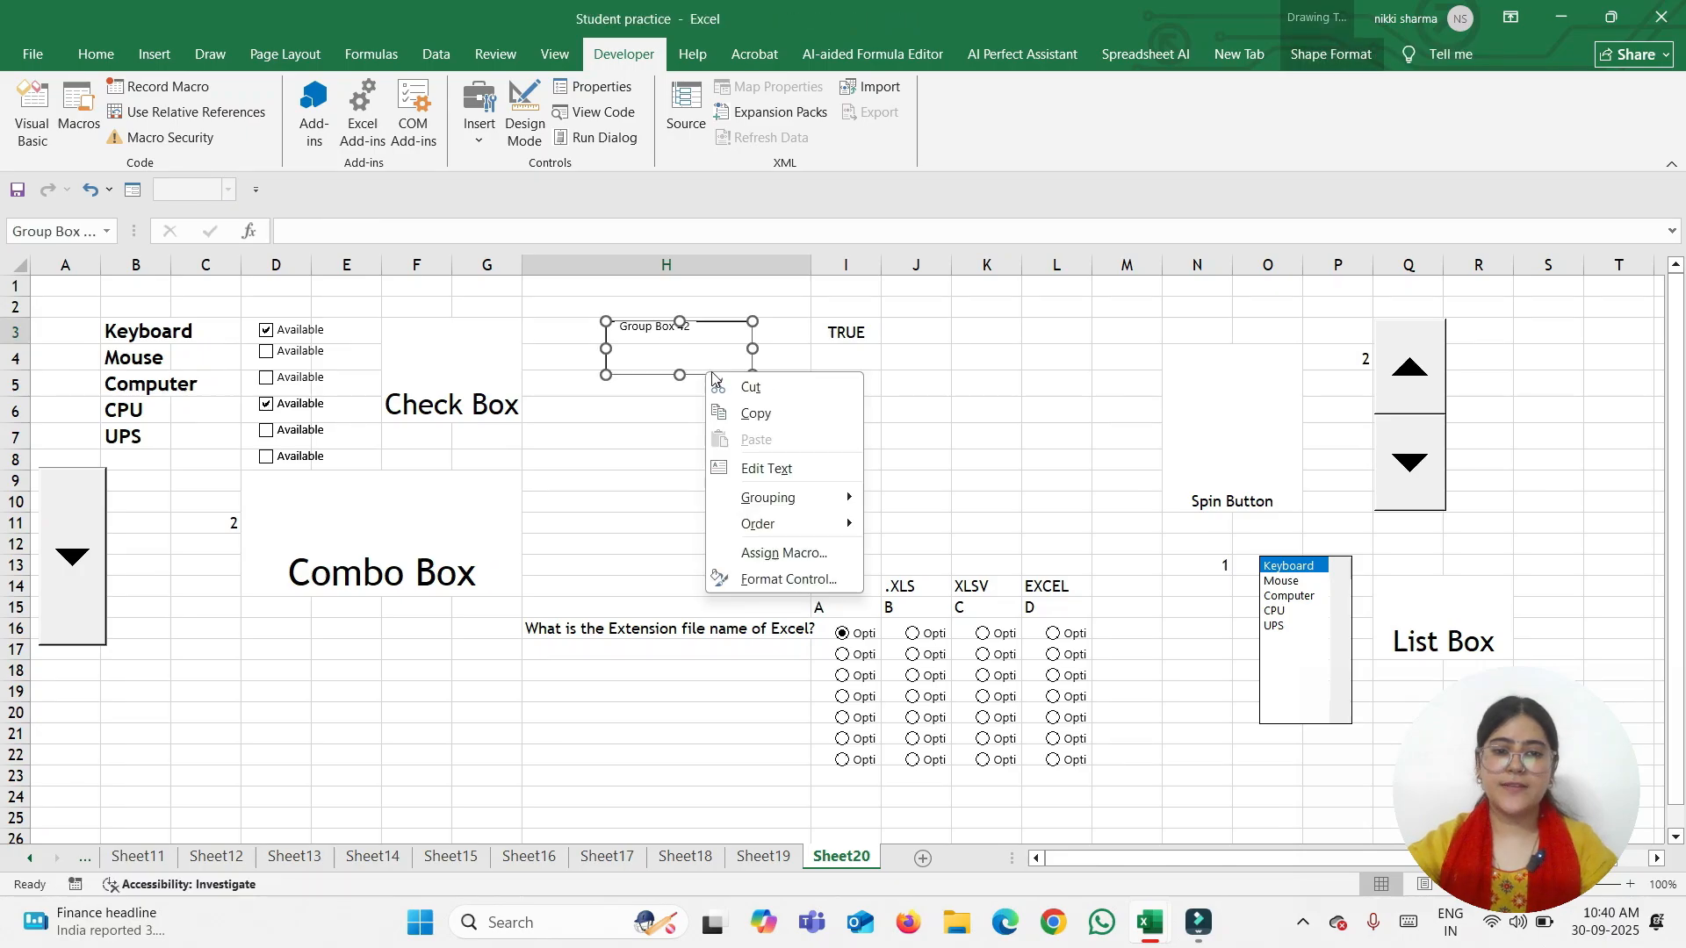
pyautogui.click(790, 581)
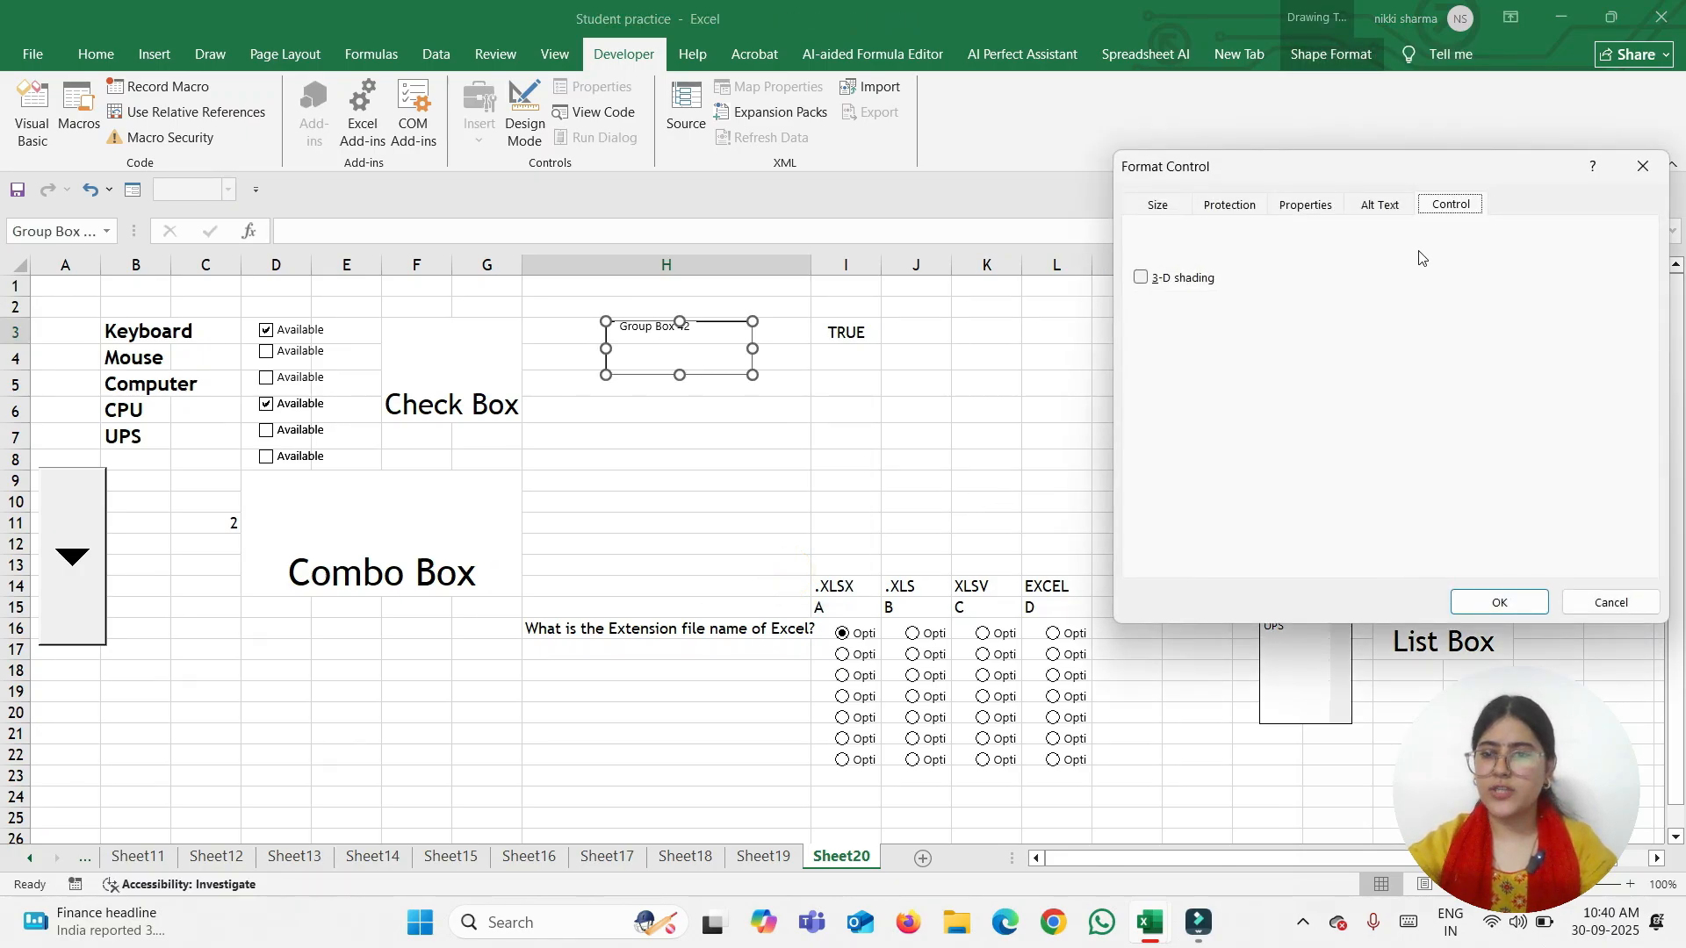
pyautogui.click(1141, 278)
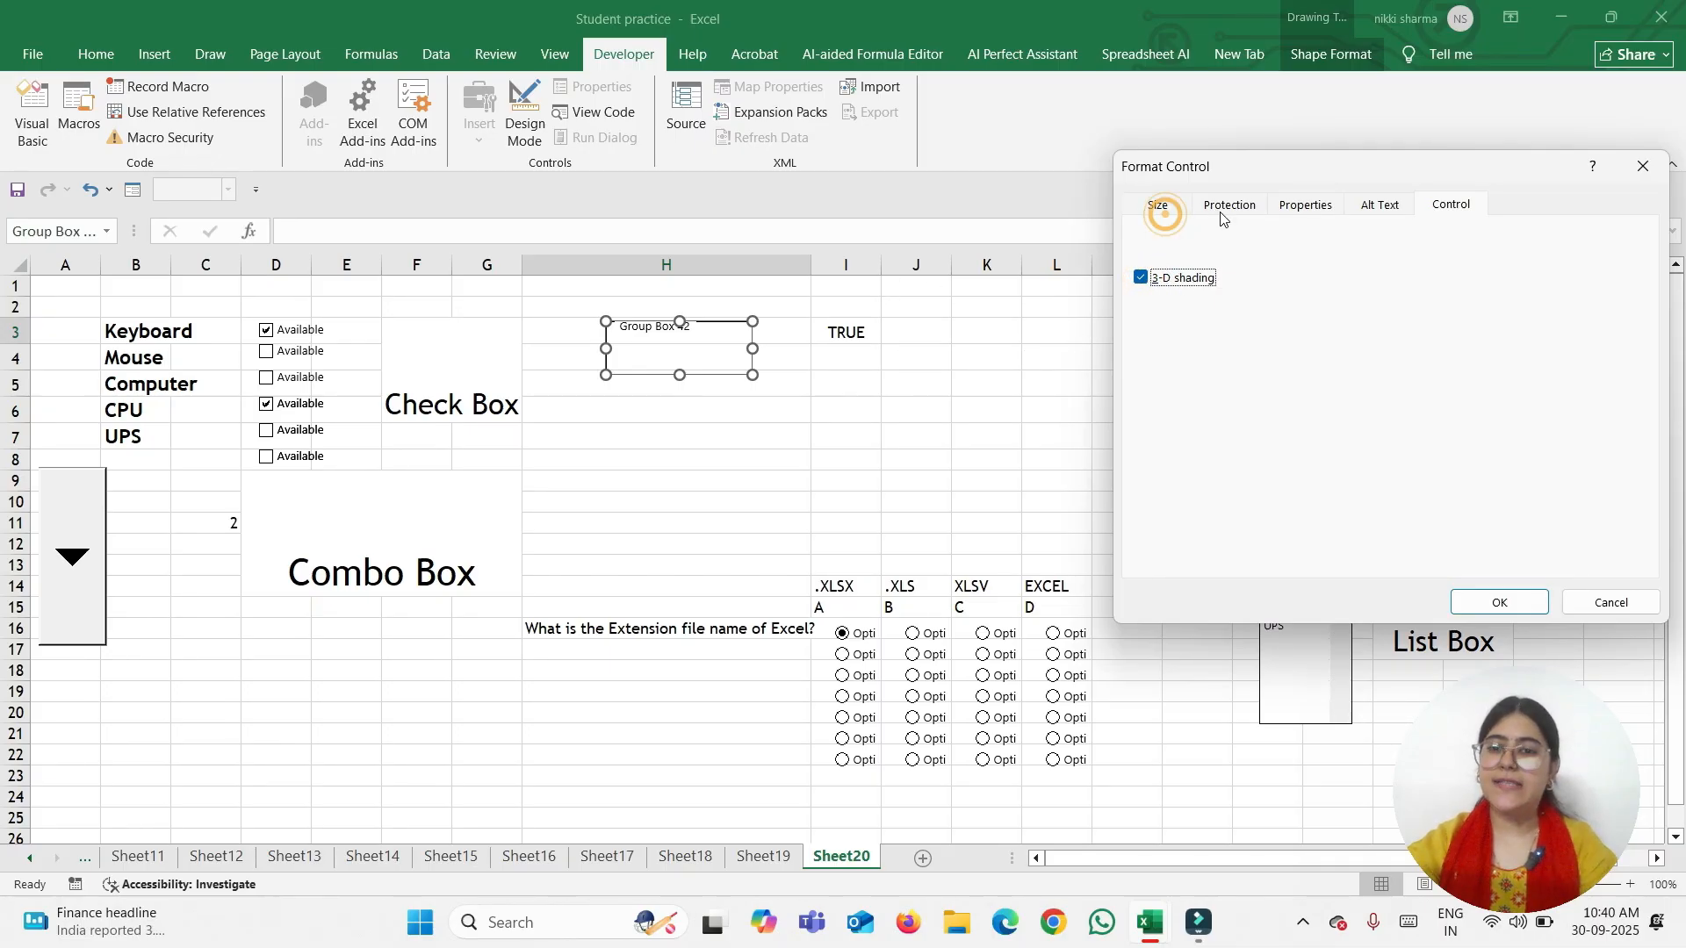
pyautogui.click(1499, 602)
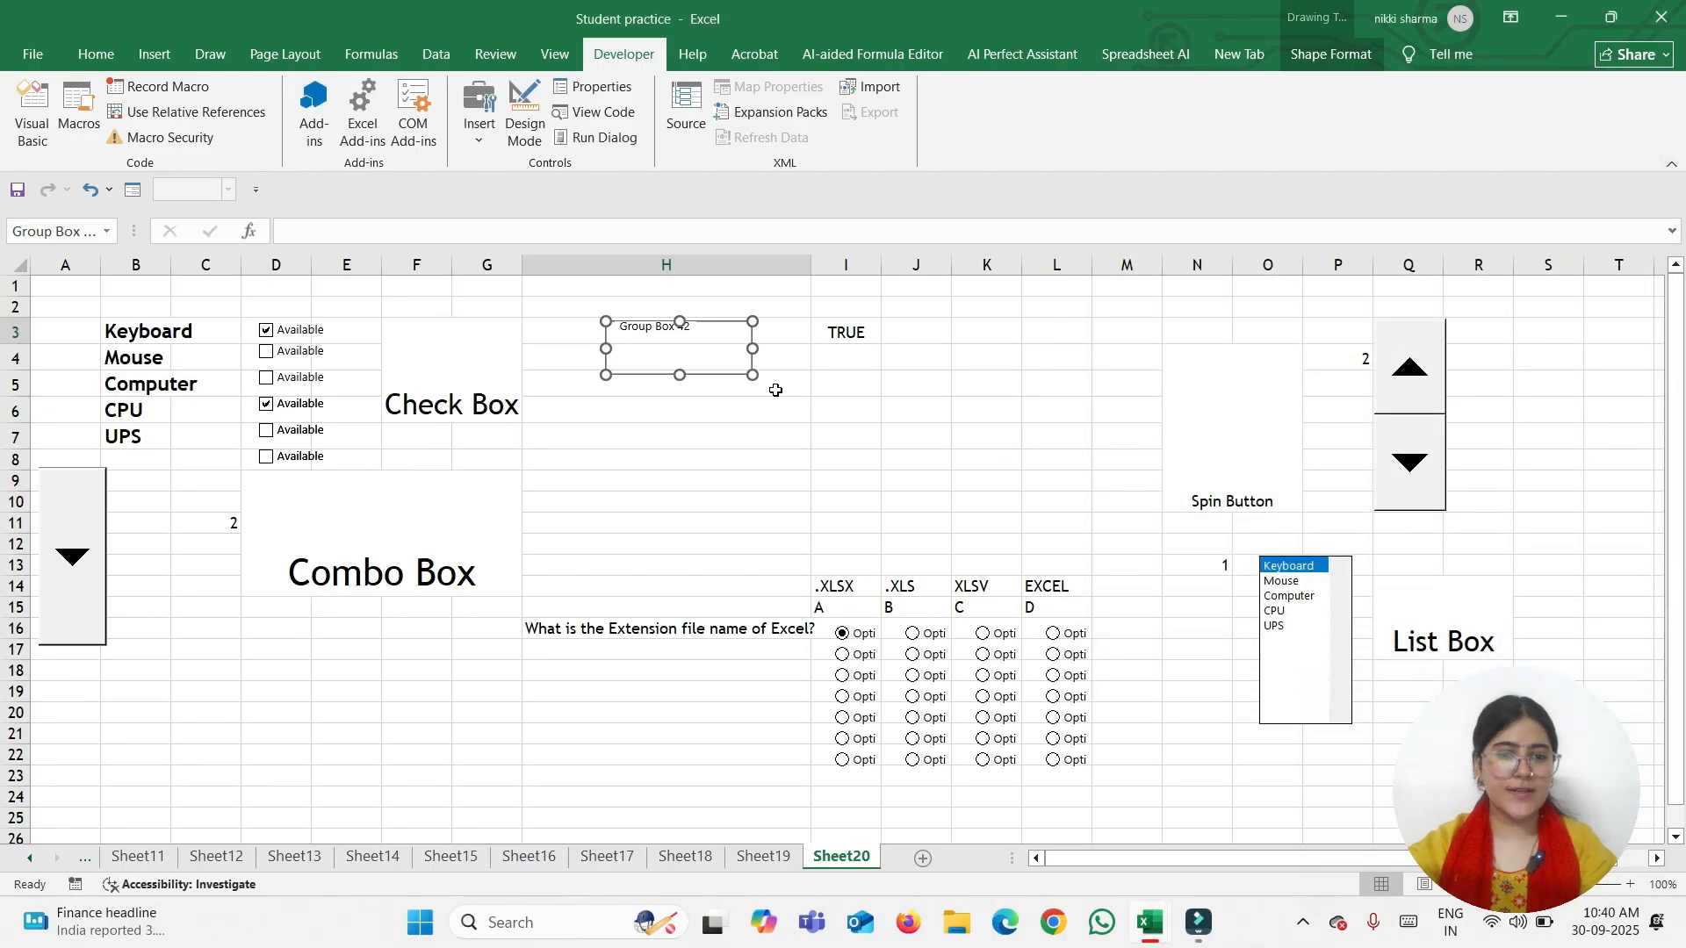
pyautogui.click(720, 435)
pyautogui.moveTo(618, 330); pyautogui.dragTo(622, 332)
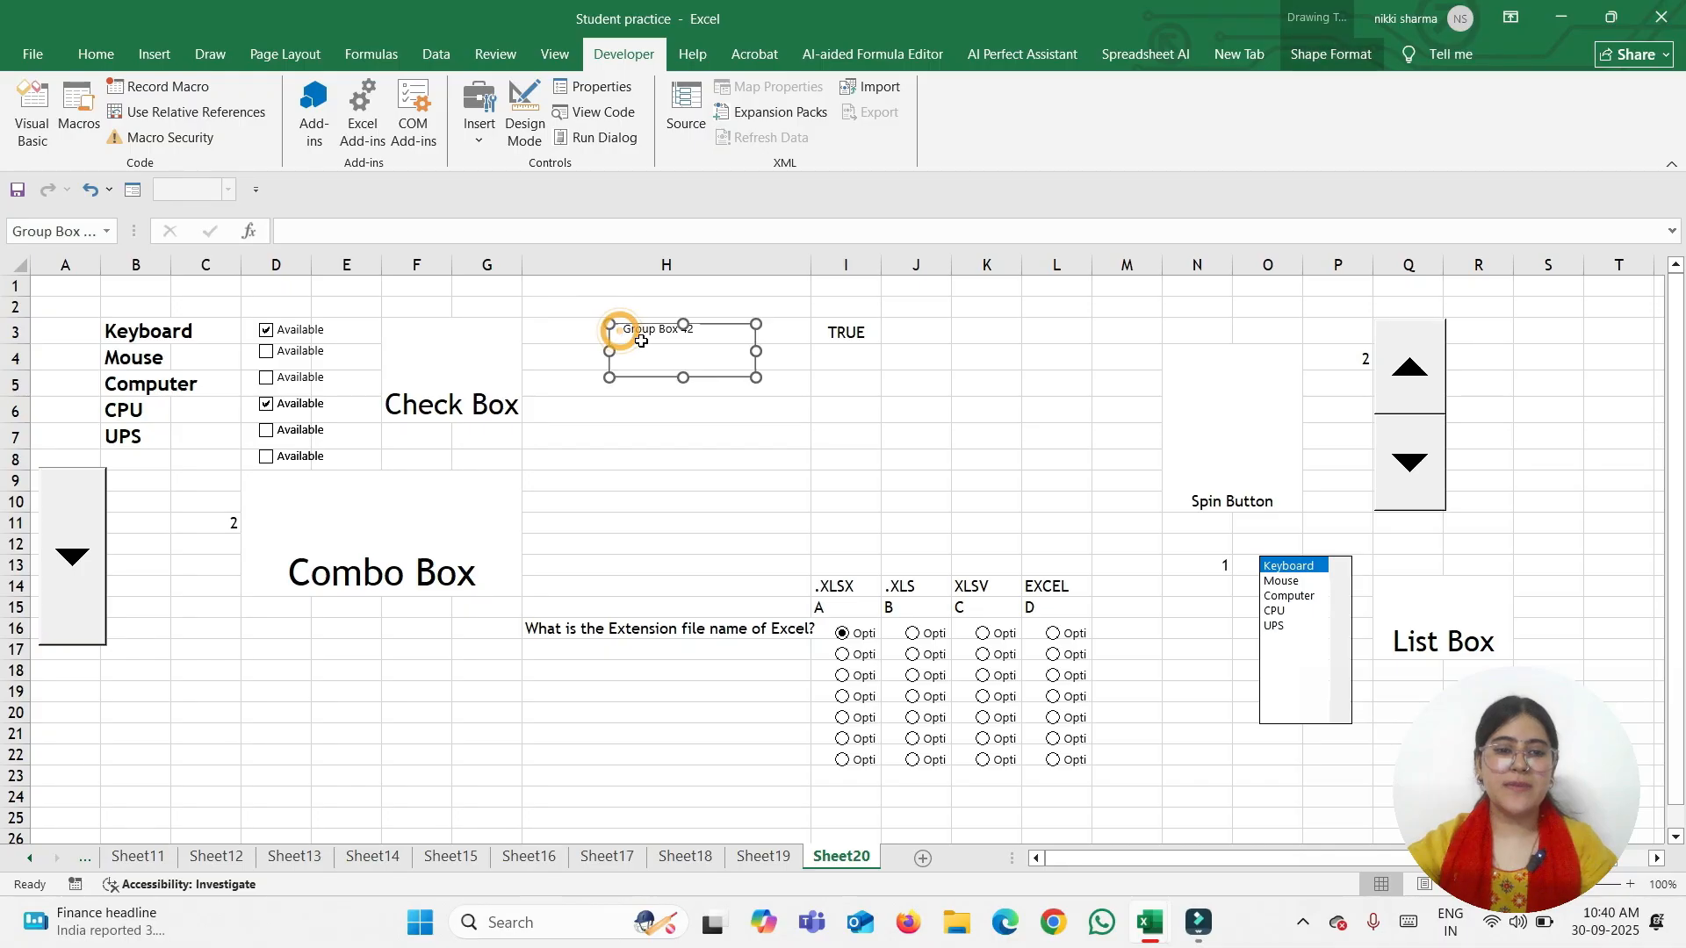
pyautogui.click(703, 338)
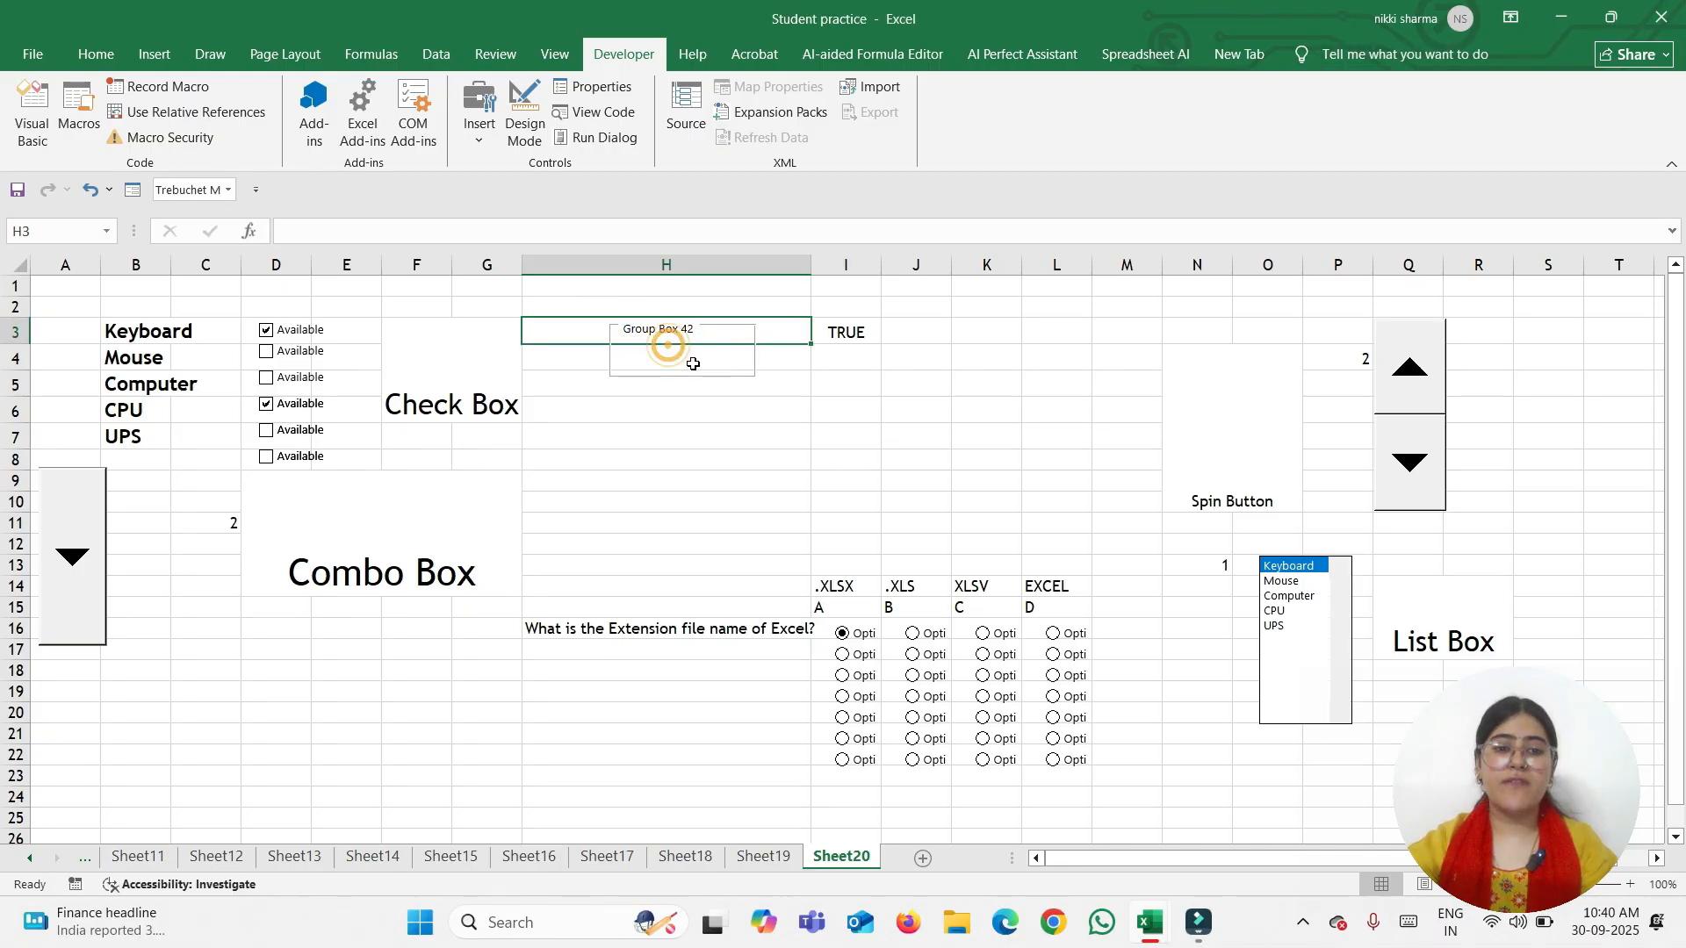
# Replace the 'Group Box 42' caption with 'Values' and commit it
pyautogui.click(639, 330)
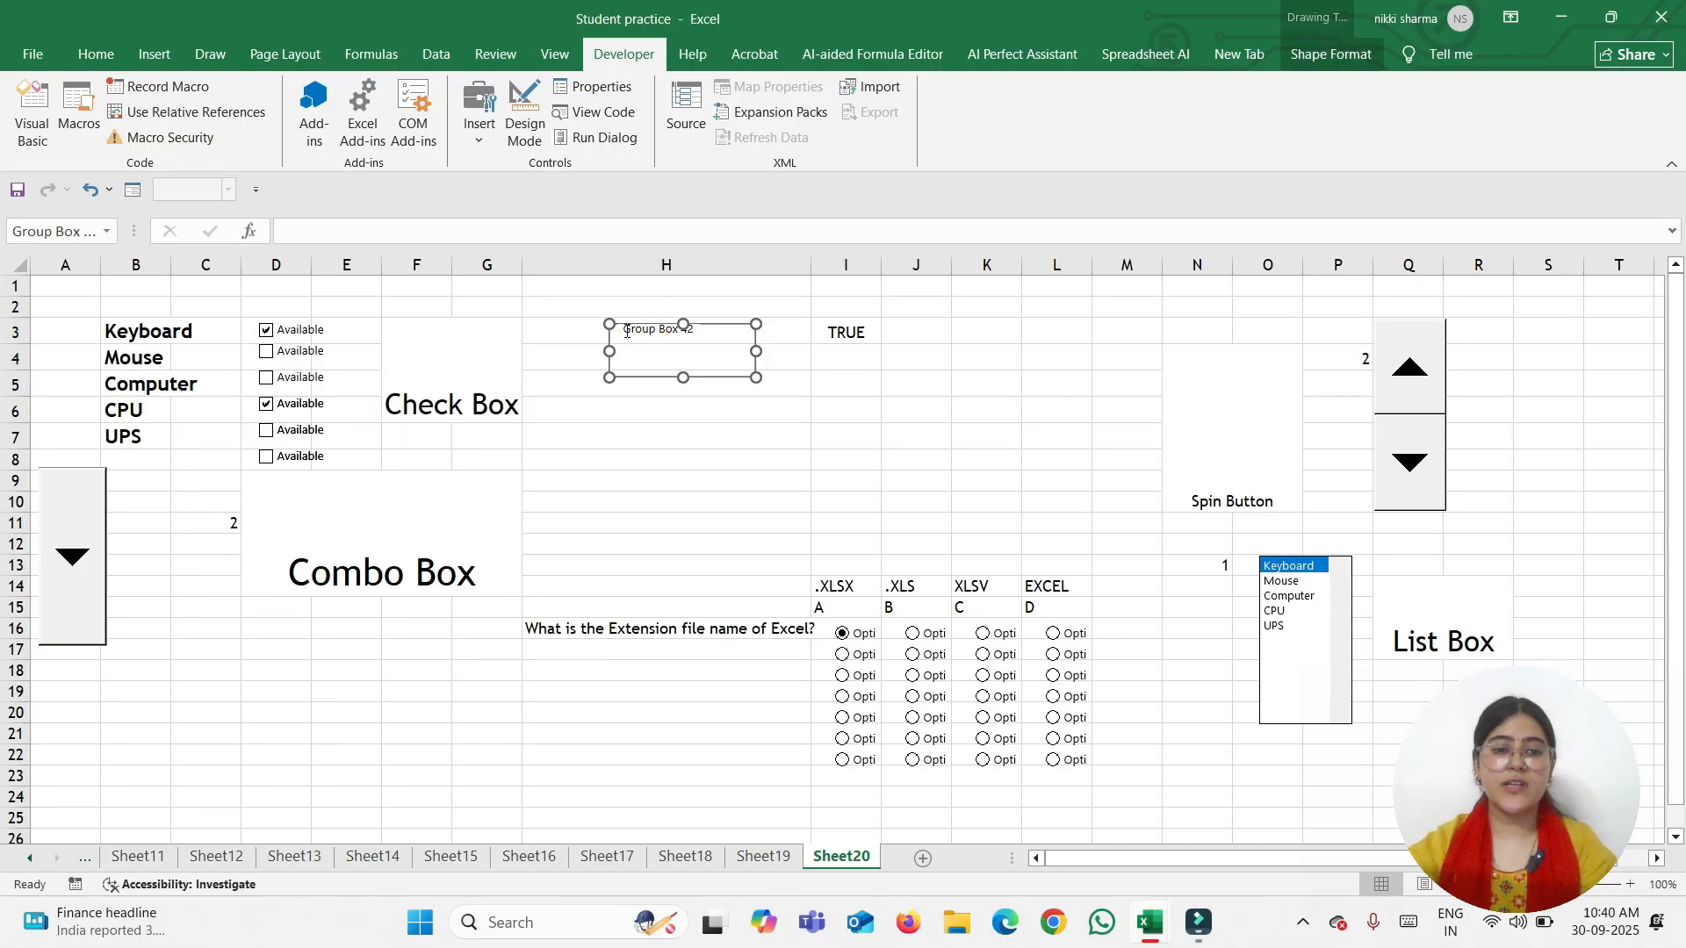
pyautogui.click(625, 330)
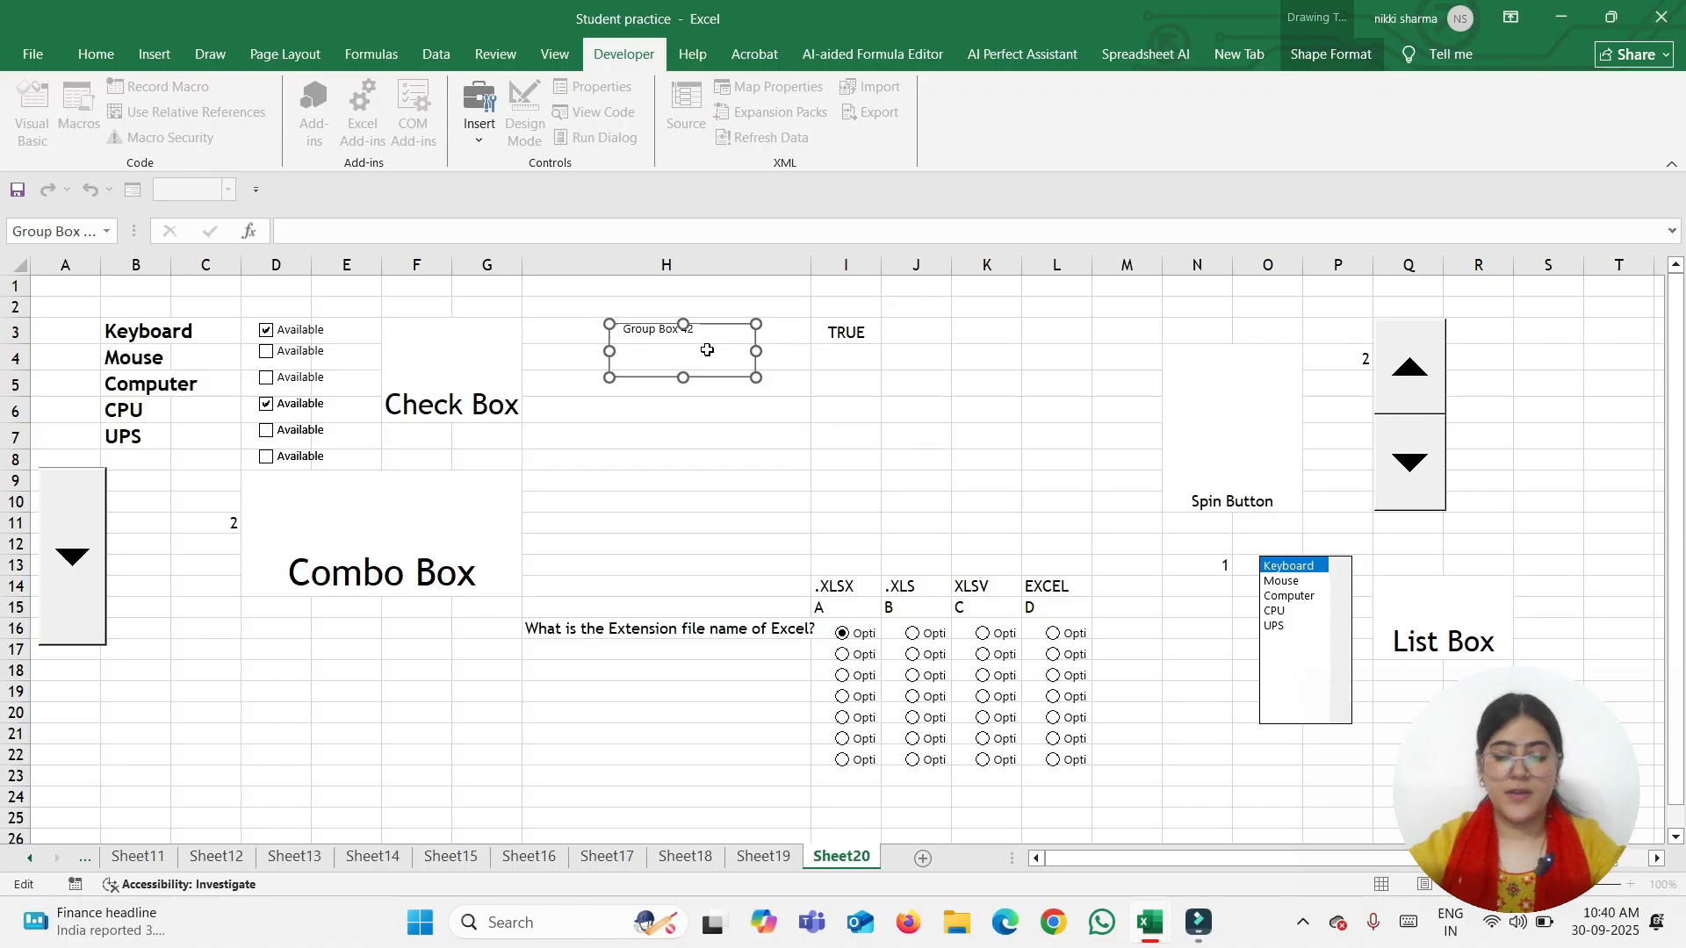
pyautogui.hotkey('ctrl', 'a')
pyautogui.press('BackSpace')
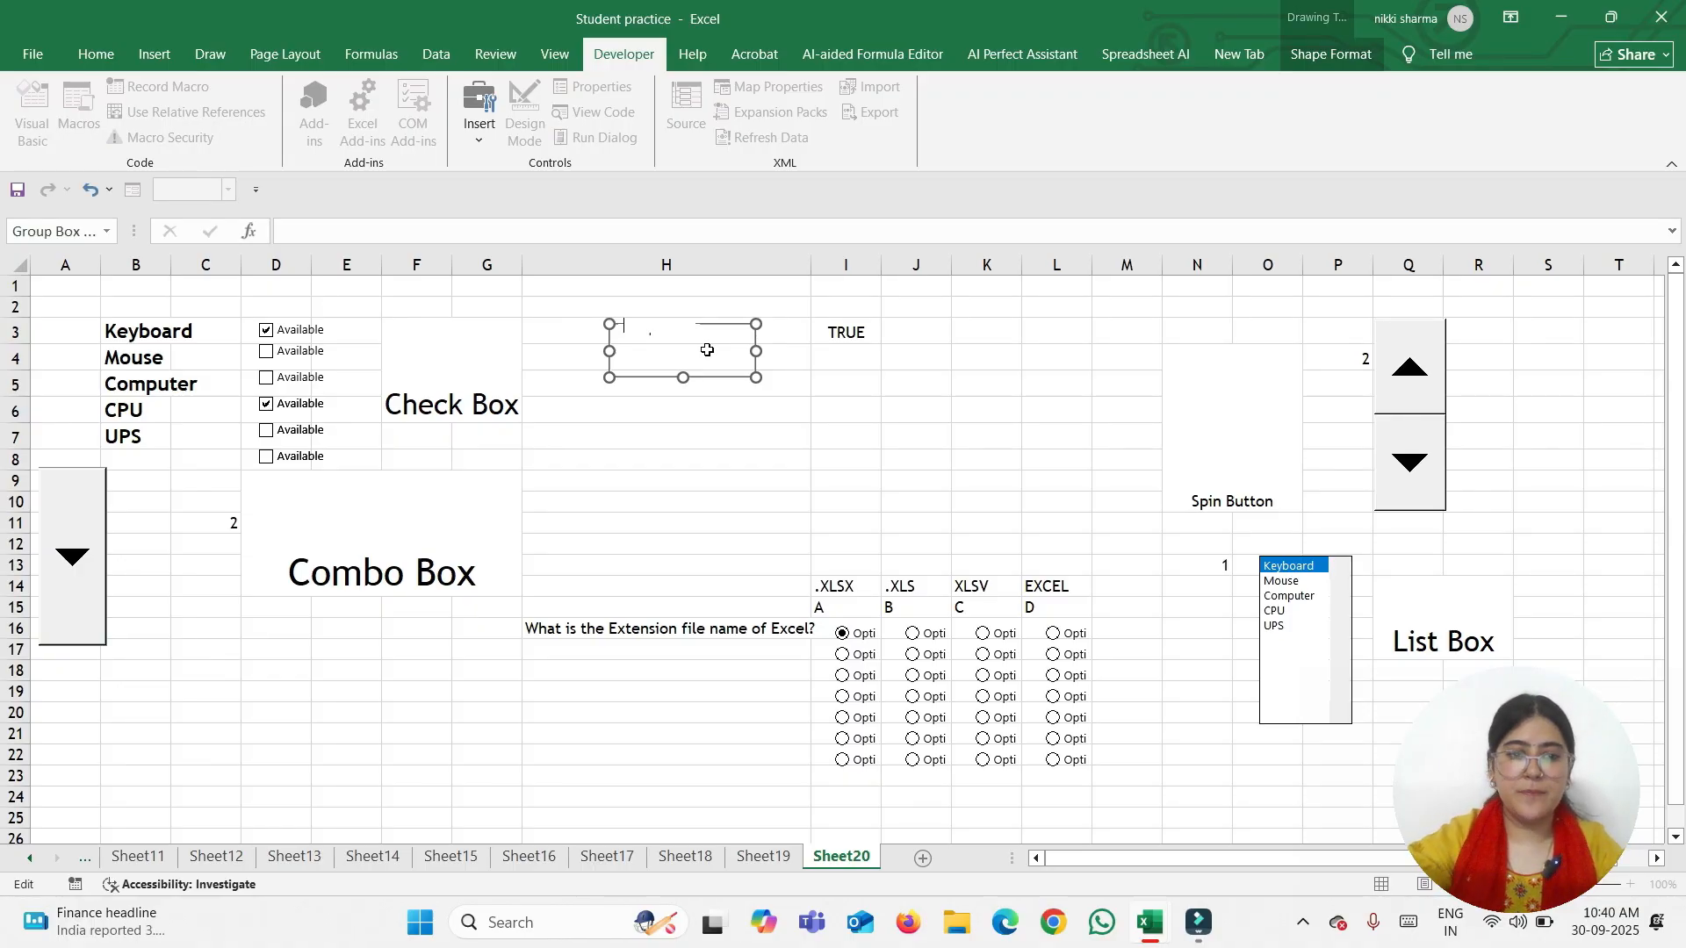
pyautogui.write('Values')
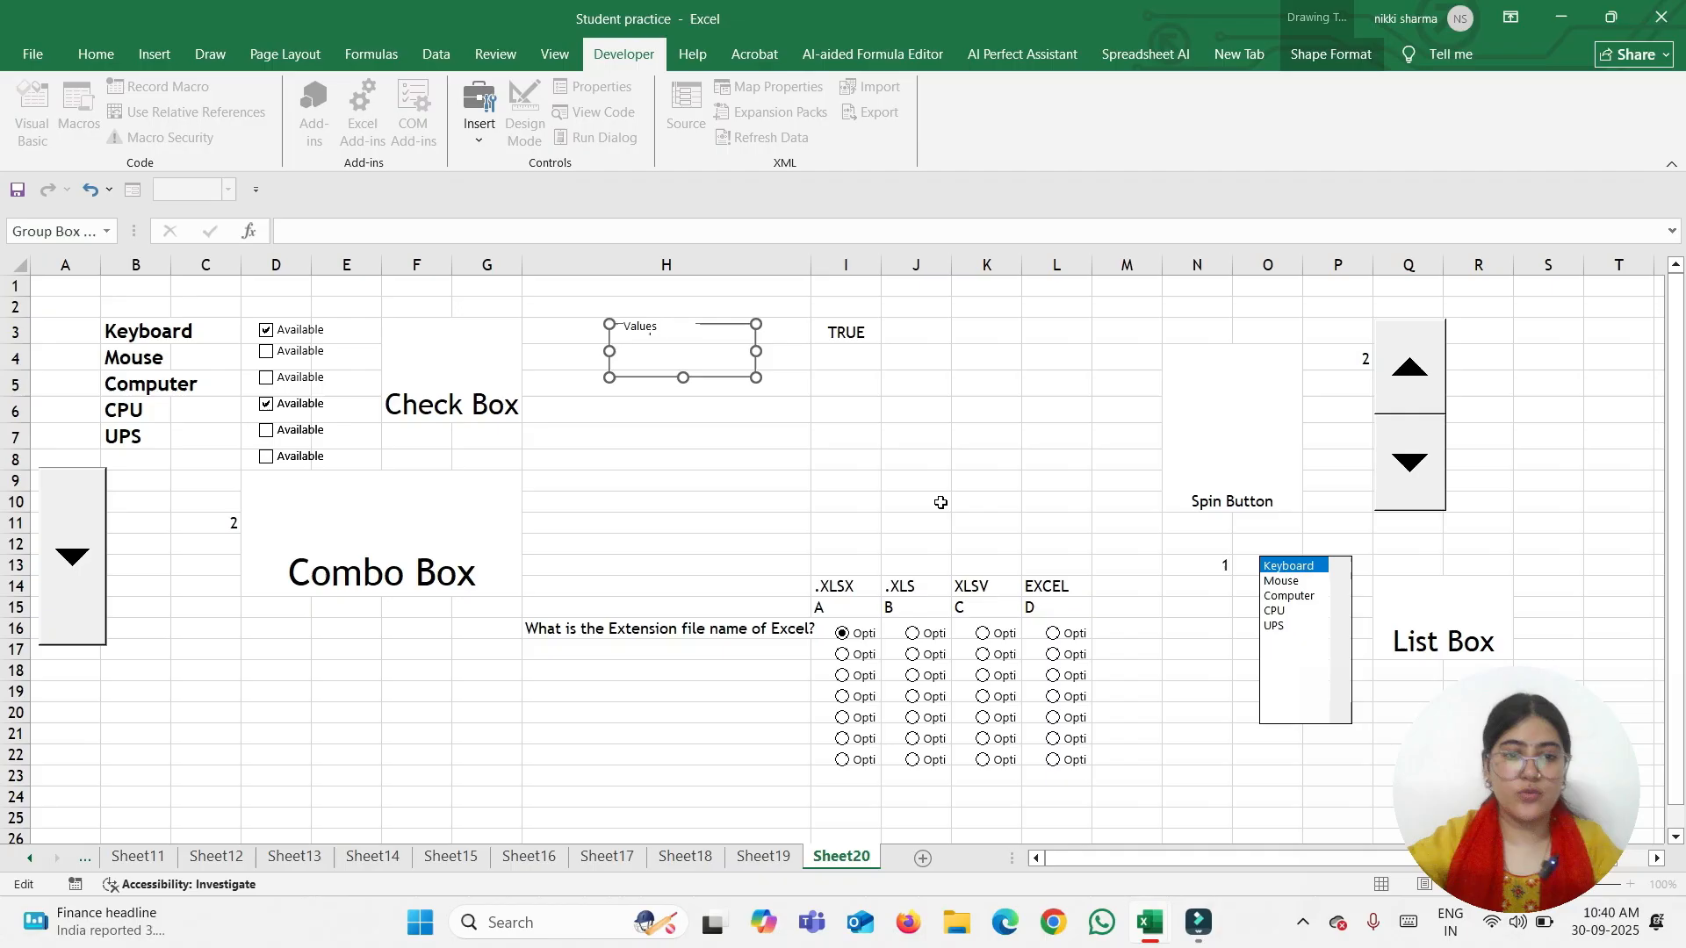
pyautogui.click(845, 439)
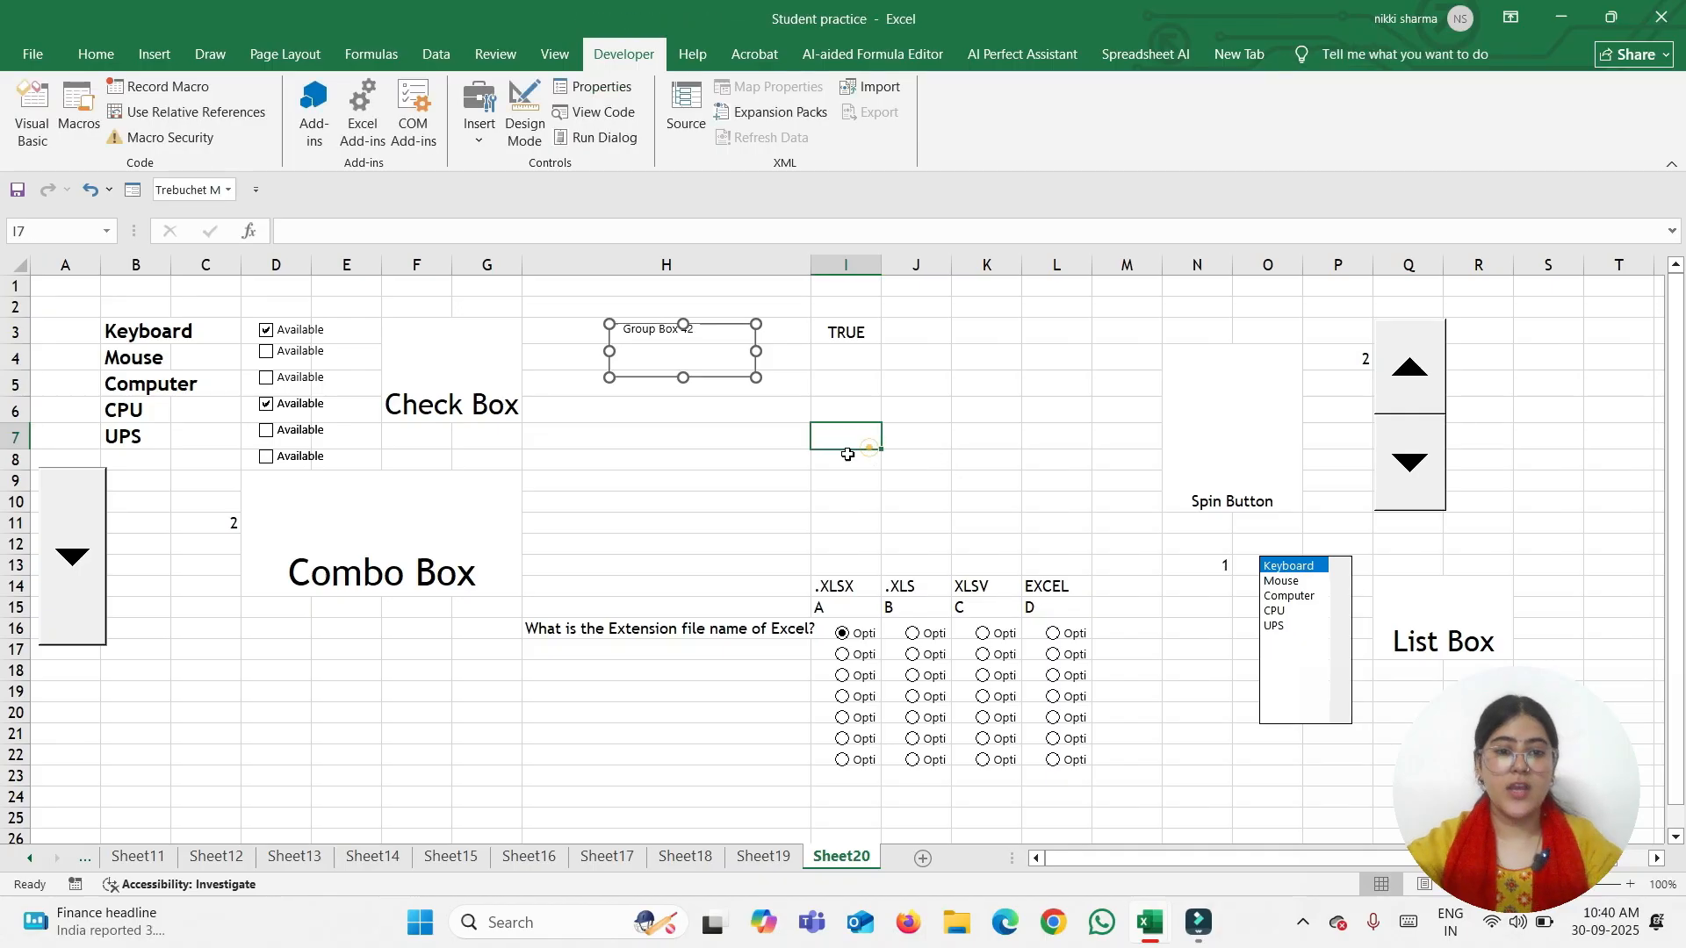
pyautogui.click(660, 360)
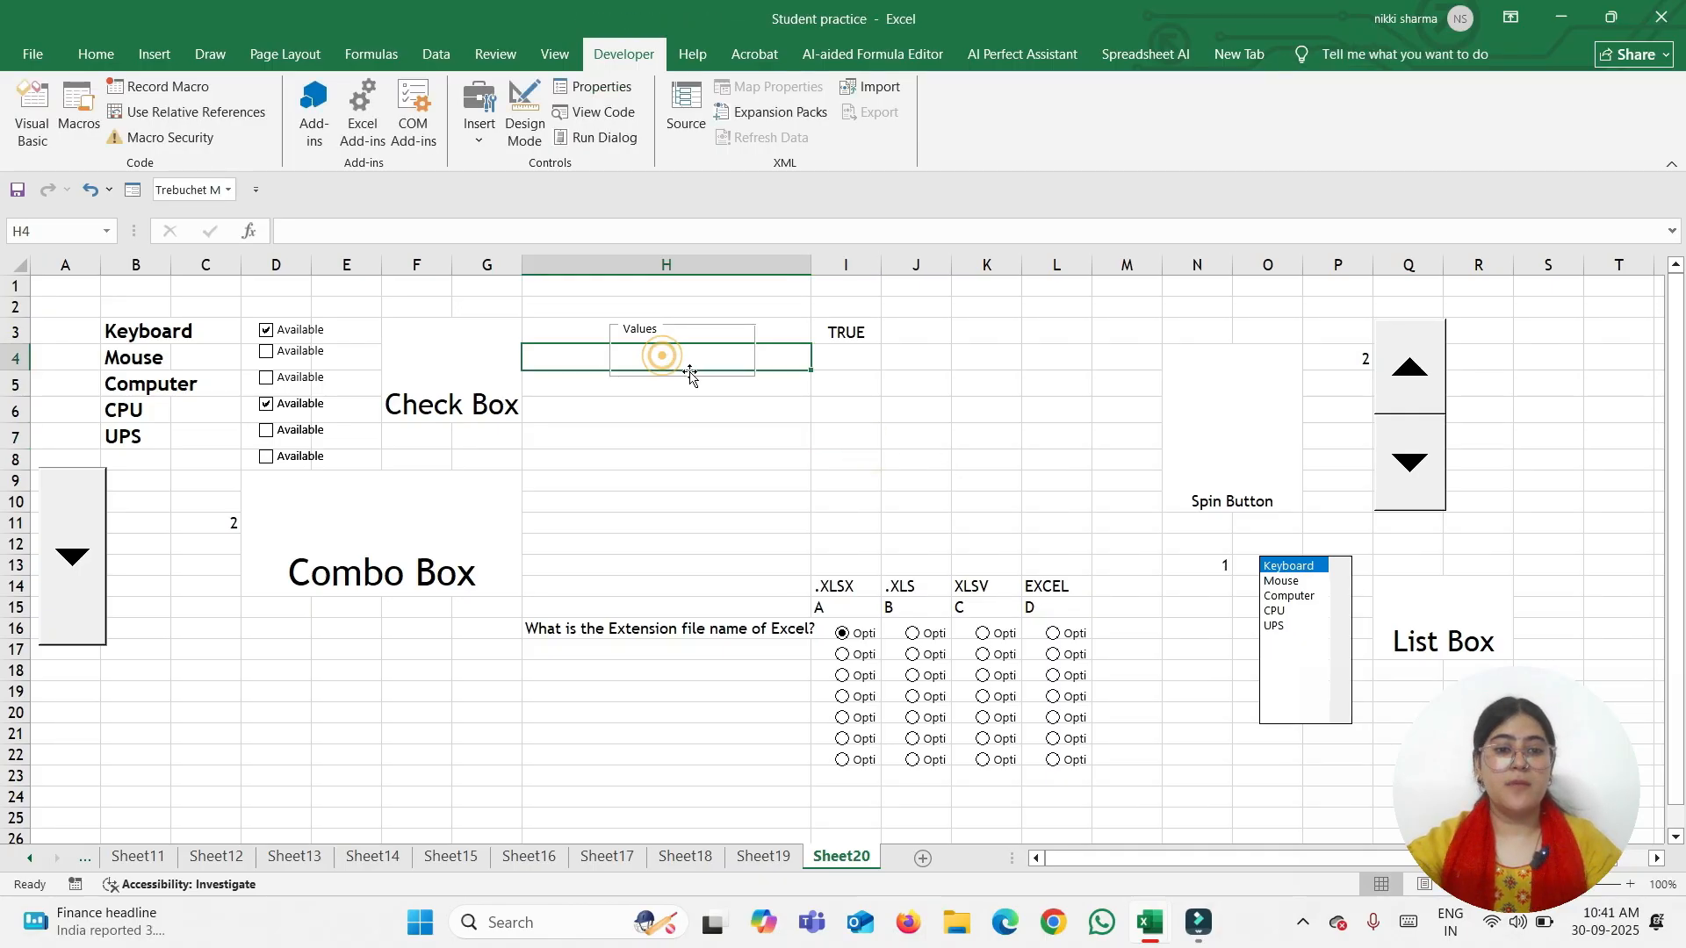
pyautogui.click(707, 331)
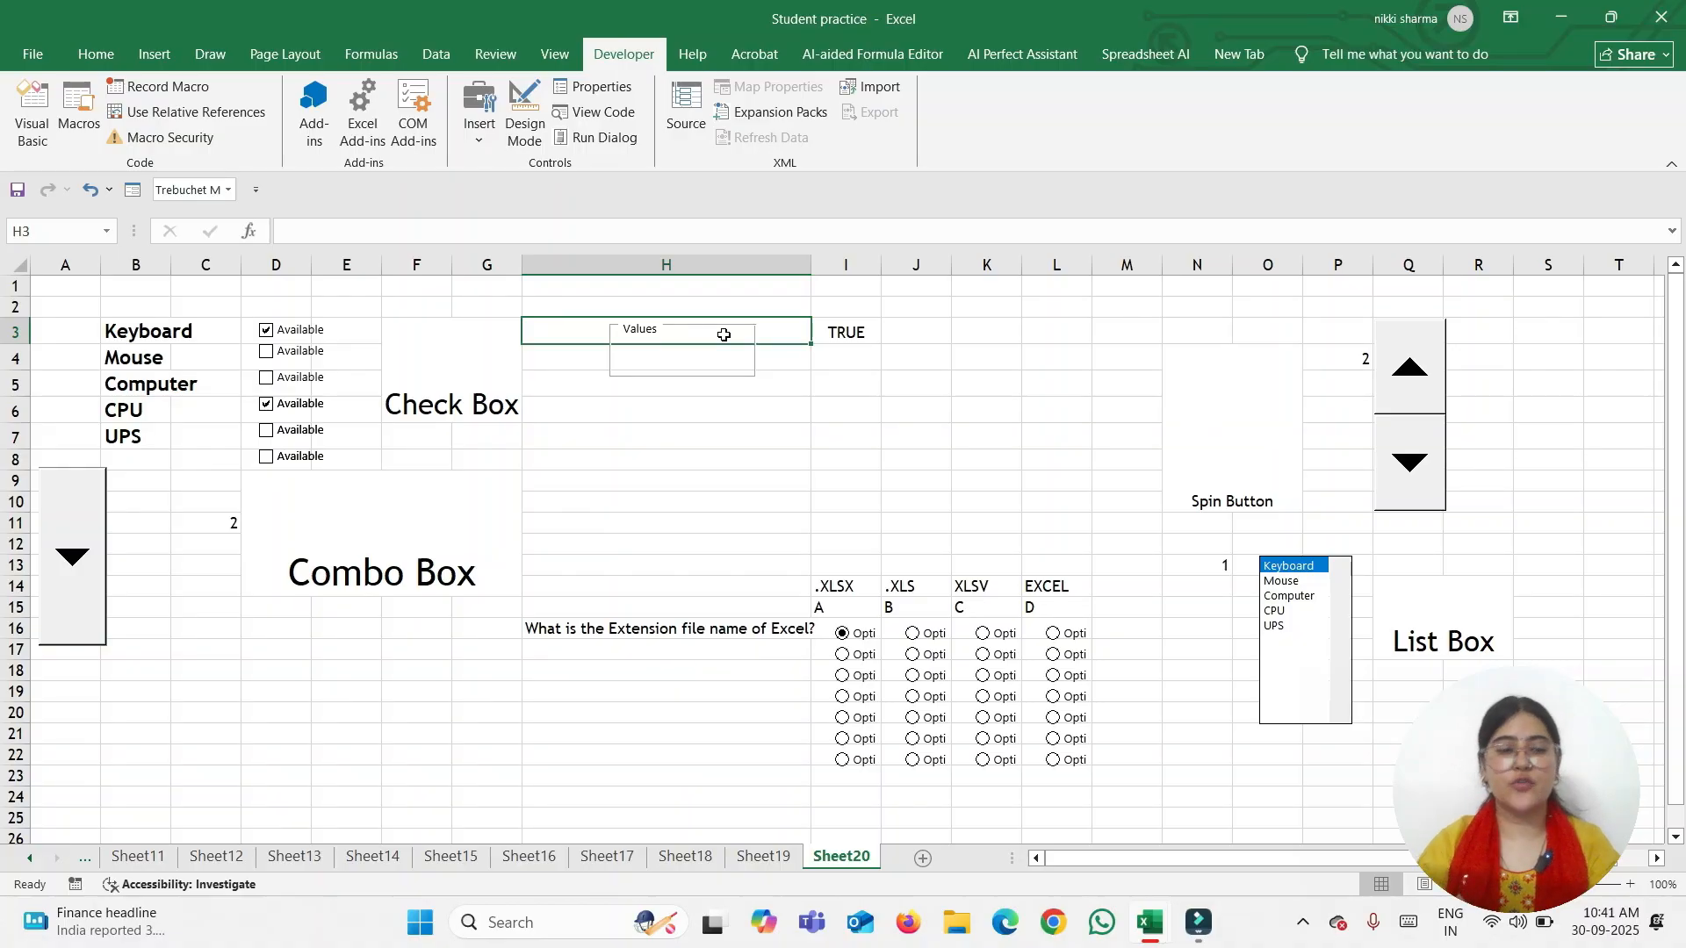
# Draw a Form Control label below the Values group box and dismiss the VBA error
pyautogui.click(479, 139)
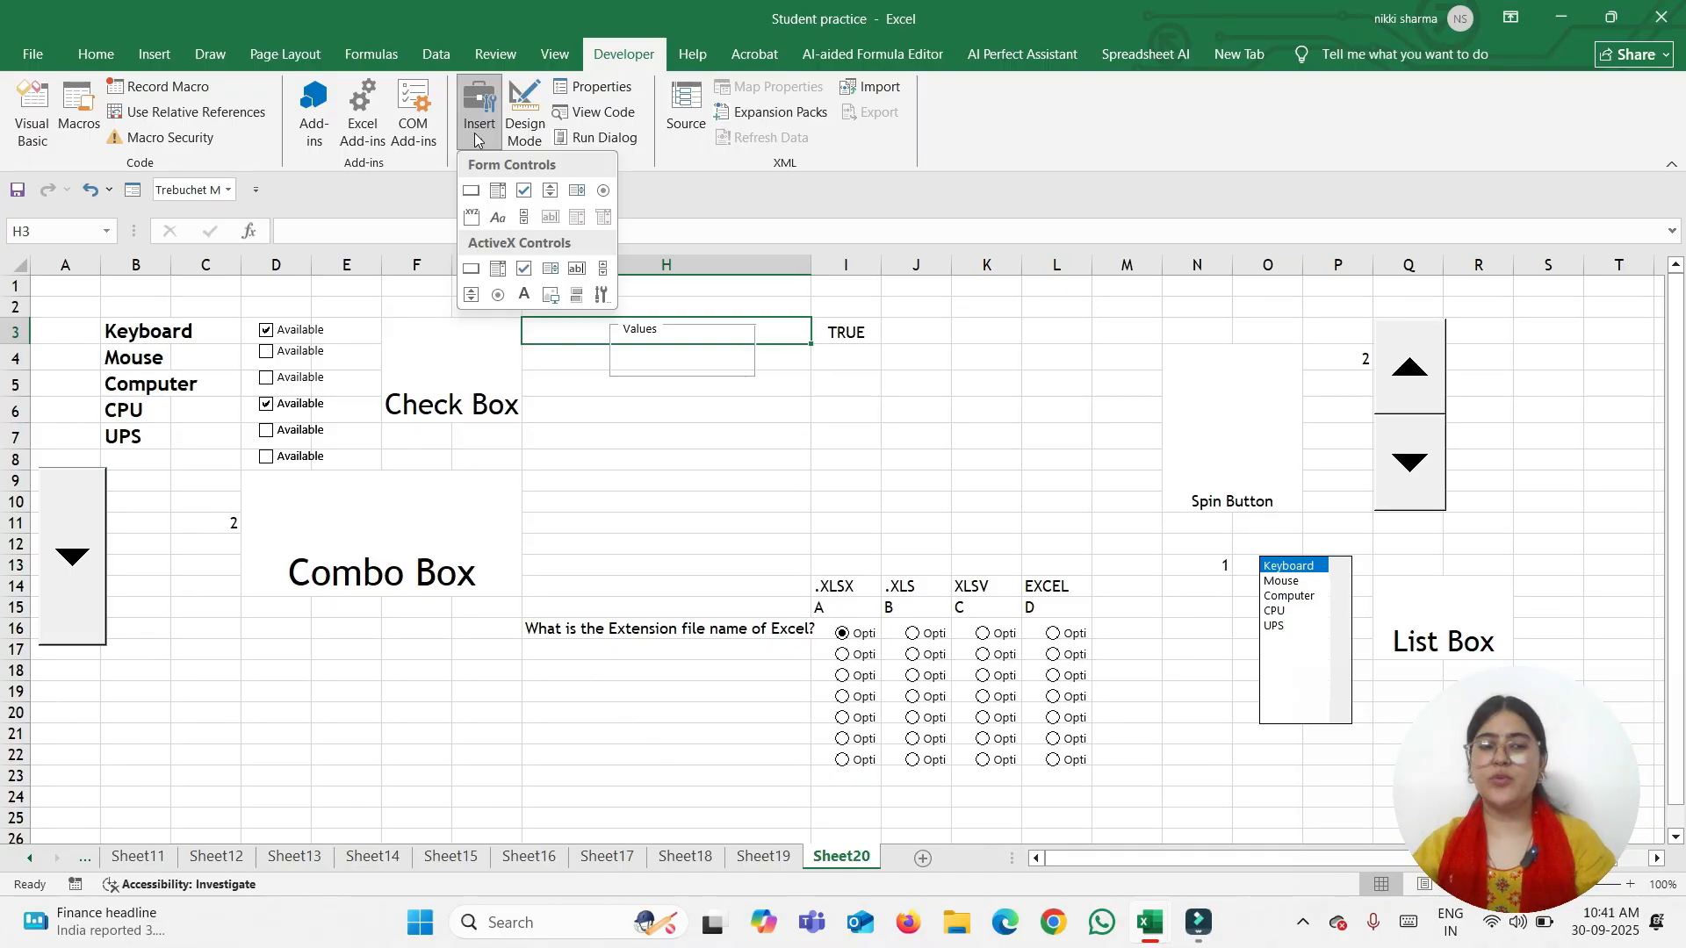
pyautogui.click(497, 220)
pyautogui.moveTo(603, 397); pyautogui.dragTo(752, 427)
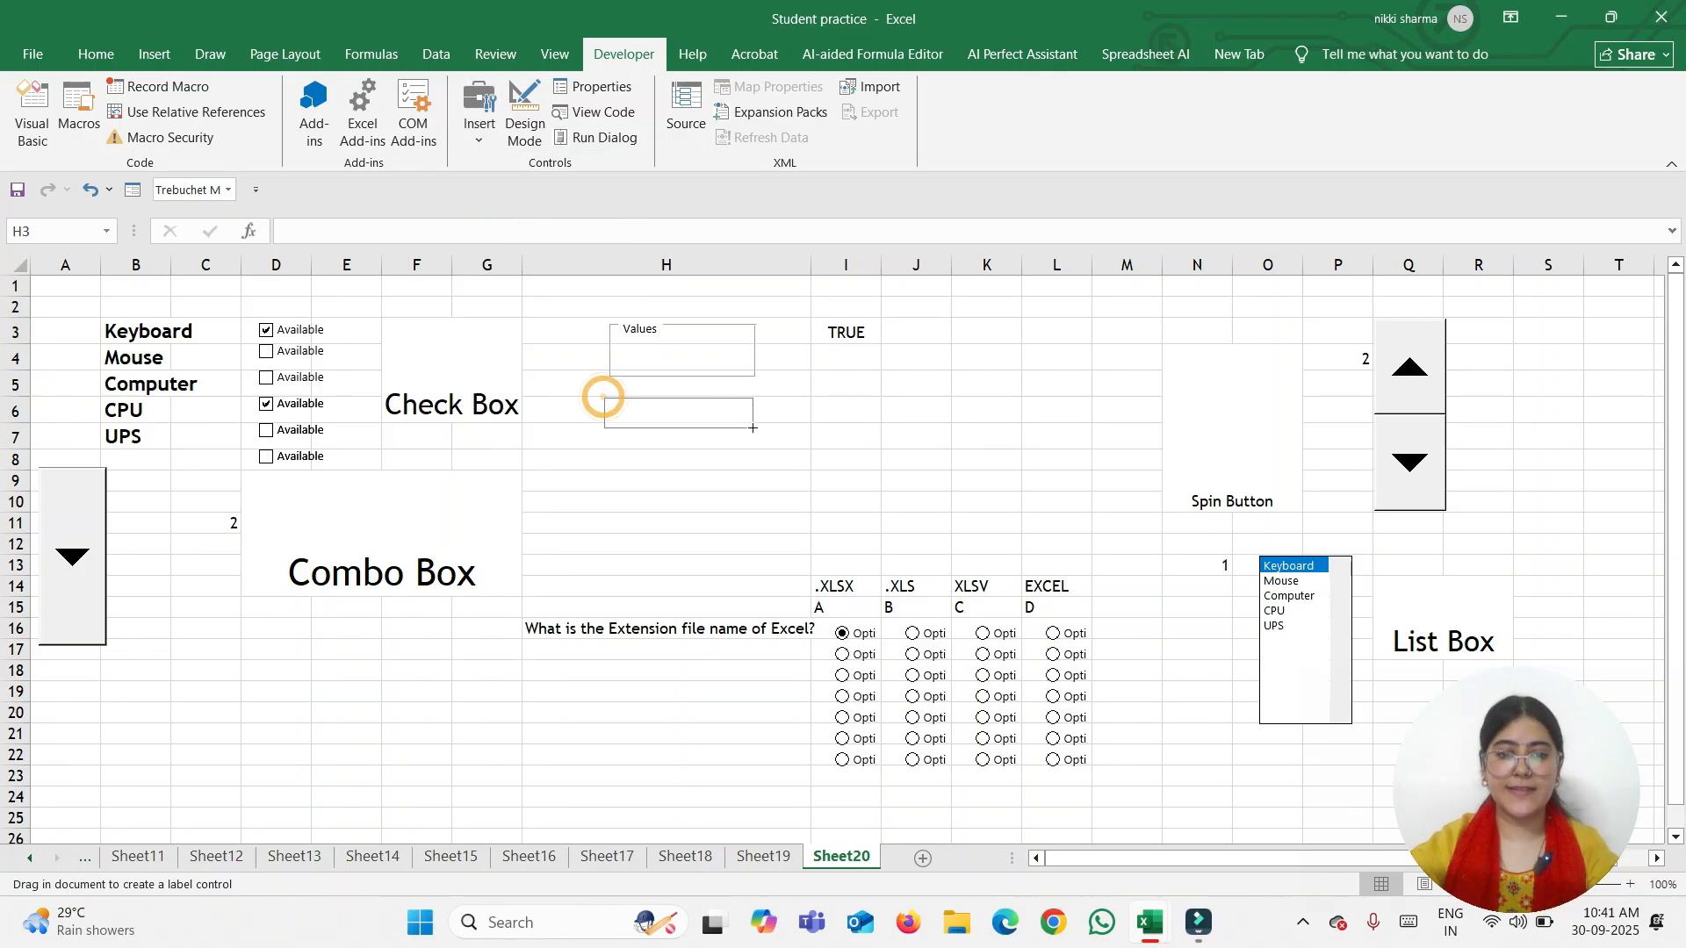
pyautogui.click(650, 411)
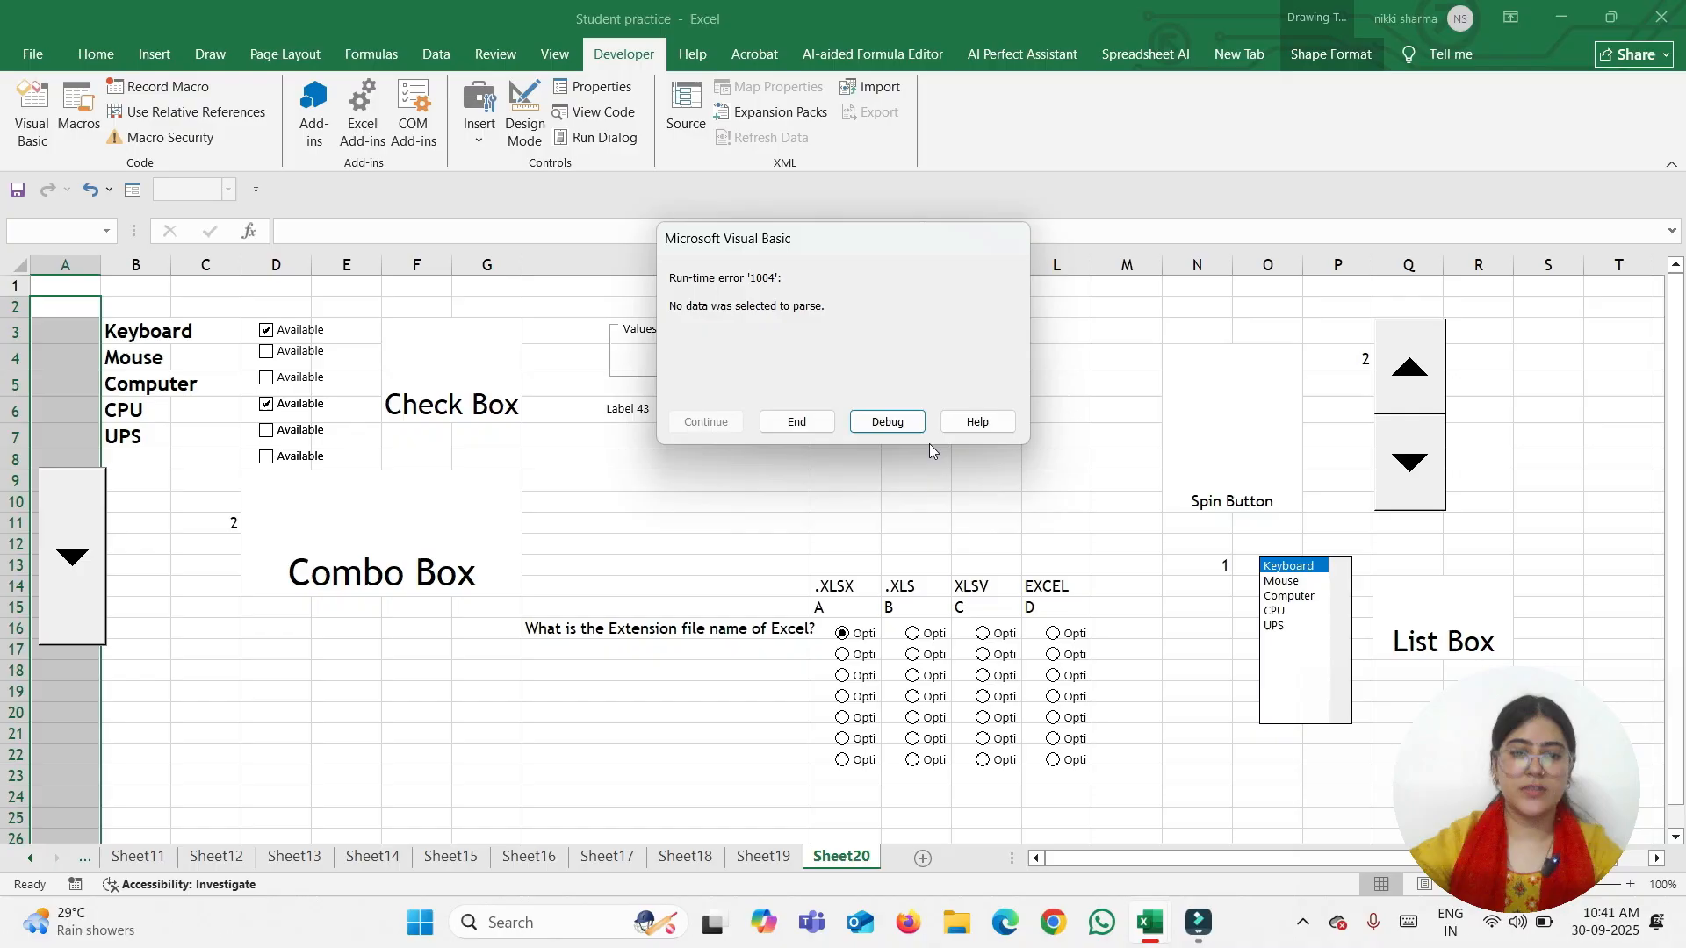
pyautogui.click(795, 422)
# Replace the label's default caption with 'Accounts Advisor'
pyautogui.click(619, 409)
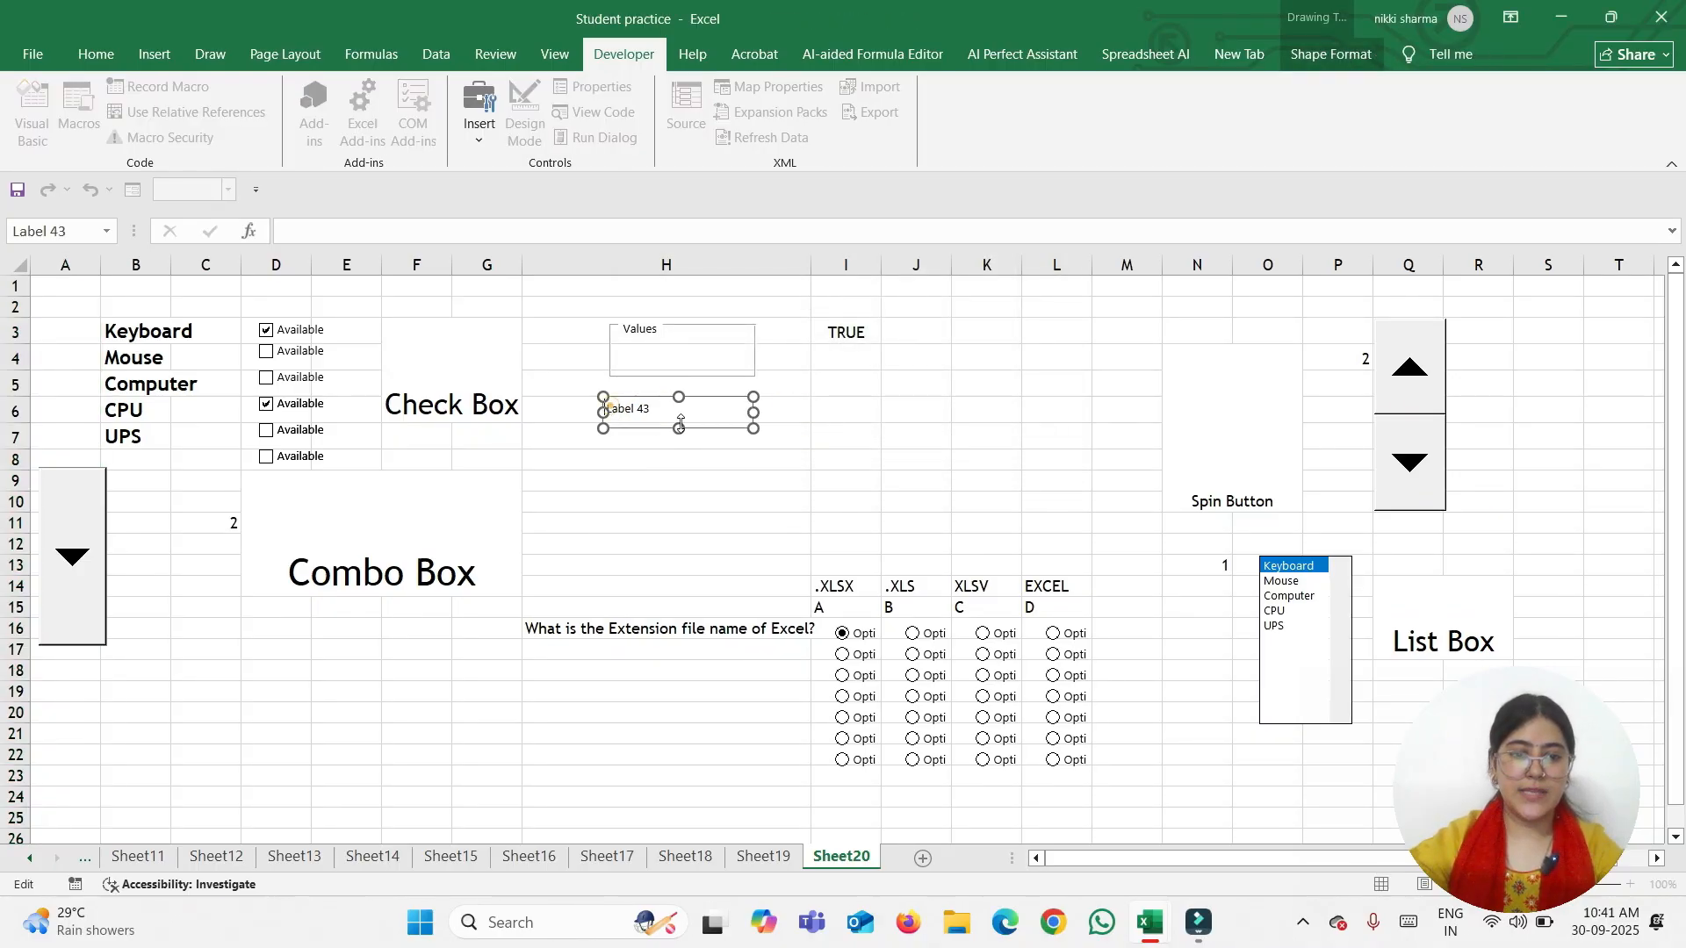
pyautogui.click(610, 406)
pyautogui.click(648, 410)
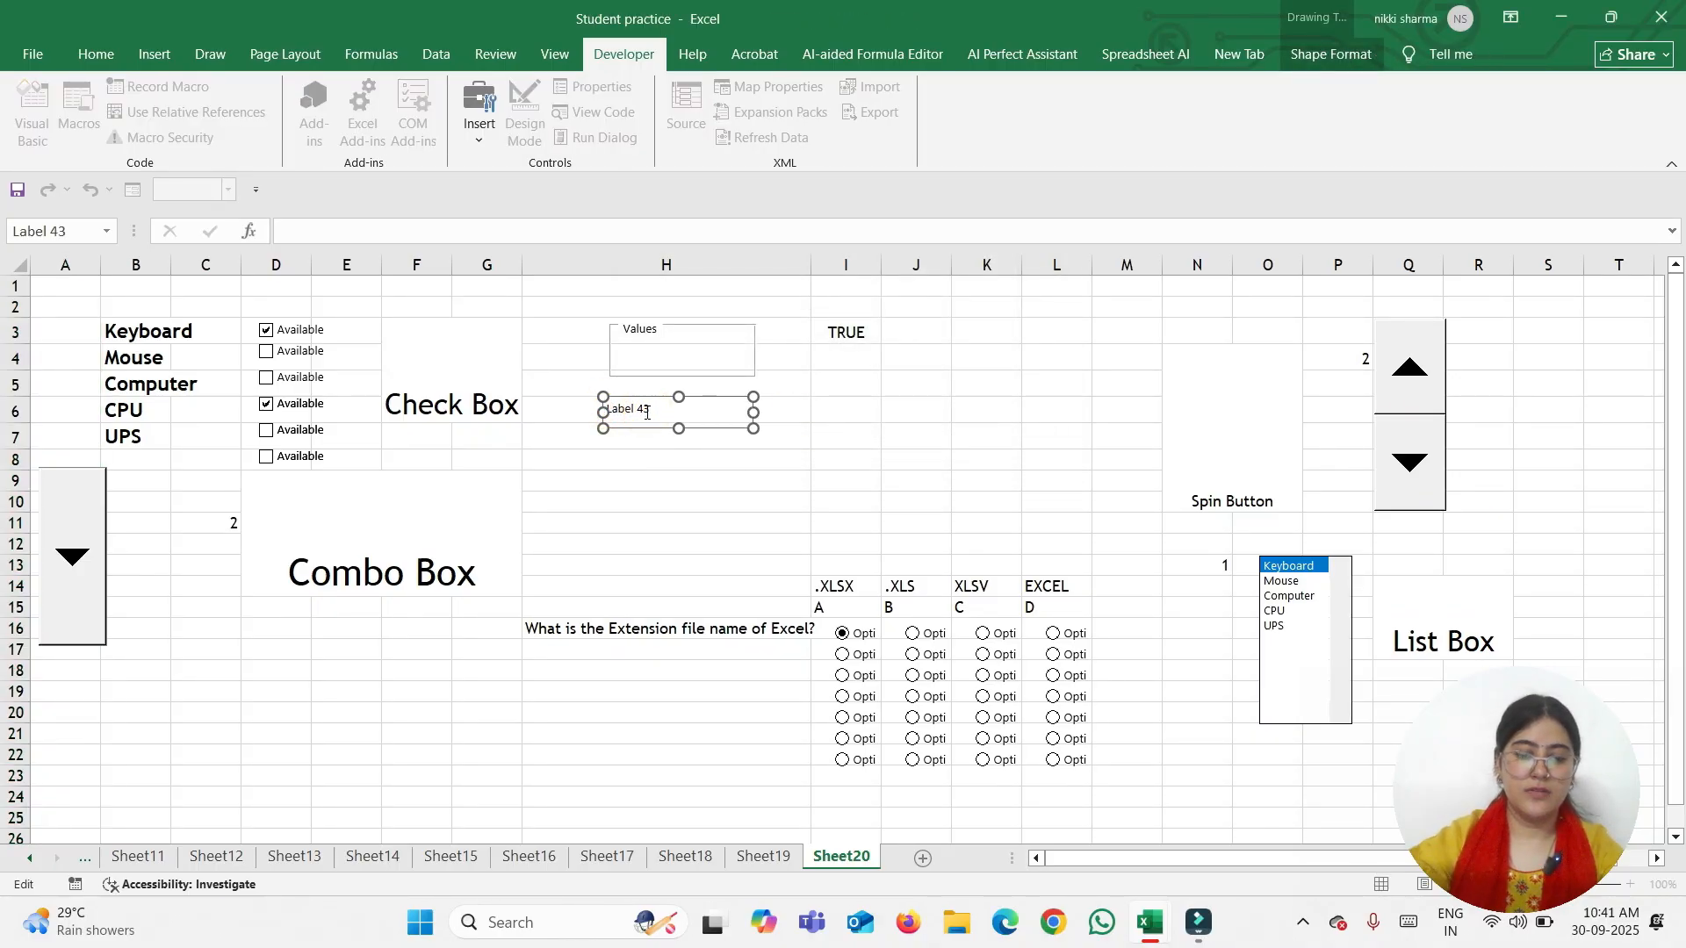
pyautogui.press('BackSpace')
pyautogui.press('BackSpace')
pyautogui.press('BackSpace')
pyautogui.press('BackSpace')
pyautogui.press('BackSpace')
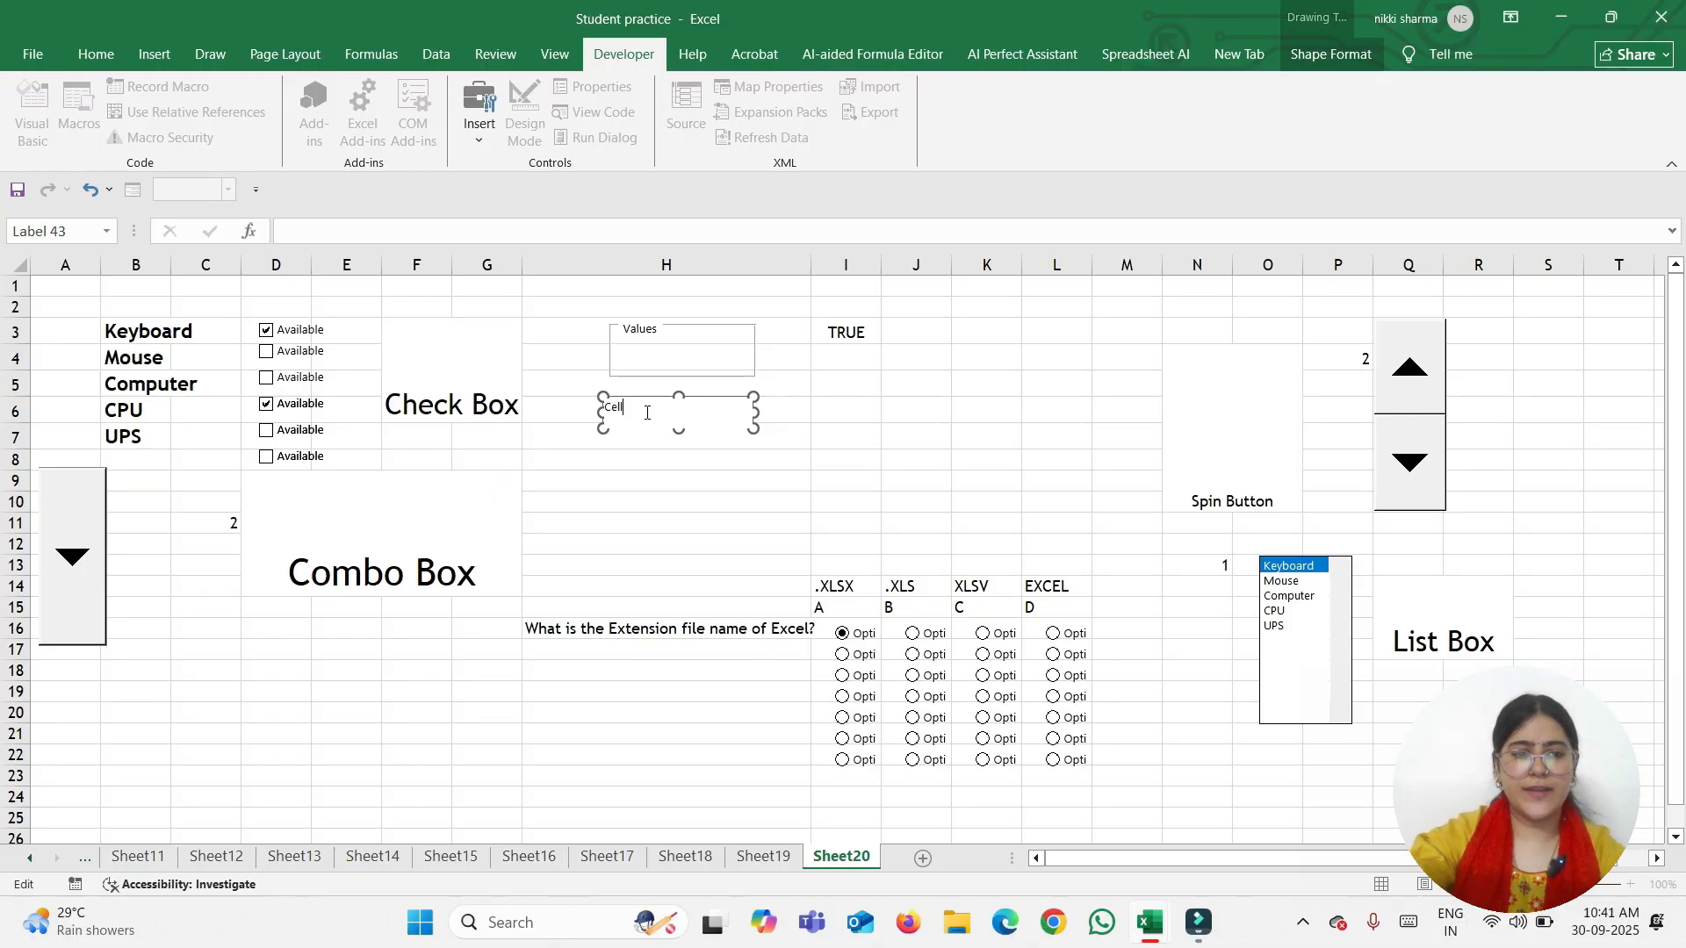
pyautogui.press('BackSpace')
pyautogui.press('BackSpace')
pyautogui.press('BackSpace')
pyautogui.press('BackSpace')
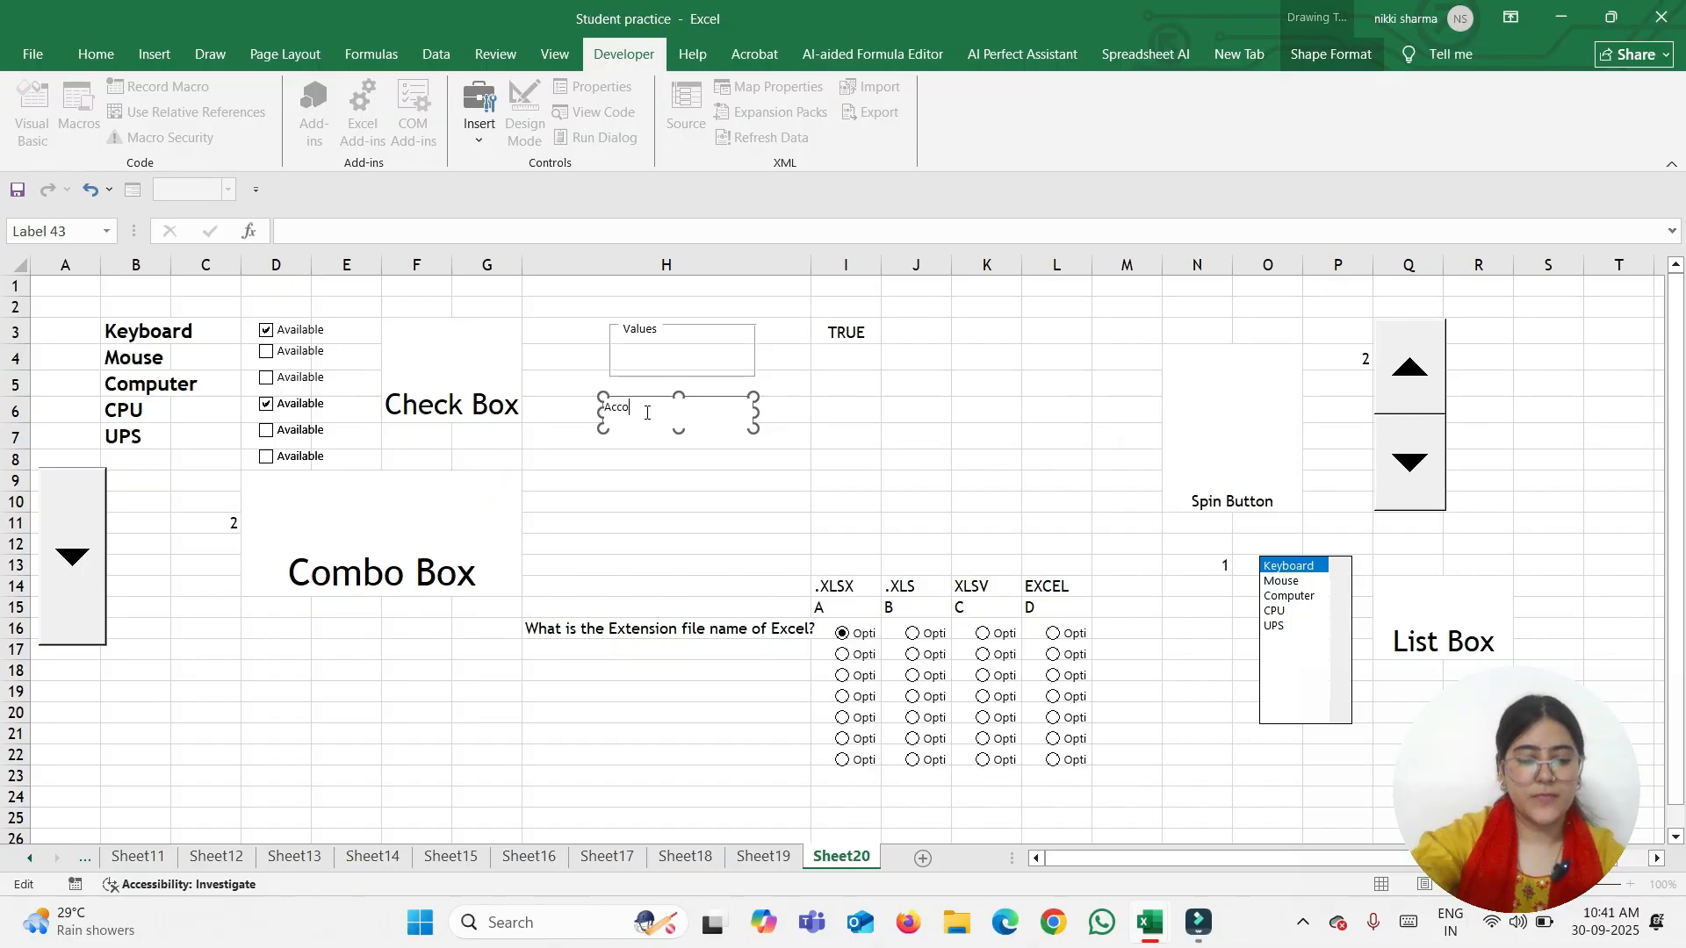
pyautogui.write('Accounts Advisor')
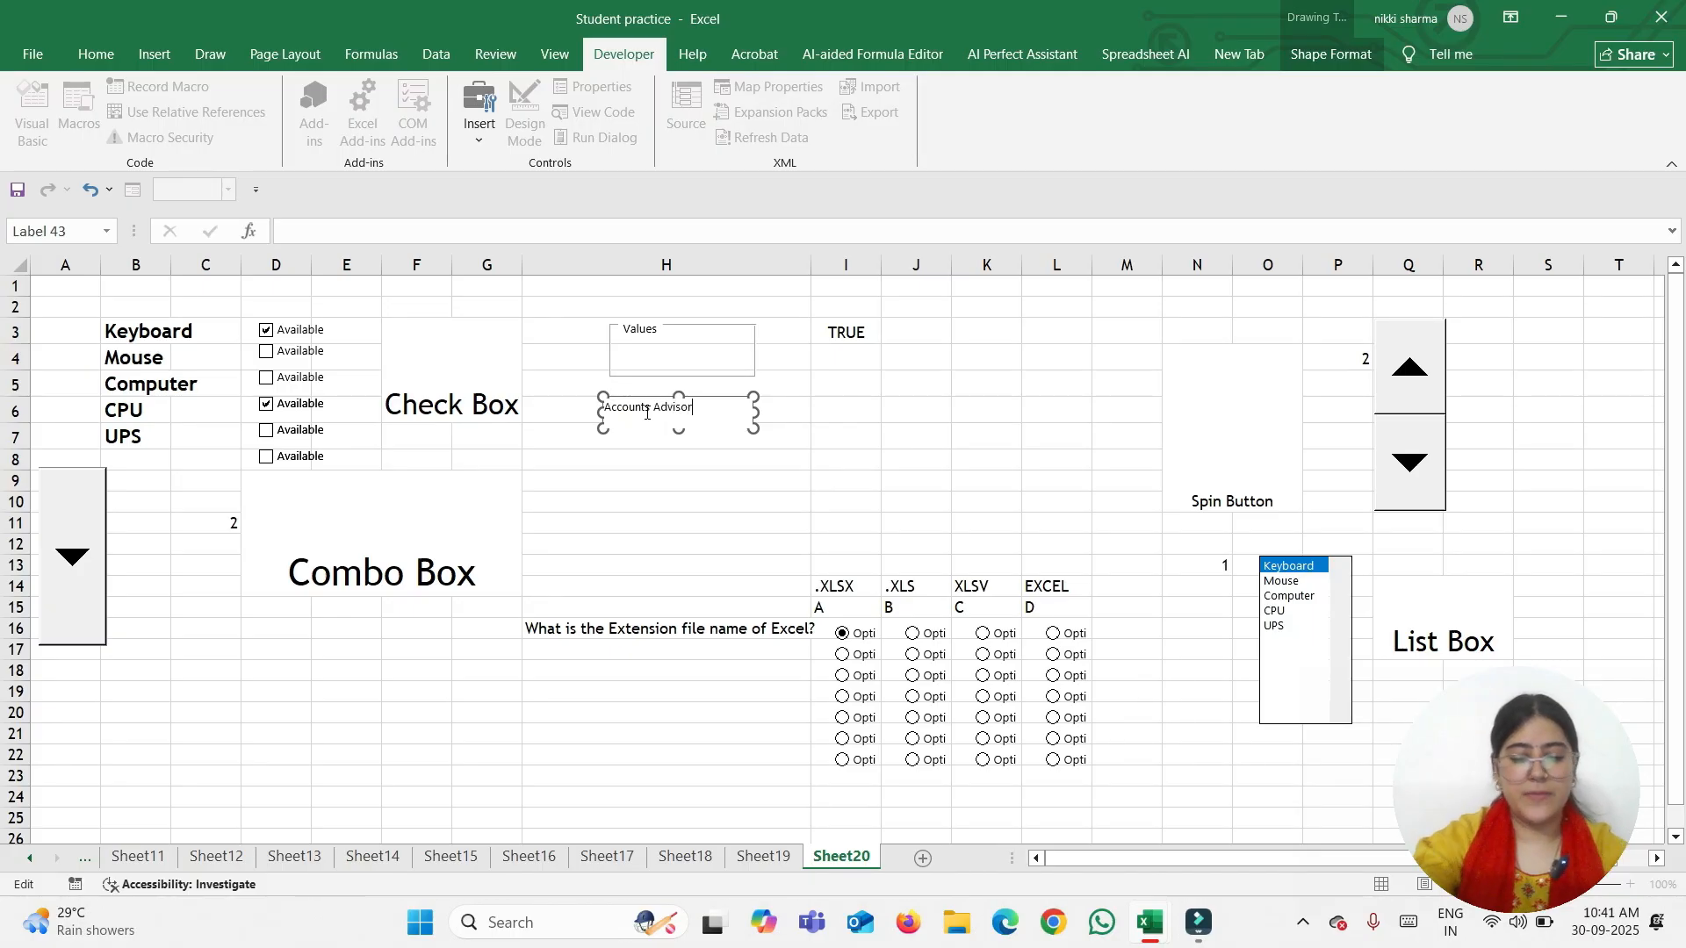
pyautogui.press('Return')
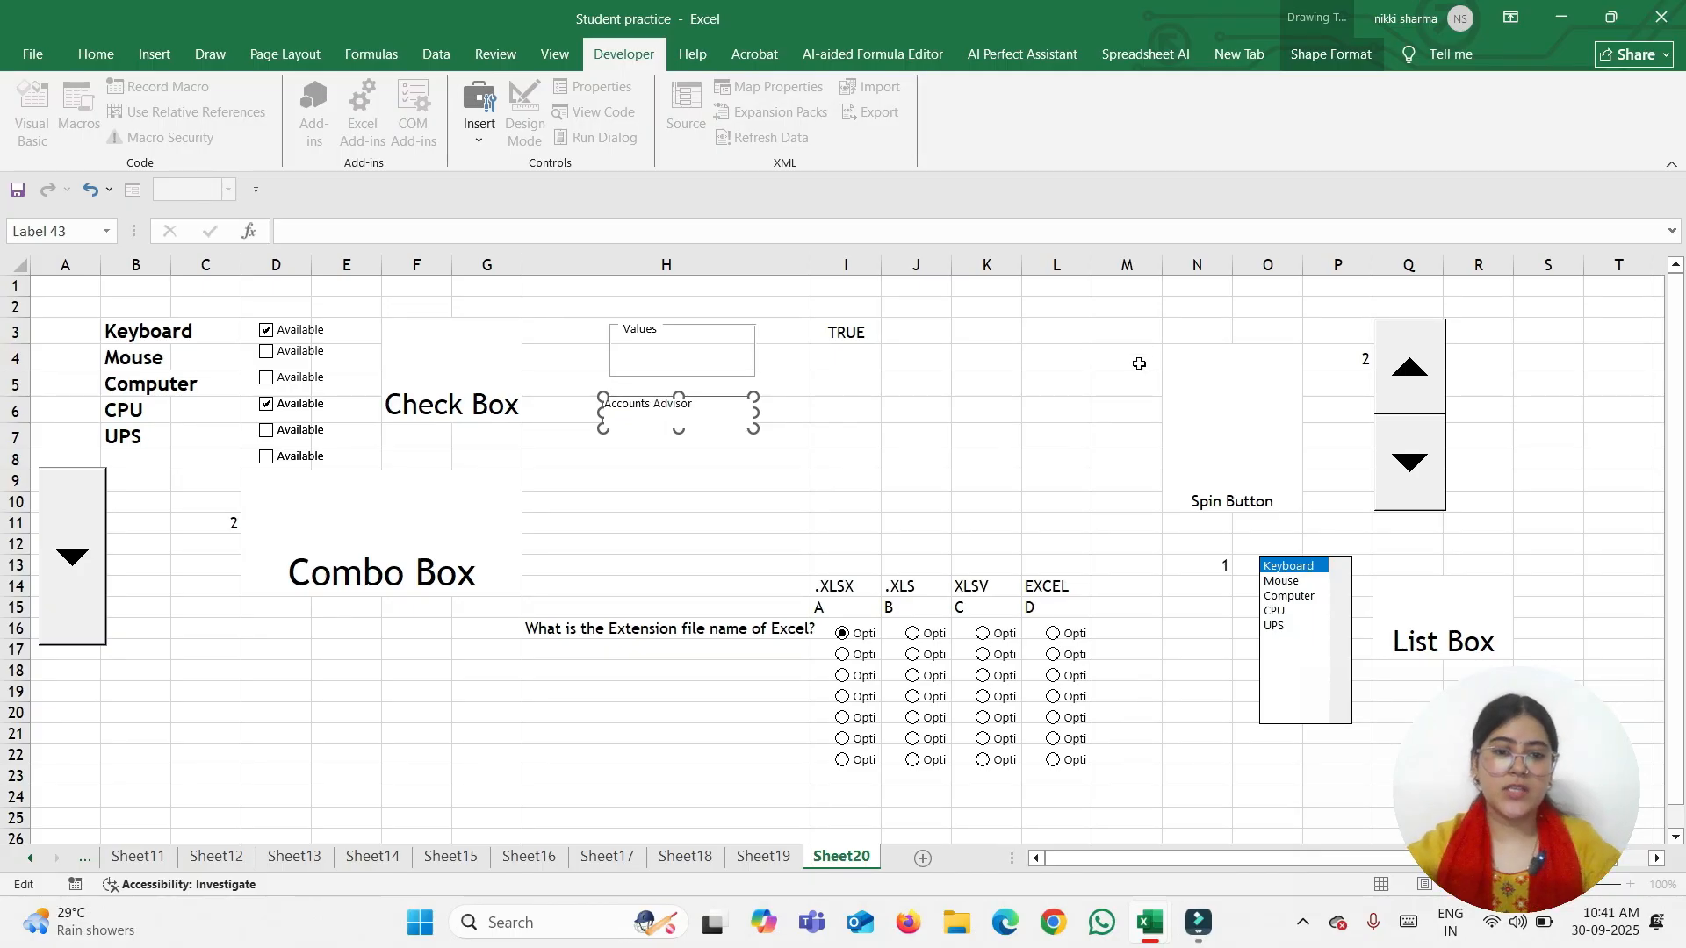
pyautogui.click(827, 440)
# Move the Accounts Advisor label beside the spin button in column Q
pyautogui.click(677, 423)
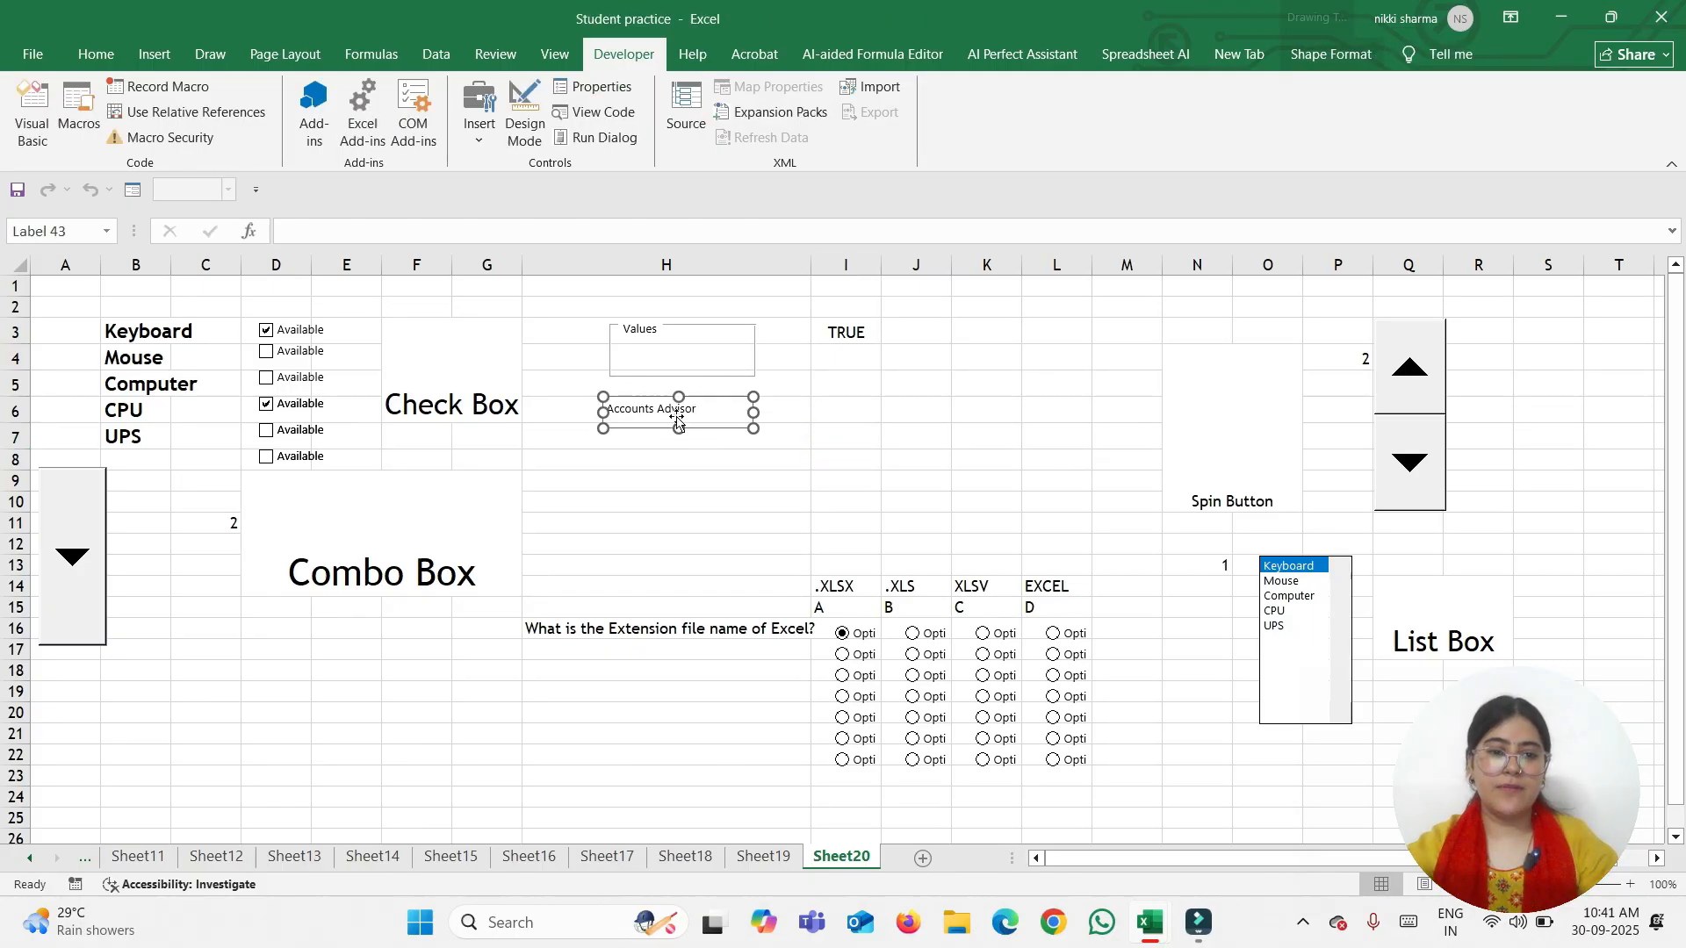
pyautogui.click(791, 480)
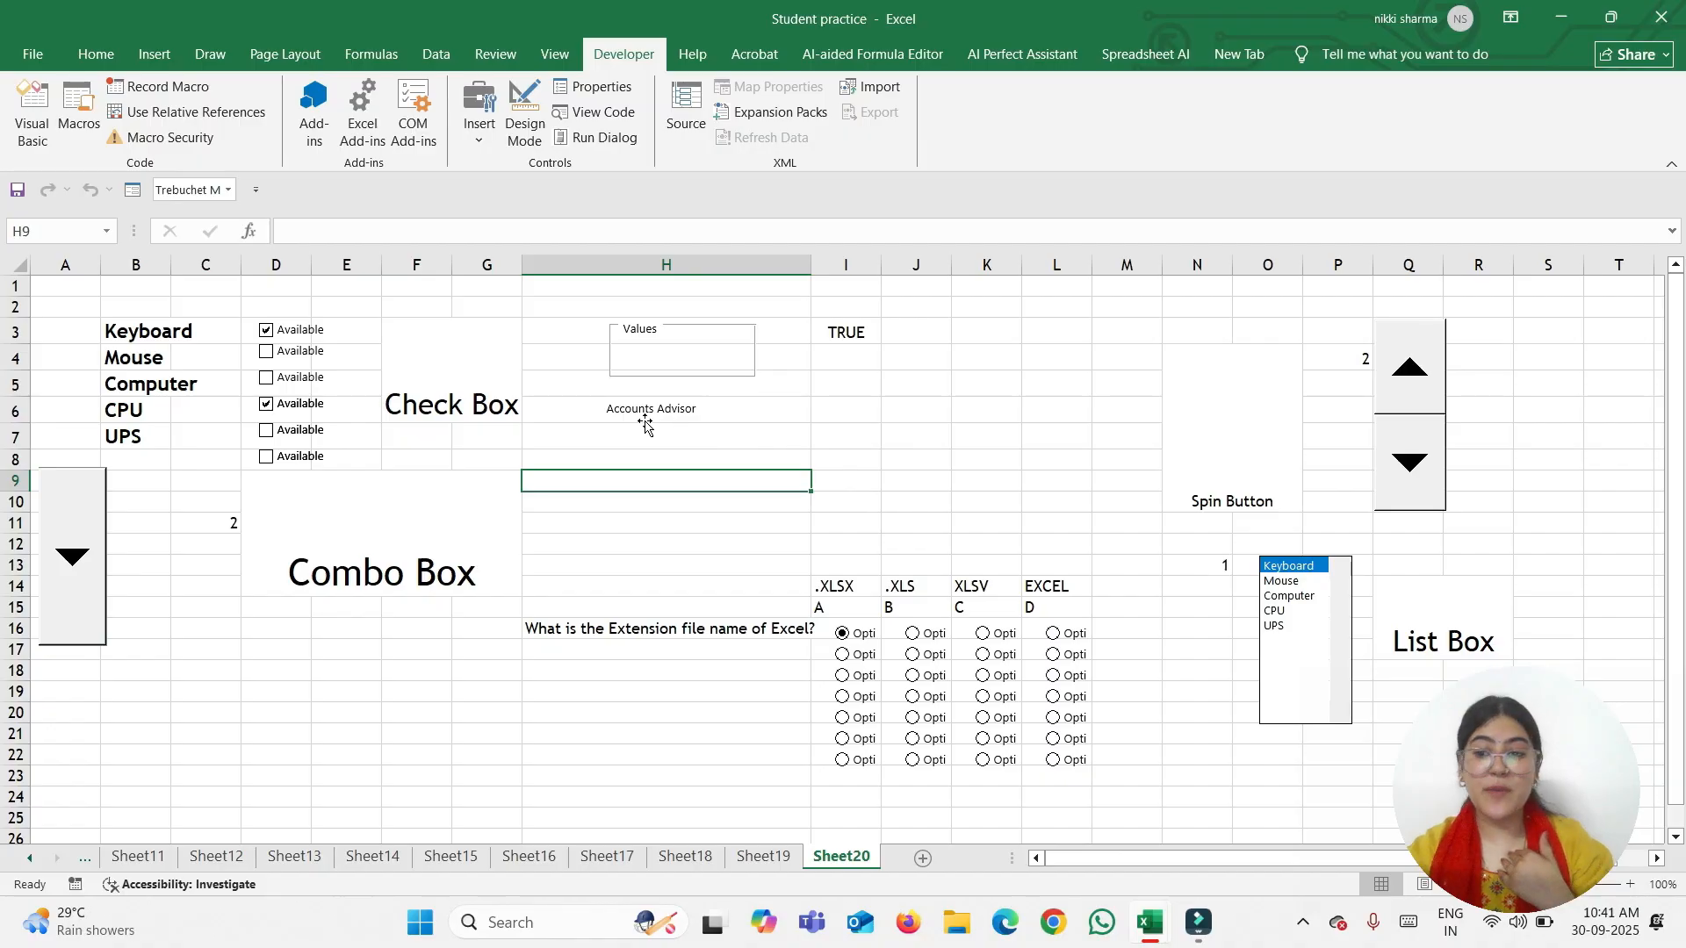
pyautogui.moveTo(646, 423); pyautogui.dragTo(1424, 428)
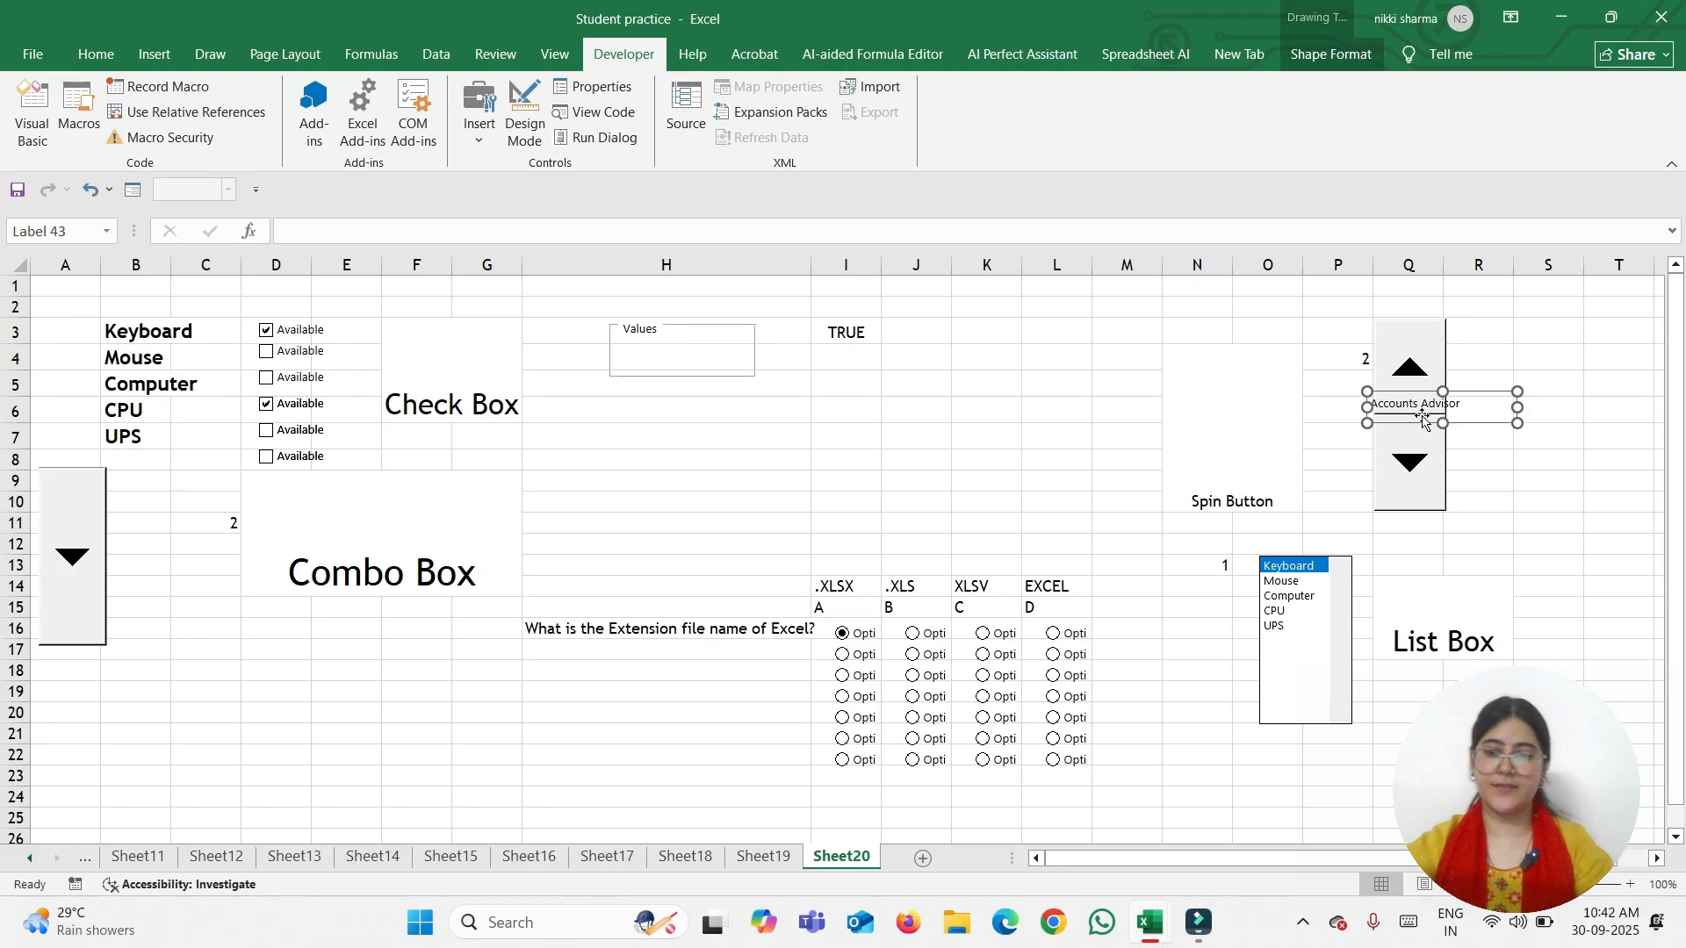
# Drag the Accounts Advisor label back directly beneath the Values group box
pyautogui.moveTo(1423, 428); pyautogui.dragTo(670, 406)
pyautogui.rightClick(669, 402)
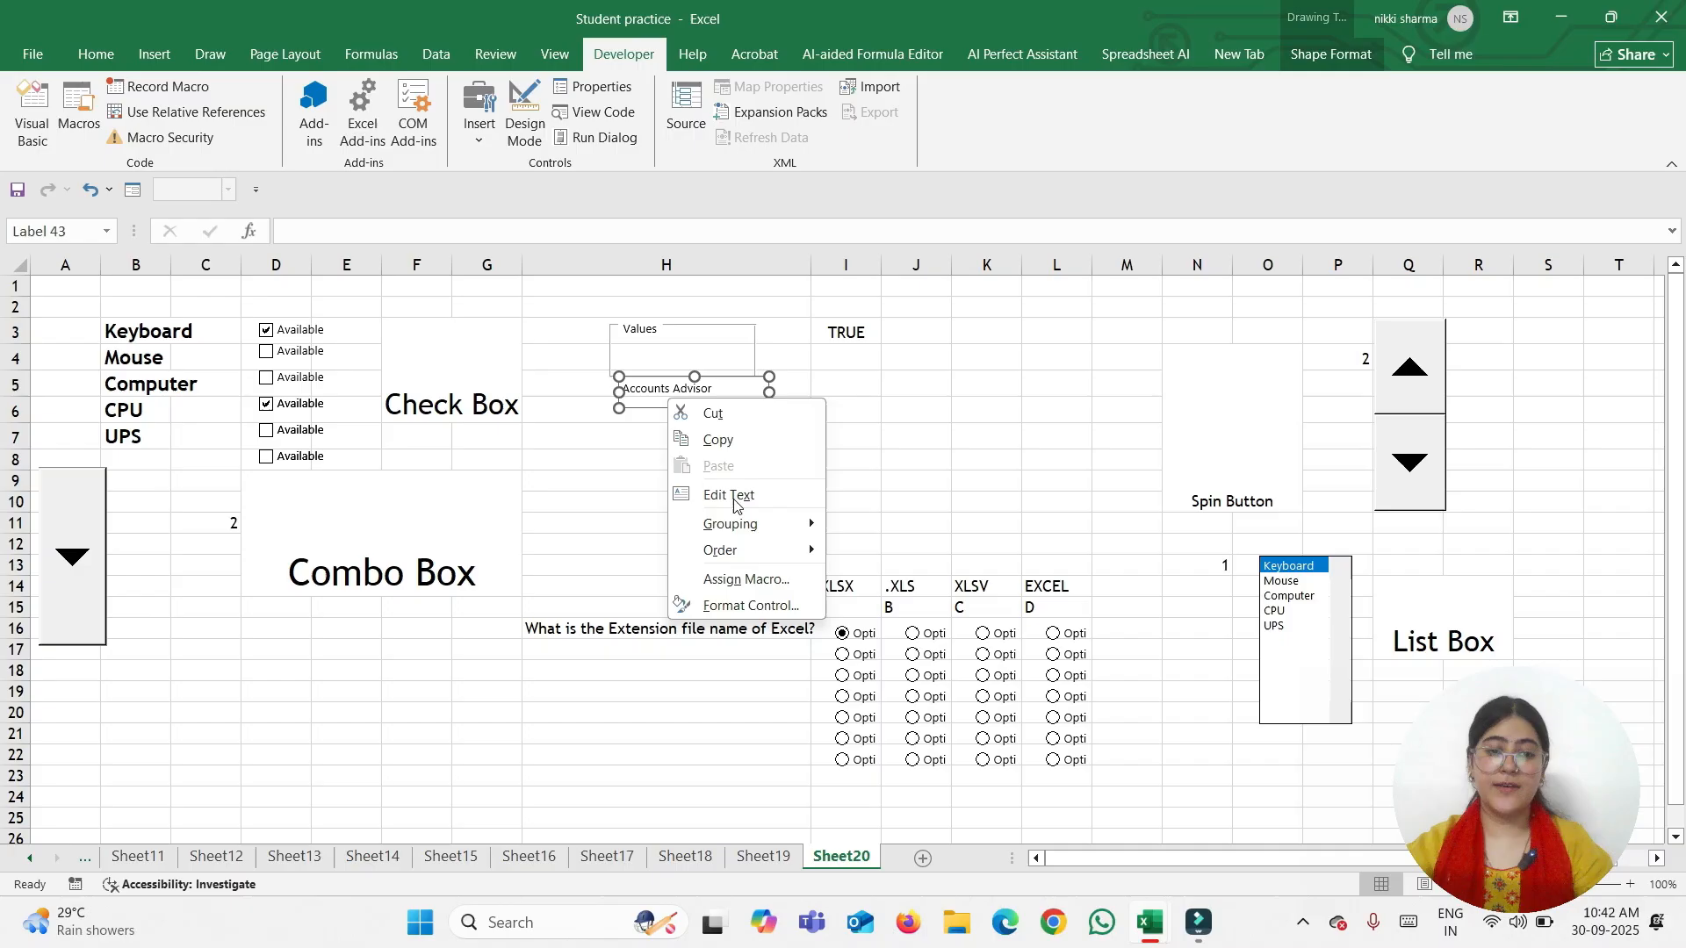
pyautogui.click(777, 606)
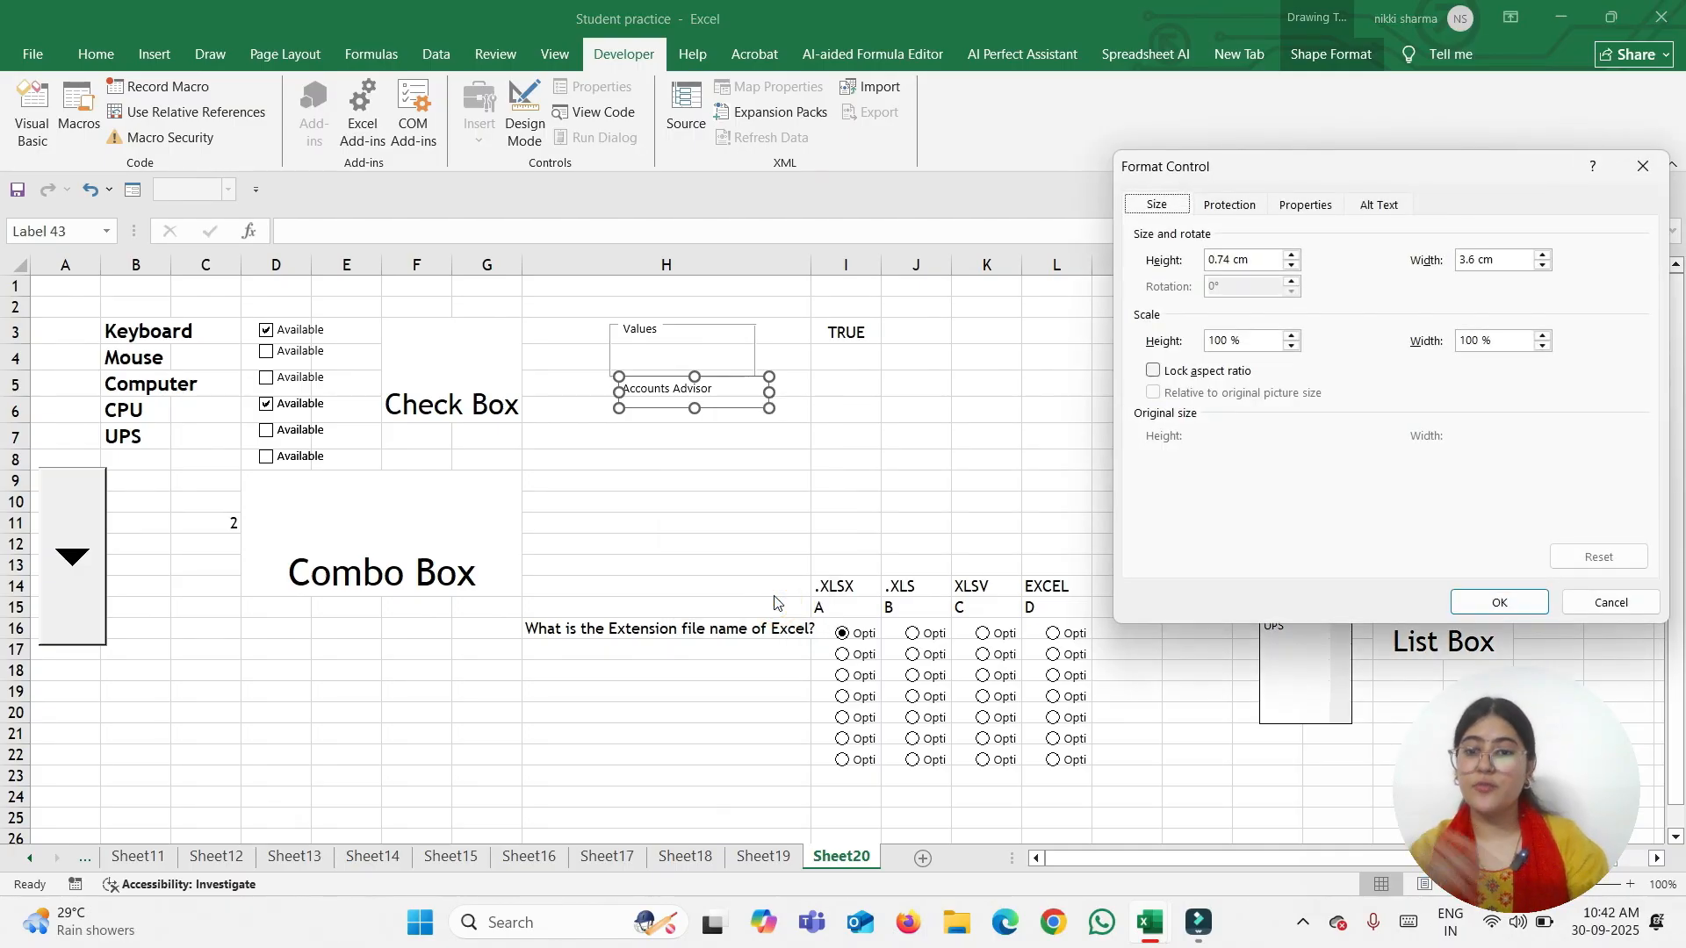
# Review the label's Format Control size, properties, protection and alt-text tabs, then cancel
pyautogui.click(1291, 256)
pyautogui.click(1292, 255)
pyautogui.click(1291, 256)
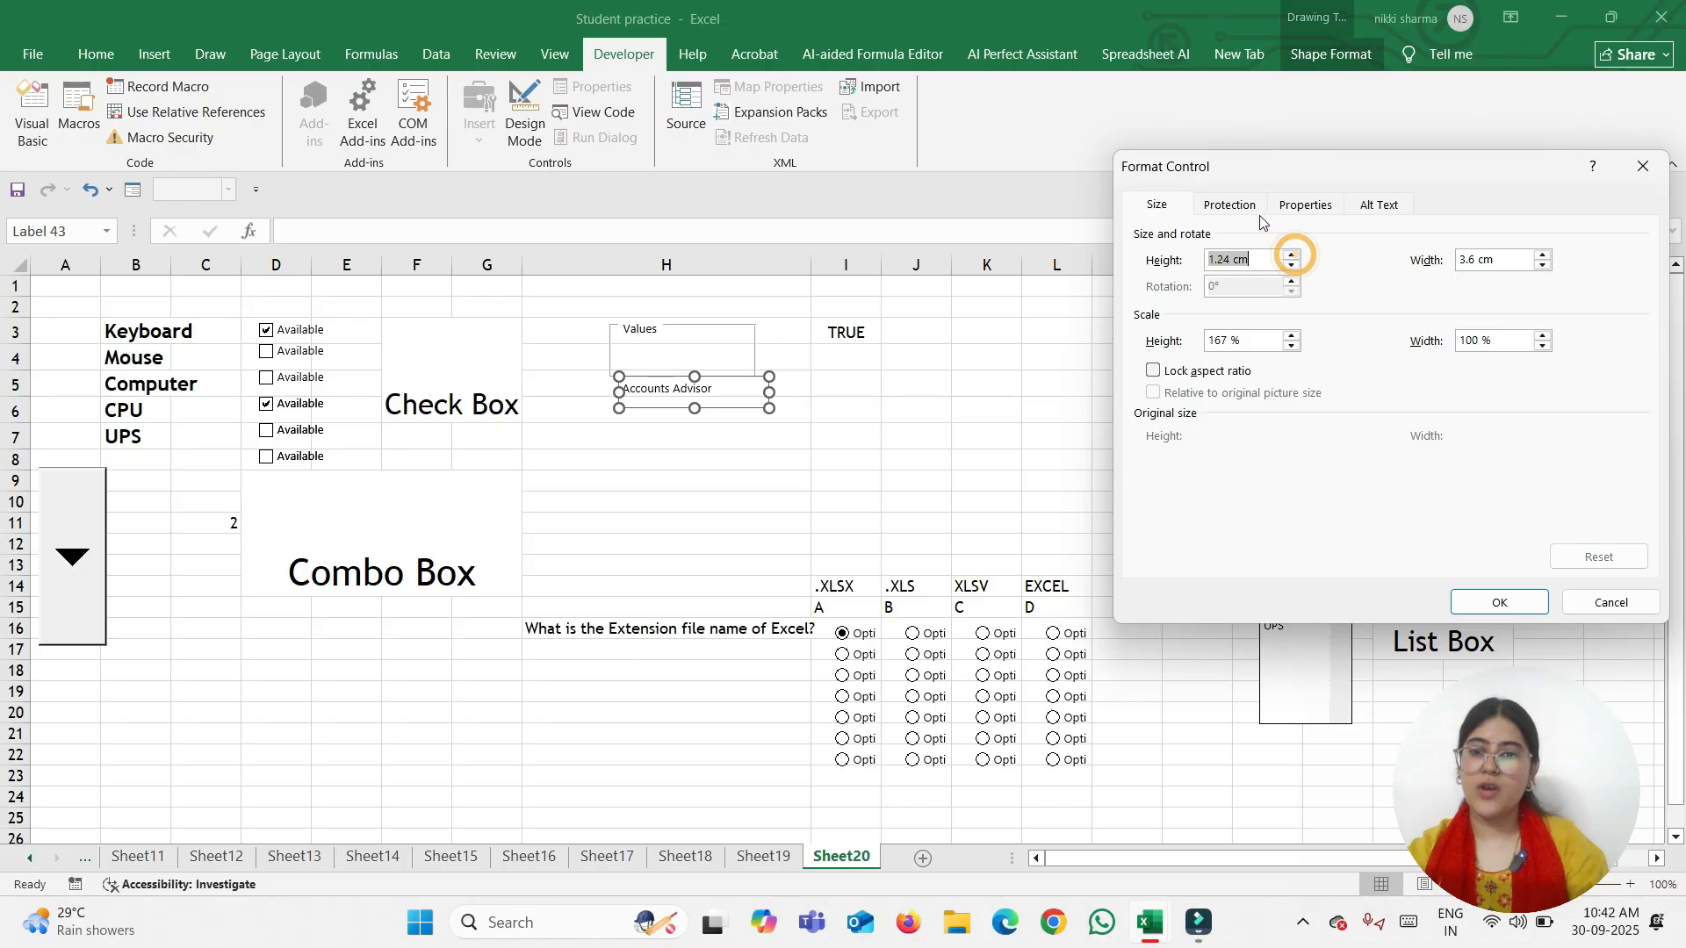
pyautogui.click(1303, 208)
pyautogui.click(1246, 207)
pyautogui.click(1380, 206)
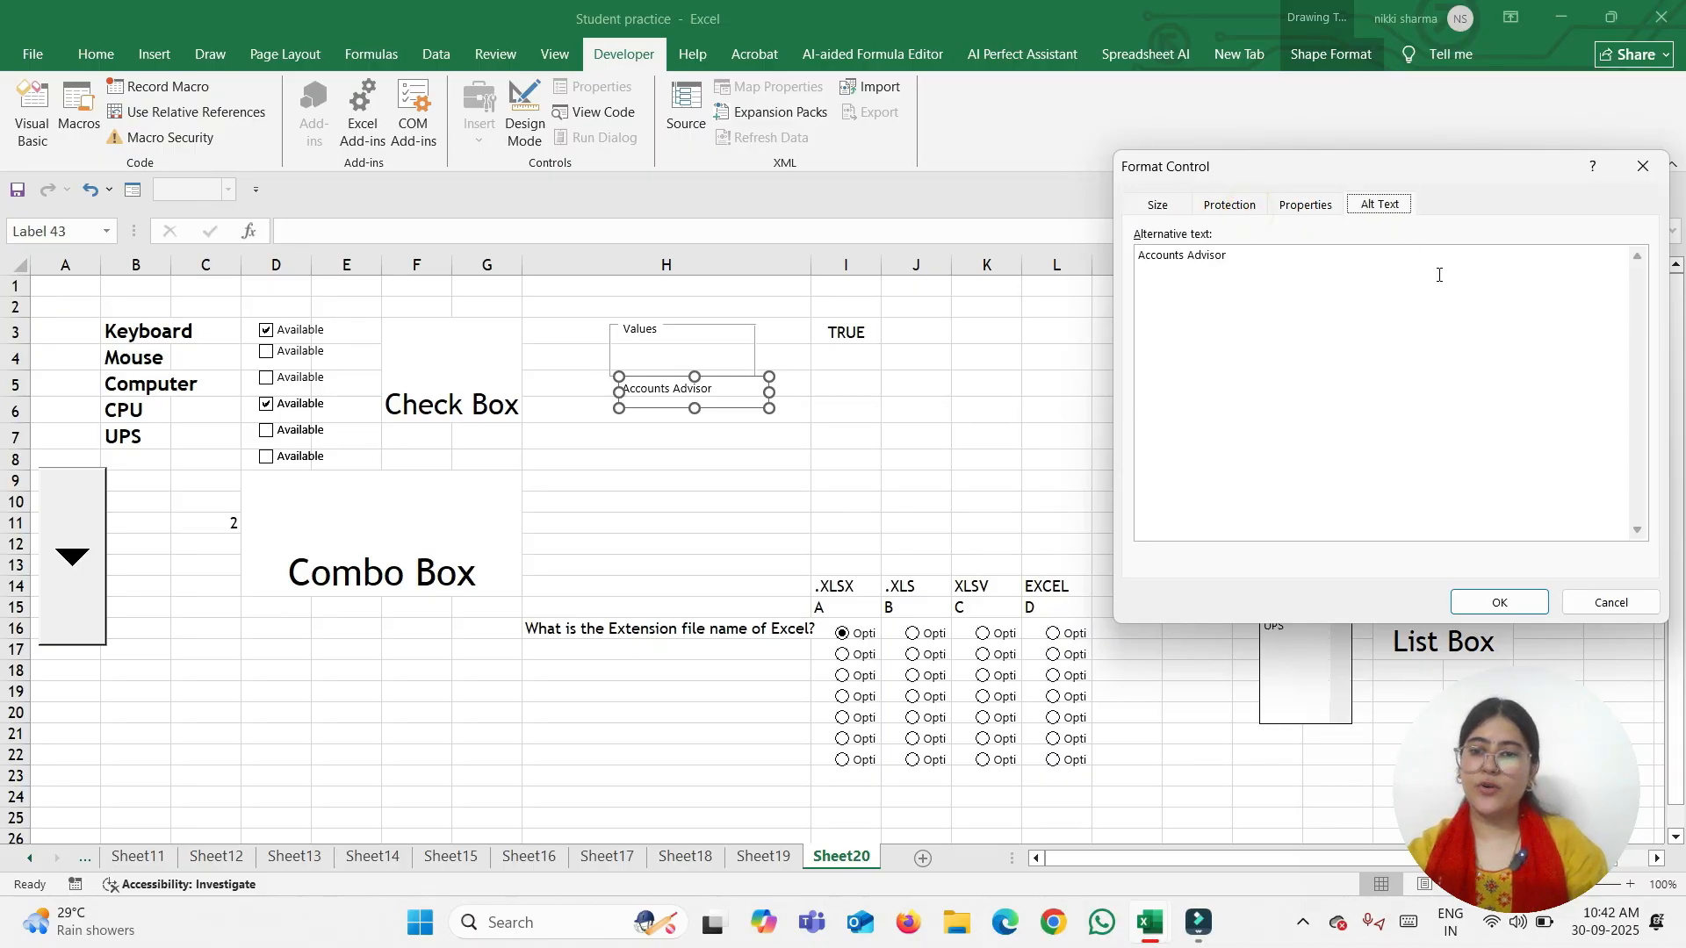
pyautogui.click(1620, 604)
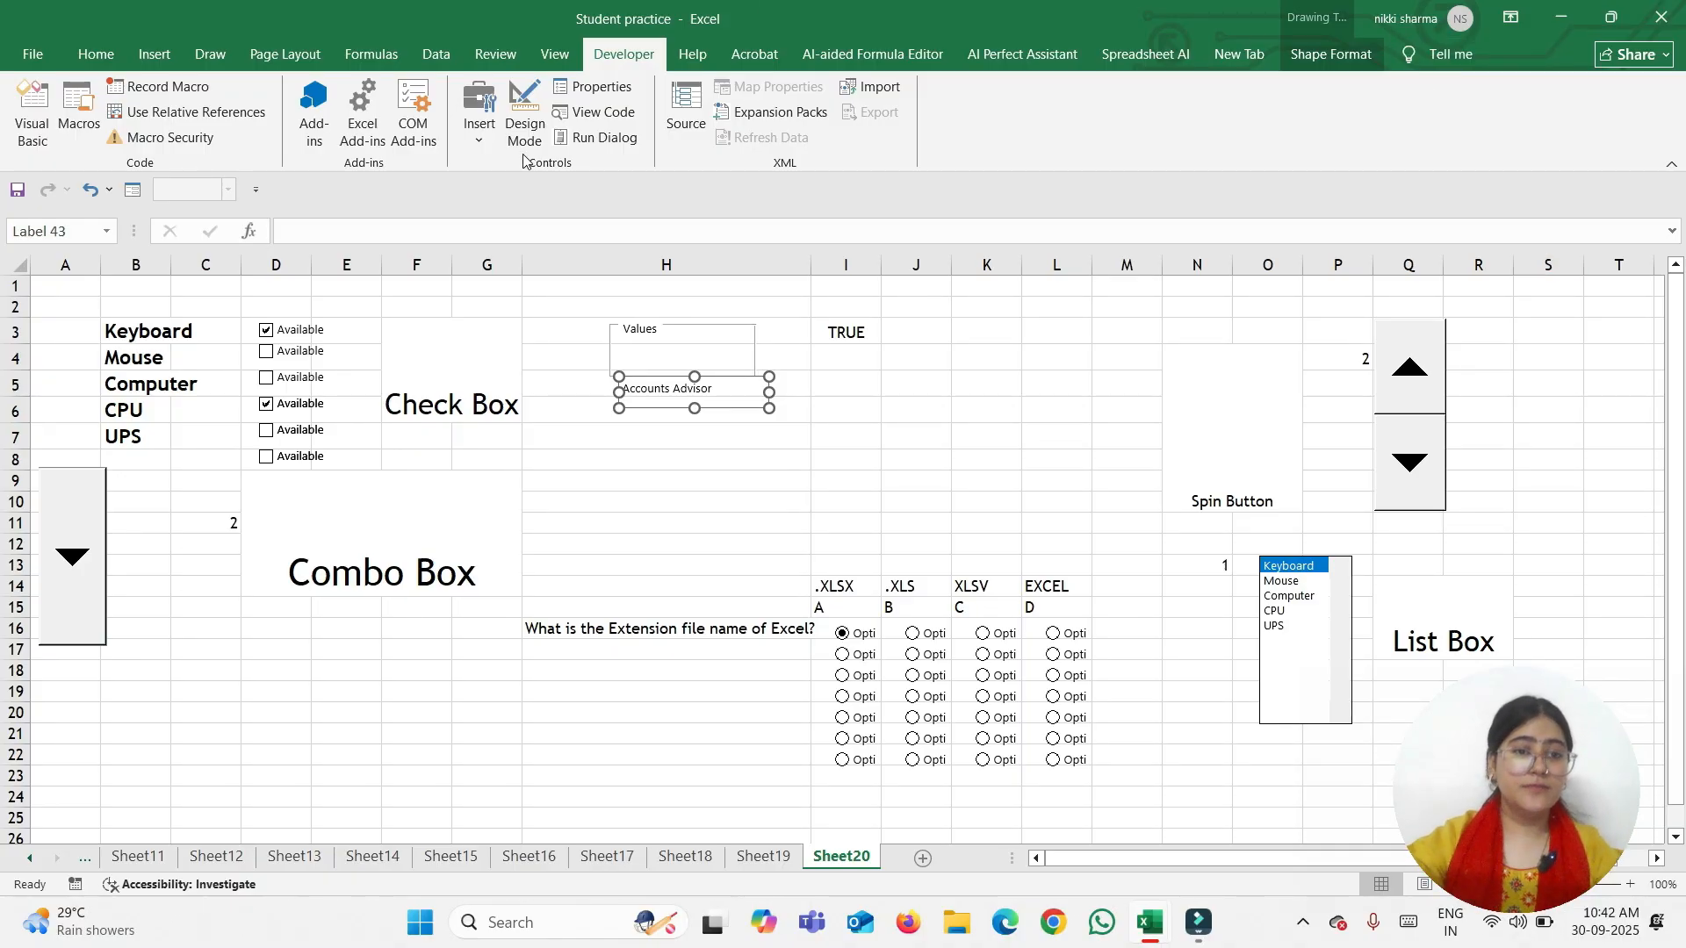
pyautogui.click(468, 134)
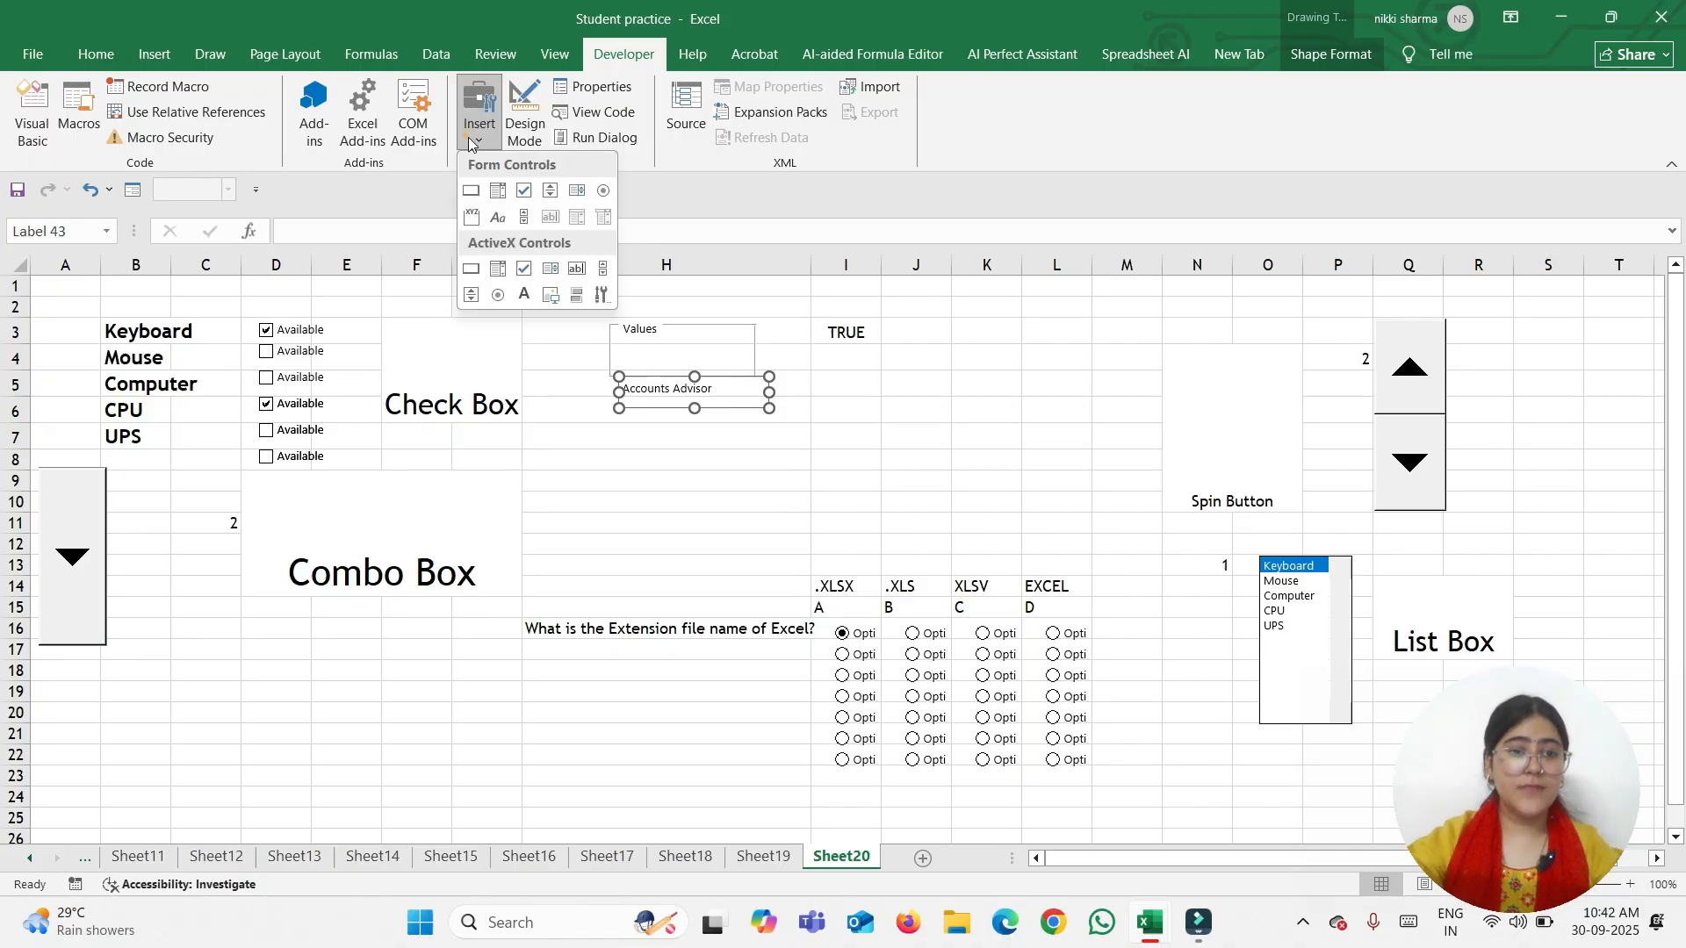
# Draw a Form Control scroll bar on the sheet
pyautogui.click(524, 216)
pyautogui.moveTo(1048, 324); pyautogui.dragTo(1096, 469)
pyautogui.click(1109, 393)
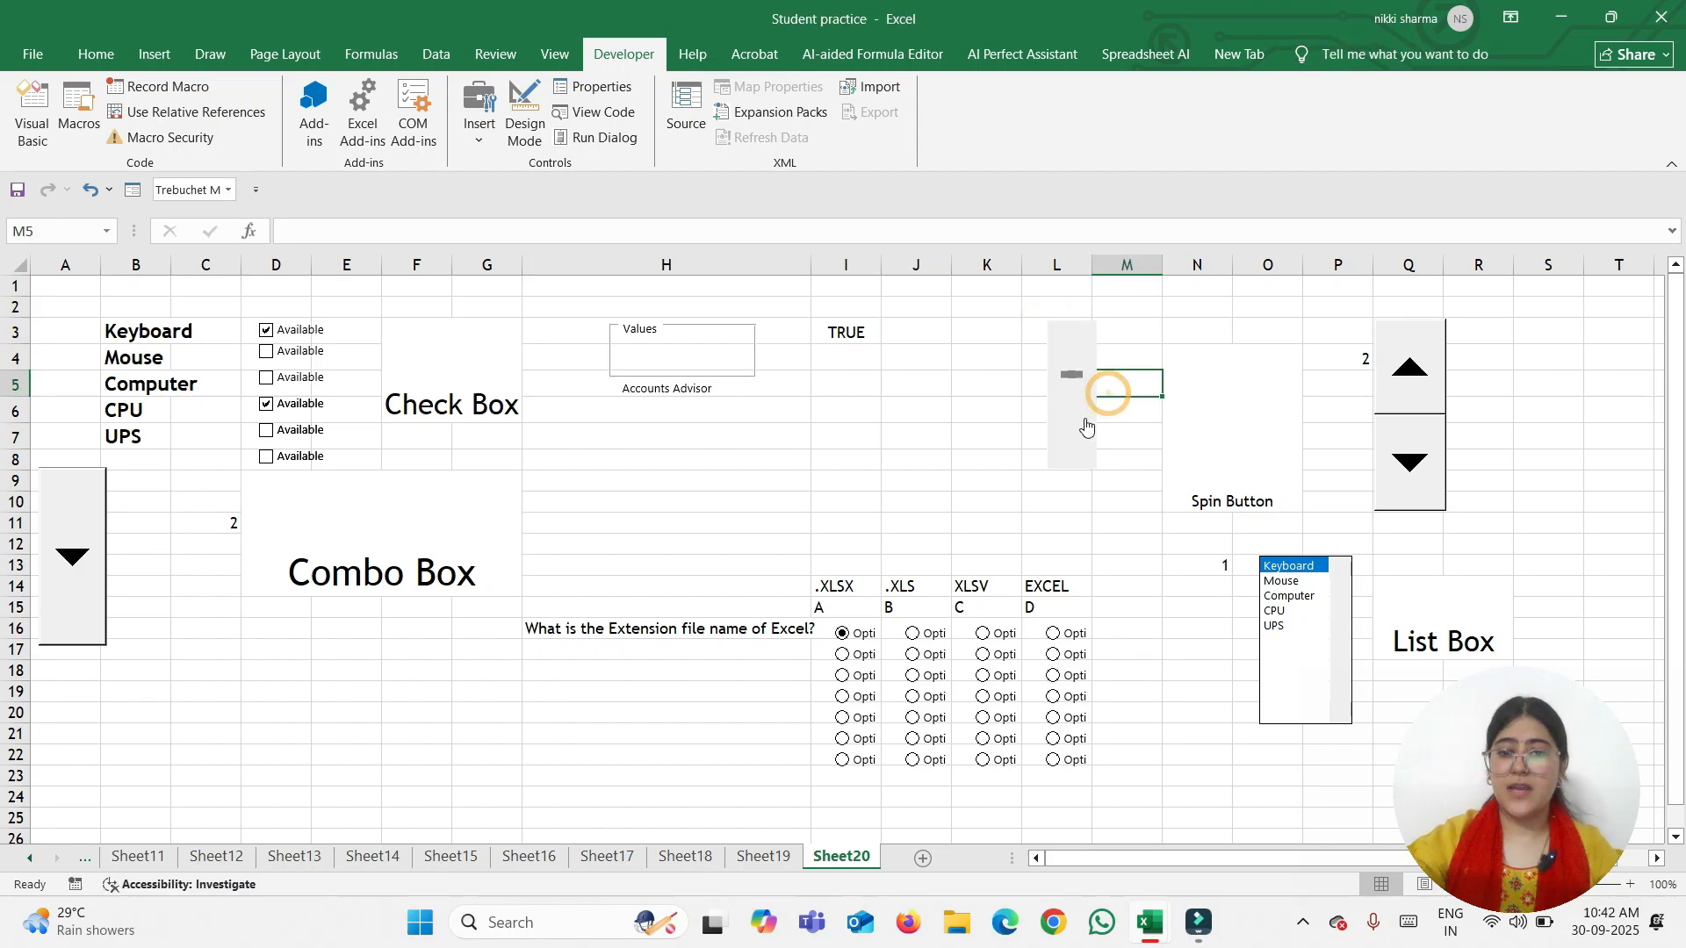
pyautogui.rightClick(1086, 419)
pyautogui.click(1063, 446)
# Set the scroll bar's minimum value to 12 and link it to cell K4
pyautogui.rightClick(1063, 446)
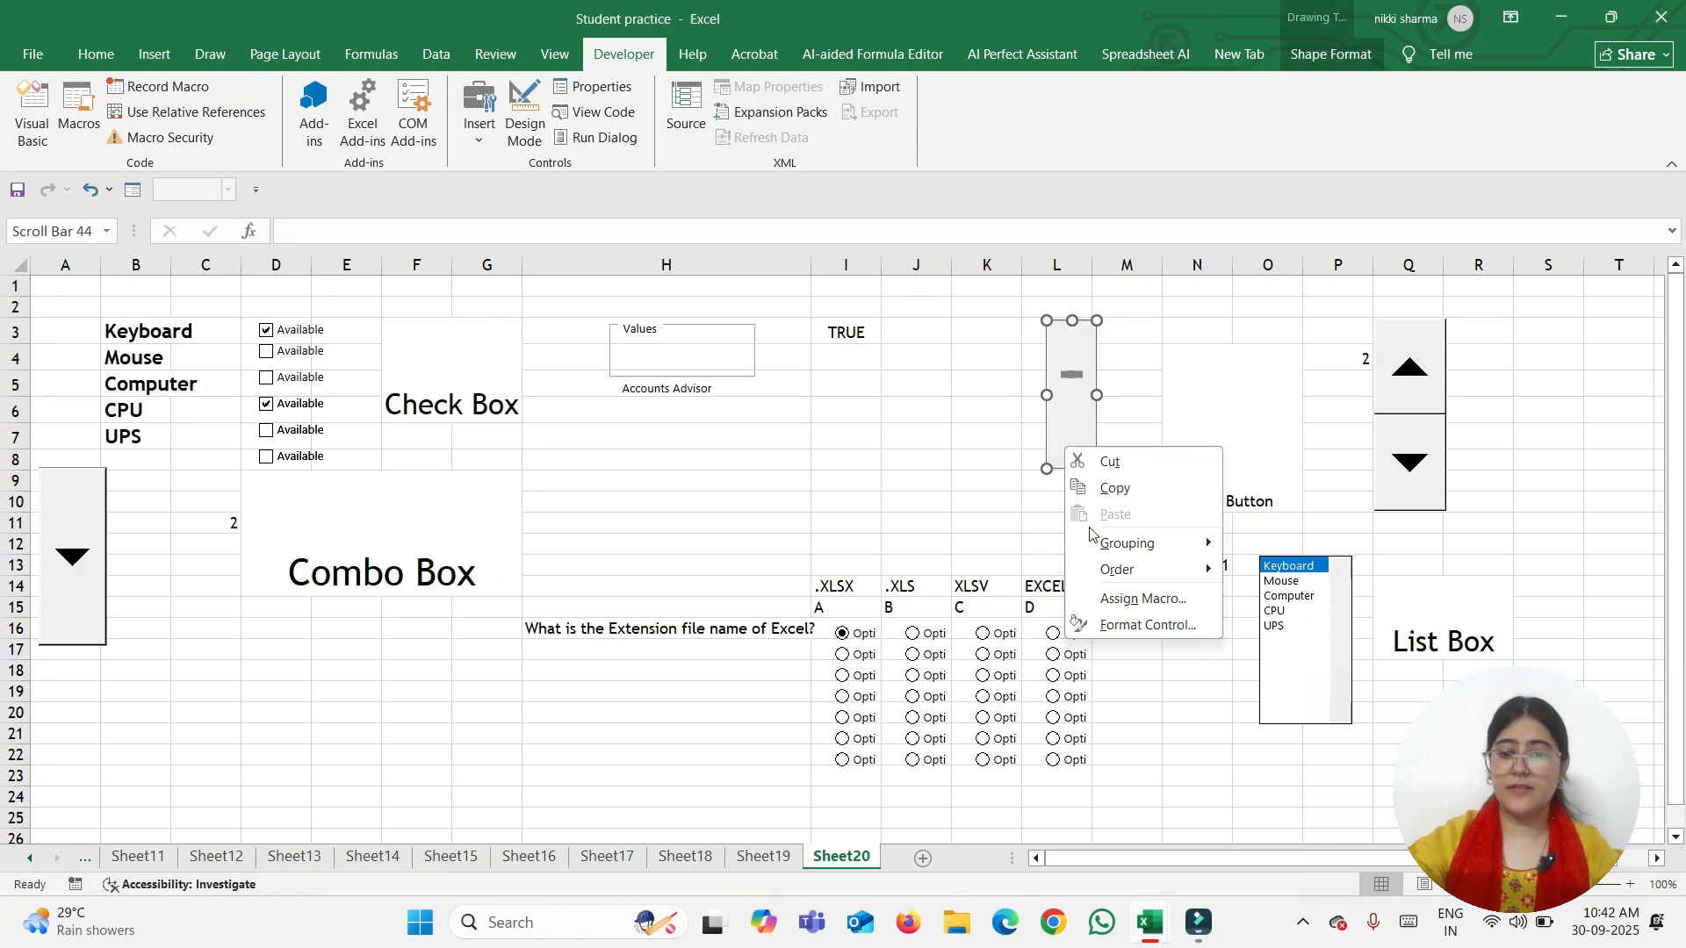
pyautogui.click(1112, 626)
pyautogui.click(1452, 207)
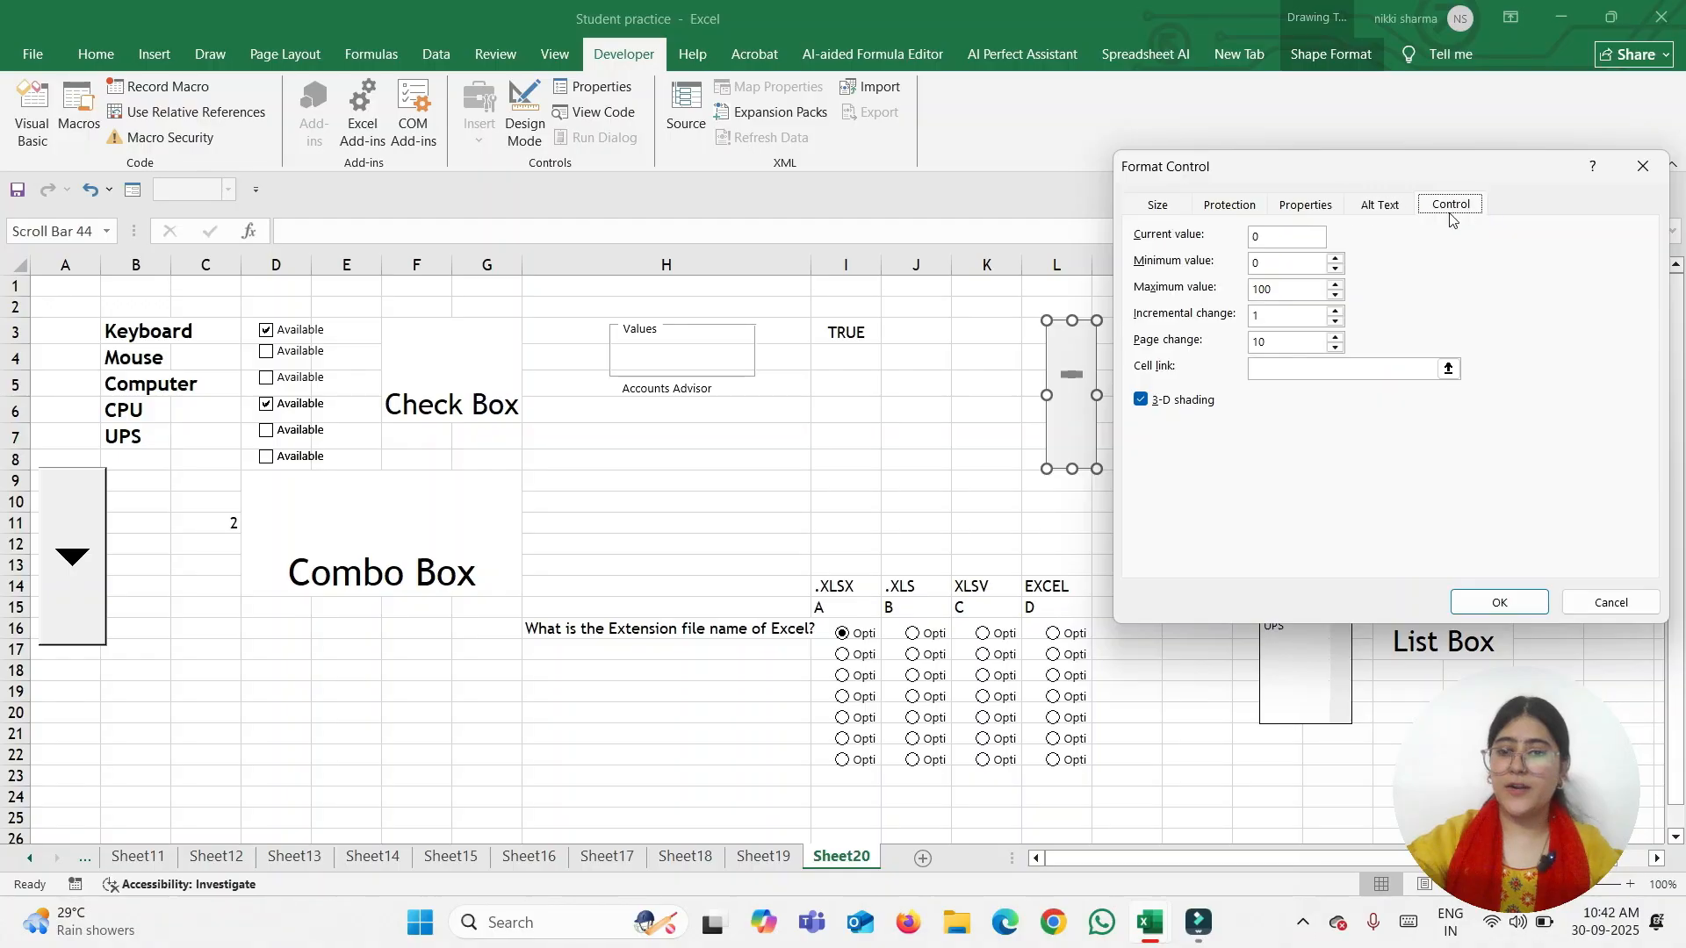
pyautogui.doubleClick(1308, 261)
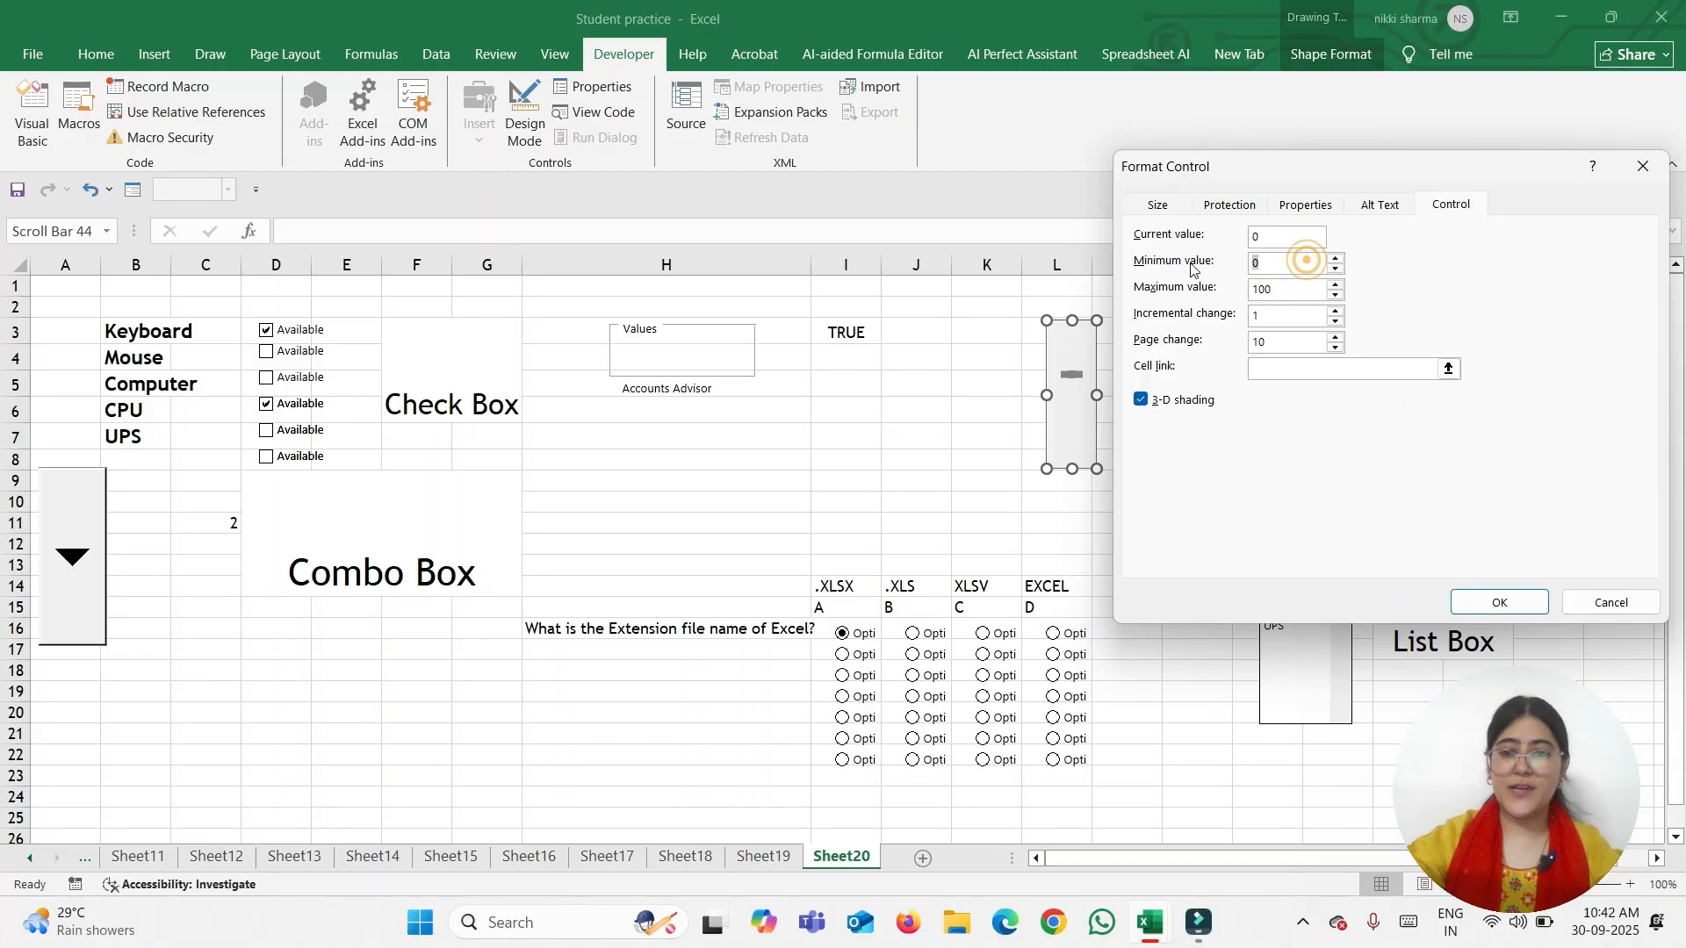
pyautogui.write('12')
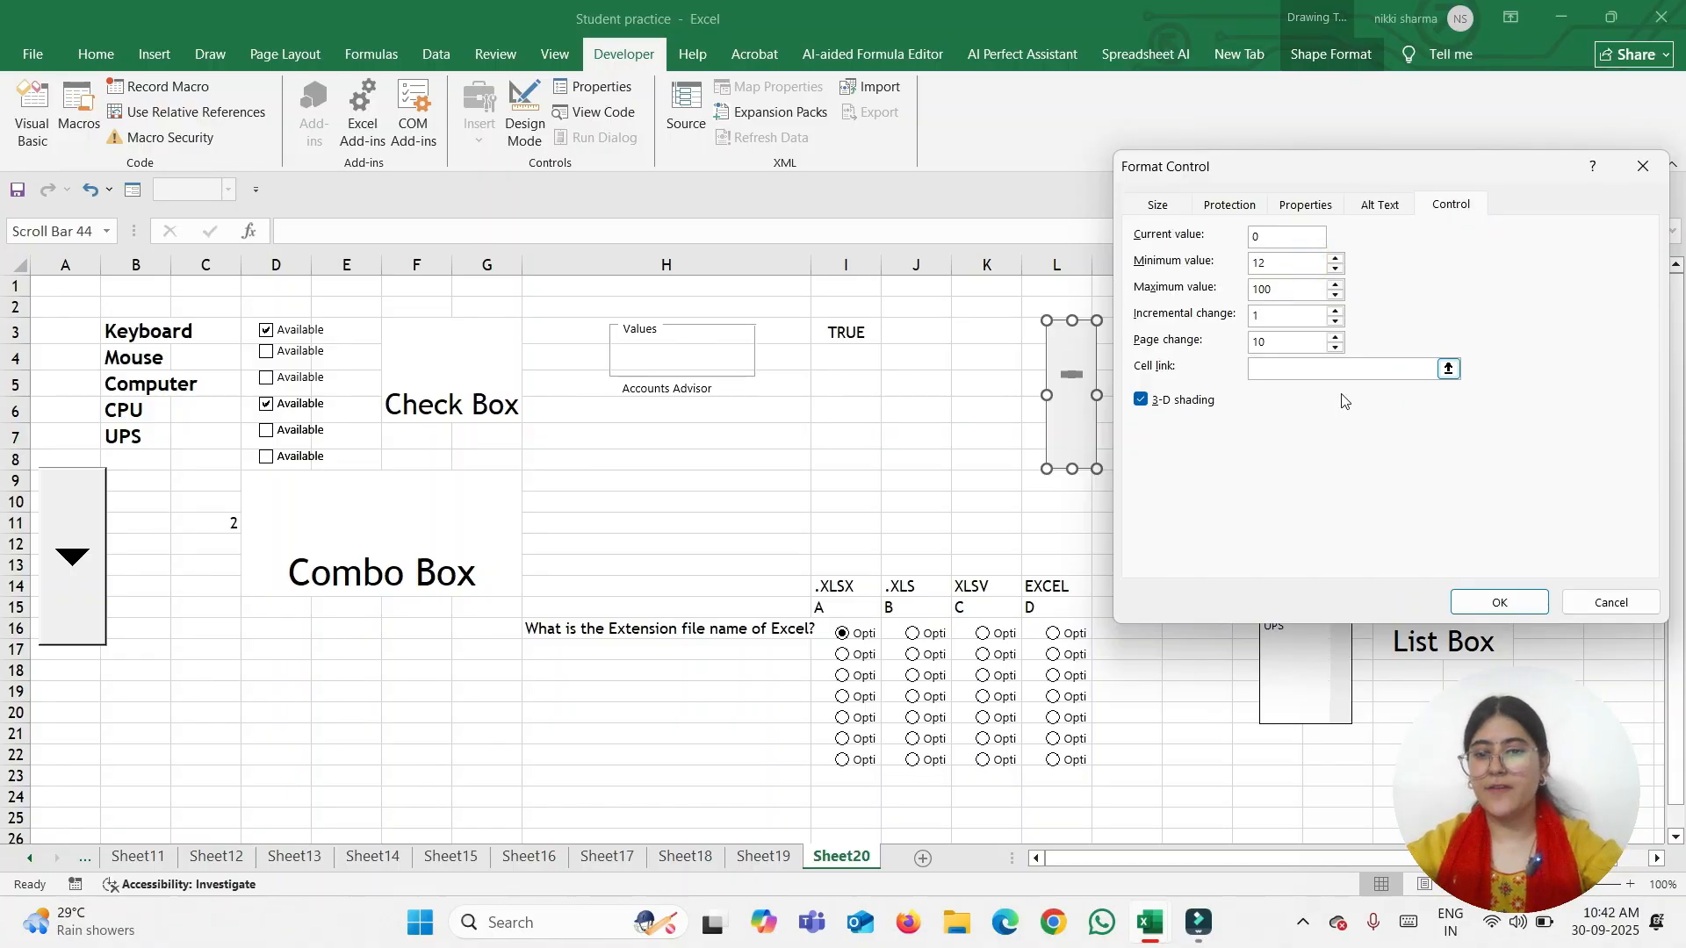
pyautogui.click(1264, 369)
pyautogui.click(987, 353)
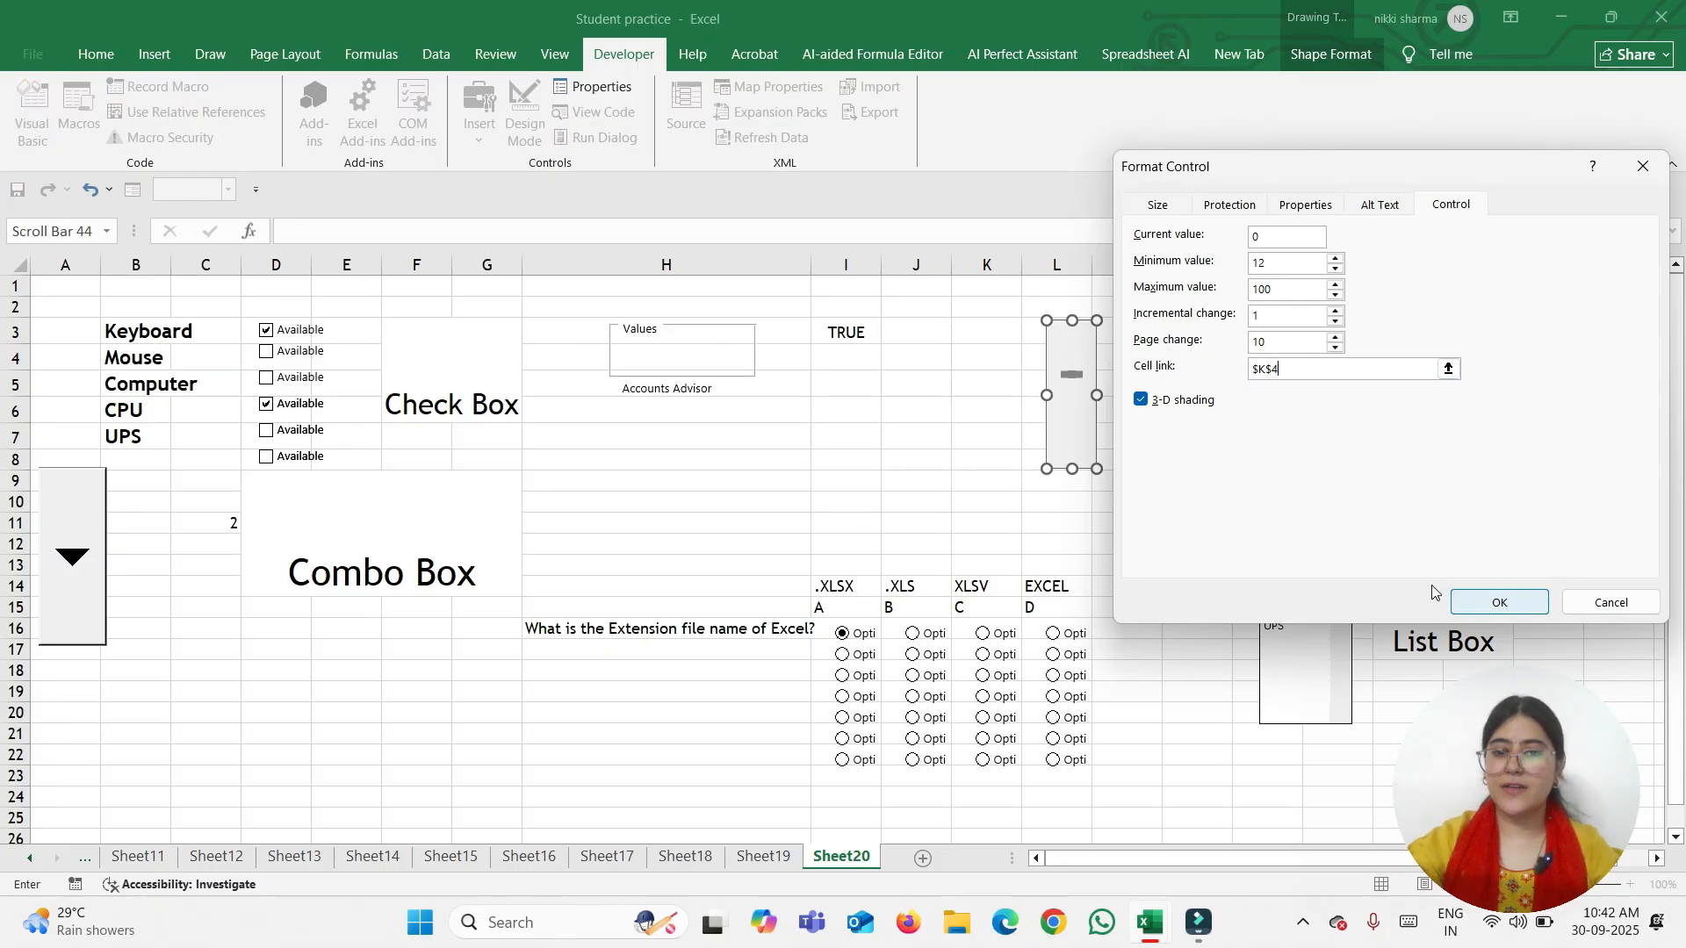
pyautogui.click(1498, 598)
# Drag the scroll bar until K4 reads 81, and raise the spin button value in P4 to 11
pyautogui.click(1001, 481)
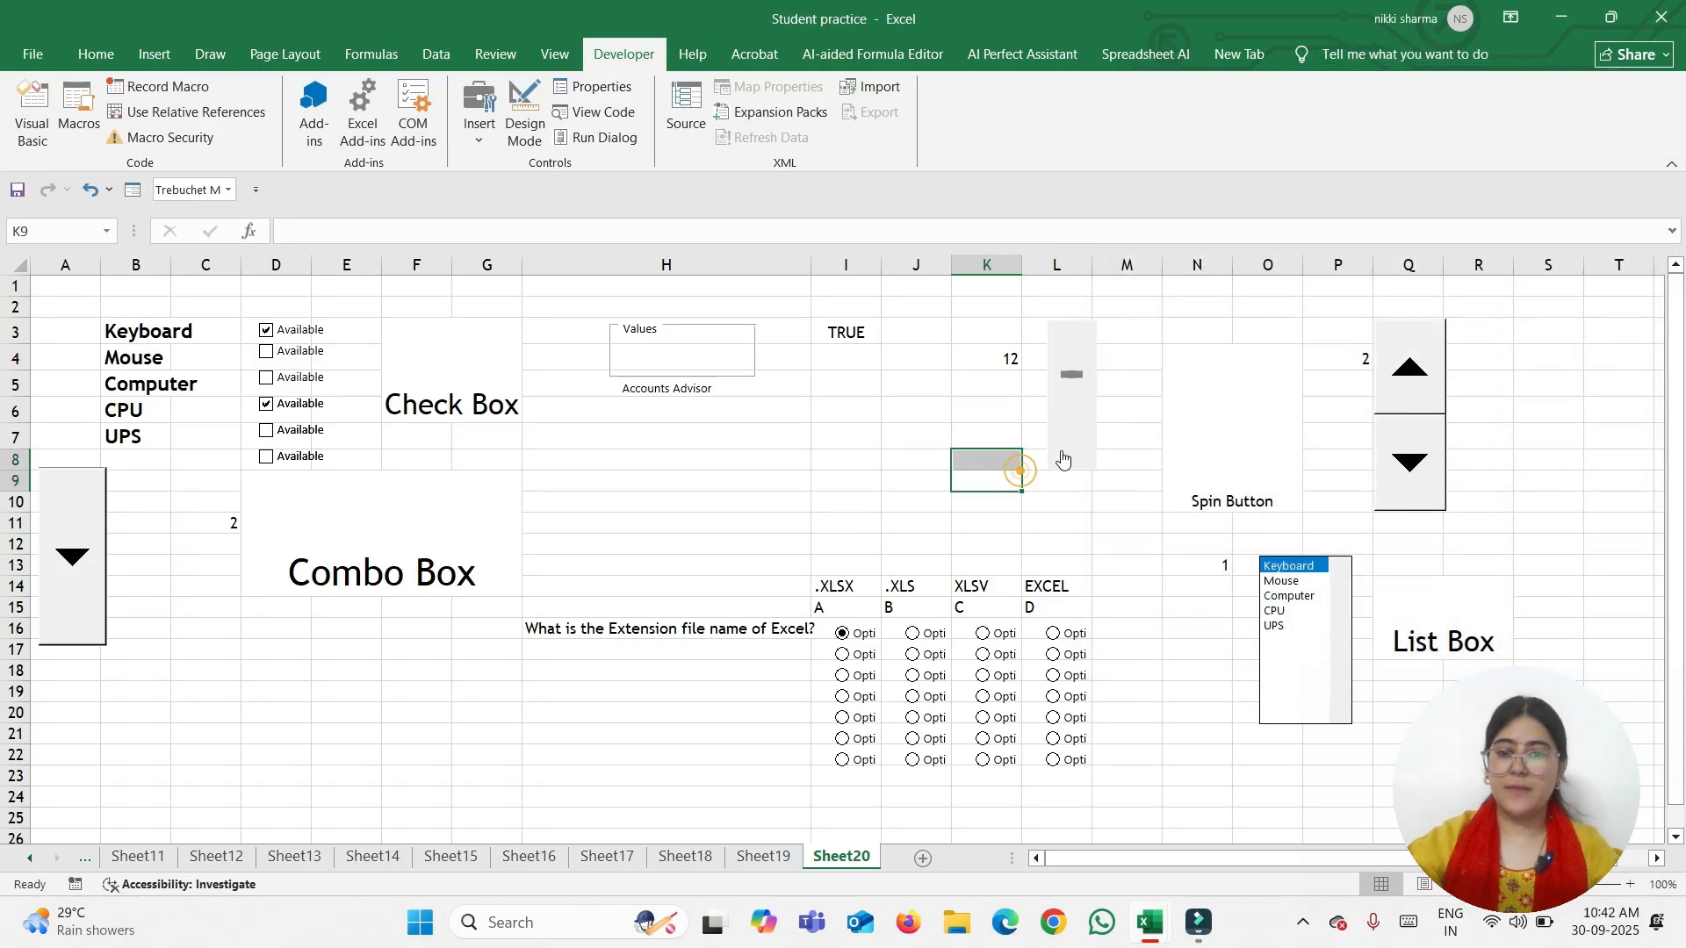
pyautogui.moveTo(1070, 375)
pyautogui.mouseDown()
pyautogui.moveTo(1069, 458)
pyautogui.moveTo(1085, 353)
pyautogui.moveTo(1085, 429)
pyautogui.moveTo(1079, 363)
pyautogui.moveTo(1073, 397)
pyautogui.mouseUp()
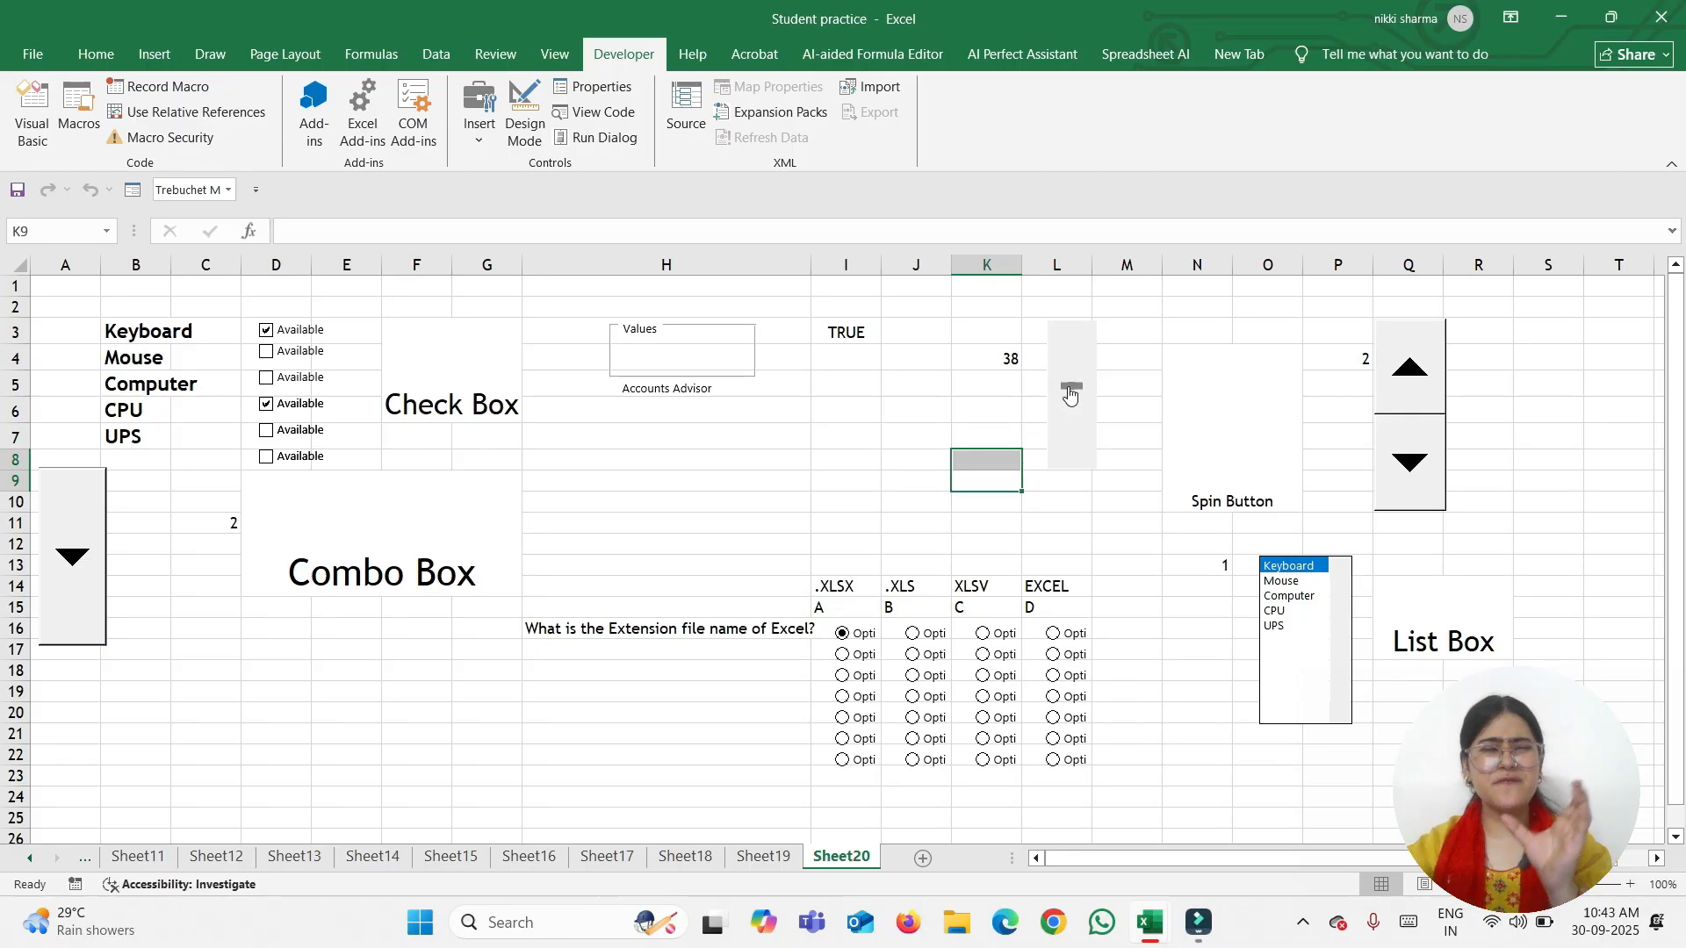
pyautogui.click(1422, 392)
pyautogui.click(1425, 393)
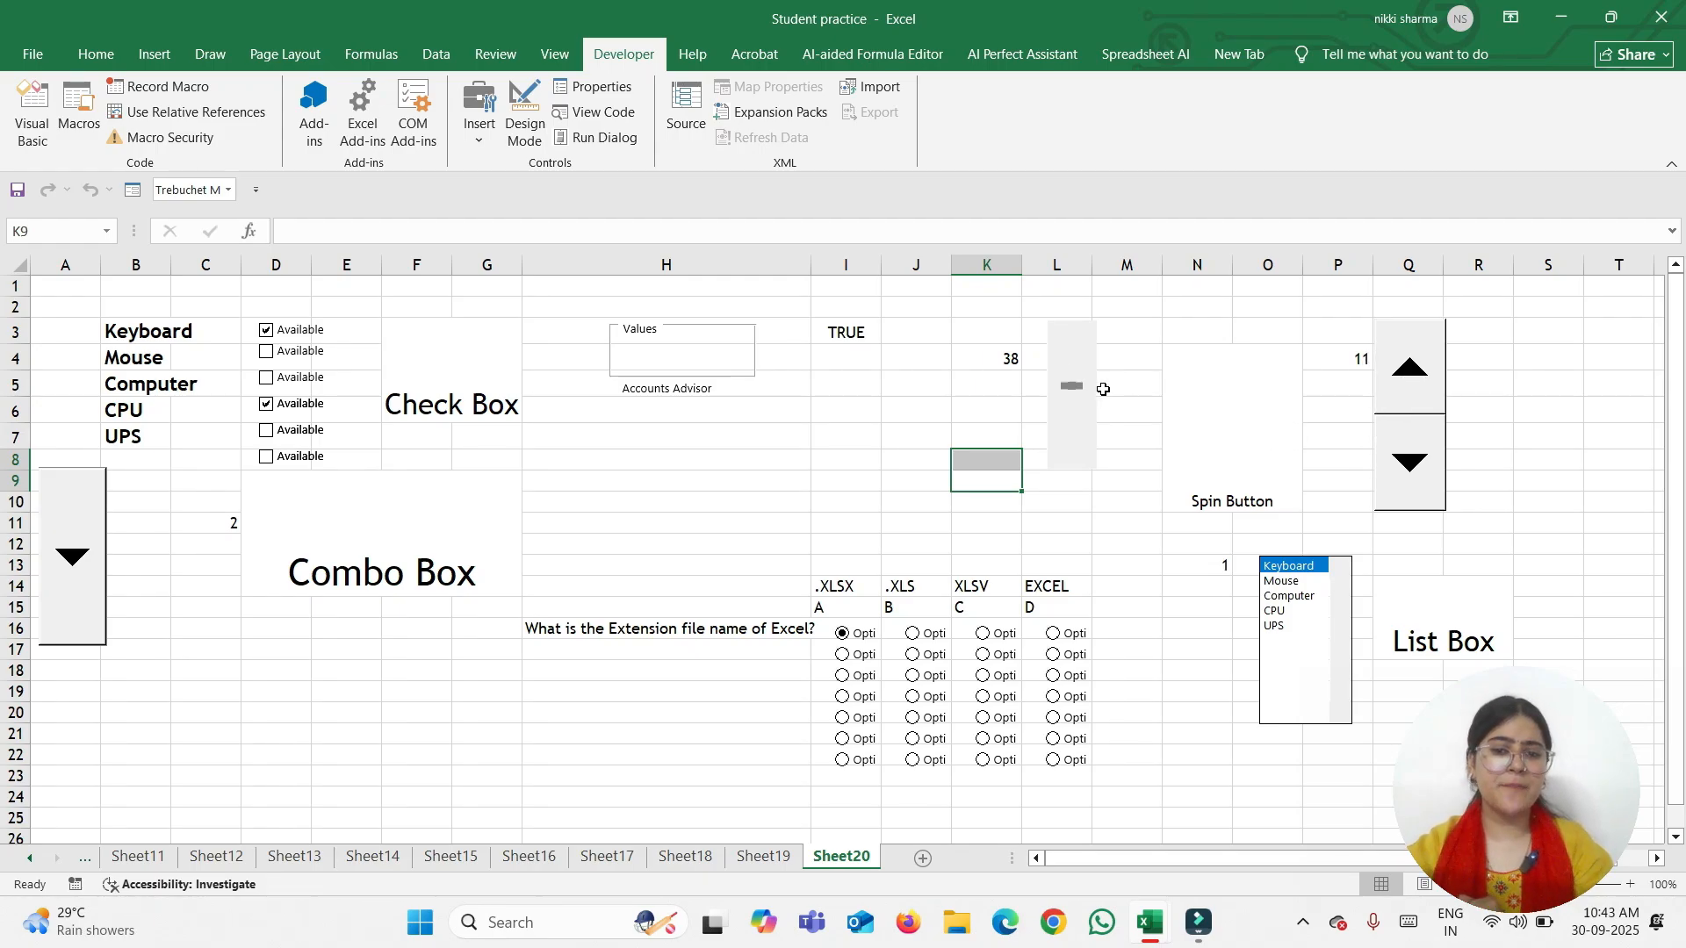
pyautogui.moveTo(1070, 392); pyautogui.dragTo(1070, 389)
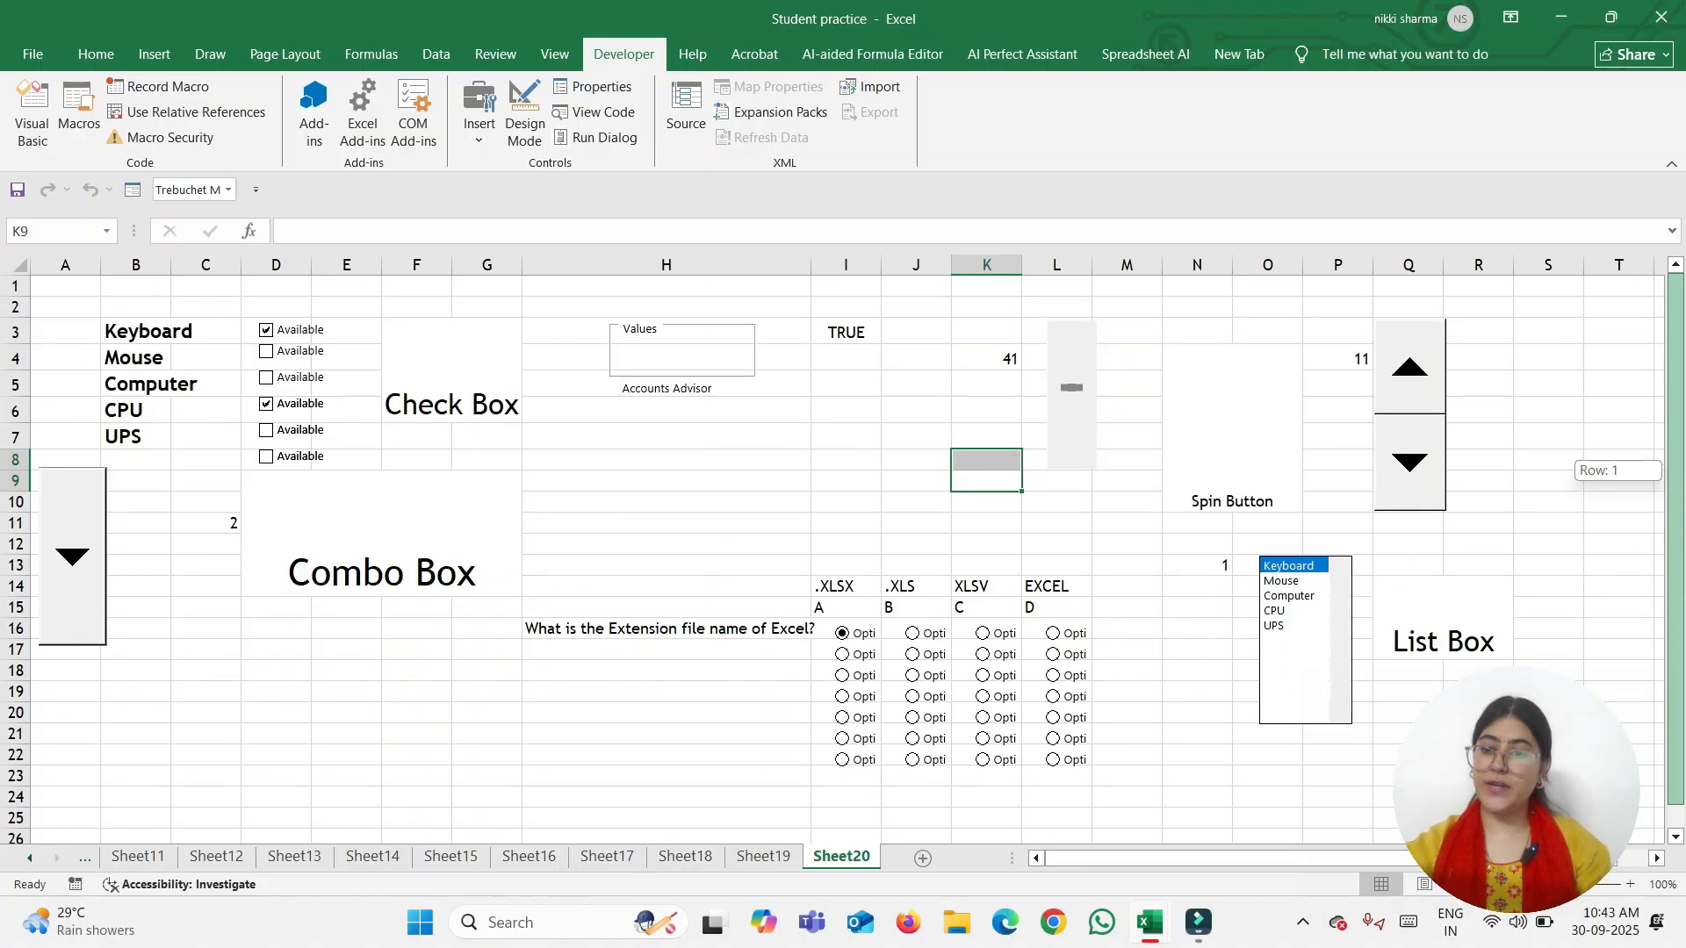
pyautogui.moveTo(1072, 388); pyautogui.dragTo(1066, 403)
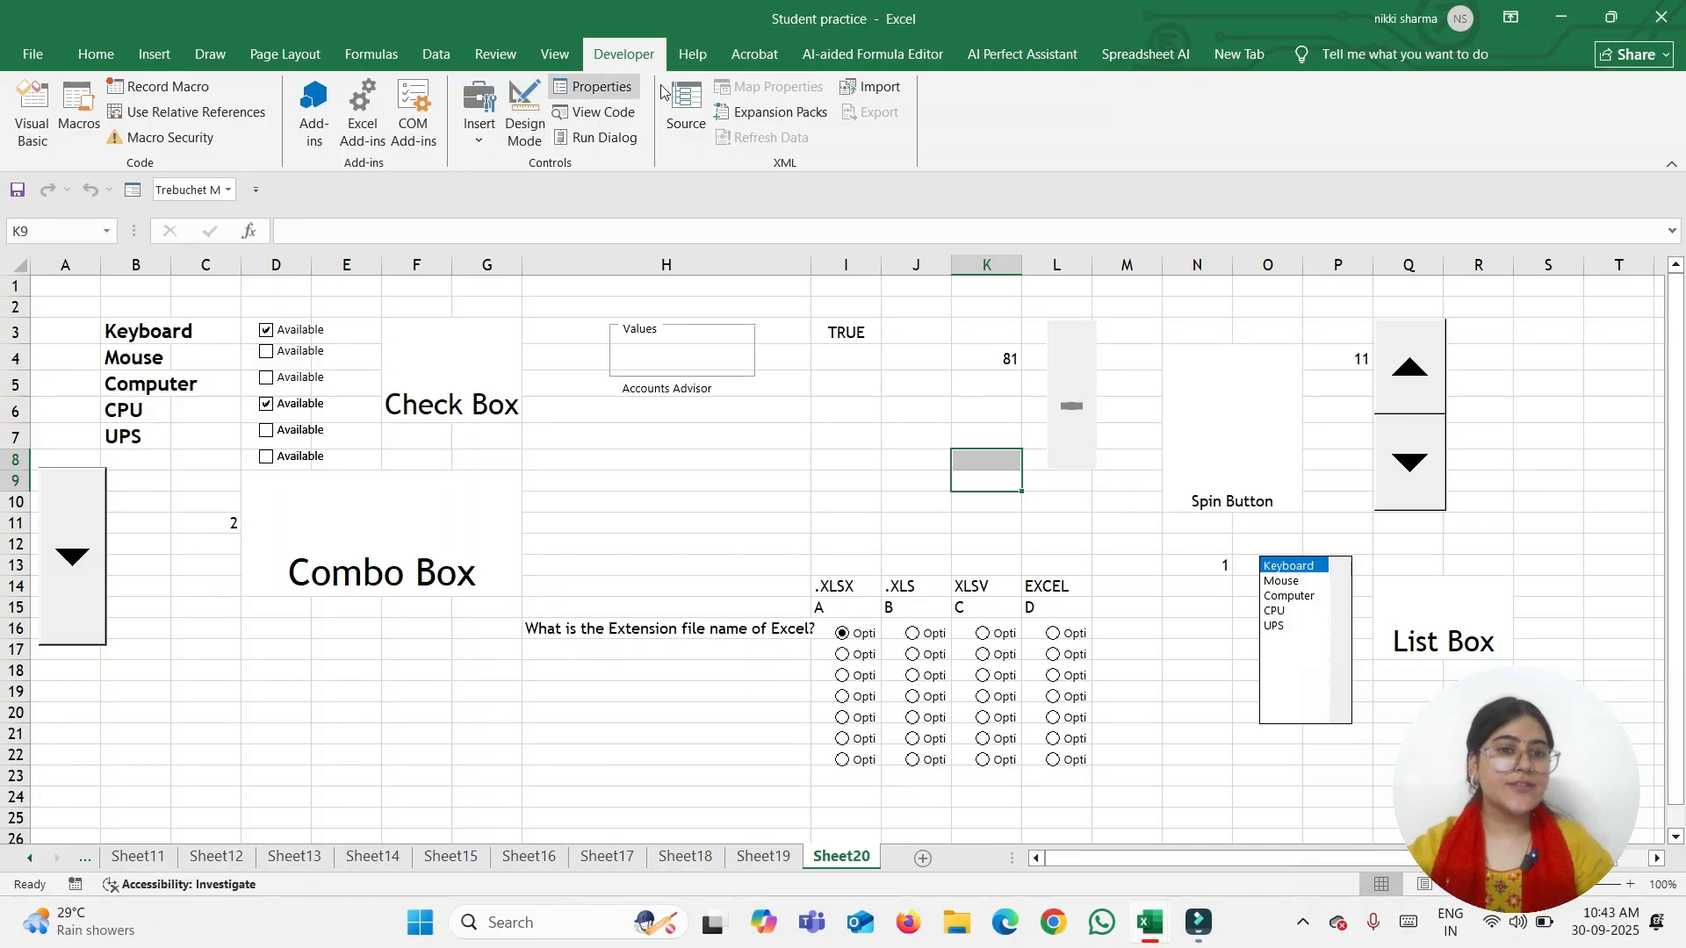
# Add an empty Worksheet_SelectionChange procedure to the sheet's code and close the VBA editor
pyautogui.click(591, 88)
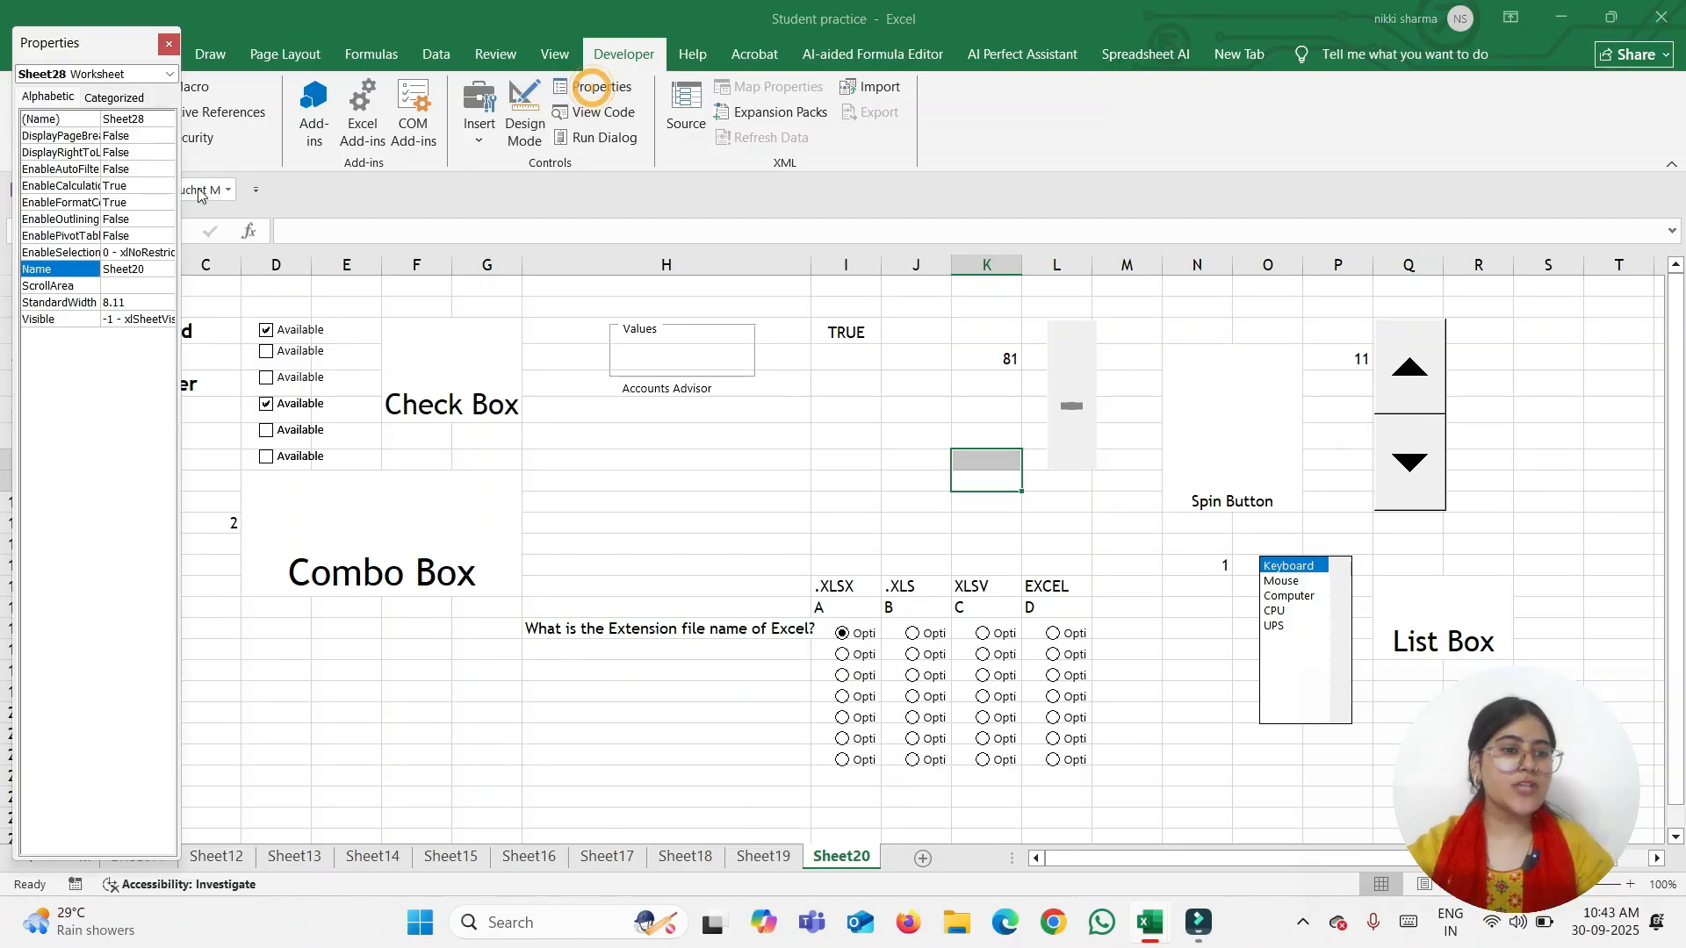
pyautogui.click(168, 43)
pyautogui.click(599, 113)
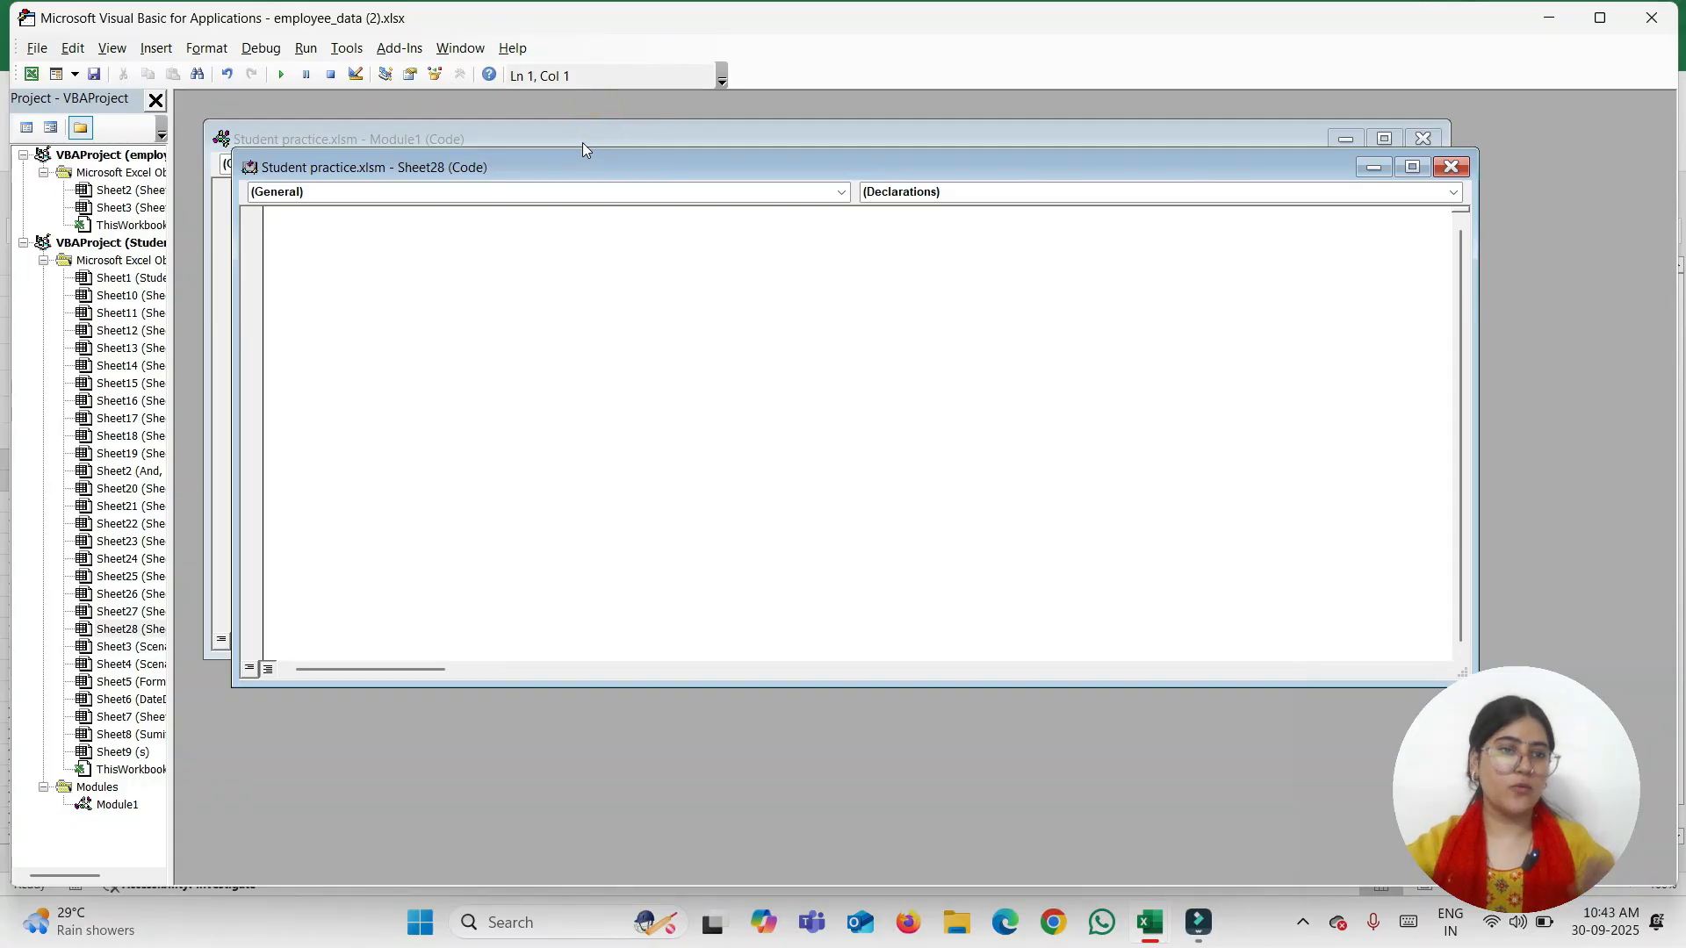
pyautogui.click(840, 193)
pyautogui.click(481, 229)
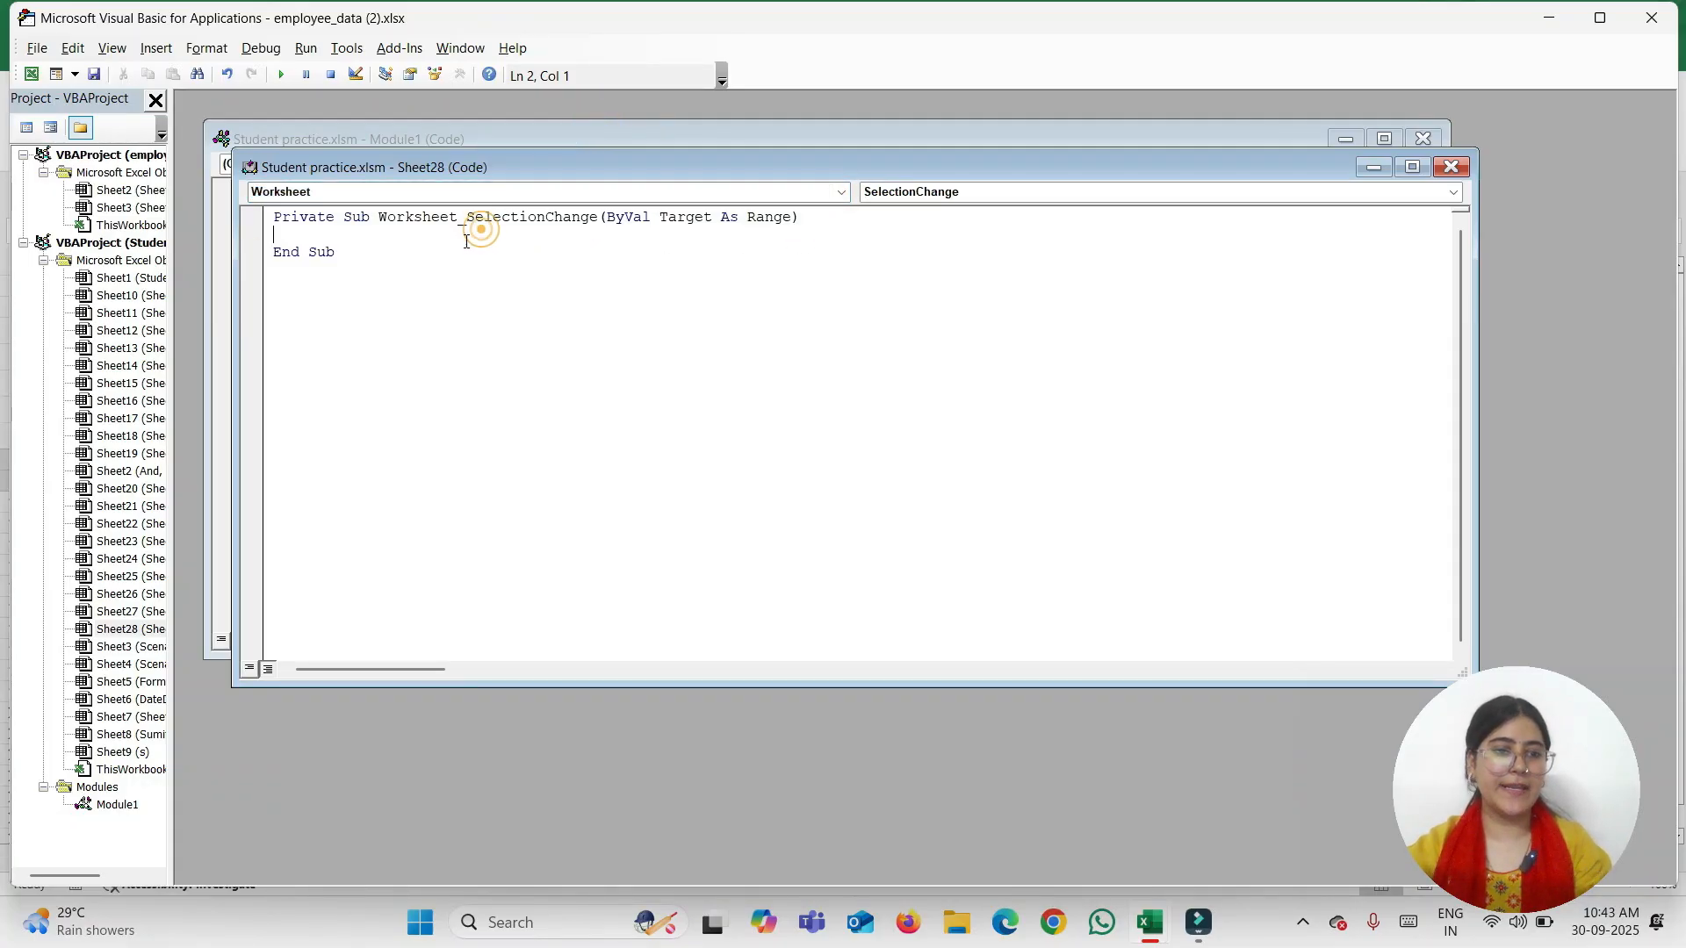
pyautogui.click(1652, 17)
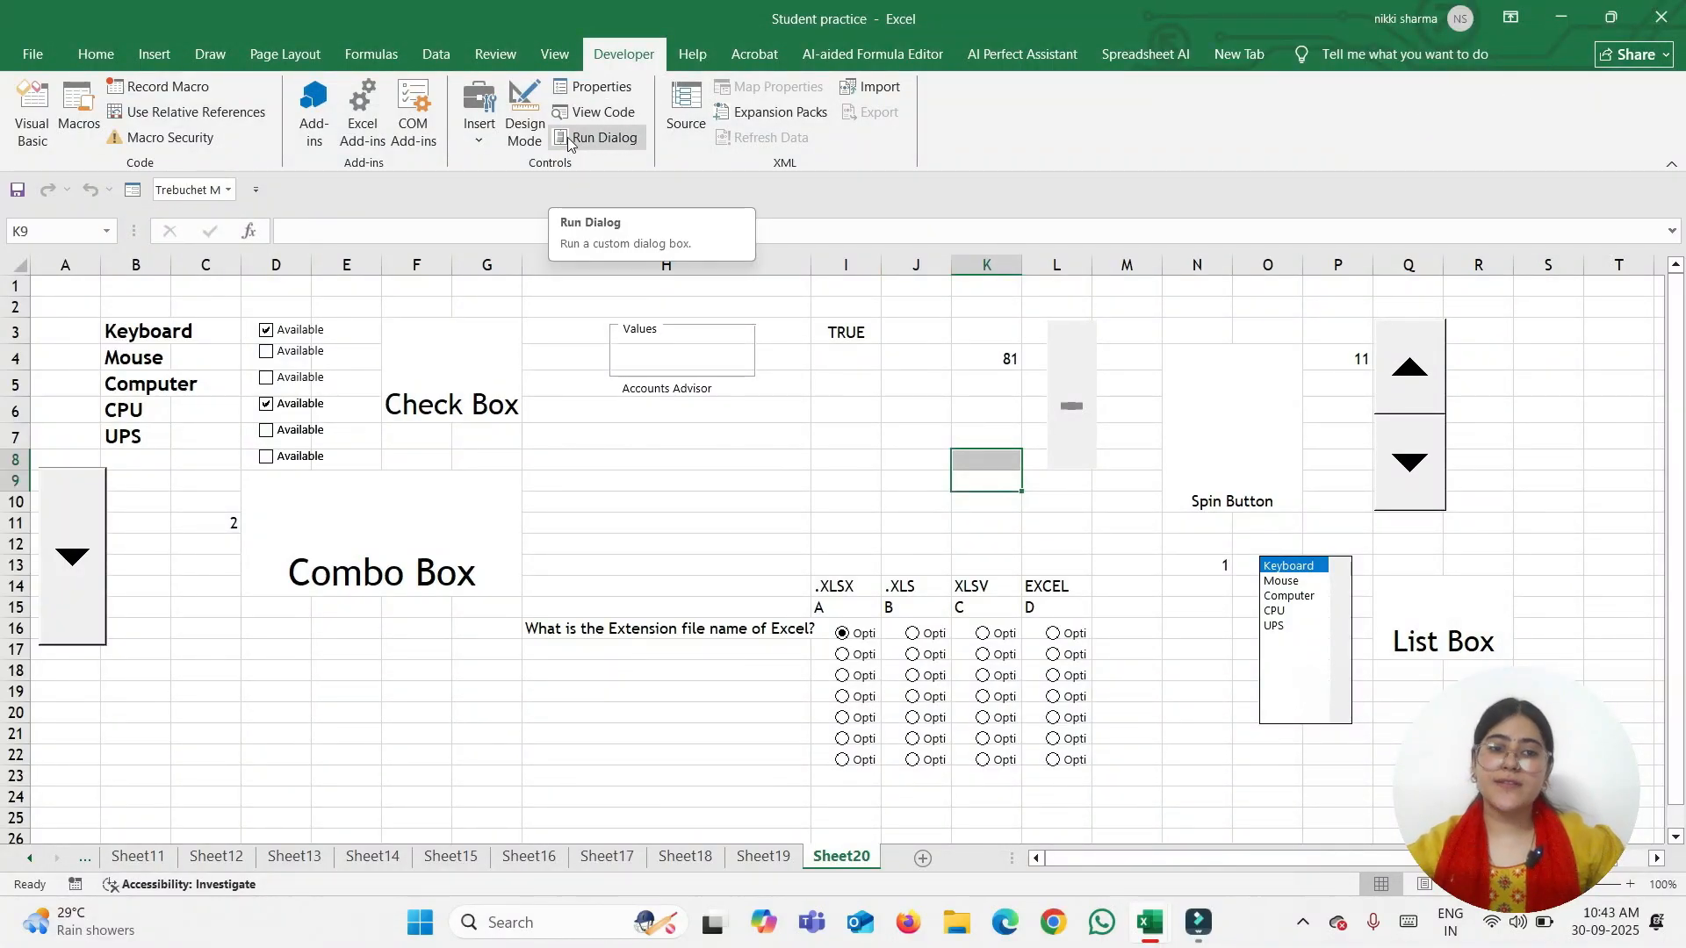
# Leave Design Mode and nudge the scroll bar so K4 reads 88
pyautogui.click(524, 114)
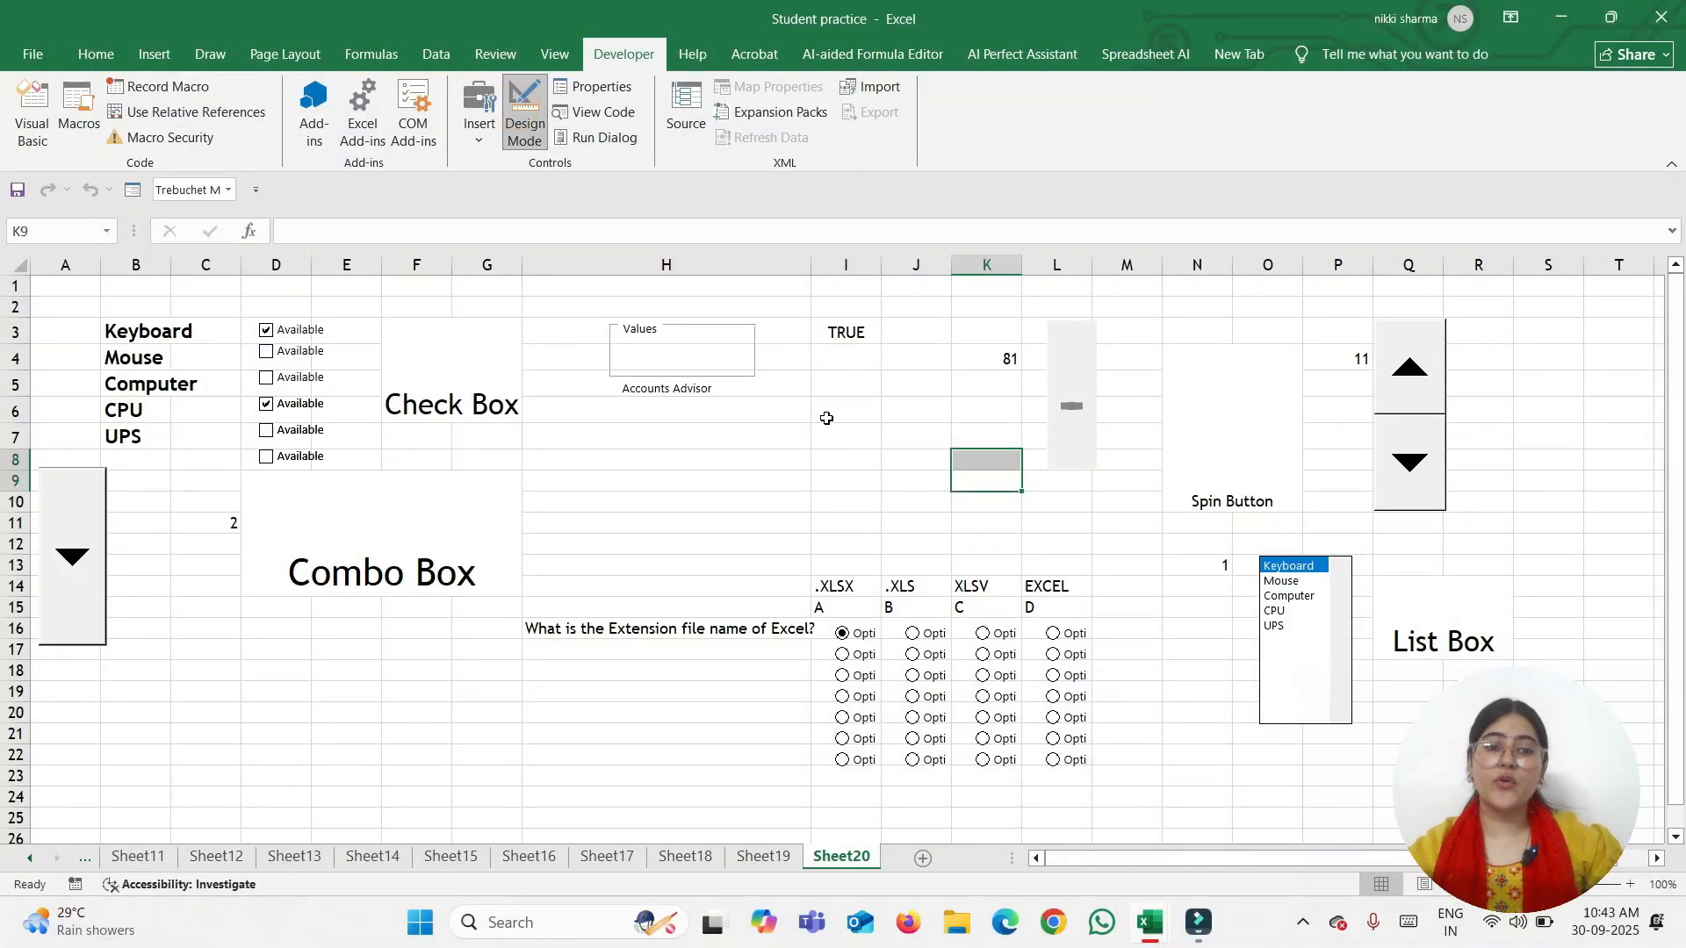
pyautogui.click(524, 115)
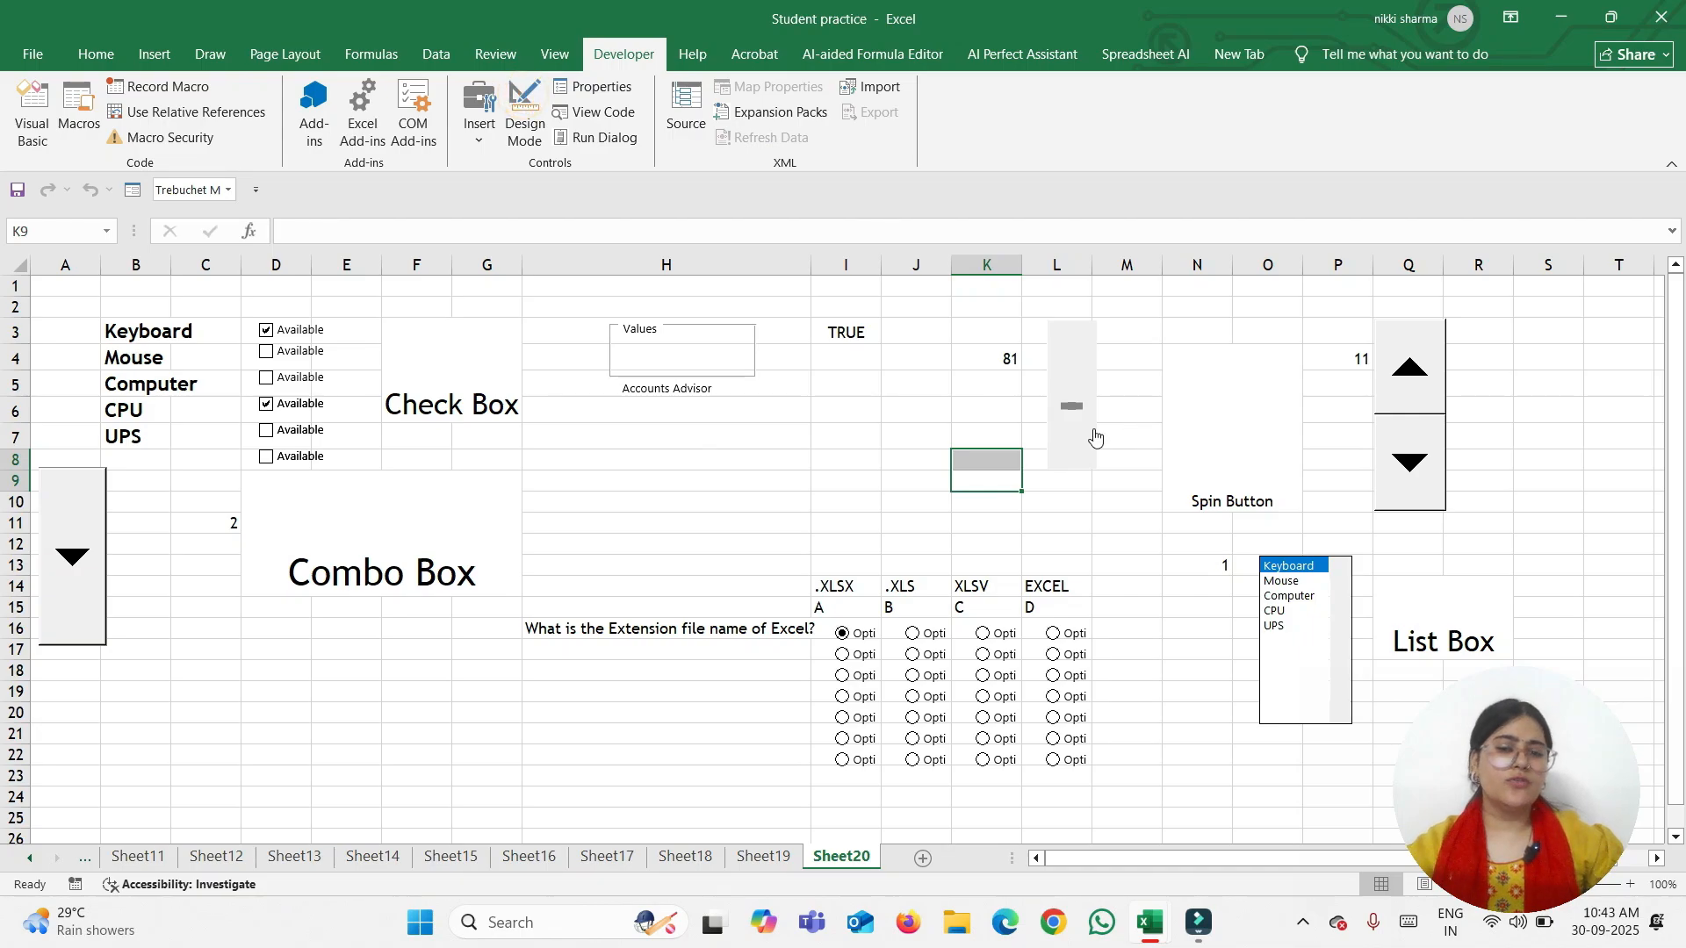
pyautogui.moveTo(1067, 407)
pyautogui.mouseDown()
pyautogui.moveTo(1076, 375)
pyautogui.moveTo(1072, 425)
pyautogui.moveTo(1071, 409)
pyautogui.mouseUp()
pyautogui.click(493, 140)
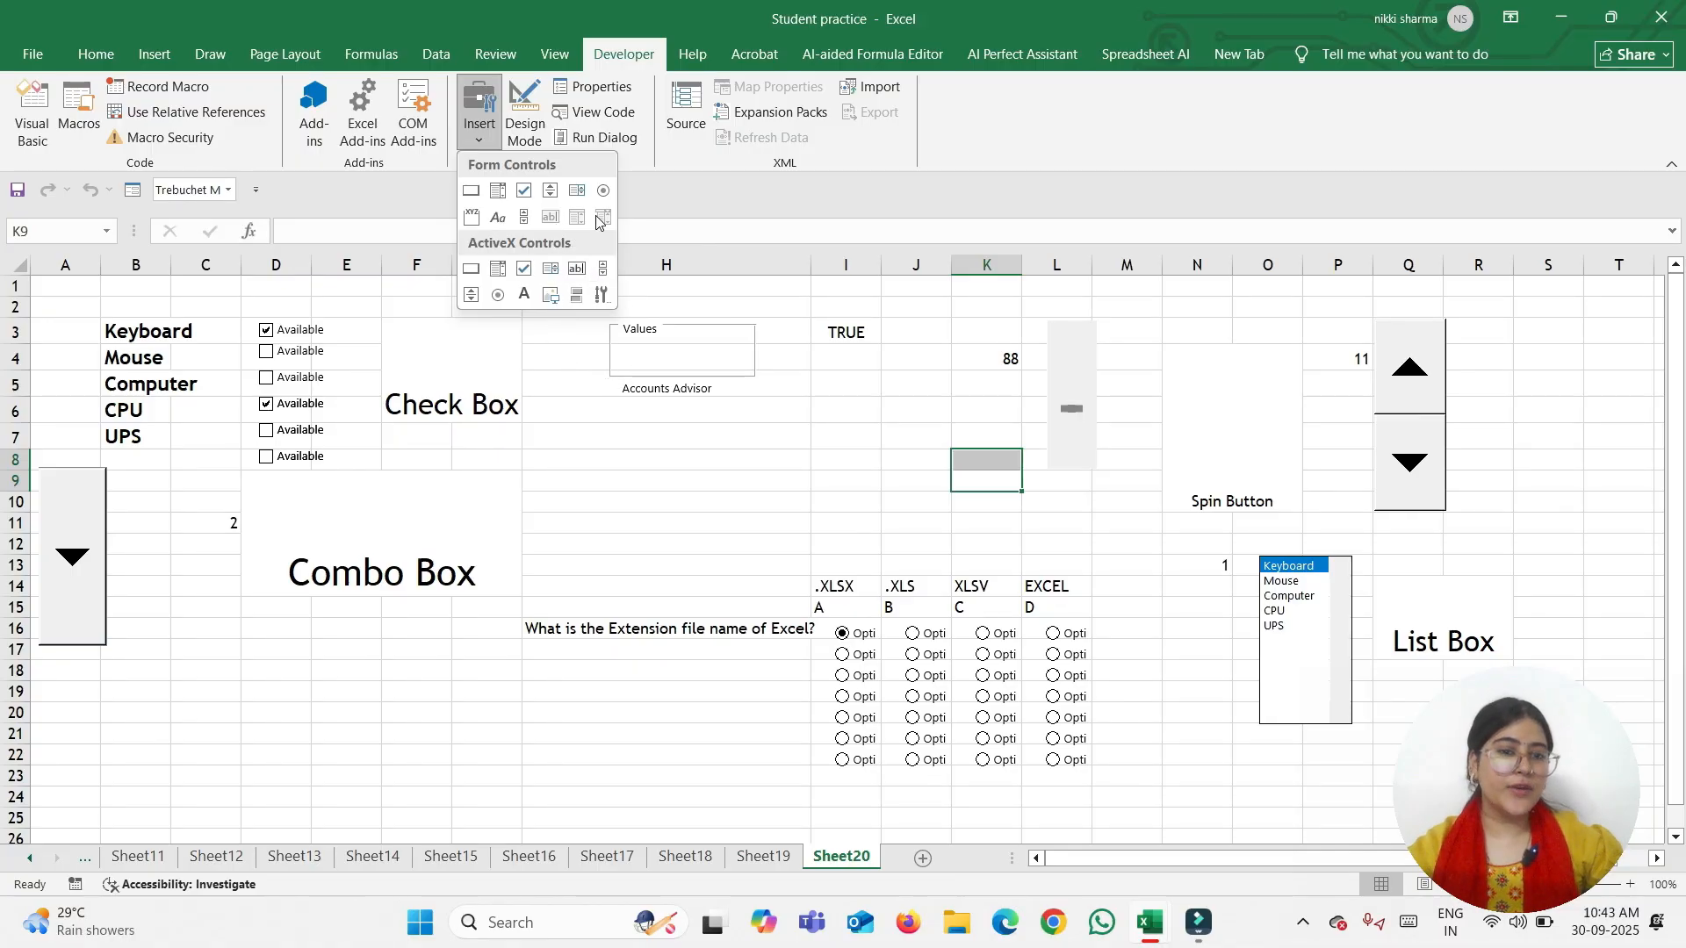
# Draw an ActiveX Image control below Accounts Advisor and review its Format Control tabs
pyautogui.click(549, 300)
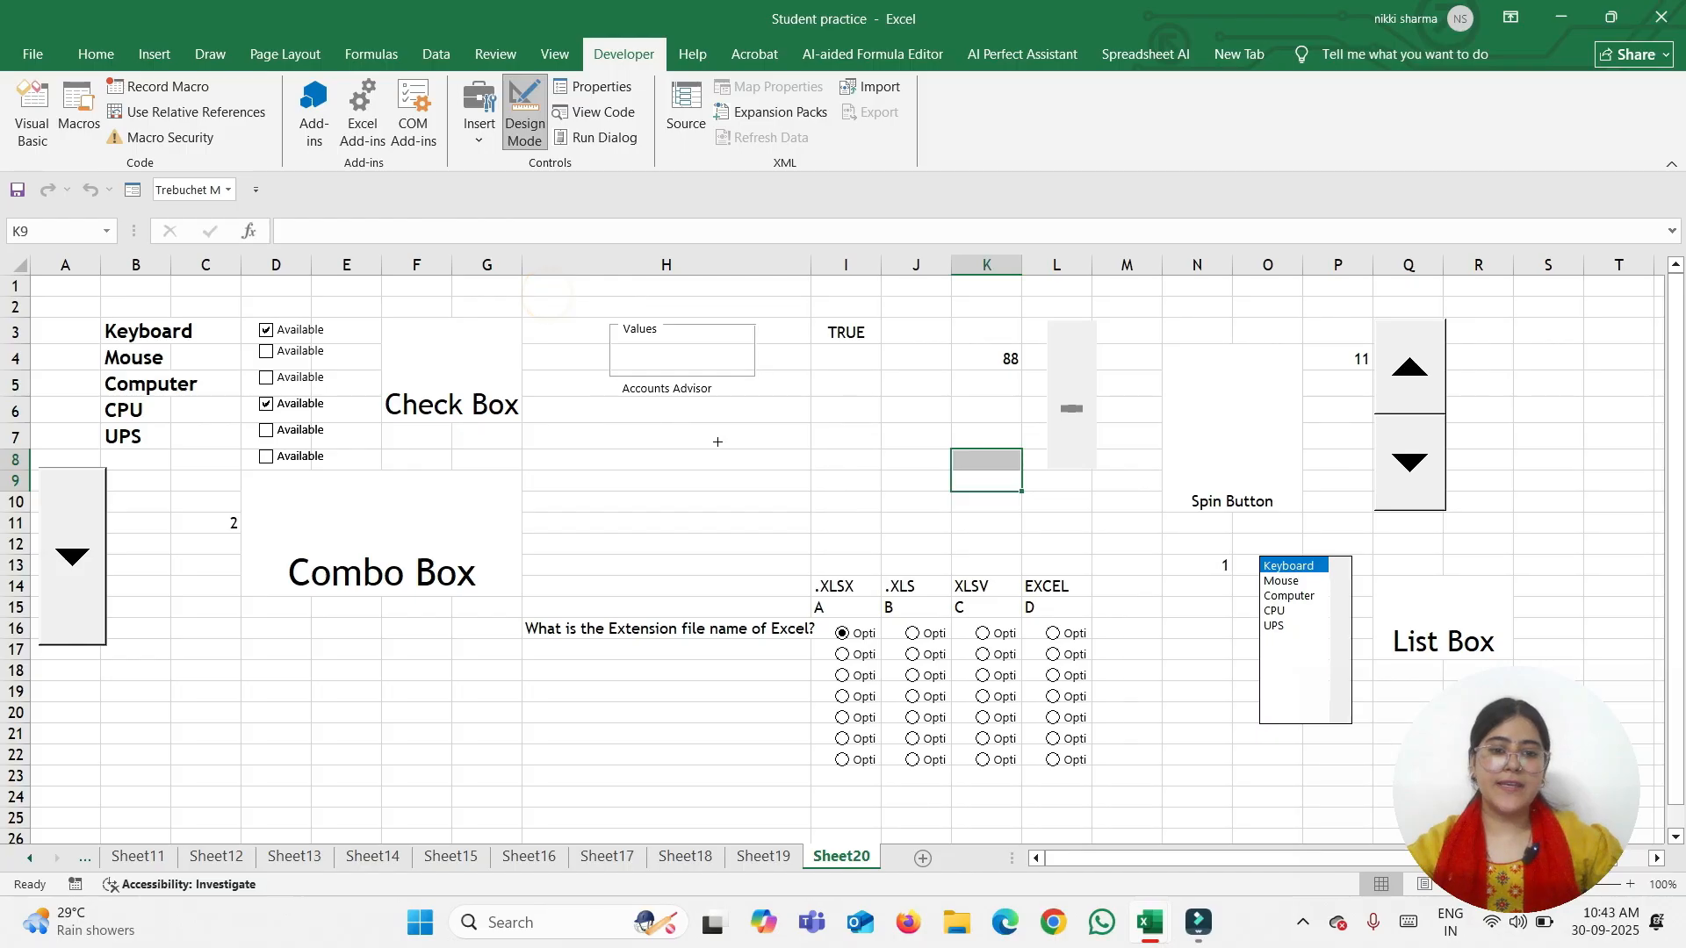
pyautogui.moveTo(641, 427); pyautogui.dragTo(740, 518)
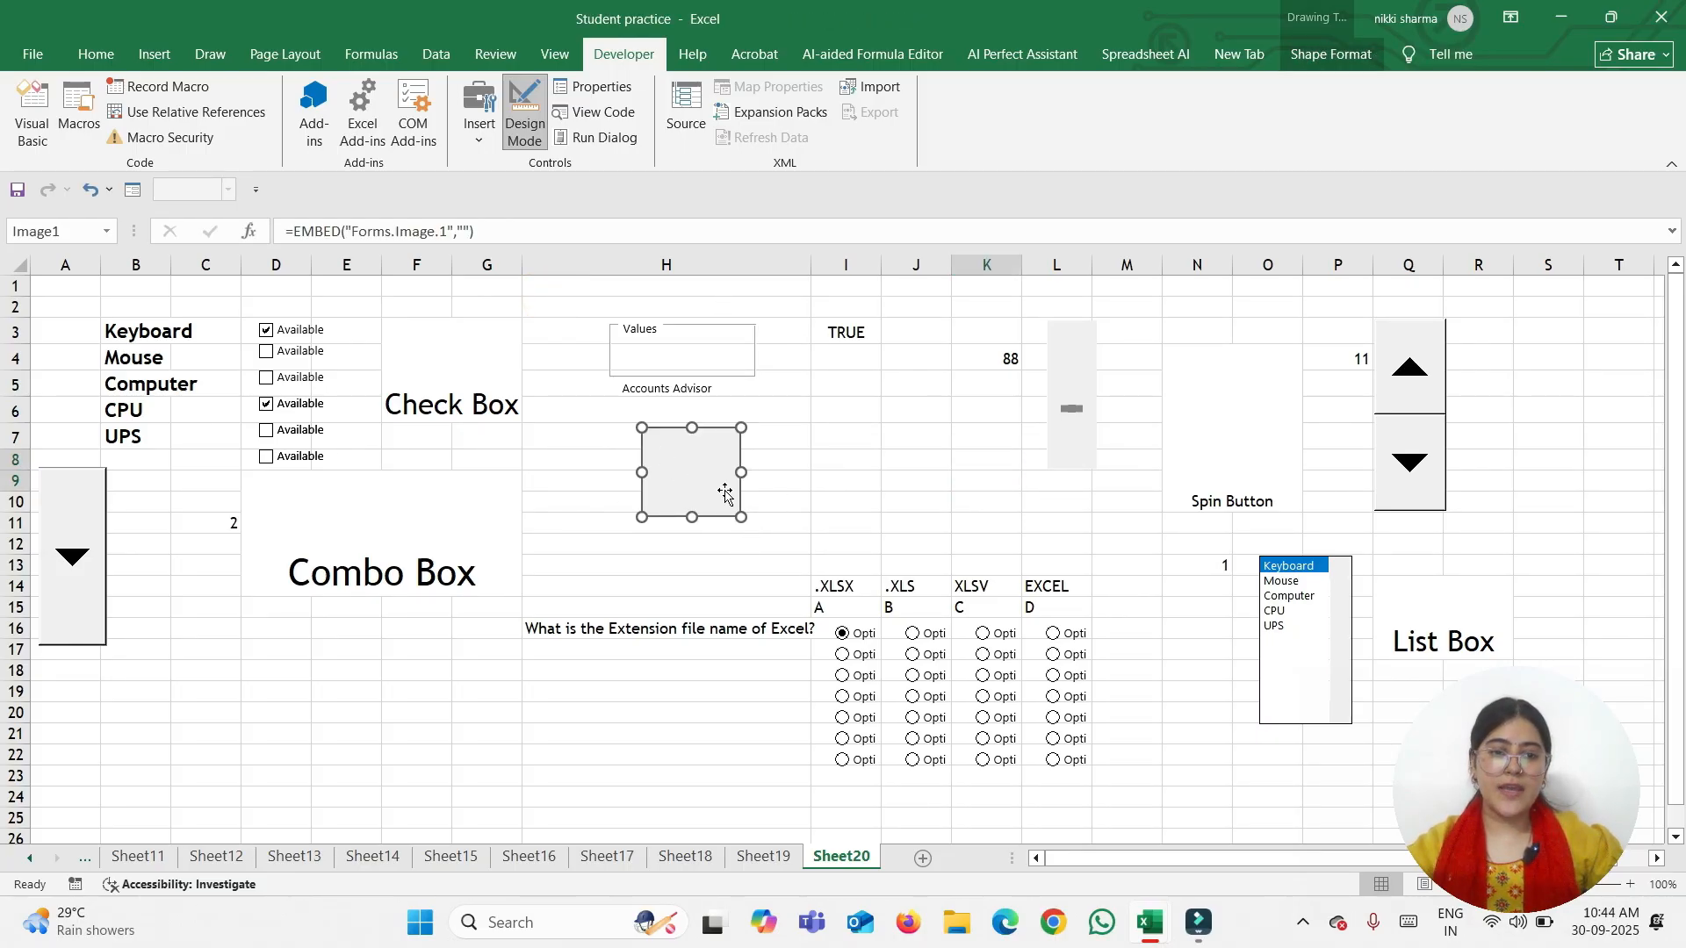
pyautogui.rightClick(663, 482)
pyautogui.click(771, 706)
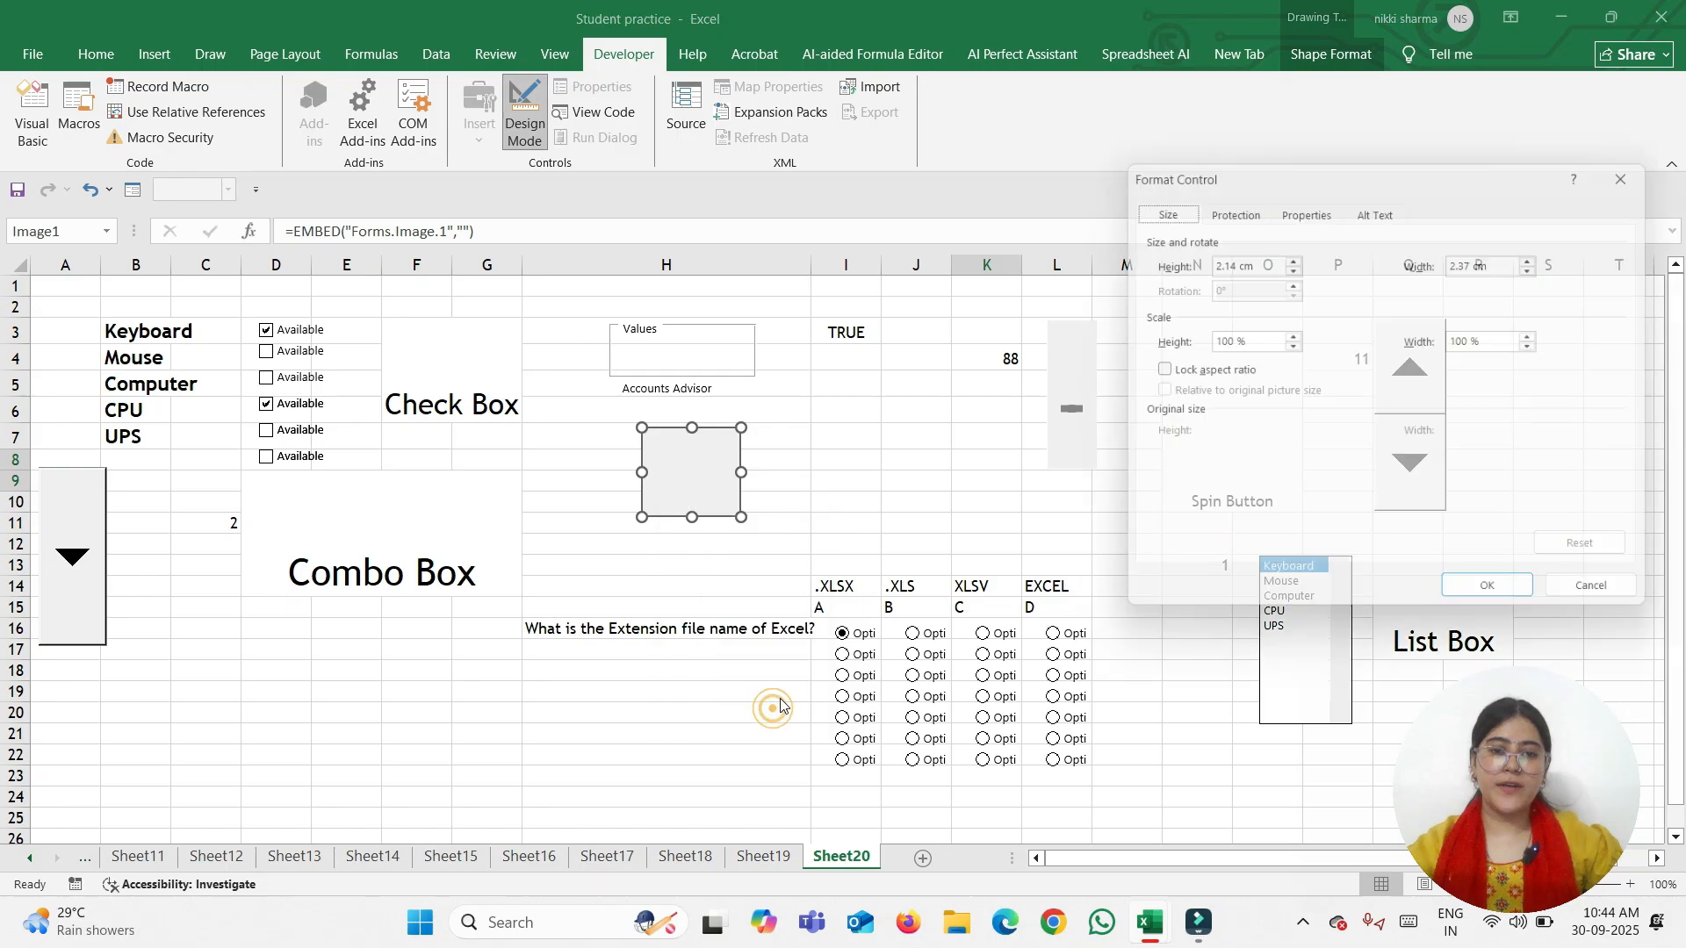
pyautogui.click(1225, 206)
pyautogui.click(1289, 203)
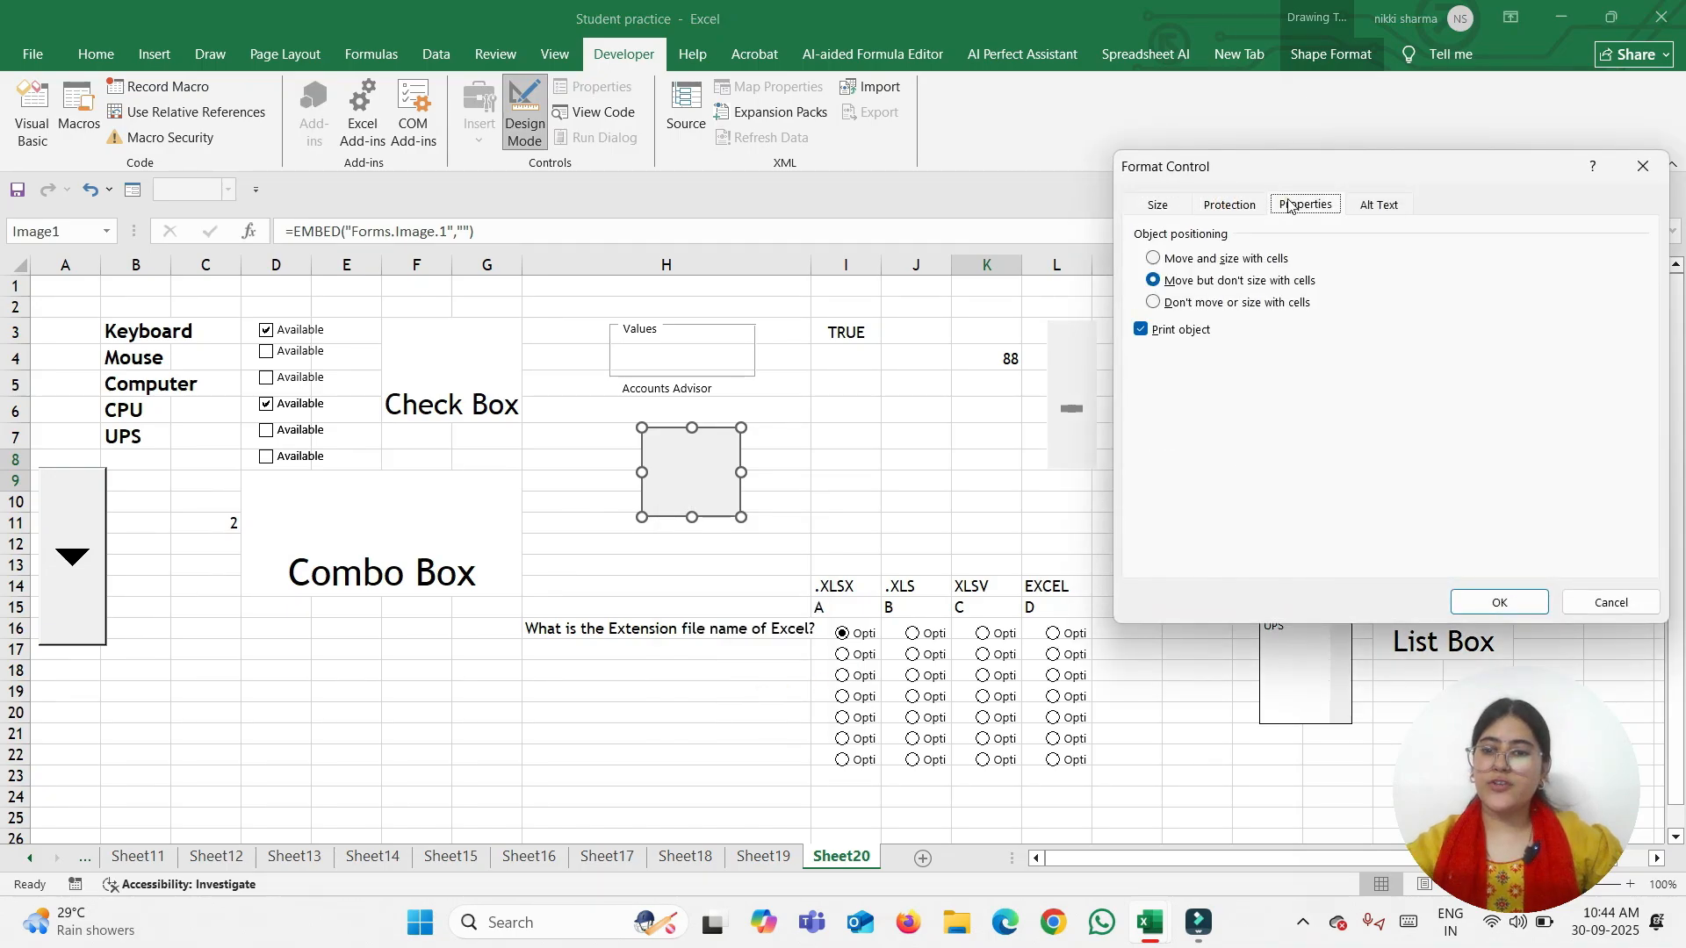
pyautogui.click(1365, 205)
pyautogui.click(1156, 206)
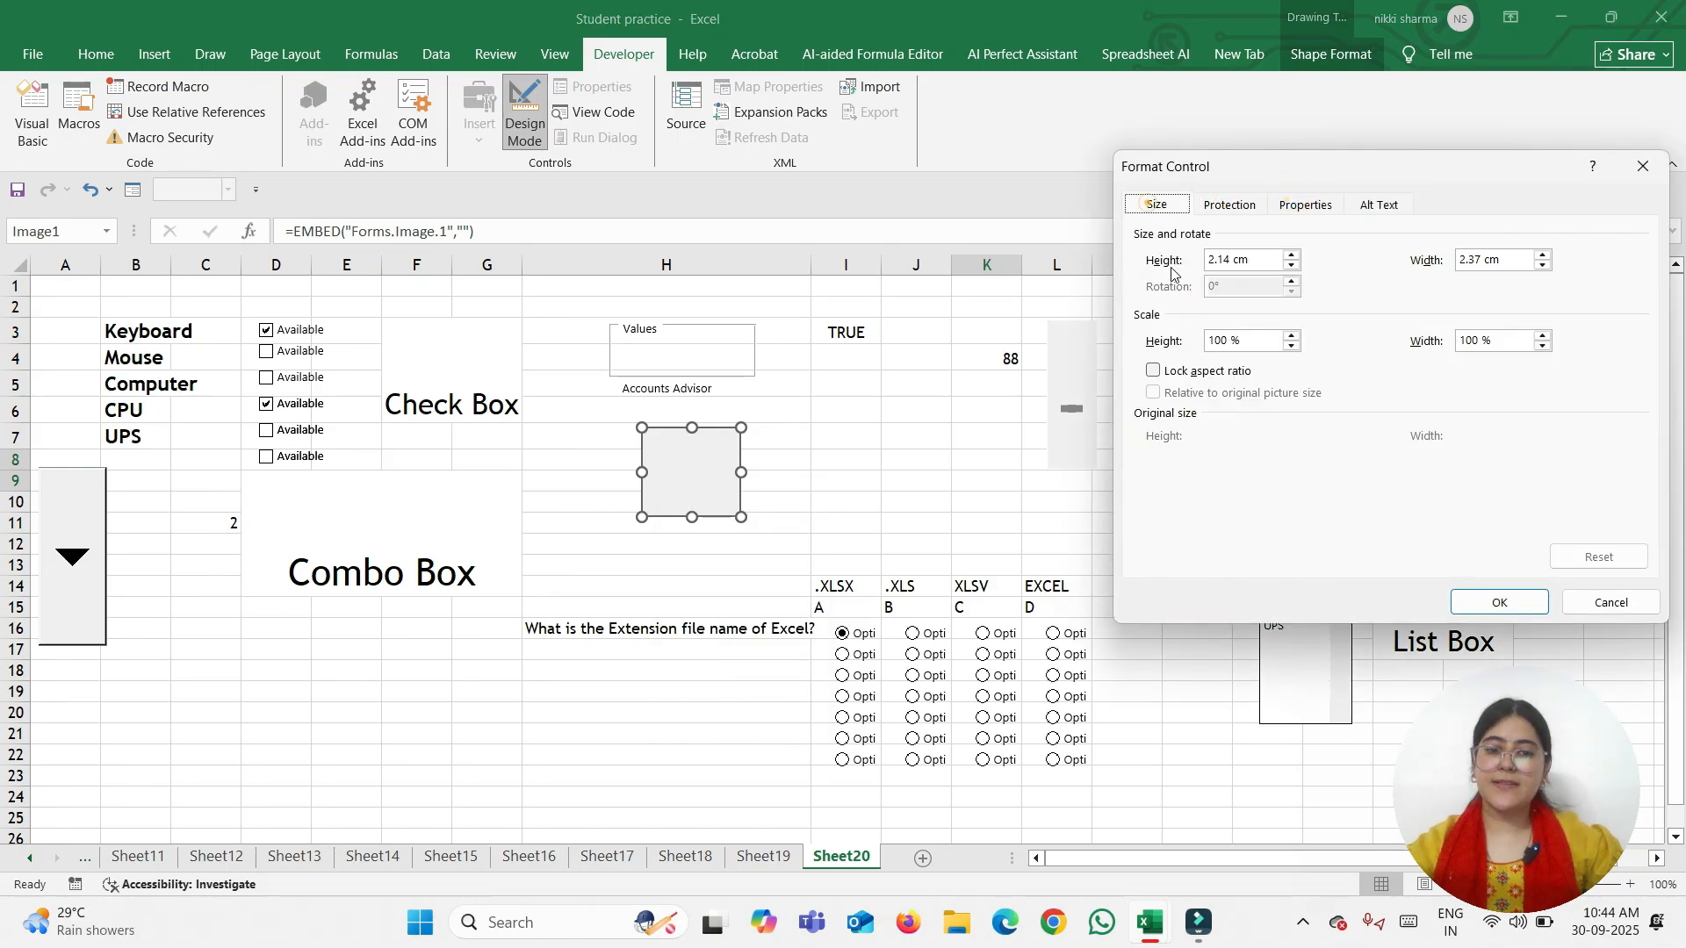
pyautogui.click(1500, 602)
# Create an empty BeforeDragOver event procedure for the image control
pyautogui.click(728, 544)
pyautogui.click(690, 474)
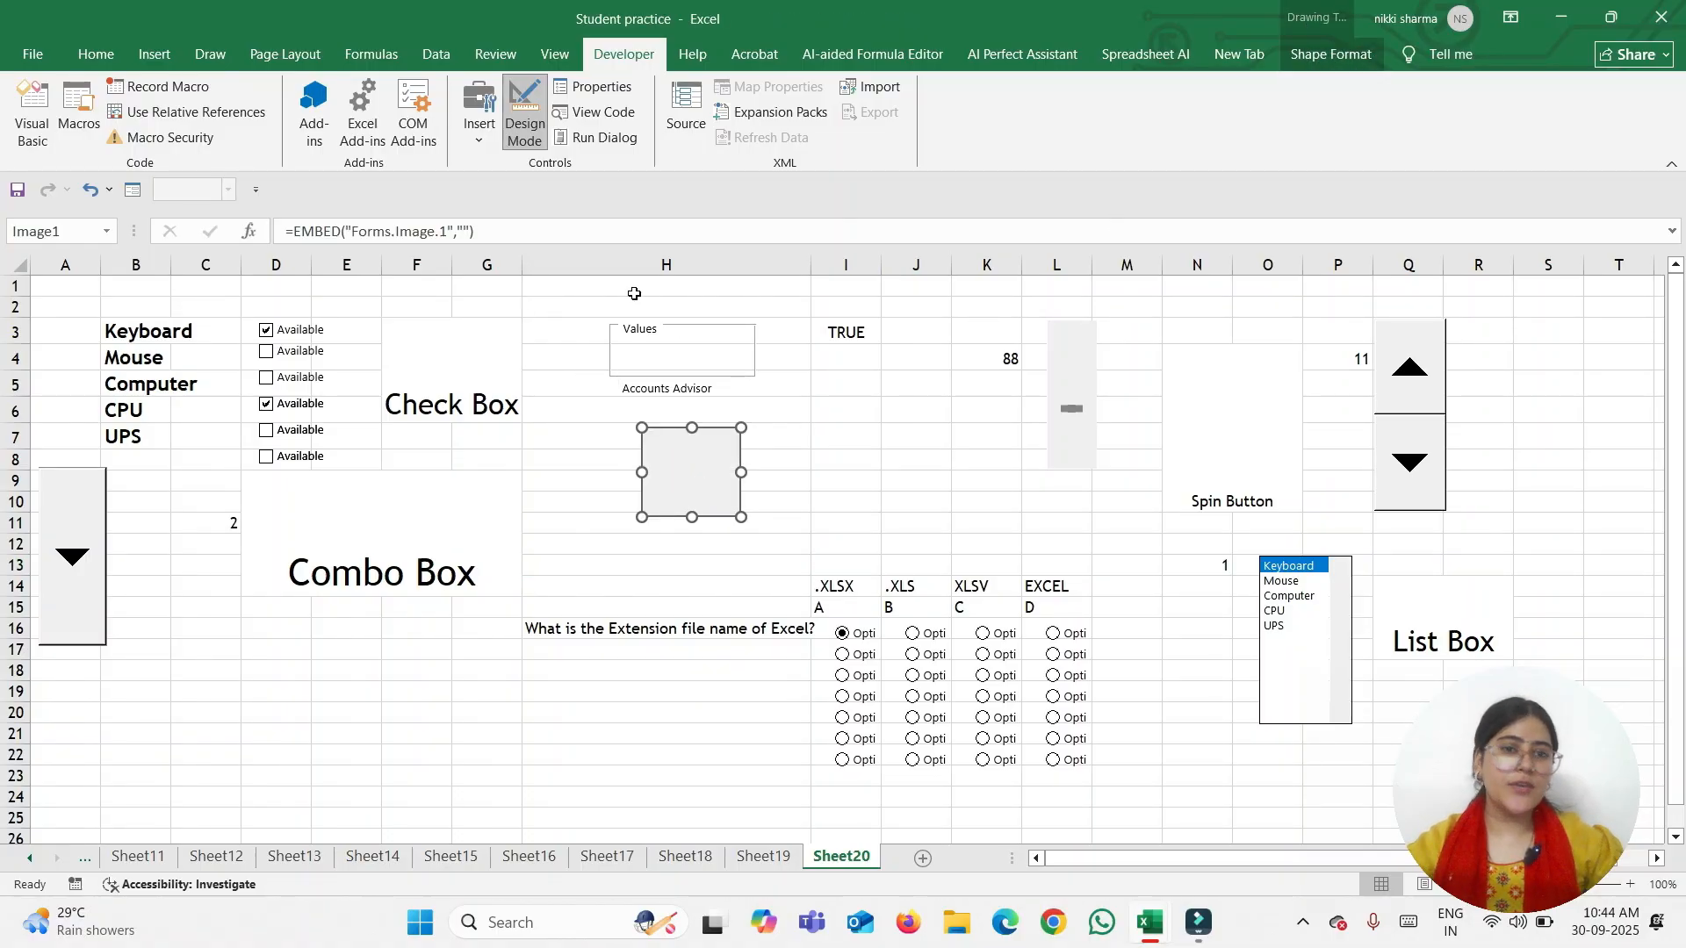
pyautogui.click(1350, 51)
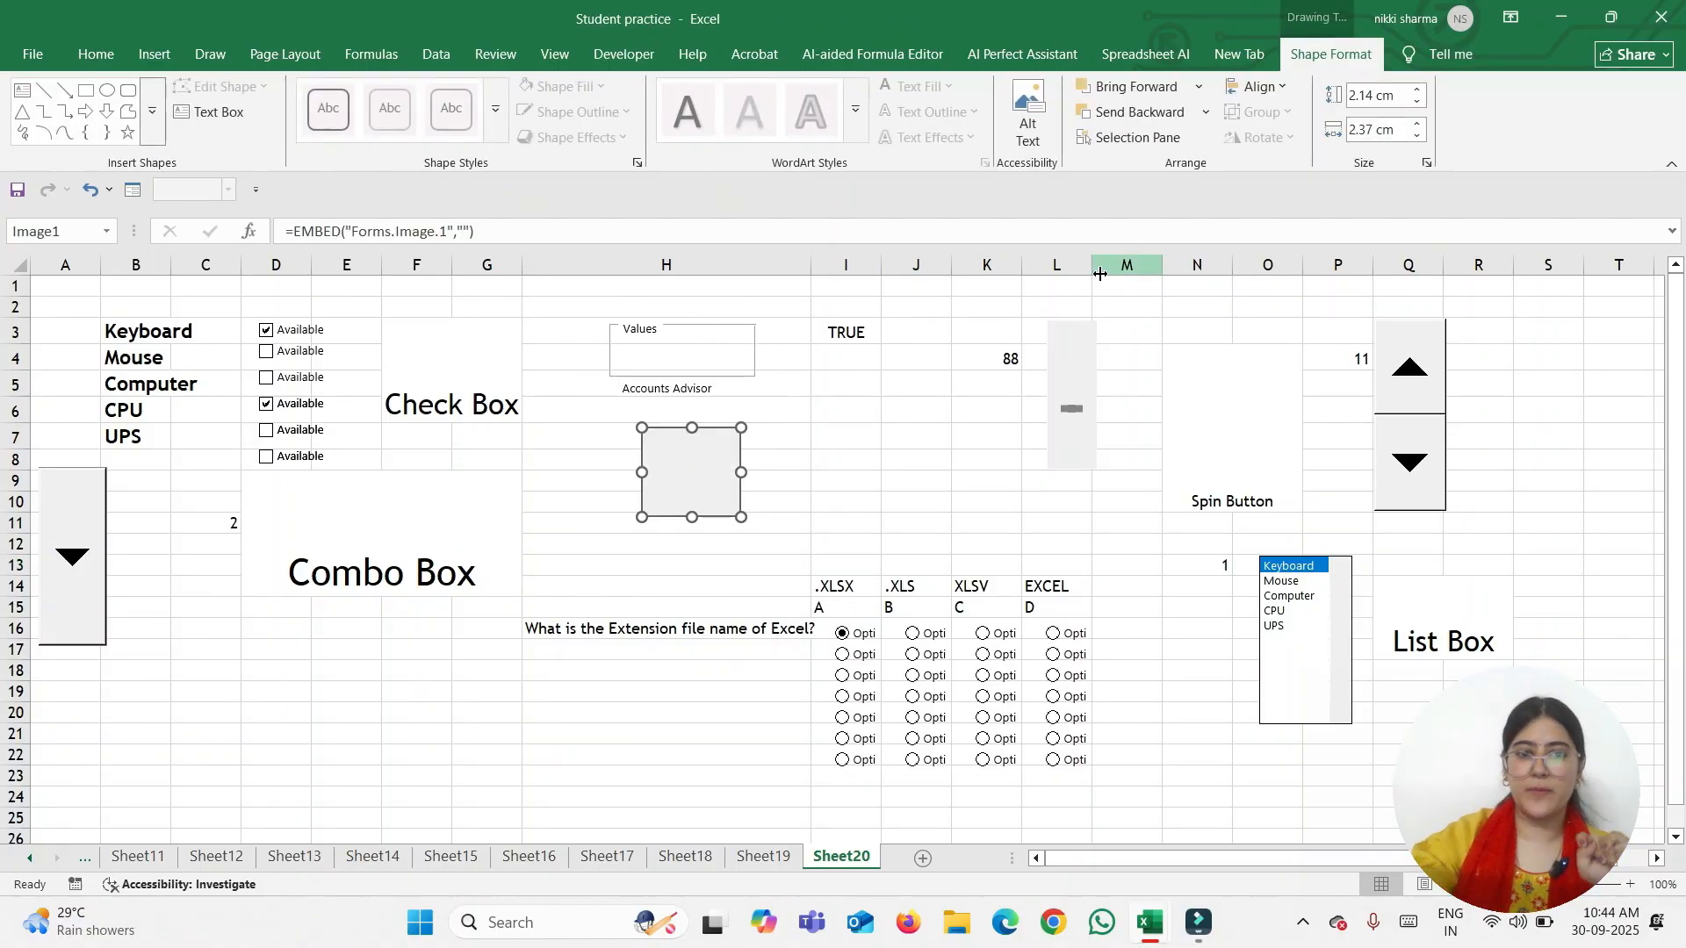
pyautogui.doubleClick(691, 478)
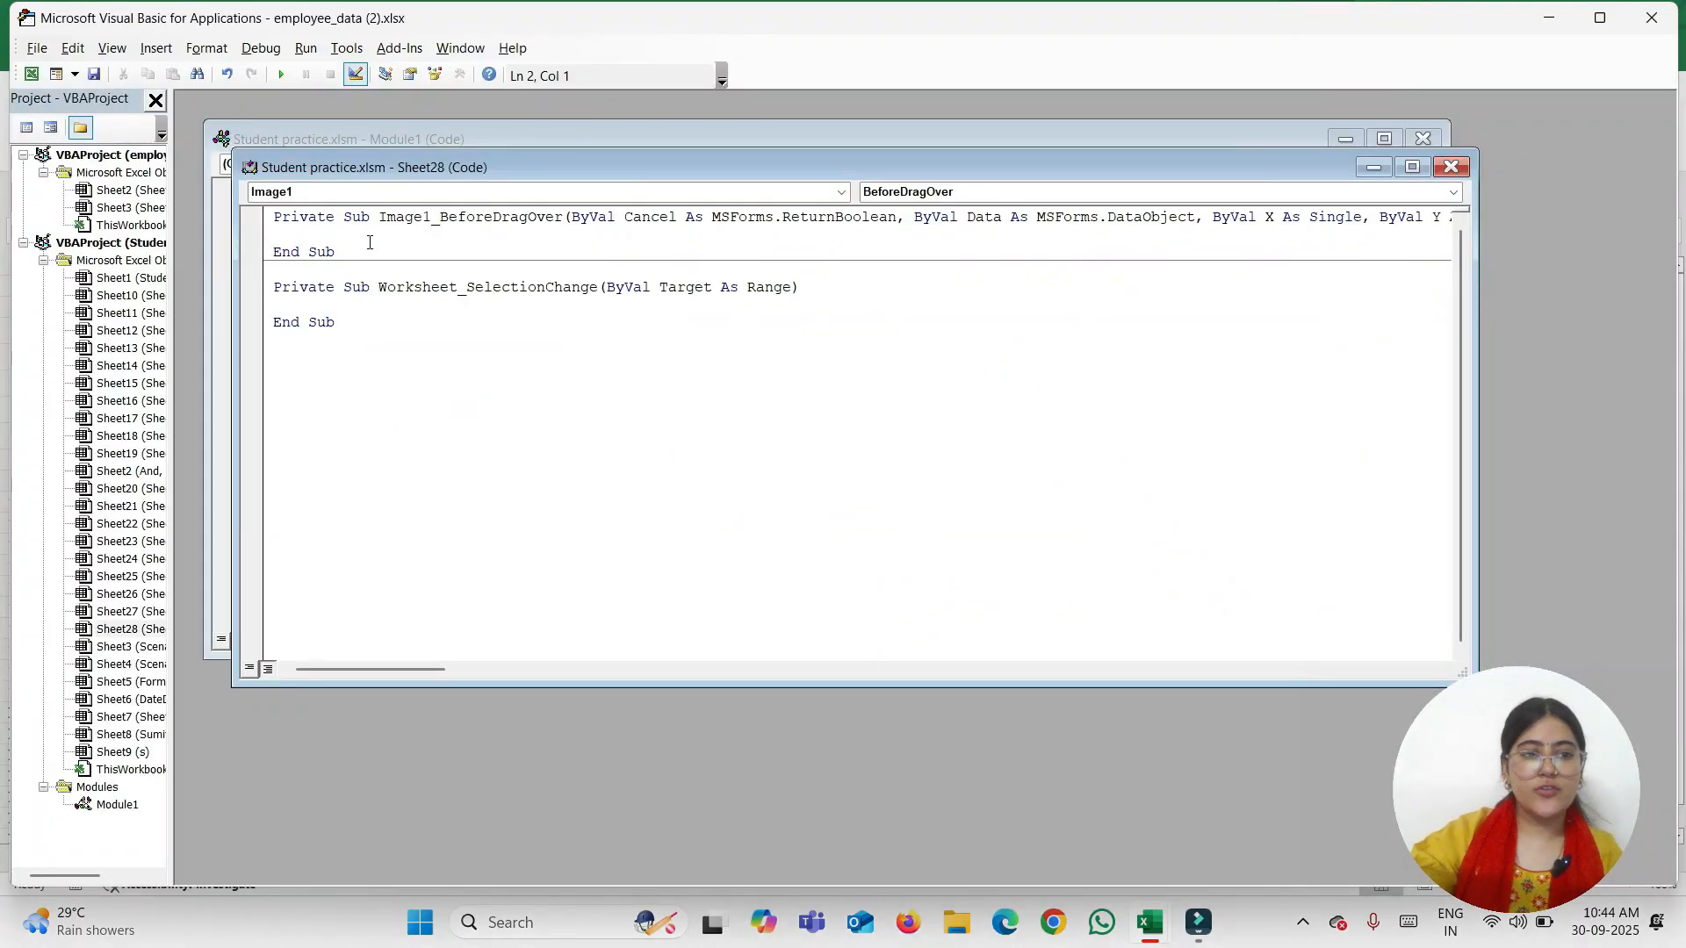
pyautogui.click(1652, 18)
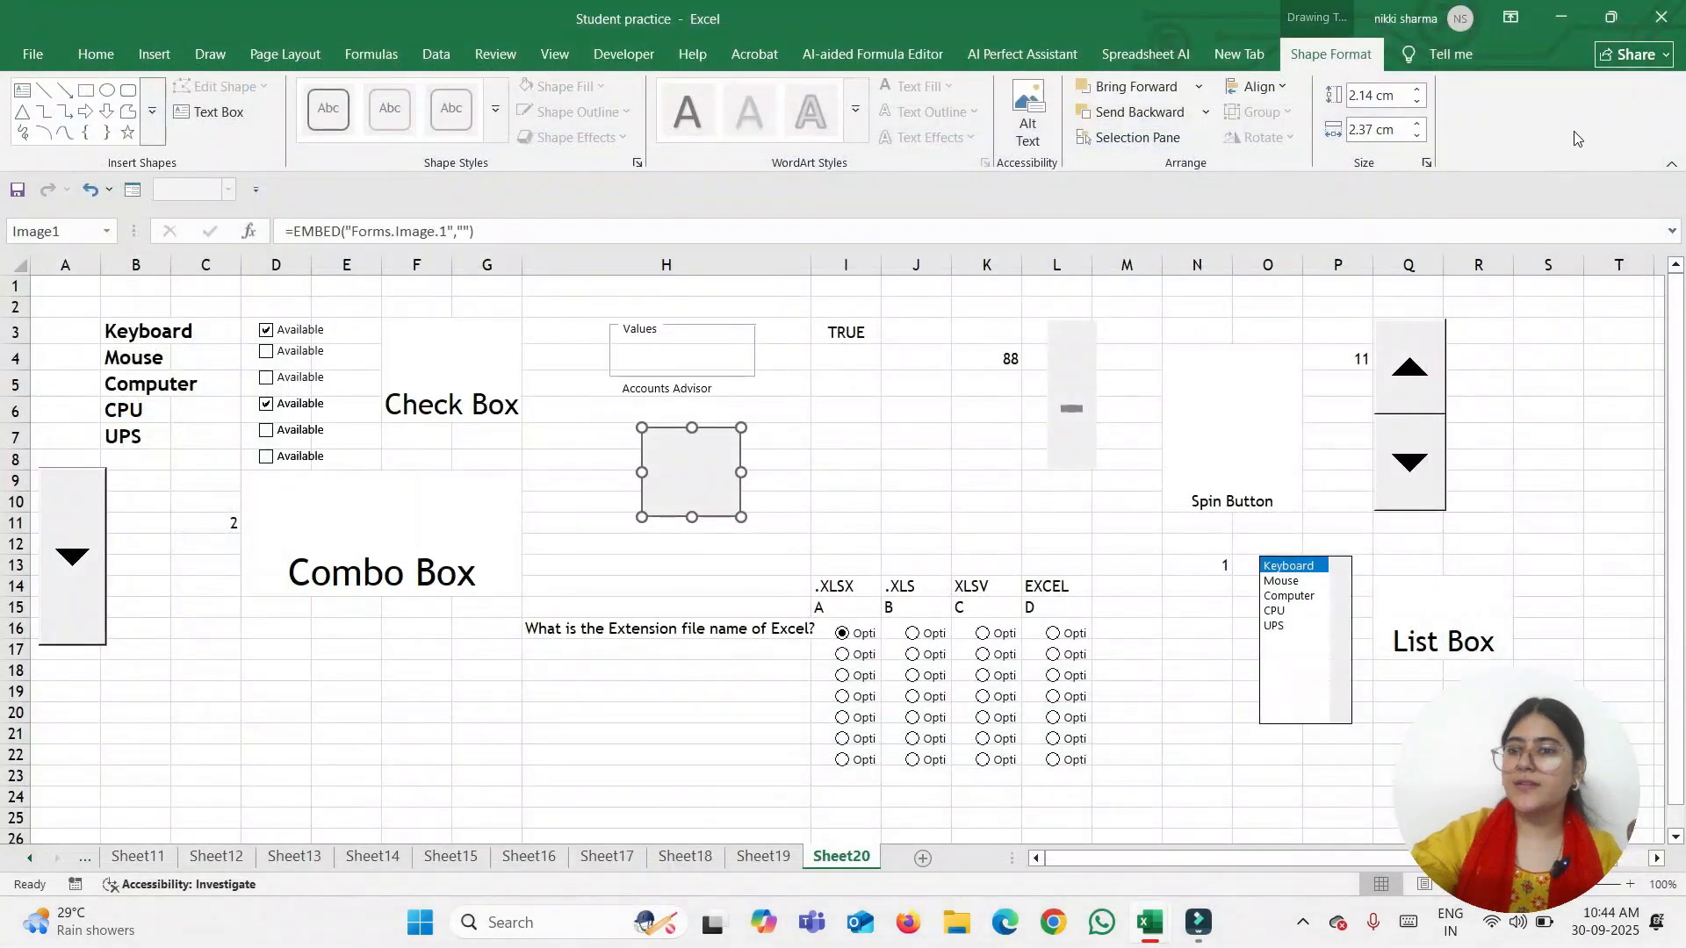
# Move the image control to cells F9:G12 beside the Combo Box label
pyautogui.click(753, 481)
pyautogui.click(666, 474)
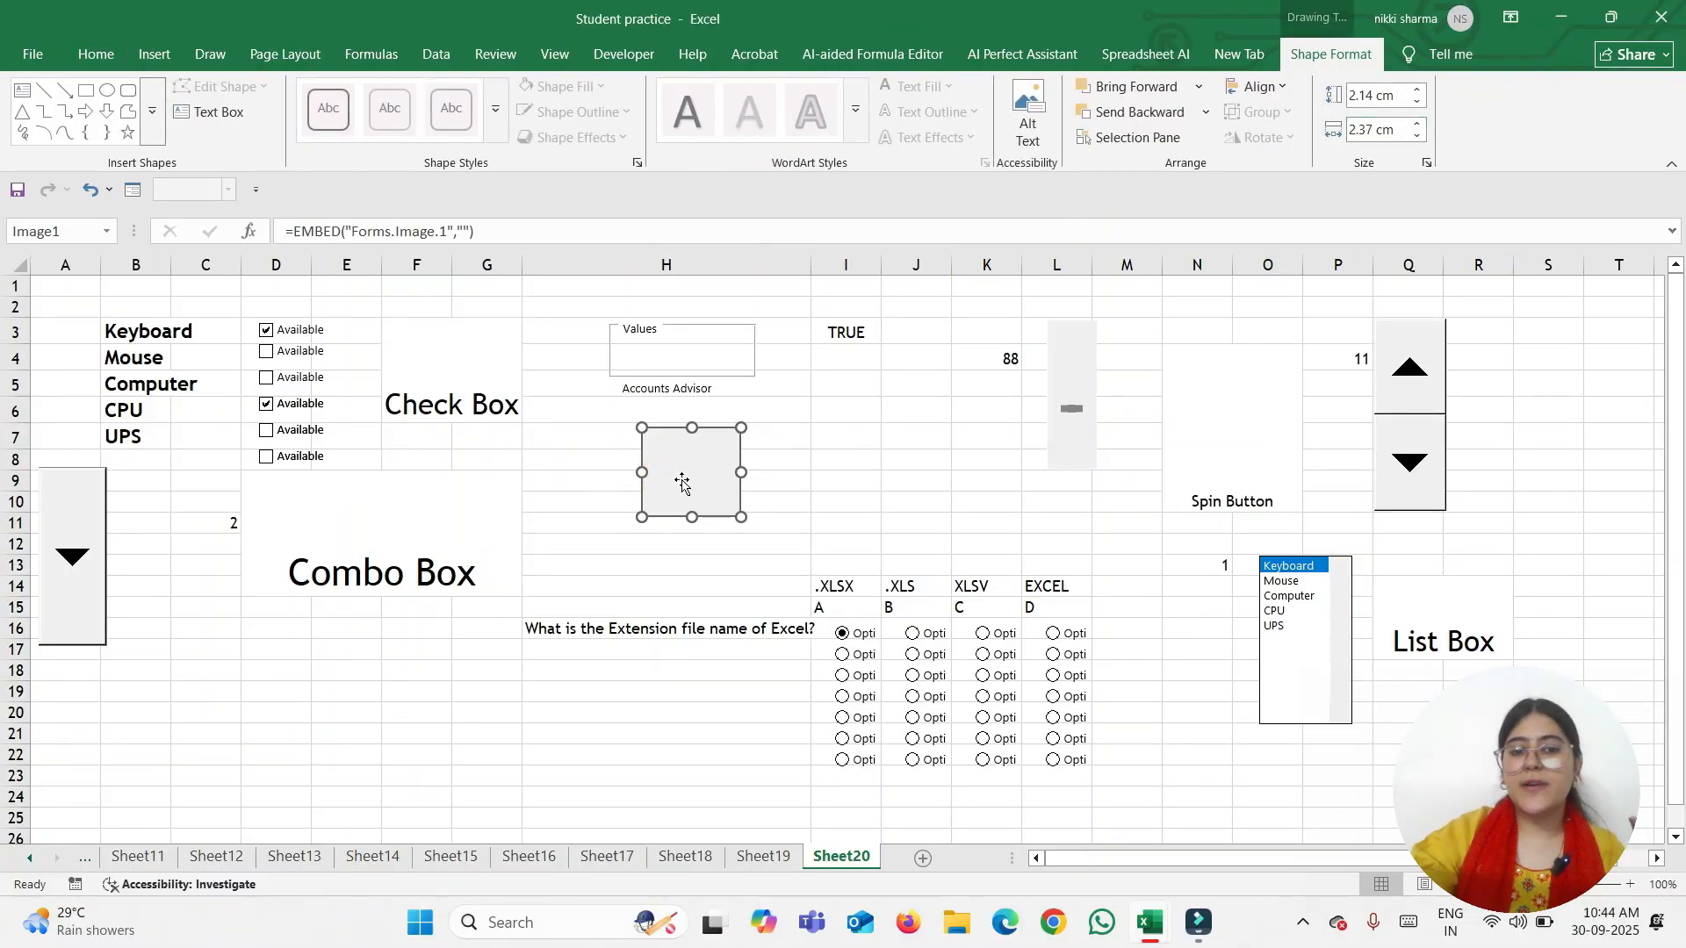
pyautogui.moveTo(676, 481); pyautogui.dragTo(460, 526)
pyautogui.click(556, 583)
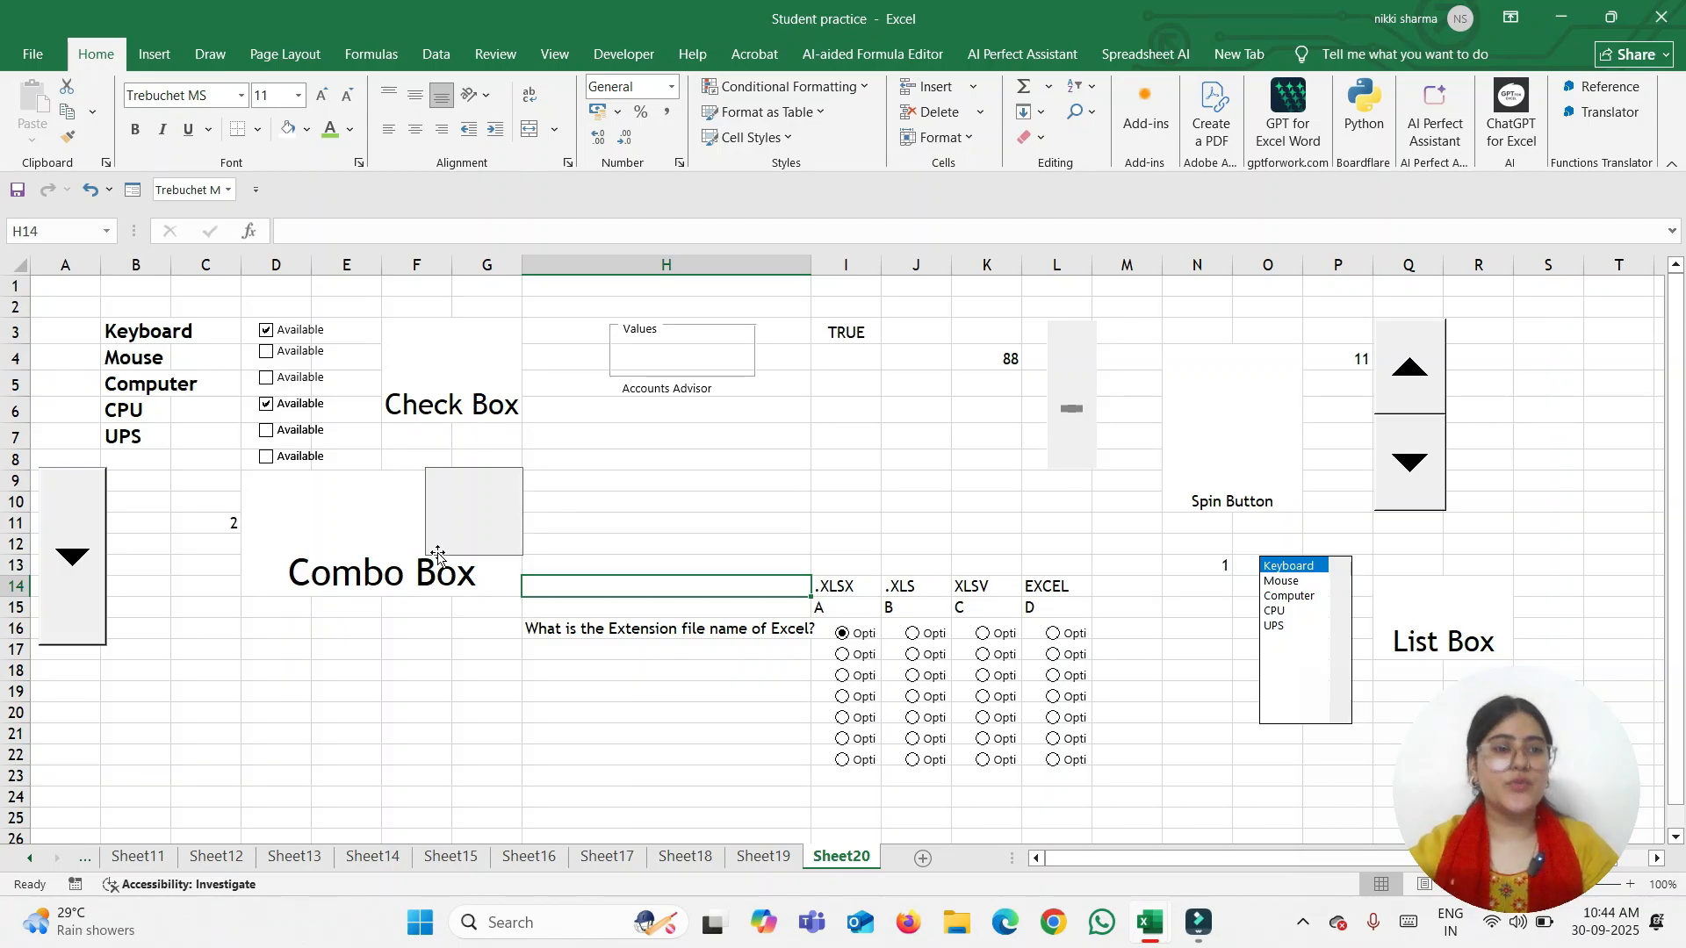
pyautogui.click(614, 54)
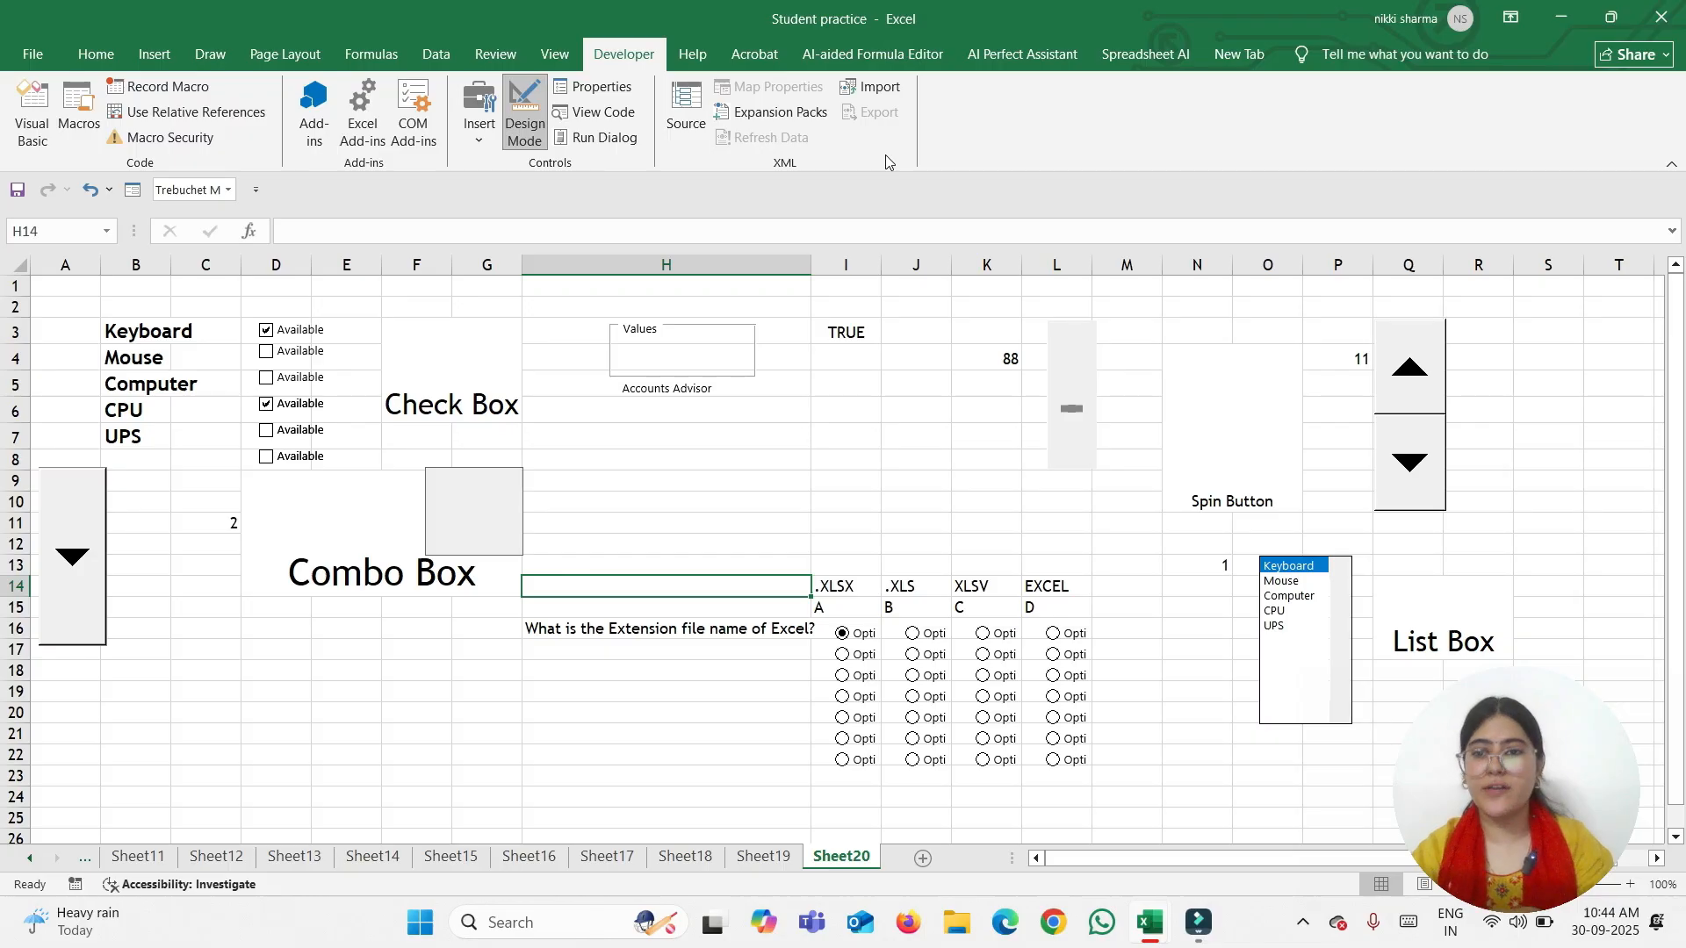
# Open the XML Source pane, check its XML maps, and close it
pyautogui.click(685, 113)
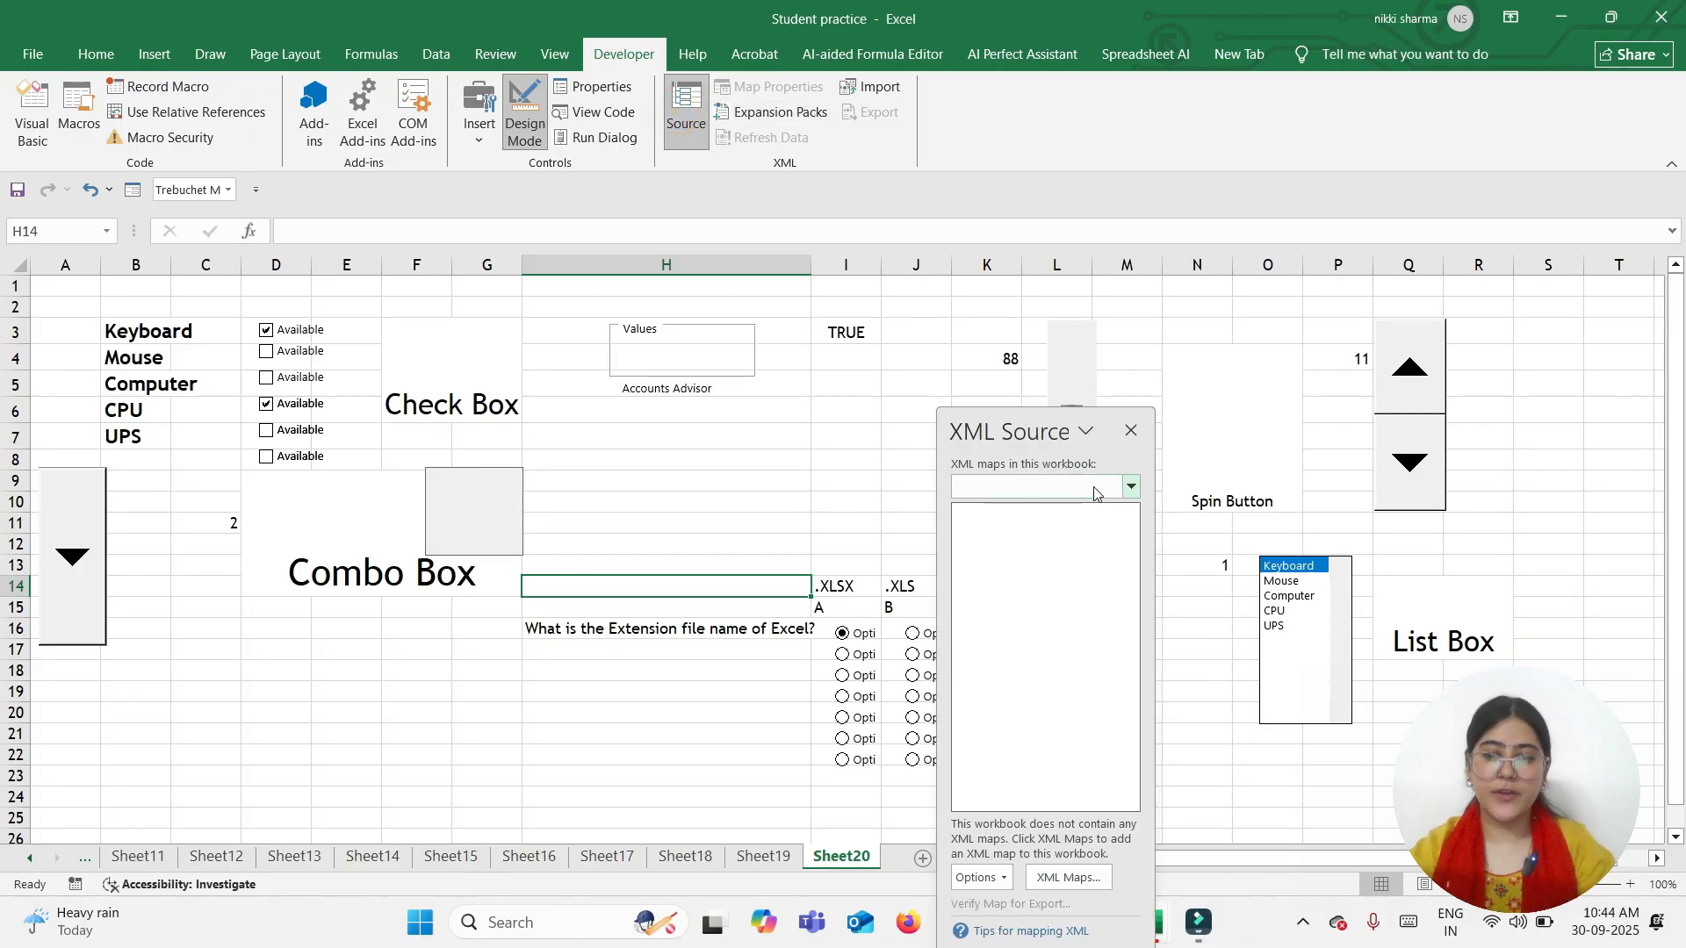
pyautogui.click(1131, 486)
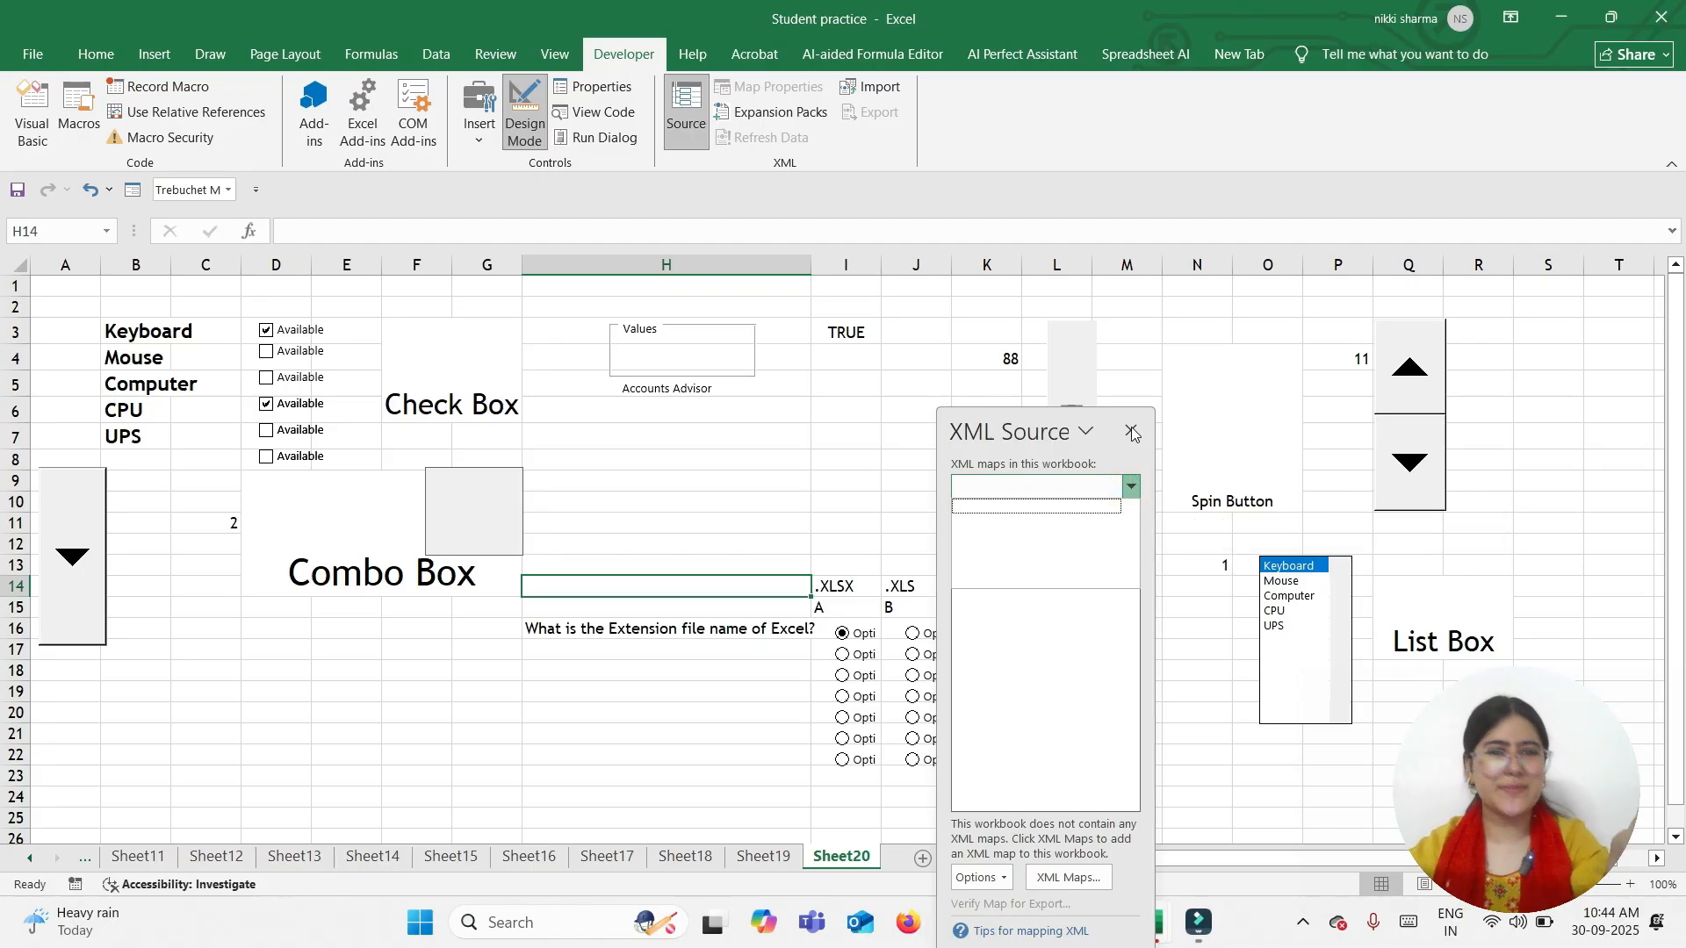
pyautogui.click(1133, 434)
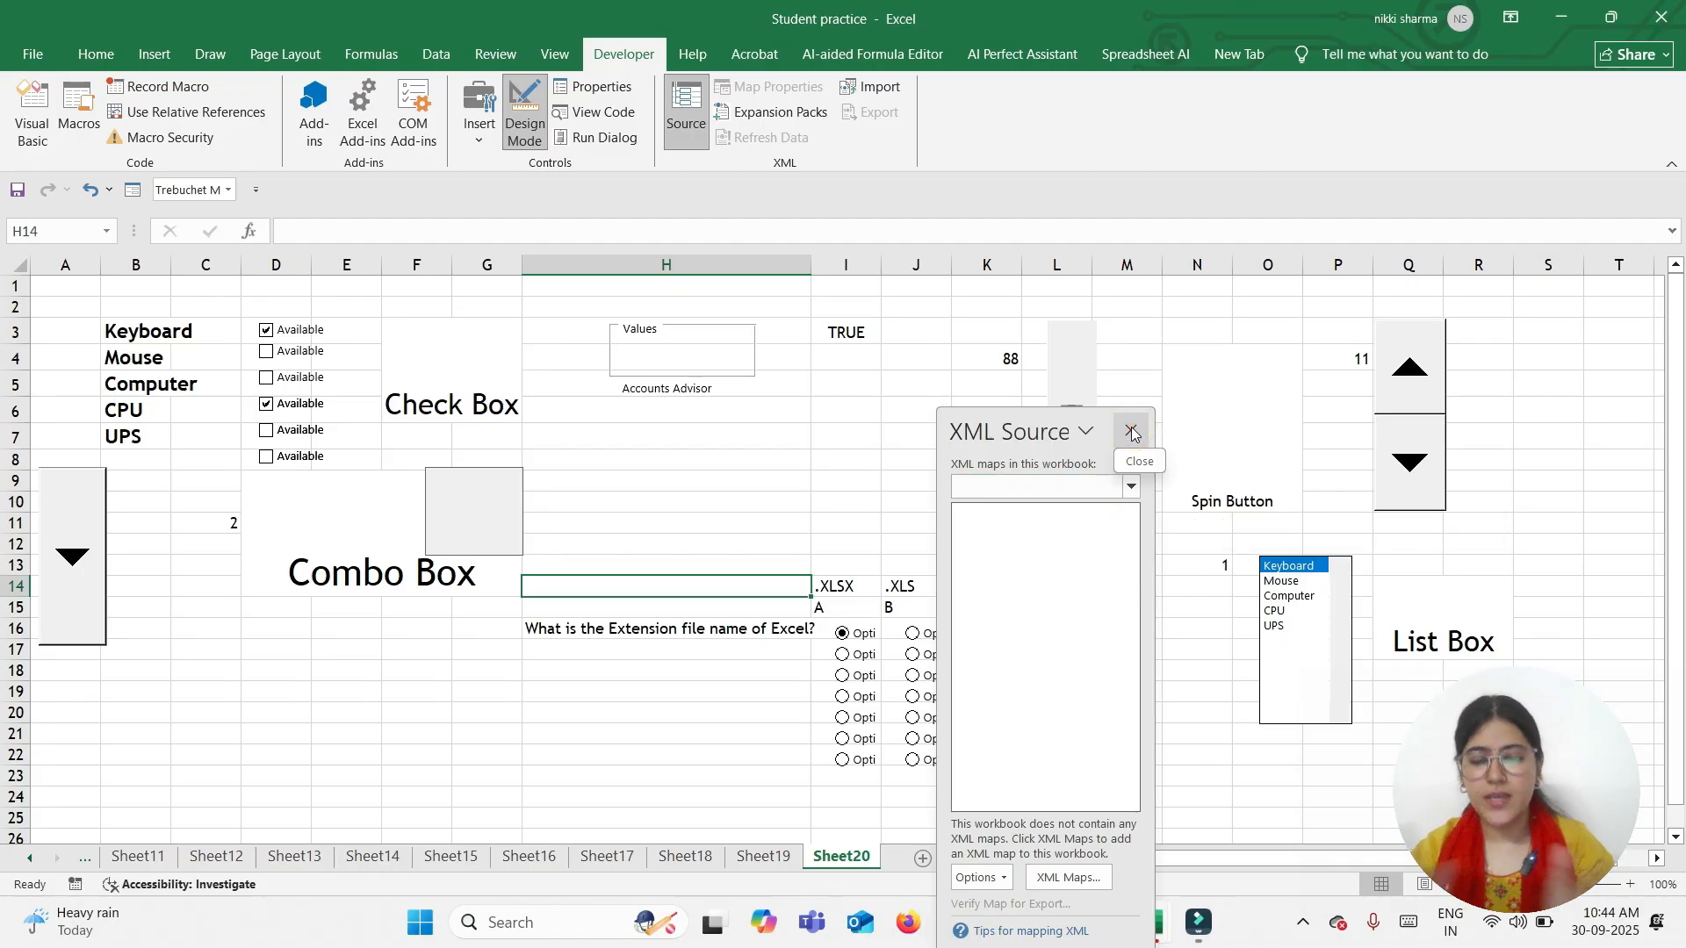
pyautogui.click(1133, 433)
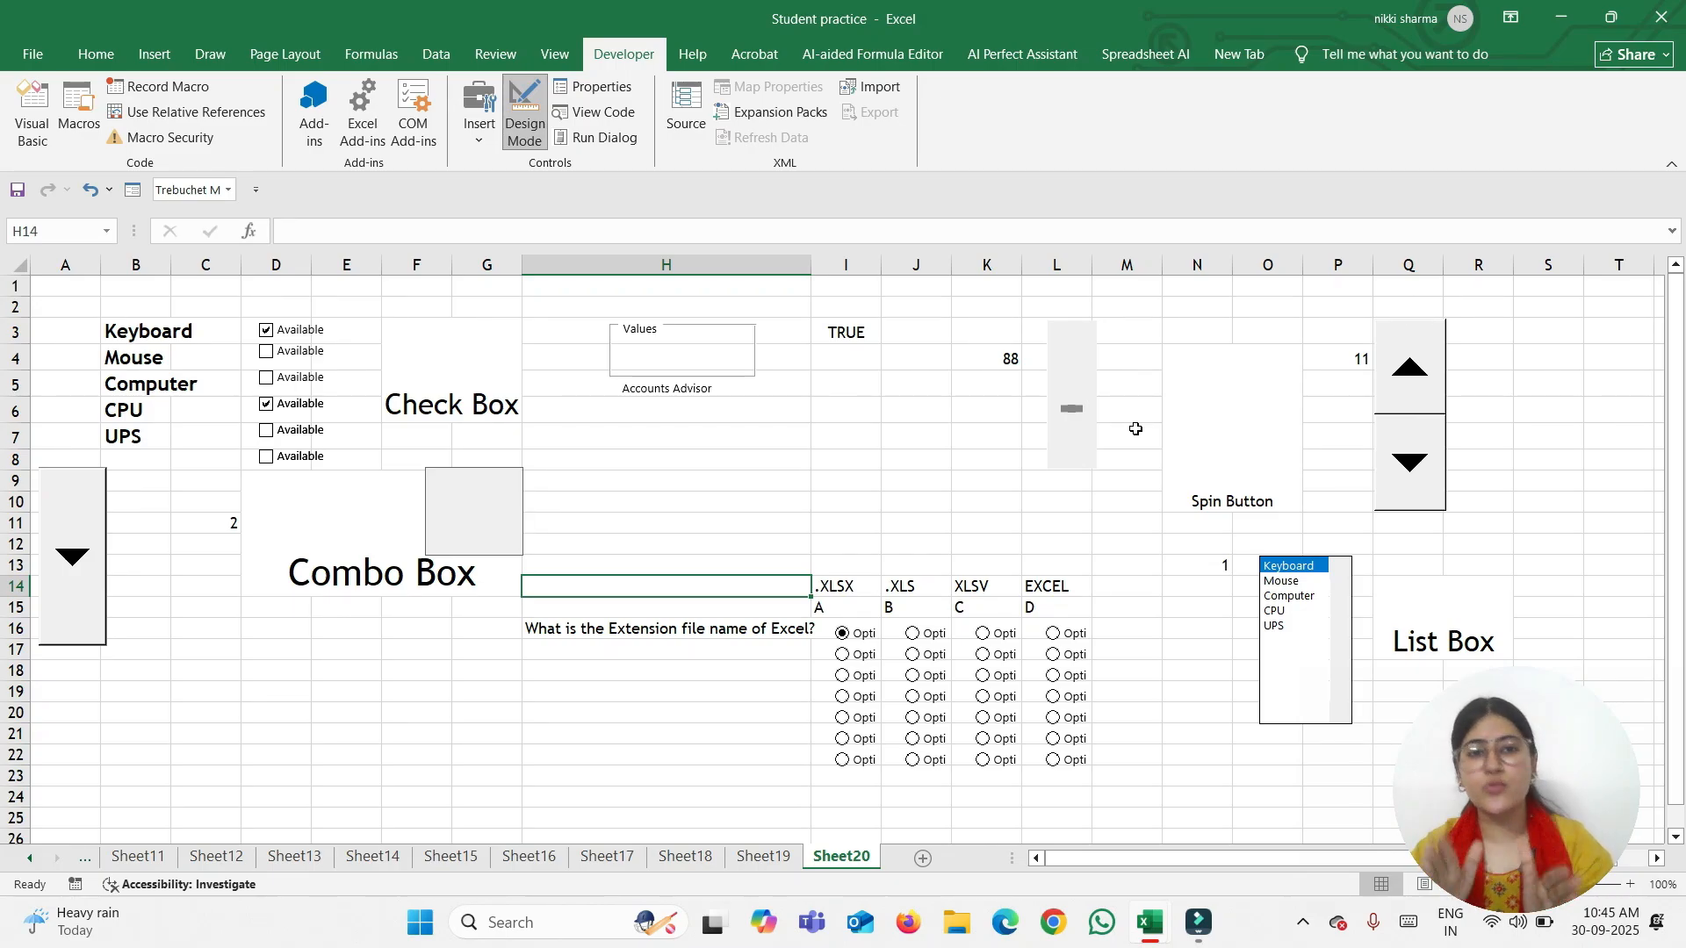
# Enter a phone number in merged cell H8 below the Accounts Advisor label
pyautogui.click(683, 456)
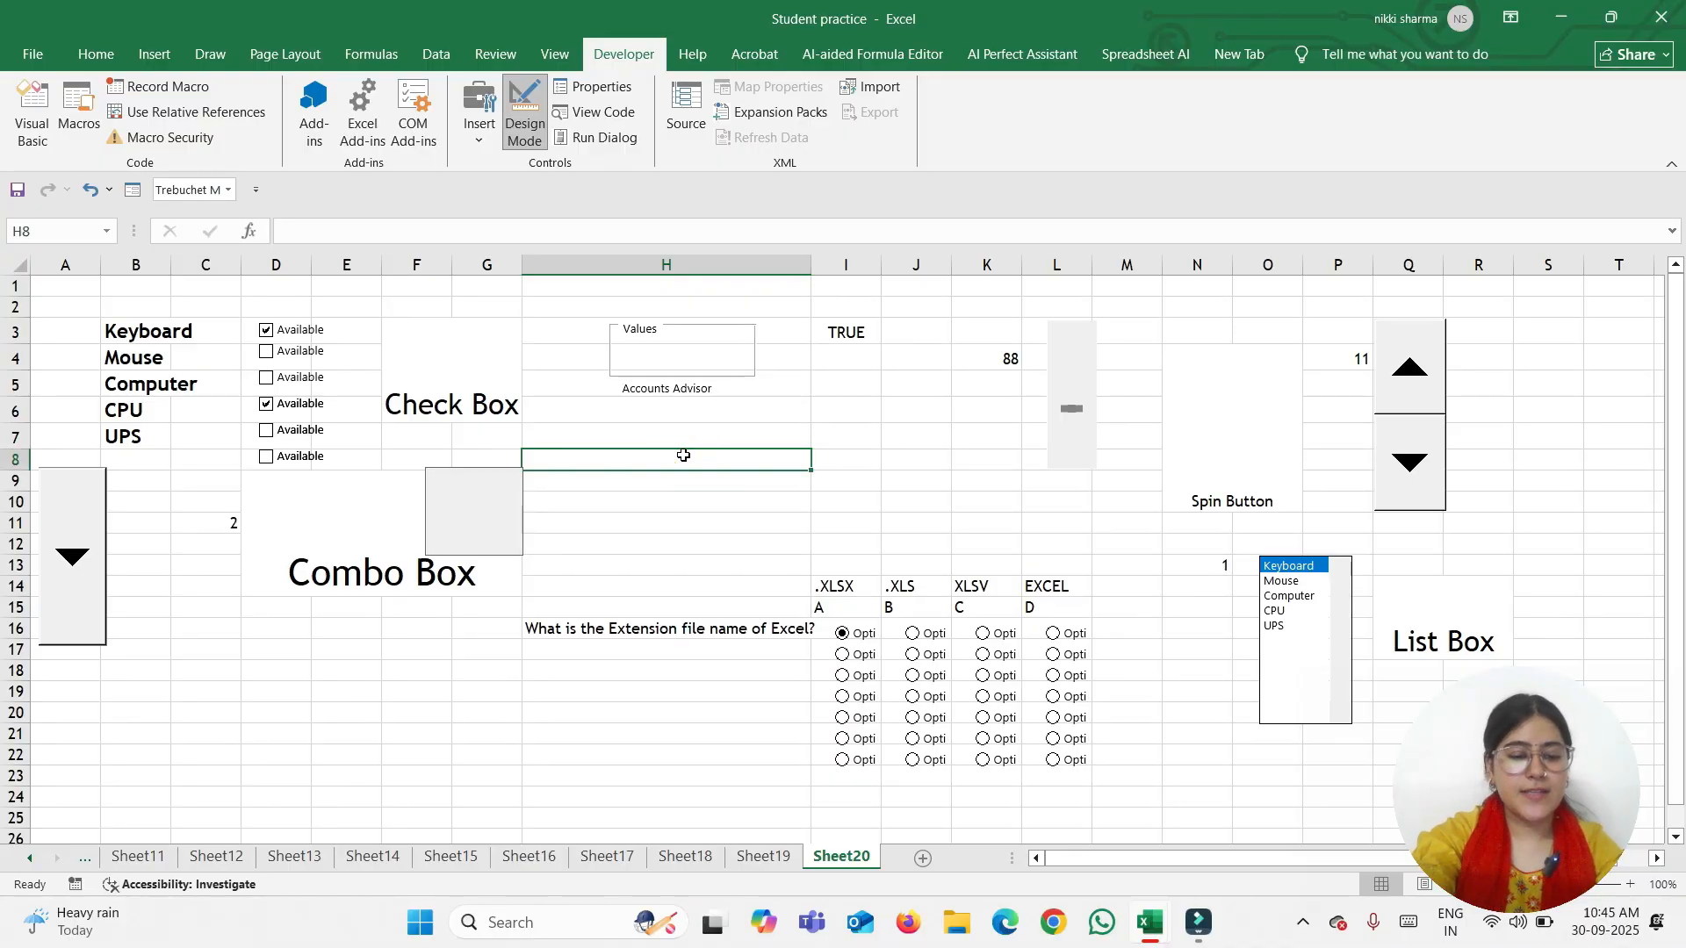
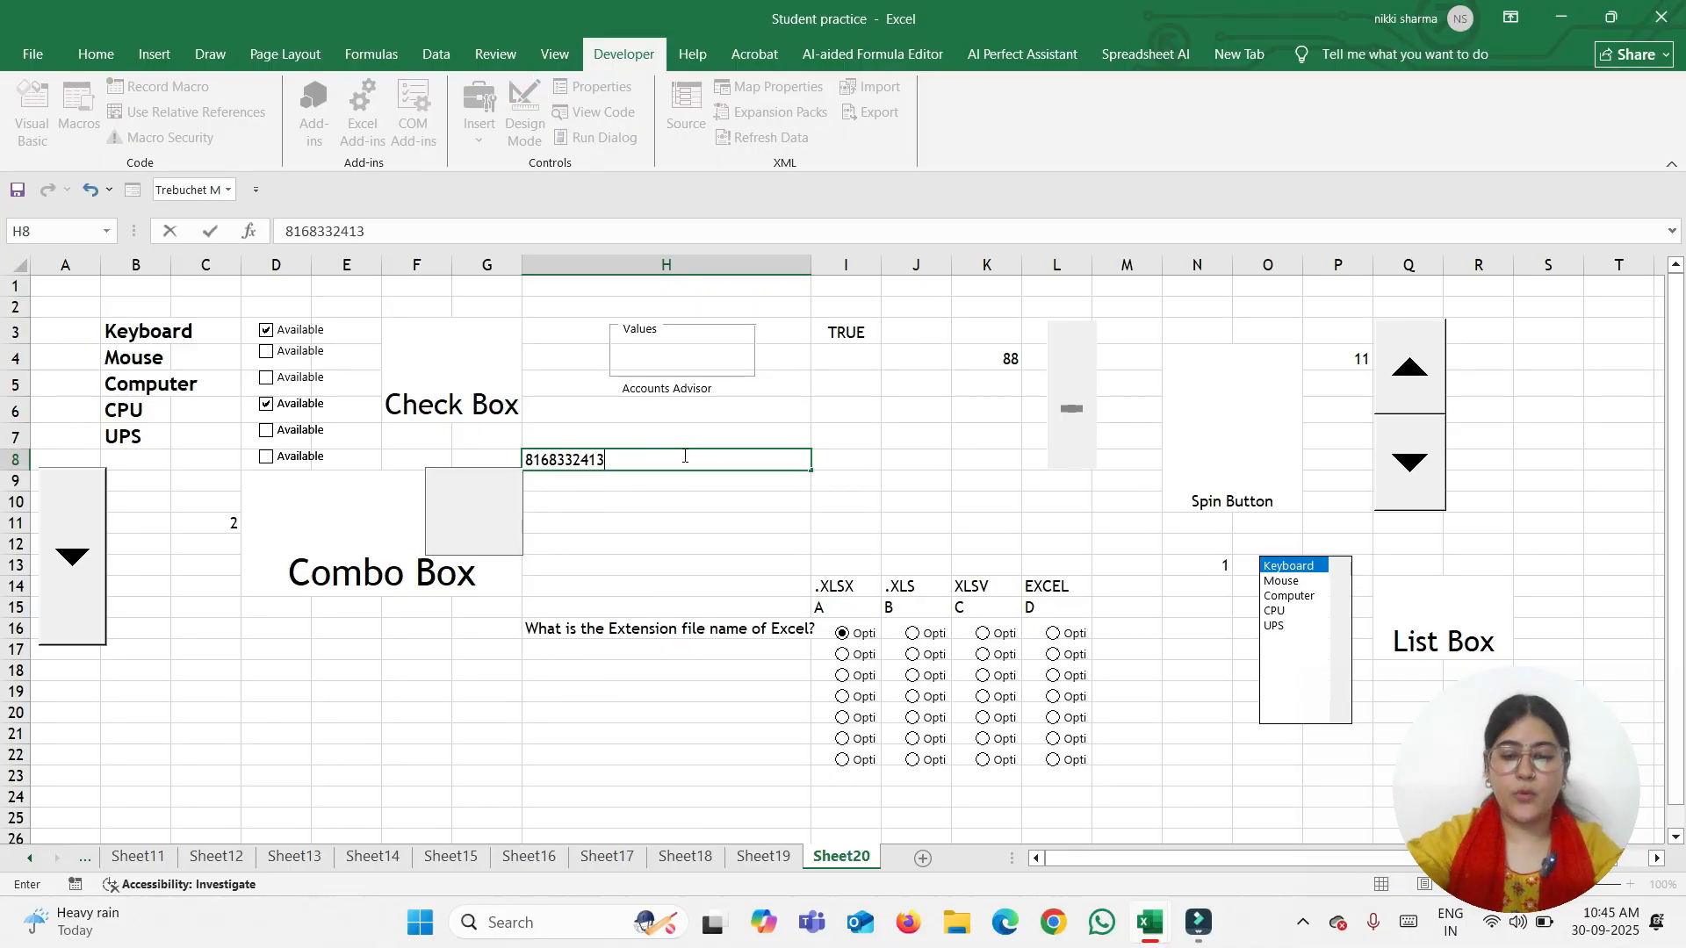
pyautogui.press('Return')
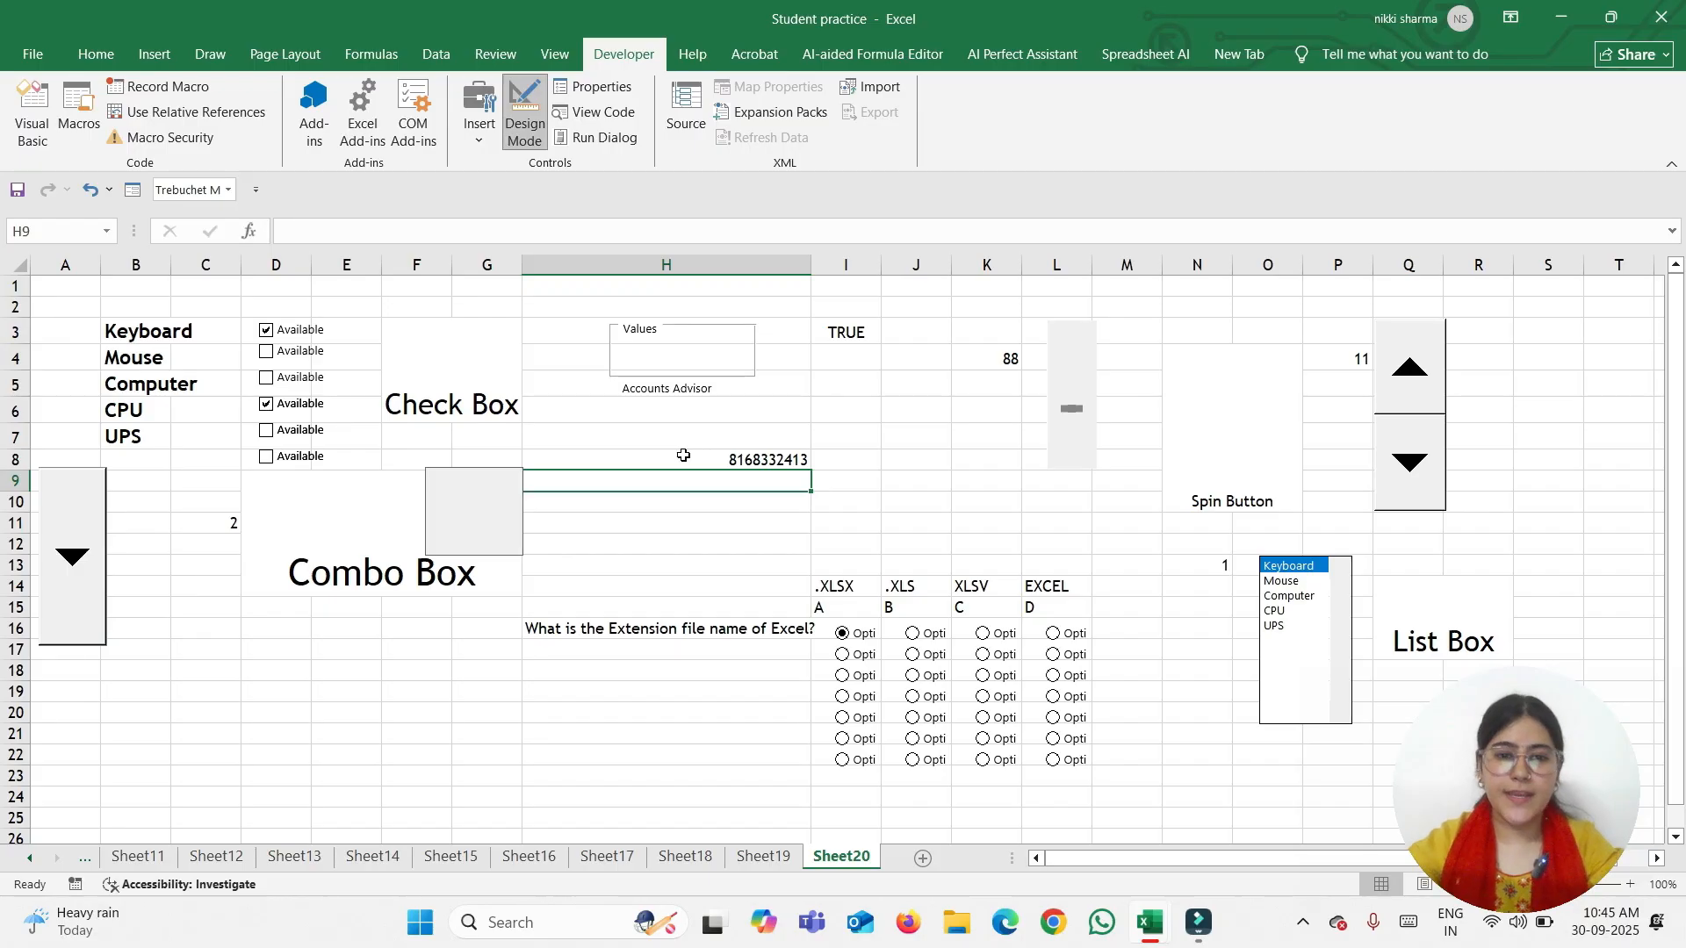